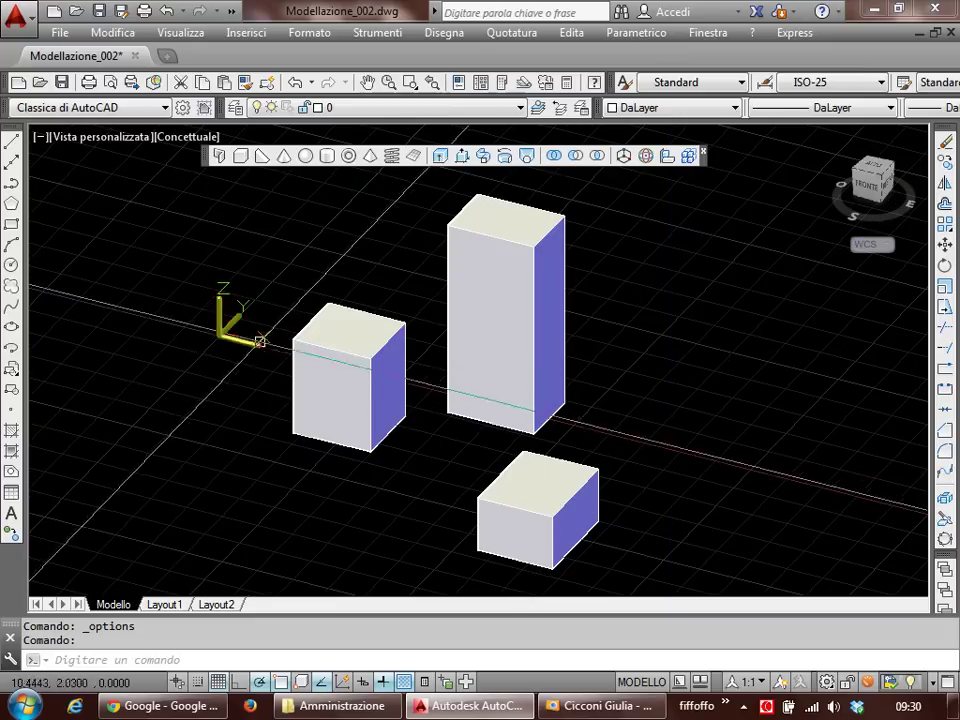
Step: Move the tall box off its original footprint to a new spot beside the rectangle outline
scroll(325, 366, "up", 4)
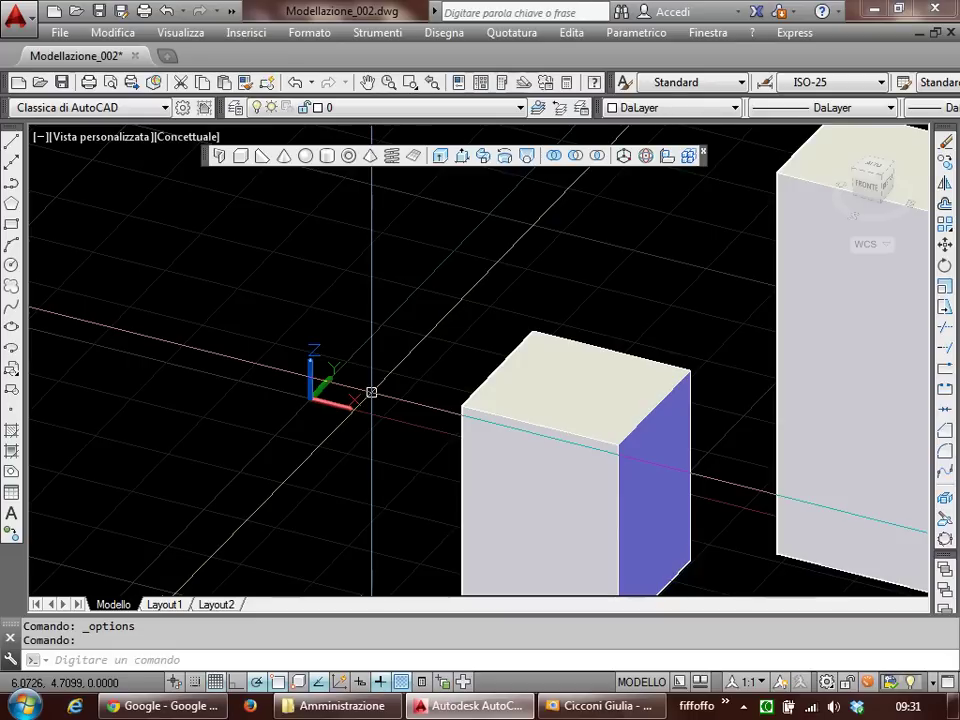
scroll(371, 392, "down", 3)
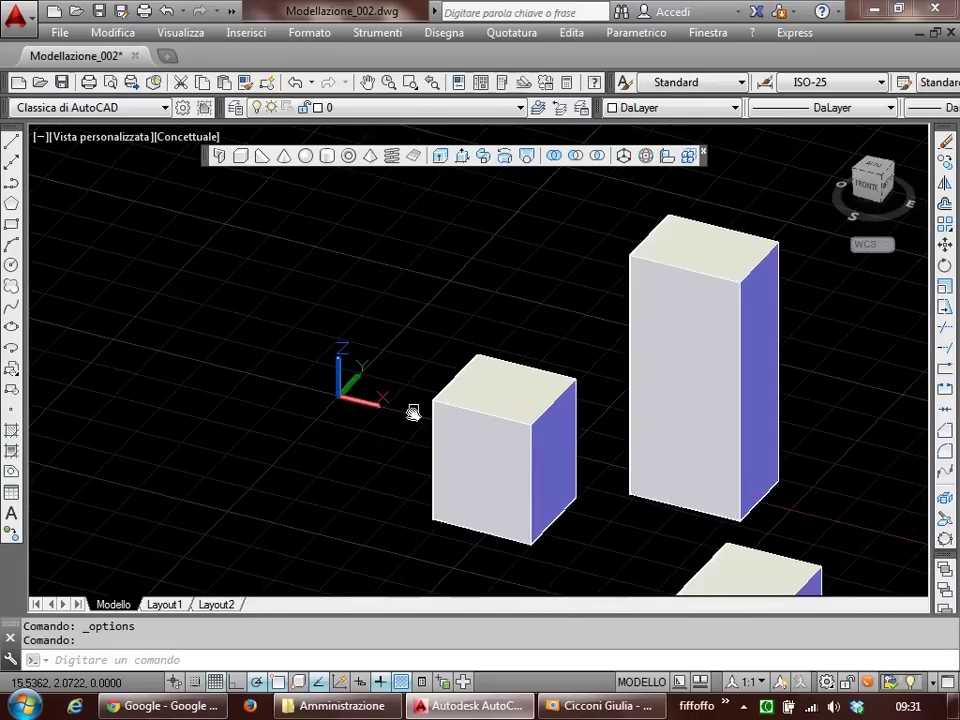
middle_click_drag(414, 411, 332, 431)
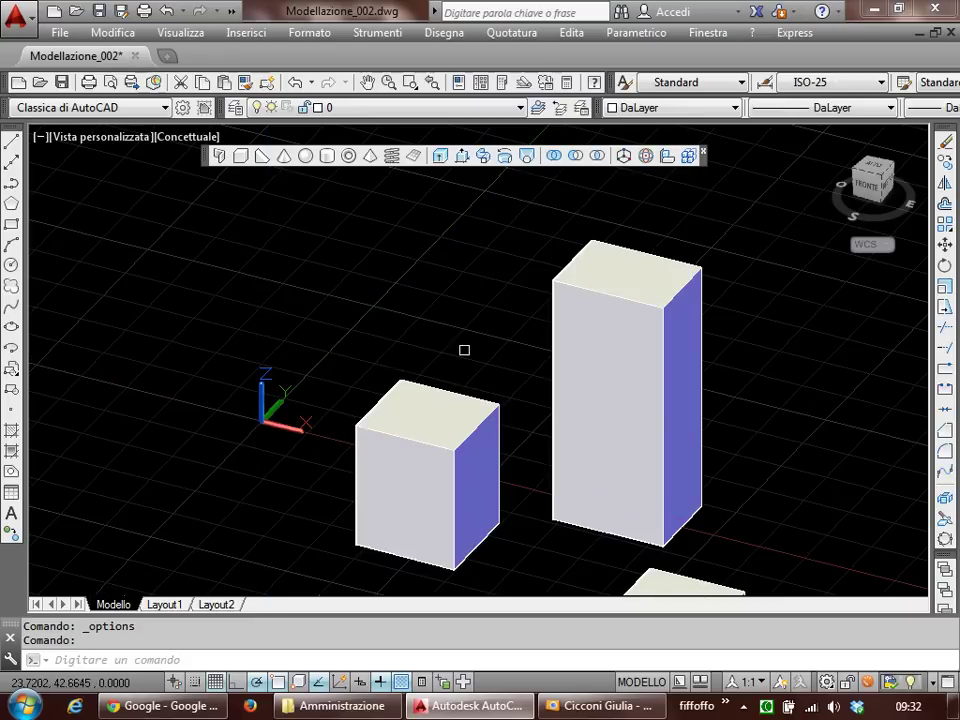
middle_click_drag(500, 318, 413, 276)
left_click(504, 285)
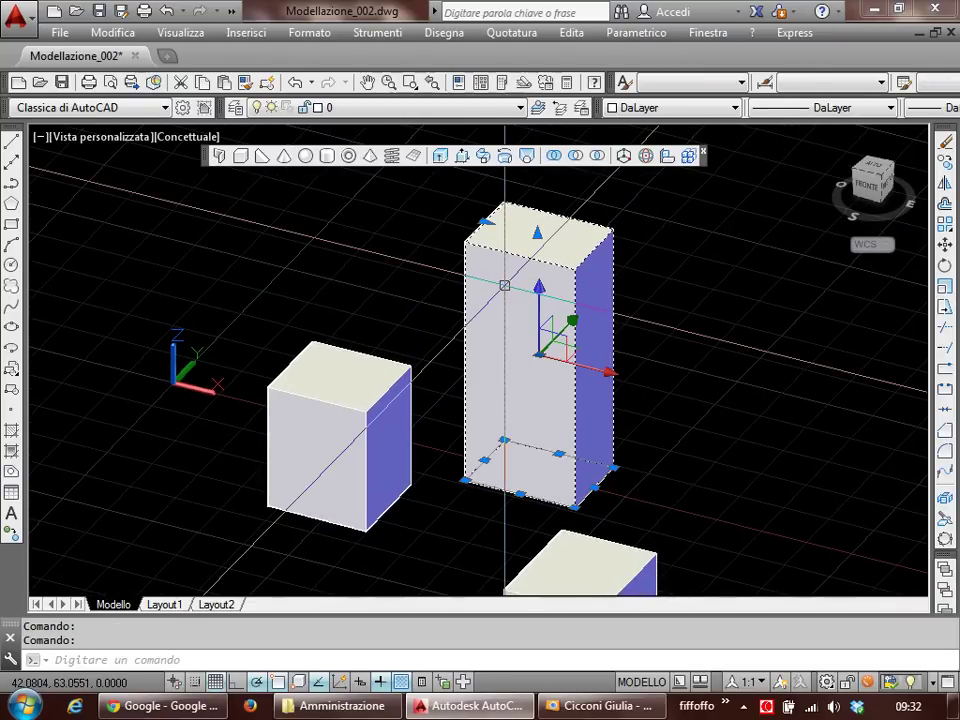
middle_click_drag(542, 325, 477, 318)
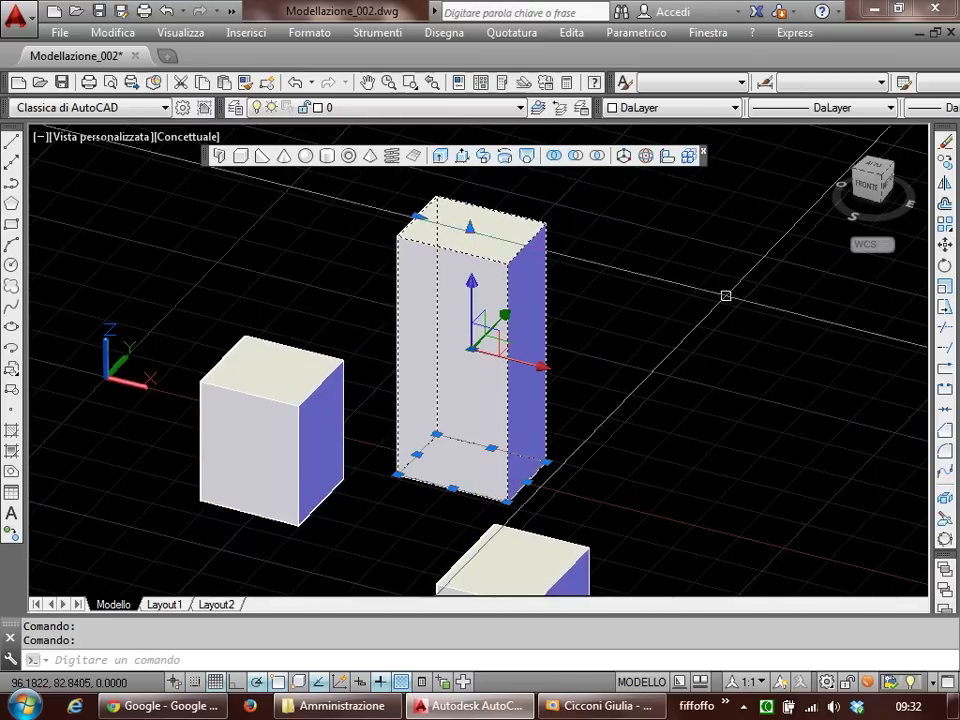
mouse_move(872, 185)
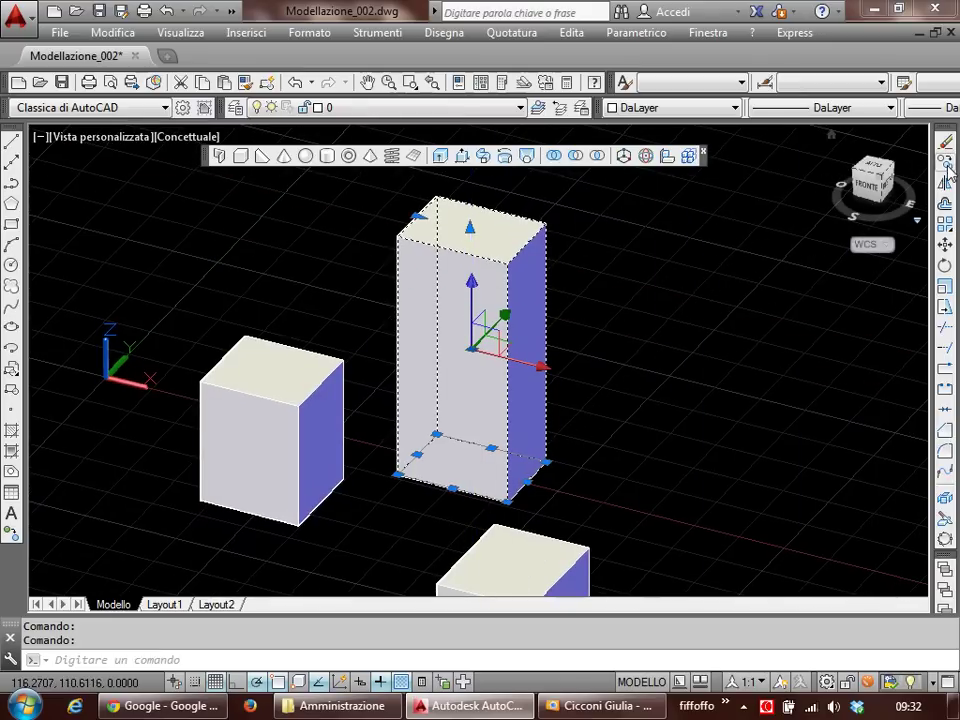
left_click(944, 244)
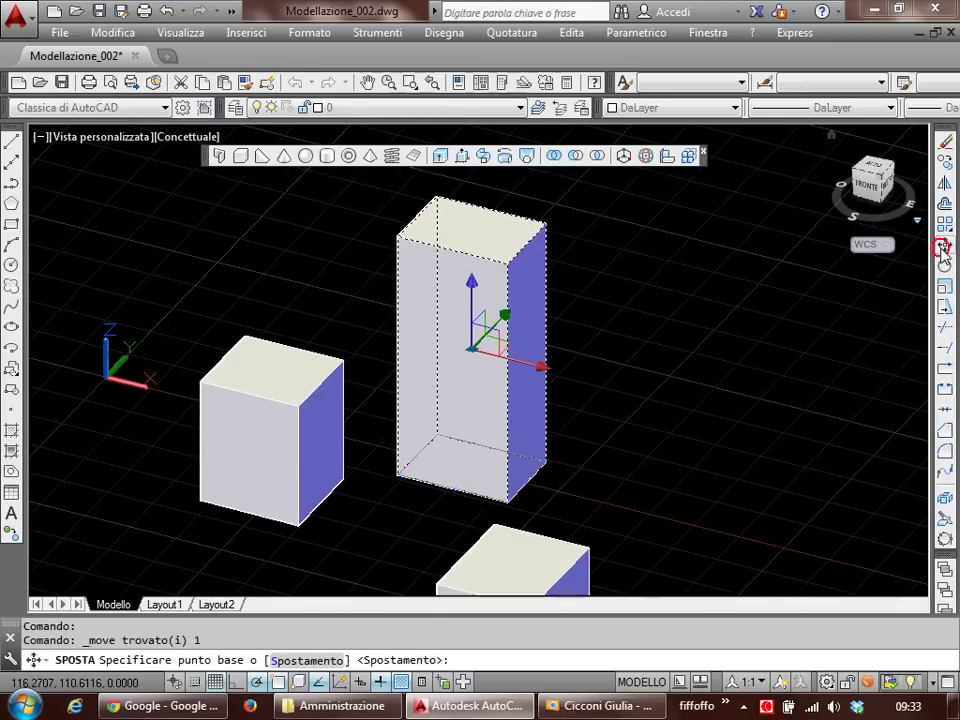
middle_click_drag(675, 396, 495, 386)
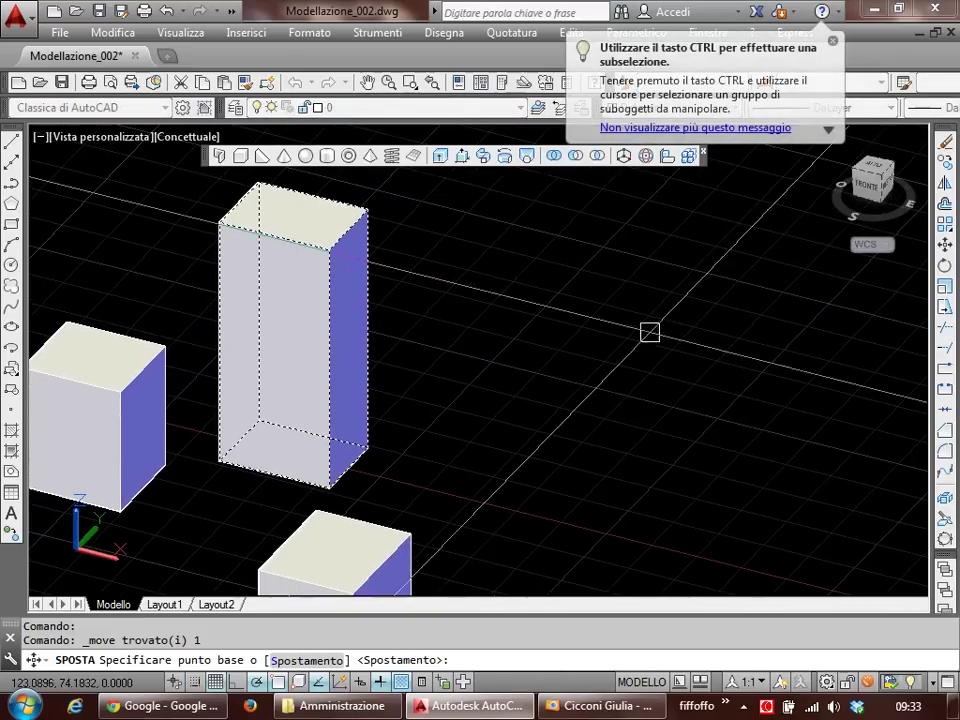
left_click(527, 360)
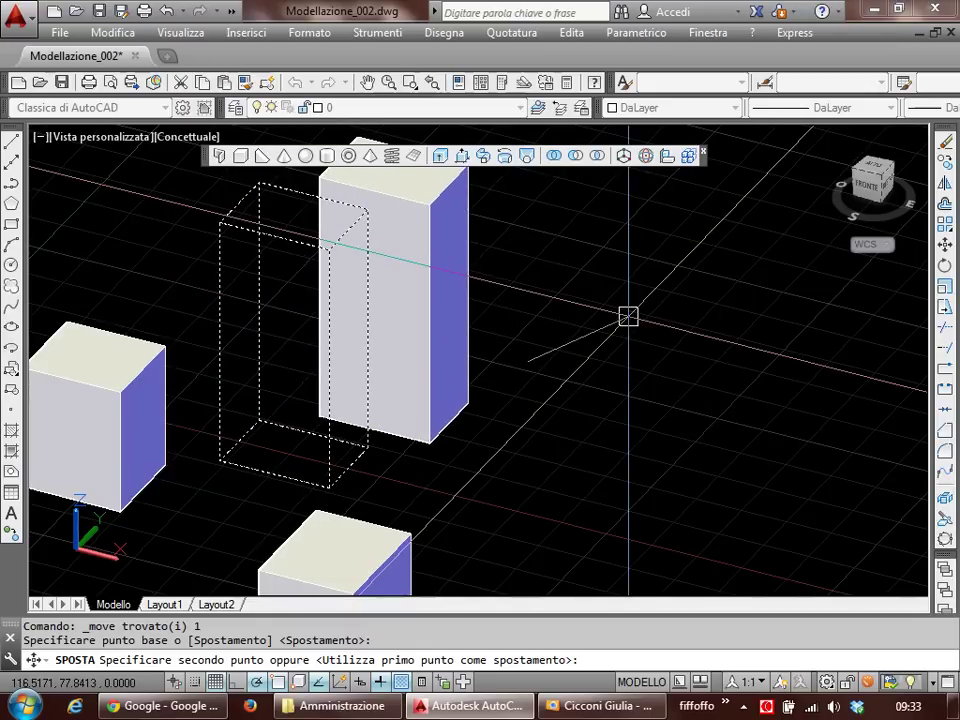
left_click(628, 316)
middle_click_drag(681, 306, 599, 319)
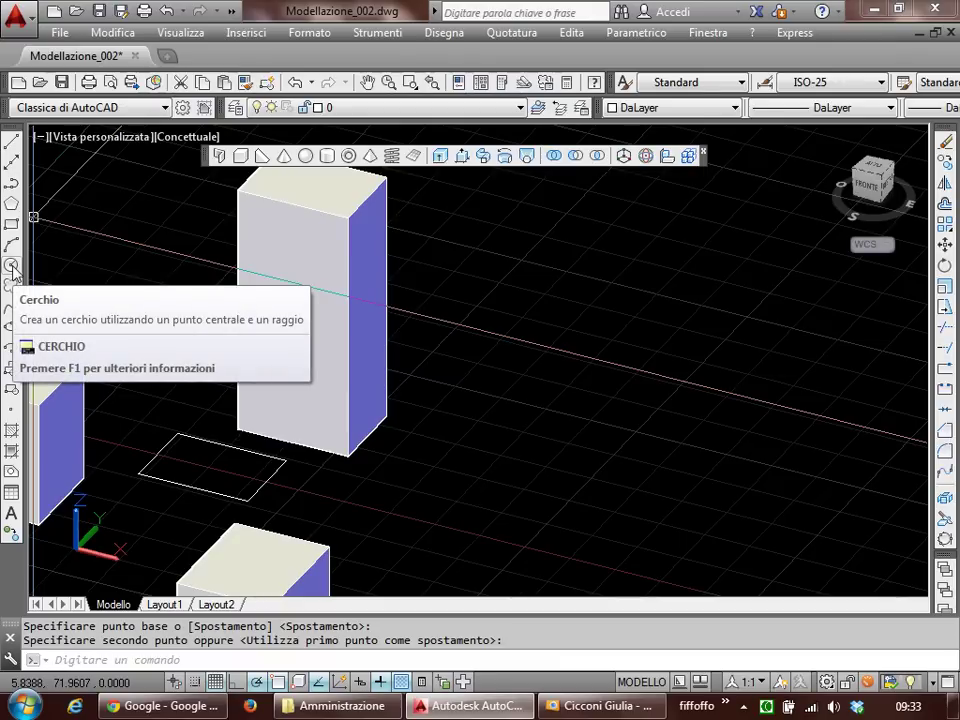
Step: Draw a circle on the ground grid right of the tall box, then frame and select it
left_click(12, 266)
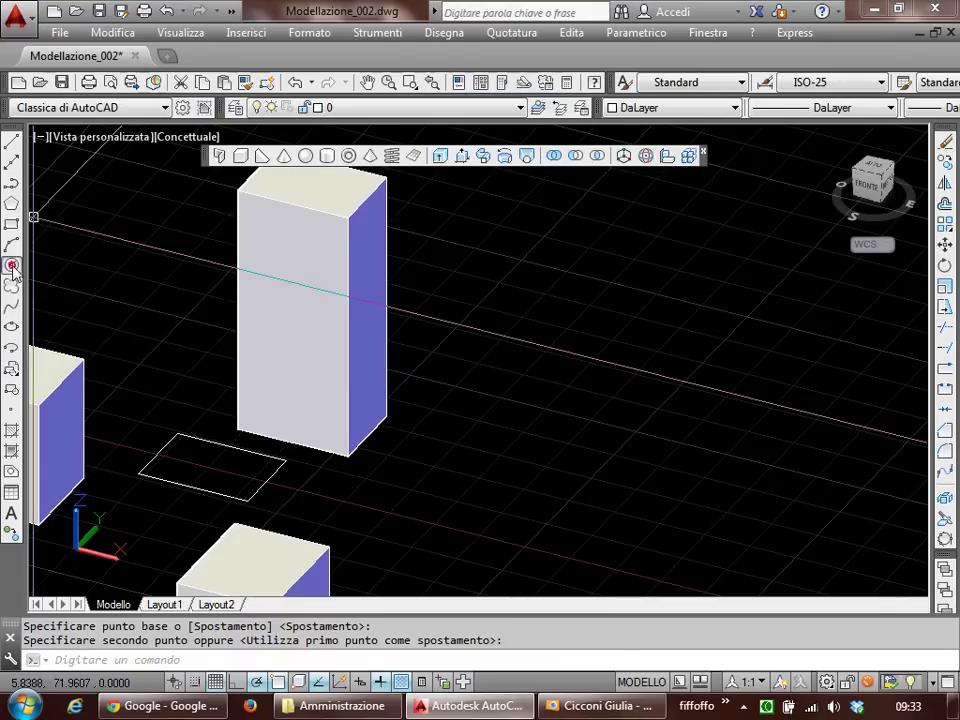
left_click(631, 363)
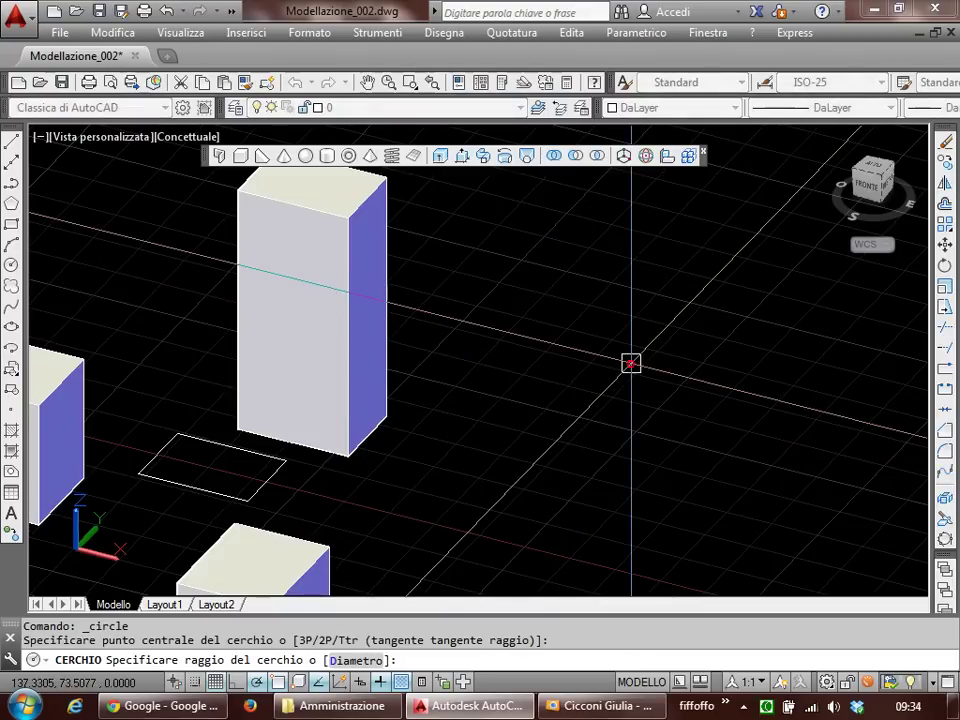
left_click(740, 347)
mouse_move(714, 368)
middle_mouse_down("shift")
mouse_move(726, 377)
mouse_move(630, 326)
mouse_move(690, 369)
mouse_move(626, 392)
mouse_move(752, 457)
middle_mouse_up("shift")
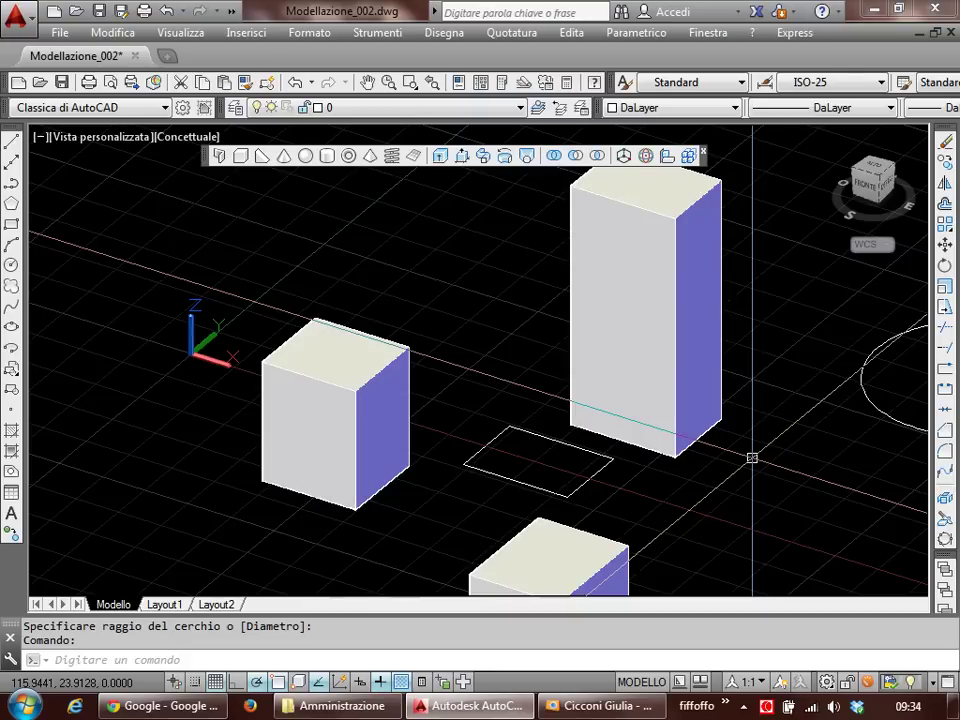
middle_click_drag(598, 339, 520, 338)
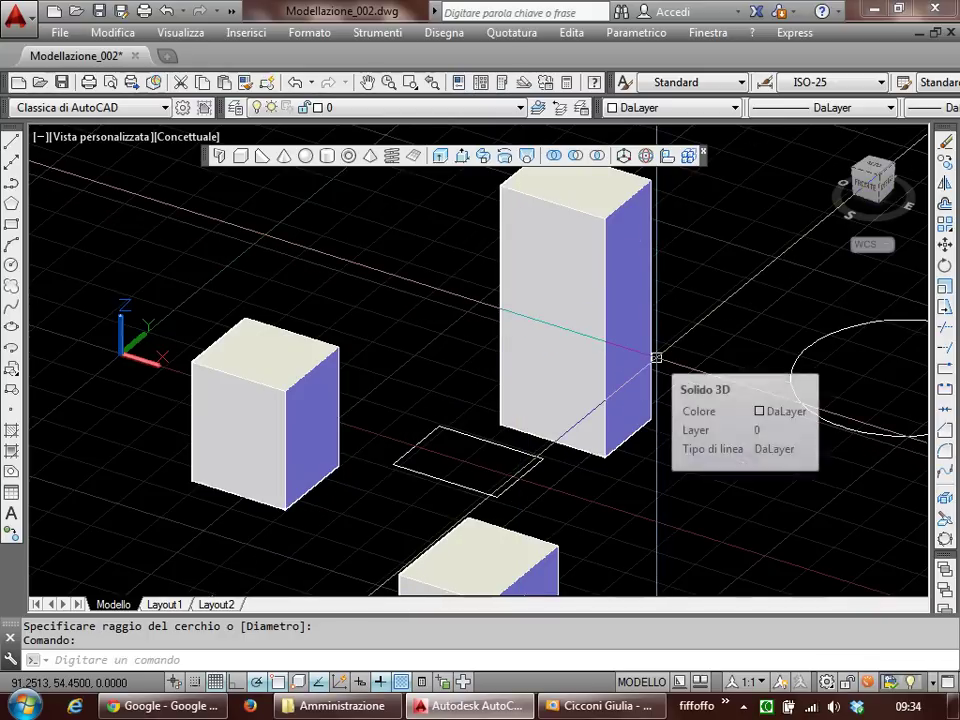
middle_click_drag(656, 357, 565, 339)
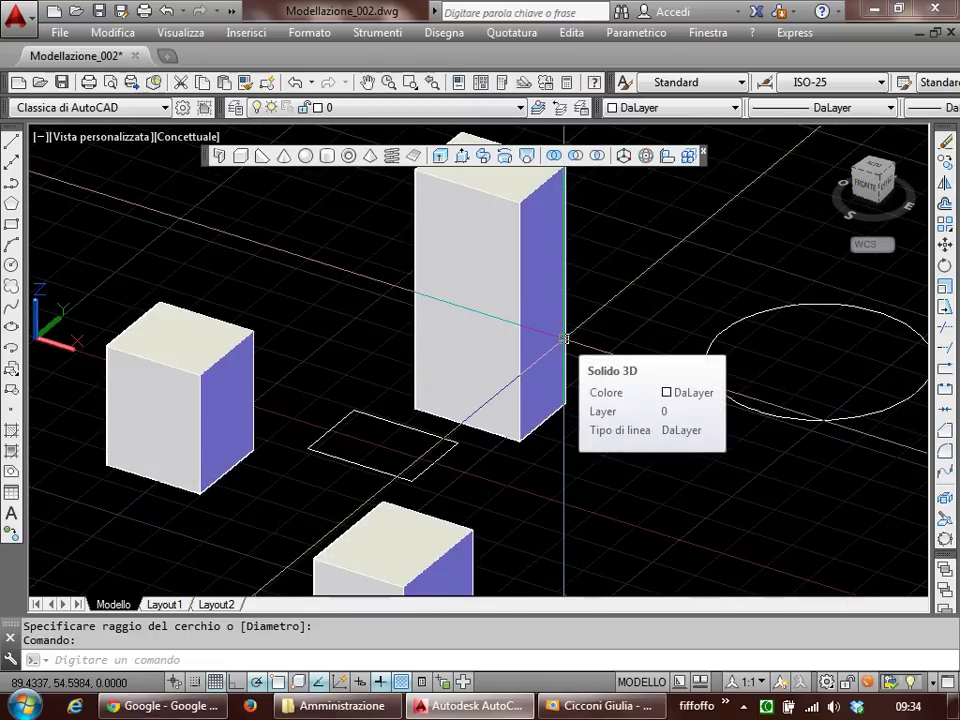
middle_click_drag(810, 404, 577, 362)
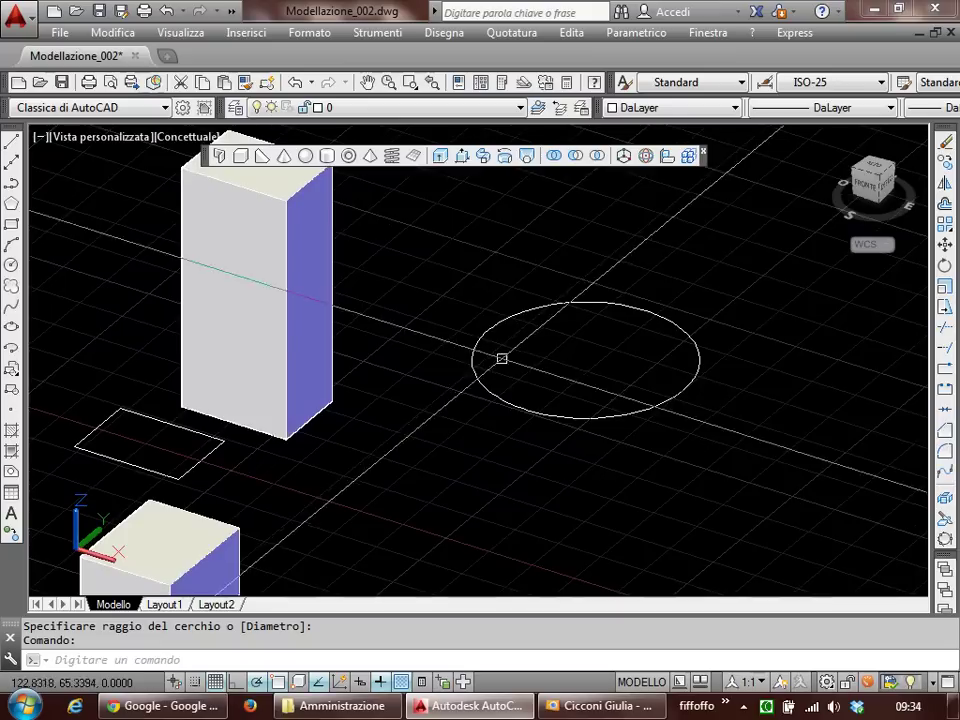
left_click(525, 313)
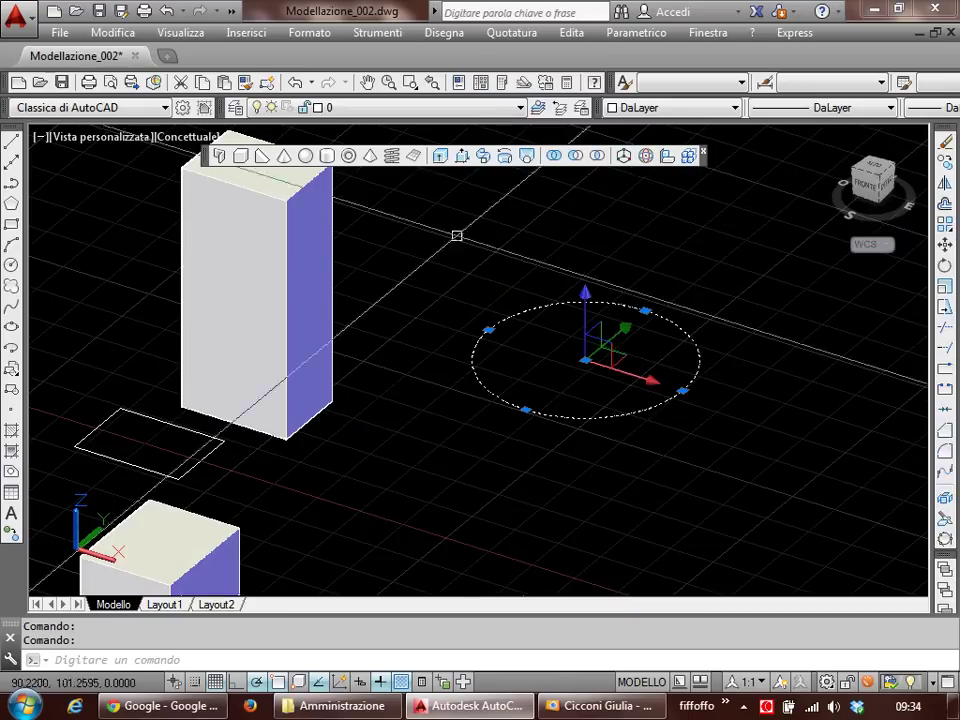
key("Escape")
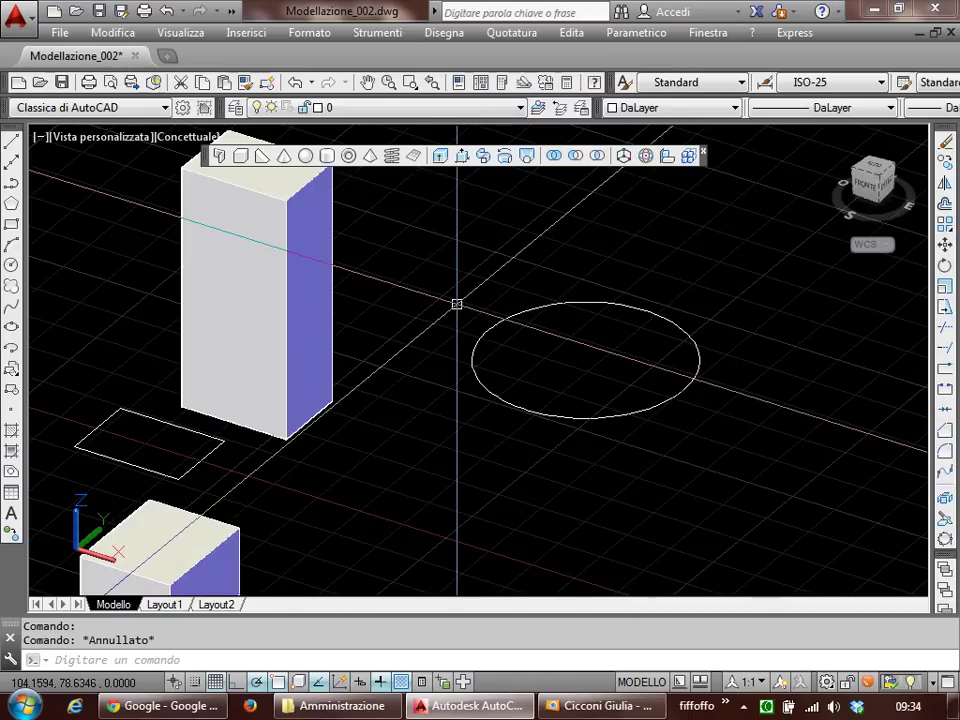
middle_click_drag(456, 303, 824, 308)
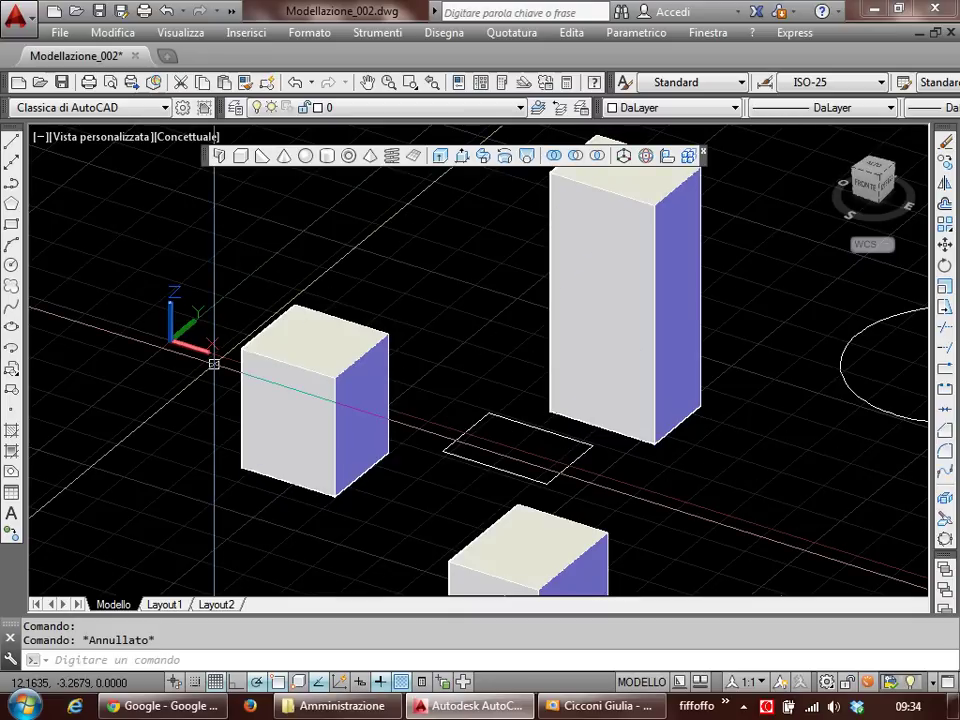
middle_click_drag(214, 364, 416, 388)
scroll(416, 388, "up", 3)
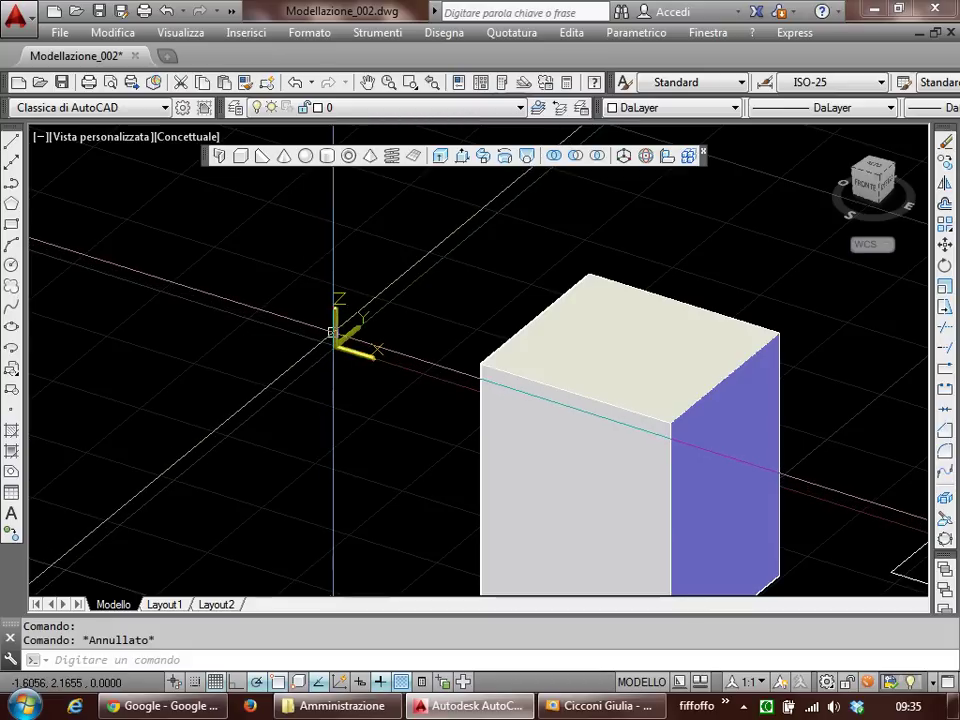
Step: Snap the UCS origin to the small box's top corner, creating an unnamed UCS
left_click(333, 330)
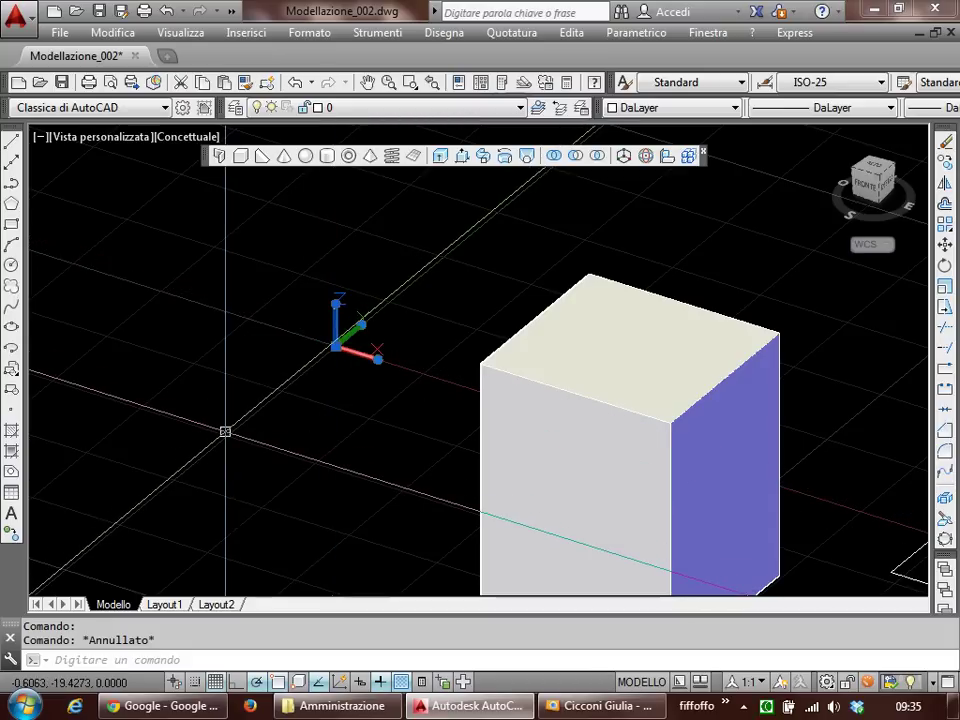
left_click(337, 350)
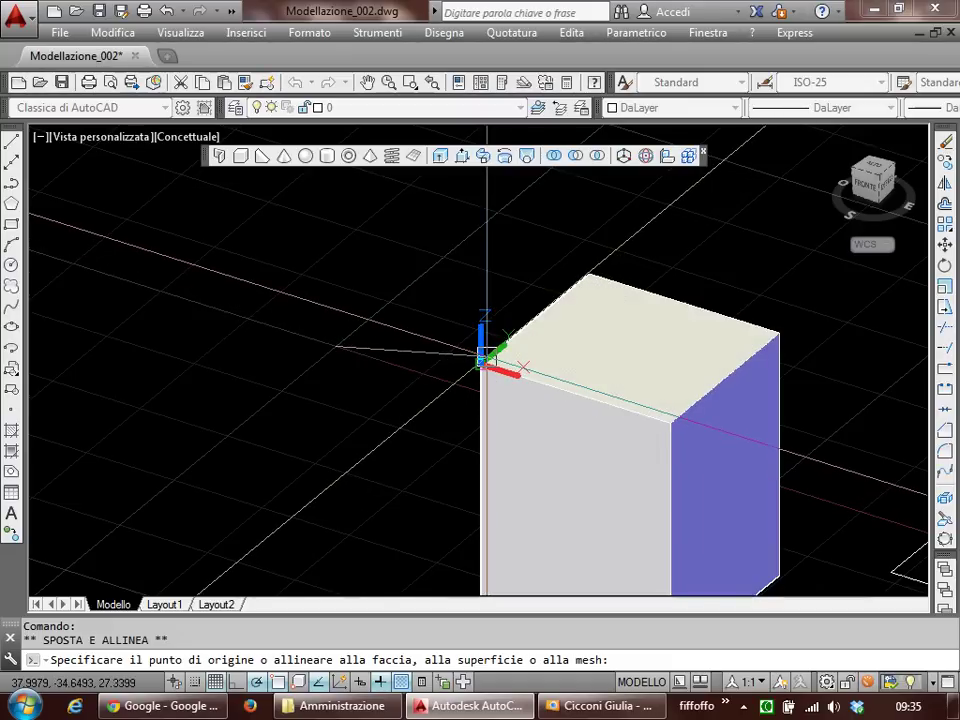
scroll(354, 392, "down", 1)
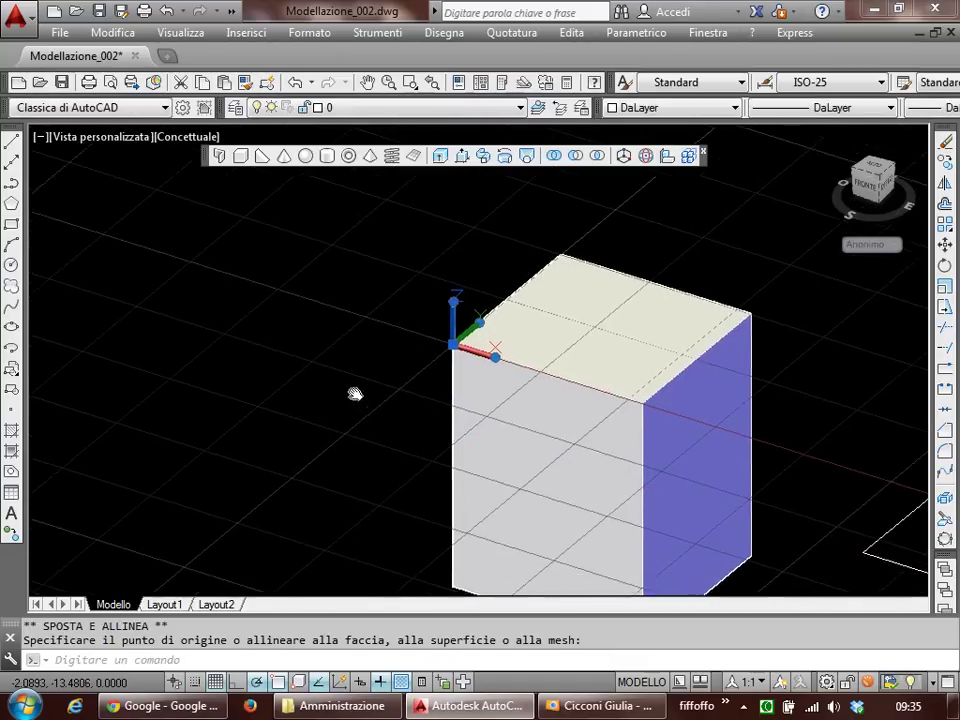
scroll(325, 375, "down", 2)
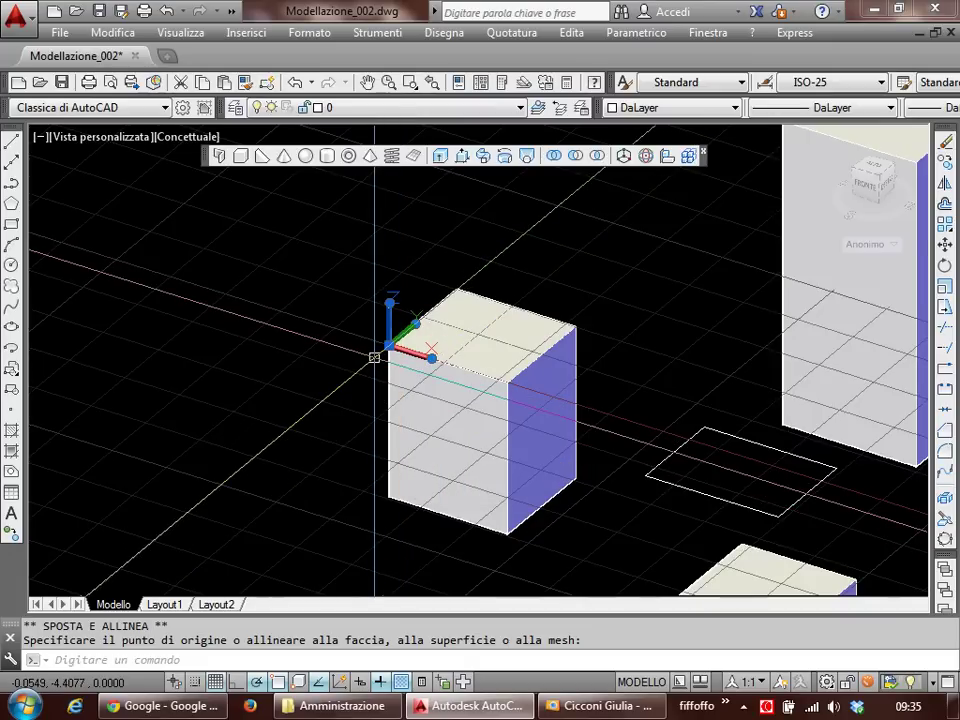
mouse_move(374, 357)
middle_mouse_down("shift")
mouse_move(336, 291)
mouse_move(390, 358)
mouse_move(402, 398)
middle_mouse_up("shift")
key("Escape")
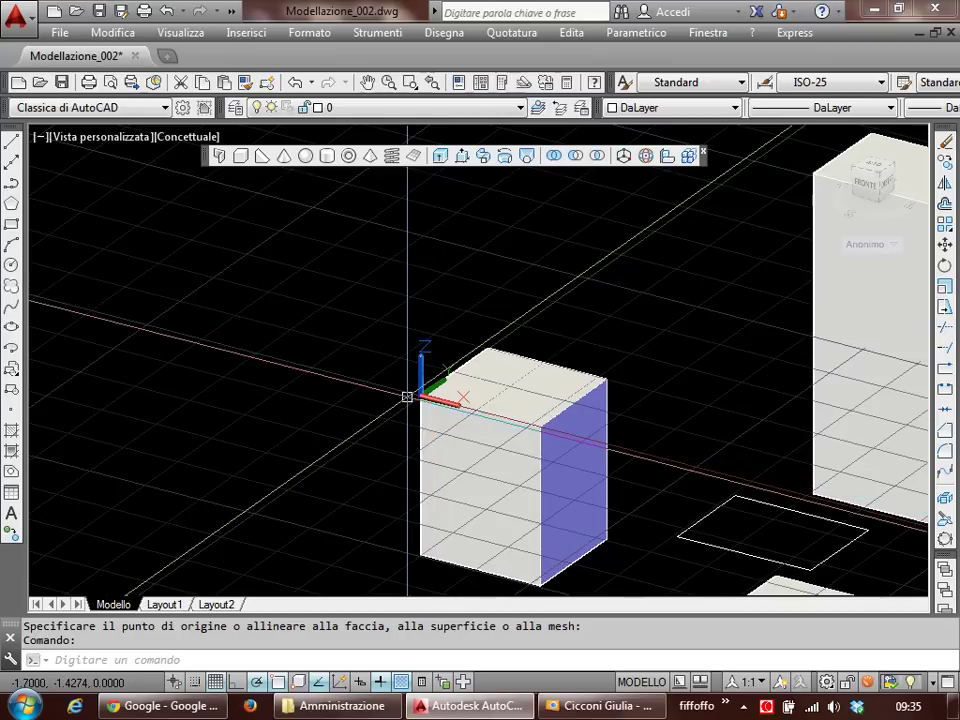
Step: Draw a circle of radius 22.6140 in the new UCS plane beside the small box
type("c")
key("Return")
left_click(302, 312)
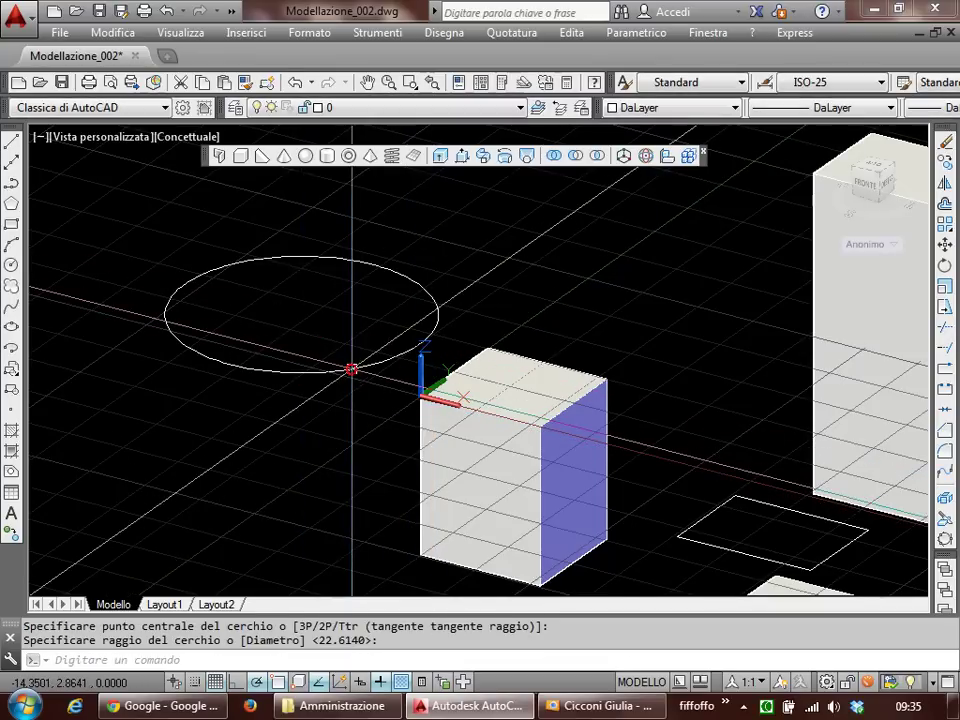
mouse_move(364, 396)
middle_mouse_down("shift")
mouse_move(387, 346)
mouse_move(366, 418)
mouse_move(356, 350)
middle_mouse_up("shift")
key("Return")
Step: Select the UCS icon and the small box, then cancel the selections
left_click(351, 362)
left_click(353, 366)
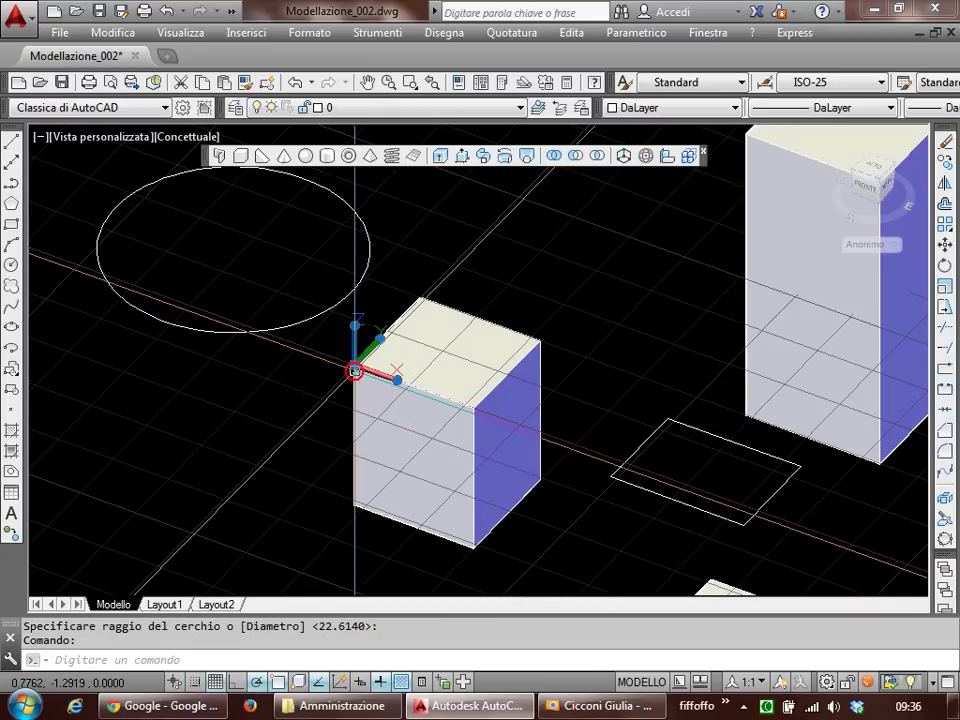
key("Escape")
left_click(365, 380)
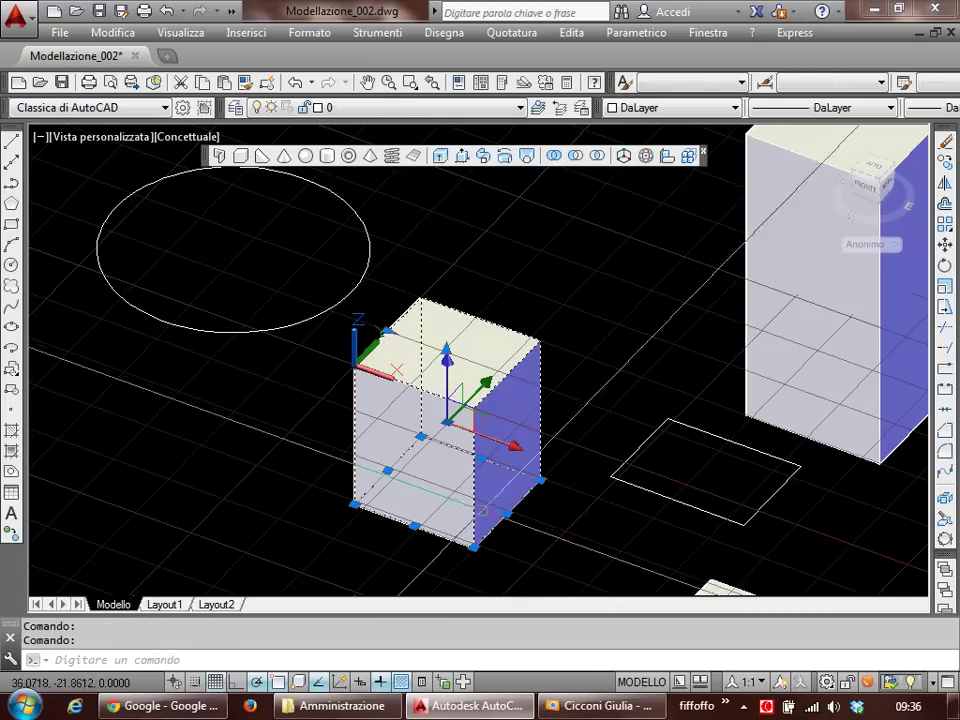
left_click(356, 347)
key("Escape")
key("Escape")
left_click(353, 366)
key("Escape")
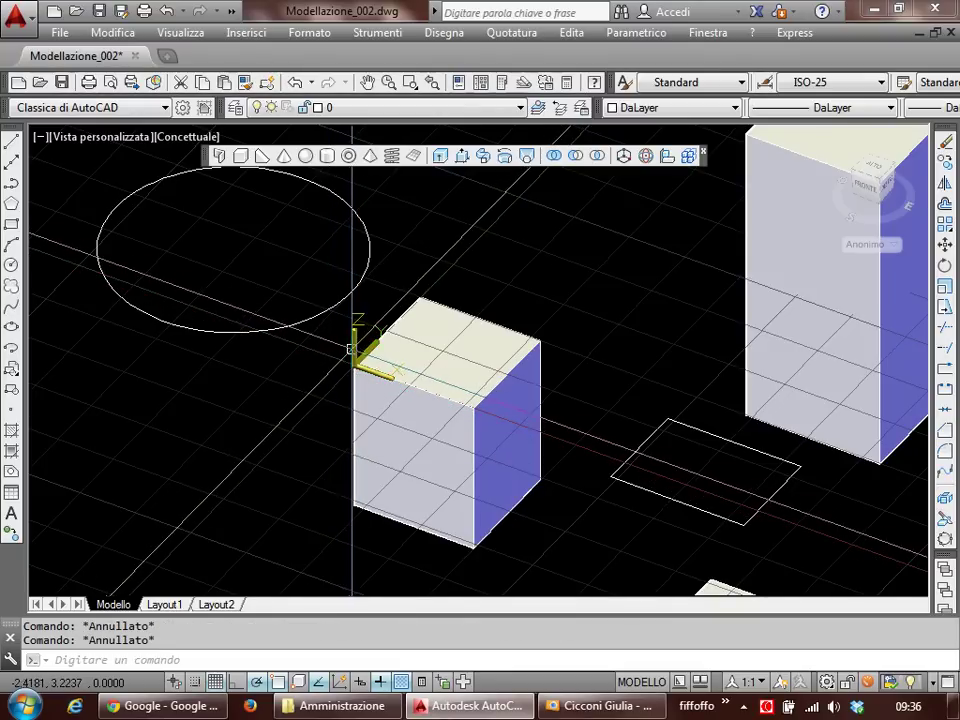
Step: Switch the view to Wireframe 2D and try grip-moving the UCS origin, then cancel
left_click(182, 137)
left_click(226, 187)
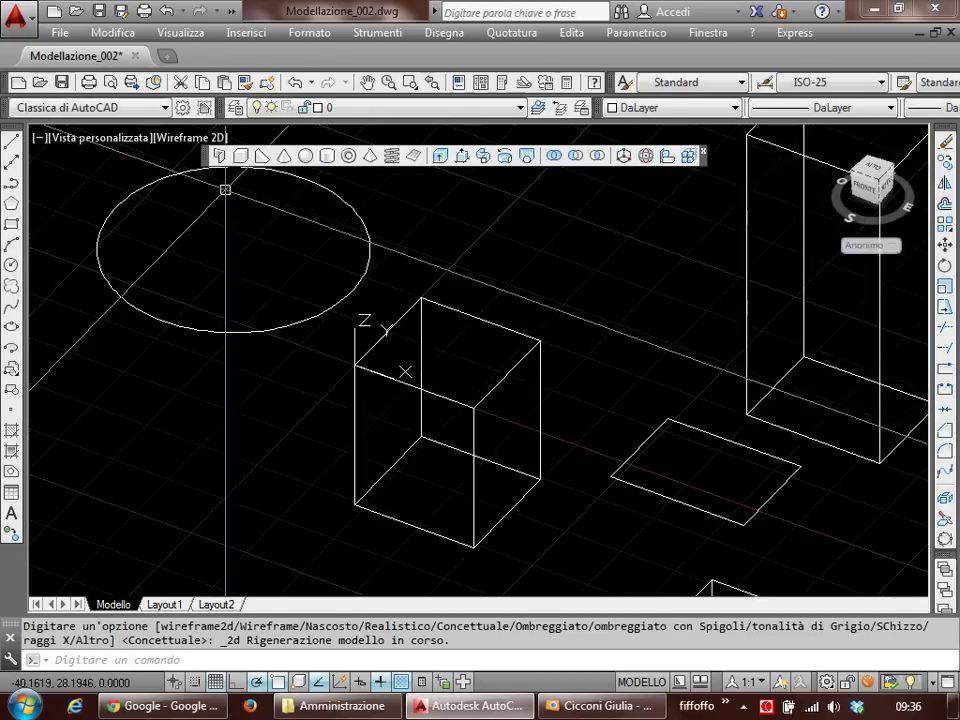
left_click(353, 349)
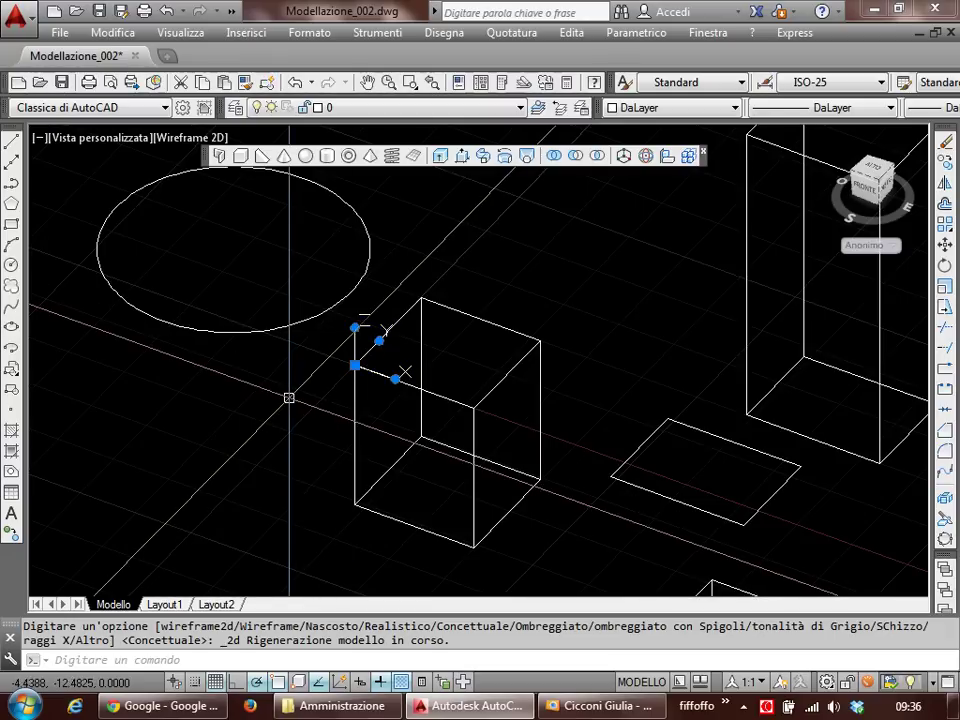
left_click(356, 366)
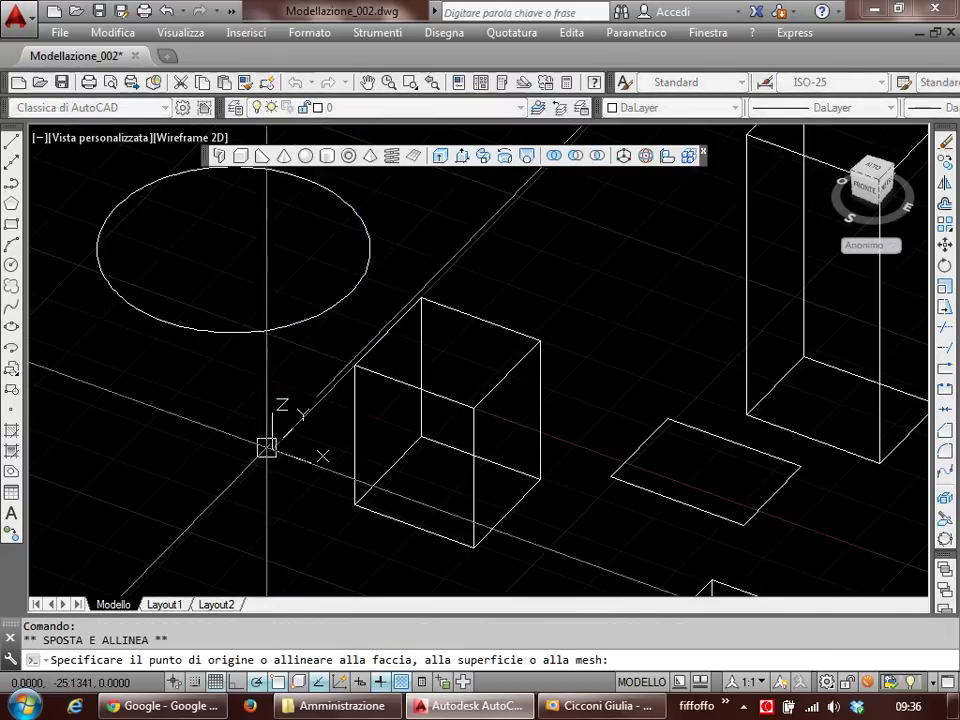
key("Escape")
middle_click_drag(347, 382, 399, 410)
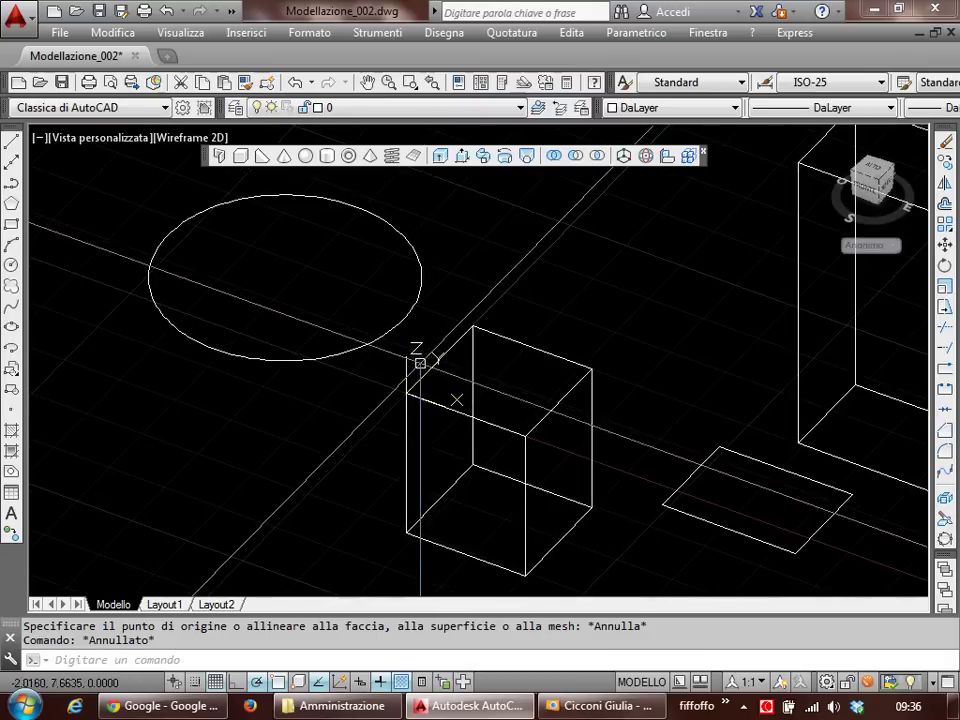
Step: Reset the UCS to World (Globale) from the UCS icon's right-click menu
left_click(407, 388)
key("Escape")
scroll(466, 326, "down", 2)
middle_click_drag(466, 326, 374, 341)
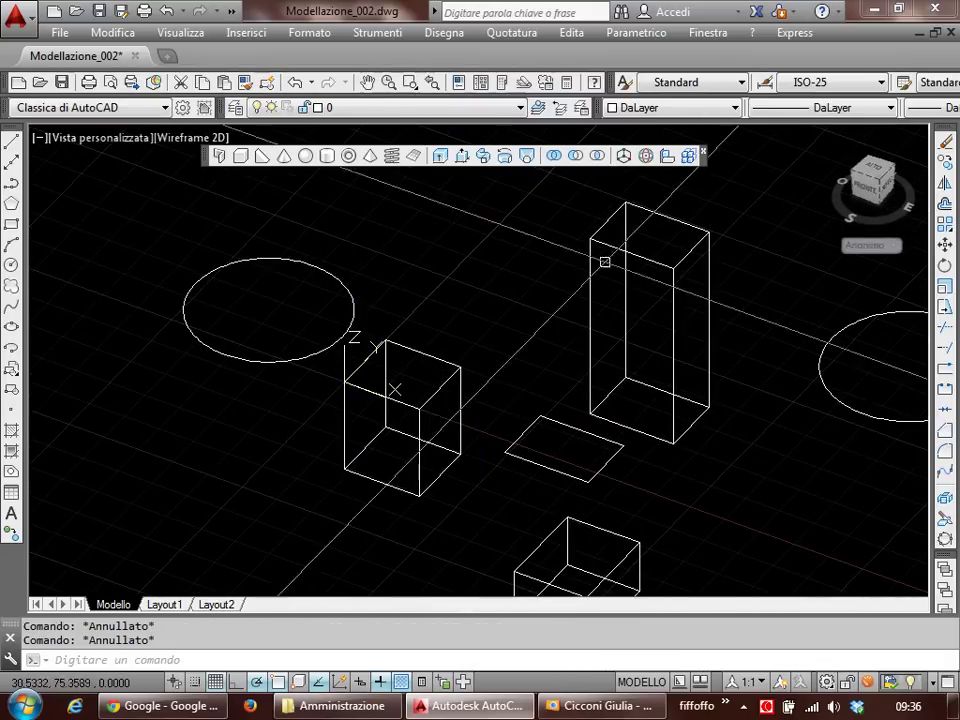
mouse_move(524, 384)
middle_mouse_down()
mouse_move(512, 309)
mouse_move(499, 355)
mouse_move(489, 326)
middle_mouse_up()
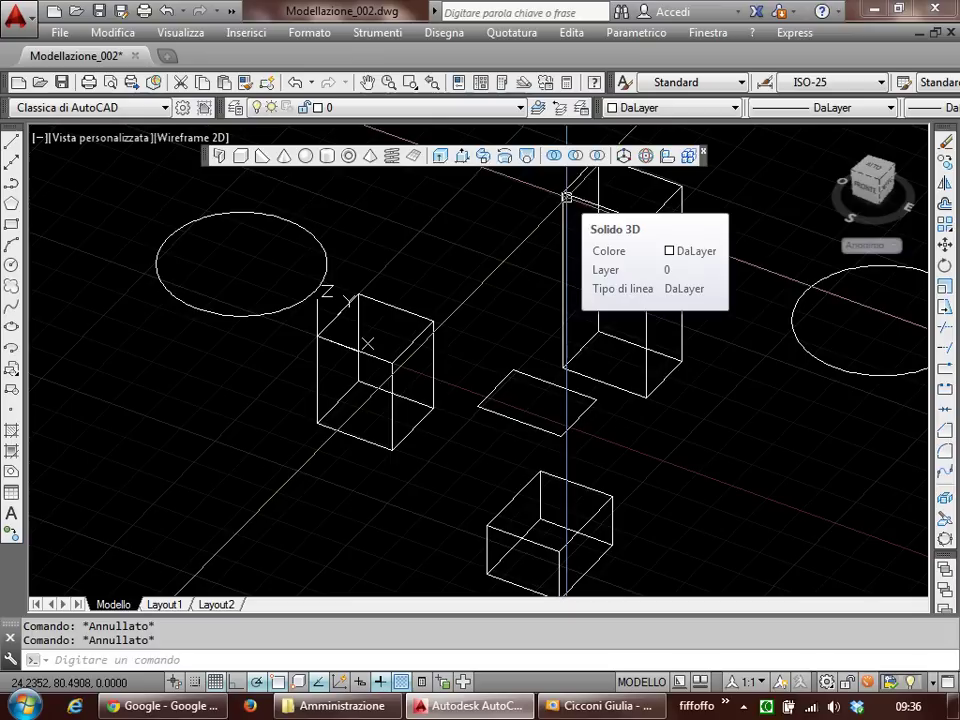
middle_click_drag(344, 320, 379, 306)
left_click(354, 307)
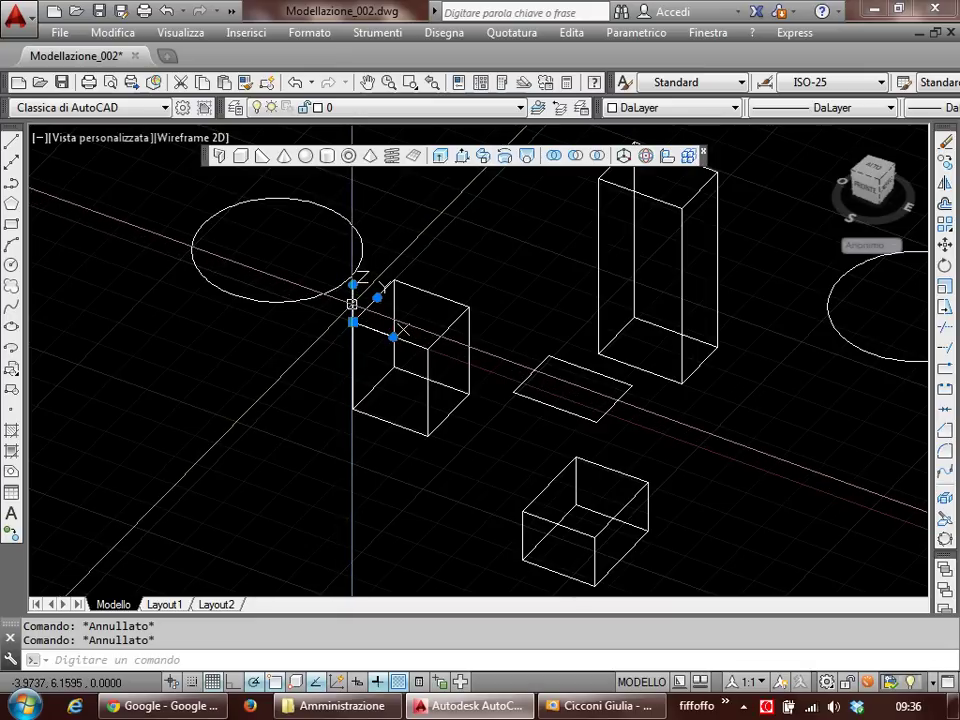
right_click(353, 309)
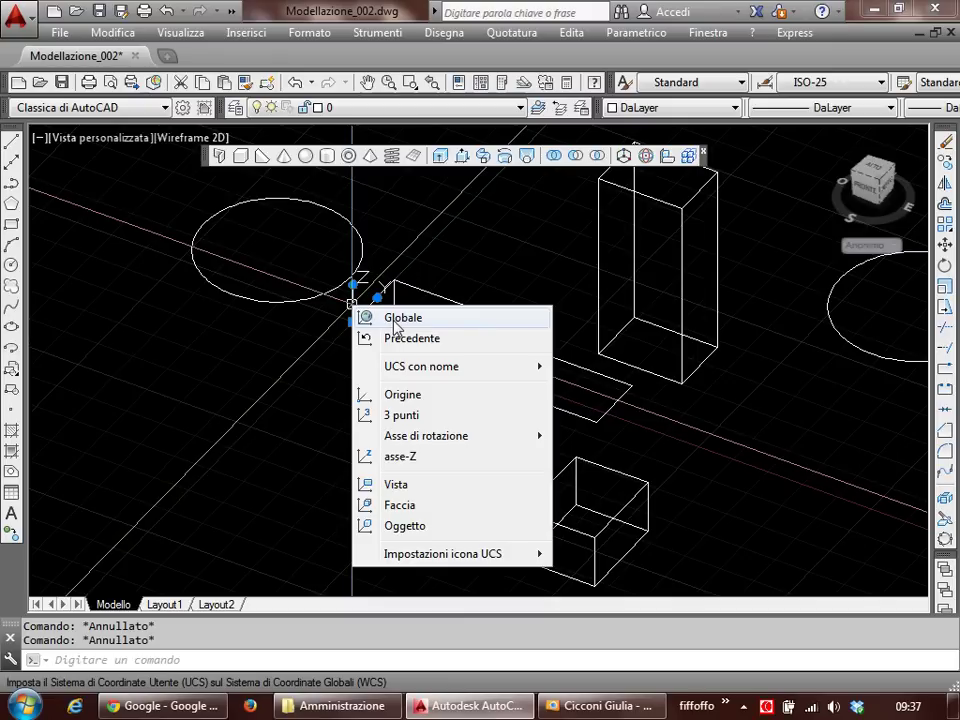
left_click(396, 319)
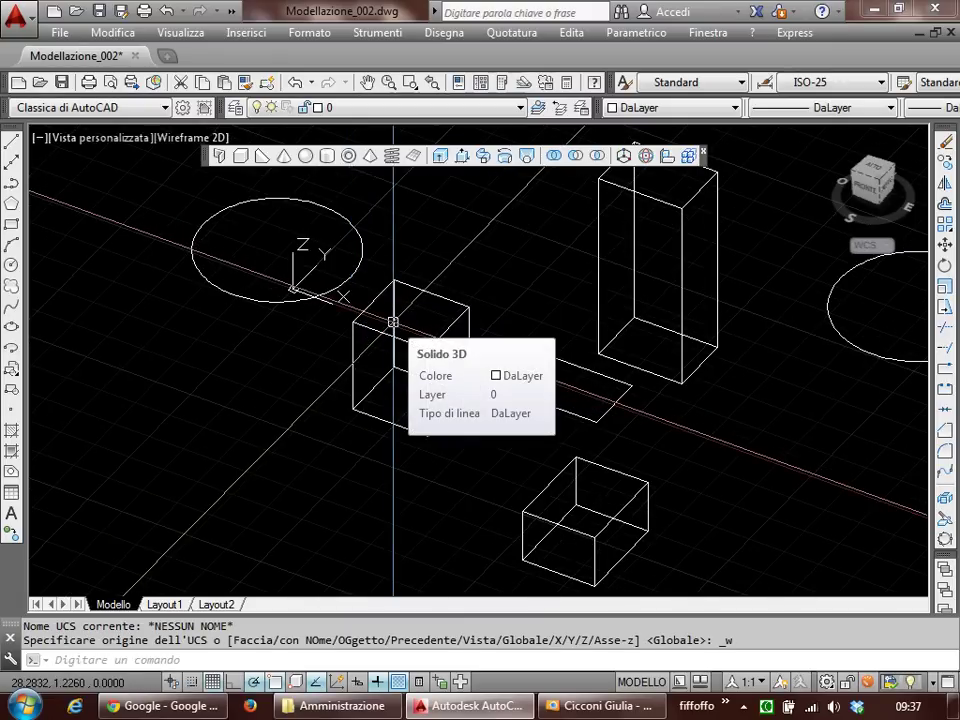
Step: Undo the orbit twice and reset the UCS to World again
mouse_move(403, 403)
middle_mouse_down("shift")
mouse_move(416, 361)
mouse_move(407, 374)
middle_mouse_up("shift")
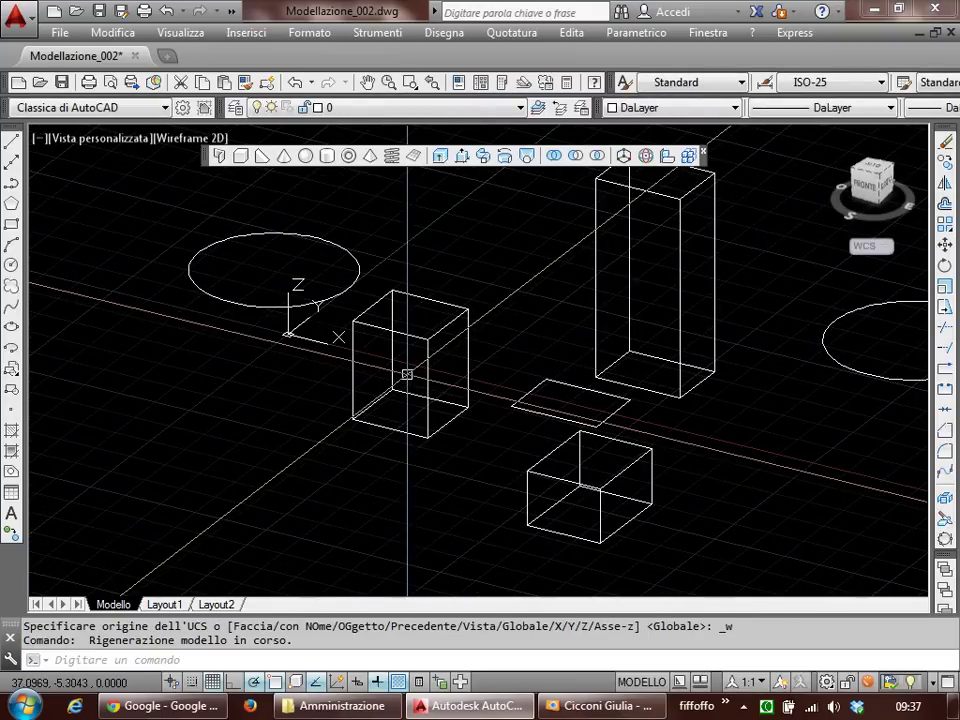
key("ctrl+z")
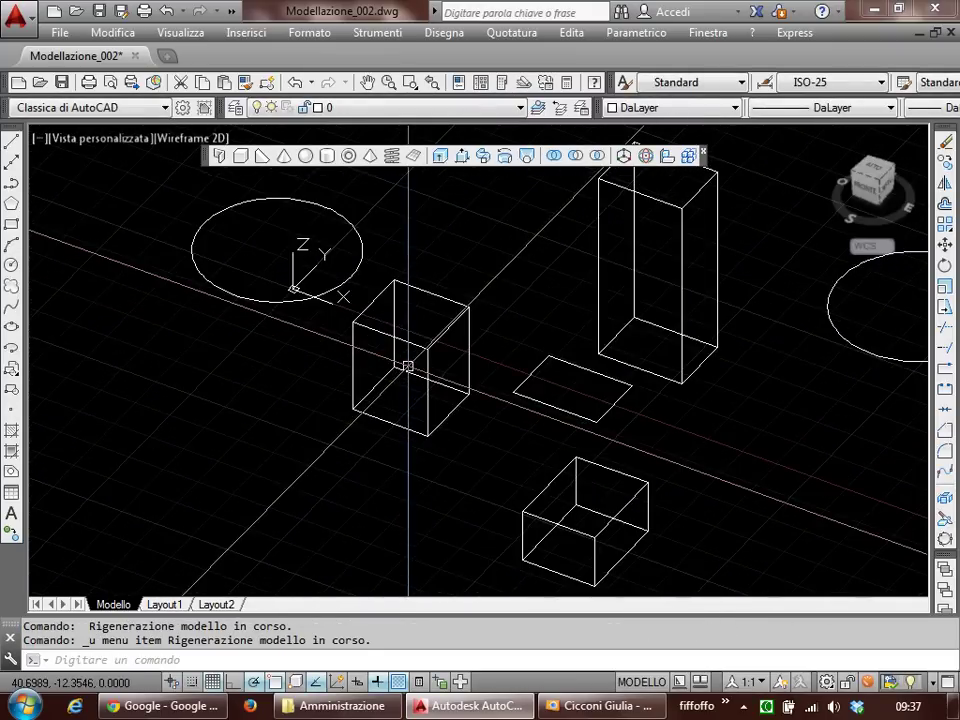
key("ctrl+z")
left_click(292, 277)
left_click(292, 277)
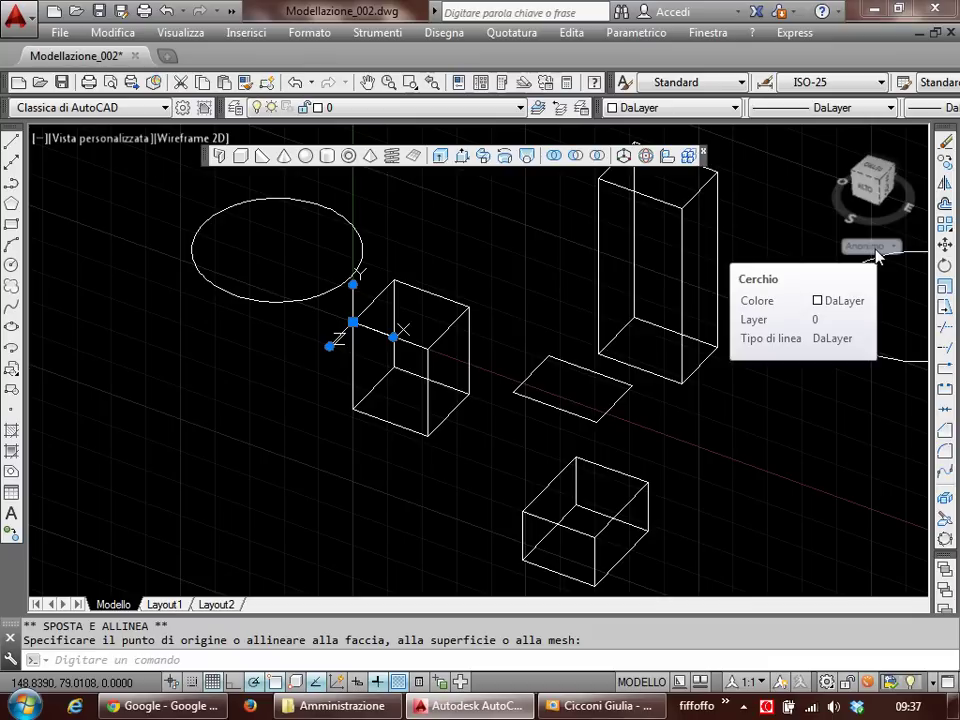
right_click(350, 305)
left_click(390, 320)
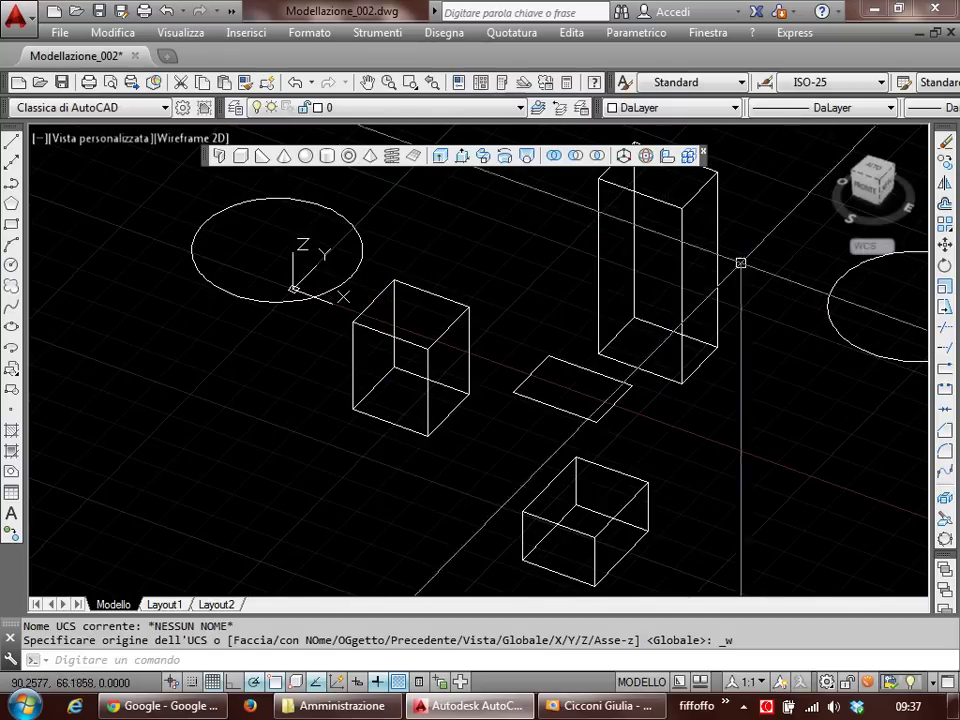
Step: Move the UCS origin beside the lower box, then reset it back to World
left_click(292, 286)
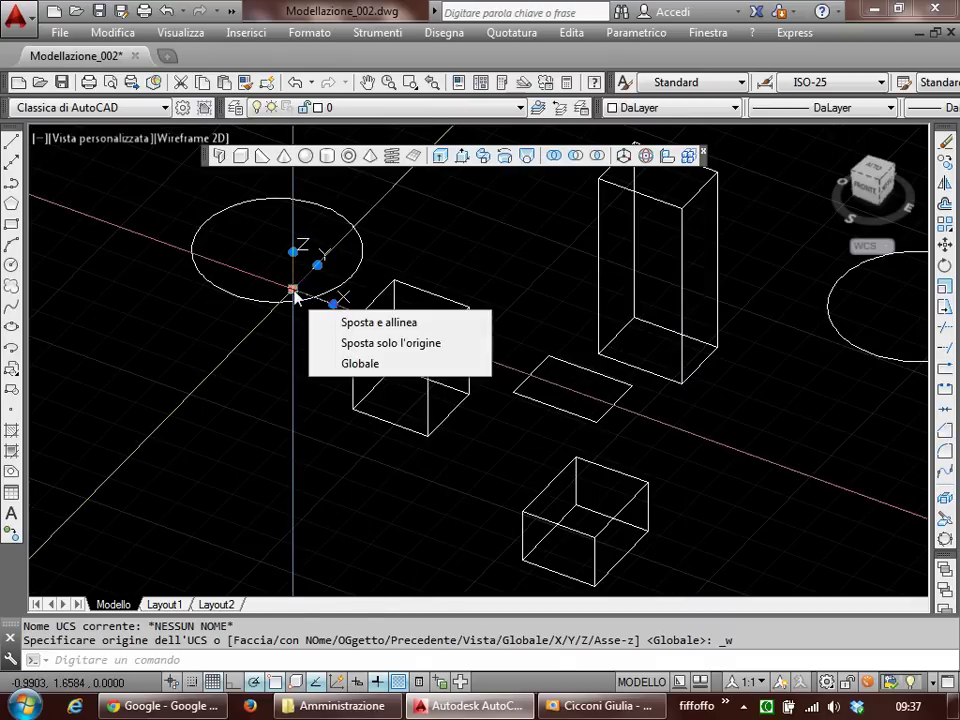
left_click(292, 286)
left_click(503, 476)
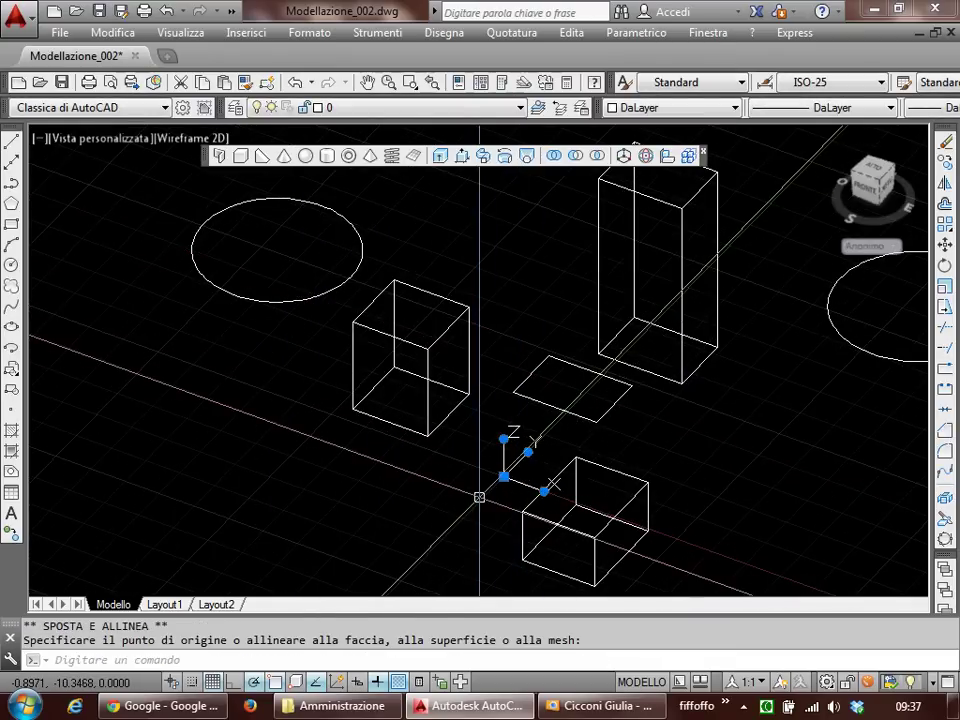
key("Escape")
key("Escape")
mouse_move(446, 489)
middle_mouse_down()
mouse_move(354, 444)
mouse_move(379, 461)
middle_mouse_up()
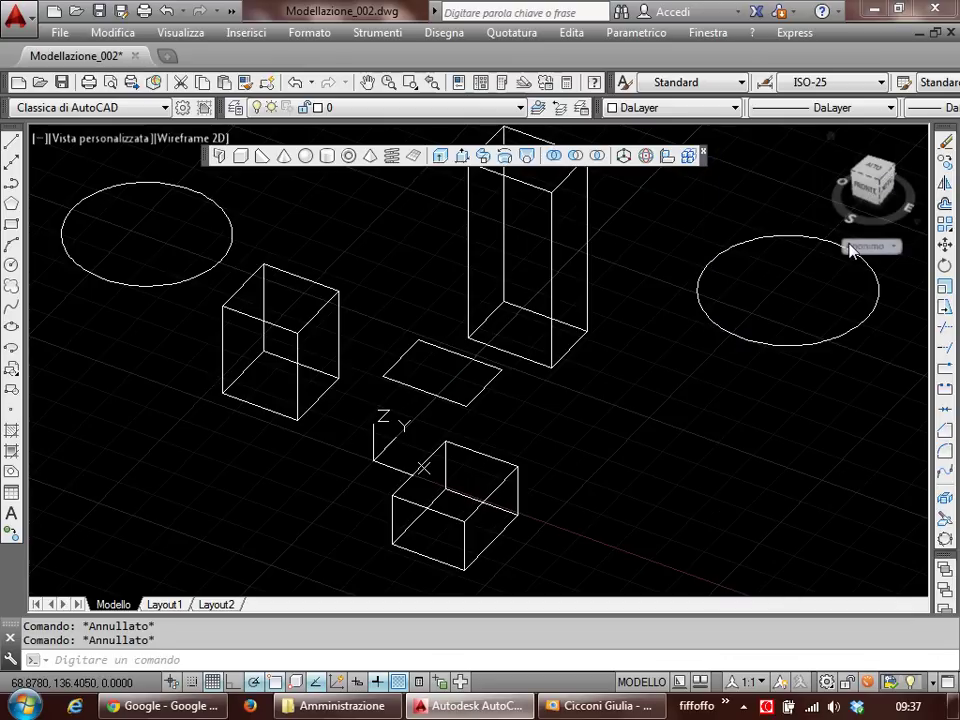
left_click(375, 440)
right_click(375, 440)
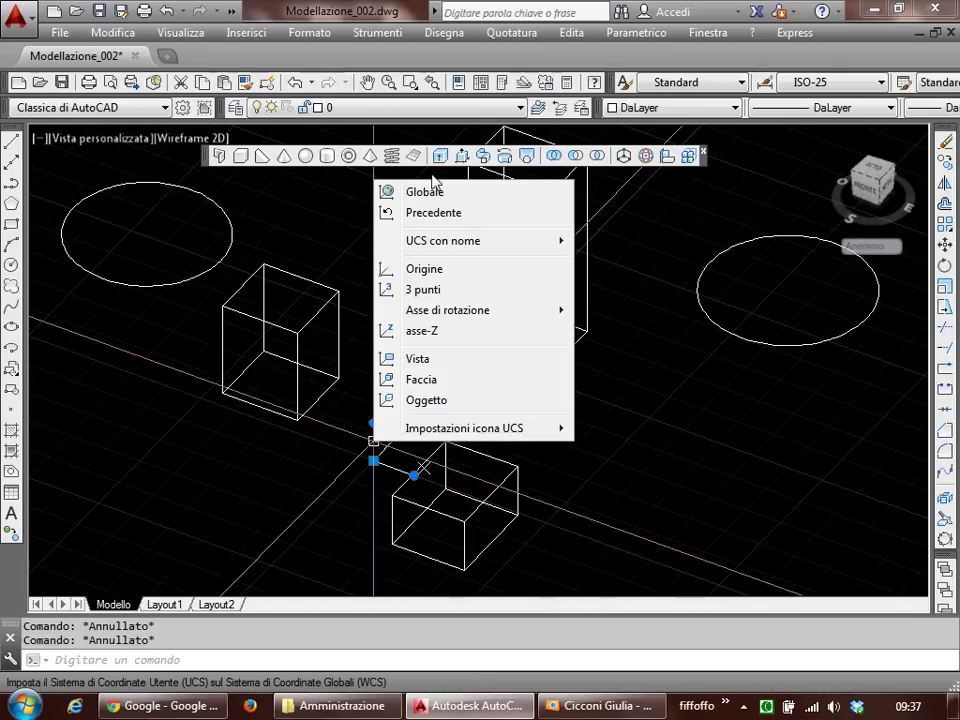
left_click(425, 191)
middle_click_drag(246, 304, 360, 390)
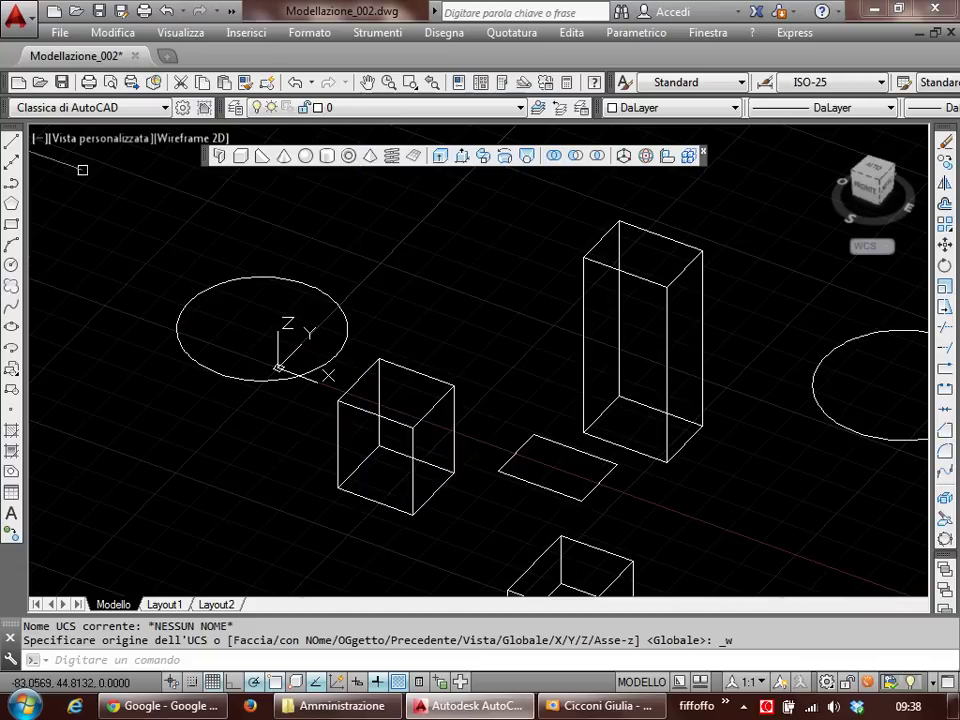
Step: Show the UCS toolbar and float it near the top of the viewport
right_click(56, 66)
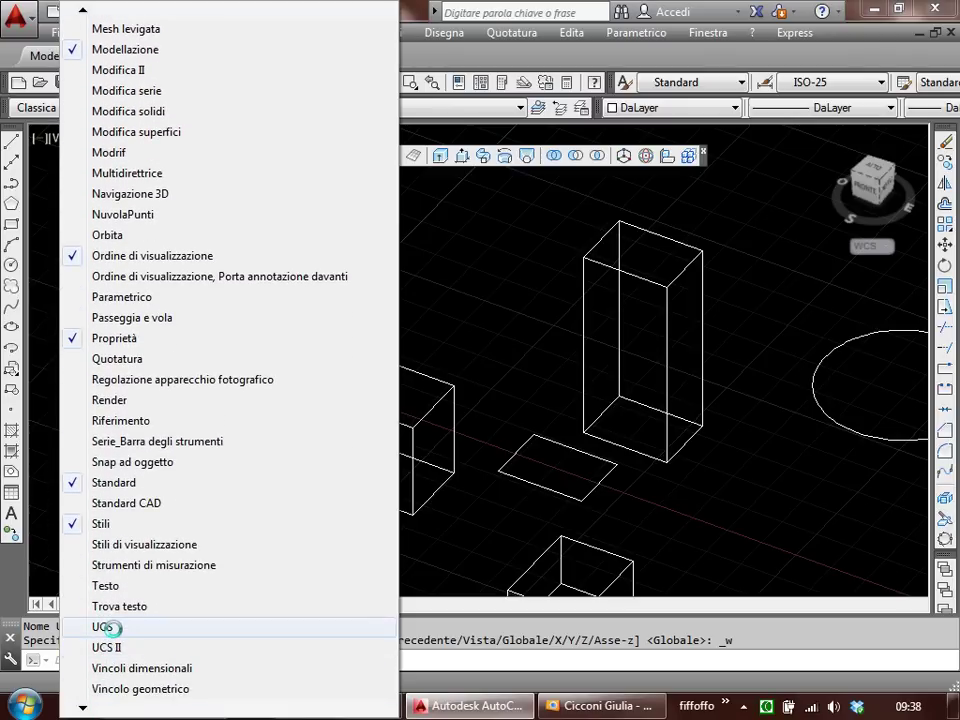
left_click(104, 627)
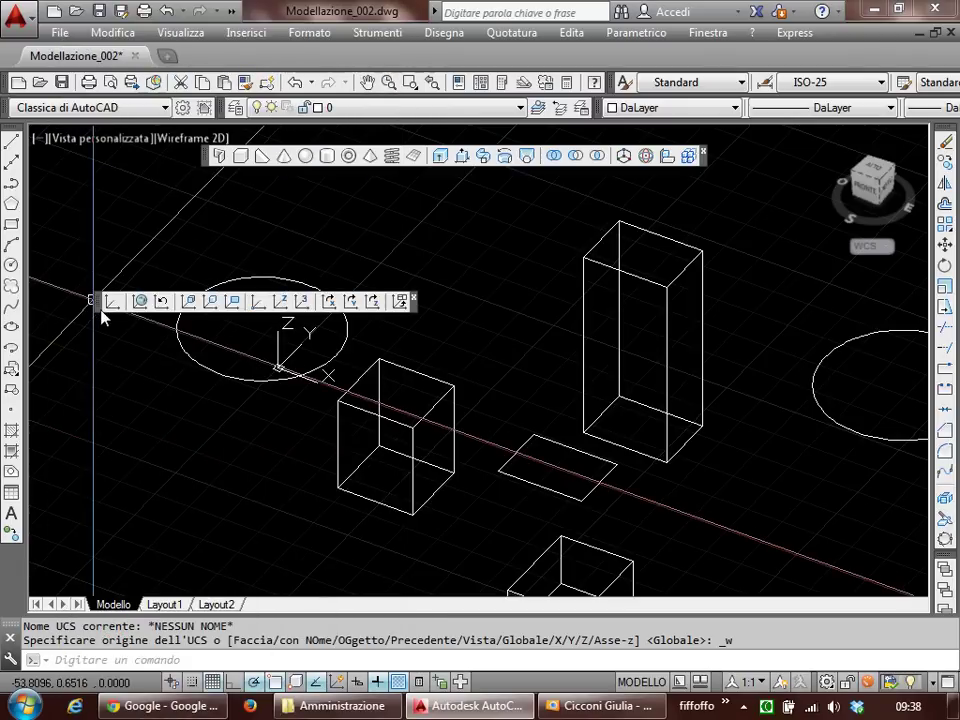
left_click_drag(104, 300, 217, 238)
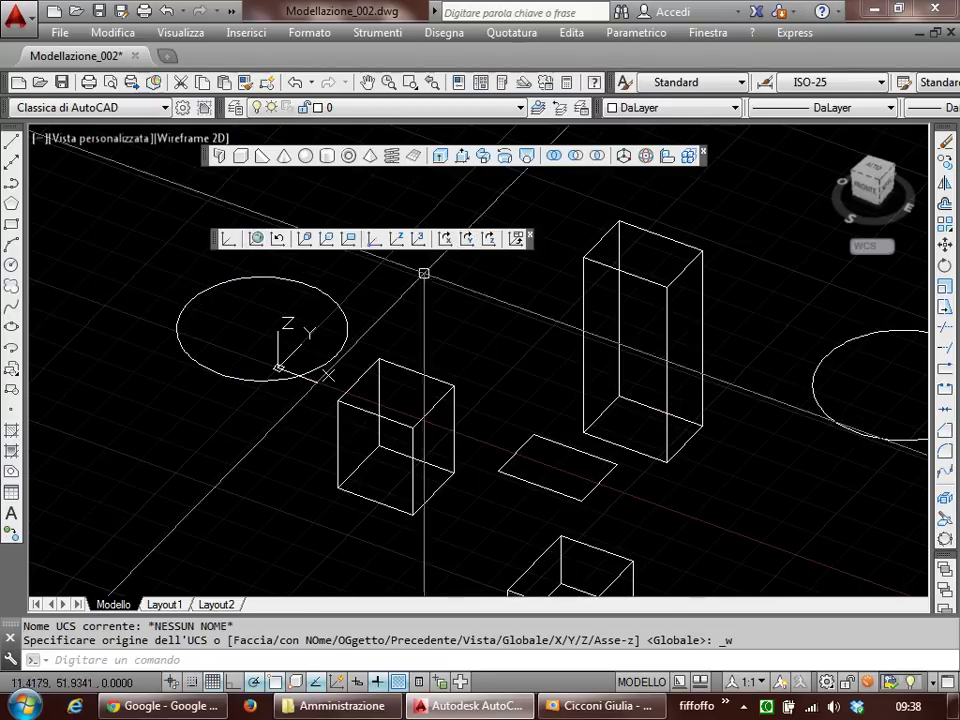
Step: Open and dismiss the UCS icon's options menu twice, cancelling stray selection windows
left_click(278, 350)
right_click(278, 351)
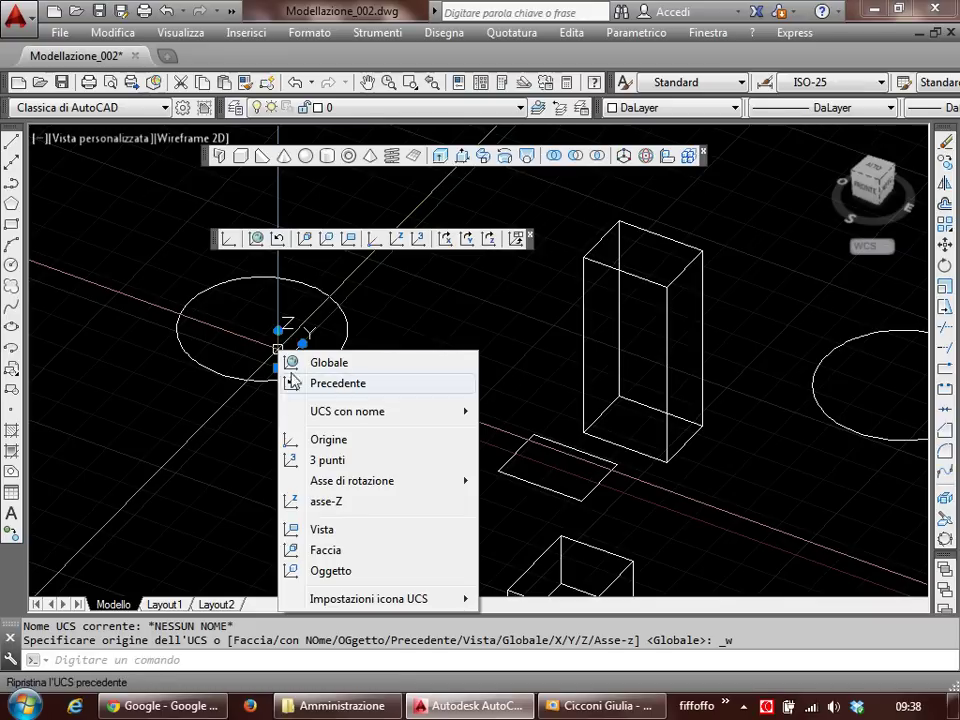
left_click(257, 333)
left_click(274, 347)
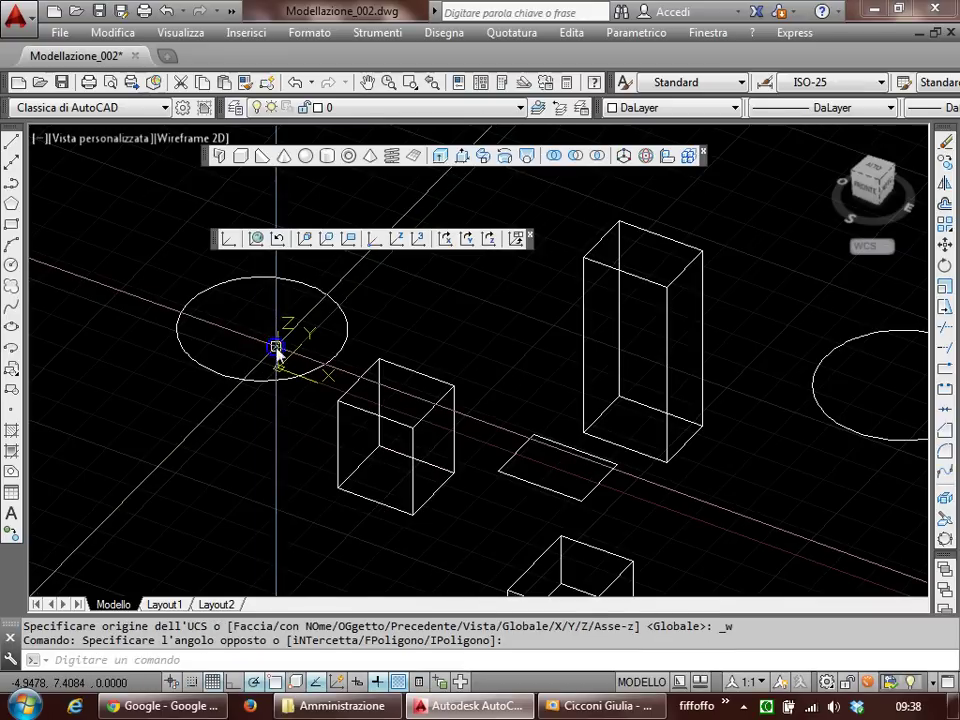
right_click(277, 349)
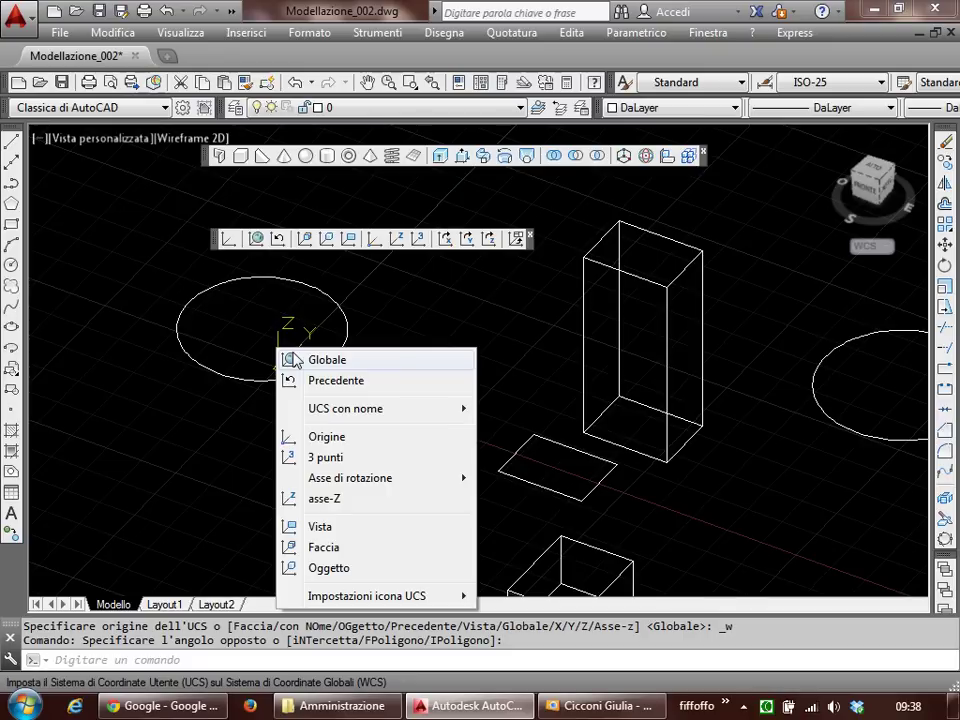
left_click(393, 280)
left_click(302, 270)
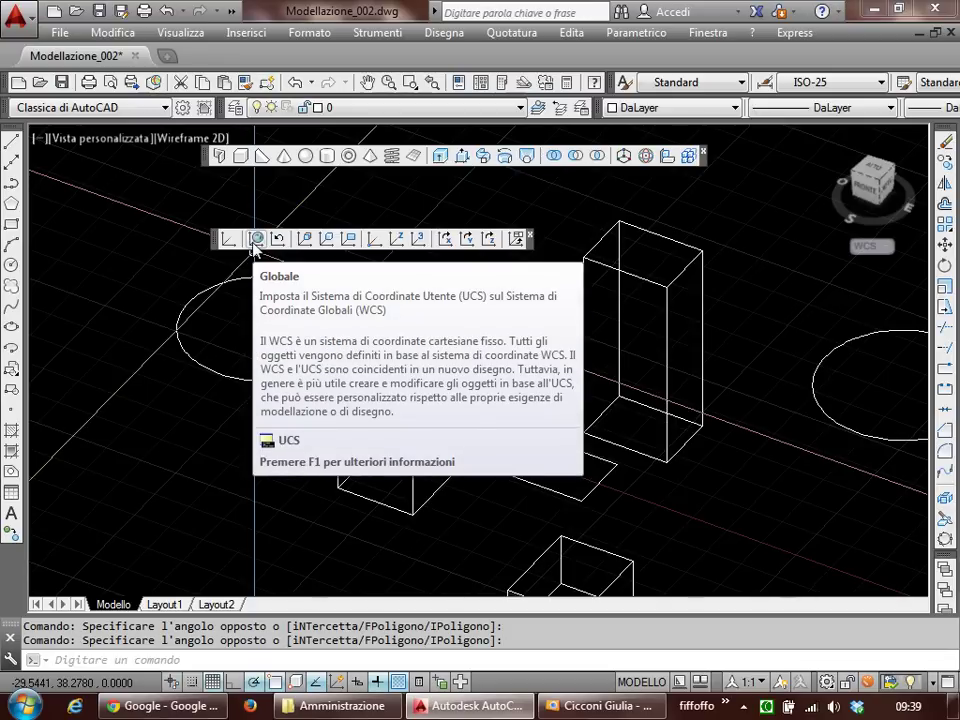
Step: Dismiss the help pop-up, zoom in around the circle, and begin the UCS X-axis rotation
left_click(254, 240)
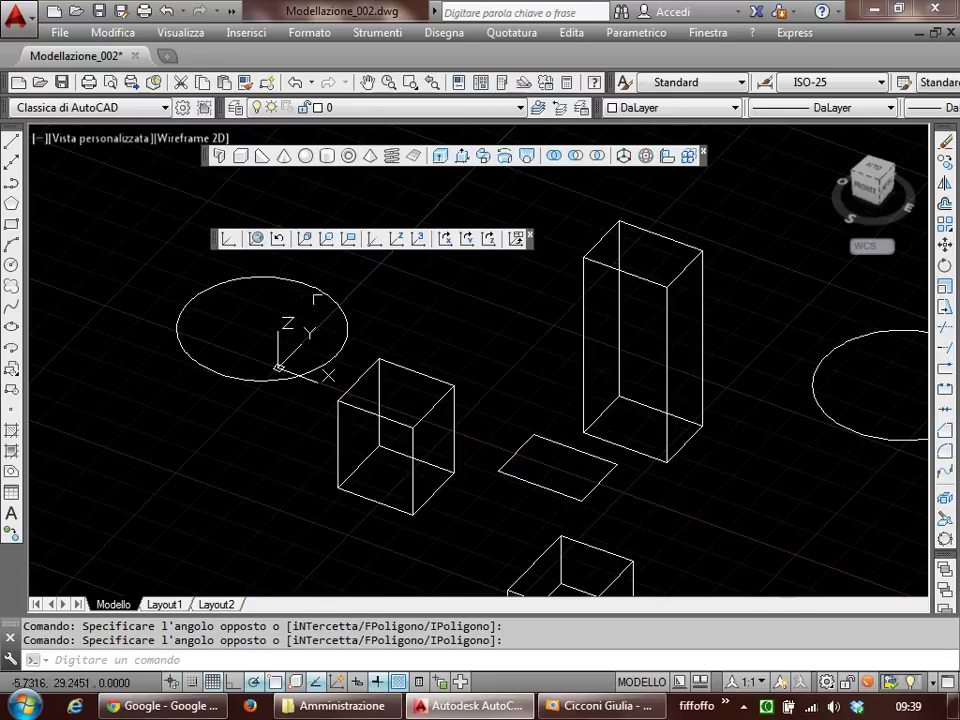
scroll(421, 312, "down", 1)
scroll(414, 343, "down", 1)
scroll(414, 343, "down", 2)
mouse_move(414, 343)
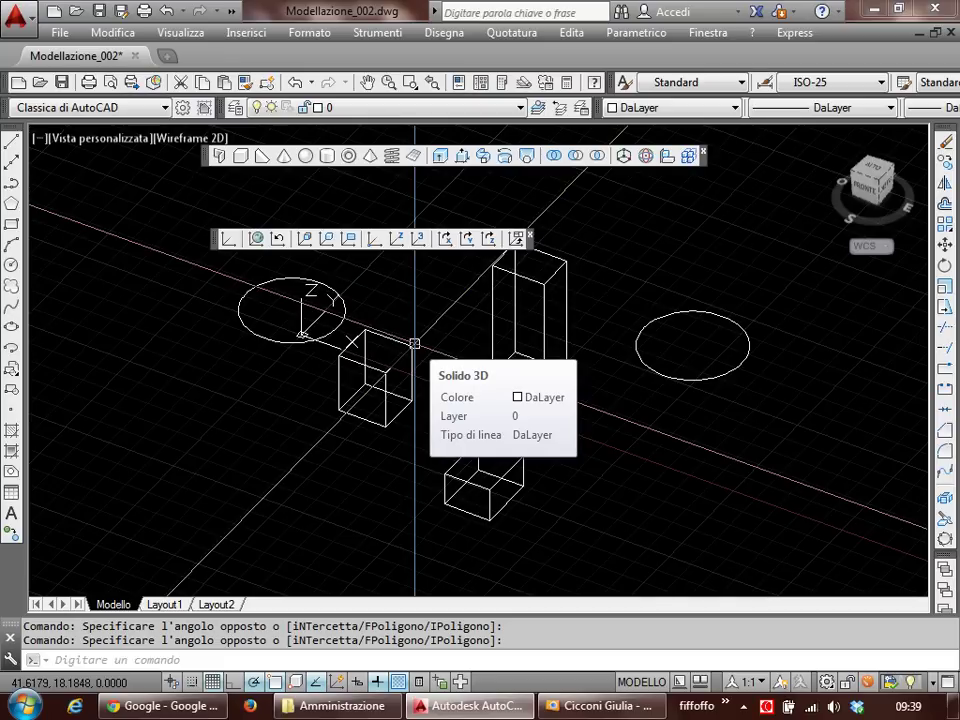
scroll(293, 357, "up", 2)
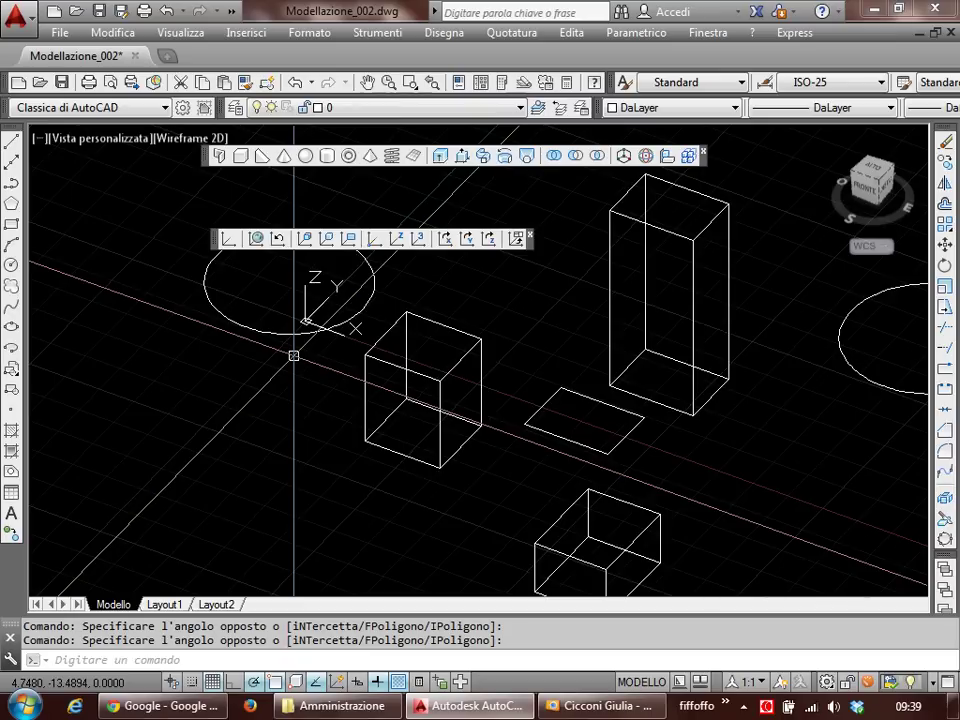
scroll(296, 340, "up", 2)
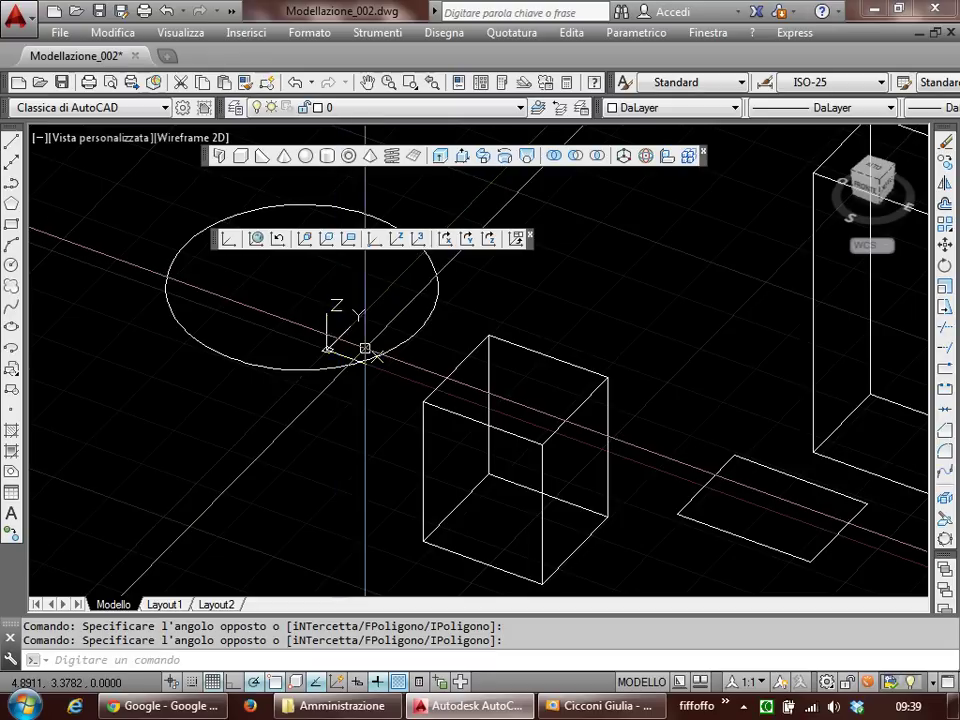
scroll(345, 340, "up", 2)
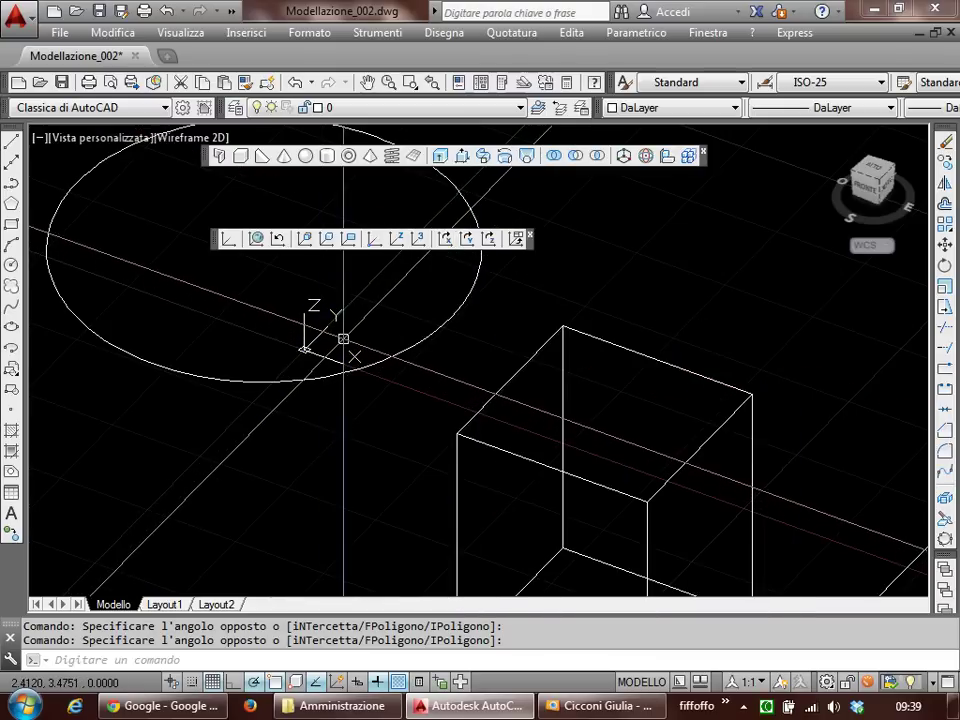
left_click(446, 240)
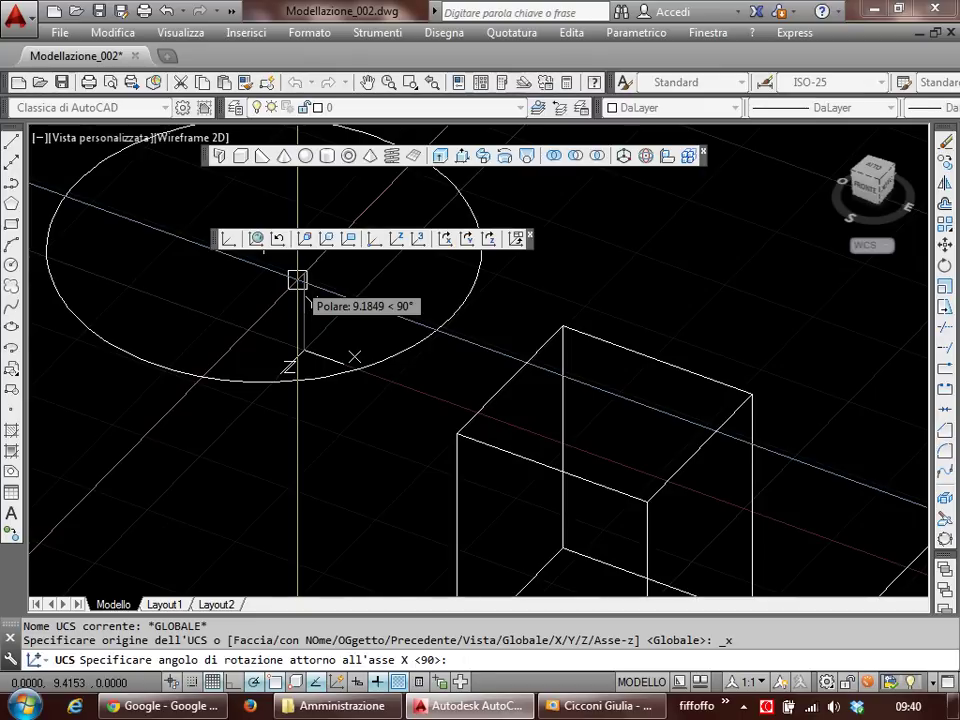
type("90")
Step: Apply the 90° UCS rotation about X and orbit the scene to a new angle
key("Return")
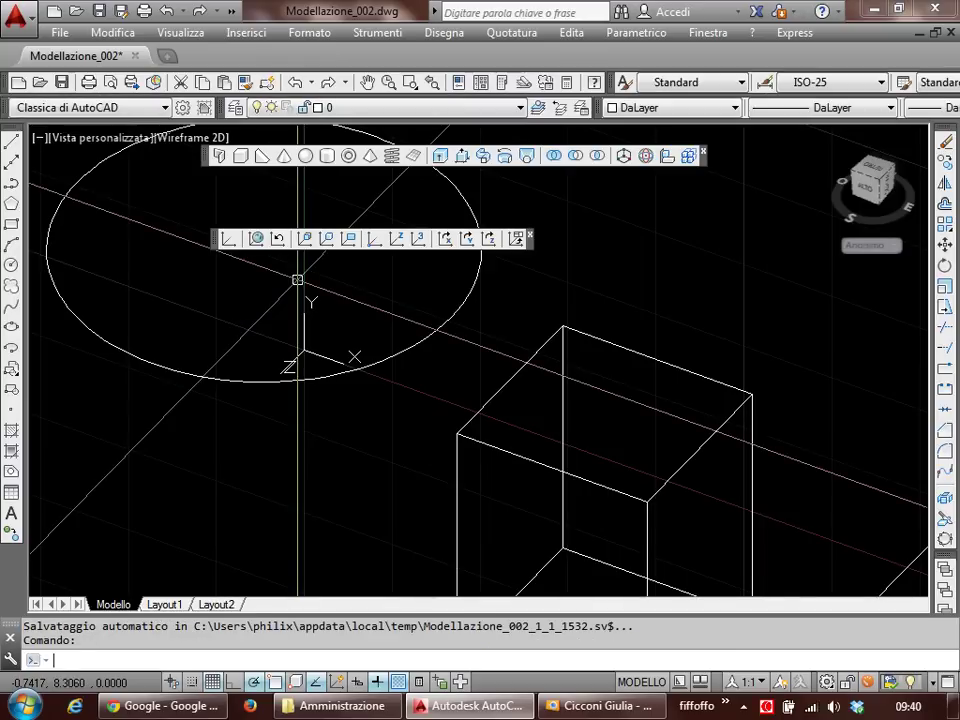
scroll(354, 343, "down", 3)
scroll(369, 354, "down", 3)
middle_click_drag(518, 399, 492, 371, "shift")
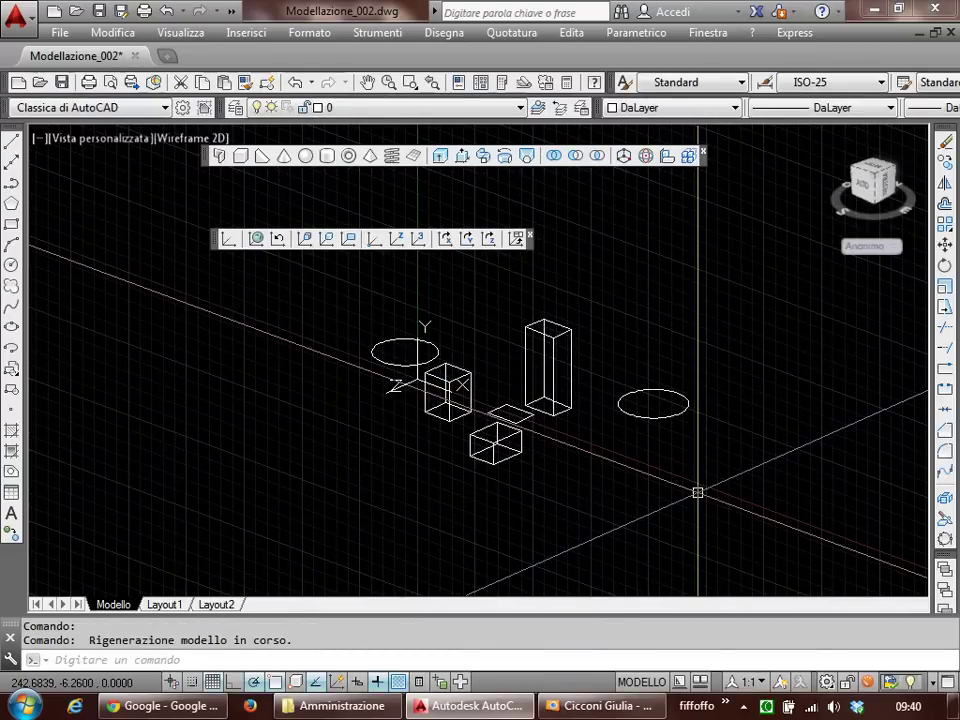
middle_click_drag(696, 490, 531, 426)
Step: Draw an upright circle right of the boxes in the rotated UCS, accepting the default radius
type("c")
key("Return")
left_click(623, 436)
mouse_move(716, 476)
middle_mouse_down("shift")
mouse_move(612, 455)
mouse_move(726, 488)
middle_mouse_up("shift")
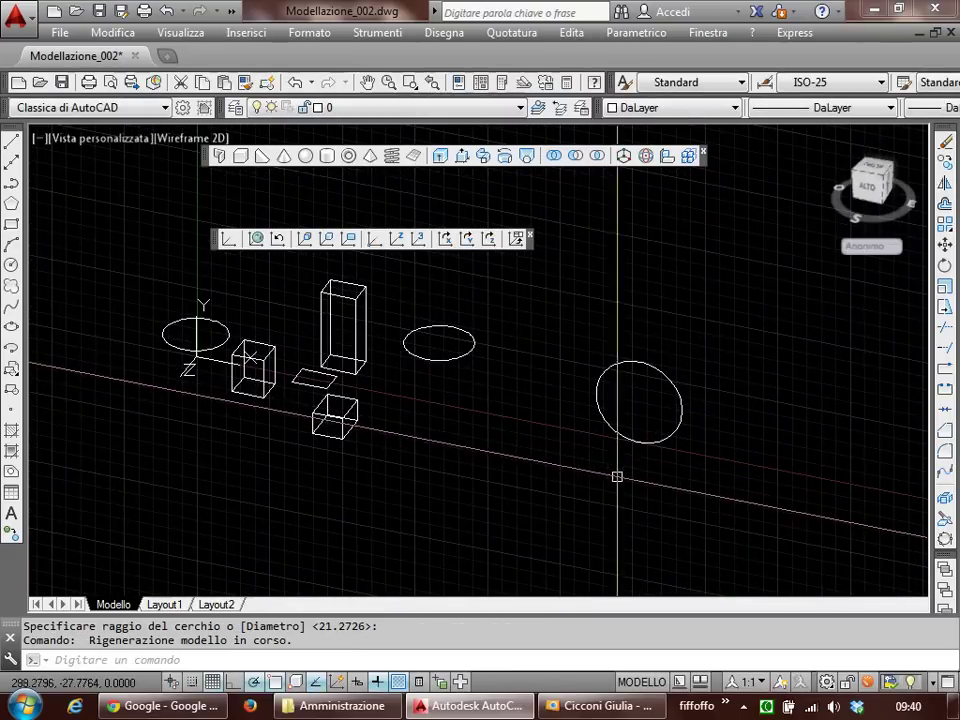
middle_click_drag(590, 474, 680, 497)
middle_click_drag(521, 452, 550, 470)
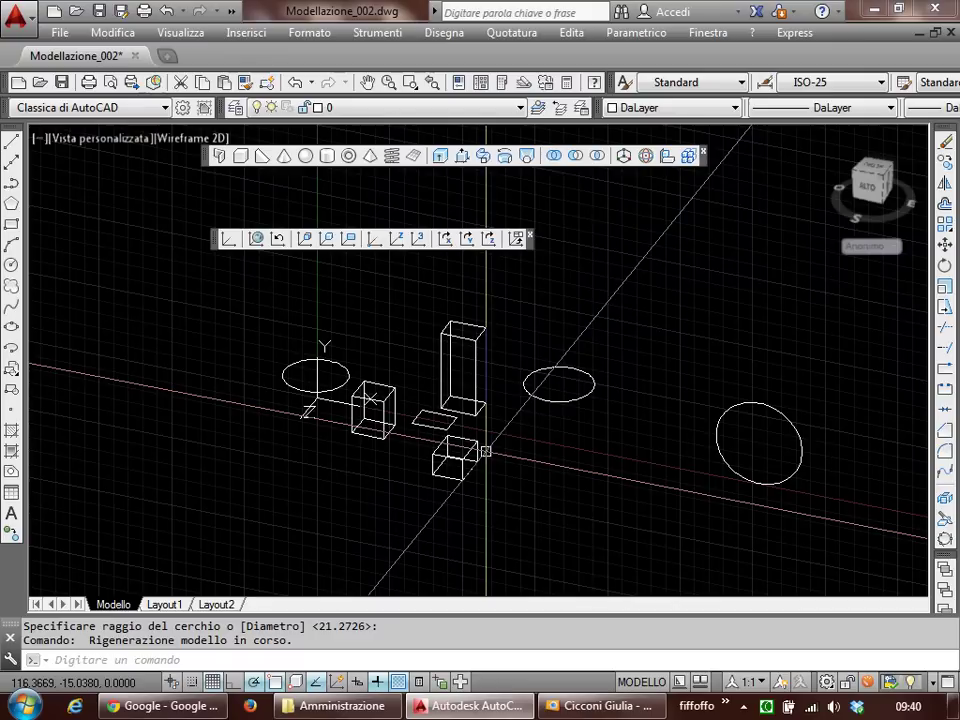
scroll(486, 452, "up", 2)
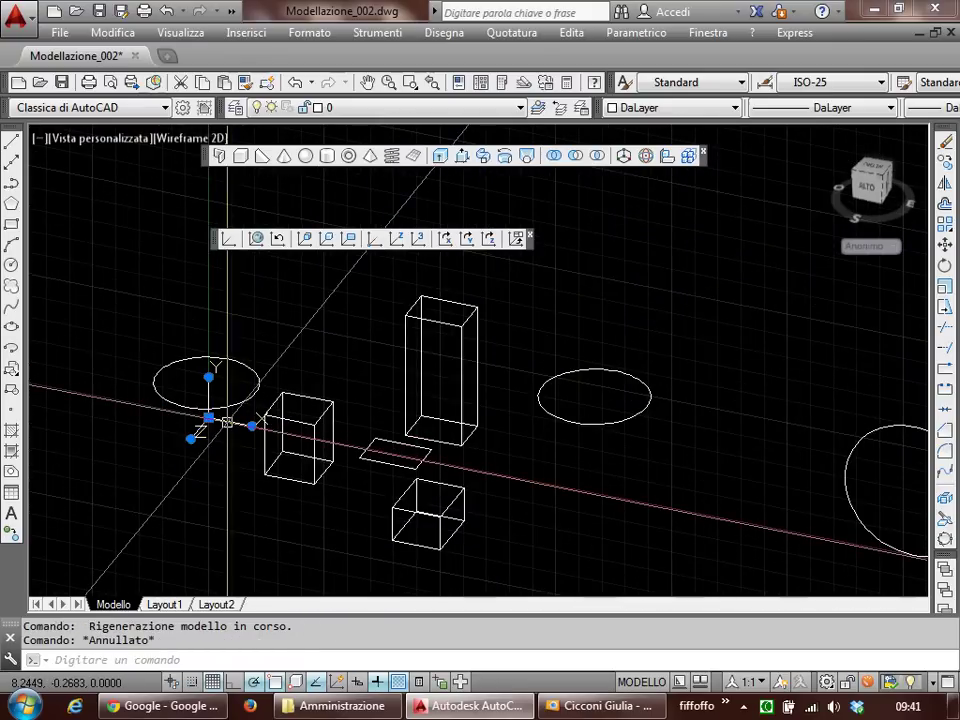
Step: Reset the UCS to World and stretch the tall box's top face grip down into a slope
right_click(227, 422)
left_click(278, 435)
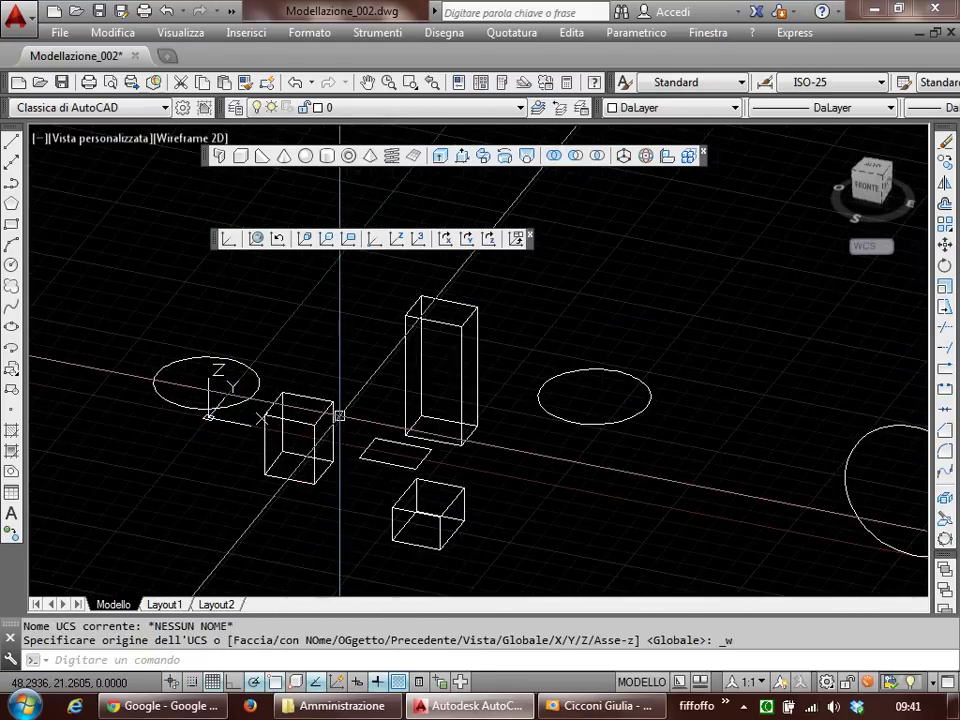
middle_click_drag(340, 415, 337, 432)
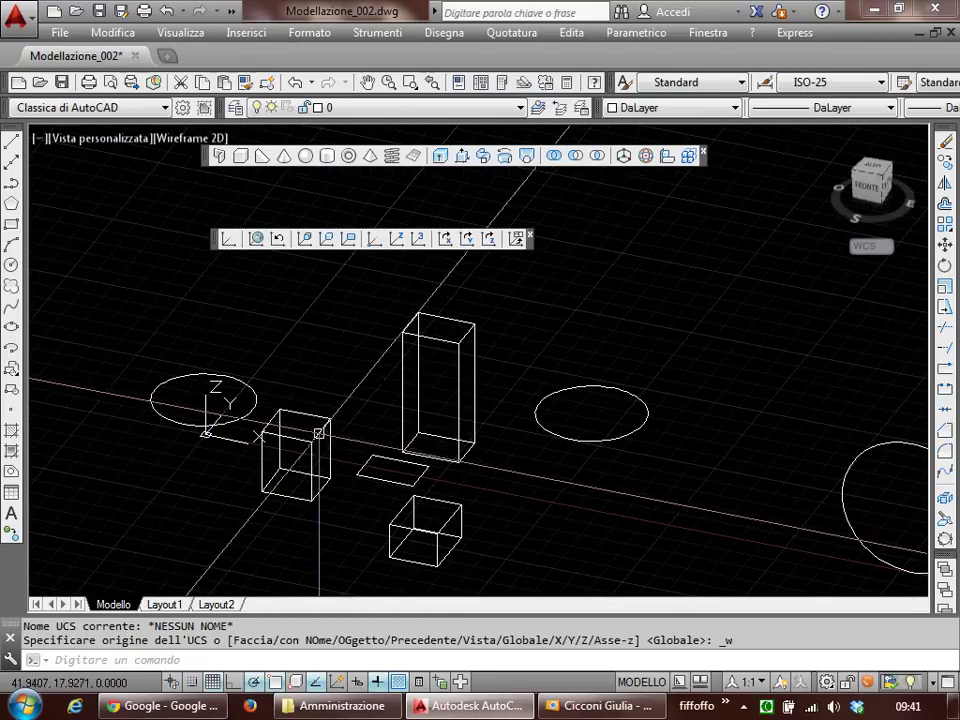
middle_click_drag(474, 323, 454, 378)
scroll(403, 393, "up", 2)
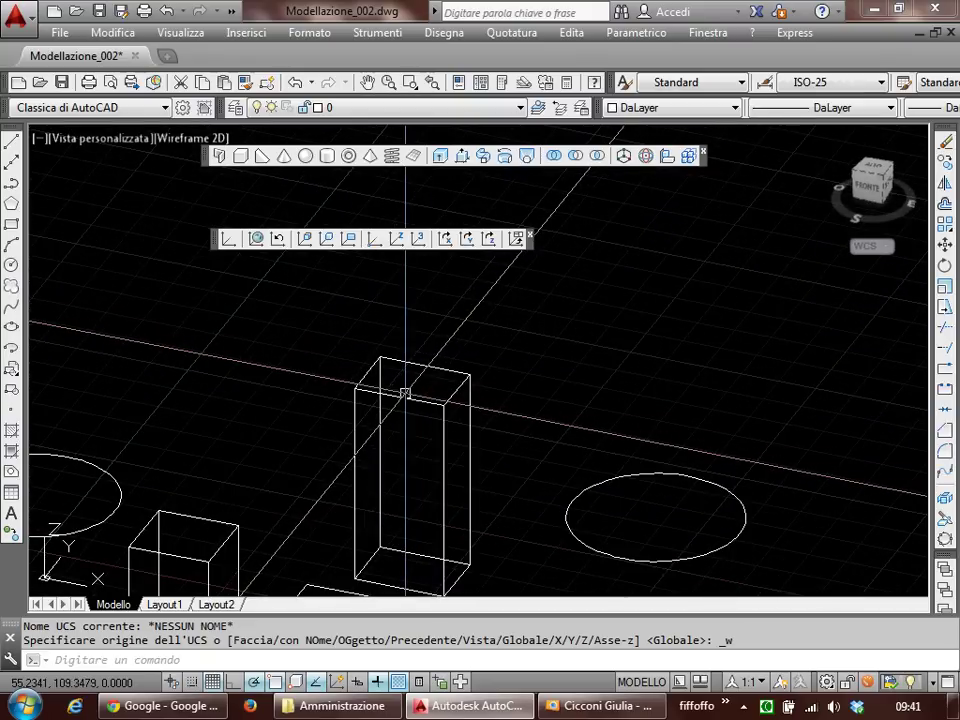
left_click(403, 394, "ctrl")
left_click(399, 396)
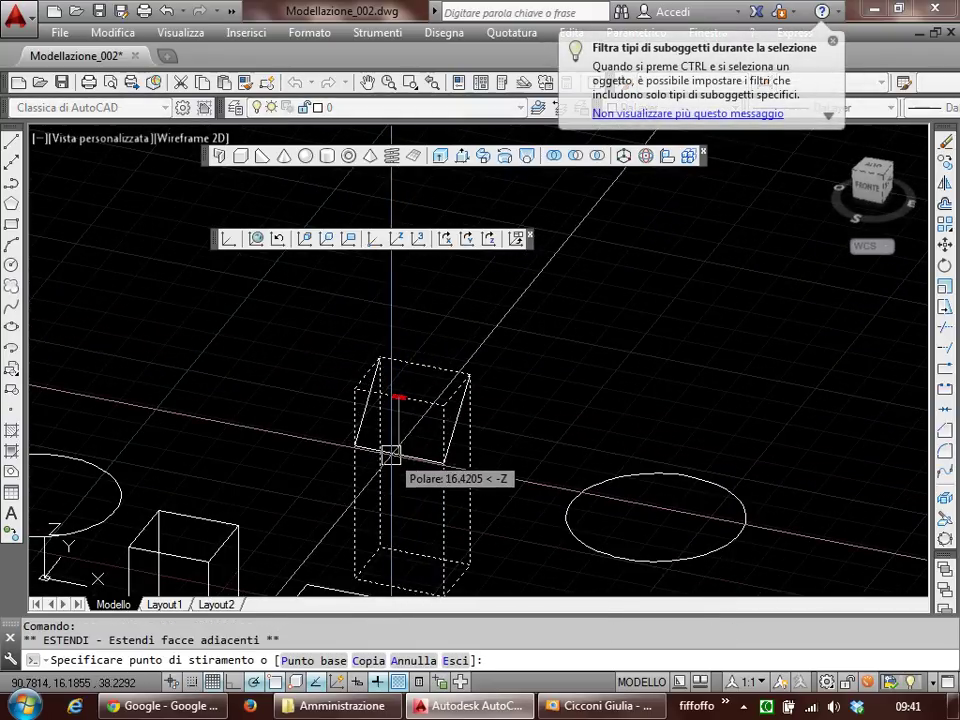
left_click(390, 454)
key("Escape")
key("Escape")
Step: Switch the view to Conceptual shading with VS and orbit the shaded scene
mouse_move(417, 403)
middle_mouse_down("shift")
mouse_move(407, 448)
mouse_move(432, 398)
mouse_move(321, 349)
mouse_move(469, 422)
mouse_move(386, 408)
middle_mouse_up("shift")
scroll(386, 408, "down", 3)
scroll(381, 400, "up", 3)
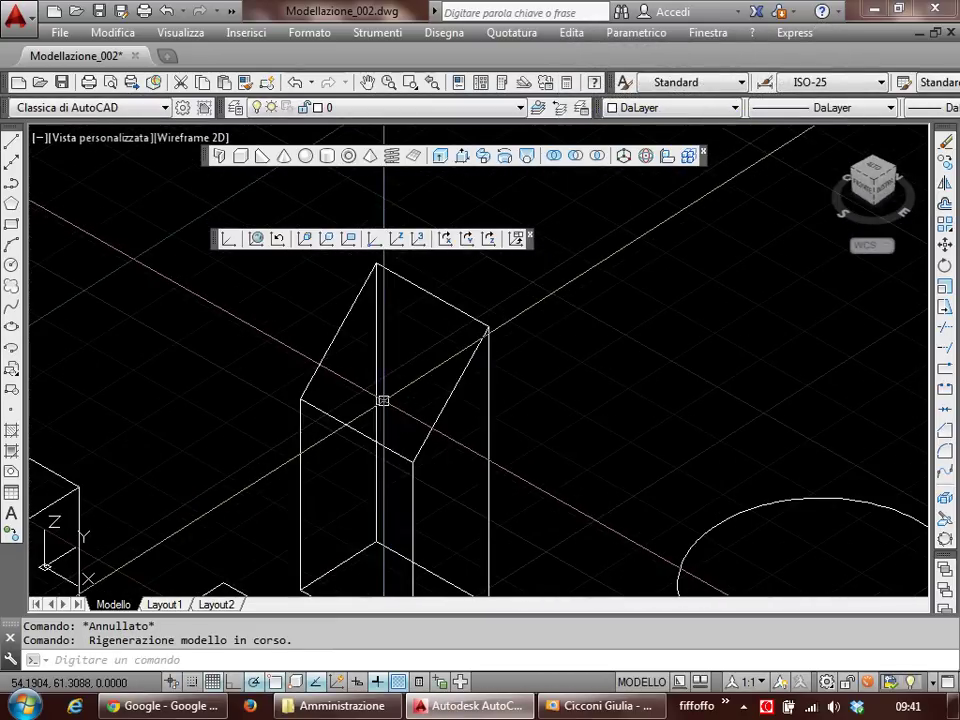
type("vs")
key("Return")
type("c")
key("Return")
mouse_move(422, 401)
middle_mouse_down("shift")
mouse_move(454, 399)
mouse_move(390, 364)
mouse_move(446, 358)
mouse_move(446, 407)
middle_mouse_up("shift")
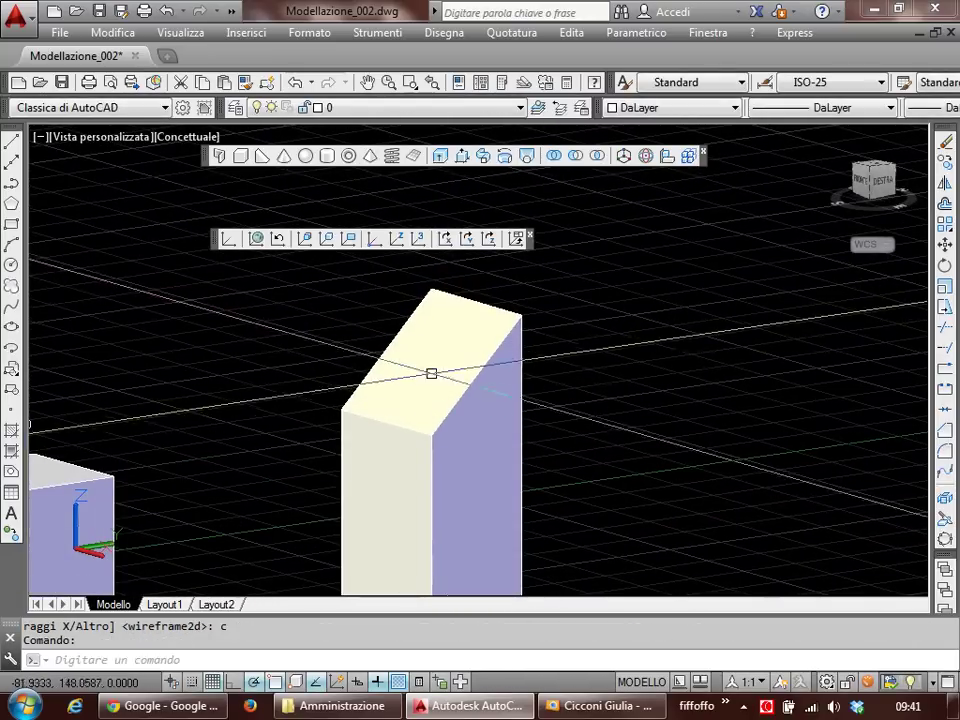
Step: Align the UCS to the tall box's sloped top face
mouse_move(454, 364)
middle_mouse_down("shift")
mouse_move(439, 349)
mouse_move(384, 334)
mouse_move(495, 369)
mouse_move(409, 374)
middle_mouse_up("shift")
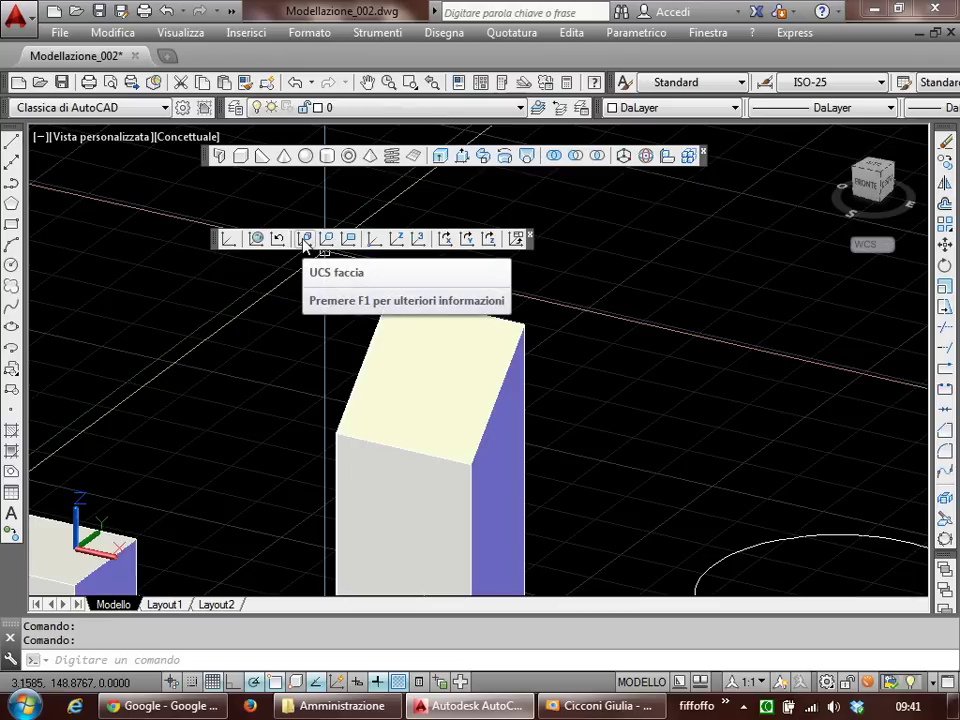
left_click(305, 240)
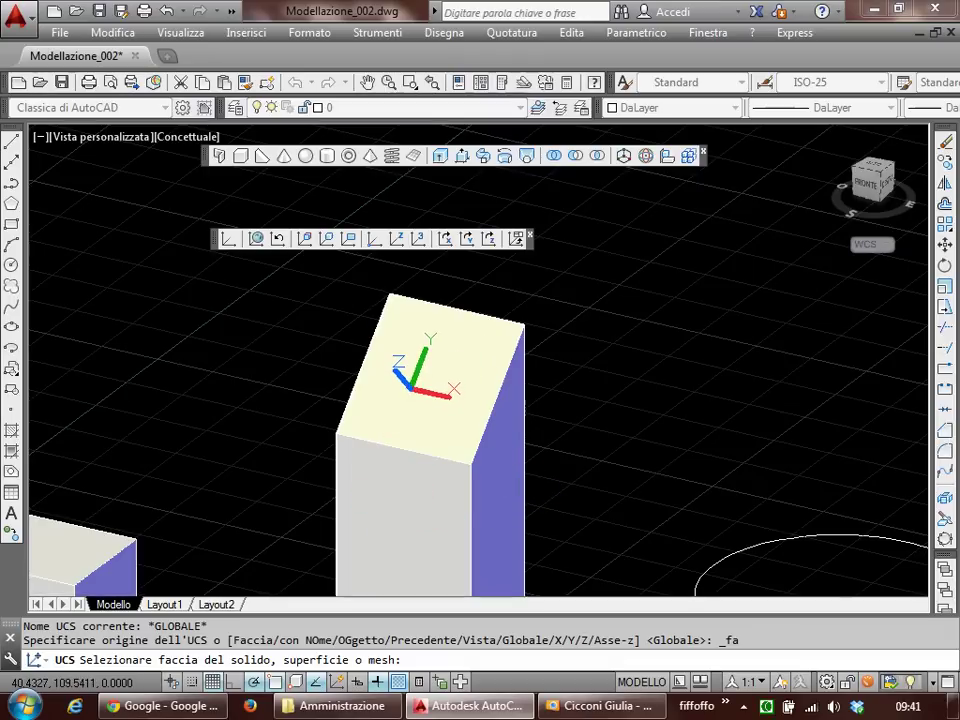
left_click(410, 392)
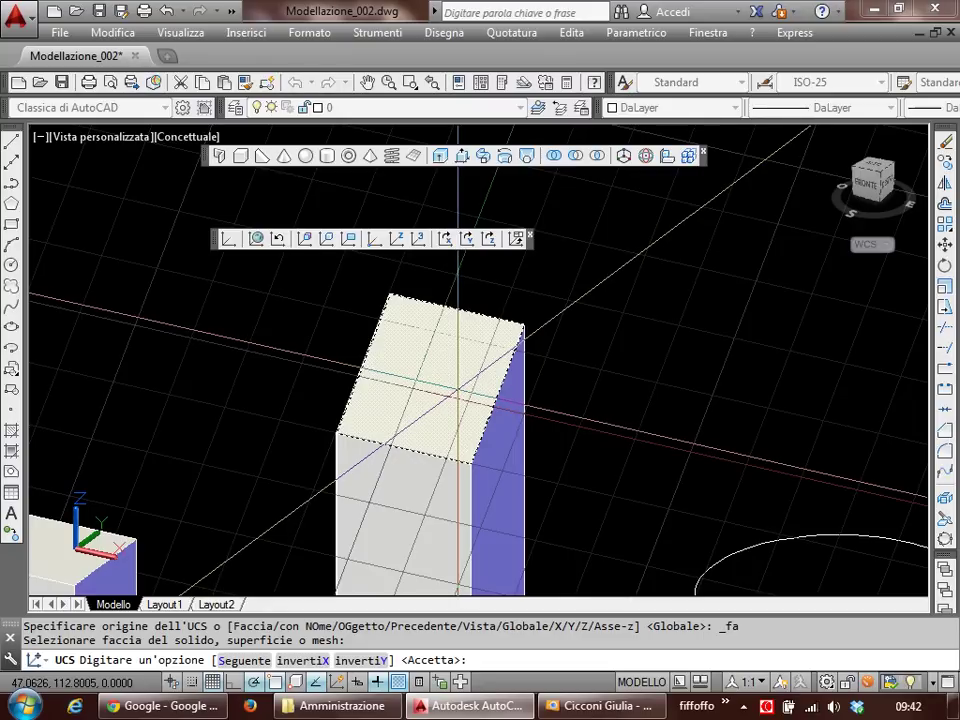
key("Return")
Step: Draw a small circle on the tilted top-face plane
middle_click_drag(551, 413, 501, 401)
key("c")
key("Return")
left_click(531, 405)
left_click(555, 405)
Step: Draw a rectangle from the circle's edge on the tilted plane, then orbit to a side view
type("rec")
key("Return")
left_click(555, 405)
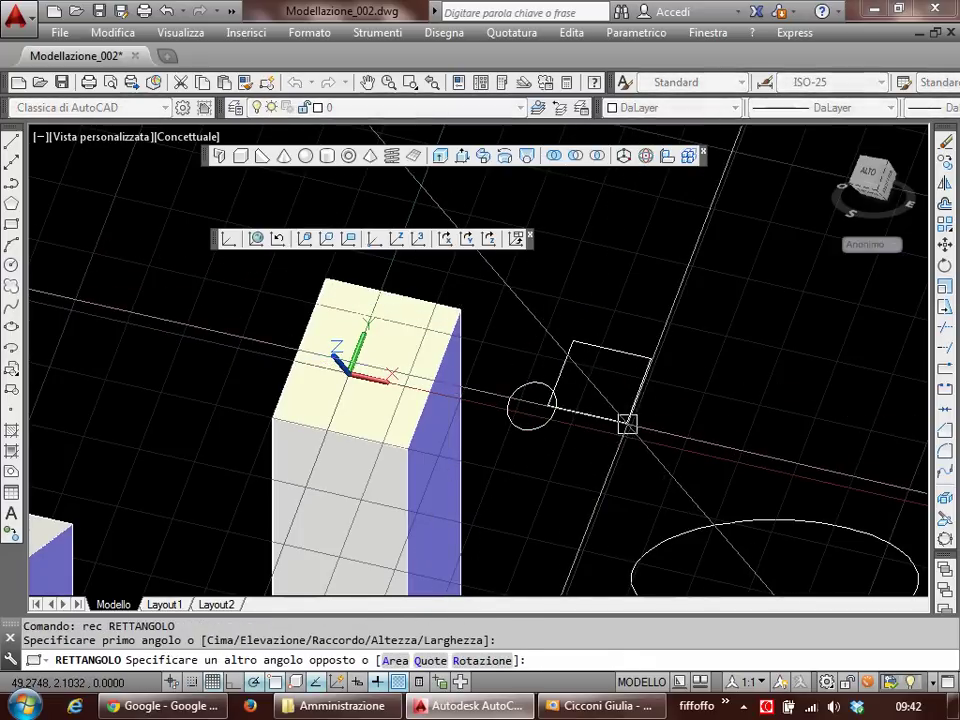
left_click(628, 424)
middle_click_drag(610, 371, 660, 381)
left_click(577, 423)
left_click(545, 405)
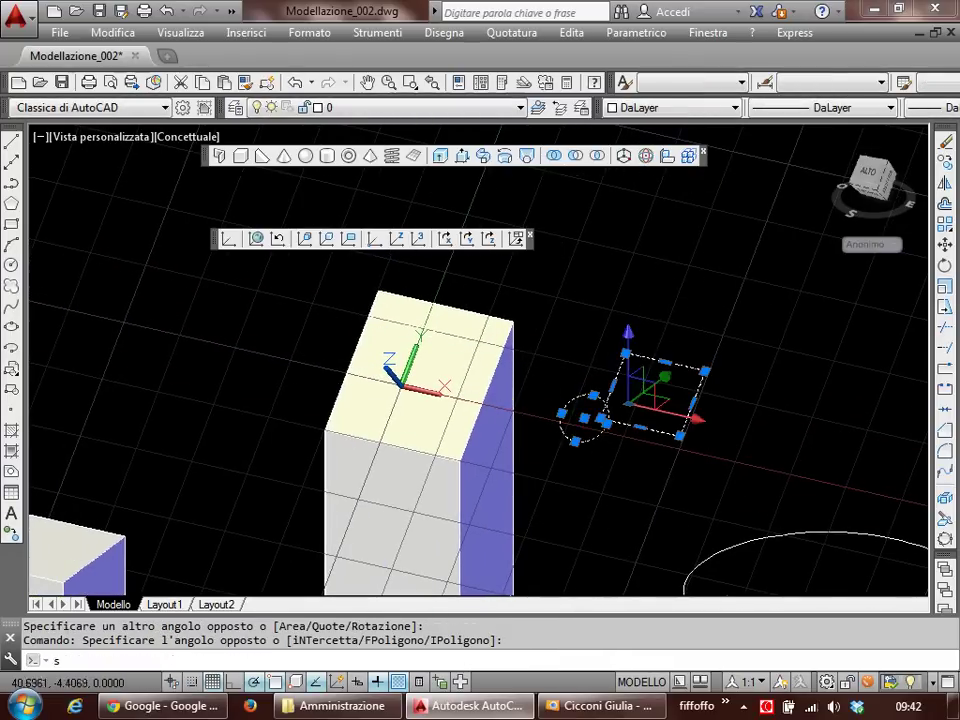
key("Escape")
key("Escape")
mouse_move(569, 457)
middle_mouse_down("shift")
mouse_move(525, 429)
mouse_move(463, 413)
mouse_move(553, 437)
mouse_move(519, 452)
mouse_move(454, 421)
mouse_move(574, 463)
middle_mouse_up("shift")
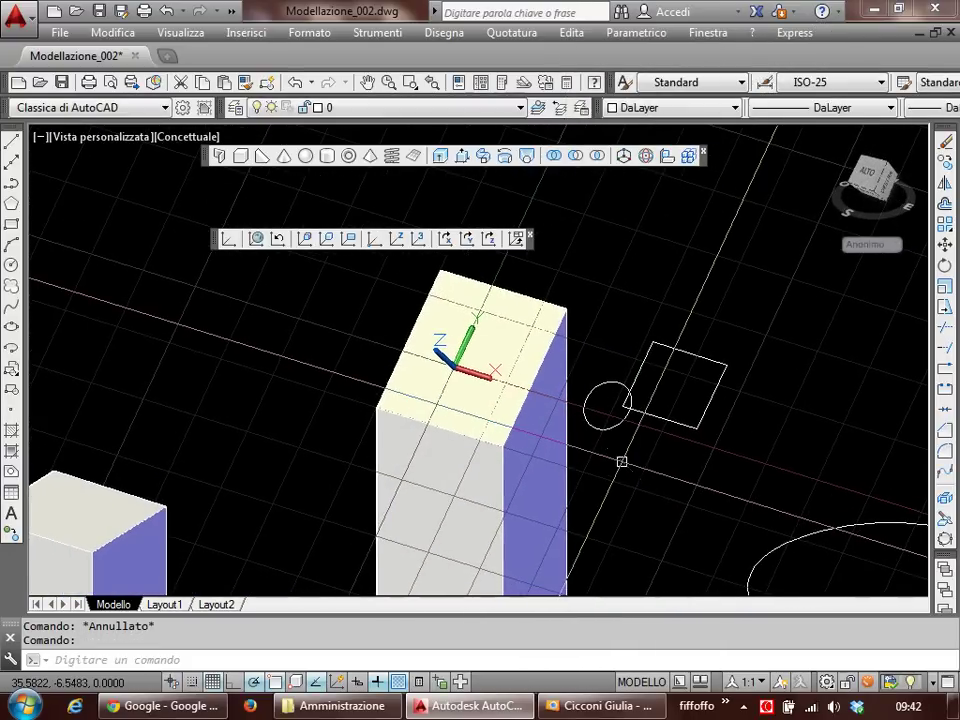
Step: Reset the UCS from the sloped box face back to World using the custom CS alias
scroll(574, 414, "down", 2)
type("ucs")
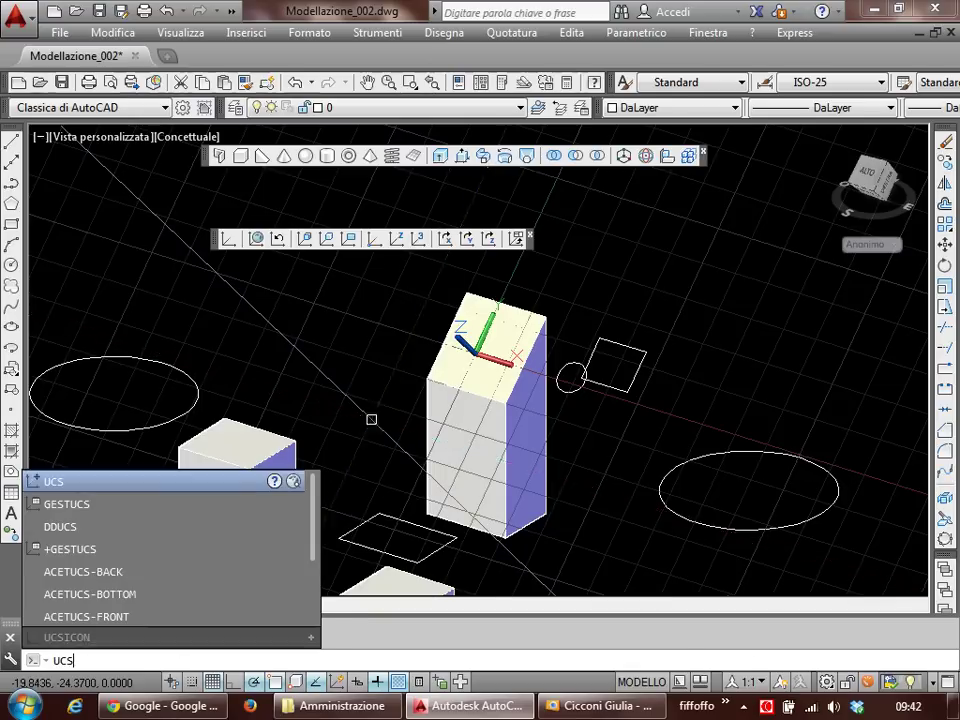
key("Return")
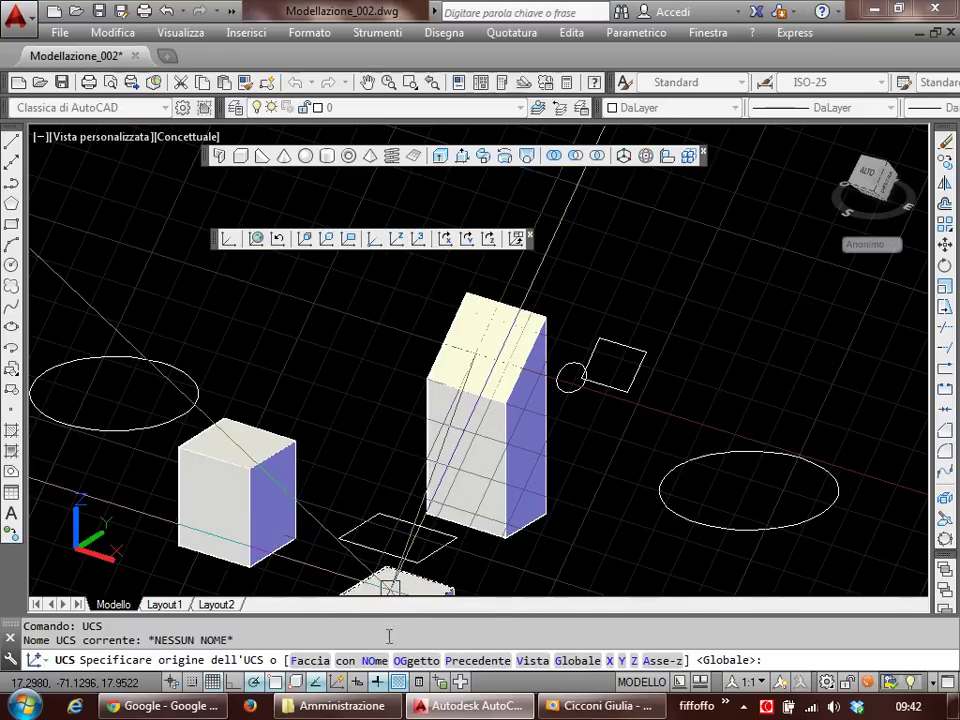
key("Escape")
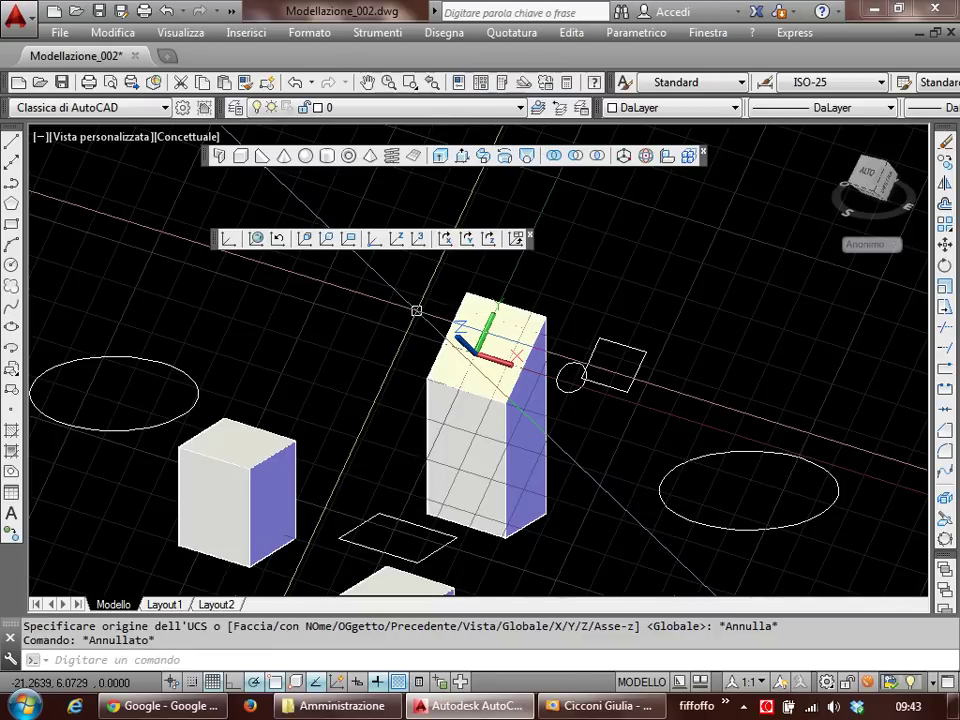
type("cs")
key("Return")
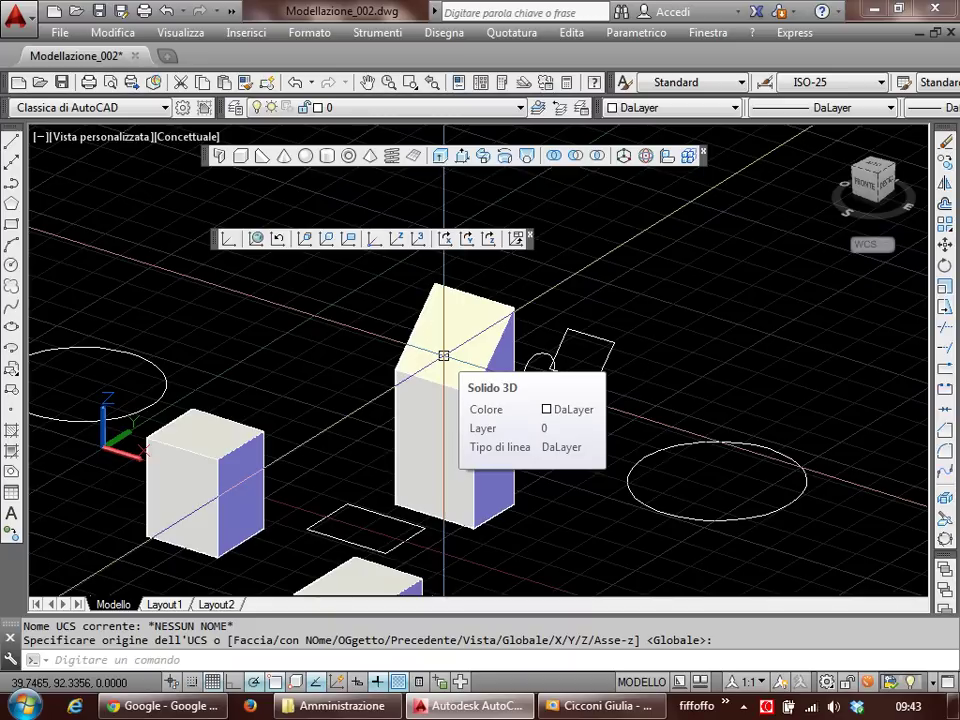
Step: Zoom out to show all the solids and accept World as the current UCS
scroll(349, 321, "down", 2)
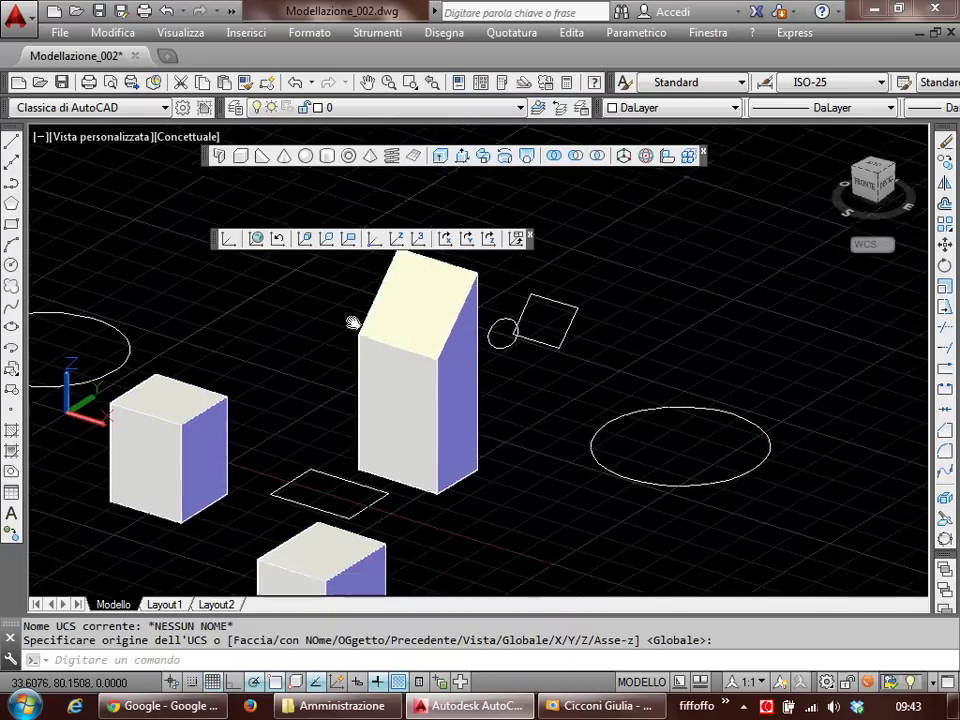
scroll(349, 321, "down", 2)
mouse_move(349, 321)
middle_mouse_down()
mouse_move(489, 411)
mouse_move(418, 394)
middle_mouse_up()
key("Return")
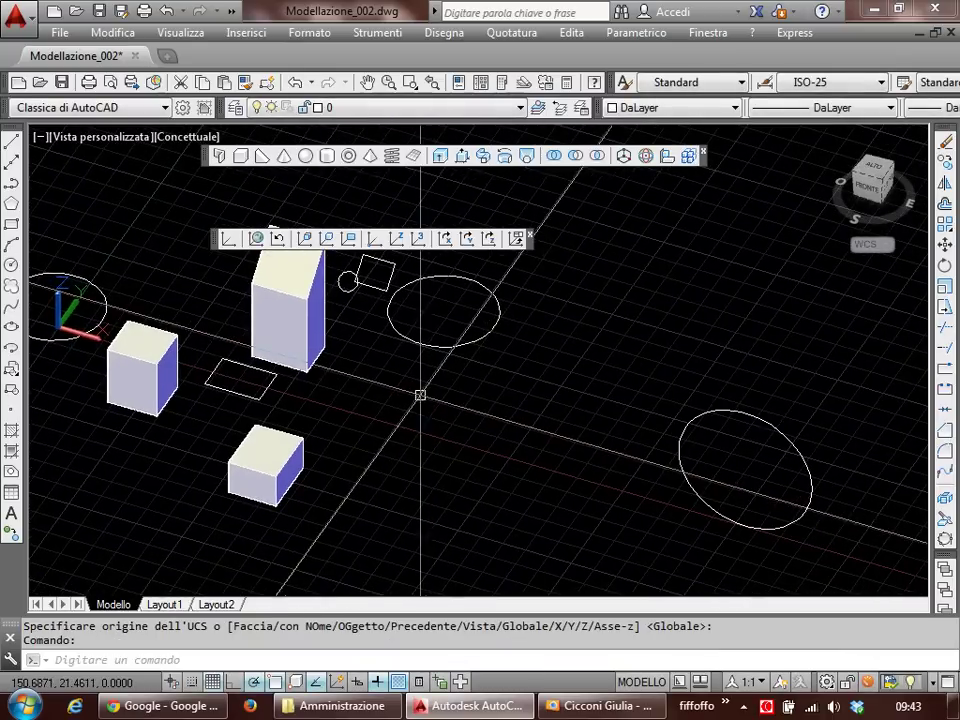
Step: Draw a ground line segment with a vertical riser, plus a short vertical at its start point
type("l")
key("Return")
left_click(418, 424)
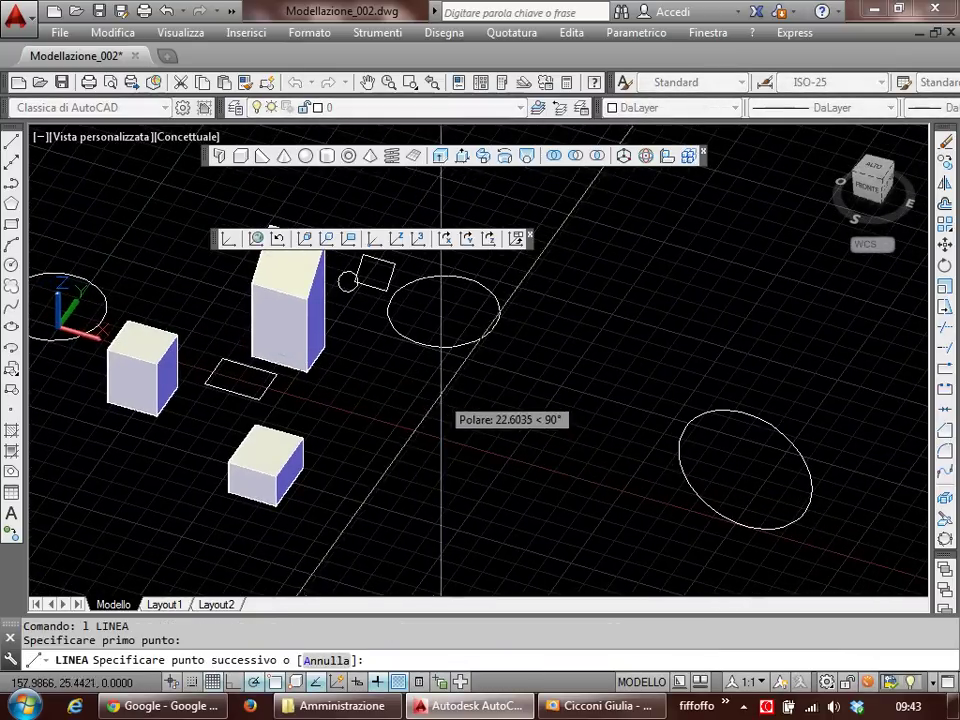
left_click(510, 453)
left_click(510, 365)
key("Return")
key("Return")
left_click(418, 424)
left_click(418, 373)
key("Escape")
Step: Add a diagonal ground segment from the corner and a tall vertical segment at its end
key("Return")
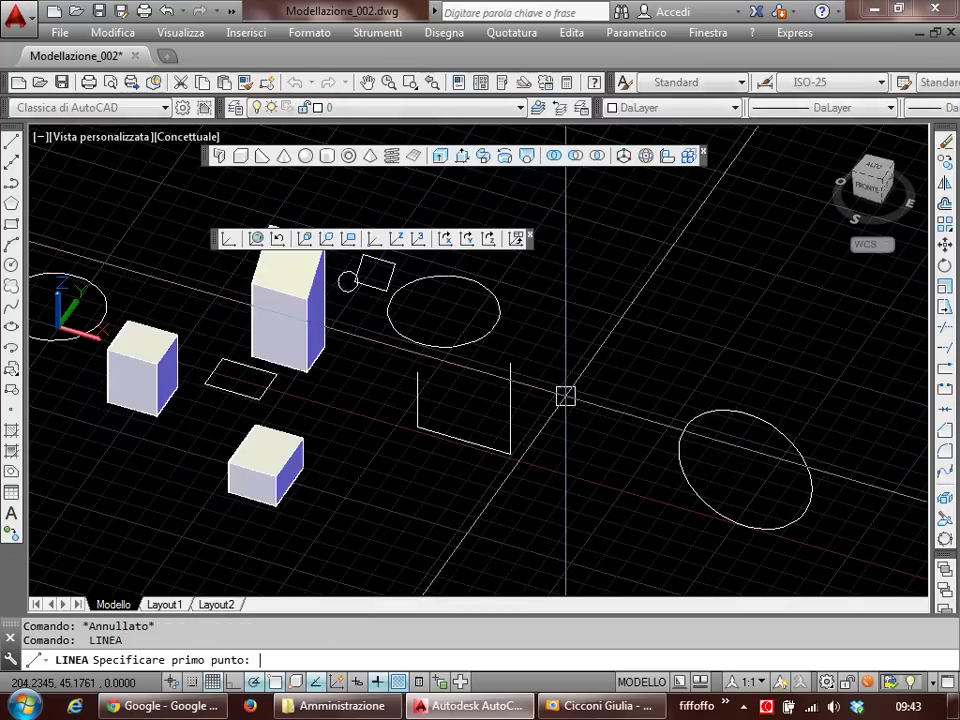
left_click(511, 451)
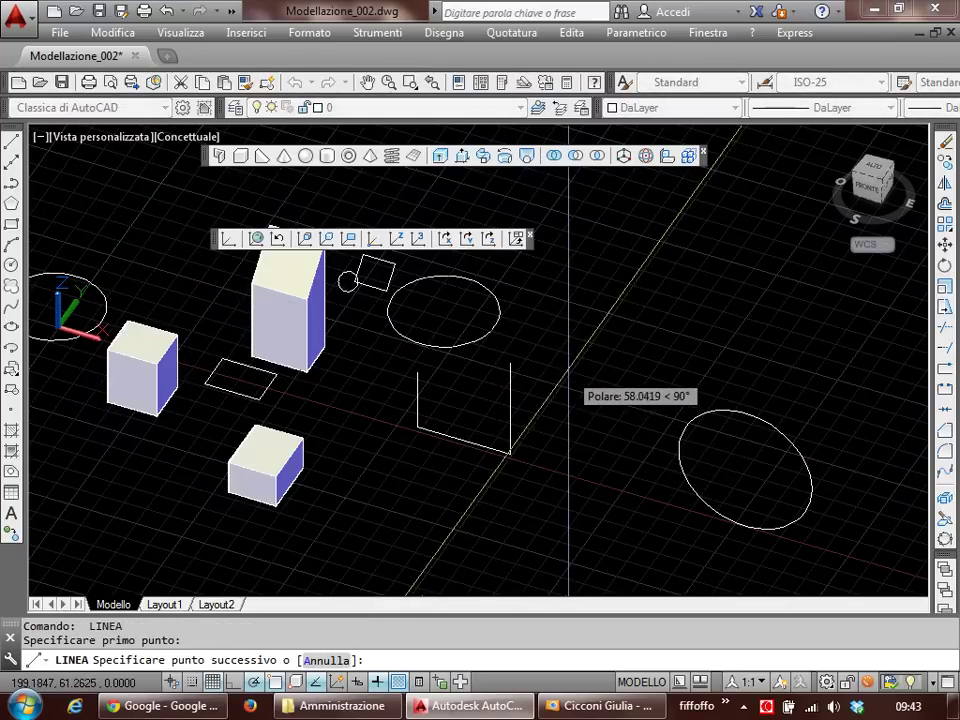
left_click(566, 372)
key("Return")
key("Return")
left_click(566, 372)
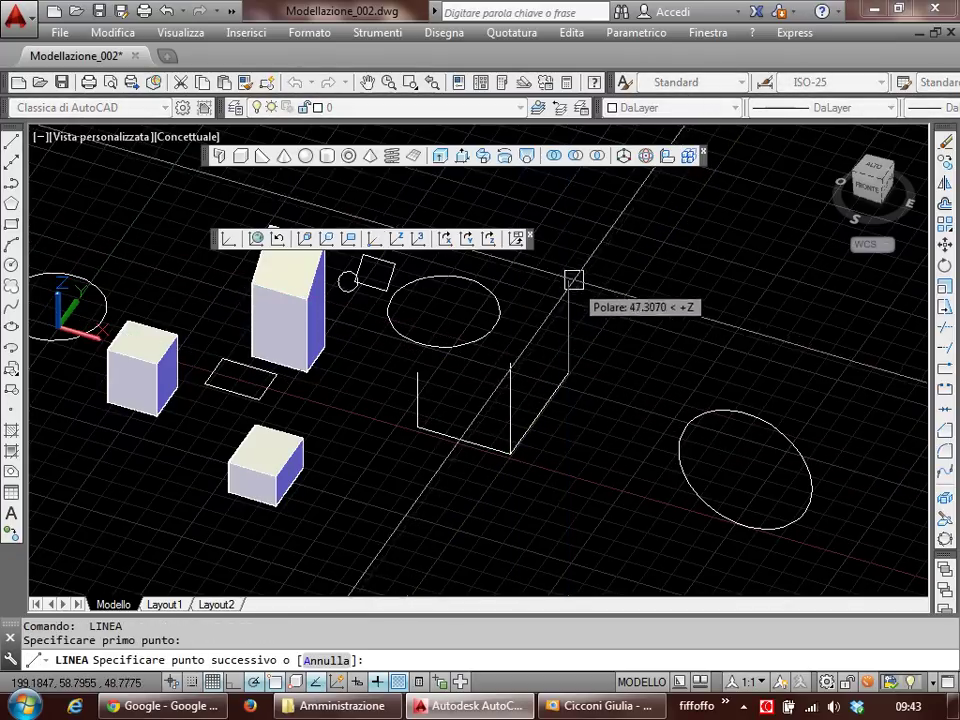
left_click(575, 262)
middle_click_drag(575, 262, 570, 303)
key("Escape")
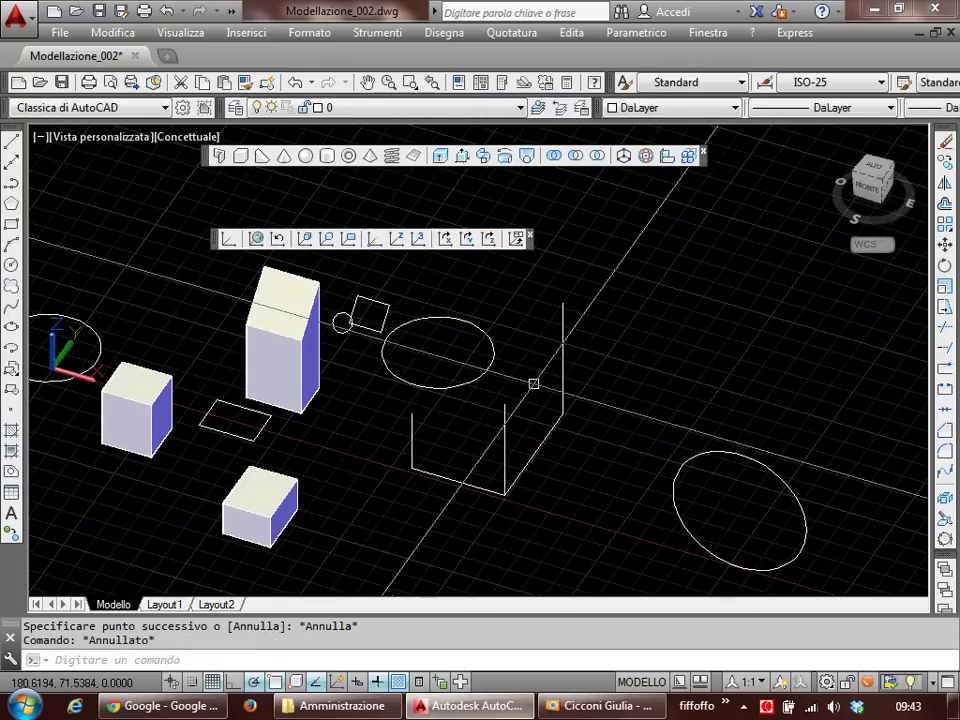
Step: Erase the ellipse beside the new lines with CA and orbit to a new viewpoint
left_click(482, 375)
type("ca")
key("Return")
scroll(453, 413, "up", 2)
mouse_move(453, 413)
middle_mouse_down("shift")
mouse_move(516, 388)
mouse_move(559, 347)
mouse_move(448, 375)
mouse_move(487, 418)
mouse_move(392, 394)
mouse_move(399, 339)
mouse_move(489, 351)
mouse_move(422, 411)
mouse_move(463, 409)
mouse_move(525, 345)
mouse_move(455, 418)
mouse_move(450, 411)
mouse_move(474, 399)
mouse_move(439, 414)
mouse_move(446, 410)
middle_mouse_up("shift")
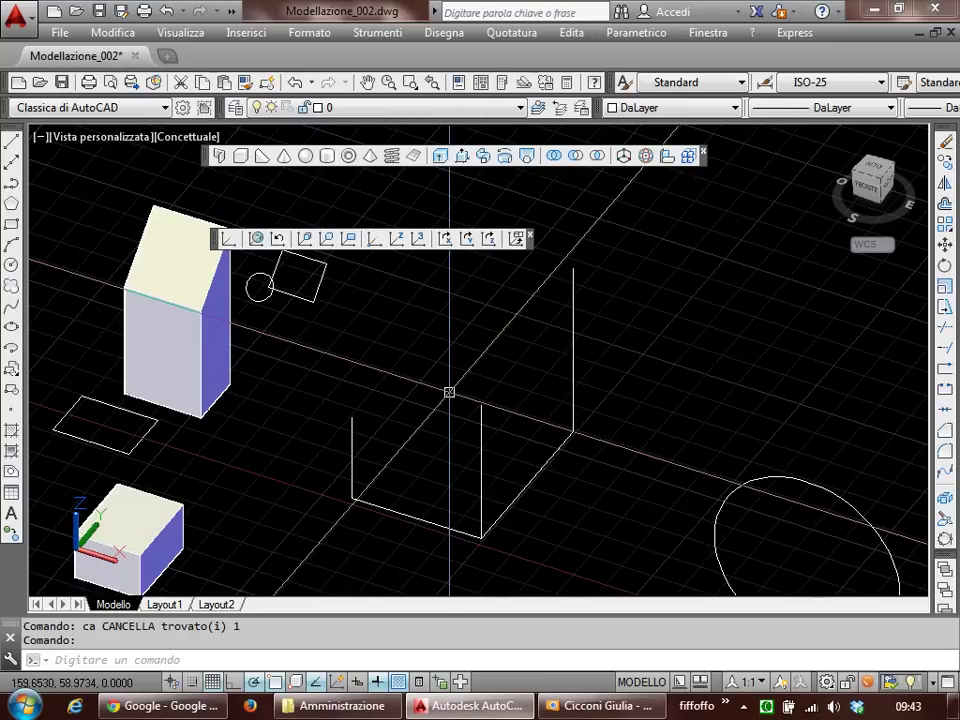
type("l")
key("Return")
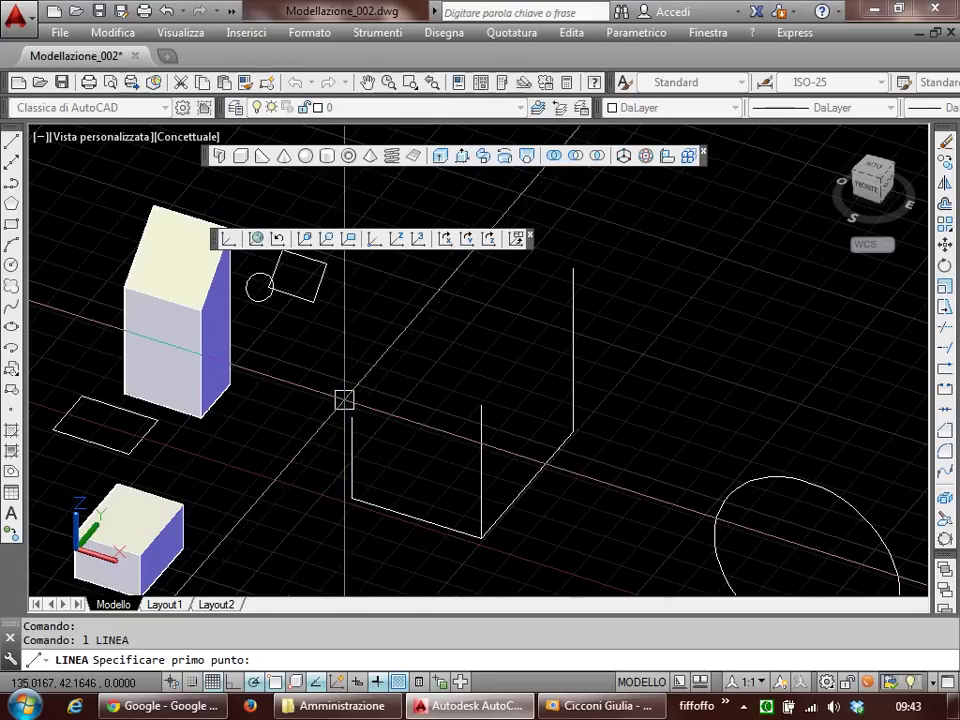
key("Escape")
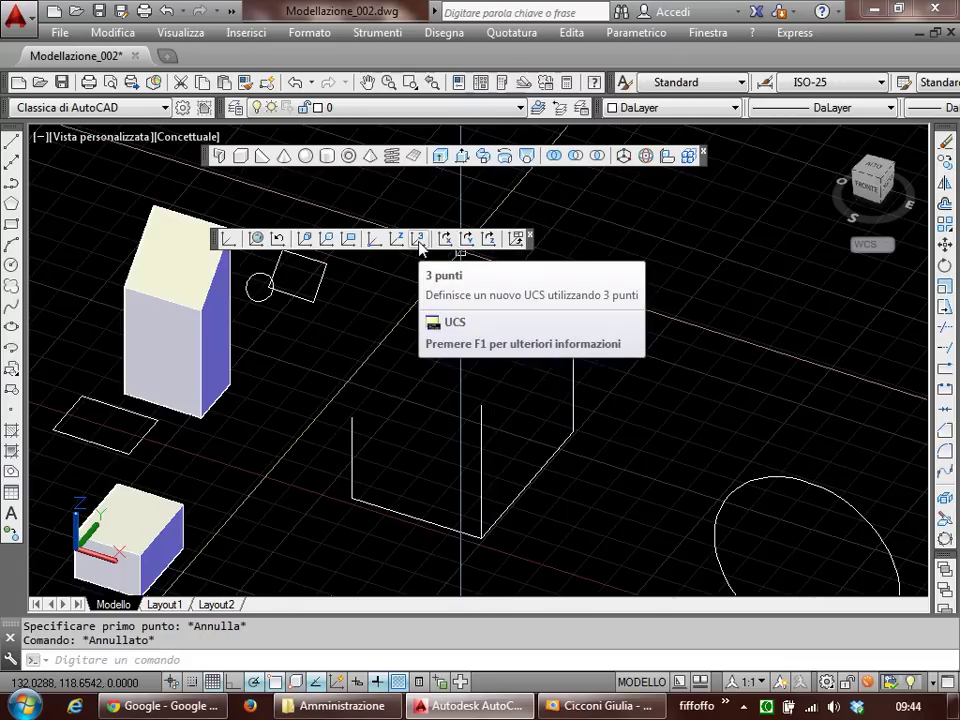
mouse_move(418, 238)
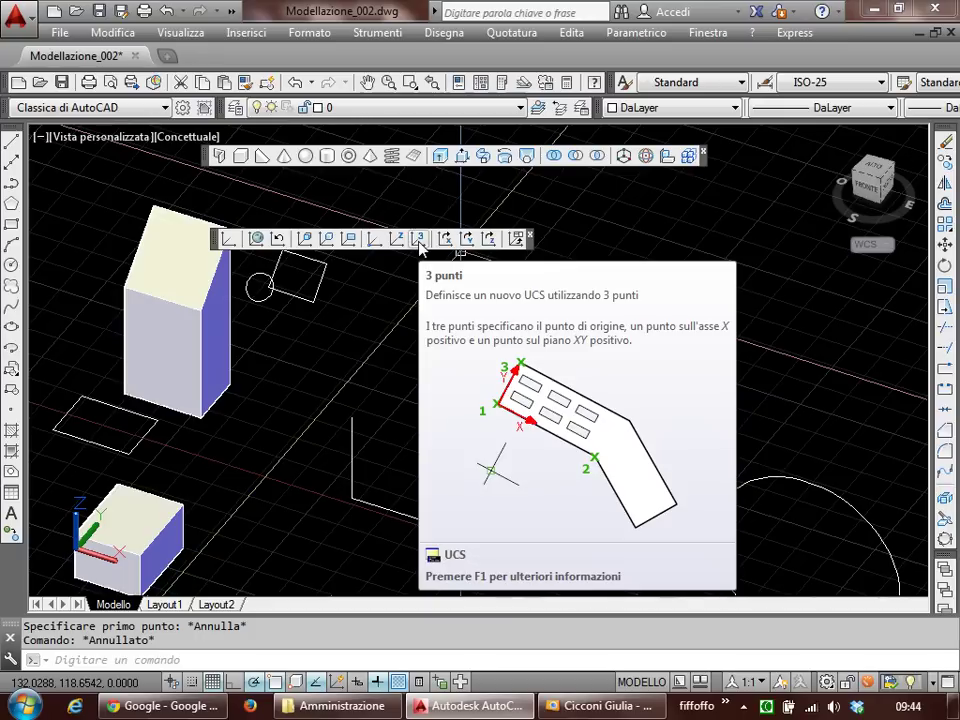
Step: Define a three-point UCS at the wireframe corner, then restart UCS to reset to World
left_click(420, 244)
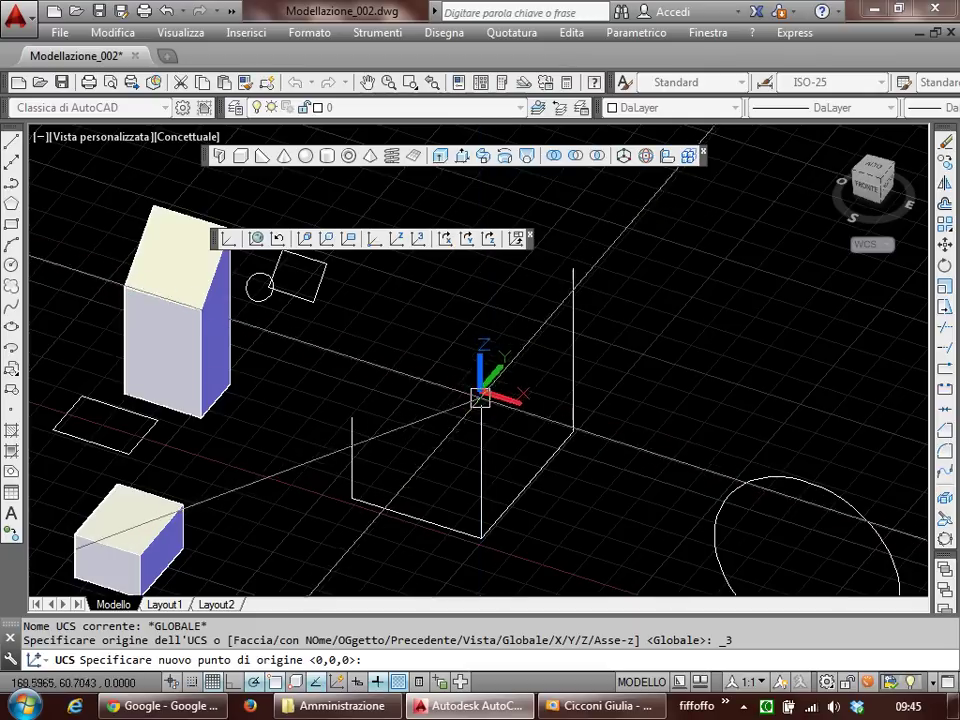
left_click(479, 410)
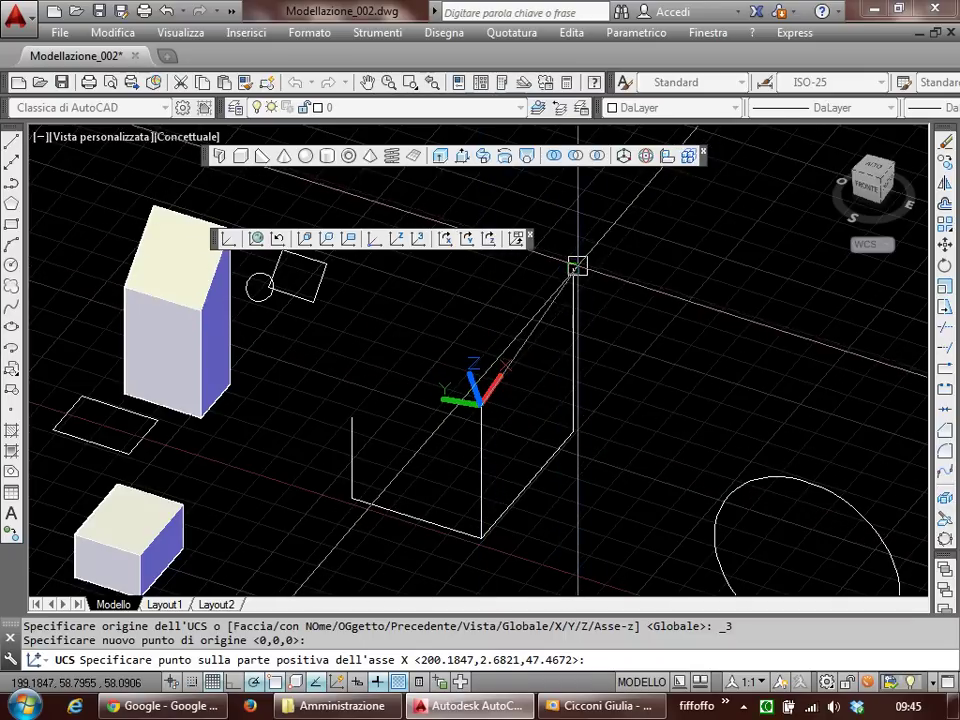
left_click(574, 268)
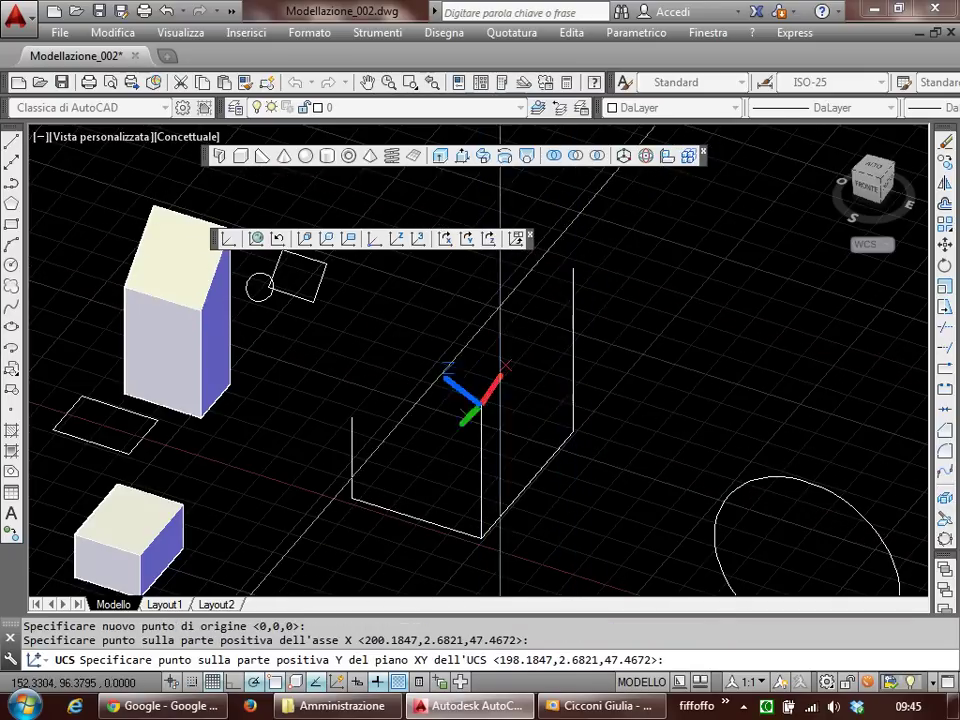
left_click(356, 412)
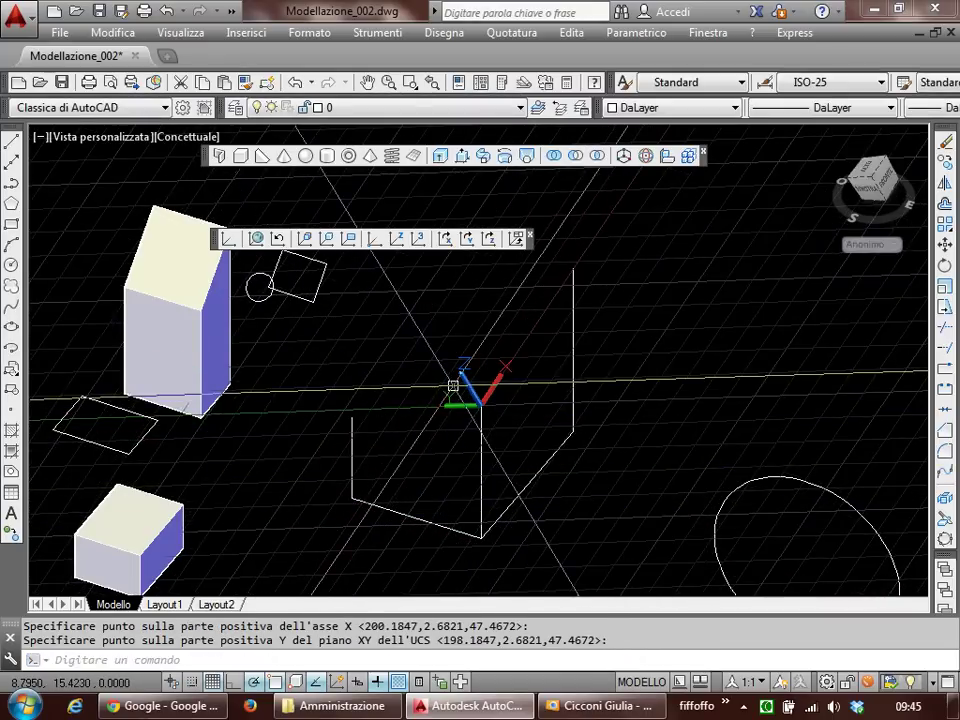
middle_click_drag(426, 358, 444, 357, "shift")
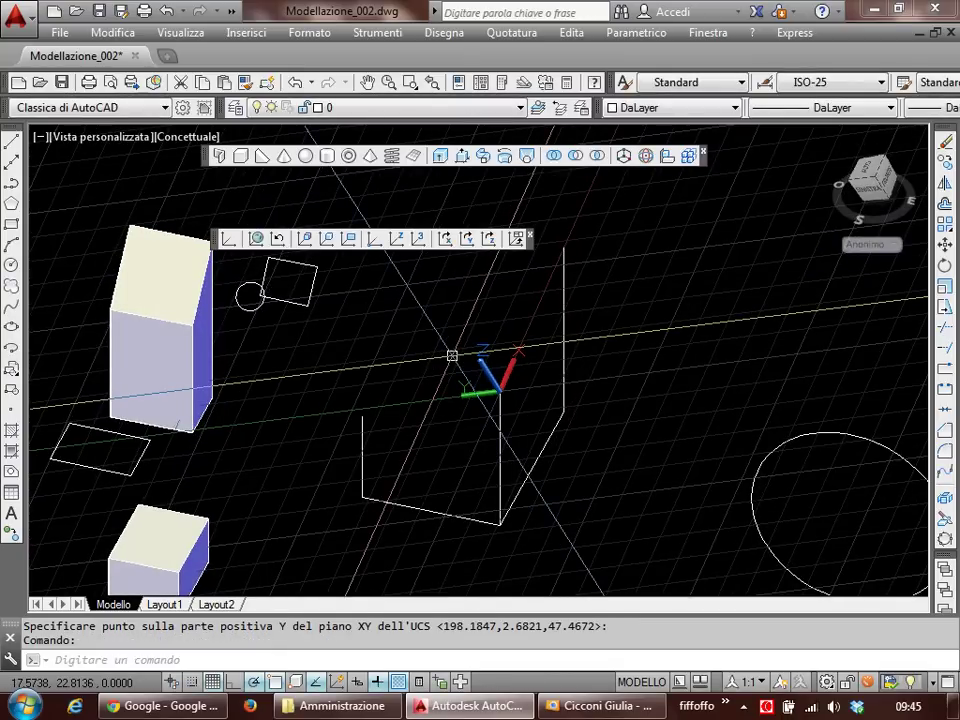
type("u")
key("Return")
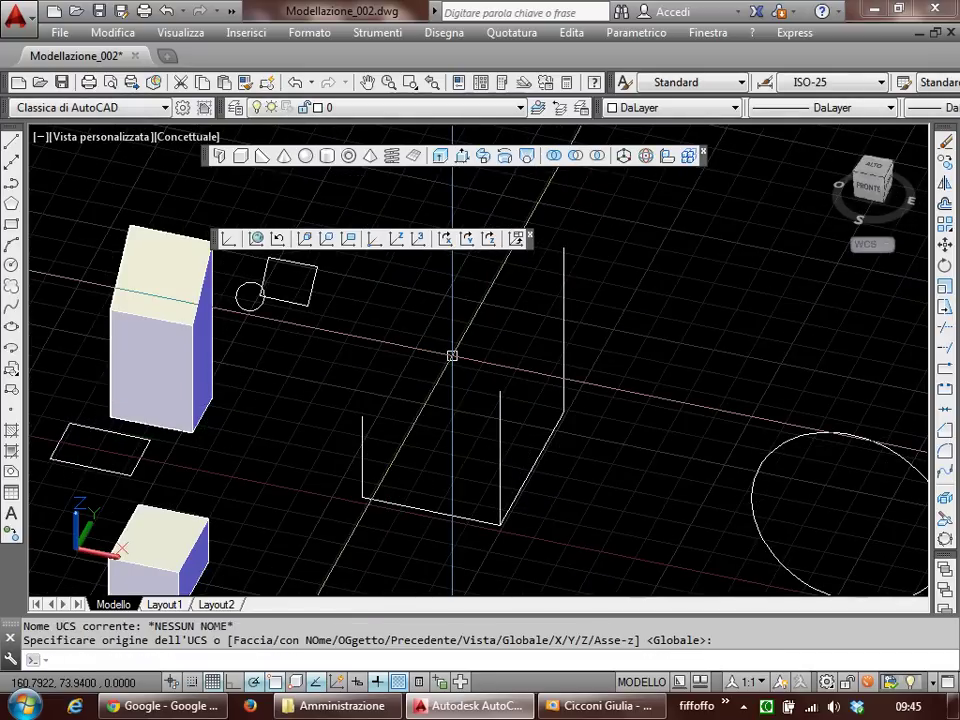
Step: Create a three-point UCS on the wireframe, then undo it
type("ucs")
key("Return")
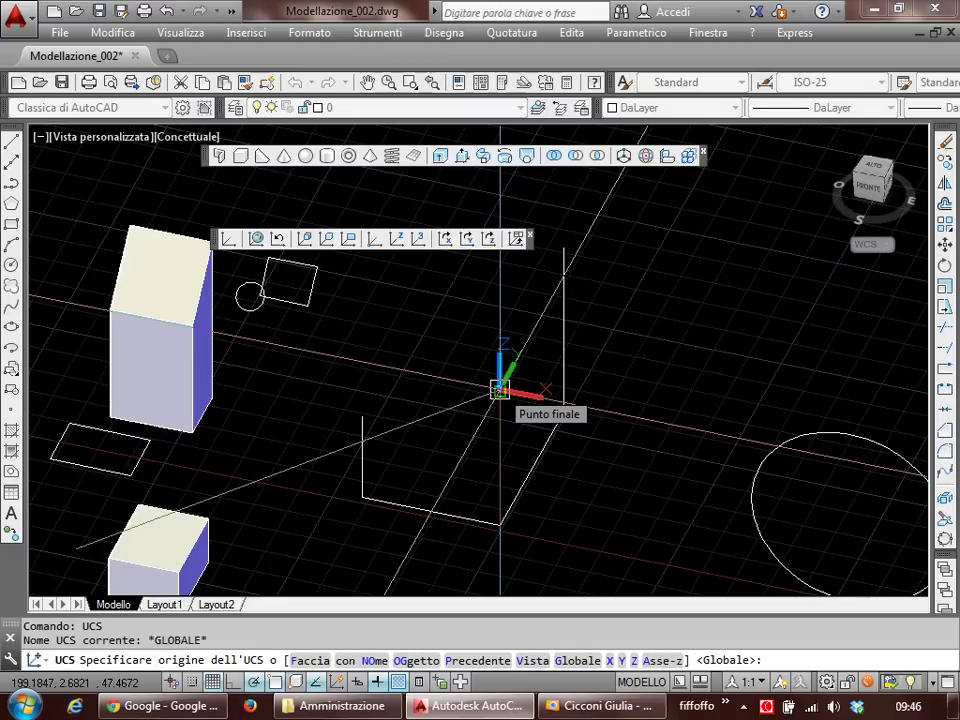
left_click(500, 390)
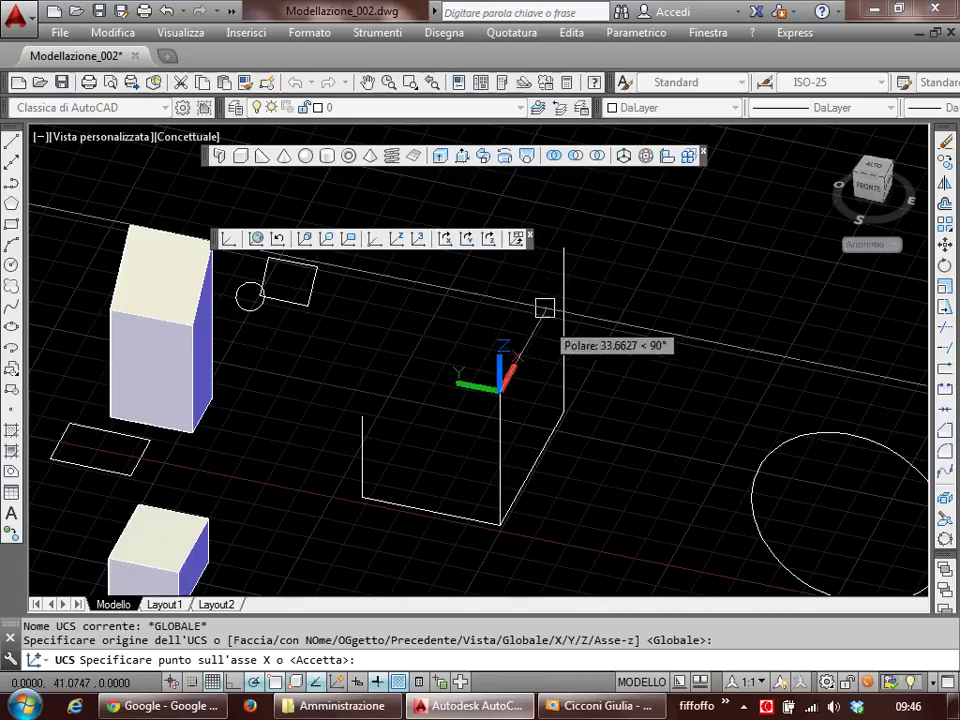
left_click(564, 249)
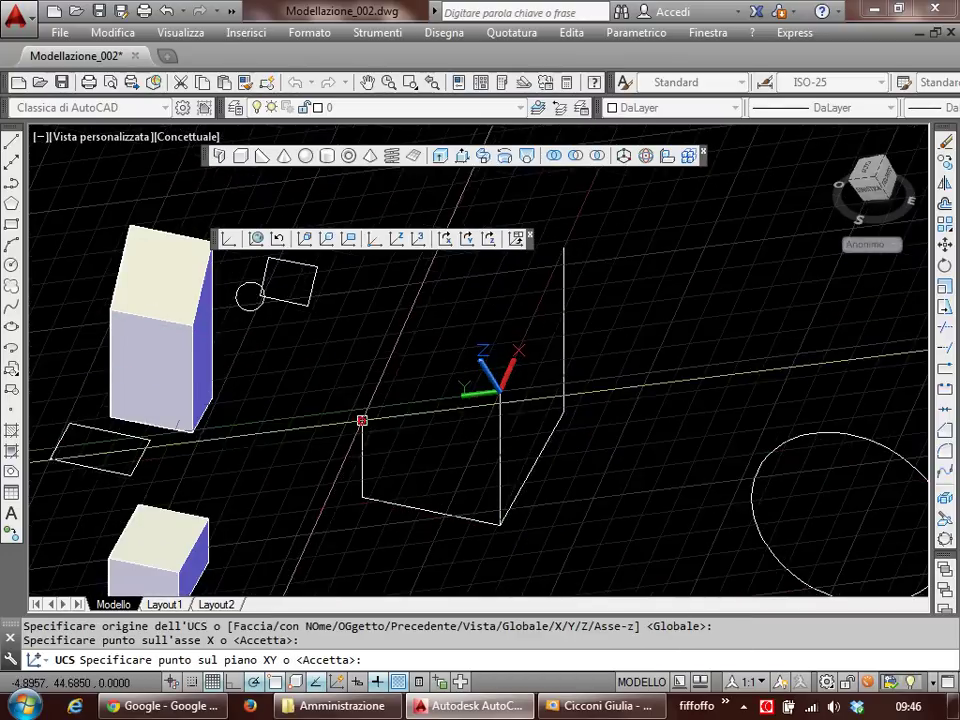
left_click(362, 420)
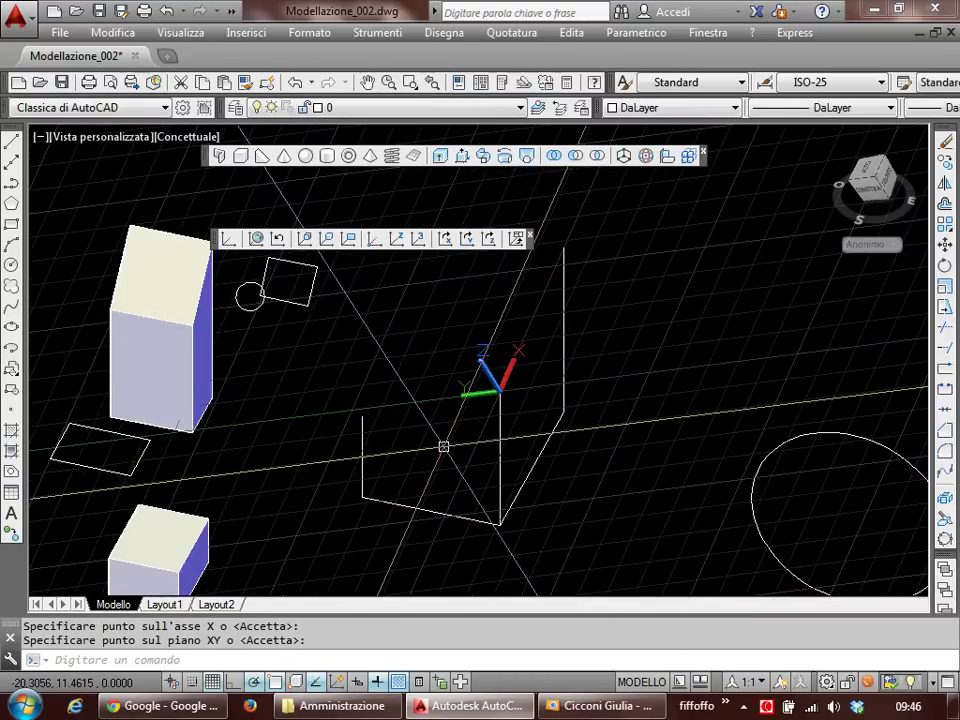
key("ctrl+z")
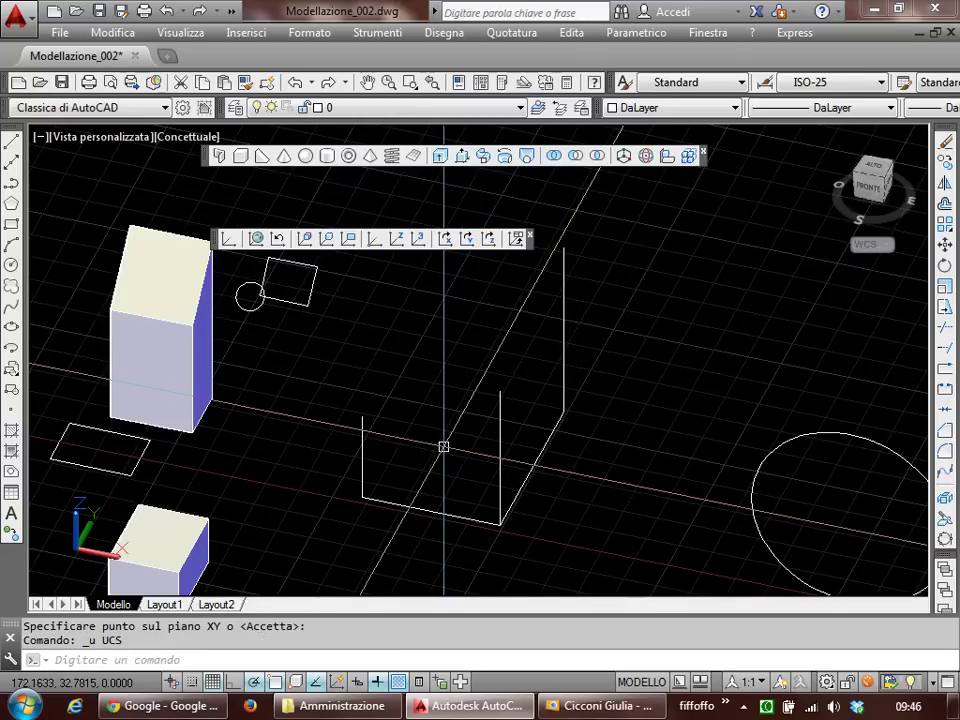
Step: Move the UCS origin to the box corner, keeping the current orientation
type("ucs")
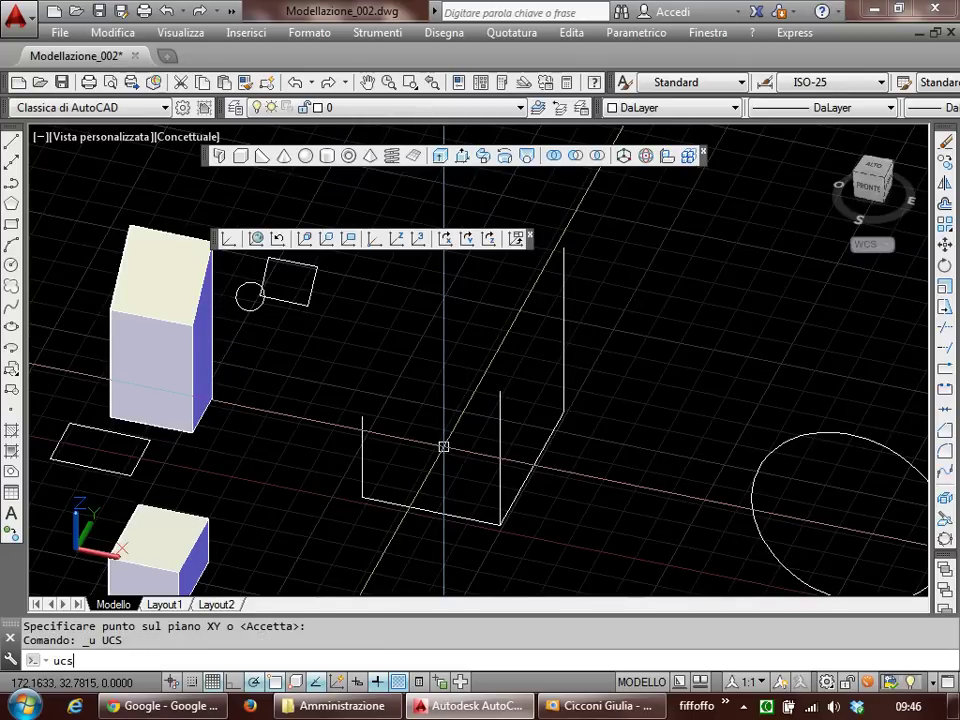
key("Return")
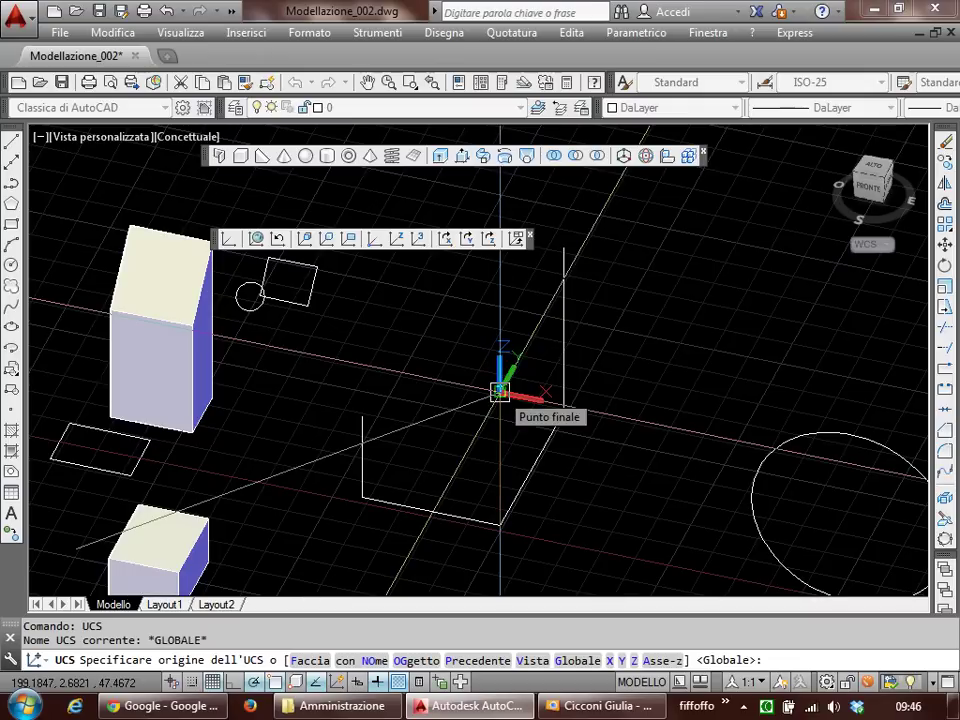
left_click(497, 393)
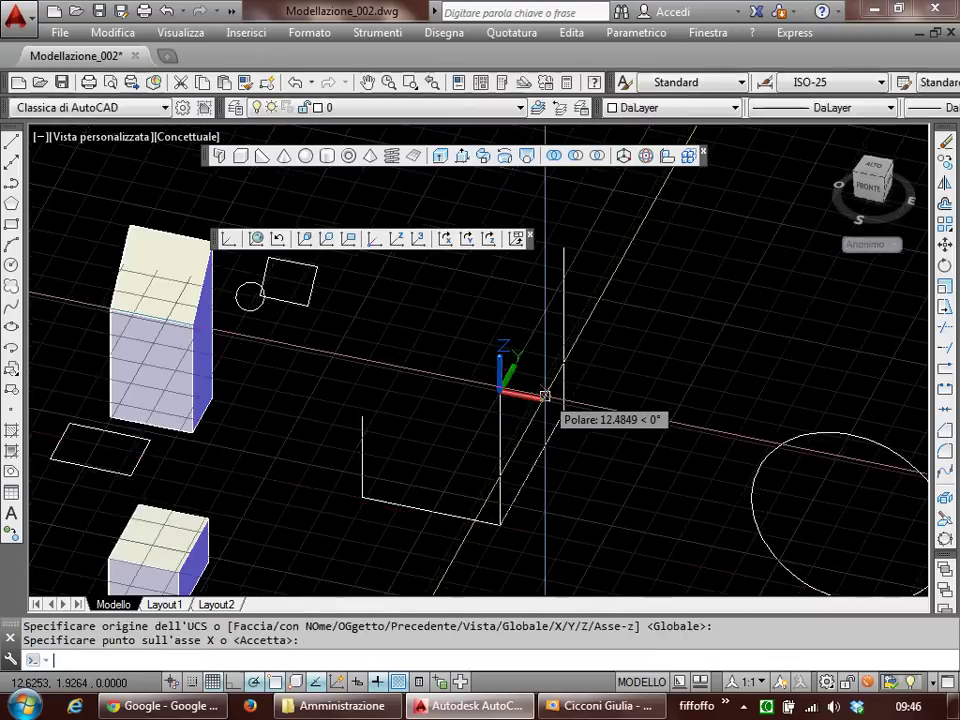
key("Return")
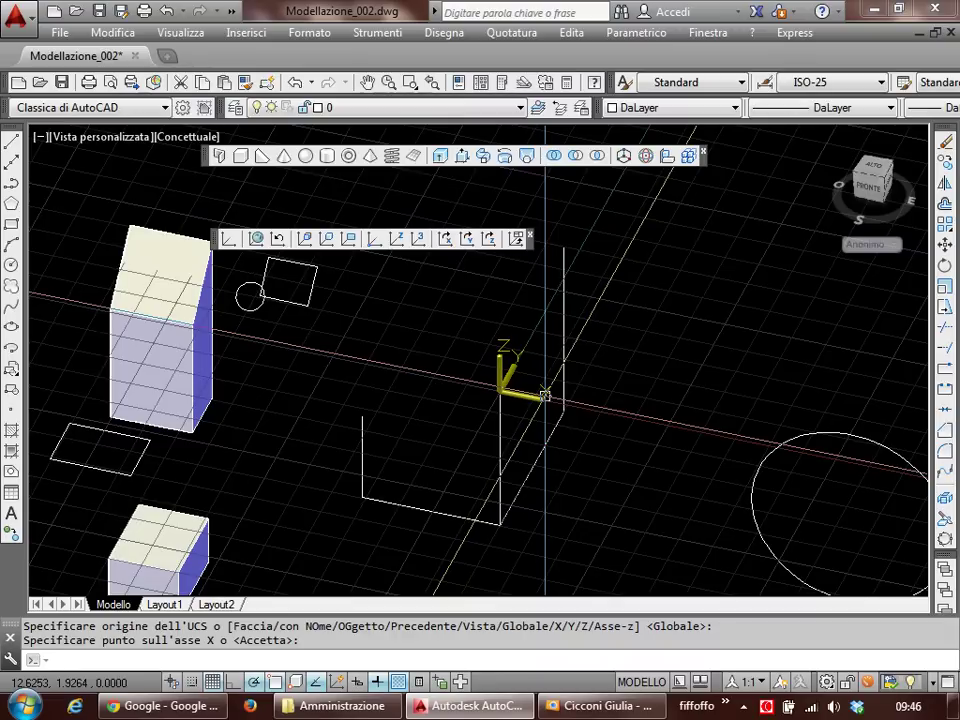
key("Return")
Step: Use the CS alias to set origin, X axis and XY plane on the wireframe corner
type("cs")
key("Return")
left_click(362, 417)
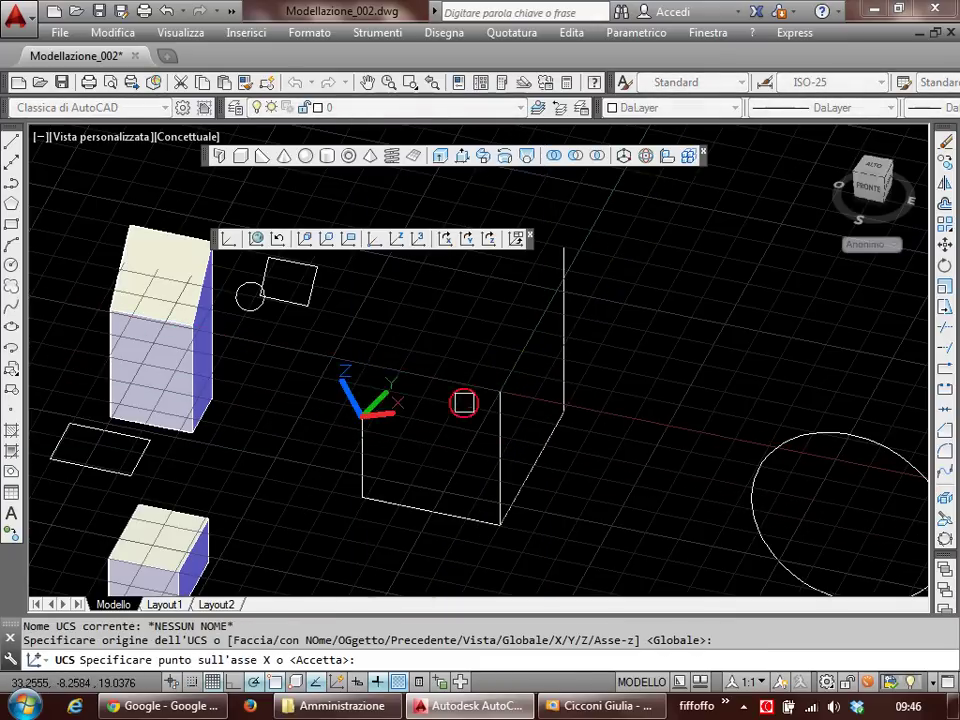
left_click(501, 392)
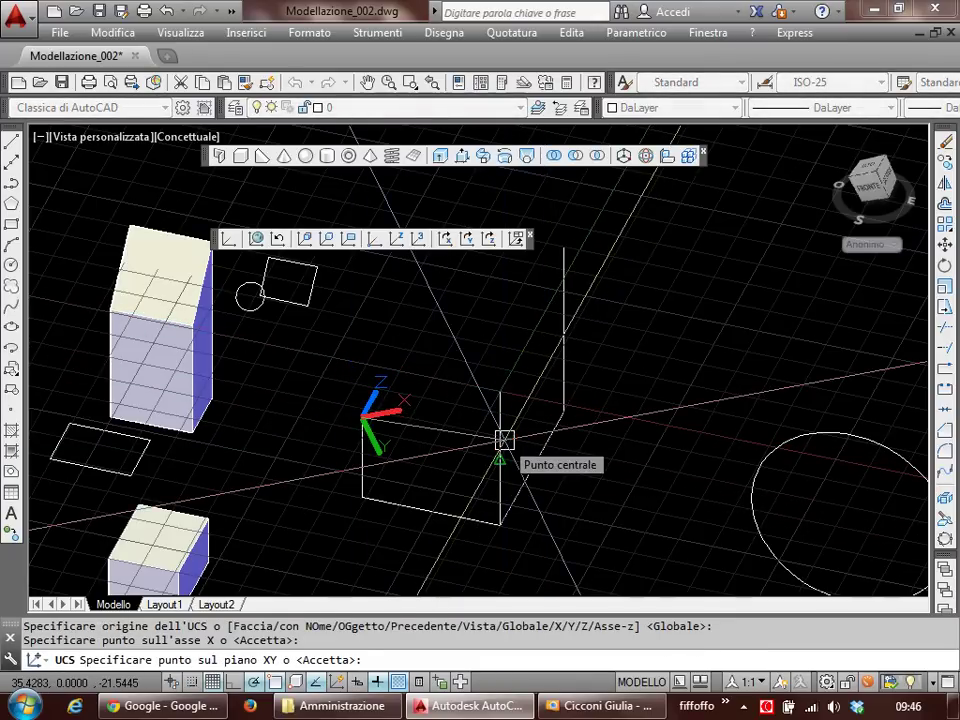
left_click(504, 440)
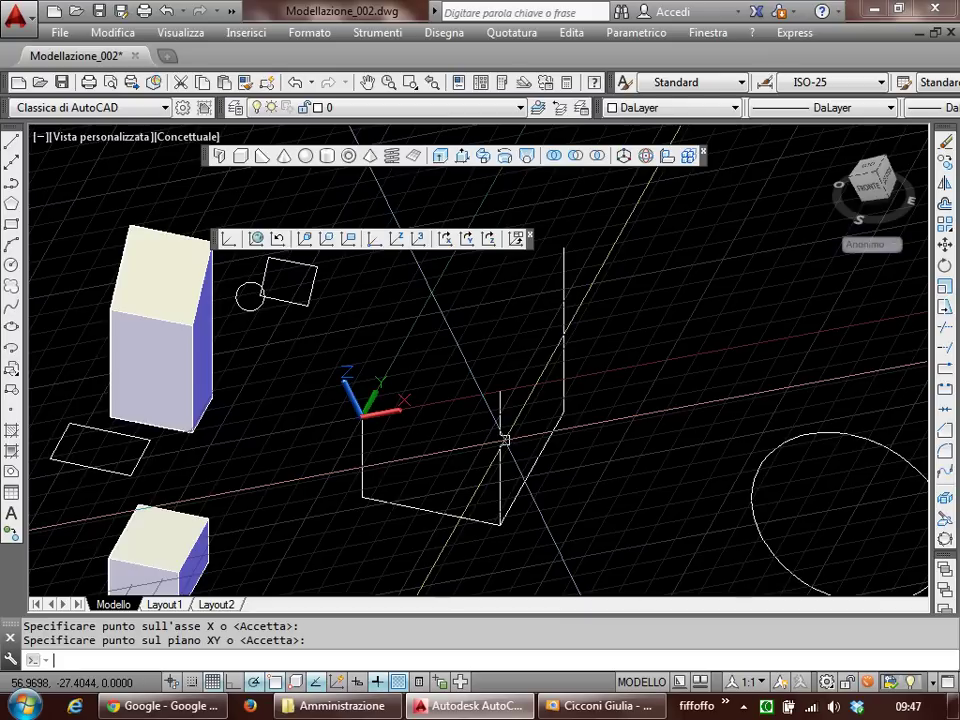
Step: Launch UCS again through the CS alias and cancel it
type("cs")
key("Return")
key("Escape")
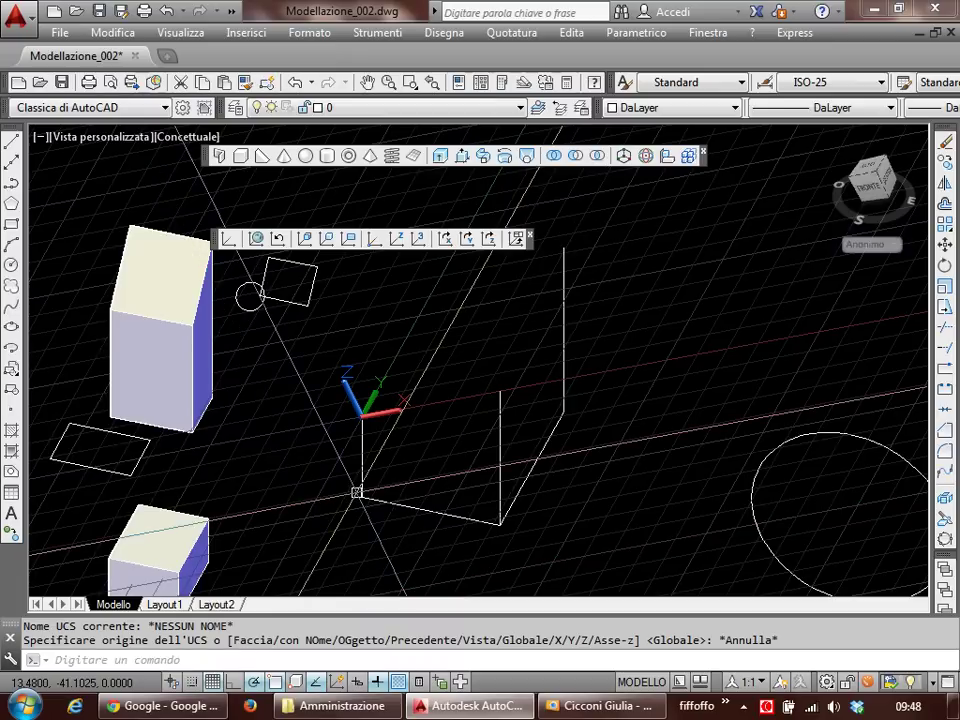
Step: Cancel the typed ALIASEDIT entry and restore the World UCS
left_click(357, 492)
type("aliasedit")
key("Escape")
key("Escape")
key("Escape")
key("Return")
key("Return")
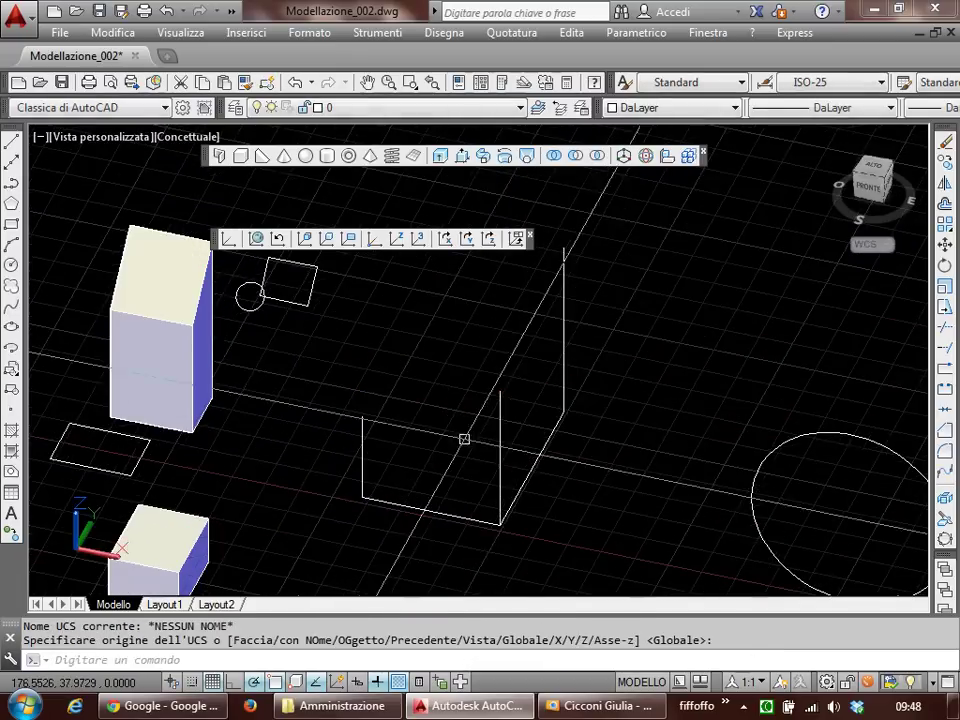
Step: Place single-line text 'ALIASEDTI' in empty space at the default 2.5 height using TESTO
middle_click_drag(464, 439, 381, 400)
type("testo")
key("Return")
left_click(430, 333)
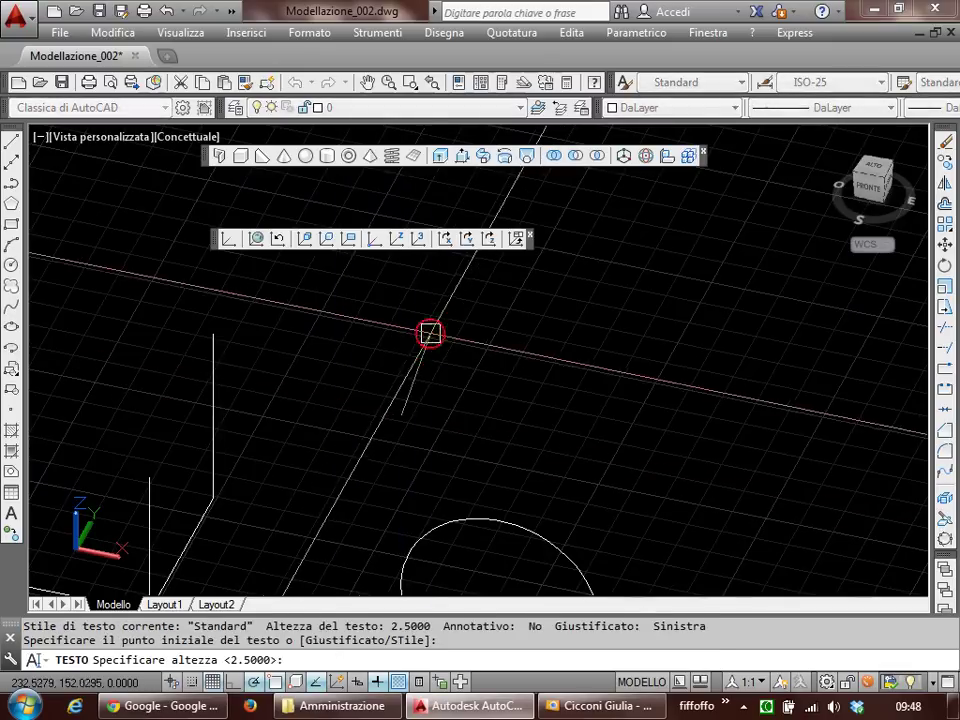
key("Return")
key("Return")
type("ALIASEDTI")
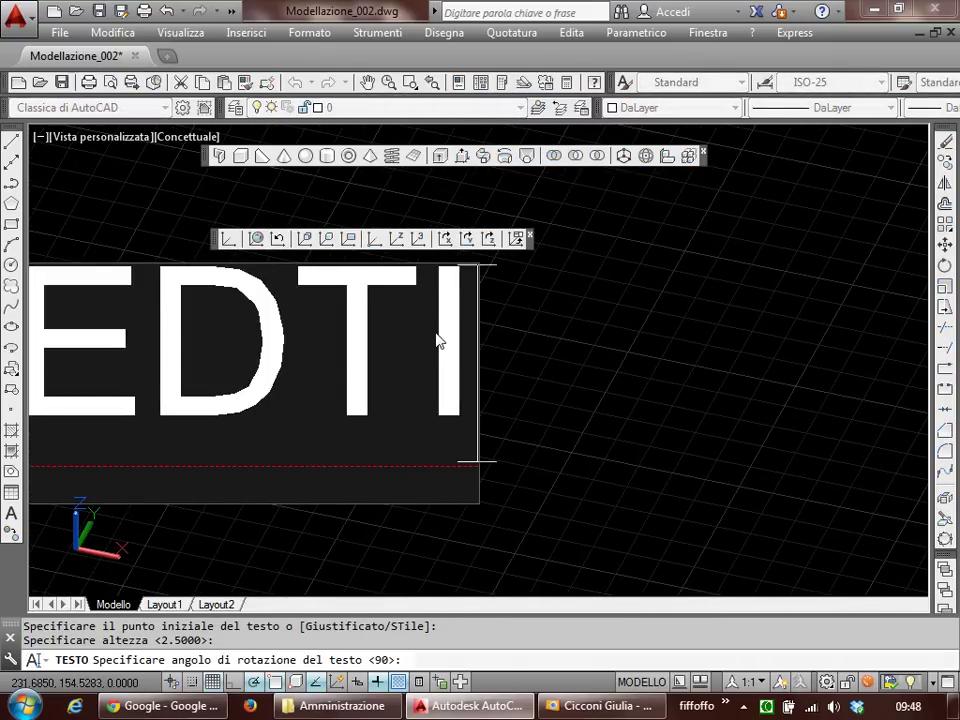
key("Return")
key("Return")
Step: Correct the text's misspelled ending so it reads ALIASEDIT
middle_click_drag(441, 340, 452, 463)
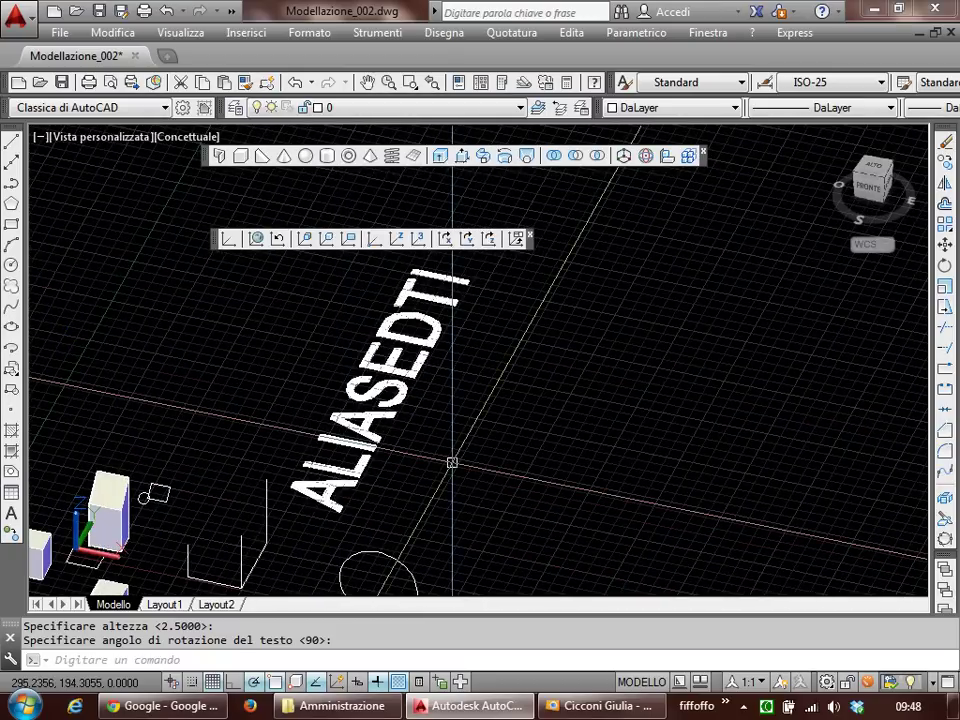
double_click(426, 334)
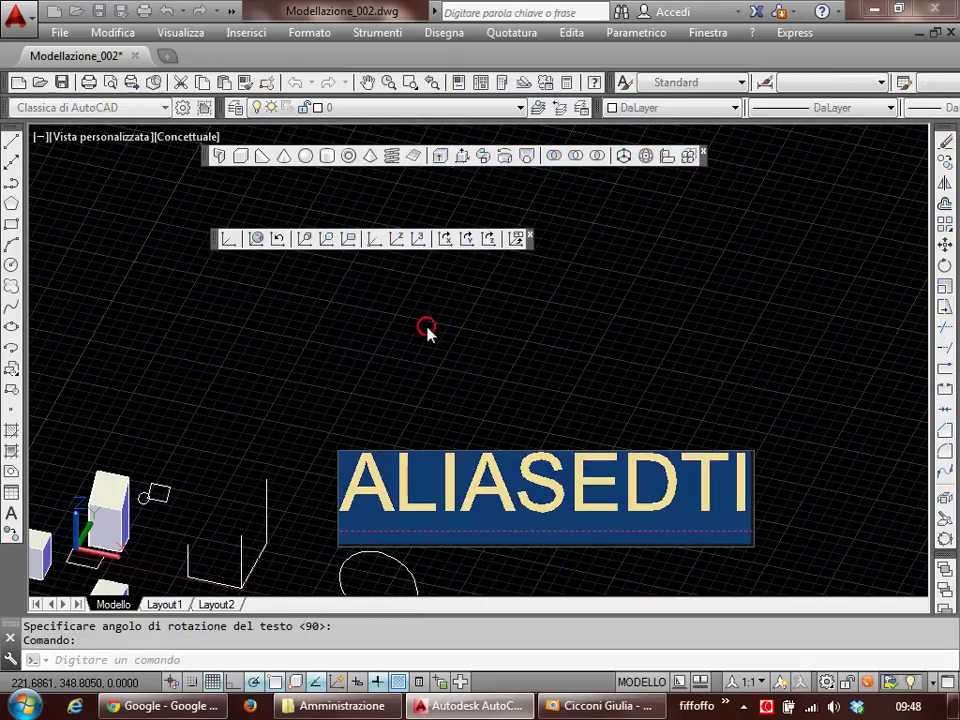
left_click(670, 511)
left_click_drag(621, 495, 680, 495)
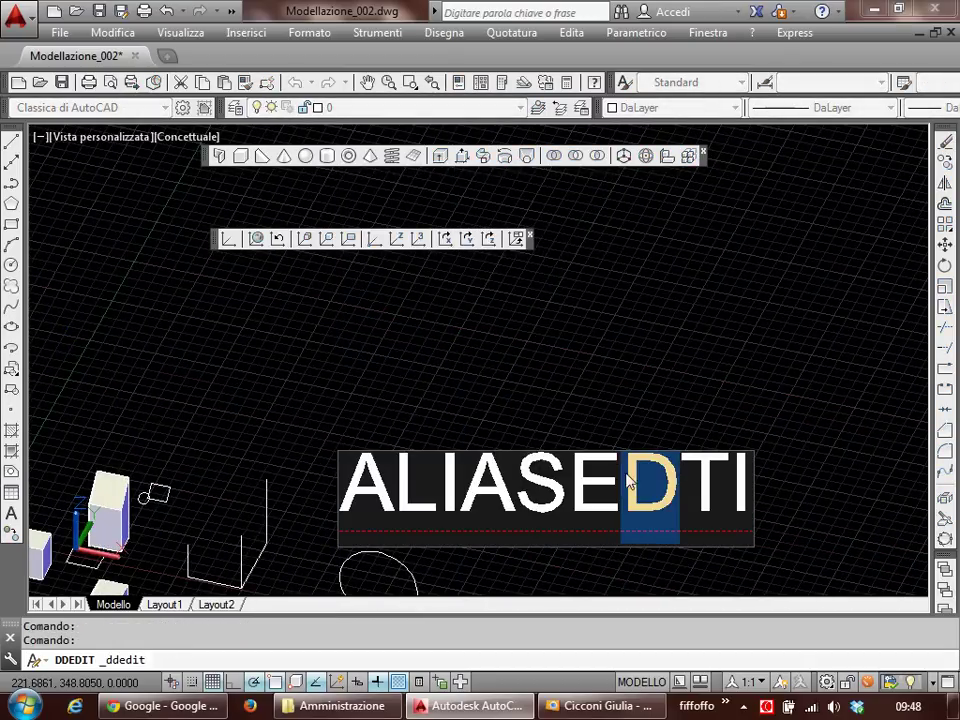
key("Delete")
key("Delete")
key("Delete")
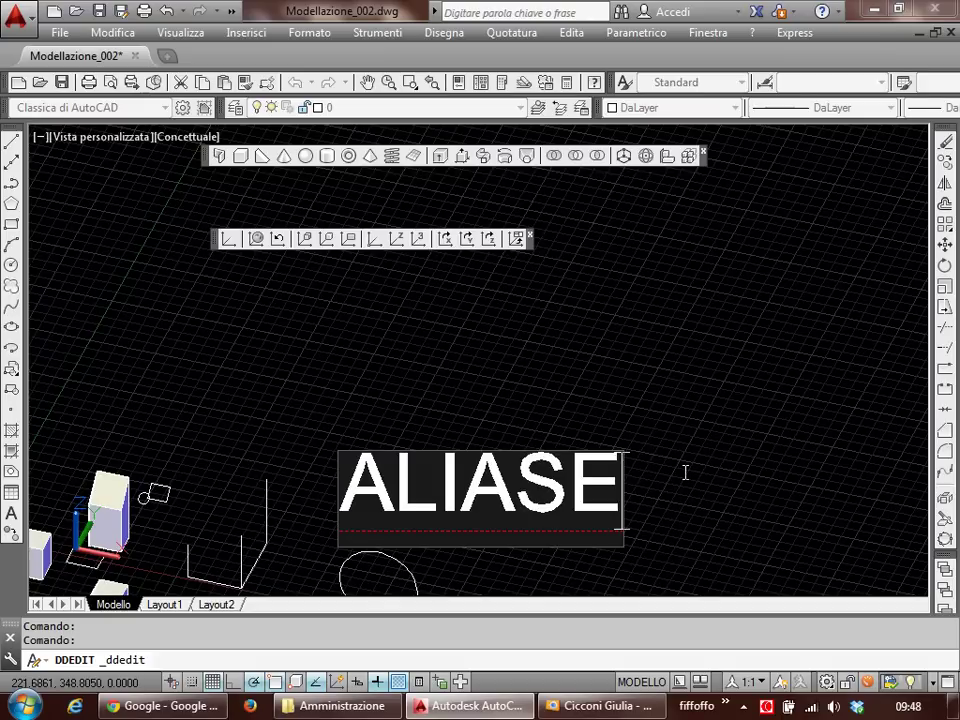
type("dit")
key("BackSpace")
key("BackSpace")
key("BackSpace")
type("DIT")
key("Return")
key("Escape")
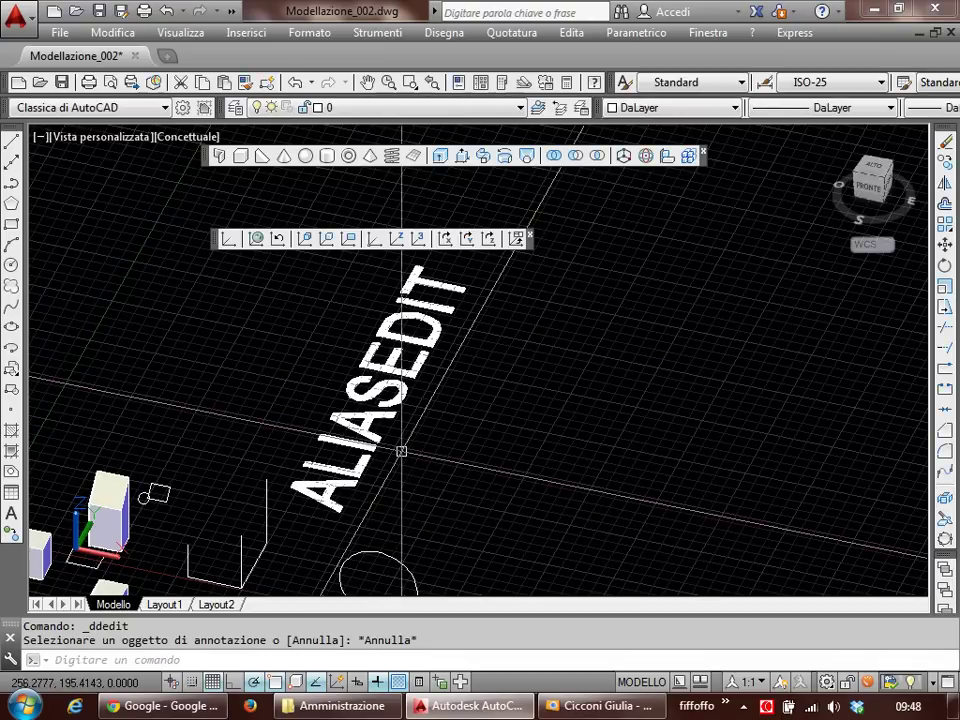
mouse_move(493, 463)
middle_mouse_down("shift")
mouse_move(419, 499)
mouse_move(435, 450)
middle_mouse_up("shift")
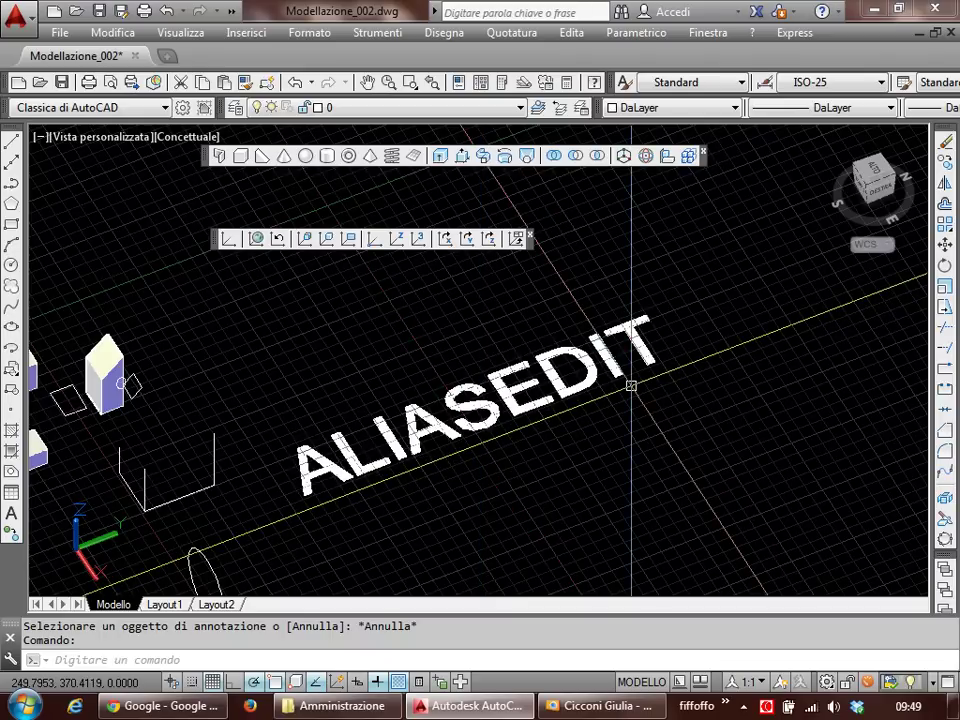
Step: Open the Alias Editor with ALIASEDIT and look up the existing CS entry in the list
type("ALI")
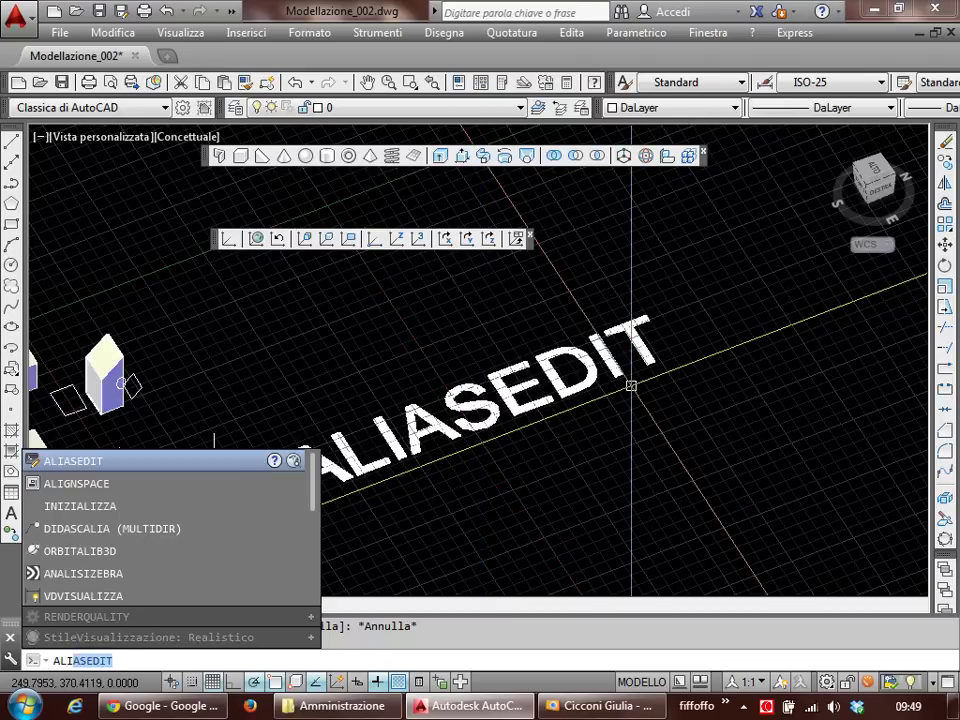
key("Escape")
type("ALIASED")
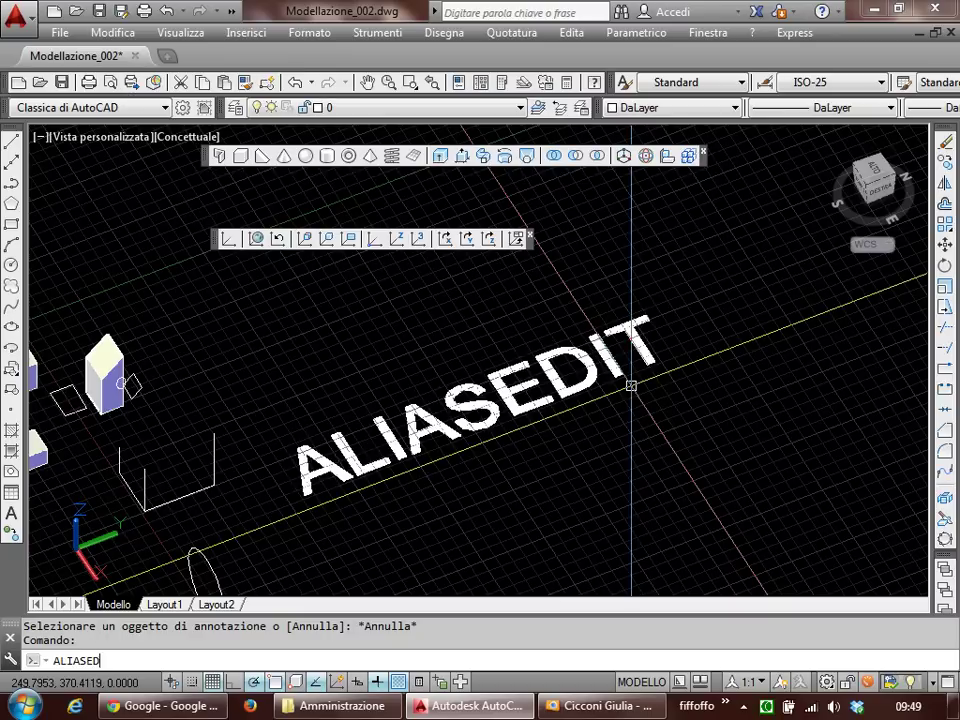
type("IT")
key("Return")
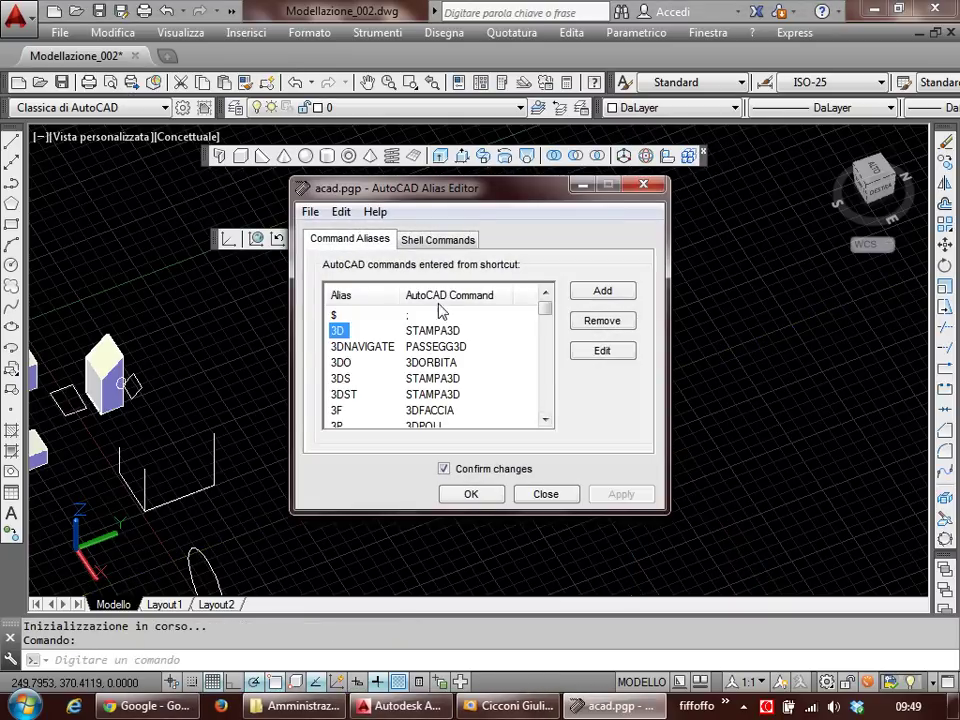
left_click_drag(440, 205, 440, 158)
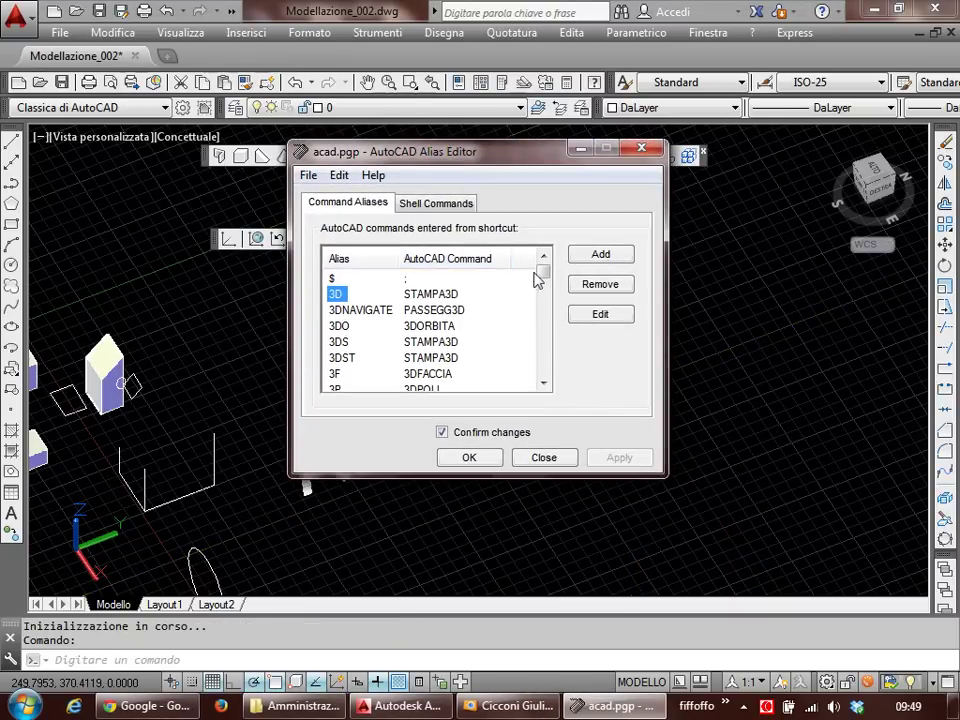
left_click_drag(542, 272, 542, 295)
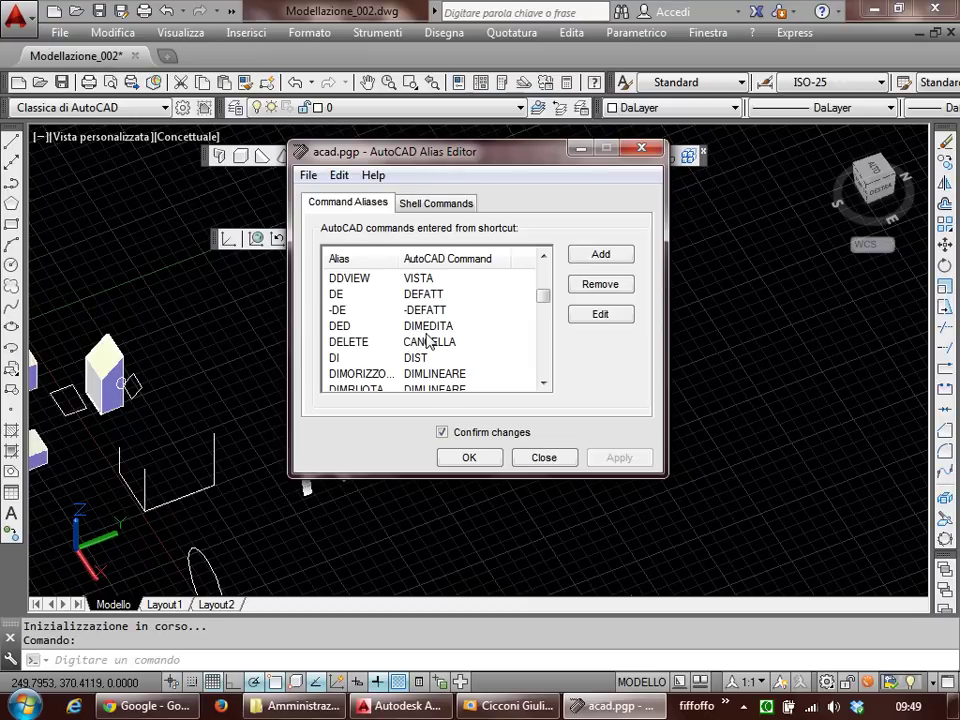
left_click(345, 326)
type("cs")
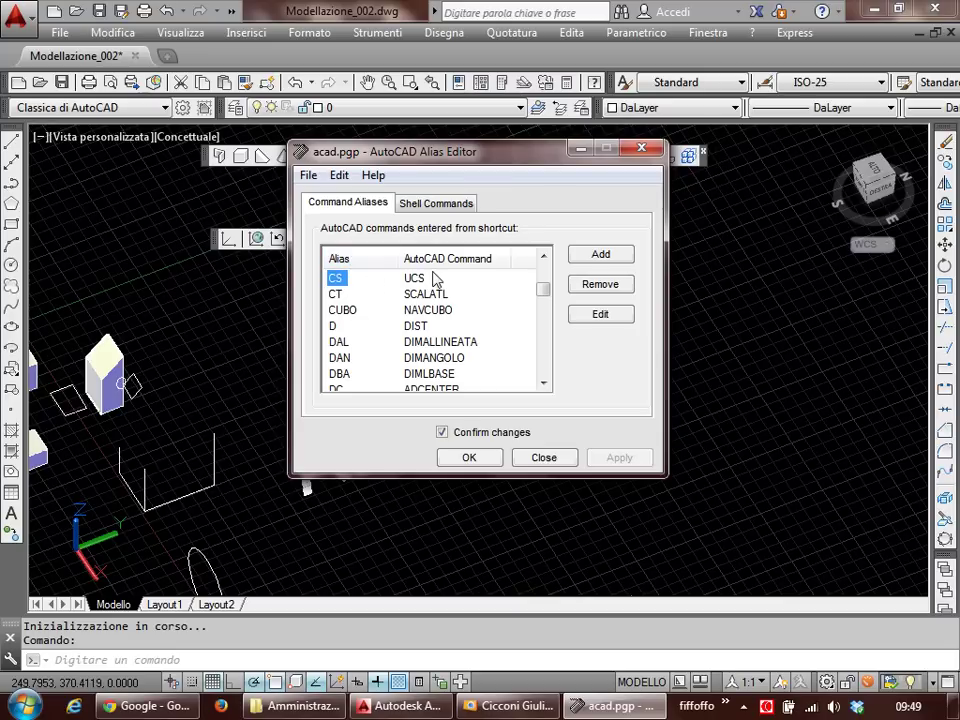
Step: Add alias CCS for the UCS command and save it, overwriting acad.pgp
left_click(603, 255)
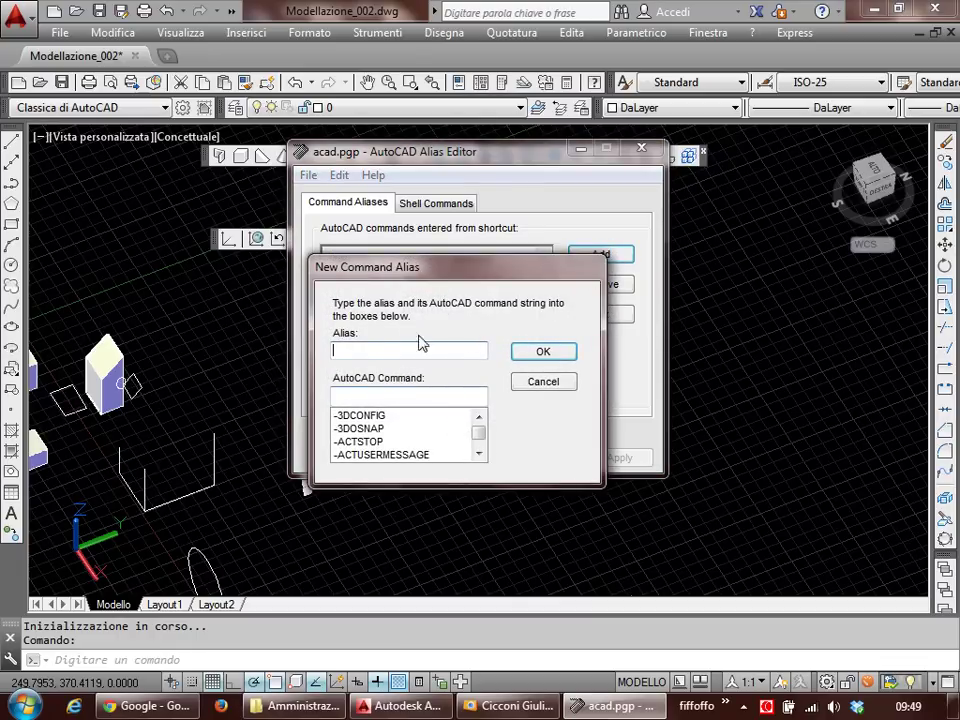
type("CS")
key("BackSpace")
type("CS")
left_click(358, 394)
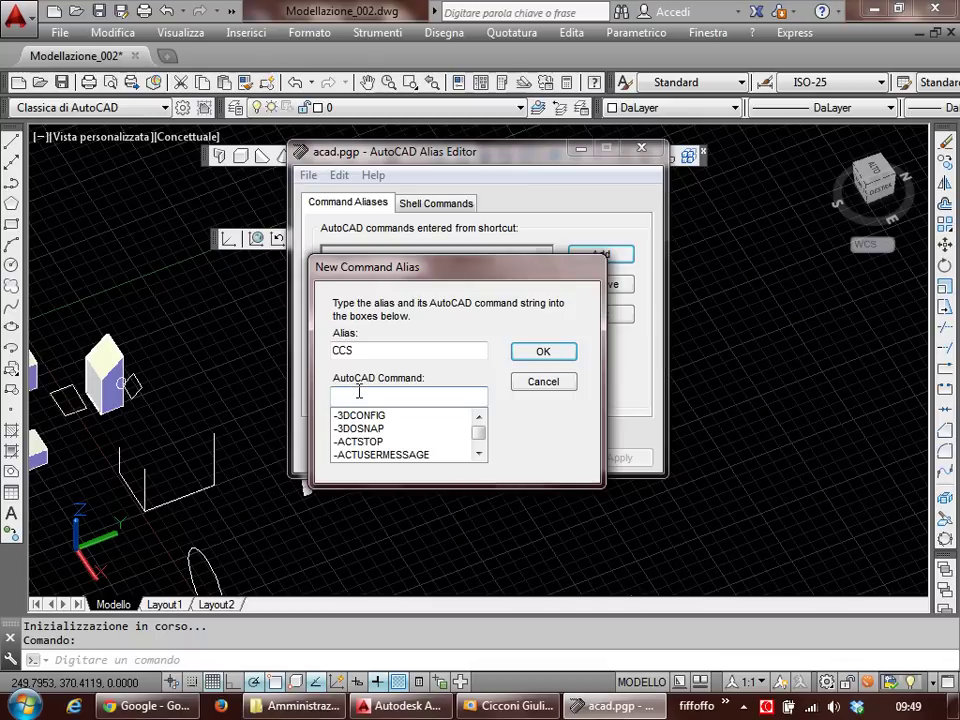
type("UCS")
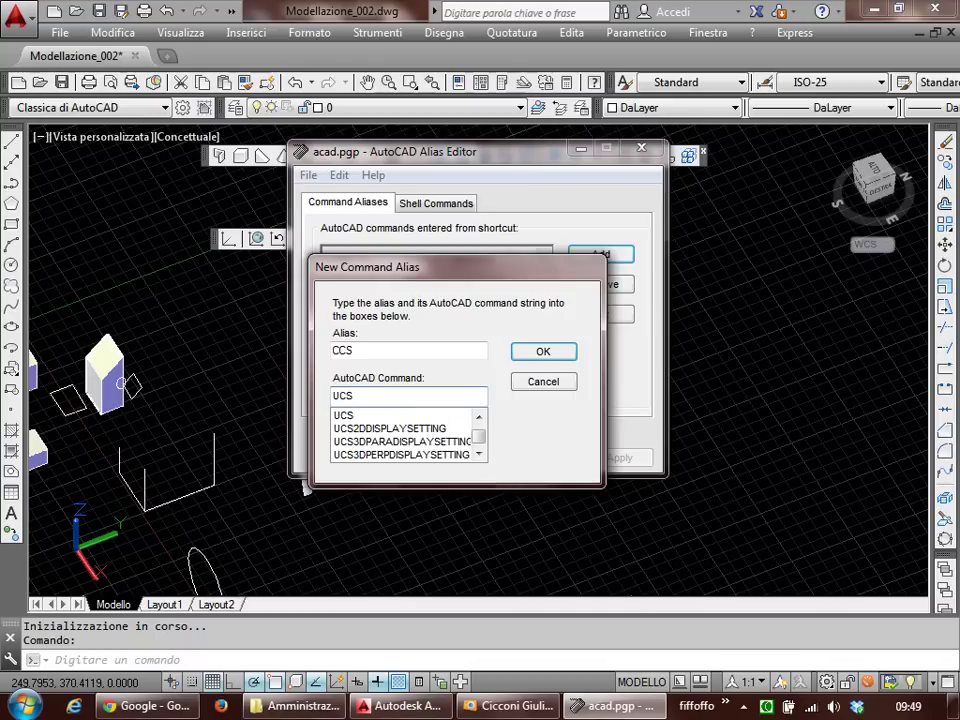
left_click(544, 354)
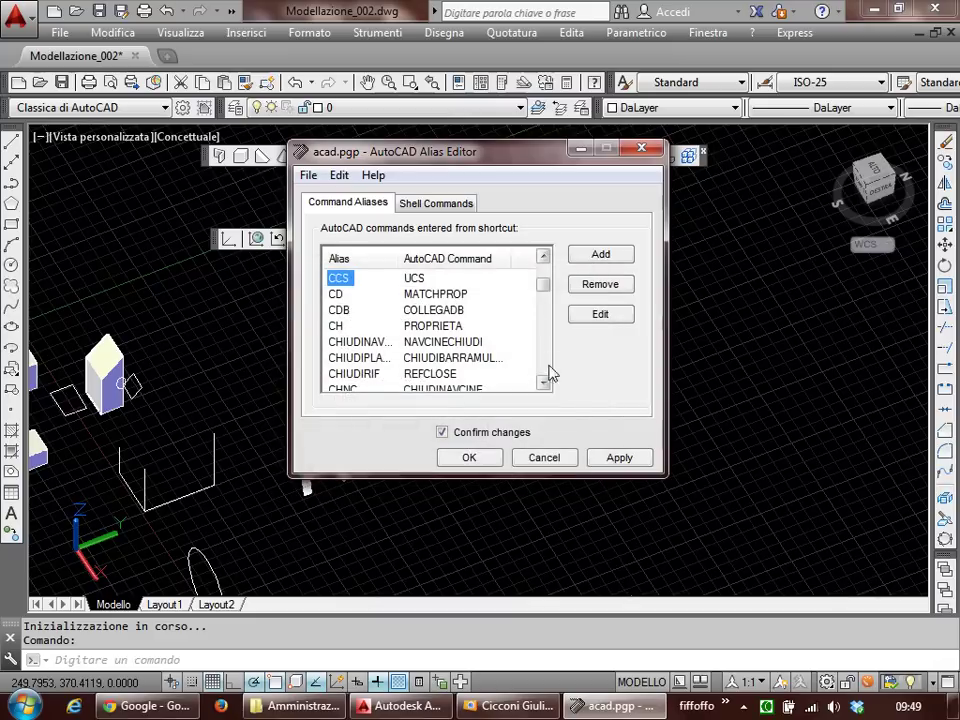
left_click(463, 462)
left_click(476, 431)
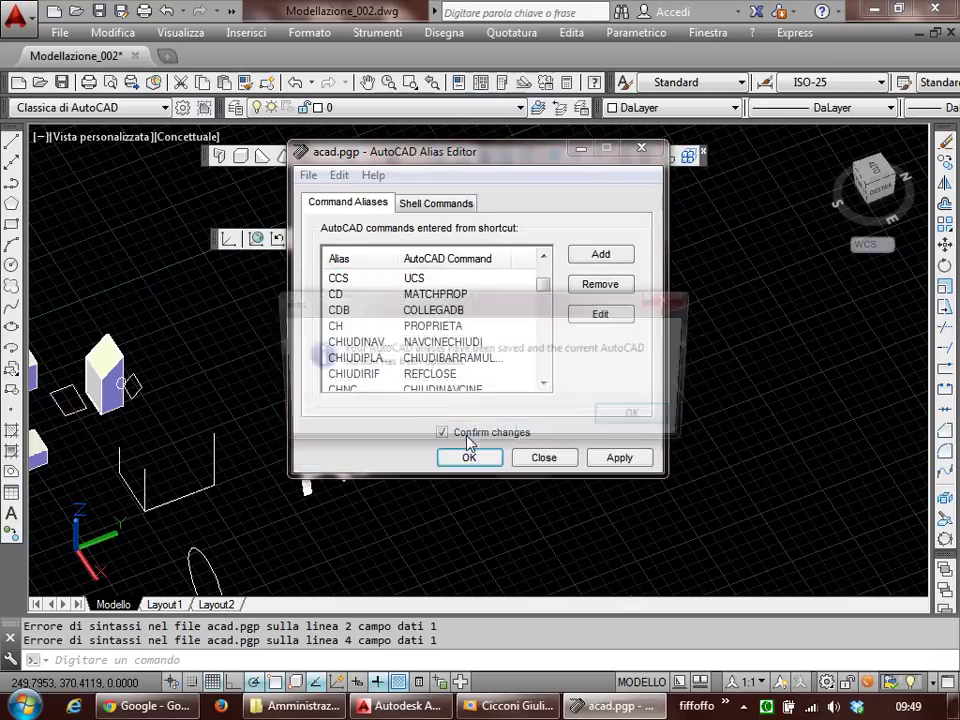
left_click(656, 418)
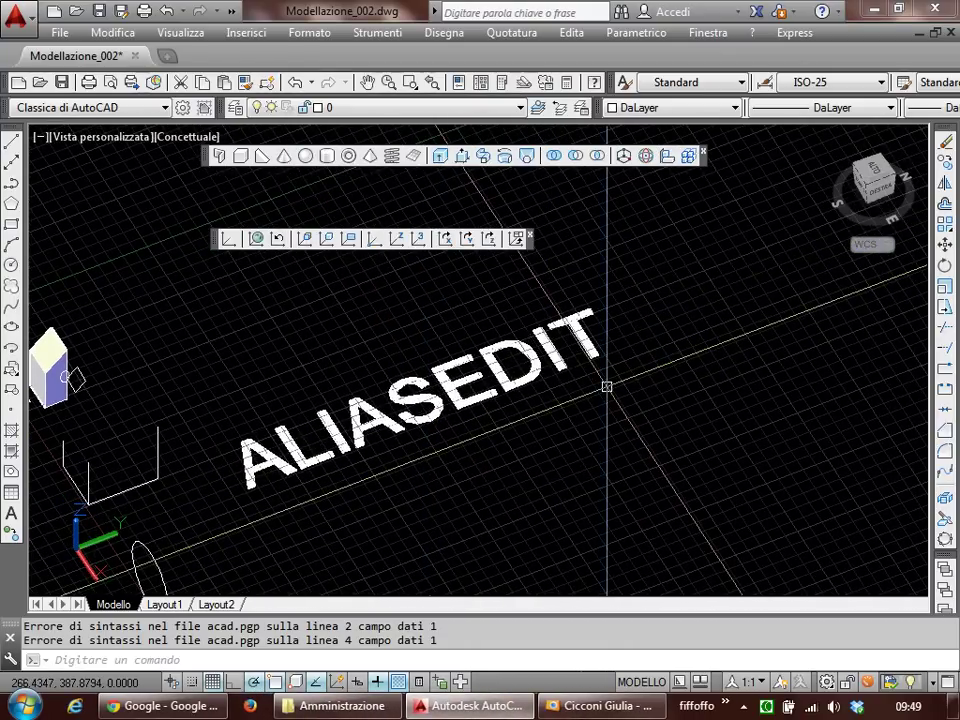
type("CCS")
key("Return")
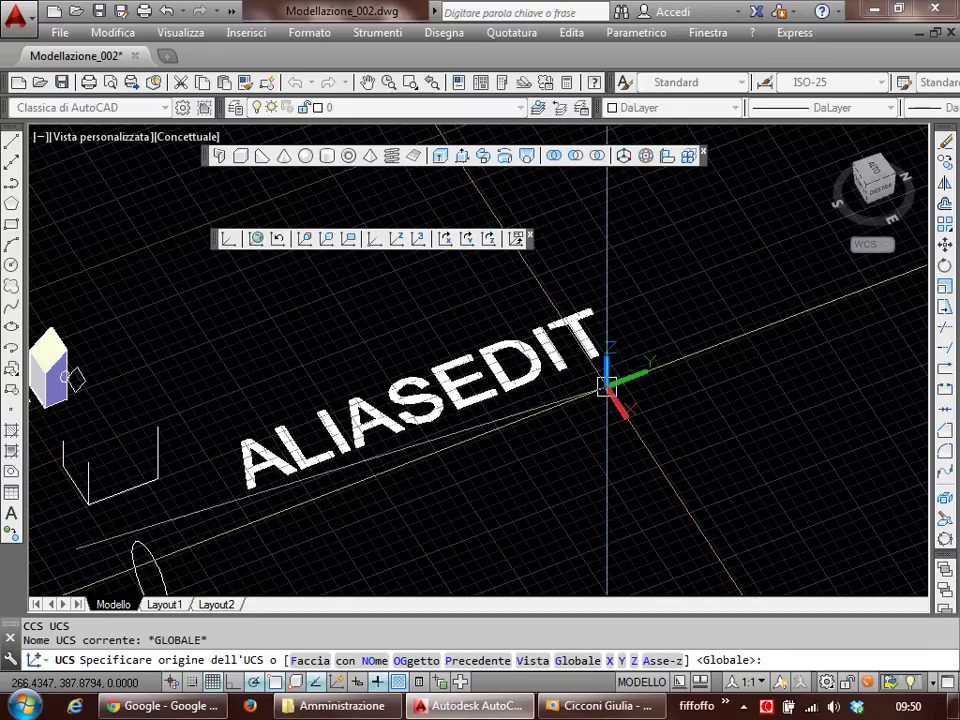
key("Escape")
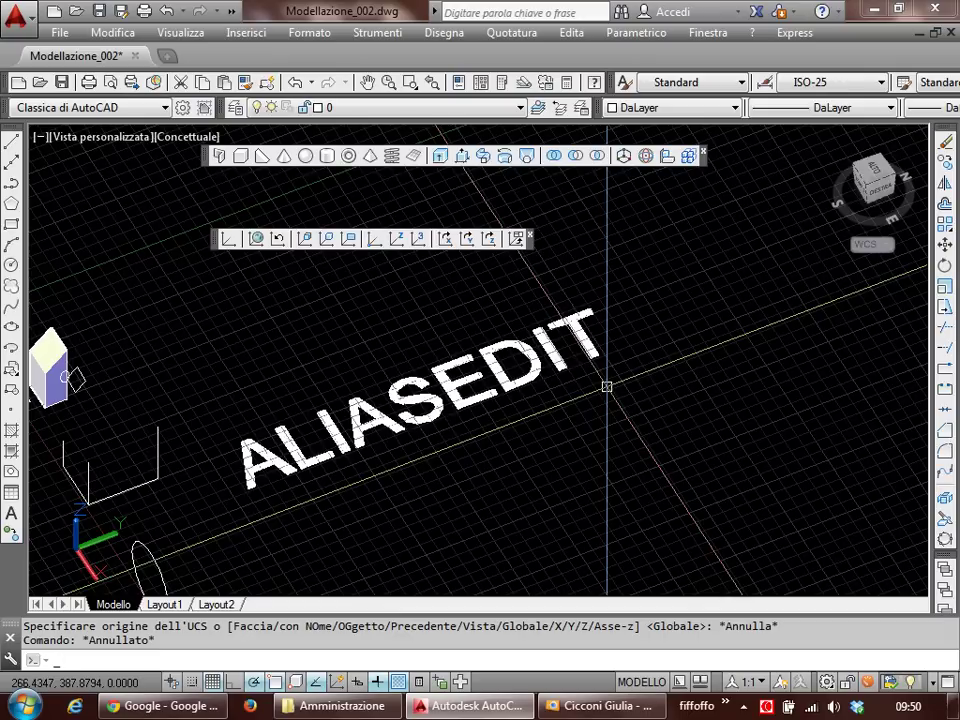
type("ca")
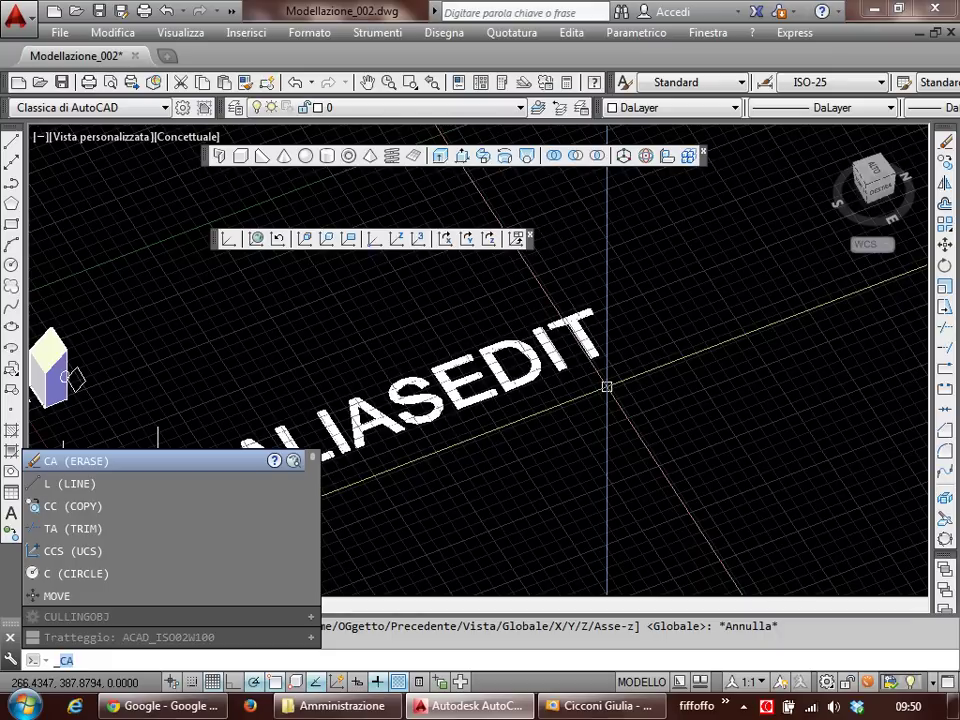
key("BackSpace")
key("BackSpace")
type("LINE")
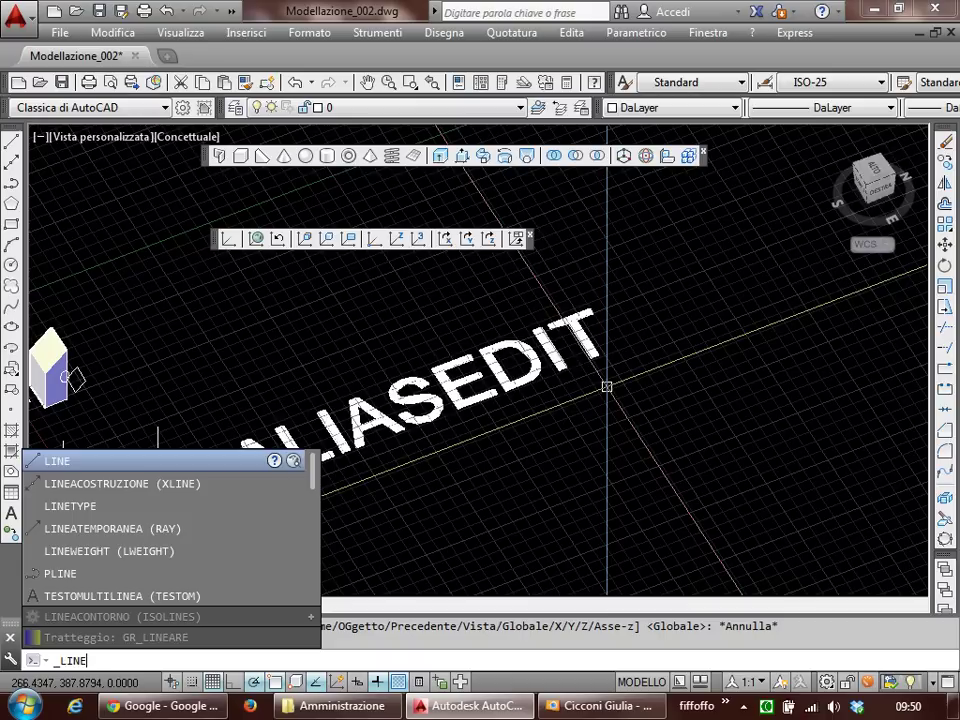
key("Escape")
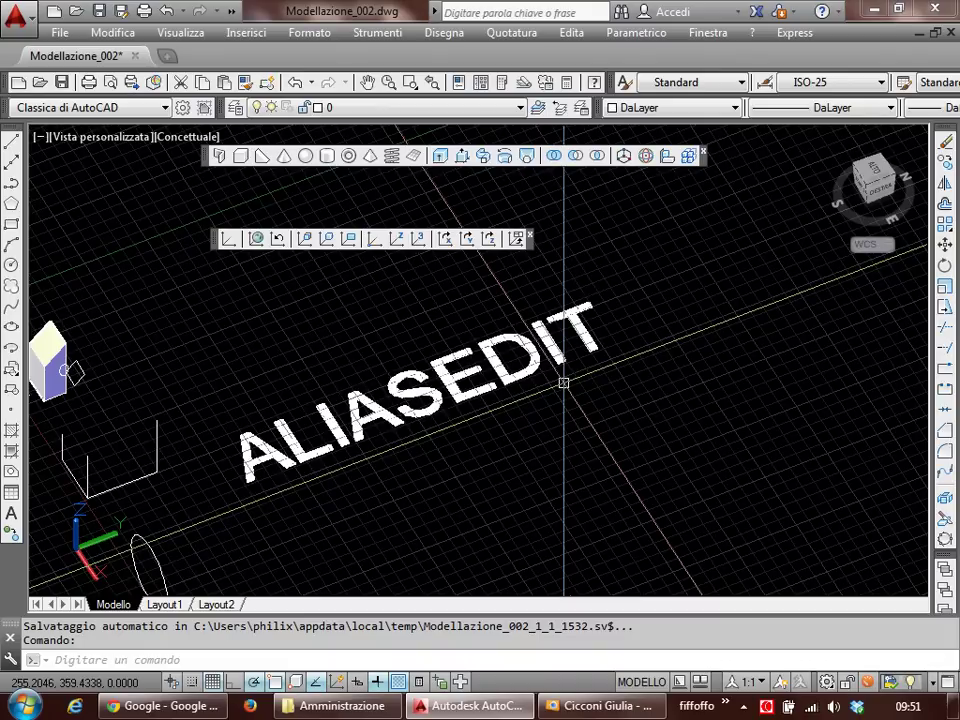
left_click(522, 390)
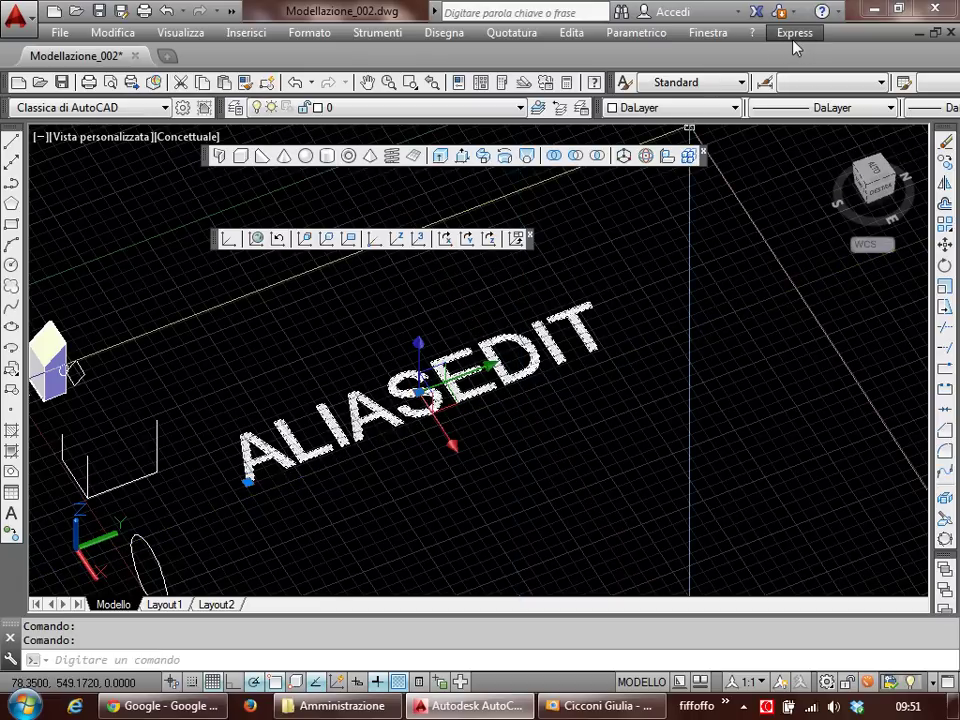
Step: Open acad.pgp in Notepad via Strumenti > Personalizza > Modifica parametri programma
left_click(385, 33)
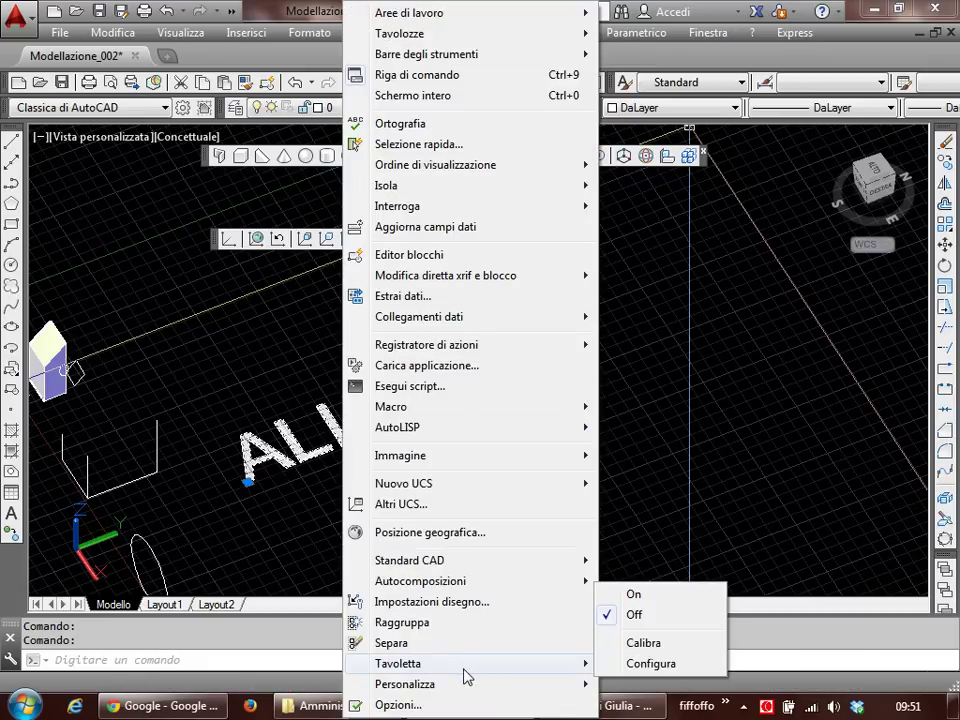
mouse_move(405, 684)
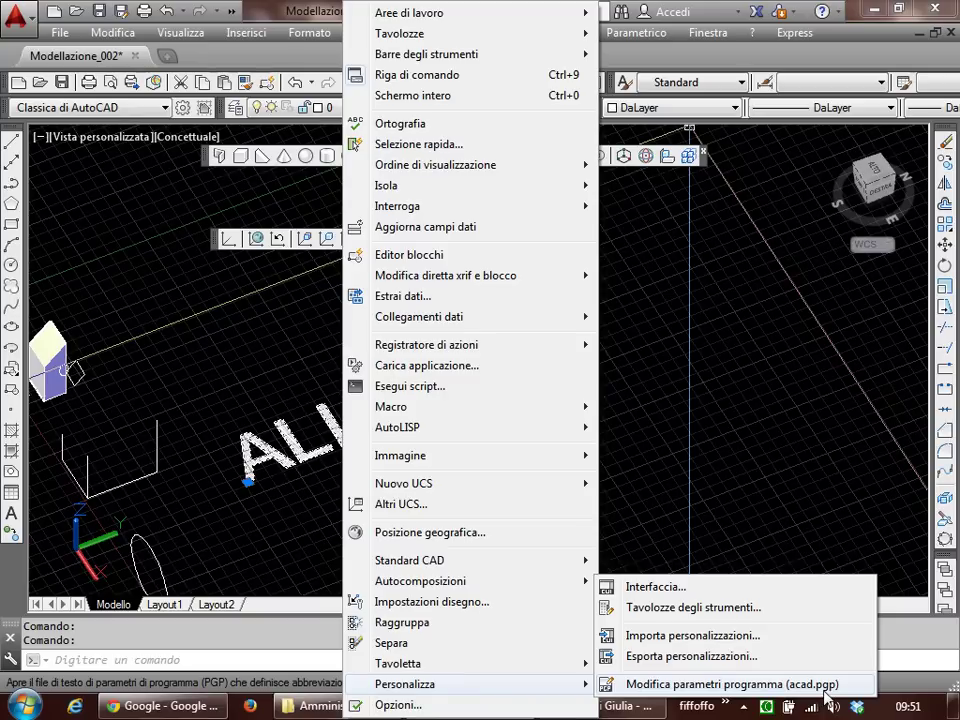
left_click(826, 690)
Step: Move the Notepad window over the drawing and scroll down through acad.pgp's alias list
left_click_drag(803, 165, 151, 107)
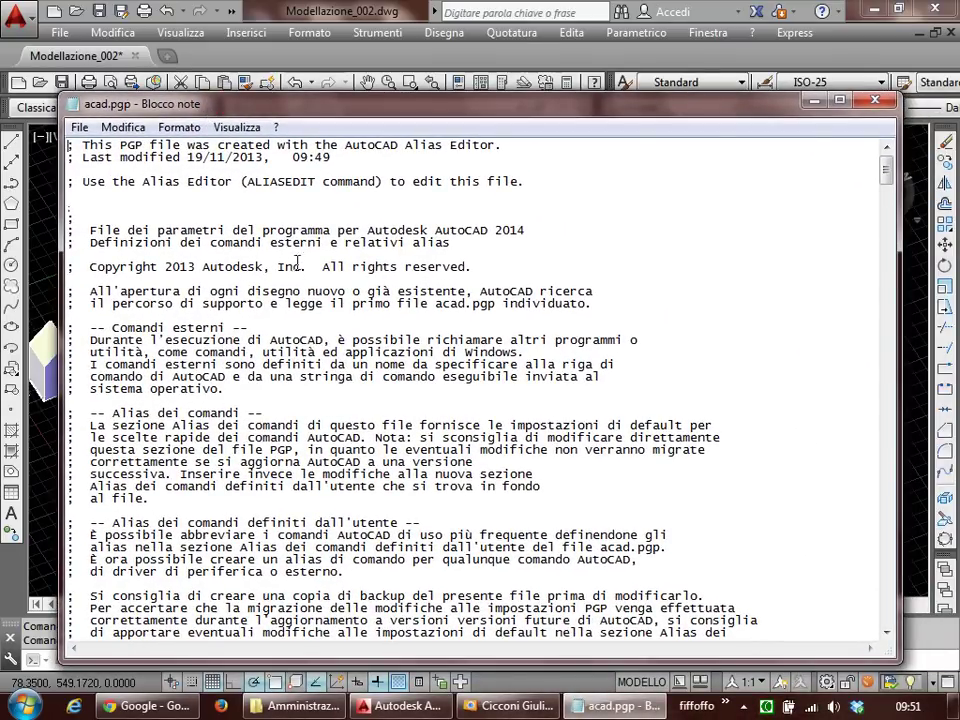
scroll(297, 257, "down", 3)
scroll(300, 265, "down", 2)
scroll(305, 275, "down", 4)
scroll(313, 295, "down", 9)
scroll(315, 360, "down", 3)
scroll(319, 421, "down", 9)
scroll(310, 360, "down", 10)
scroll(220, 300, "down", 3)
scroll(110, 290, "down", 2)
scroll(96, 280, "down", 4)
scroll(96, 280, "down", 9)
scroll(96, 280, "down", 5)
scroll(96, 280, "down", 5)
scroll(95, 279, "down", 6)
scroll(95, 279, "down", 1)
scroll(94, 275, "down", 4)
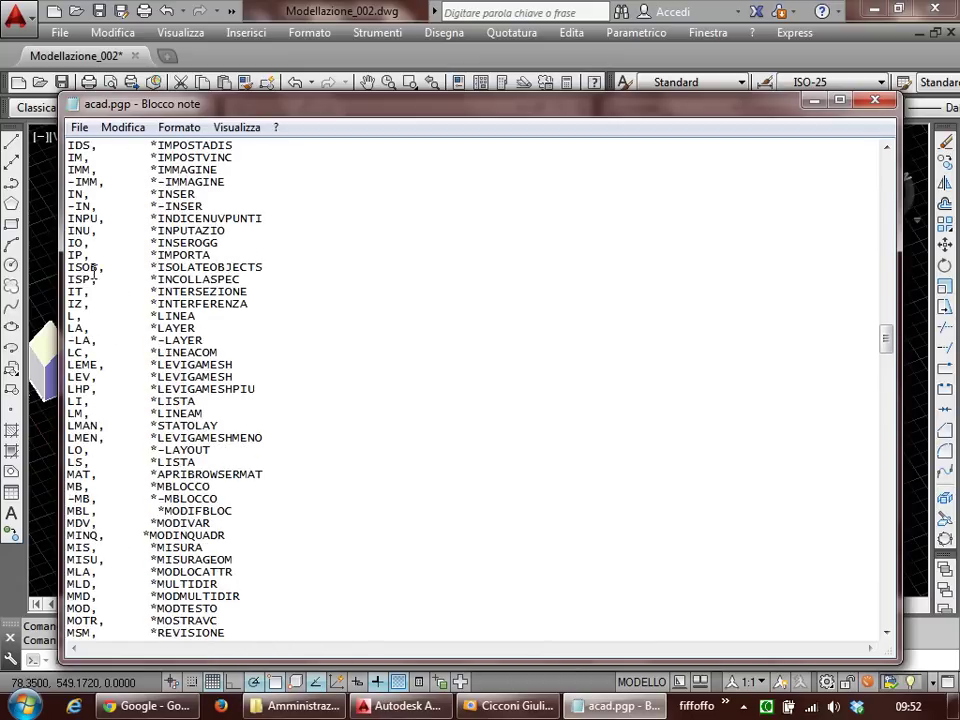
Step: Examine the ISP alias and highlight its INCOLLASPEC command name
left_click(186, 243)
double_click(80, 279)
double_click(80, 279)
left_click(97, 285)
left_click(104, 279)
left_click_drag(157, 280, 261, 279)
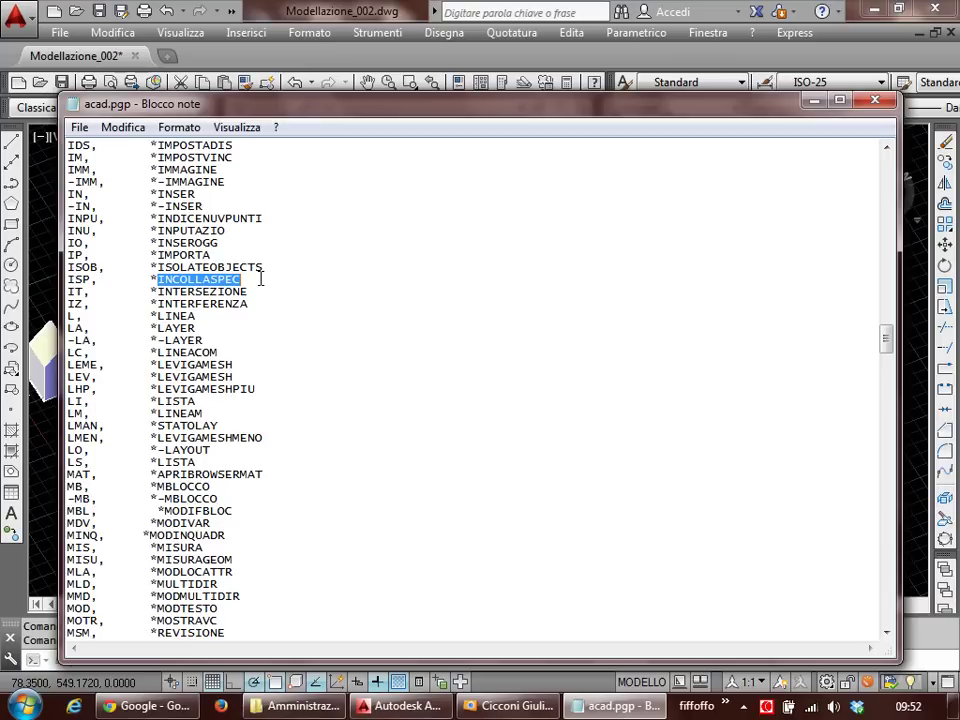
Step: Move down past the R and S aliases to the end of the file
scroll(246, 171, "down", 2)
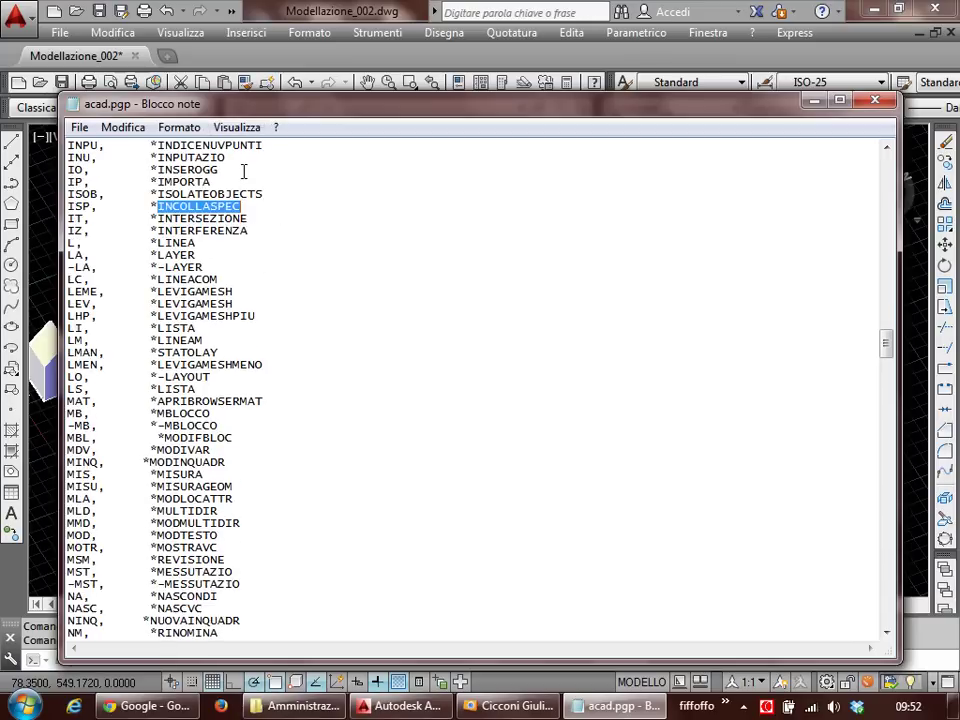
scroll(240, 229, "down", 2)
scroll(240, 229, "down", 1)
scroll(246, 225, "down", 2)
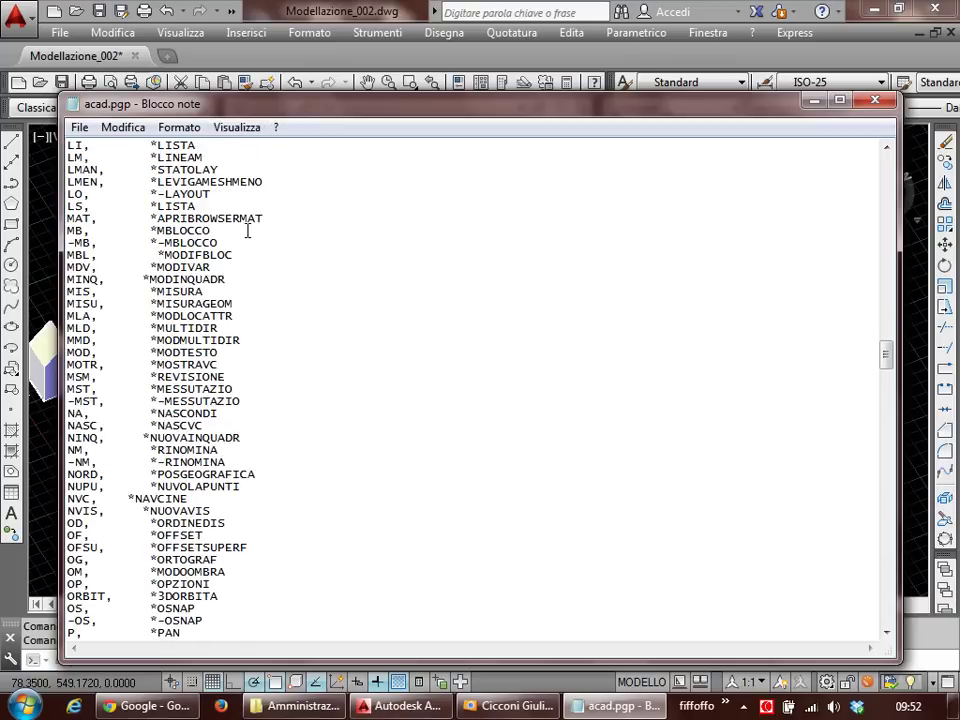
left_click_drag(885, 355, 885, 252)
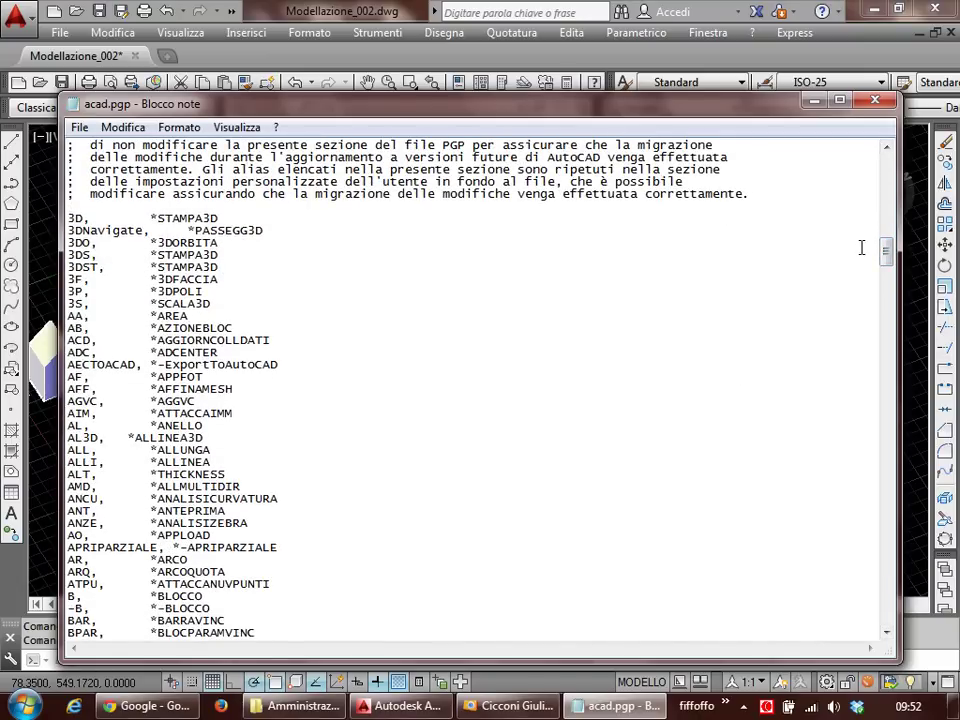
mouse_move(884, 251)
left_mouse_down()
mouse_move(872, 583)
mouse_move(881, 456)
mouse_move(873, 413)
left_mouse_up()
left_click(117, 401)
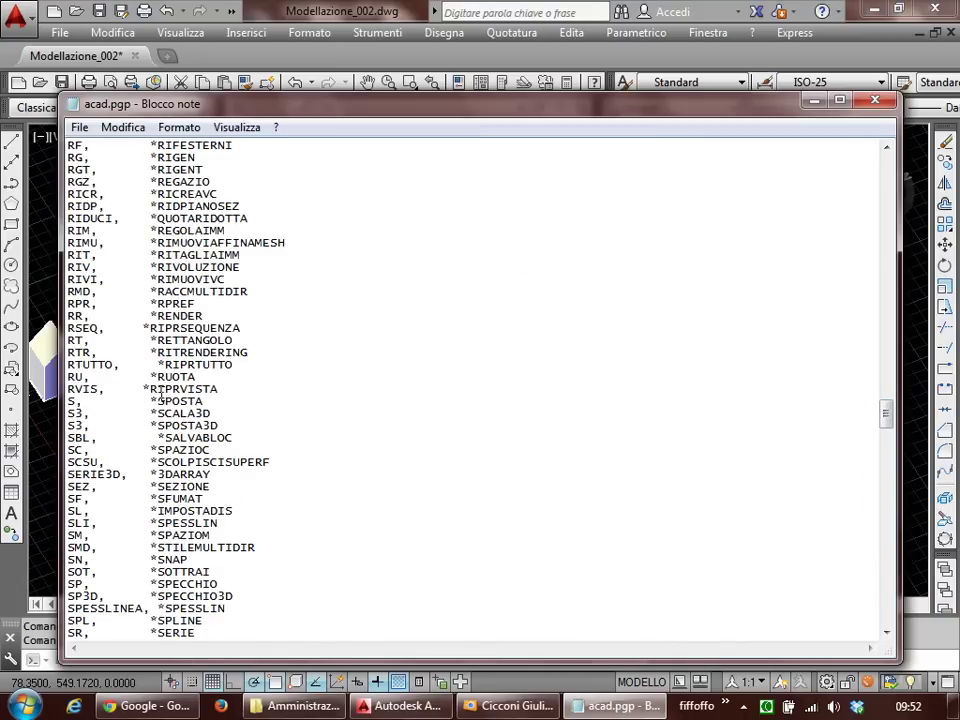
key("Down")
left_click_drag(889, 405, 889, 610)
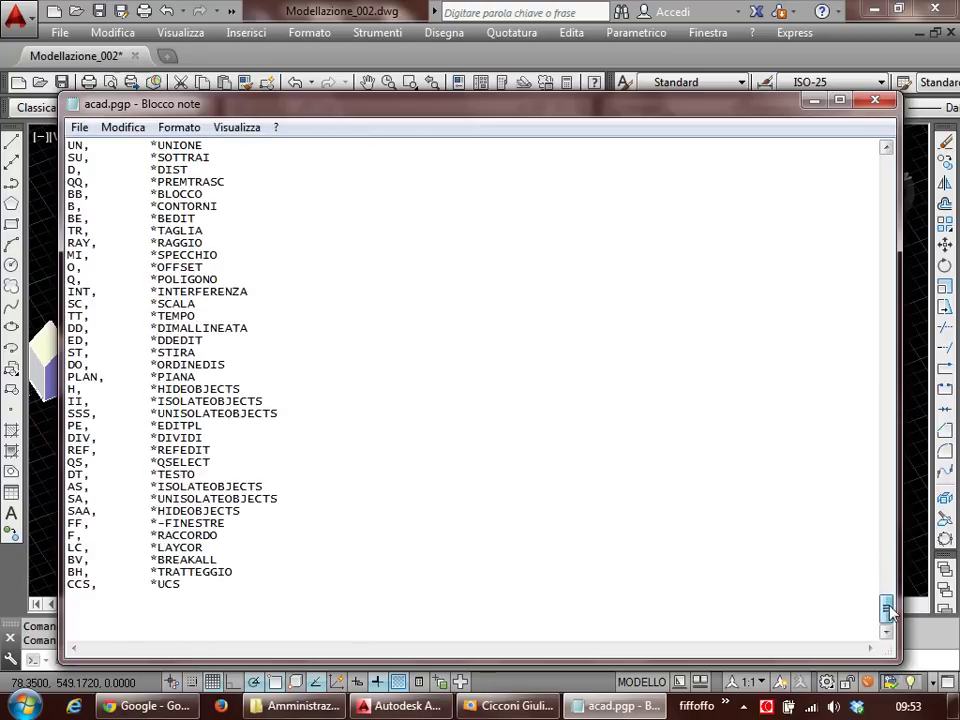
left_click(70, 595)
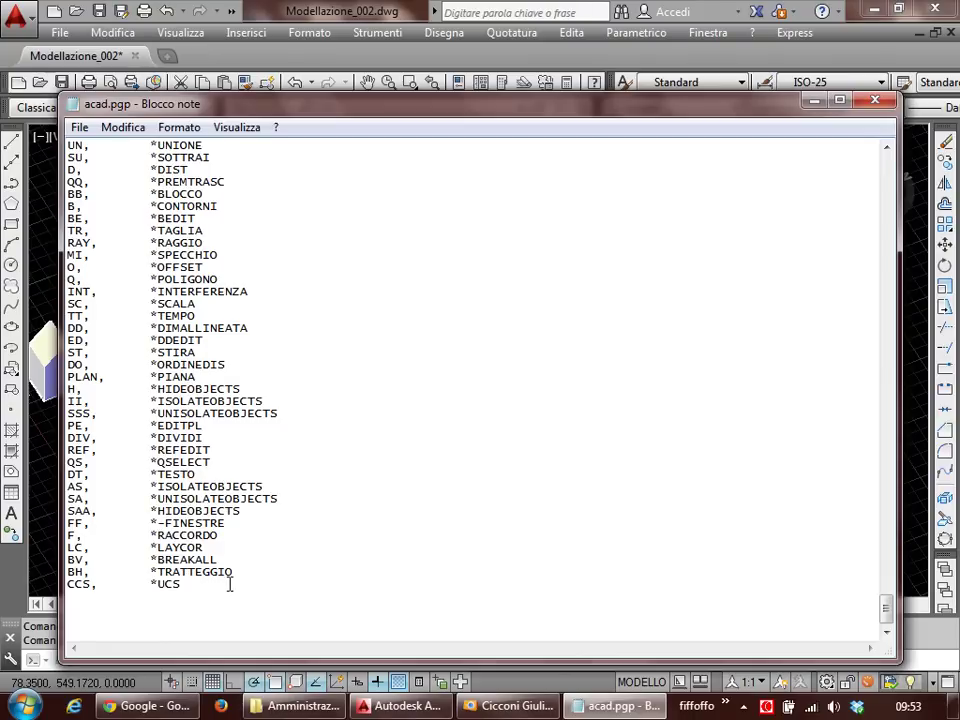
Step: Drag-select the user-defined alias lines near the file end, then deselect them
scroll(229, 585, "up", 1)
scroll(231, 574, "up", 5)
scroll(313, 536, "up", 5)
scroll(156, 247, "up", 1)
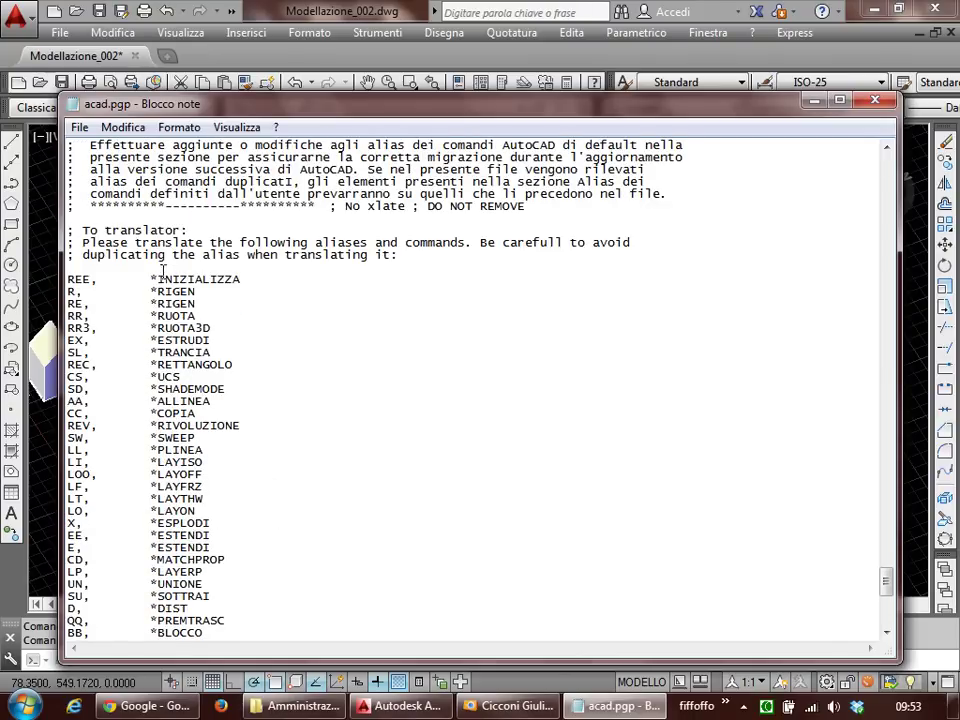
scroll(150, 268, "down", 1)
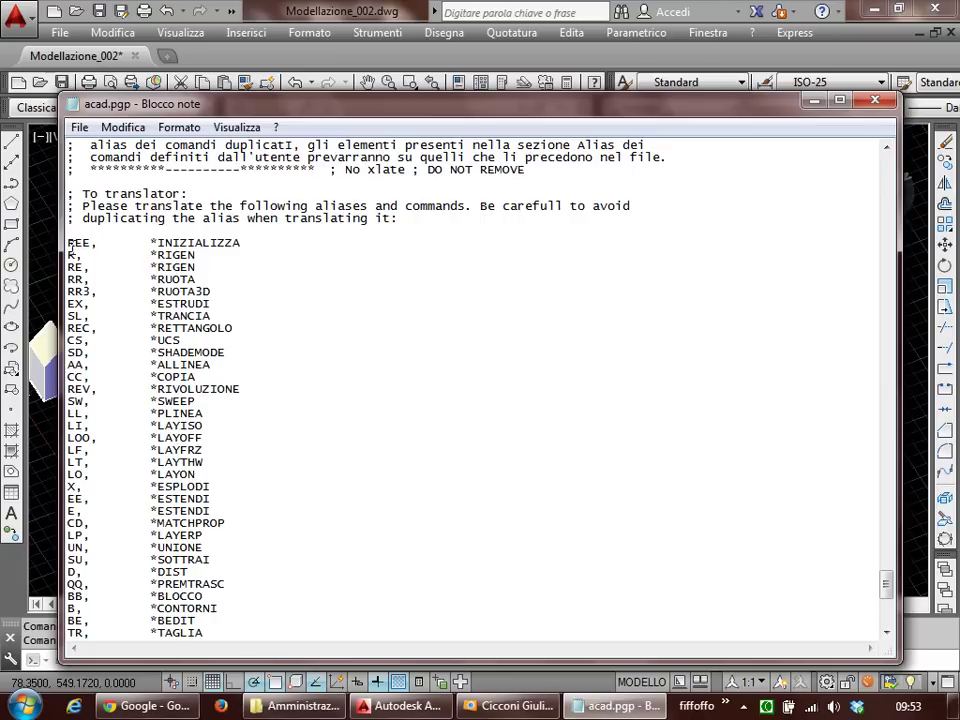
scroll(60, 190, "down", 1)
mouse_move(70, 205)
left_mouse_down()
mouse_move(248, 668)
mouse_move(249, 609)
left_mouse_up()
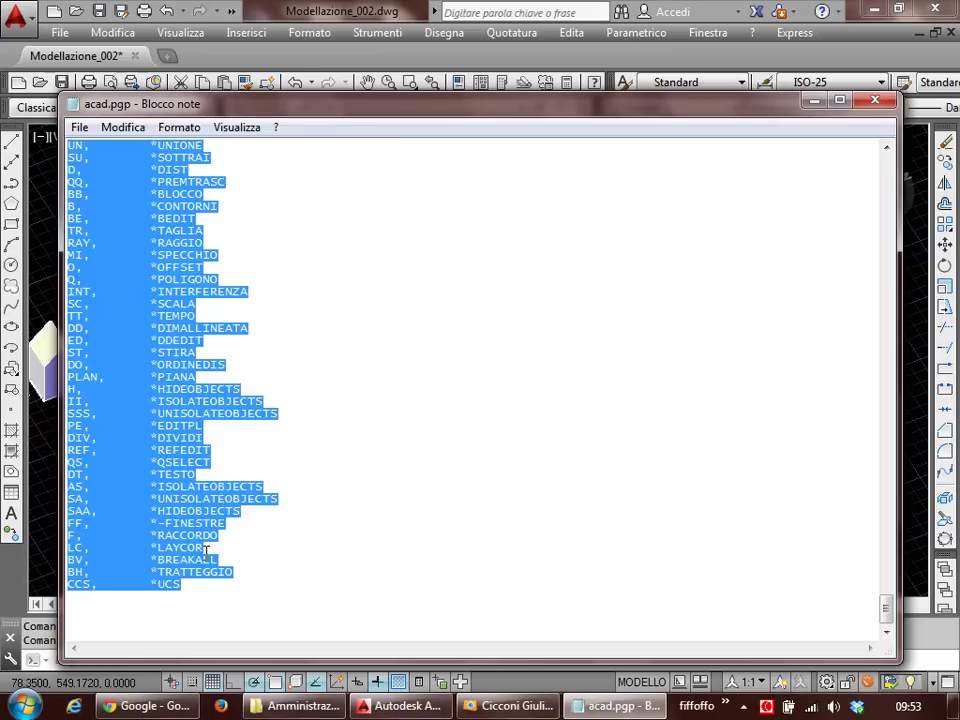
left_click(205, 550)
Step: Highlight the alias lines from the REE line down to the final 'CCS, *UCS' entry
scroll(205, 550, "up", 3)
scroll(205, 552, "up", 3)
scroll(205, 553, "up", 1)
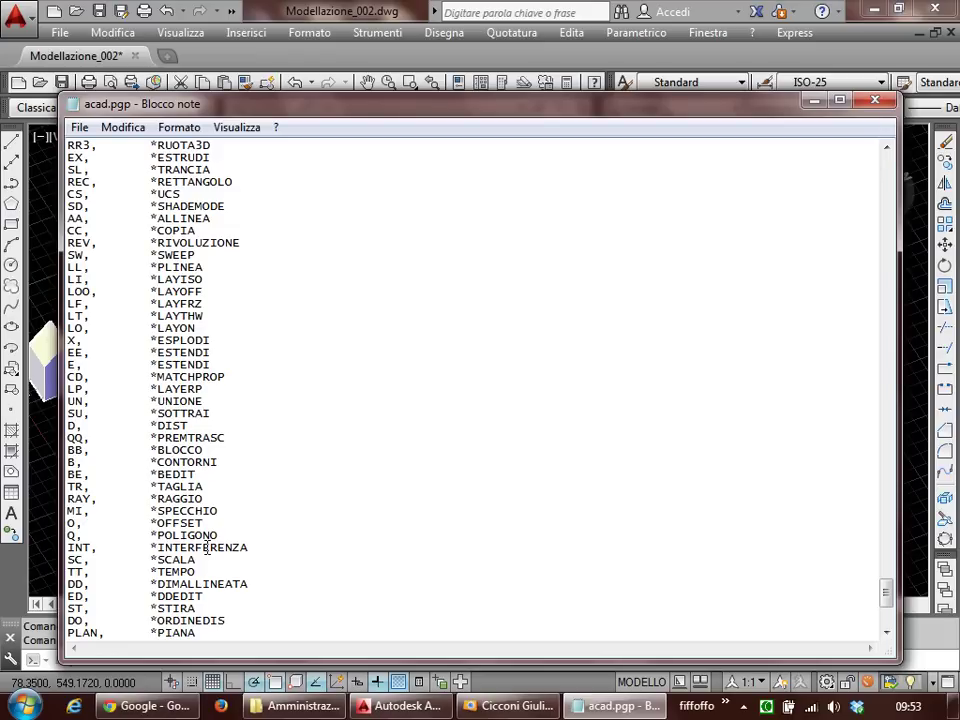
scroll(386, 516, "down", 5)
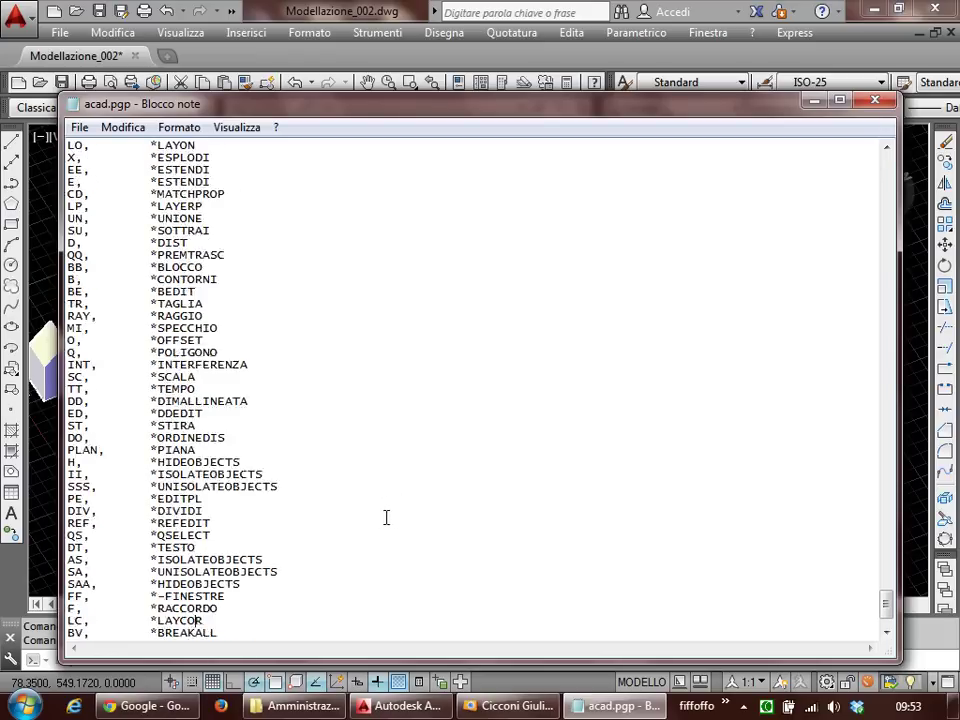
scroll(296, 553, "down", 2)
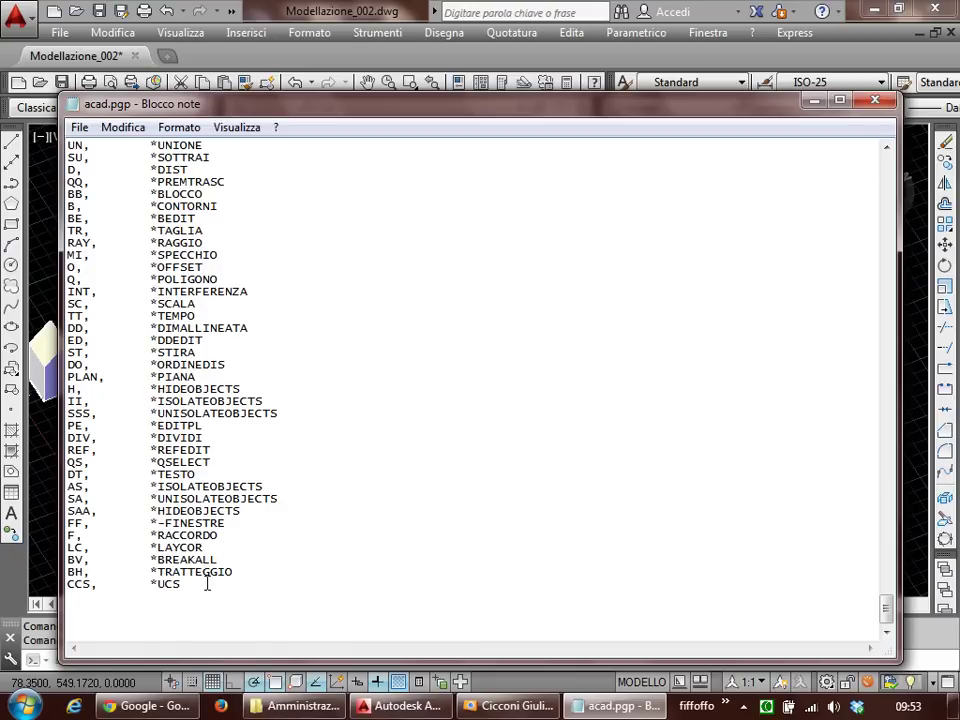
mouse_move(207, 583)
left_mouse_down()
mouse_move(185, 556)
mouse_move(185, 120)
left_mouse_up()
mouse_move(67, 206)
left_mouse_down()
mouse_move(60, 425)
mouse_move(58, 401)
left_mouse_up()
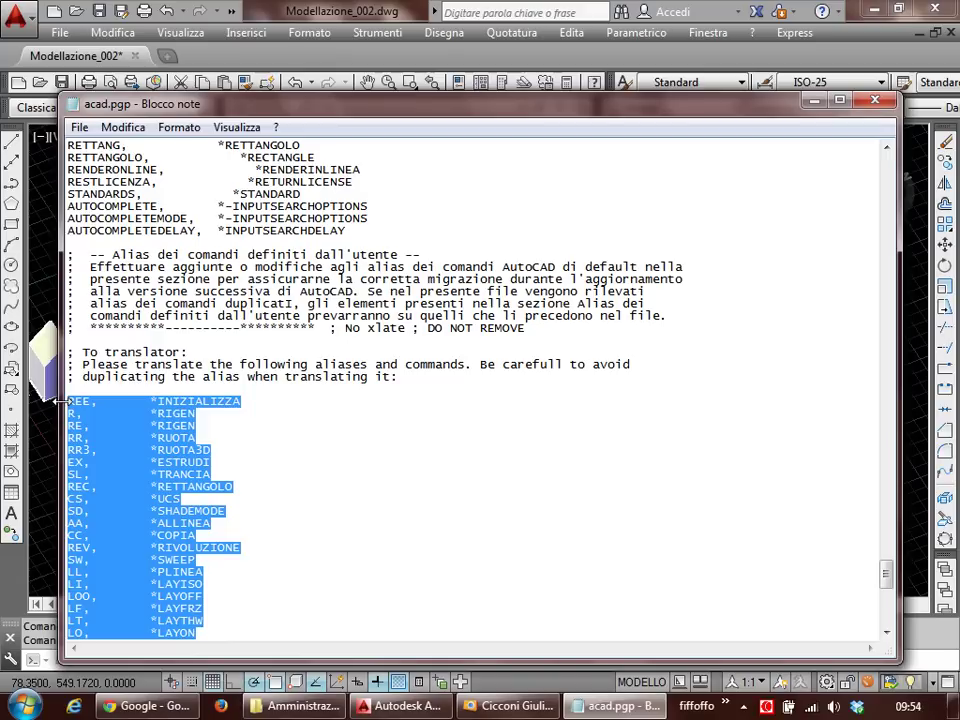
scroll(219, 463, "down", 2)
scroll(214, 495, "down", 7)
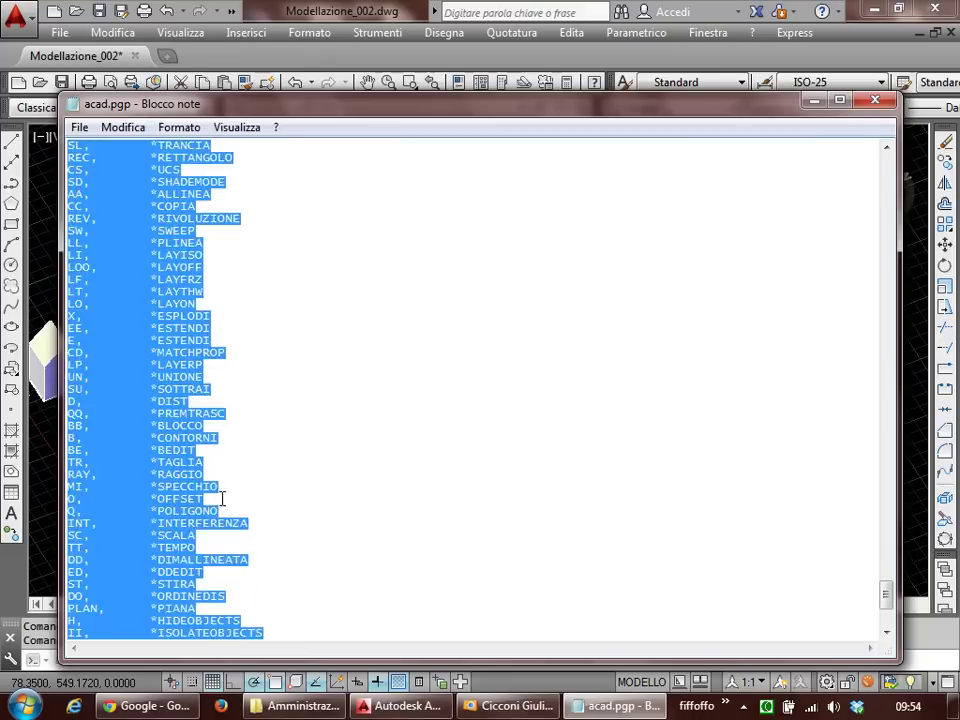
scroll(231, 486, "down", 7)
Step: Add a new line 'CCCS, *UCS' after the CCS alias
left_click(189, 594)
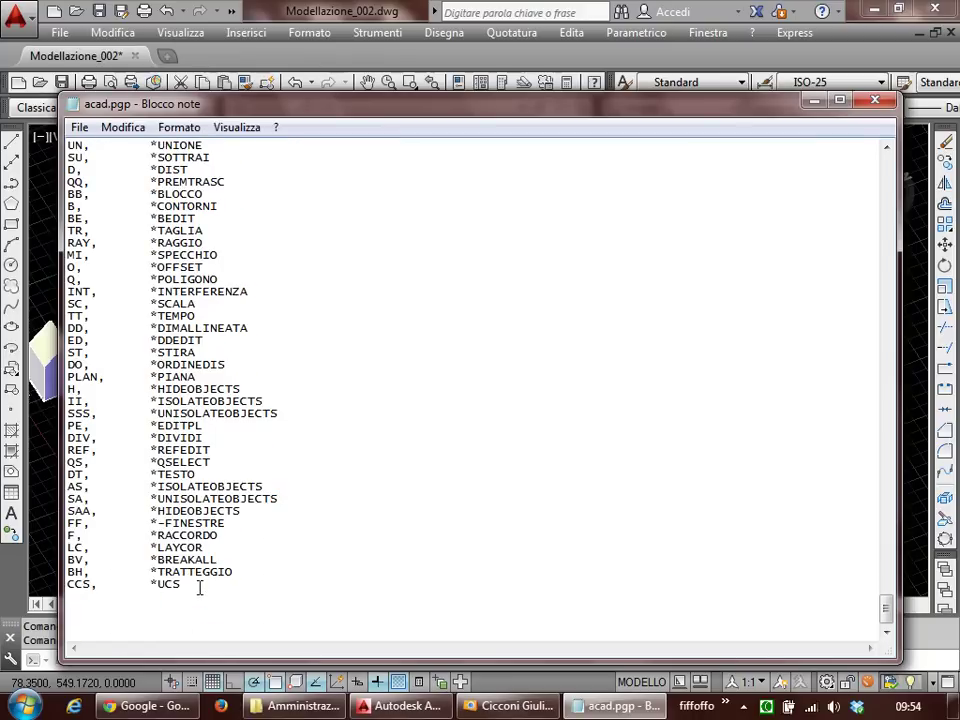
key("Return")
type("CCCS, *UCS")
Step: Close Notepad, saving the changes to acad.pgp
left_click(875, 103)
left_click(424, 377)
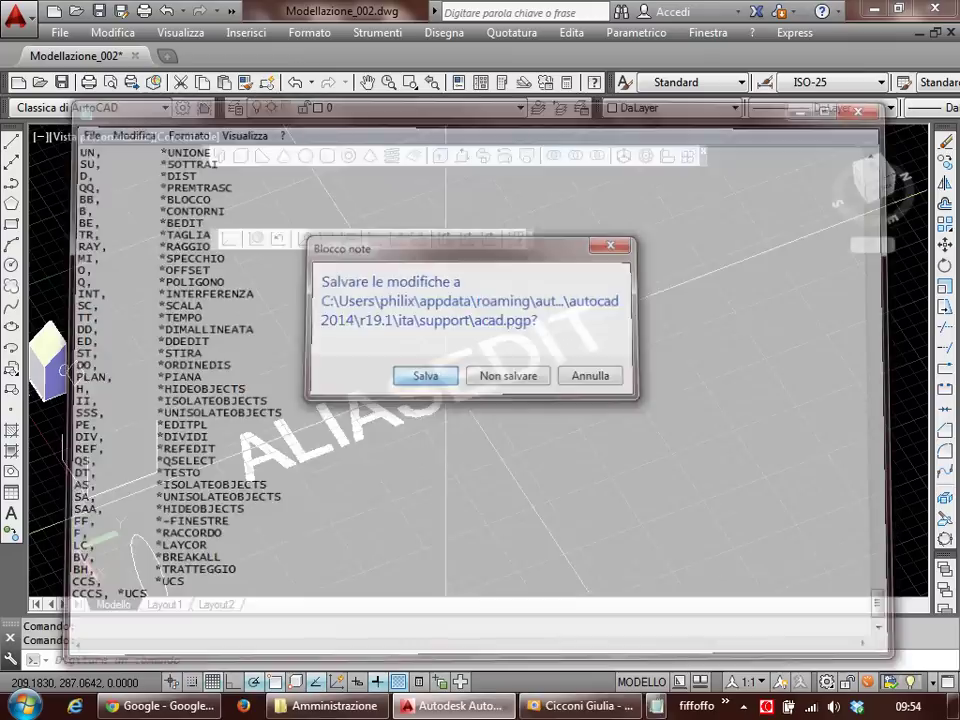
middle_click_drag(615, 407, 501, 398, "shift")
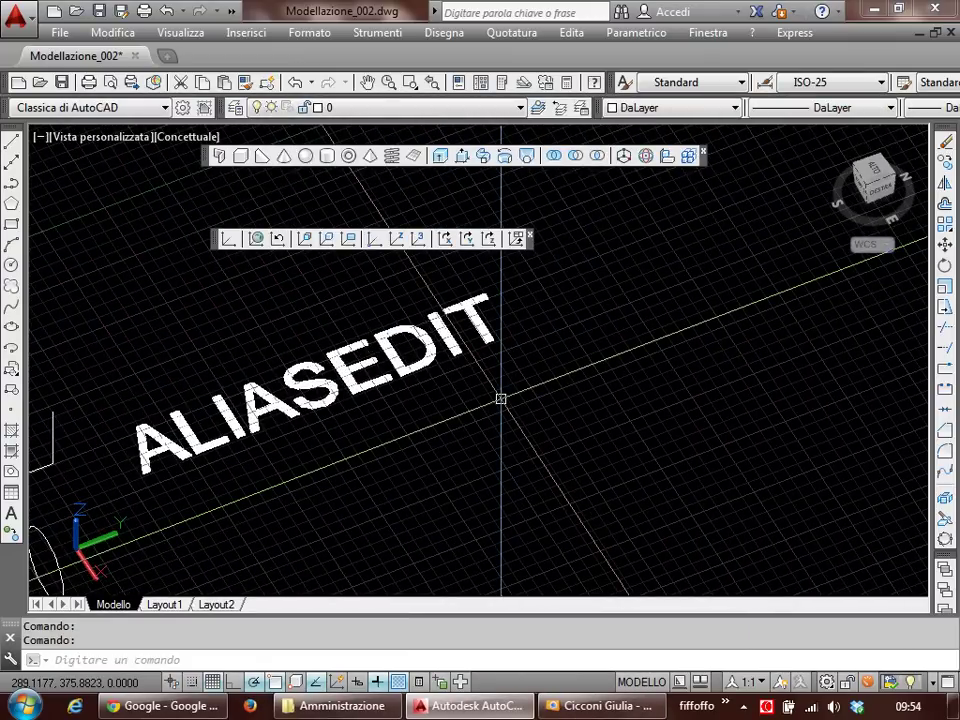
type("ccs")
key("Return")
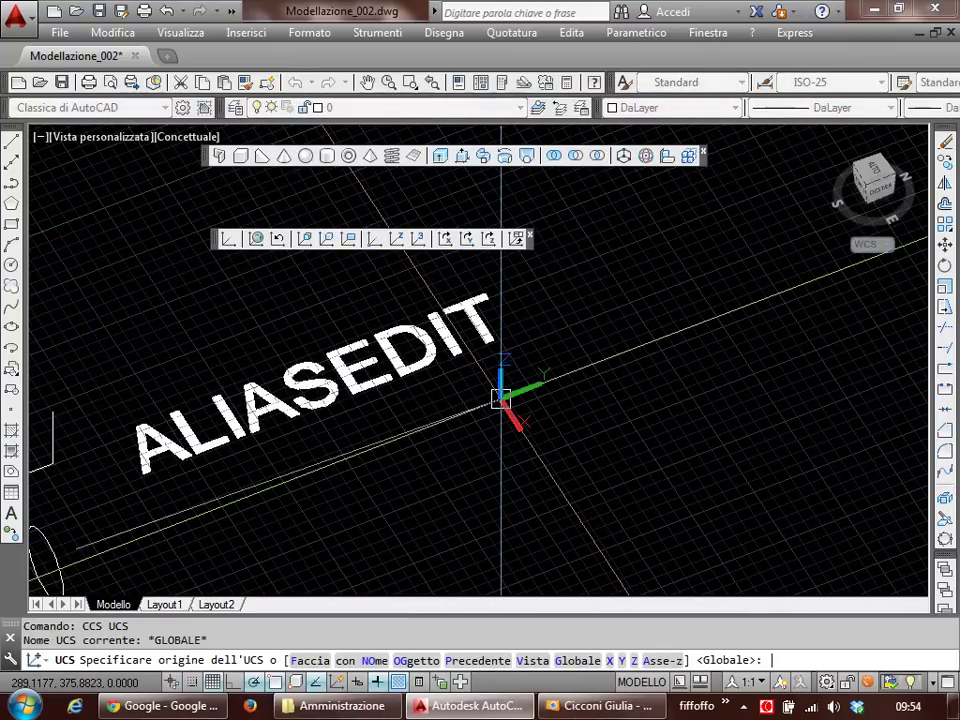
key("Escape")
type("cccc")
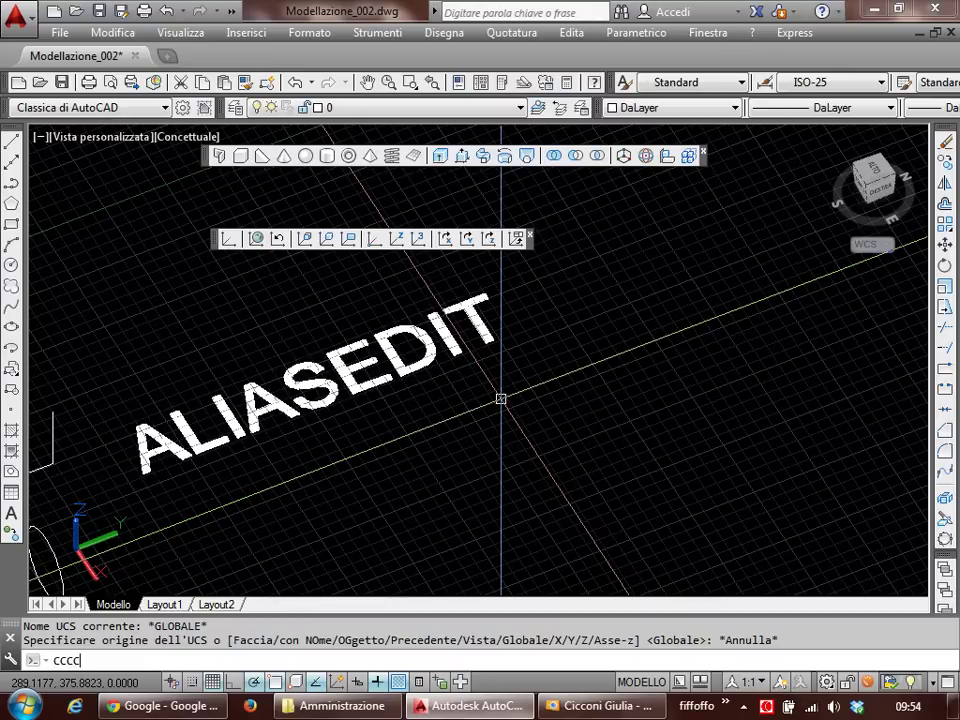
key("BackSpace")
key("BackSpace")
type("s")
key("Return")
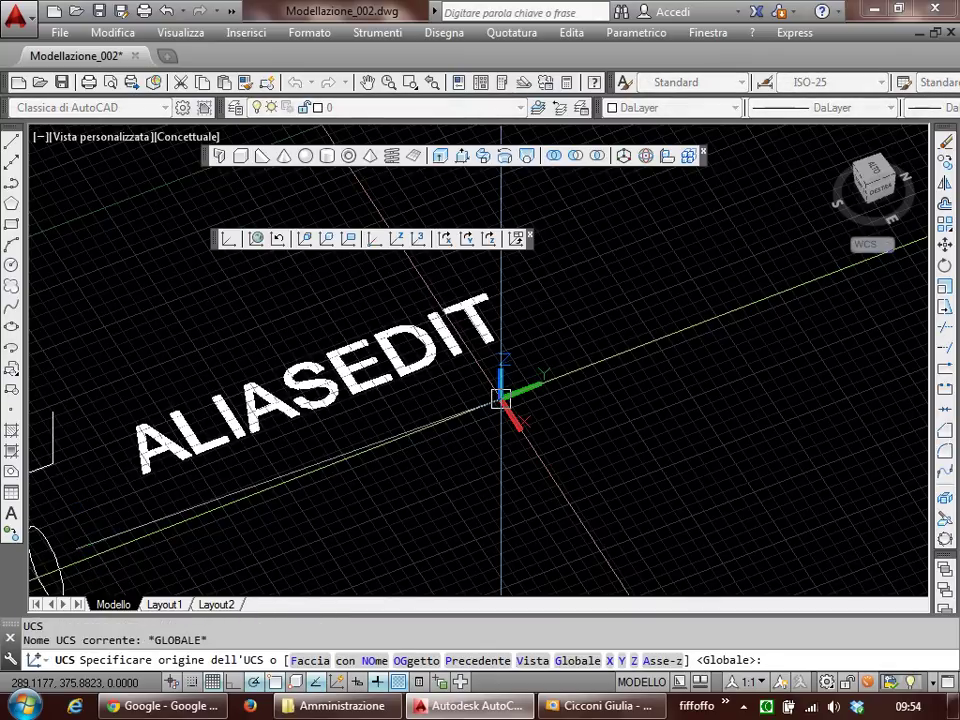
key("Escape")
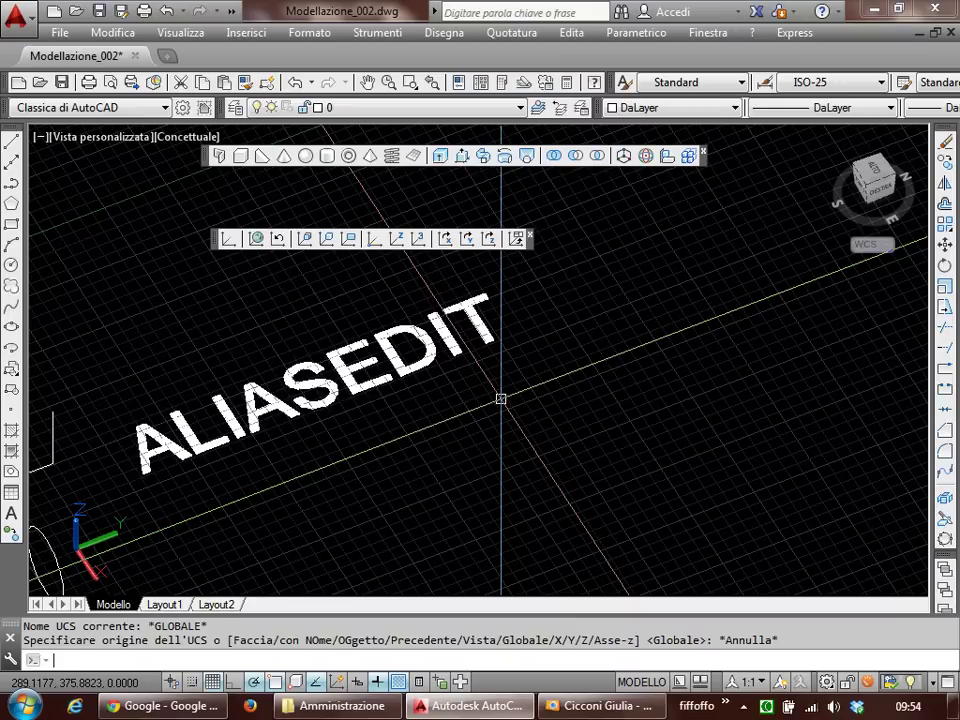
Step: Reinitialize AutoCAD with the PGP file option ticked to reload the aliases
type("INIZIALI")
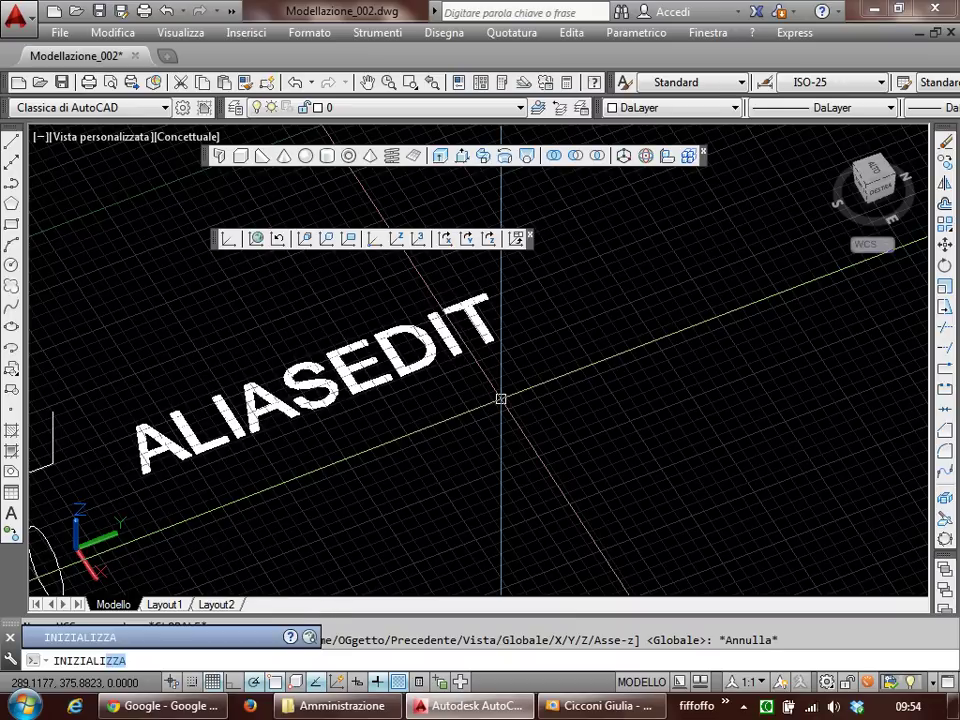
key("Return")
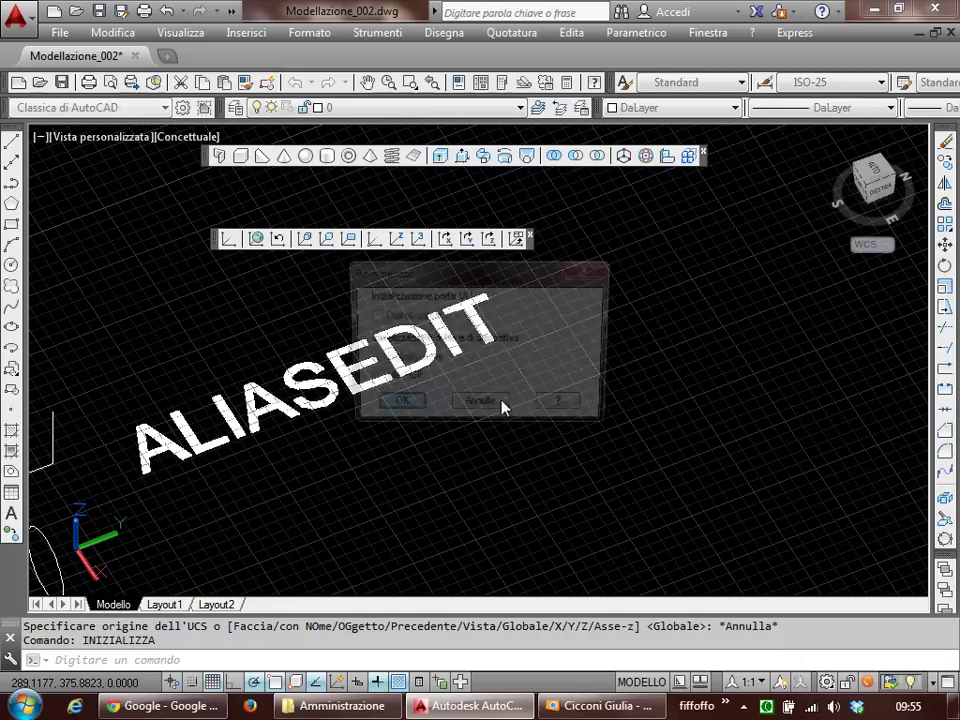
left_click(371, 380)
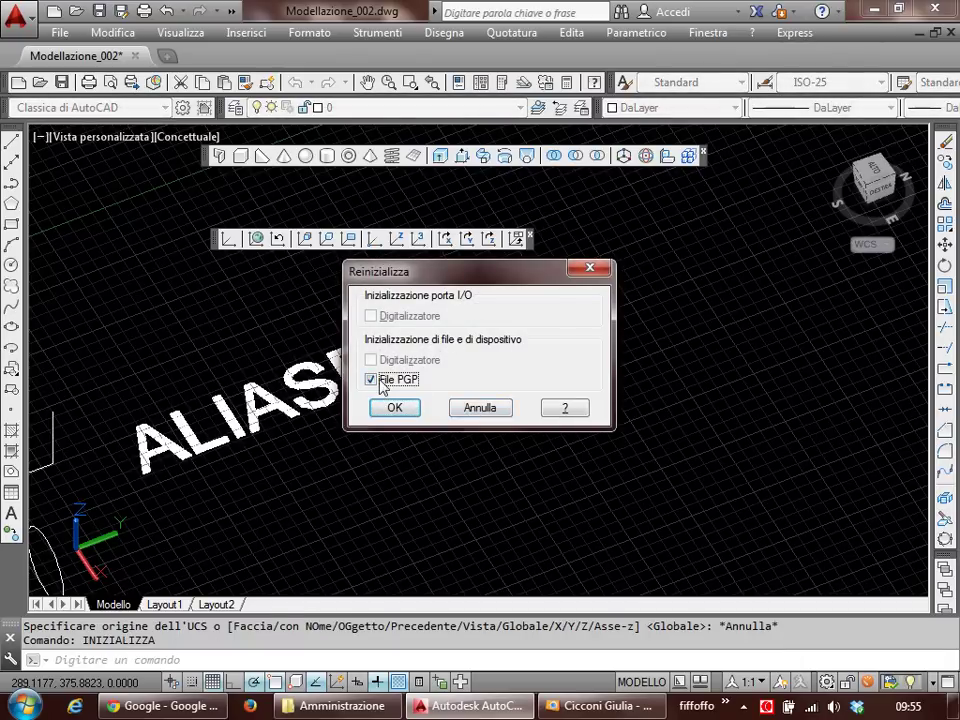
left_click(395, 404)
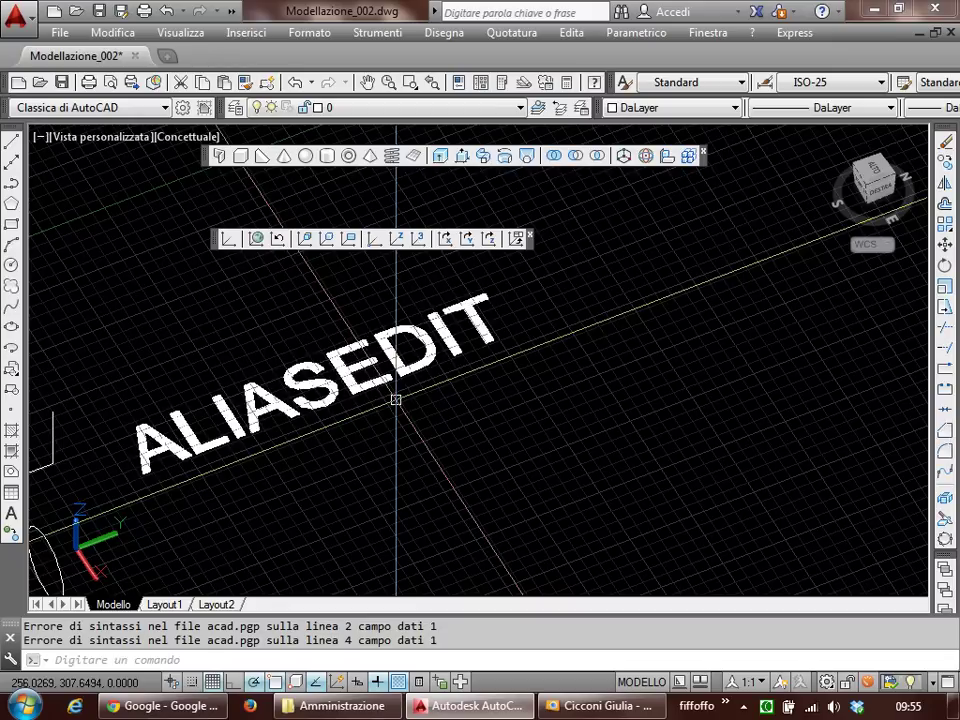
Step: Test the reloaded aliases by running CS to start the UCS command
mouse_move(396, 396)
middle_mouse_down("shift")
mouse_move(394, 428)
mouse_move(477, 415)
mouse_move(403, 422)
mouse_move(454, 416)
middle_mouse_up("shift")
type("CS")
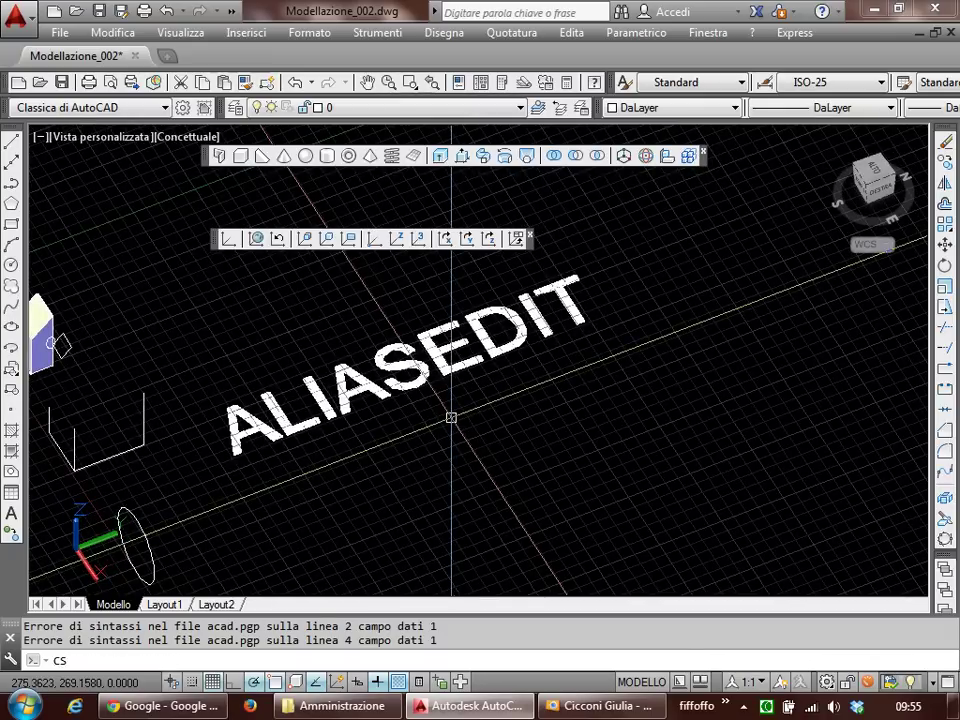
key("Return")
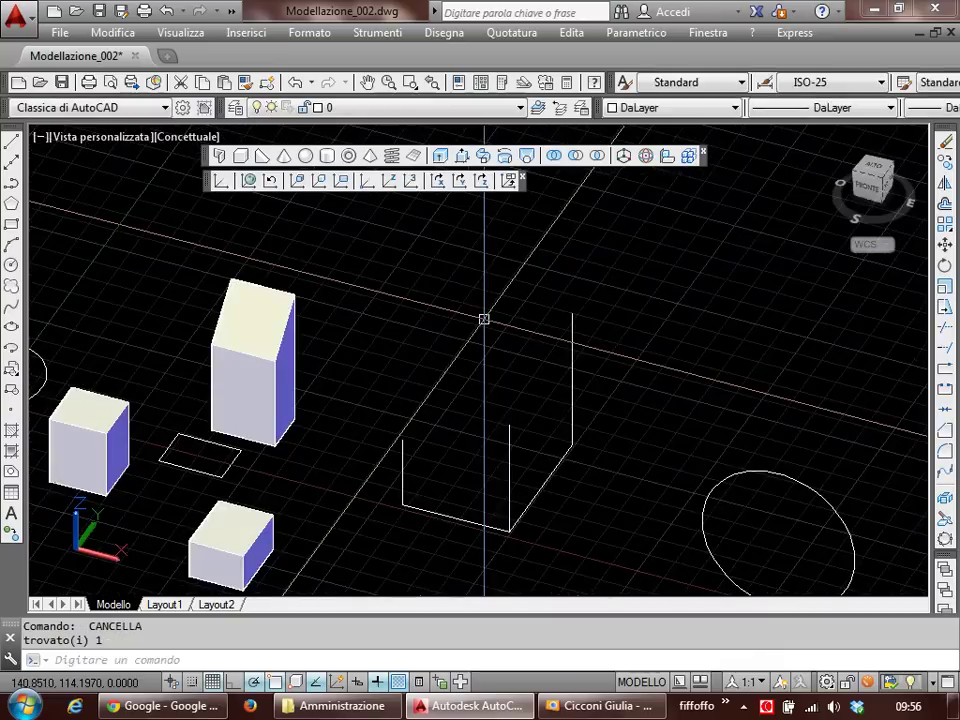
Step: Open the Disegna menu to show drawing commands such as Polilinea 3D
left_click(443, 32)
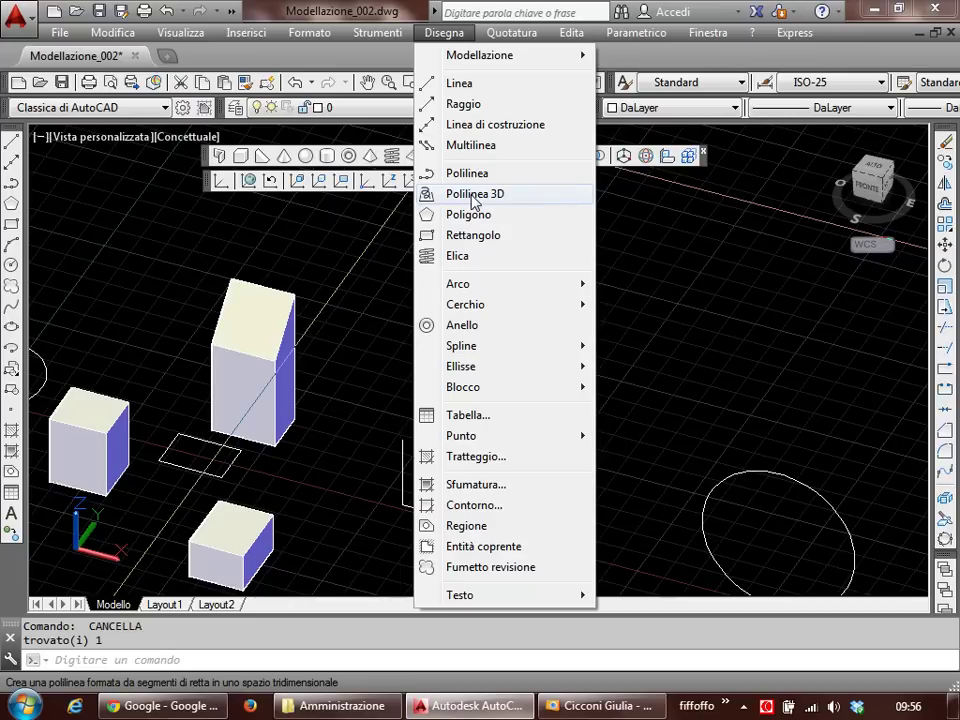
Step: Draw a six-vertex zigzag polyline with PL in the open area of the model
key("Escape")
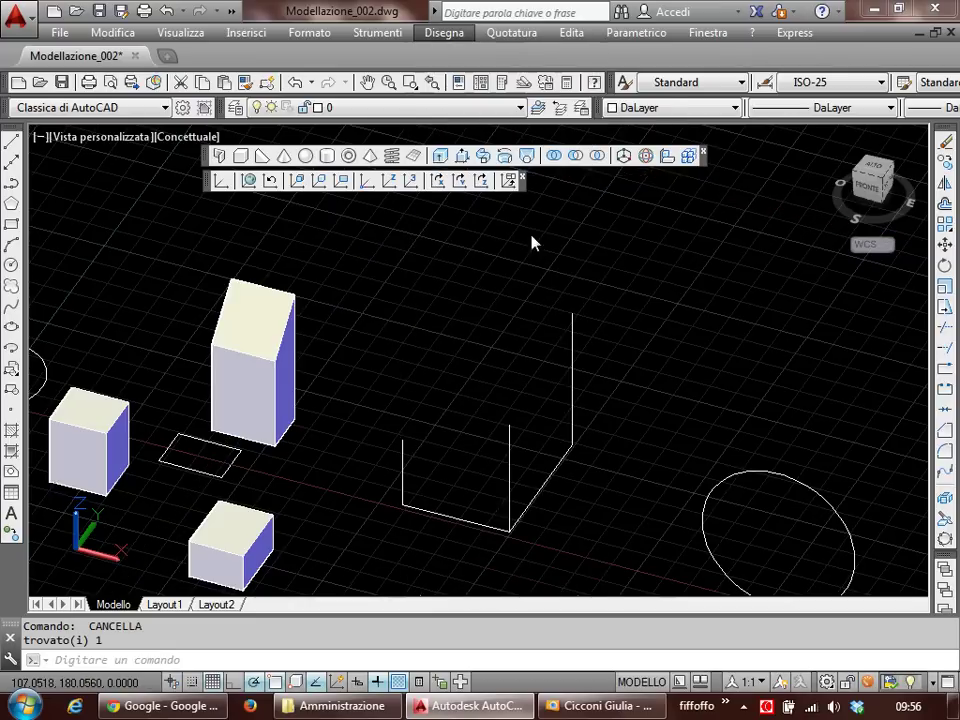
scroll(559, 345, "up", 2)
key("Escape")
scroll(643, 343, "up", 2)
scroll(301, 430, "up", 2)
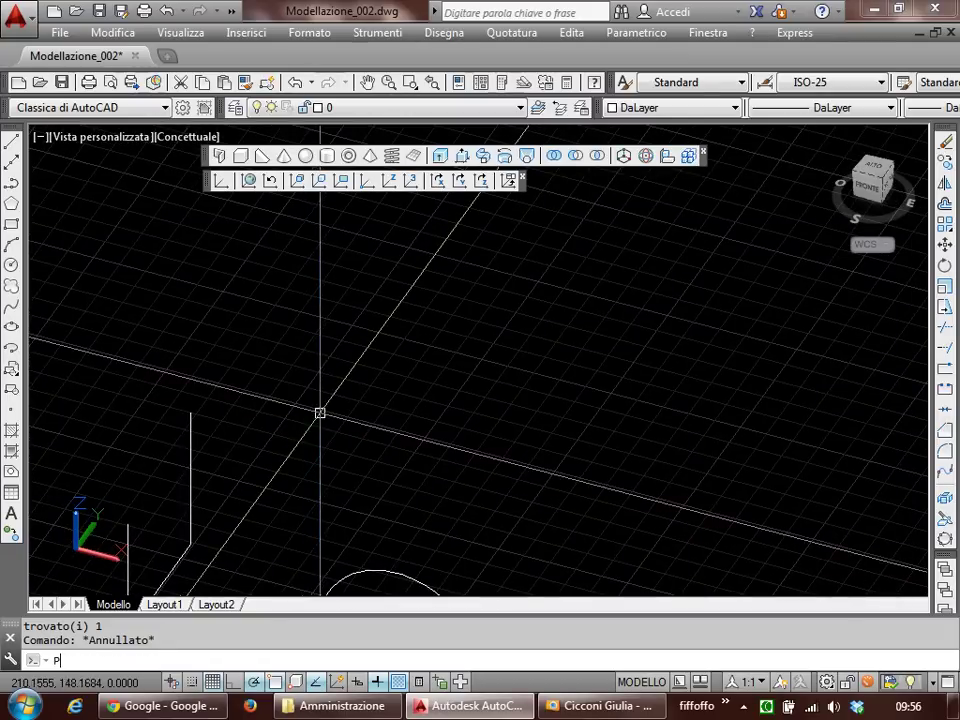
type("pl")
key("Return")
left_click(324, 370)
left_click(439, 294)
left_click(668, 291)
left_click(672, 390)
left_click(549, 448)
left_click(714, 519)
key("Return")
Step: Select the polyline and try stretching its upper corner vertex, then cancel the stretch
middle_click_drag(658, 422, 650, 434)
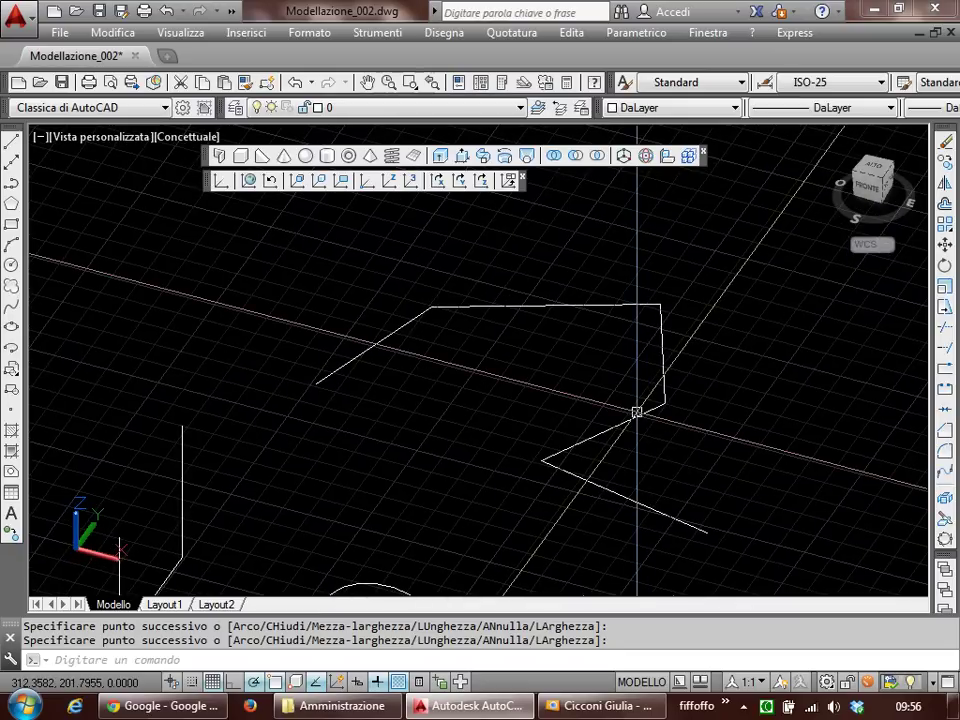
left_click(596, 437)
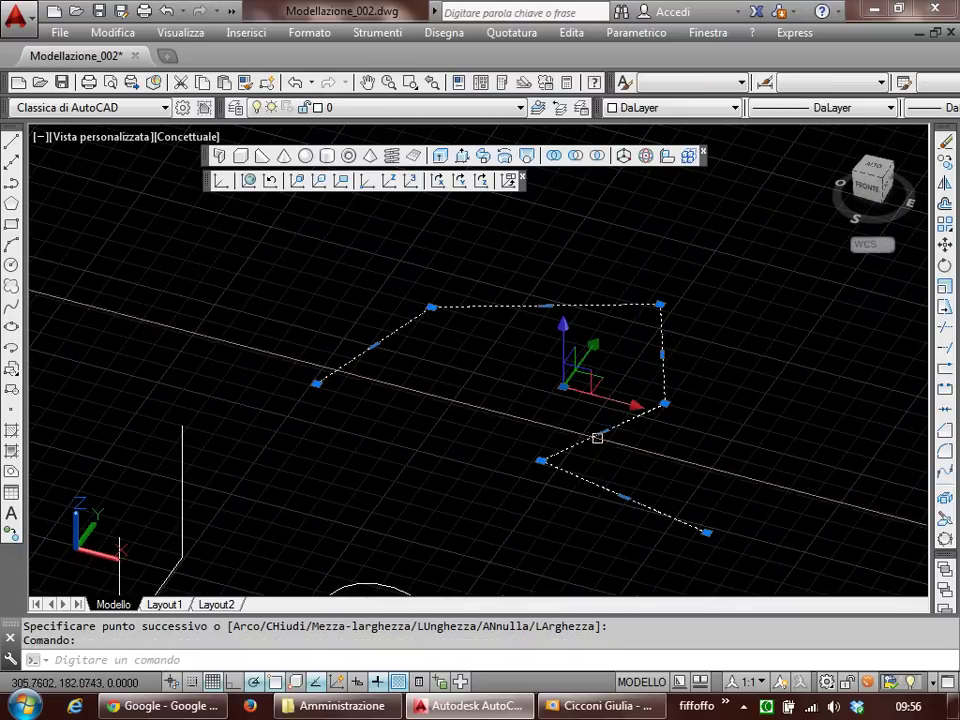
left_click(660, 303)
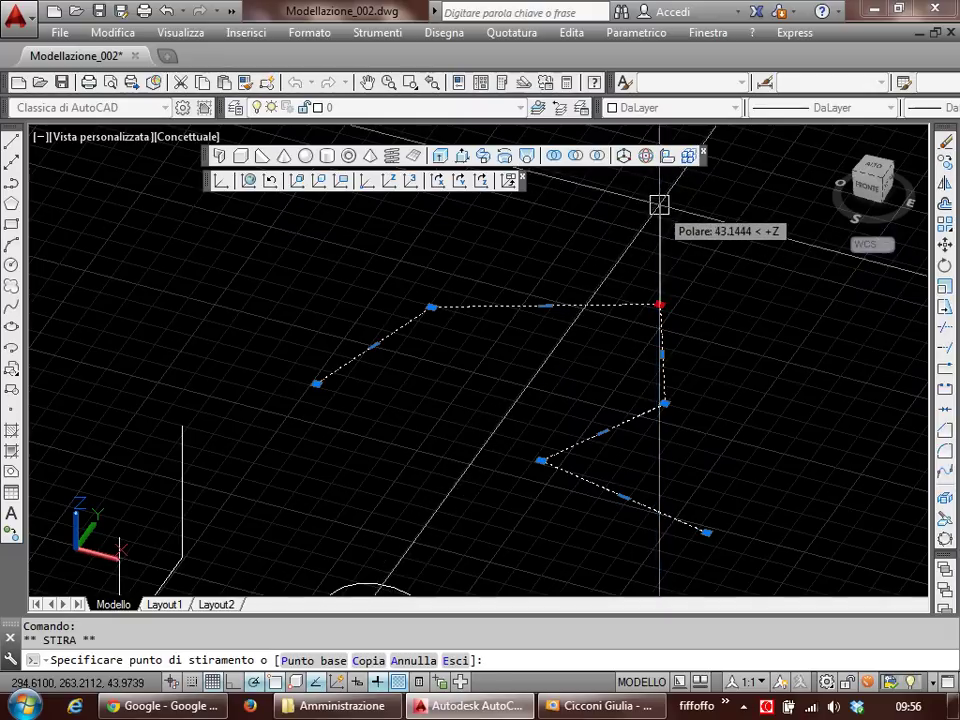
left_click(658, 301)
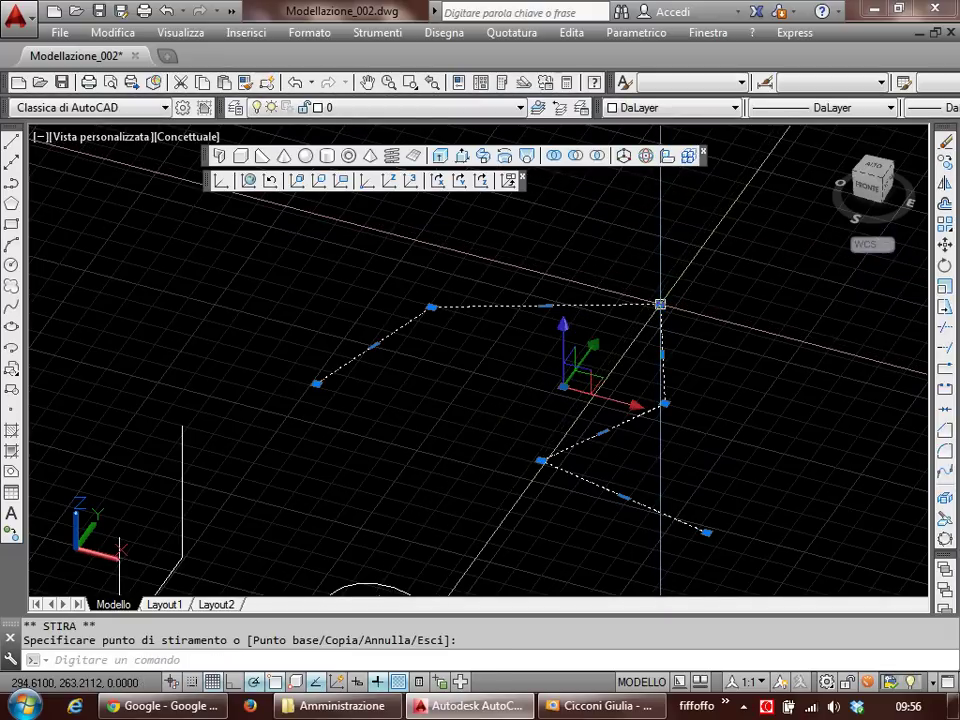
left_click(660, 302)
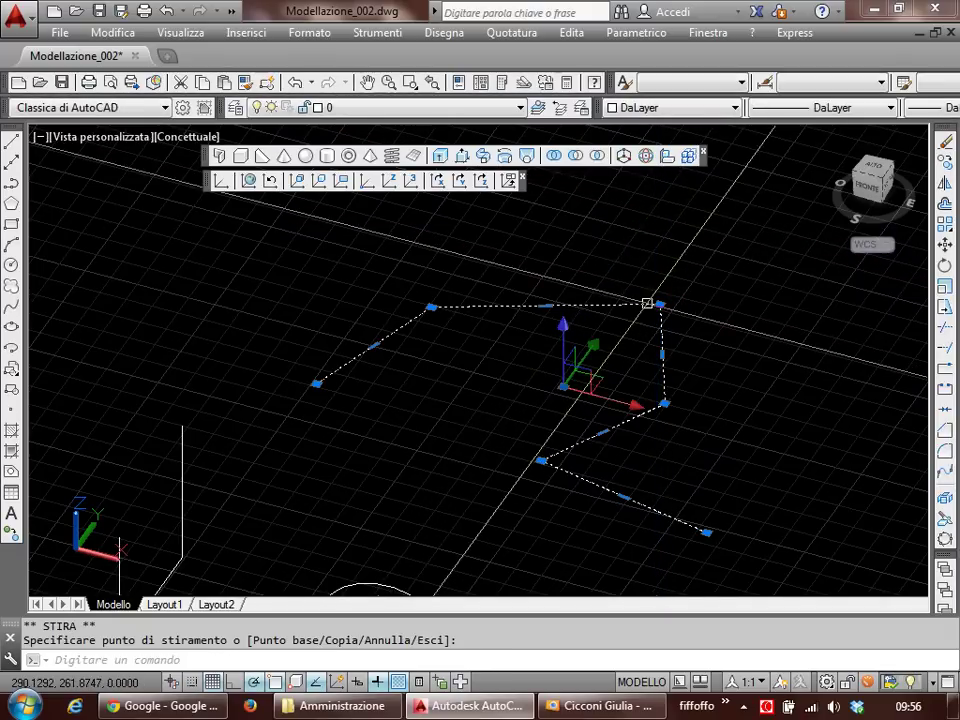
key("Escape")
key("Escape")
mouse_move(630, 391)
middle_mouse_down("shift")
mouse_move(538, 316)
mouse_move(596, 384)
middle_mouse_up("shift")
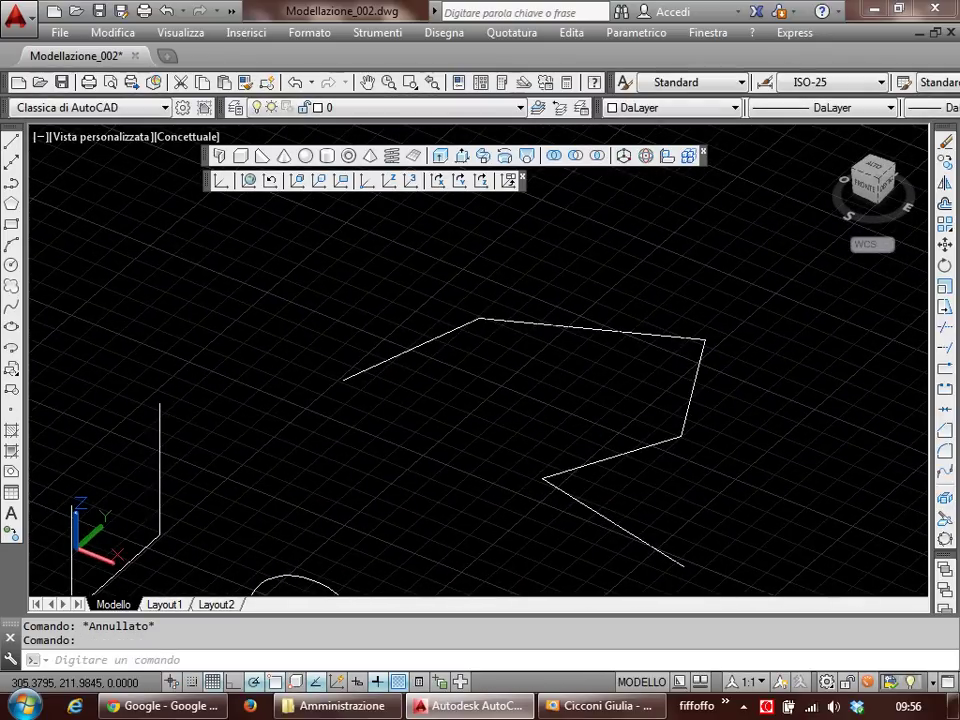
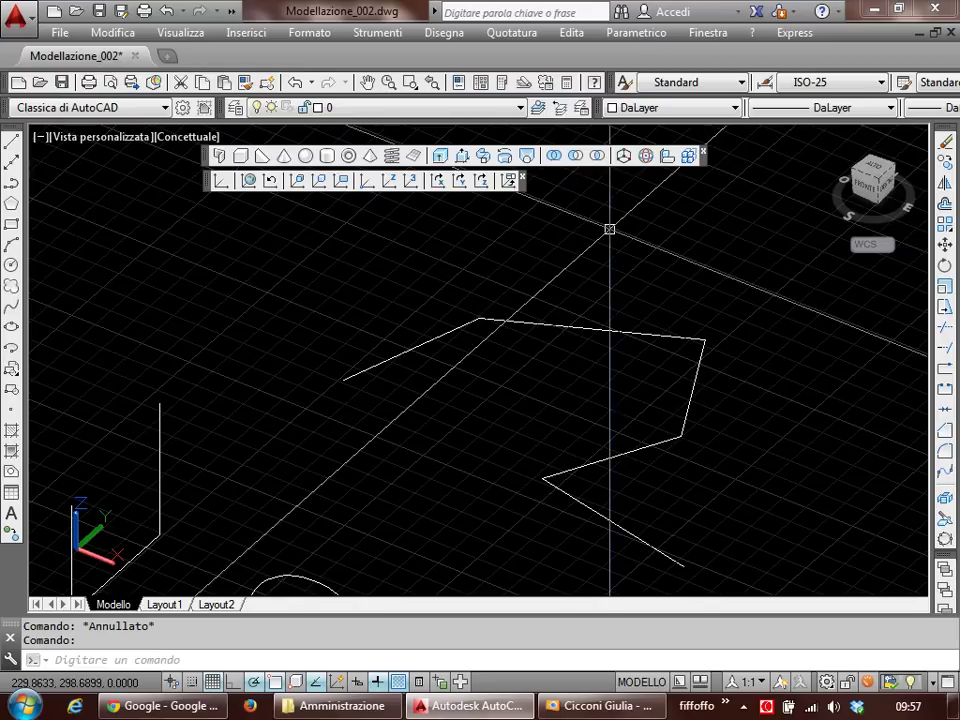
Step: Draw a new zigzag 3D polyline with seven vertices beside the existing one
left_click(444, 32)
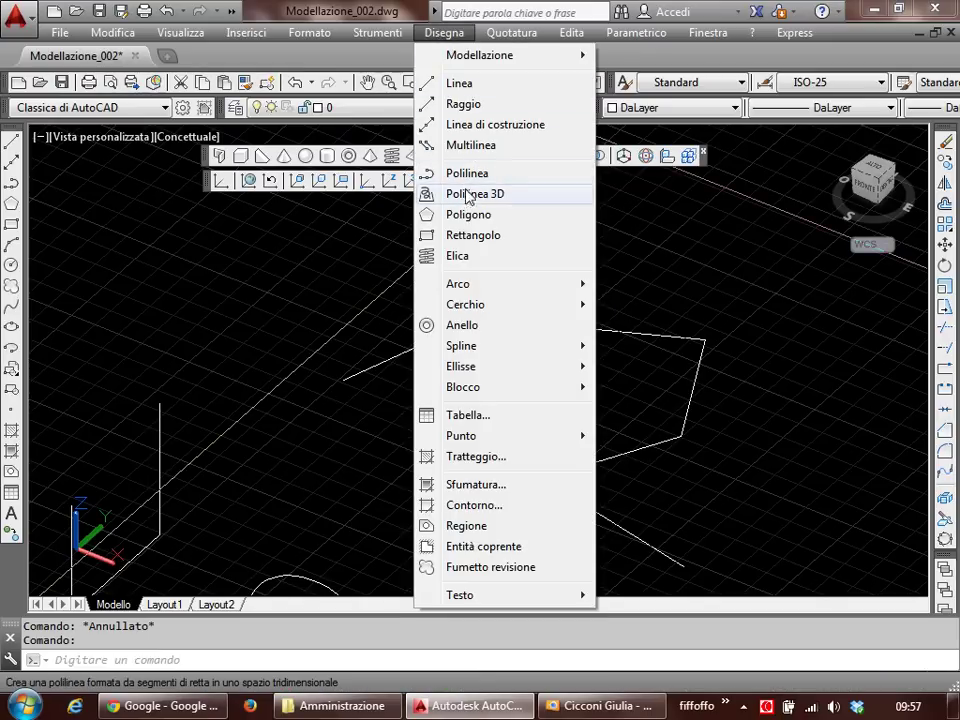
left_click(465, 194)
middle_click_drag(527, 248, 320, 360)
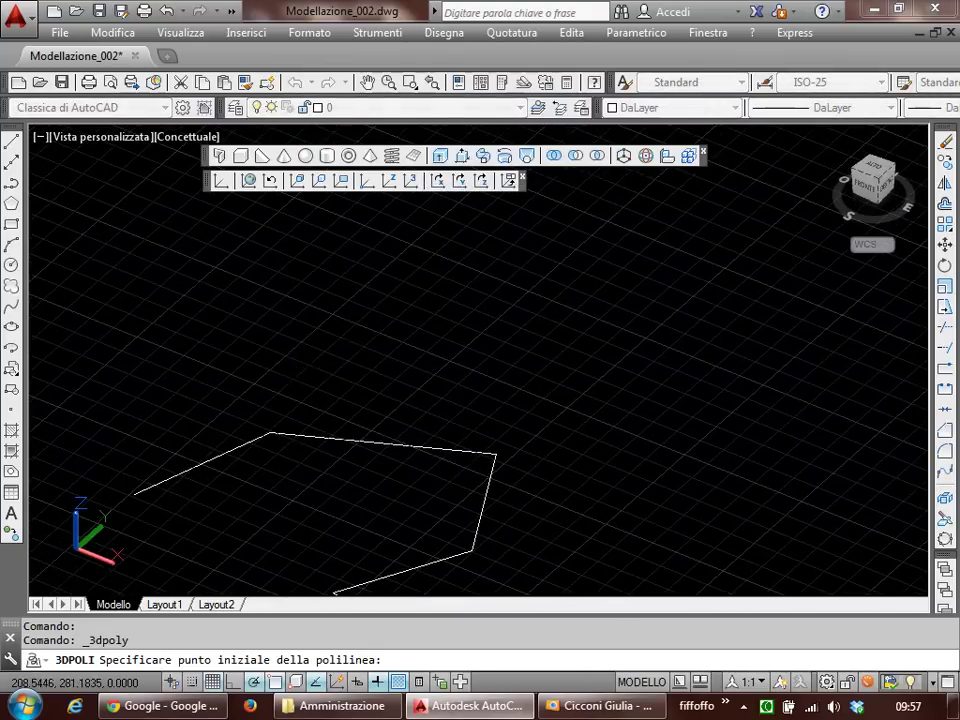
left_click(326, 335)
left_click(477, 280)
left_click(651, 268)
left_click(685, 345)
left_click(636, 412)
left_click(614, 478)
left_click(718, 499)
key("Return")
Step: Lift the new polyline's top vertex straight up off the ground plane, then orbit and zoom out
left_click(660, 488)
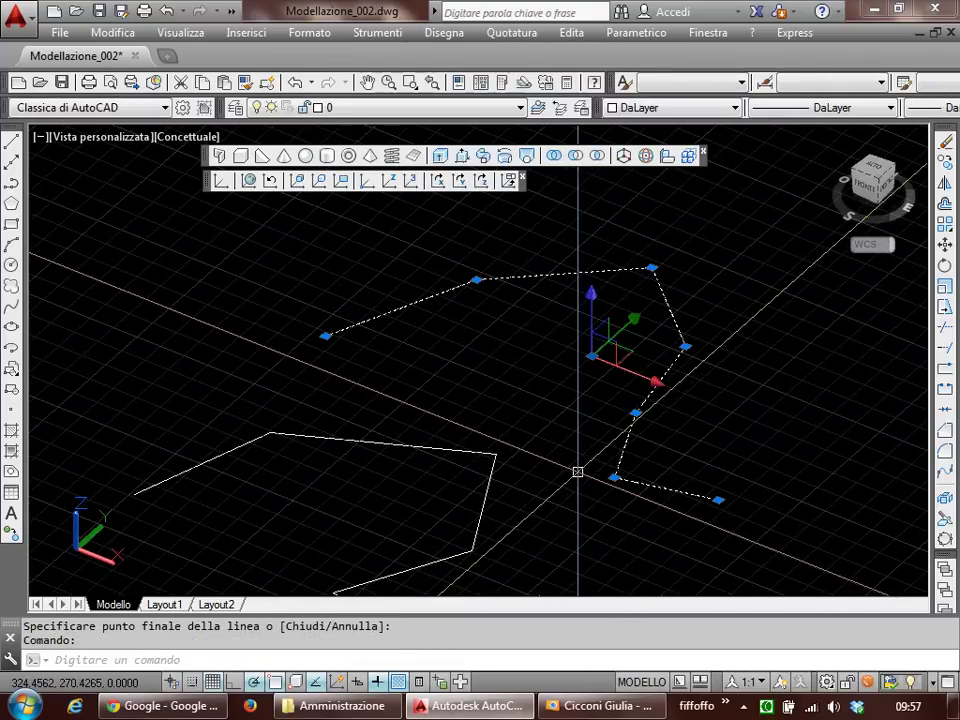
middle_click_drag(677, 282, 671, 369)
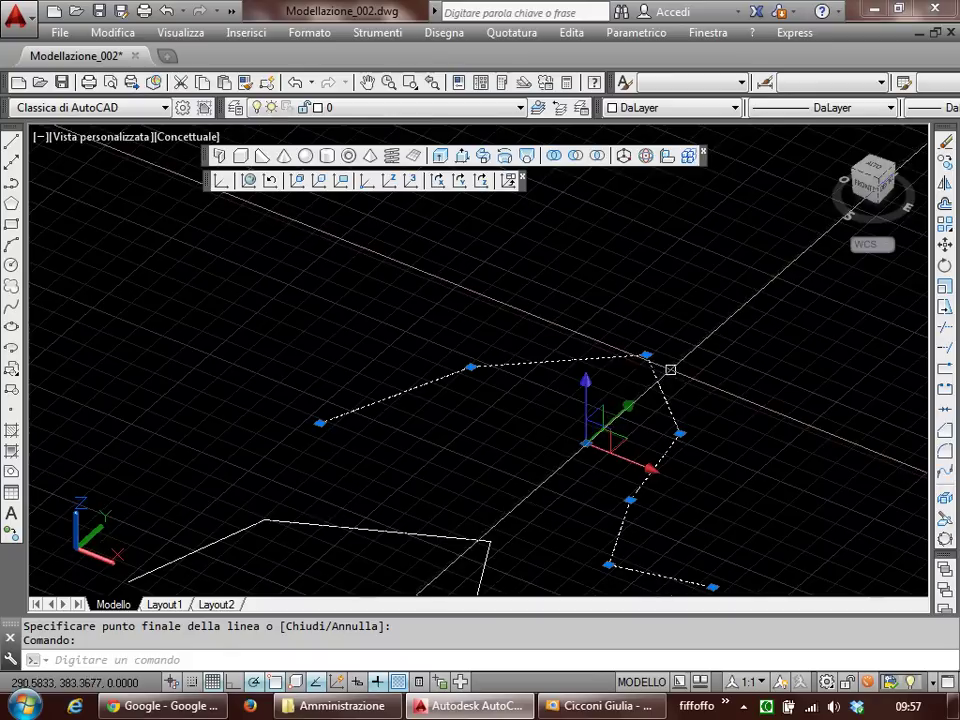
left_click(645, 355)
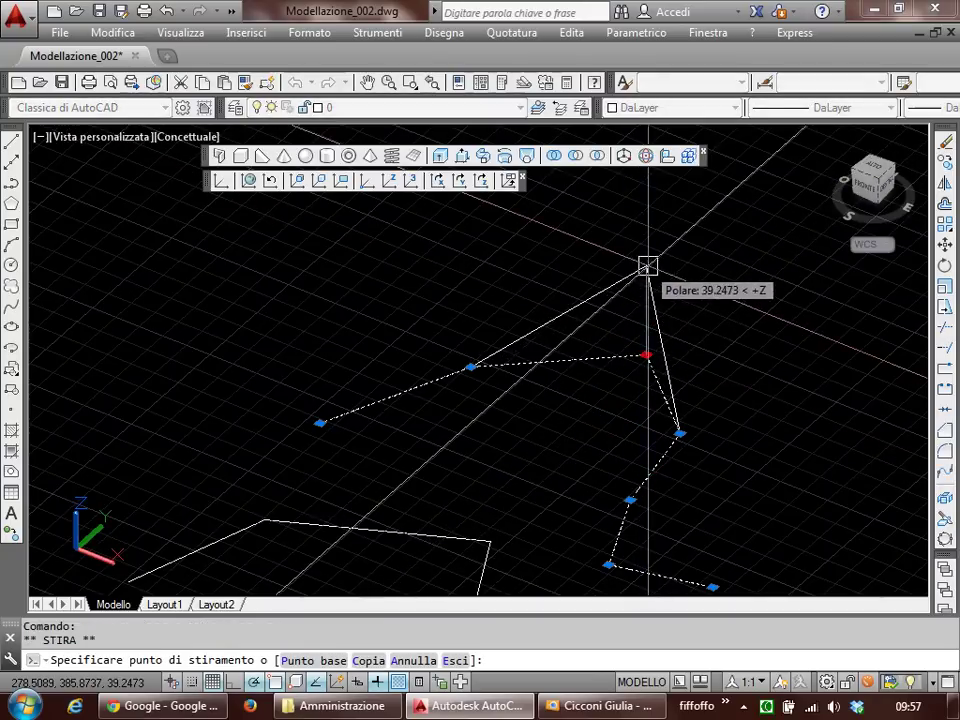
left_click(645, 266)
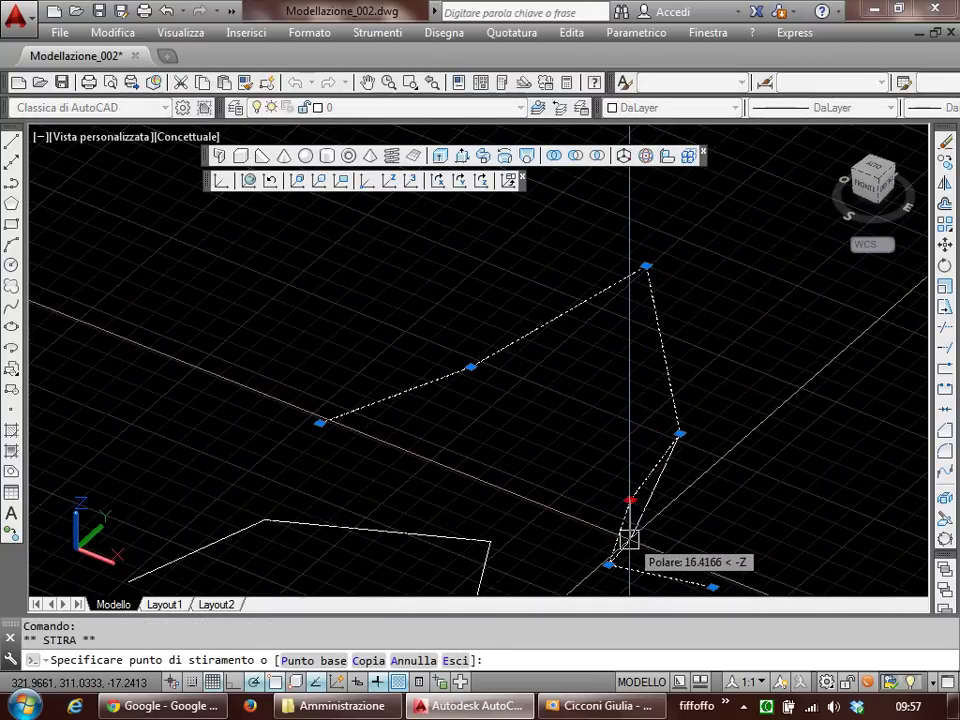
key("Escape")
key("Escape")
mouse_move(638, 531)
middle_mouse_down("shift")
mouse_move(653, 476)
mouse_move(638, 482)
mouse_move(521, 430)
mouse_move(572, 424)
mouse_move(596, 437)
mouse_move(615, 468)
middle_mouse_up("shift")
mouse_move(623, 480)
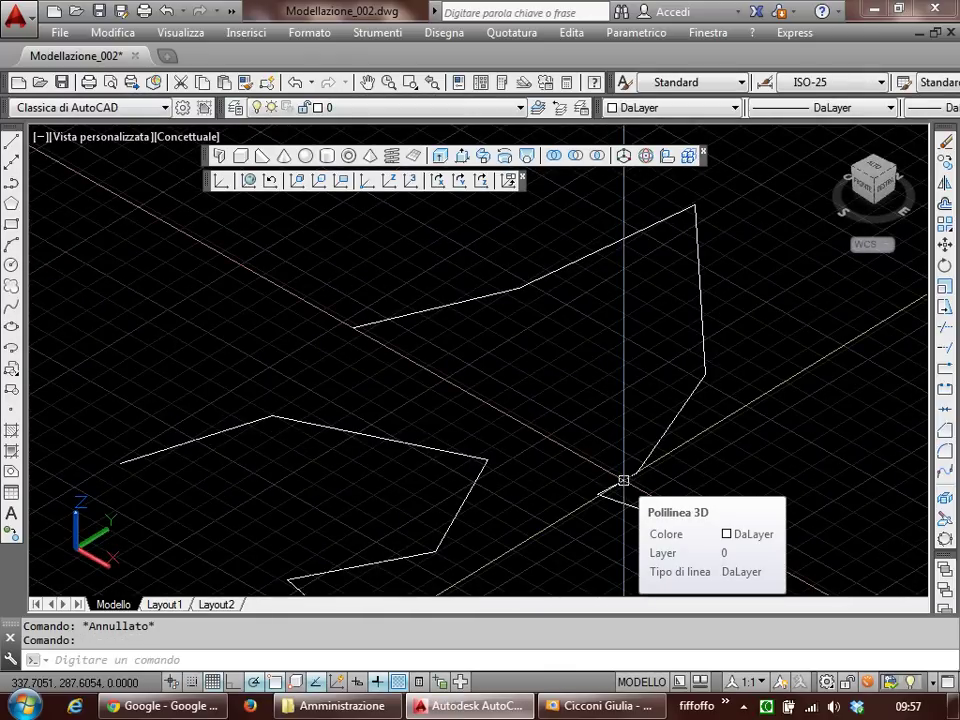
mouse_move(553, 454)
middle_mouse_down("shift")
mouse_move(542, 422)
mouse_move(444, 400)
mouse_move(583, 441)
middle_mouse_up("shift")
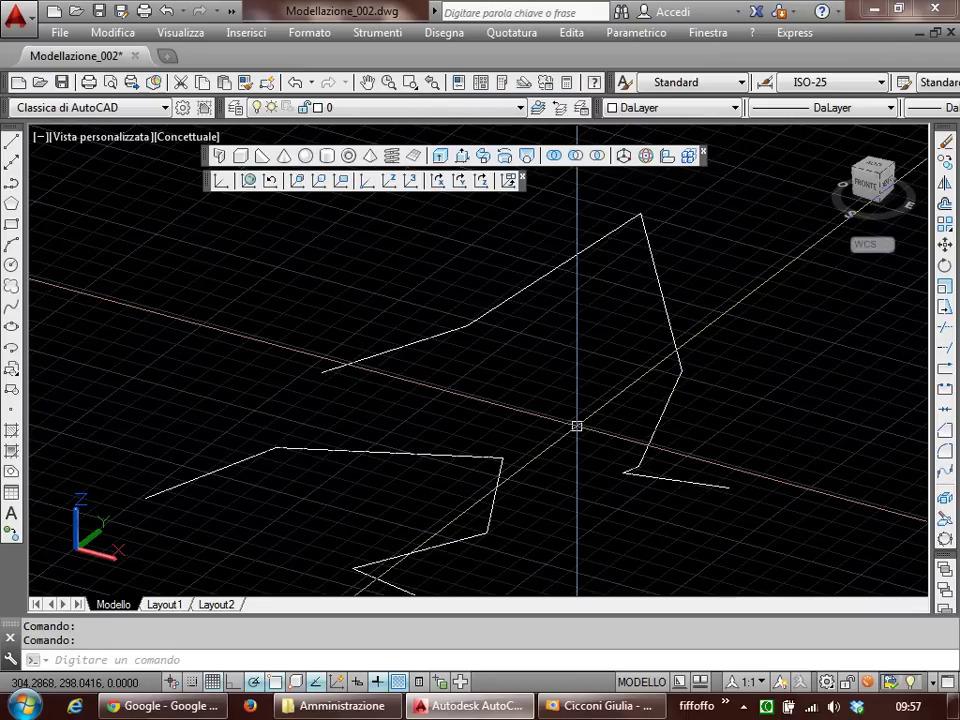
scroll(577, 426, "down", 2)
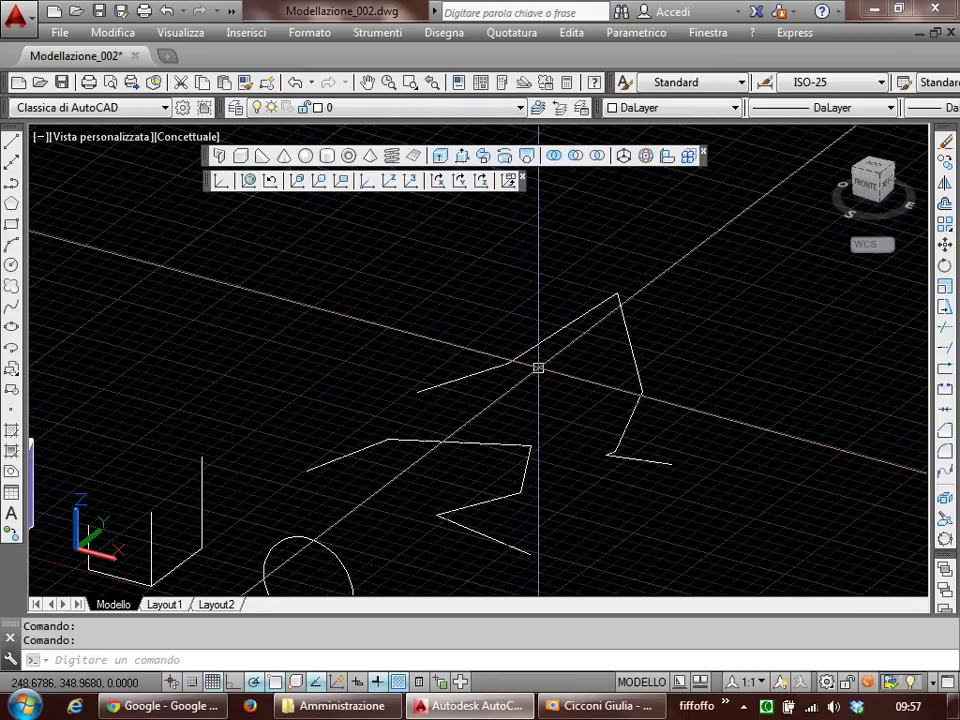
scroll(650, 315, "down", 2)
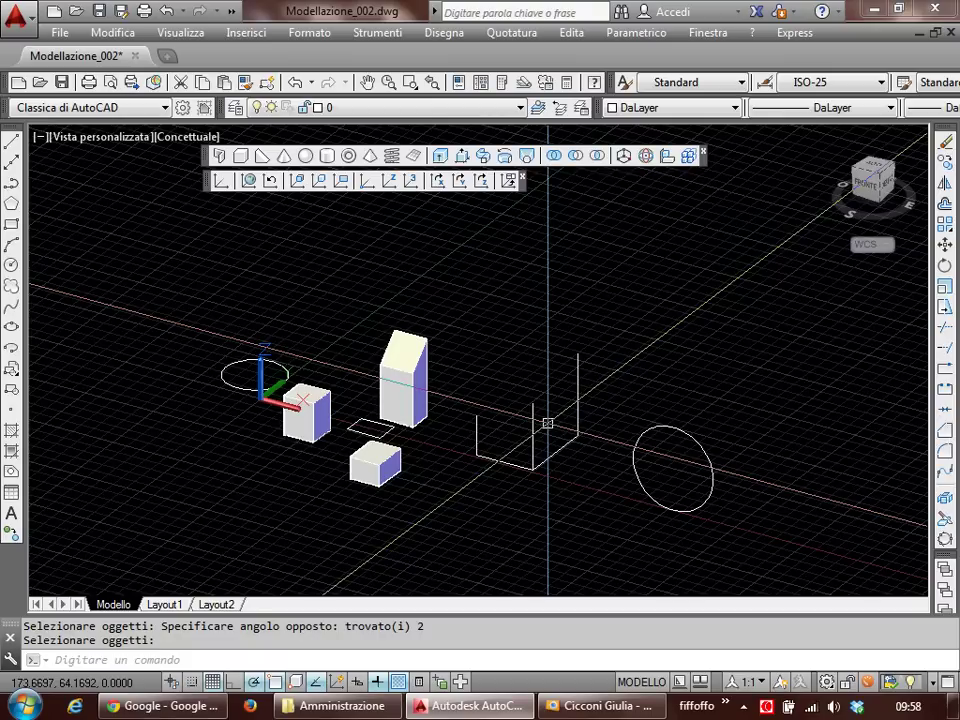
Step: Erase the small circle next to the origin box with CA, then start a polyline with PL
scroll(525, 417, "up", 2)
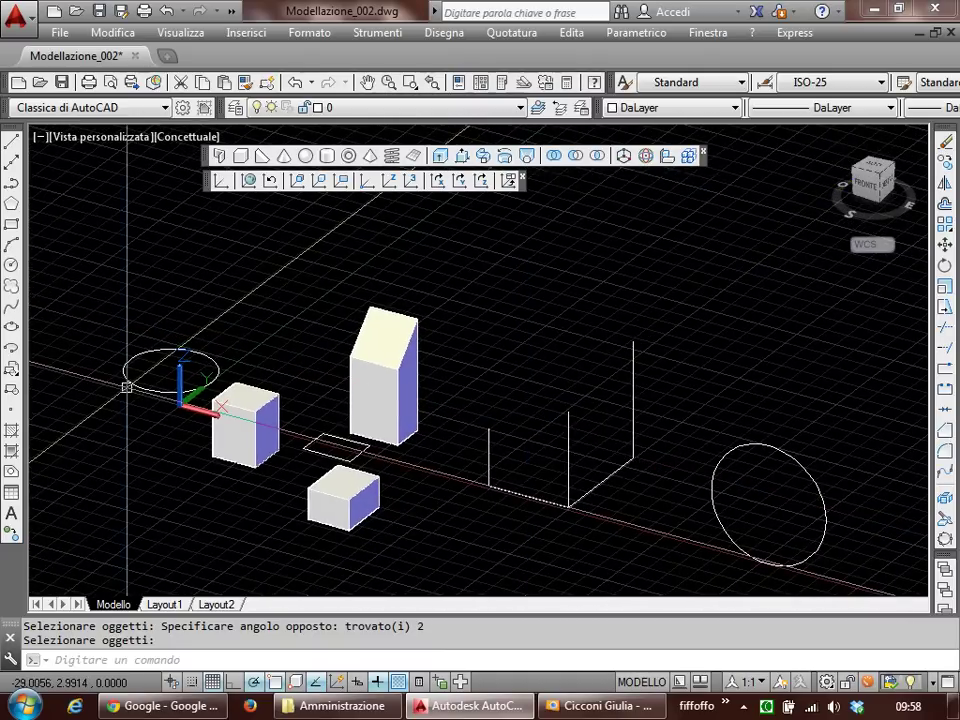
type("ca")
key("Return")
middle_click_drag(168, 407, 226, 407)
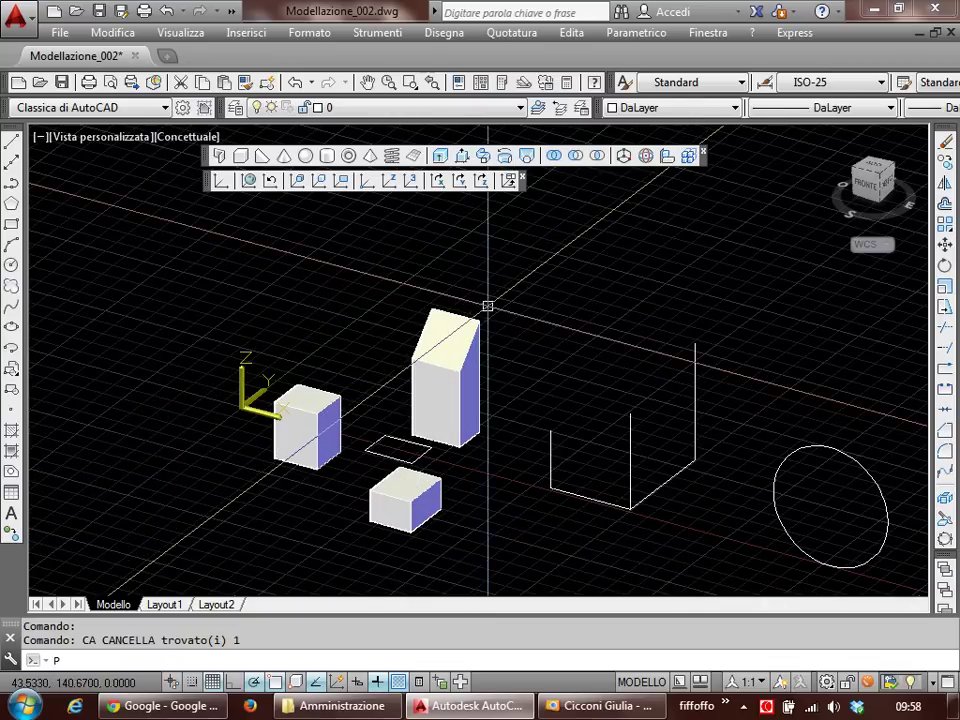
type("pl")
key("Return")
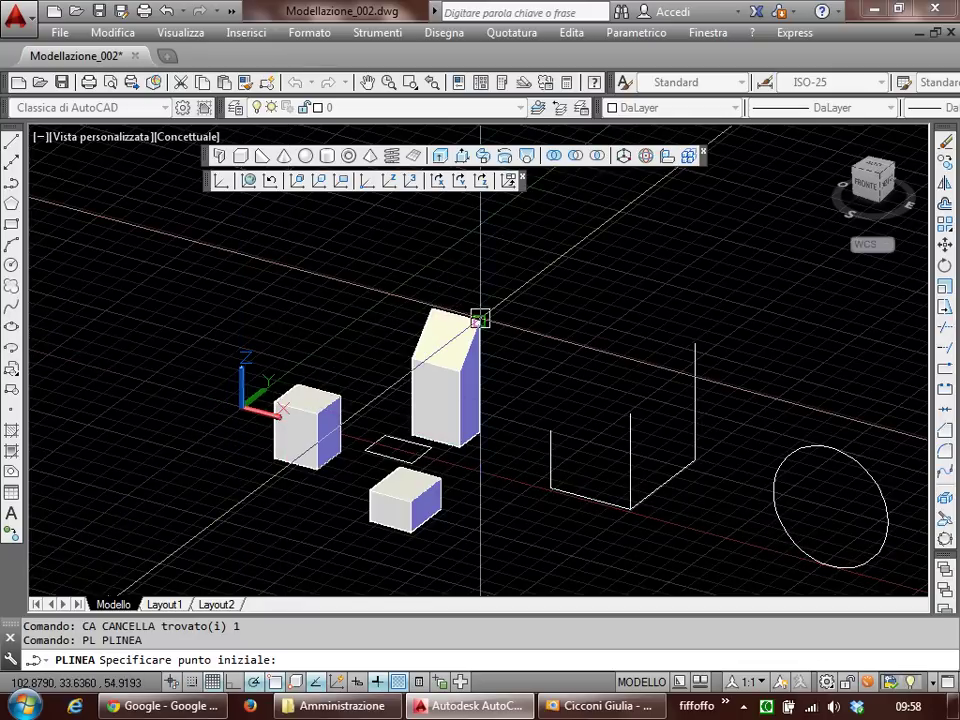
Step: Draw a closed outline from the tall block's top corner across the wall frame corners and back
left_click(481, 318)
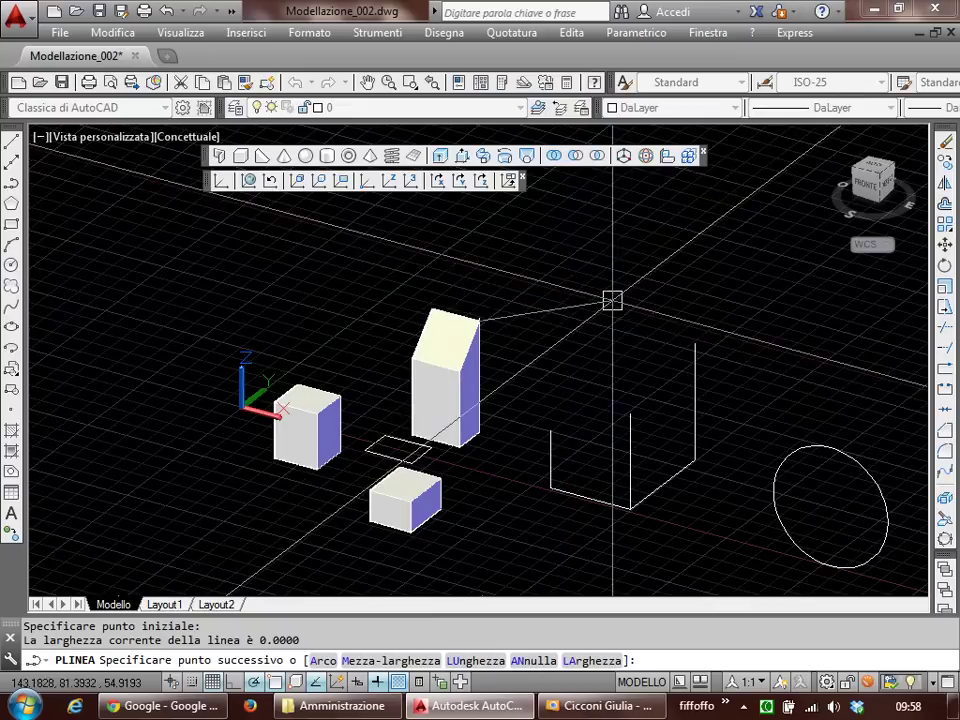
left_click(693, 343)
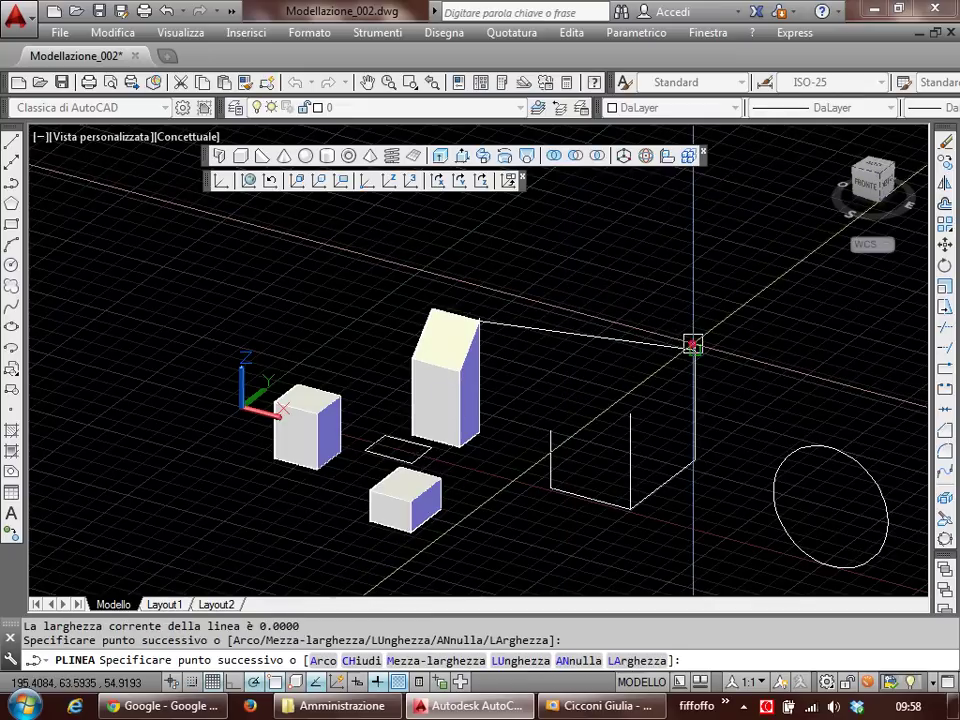
left_click(631, 411)
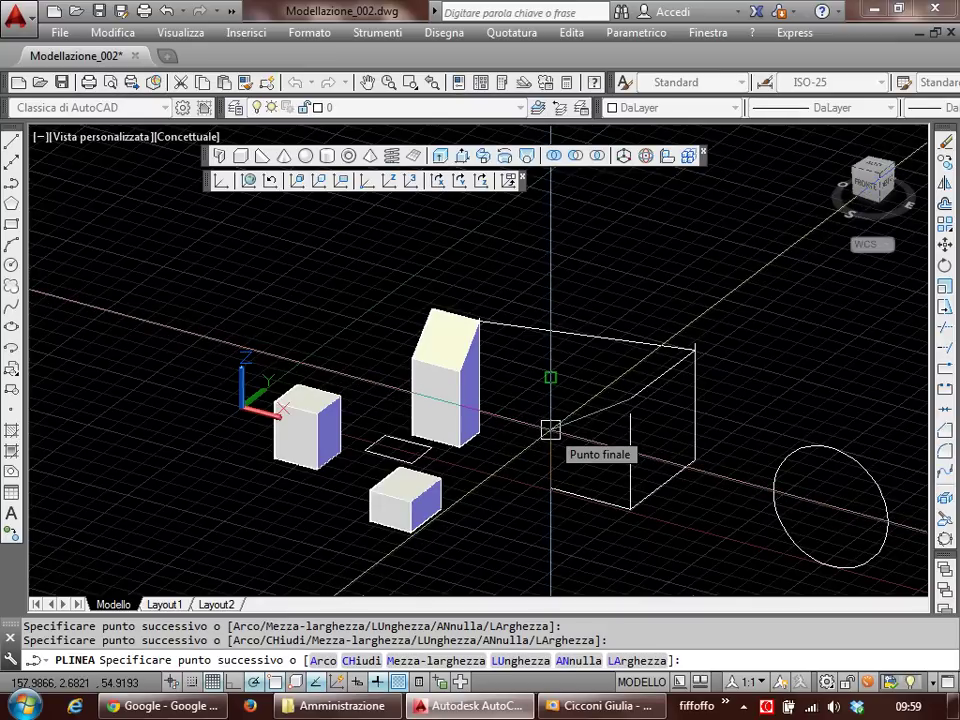
left_click(550, 429)
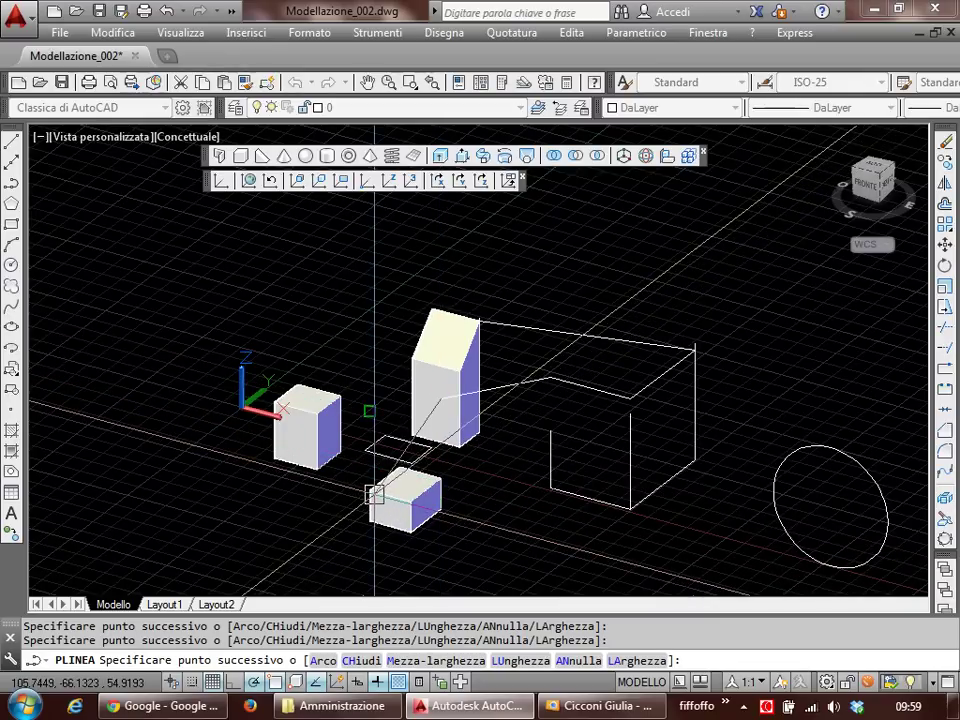
left_click(342, 341)
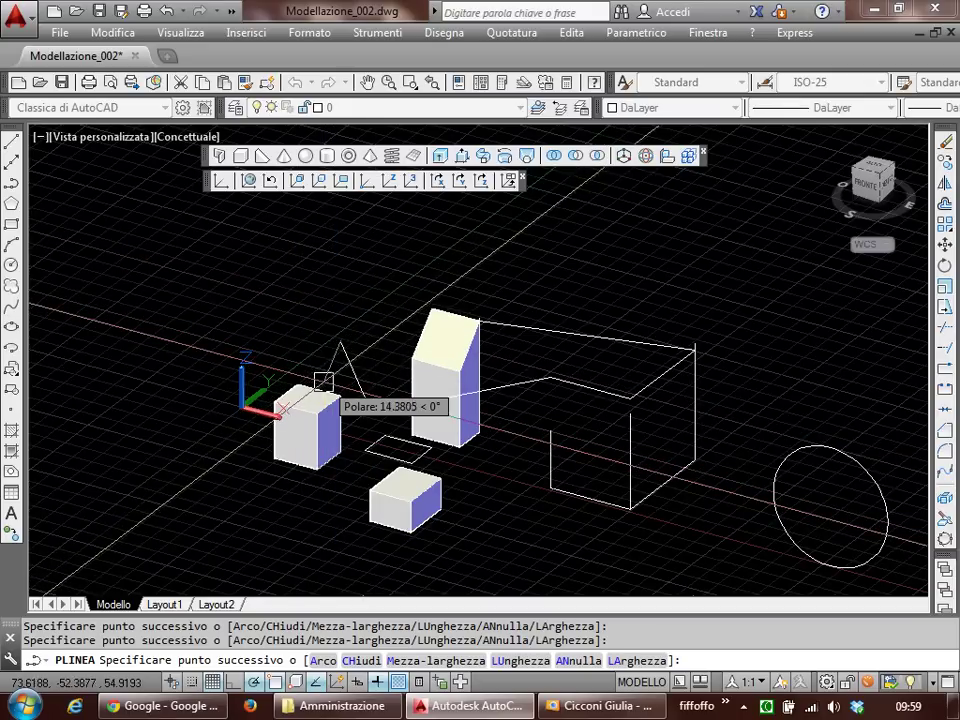
key("ctrl+z")
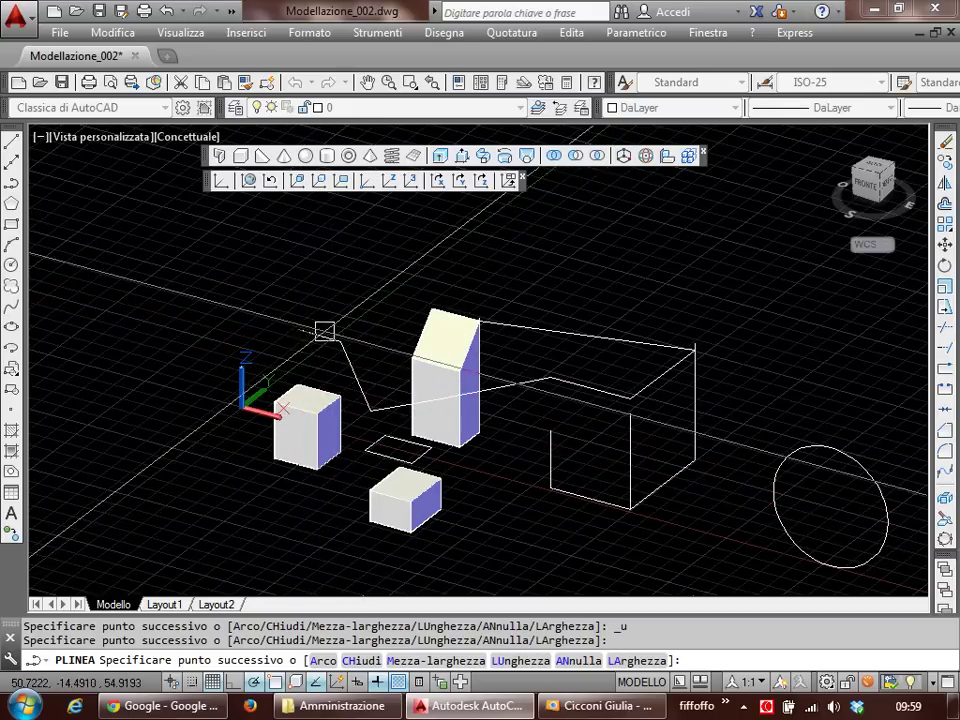
left_click(431, 309)
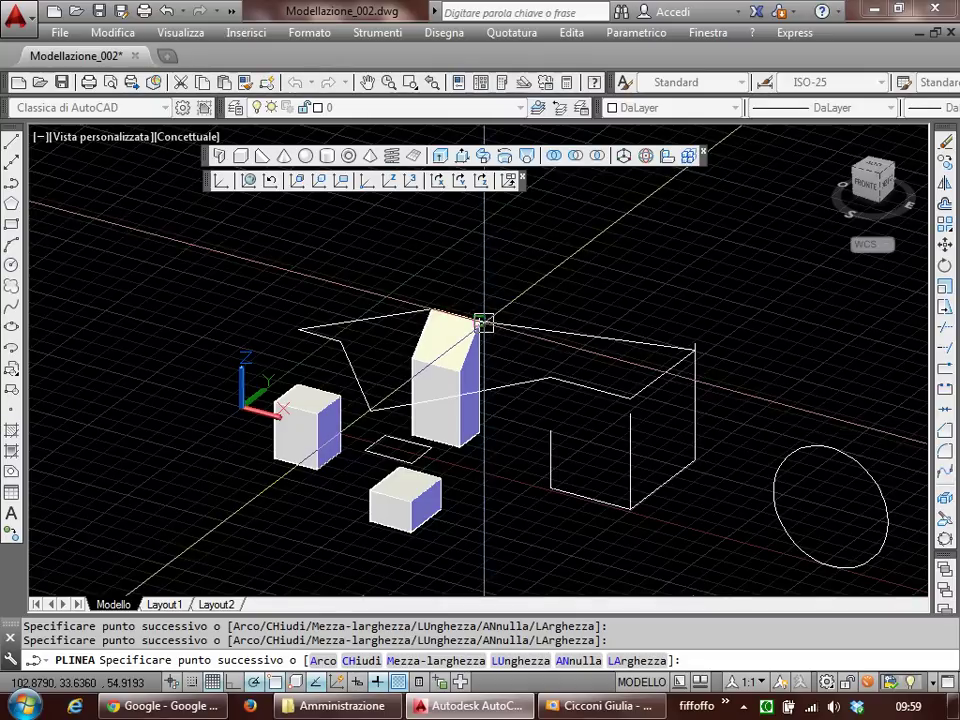
key("Return")
Step: Orbit around the new outline to an angled overview and start another polyline
middle_click_drag(510, 357, 471, 335, "shift")
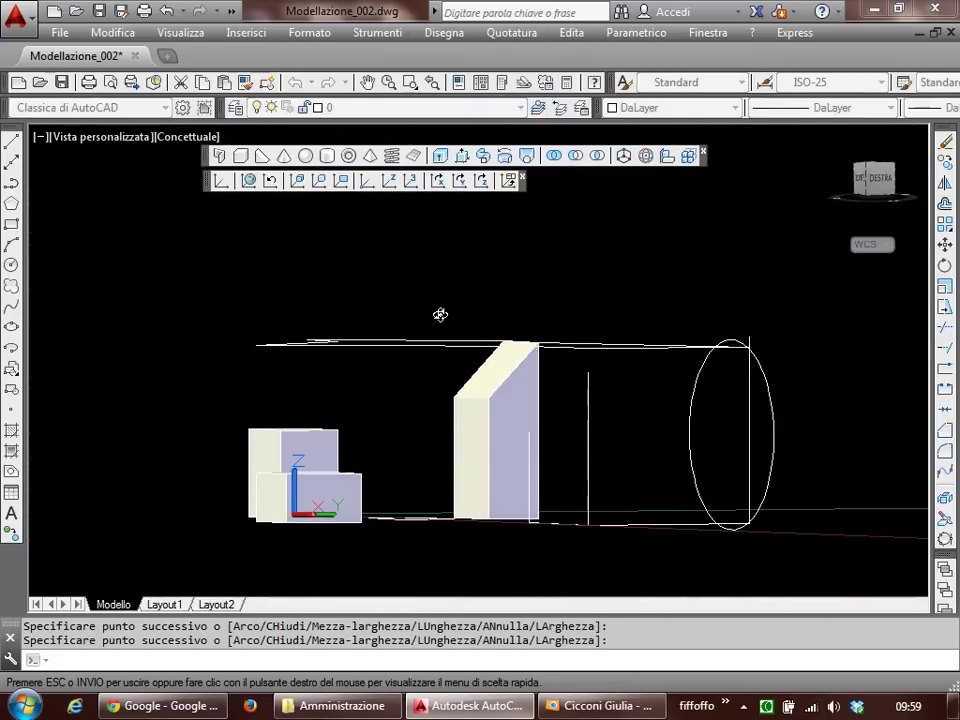
mouse_move(471, 335)
middle_mouse_down("shift")
mouse_move(485, 361)
mouse_move(546, 359)
middle_mouse_up("shift")
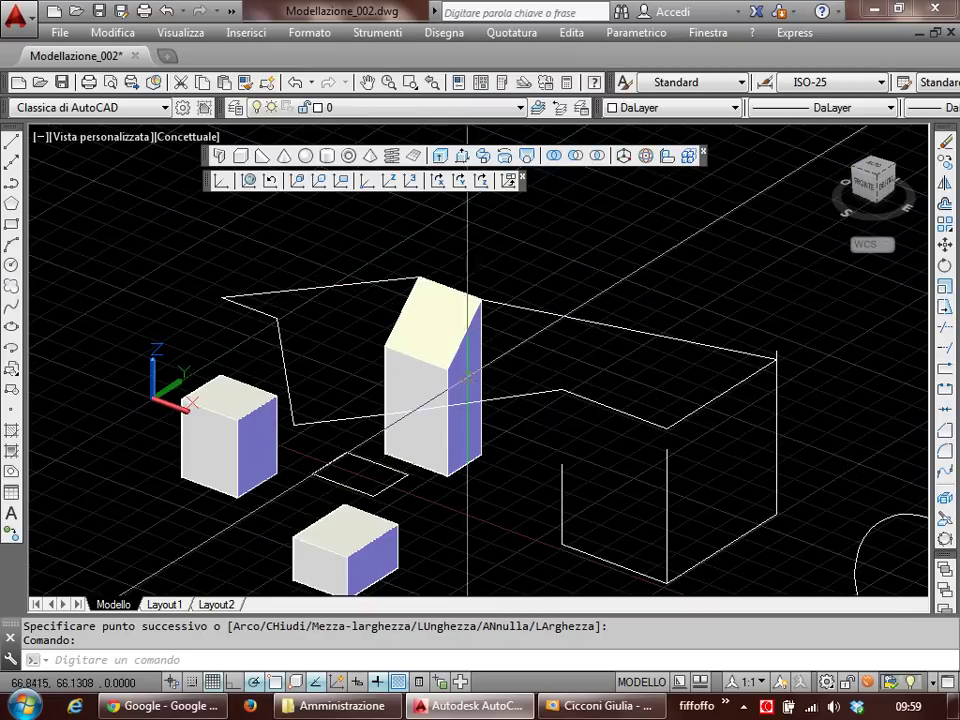
middle_click_drag(545, 358, 476, 413, "shift")
scroll(476, 413, "down", 3)
type("pl")
key("Return")
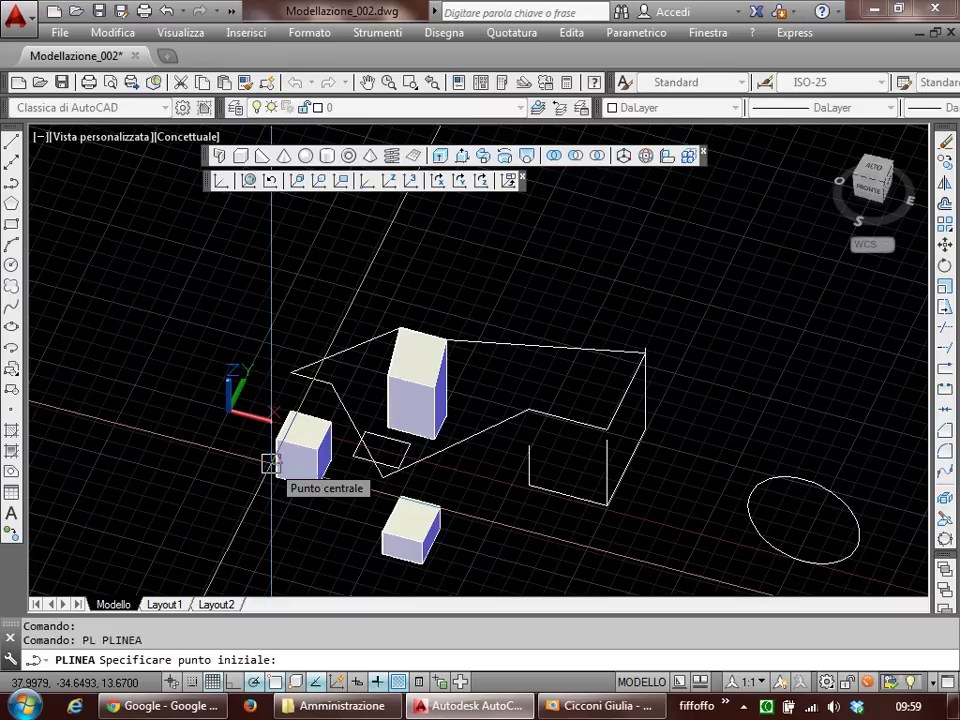
Step: Cancel the new polyline and erase the polyline outline with CA
key("Escape")
mouse_move(566, 418)
middle_mouse_down("shift")
mouse_move(514, 386)
mouse_move(628, 394)
middle_mouse_up("shift")
scroll(514, 386, "up", 2)
left_click(536, 386)
type("ca")
key("Return")
Step: Move the tall slanted box higher with S, abandoning a move of the small front box
left_click(575, 360)
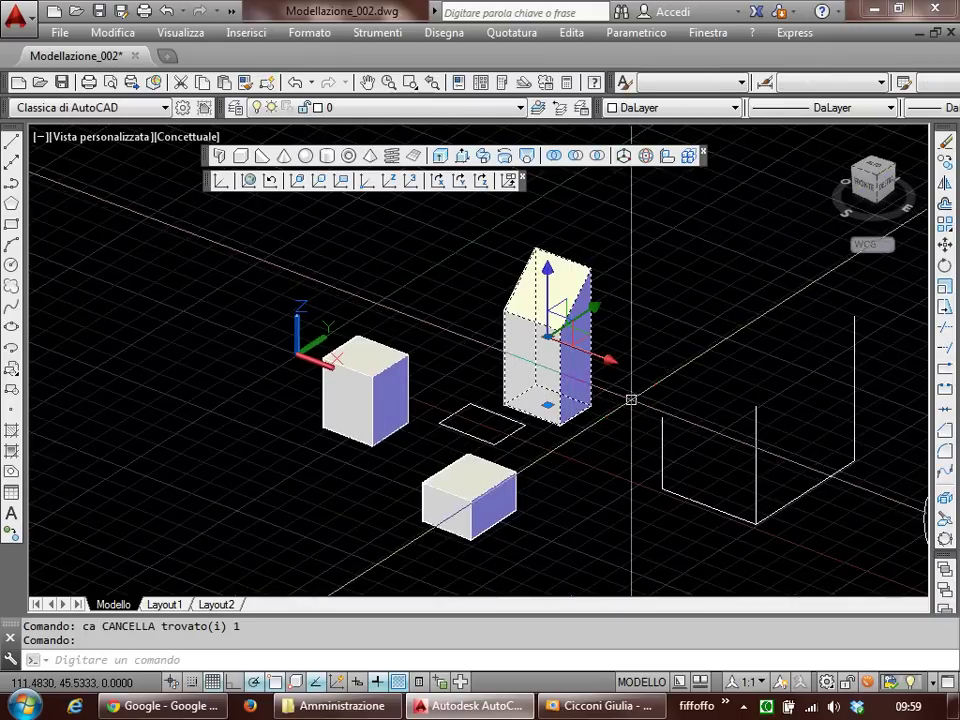
type("s")
key("Return")
left_click(635, 410)
left_click(632, 343)
left_click(452, 506)
type("s")
key("Return")
left_click(617, 444)
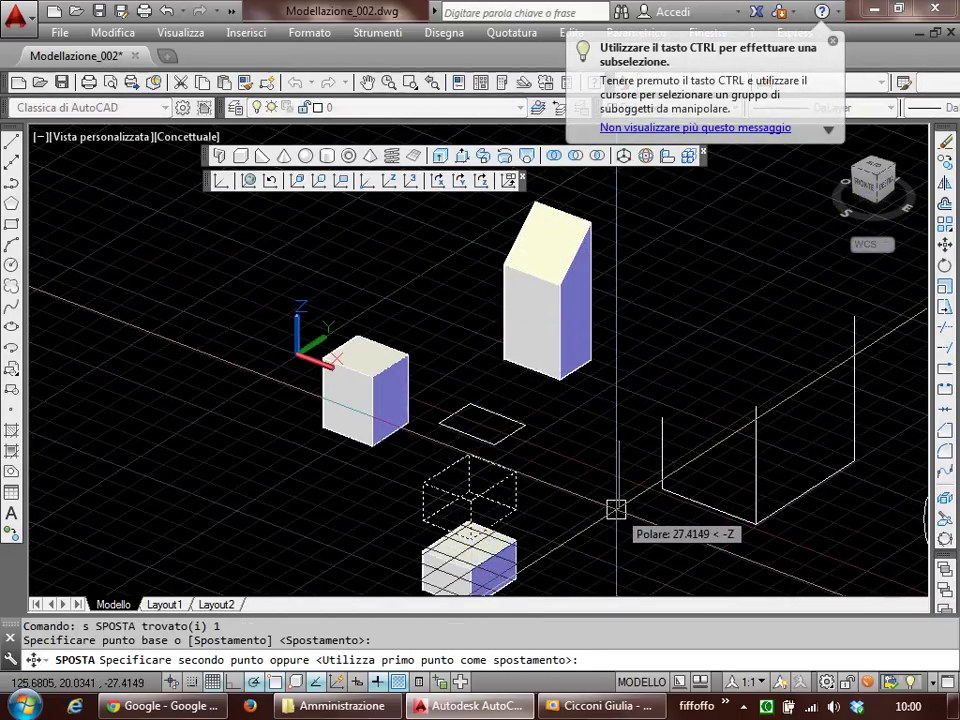
key("Escape")
key("Escape")
Step: Erase the small flat rectangle and orbit between a side view and an angled overview
mouse_move(605, 488)
middle_mouse_down("shift")
mouse_move(508, 444)
mouse_move(471, 413)
mouse_move(589, 465)
middle_mouse_up("shift")
scroll(690, 463, "down", 3)
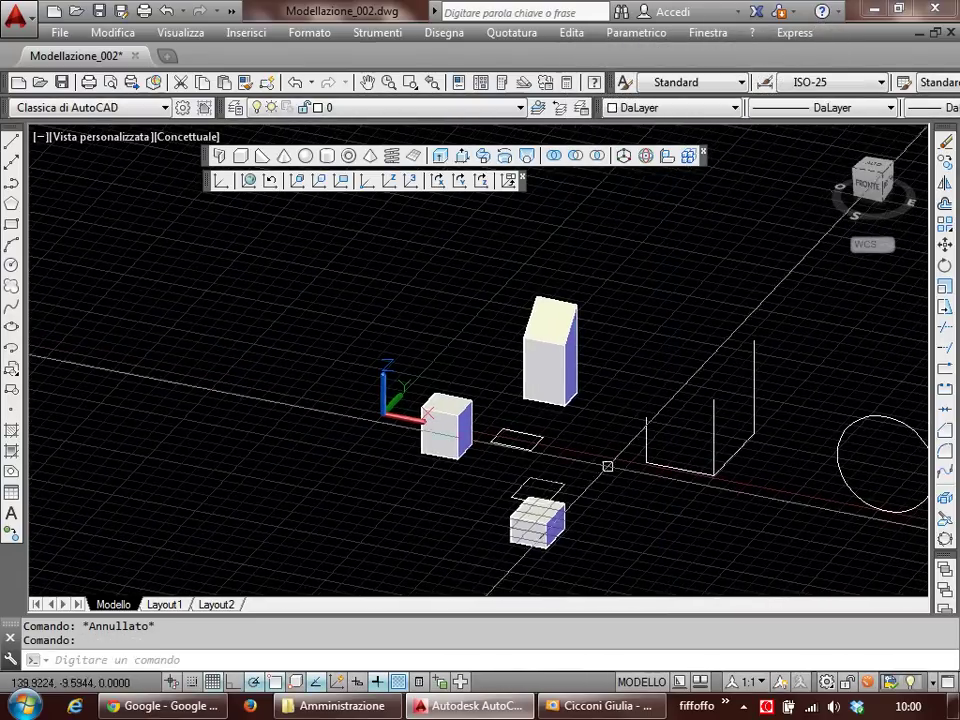
type("ca")
key("Return")
left_click(530, 478)
left_click(517, 438)
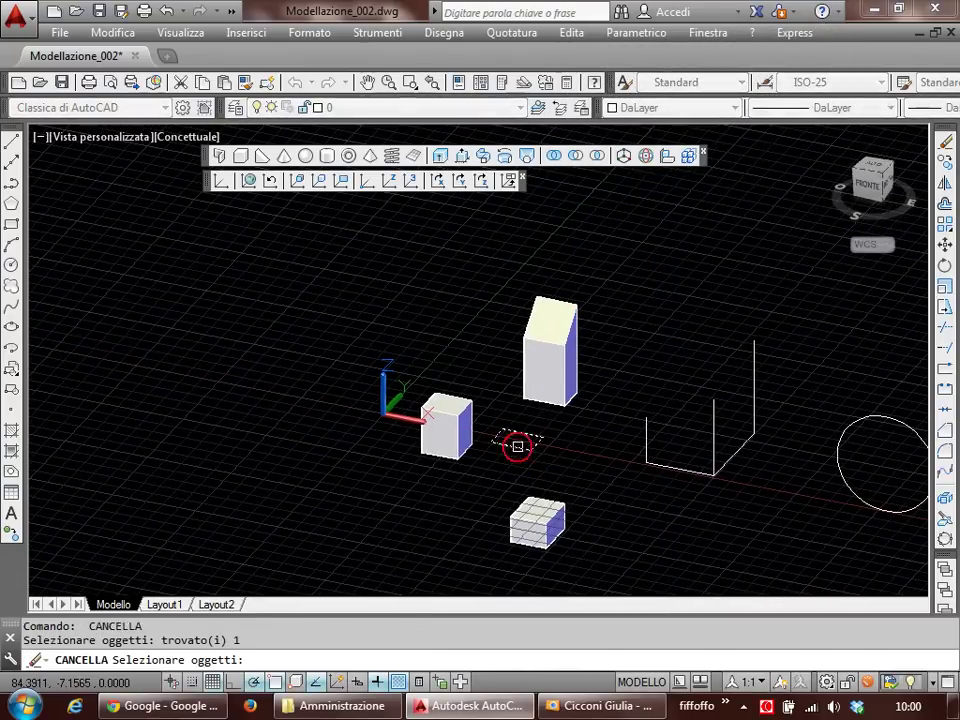
key("Return")
scroll(489, 443, "up", 2)
scroll(489, 423, "up", 2)
middle_click_drag(489, 423, 387, 368, "shift")
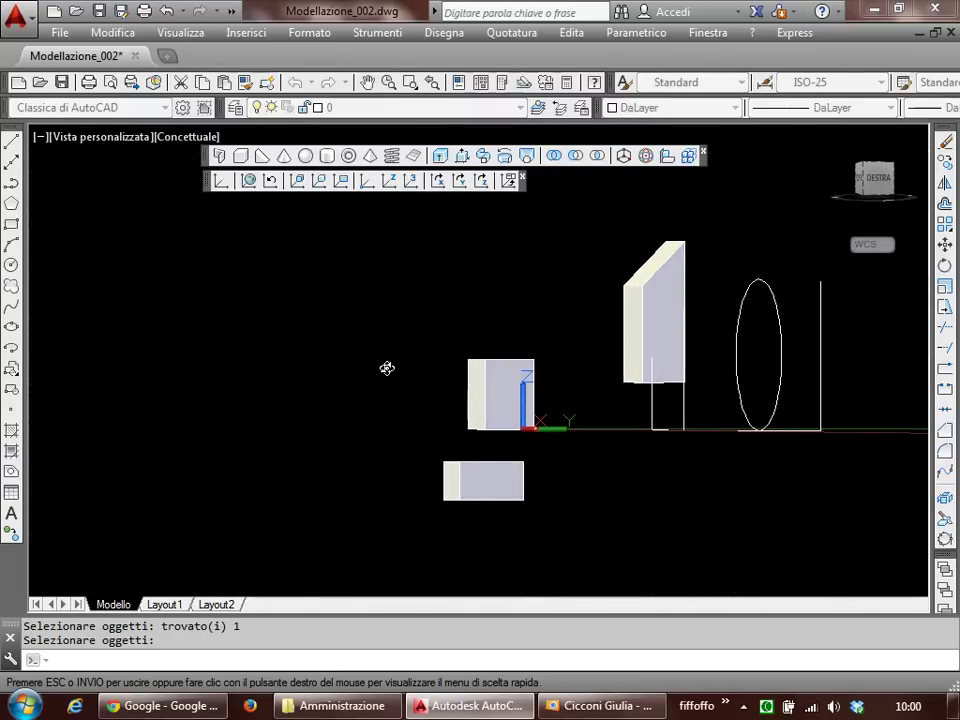
mouse_move(387, 368)
middle_mouse_down("shift")
mouse_move(519, 437)
mouse_move(467, 433)
mouse_move(491, 415)
mouse_move(440, 455)
mouse_move(457, 450)
middle_mouse_up("shift")
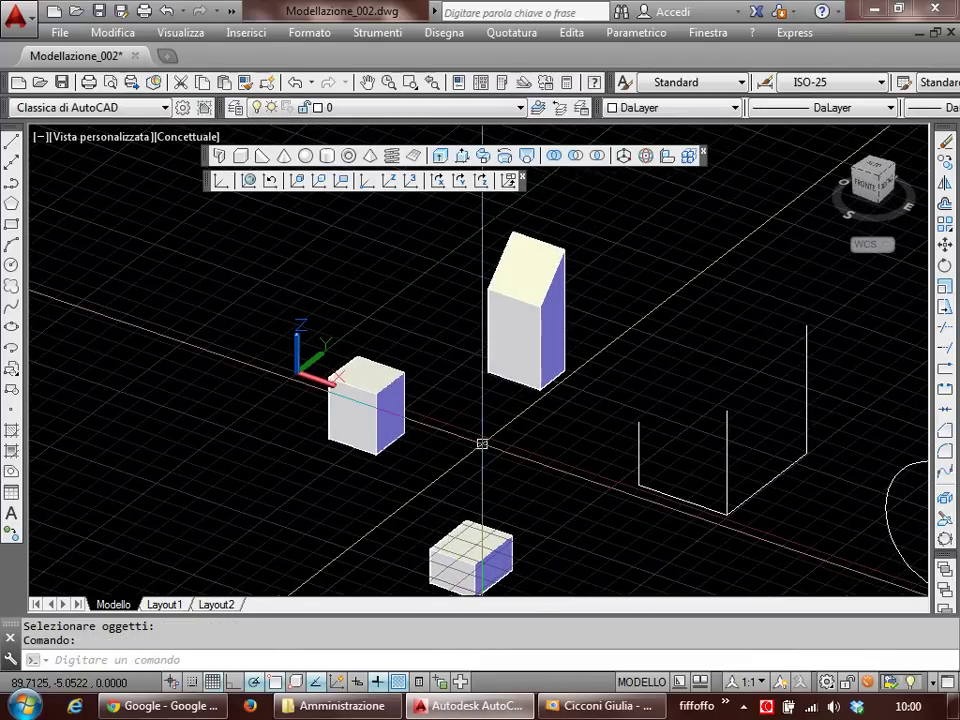
scroll(523, 386, "up", 2)
mouse_move(533, 353)
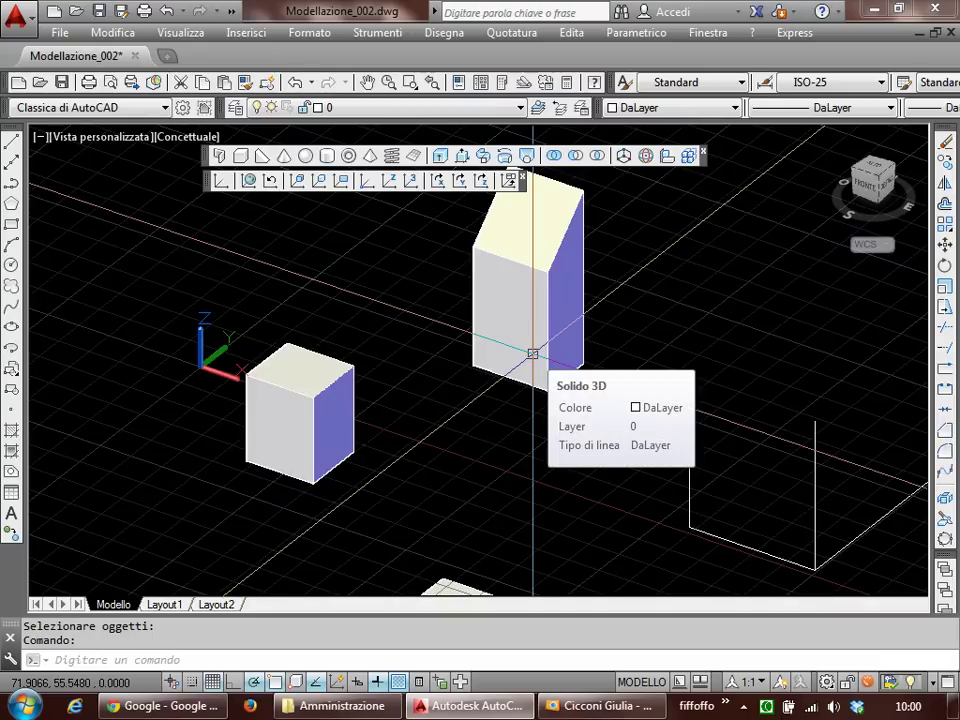
Step: Copy the small cube with CC and place the copy in front of the tall box
left_click(533, 354)
key("Escape")
left_click(340, 456)
type("cc")
key("Return")
left_click(367, 479)
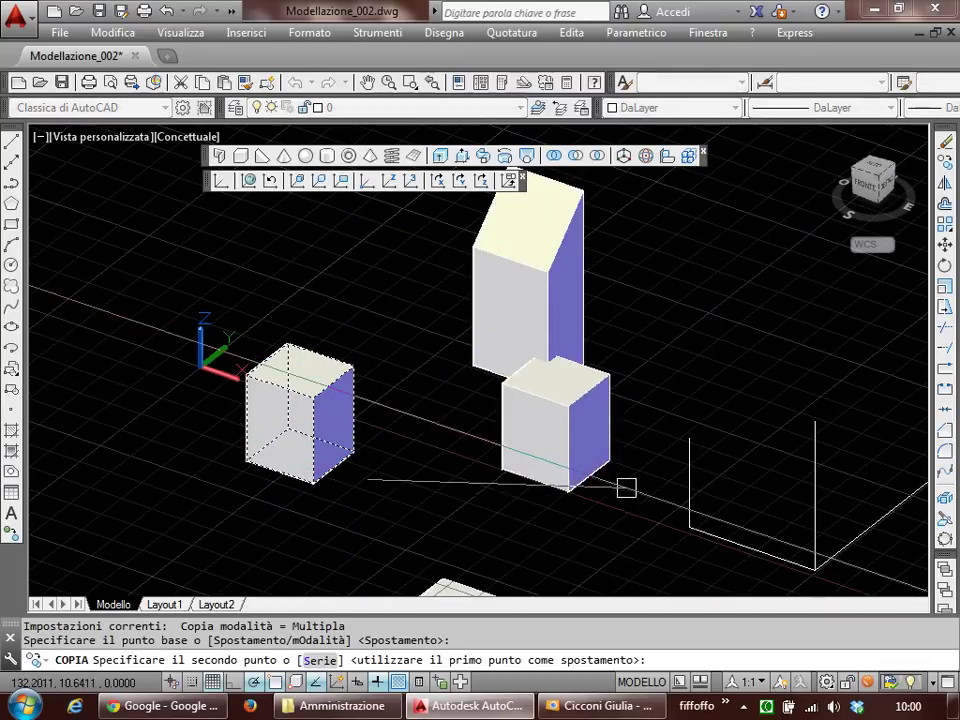
left_click(649, 525)
key("Escape")
Step: Nudge the copied cube to a slightly adjusted position with S
left_click(625, 518)
scroll(625, 518, "up", 2)
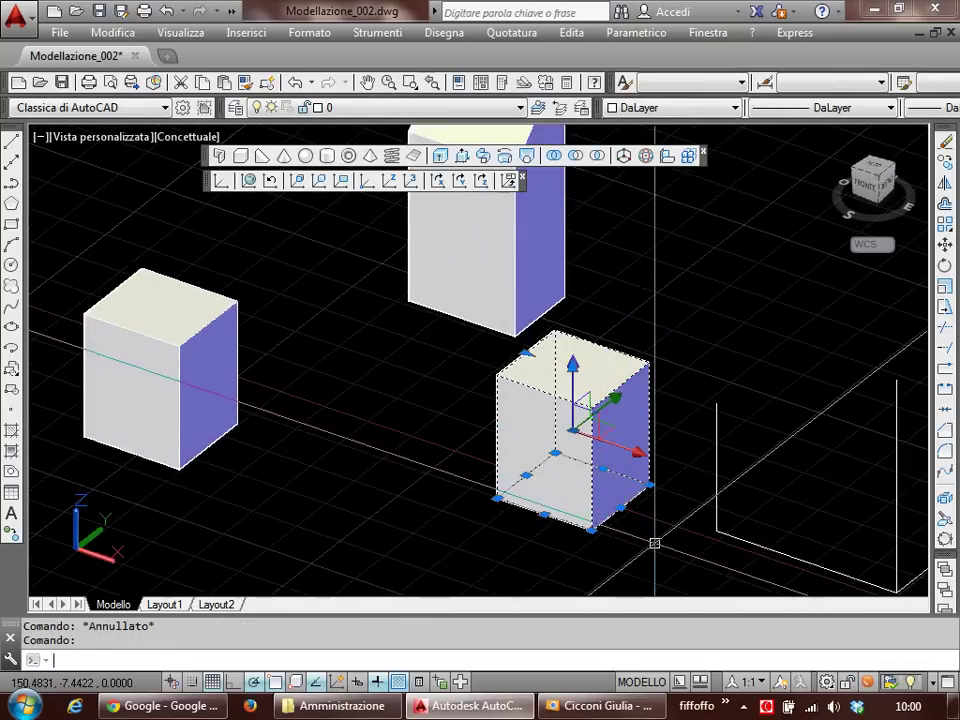
type("s")
key("Return")
left_click(669, 526)
left_click(666, 518)
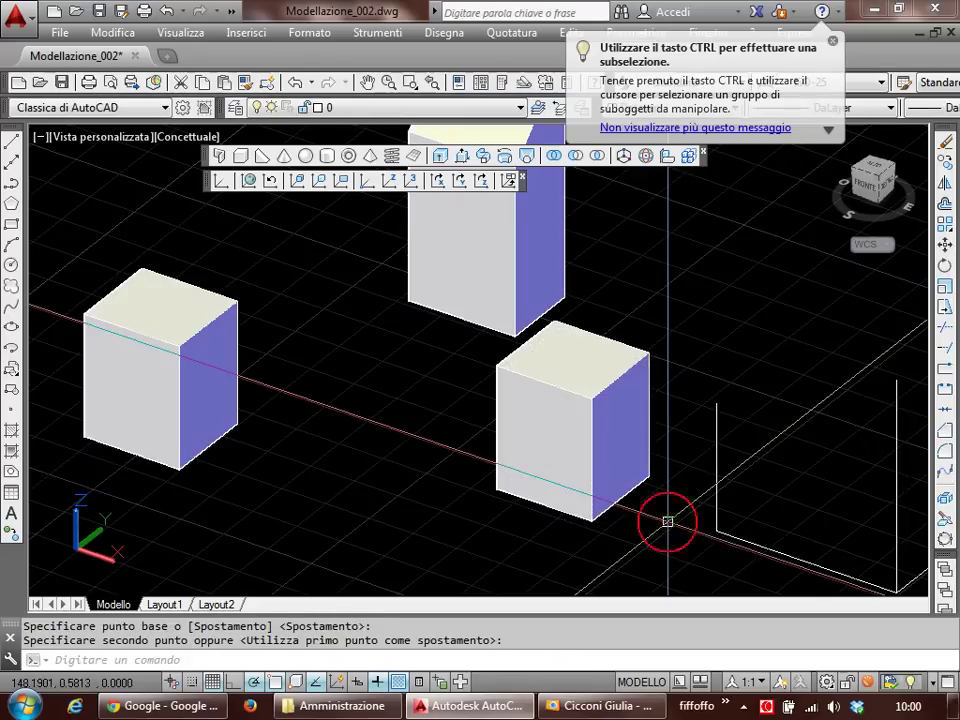
key("Escape")
key("Escape")
Step: Pan the view left and down, checking the tall box and left cube selections
scroll(641, 520, "down", 2)
middle_click_drag(630, 503, 613, 493)
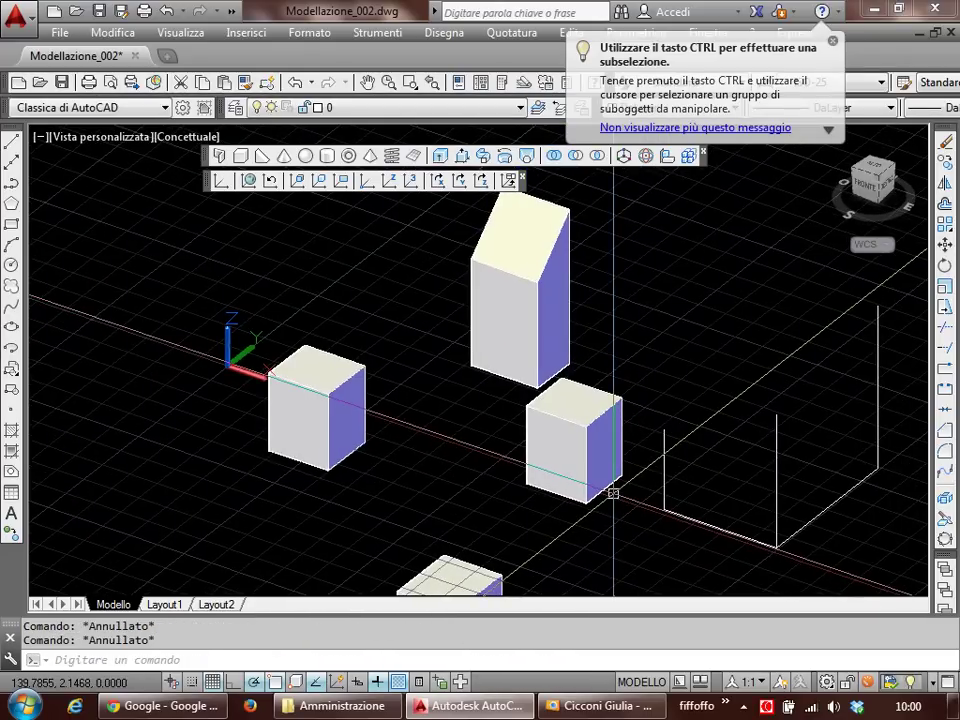
middle_click_drag(469, 465, 467, 497)
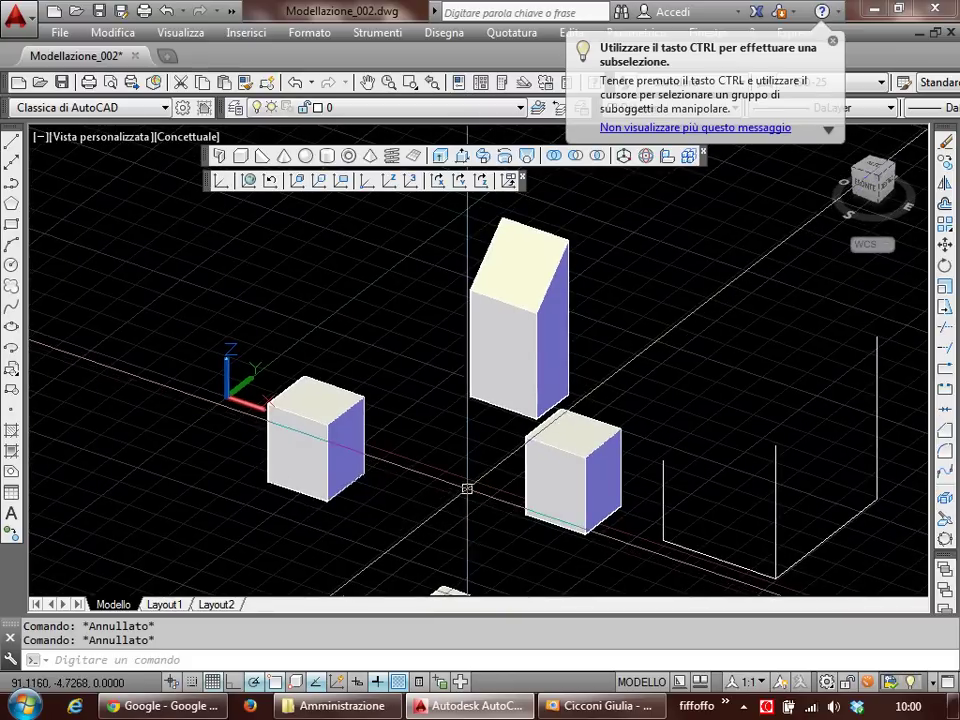
left_click(510, 370)
mouse_move(493, 386)
key("Escape")
left_click(316, 440)
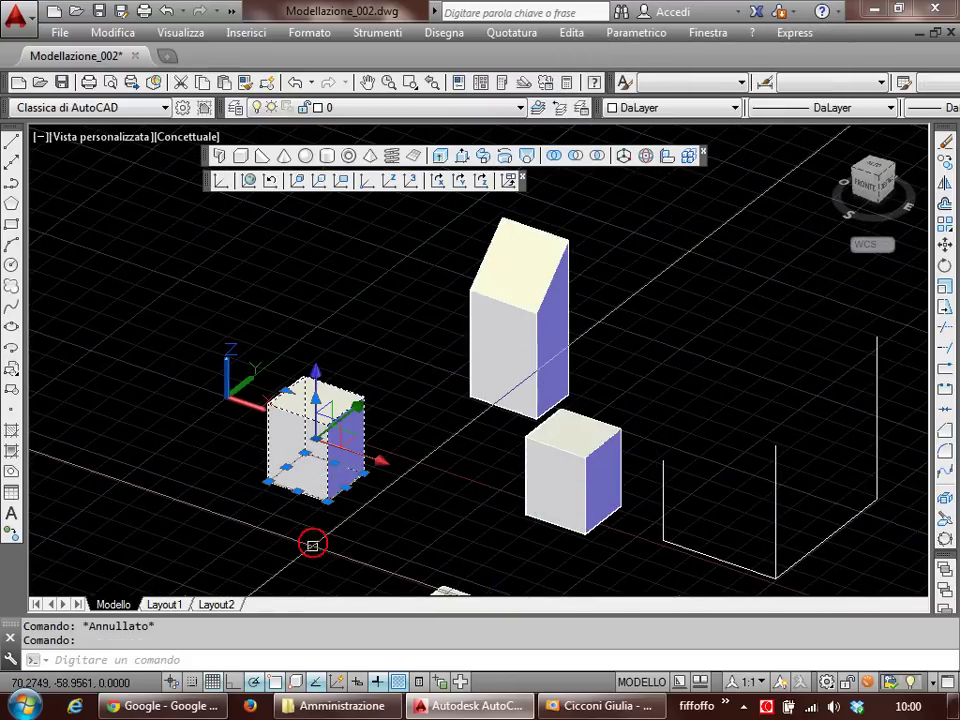
key("Escape")
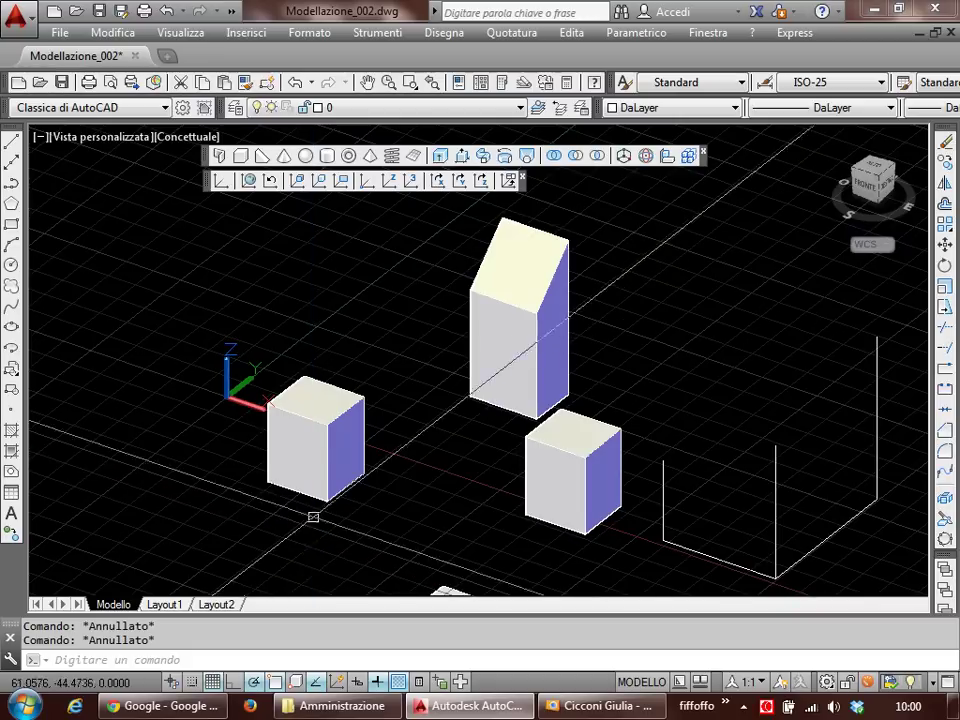
left_click(12, 184)
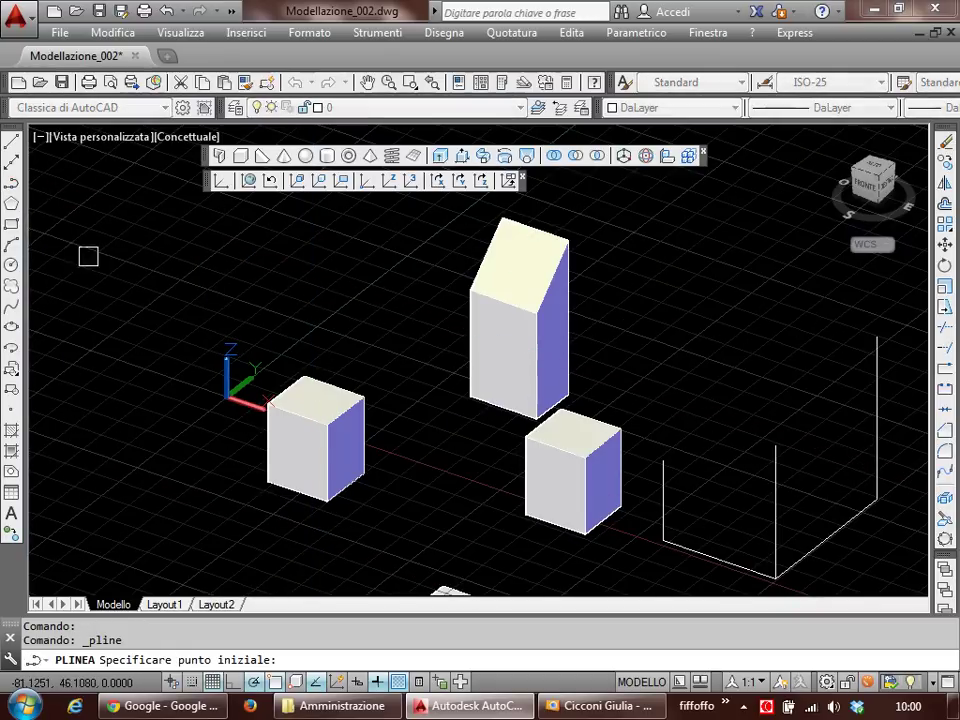
Step: Start a polyline from a box corner, then cancel it
left_click(325, 504)
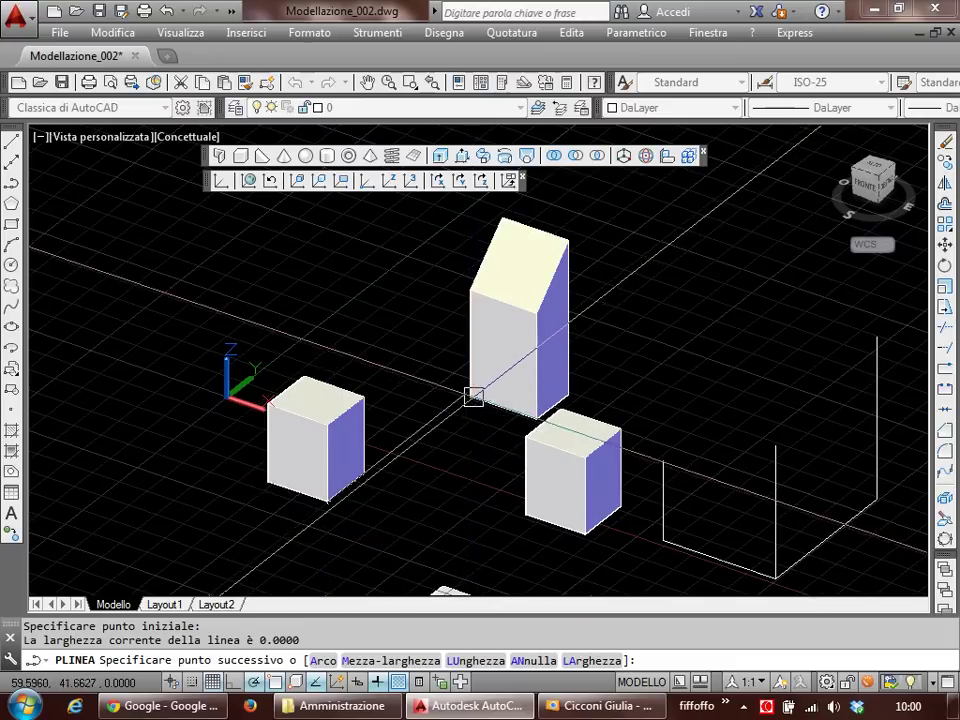
left_click(468, 402)
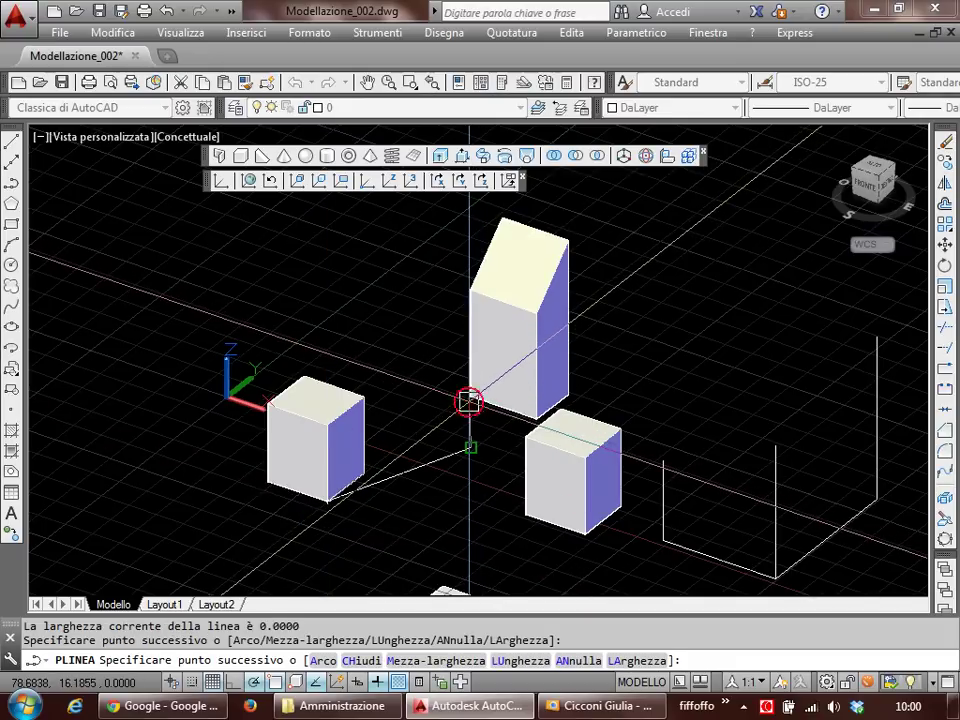
scroll(470, 480, "up", 3)
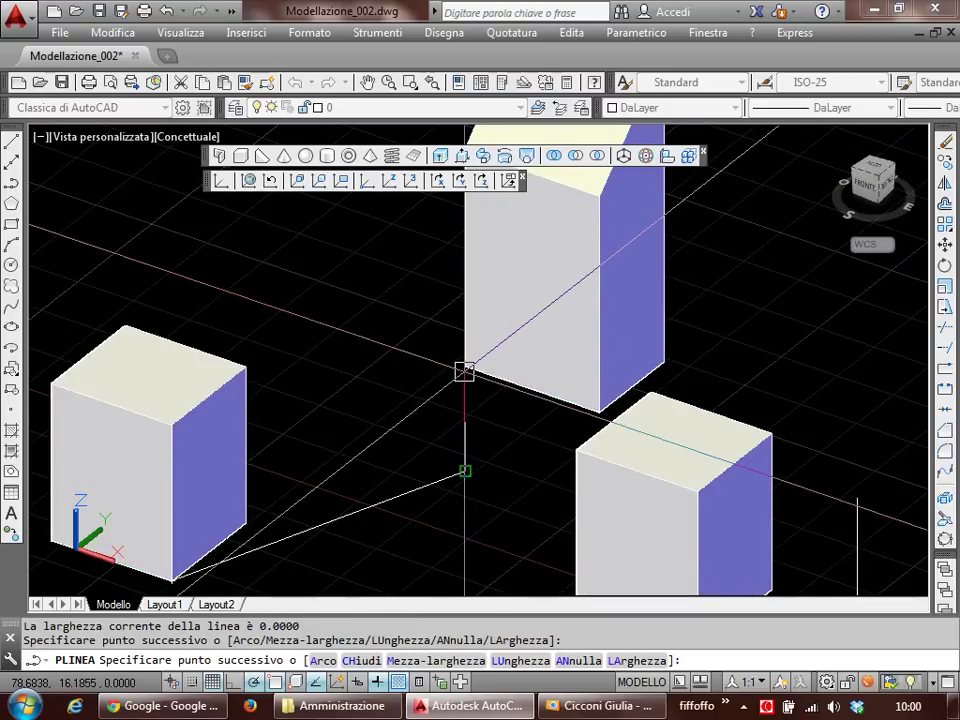
key("Escape")
Step: Move the tall box slightly lower using Move from the right-click menu
right_click(463, 471)
left_click(944, 244)
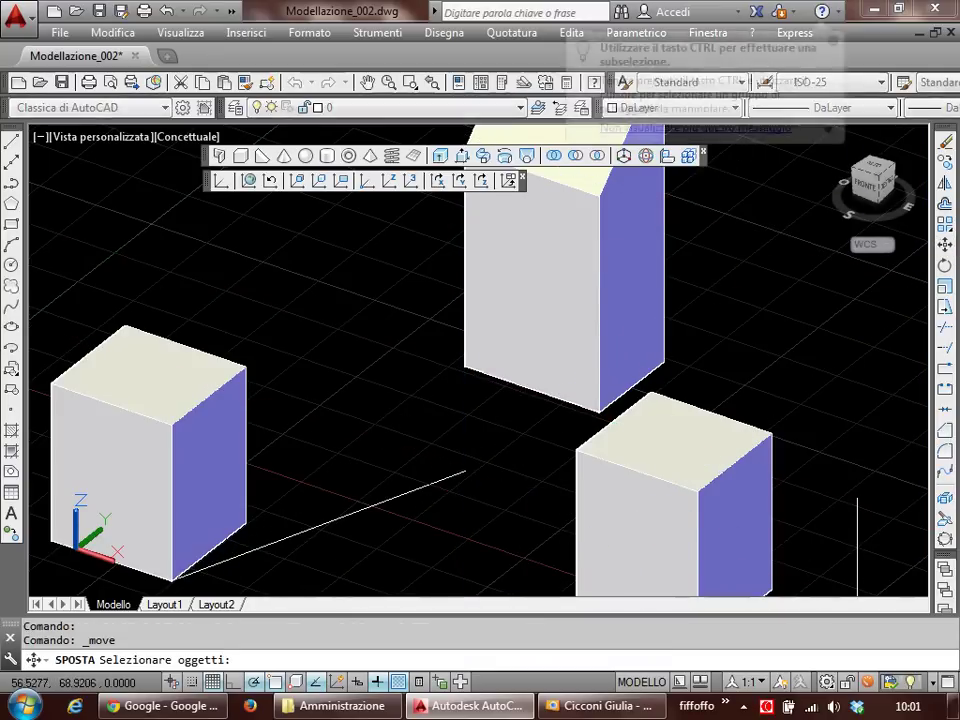
left_click(455, 321)
key("Return")
left_click(463, 366)
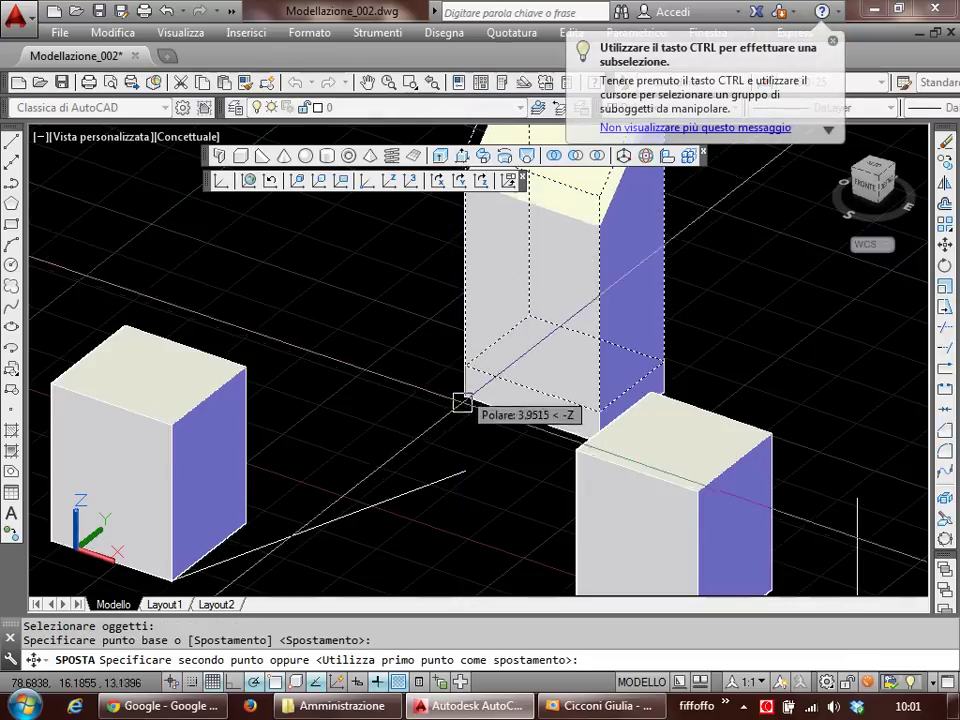
left_click(462, 470)
Step: Erase the stray line running to the tall box with CA
mouse_move(448, 495)
middle_mouse_down("shift")
mouse_move(522, 411)
mouse_move(497, 467)
middle_mouse_up("shift")
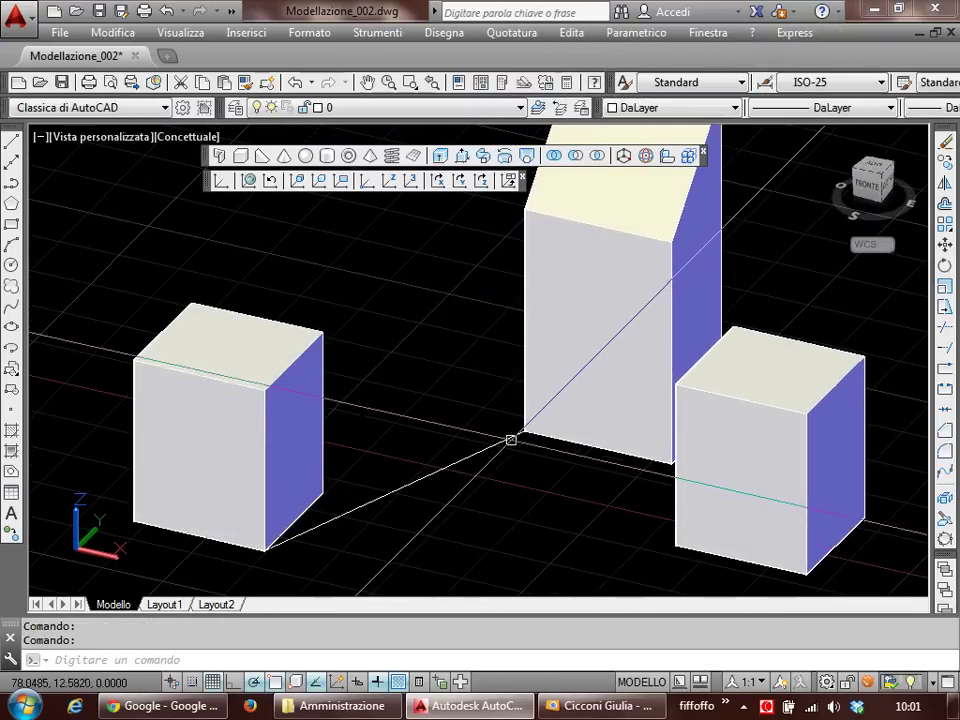
left_click(470, 457)
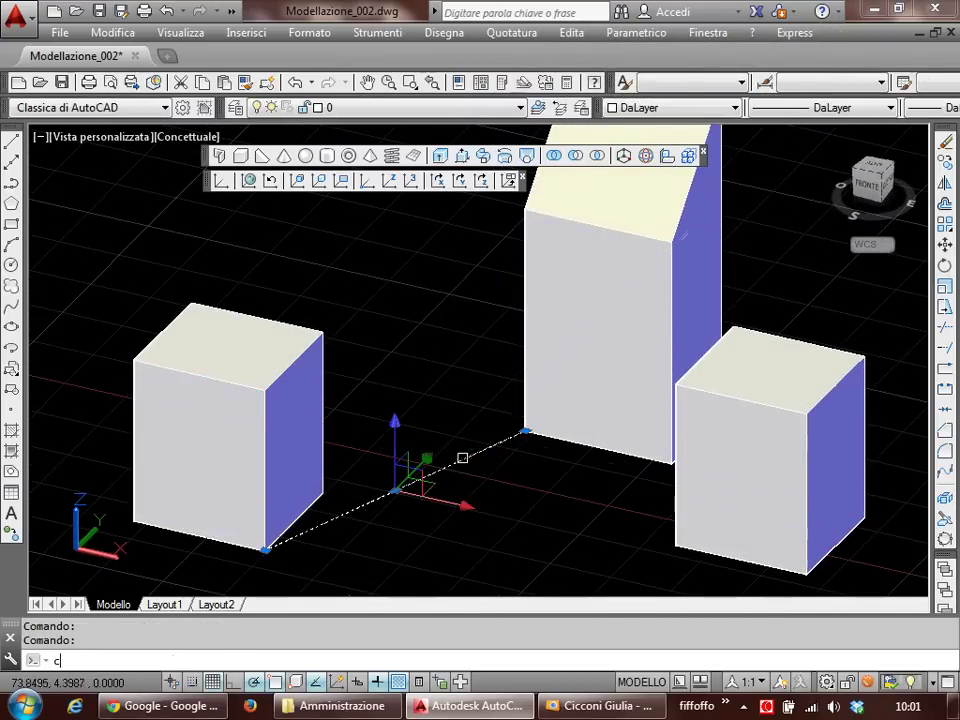
type("ca")
key("Return")
middle_click_drag(444, 452, 394, 441, "shift")
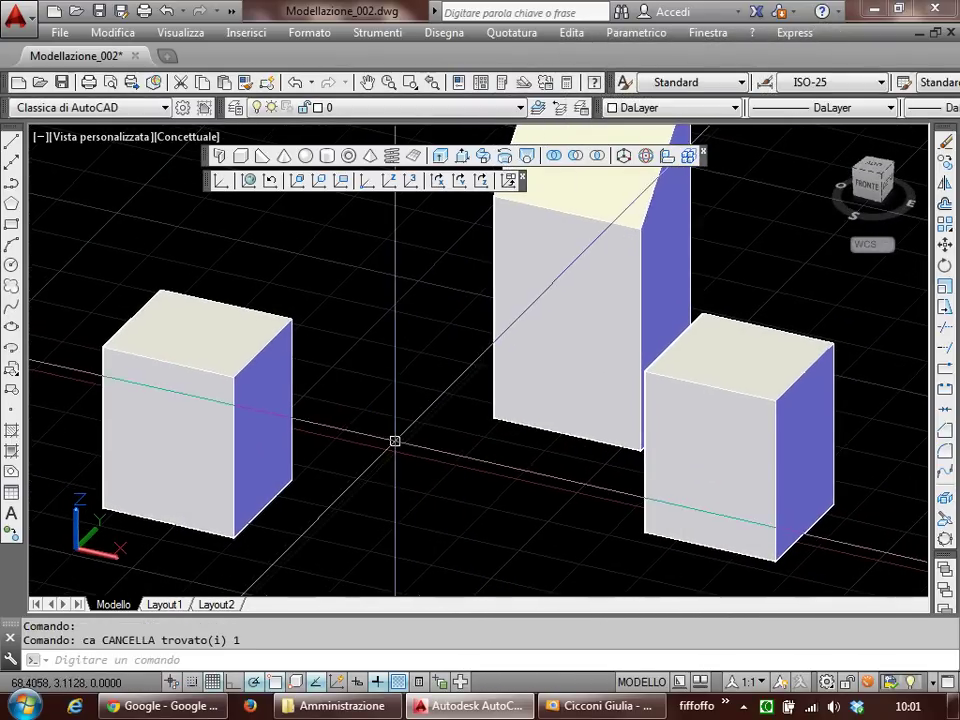
Step: Draw a polyline from the left box's bottom corner to the front cube's base
left_click(11, 183)
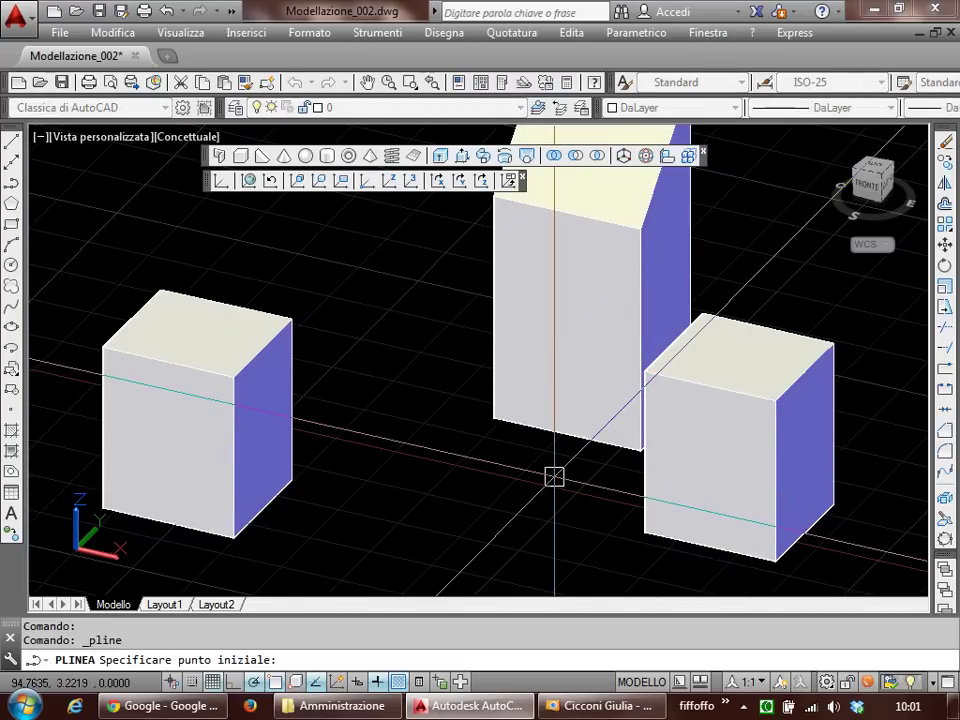
left_click(235, 537)
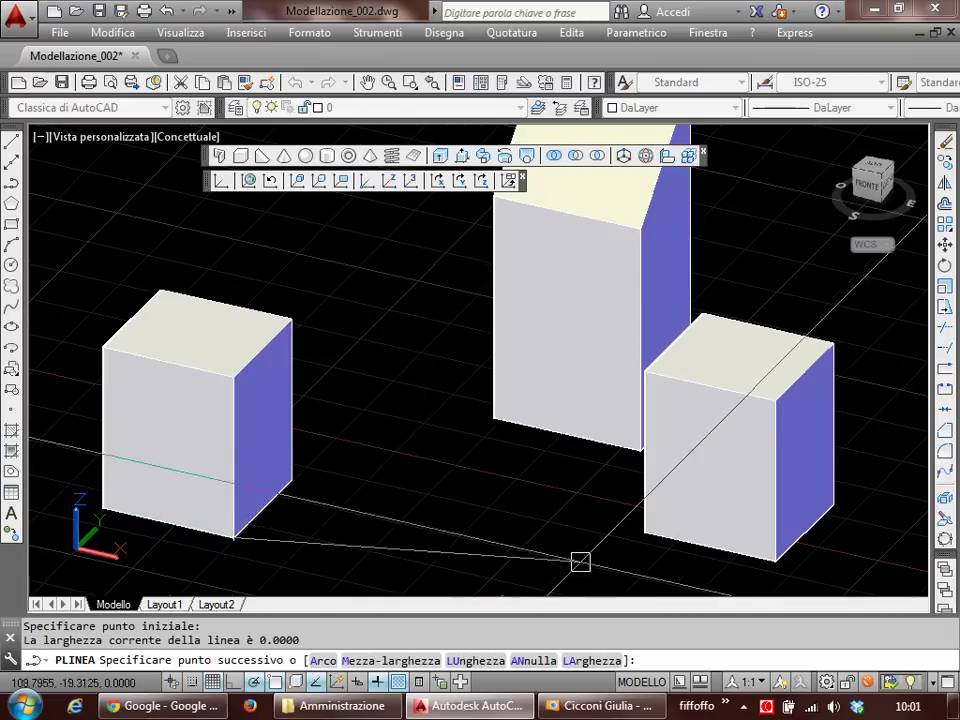
left_click(643, 535)
key("Return")
scroll(649, 550, "up", 5)
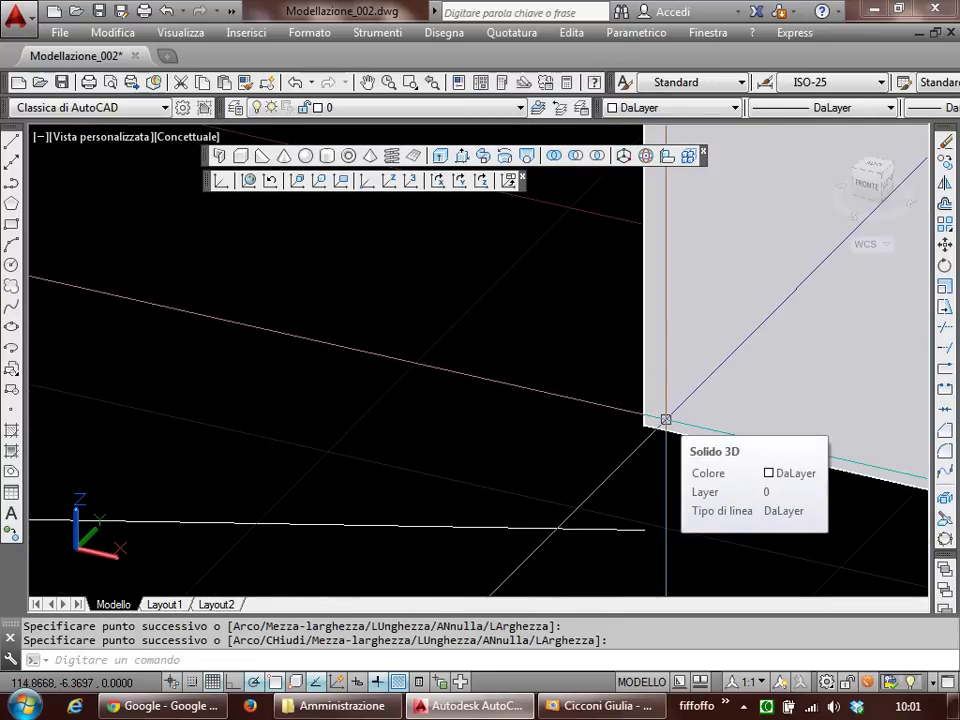
scroll(668, 422, "down", 3)
scroll(620, 400, "down", 4)
middle_click_drag(585, 384, 529, 497)
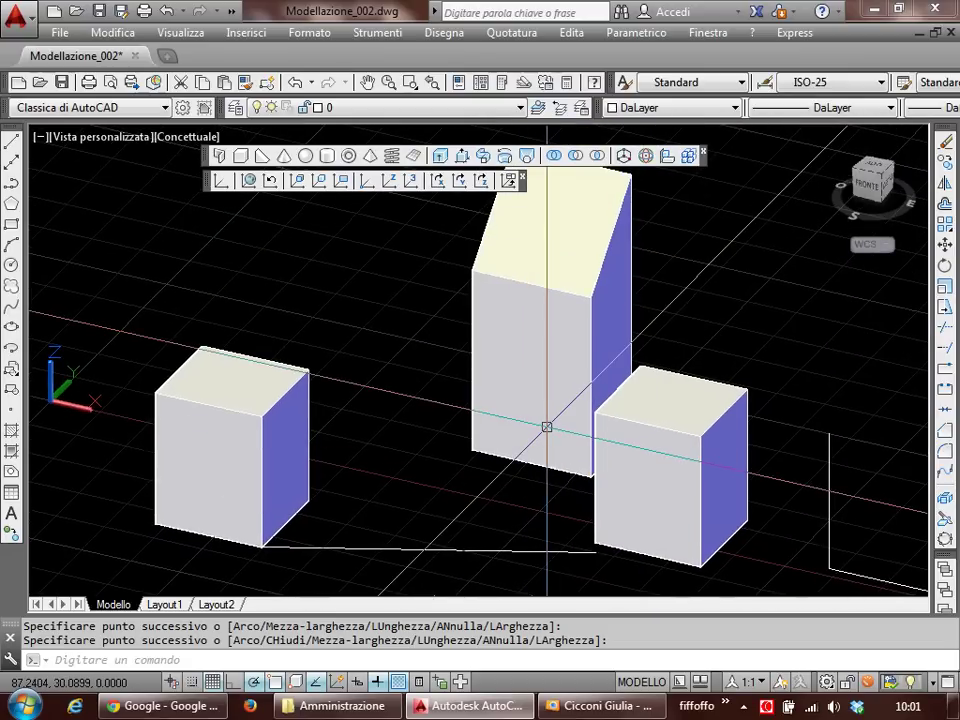
Step: Sketch a line from the tall block's corner to the left box's top corner, then cancel
key("Return")
left_click(295, 475)
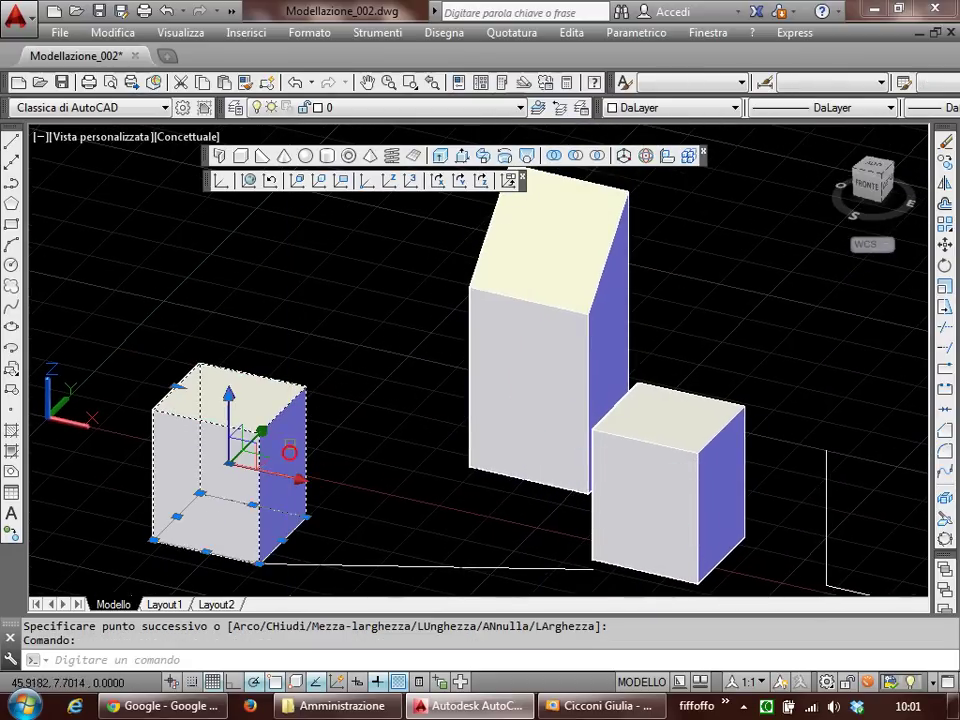
key("Escape")
key("Escape")
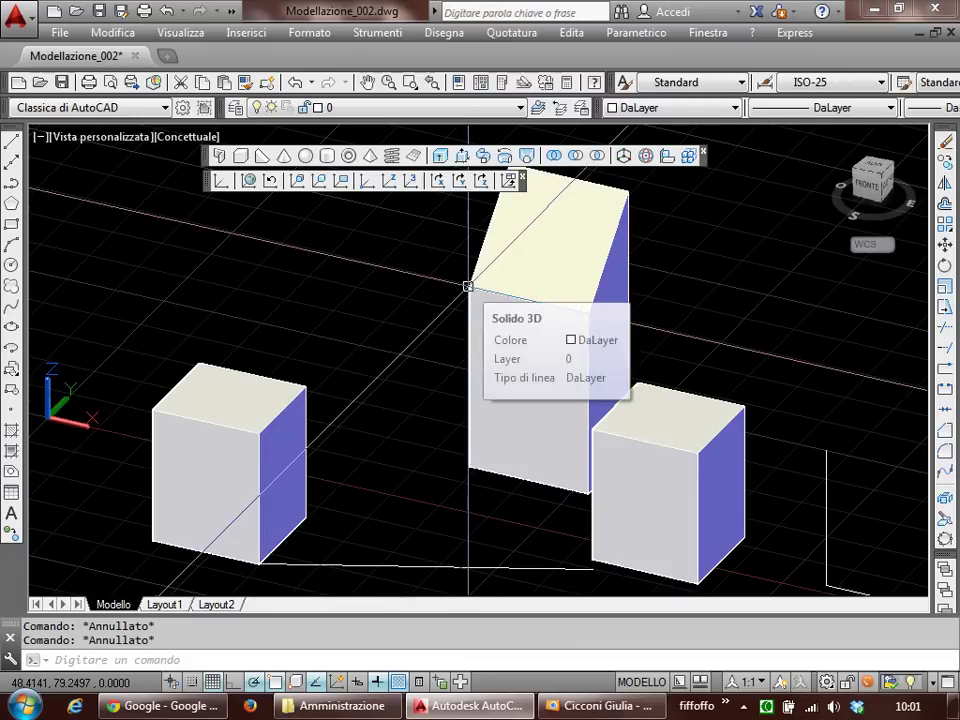
type("pl")
key("Return")
left_click(465, 287)
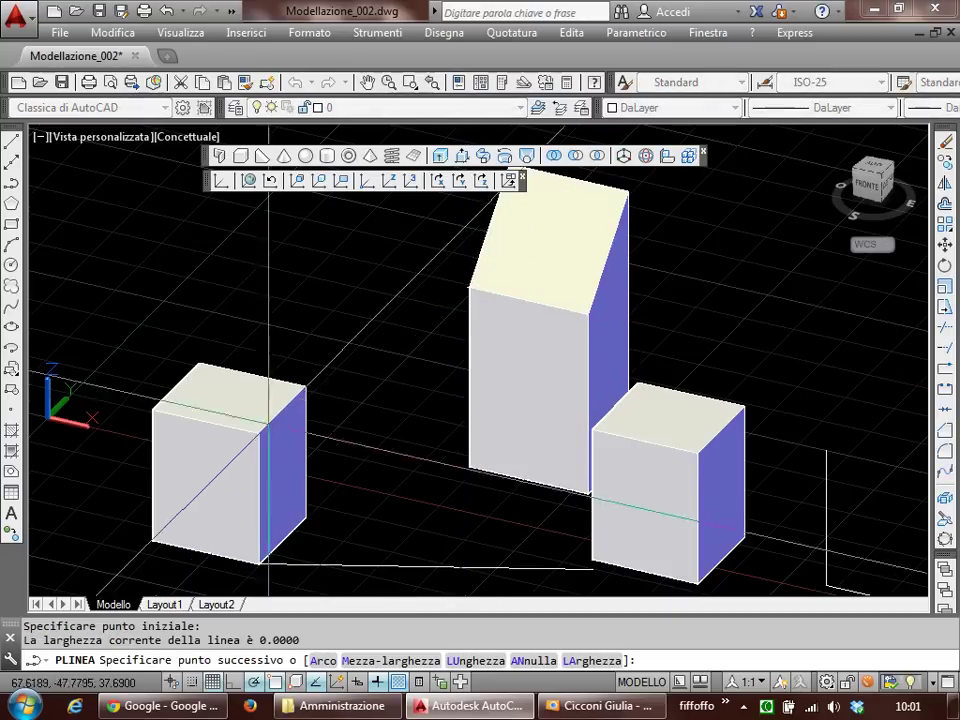
left_click(274, 380)
key("Escape")
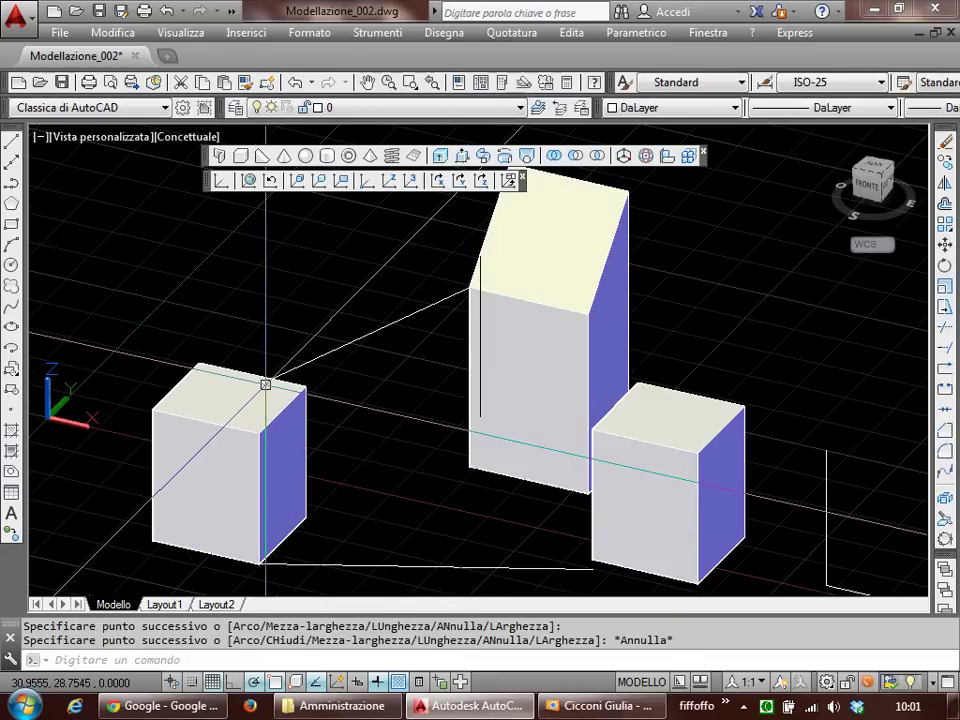
Step: Move the left box straight up along +Z from its bottom corner with S
middle_click_drag(345, 431, 336, 456, "shift")
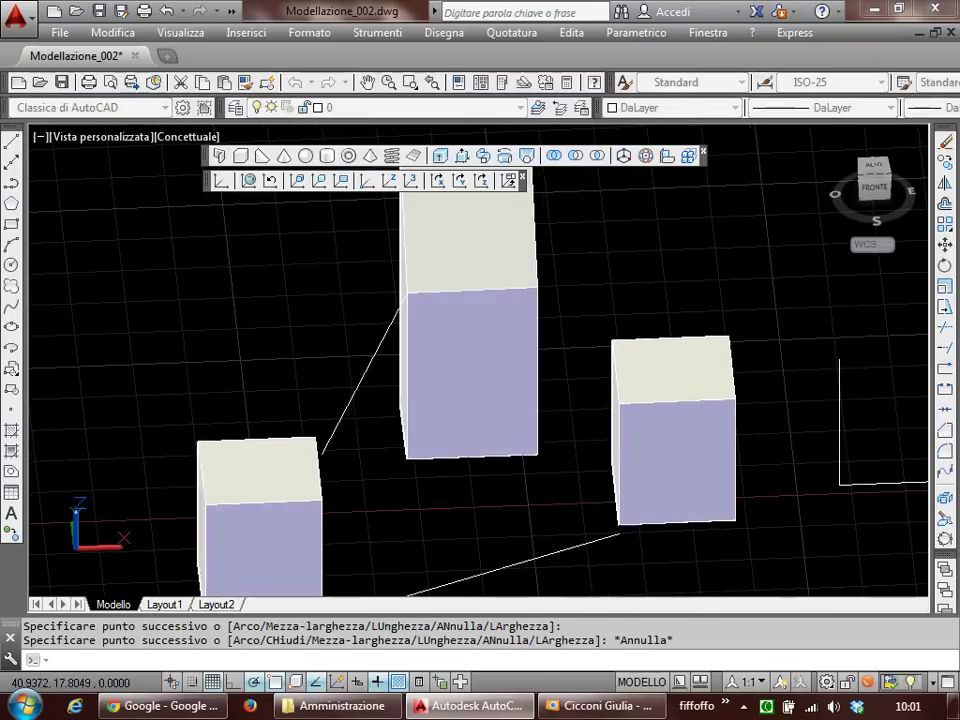
scroll(341, 456, "down", 3)
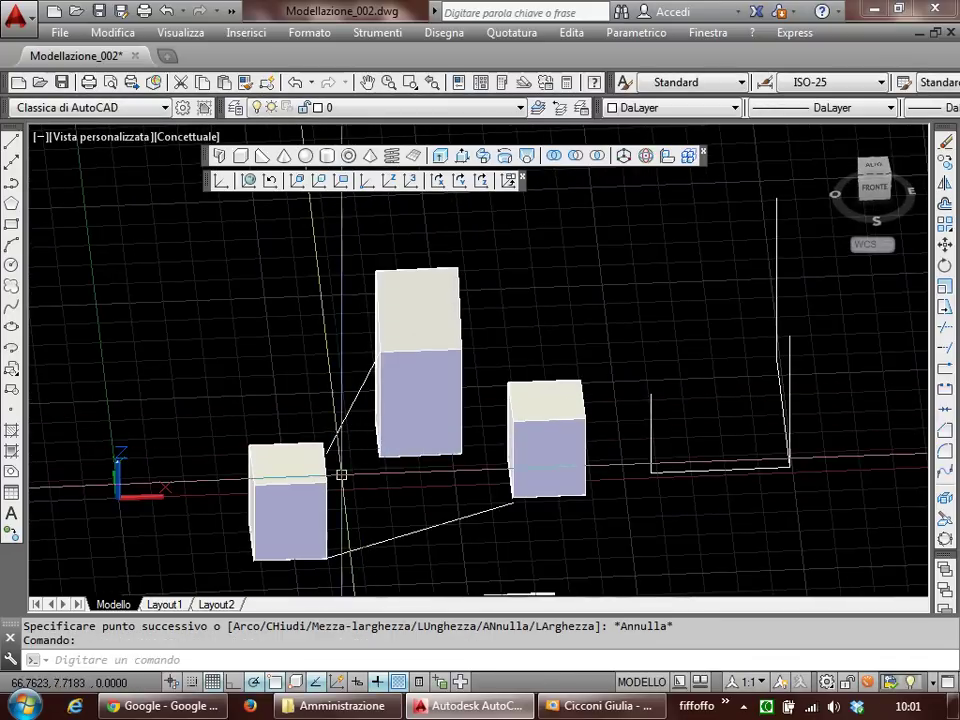
left_click(317, 497)
type("s")
key("Return")
left_click(326, 557)
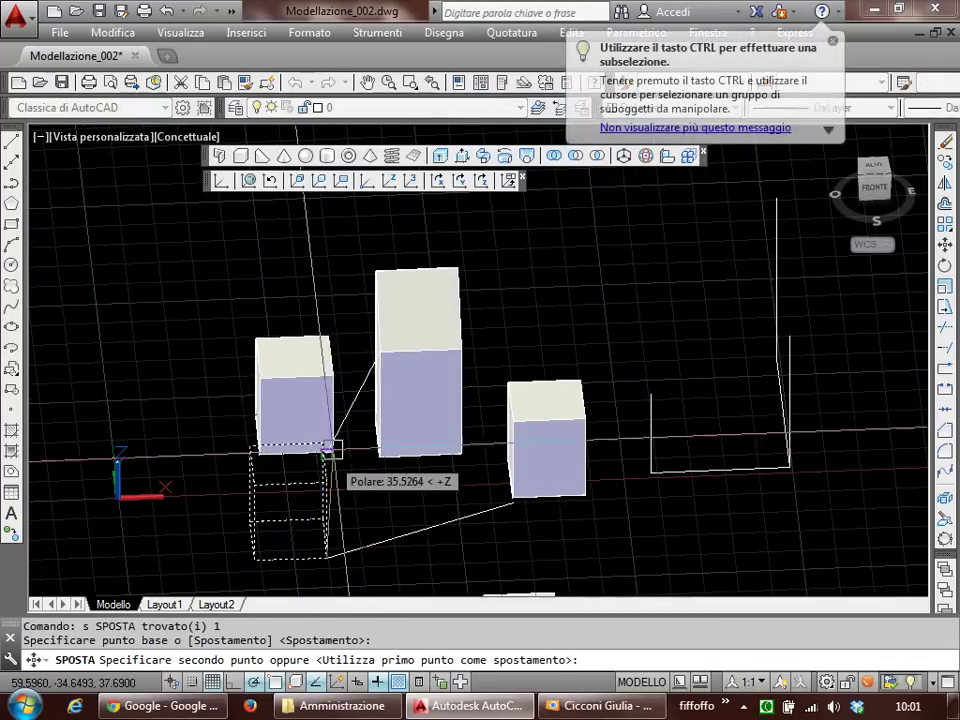
left_click(326, 455)
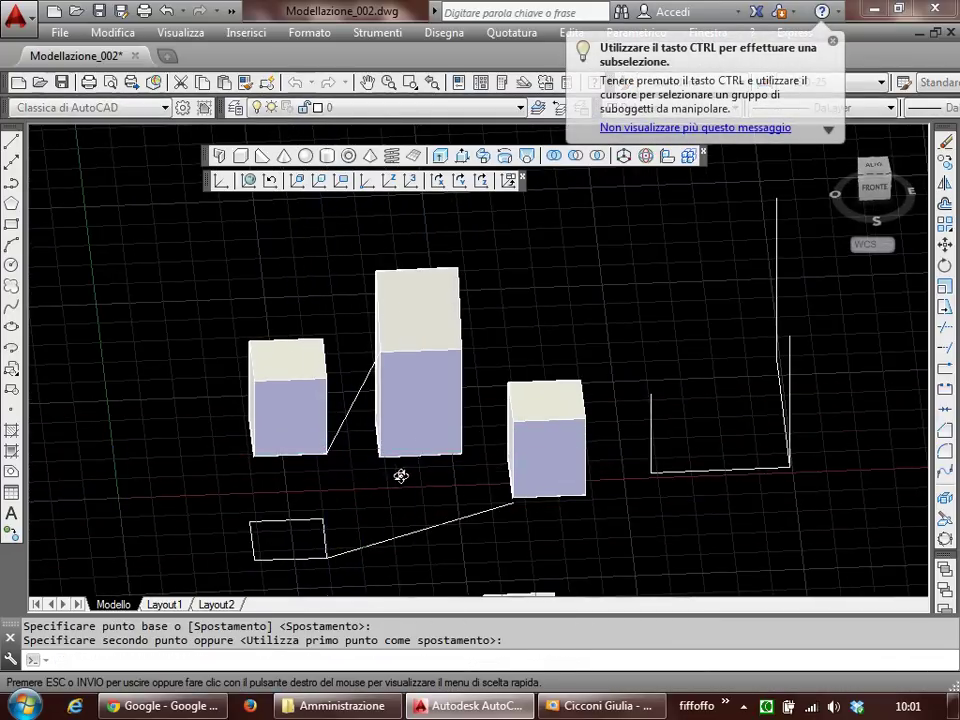
middle_click_drag(399, 473, 360, 480, "shift")
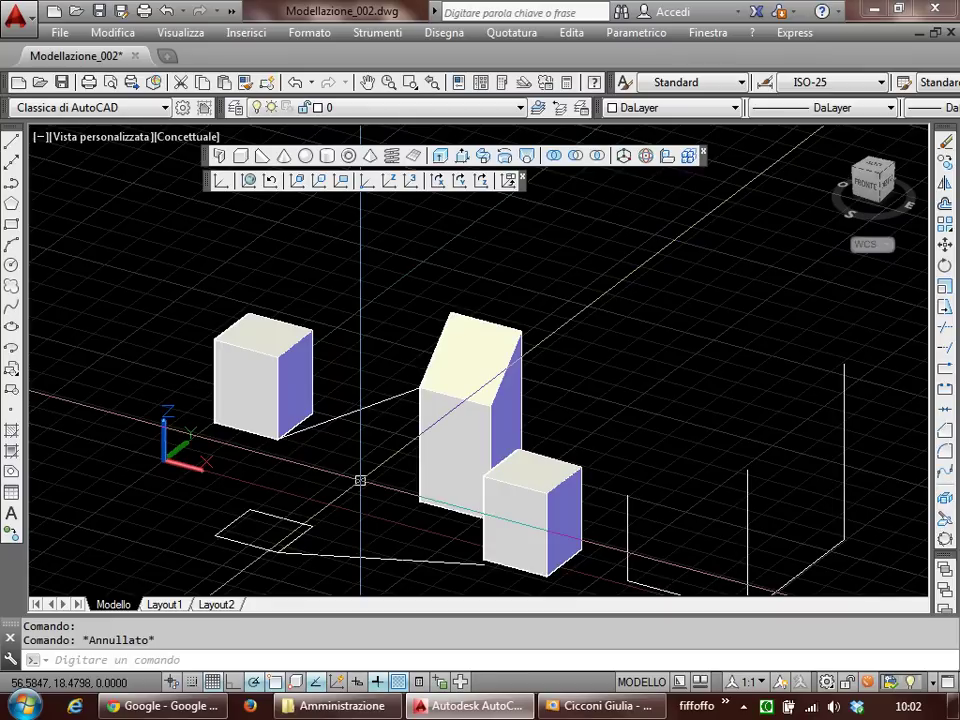
Step: Undo the accidental upward view pan and orbit the solids to a new viewpoint
middle_click_drag(750, 467, 534, 398)
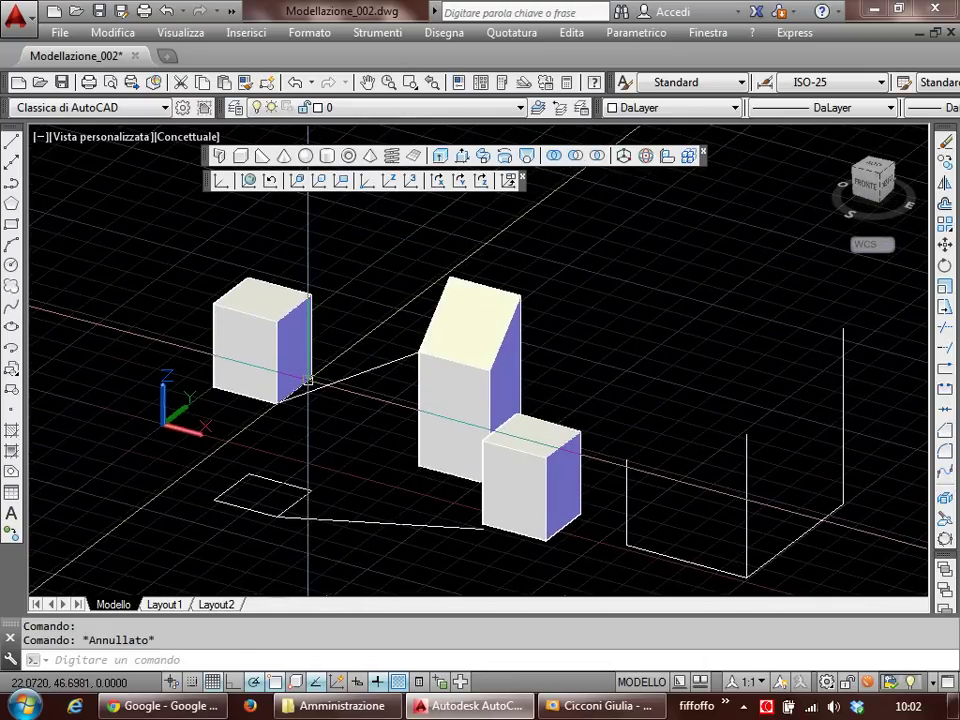
key("ctrl+z")
key("ctrl+z")
key("ctrl+z")
mouse_move(338, 391)
middle_mouse_down("shift")
mouse_move(364, 407)
mouse_move(336, 435)
mouse_move(388, 452)
mouse_move(329, 440)
middle_mouse_up("shift")
Step: Align the UCS to the tall block's slanted top face
left_click(300, 180)
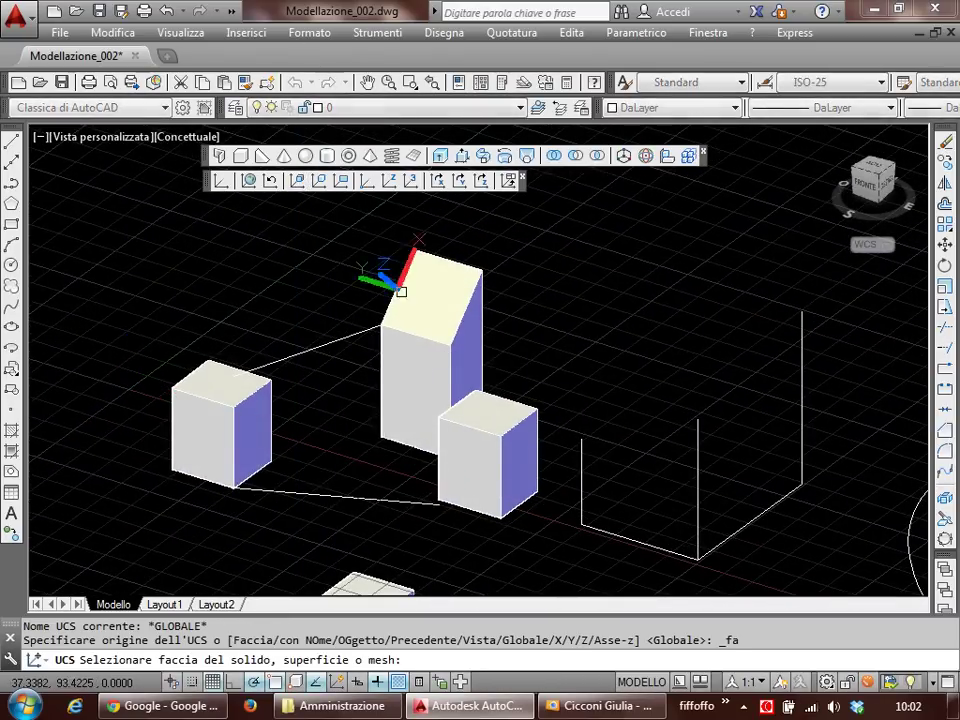
left_click(424, 305)
key("Return")
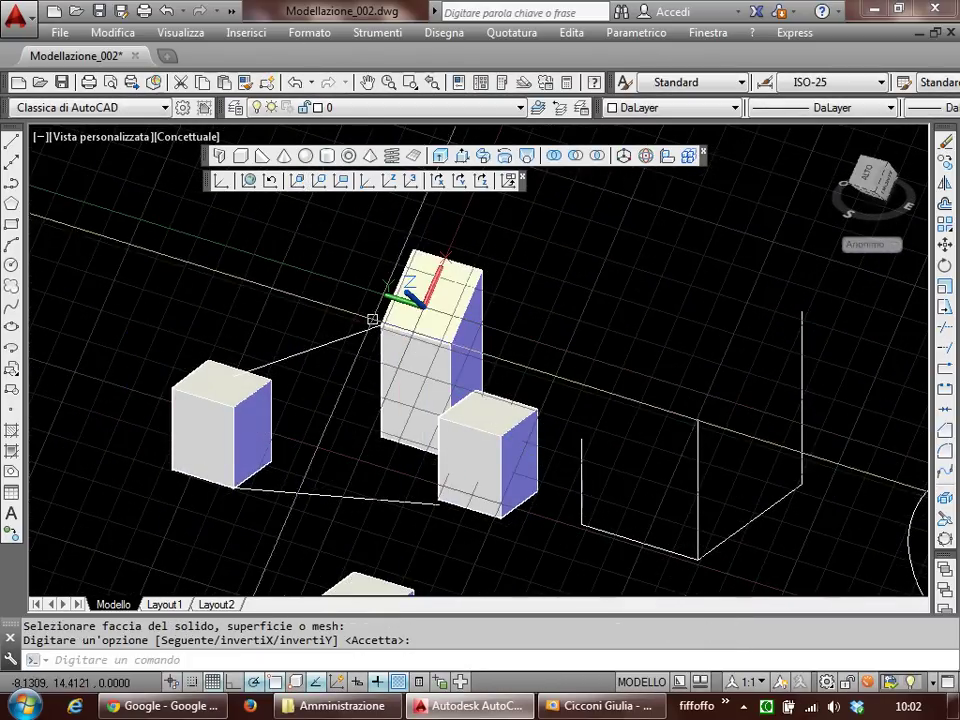
middle_click_drag(372, 317, 313, 331, "shift")
Step: Draw an open seven-vertex polyline around the left cube and toward the front cube
type("pl")
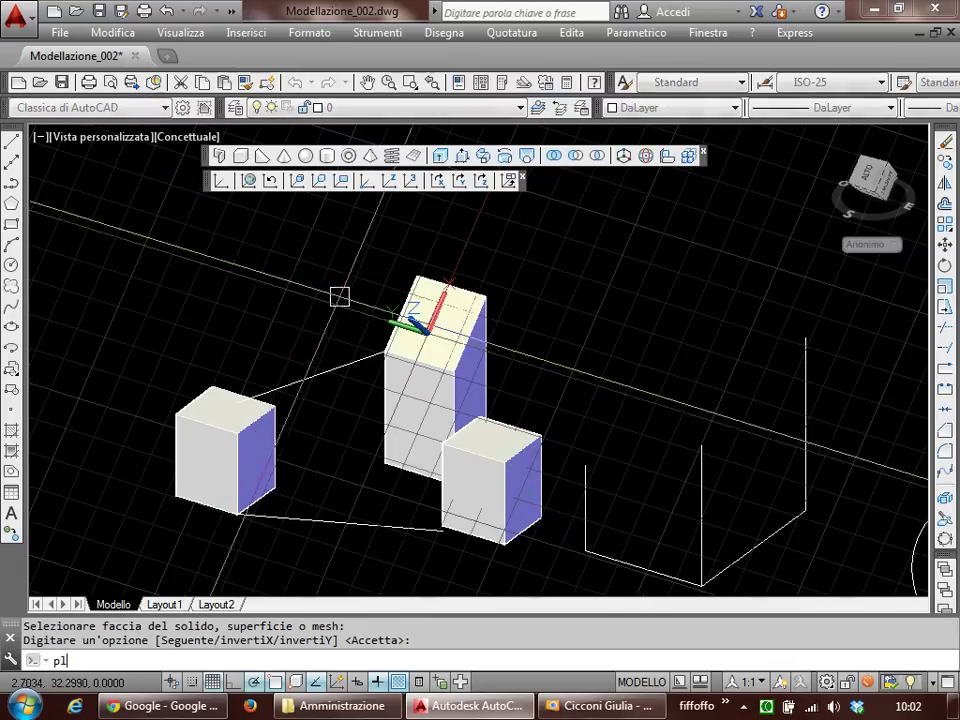
key("Return")
left_click(357, 271)
left_click(285, 238)
left_click(228, 270)
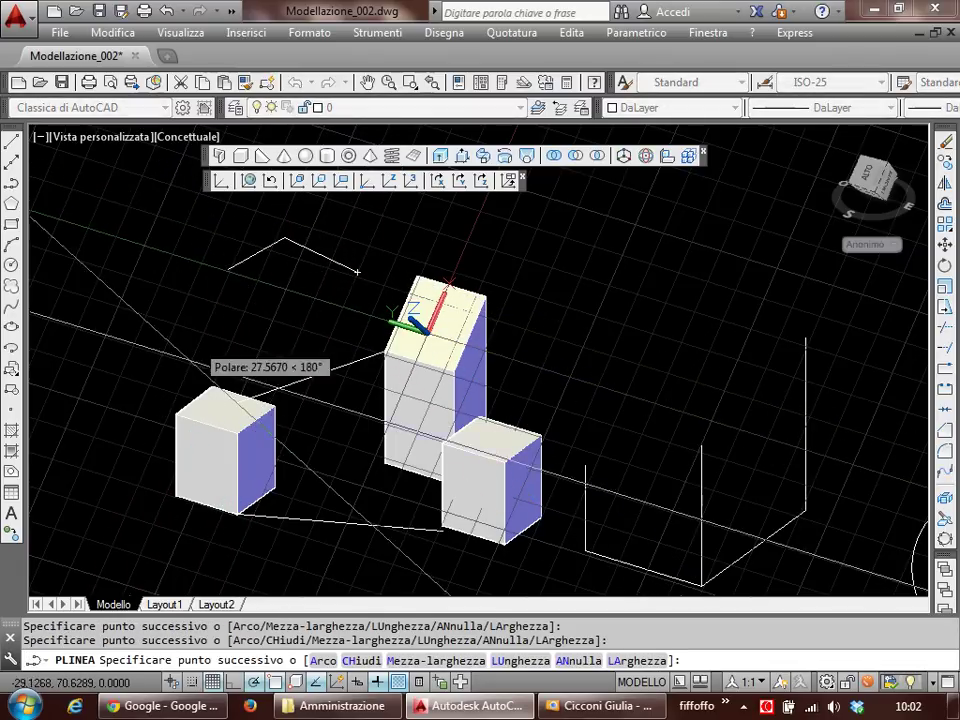
left_click(226, 392)
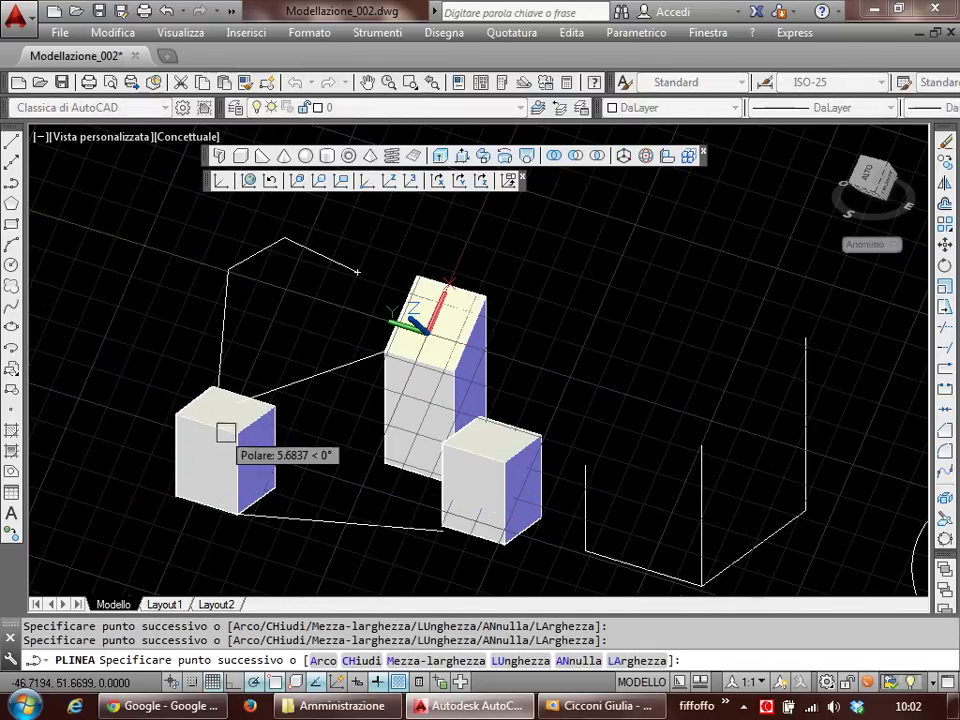
left_click(292, 423)
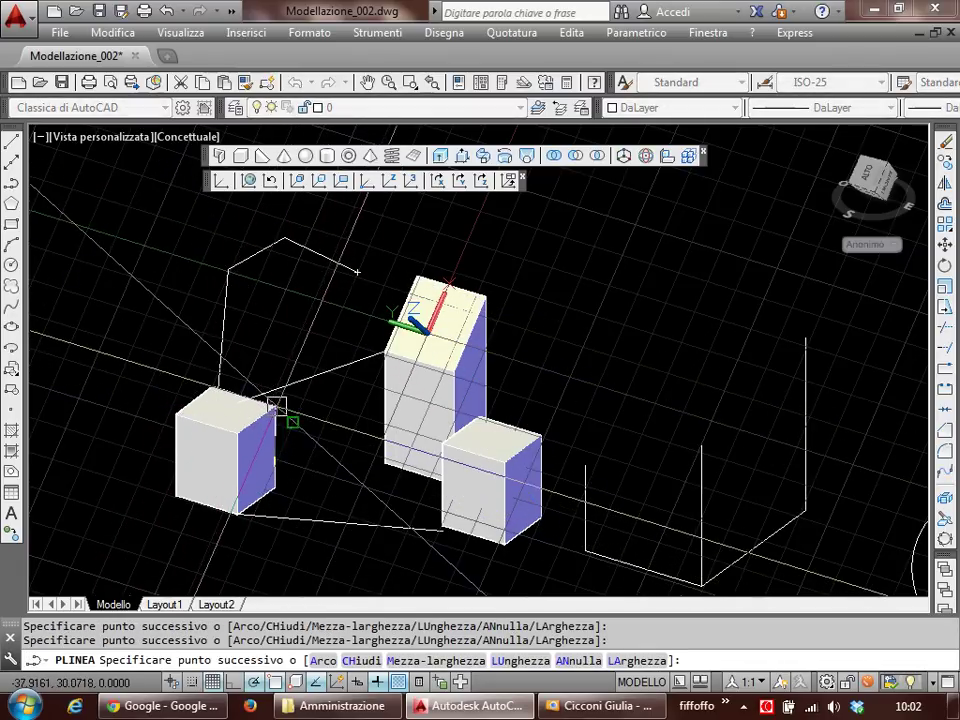
left_click(438, 443)
left_click(553, 443)
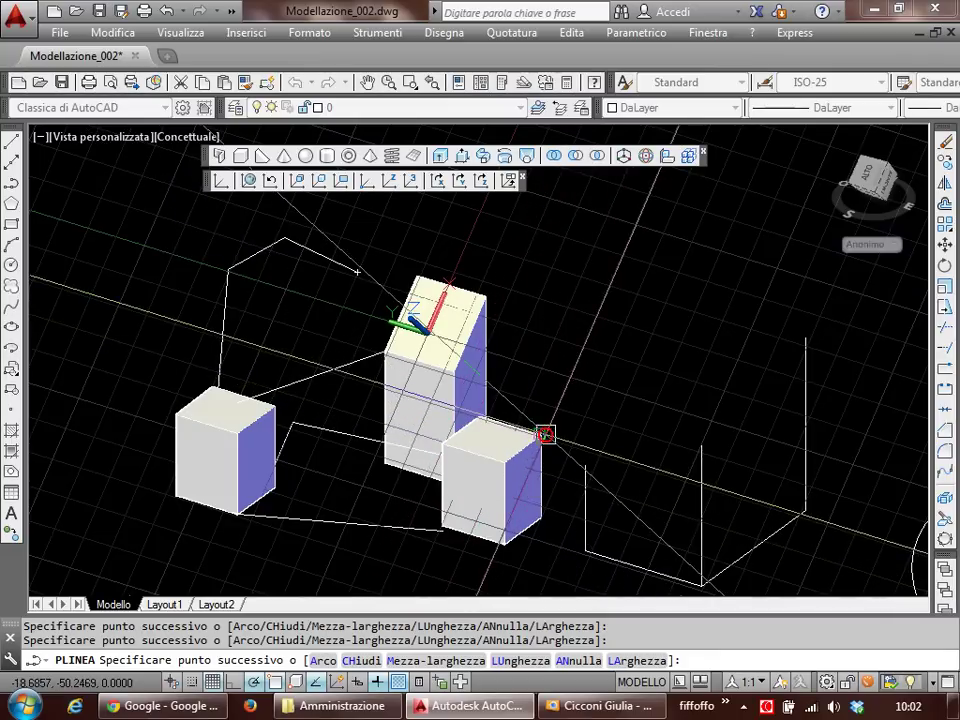
mouse_move(553, 432)
middle_mouse_down("shift")
mouse_move(444, 393)
mouse_move(609, 439)
middle_mouse_up("shift")
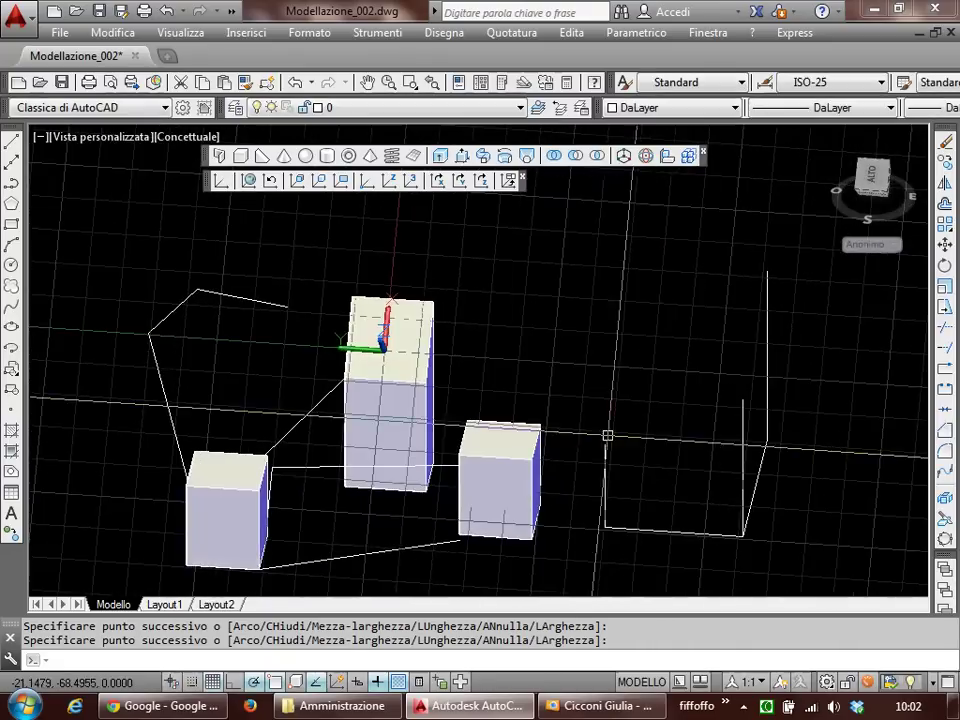
key("Return")
Step: Erase one object with a selection window using the C (CANCELLA) command
type("c")
key("Return")
left_click(321, 396)
left_click(336, 542)
mouse_move(339, 559)
middle_mouse_down()
mouse_move(372, 481)
mouse_move(549, 442)
mouse_move(476, 379)
mouse_move(484, 364)
mouse_move(494, 373)
mouse_move(386, 301)
middle_mouse_up()
key("Return")
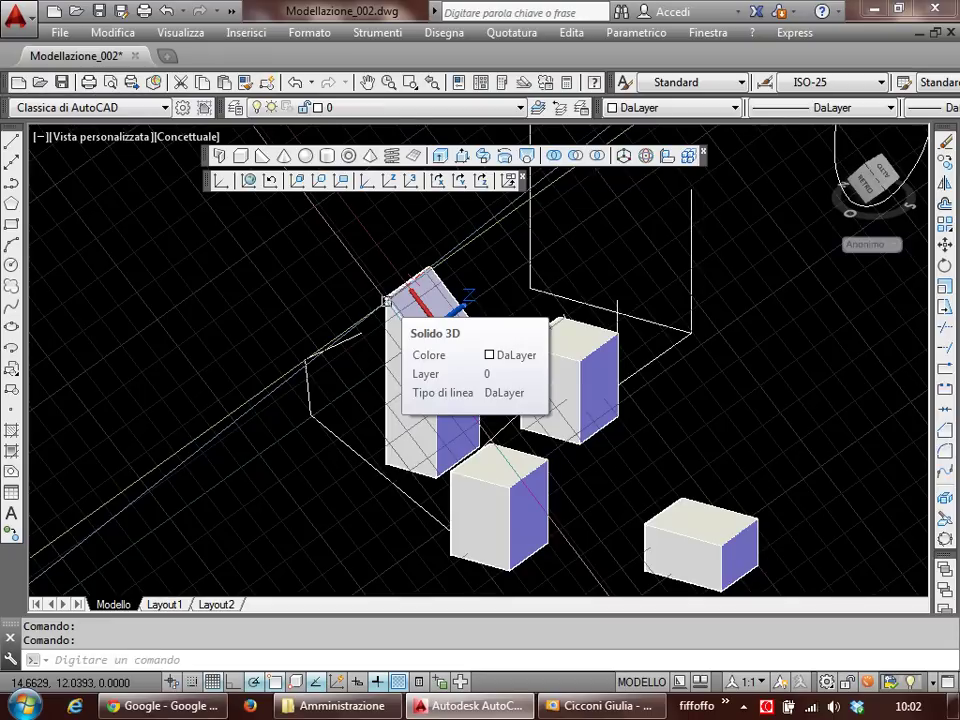
Step: Reset the UCS to World so the grid lies flat beneath the blocks
mouse_move(480, 390)
middle_mouse_down("shift")
mouse_move(396, 388)
mouse_move(437, 463)
mouse_move(424, 439)
mouse_move(435, 446)
mouse_move(449, 426)
mouse_move(443, 441)
mouse_move(469, 422)
middle_mouse_up("shift")
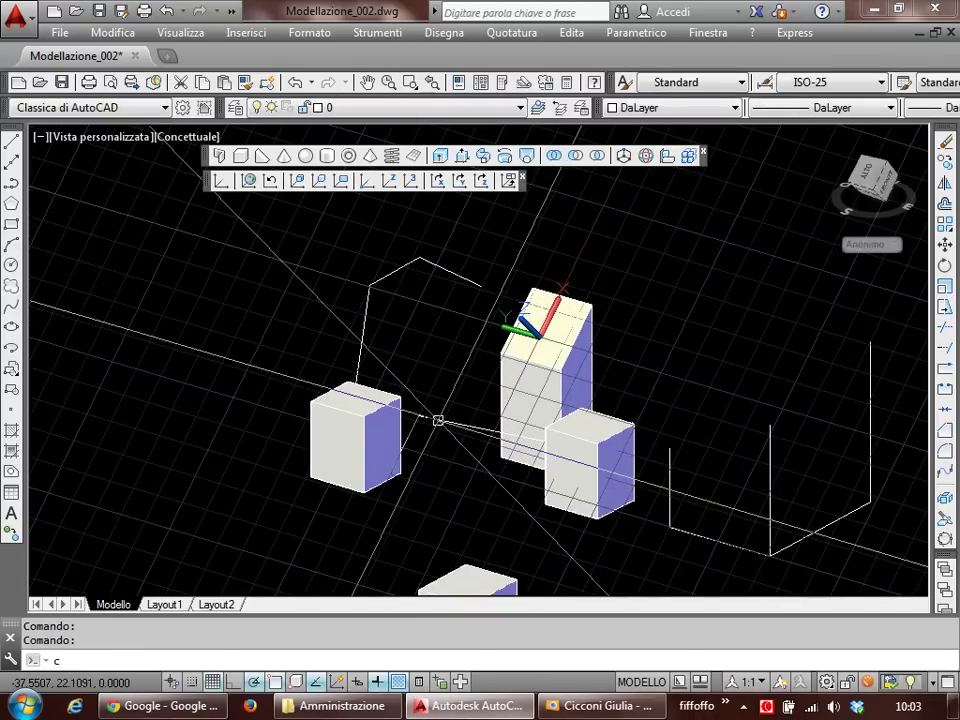
key("Return")
key("Return")
middle_click_drag(437, 415, 443, 453)
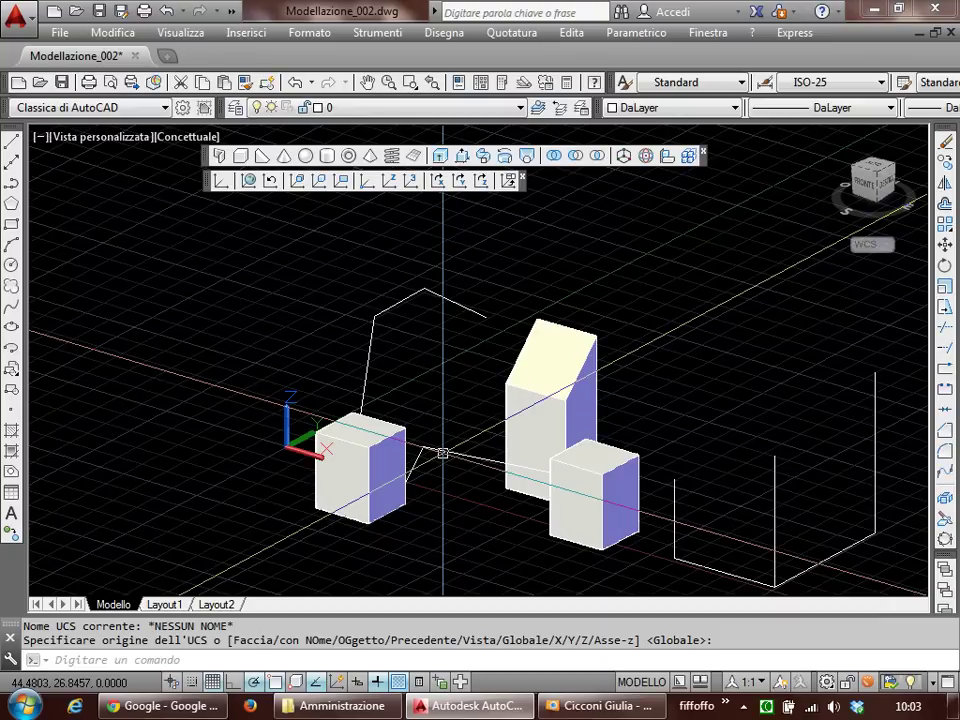
middle_click_drag(443, 453, 411, 435)
key("Escape")
key("Escape")
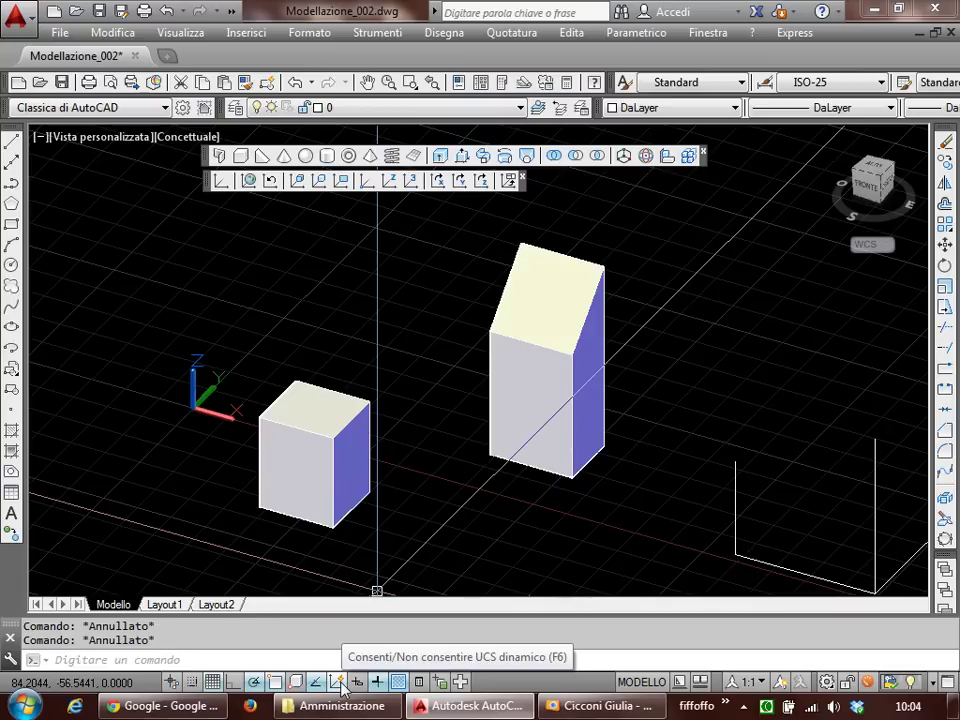
middle_click_drag(363, 425, 384, 440)
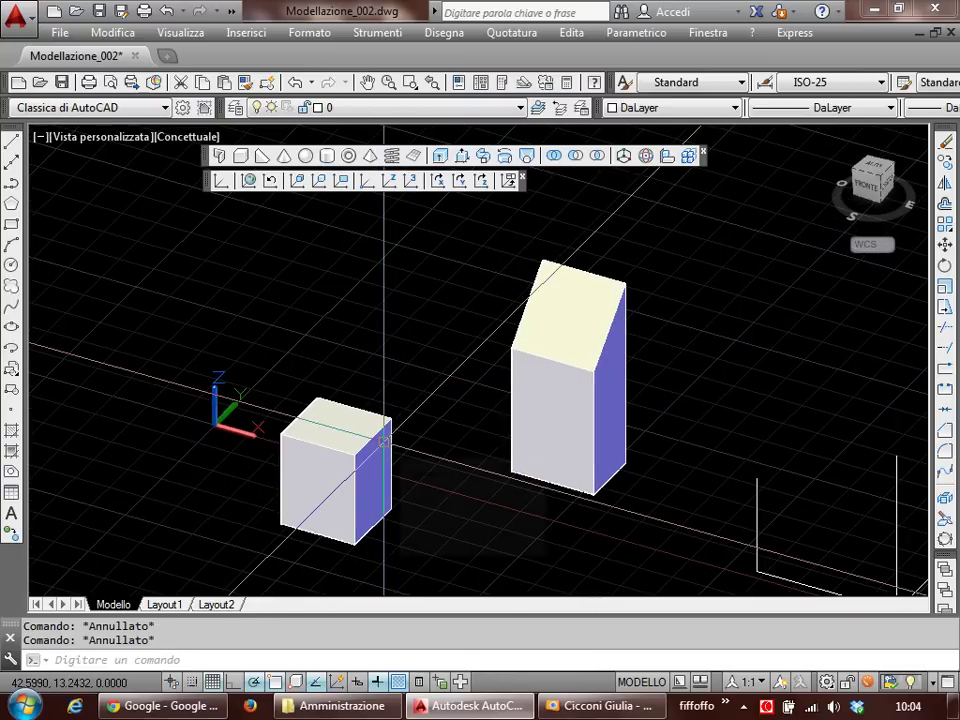
Step: Switch the viewport from Concettuale to Wireframe 2D and turn Dynamic UCS on
left_click(199, 139)
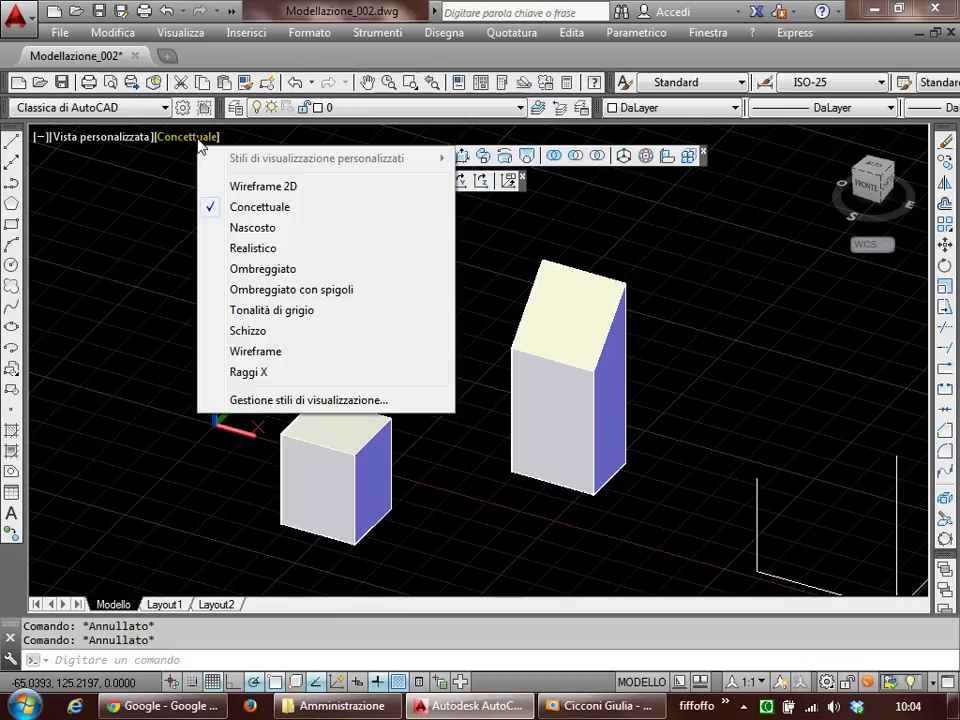
left_click(266, 188)
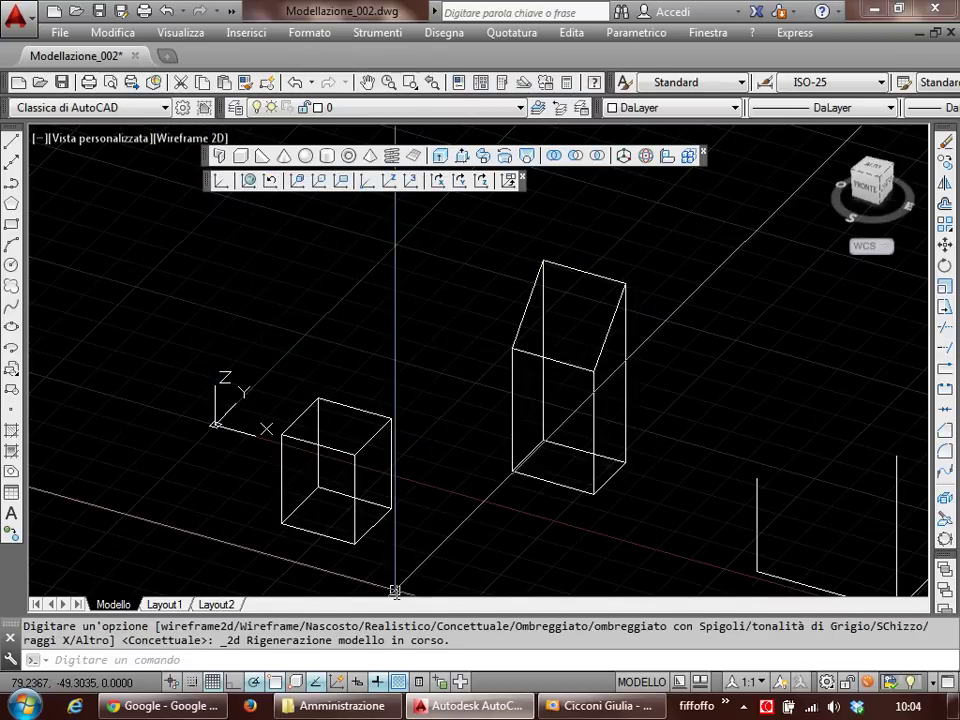
left_click(337, 681)
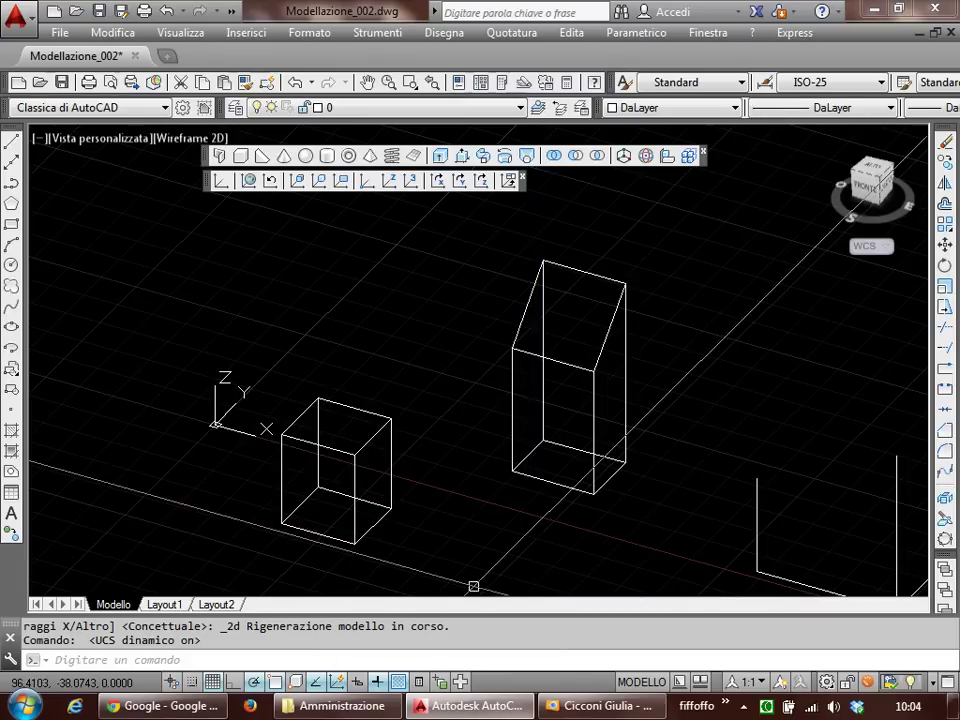
middle_click_drag(537, 520, 517, 528)
scroll(517, 528, "up", 5)
scroll(531, 450, "up", 2)
scroll(538, 506, "up", 1)
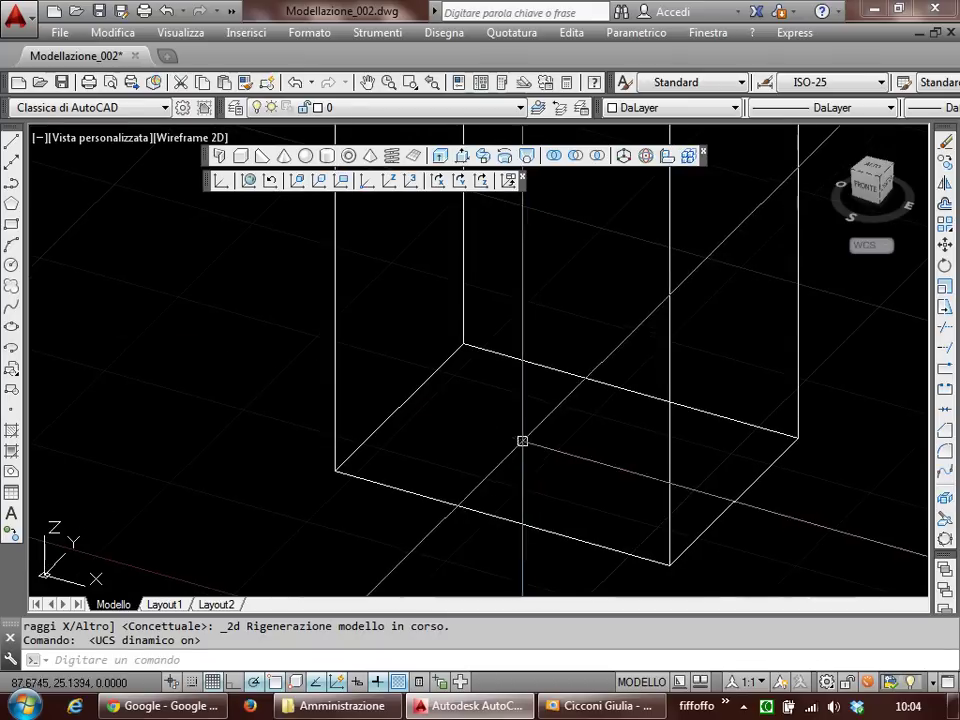
scroll(606, 437, "down", 2)
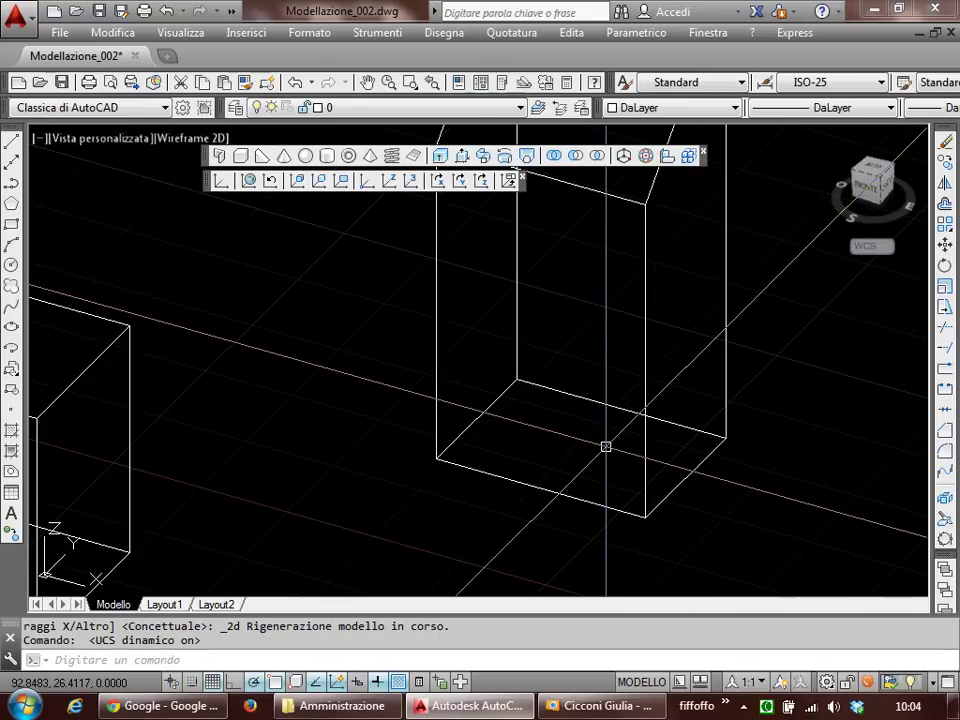
Step: Draw a trial circle at the tall box's base, then delete it
left_click(13, 264)
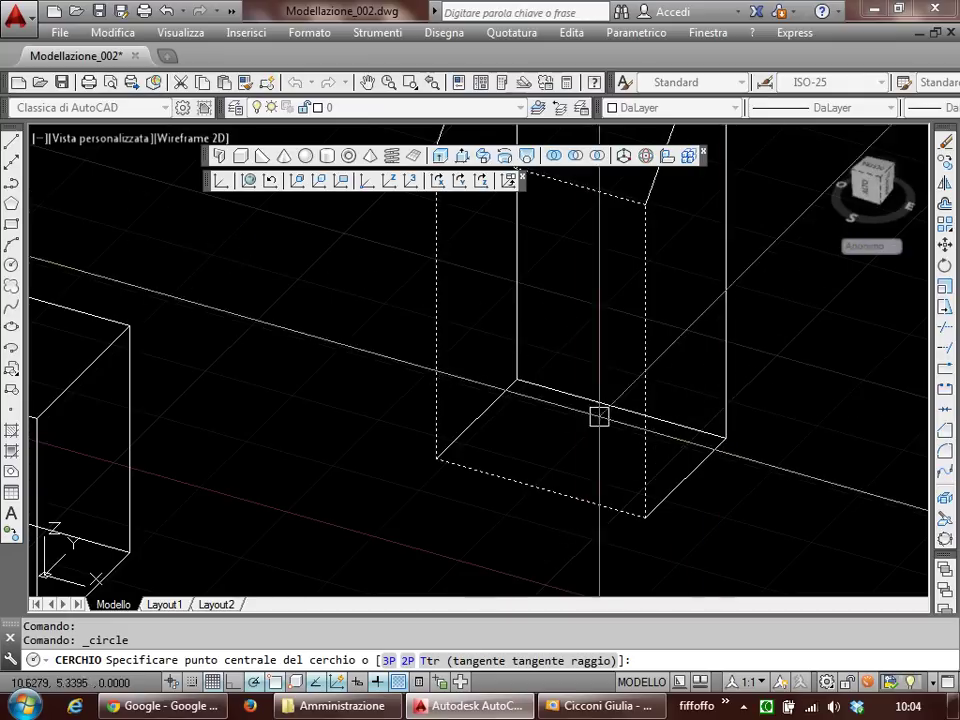
left_click(579, 443)
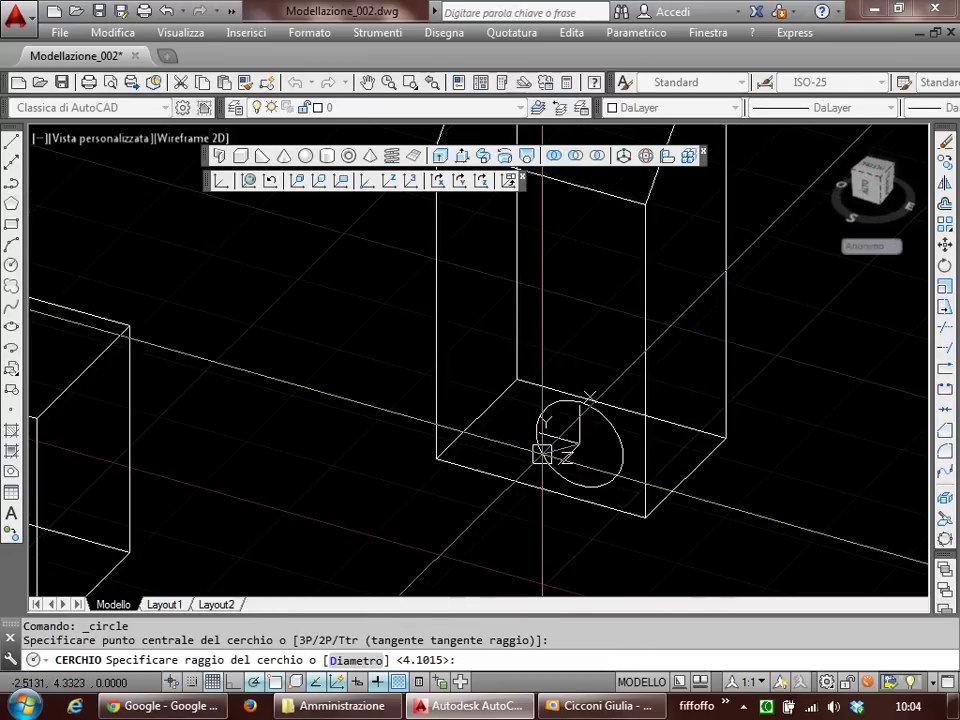
left_click(539, 454)
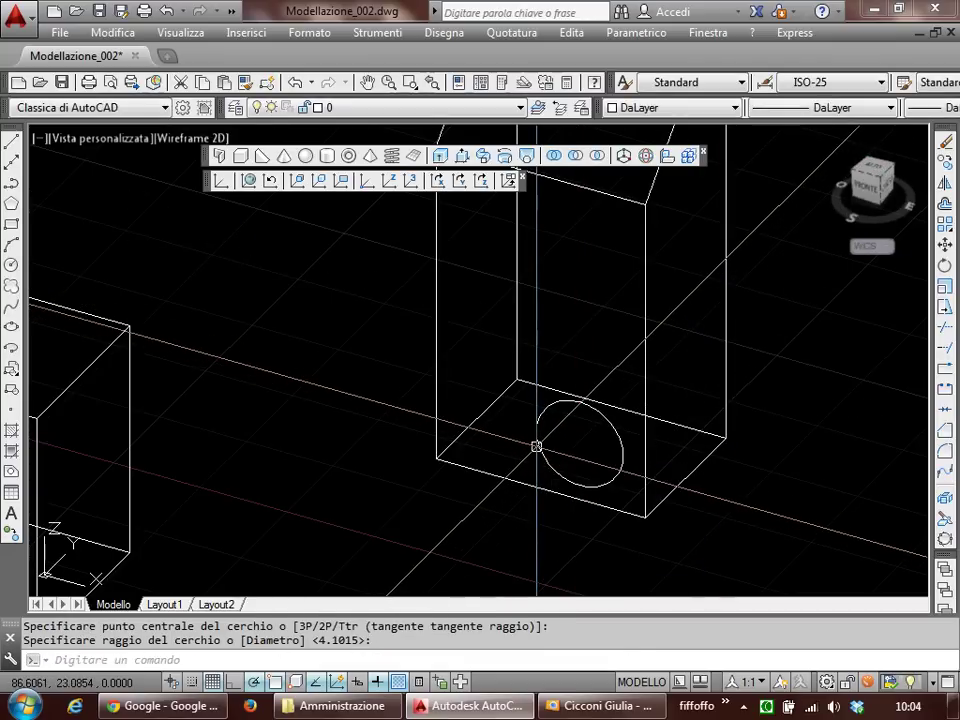
left_click(536, 446)
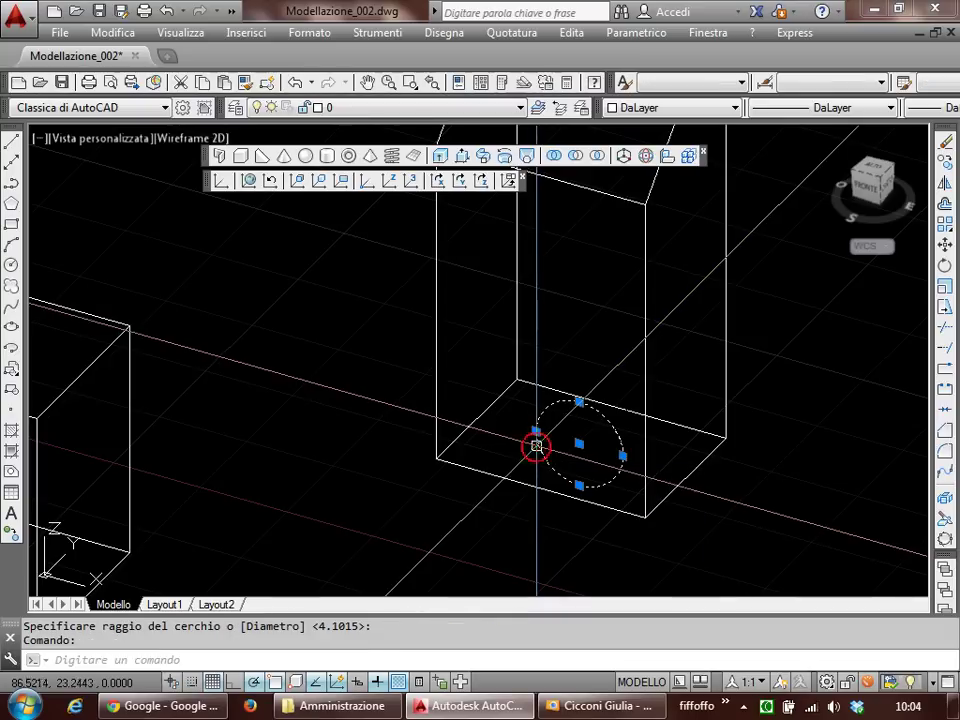
key("Delete")
Step: Preview conceptual shading with MODOOMBRA, then return to 2D wireframe
middle_click_drag(540, 444, 537, 468)
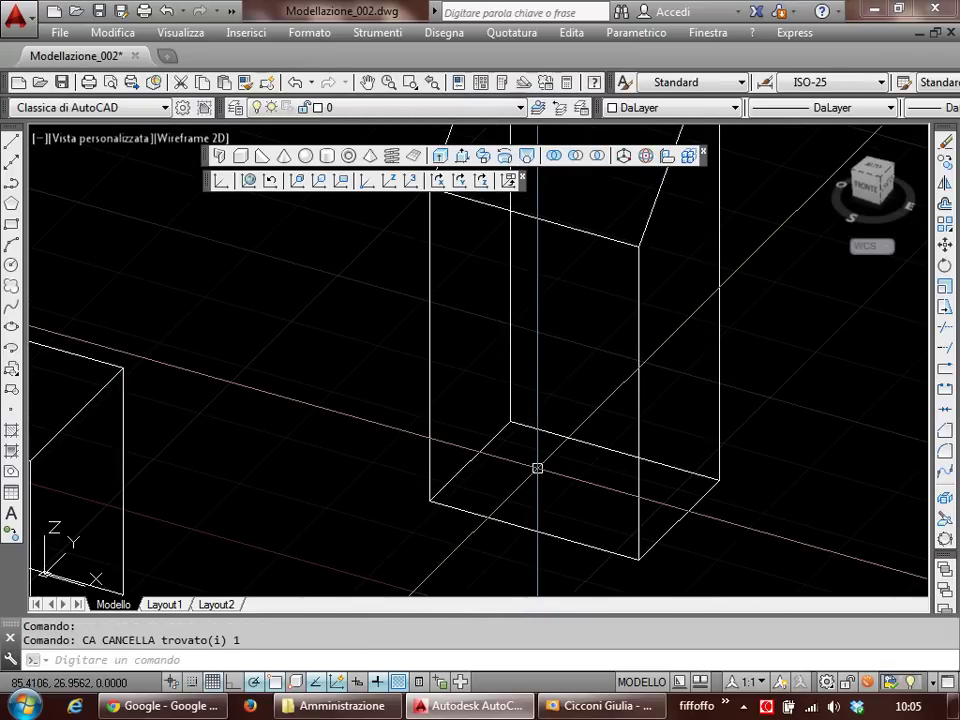
type("modoombra")
key("Return")
type("c")
key("Return")
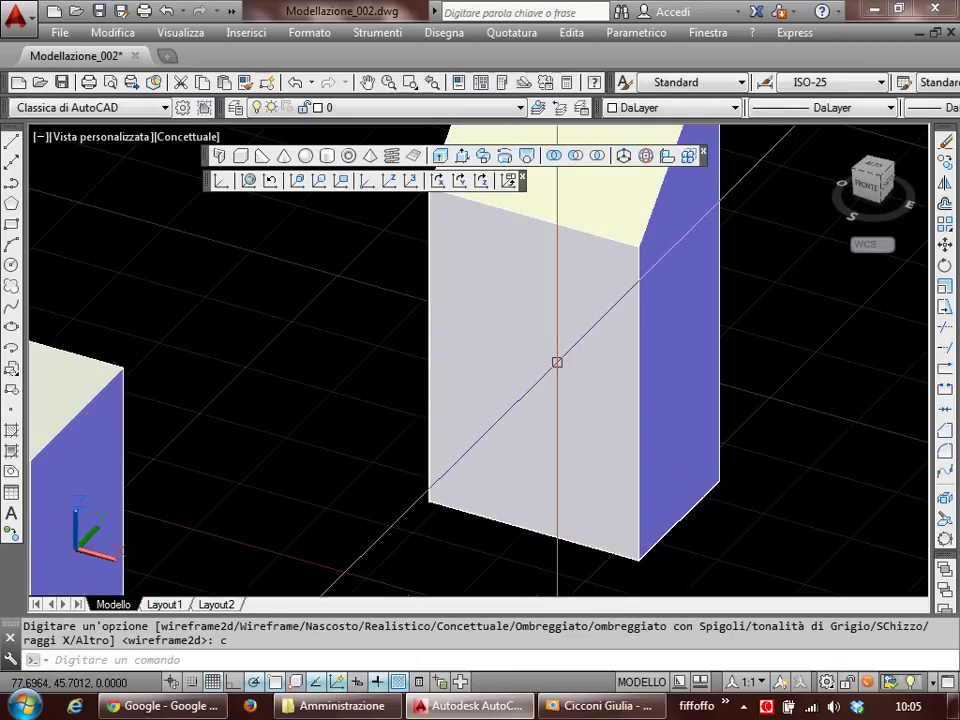
key("Return")
type("2d")
key("Return")
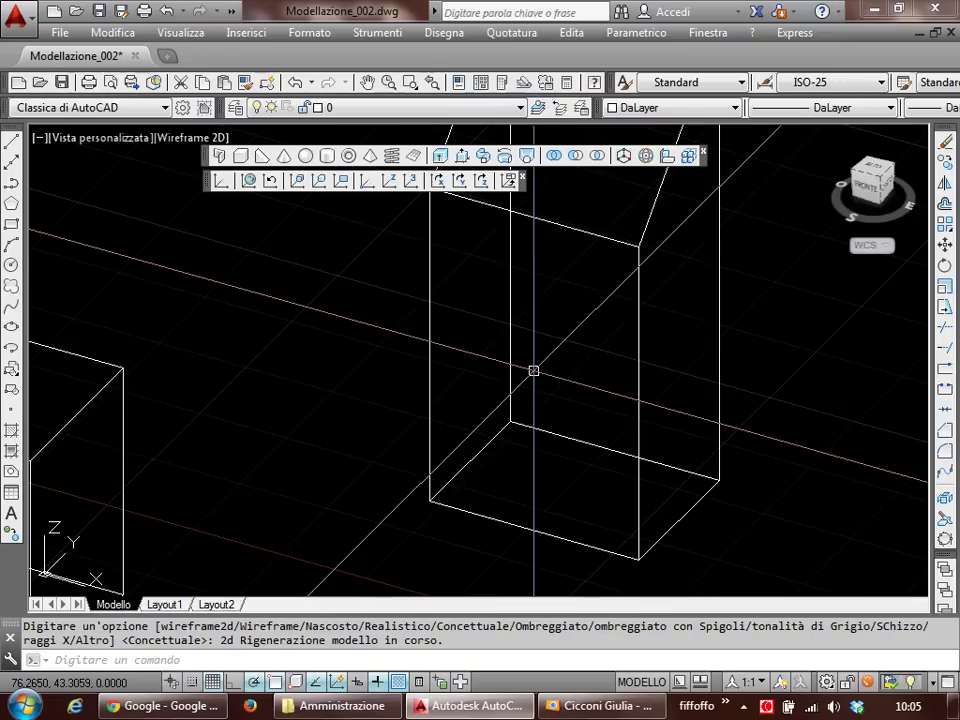
scroll(533, 370, "down", 2)
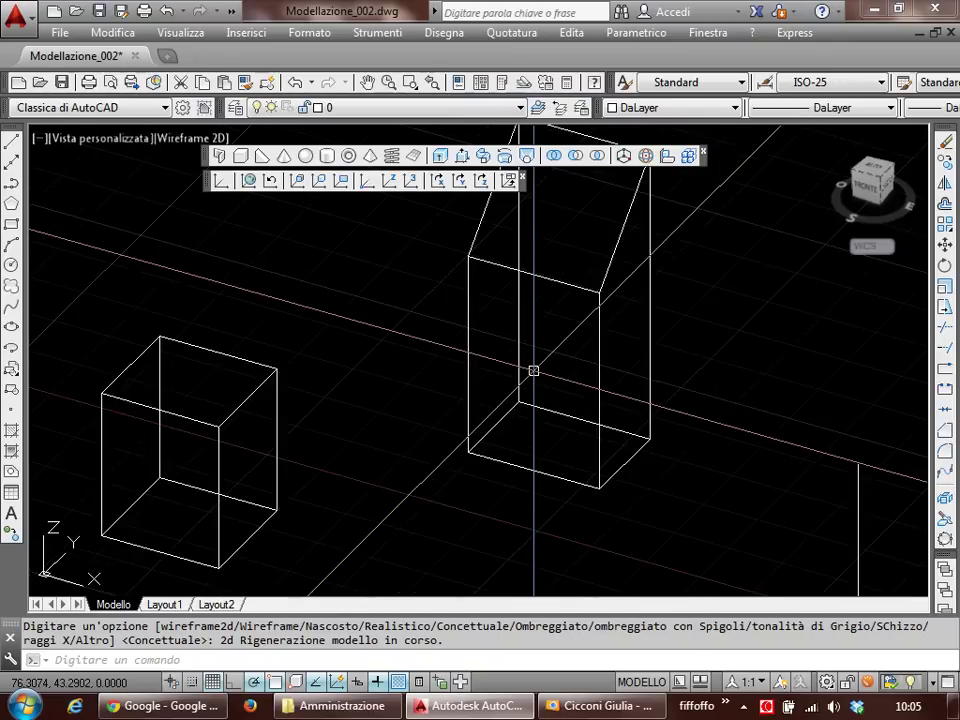
Step: Draw circles on the tall box's top, side and front faces
left_click(12, 266)
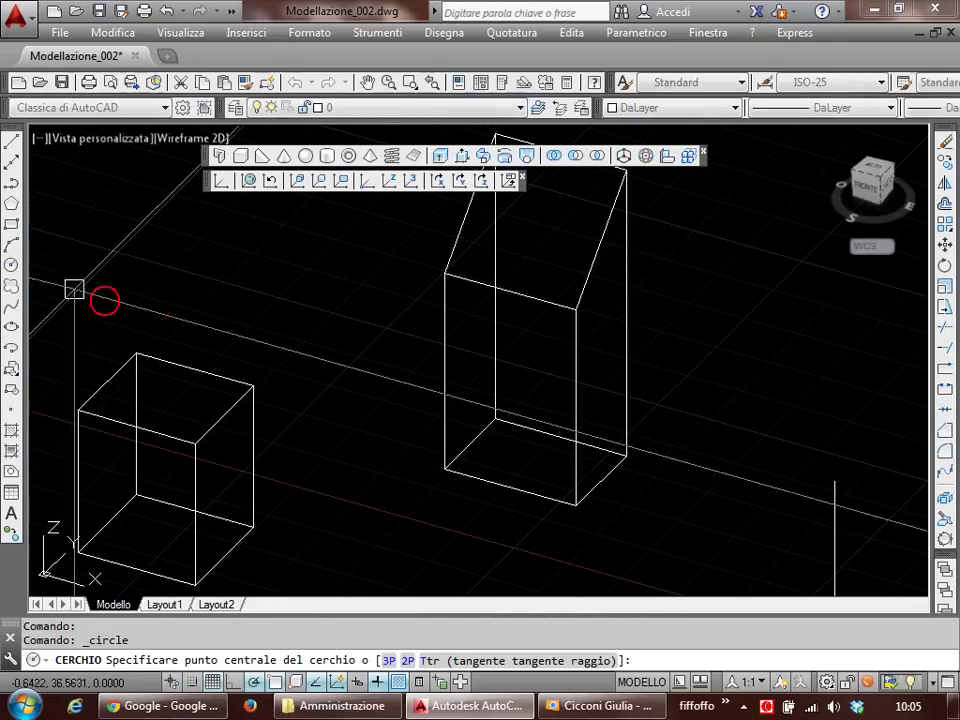
mouse_move(542, 357)
middle_mouse_down("shift")
mouse_move(514, 285)
mouse_move(468, 329)
mouse_move(435, 486)
mouse_move(553, 463)
mouse_move(482, 336)
mouse_move(470, 418)
middle_mouse_up("shift")
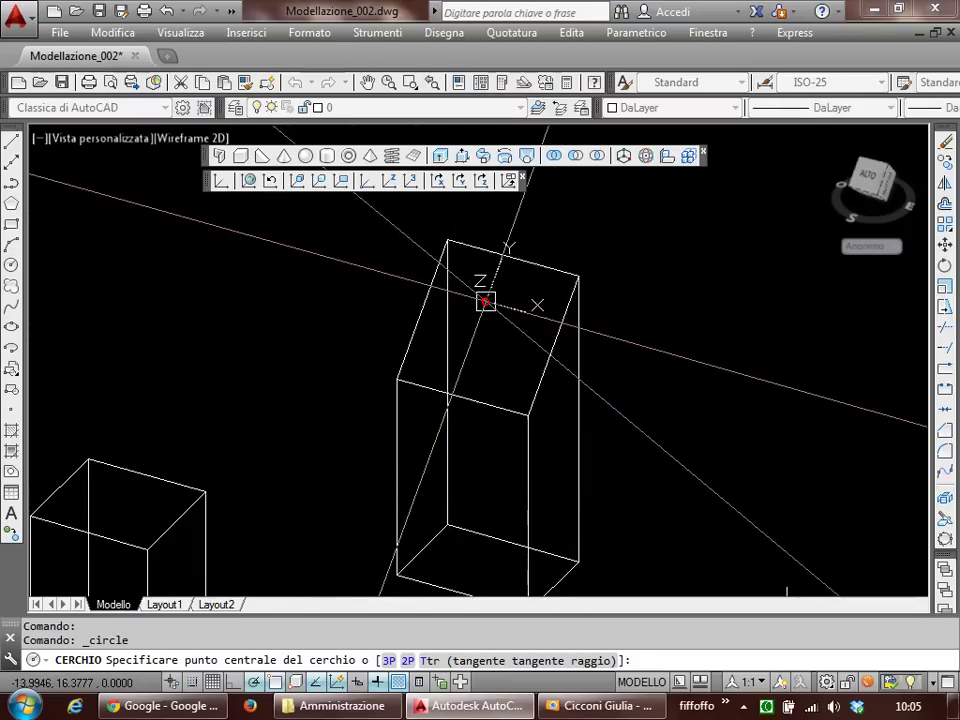
left_click(486, 300)
left_click(549, 397)
key("Return")
left_click(555, 424)
left_click(550, 456)
key("Return")
left_click(486, 464)
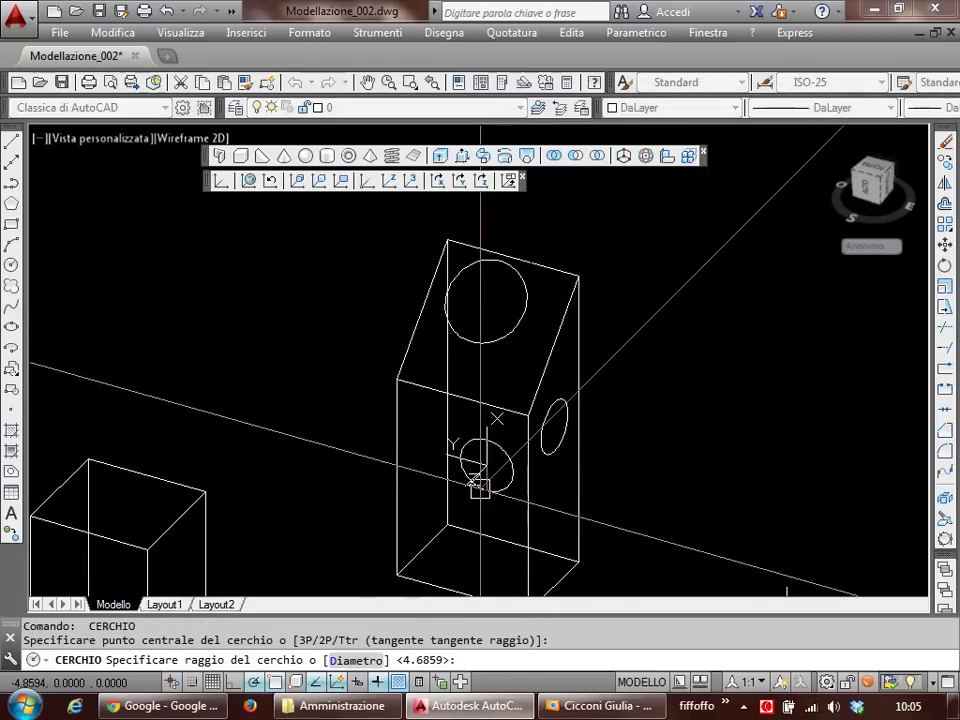
left_click(505, 494)
Step: Orbit around the tall block to inspect its three face circles
mouse_move(510, 494)
middle_mouse_down("shift")
mouse_move(422, 444)
mouse_move(526, 468)
mouse_move(489, 461)
middle_mouse_up("shift")
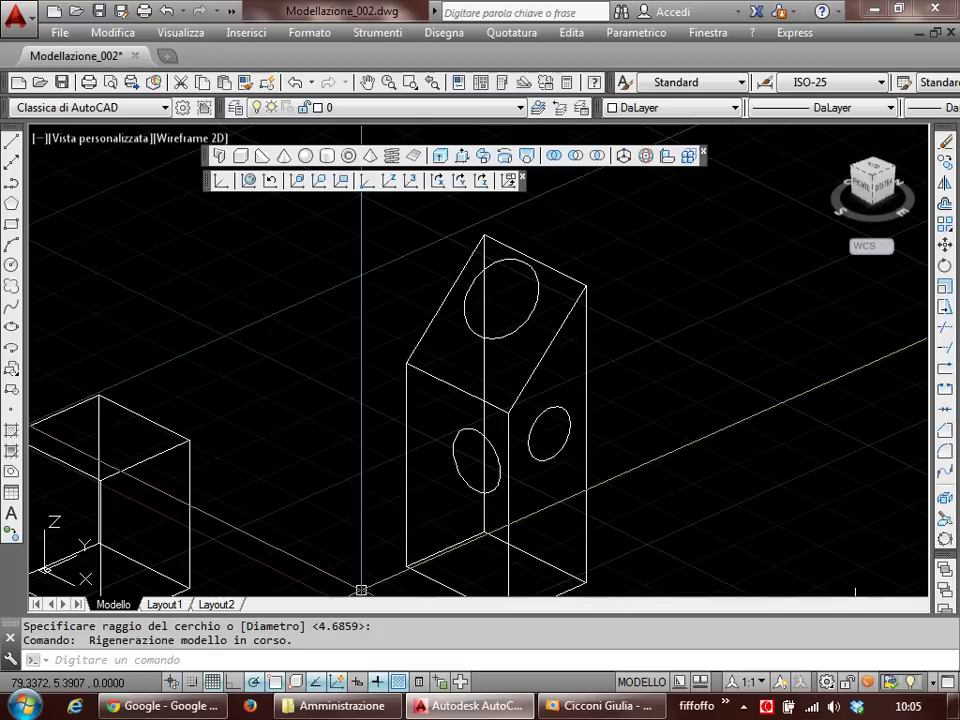
mouse_move(361, 590)
middle_mouse_down()
mouse_move(414, 474)
mouse_move(524, 402)
mouse_move(478, 506)
middle_mouse_up()
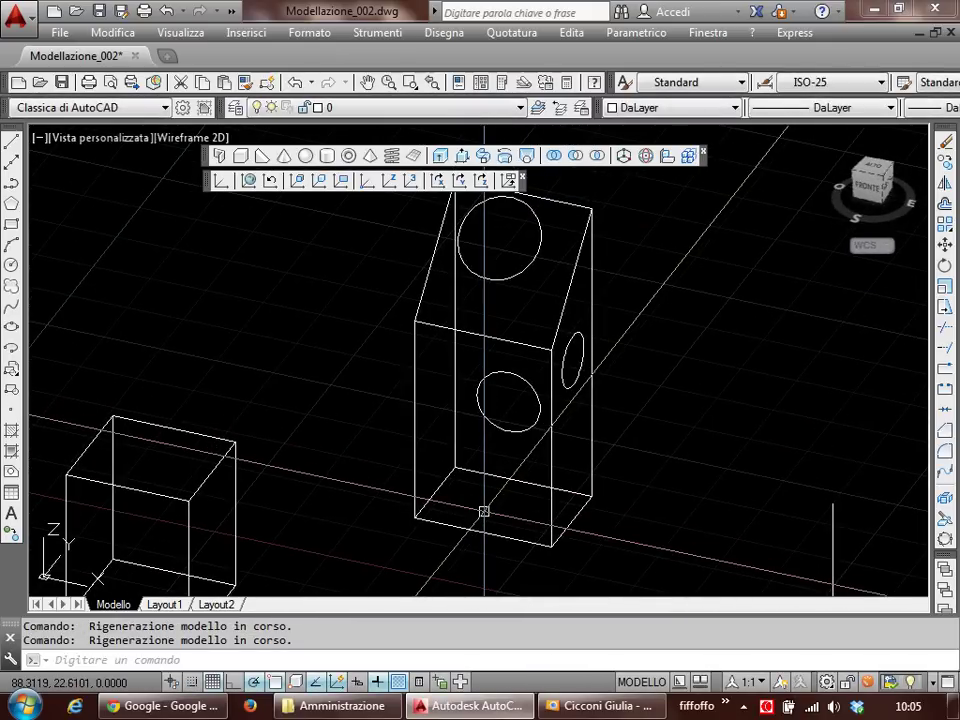
mouse_move(484, 511)
middle_mouse_down("shift")
mouse_move(484, 378)
mouse_move(493, 531)
middle_mouse_up("shift")
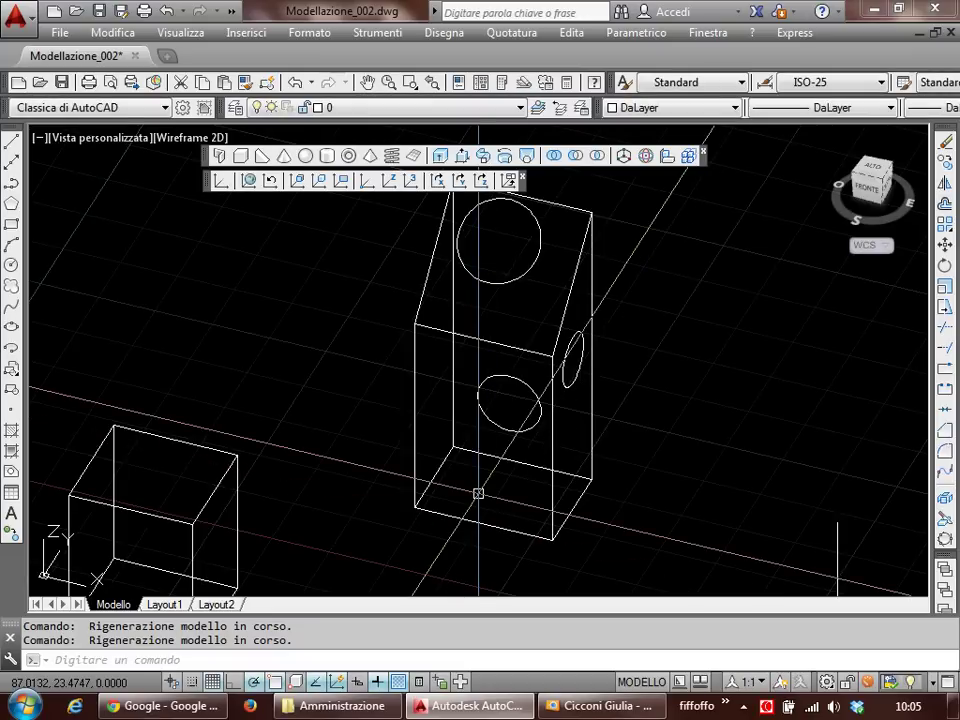
Step: Preview Concettuale shading, switch back to Wireframe 2D, and turn Dynamic UCS off
left_click(195, 140)
left_click(290, 206)
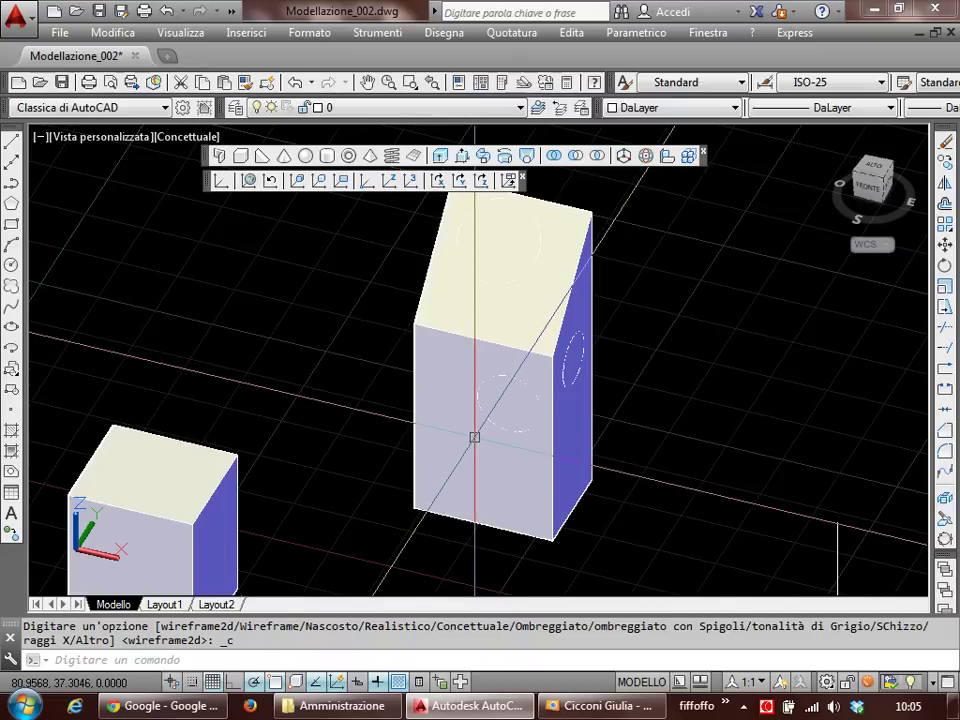
left_click(190, 137)
left_click(221, 186)
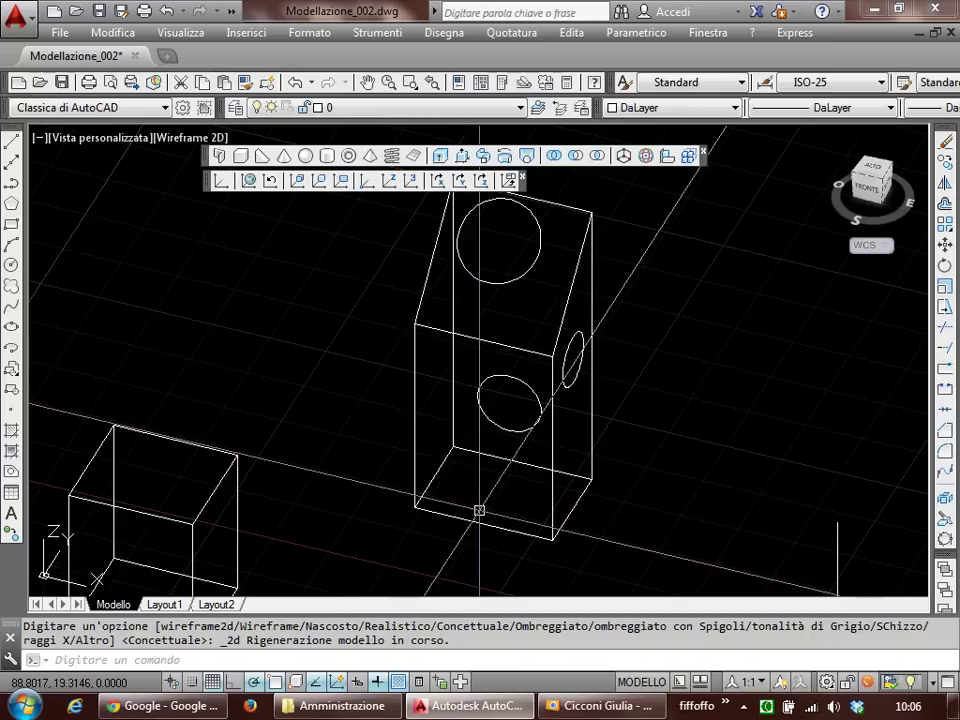
left_click(341, 682)
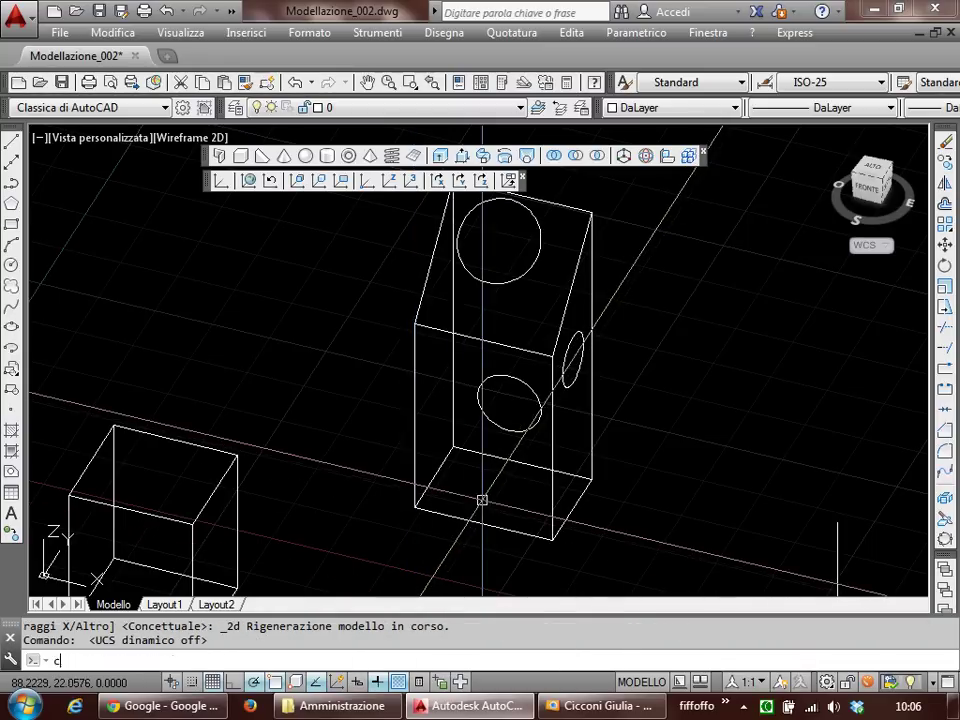
Step: Place a circle on the tall block's bottom face, then another on the small box's bottom face
type("c")
key("Return")
left_click(488, 487)
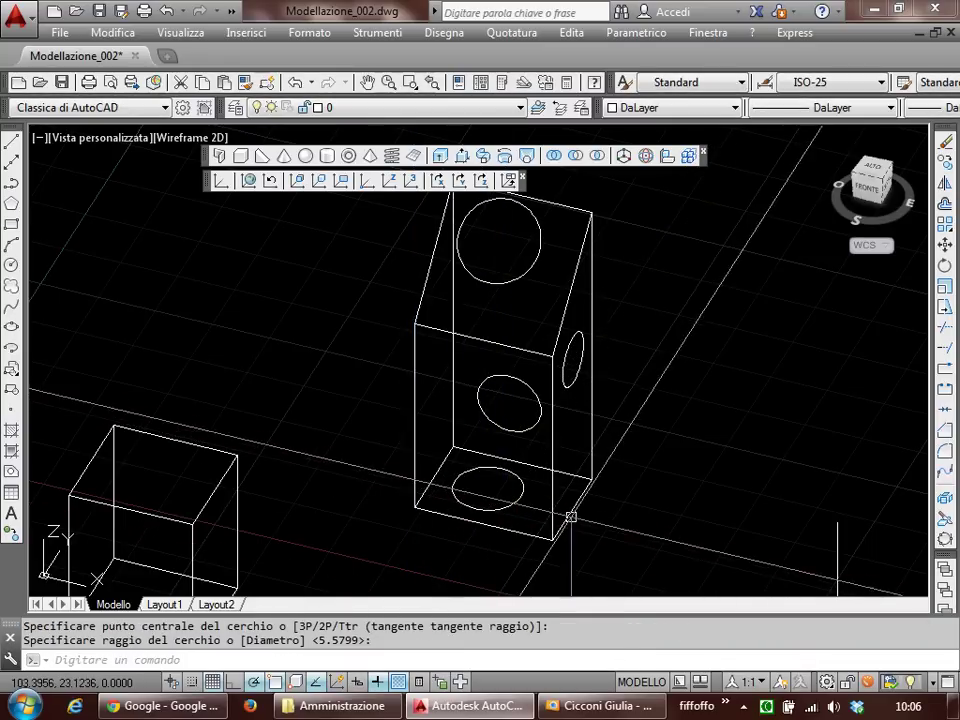
key("Return")
middle_click_drag(353, 516, 457, 412)
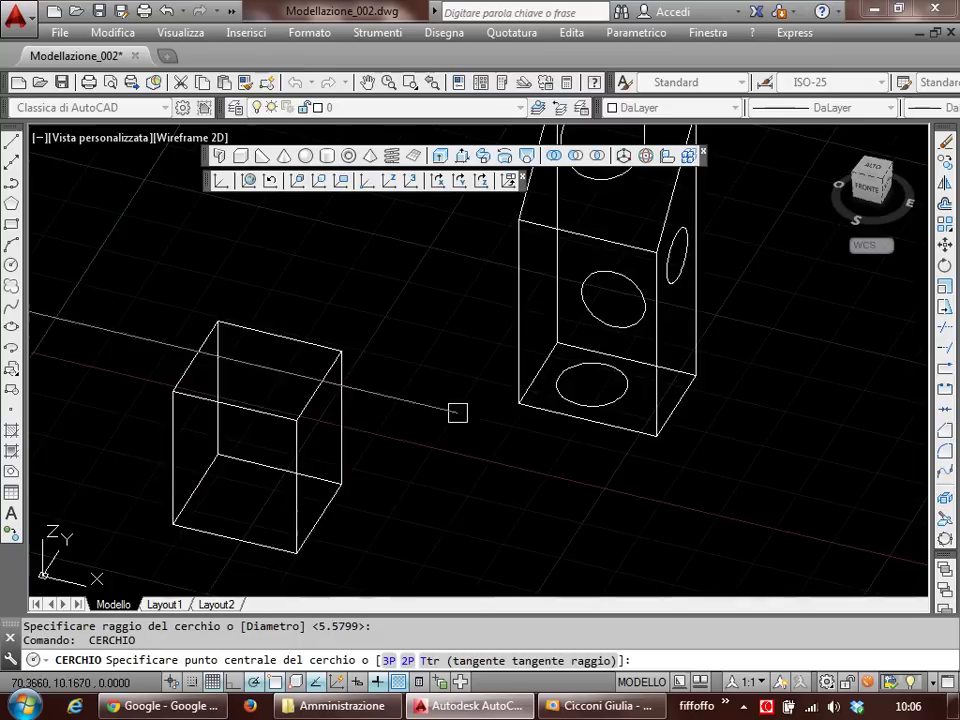
left_click(264, 500)
left_click(242, 536)
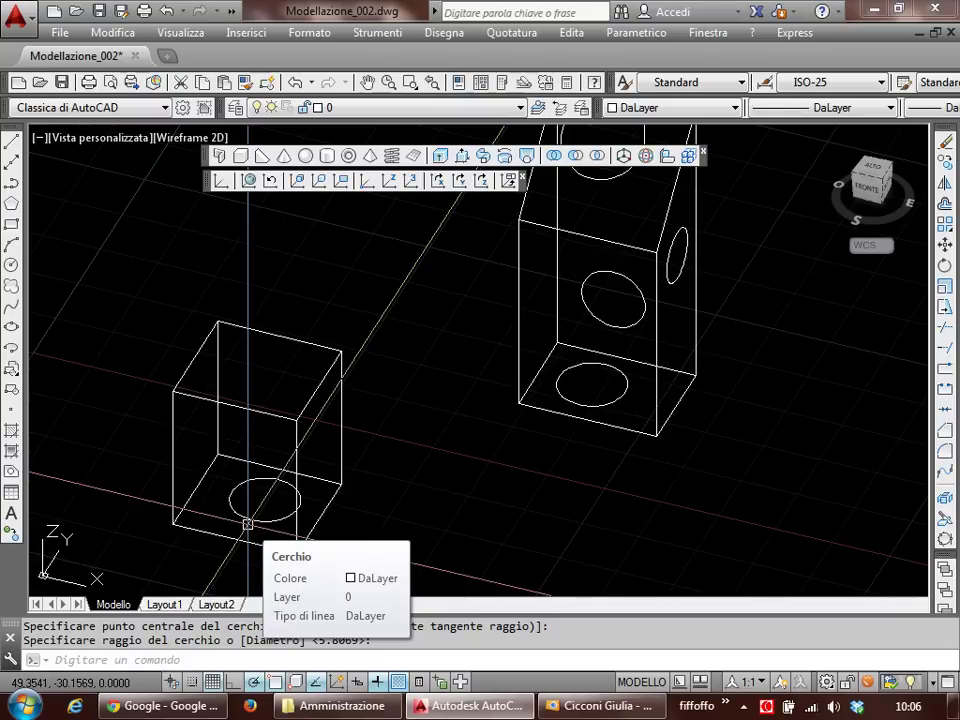
Step: Review the object snap settings, toggling apparent intersection, and cancel without applying
right_click(273, 684)
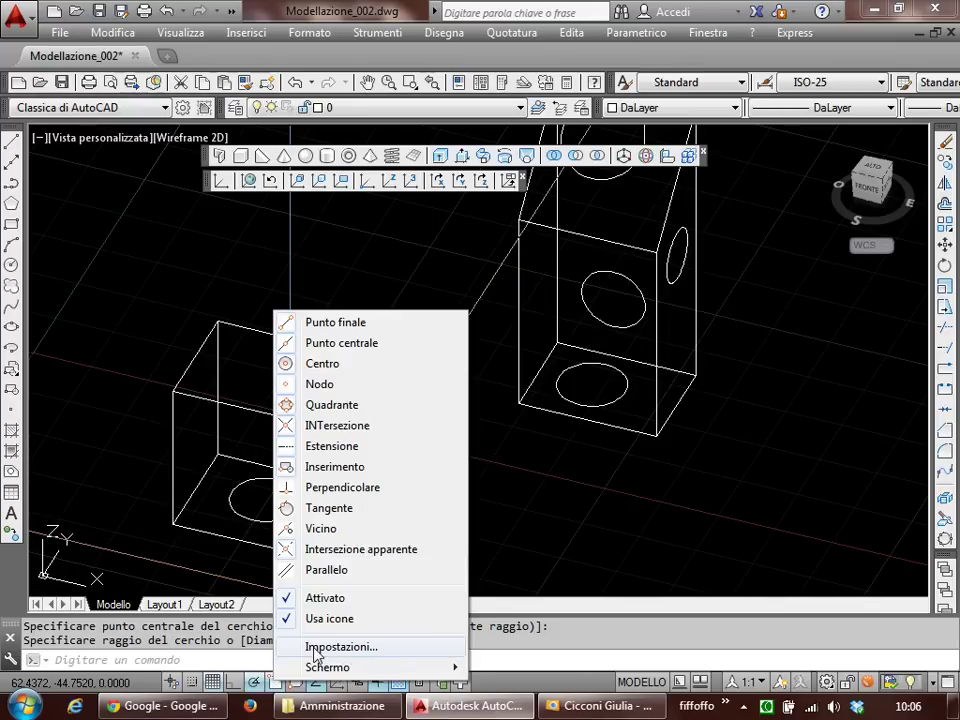
left_click(314, 647)
left_click_drag(857, 292, 358, 155)
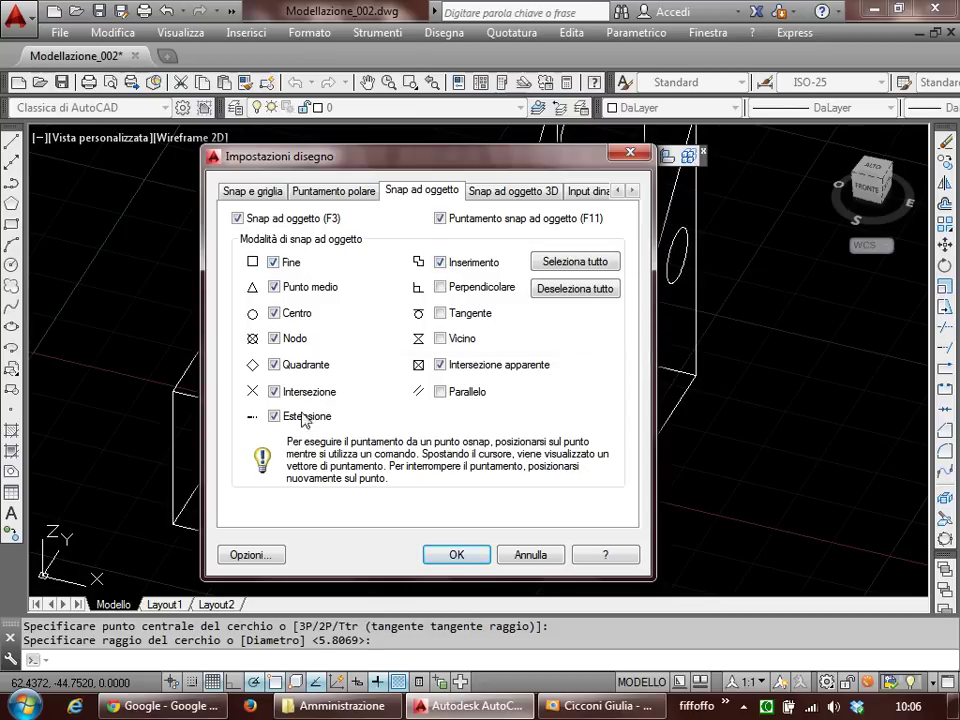
left_click(441, 365)
left_click(537, 557)
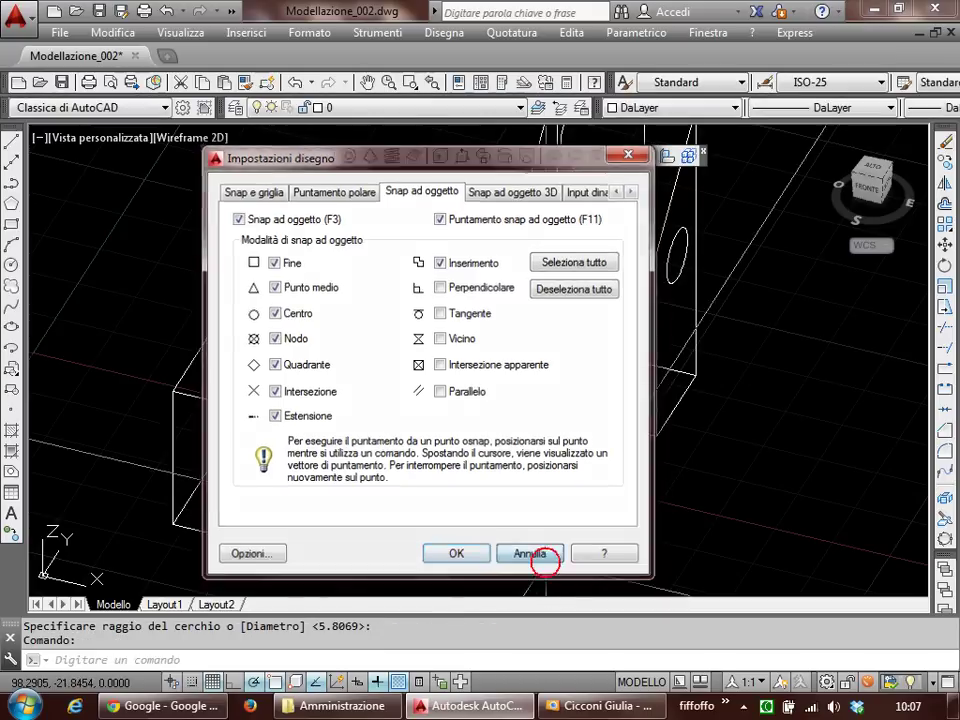
Step: Start a line on the ground plane in front of the tall block
middle_click_drag(695, 479, 572, 479)
type("L")
key("Return")
left_click(407, 505)
left_click(670, 441)
Step: Draw a second ground line snapped perpendicular to the first line
middle_click_drag(671, 478, 553, 446)
key("Return")
key("Return")
left_click(525, 456)
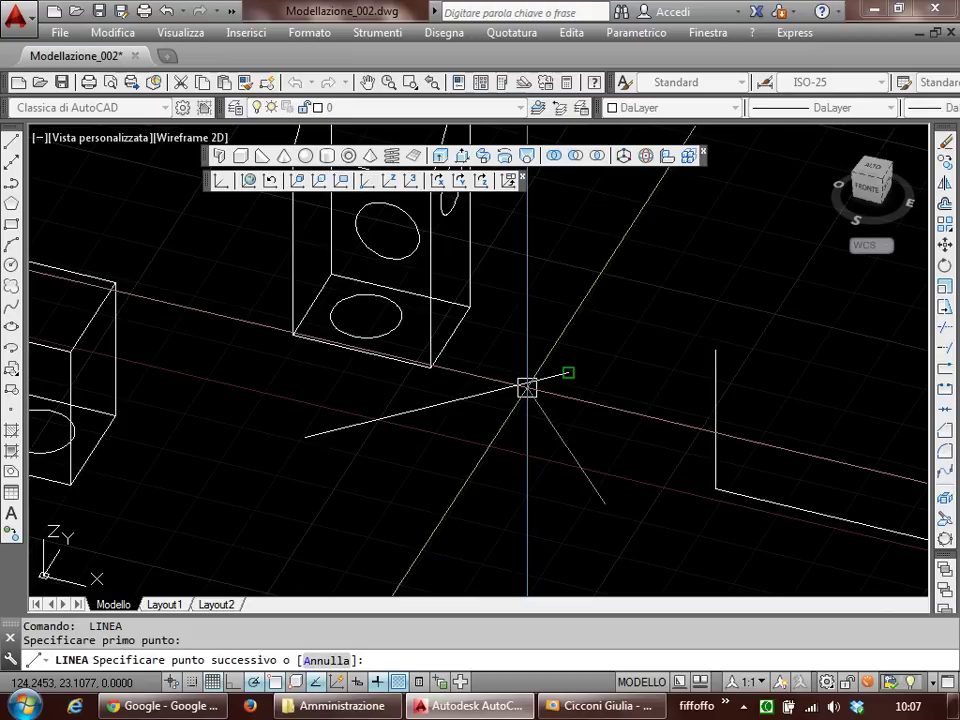
right_click(528, 409, "shift")
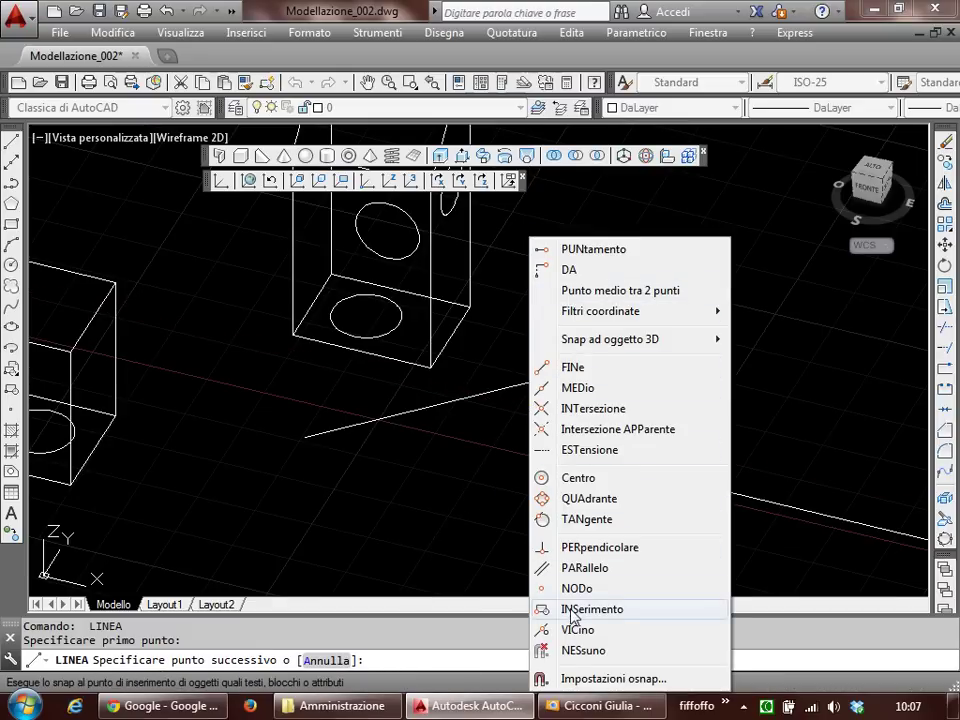
left_click(590, 547)
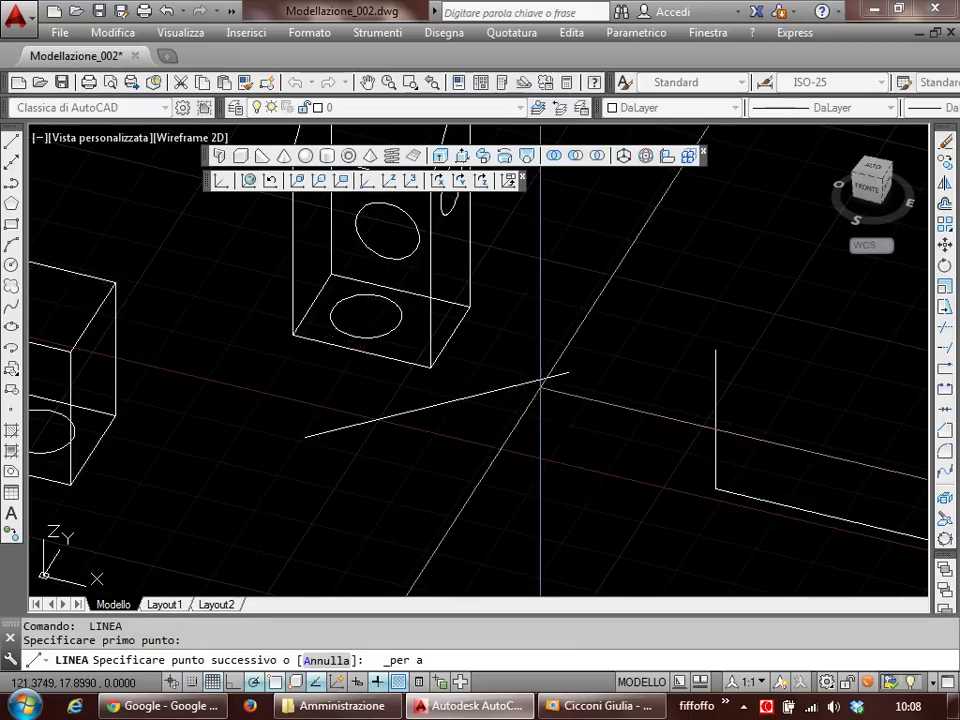
left_click(540, 385)
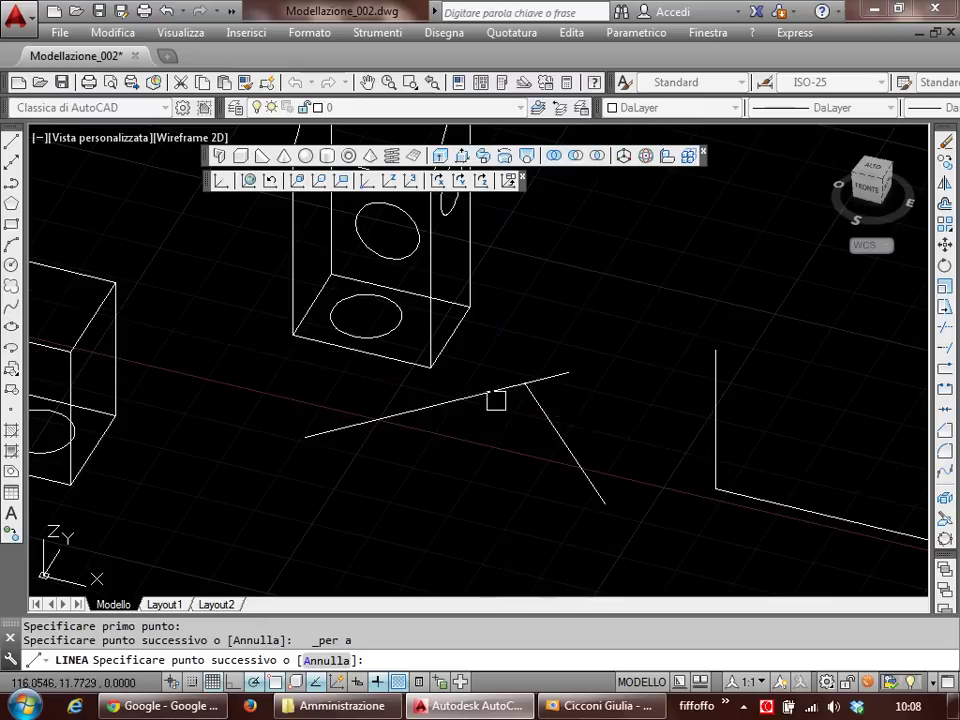
key("Escape")
Step: Check the object snap settings and close the dialog
right_click(276, 684)
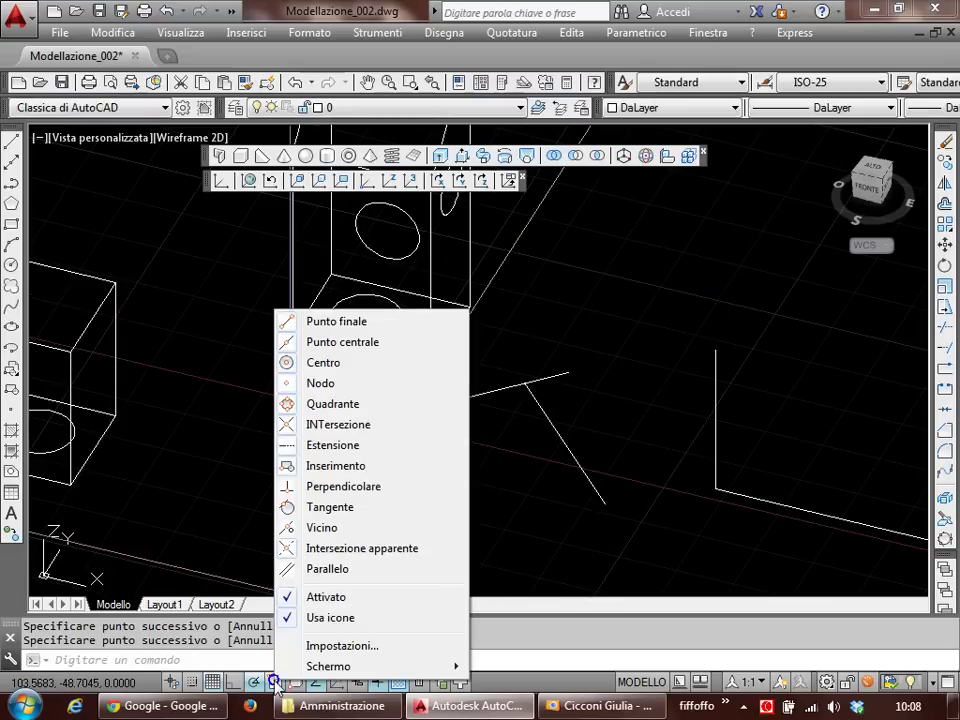
left_click(315, 645)
mouse_move(815, 290)
left_mouse_down()
mouse_move(562, 279)
mouse_move(378, 241)
left_mouse_up()
mouse_move(484, 345)
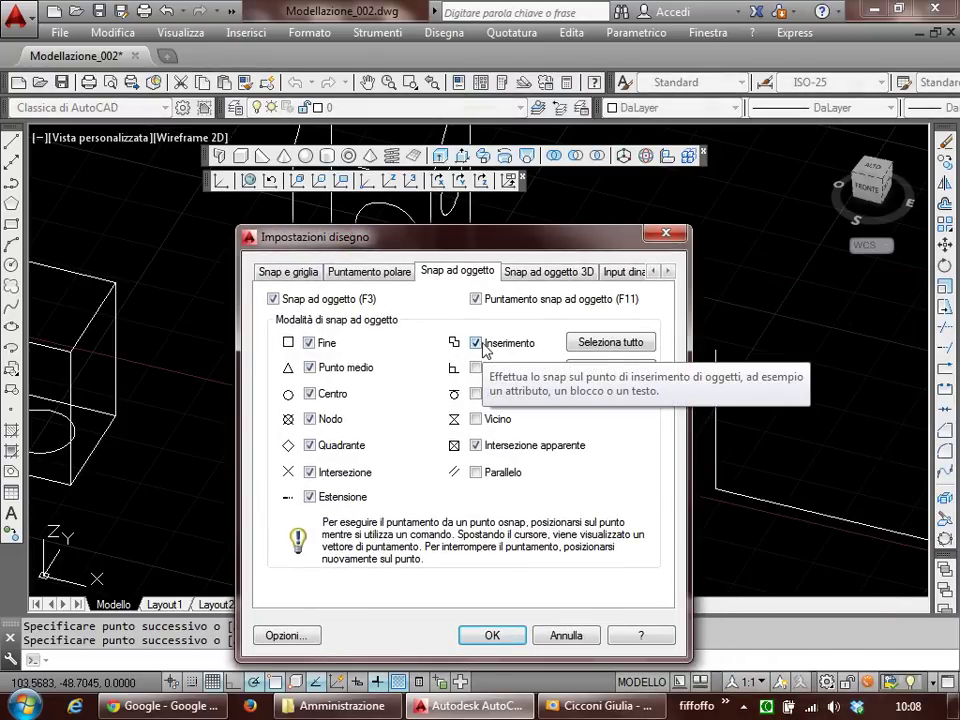
left_click(565, 635)
scroll(598, 515, "down", 3)
scroll(592, 495, "up", 2)
scroll(585, 485, "up", 2)
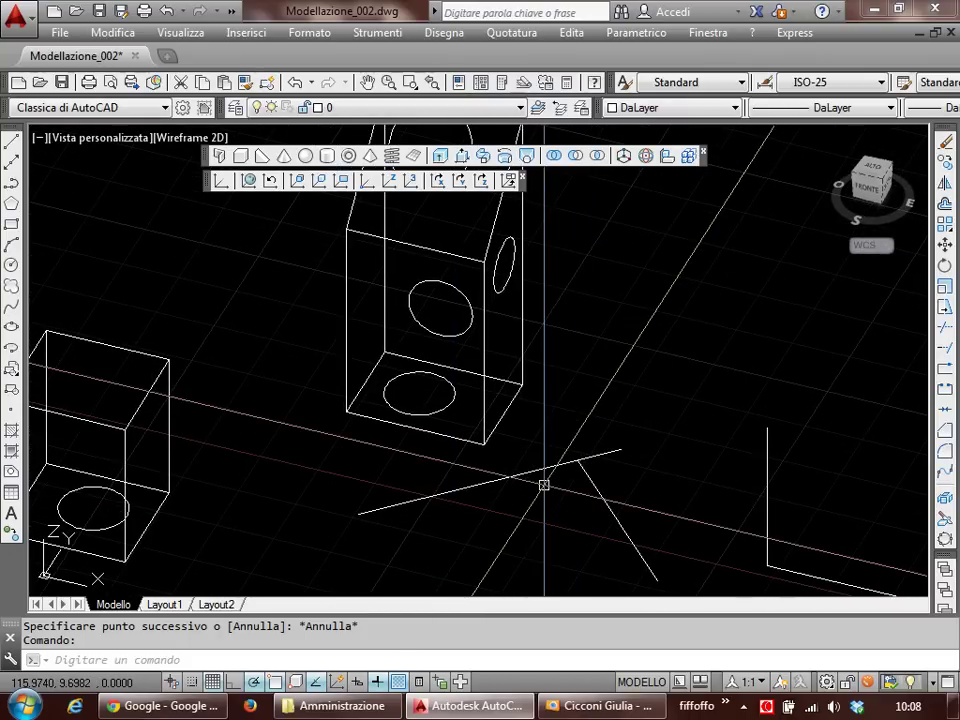
Step: Zoom and pan until the L-shaped lines and the large ground circle are centred
scroll(541, 484, "down", 2)
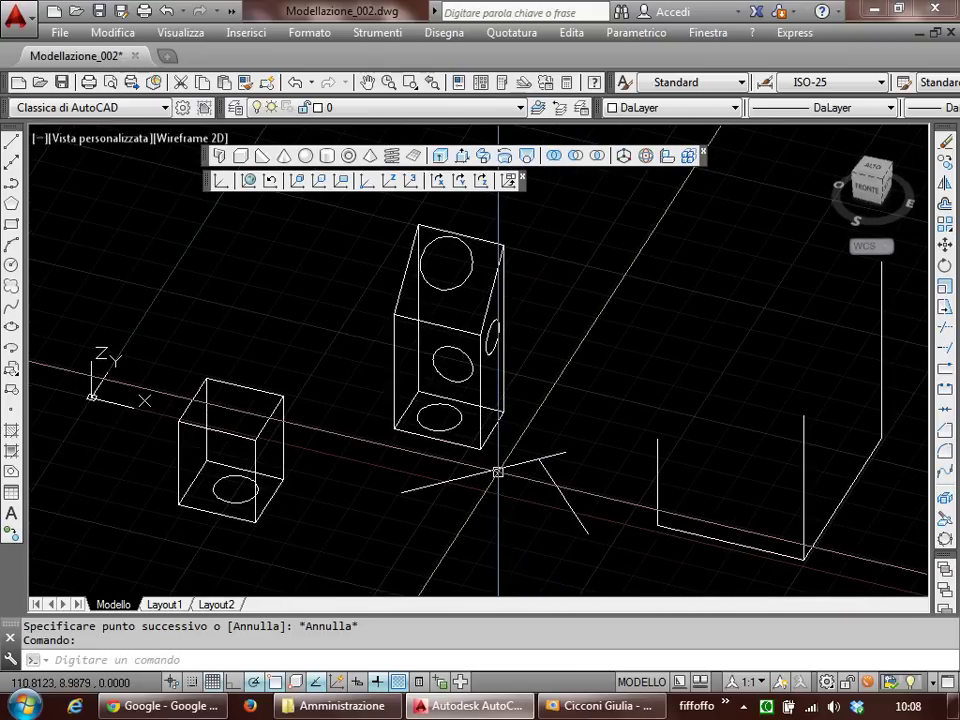
middle_click_drag(498, 470, 342, 467)
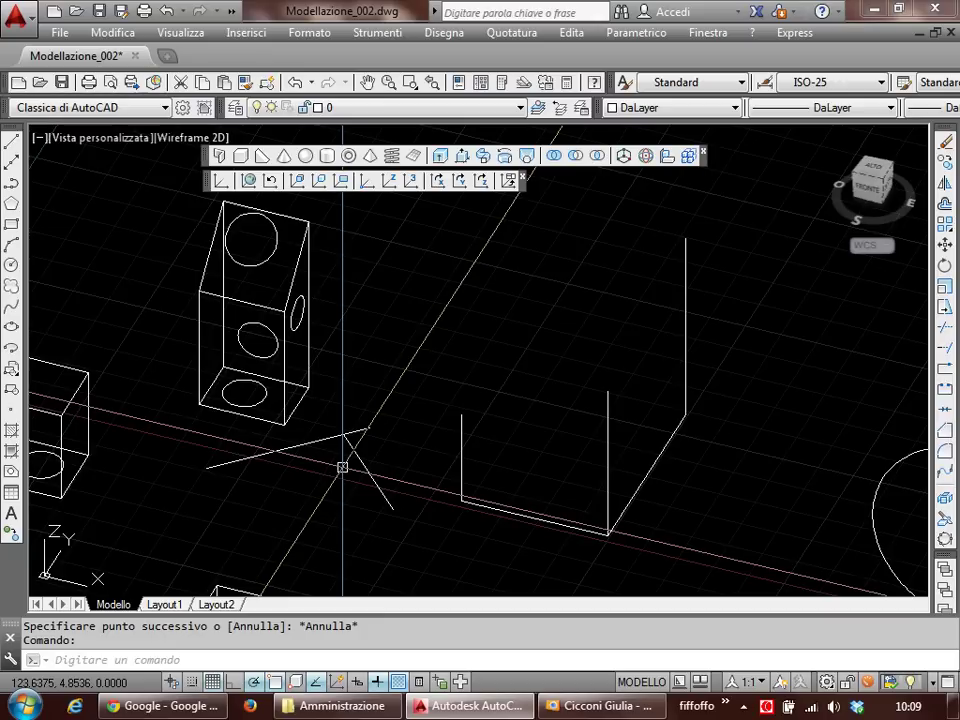
mouse_move(396, 414)
middle_mouse_down()
mouse_move(406, 446)
mouse_move(437, 422)
mouse_move(408, 408)
middle_mouse_up()
scroll(401, 450, "down", 2)
scroll(386, 454, "up", 2)
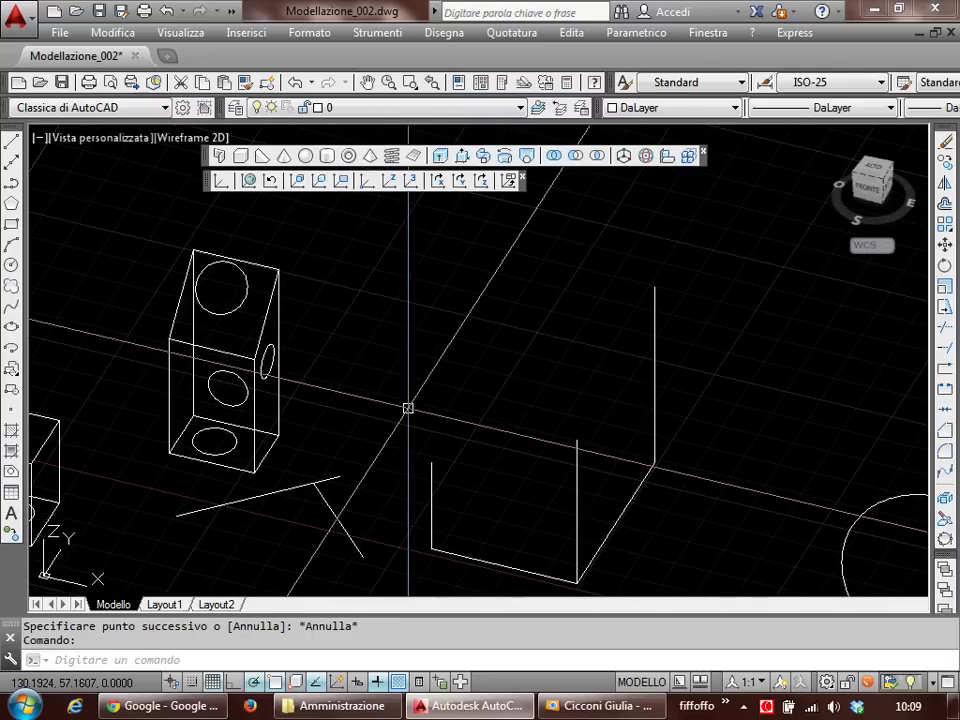
scroll(406, 404, "up", 1)
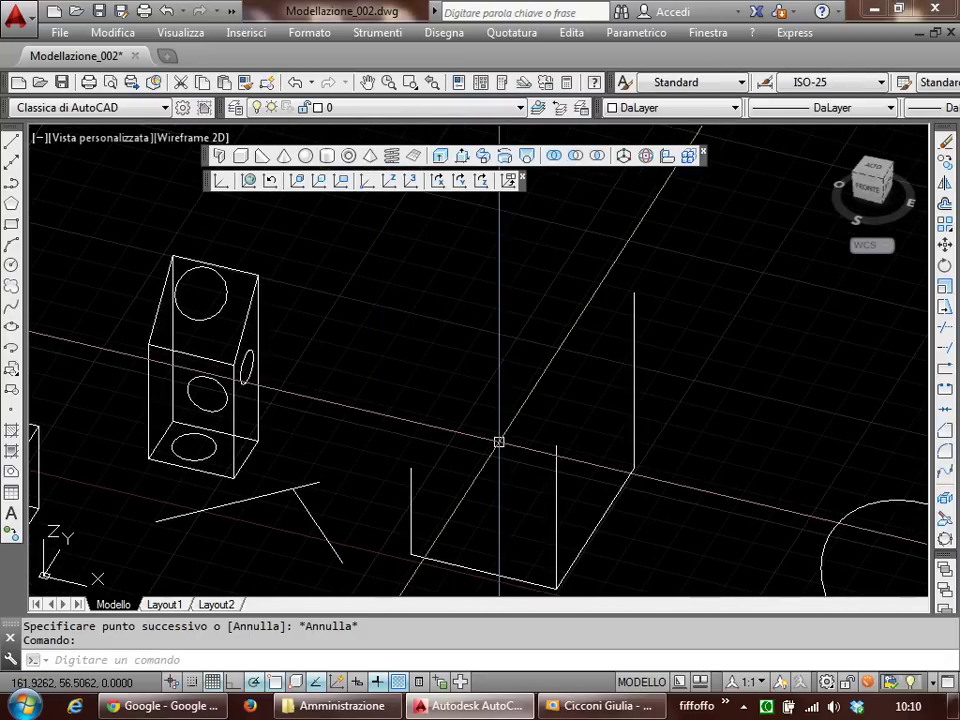
scroll(460, 407, "up", 2)
scroll(450, 370, "up", 2)
scroll(459, 341, "down", 2)
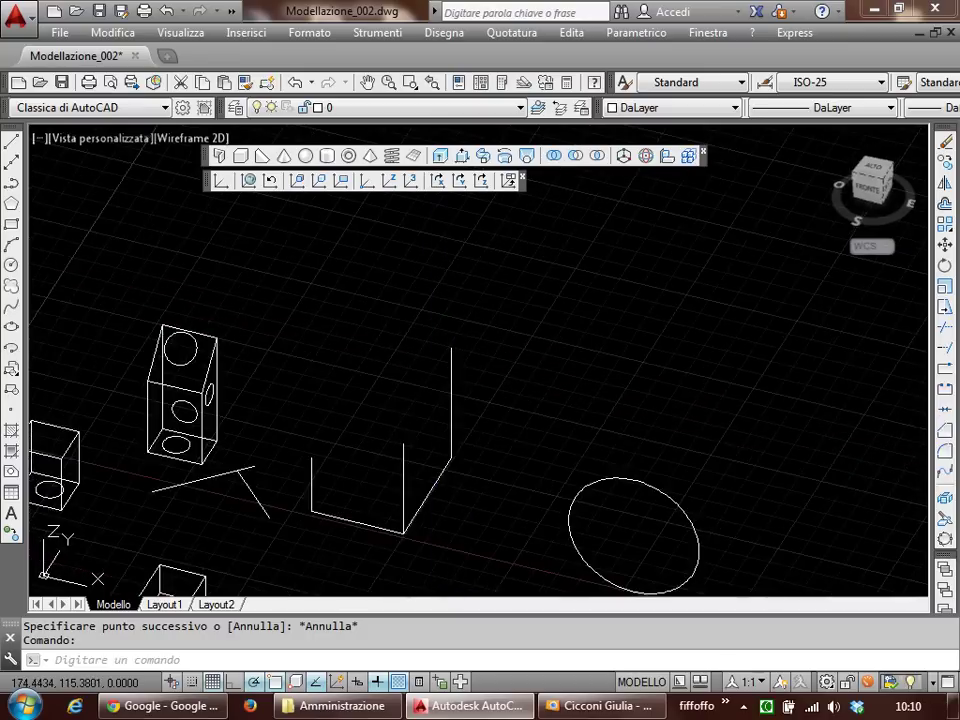
middle_click_drag(459, 341, 391, 377)
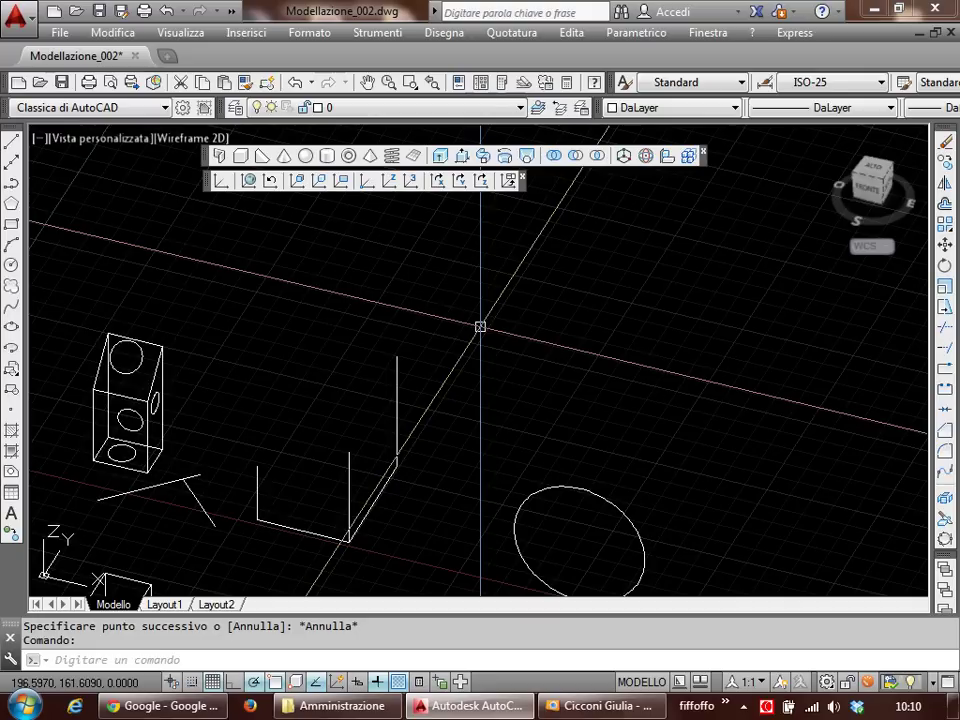
middle_click_drag(642, 321, 482, 336)
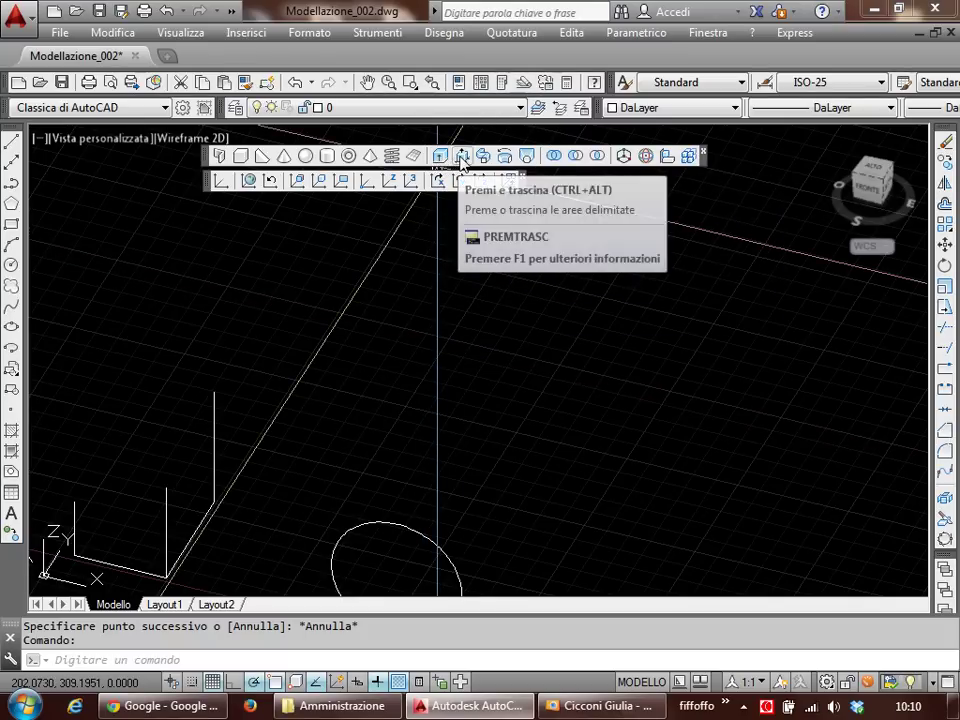
mouse_move(462, 155)
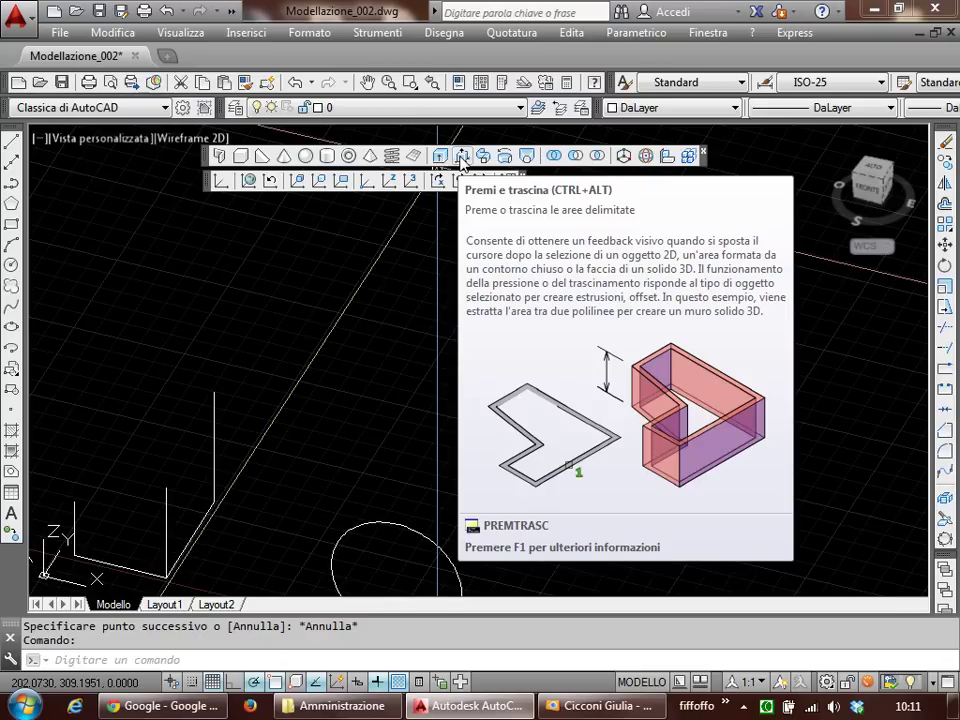
Step: Draw two overlapping circles on the empty ground area
middle_click_drag(424, 321, 437, 388)
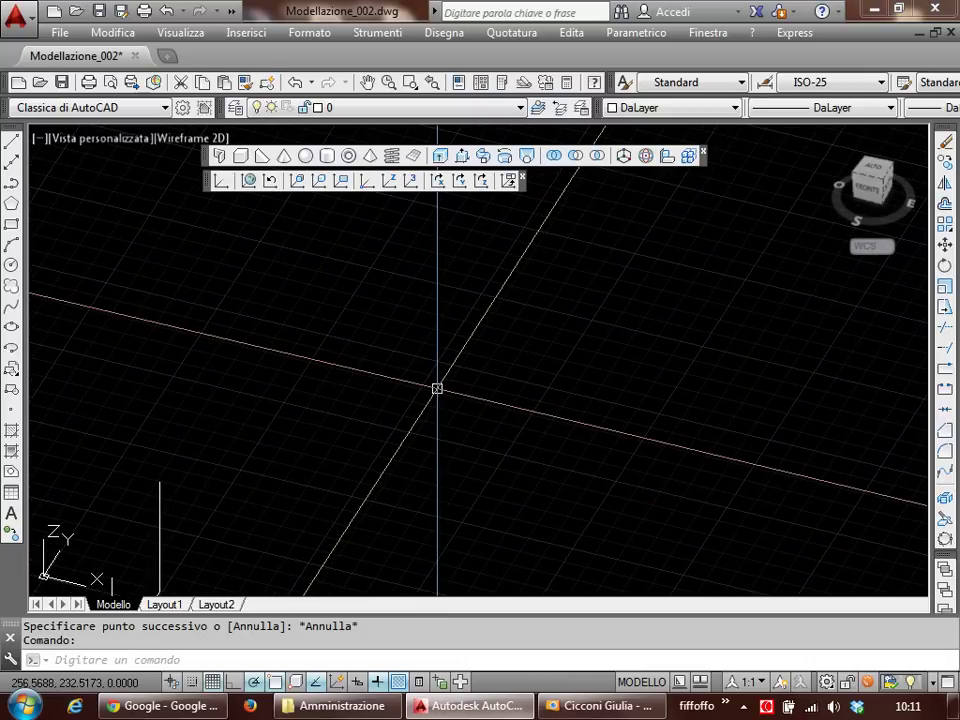
type("c")
key("Return")
left_click(473, 352)
left_click(530, 378)
key("c")
key("Return")
left_click(573, 412)
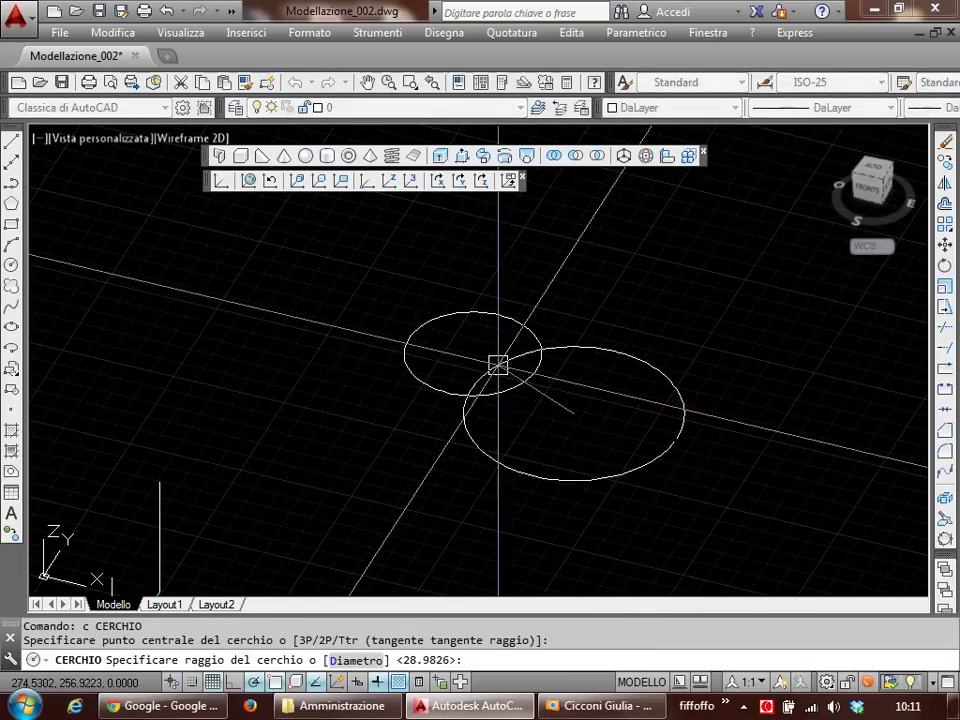
left_click(505, 366)
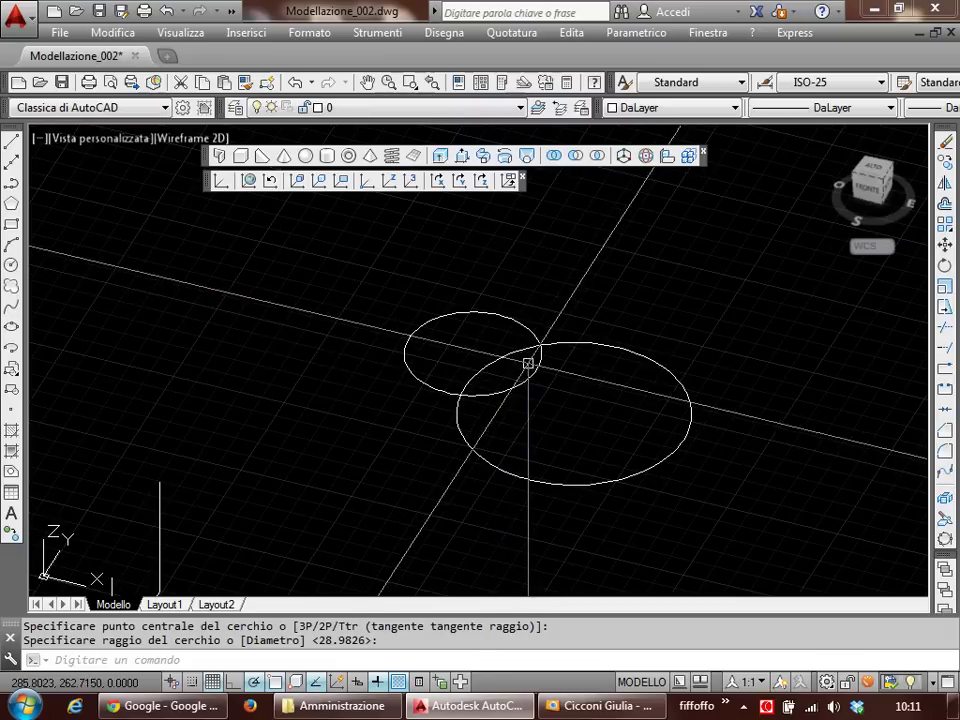
scroll(506, 381, "up", 2)
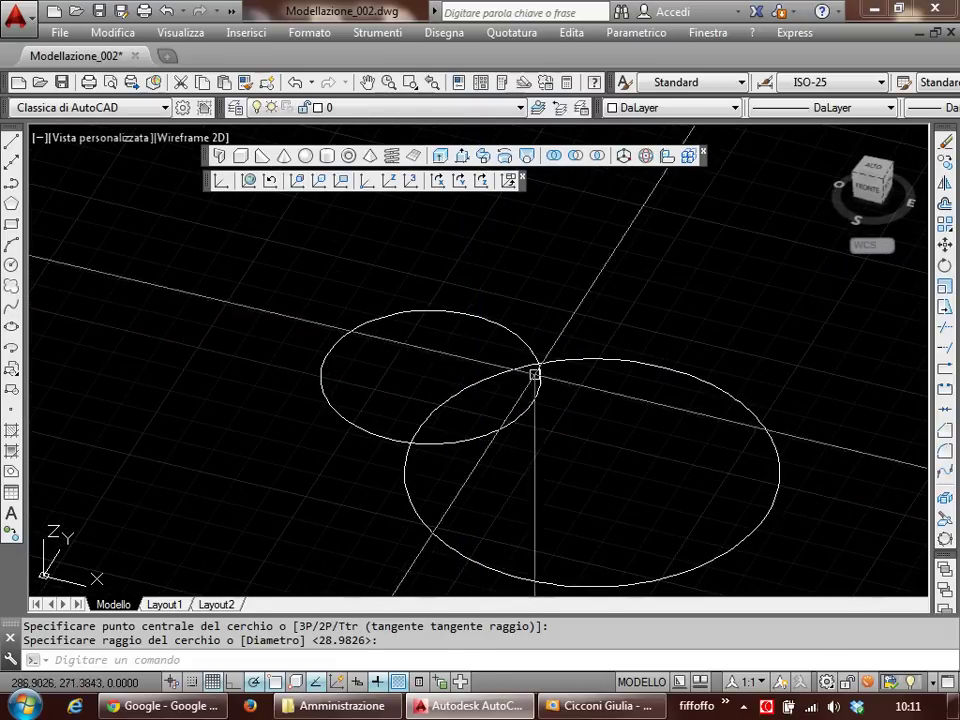
Step: Draw a bent three-point polyline crossing the overlapping circles
type("pl")
key("Return")
left_click(462, 346)
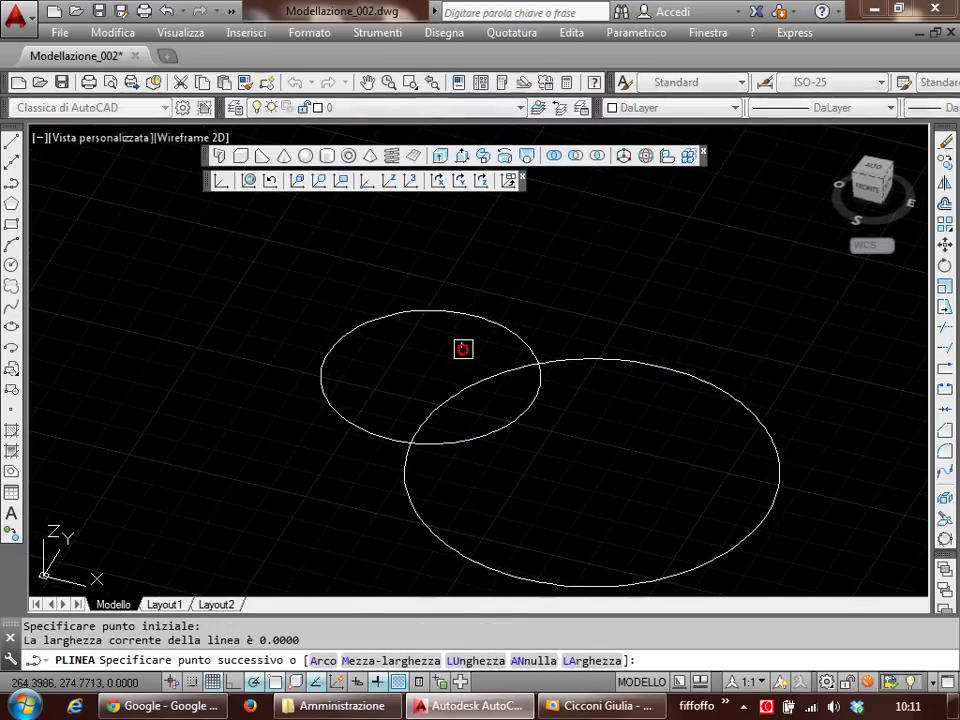
left_click(480, 405)
left_click(606, 403)
scroll(476, 415, "up", 4)
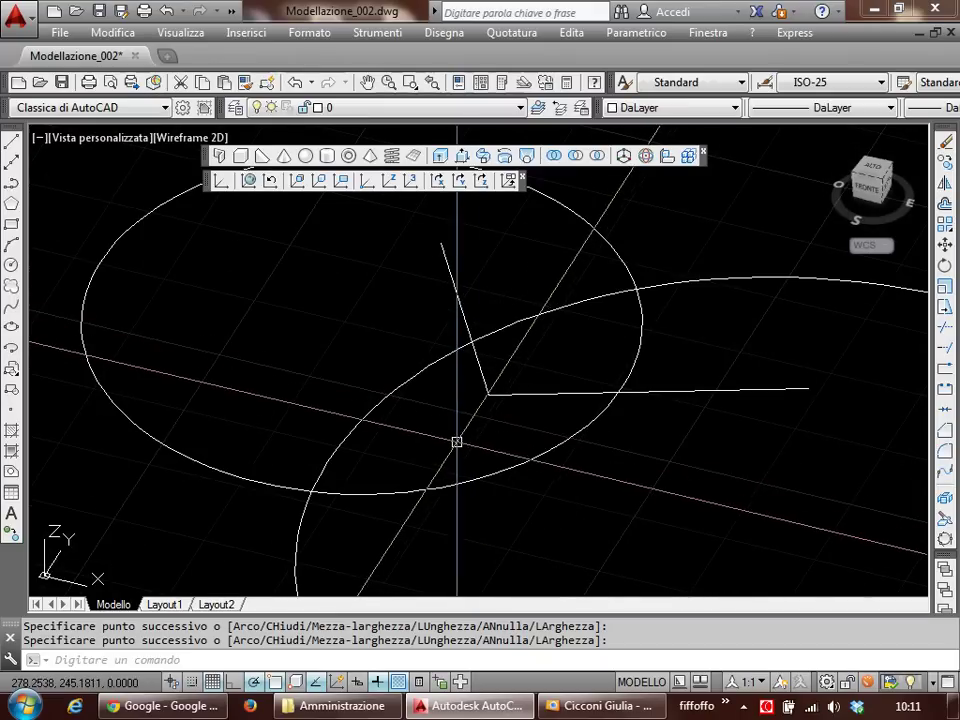
scroll(468, 408, "down", 2)
scroll(465, 401, "up", 2)
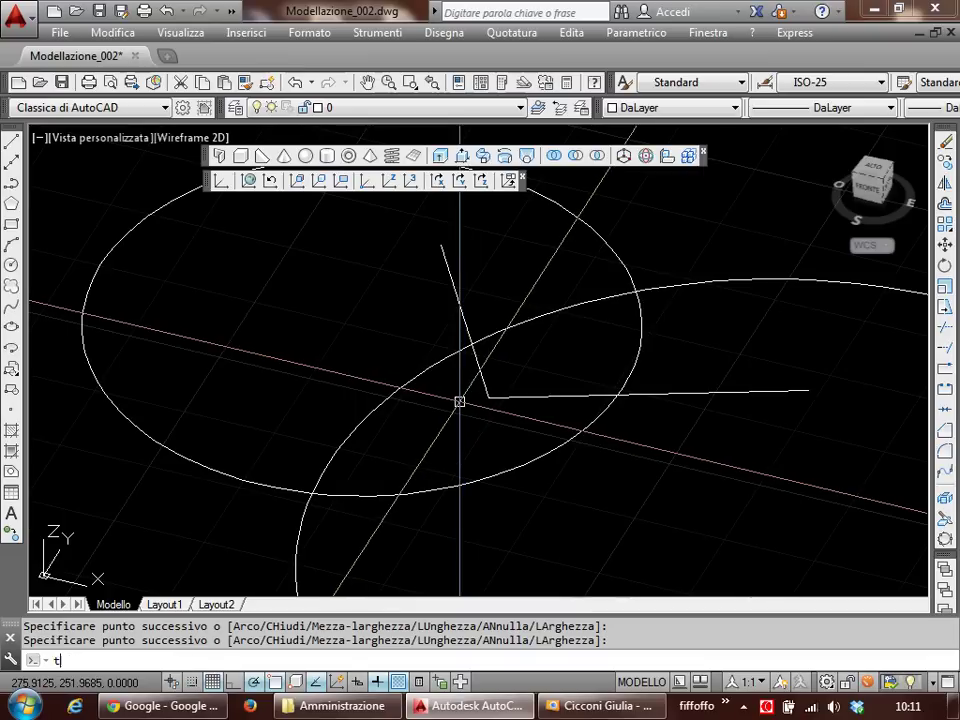
key("Return")
type("tr")
key("Return")
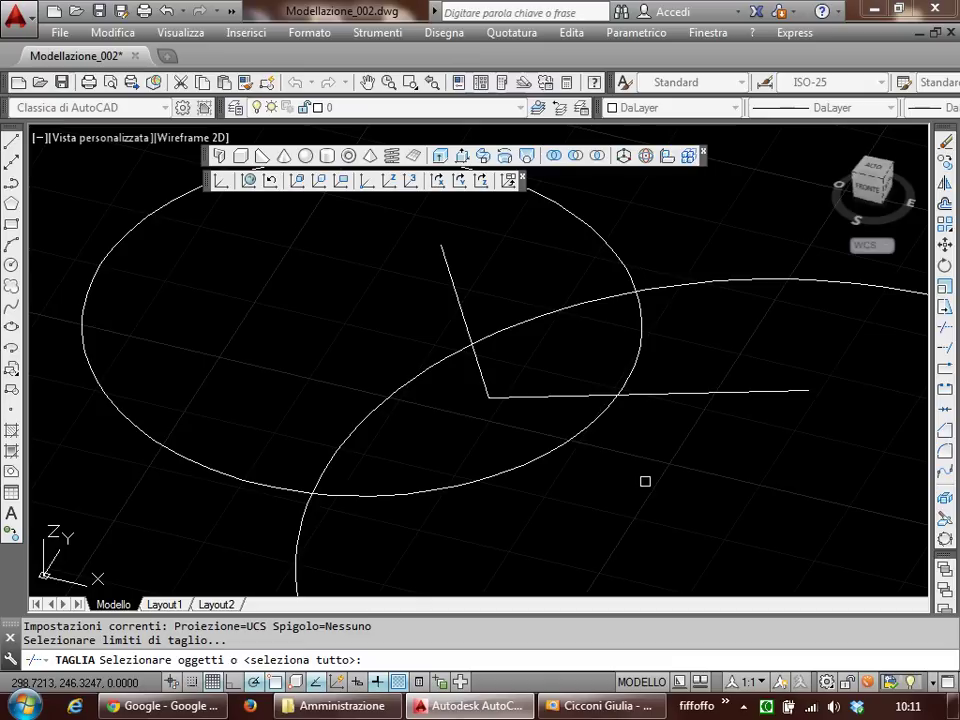
Step: Trim the outer circle portions and the polyline tail to leave a pointed shape
left_click(690, 493)
left_click(284, 313)
key("Return")
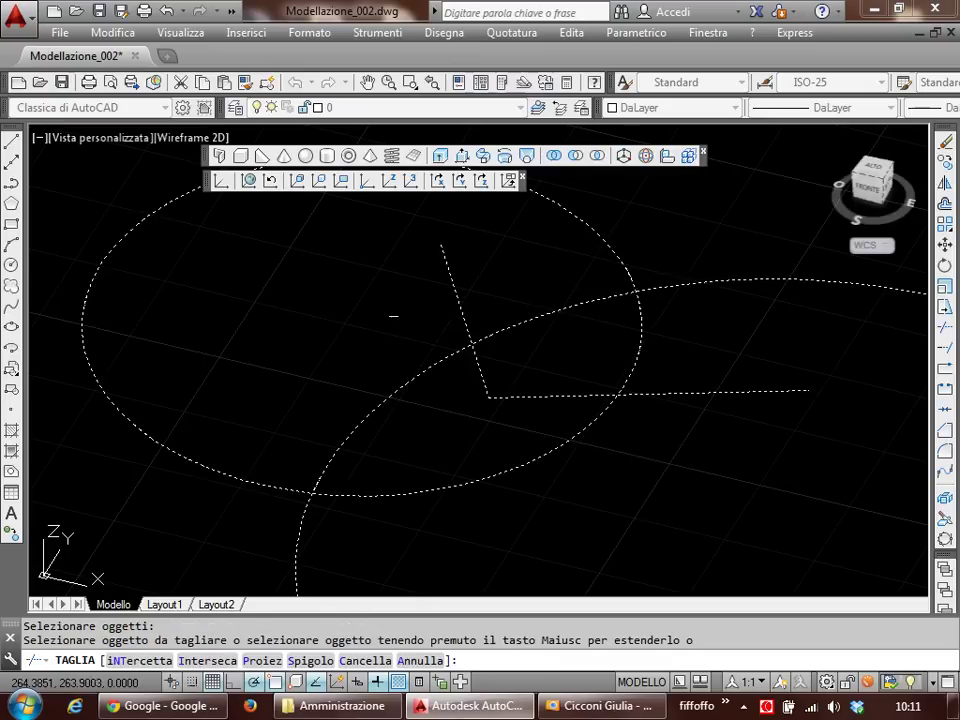
left_click(671, 240)
left_click(654, 343)
left_click(647, 393)
key("Return")
left_click(621, 508)
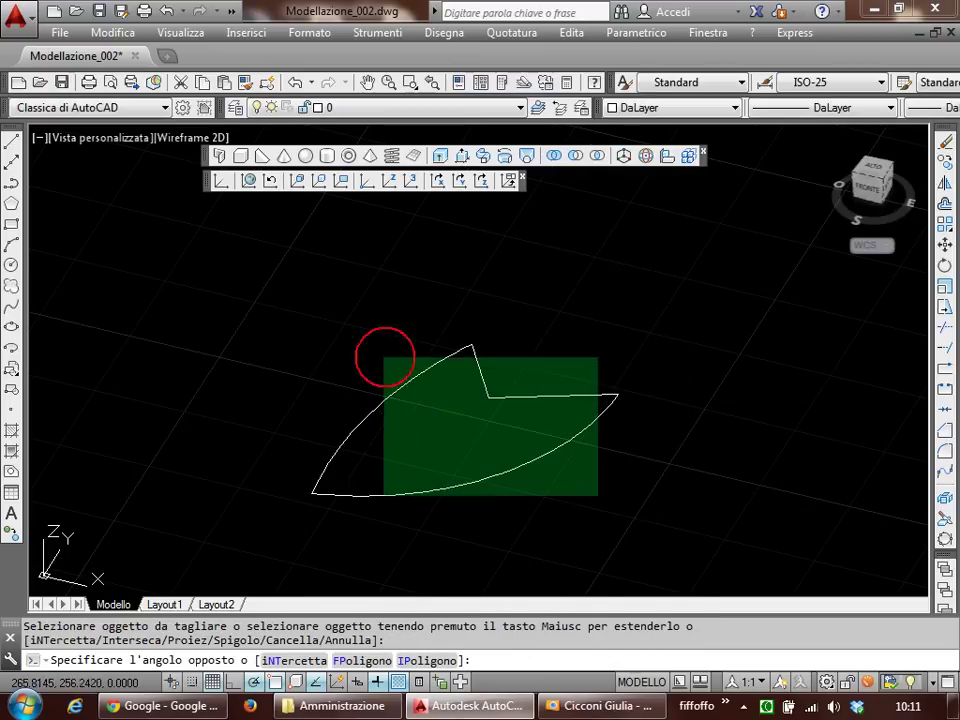
Step: Select the trimmed pieces and join them into one outline
left_click(349, 330)
key("Escape")
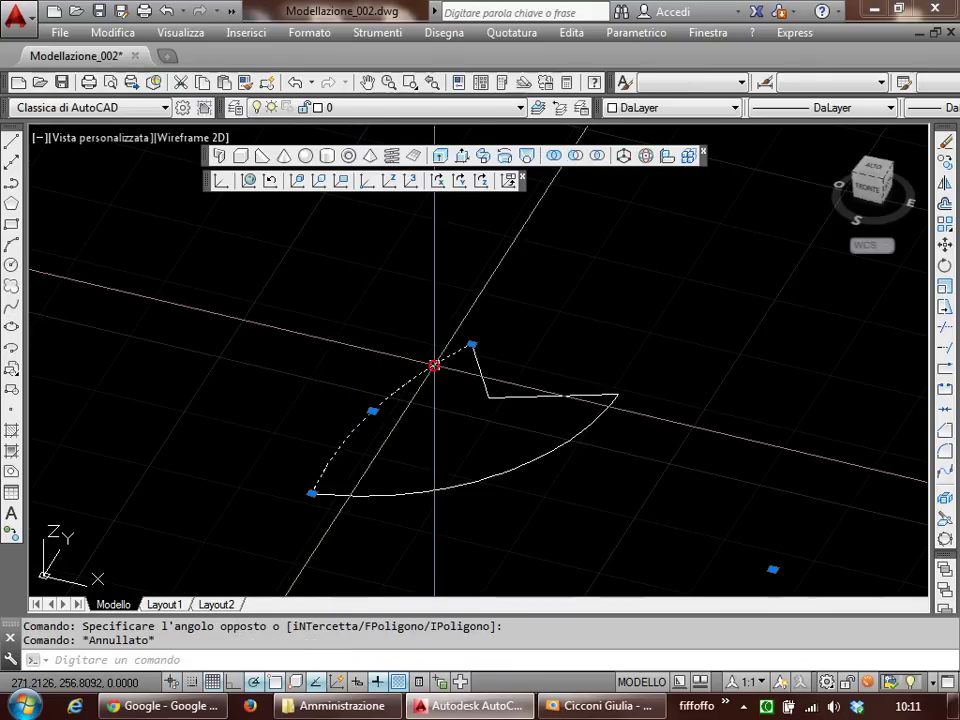
key("Escape")
left_click(628, 506)
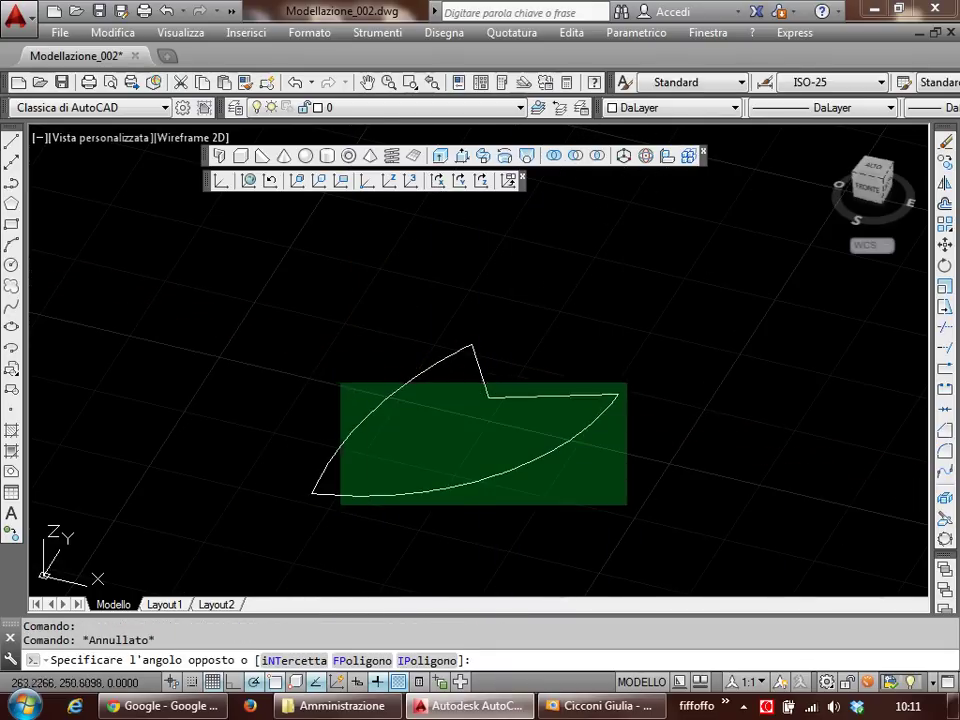
left_click(326, 366)
type("u")
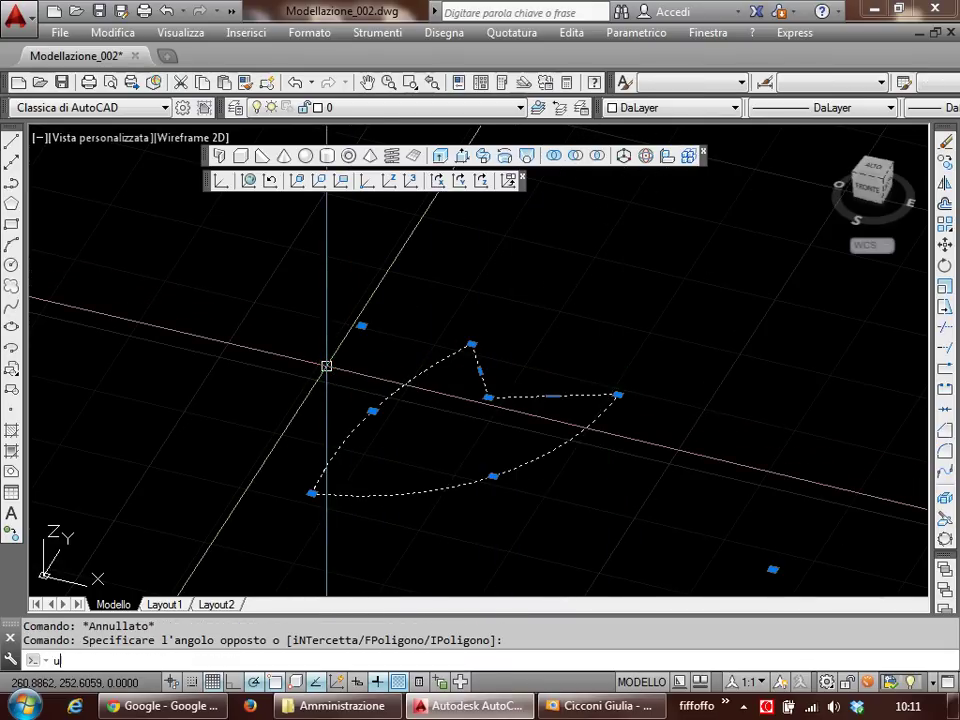
key("Return")
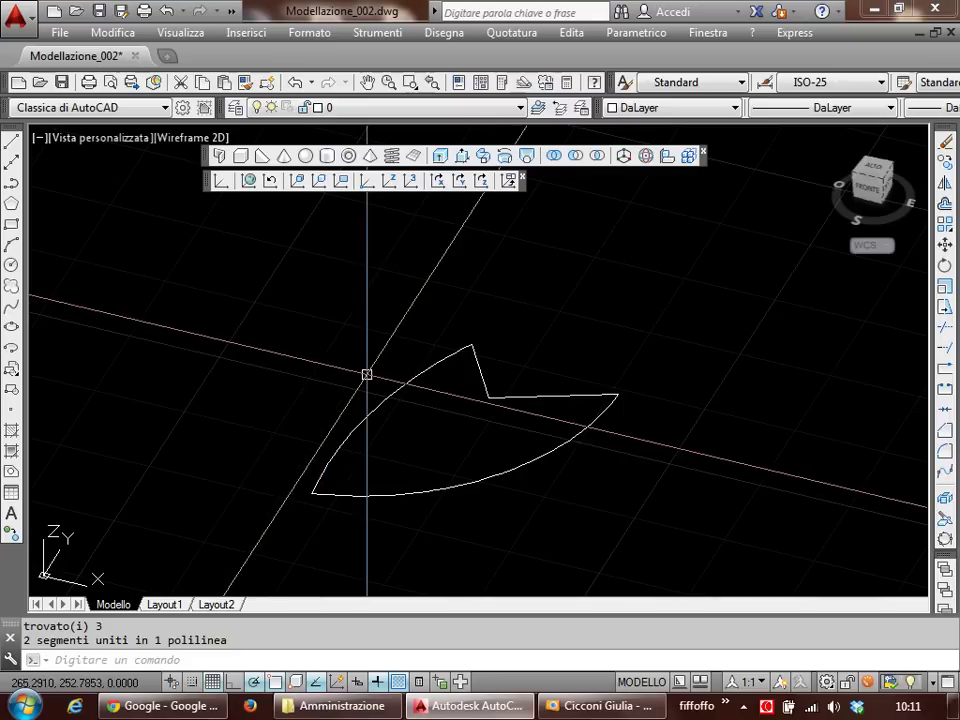
Step: Extrude the joined outline, then undo back to the original circles and polyline
left_click(396, 389)
key("Escape")
key("Escape")
type("est")
key("Return")
left_click(419, 377)
key("Return")
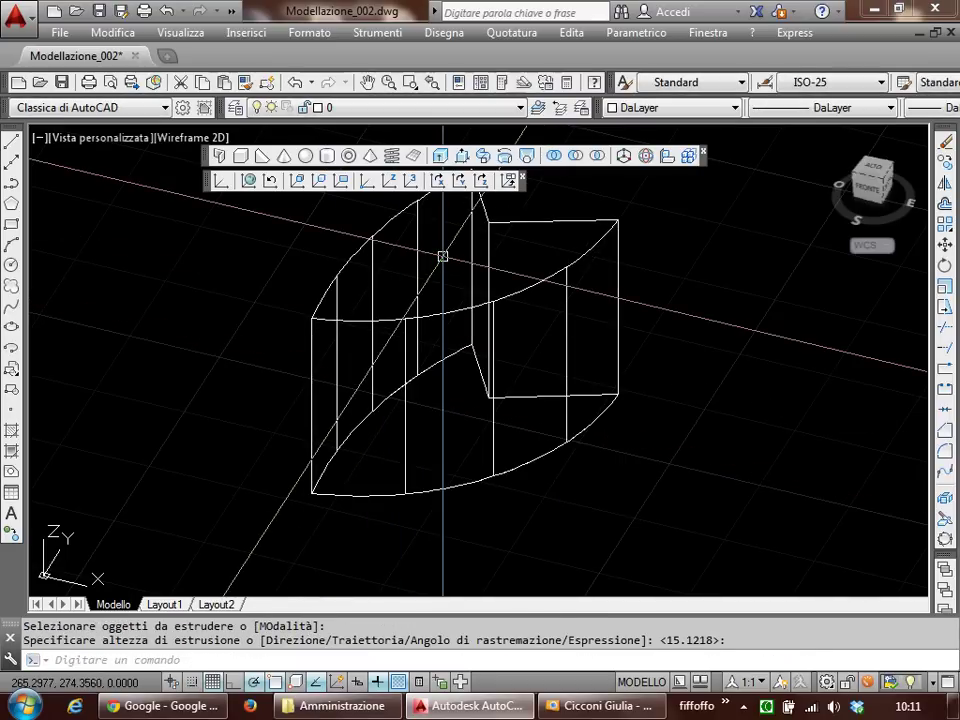
scroll(437, 328, "down", 2)
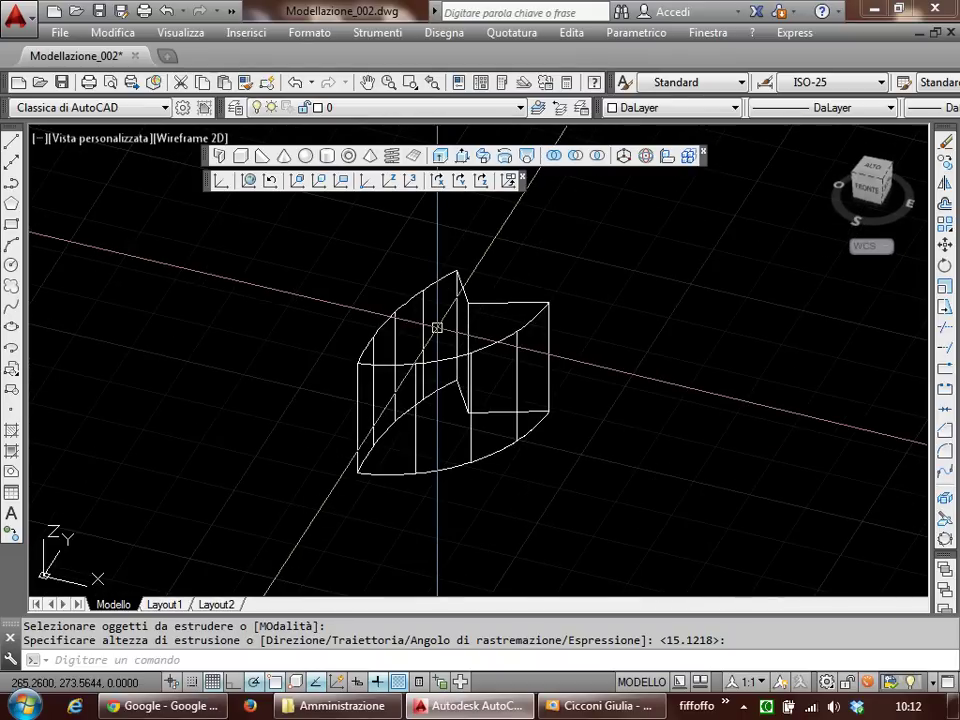
key("ctrl+z")
key("ctrl+z")
key("ctrl+z")
key("ctrl+z")
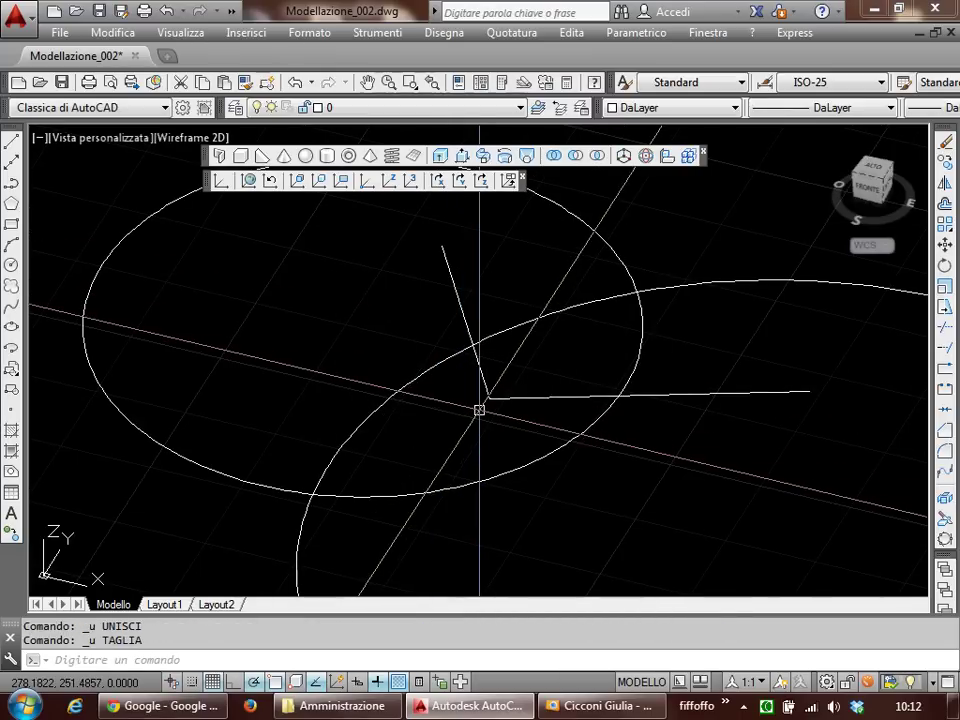
left_click(443, 32)
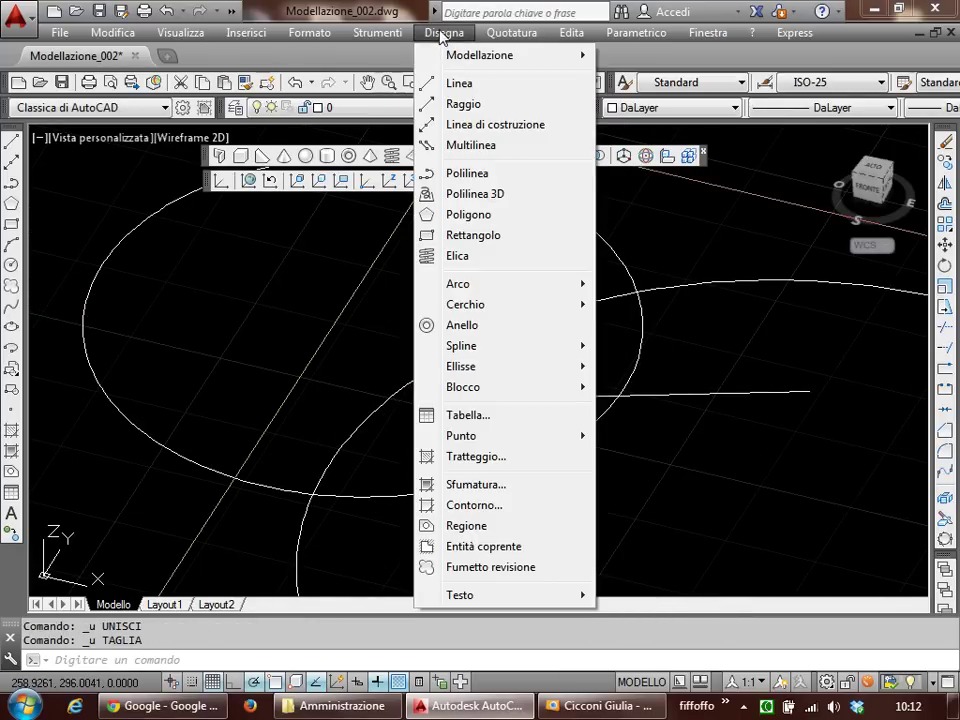
Step: Create a boundary polyline by picking a point inside the area between the circles and polyline
left_click(484, 508)
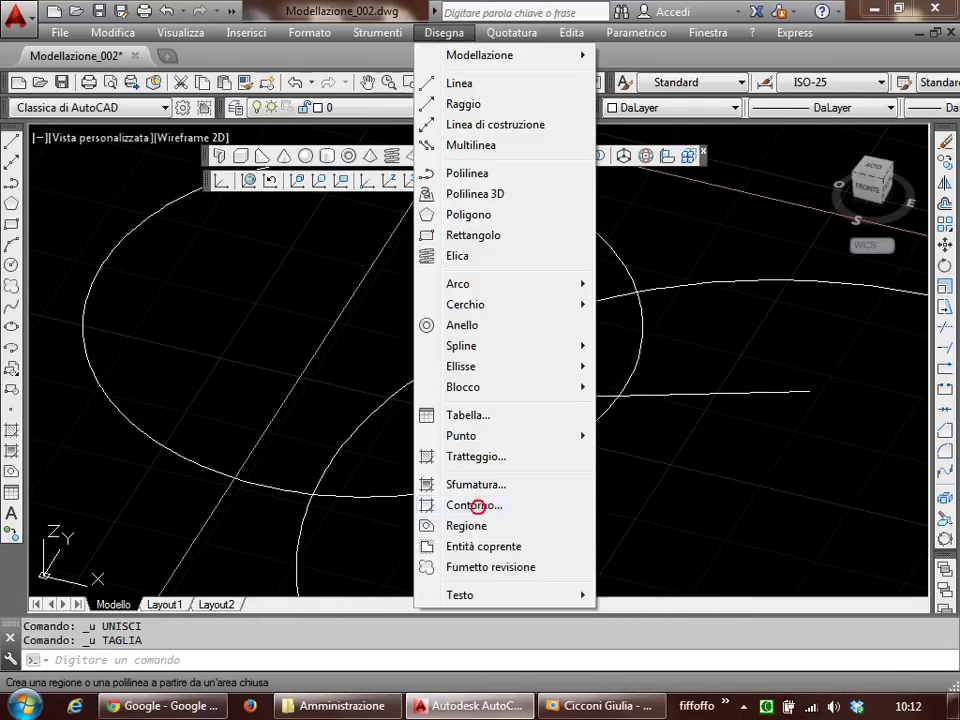
left_click(638, 381)
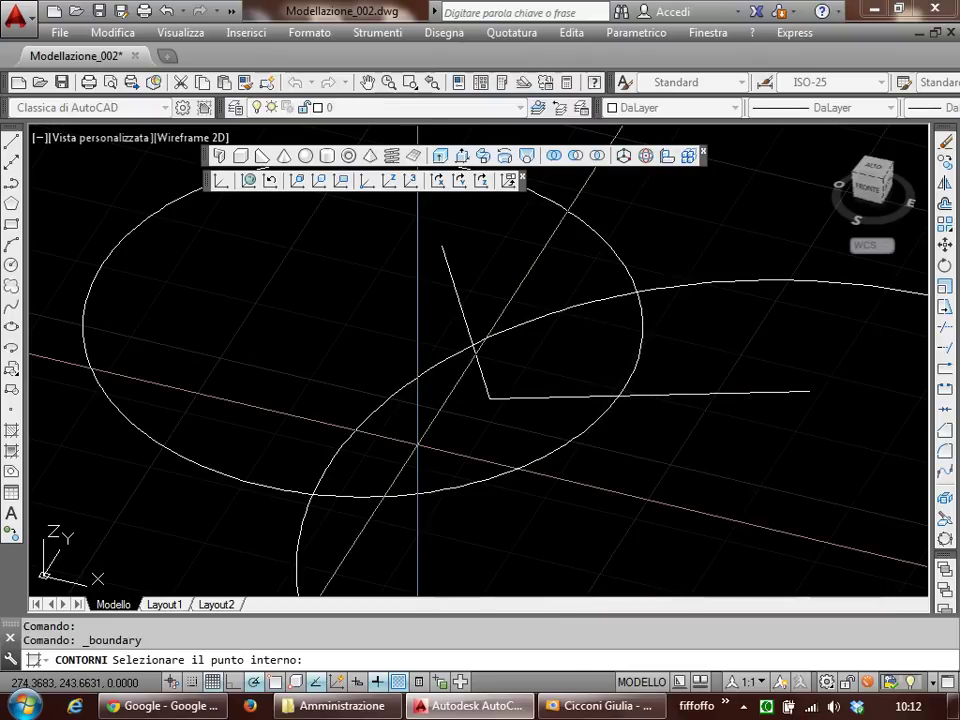
left_click(418, 445)
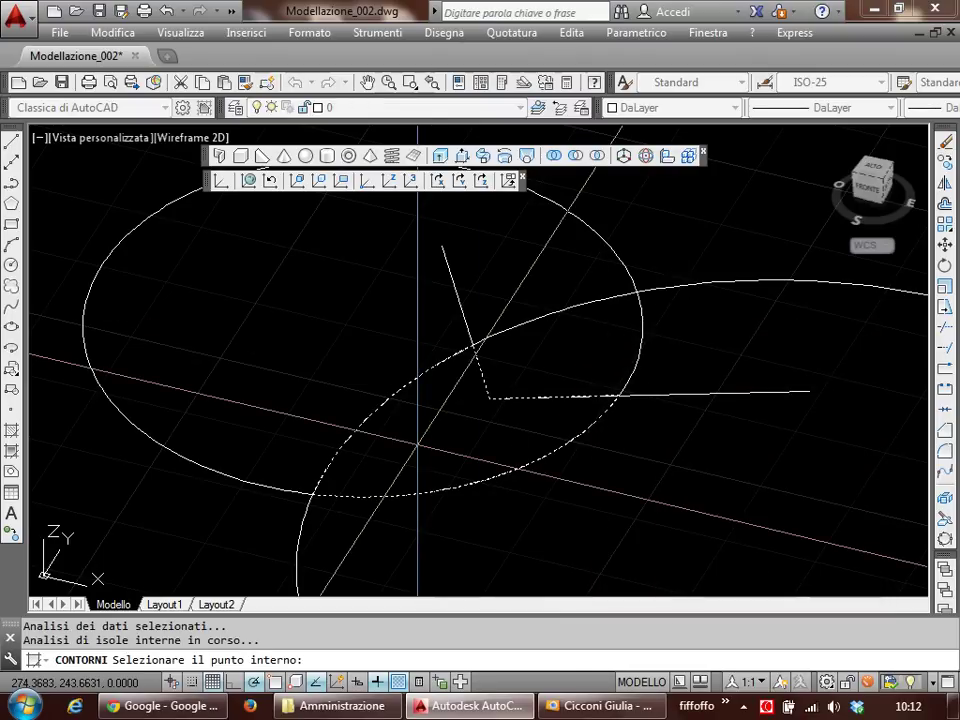
key("Return")
Step: Select the new boundary outline, start extruding it, then switch to erasing with CA
left_click(510, 397)
key("Escape")
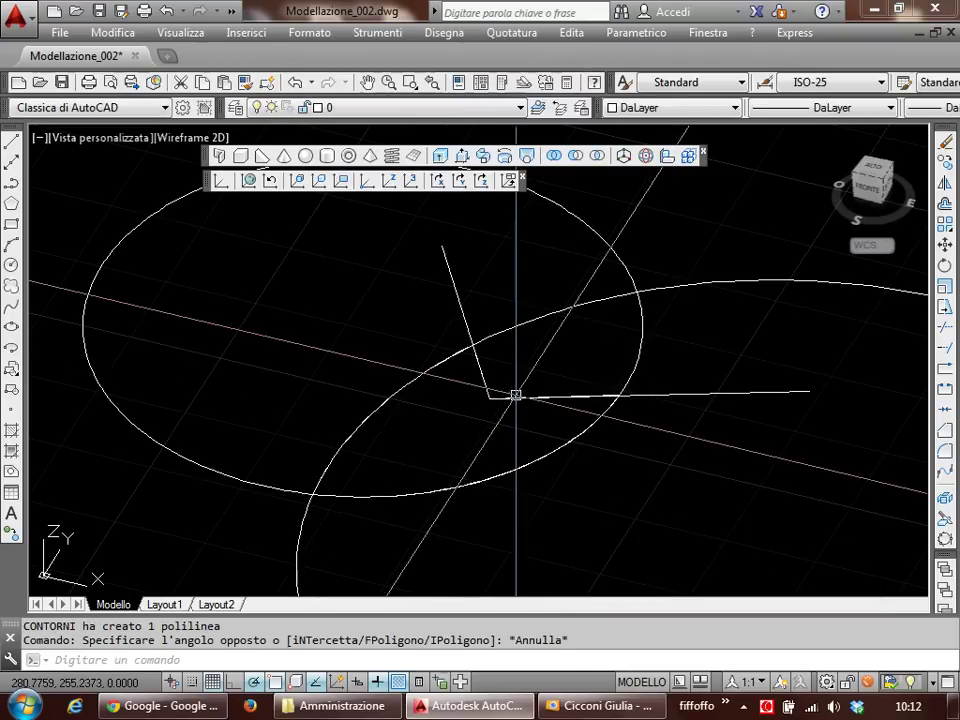
left_click(515, 396)
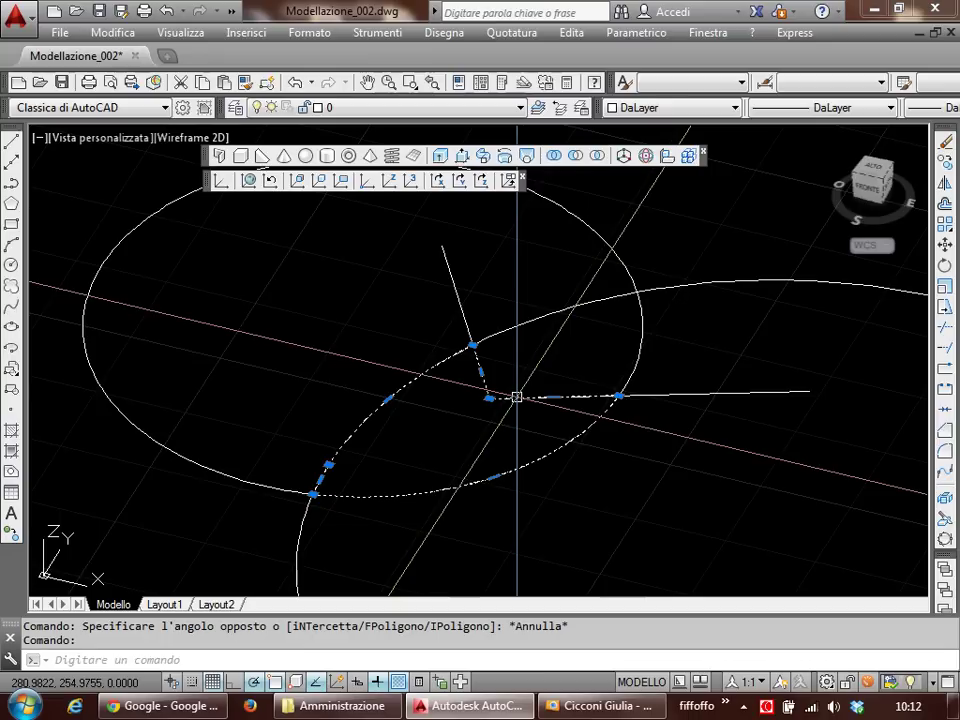
type("ex")
key("Return")
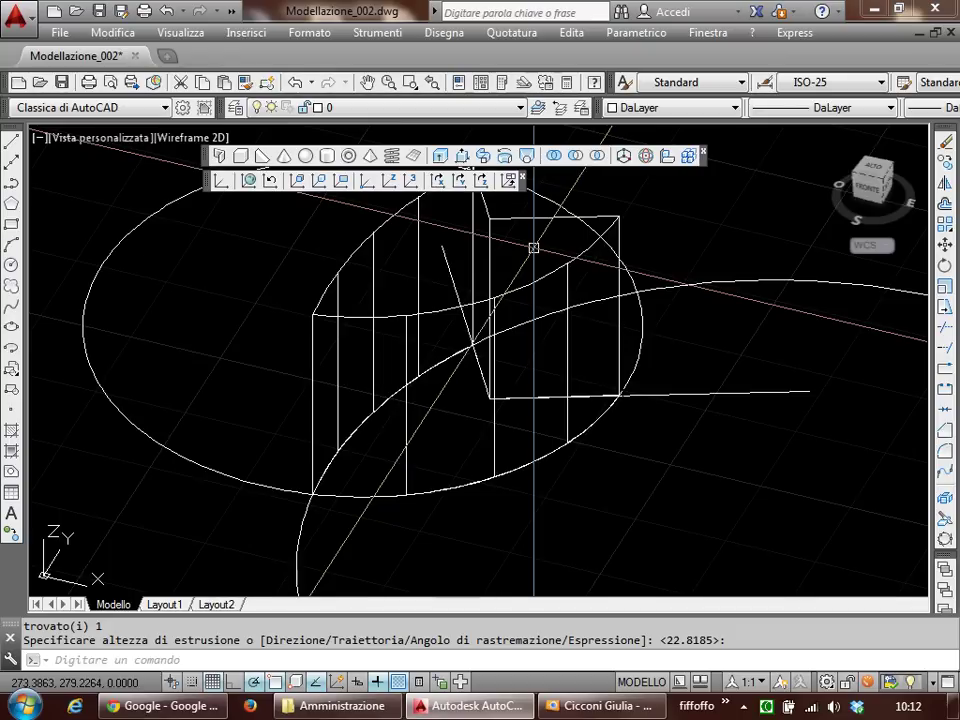
type("ca")
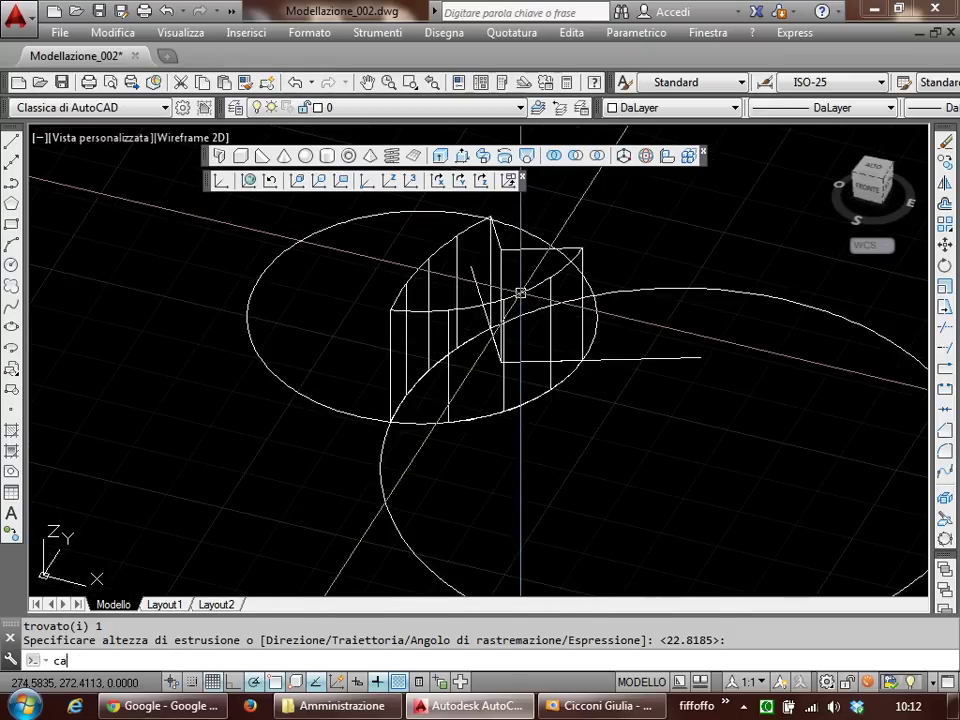
key("Return")
left_click(520, 293)
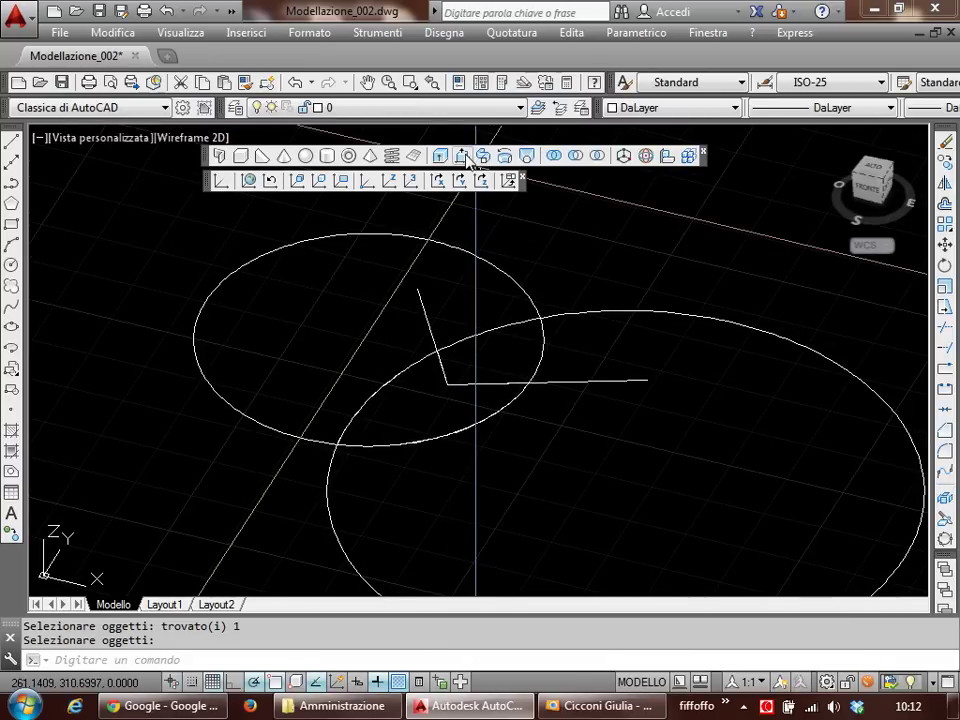
Step: Erase the enclosed area's outline with CA
left_click(467, 157)
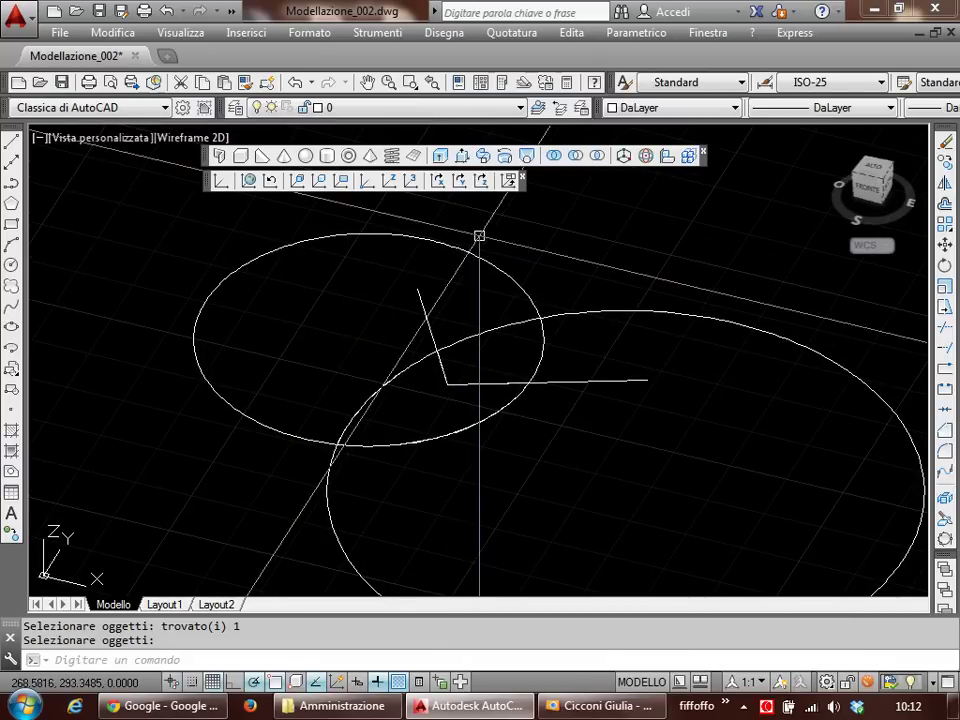
type("ca")
key("Return")
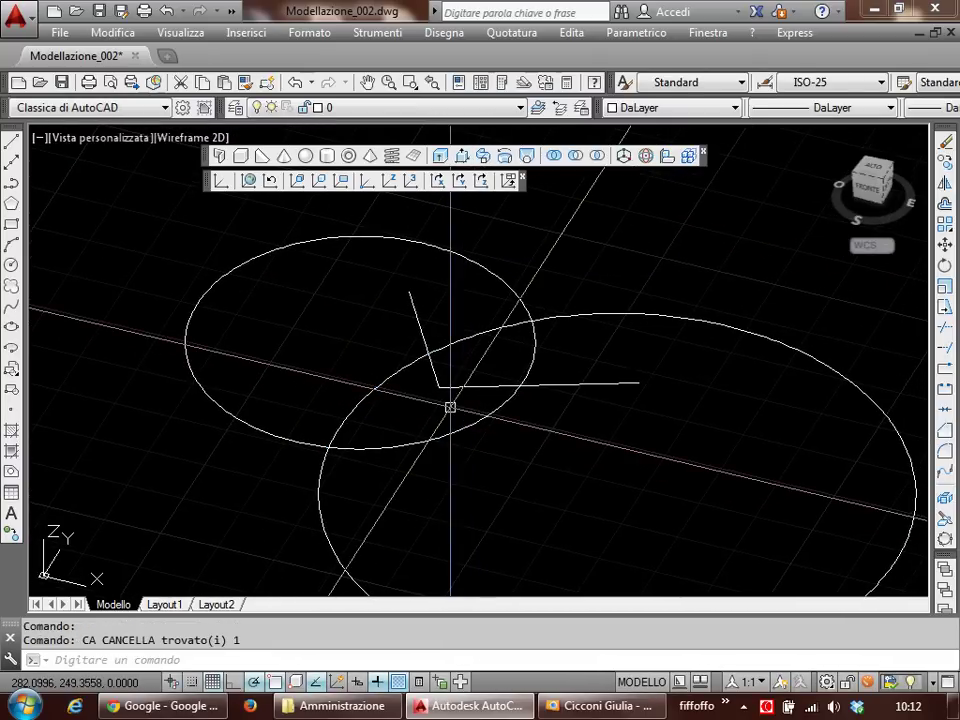
scroll(450, 405, "down", 2)
Step: Press-pull the large circle up into a tall cylinder
left_click(465, 157)
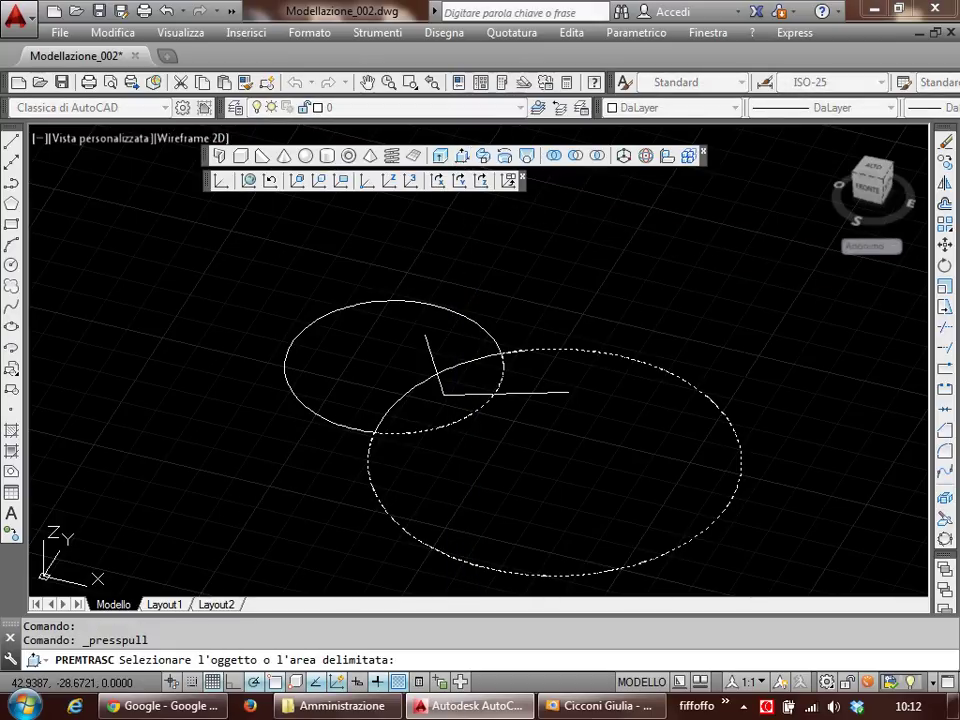
left_click(506, 461)
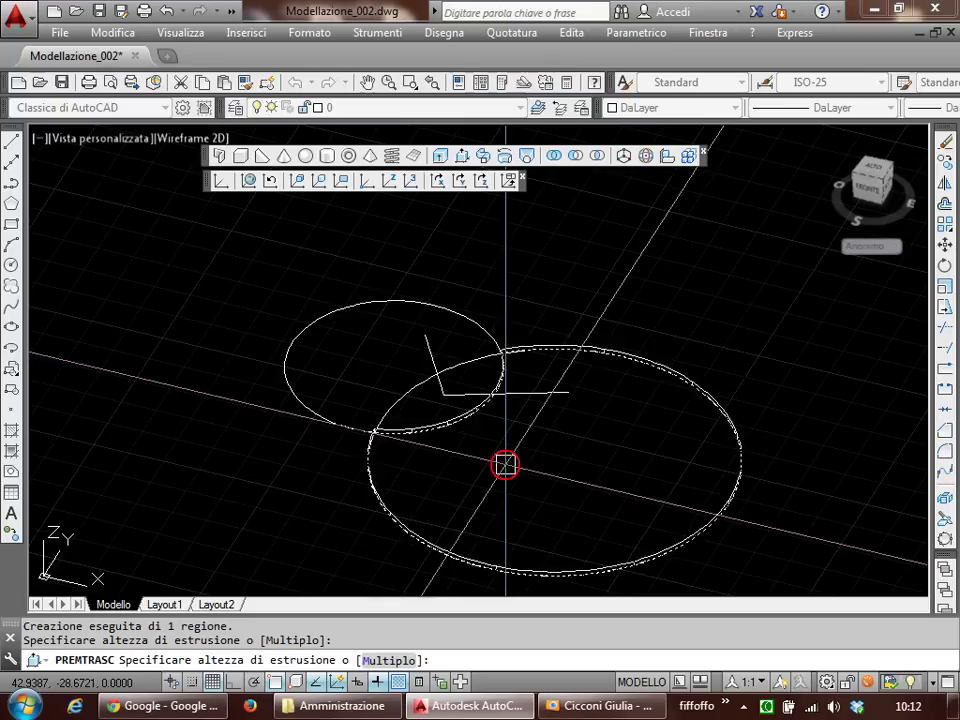
left_click(525, 304)
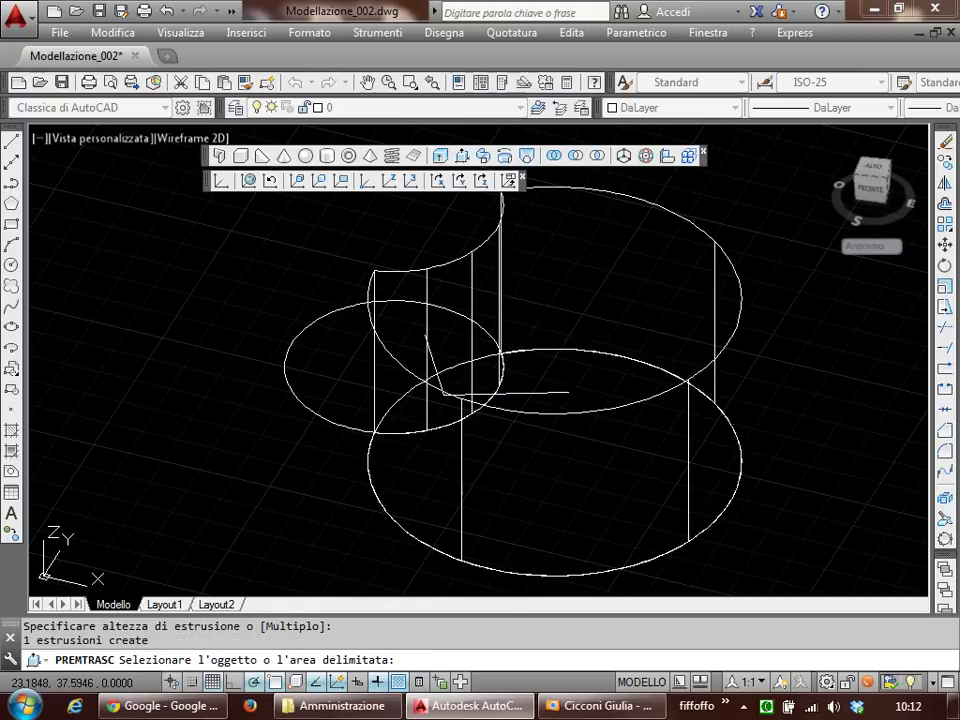
middle_click_drag(445, 392, 432, 470, "shift")
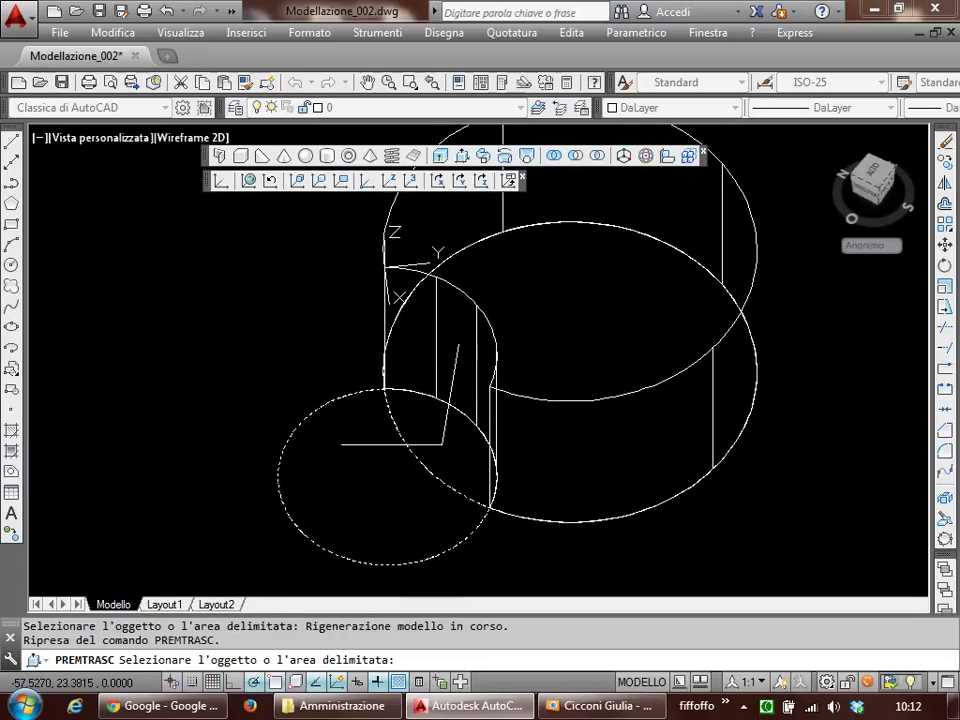
Step: Push the small circle down into a cylinder and pull the overlap region into a thin solid
left_click(390, 478)
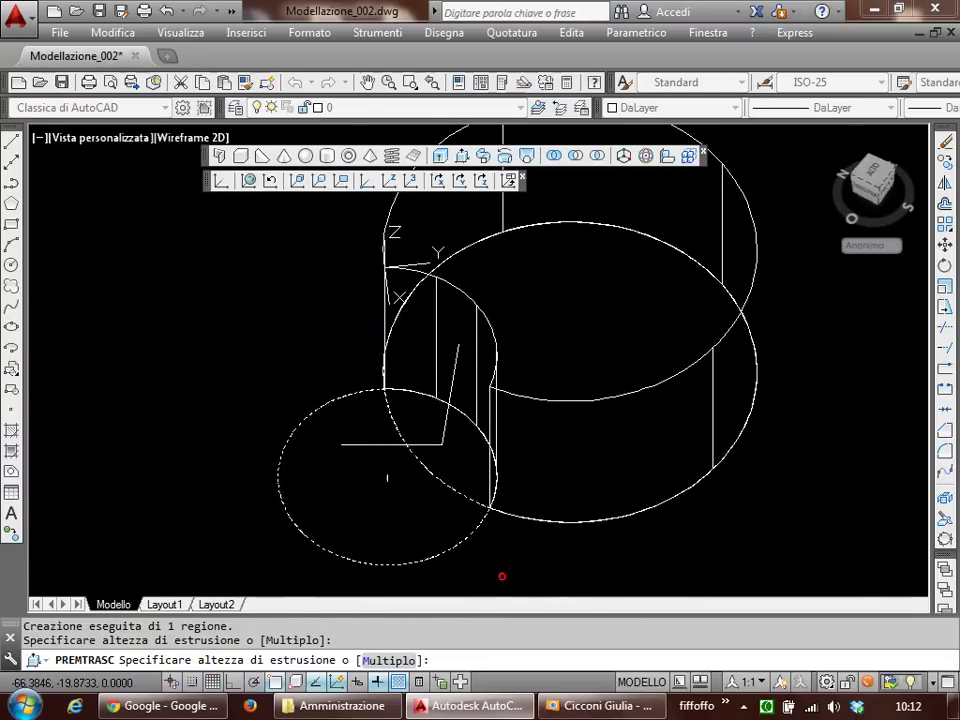
left_click(499, 574)
left_click(440, 400)
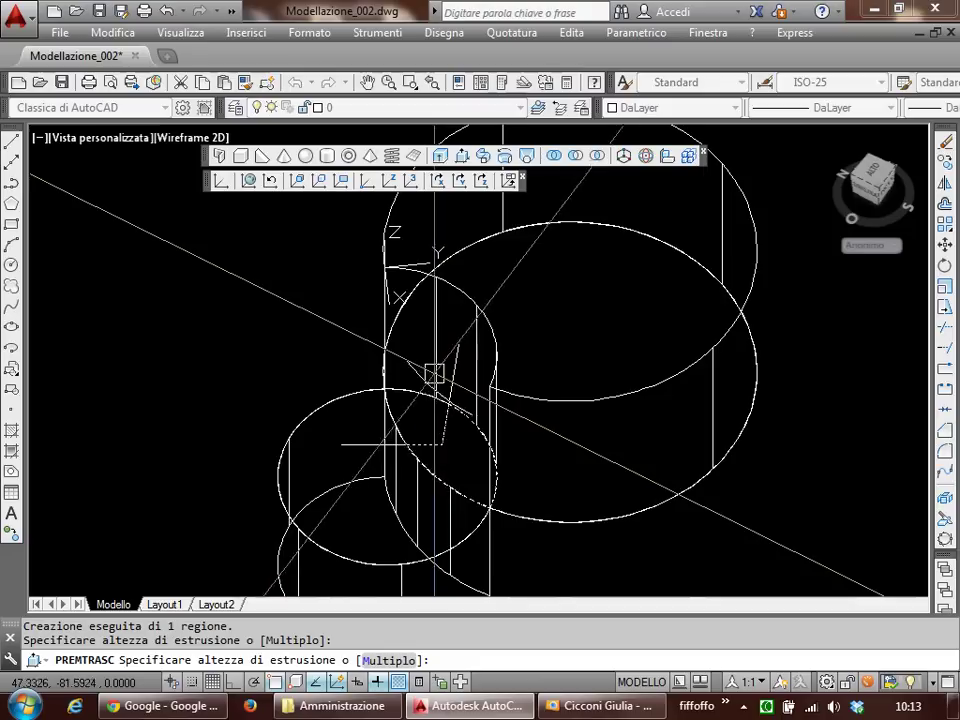
left_click(418, 364)
key("Escape")
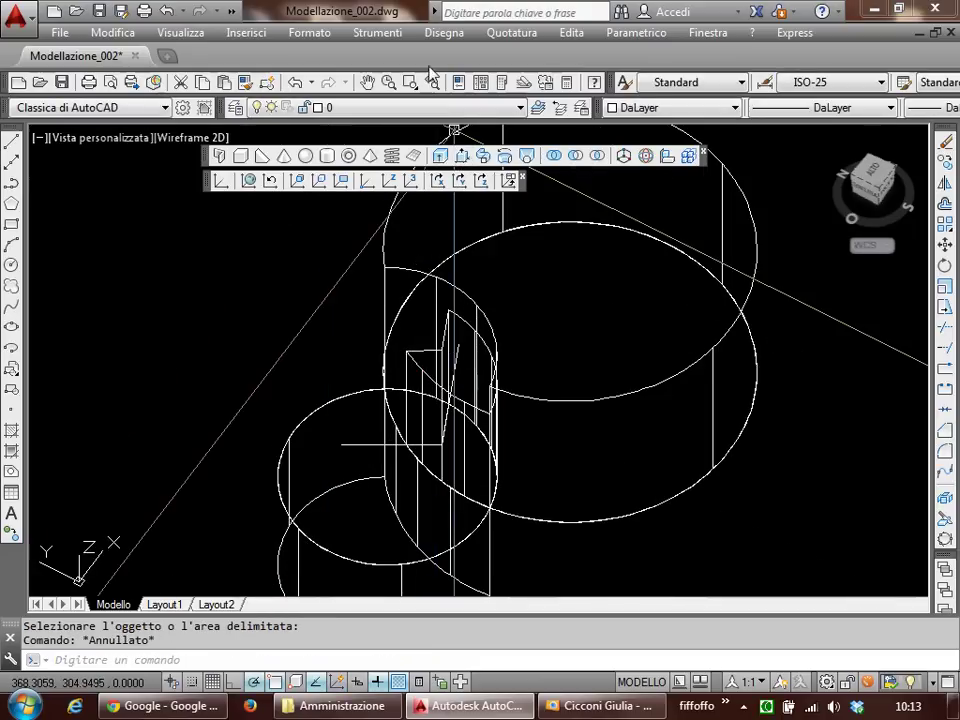
Step: Browse the Draw menu and cancel the stray window selection and active command
left_click(440, 33)
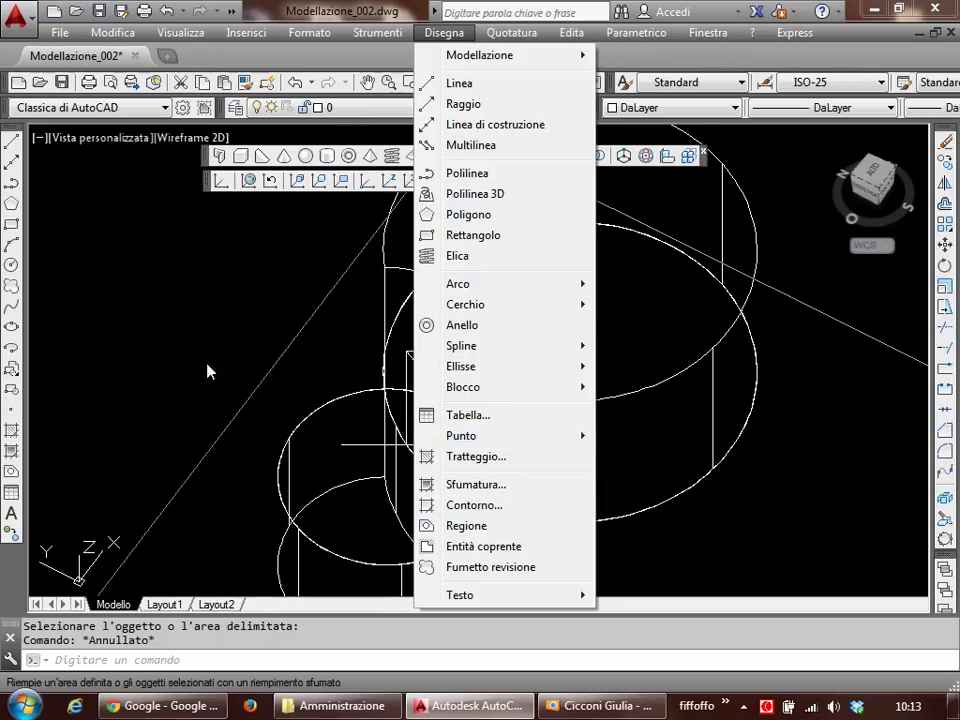
left_click(298, 358)
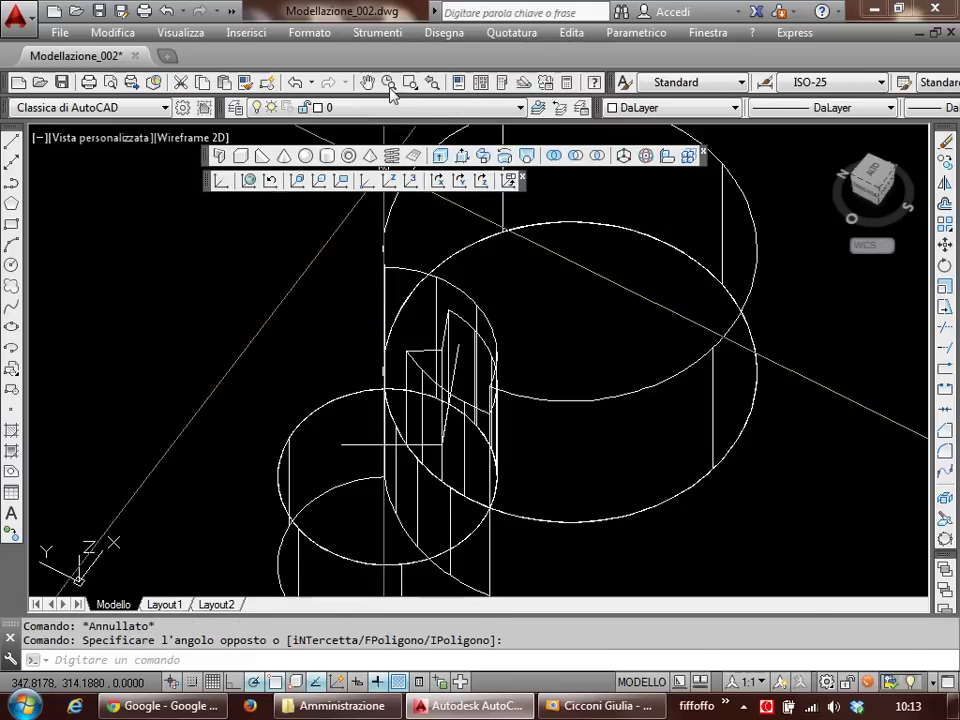
left_click(440, 33)
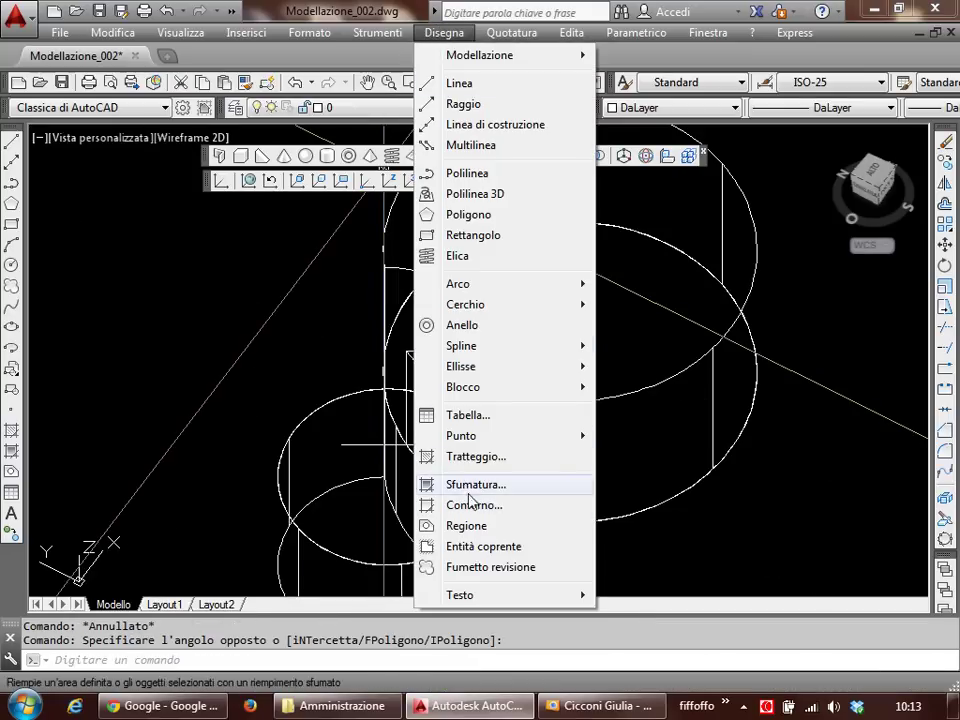
left_click(324, 342)
key("Escape")
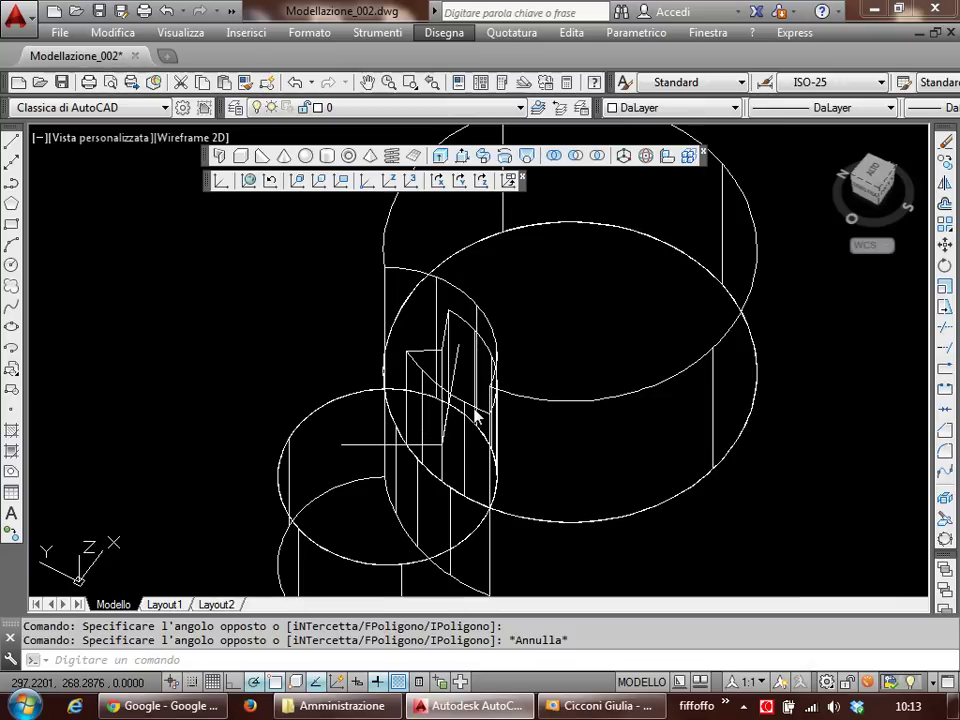
key("Escape")
Step: Switch to the Conceptual visual style with MODOOMBRA and delete the cylinder solid
type("modoombra")
key("Return")
type("c")
key("Return")
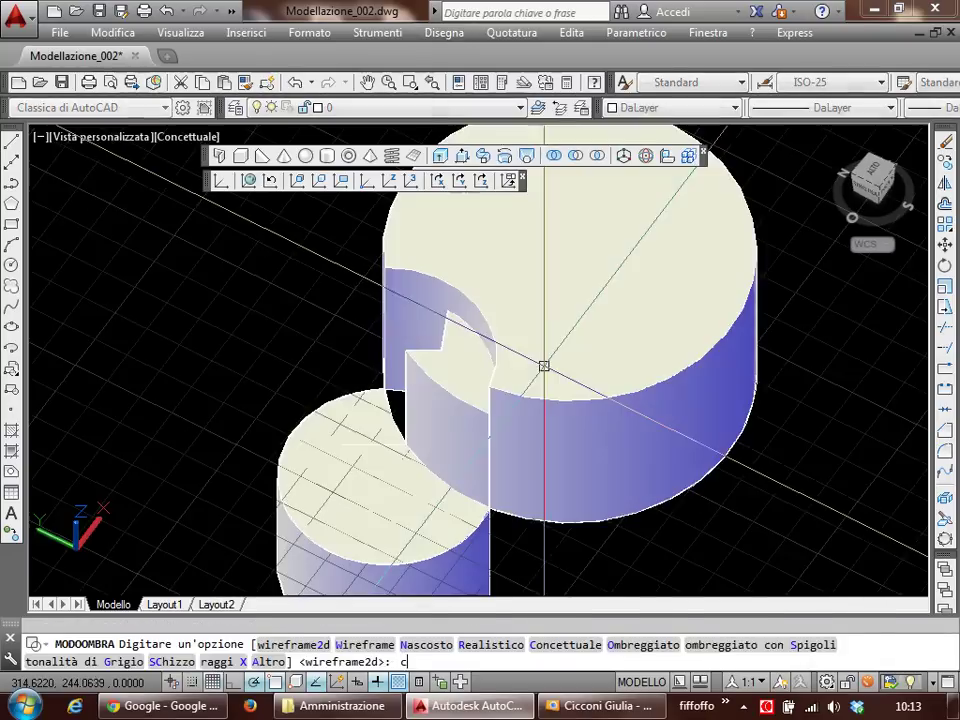
left_click(470, 391)
key("Delete")
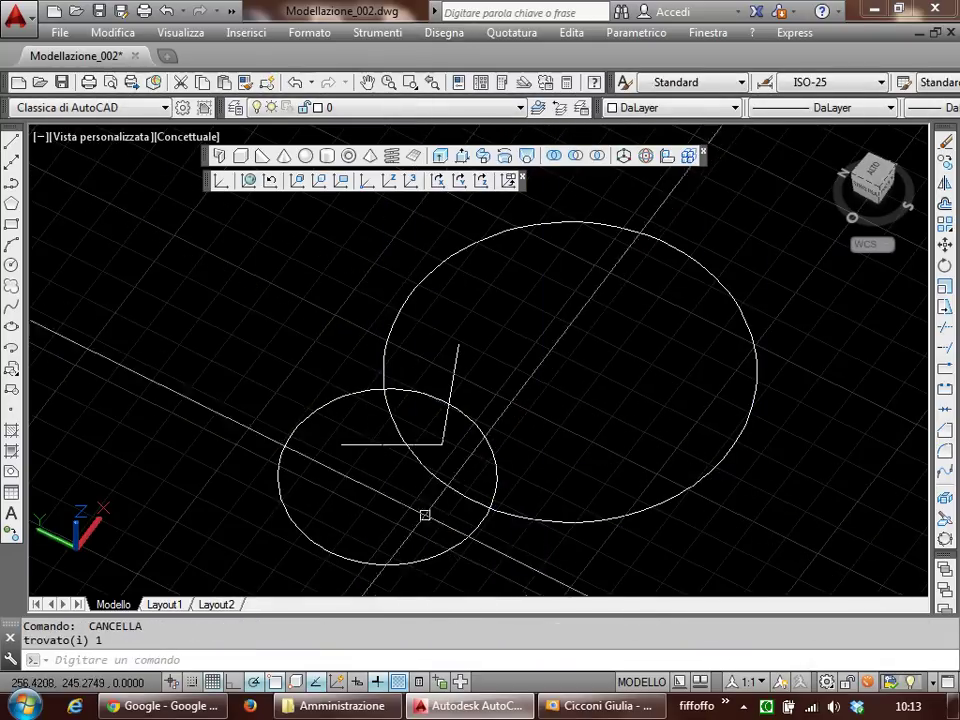
Step: Draw a rectangle on the ground beside the circles with REC
mouse_move(510, 490)
middle_mouse_down("shift")
mouse_move(422, 501)
mouse_move(371, 489)
mouse_move(439, 426)
mouse_move(477, 426)
mouse_move(454, 437)
middle_mouse_up("shift")
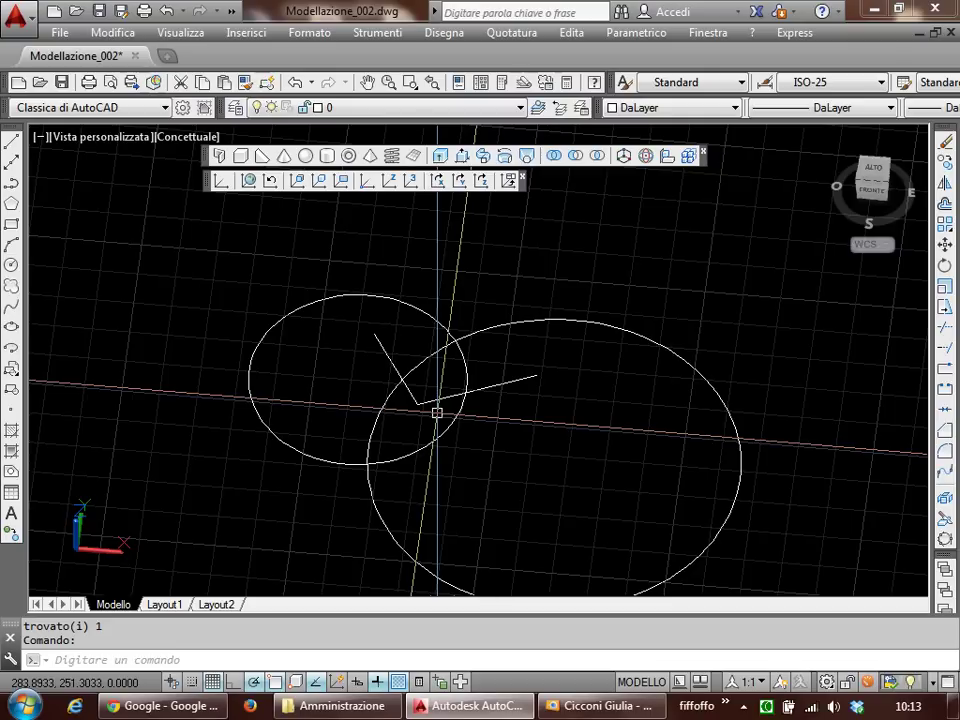
mouse_move(581, 464)
middle_mouse_down()
mouse_move(431, 429)
mouse_move(467, 414)
mouse_move(479, 430)
middle_mouse_up()
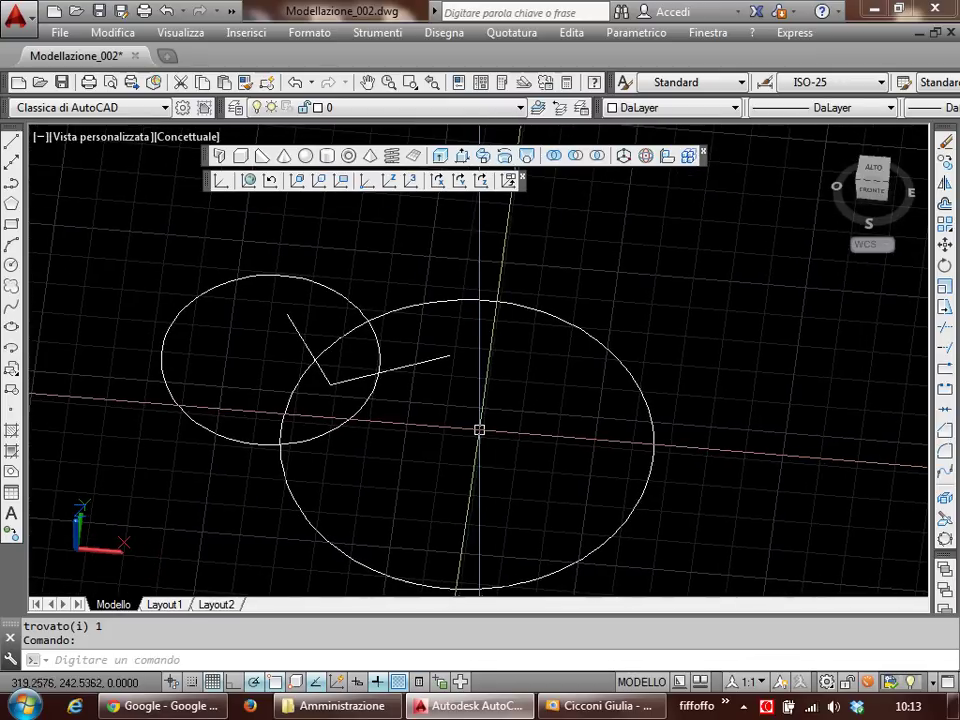
middle_click_drag(549, 420, 253, 418)
type("rec")
key("Return")
left_click(434, 335)
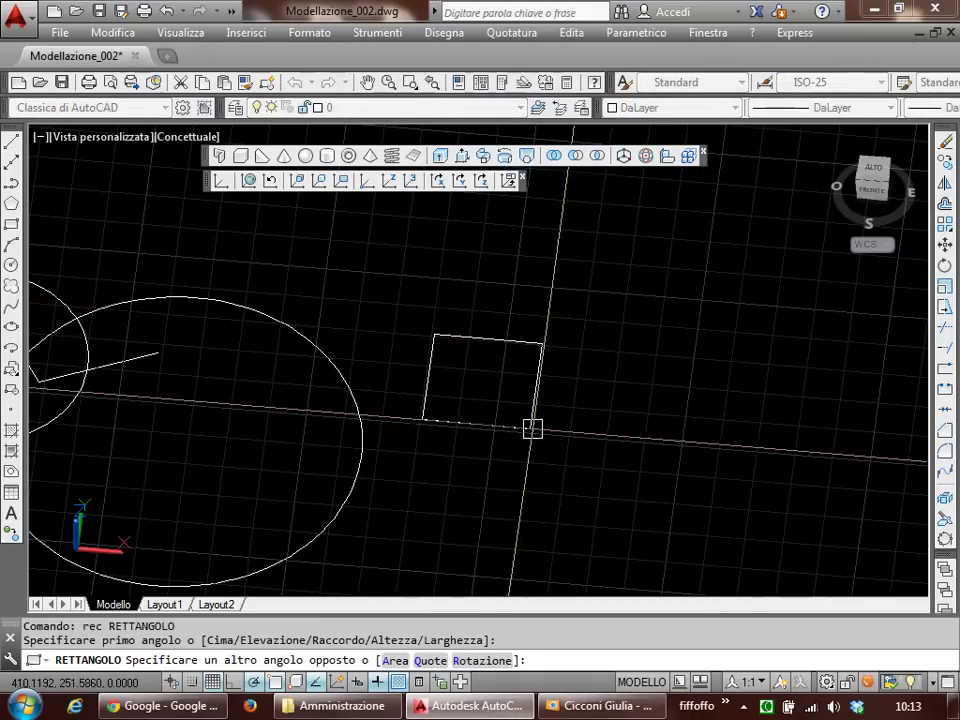
left_click(533, 429)
Step: Press-pull the rectangle up into a solid cube
mouse_move(591, 435)
middle_mouse_down()
mouse_move(667, 485)
mouse_move(611, 467)
middle_mouse_up()
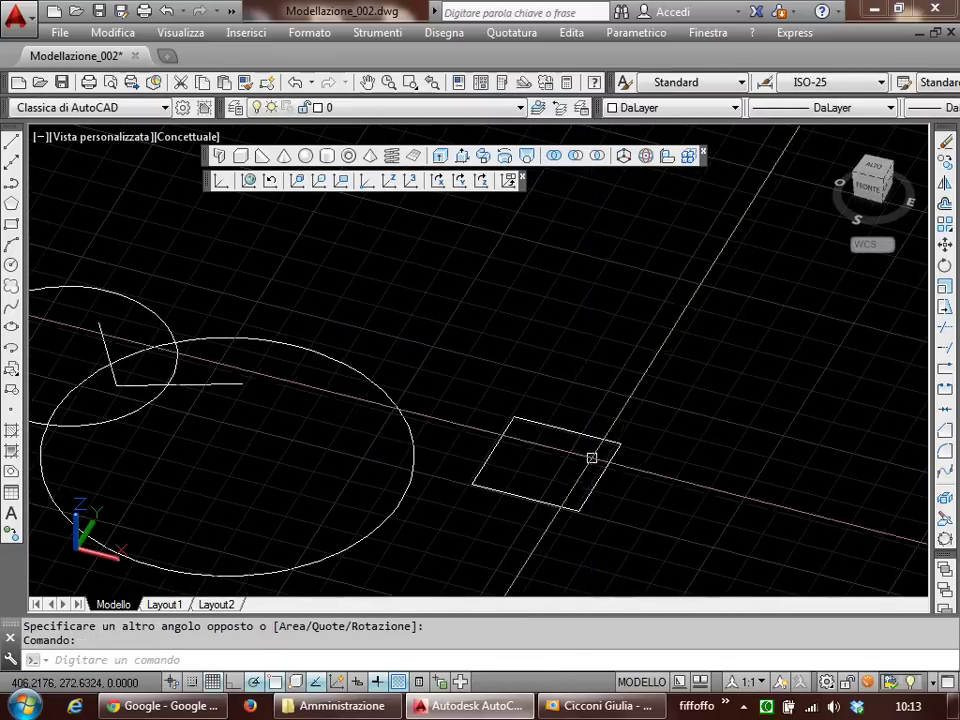
left_click(484, 155)
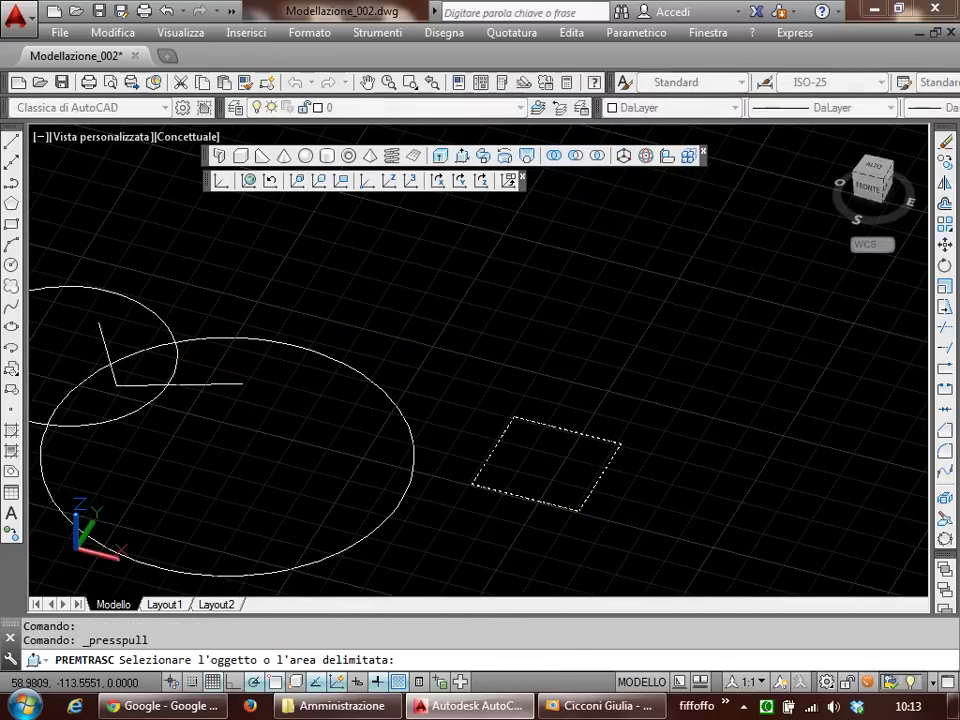
left_click(546, 463)
left_click(556, 345)
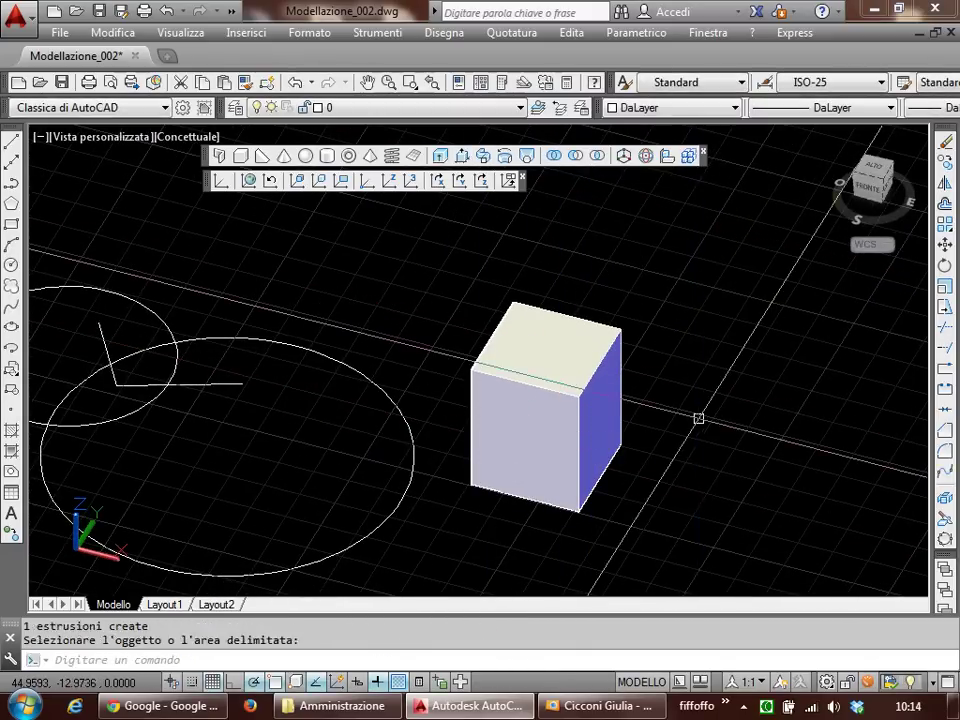
key("Escape")
middle_click_drag(698, 418, 373, 381)
Step: Draw a large rectangle with two small squares inside it using REC
type("rec")
key("Return")
left_click(409, 379)
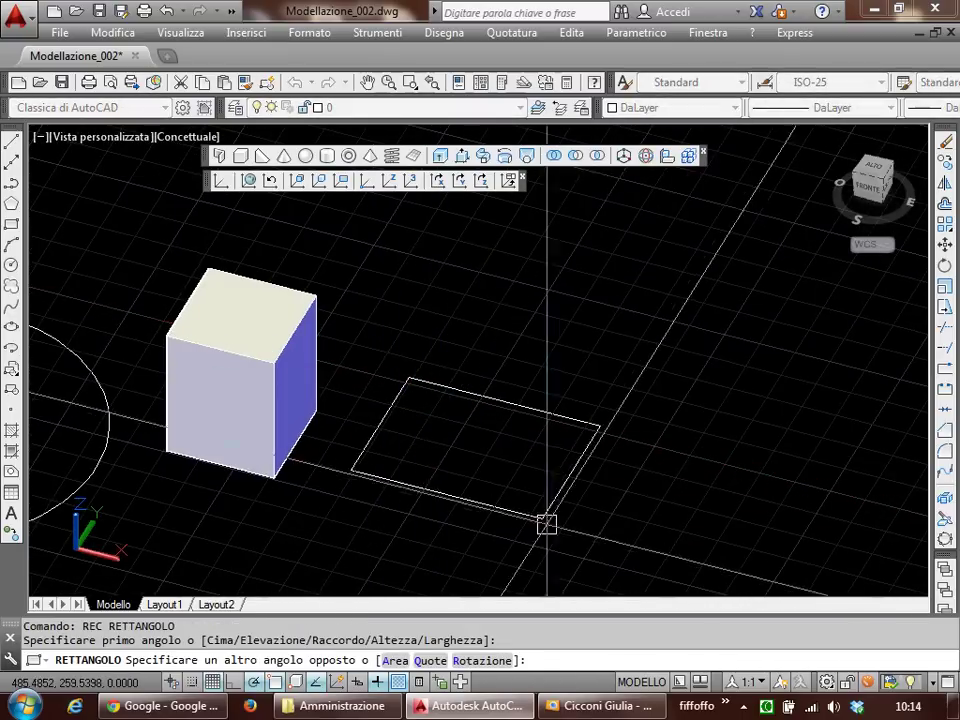
left_click(560, 547)
key("Return")
left_click(451, 413)
left_click(470, 449)
key("Return")
left_click(513, 474)
left_click(546, 536)
Step: Select the large rectangle and both small squares for extrusion
middle_click_drag(546, 536, 520, 499)
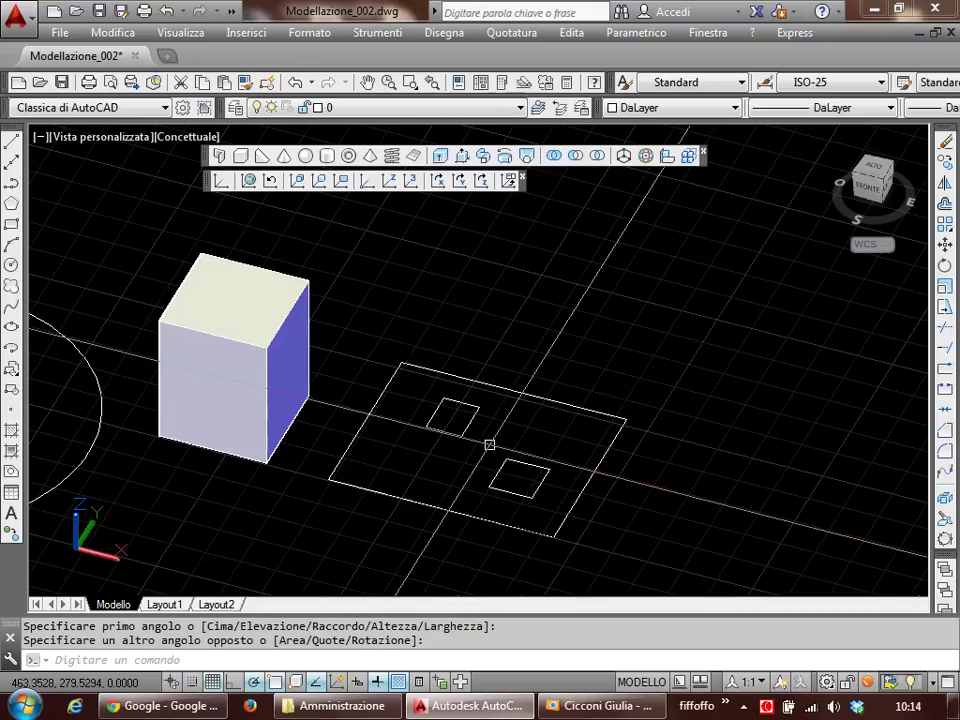
scroll(488, 443, "up", 1)
scroll(470, 420, "up", 2)
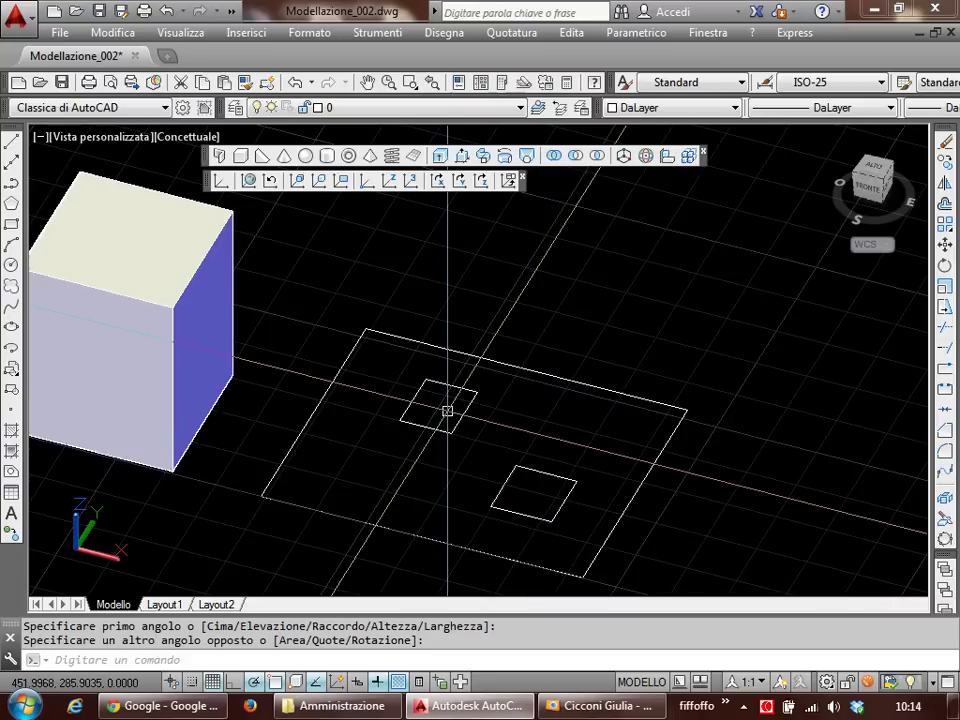
middle_click_drag(523, 413, 565, 402)
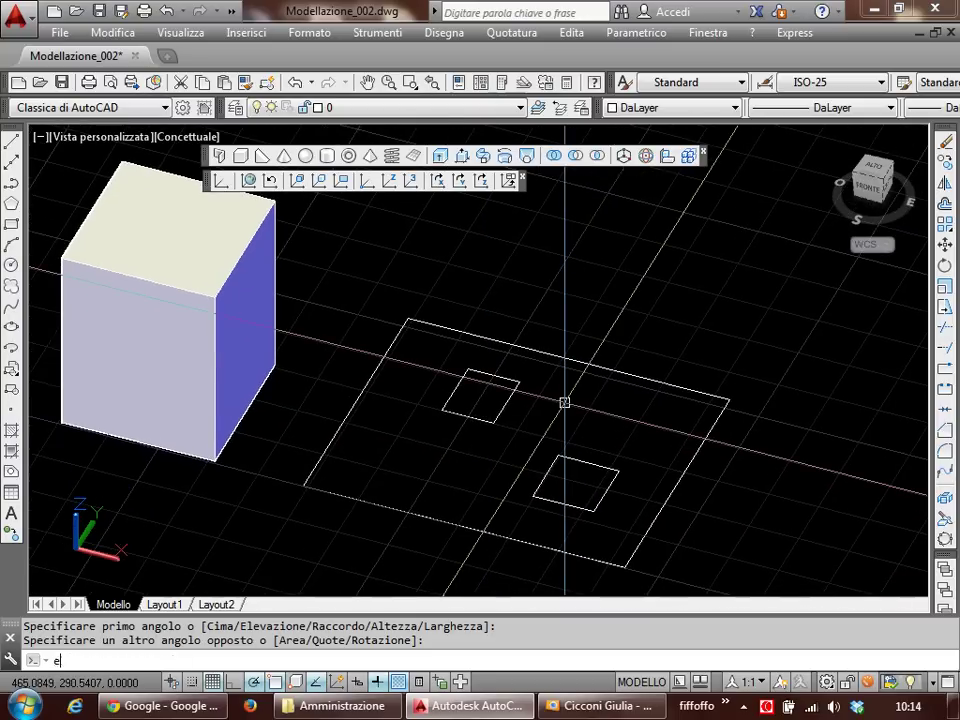
left_click(441, 155)
left_click(547, 364)
left_click(503, 387)
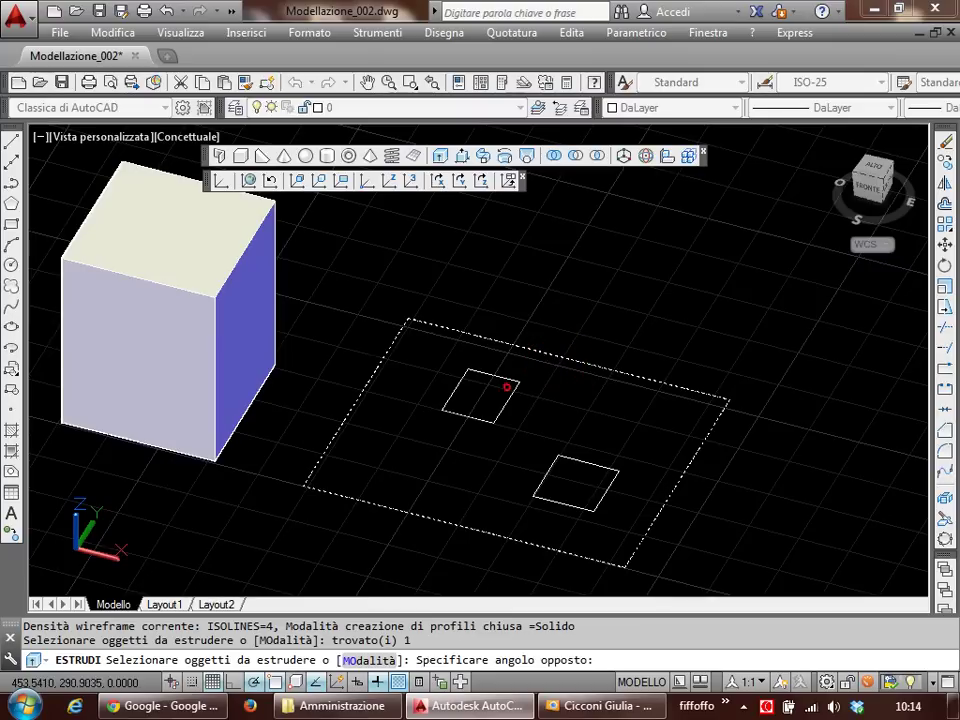
left_click(507, 422)
left_click(582, 463)
left_click(581, 462)
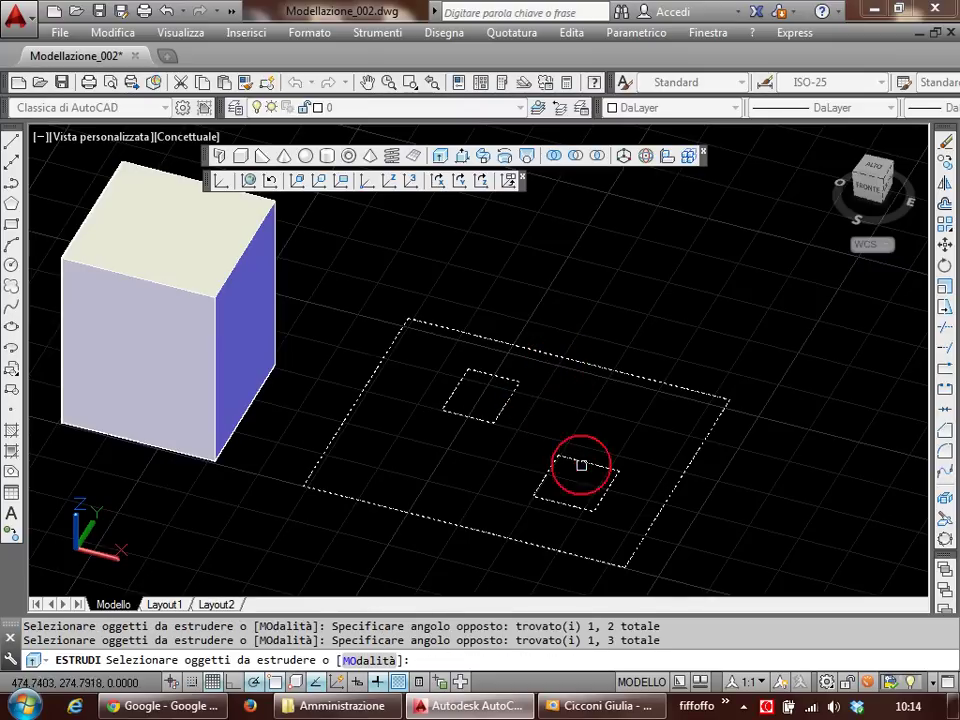
key("Return")
Step: Finish the three-shape extrusion, then move a small solid outside the box and undo it
key("Escape")
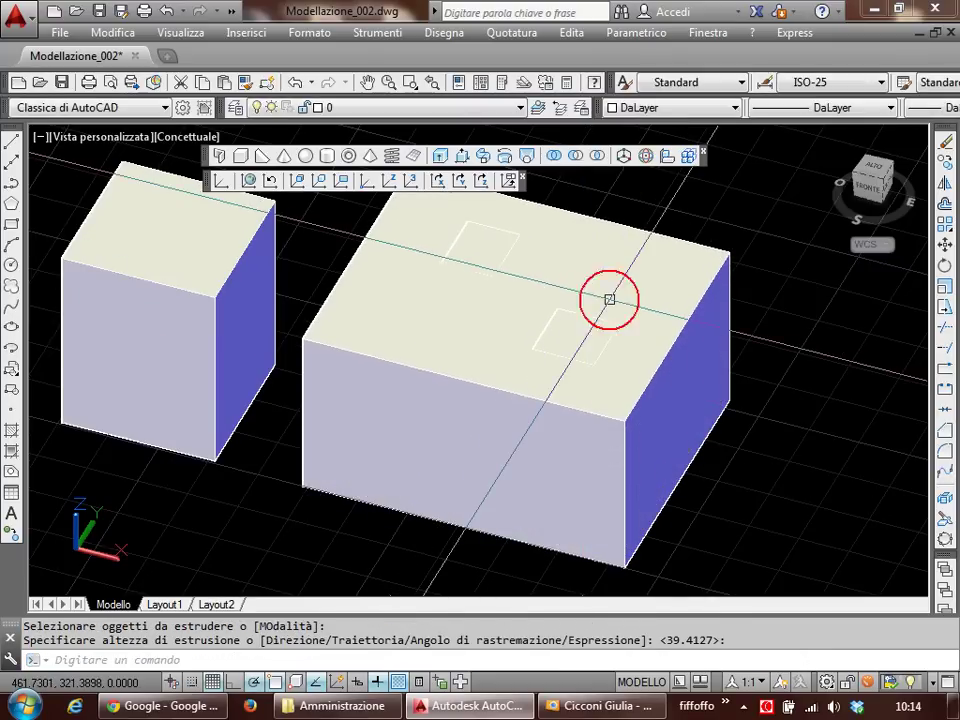
scroll(610, 298, "down", 2)
type("s")
key("Return")
left_click(684, 322)
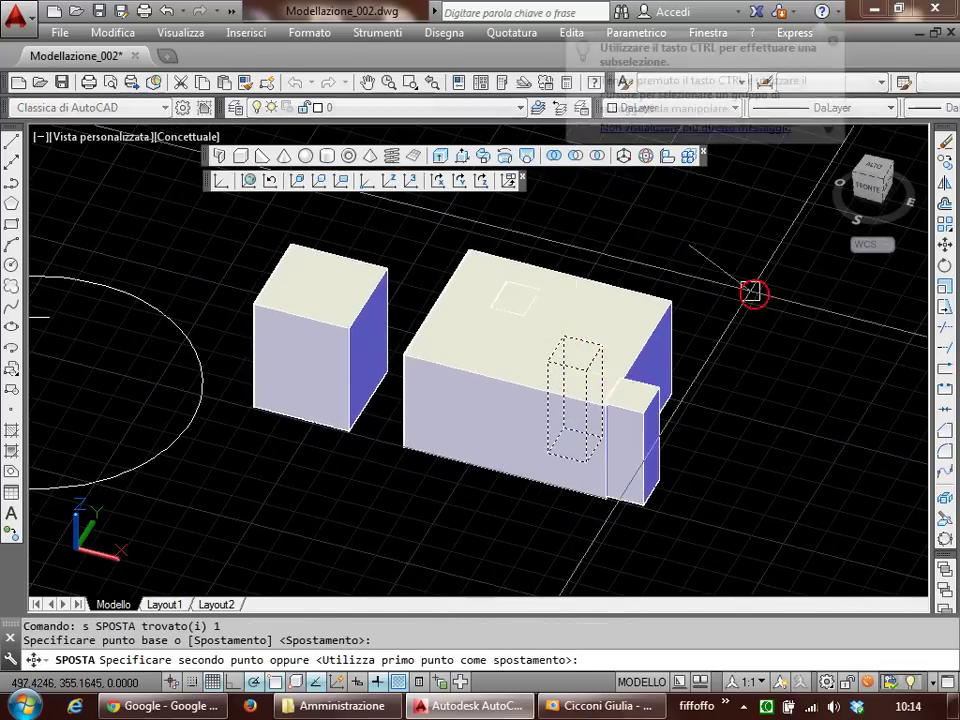
left_click(790, 310)
key("ctrl+z")
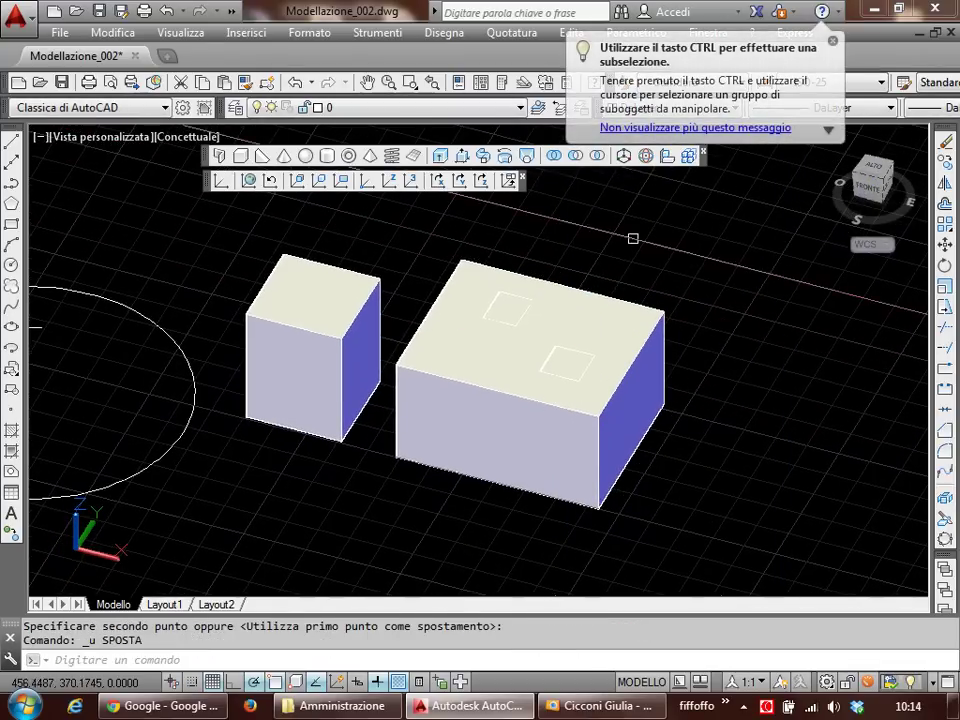
Step: Subtract the two small inner boxes from the large box to cut square holes
left_click(575, 157)
left_click(594, 298)
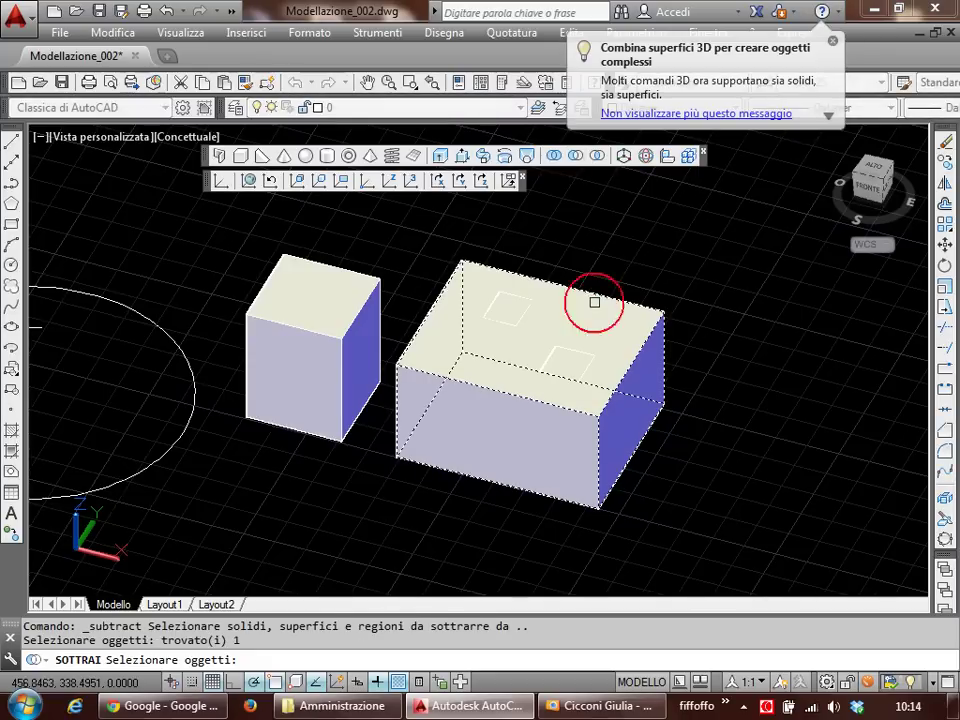
key("Return")
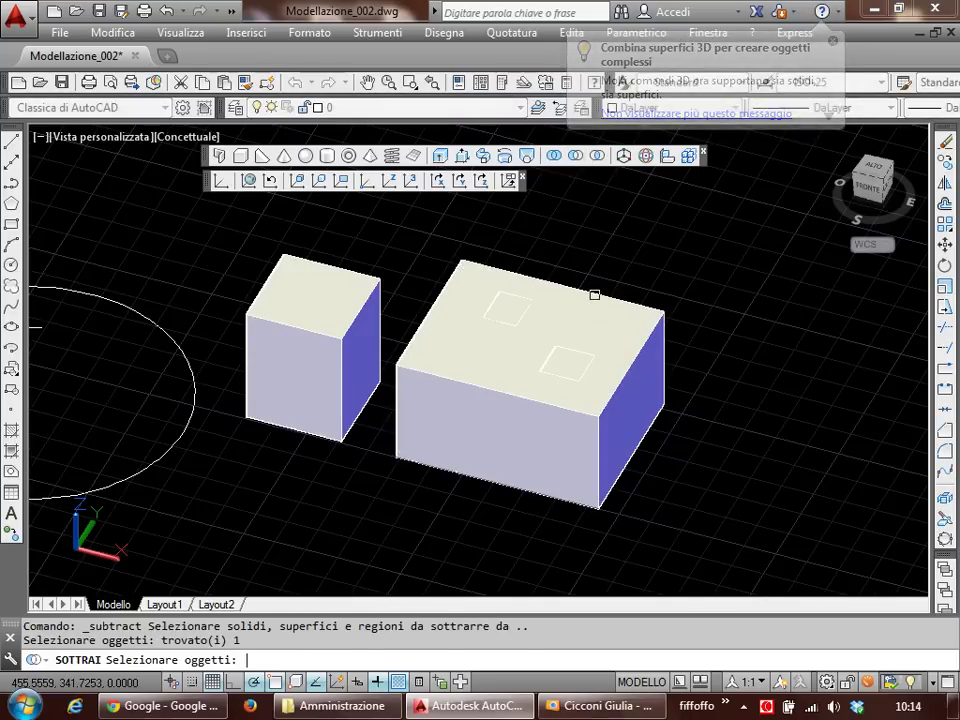
left_click(569, 363)
left_click(569, 358)
left_click(582, 364)
left_click(493, 320)
left_click(555, 324, "shift")
key("Return")
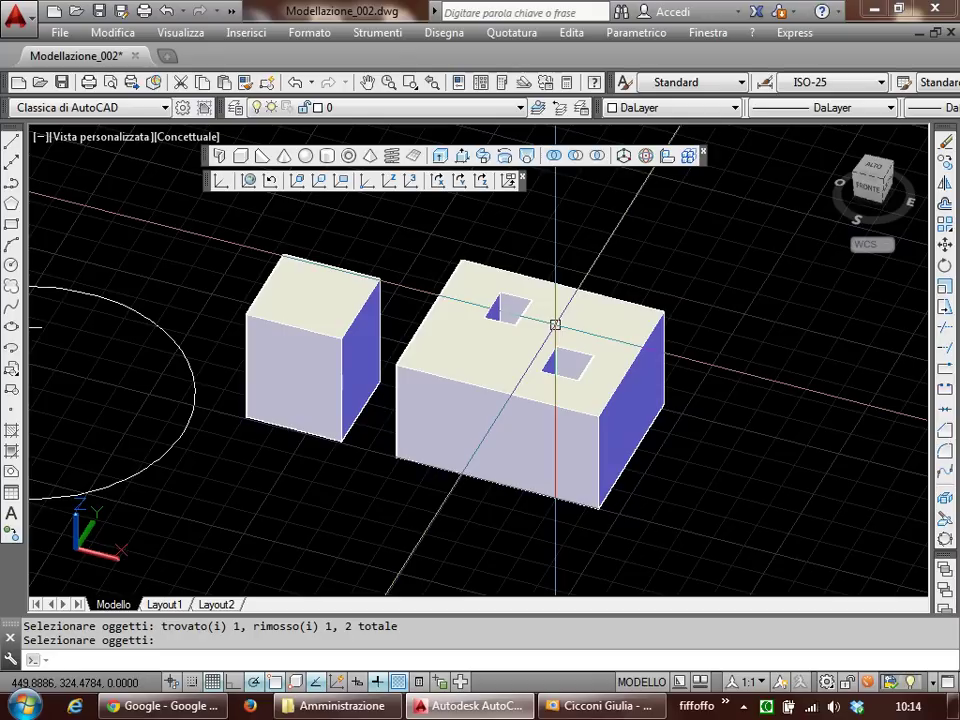
Step: Erase the holed box with CA
key("Return")
type("ca")
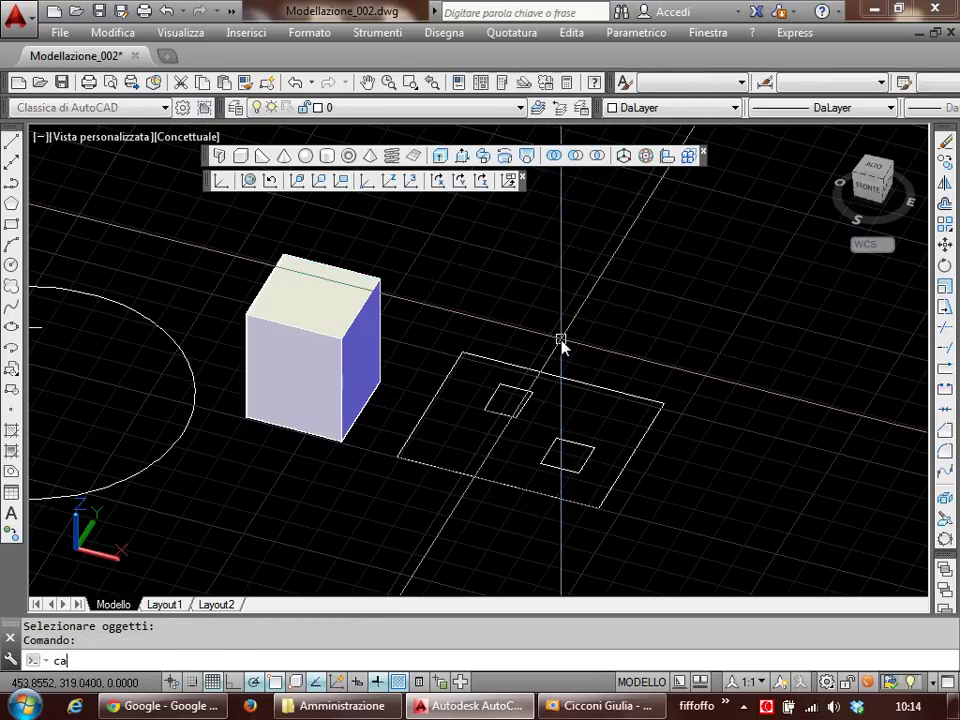
key("Return")
scroll(538, 342, "up", 1)
scroll(540, 340, "up", 2)
scroll(540, 340, "up", 1)
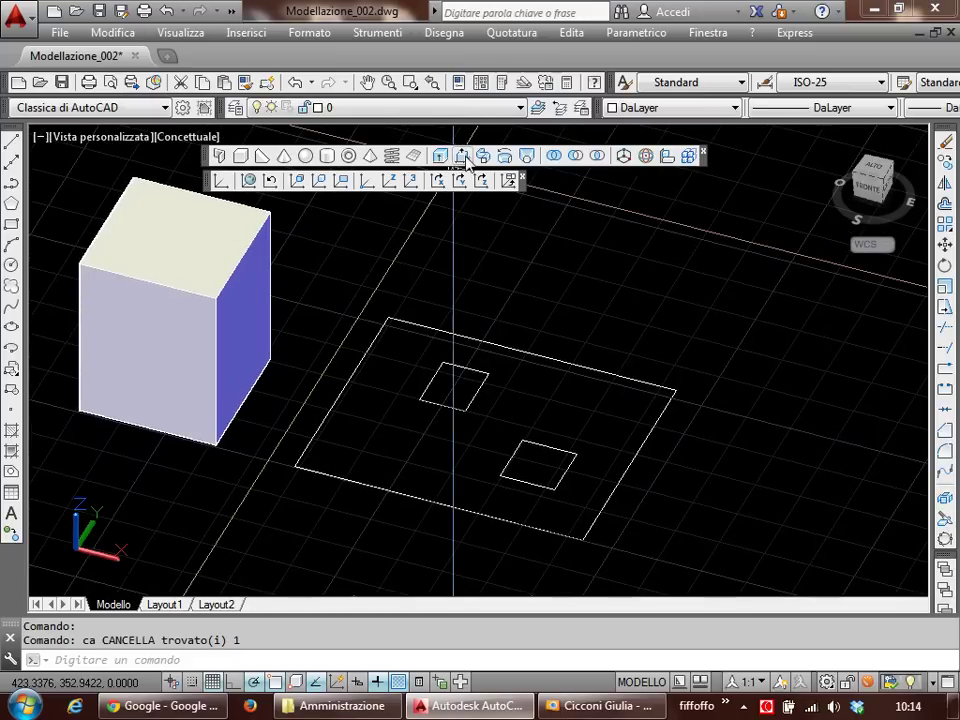
Step: Press-pull the rectangle area around the two squares into a block and select it
left_click(461, 156)
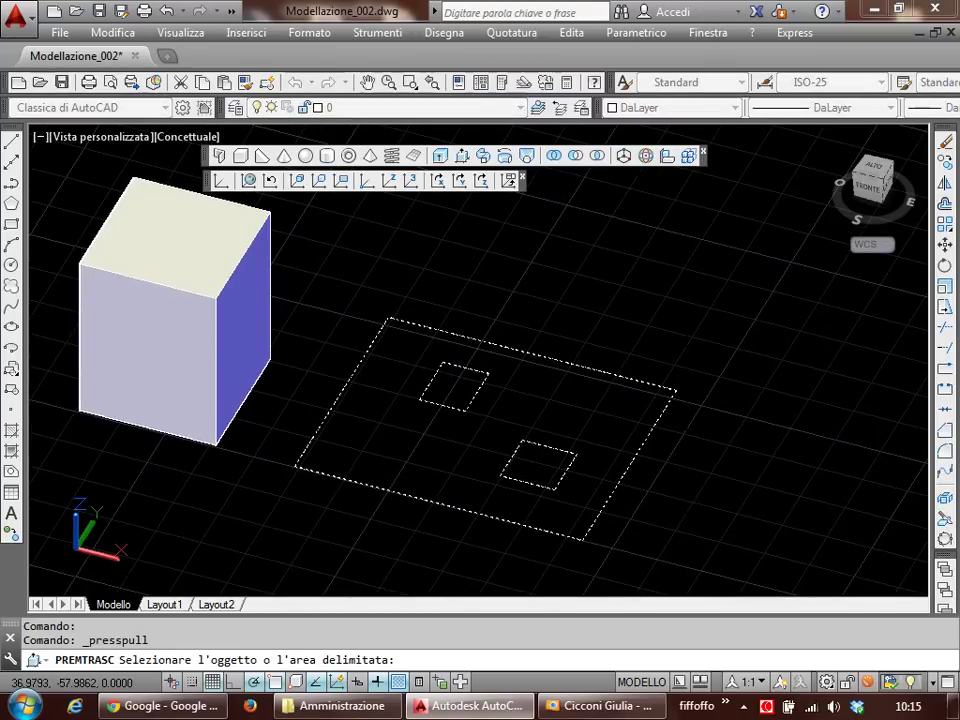
left_click(514, 375)
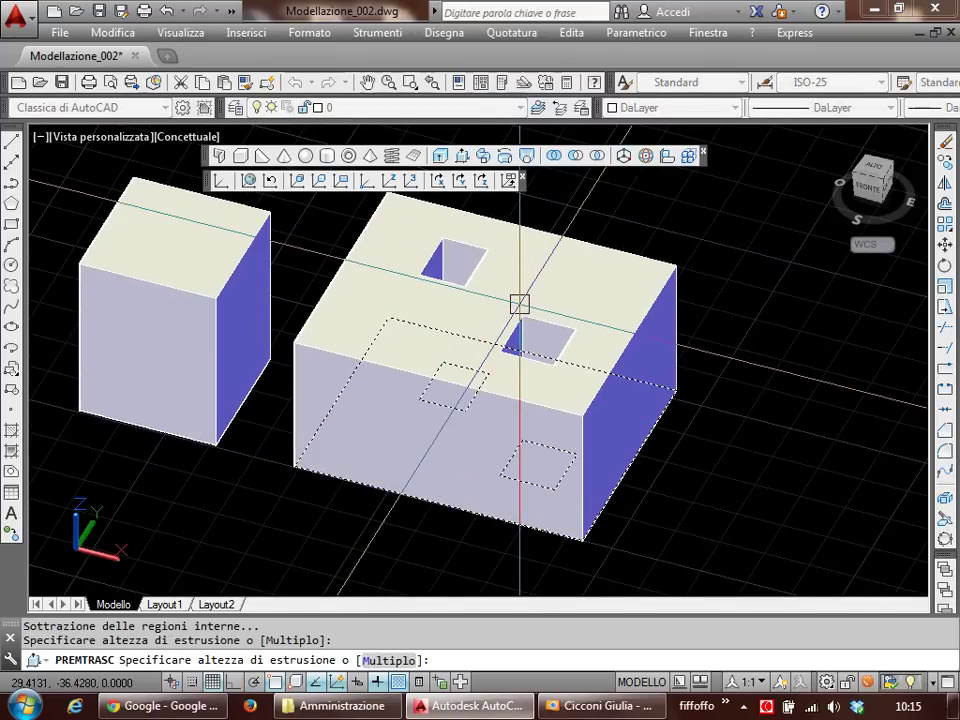
left_click(519, 303)
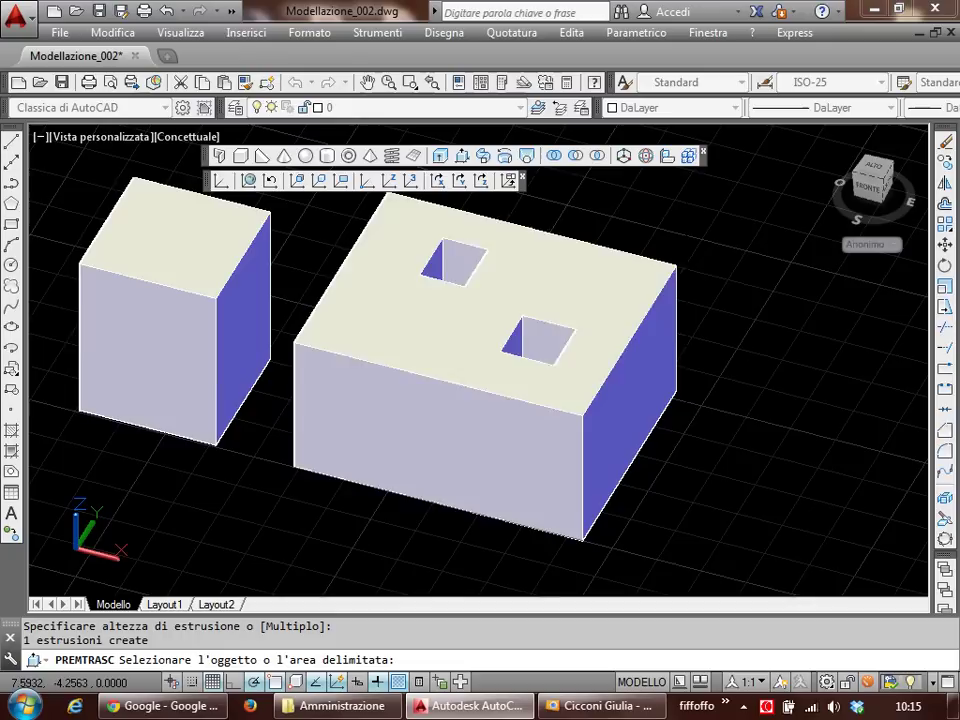
left_click(512, 304)
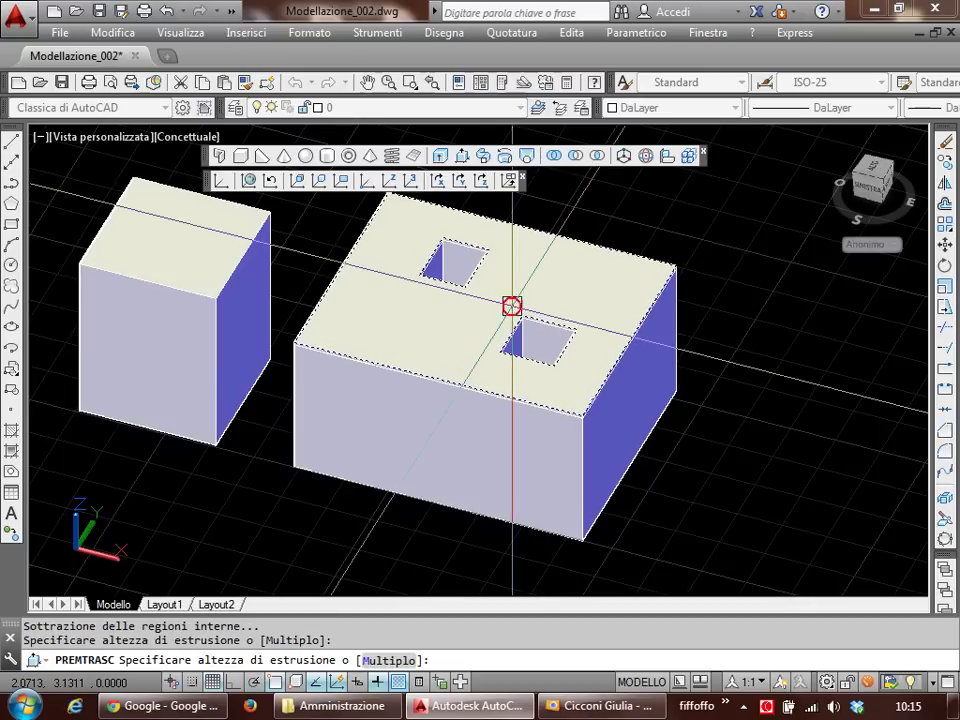
key("Escape")
left_click(515, 318)
type("ca")
key("Return")
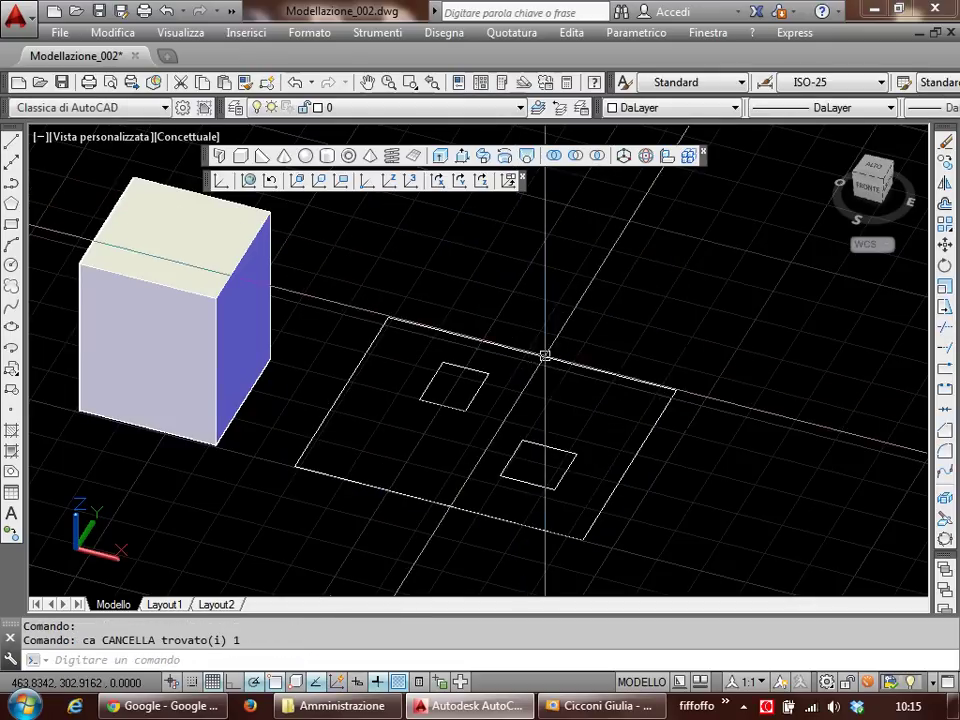
middle_click_drag(546, 358, 514, 336)
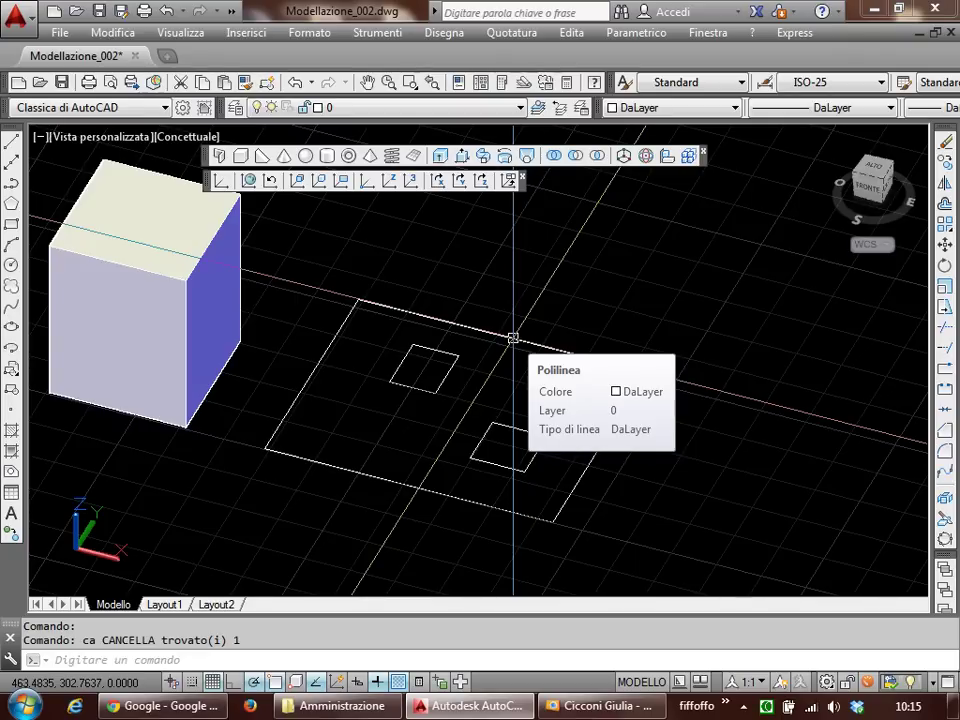
middle_click_drag(546, 369, 531, 360)
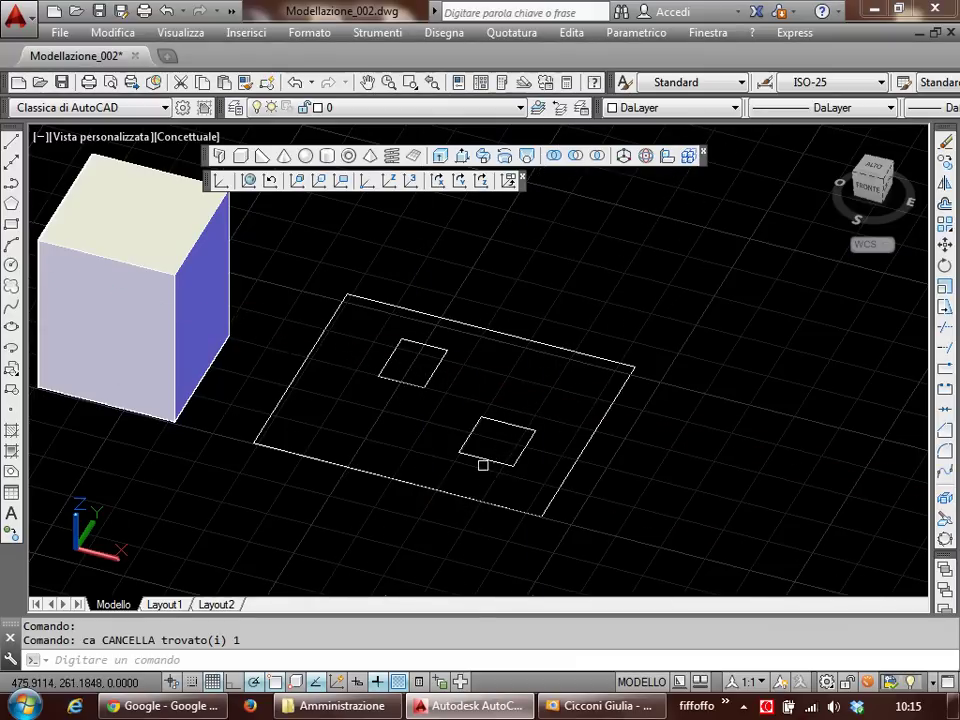
middle_click_drag(497, 443, 529, 446)
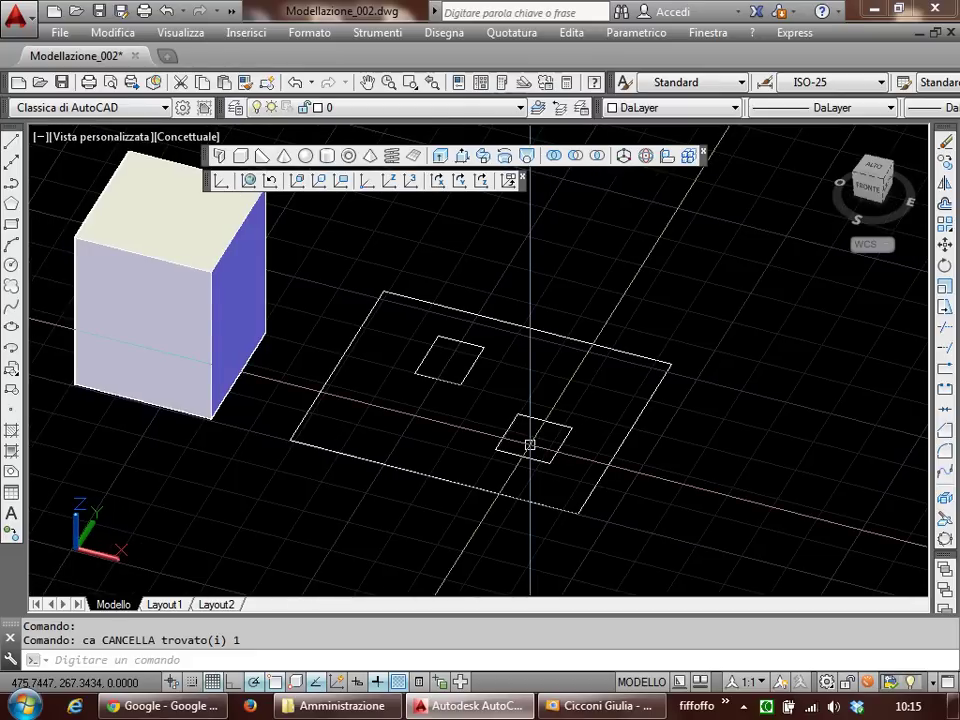
left_click(561, 32)
left_click(598, 14)
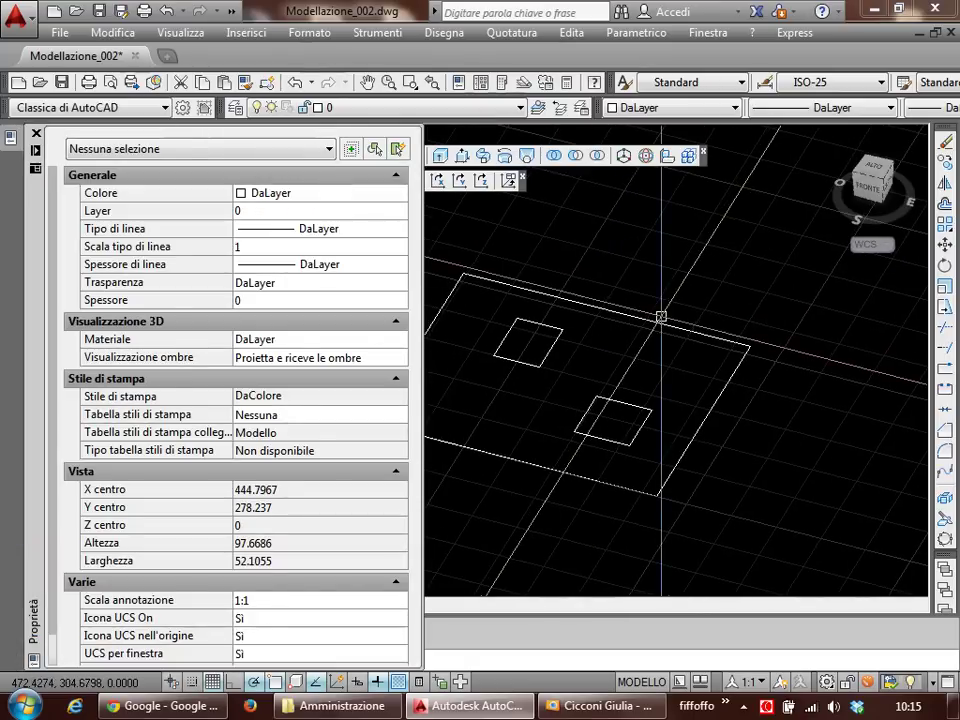
left_click(653, 318)
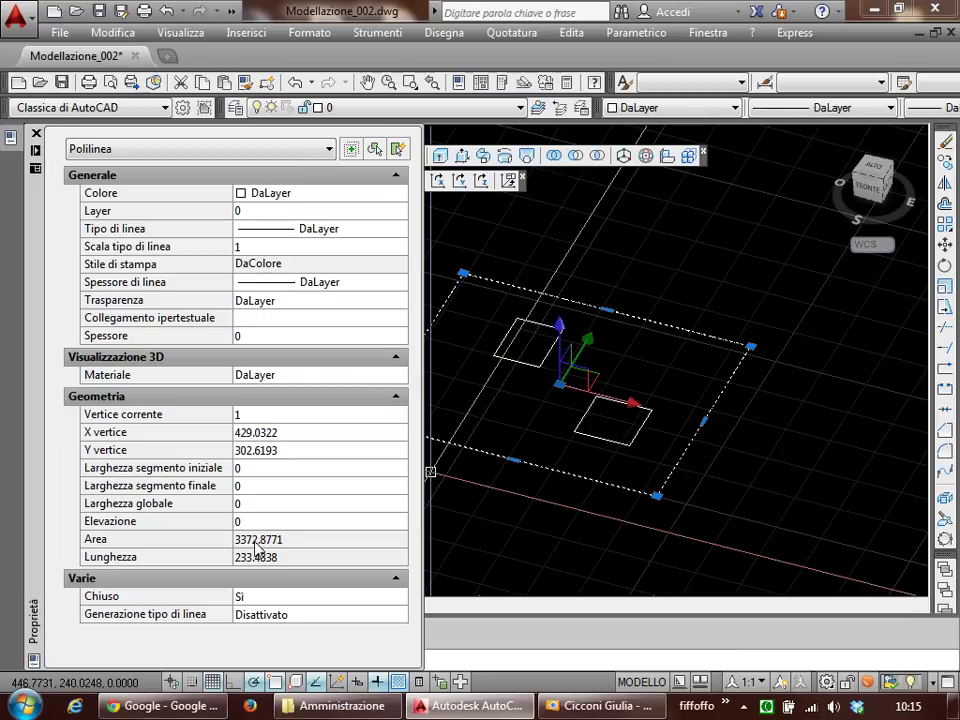
key("Escape")
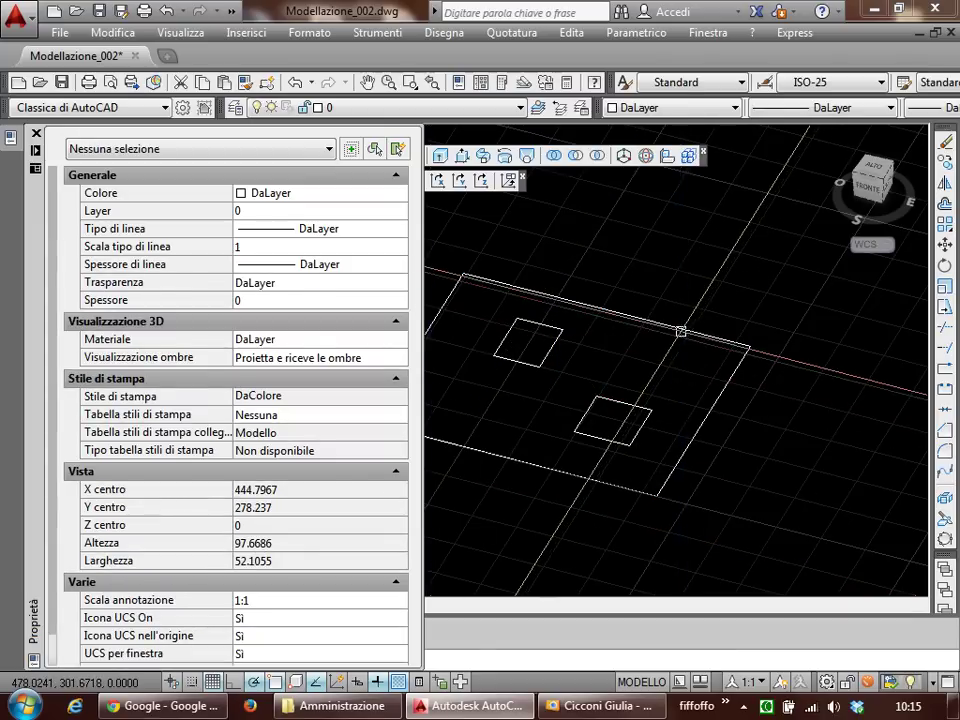
left_click(680, 333)
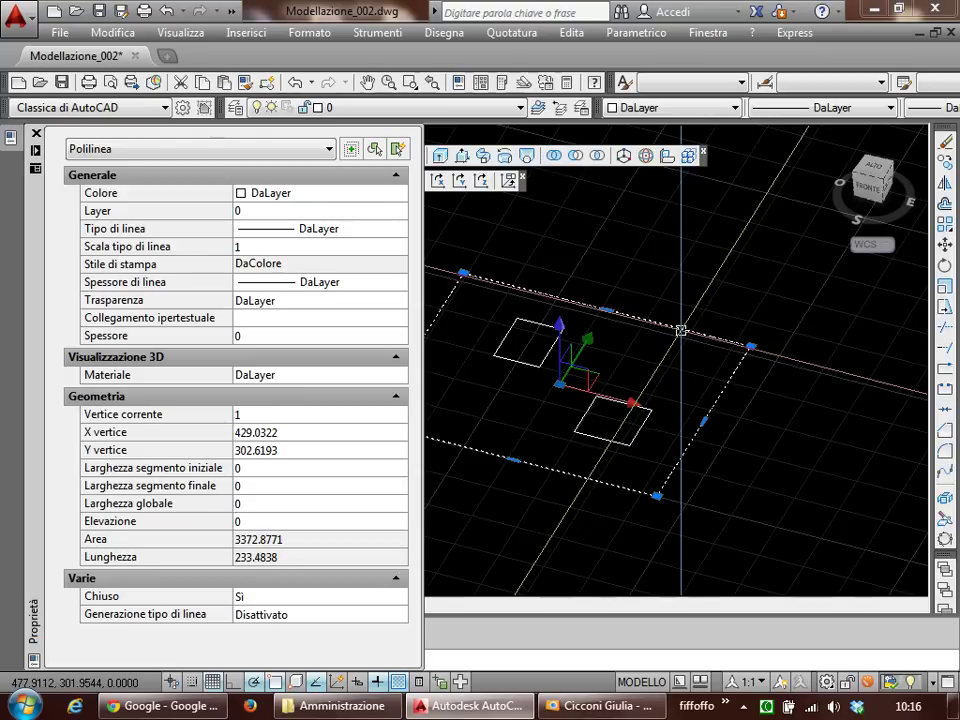
key("Escape")
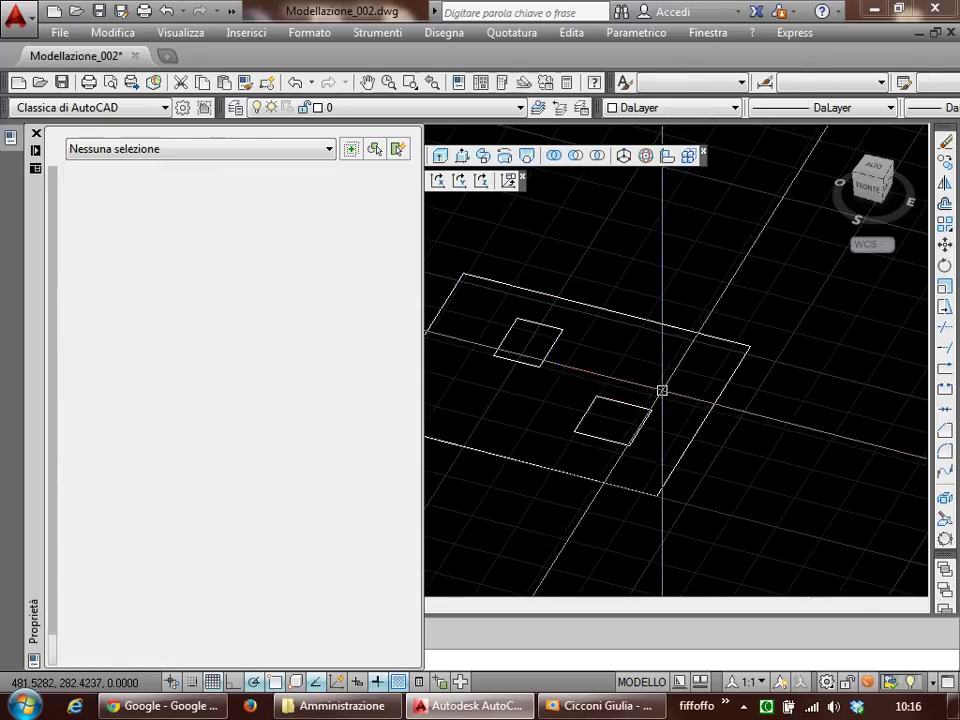
left_click(605, 398)
left_click(552, 347)
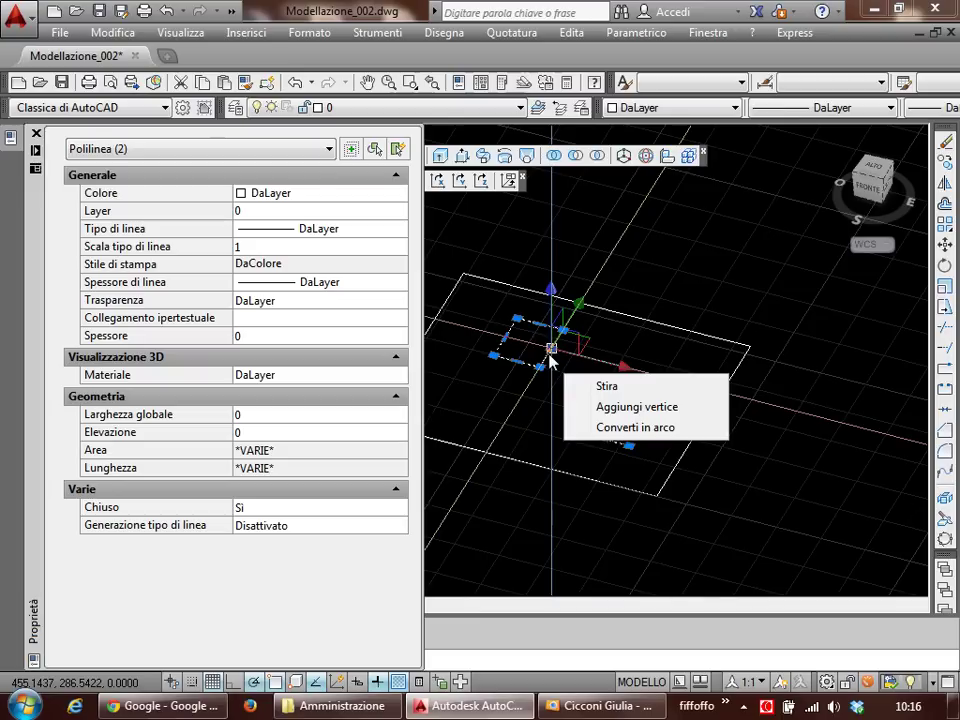
key("Escape")
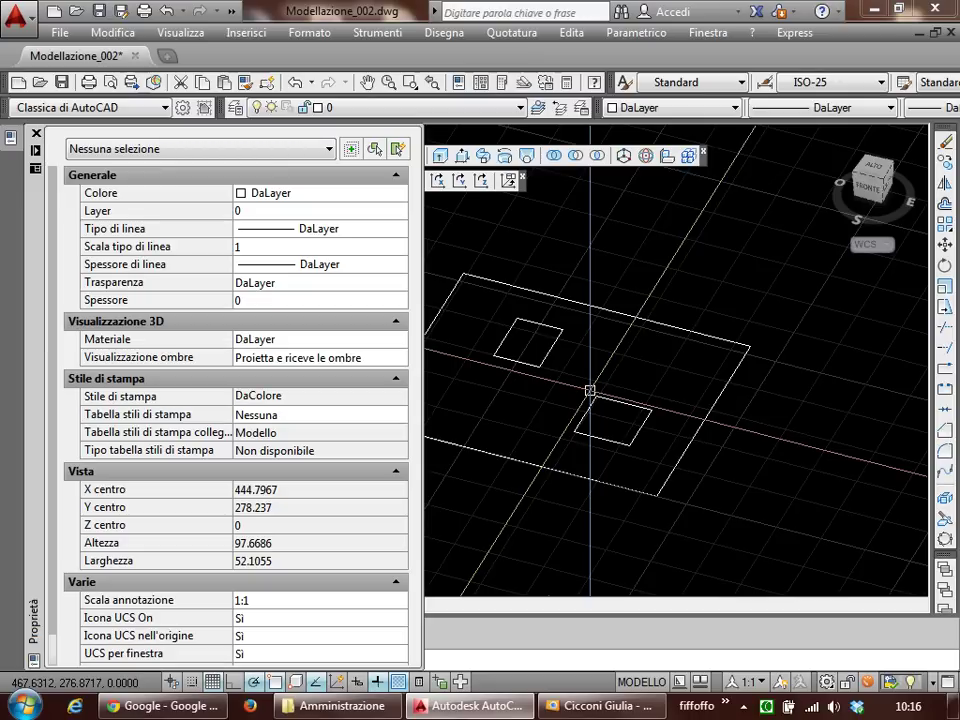
middle_click_drag(590, 390, 658, 381)
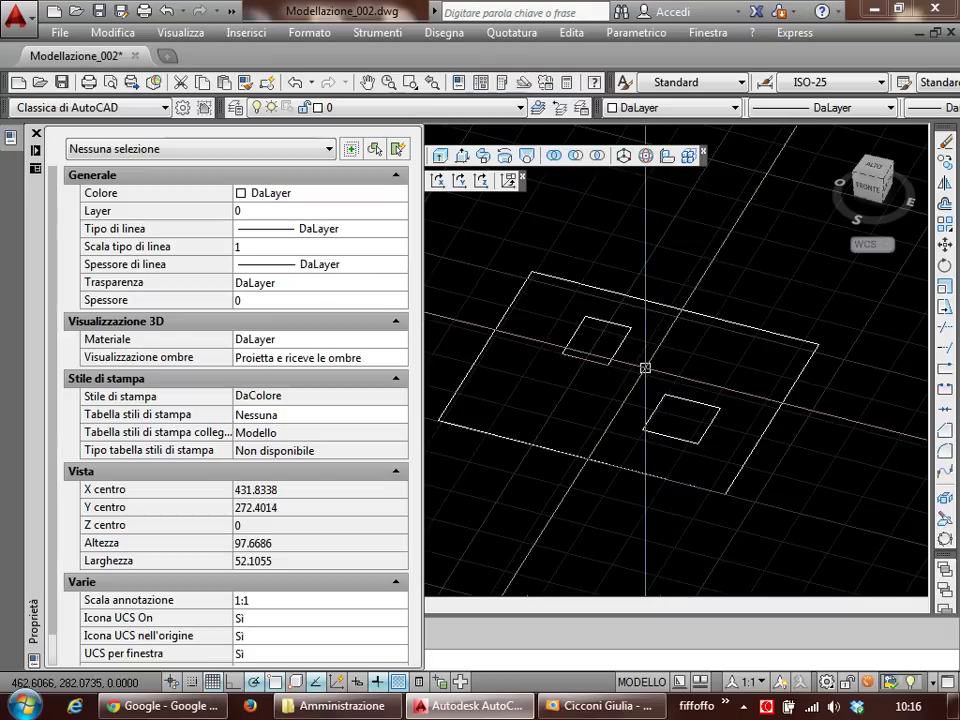
middle_click_drag(645, 369, 621, 369)
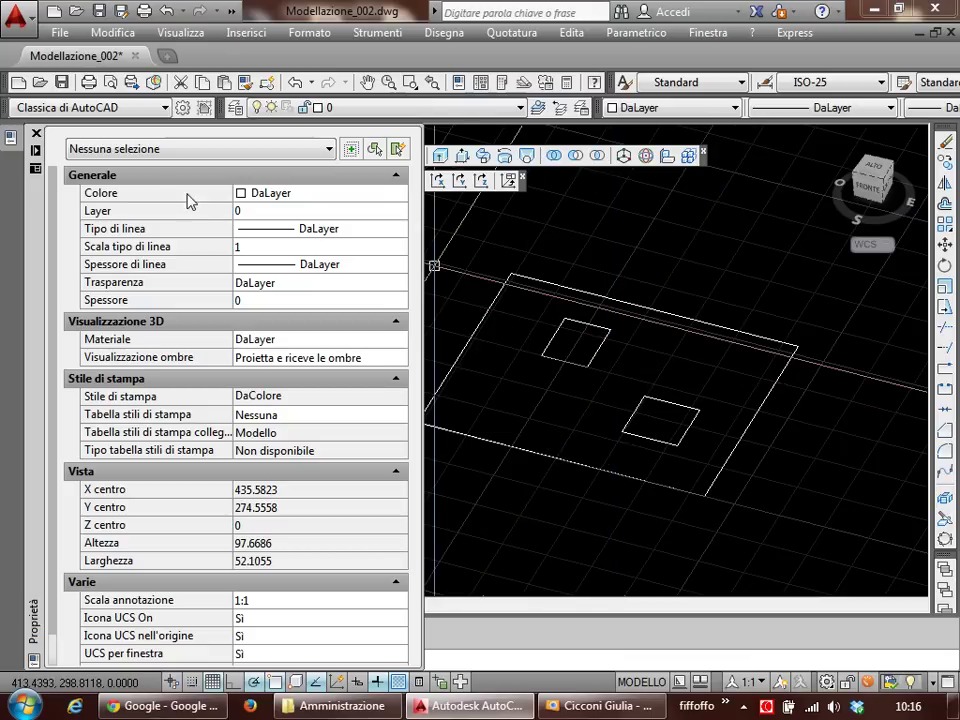
left_click(722, 291)
key("ctrl+1")
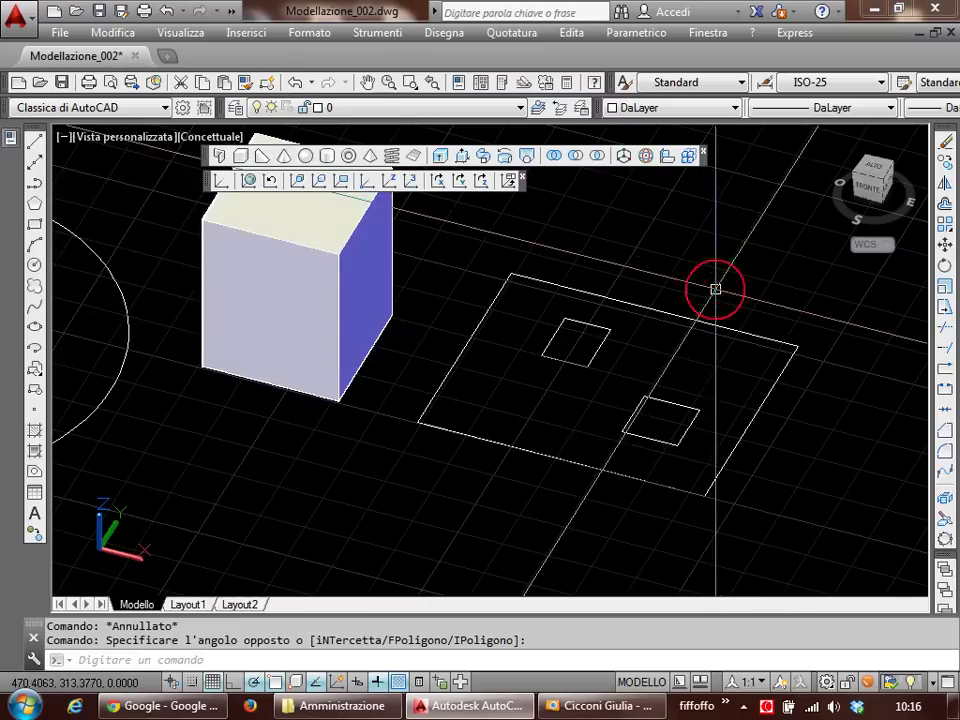
left_click(444, 32)
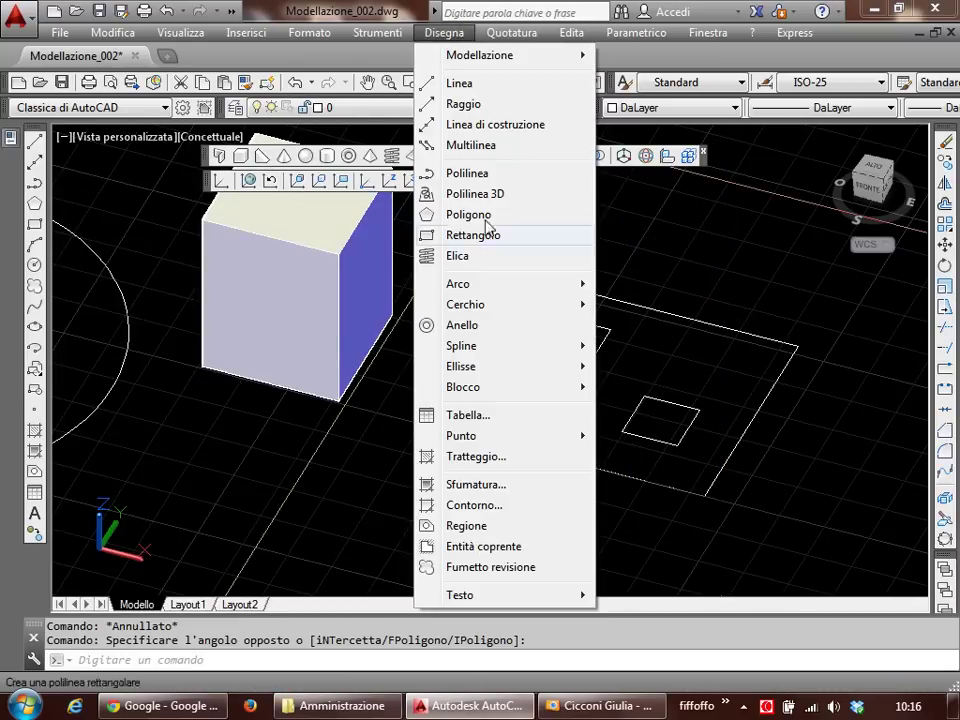
left_click(479, 462)
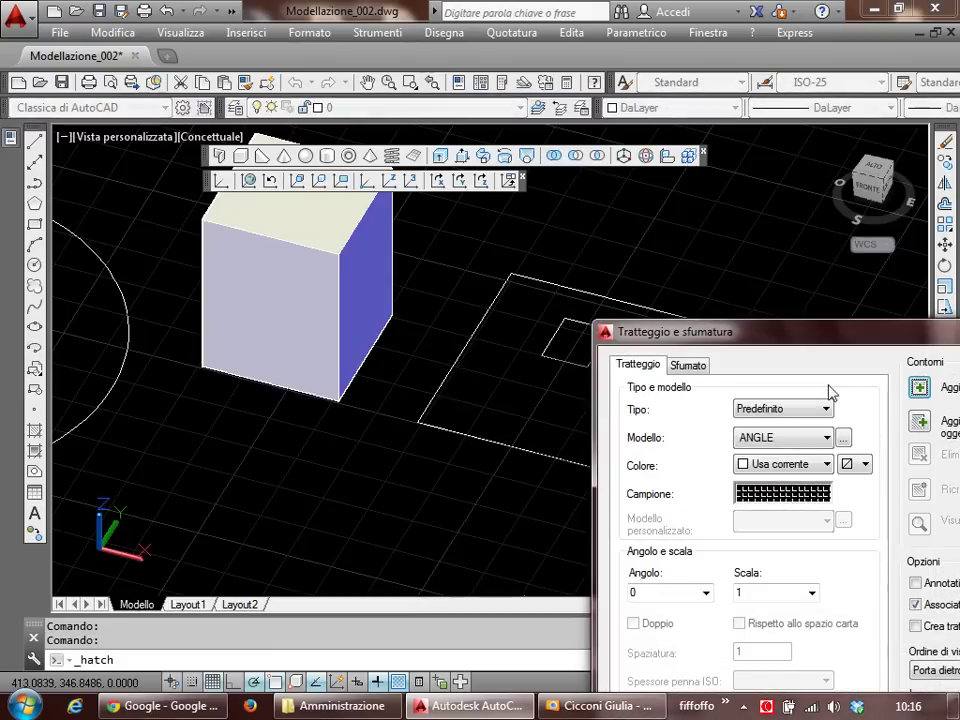
left_click_drag(600, 287, 541, 271)
left_click(618, 327)
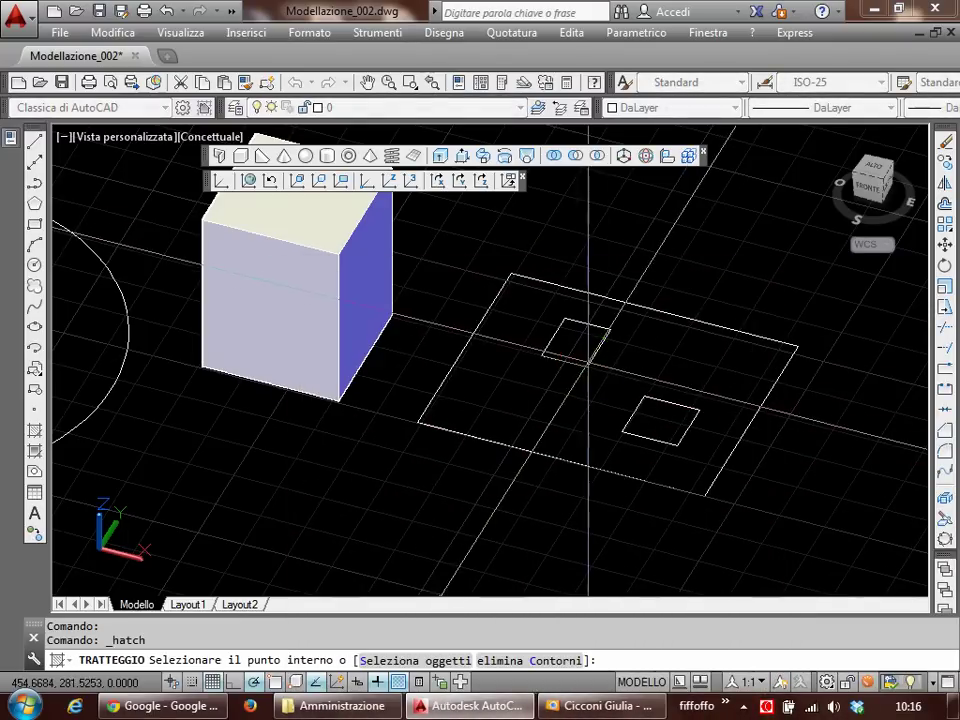
key("Return")
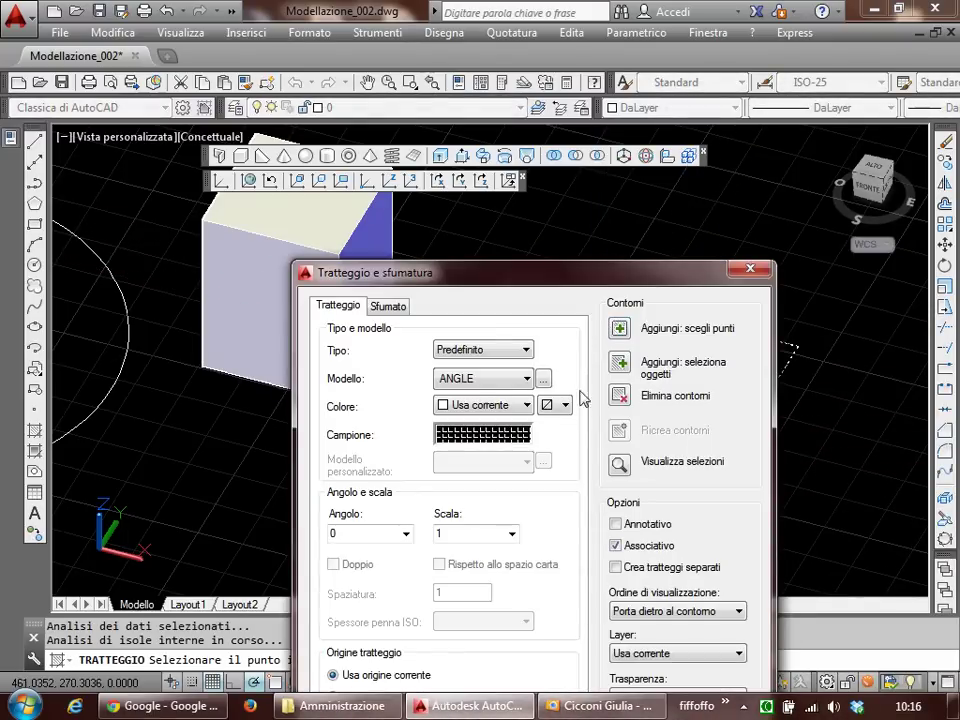
left_click(487, 435)
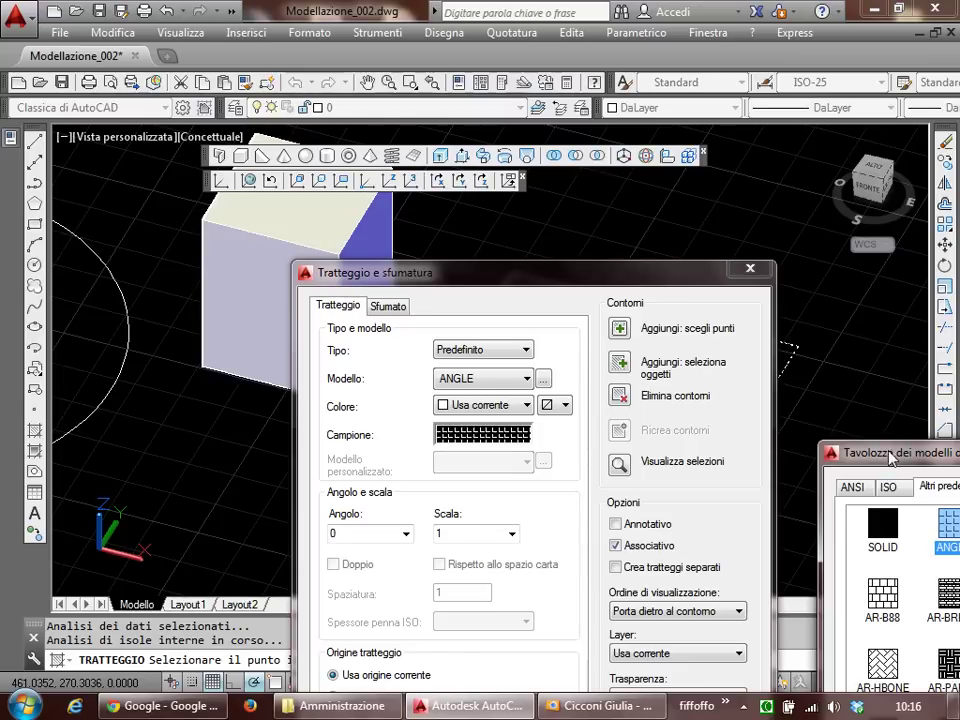
left_click(869, 525)
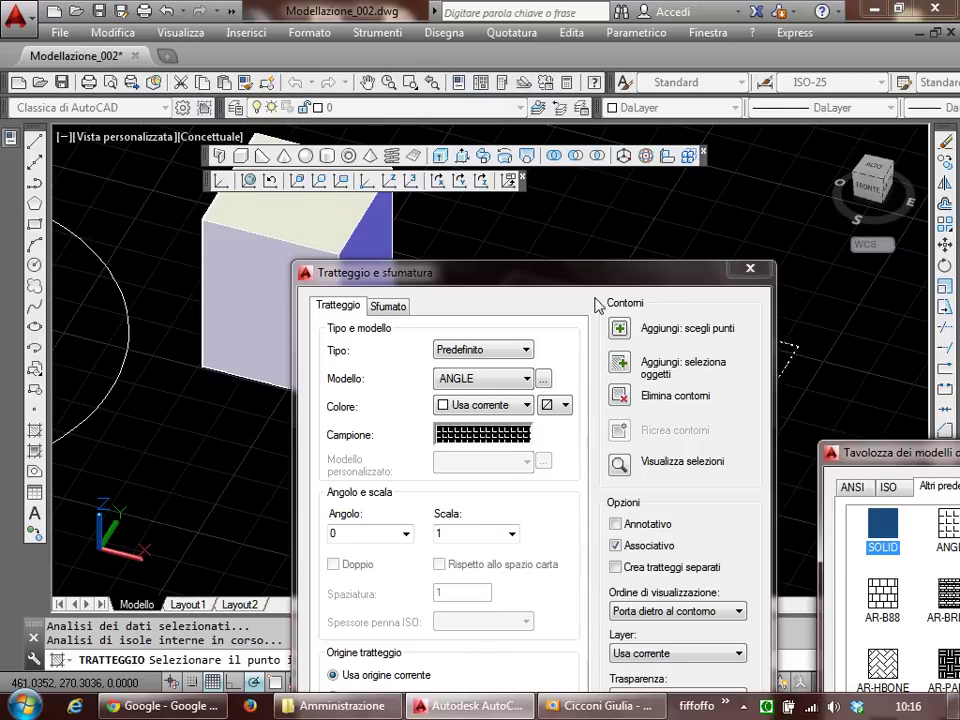
left_click_drag(850, 452, 636, 248)
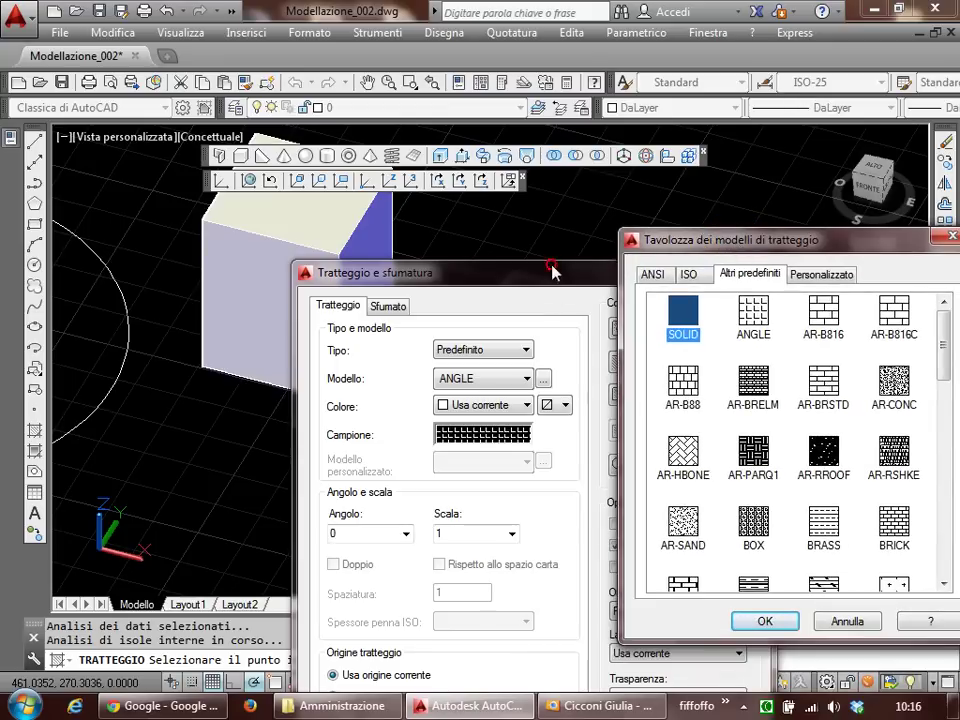
left_click(765, 621)
left_click_drag(557, 285, 425, 140)
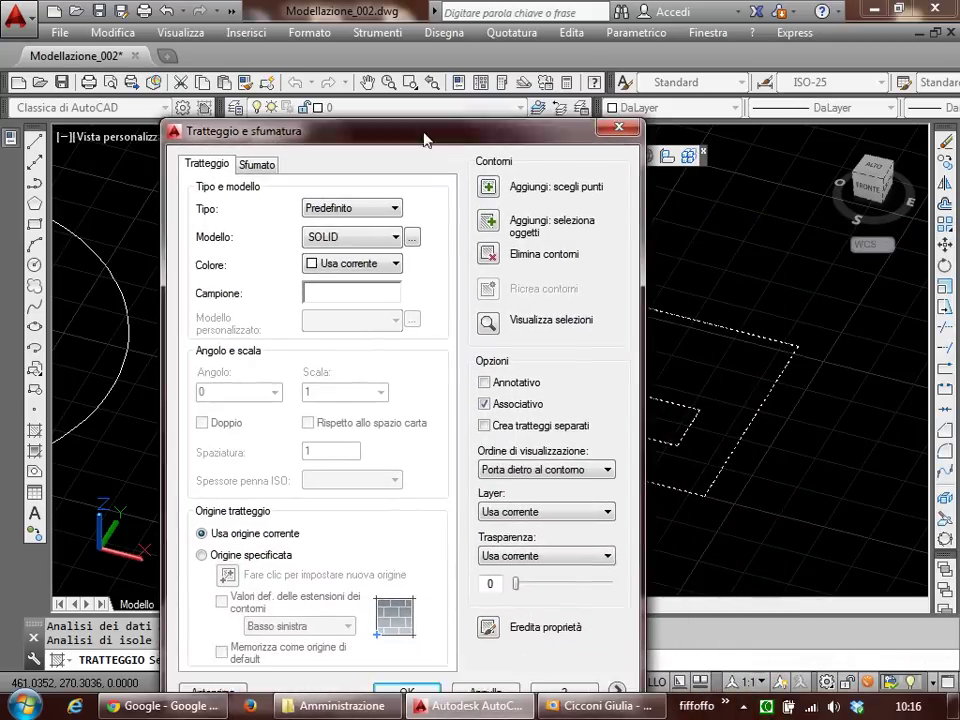
left_click(402, 688)
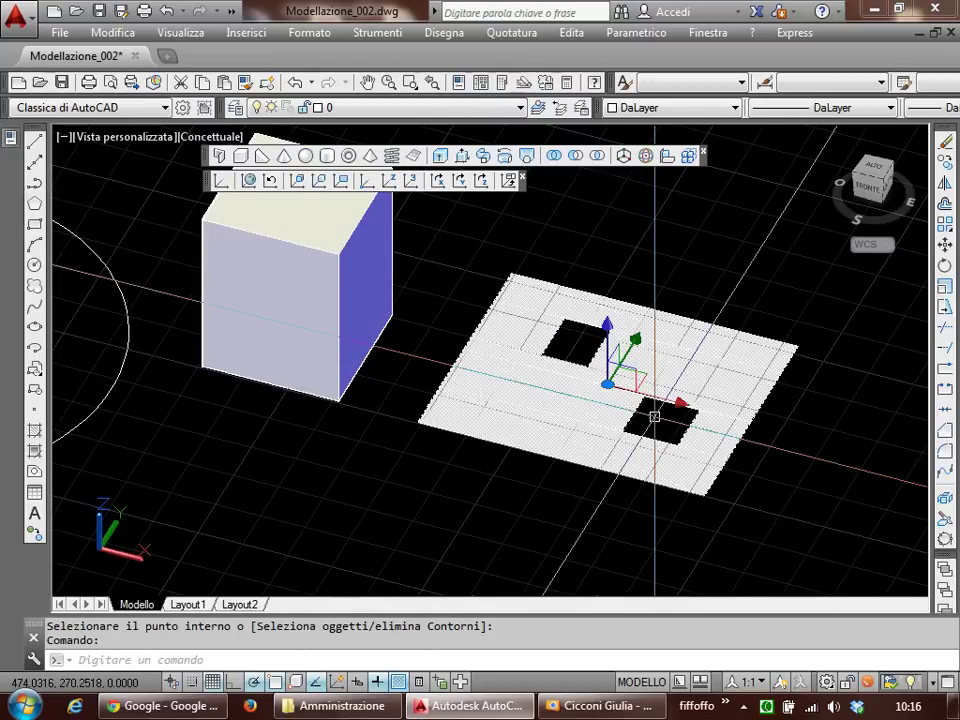
key("Escape")
key("Escape")
Step: Erase the solid hatch inside the large rectangle with CA
left_click(666, 366)
type("ca")
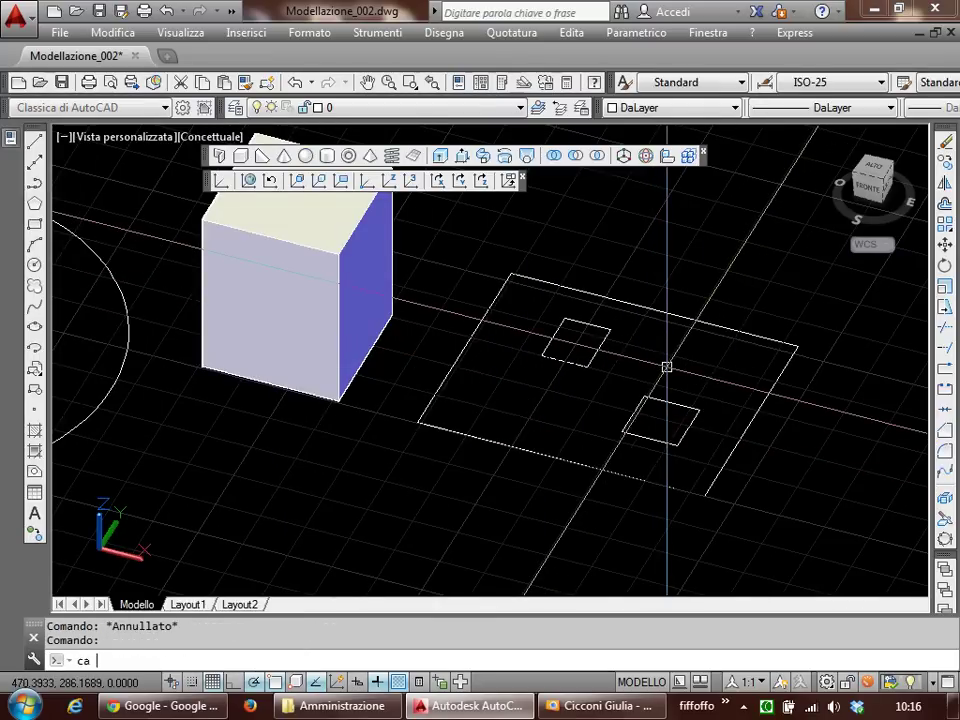
key("Return")
middle_click_drag(666, 366, 626, 359)
Step: Convert the outer rectangle and both small squares into regions
left_click(771, 281)
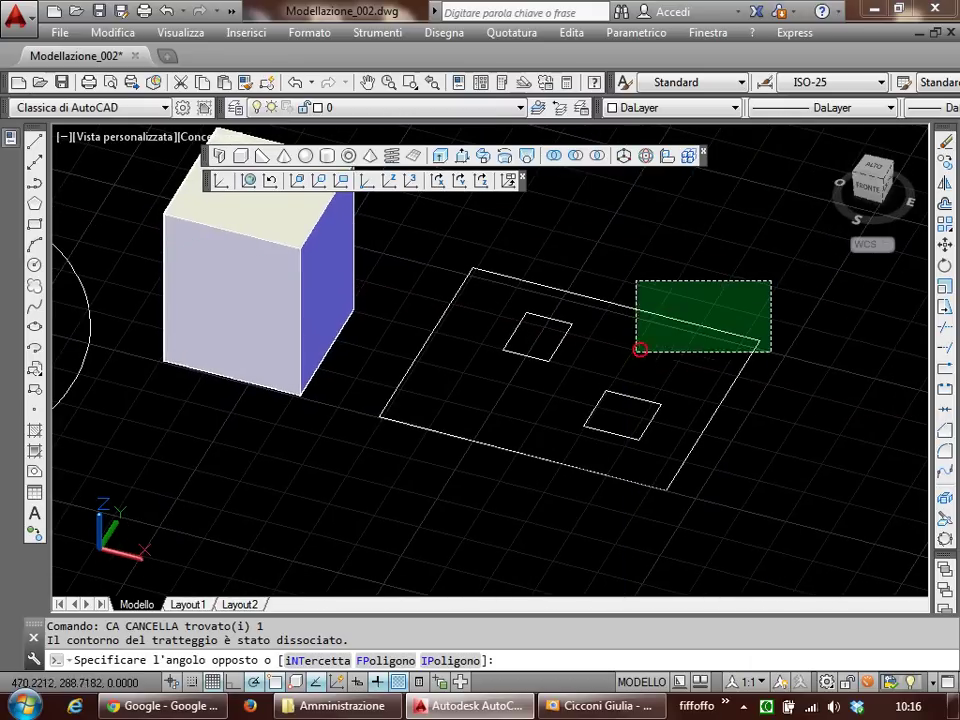
left_click(502, 470)
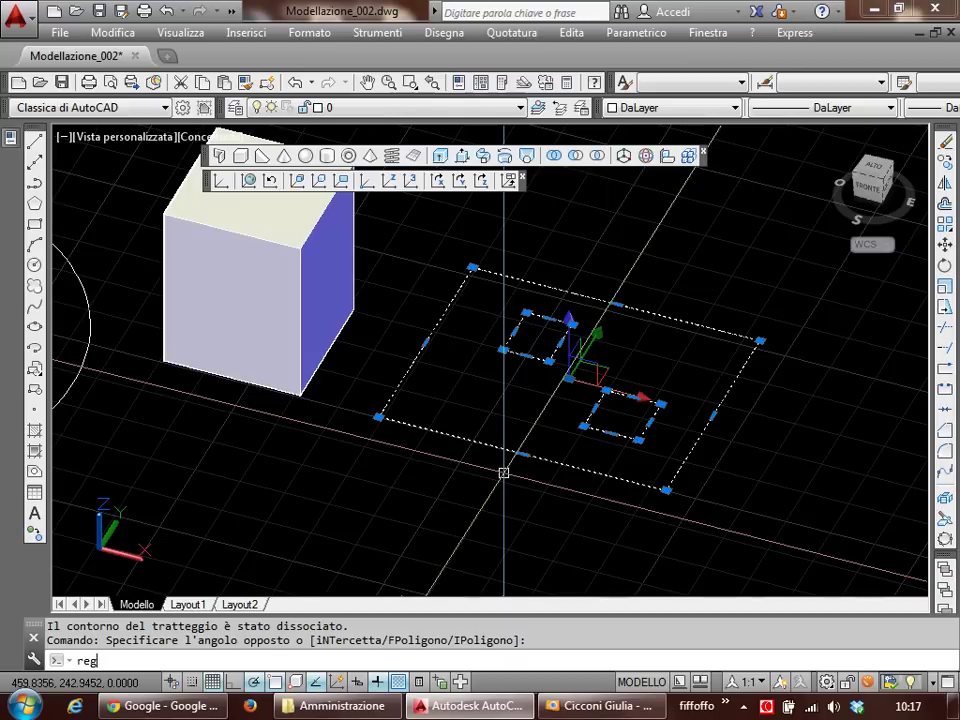
type("ne")
key("Return")
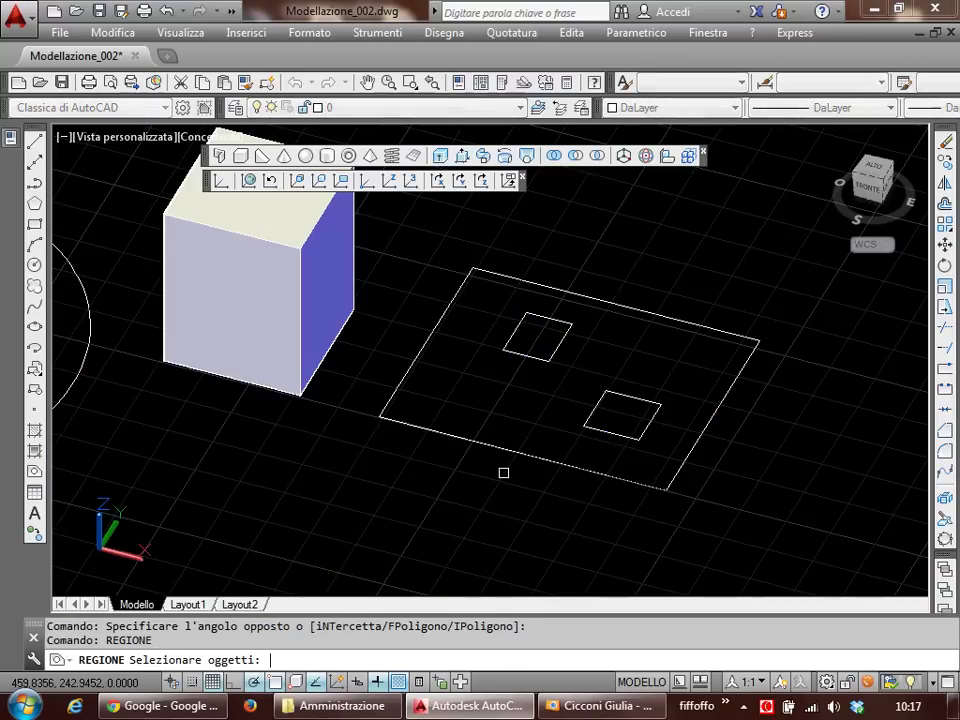
left_click(480, 312)
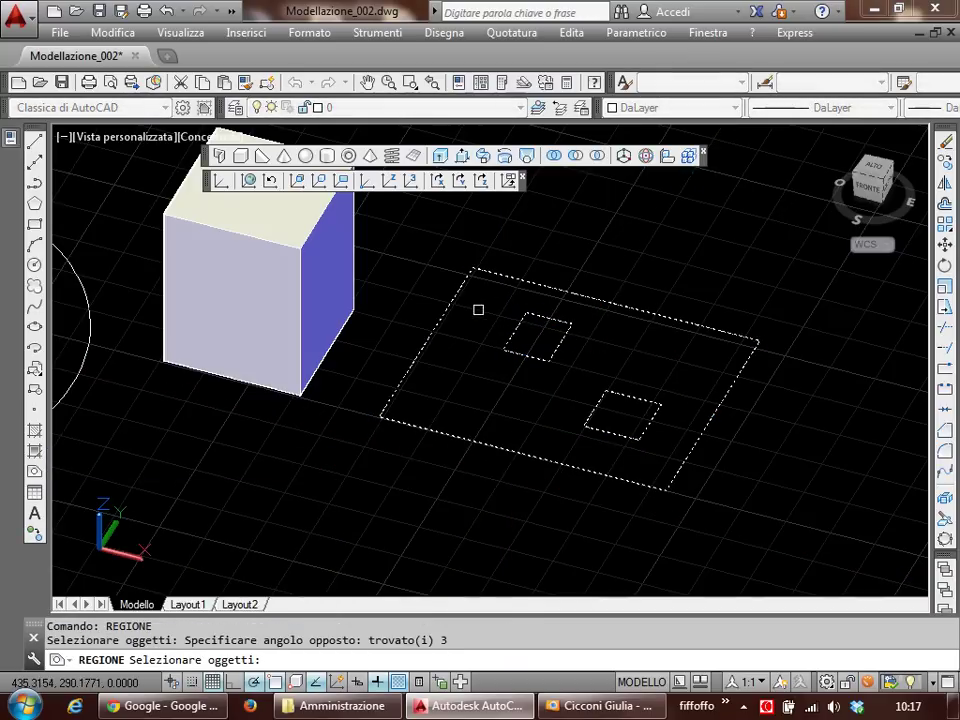
key("Return")
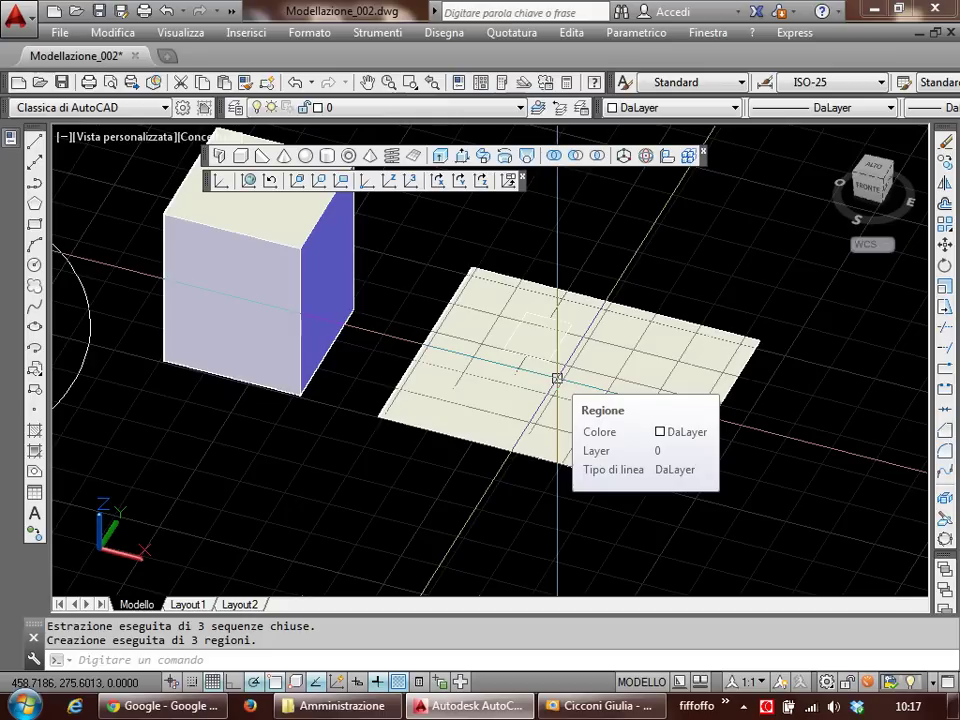
Step: Subtract the small squares from the grid region, punching two square holes
left_click(576, 157)
left_click(616, 349)
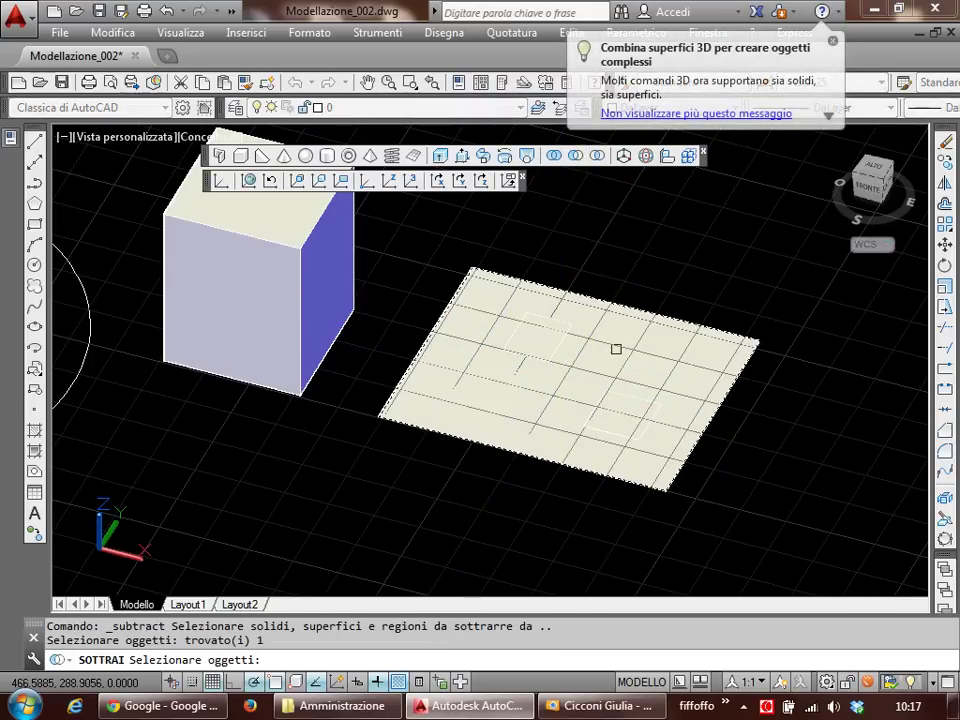
key("Return")
left_click(535, 320)
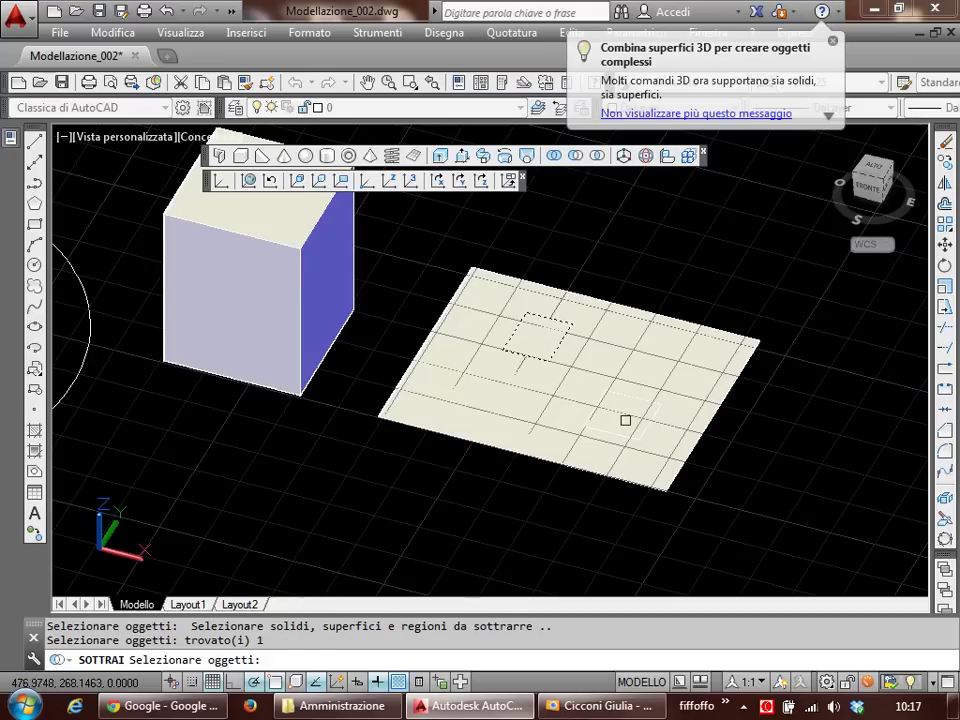
key("Return")
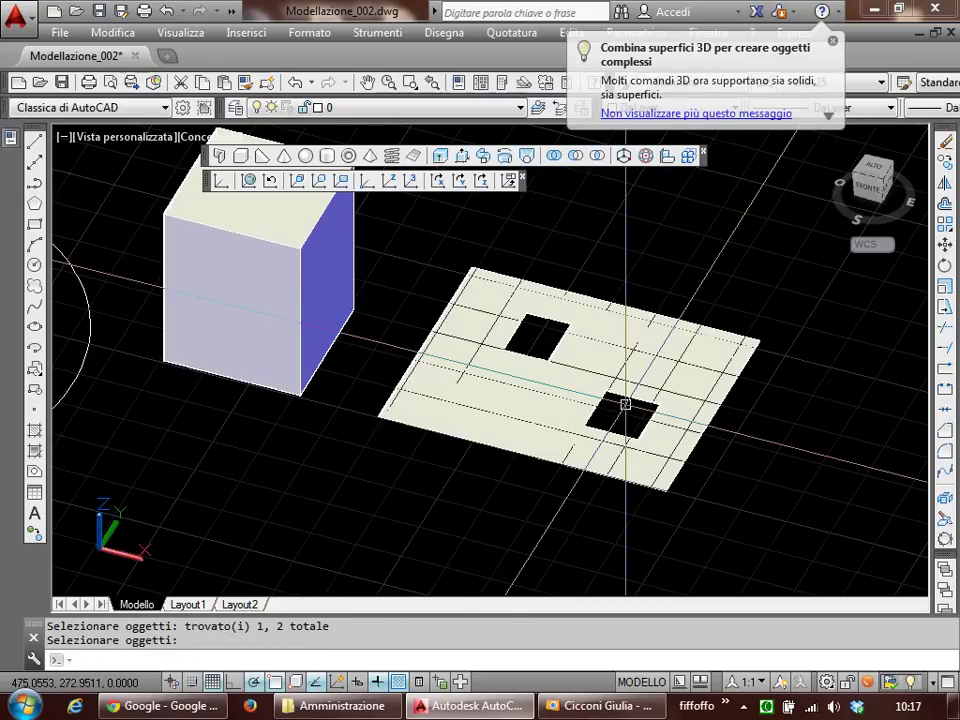
Step: Check the holed region's properties, showing an area of 3083.6611
left_click(617, 349)
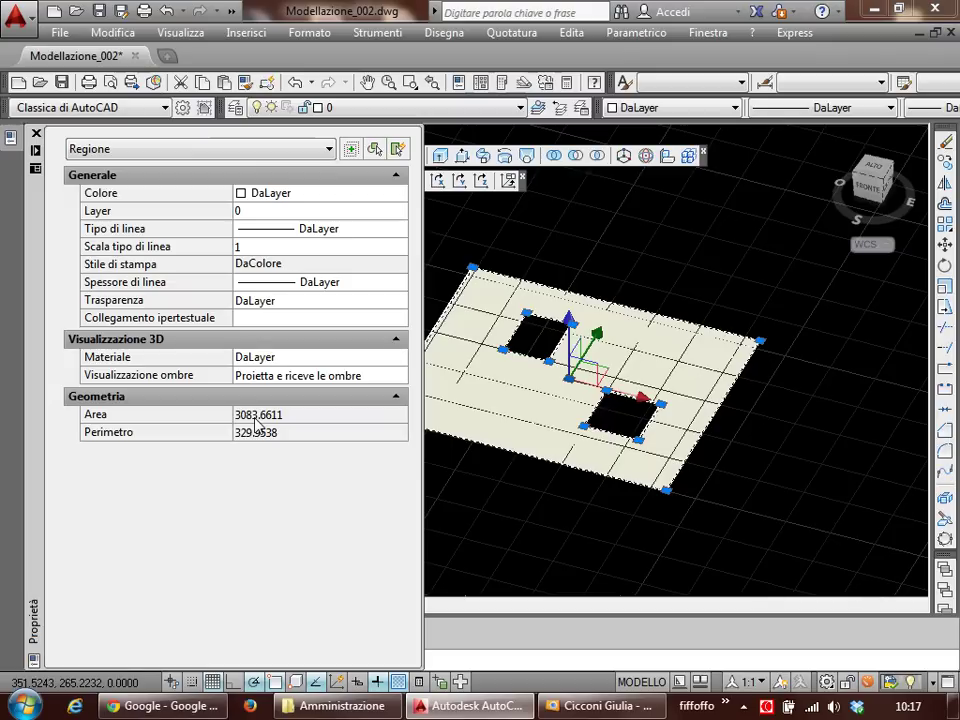
key("Escape")
key("ctrl+1")
left_click(698, 369)
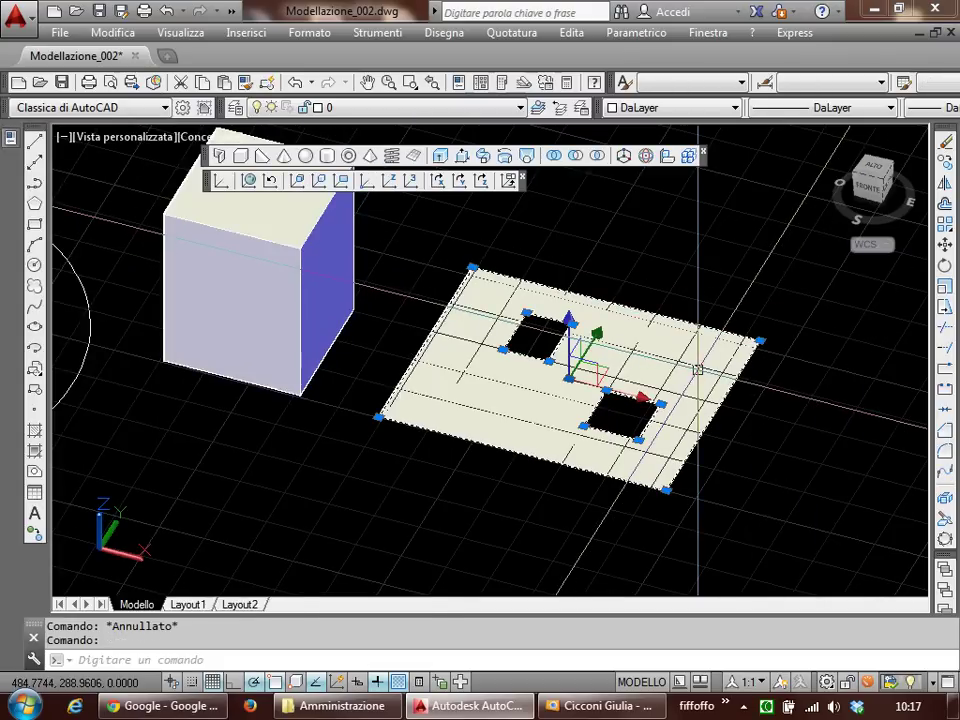
Step: Erase the holed region so only the rectangle and square outlines remain
type("ca")
key("Return")
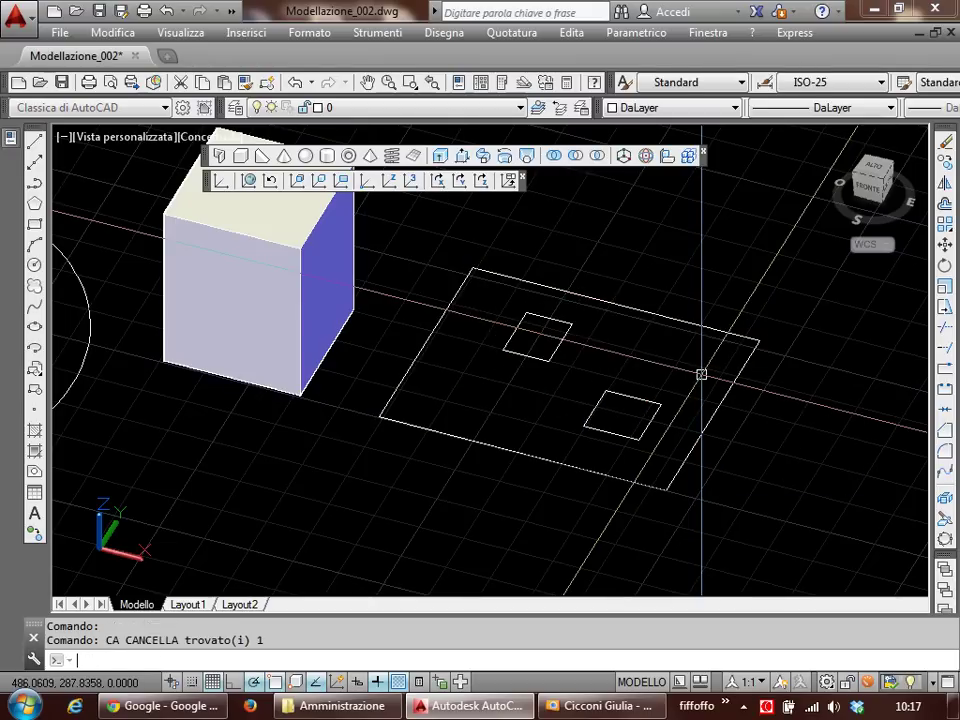
left_click(455, 33)
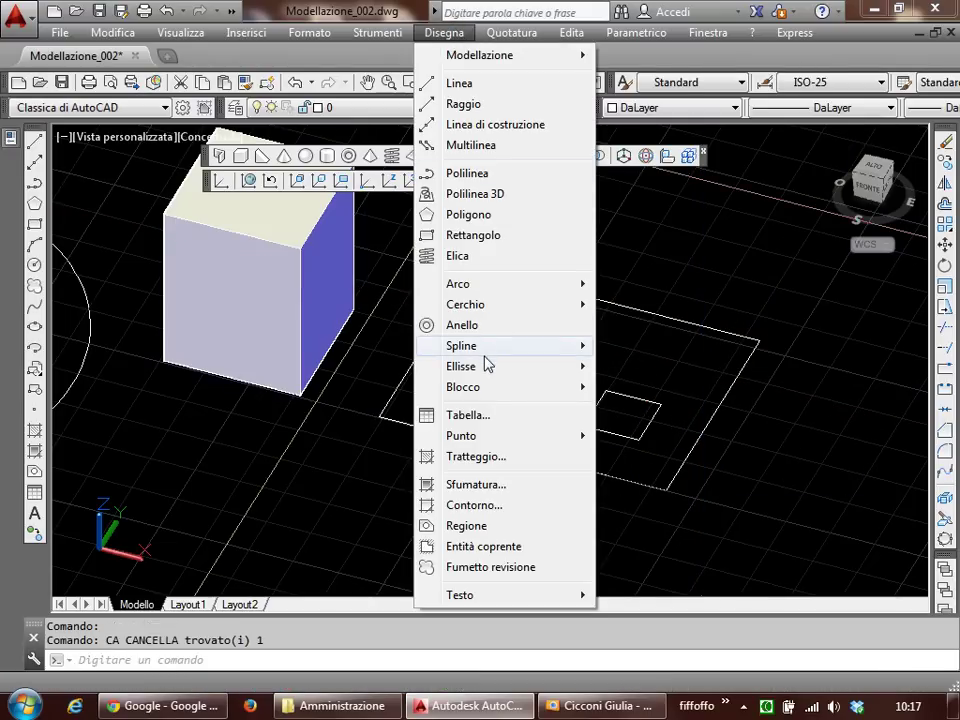
left_click(131, 448)
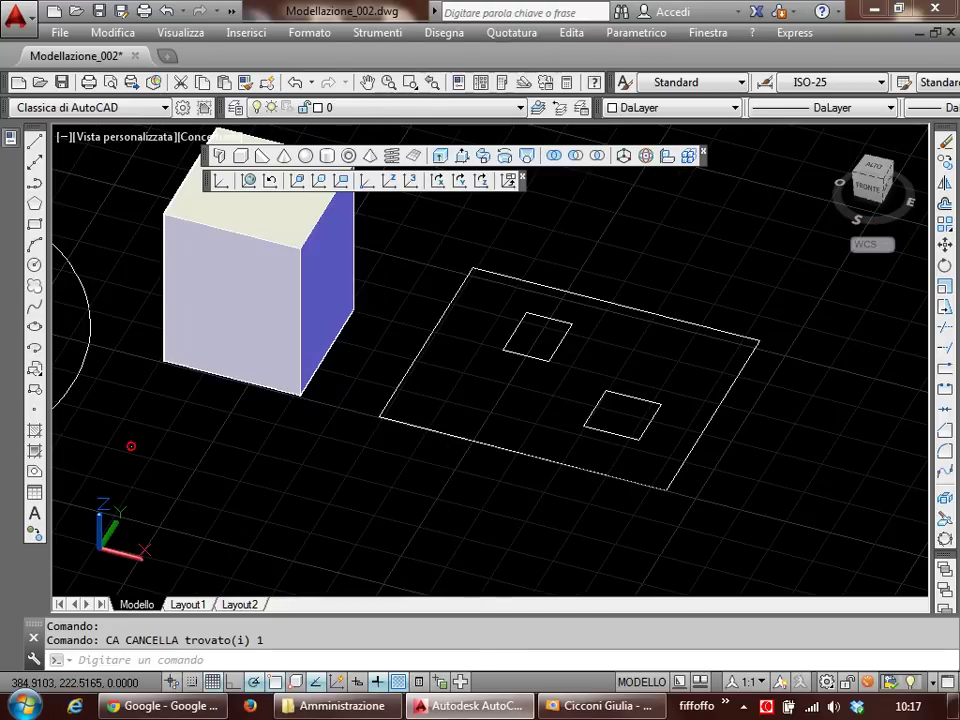
left_click(52, 447)
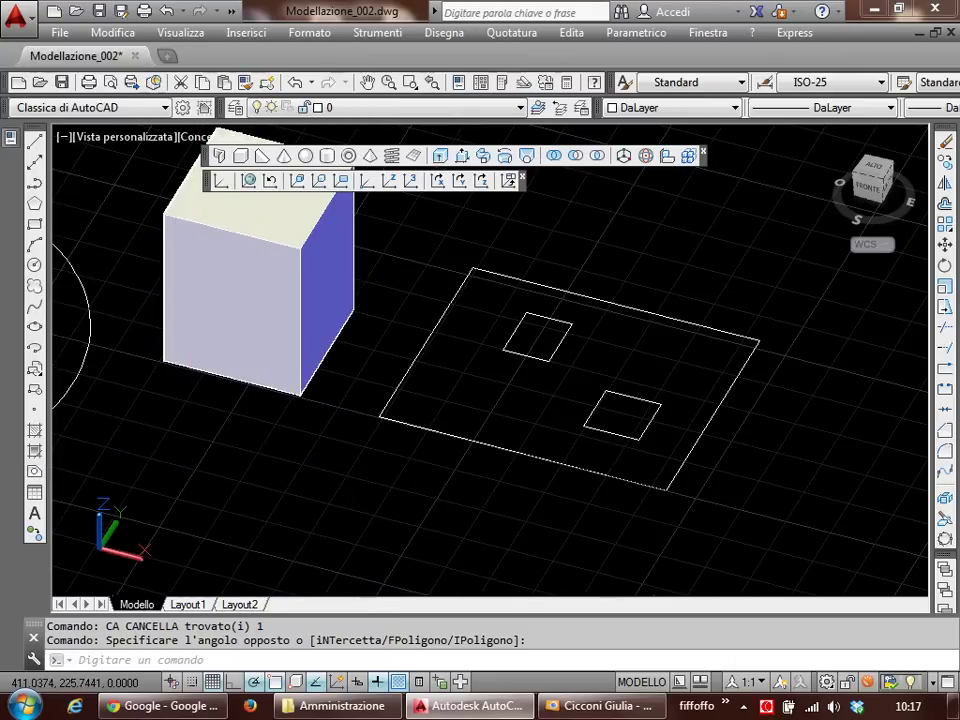
Step: Press-pull the area inside the rectangle outline up into a box with two square holes
mouse_move(311, 414)
middle_mouse_down()
mouse_move(266, 411)
mouse_move(255, 435)
middle_mouse_up()
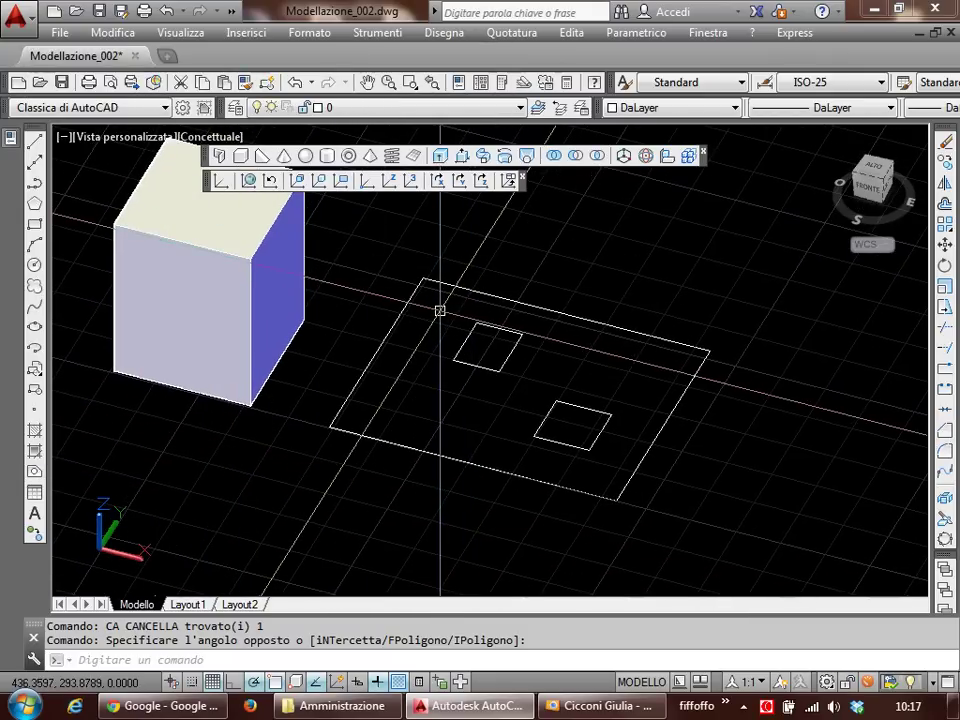
middle_click_drag(439, 332, 432, 392)
scroll(431, 392, "down", 3)
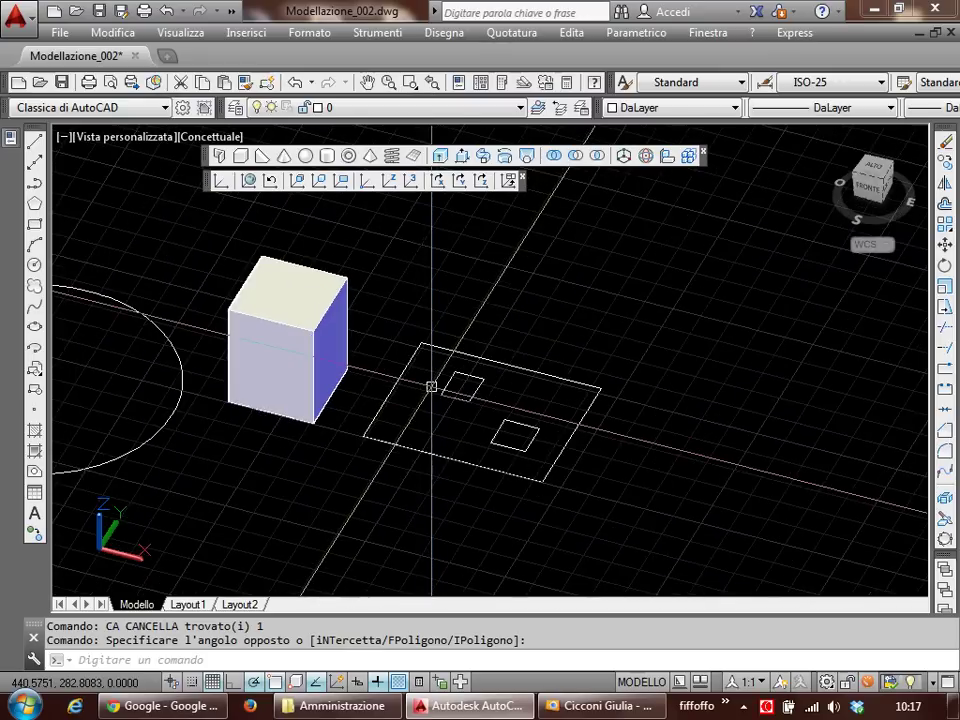
scroll(433, 390, "up", 3)
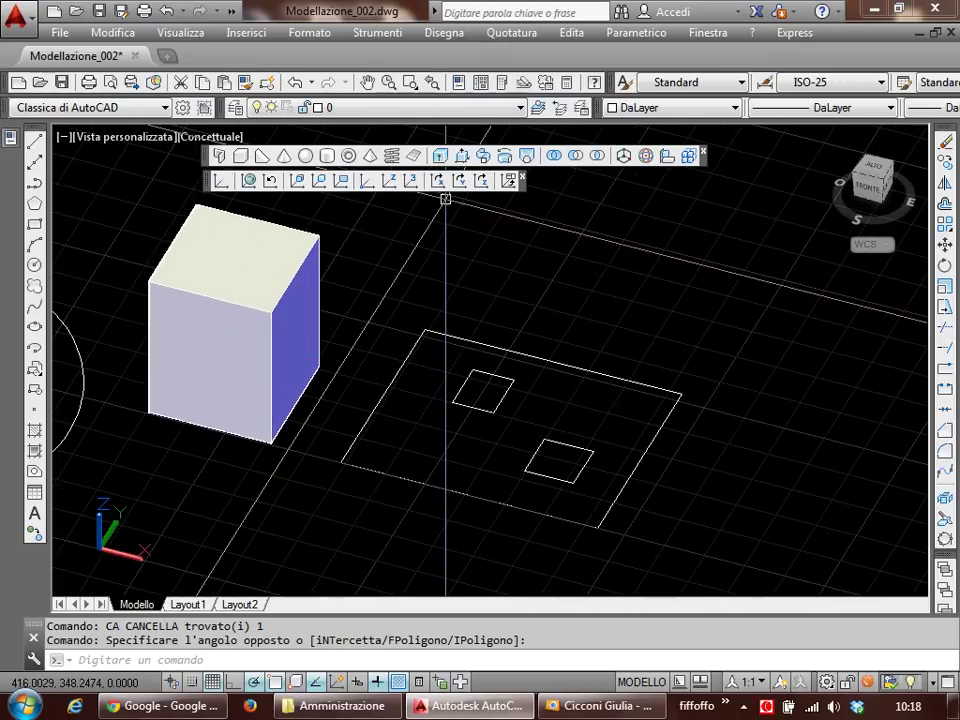
left_click(459, 155)
left_click(575, 425)
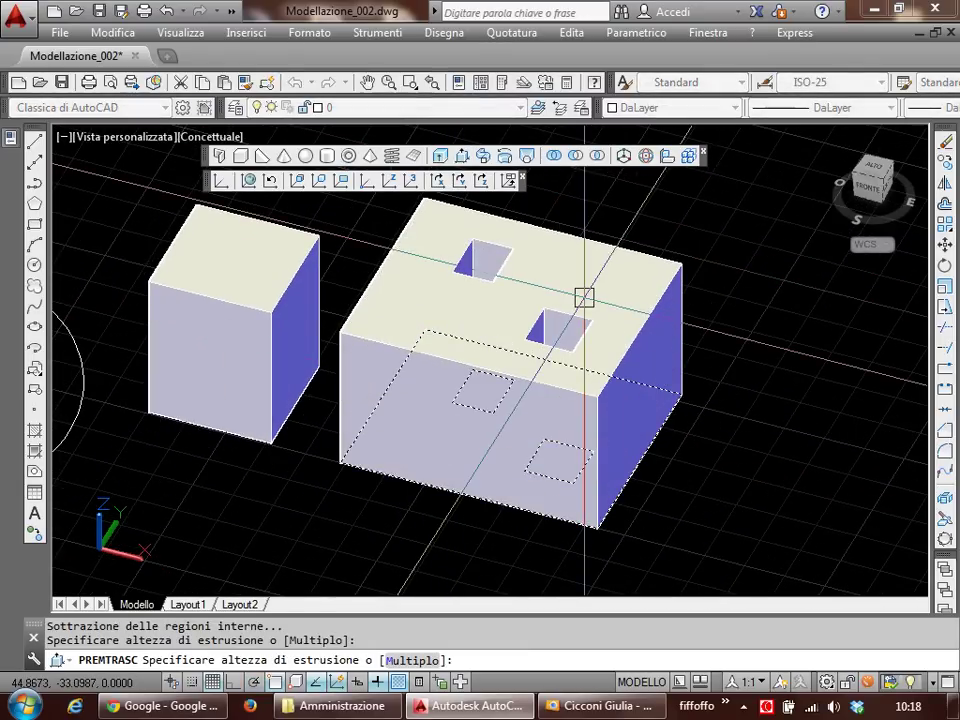
left_click(584, 297)
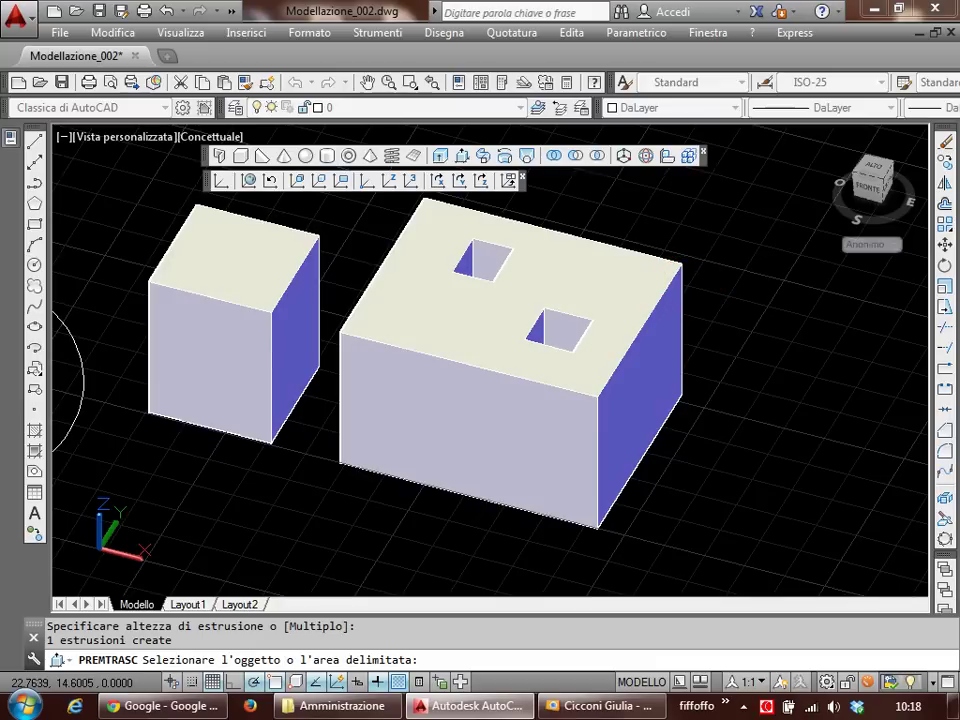
key("Escape")
middle_click_drag(679, 336, 706, 344)
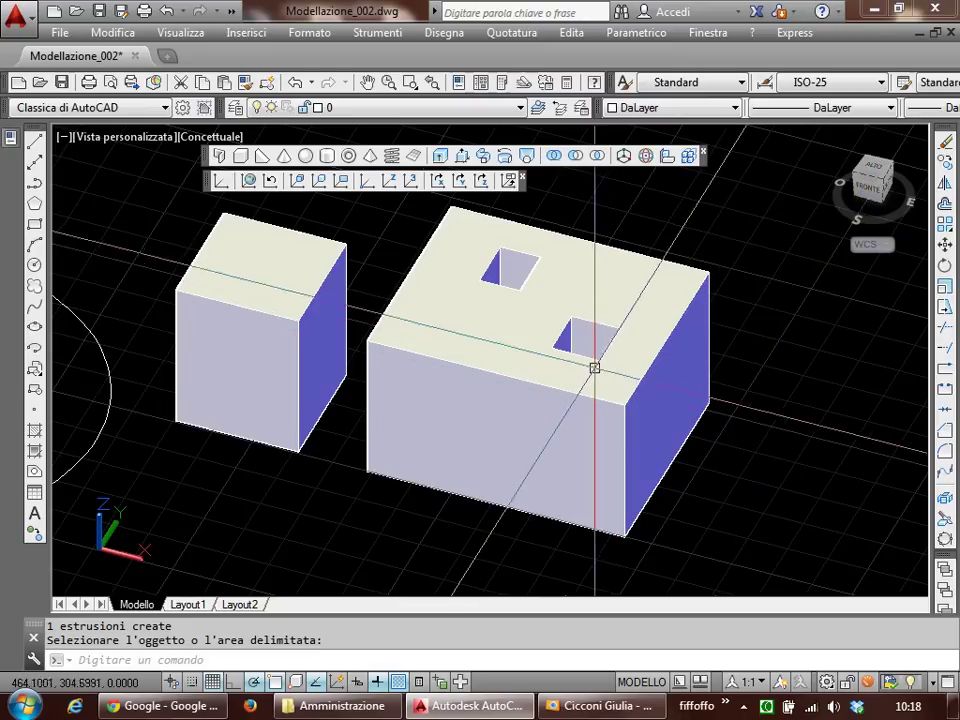
Step: Widen the nearer hole by press-pulling its inner faces back, left and right, with Osnap off
scroll(594, 344, "up", 3)
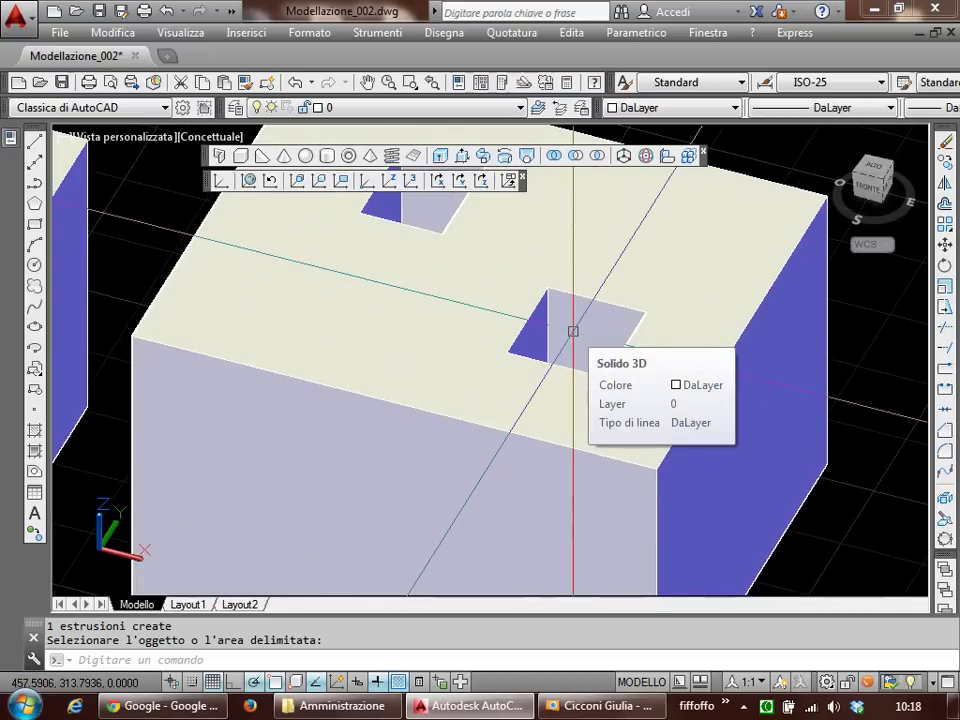
left_click(461, 157)
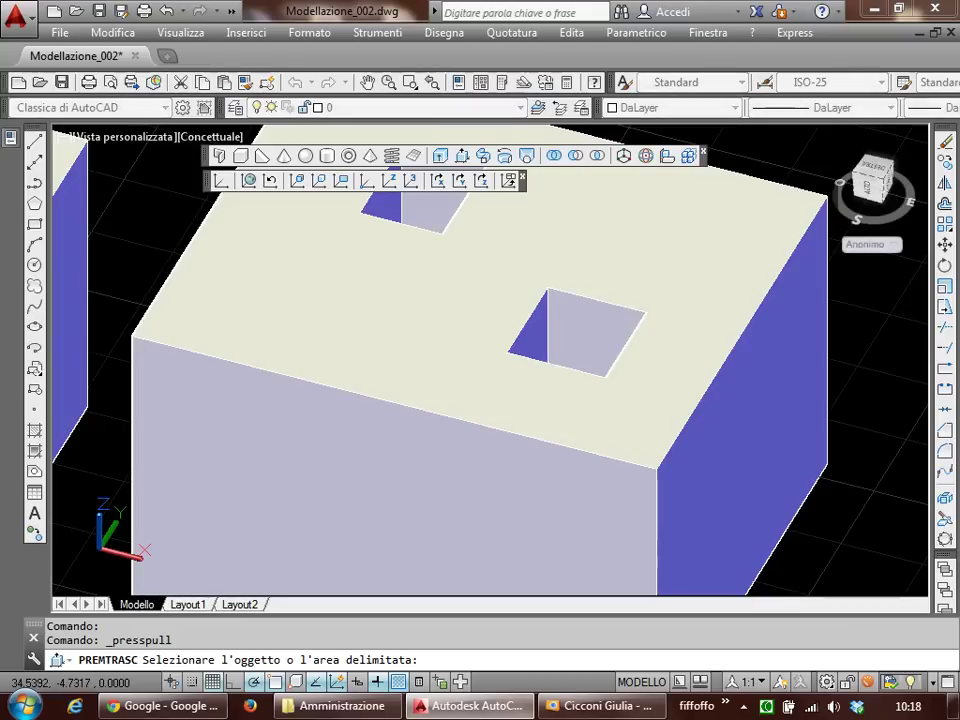
left_click(583, 330)
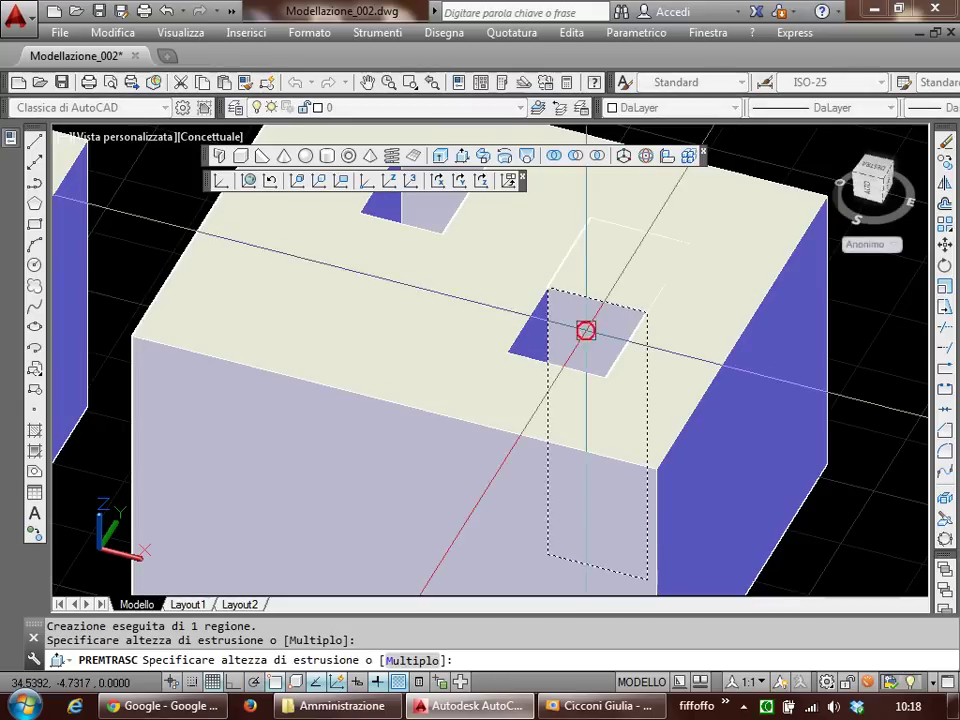
left_click(596, 337)
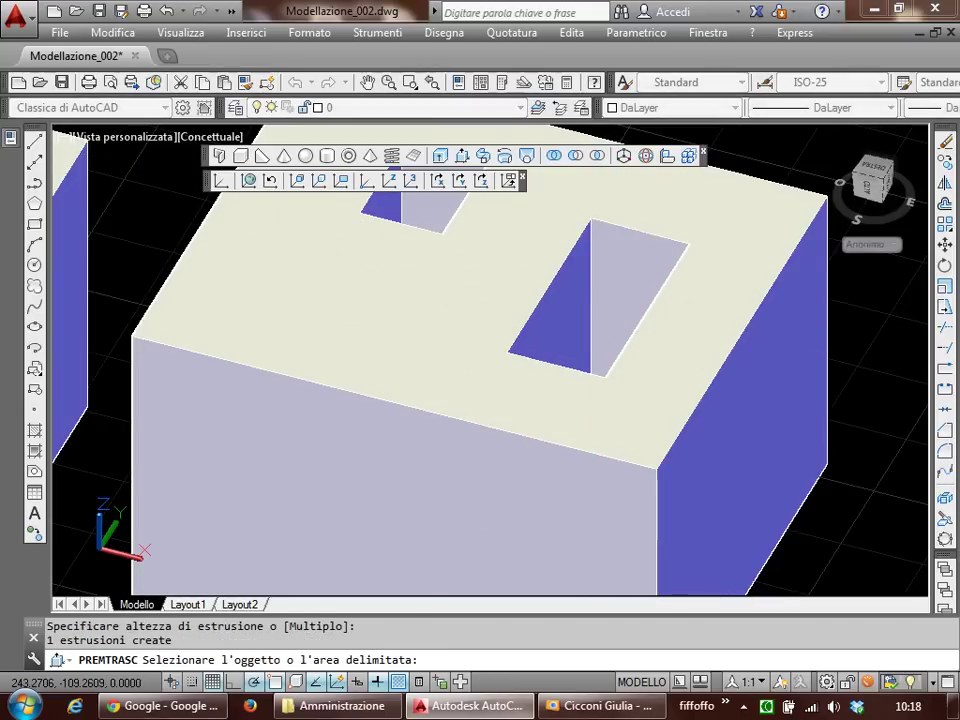
left_click(500, 300)
left_click(506, 311)
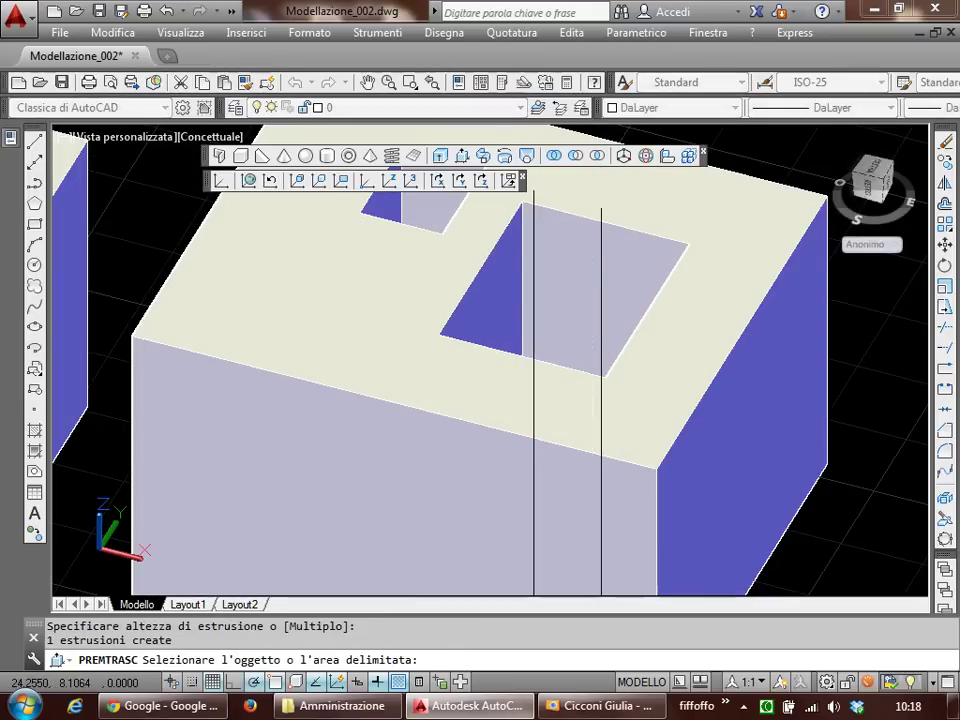
middle_click_drag(627, 273, 636, 313)
left_click(636, 313)
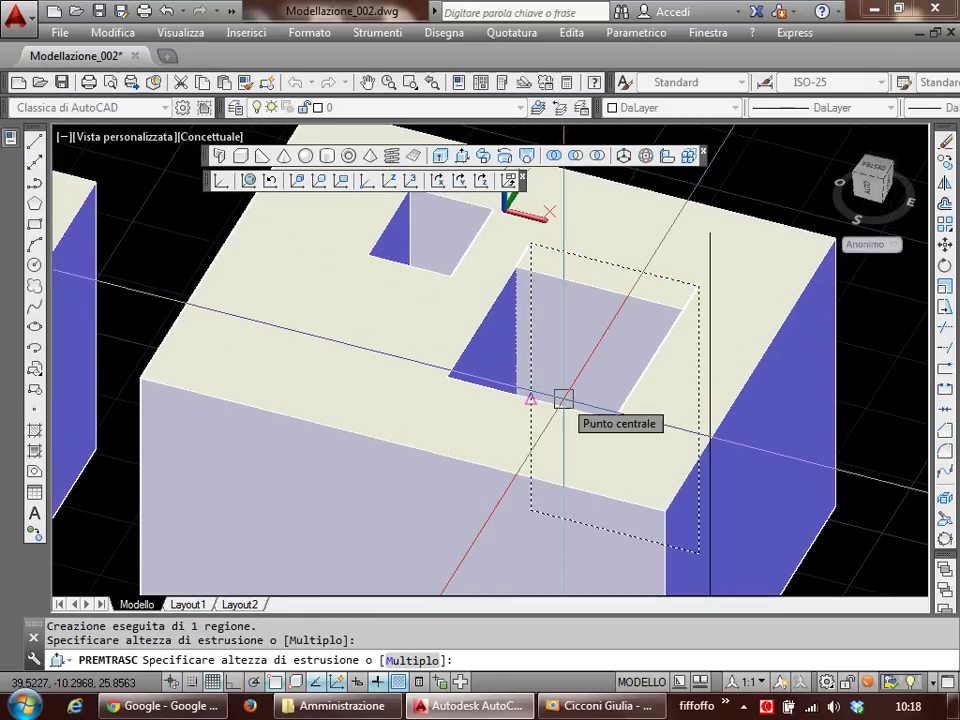
key("F3")
left_click(542, 439)
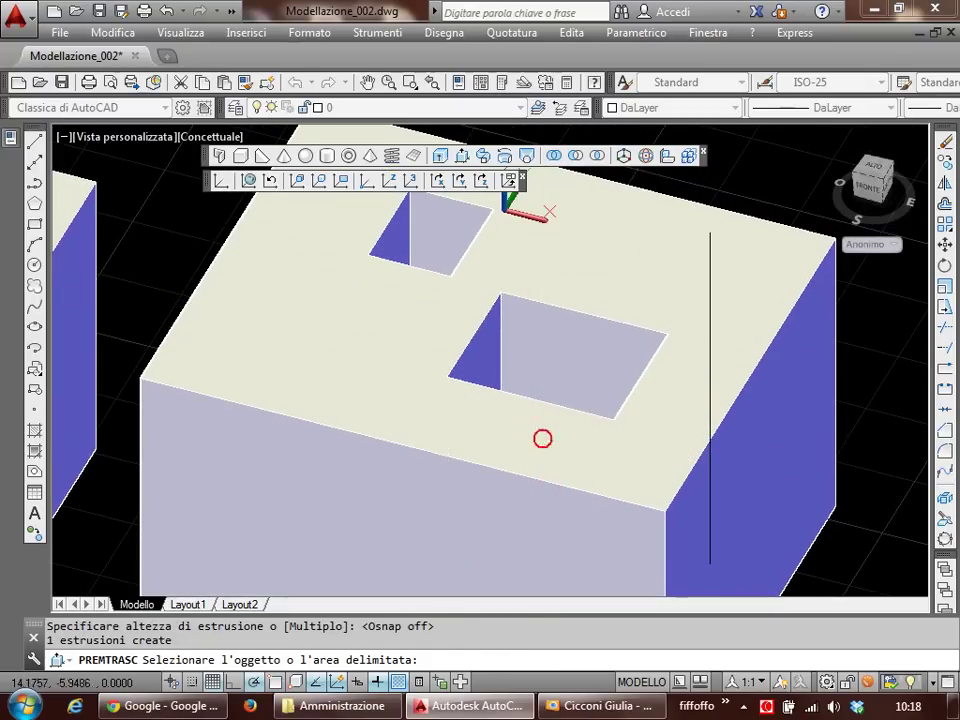
scroll(557, 377, "down", 2)
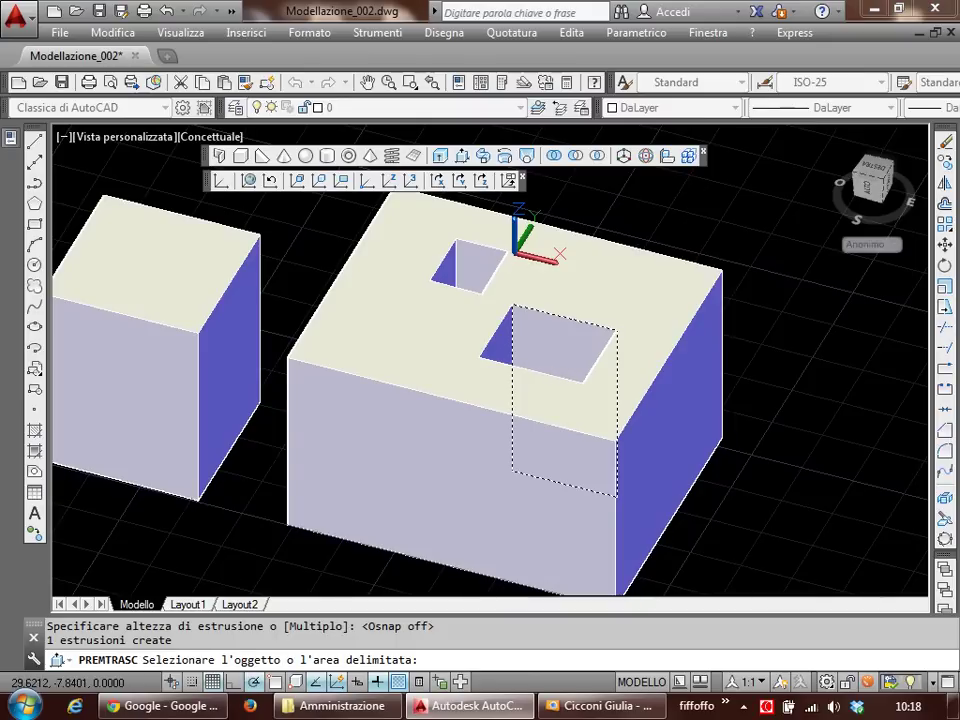
left_click(552, 355)
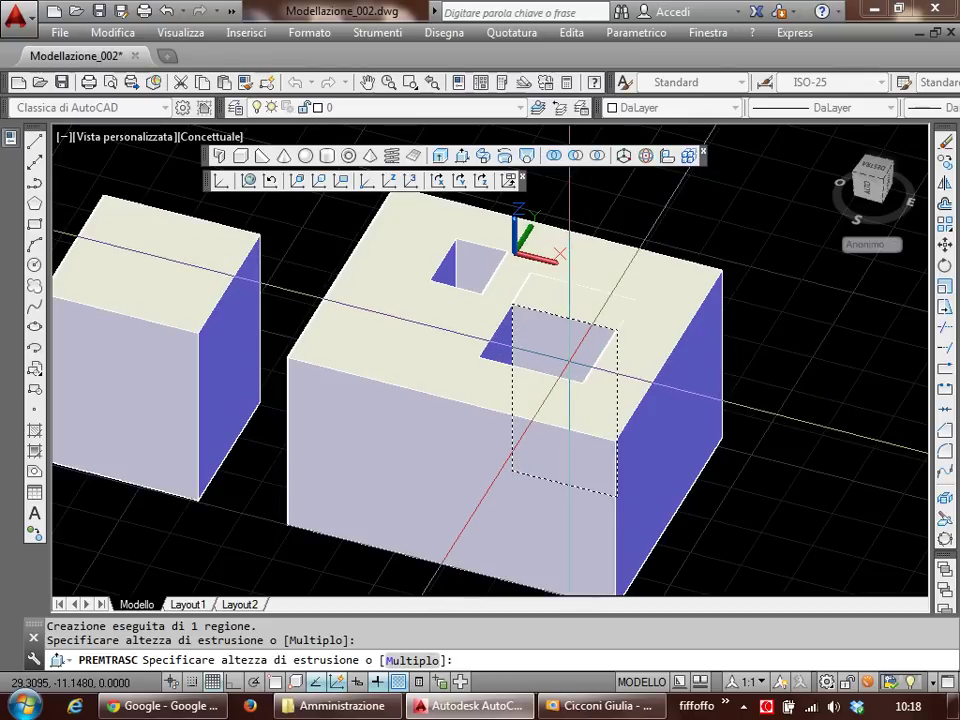
left_click(572, 356)
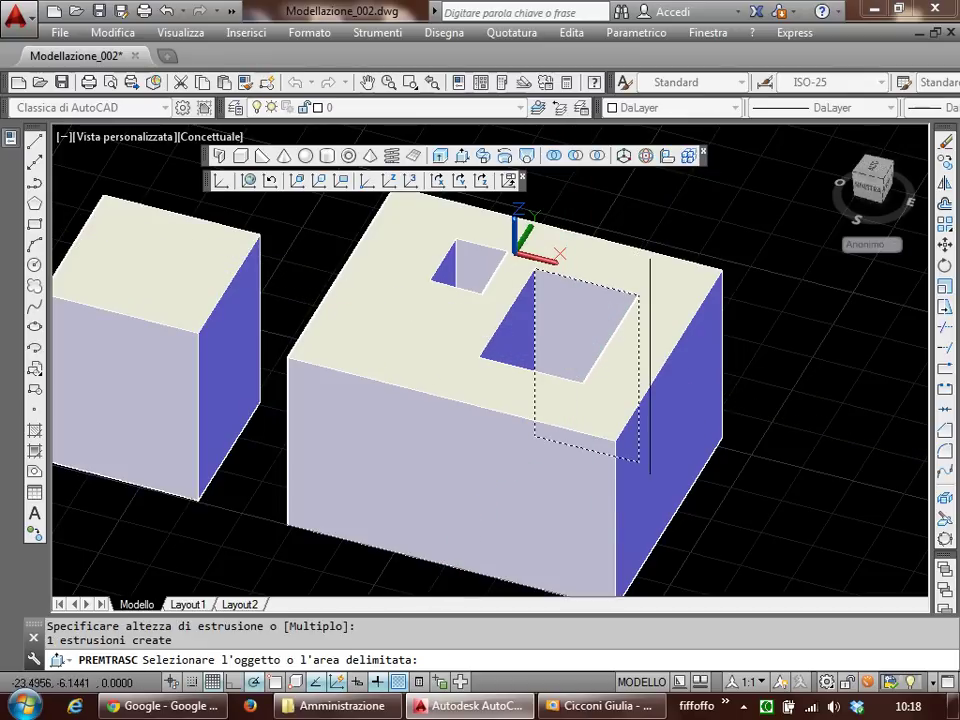
Step: Extend the box's right end and press the top area beside the hole down through the block
left_click(671, 414)
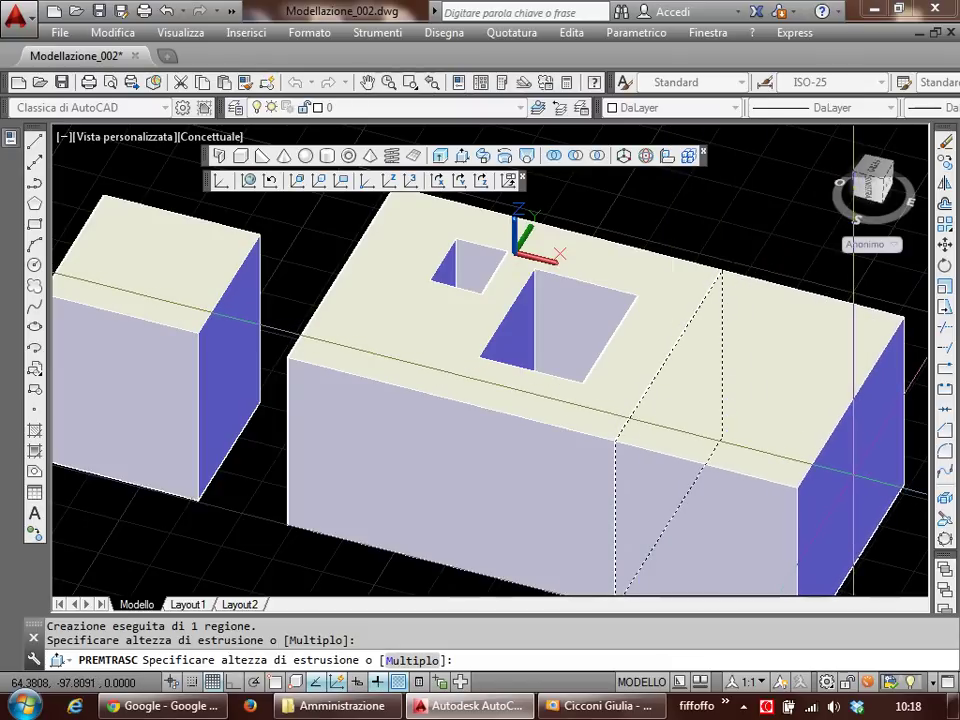
left_click(853, 475)
left_click(765, 456)
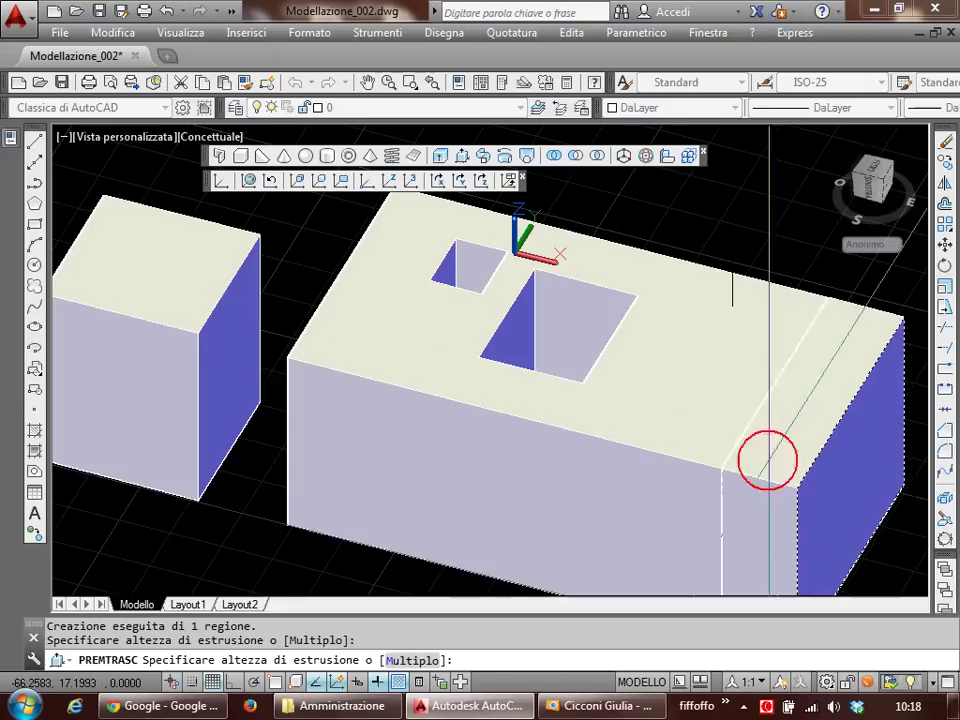
left_click(765, 500)
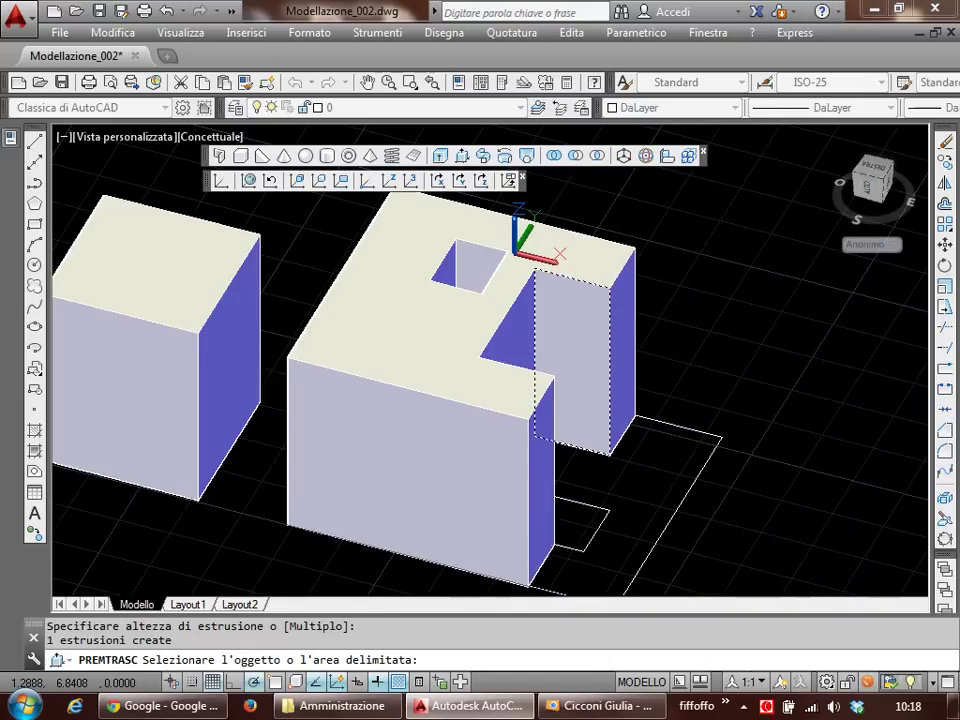
middle_click_drag(575, 435, 597, 410)
middle_click_drag(671, 375, 656, 389, "shift")
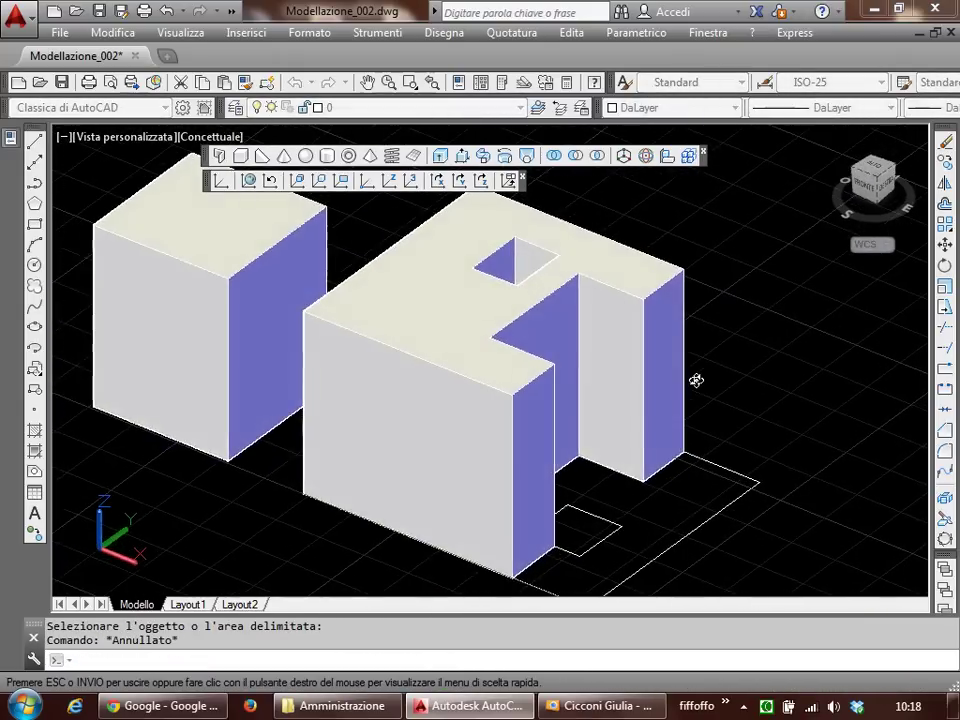
middle_click_drag(656, 389, 534, 450, "shift")
scroll(514, 420, "up", 4)
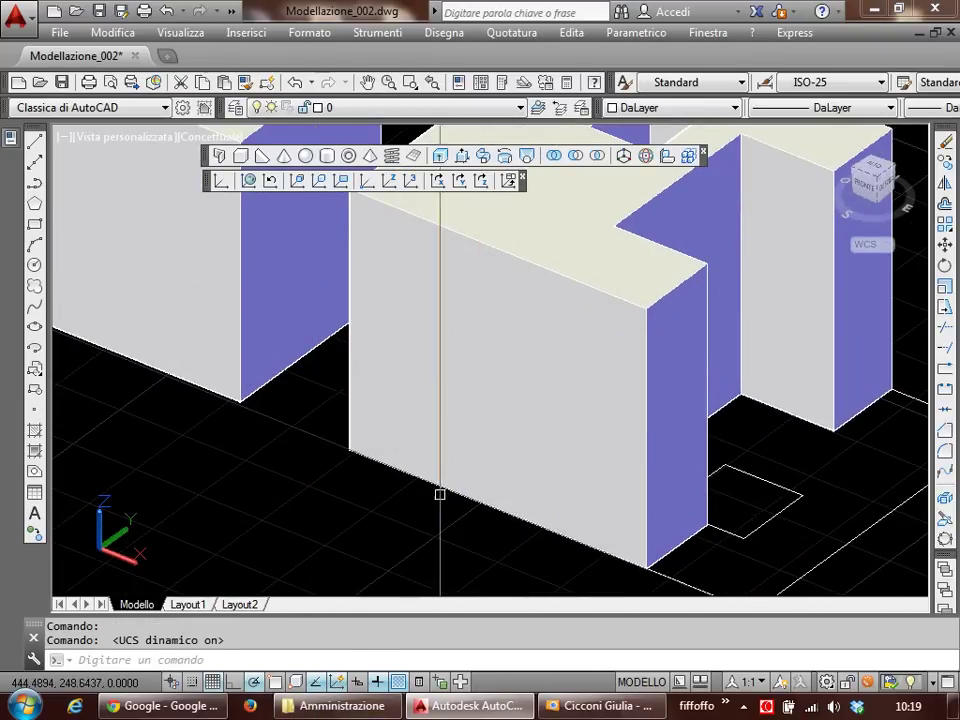
Step: Draw a circle on the front face and a corner-to-corner diagonal line across it
middle_click_drag(439, 493, 428, 535)
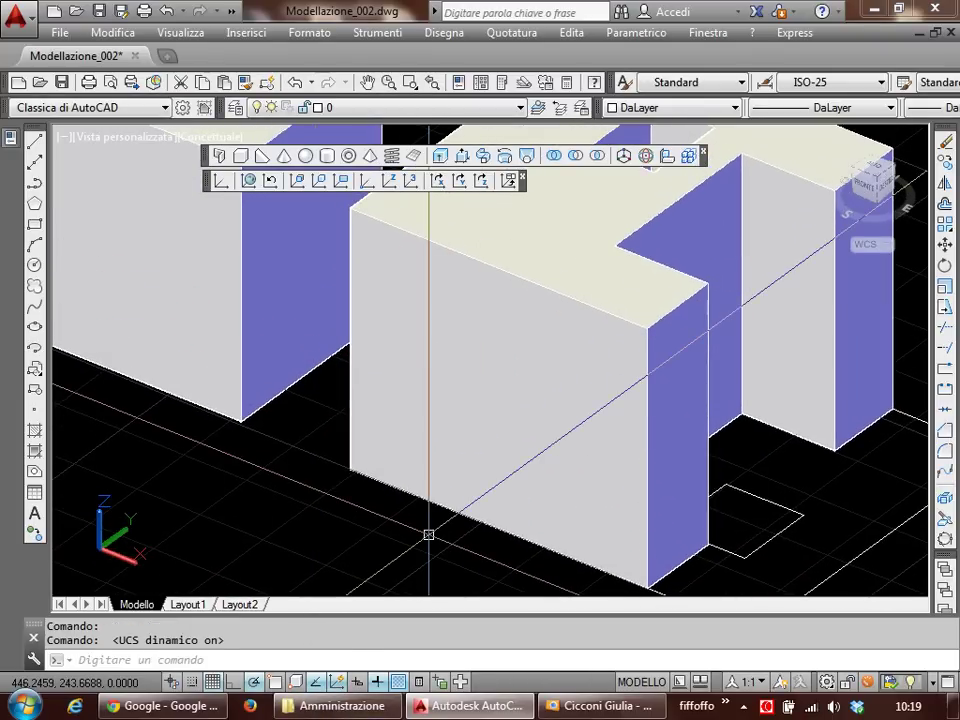
type("c")
key("Return")
left_click(440, 378)
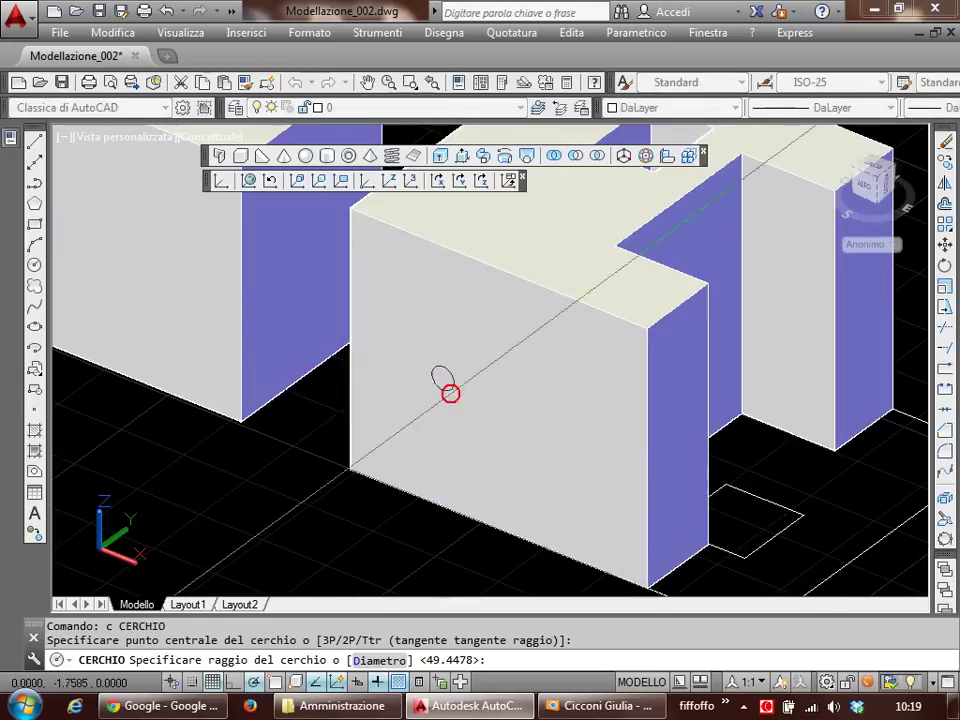
left_click(482, 415)
type("l")
key("Return")
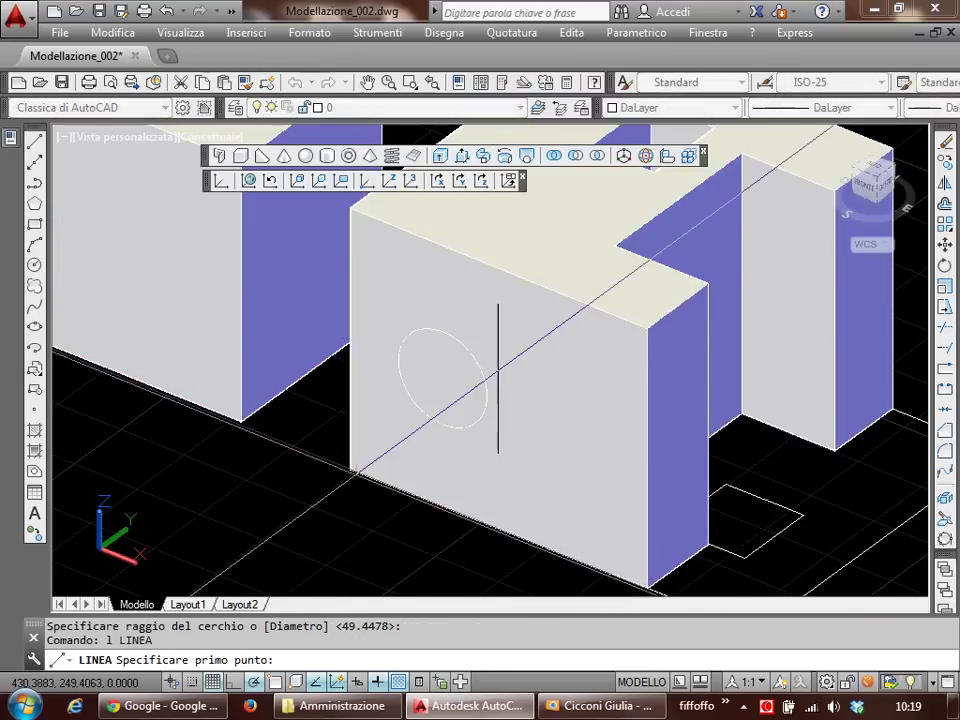
key("F3")
left_click(350, 467)
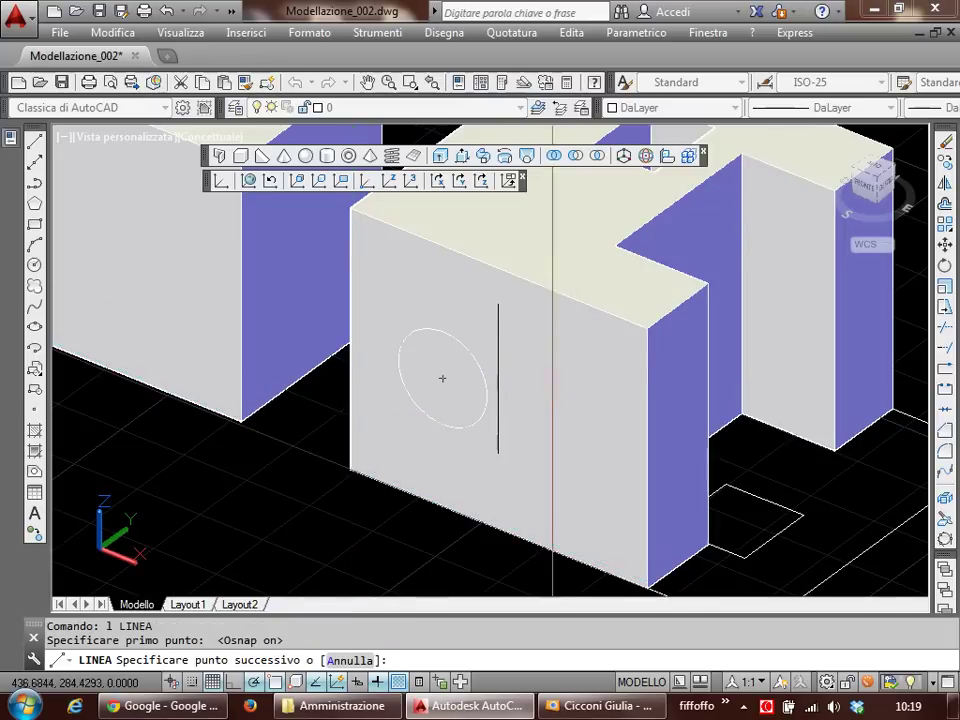
left_click(643, 346)
key("Return")
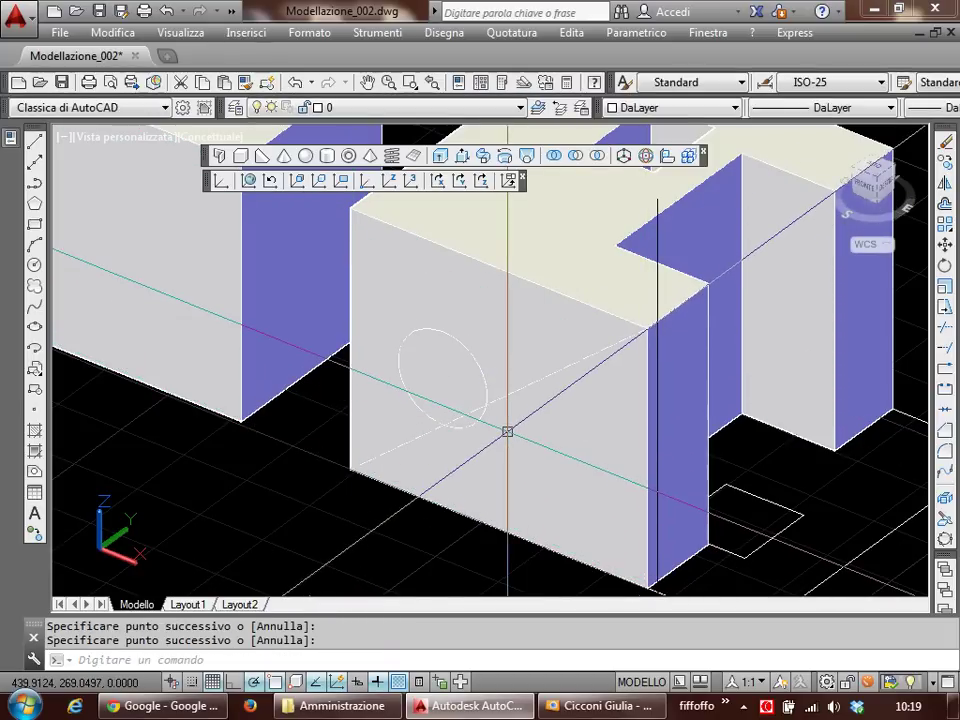
Step: Press-pull the circle into a cylinder and the triangular region outward into a wedge
type("qq")
key("Return")
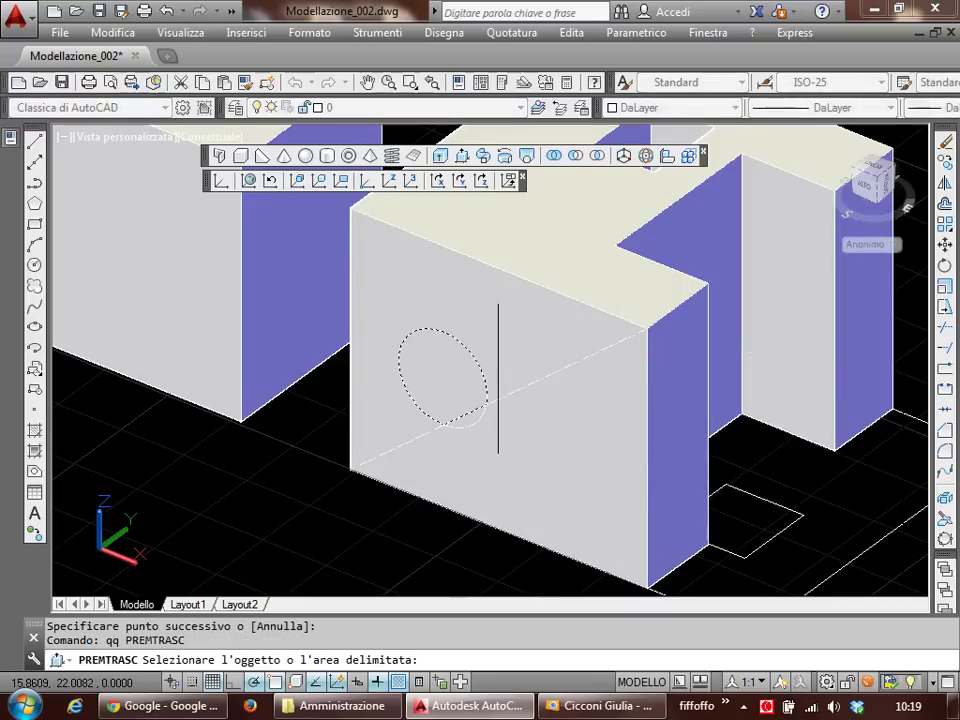
left_click(443, 375)
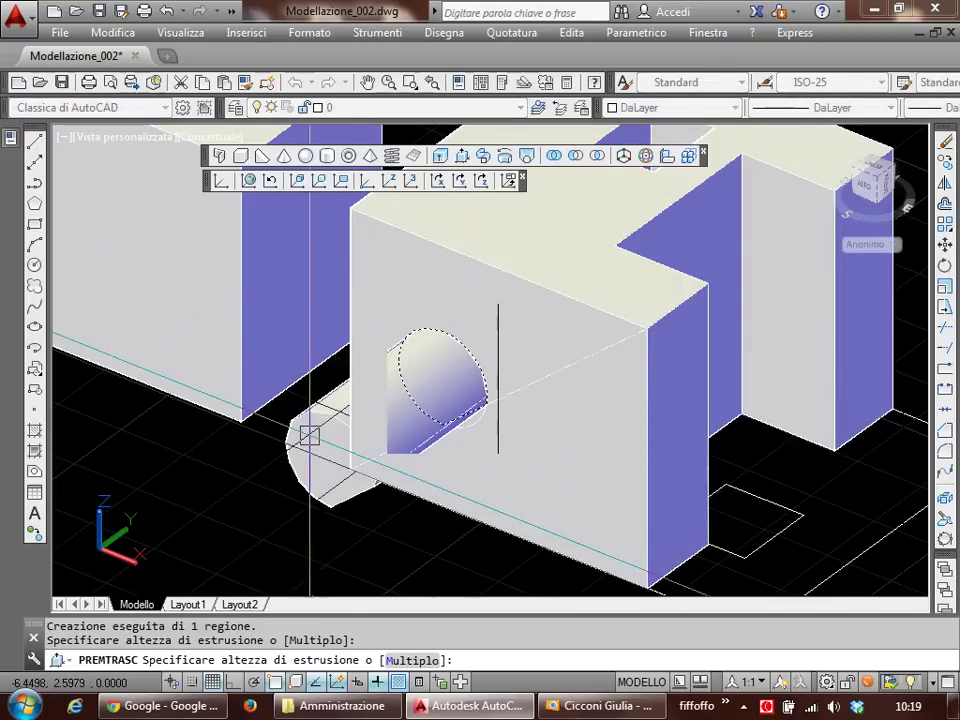
left_click(306, 437)
left_click(467, 467)
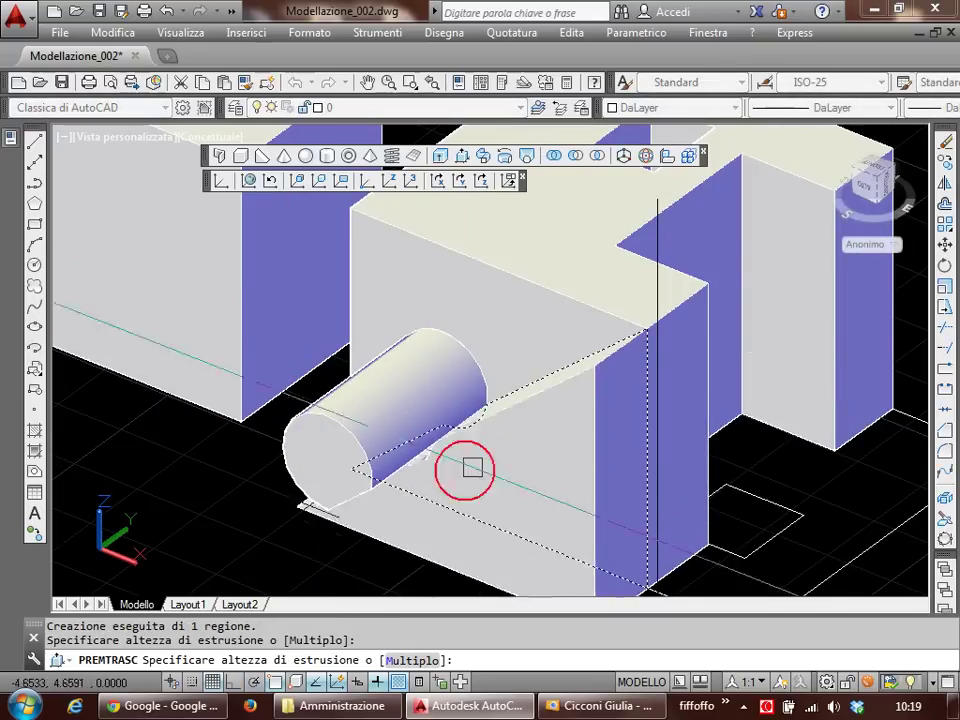
left_click(227, 480)
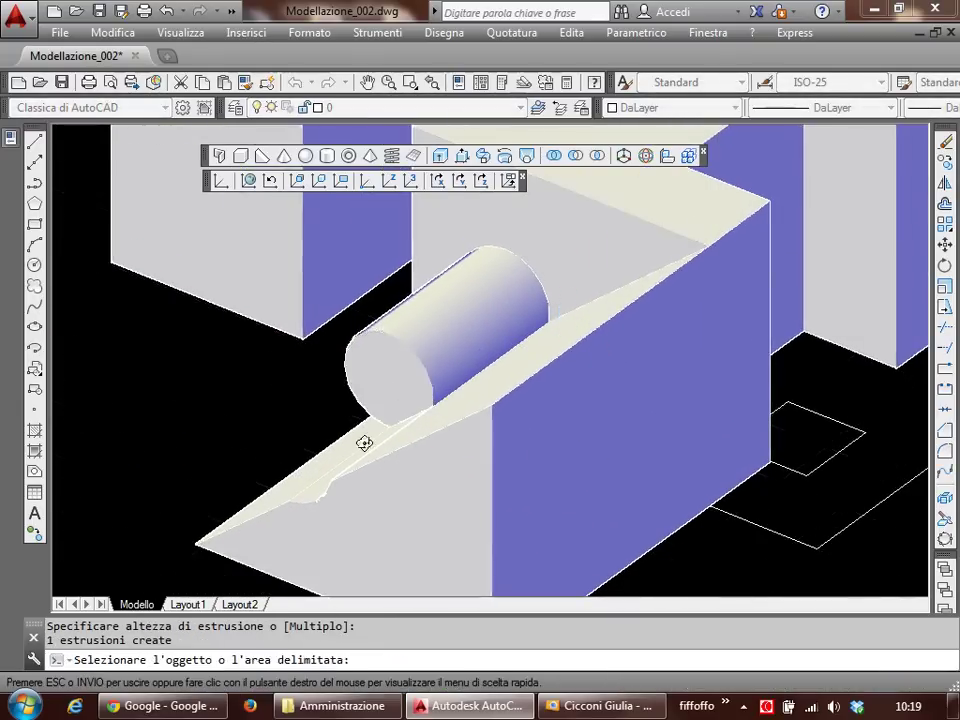
Step: Press-pull a large face of the block outward and orbit to inspect the extrusions
middle_click_drag(337, 453, 553, 439, "shift")
left_click(640, 265)
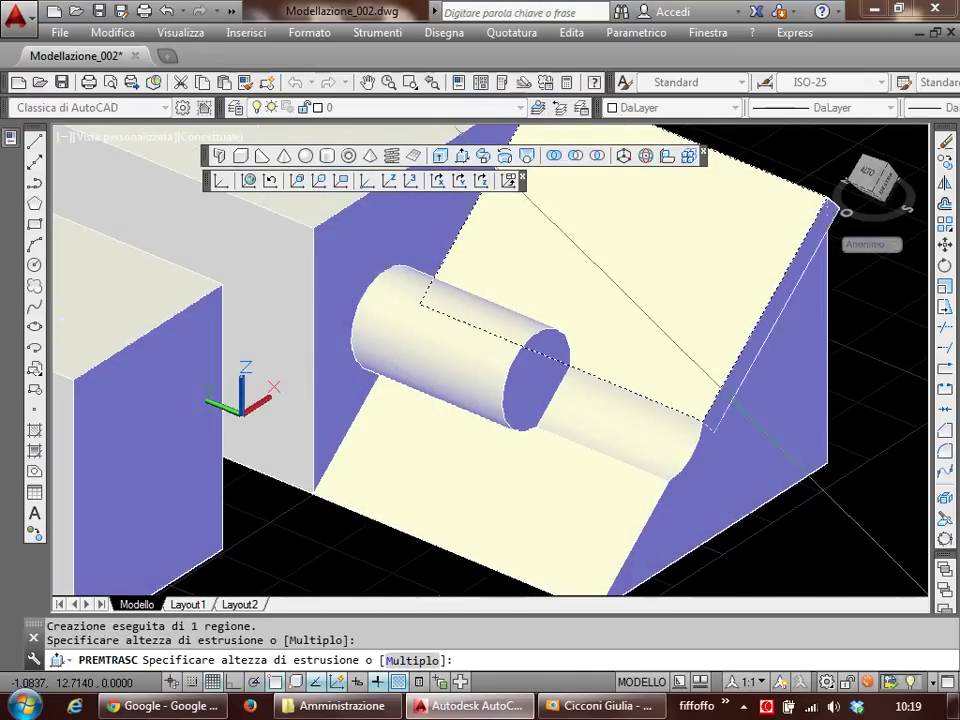
left_click(867, 328)
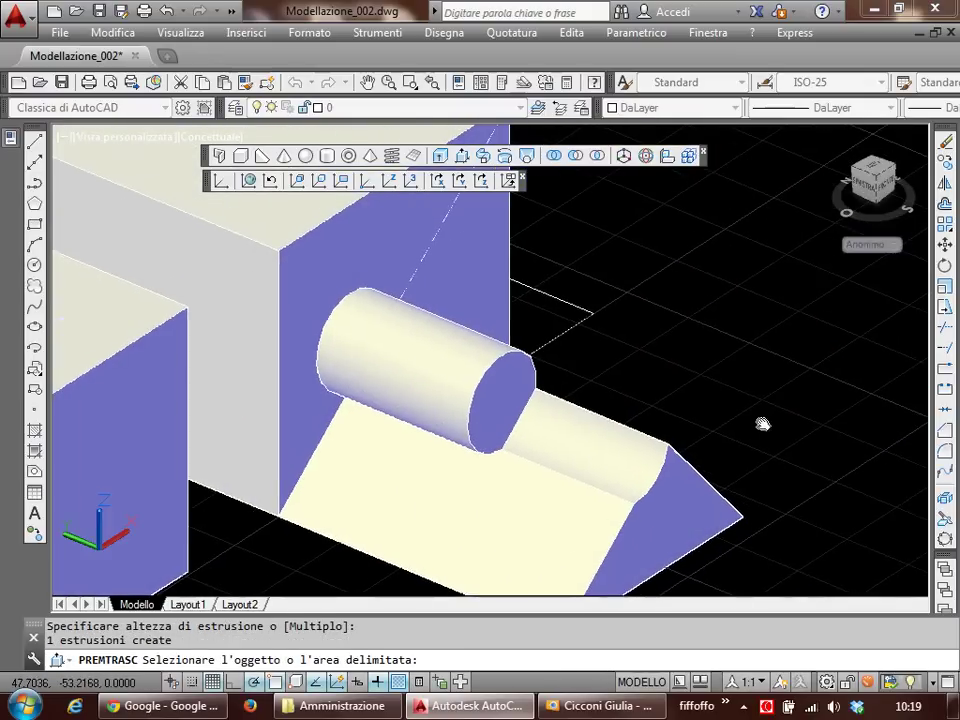
middle_click_drag(761, 422, 476, 370, "shift")
left_click(492, 345)
key("Escape")
key("Escape")
middle_click_drag(499, 339, 460, 380, "shift")
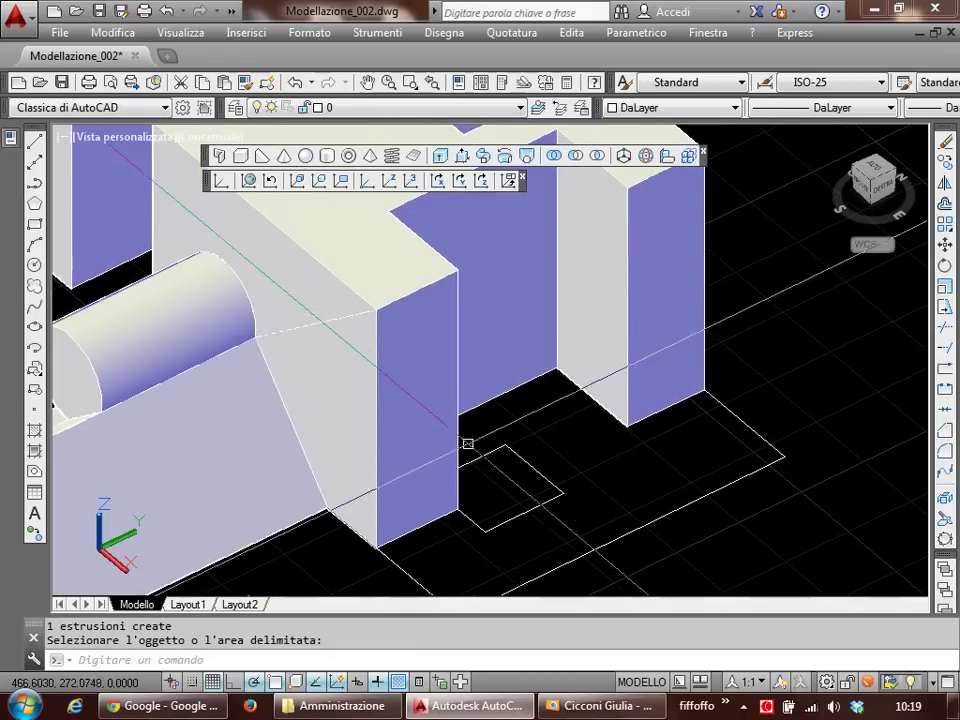
Step: Draw a small rectangle at the base of the side wall
type("rec")
key("Return")
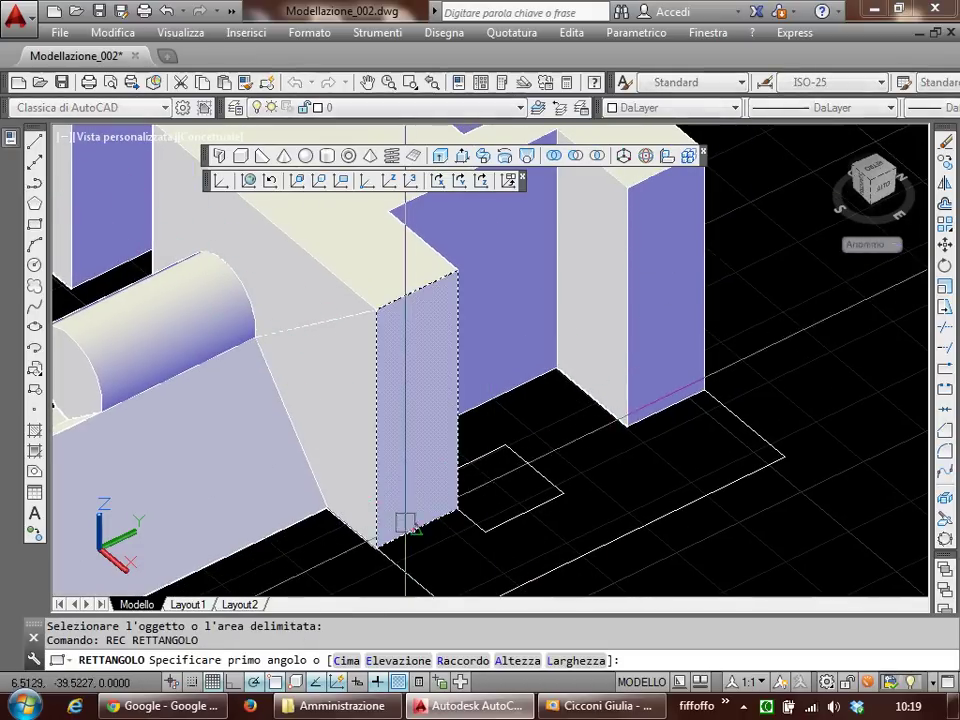
left_click(410, 532)
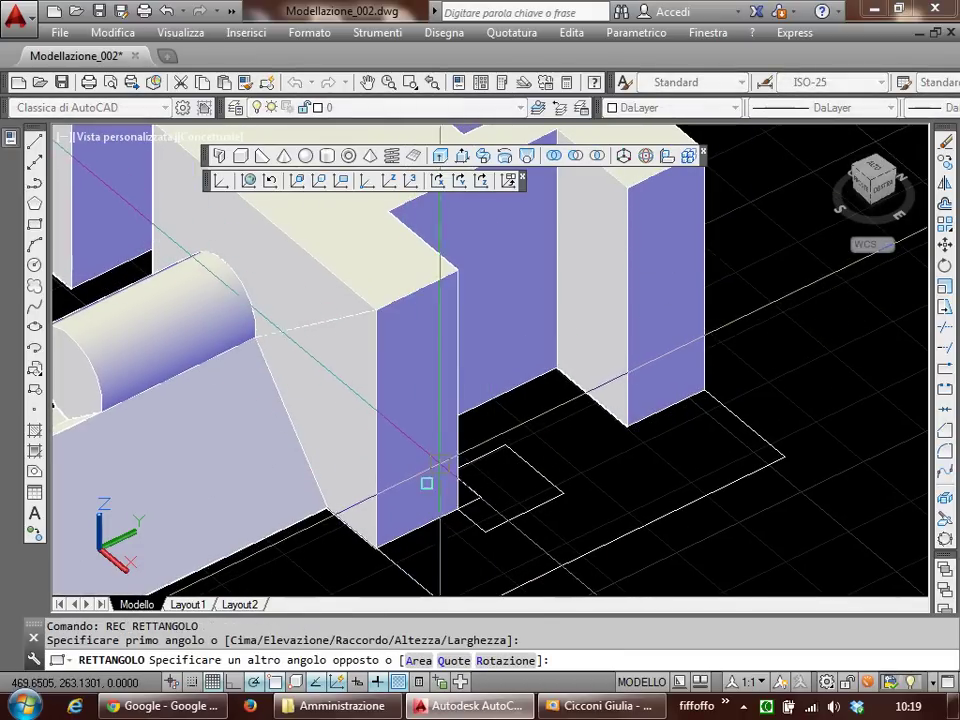
key("Escape")
type("cs UCS")
key("Return")
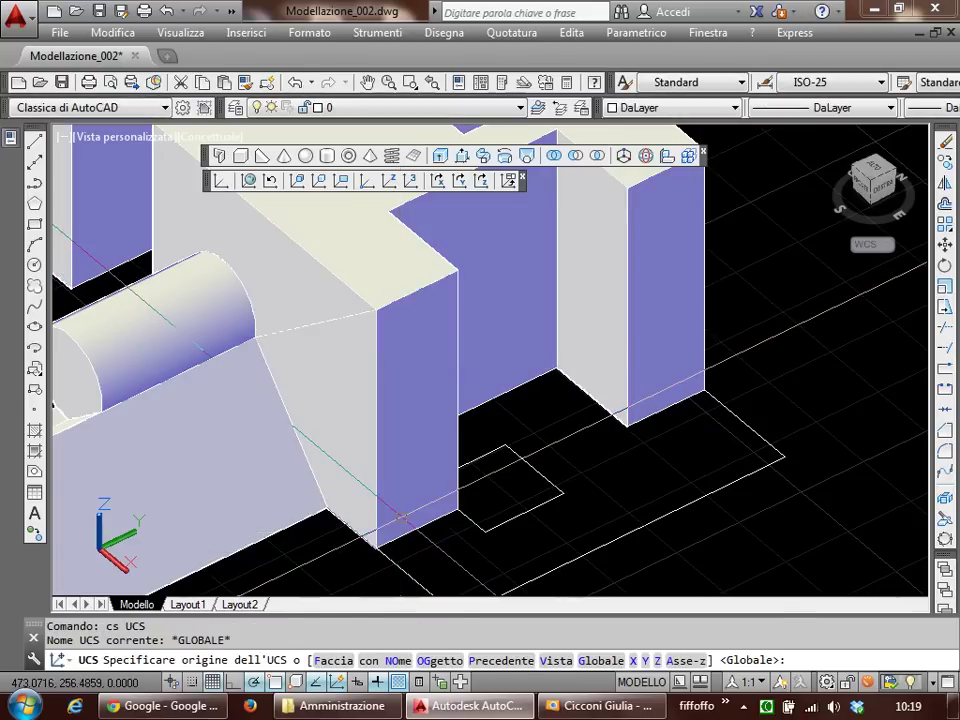
key("Escape")
type("rec")
key("Return")
scroll(406, 530, "up", 2)
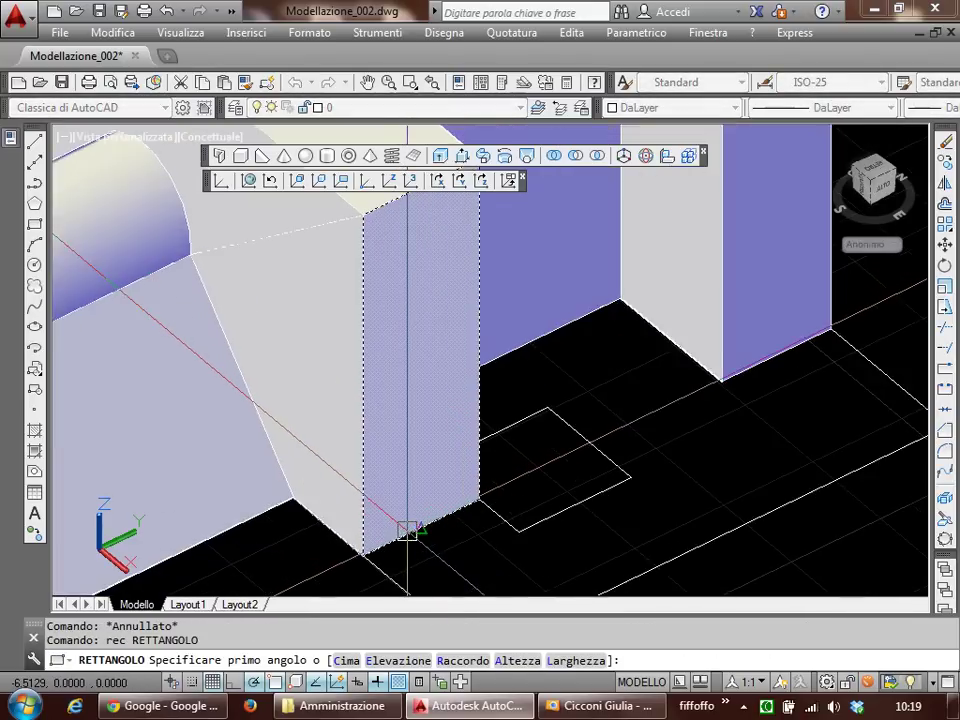
scroll(404, 527, "up", 1)
left_click(424, 515)
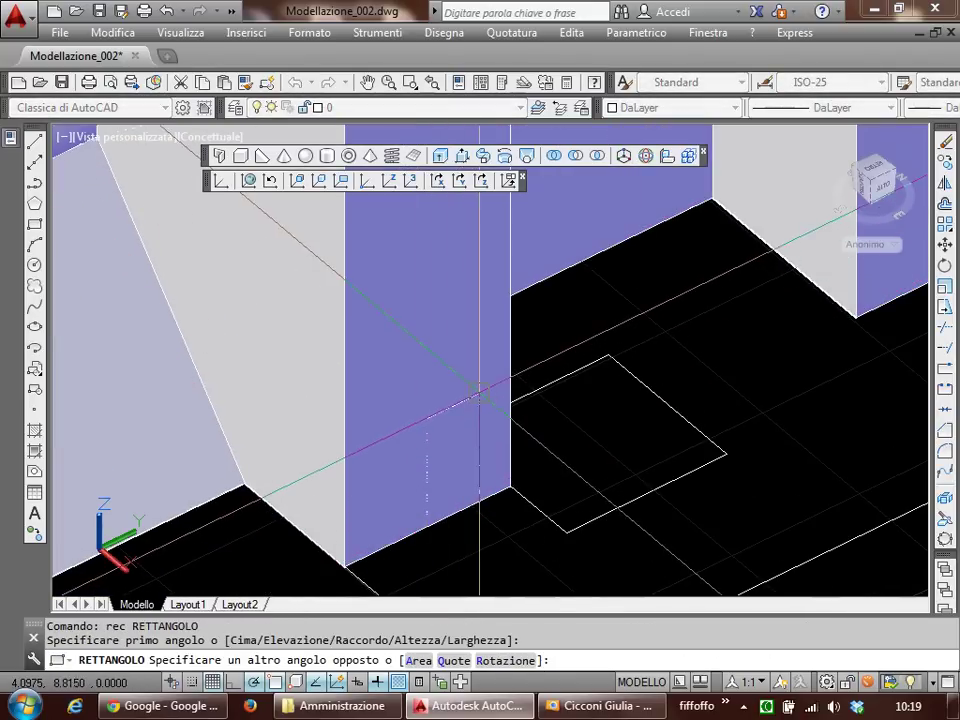
left_click(471, 450)
Step: Press-pull the rectangle into the wall to cut a small notch
key("ctrl+shift+e")
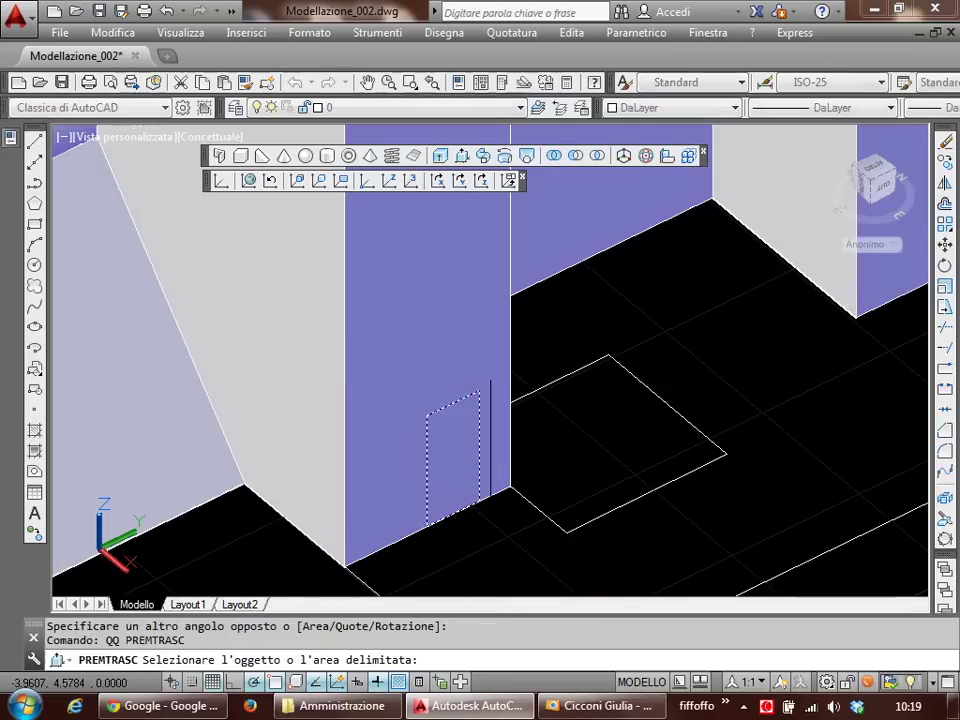
left_click(454, 455)
left_click(396, 424)
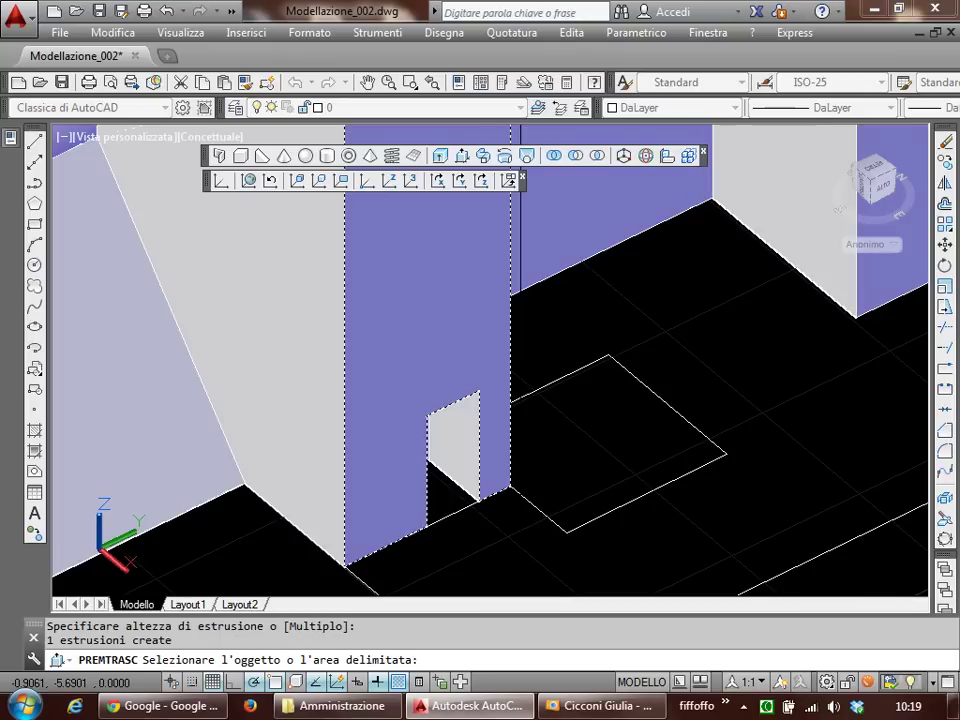
scroll(620, 420, "down", 5)
scroll(620, 420, "up", 1)
scroll(626, 424, "up", 1)
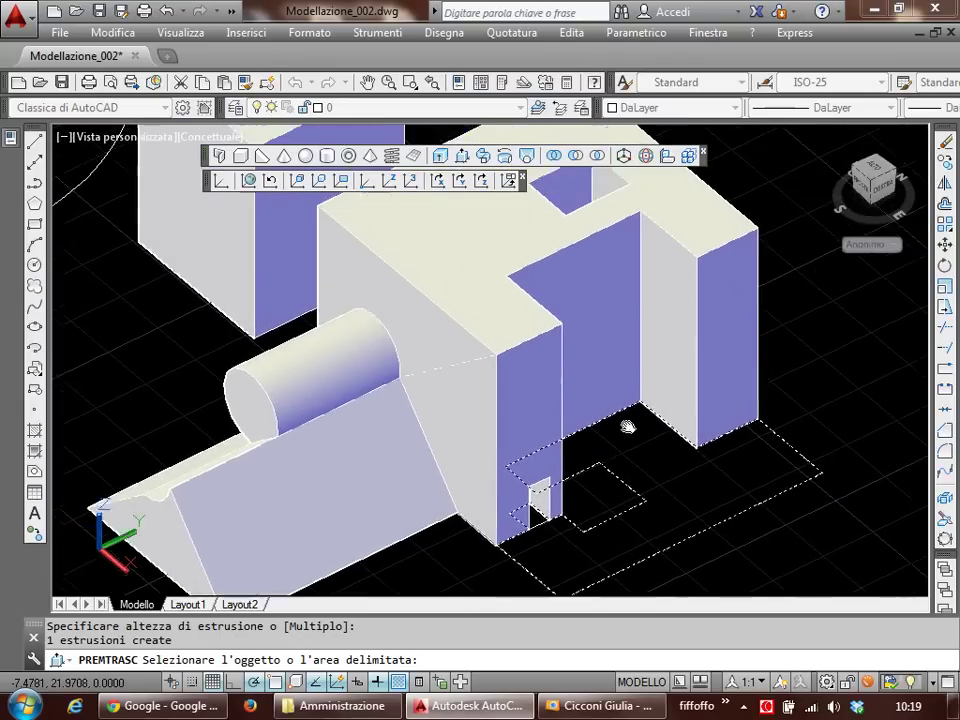
scroll(618, 415, "up", 2)
key("Escape")
scroll(618, 413, "up", 1)
Step: Press-pull the top face downward to shorten the block, then select the whole solid
type("qq")
key("Return")
left_click(521, 332)
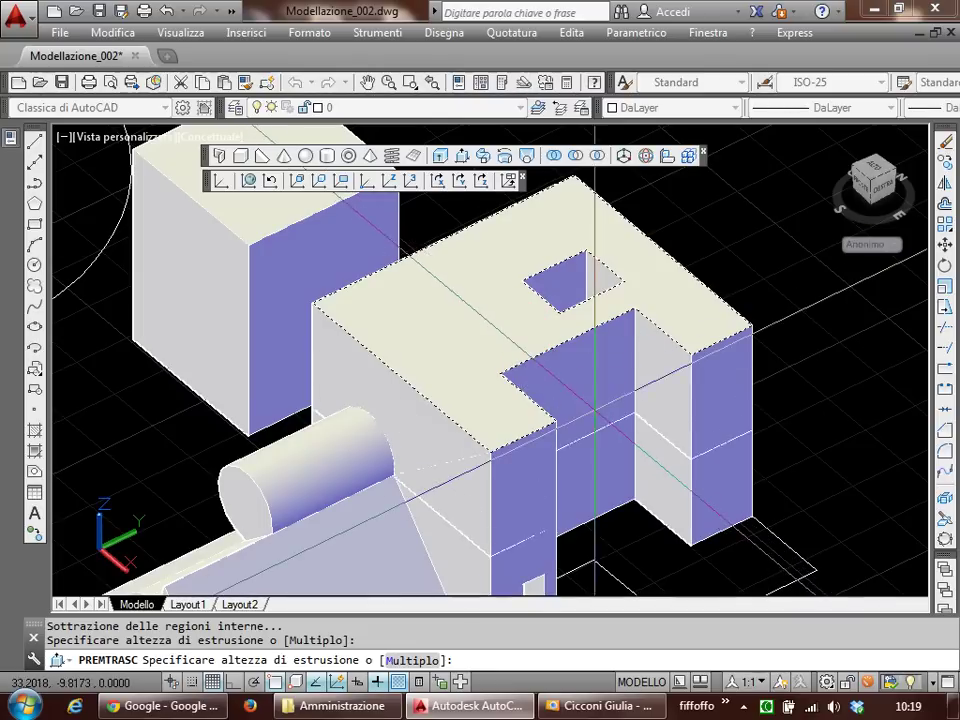
left_click(614, 410)
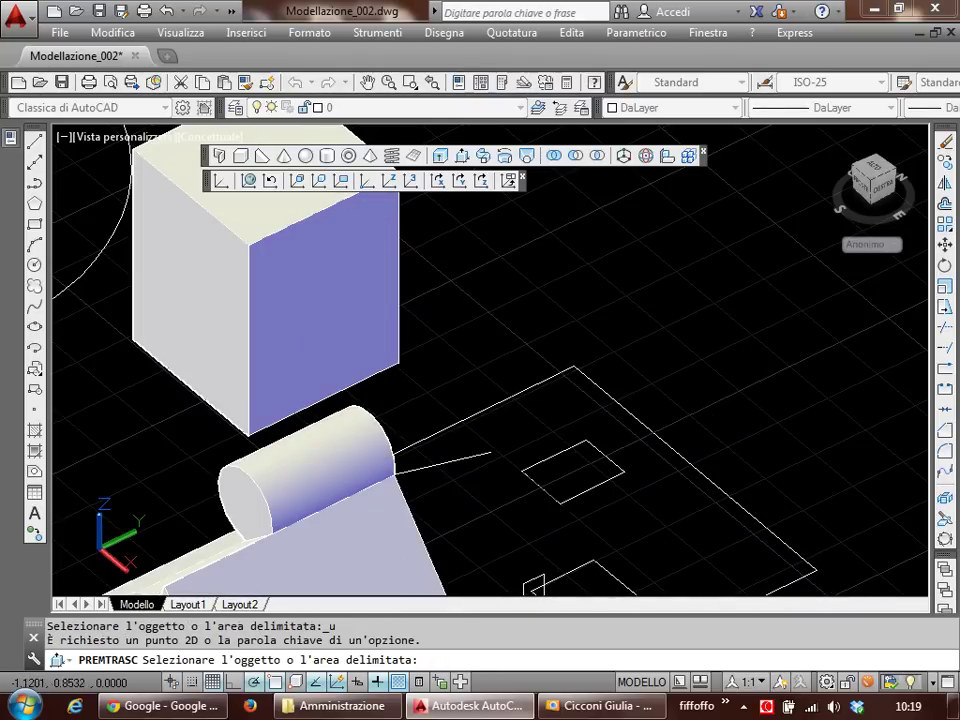
type("q")
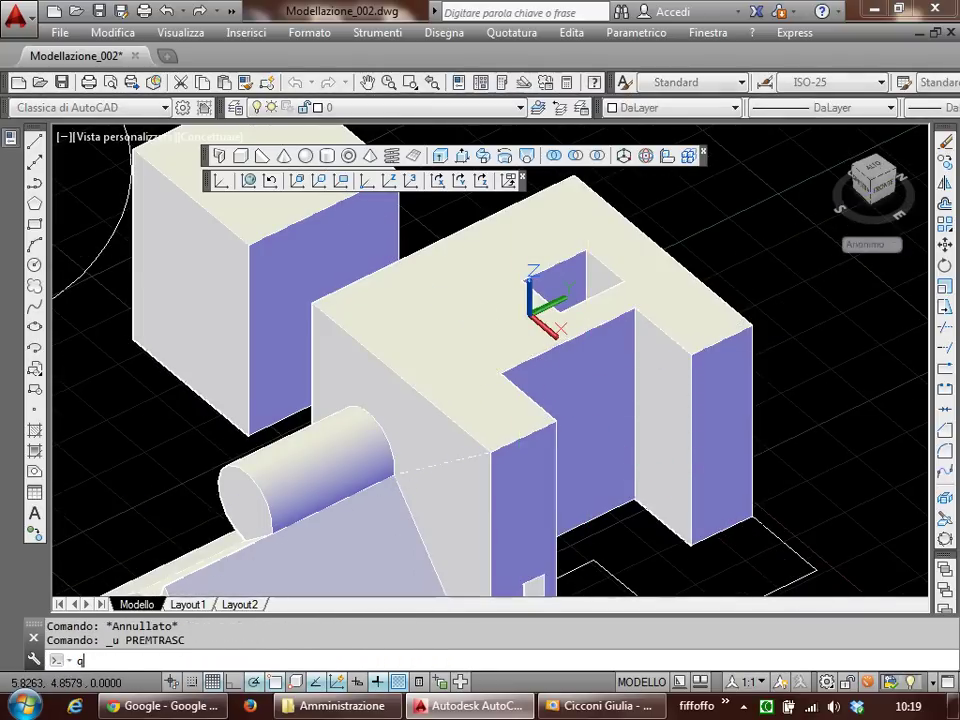
key("Return")
left_click(503, 336)
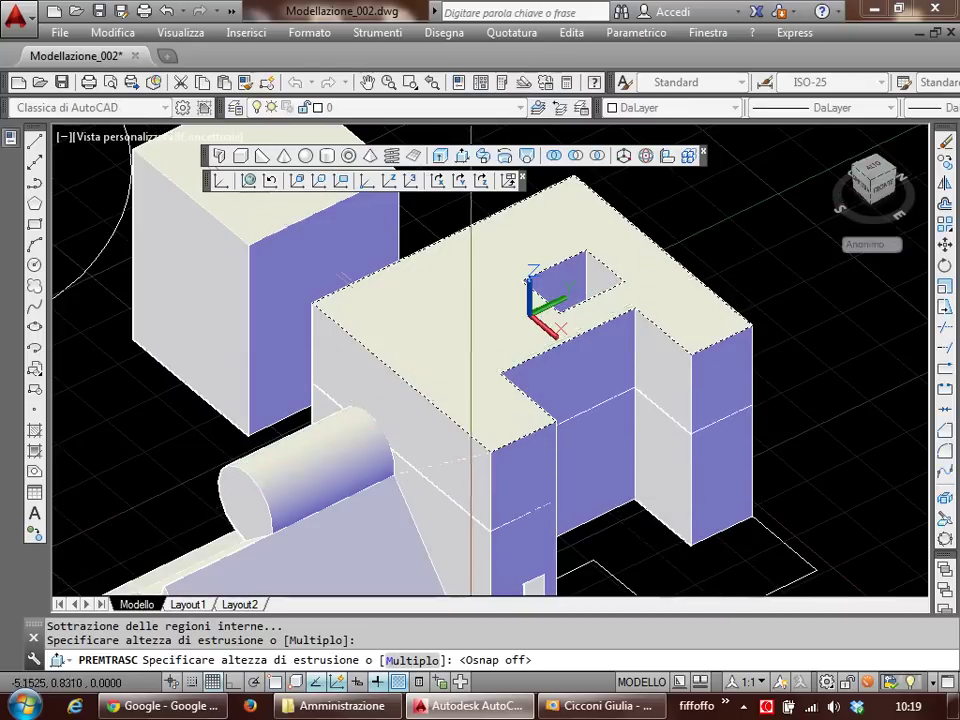
left_click(473, 379)
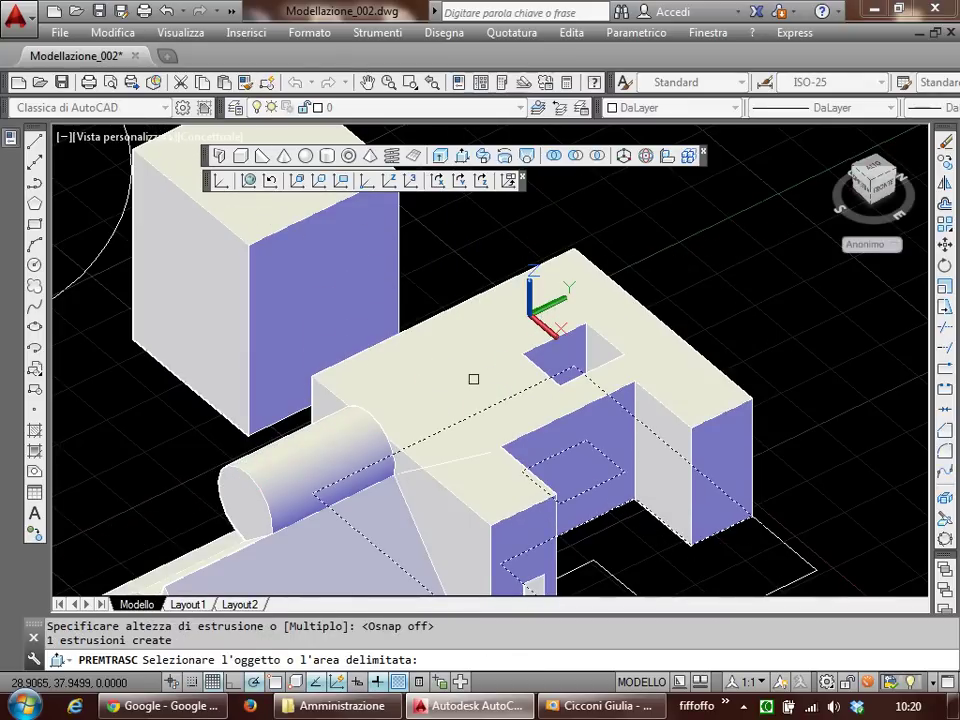
key("Escape")
key("Escape")
middle_click_drag(617, 440, 600, 428, "shift")
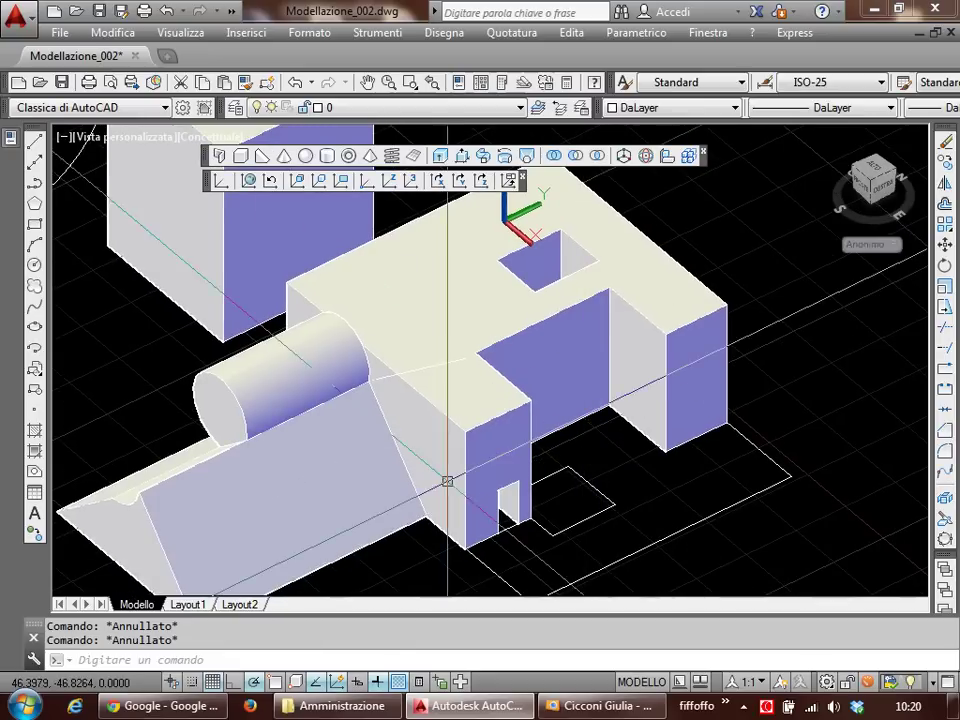
left_click(320, 441)
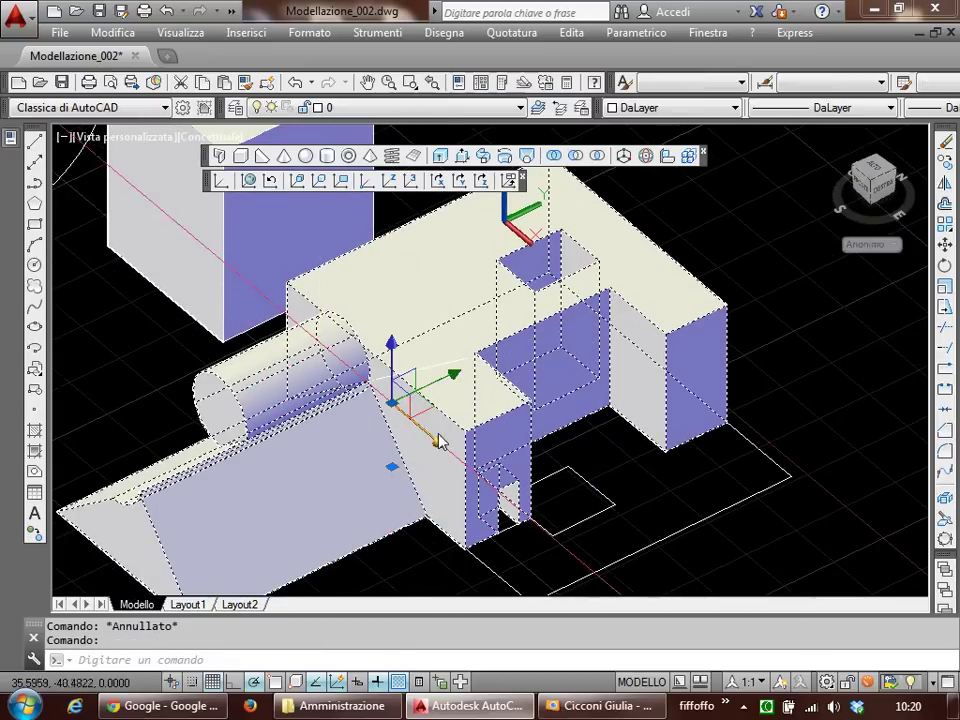
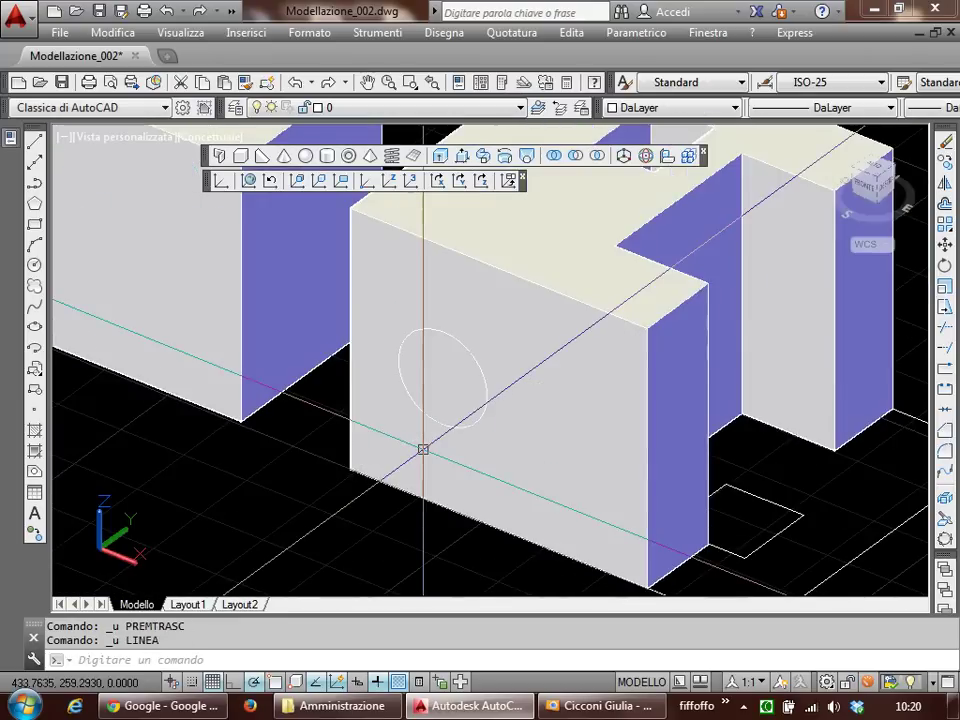
Step: Restore the undone line and switch the view to 2D Wireframe
key("ctrl+y")
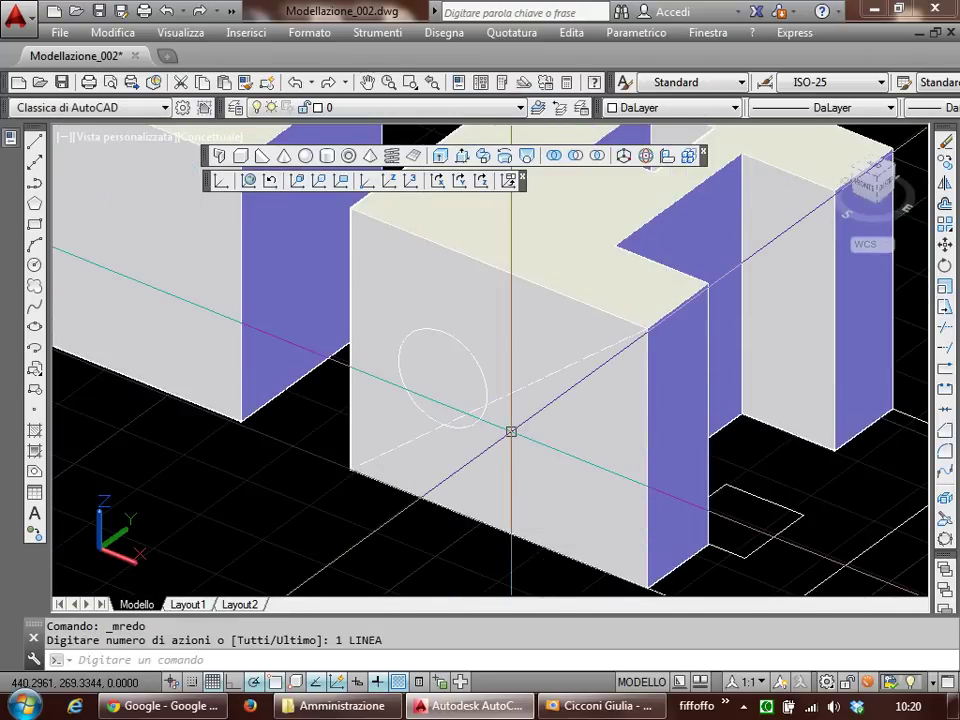
type("cs")
key("Return")
key("Escape")
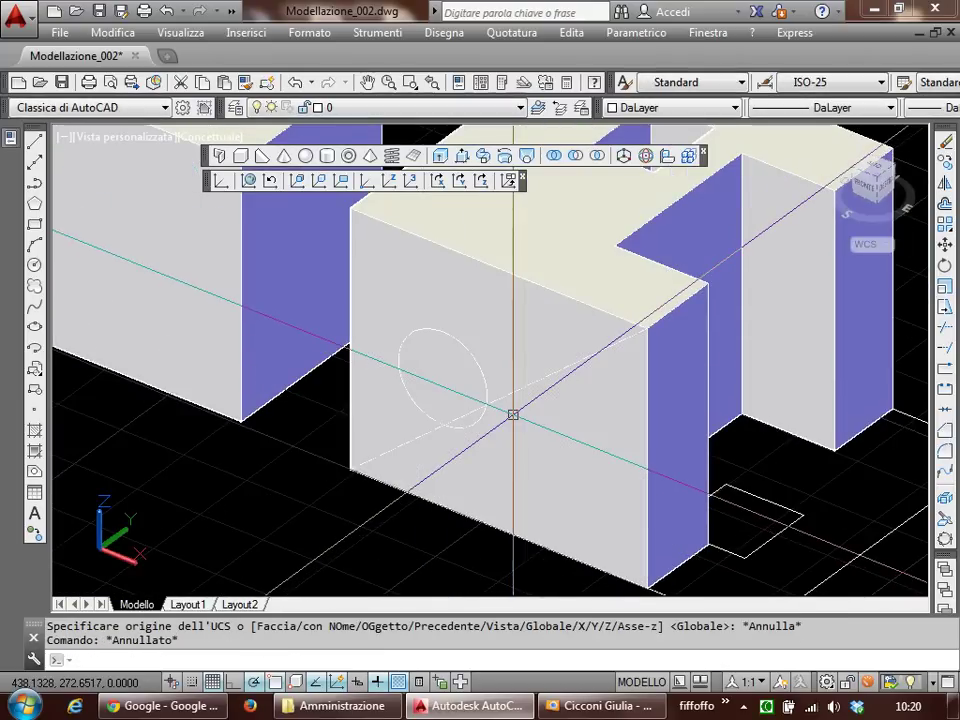
key("Return")
type("2d")
key("Return")
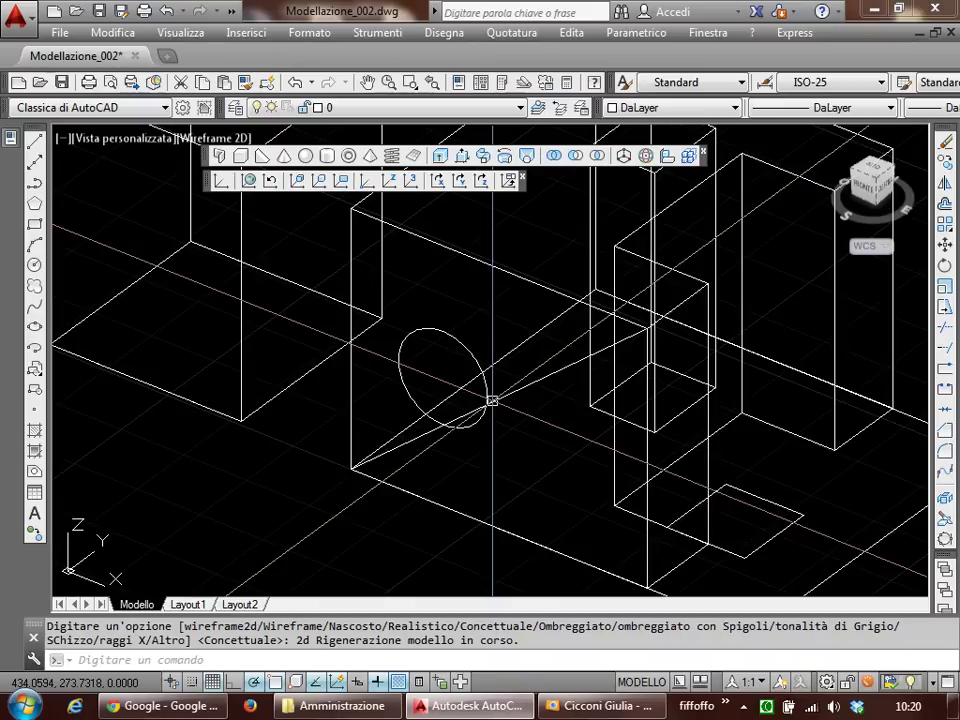
key("Return")
Step: Press-pull the circle region on the front face out into a cylinder
type("c")
key("Return")
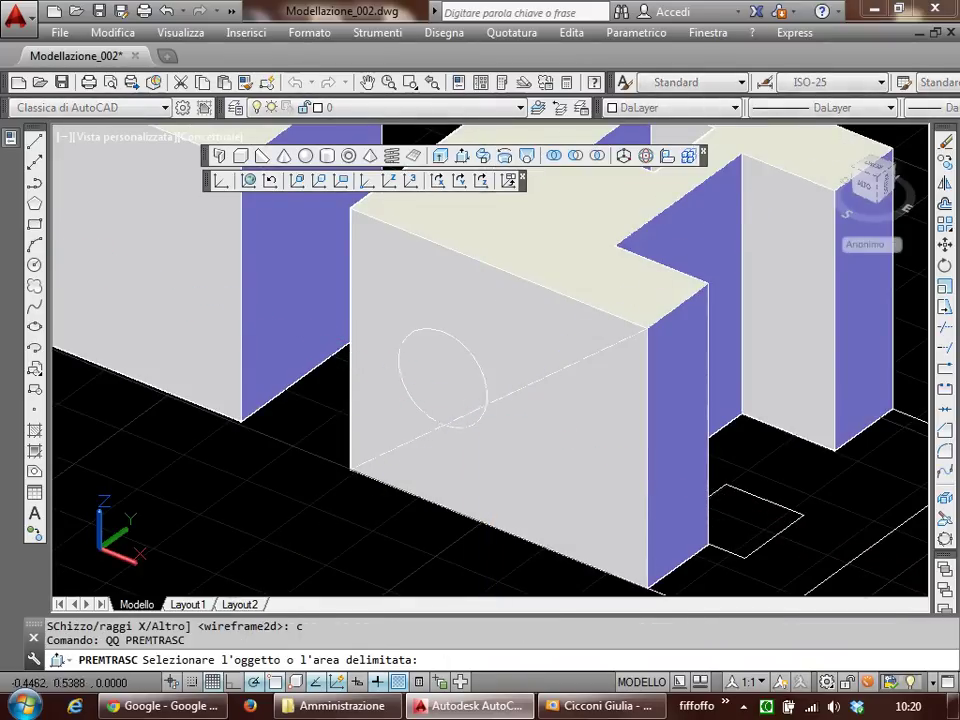
left_click(460, 375)
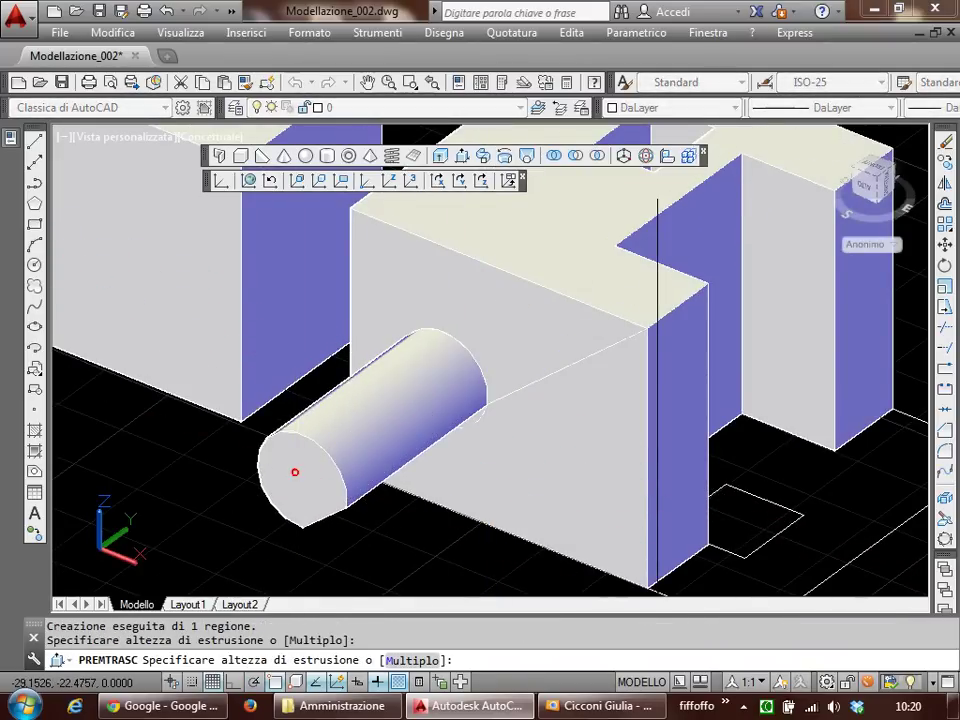
left_click(293, 469)
key("Escape")
key("Escape")
left_click(413, 415)
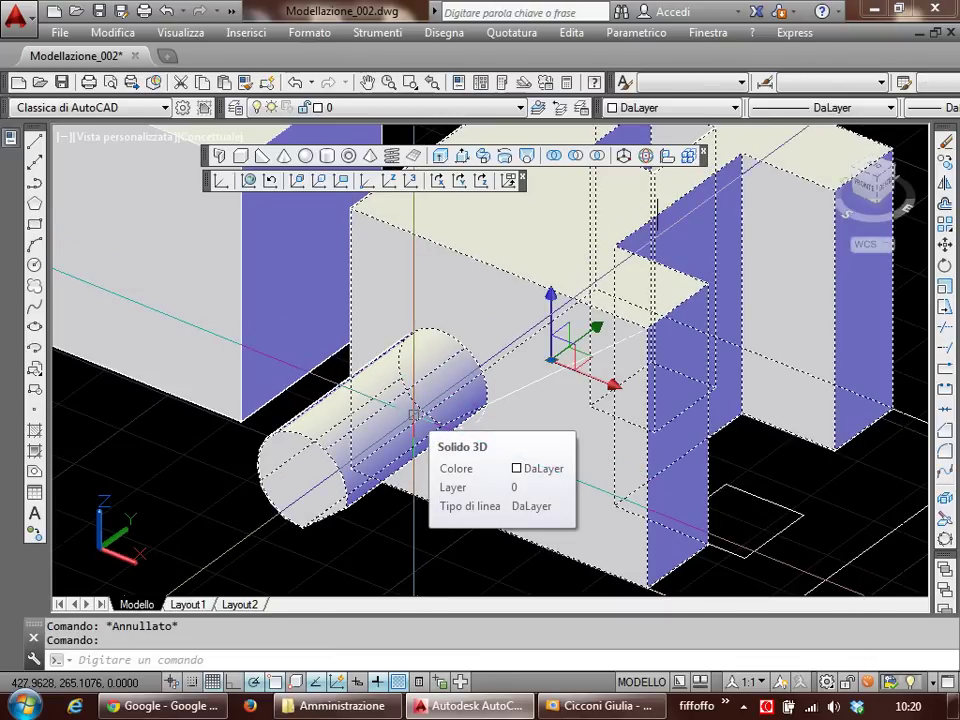
key("Escape")
mouse_move(454, 467)
middle_mouse_down()
mouse_move(490, 477)
mouse_move(474, 351)
mouse_move(462, 408)
mouse_move(469, 429)
middle_mouse_up()
Step: Press-pull the cylinder's face region out to a new extrusion height
type("qq")
key("Return")
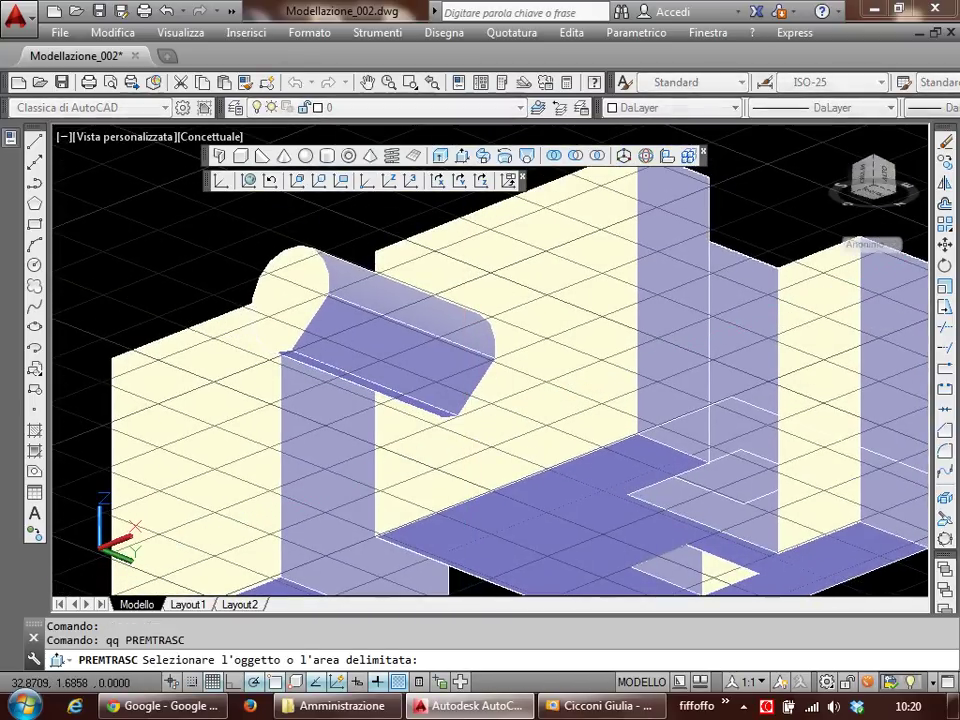
key("Escape")
type("qq")
key("Return")
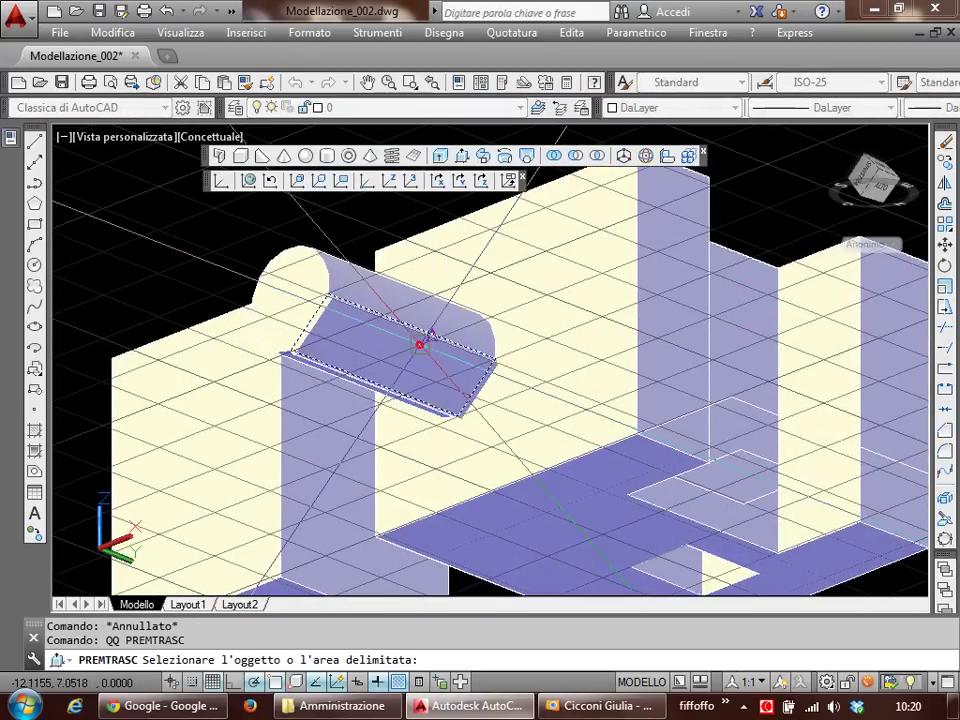
left_click(420, 345)
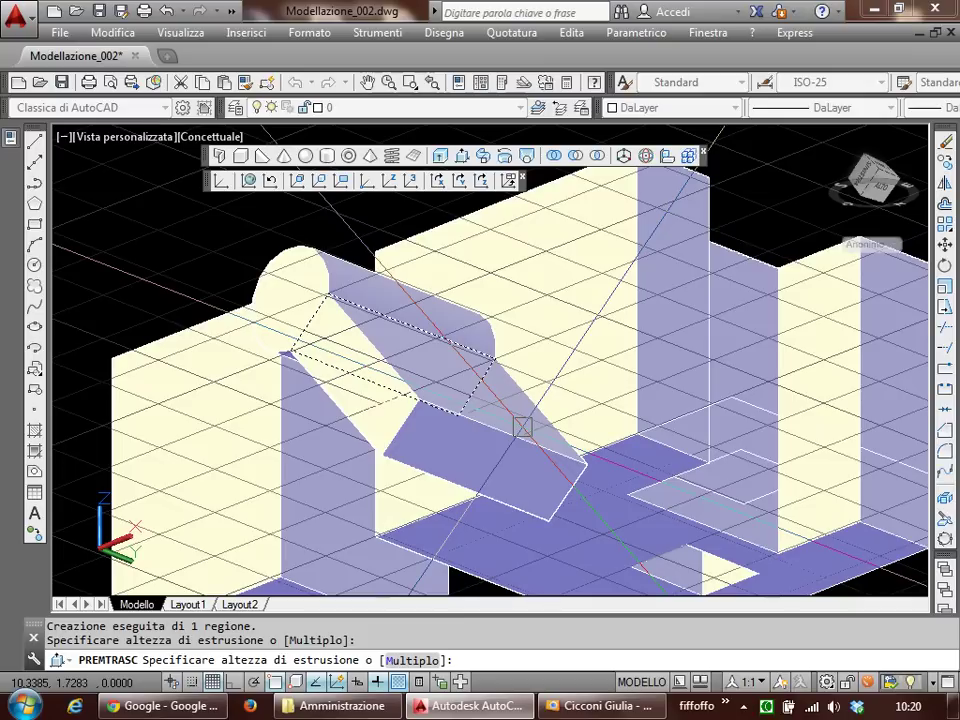
left_click(522, 427)
Step: Try press-pulling another face area, then undo the changes
key("Escape")
mouse_move(522, 427)
middle_mouse_down("shift")
mouse_move(476, 441)
mouse_move(378, 424)
middle_mouse_up("shift")
type("qq")
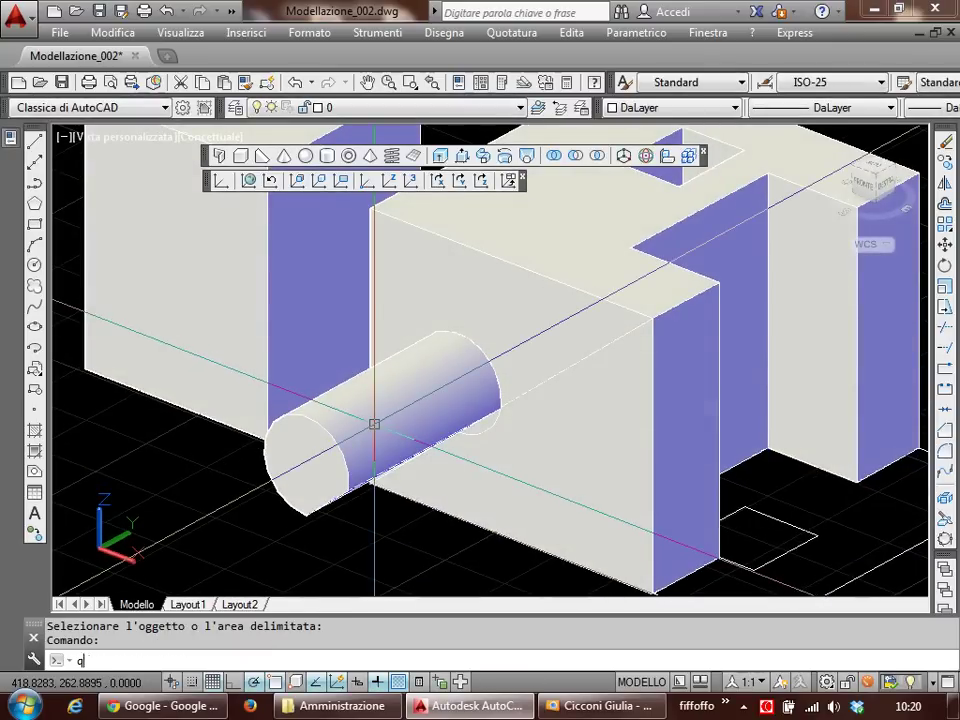
key("Return")
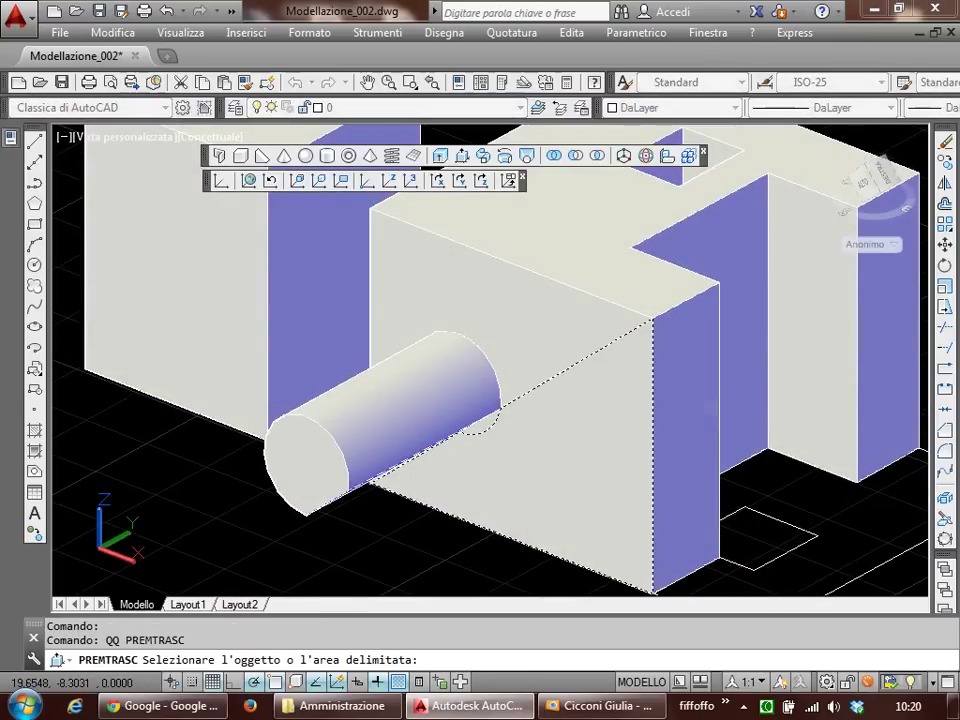
left_click(555, 452)
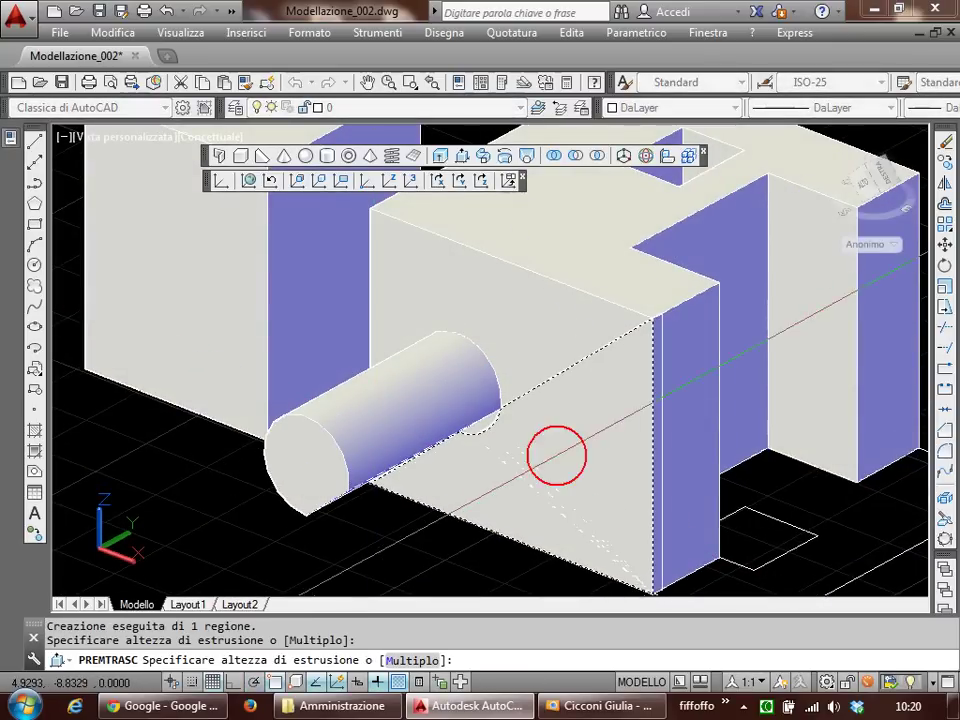
left_click(540, 473)
type("qq")
key("Escape")
key("Escape")
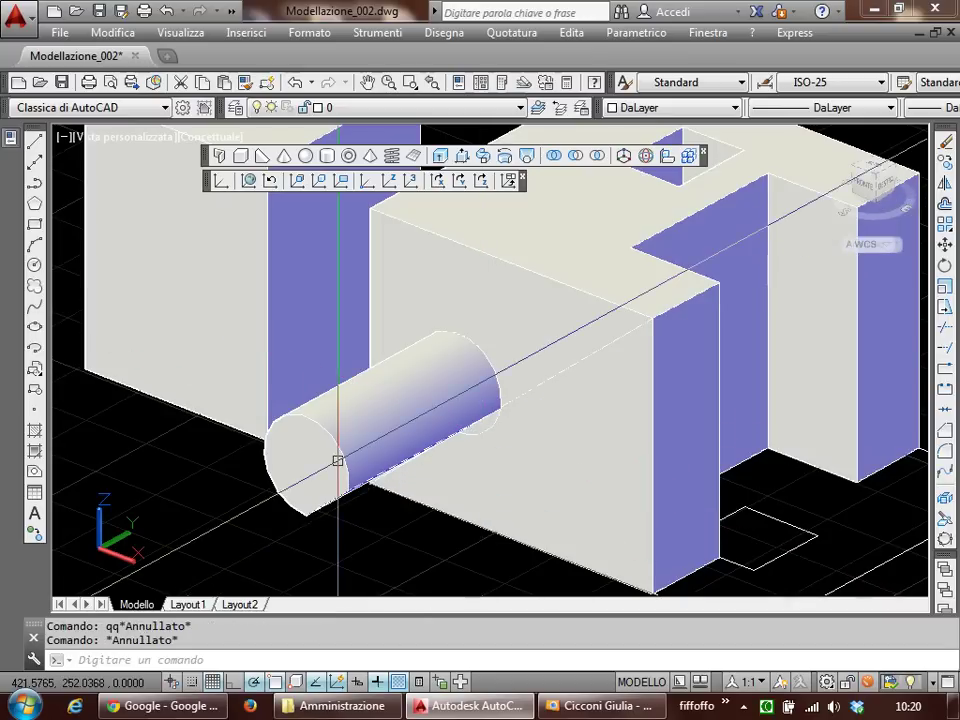
type("qq")
key("Escape")
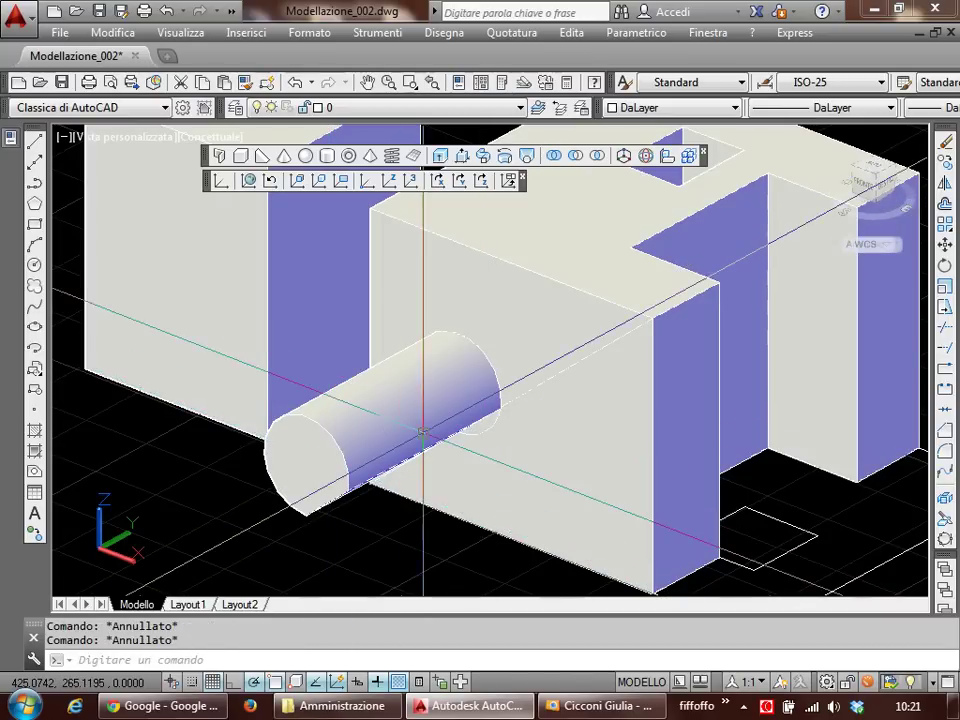
key("ctrl+z")
key("ctrl+z")
key("ctrl+z")
Step: With object snap off, push the front-face circle into the block as a hole
type("qq")
key("Return")
left_click(480, 373)
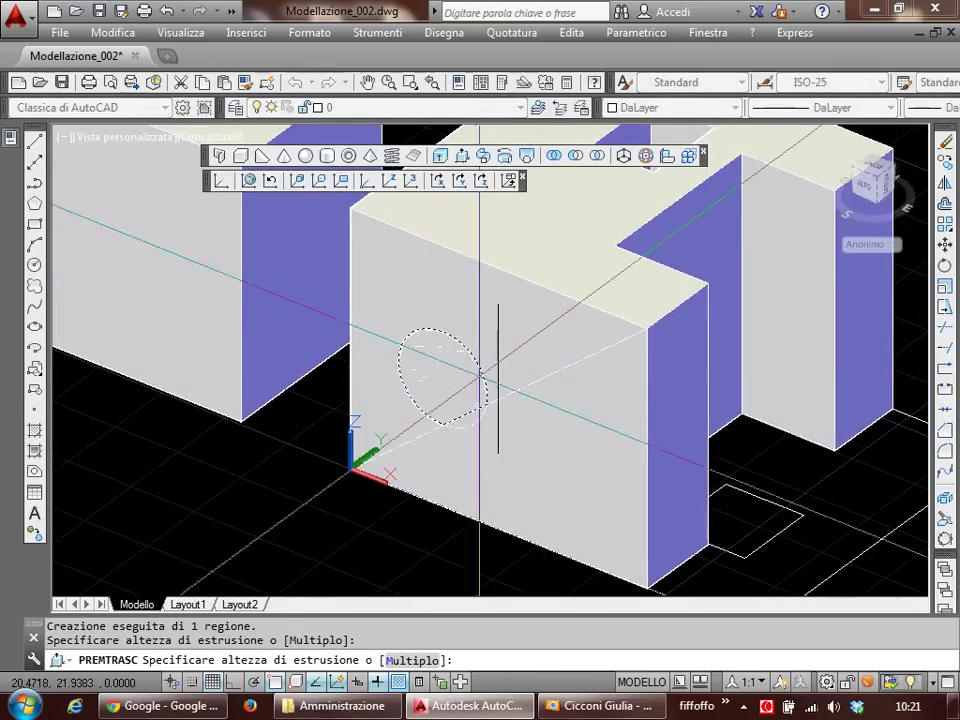
key("F3")
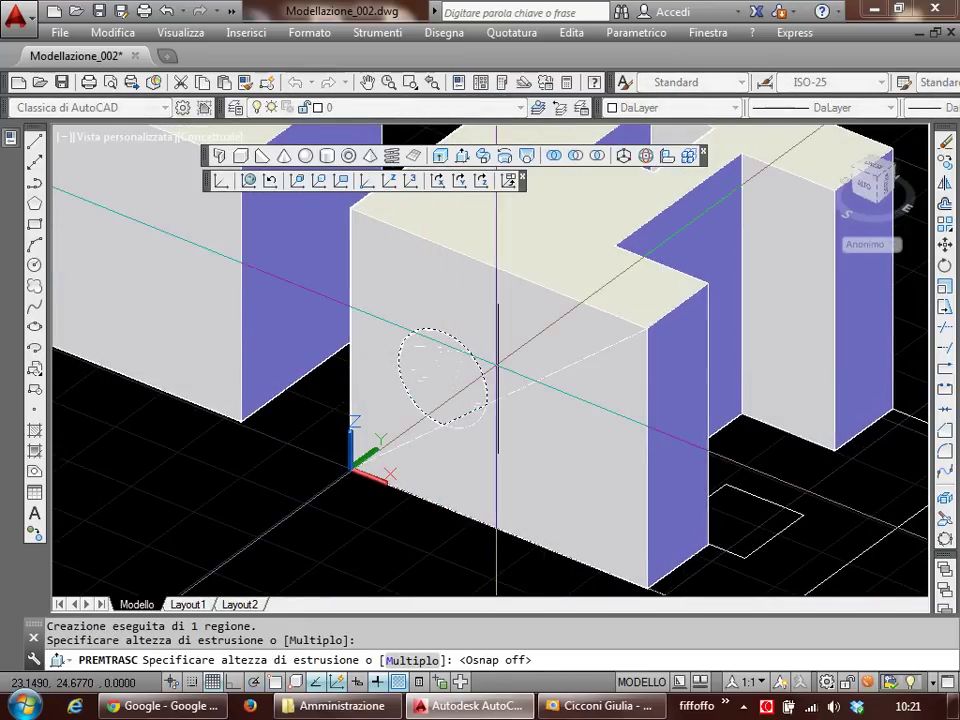
left_click(497, 366)
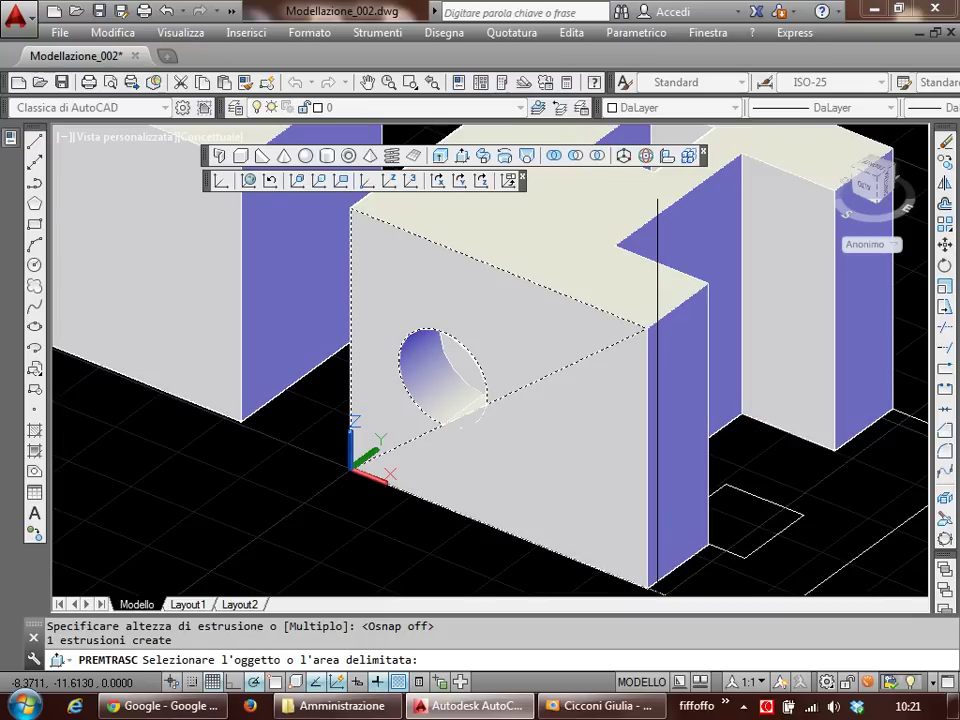
scroll(474, 418, "down", 2)
scroll(474, 418, "down", 2)
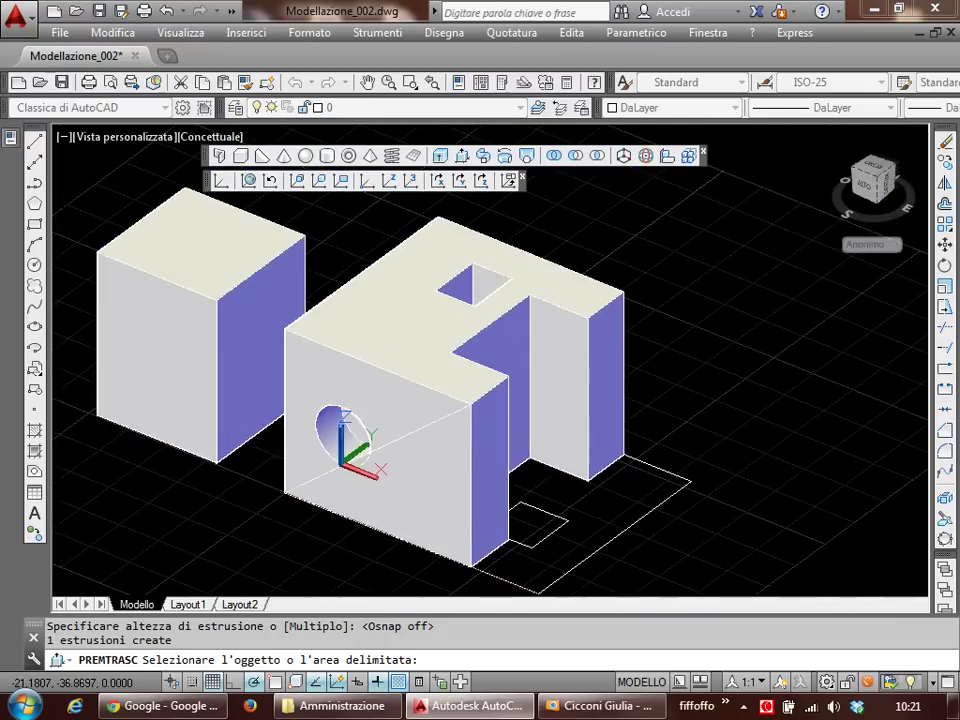
scroll(463, 404, "down", 1)
key("Escape")
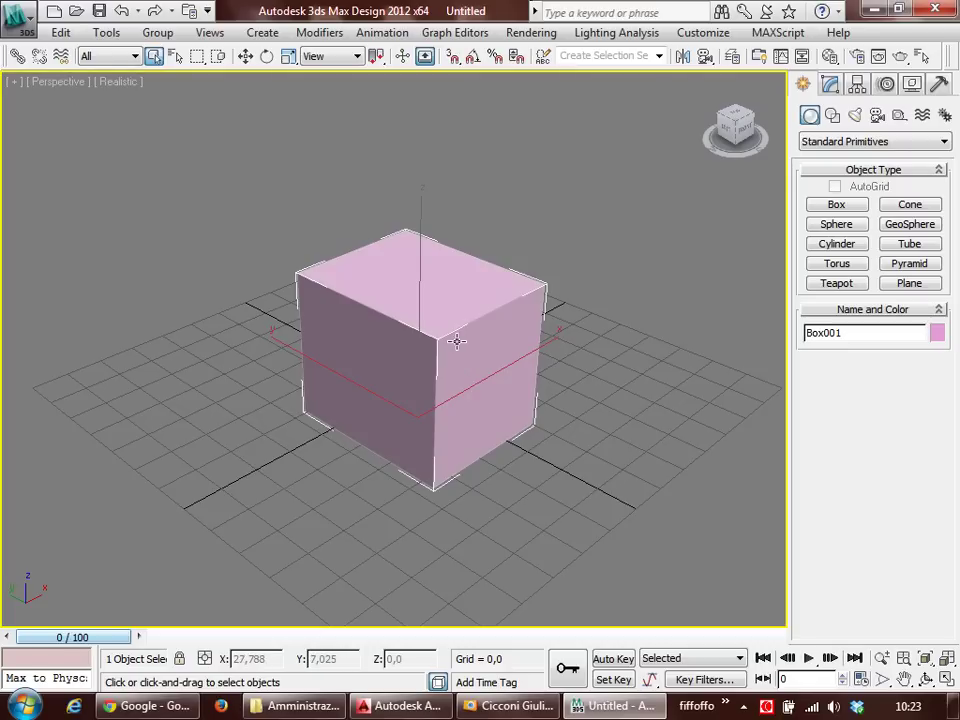
Step: Show the box's modifier panel and edged faces, and convert it to Editable Poly
left_click(830, 83)
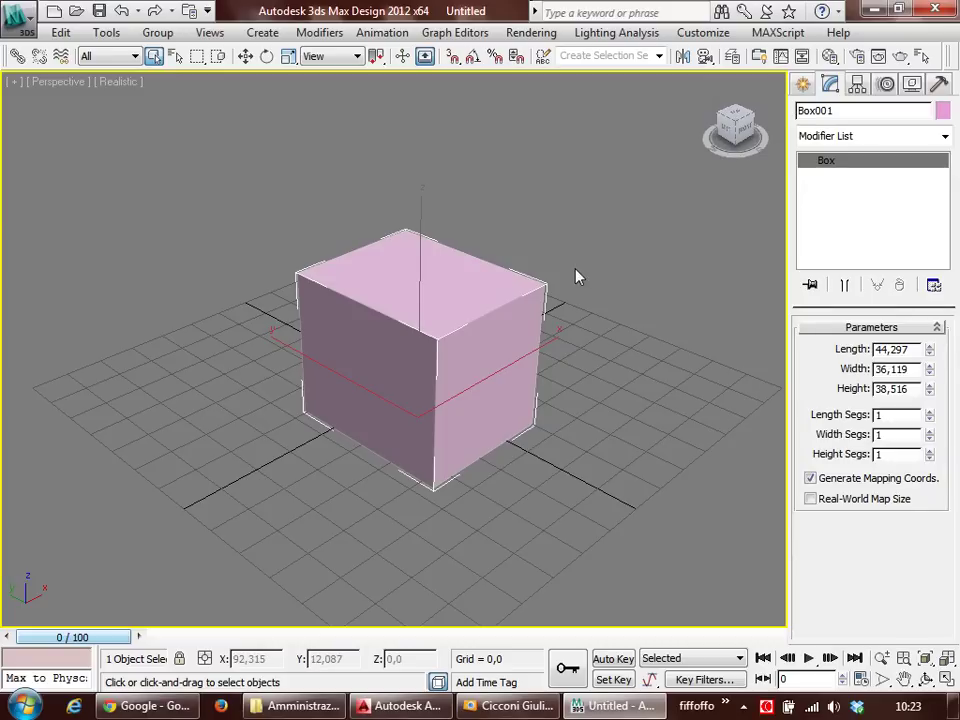
key("j")
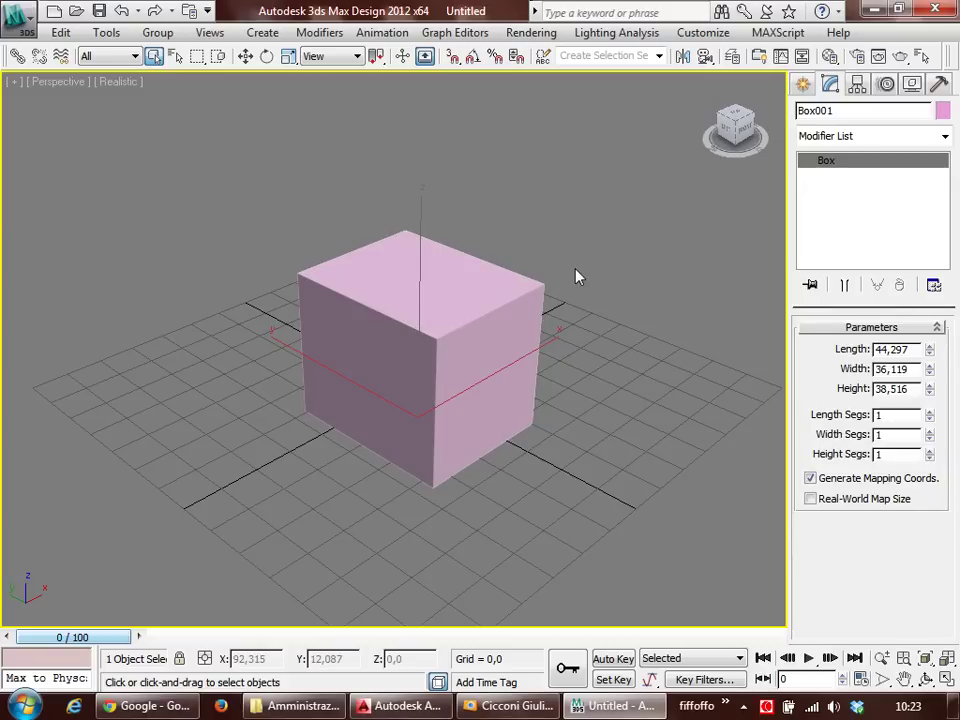
key("F4")
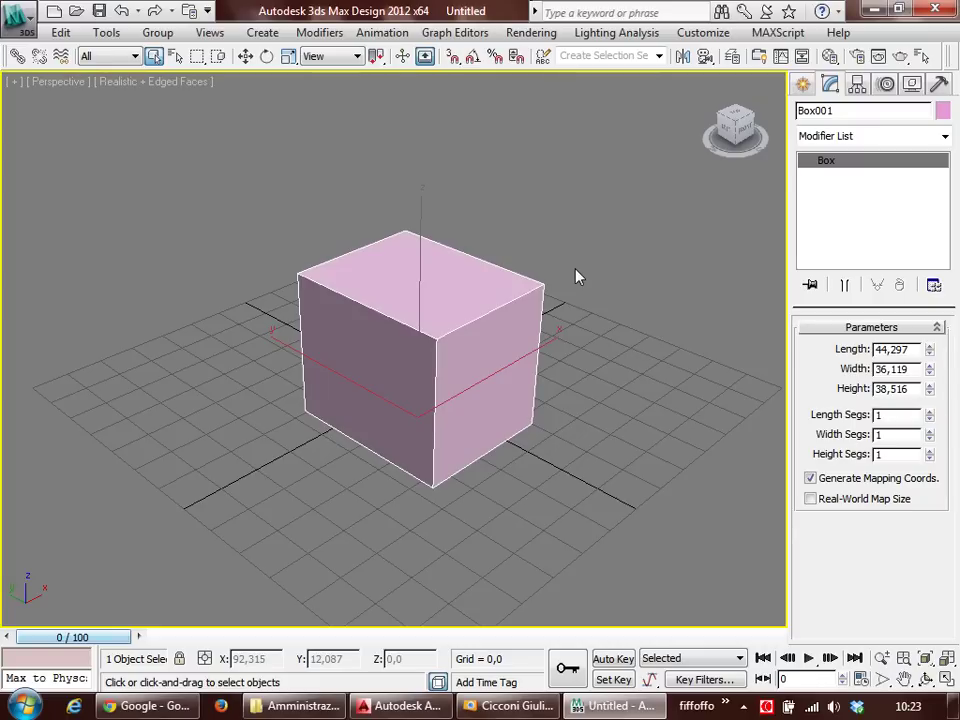
right_click(478, 316)
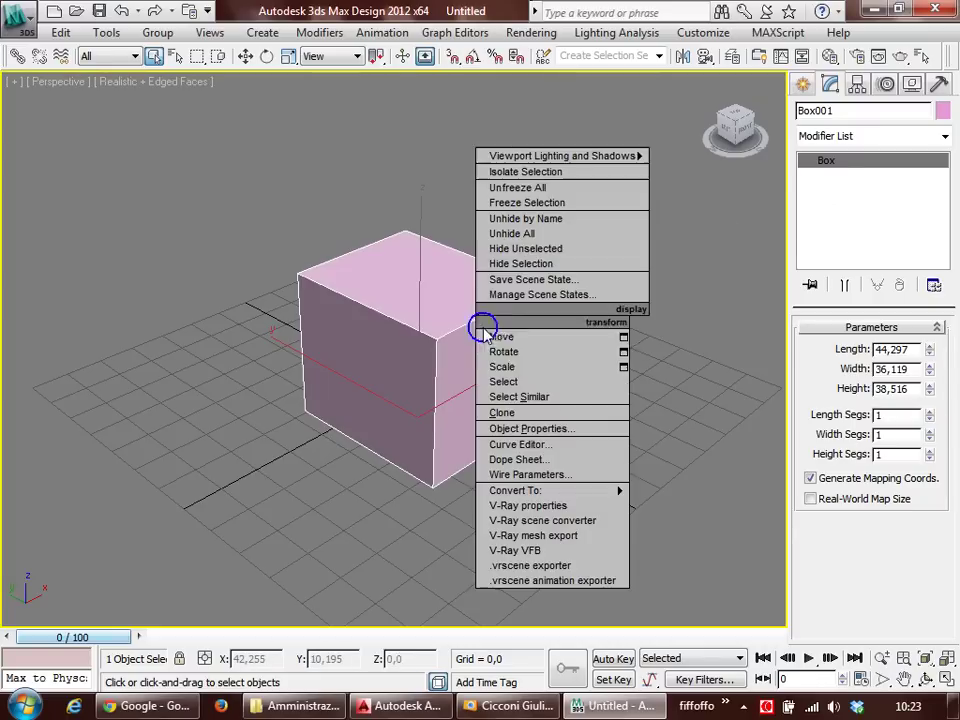
left_click(655, 508)
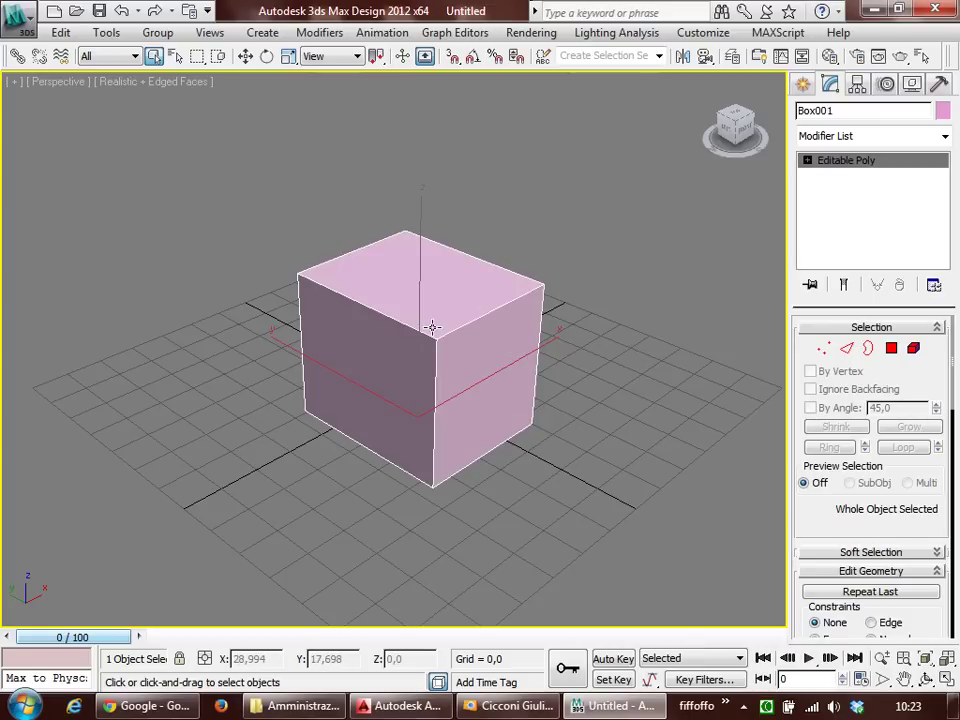
Step: Enter Vertex mode and try selecting the box's front-top corner vertices
left_click(823, 349)
left_click(846, 348)
left_click(891, 348)
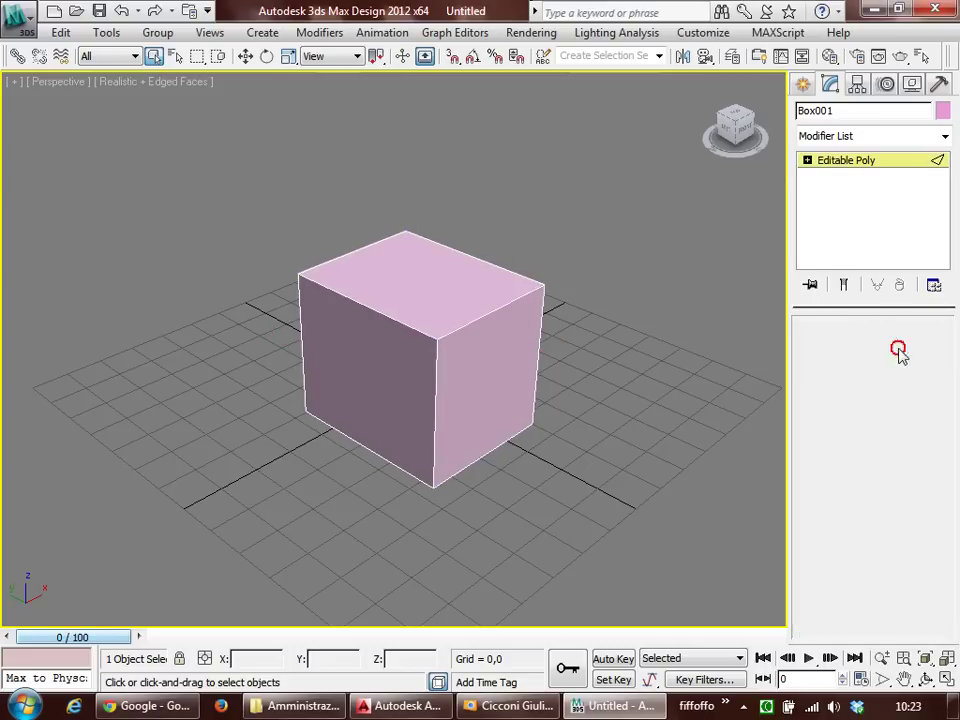
left_click(823, 349)
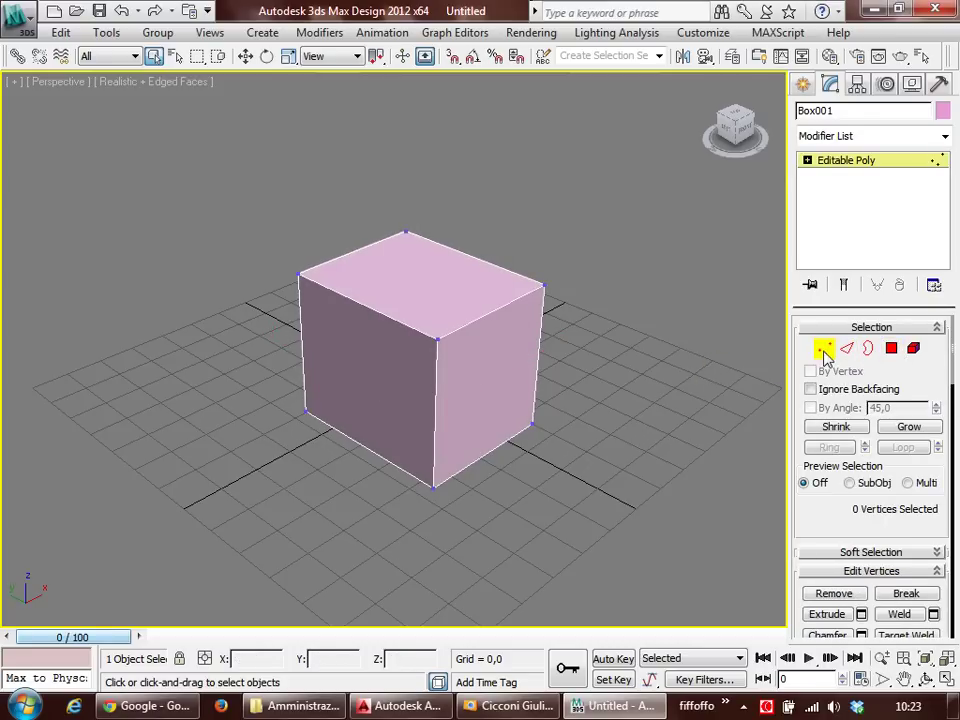
left_click(823, 349)
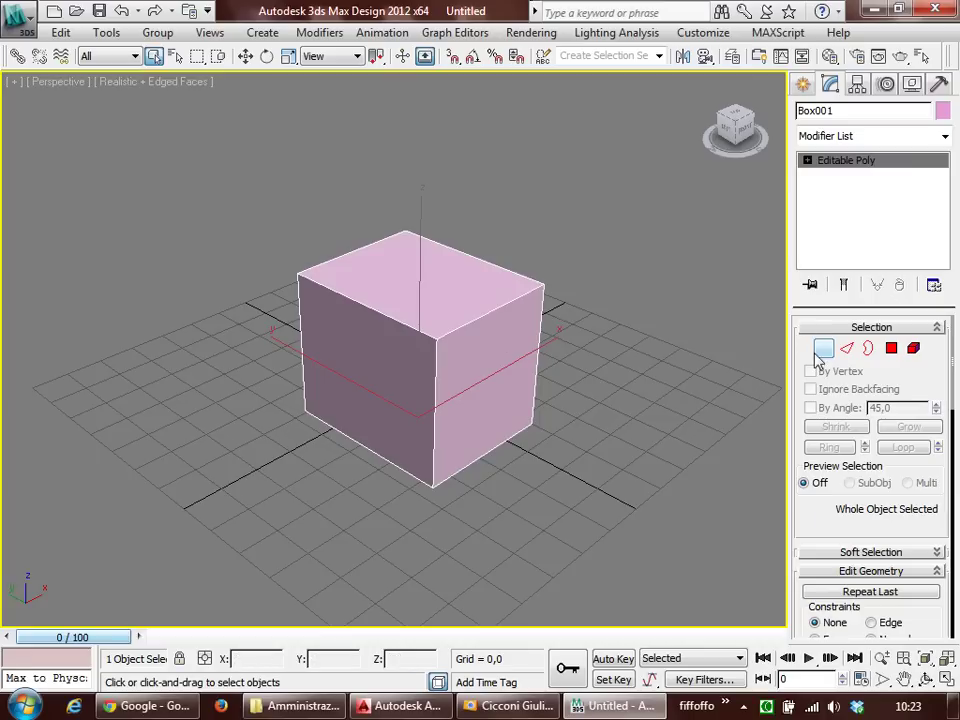
left_click(824, 350)
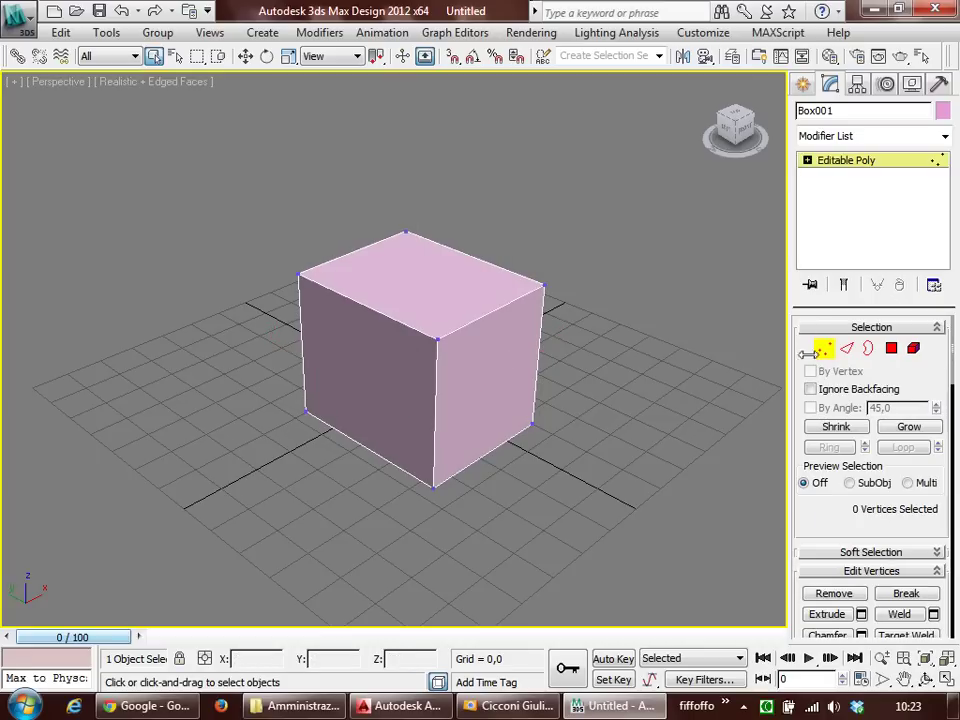
left_click_drag(482, 392, 429, 319)
left_click(610, 372)
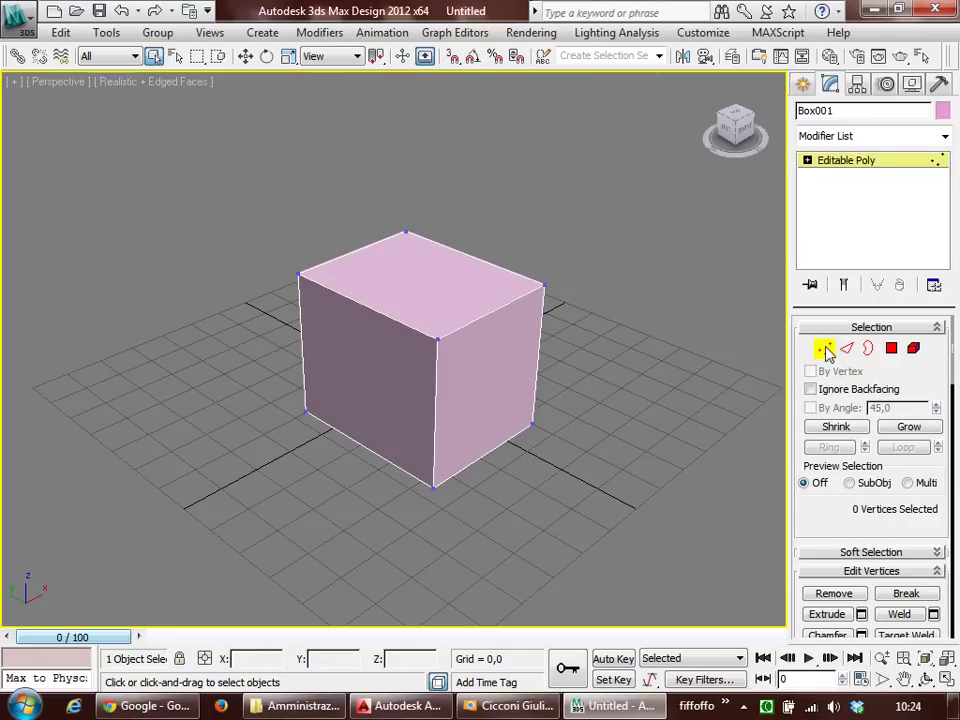
Step: Select the two right-edge vertices and move them to stretch the box
left_click(405, 233)
left_click(433, 487)
left_click(305, 410)
left_click(550, 535)
left_click_drag(620, 260, 505, 484)
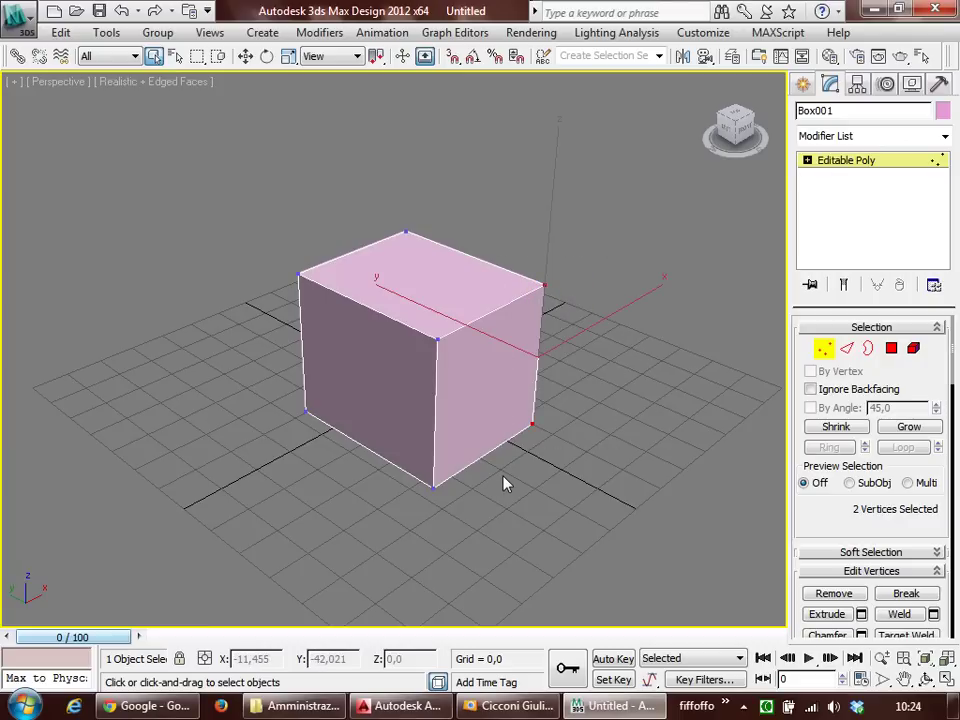
key("w")
mouse_move(566, 326)
left_mouse_down()
mouse_move(577, 426)
mouse_move(617, 364)
mouse_move(533, 287)
left_mouse_up()
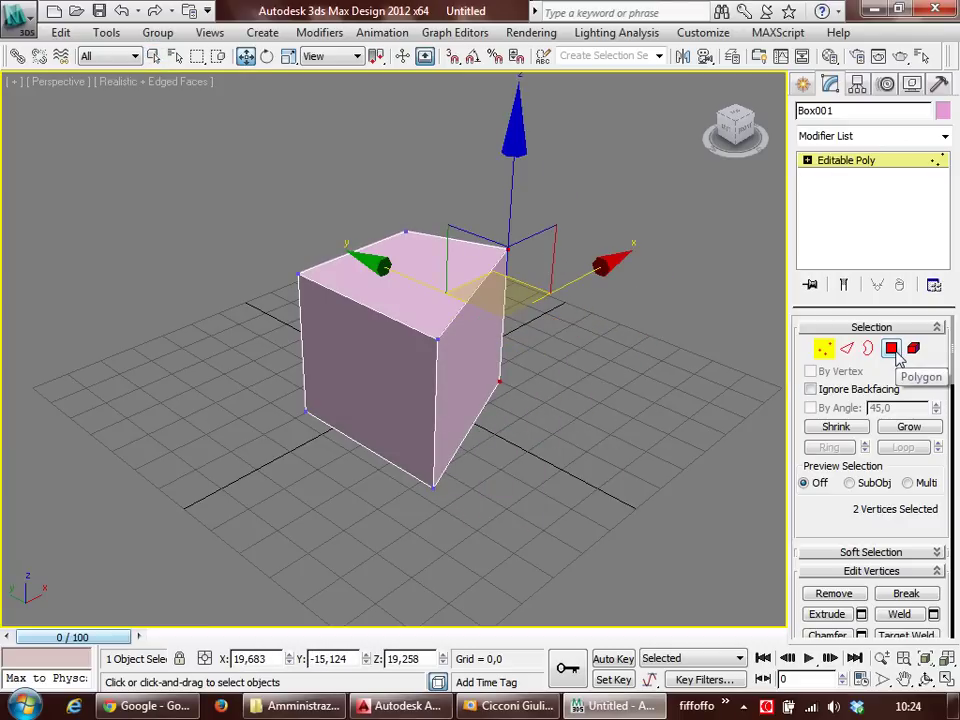
Step: Move, rotate and scale the front polygon, then undo everything back to a cube
left_click(891, 348)
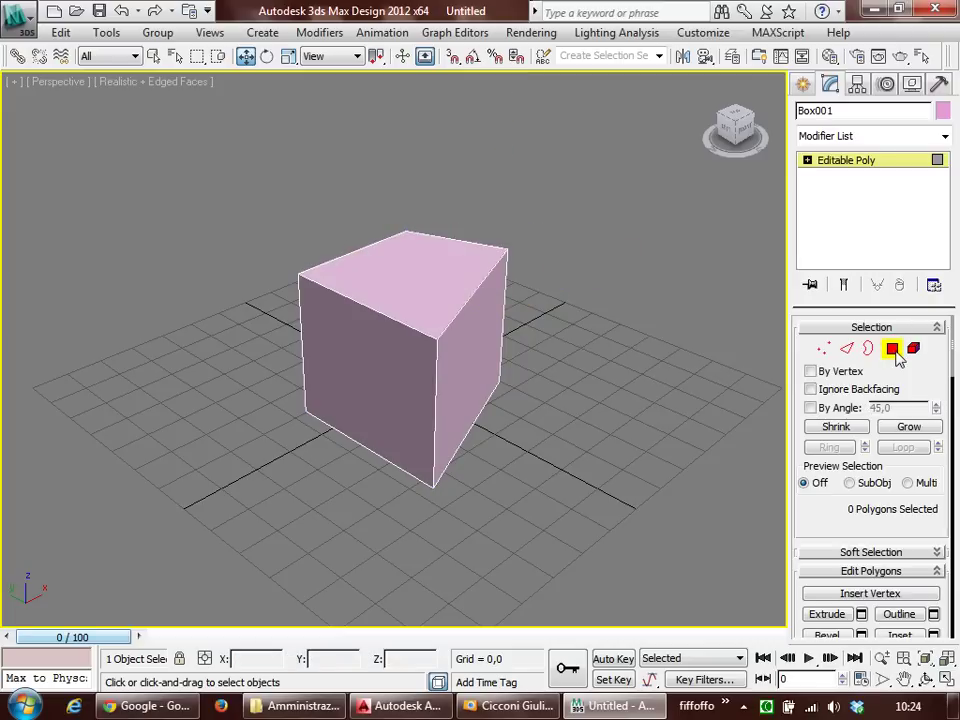
left_click(399, 380)
mouse_move(392, 336)
left_mouse_down()
mouse_move(354, 366)
mouse_move(398, 335)
left_mouse_up()
key("e")
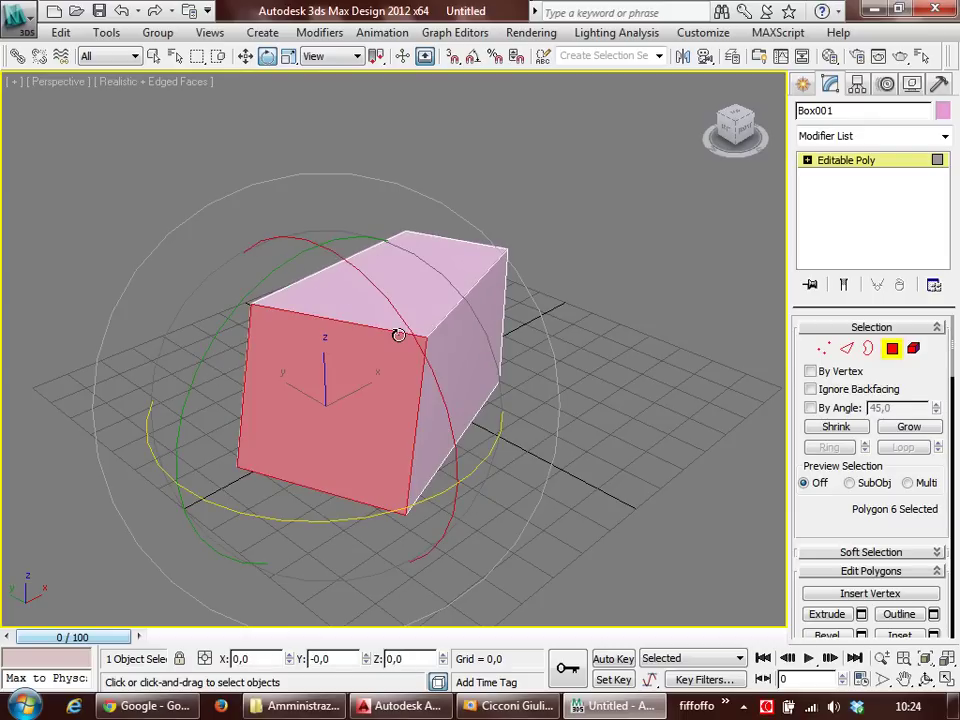
key("ctrl+z")
key("r")
mouse_move(347, 401)
left_mouse_down()
mouse_move(358, 424)
mouse_move(377, 405)
left_mouse_up()
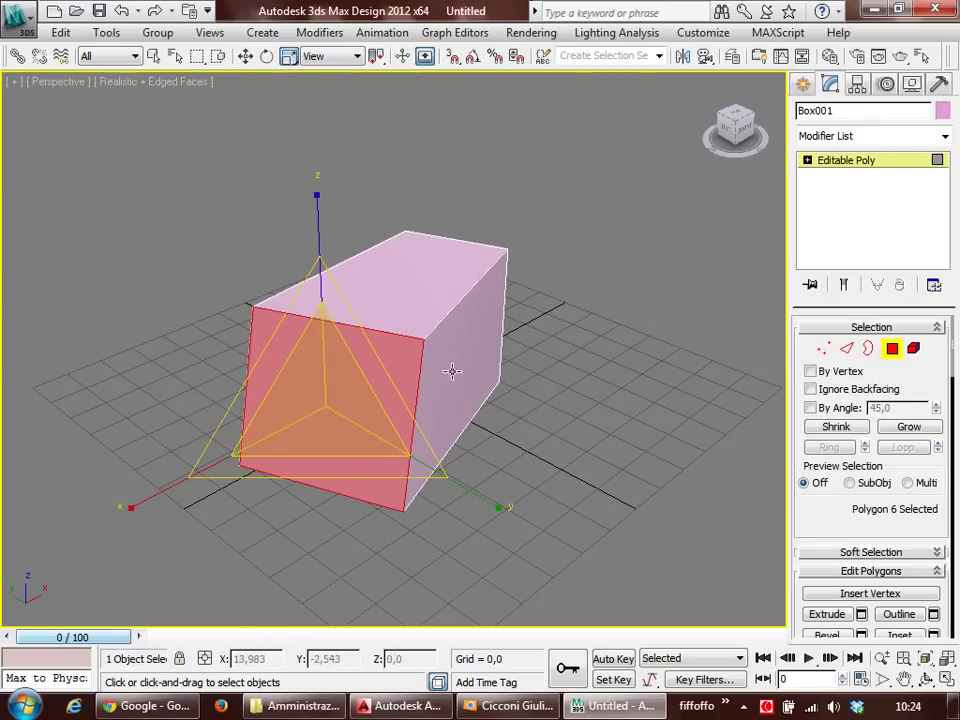
key("ctrl+z")
key("ctrl+z")
key("ctrl+z")
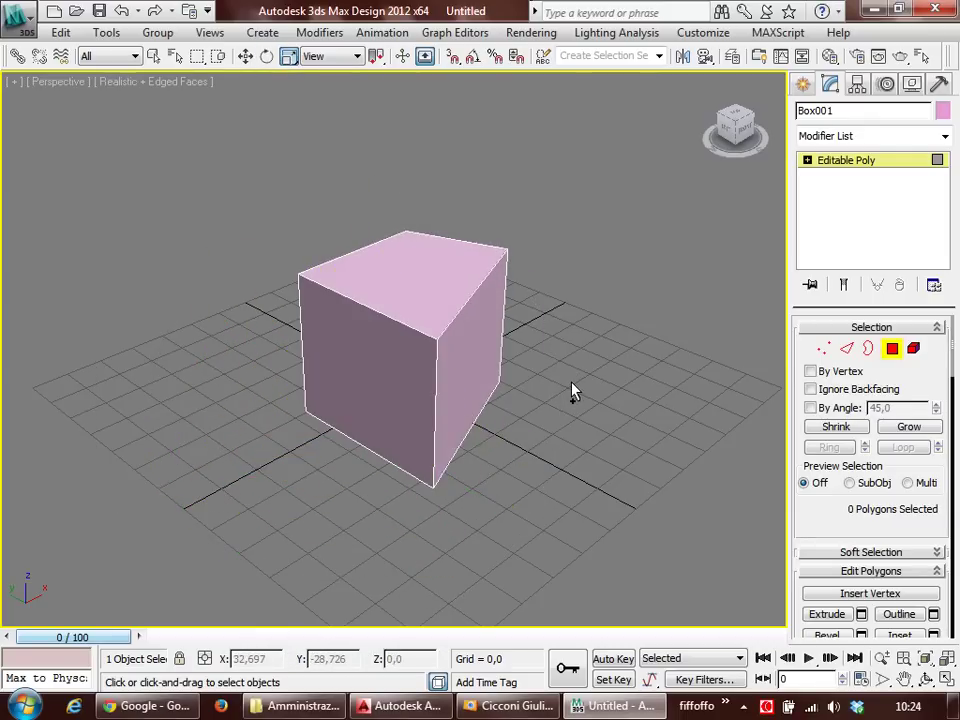
key("ctrl+z")
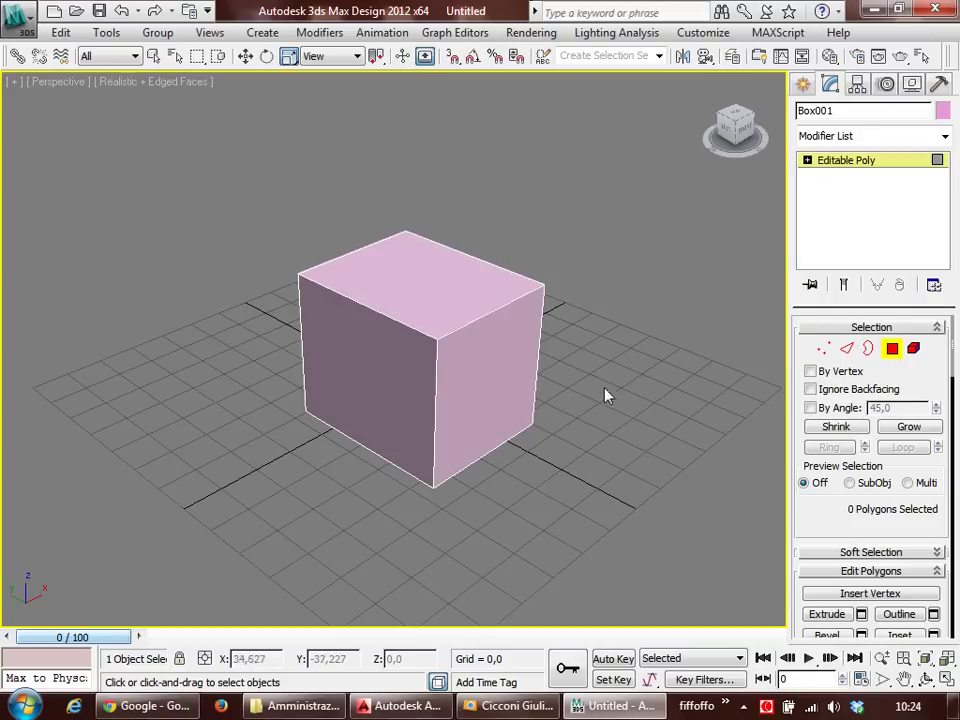
Step: Move two top front edges up along Z into a peaked roof, then return to AutoCAD
left_click(913, 348)
left_click(892, 348)
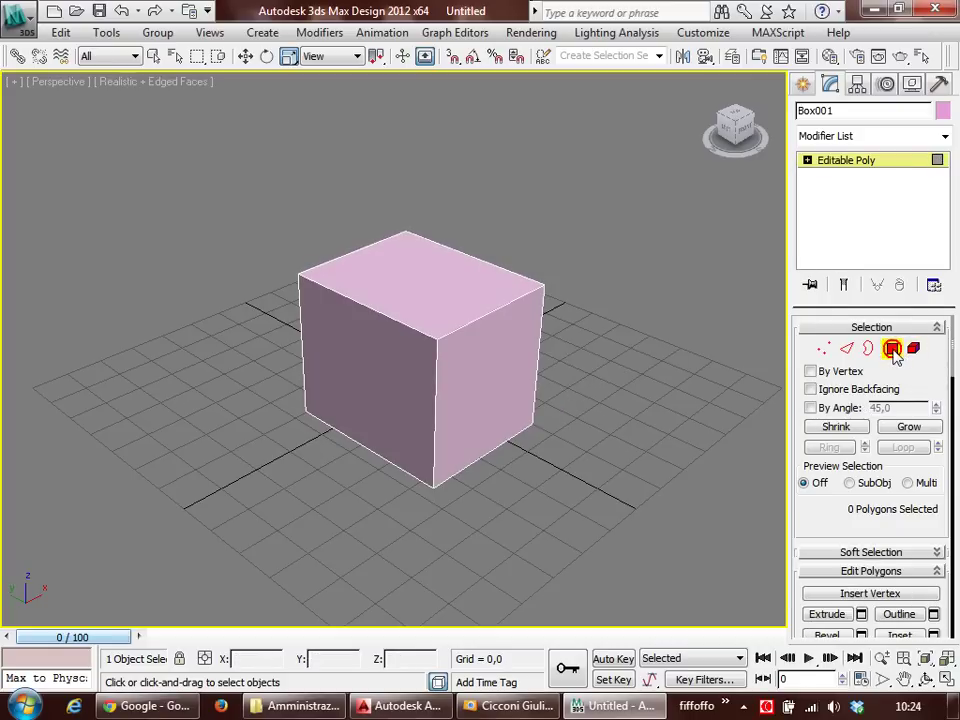
left_click(892, 348)
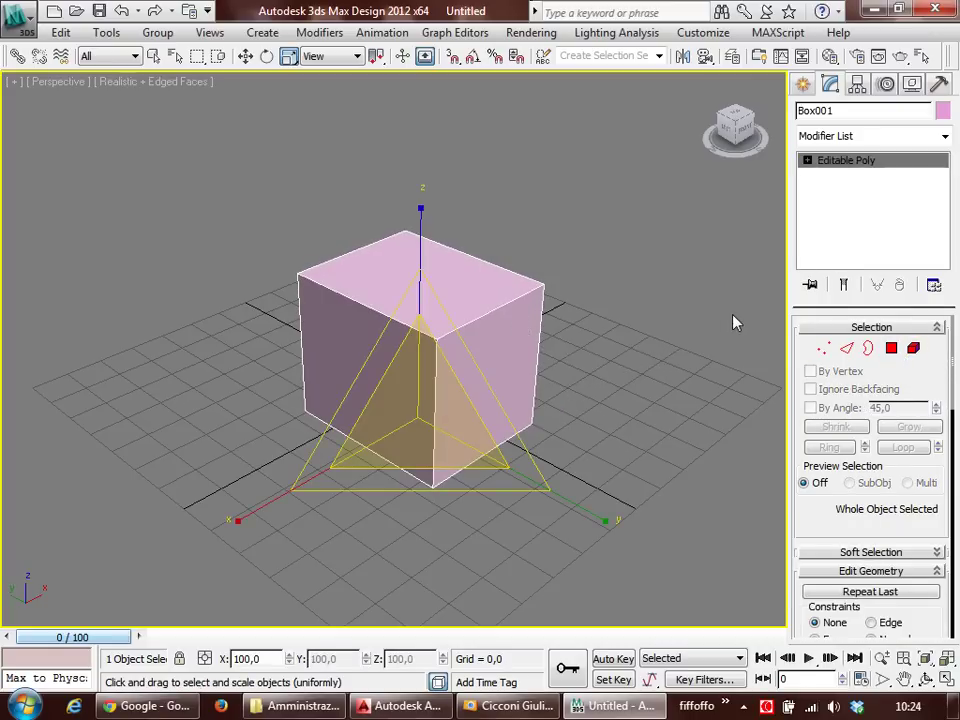
left_click(847, 348)
left_click(485, 310)
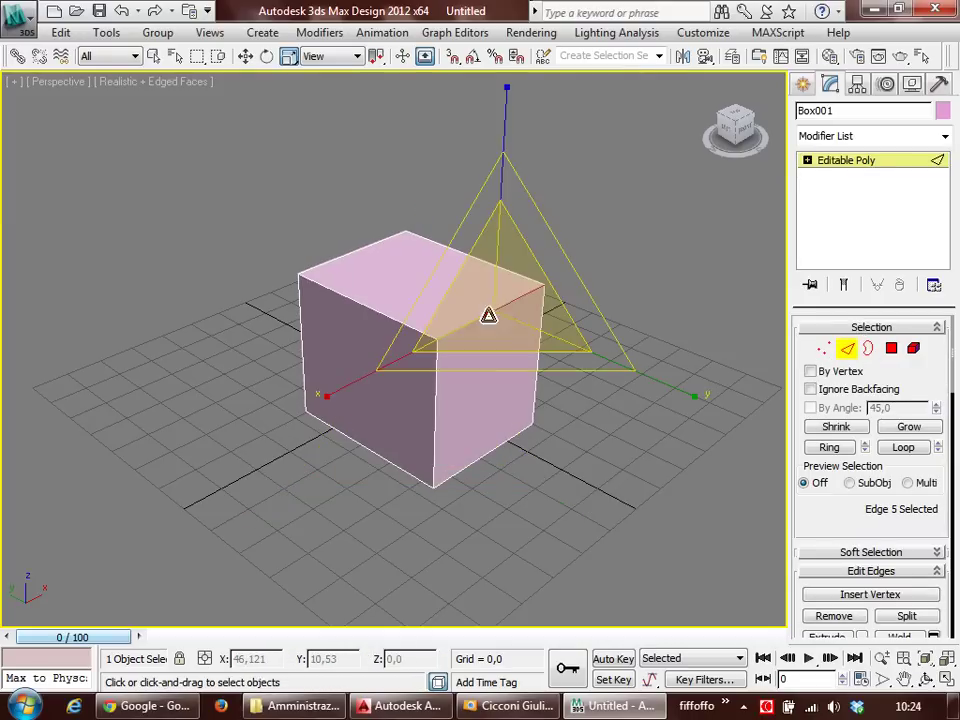
left_click(383, 313, "ctrl")
right_click(446, 326)
left_click(476, 336)
mouse_move(430, 194)
left_mouse_down()
mouse_move(445, 135)
mouse_move(456, 268)
left_mouse_up()
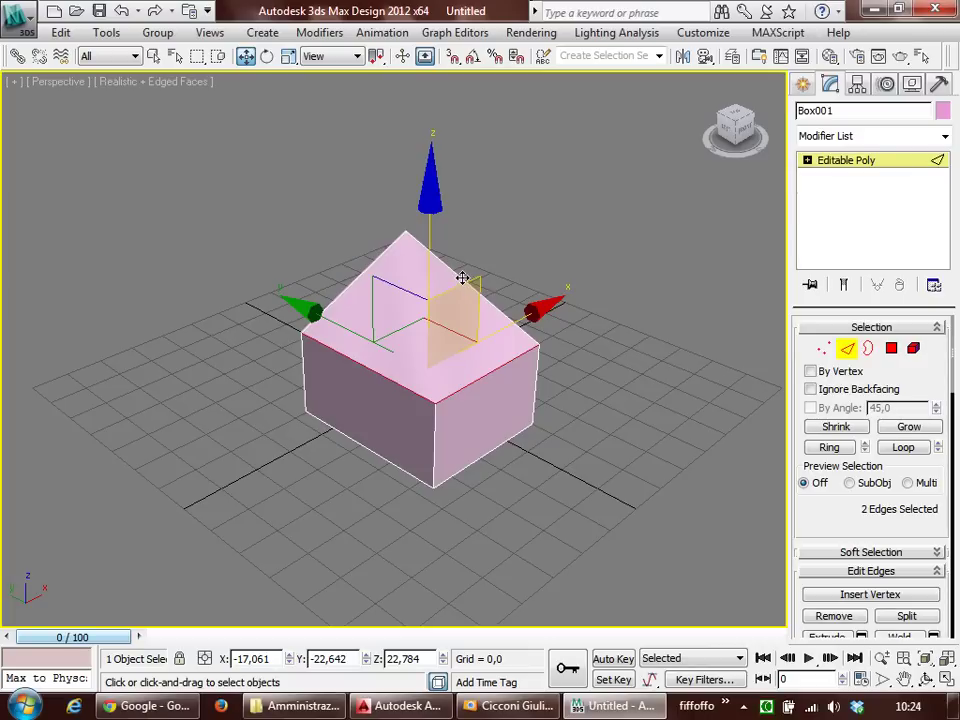
left_click(606, 261)
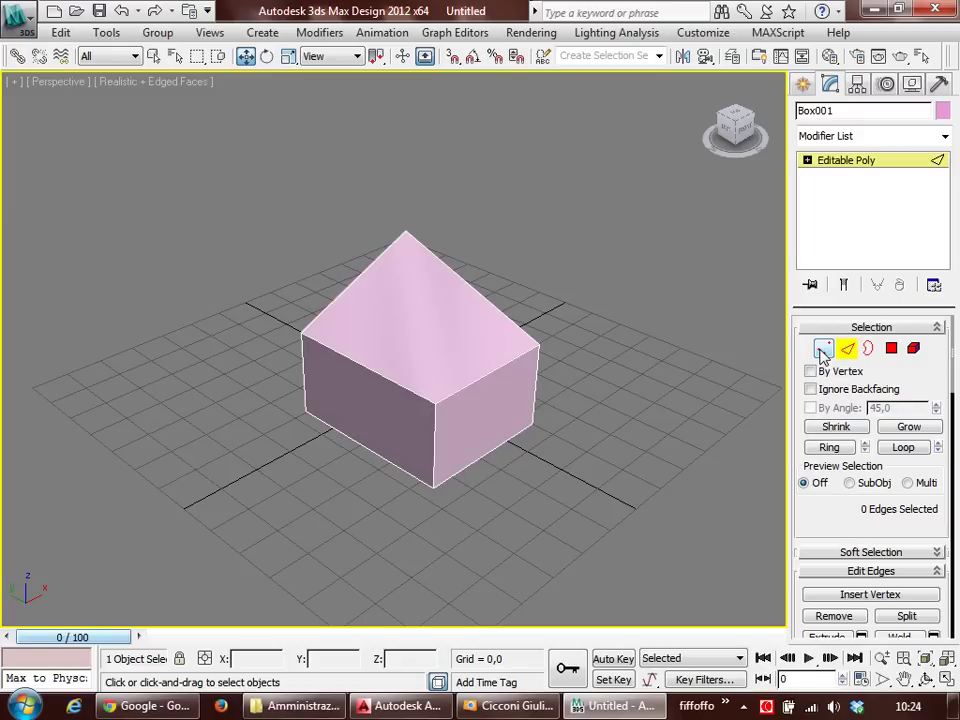
left_click(398, 706)
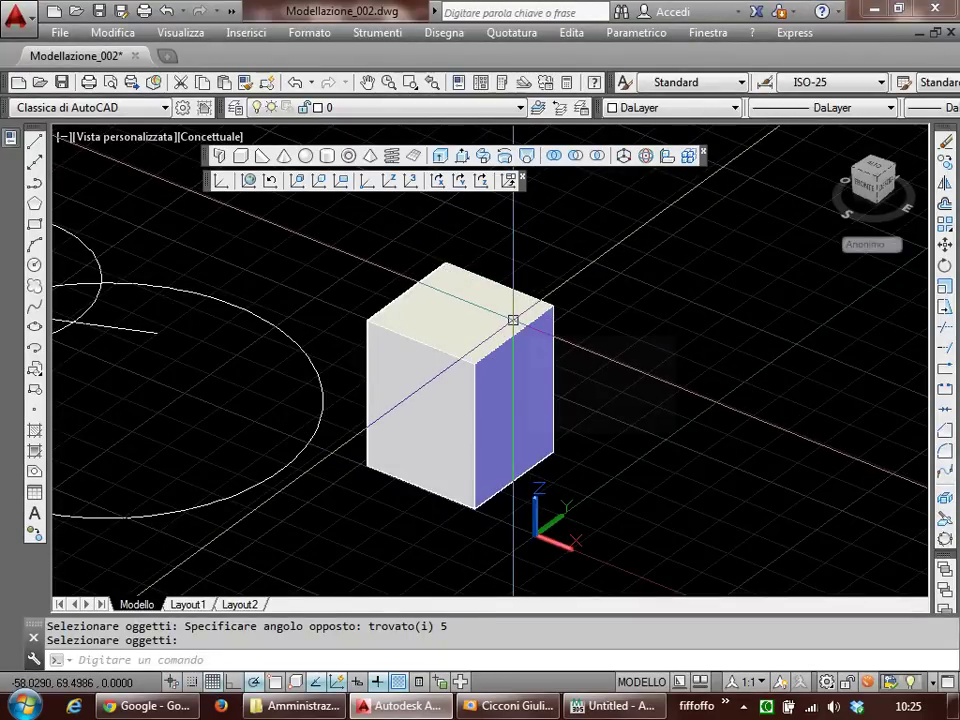
Step: Try stretching the cube's top corner and right face grips, cancelling both
scroll(513, 319, "up", 3)
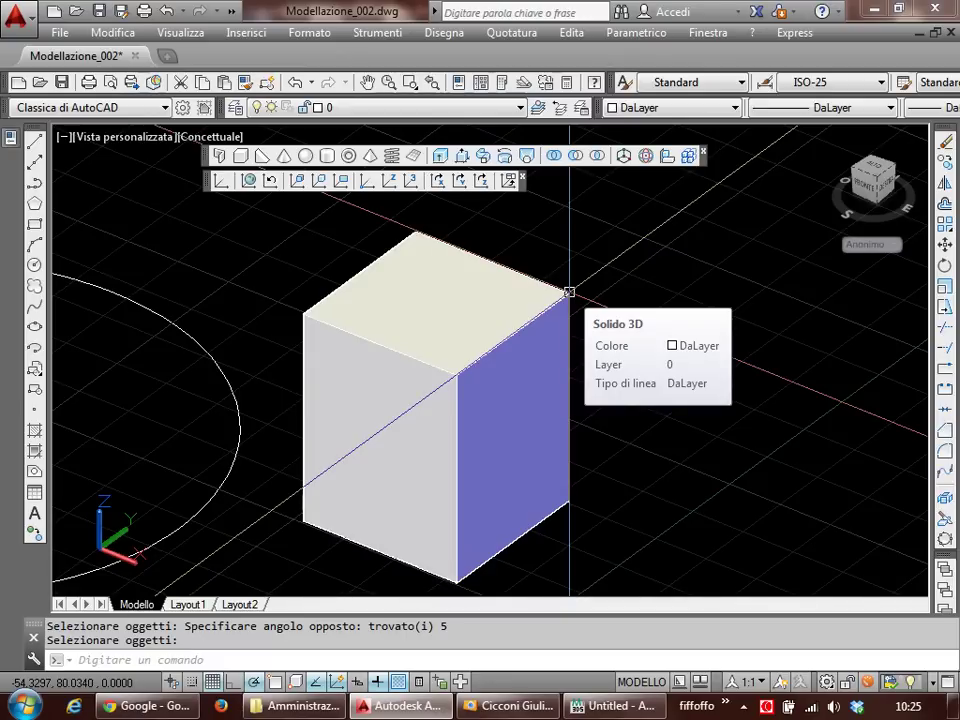
key("Return")
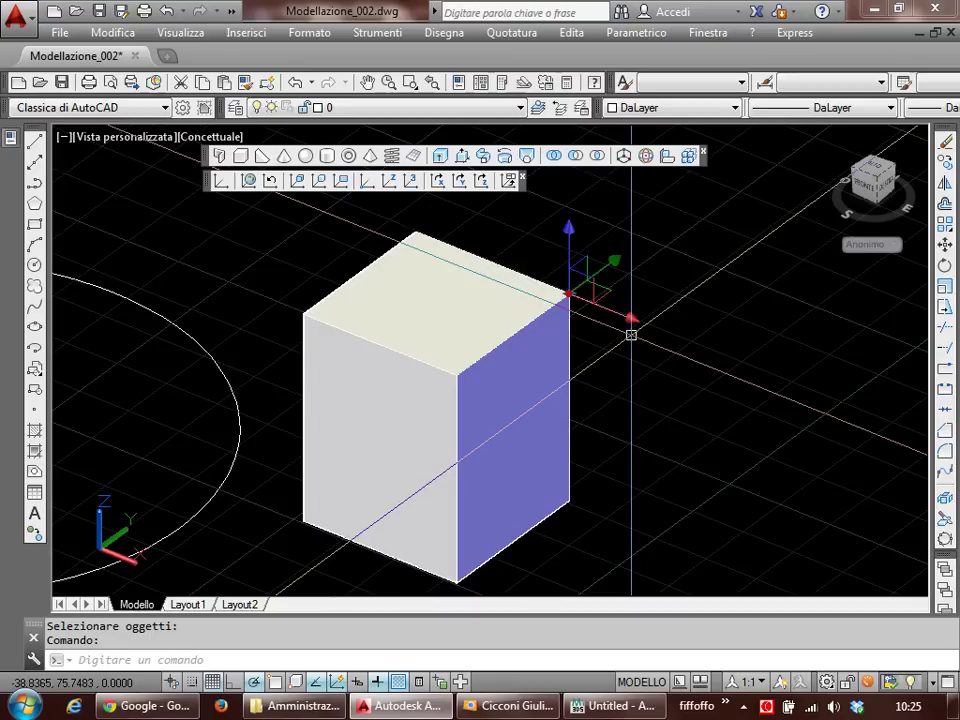
left_click(568, 294)
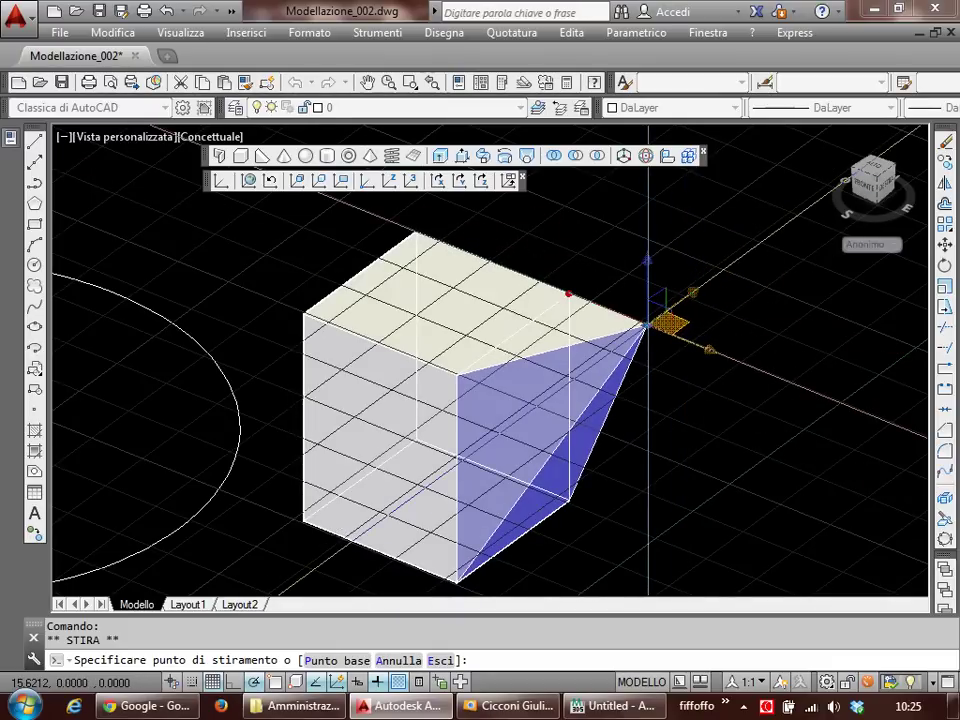
key("Escape")
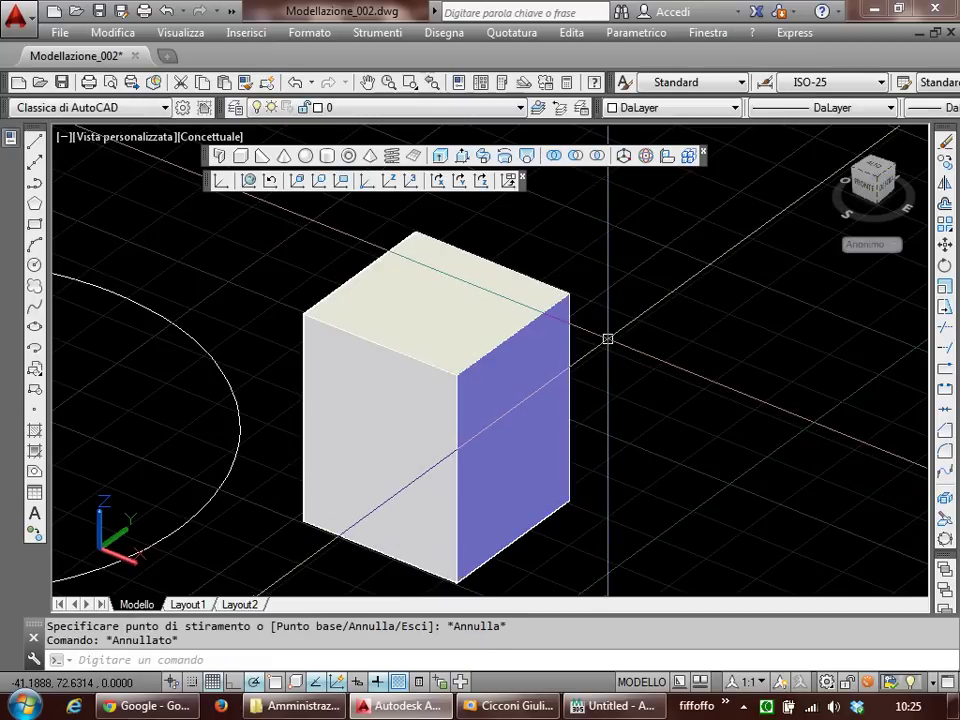
left_click(513, 430, "ctrl")
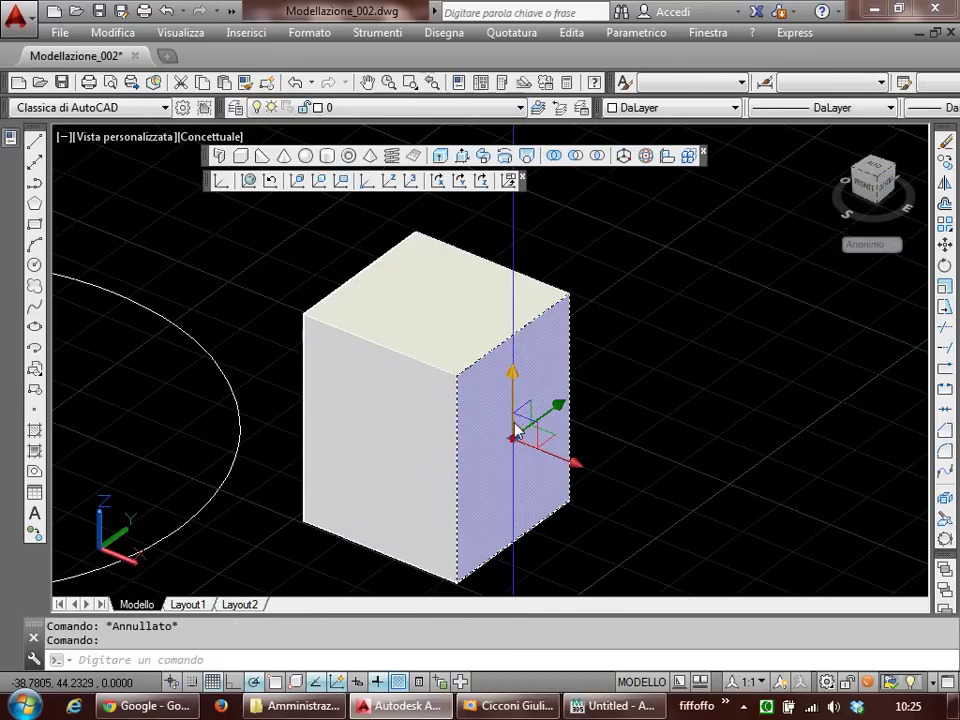
left_click(516, 440)
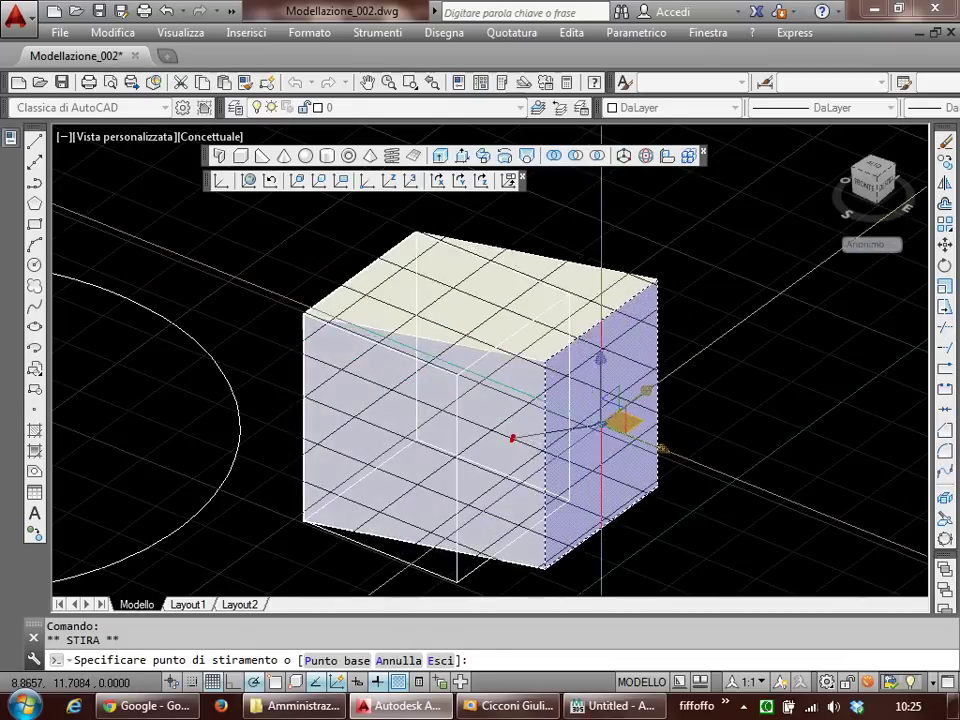
key("Escape")
key("Escape")
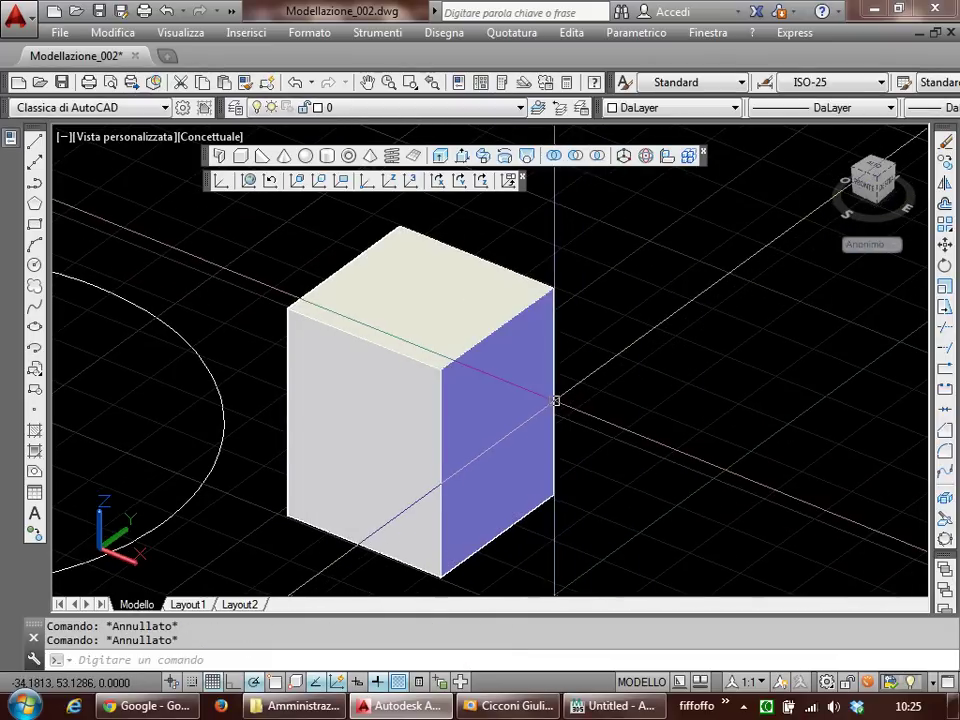
Step: Drag one top corner grip down so the cube becomes a sloping wedge
left_click(500, 326)
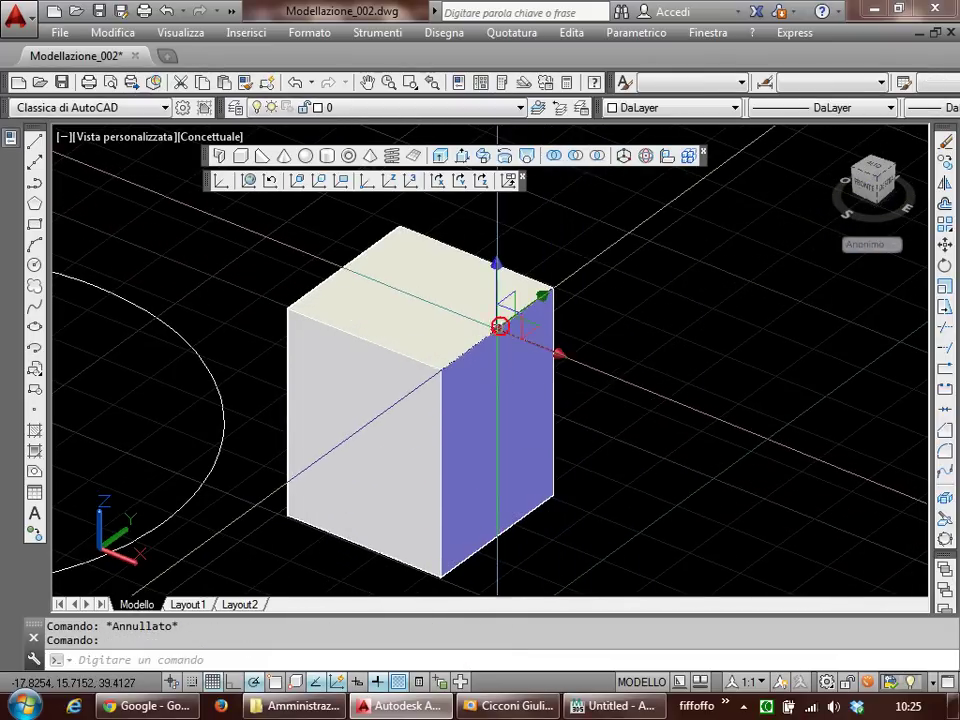
left_click(497, 330)
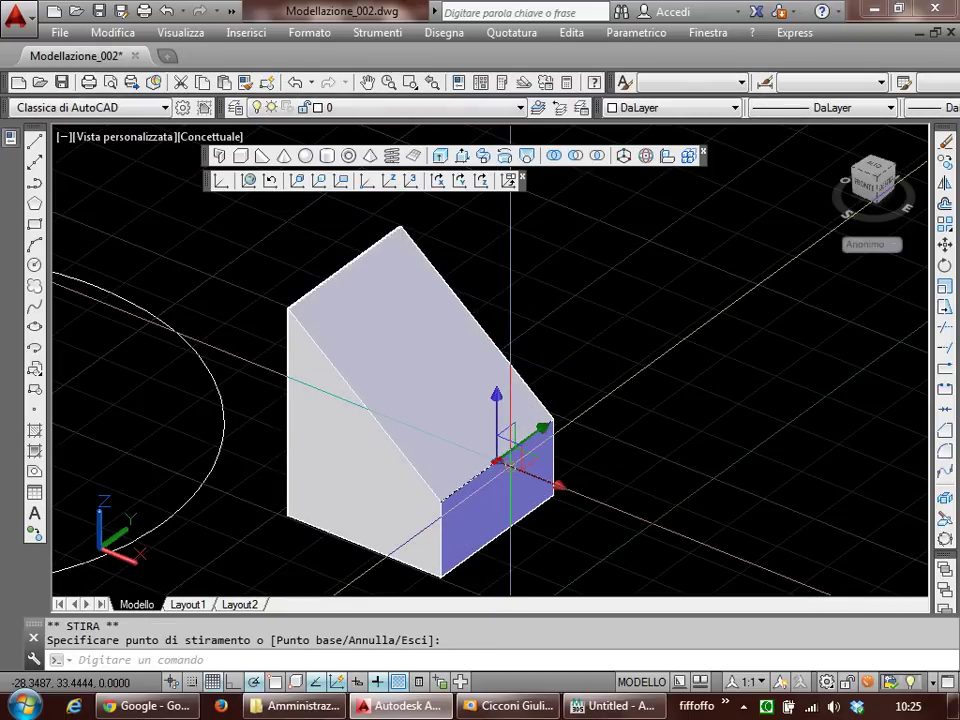
key("Escape")
scroll(561, 401, "down", 2)
key("Escape")
scroll(416, 426, "down", 2)
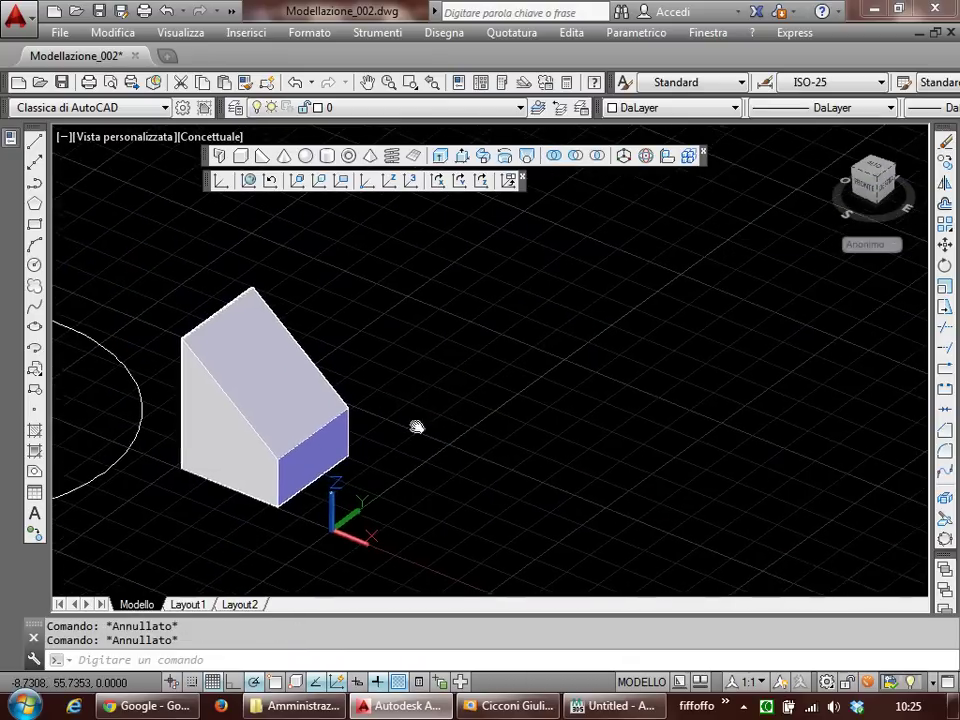
type("rec")
key("Return")
left_click(452, 343)
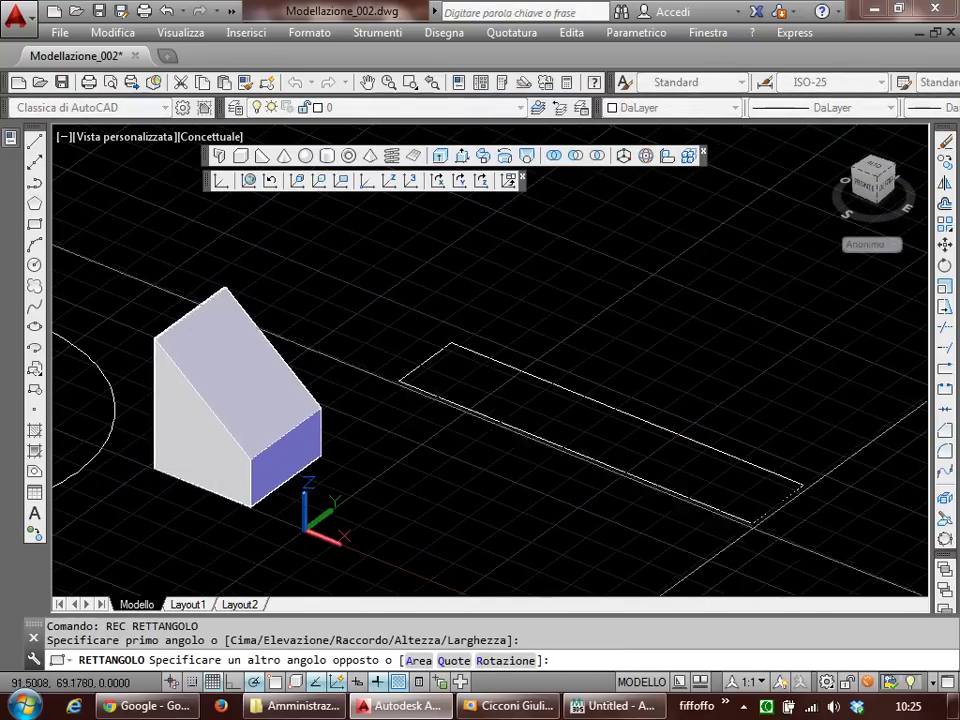
left_click(763, 550)
type("est")
key("Return")
left_click(750, 543)
key("Return")
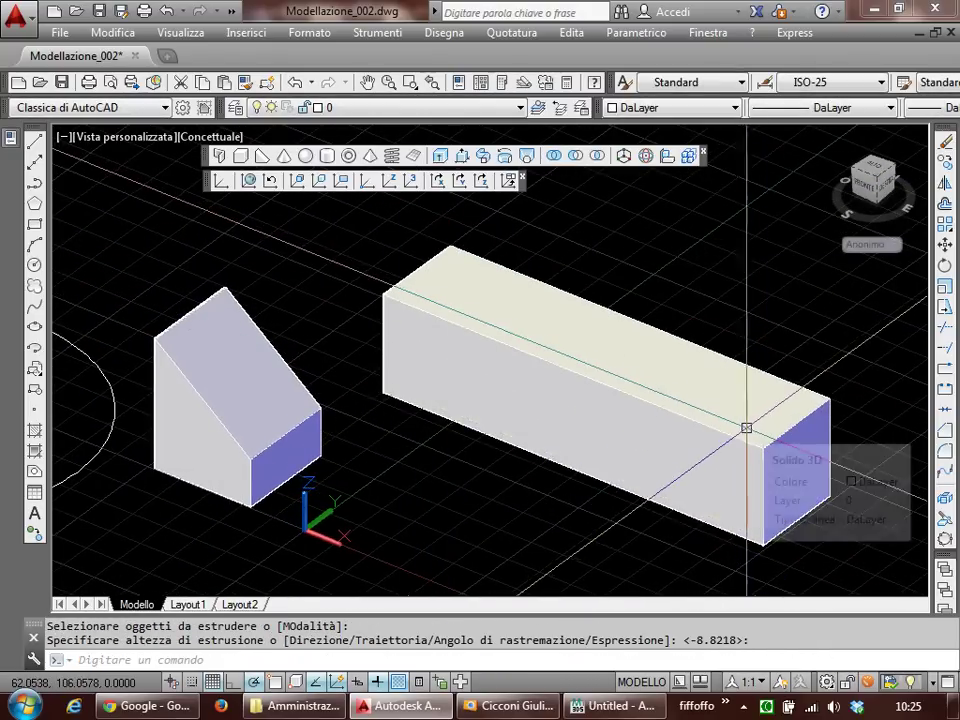
middle_click_drag(748, 428, 658, 403)
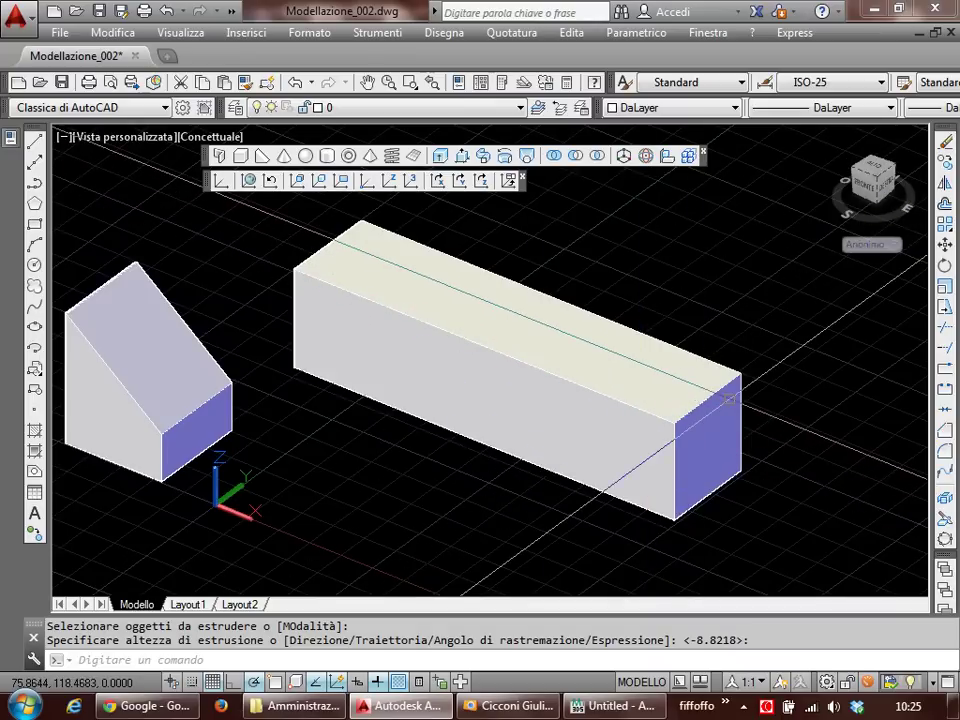
left_click(648, 382)
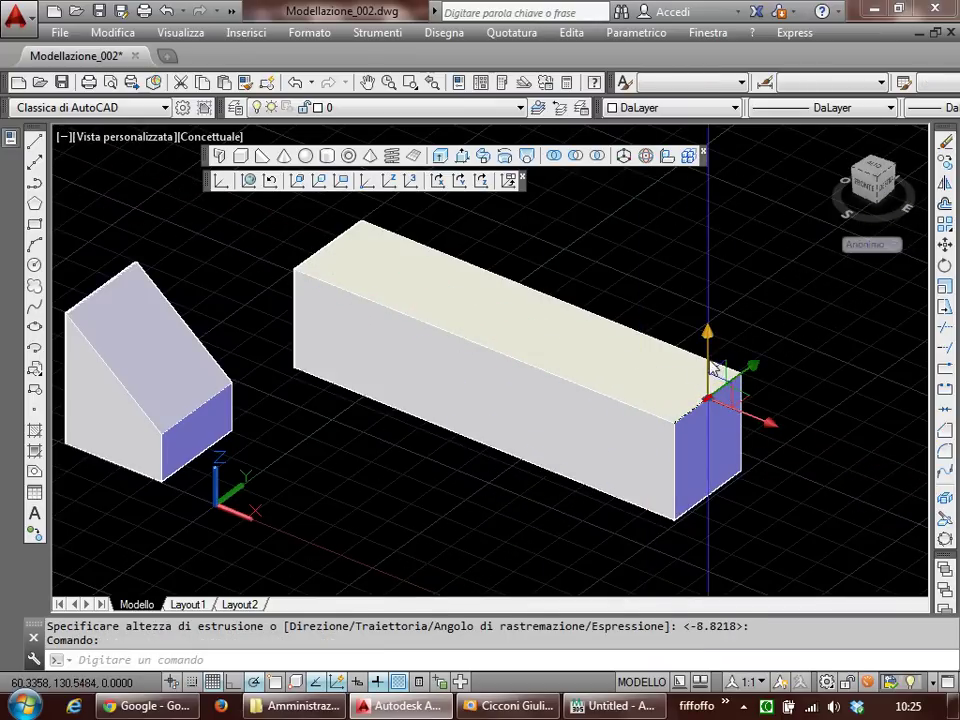
left_click(708, 397)
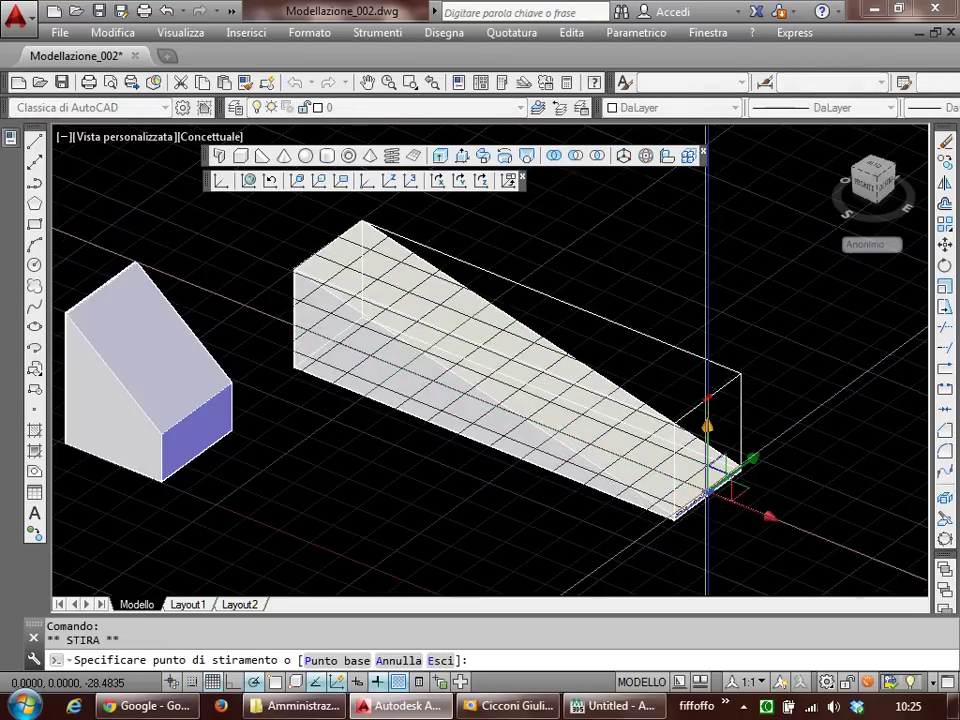
left_click(707, 490)
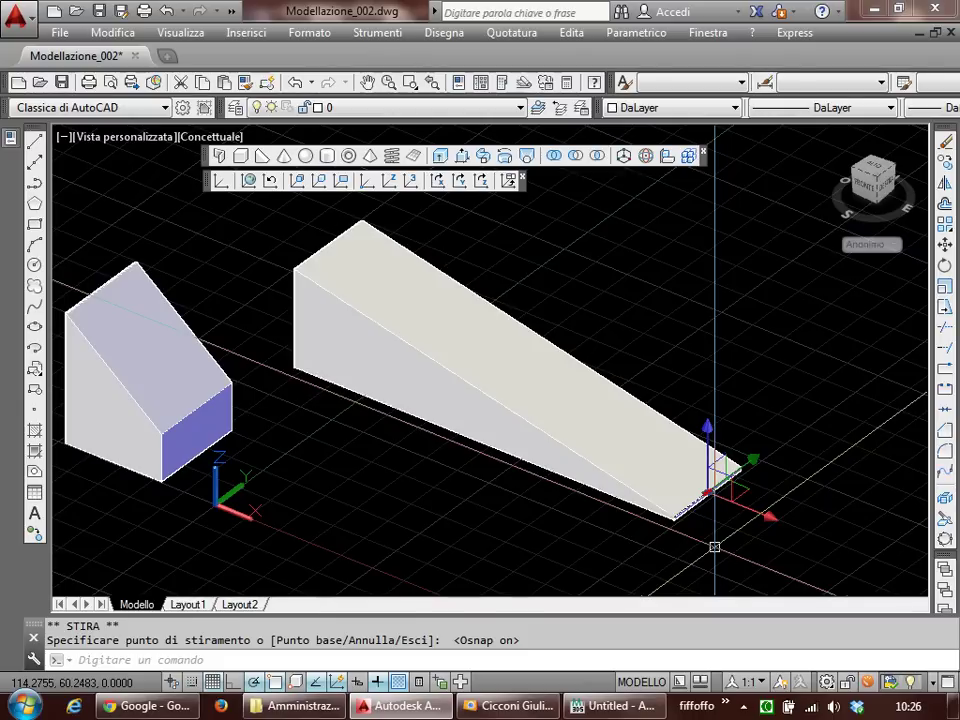
key("ctrl+z")
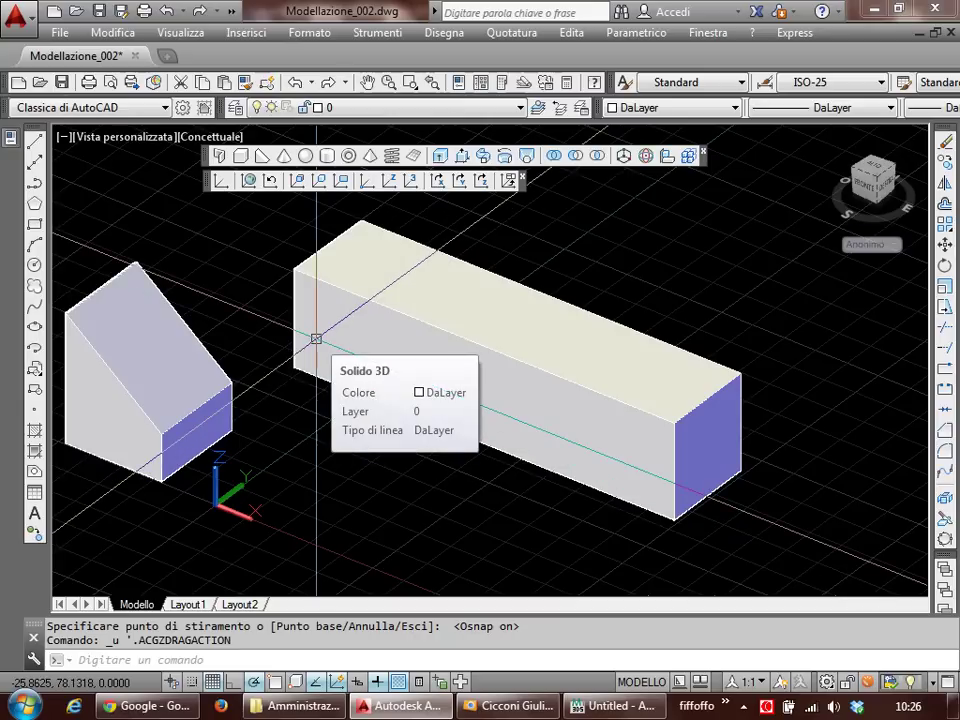
left_click(316, 339)
key("Escape")
key("Escape")
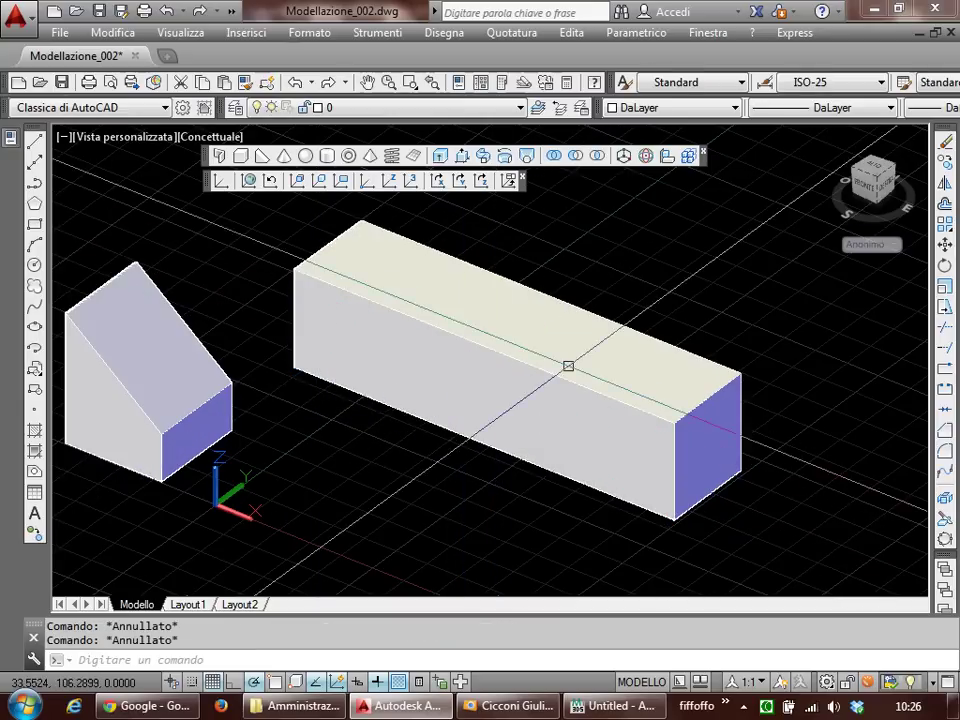
left_click(703, 400)
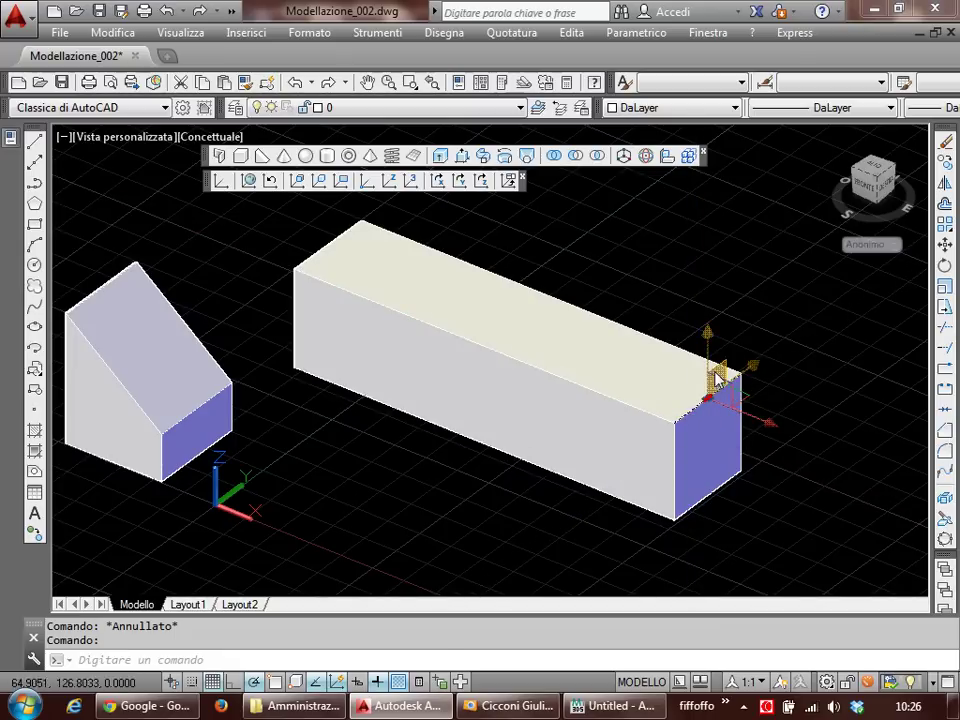
left_click(708, 398)
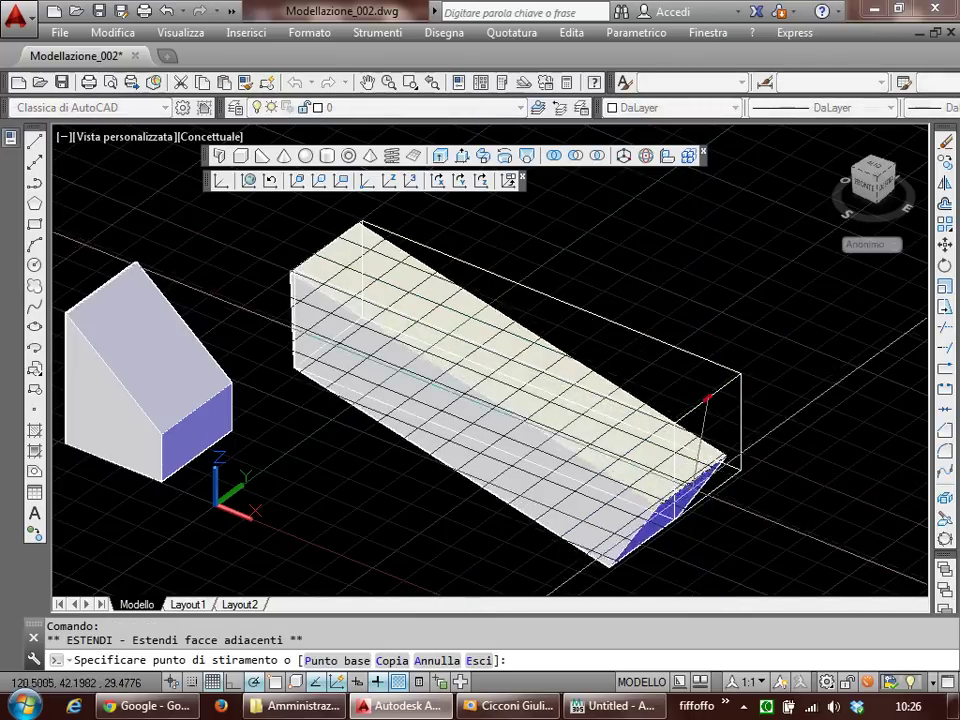
key("F3")
left_click(712, 497)
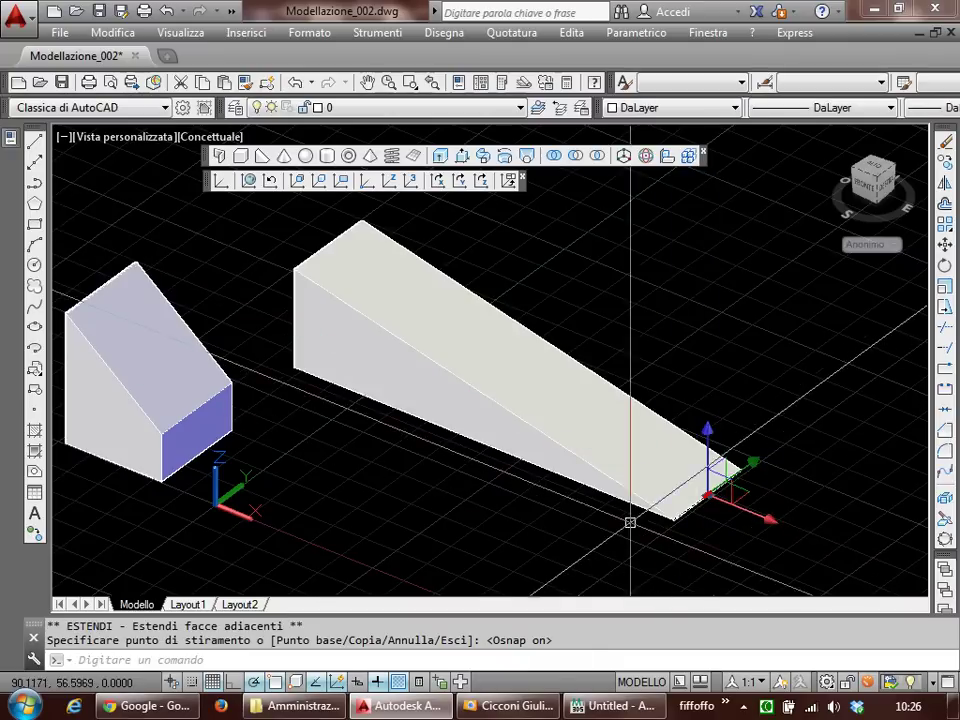
middle_click_drag(608, 452, 673, 469)
key("Escape")
key("Escape")
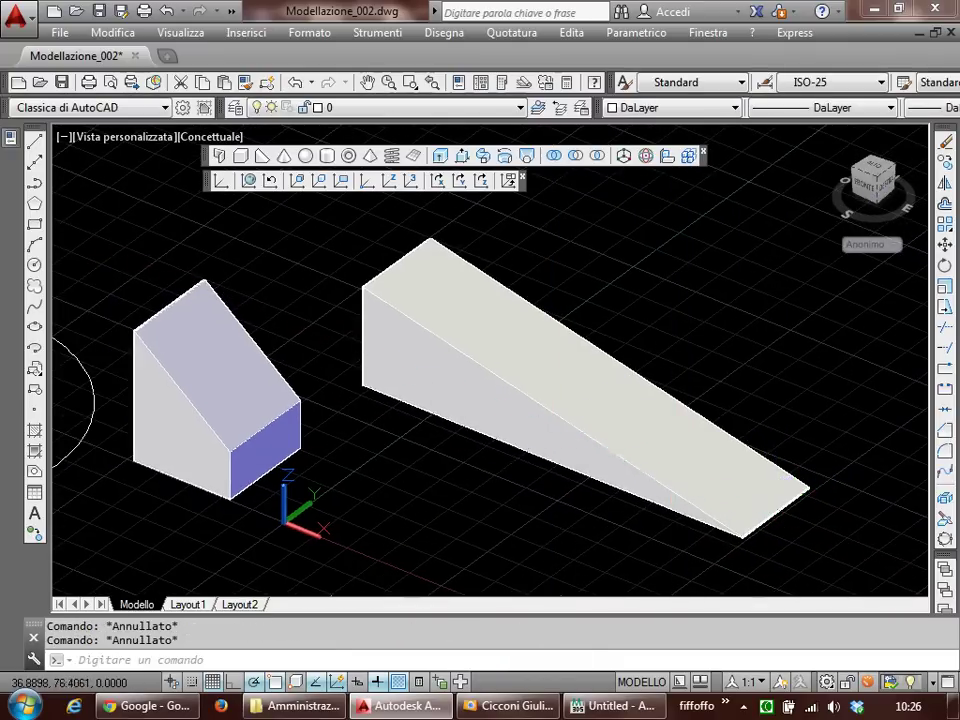
middle_click_drag(614, 466, 697, 463)
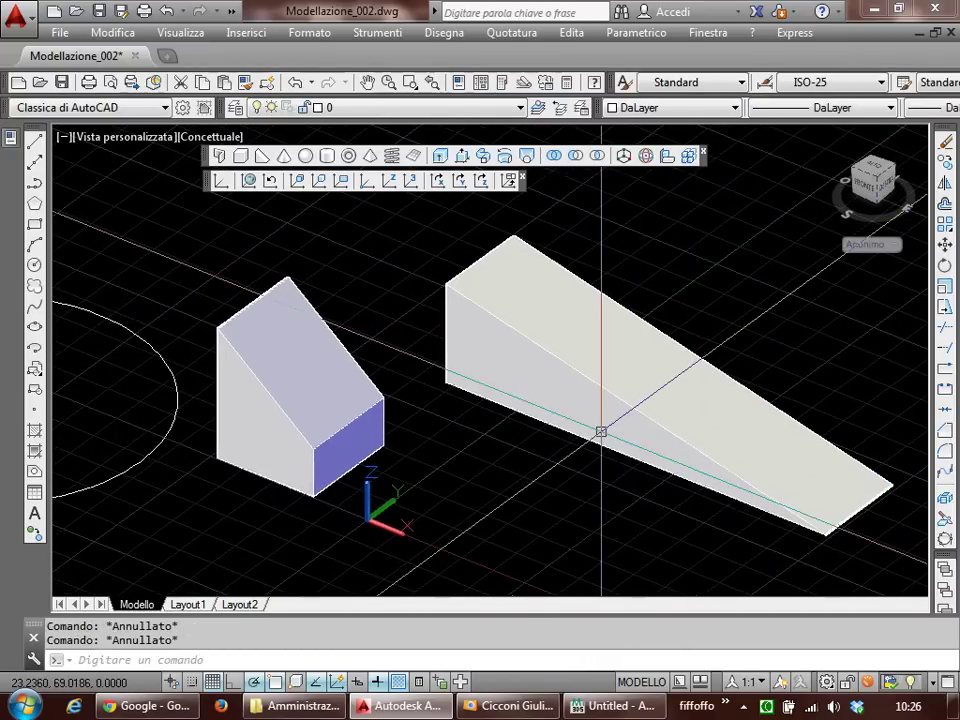
scroll(588, 415, "down", 3)
middle_click_drag(534, 418, 499, 413)
left_click(606, 706)
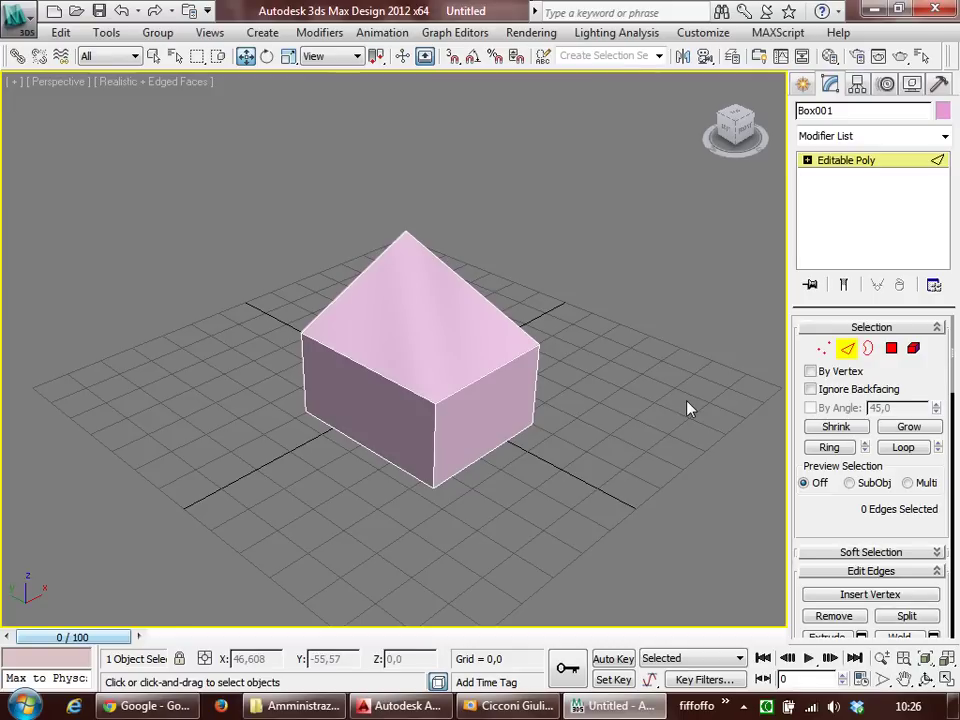
left_click(400, 708)
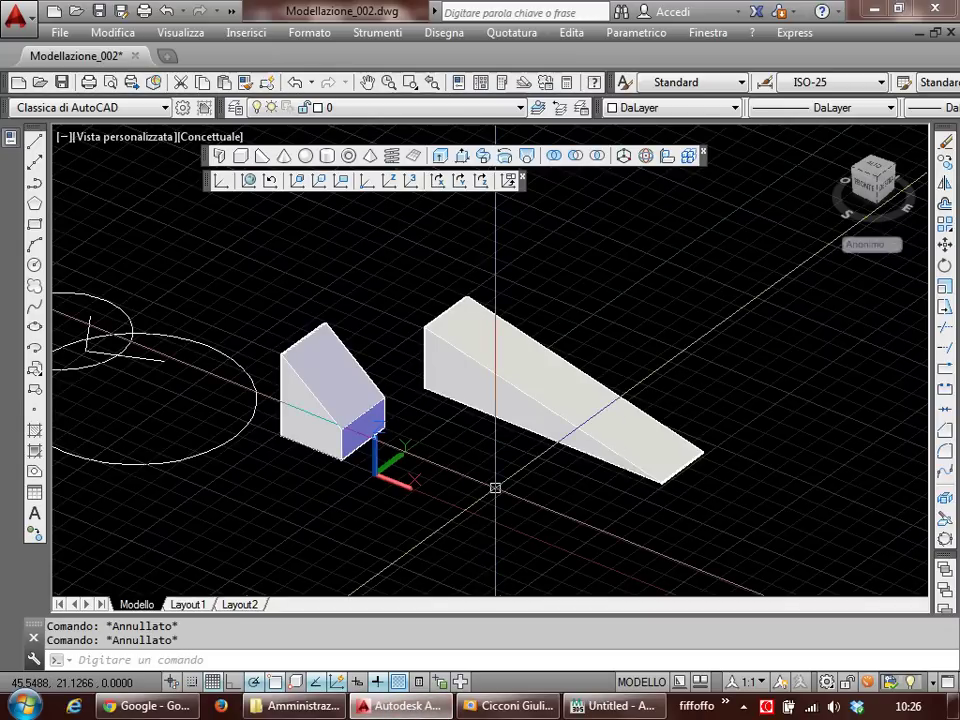
Step: Draw a rectangle on the ground plane as the new box's base
scroll(495, 488, "down", 2)
mouse_move(546, 446)
middle_mouse_down()
mouse_move(471, 428)
mouse_move(441, 341)
middle_mouse_up()
scroll(463, 386, "up", 1)
middle_click_drag(339, 420, 290, 392)
type("rec")
key("Return")
left_click(443, 461)
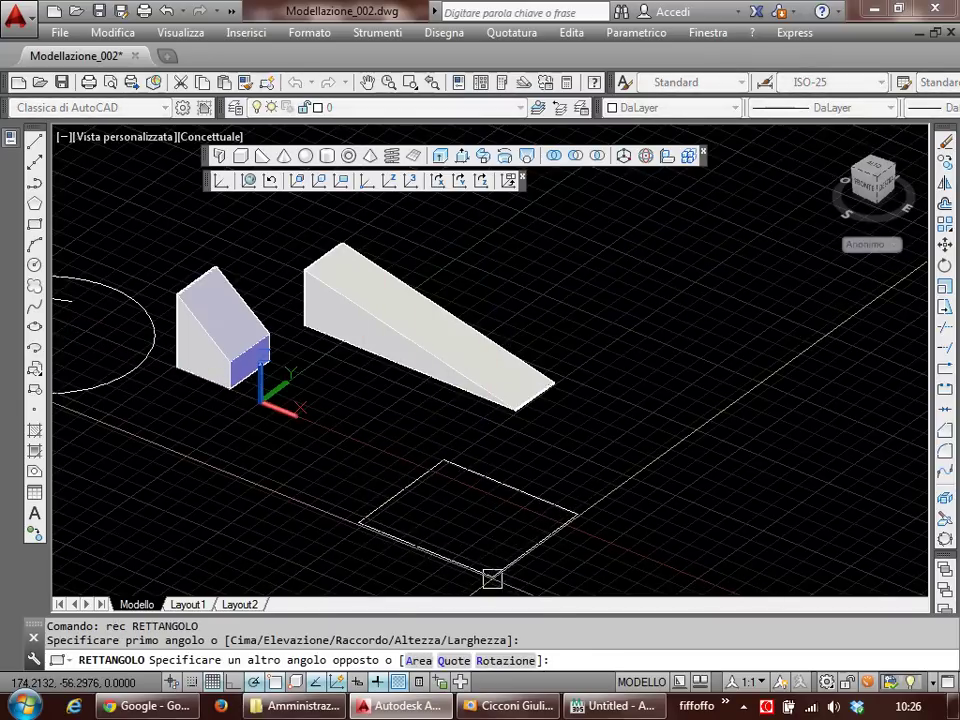
left_click(509, 576)
Step: Extrude the rectangle upward into a box solid
type("es")
key("Return")
left_click(553, 521)
key("Return")
middle_click_drag(570, 441, 610, 335)
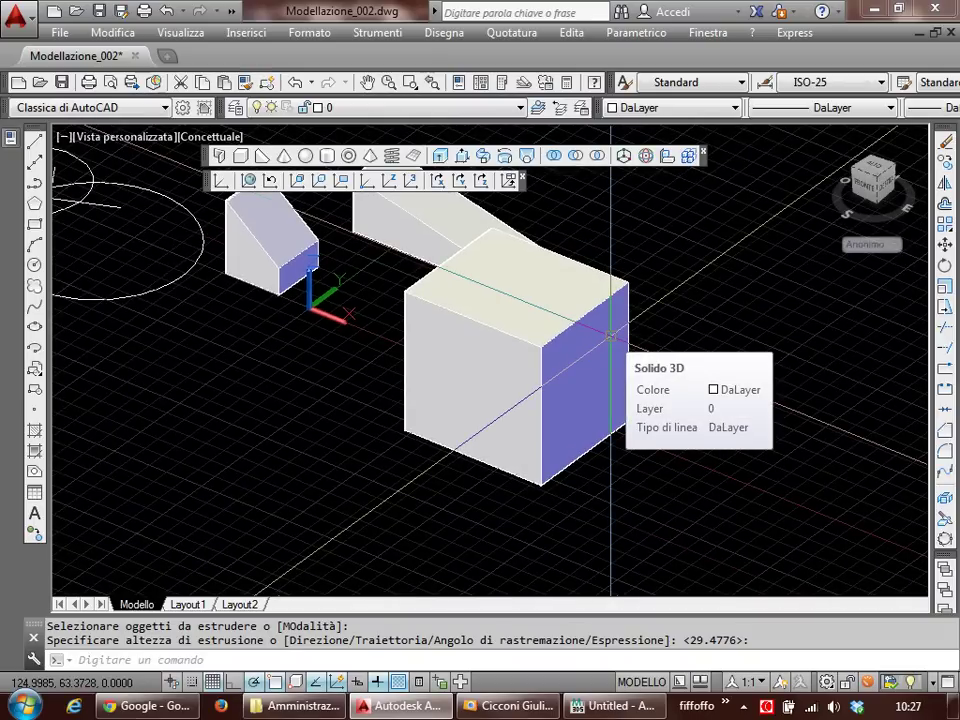
left_click(610, 335)
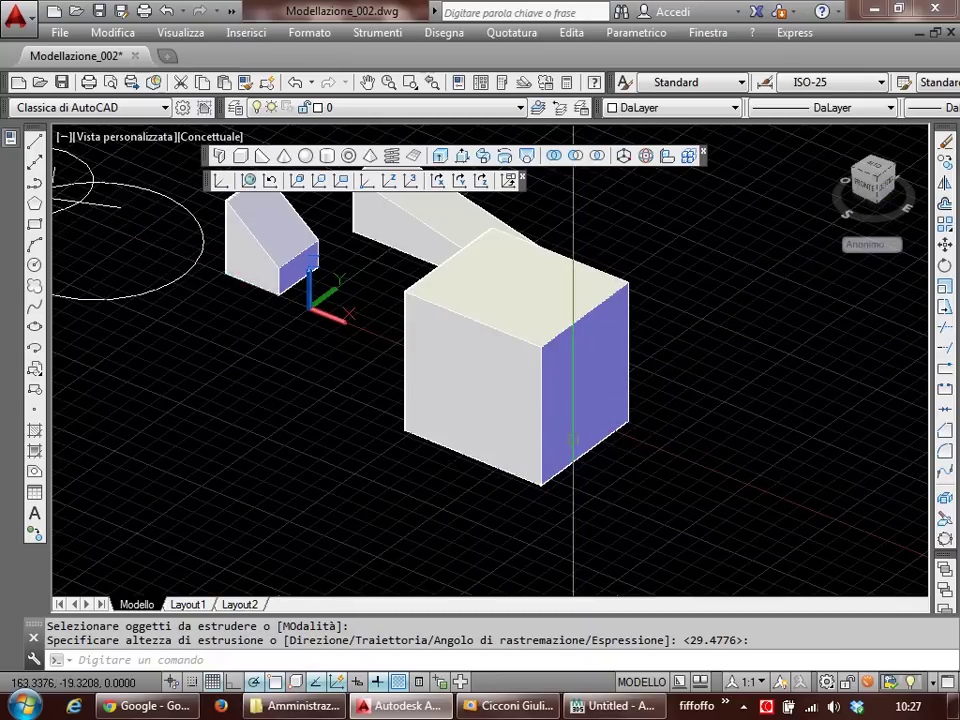
Step: Draw a circle centred on the box's bottom corner and extrude it into a cylinder
type("c")
key("Return")
left_click(542, 486)
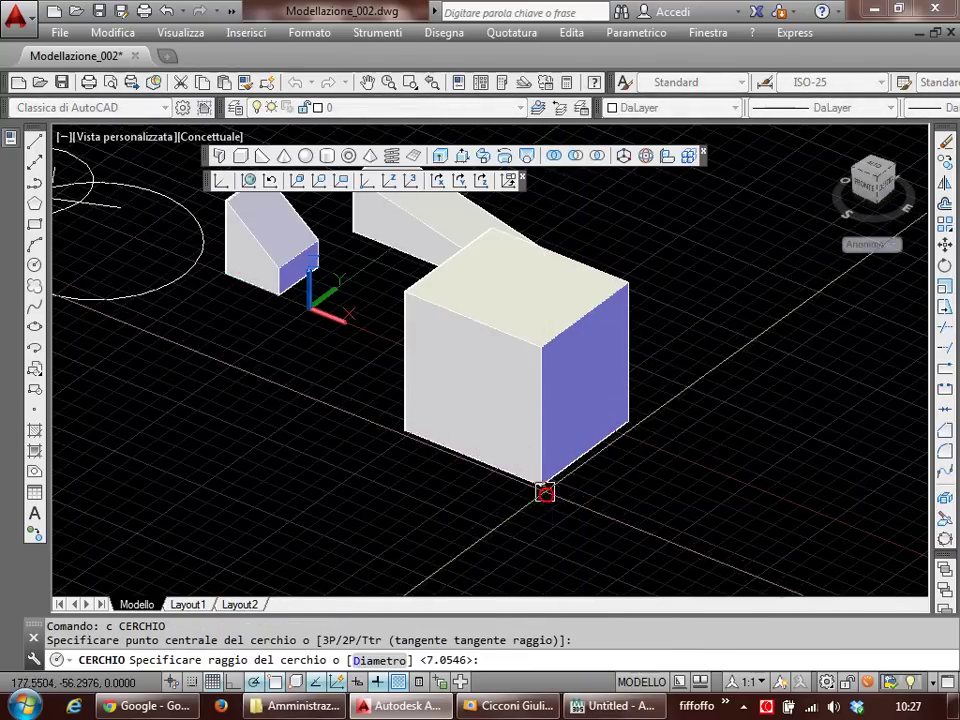
left_click(582, 534)
type("est")
key("Return")
left_click(615, 525)
key("Return")
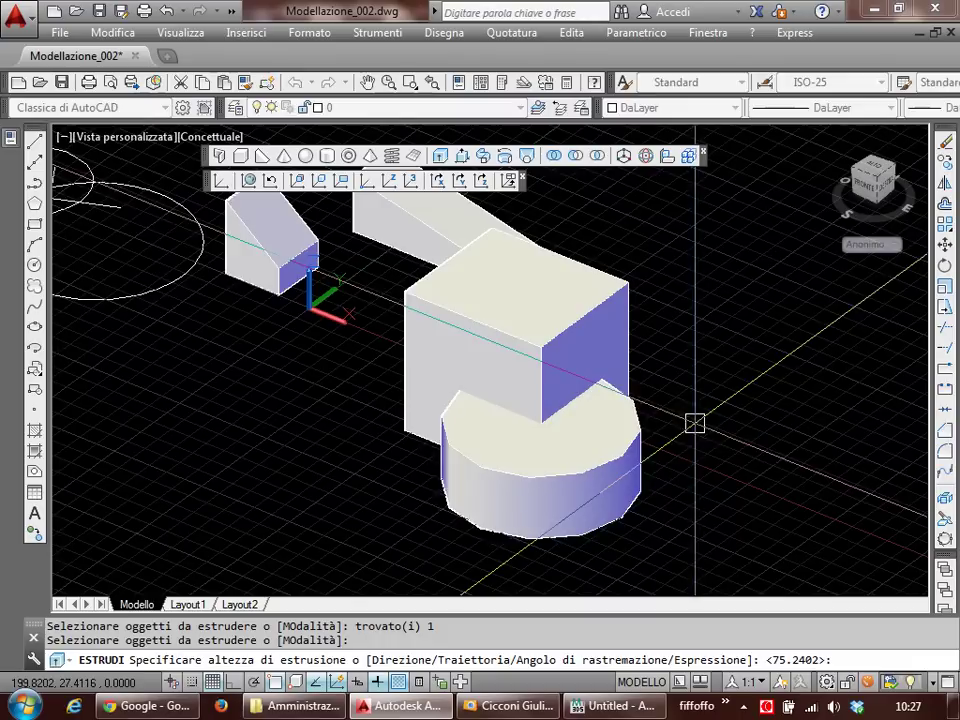
key("Return")
left_click(583, 336)
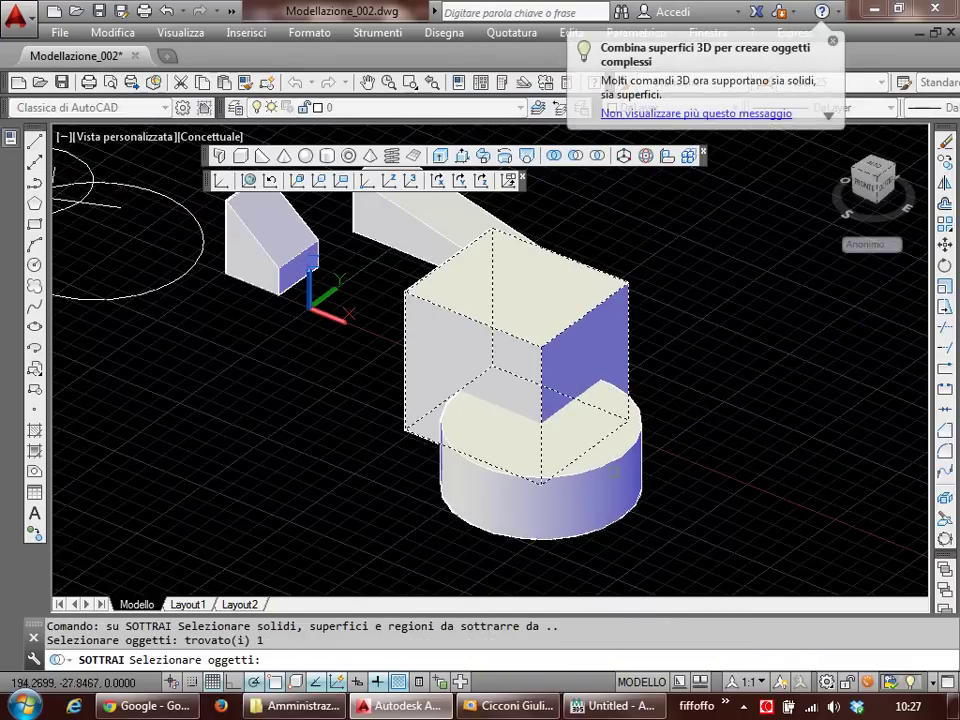
Step: Subtract the cylinder from the box, leaving a curved notch
key("Escape")
type("su")
key("Return")
left_click(594, 328)
key("Return")
left_click(603, 483)
key("Return")
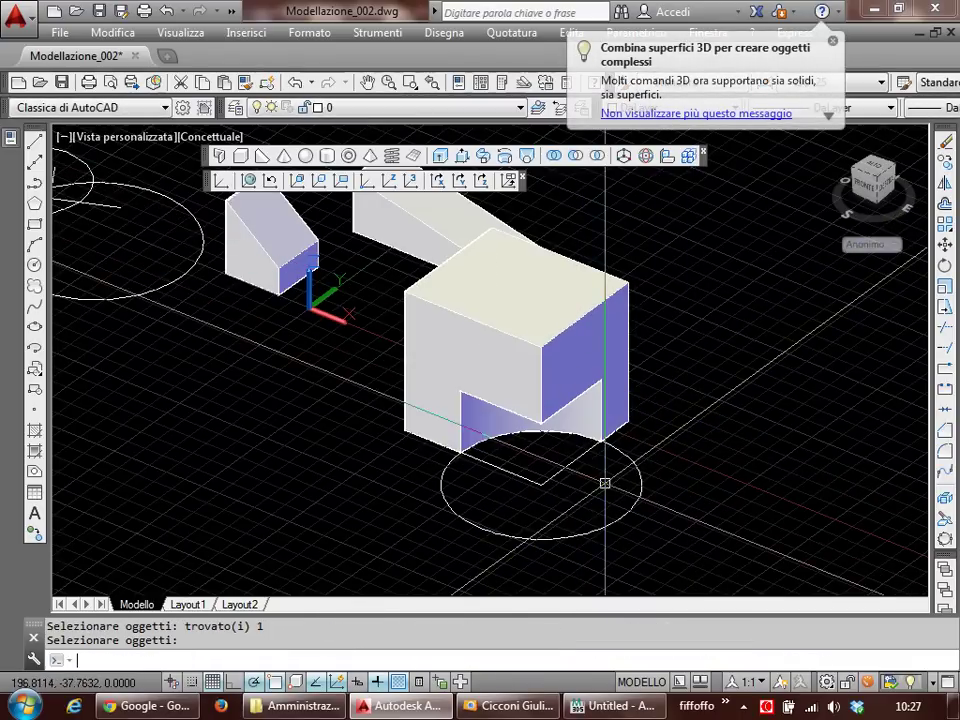
middle_click_drag(576, 483, 580, 495)
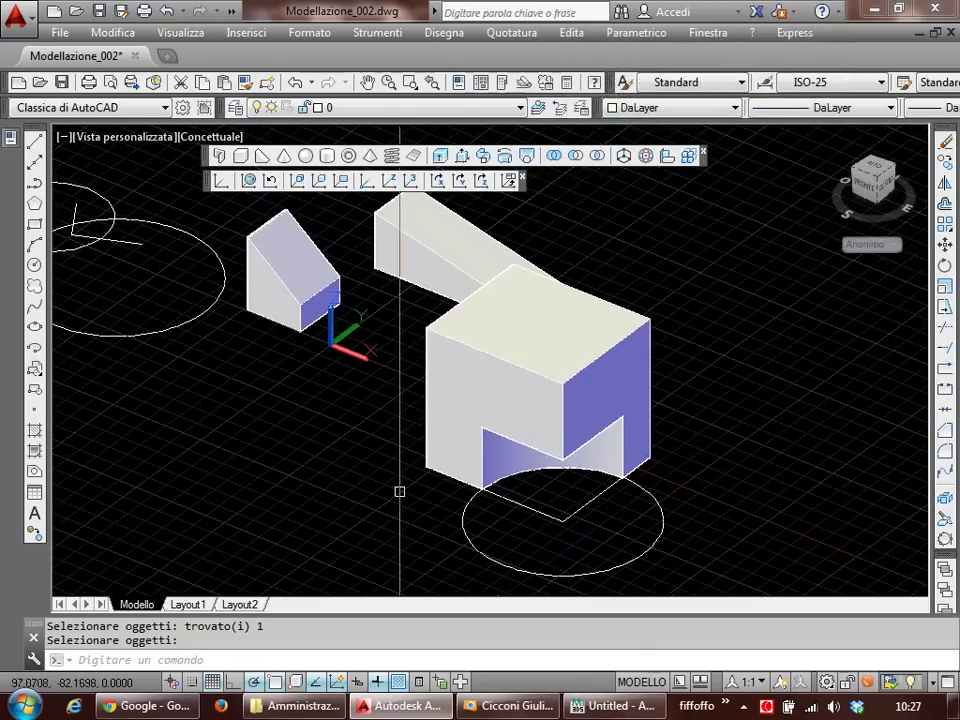
Step: Draw a rectangle at the block's front-left and extrude it into a small box
type("rec")
key("Return")
left_click(346, 472)
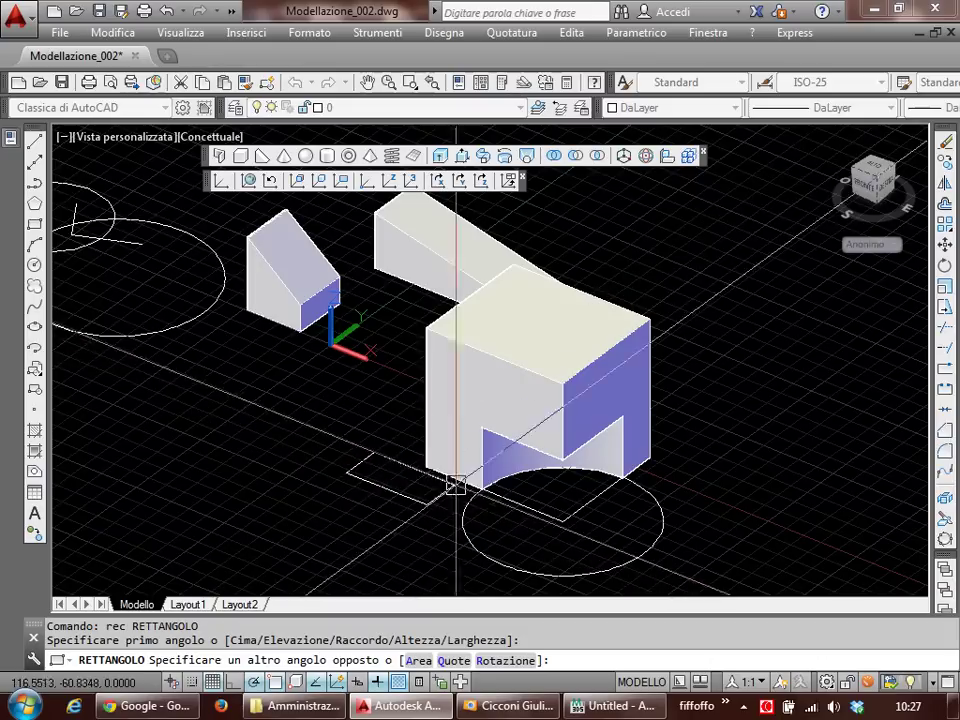
key("F3")
left_click(464, 458)
type("est")
key("Return")
left_click(418, 476)
key("Return")
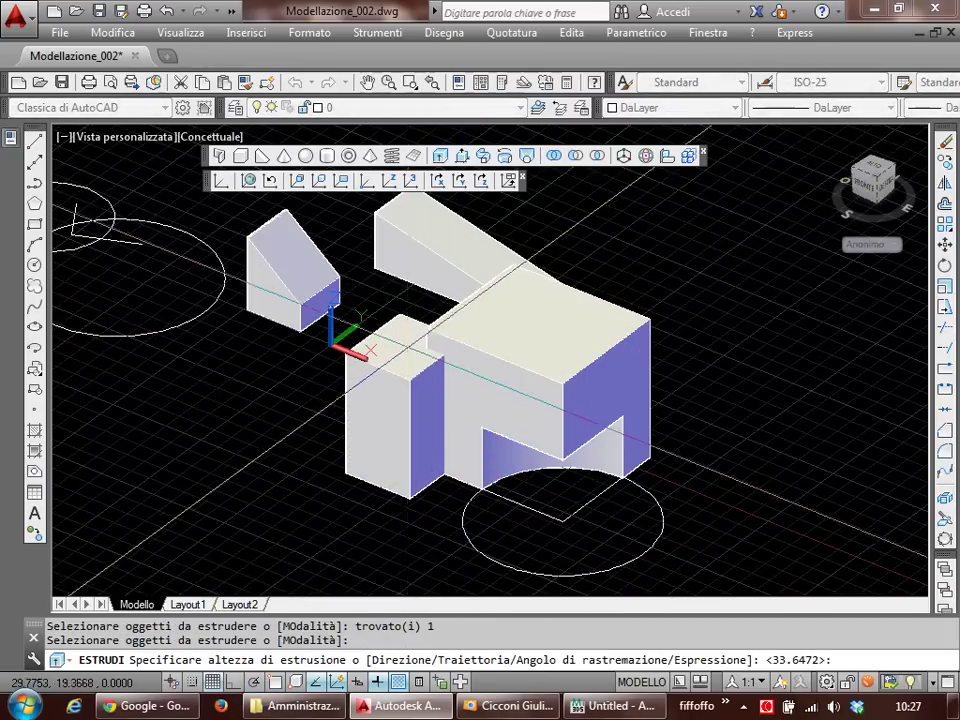
left_click(431, 388)
Step: Subtract the small box from the large block
type("su")
key("Return")
left_click(481, 375)
key("Return")
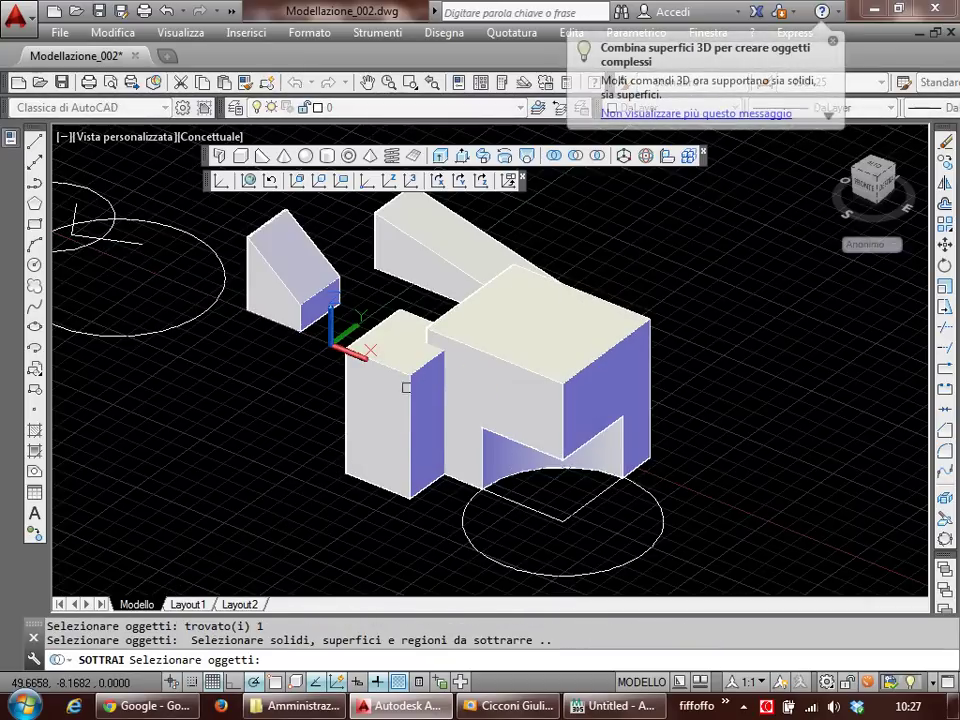
left_click(432, 415)
key("Return")
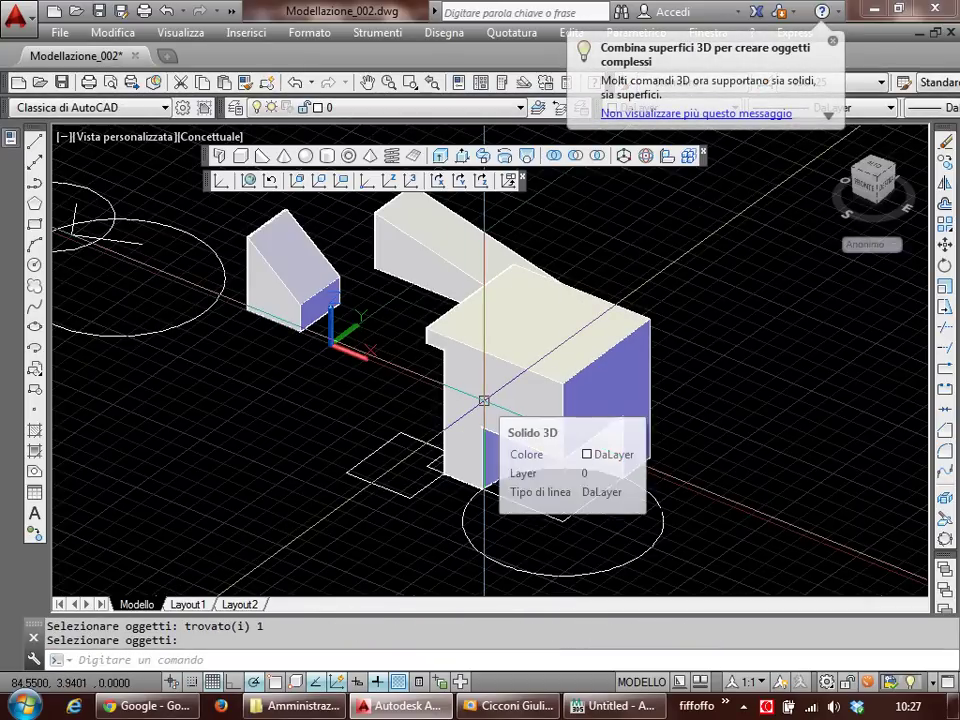
Step: Erase the leftover circle and rectangle outlines
type("ca")
key("Return")
left_click(605, 561)
left_click(572, 527)
key("Return")
key("Return")
left_click(413, 491)
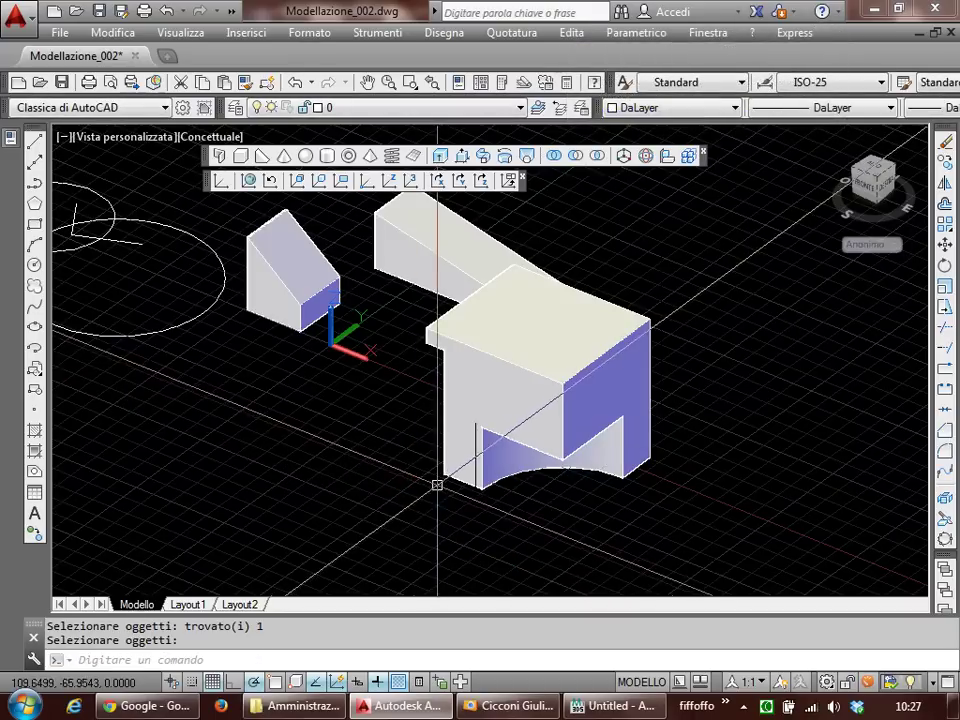
key("Return")
key("Escape")
key("Escape")
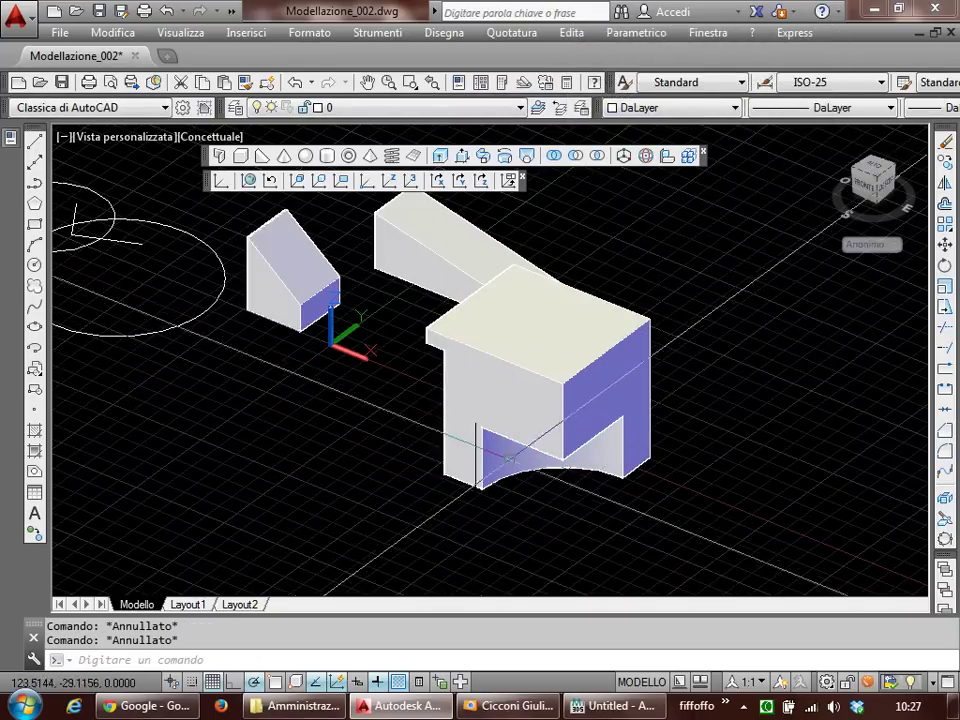
Step: Window-select the large block a few times, ending with it selected
left_click(747, 576)
left_click(415, 310)
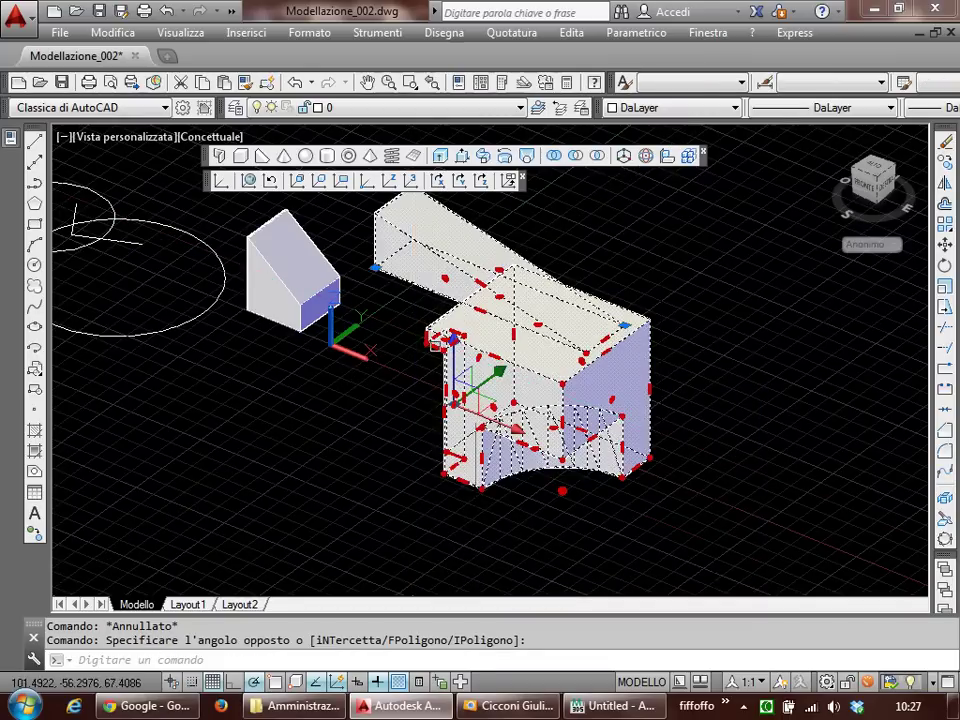
key("Escape")
key("Escape")
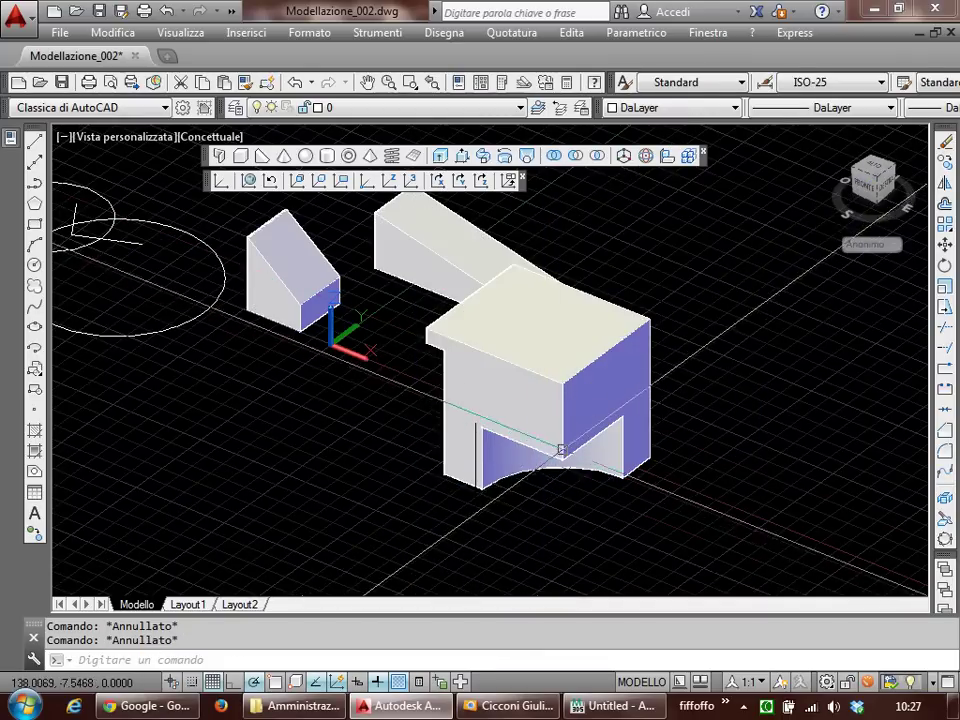
left_click(553, 452)
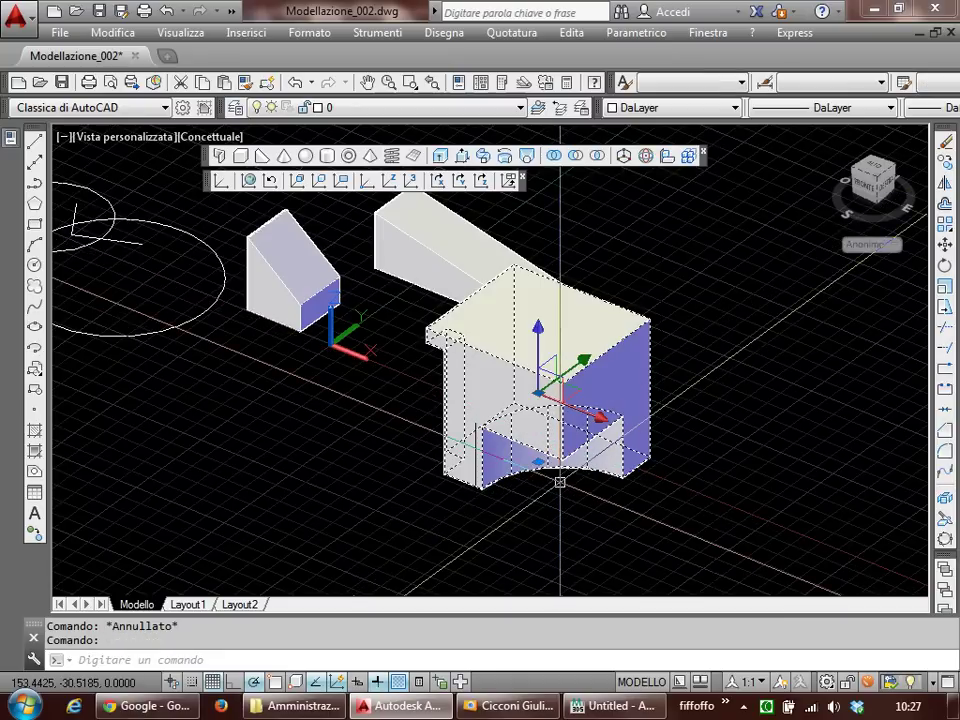
key("Escape")
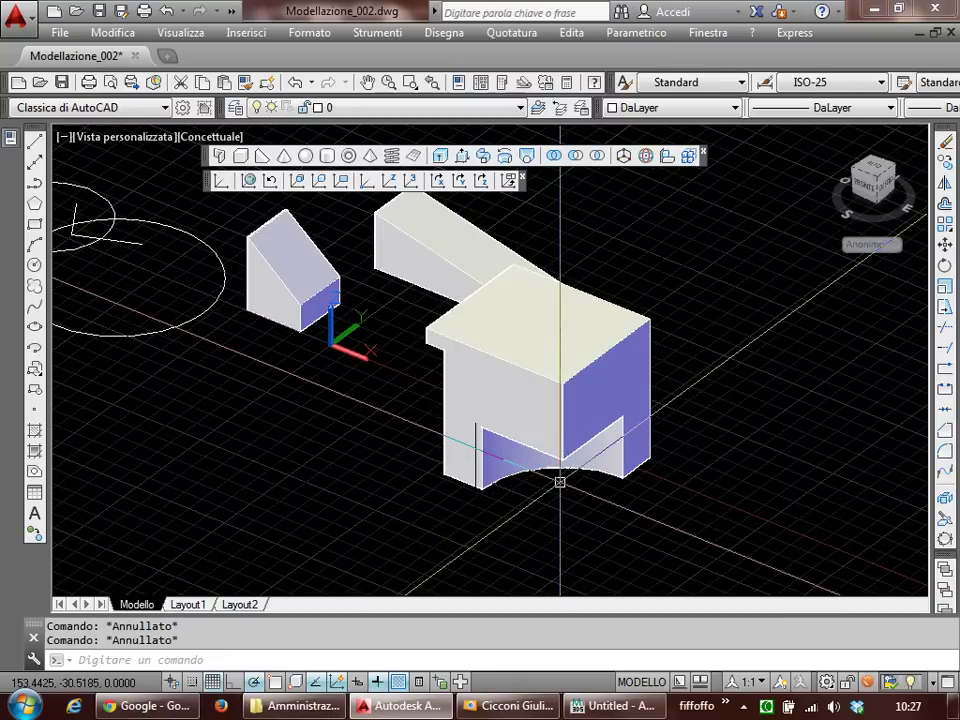
left_click(688, 540)
left_click(530, 430)
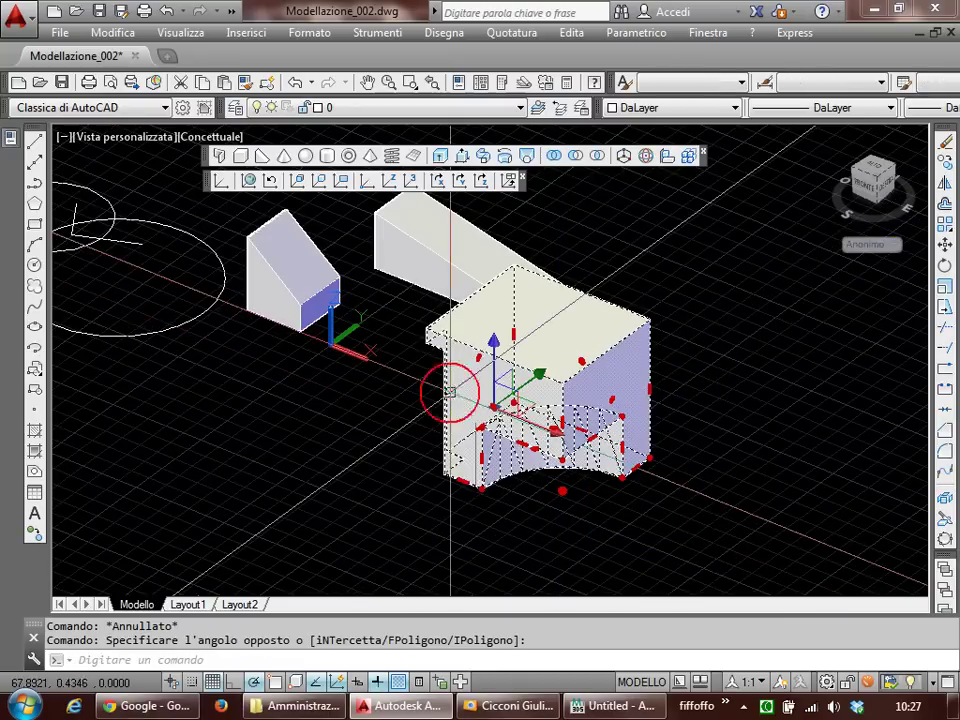
key("Escape")
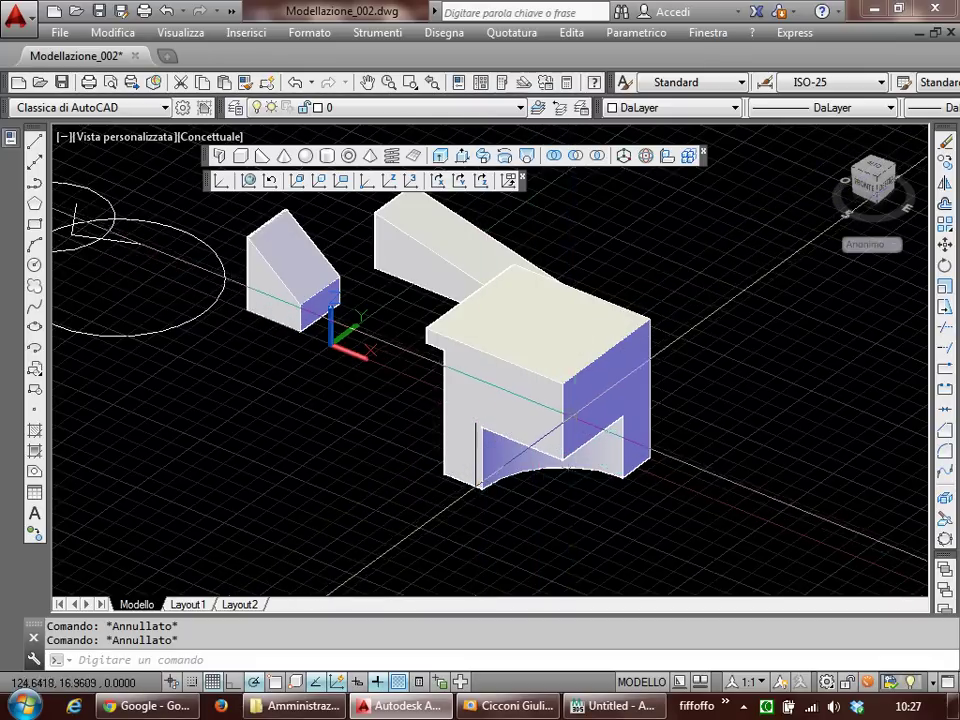
left_click(529, 421)
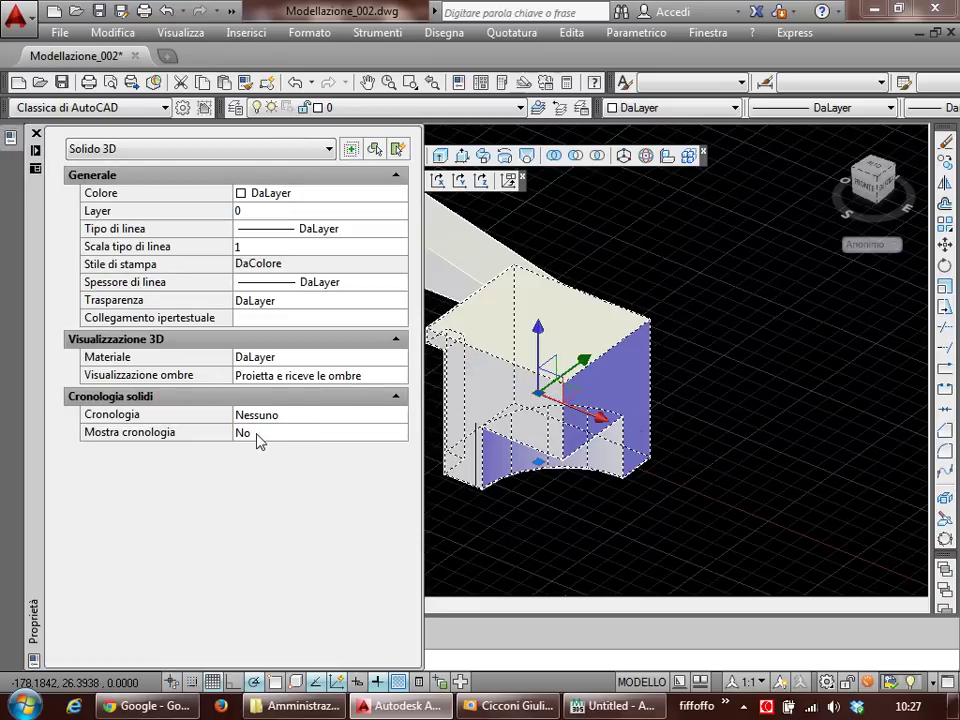
Step: Set the large block's Solid History to Record
left_click(259, 416)
left_click(259, 416)
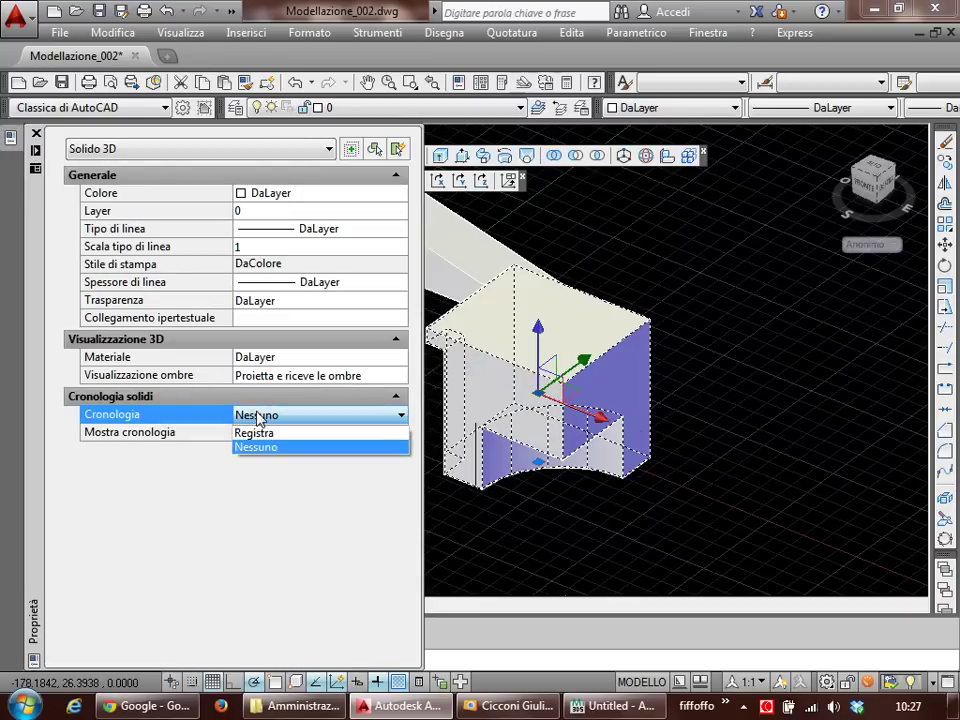
left_click(263, 433)
key("Escape")
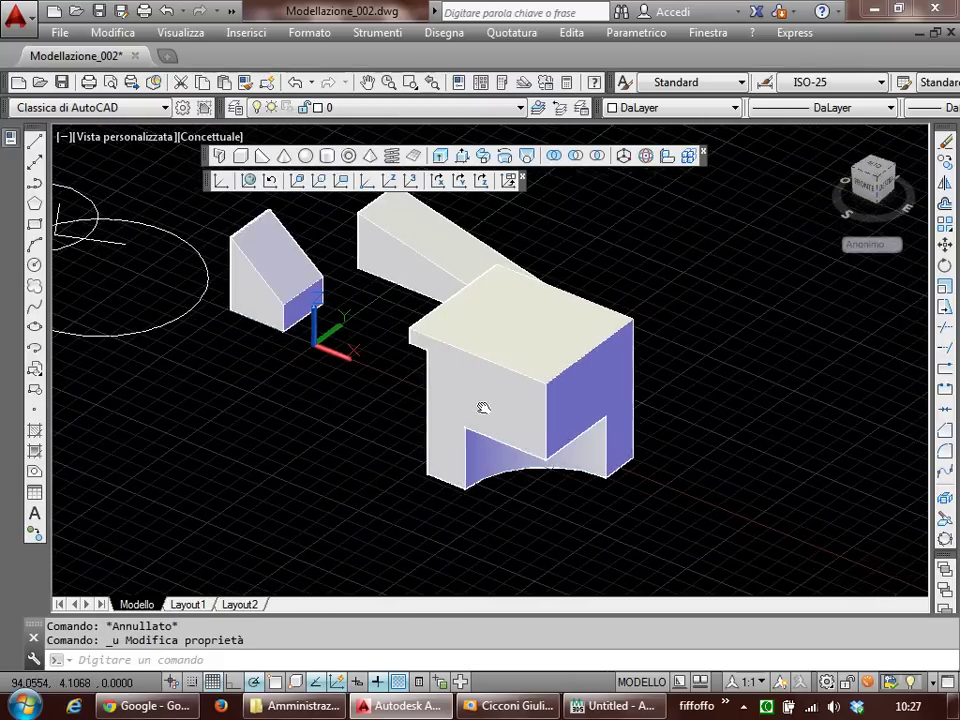
Step: Erase the large block with the CA command
middle_click_drag(498, 428, 491, 400)
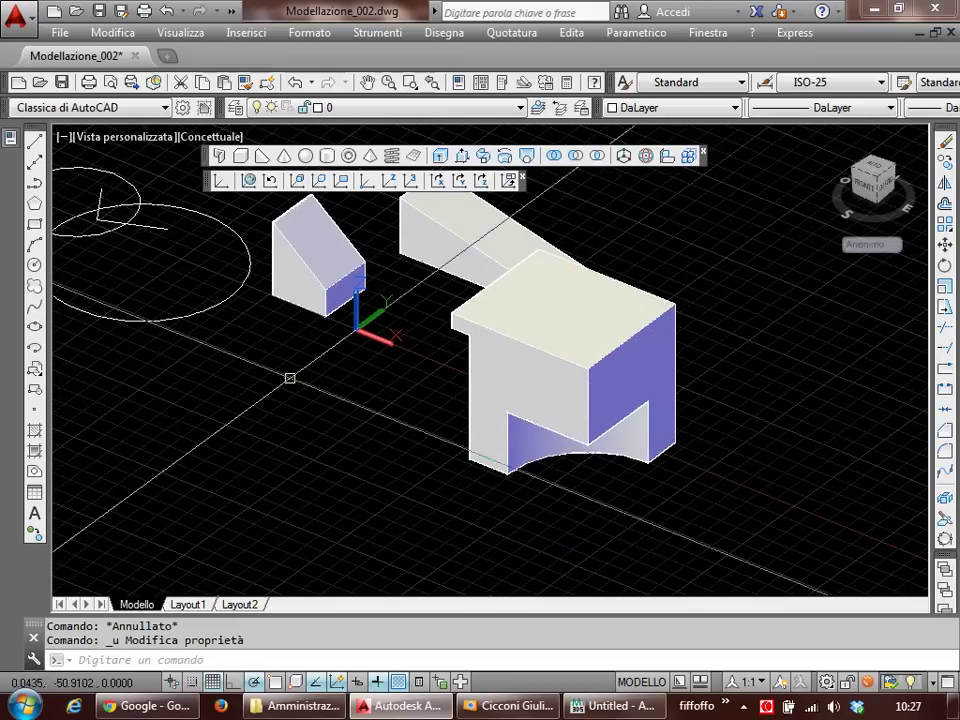
middle_click_drag(380, 460, 442, 462)
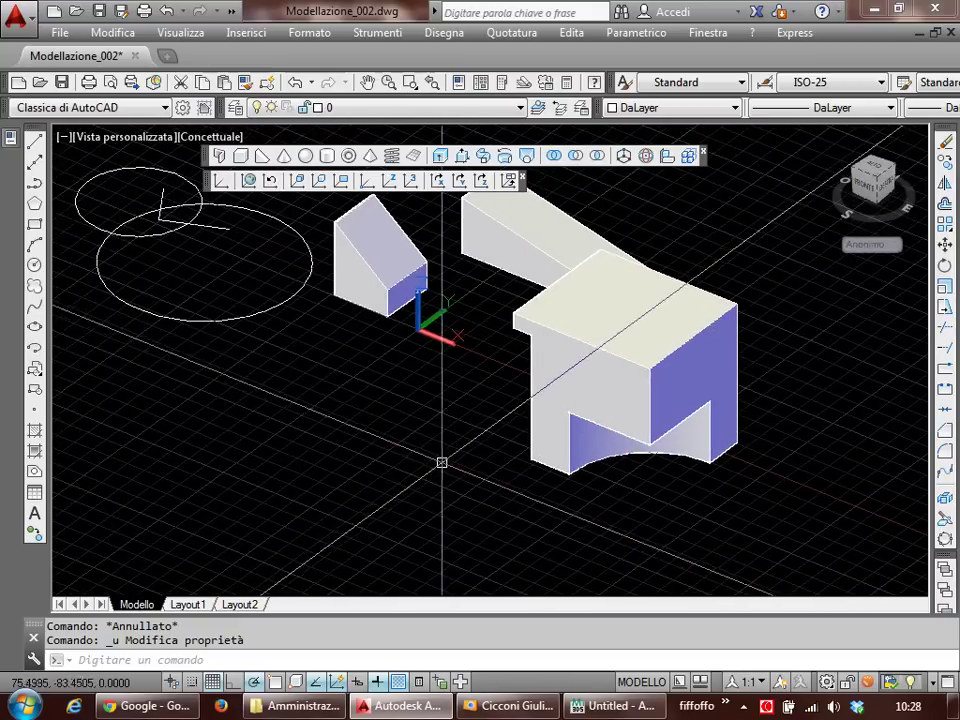
left_click(553, 401)
type("ca")
key("Return")
Step: Draw a rectangle and extrude it into a new box in the block's place
middle_click_drag(540, 429, 460, 457)
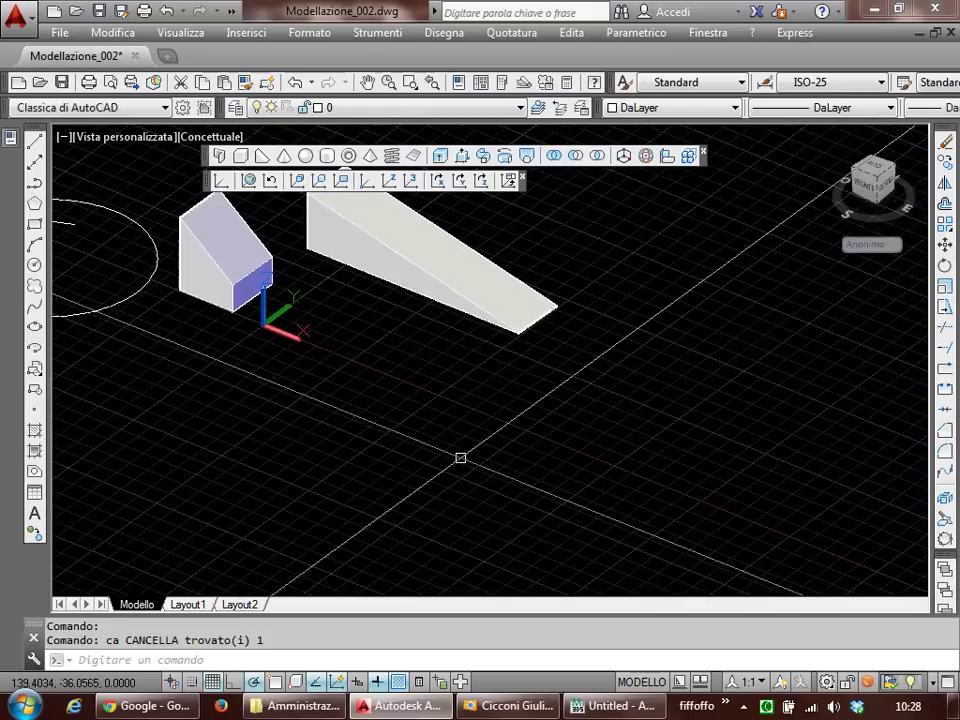
type("rec")
key("Return")
left_click(484, 412)
left_click(537, 549)
type("ex")
key("Return")
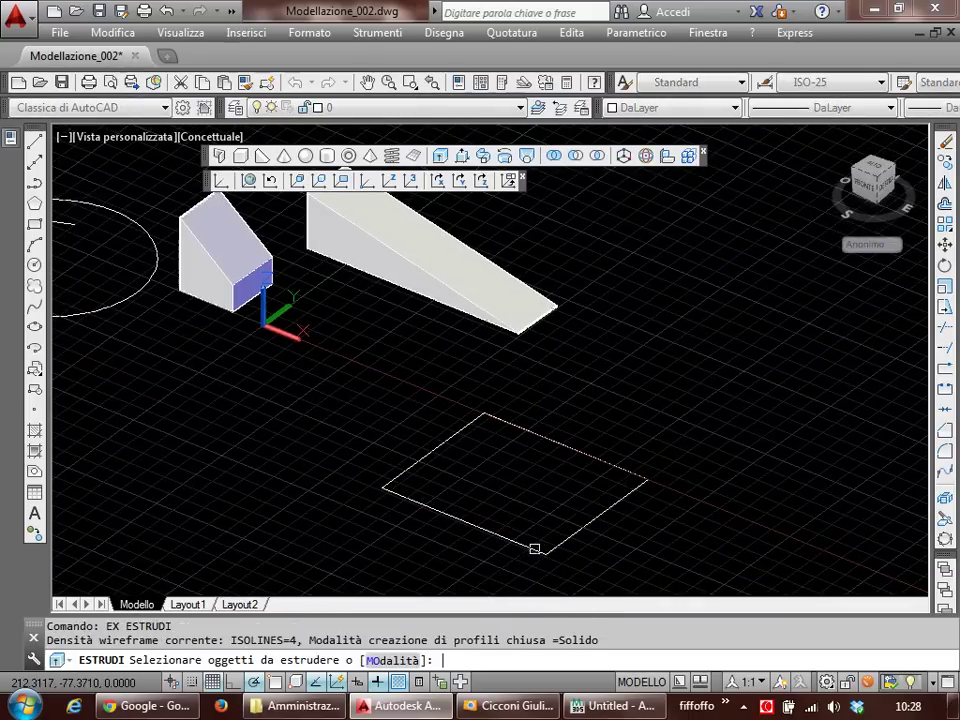
left_click(535, 549)
key("Return")
Step: Set the new box's Solid History to Record and close Properties
left_click(555, 300)
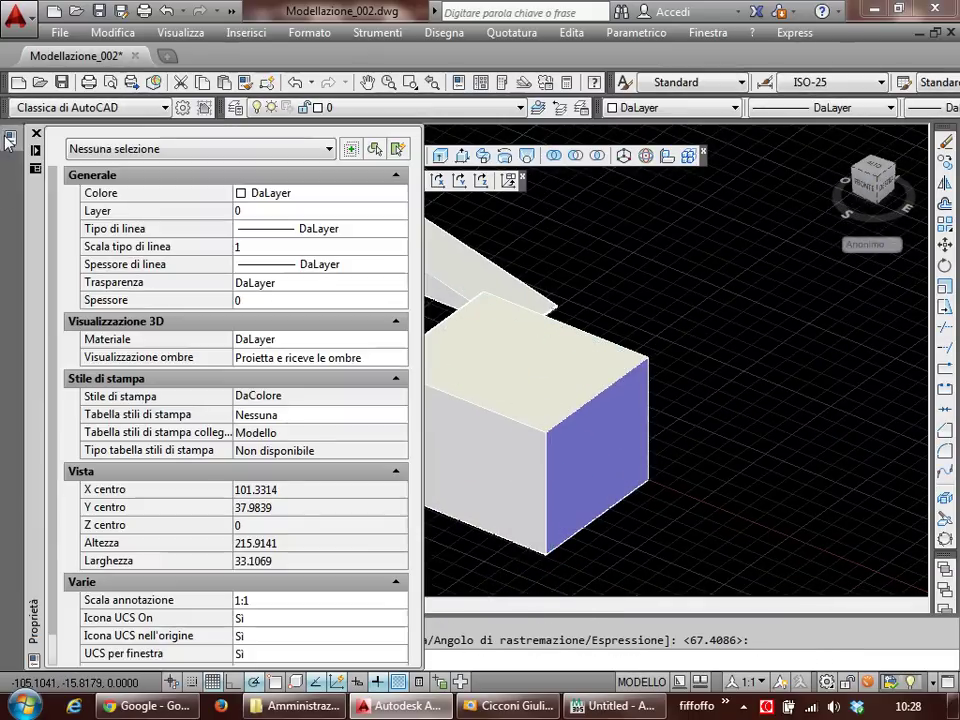
scroll(245, 614, "down", 2)
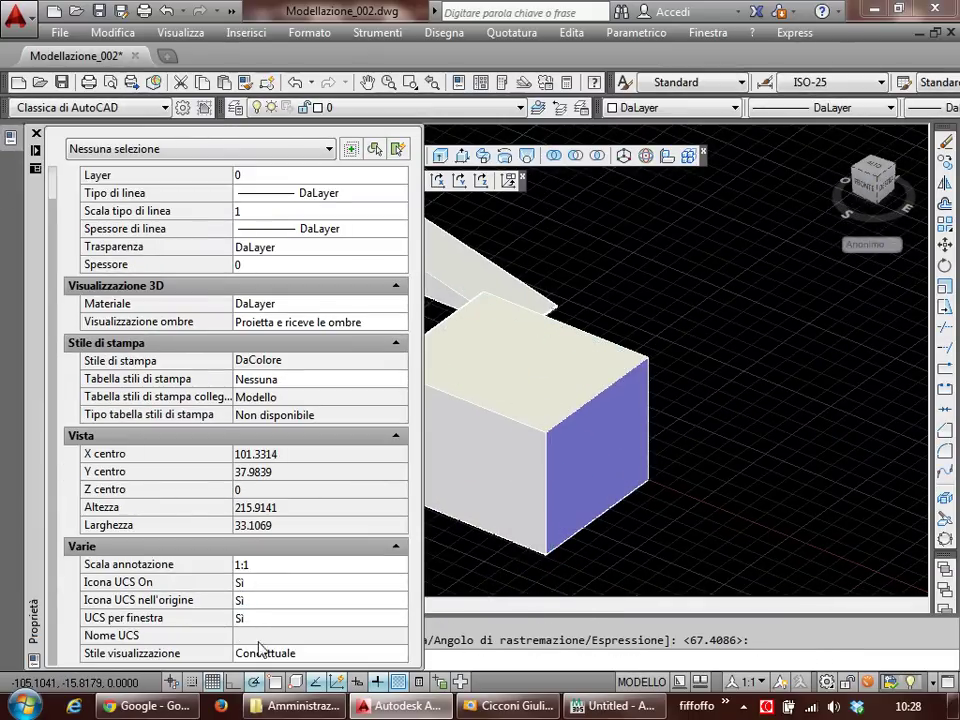
left_click(606, 396)
left_click(262, 543)
left_click(266, 543)
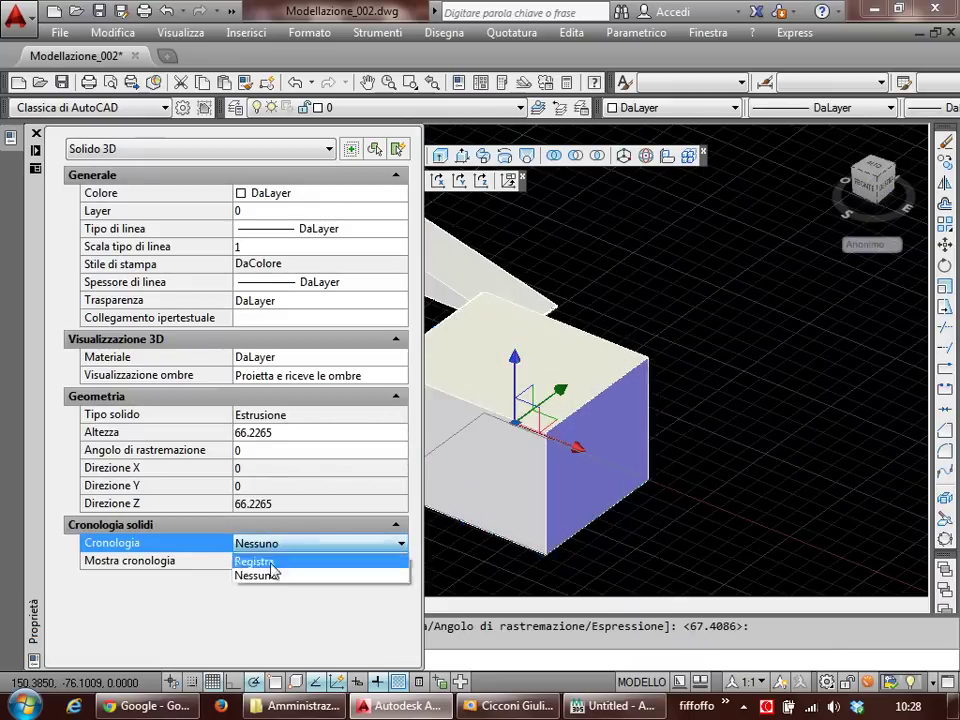
left_click(267, 561)
key("Escape")
key("Escape")
key("ctrl+1")
Step: Draw a circle on the box's bottom front corner with Osnap and extrude it into a cylinder
scroll(625, 530, "up", 2)
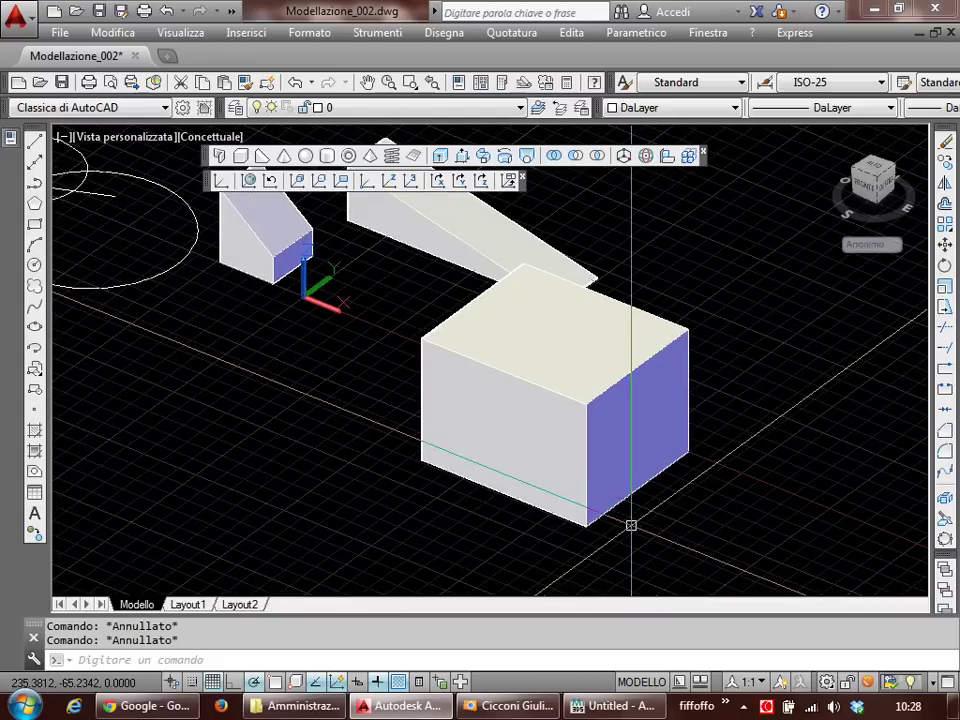
scroll(625, 530, "up", 1)
type("c")
key("Return")
key("F3")
left_click(586, 526)
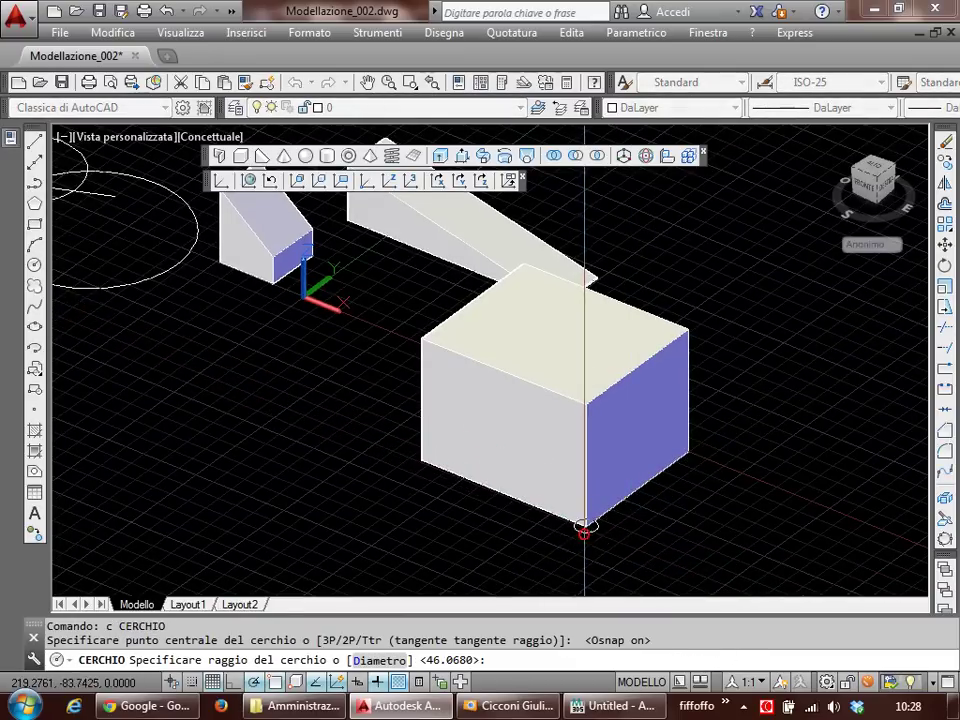
left_click(631, 566)
type("es")
key("Return")
left_click(654, 546)
key("Return")
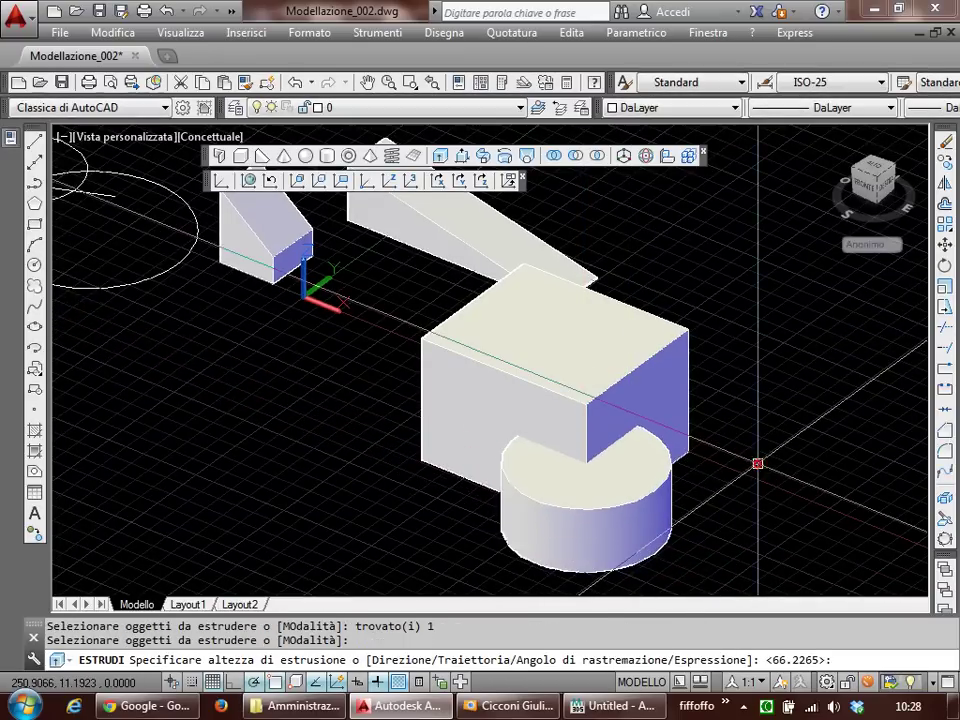
Step: Subtract the cylinder from the box to cut a rounded notch
type("su")
key("Return")
left_click(640, 445)
key("Return")
left_click(647, 482)
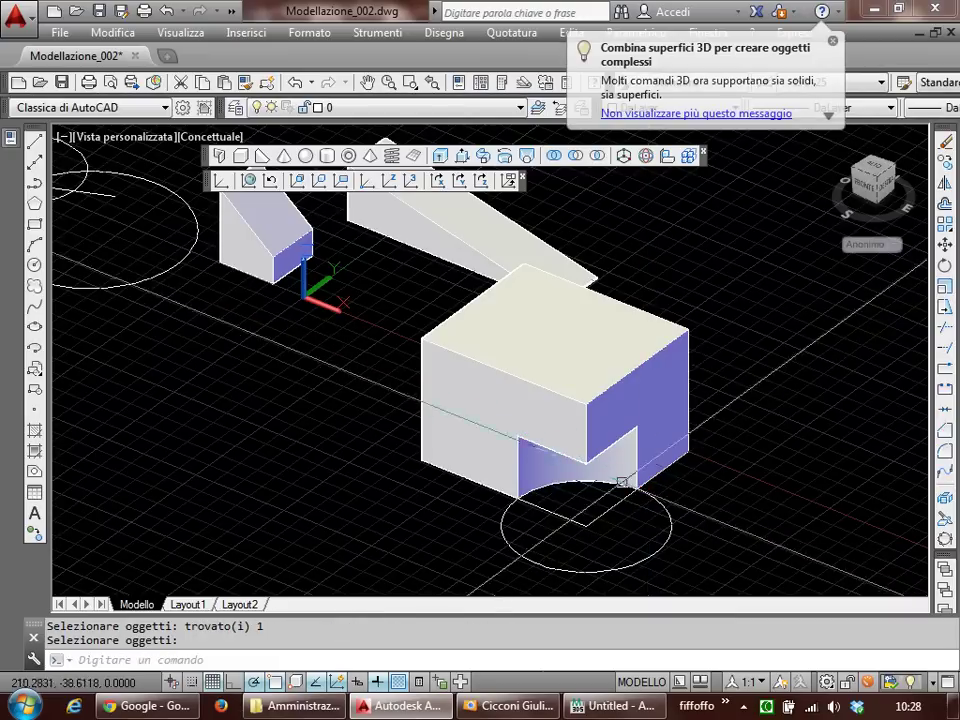
Step: Select the notched box, then begin a selection window around the cylinder
left_click(628, 453)
key("Escape")
key("Escape")
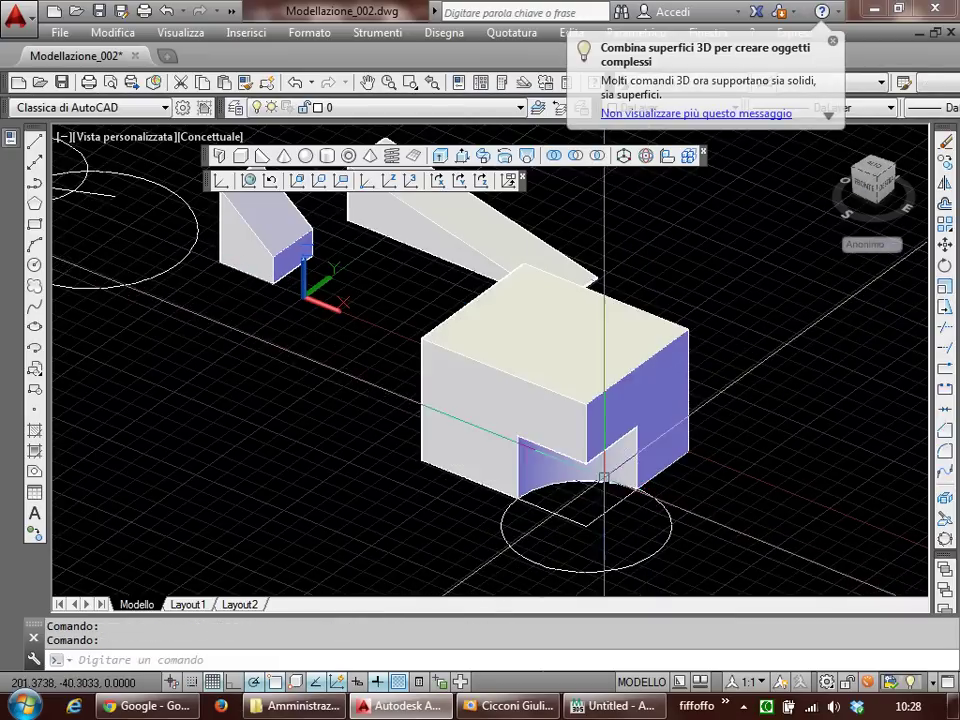
left_click(597, 415)
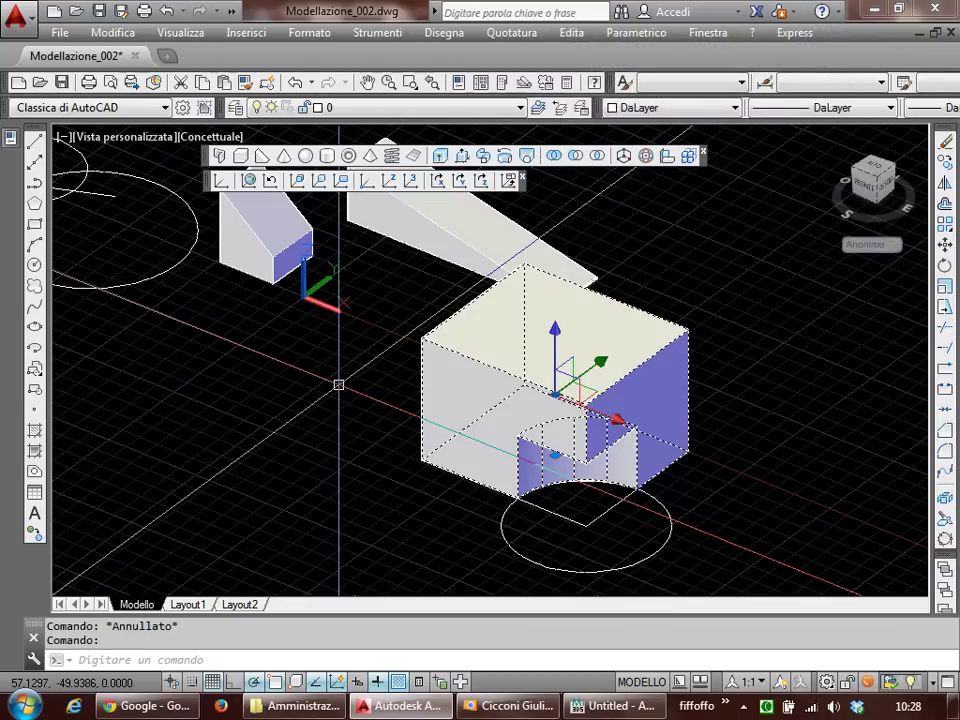
key("Escape")
left_click(739, 568)
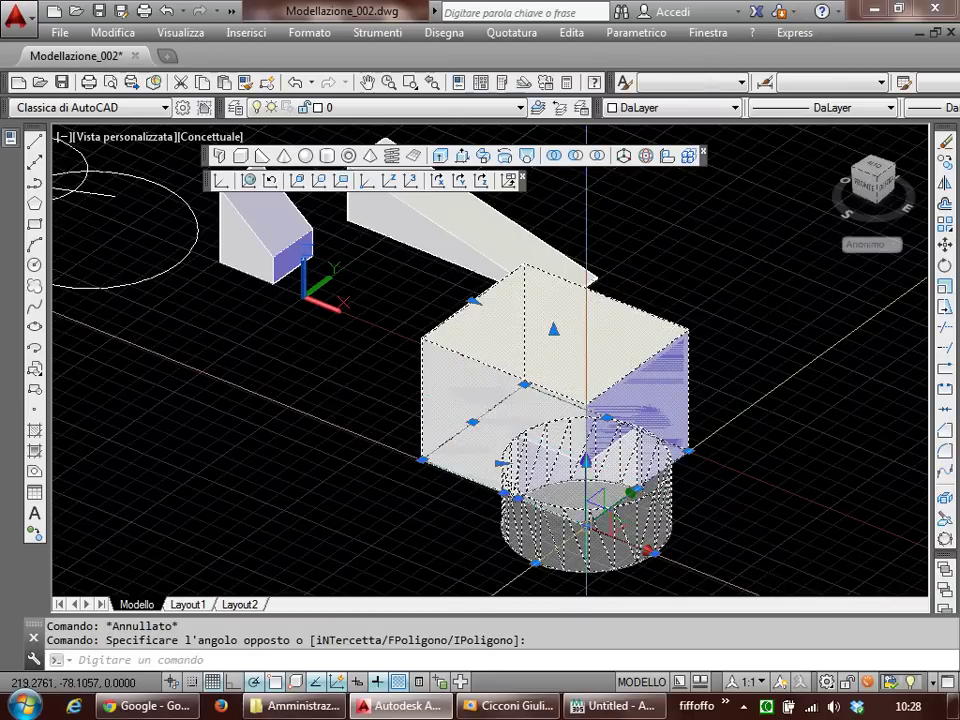
Step: Window-select the hidden cylinder and stretch its base grip left, deeper under the box
left_click(586, 520)
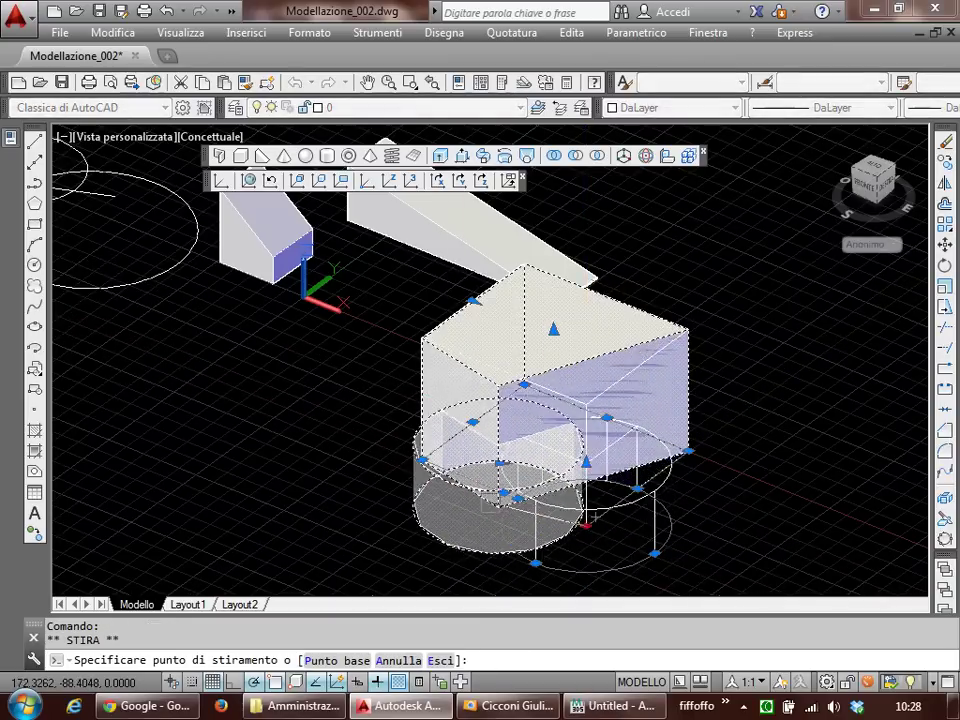
key("Escape")
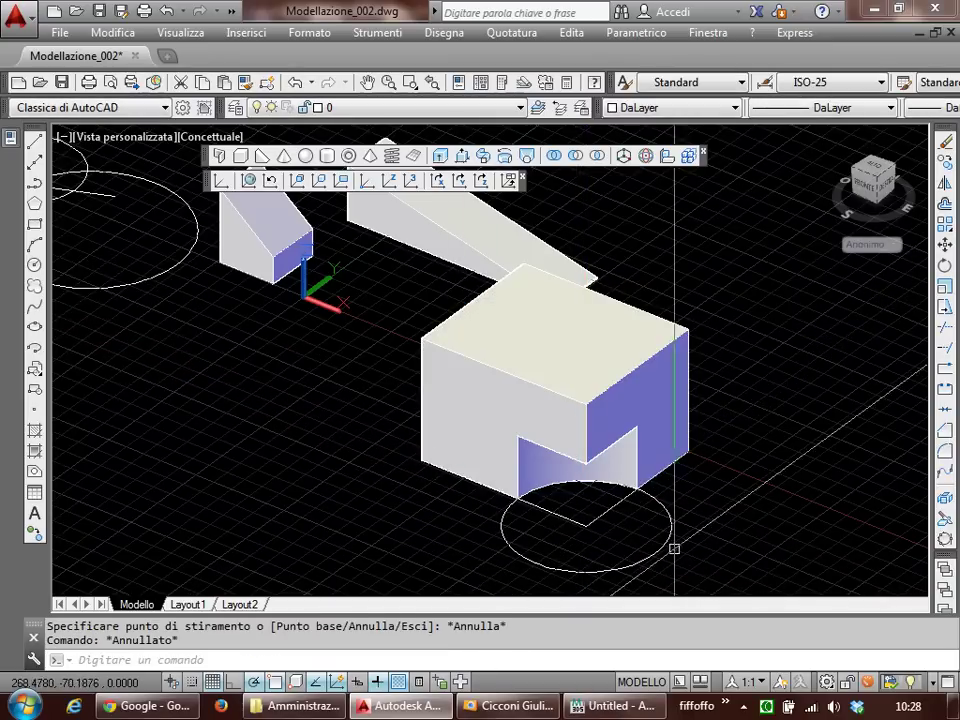
left_click(676, 546)
left_click(676, 406, "shift")
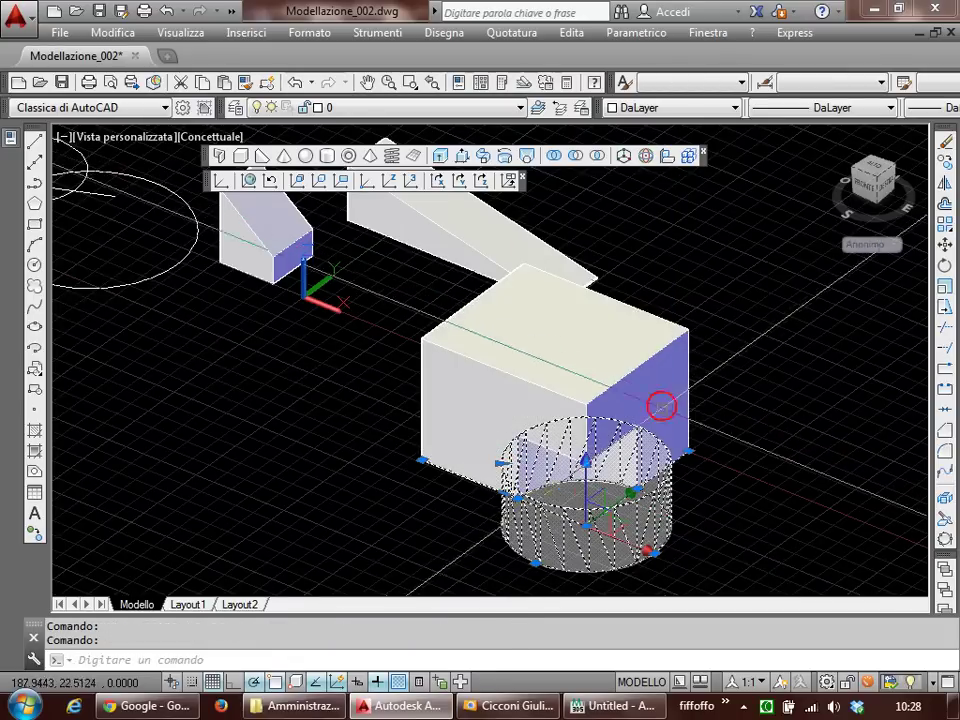
left_click(584, 522)
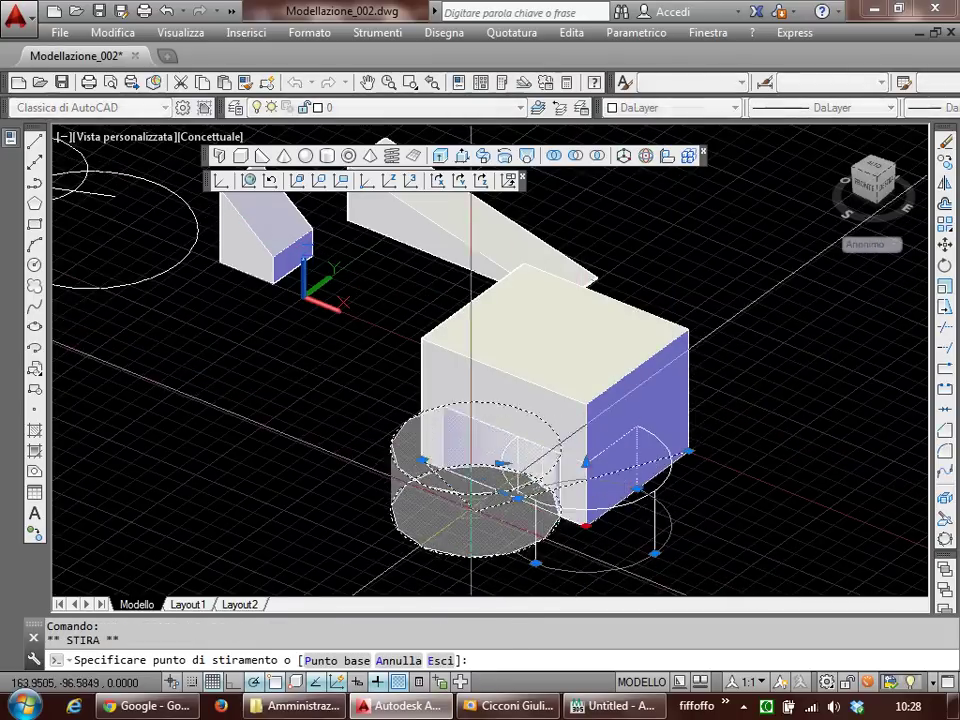
left_click(392, 553)
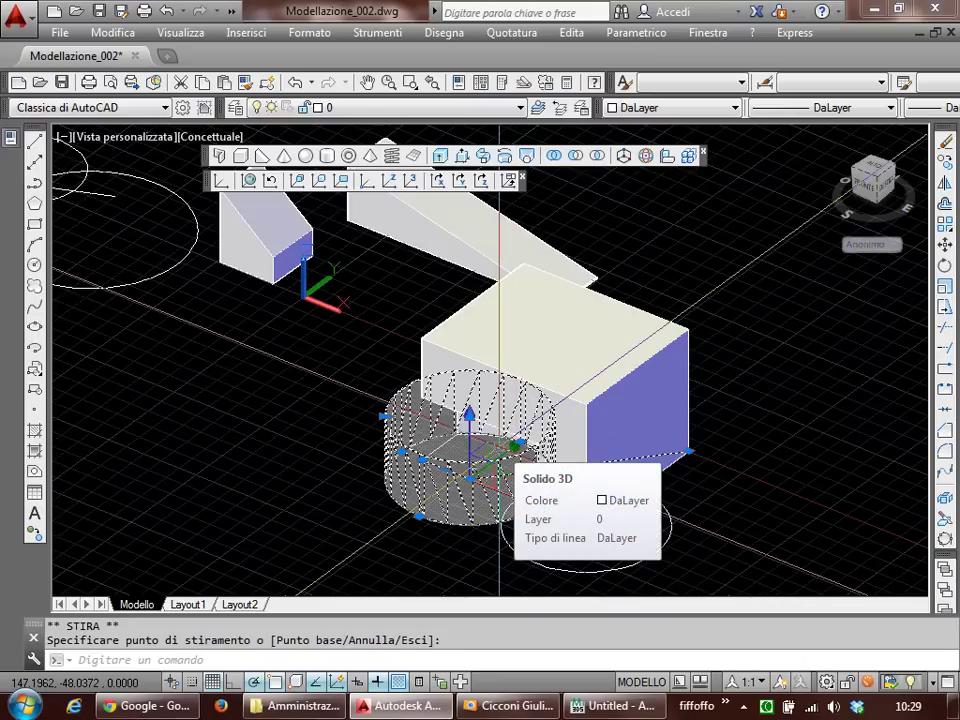
key("Escape")
key("Escape")
middle_click_drag(529, 429, 276, 430)
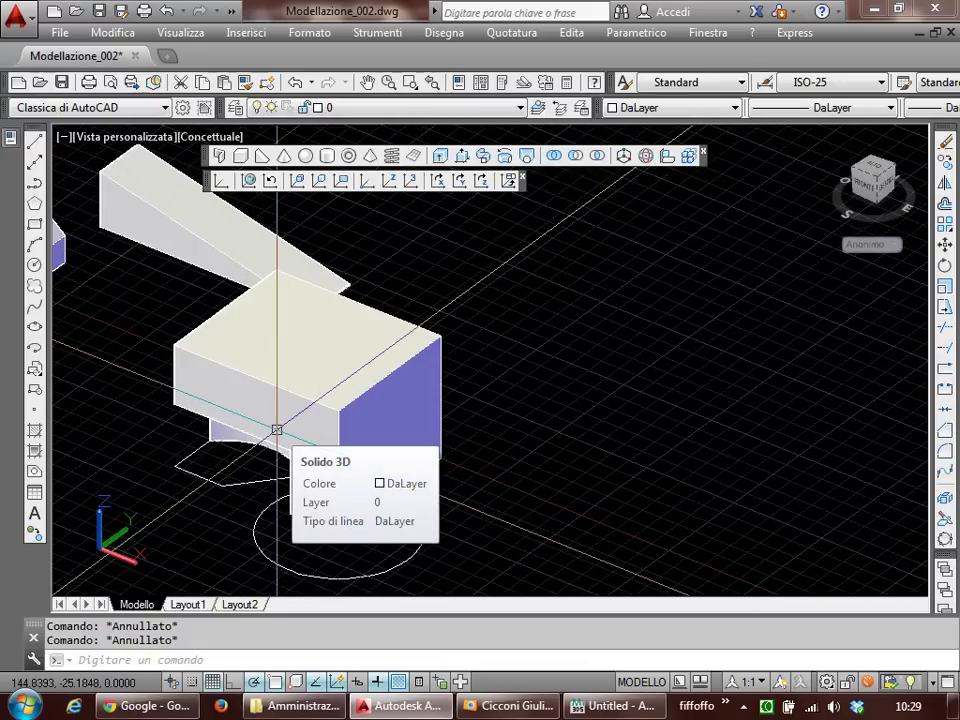
Step: Start the _brep command, then cancel it
type("d")
key("BackSpace")
type("_brep")
key("Return")
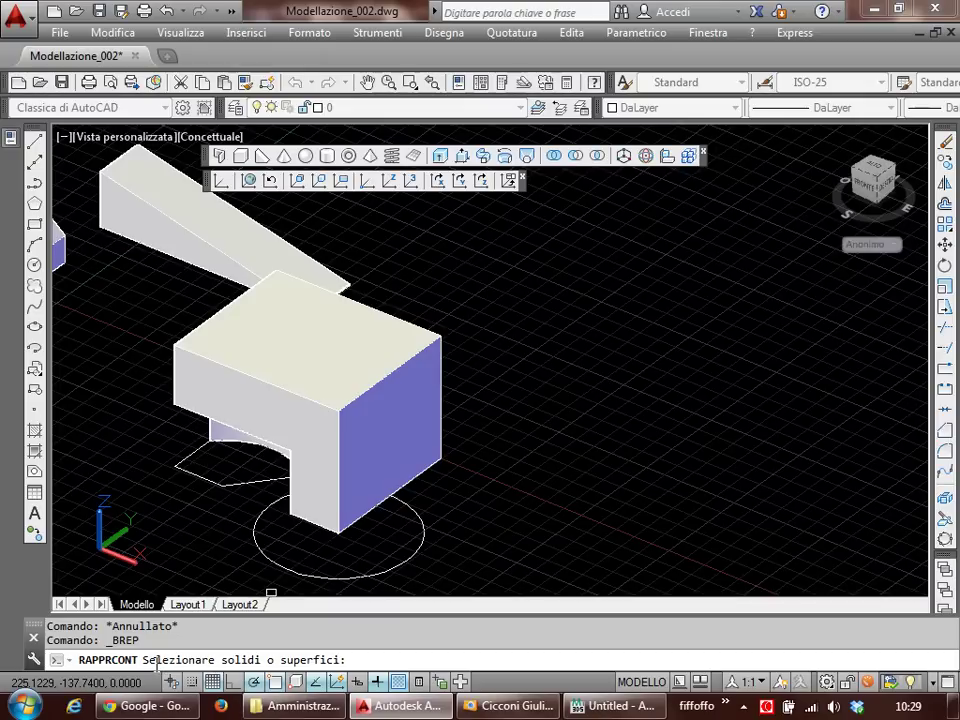
key("Escape")
Step: Place single-line text reading RAPPRCONT at default height and rotation
type("d")
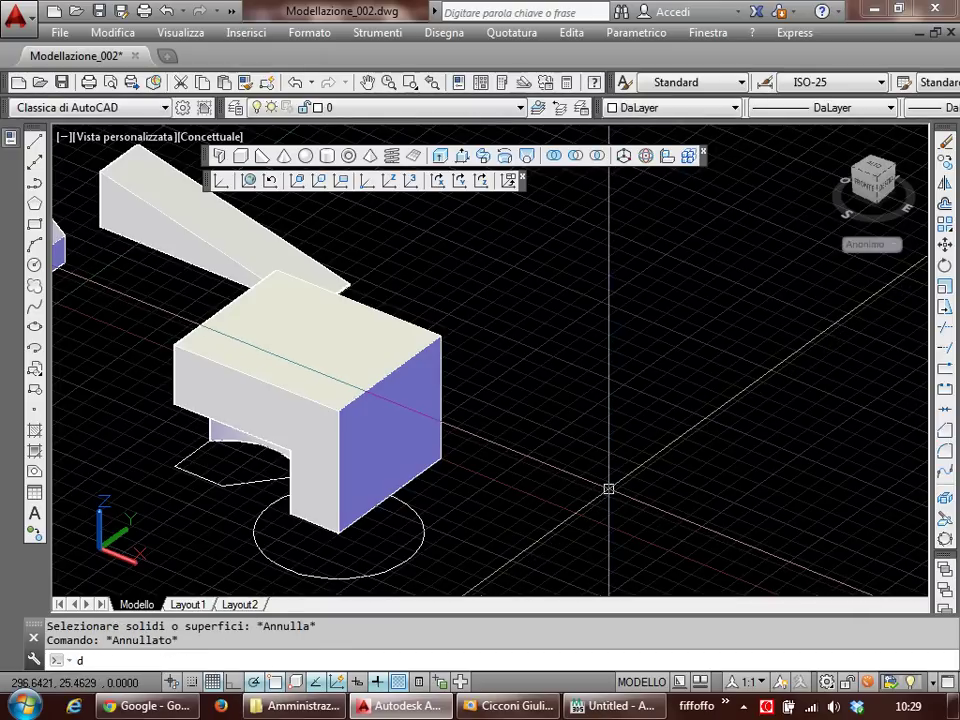
type("t")
key("Return")
left_click(602, 470)
key("Return")
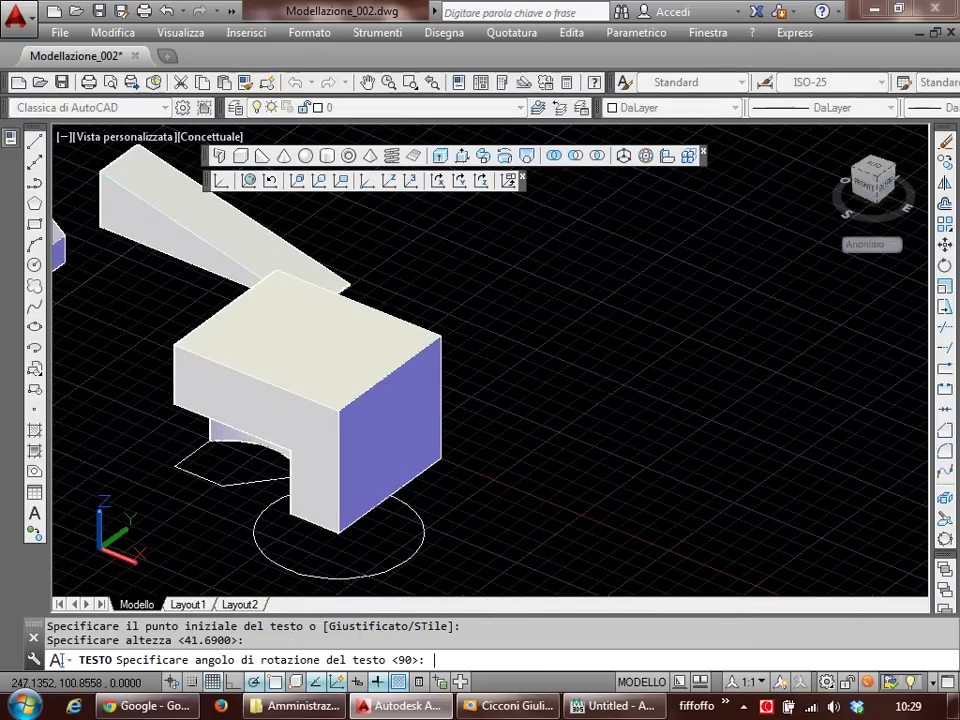
key("Return")
type("RA")
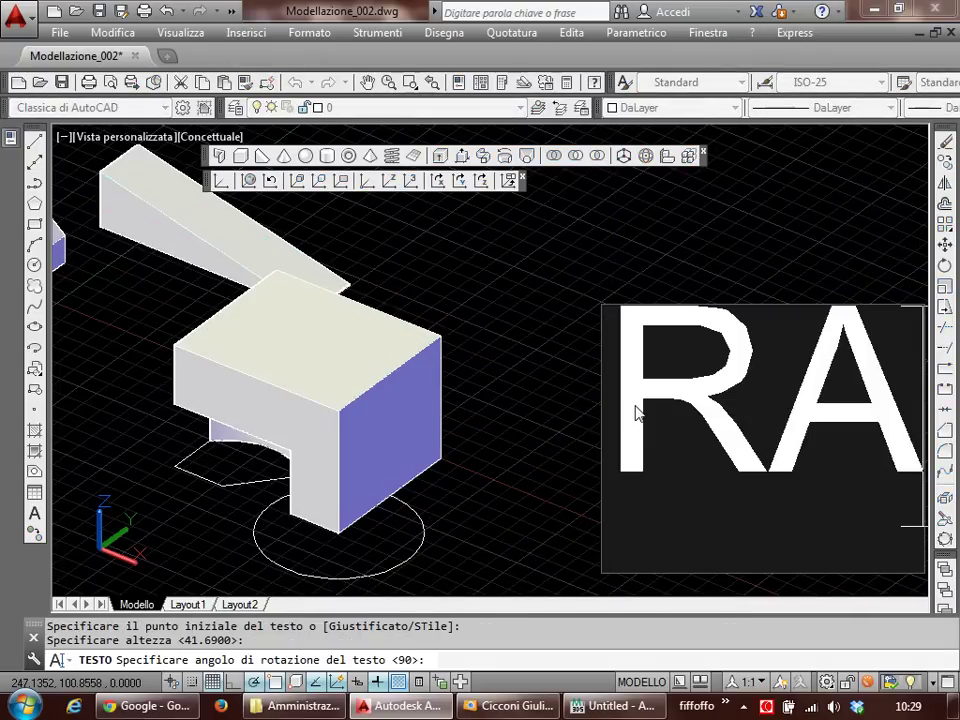
type("PPRCONT")
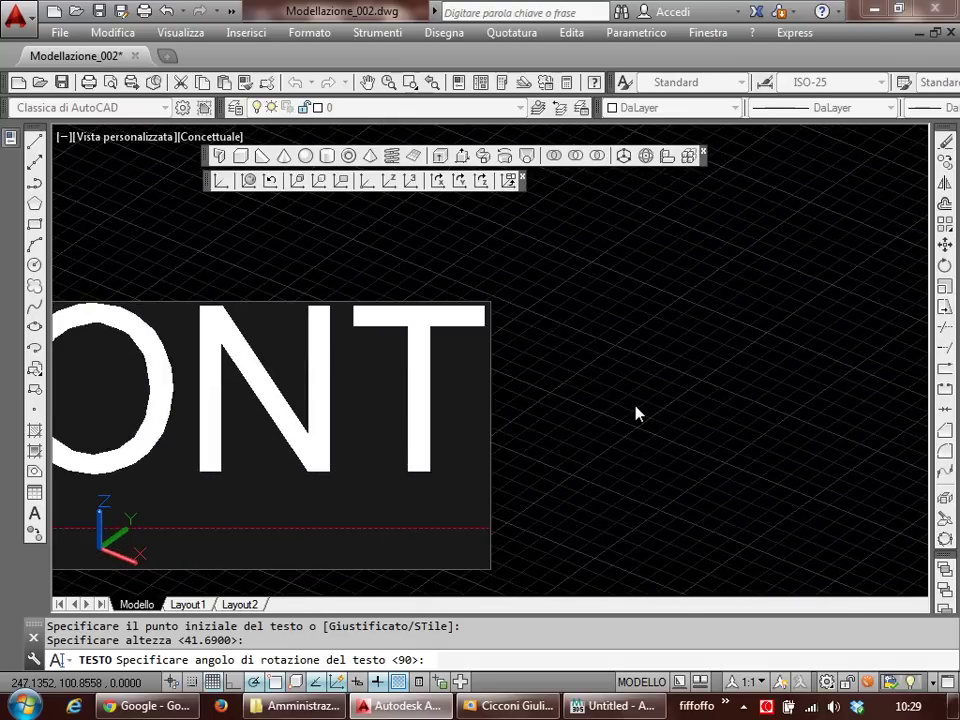
key("Return")
key("Return")
Step: Copy the RAPPRCONT text to a spot below the original
scroll(656, 440, "down", 1)
scroll(656, 440, "down", 5)
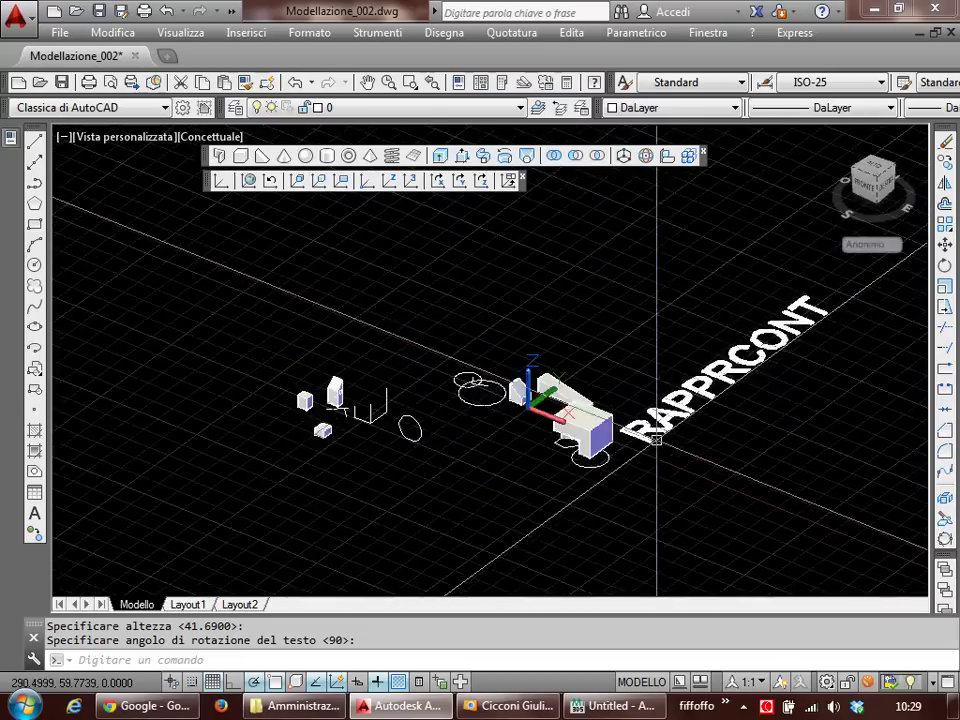
middle_click_drag(771, 451, 681, 471)
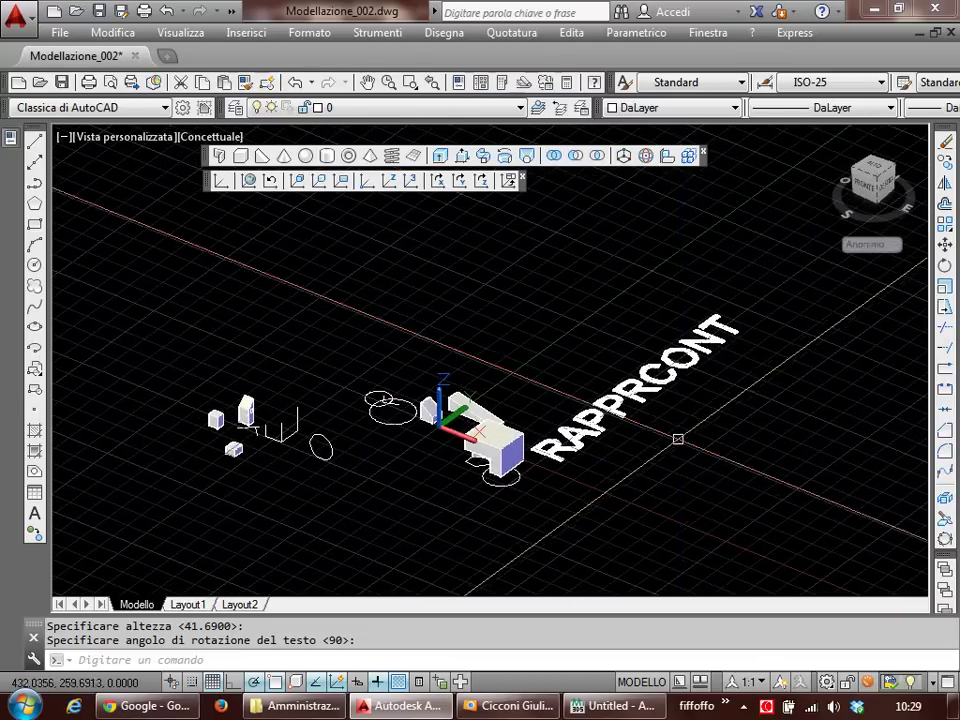
left_click(620, 426)
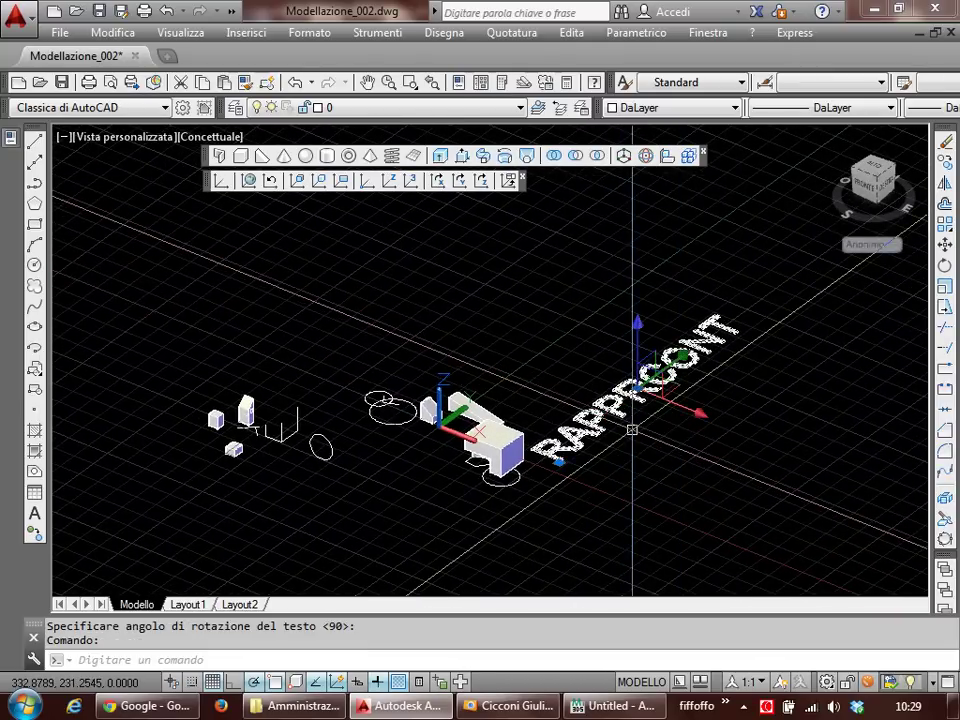
type("co")
key("Return")
left_click(660, 443)
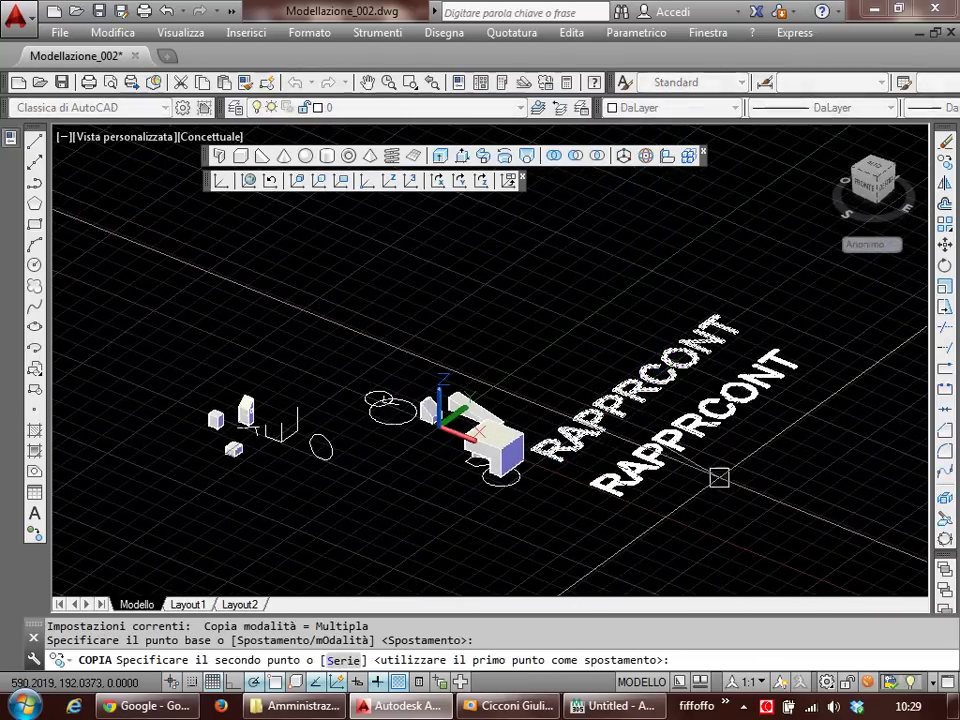
left_click(727, 476)
key("Escape")
Step: Edit the copied text so it reads _BREP
double_click(690, 440)
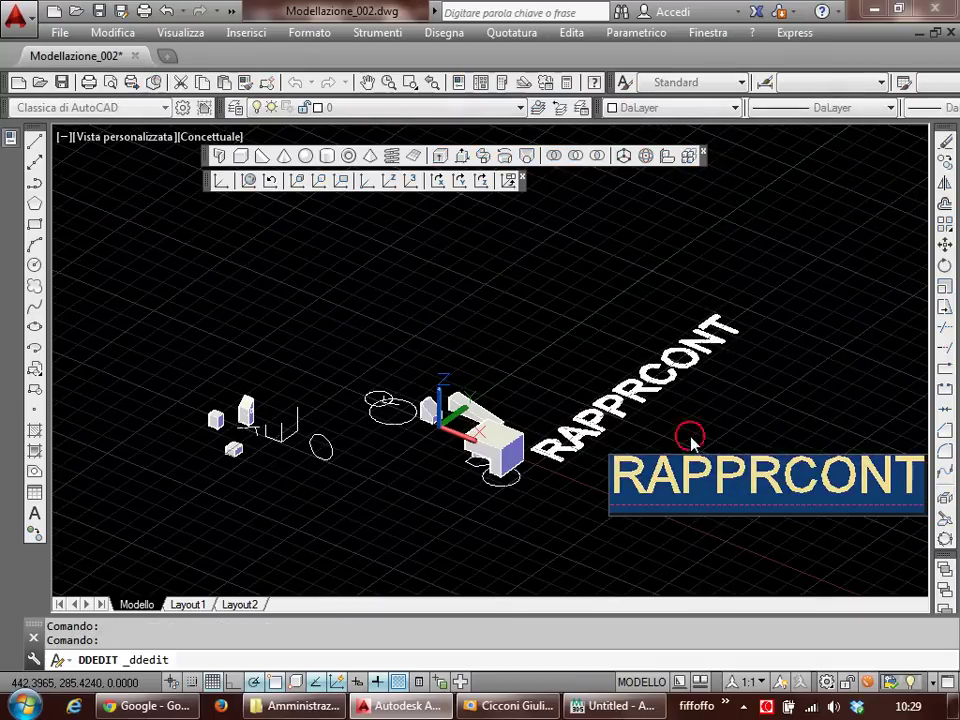
type("_BREP")
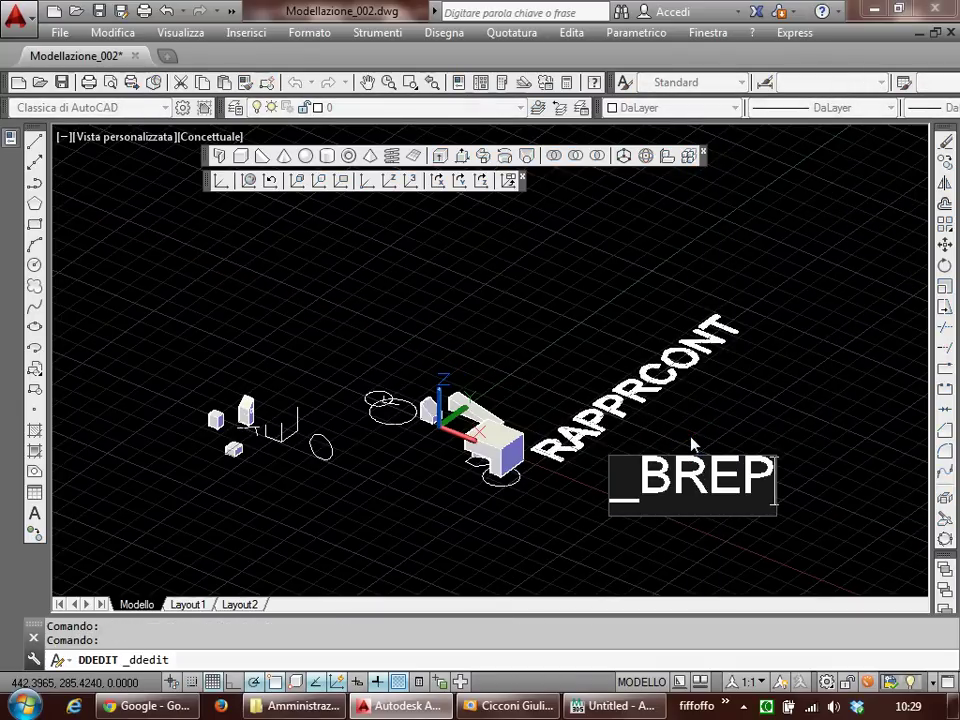
key("Return")
key("Escape")
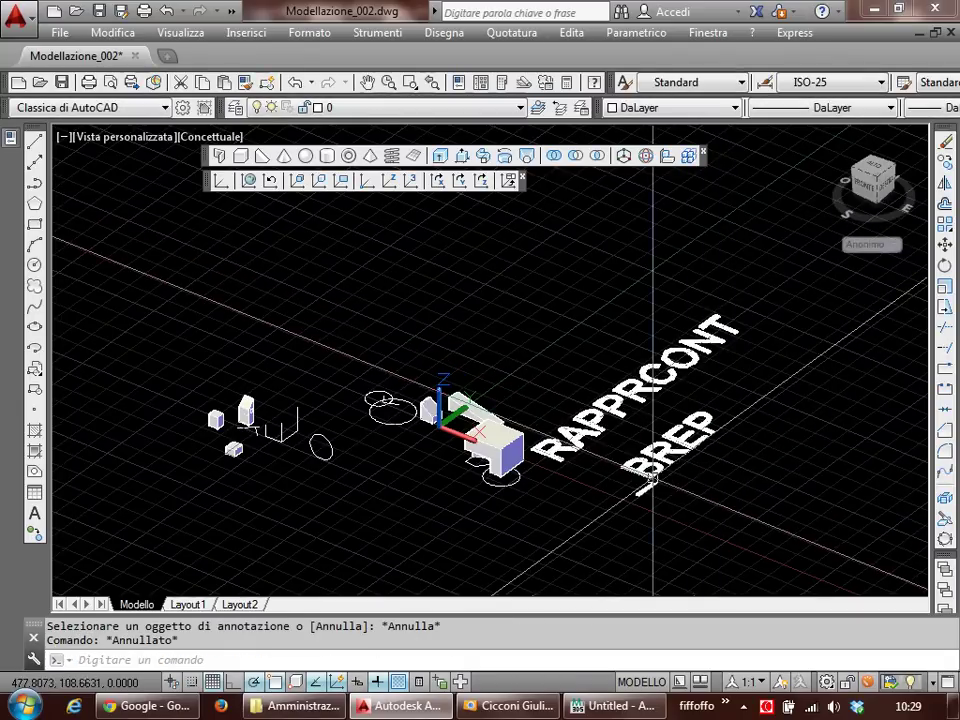
scroll(655, 476, "up", 1)
scroll(703, 449, "up", 2)
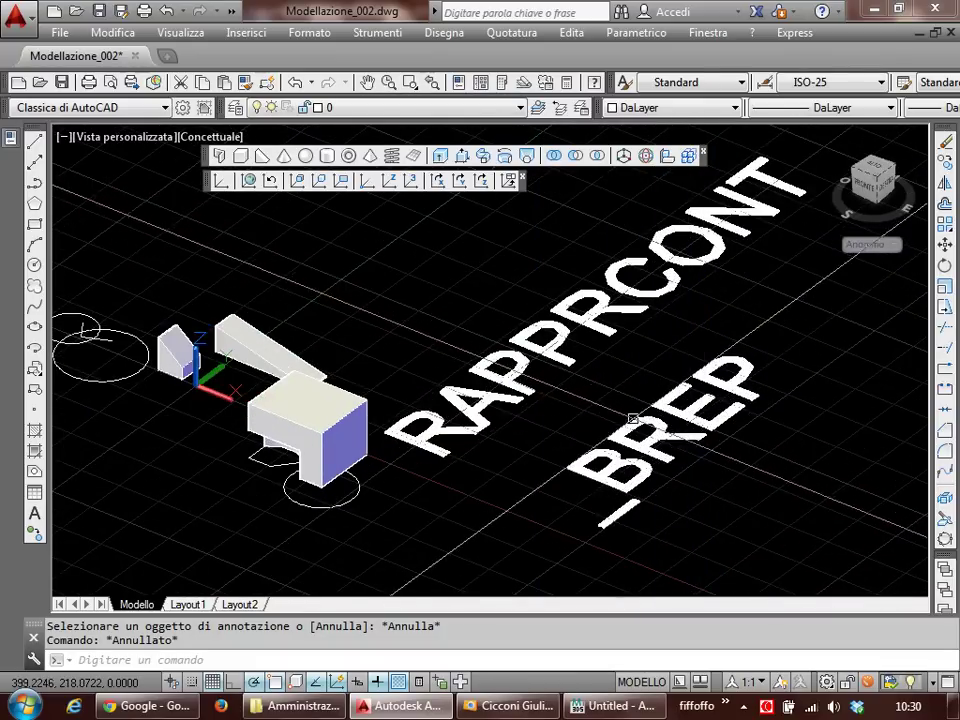
middle_click_drag(599, 400, 689, 406)
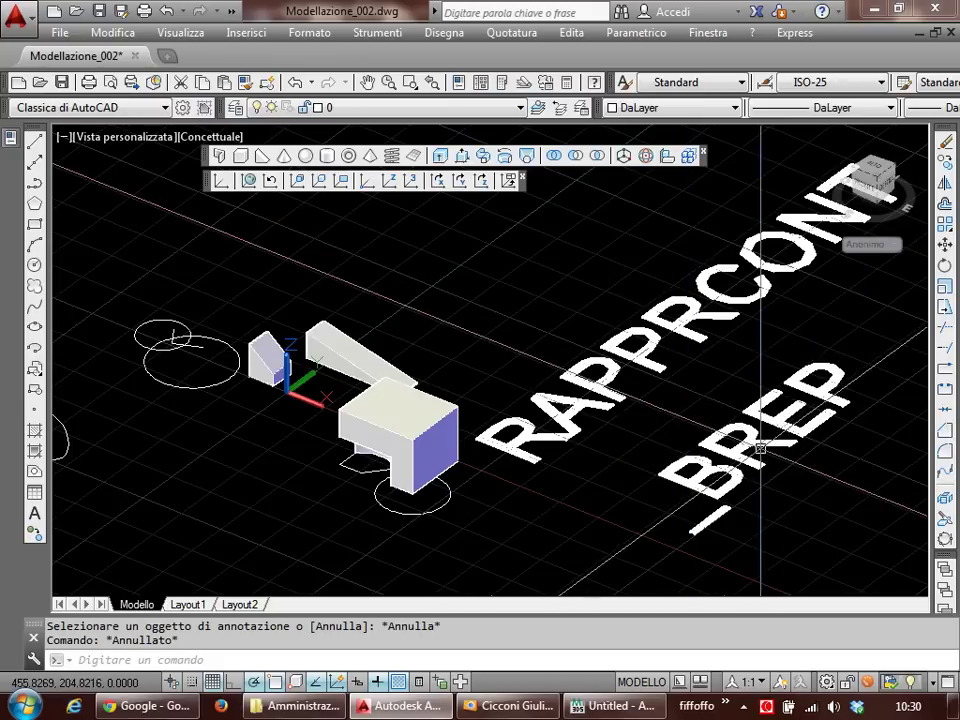
scroll(465, 450, "up", 2)
scroll(465, 450, "up", 2)
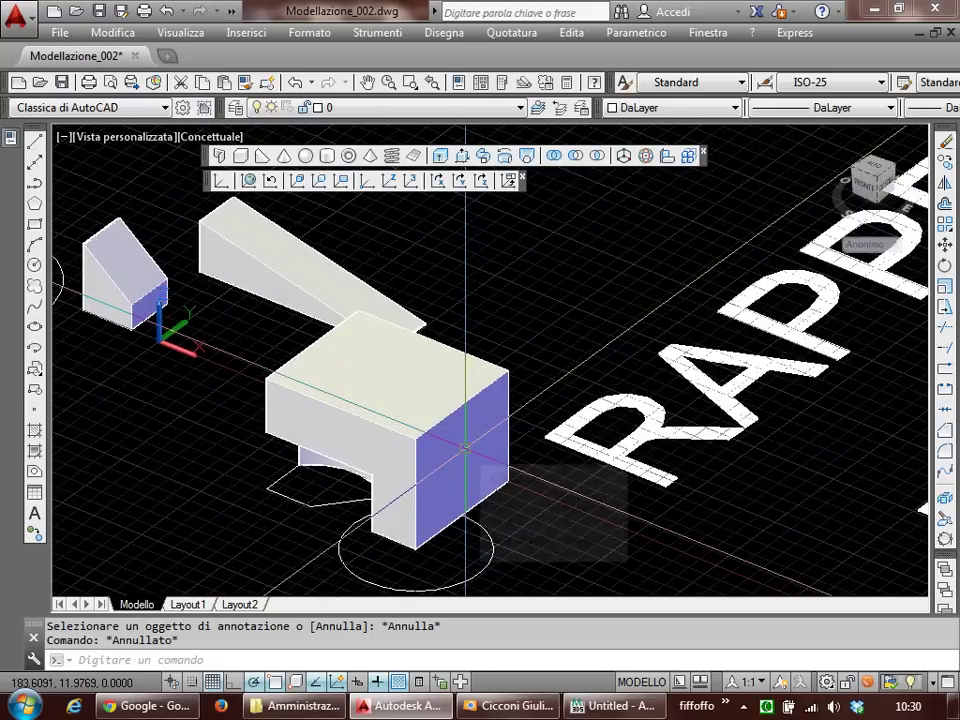
left_click(445, 505)
key("Escape")
left_click(418, 478)
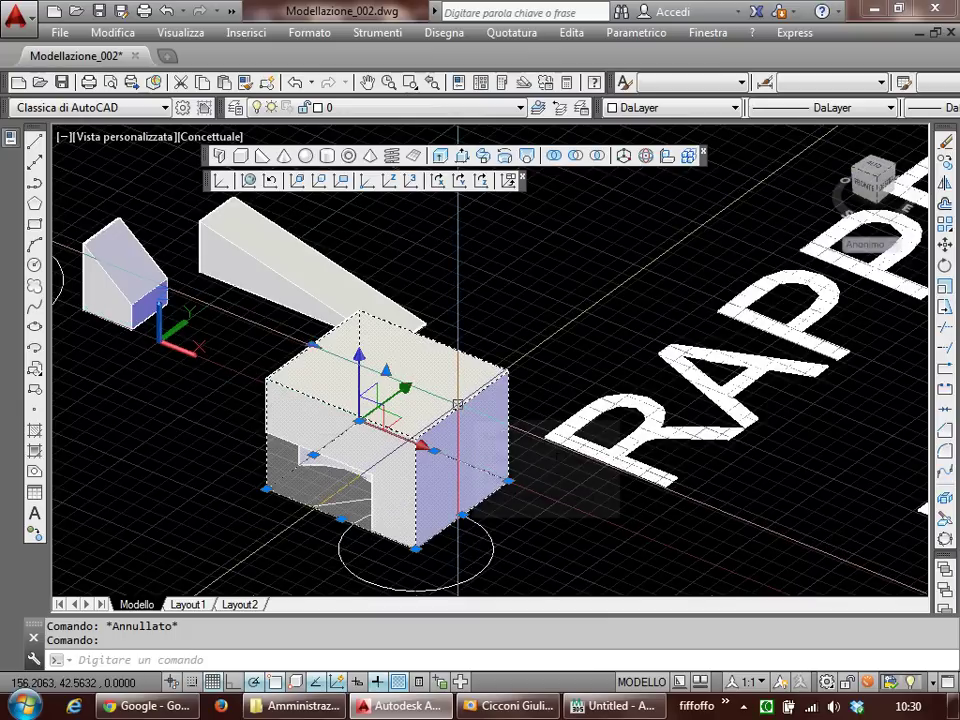
key("Escape")
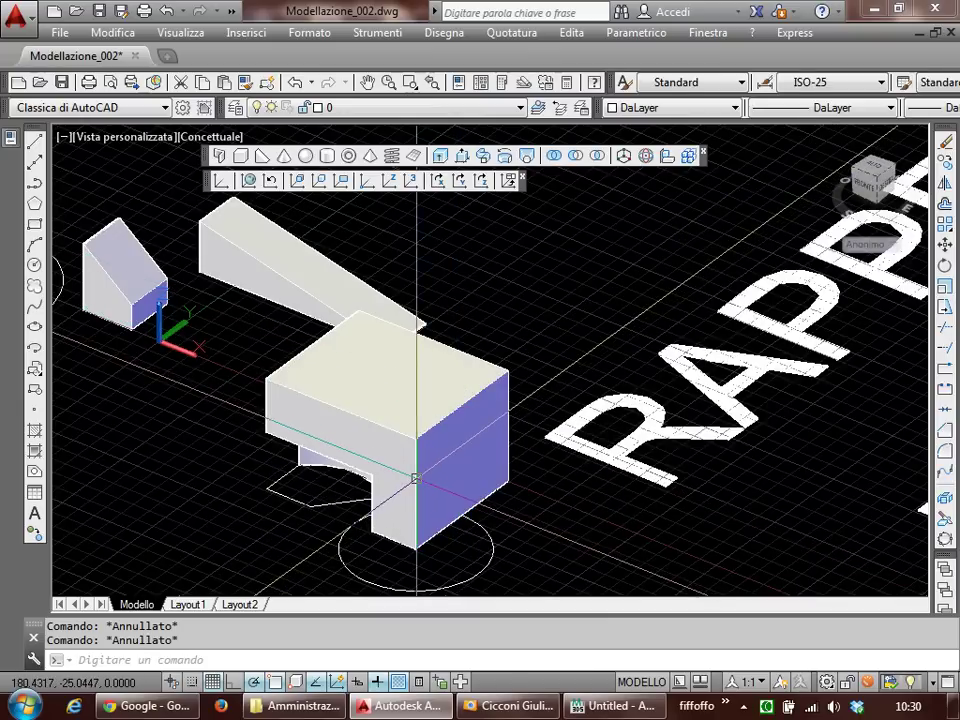
left_click(414, 510)
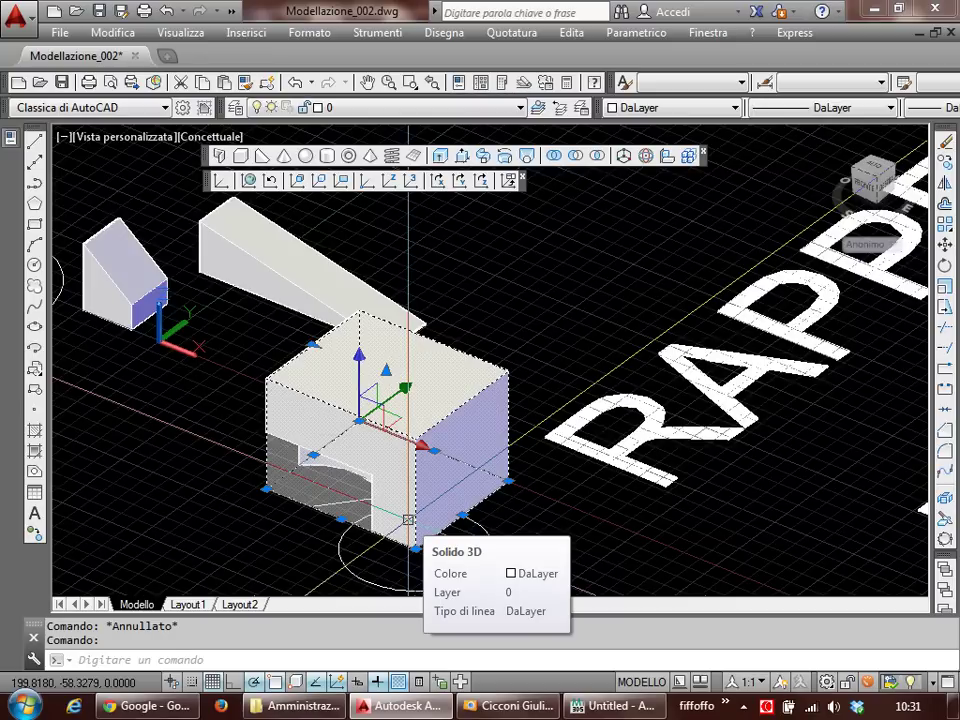
key("Escape")
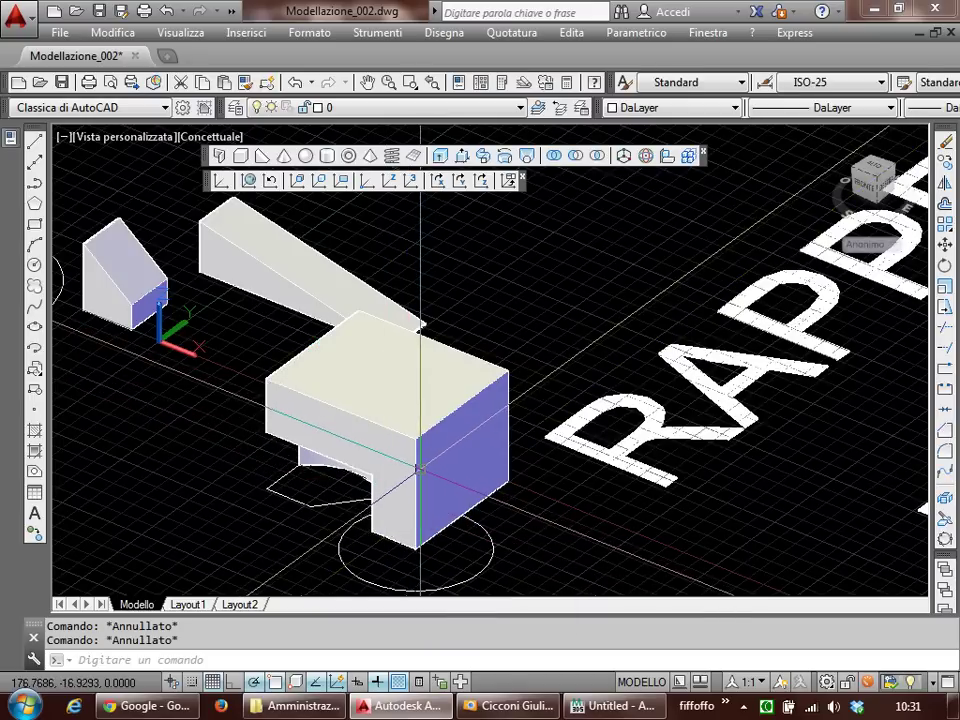
left_click(424, 481)
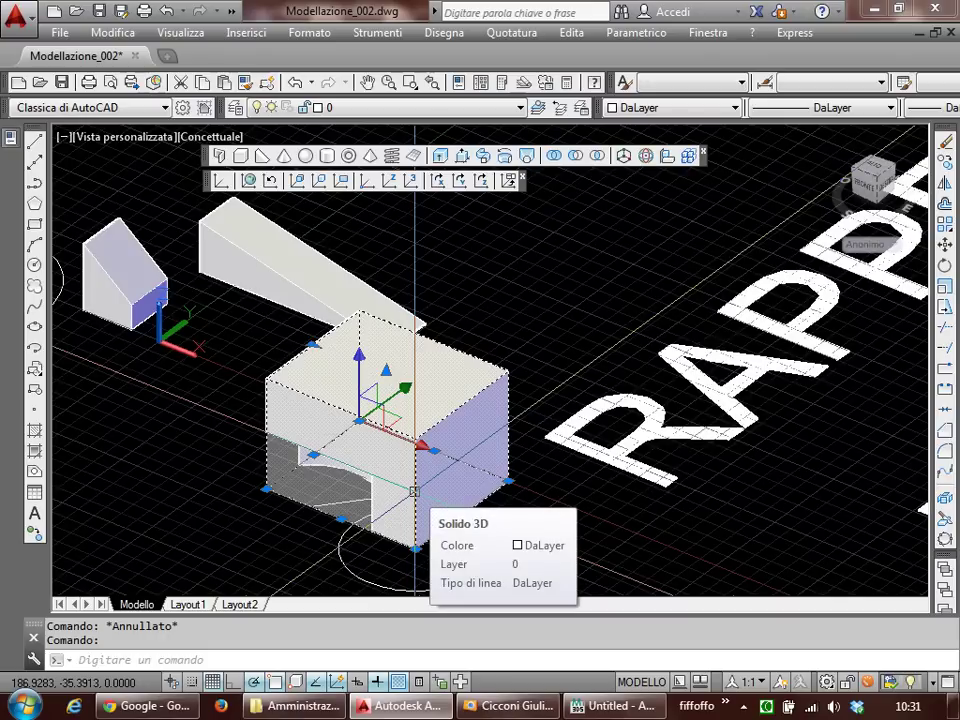
Step: Run BREP on the notched box solid to remove its history, then orbit around it
key("Escape")
key("Escape")
type("brep")
key("Return")
left_click(413, 491)
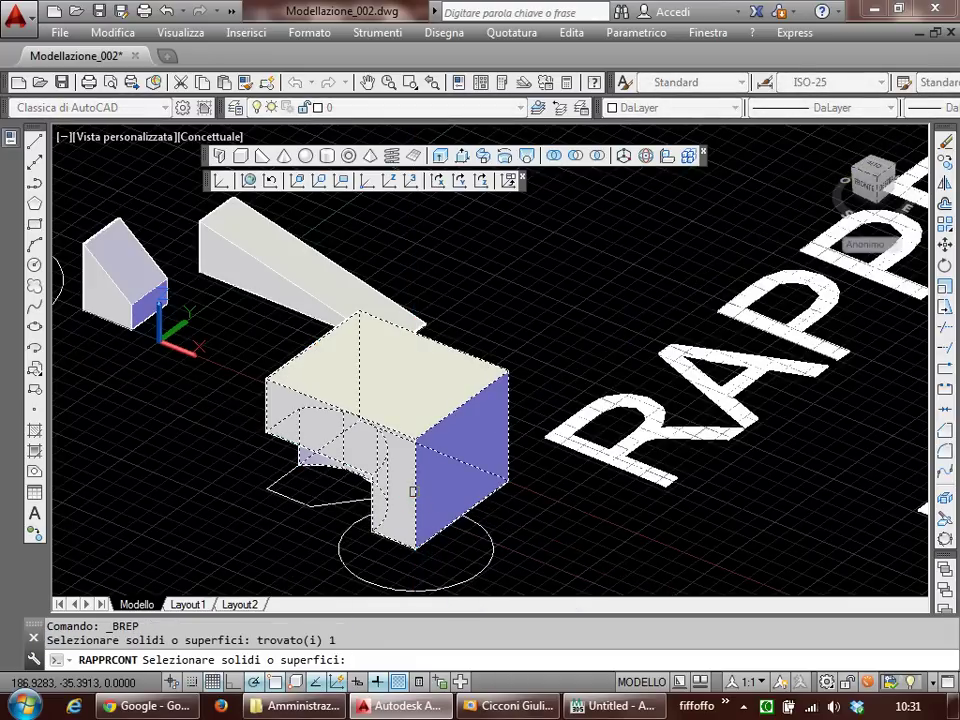
key("Return")
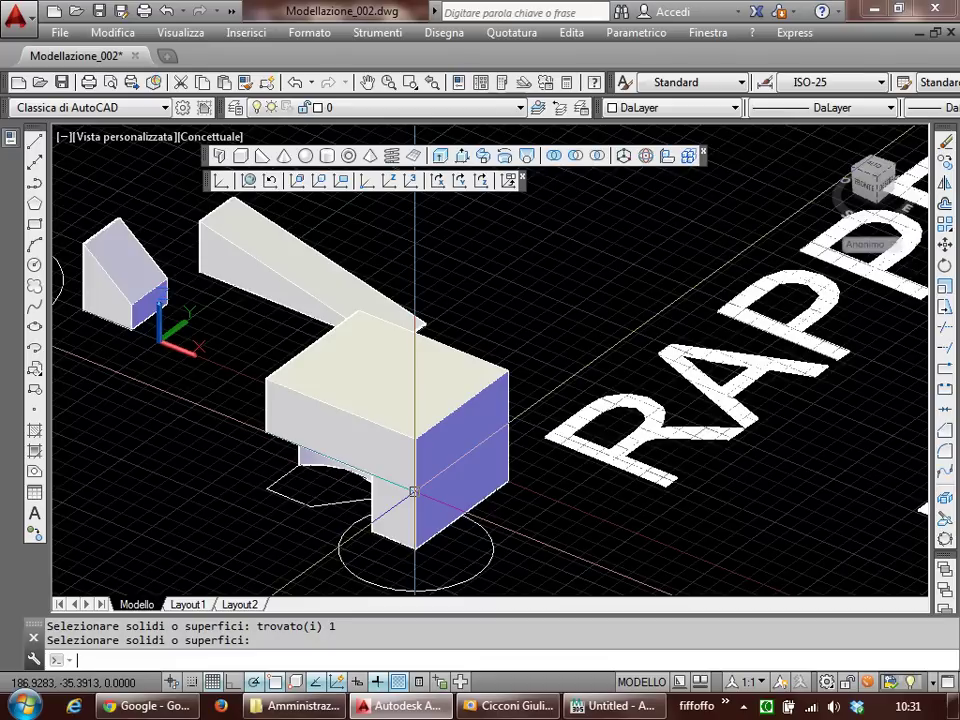
left_click(428, 540)
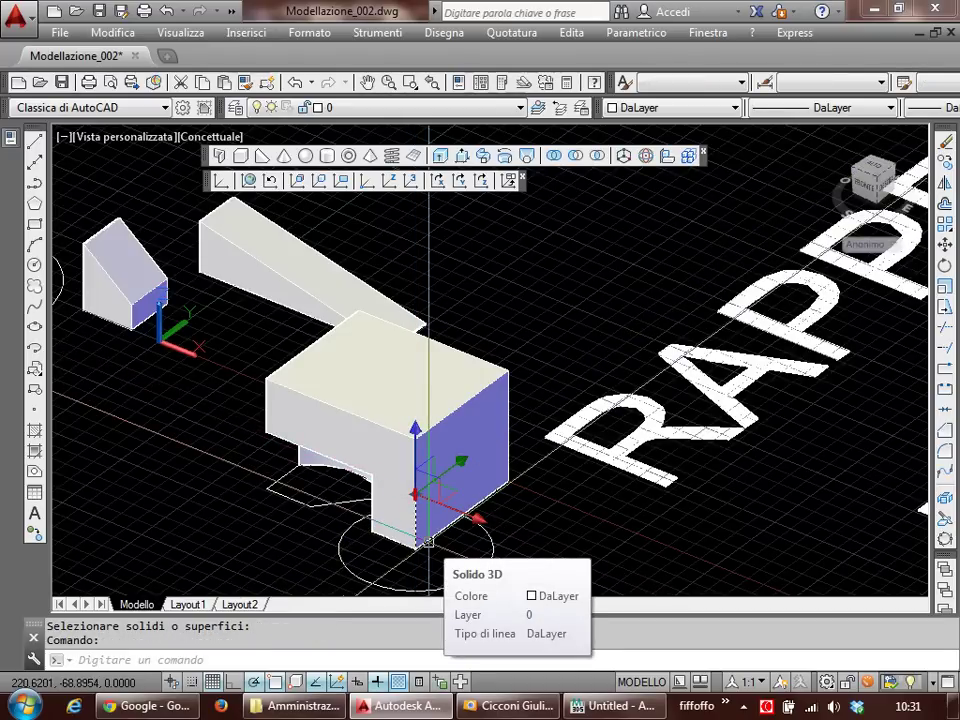
key("Escape")
key("Escape")
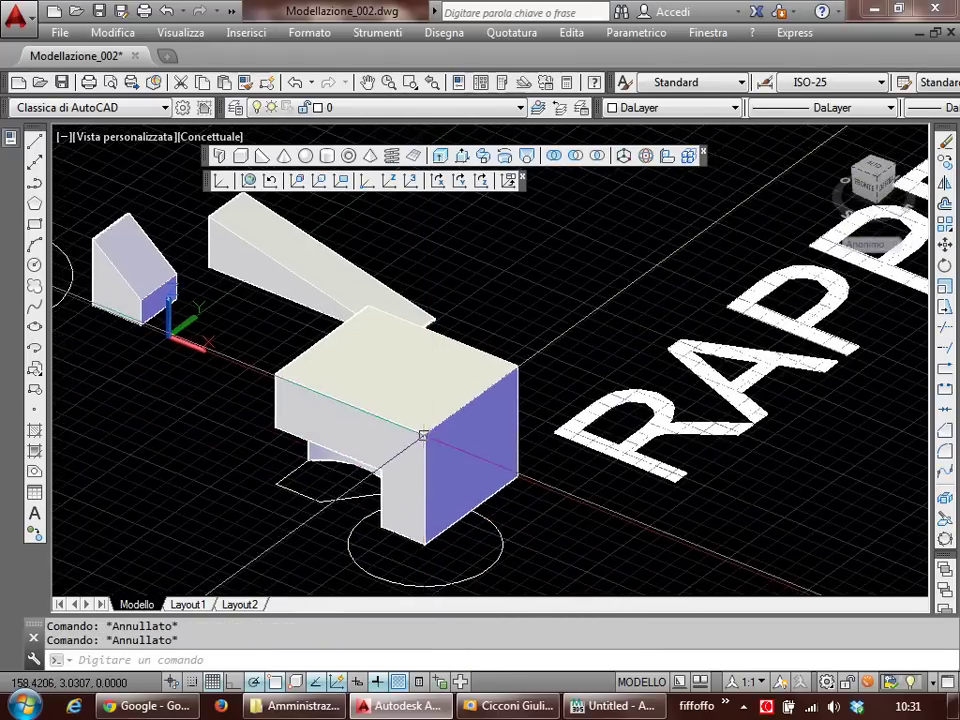
middle_click_drag(422, 435, 500, 445, "shift")
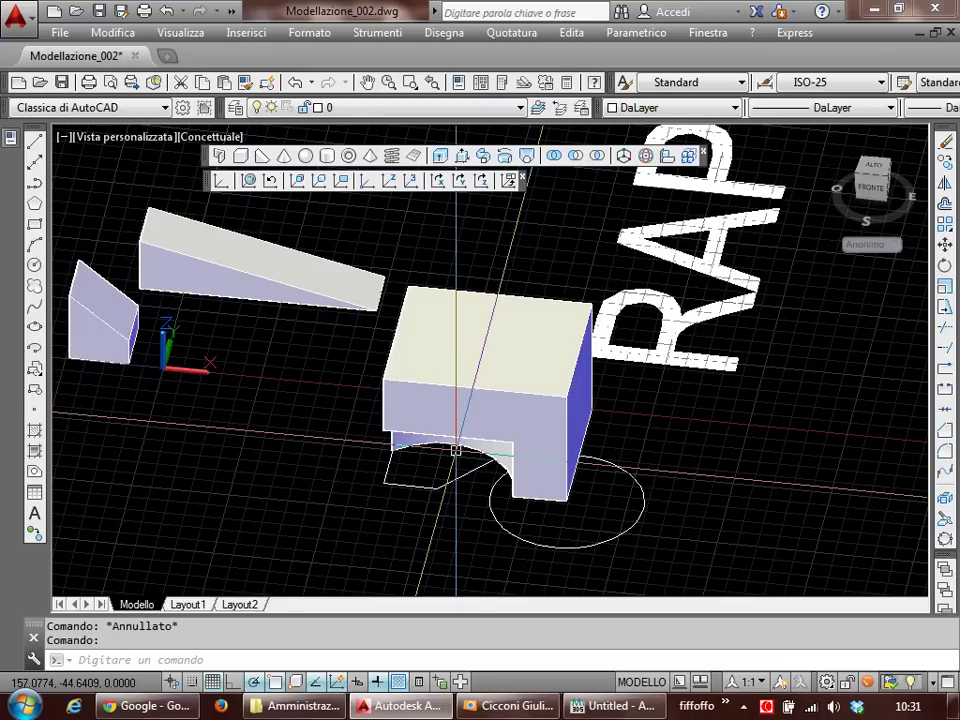
Step: Orbit closer and pick the box's right side face and top back edge
mouse_move(529, 407)
middle_mouse_down("shift")
mouse_move(478, 362)
mouse_move(518, 381)
mouse_move(497, 364)
middle_mouse_up("shift")
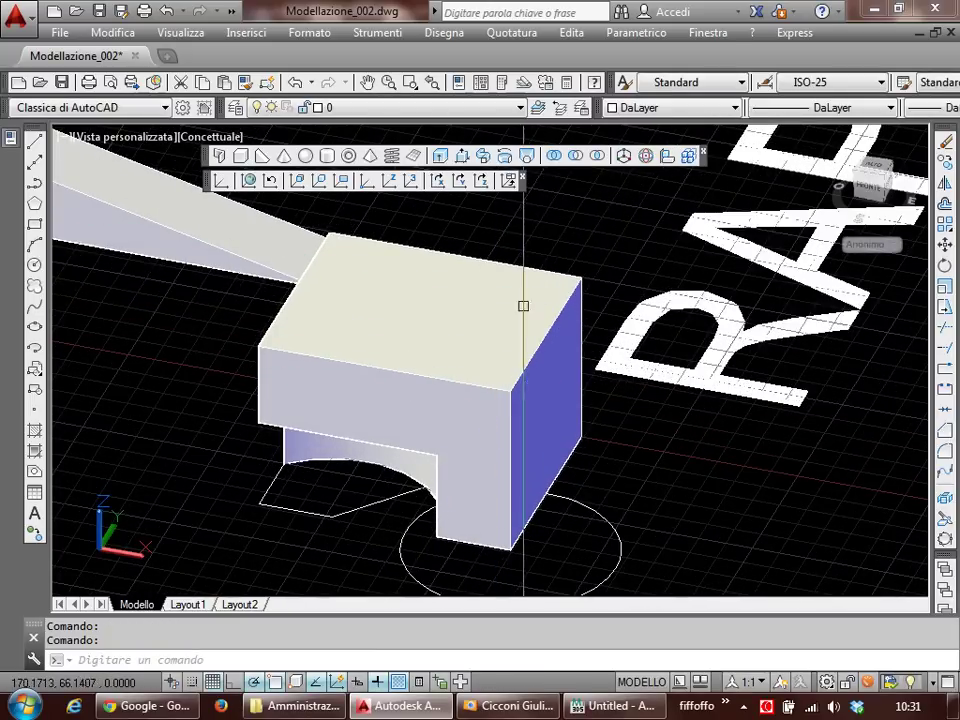
left_click(517, 400, "ctrl")
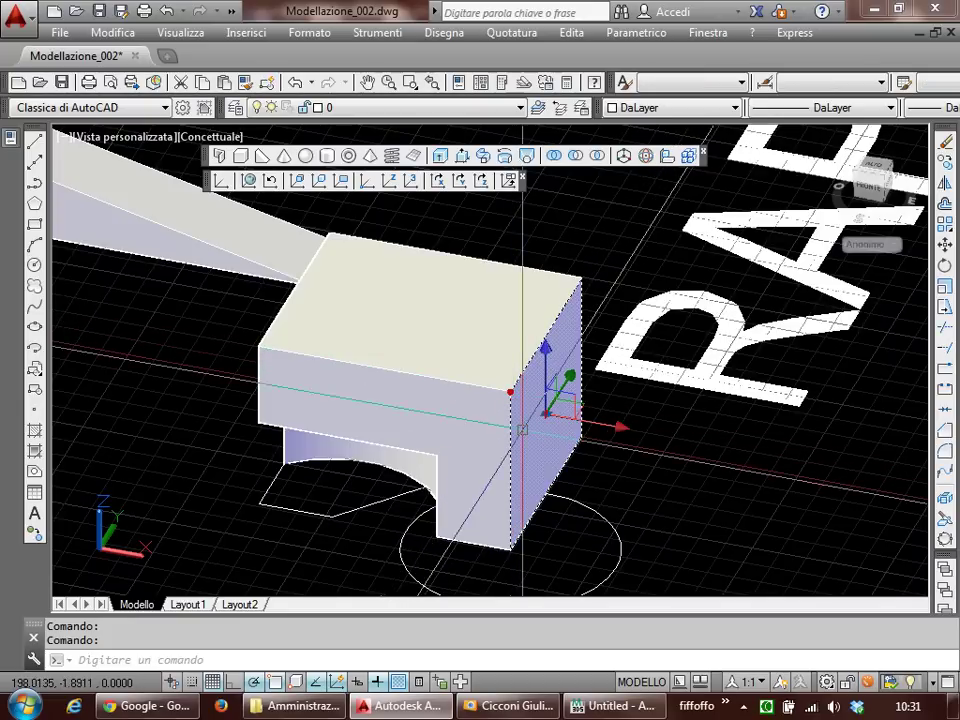
left_click(557, 274, "ctrl")
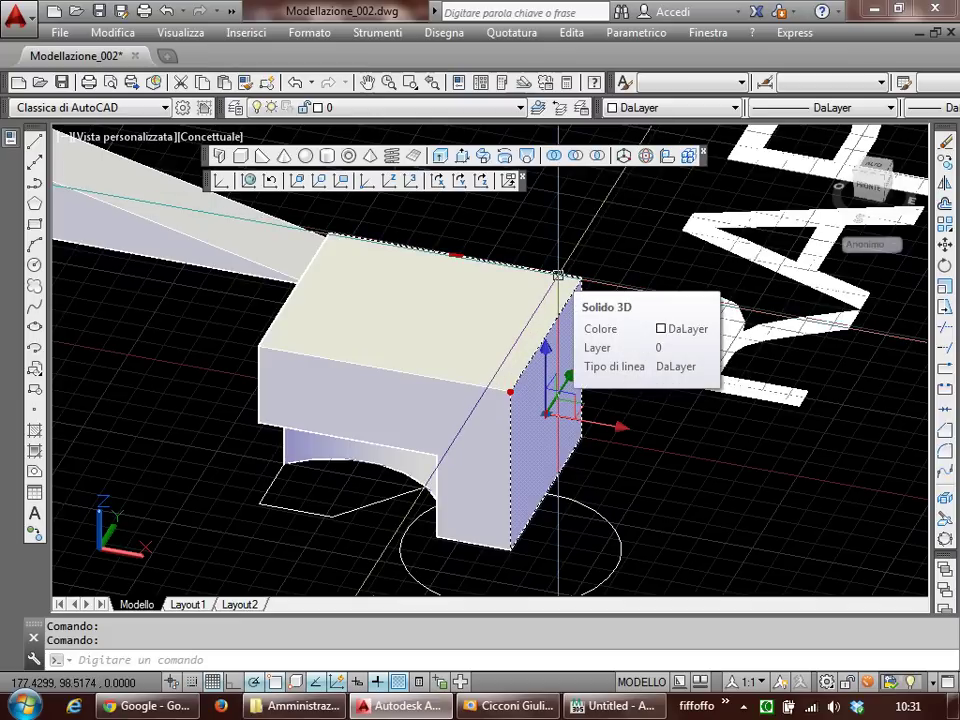
key("Escape")
Step: Erase the large lettering with CA, then reselect the whole box solid
left_click(621, 343)
type("ca")
key("Return")
left_click(577, 466)
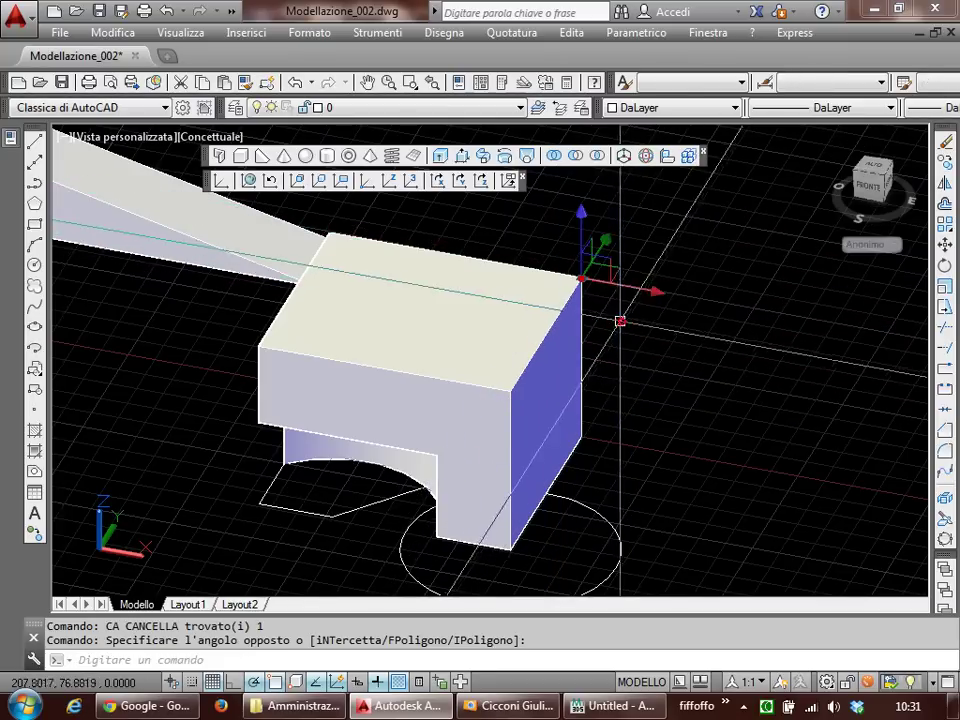
left_click(594, 432)
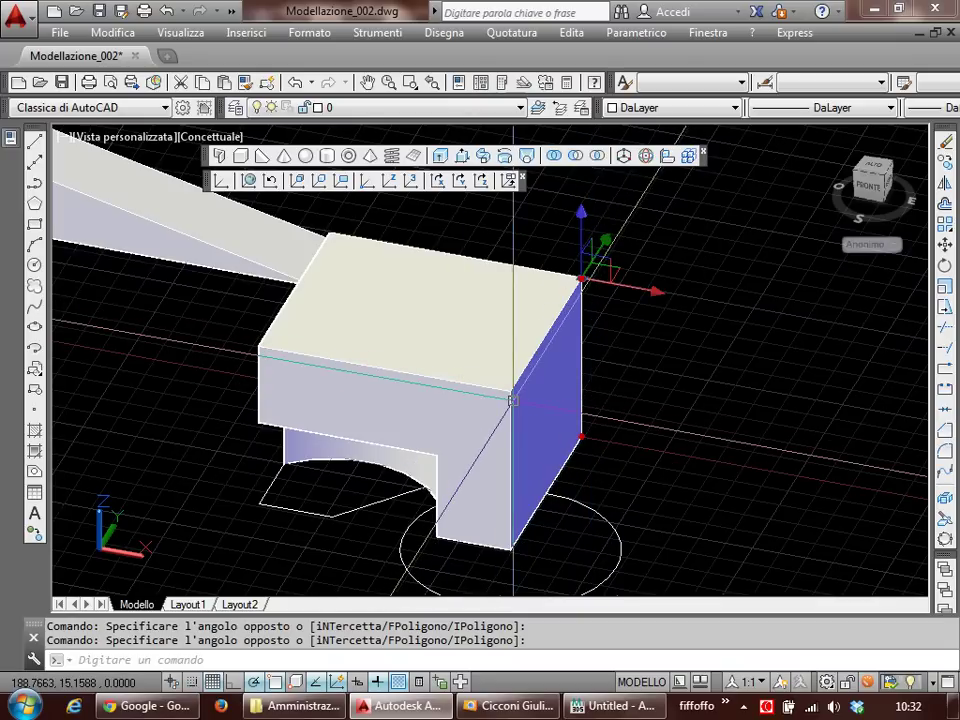
key("Escape")
key("Escape")
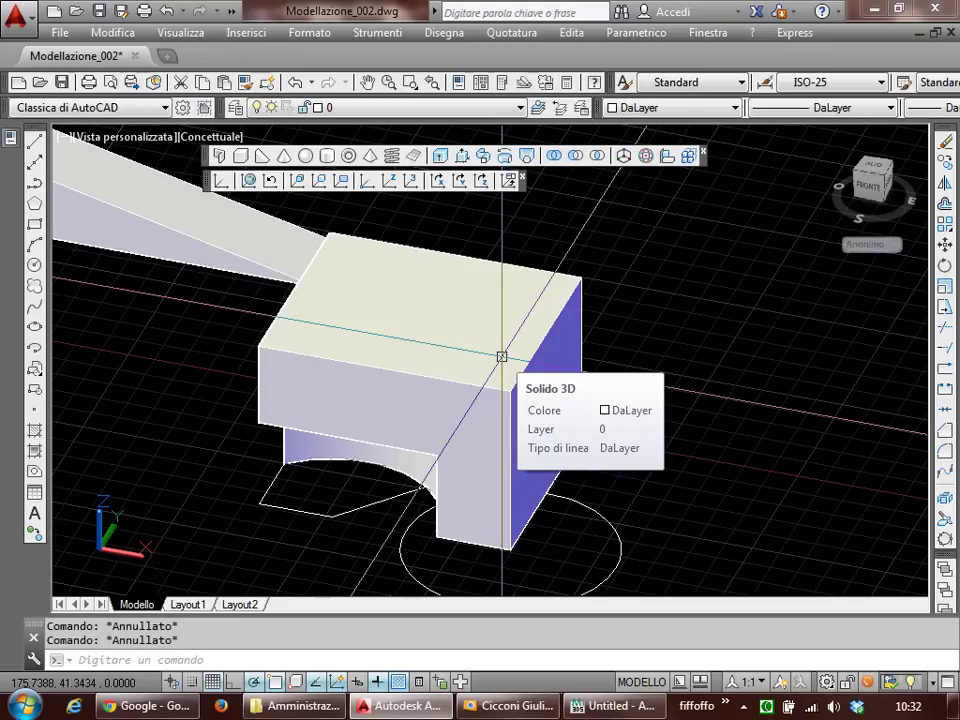
left_click(502, 356)
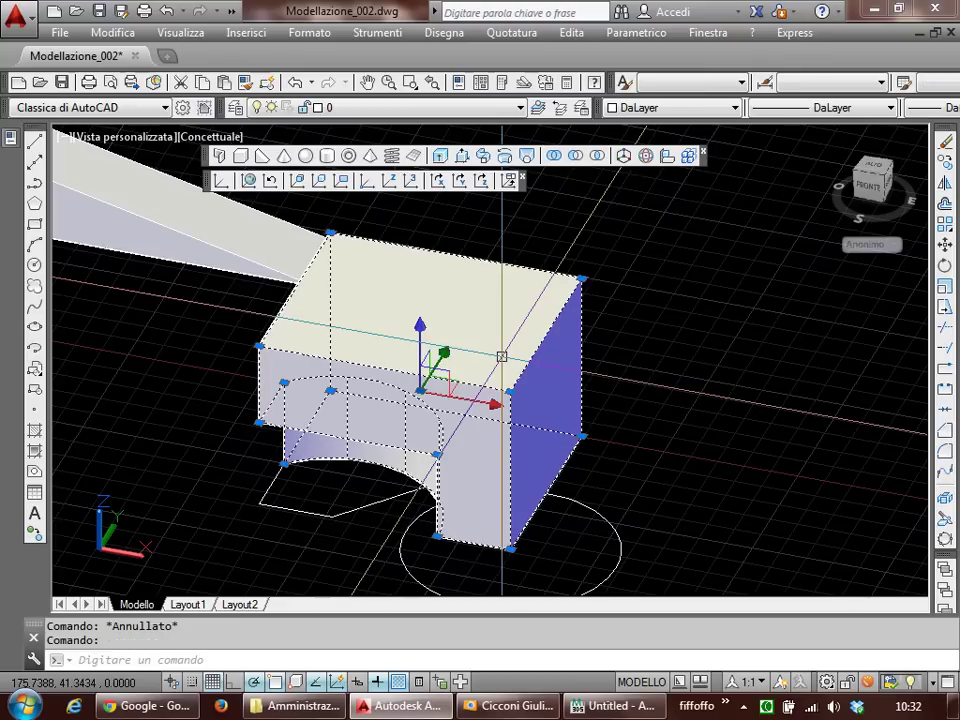
Step: Set the sub-object selection filter to Vertice and window-select the box's end and corner vertices
right_click(502, 356)
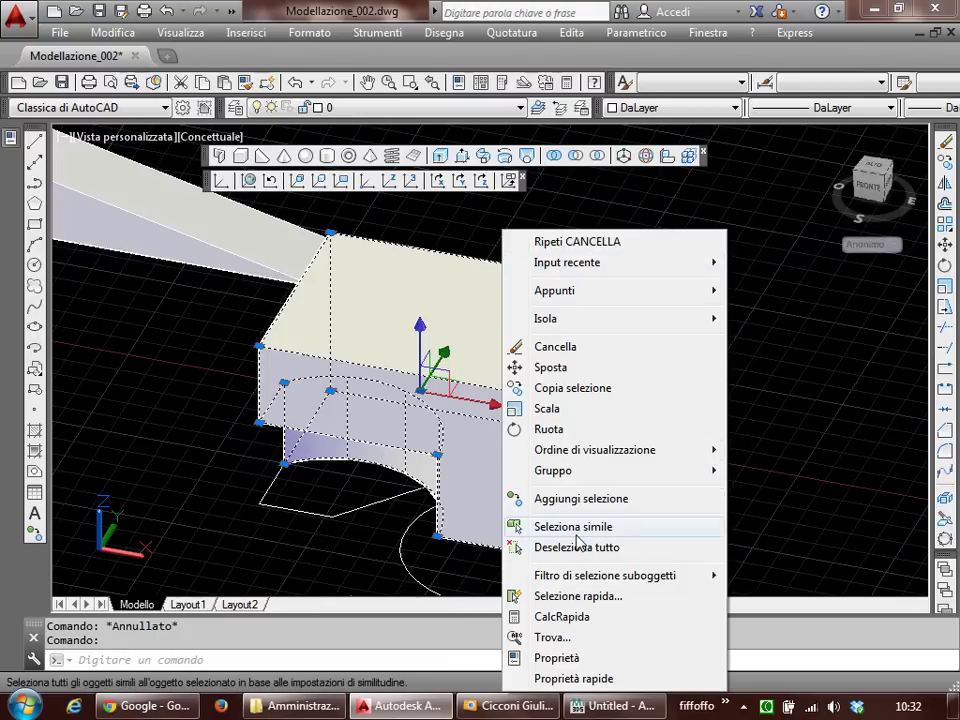
mouse_move(605, 575)
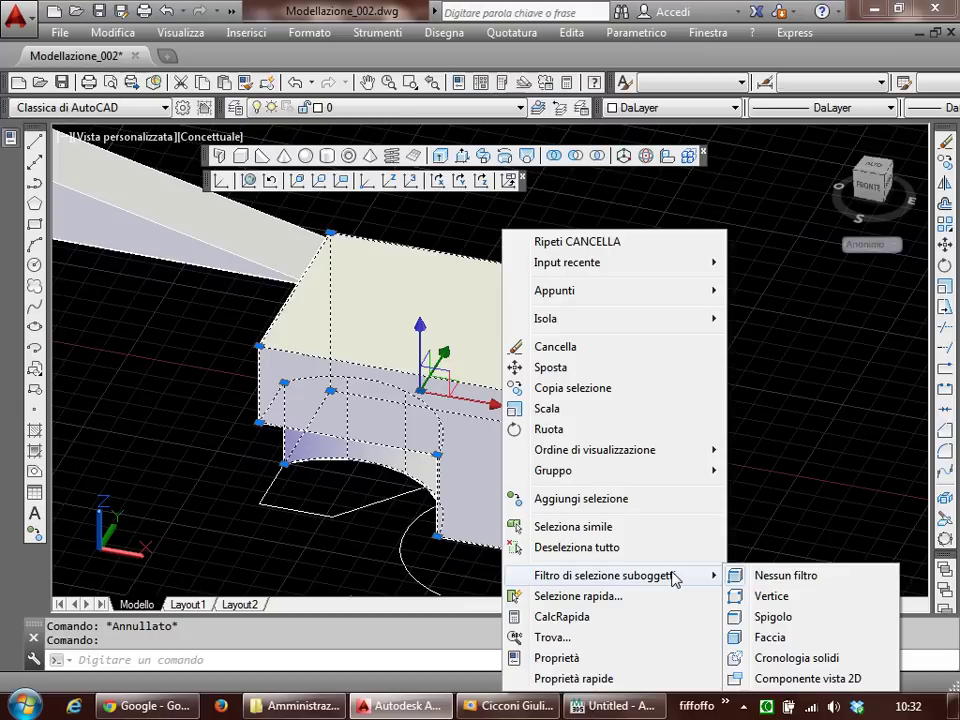
left_click(772, 597)
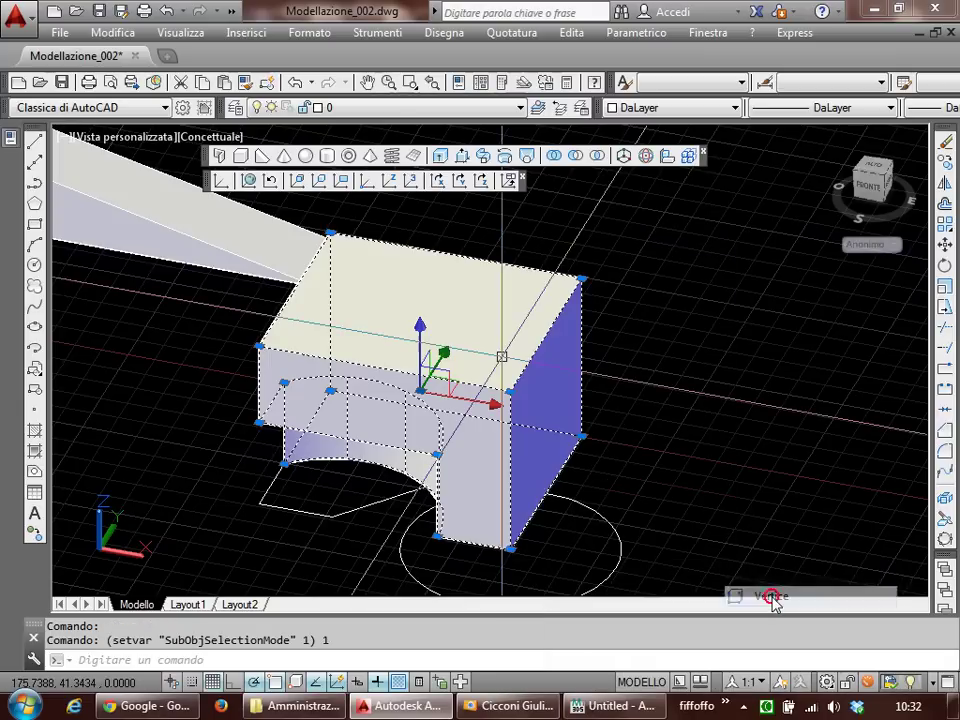
left_click(615, 311)
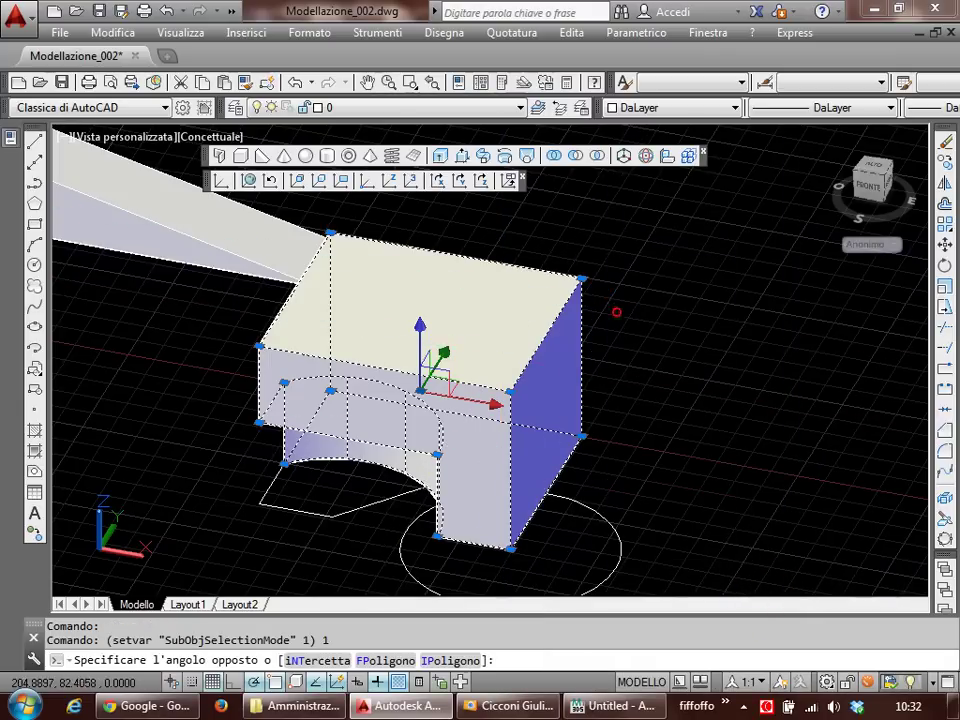
left_click(574, 468)
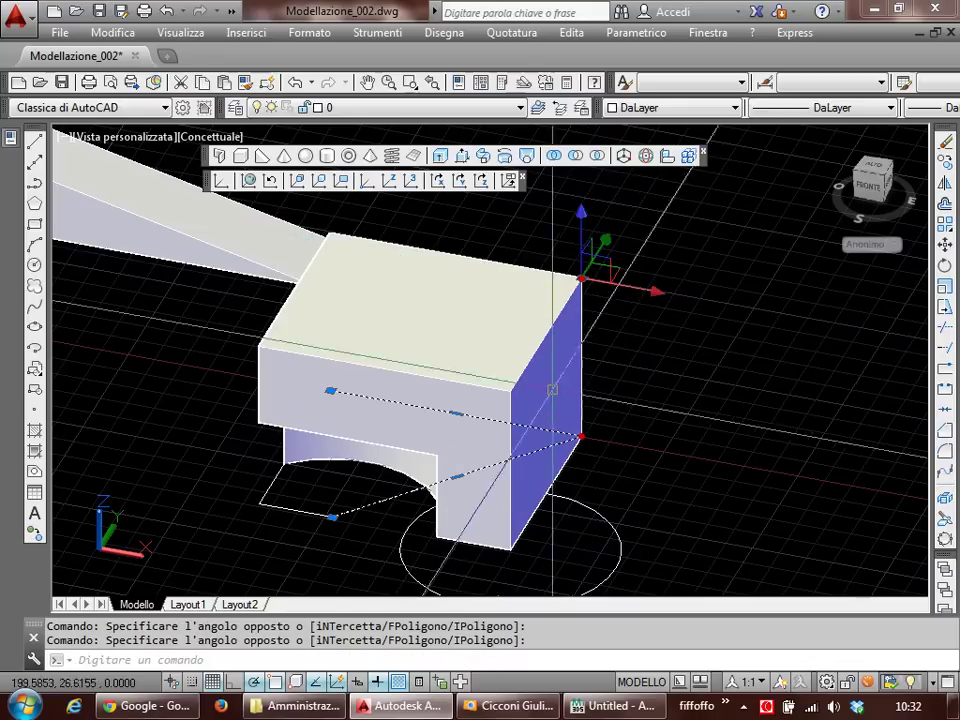
left_click(536, 254)
left_click(612, 355)
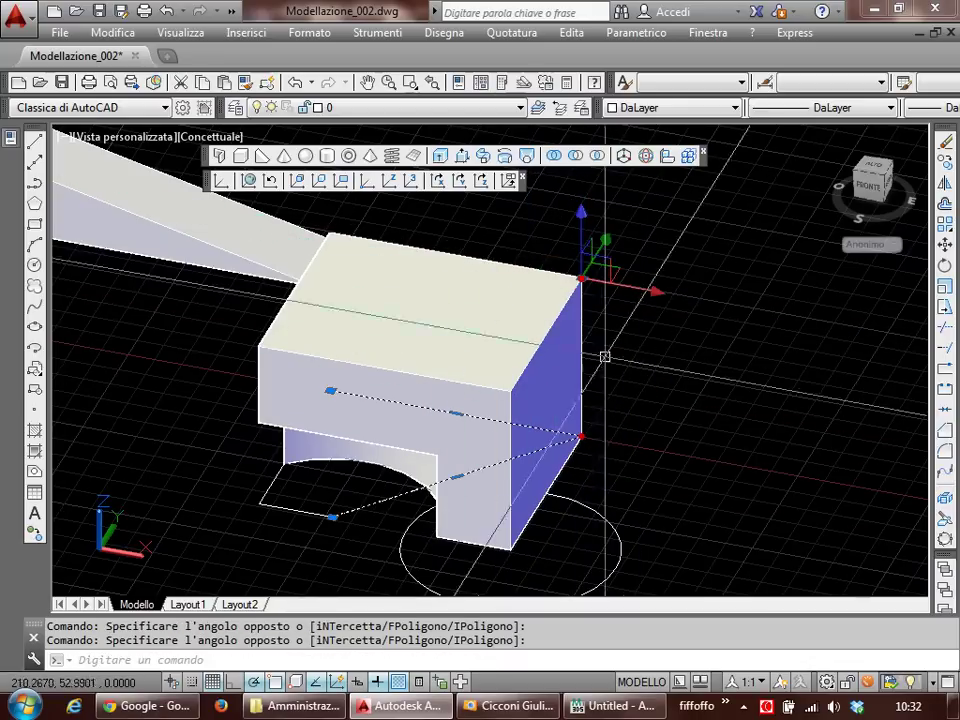
left_click(511, 393)
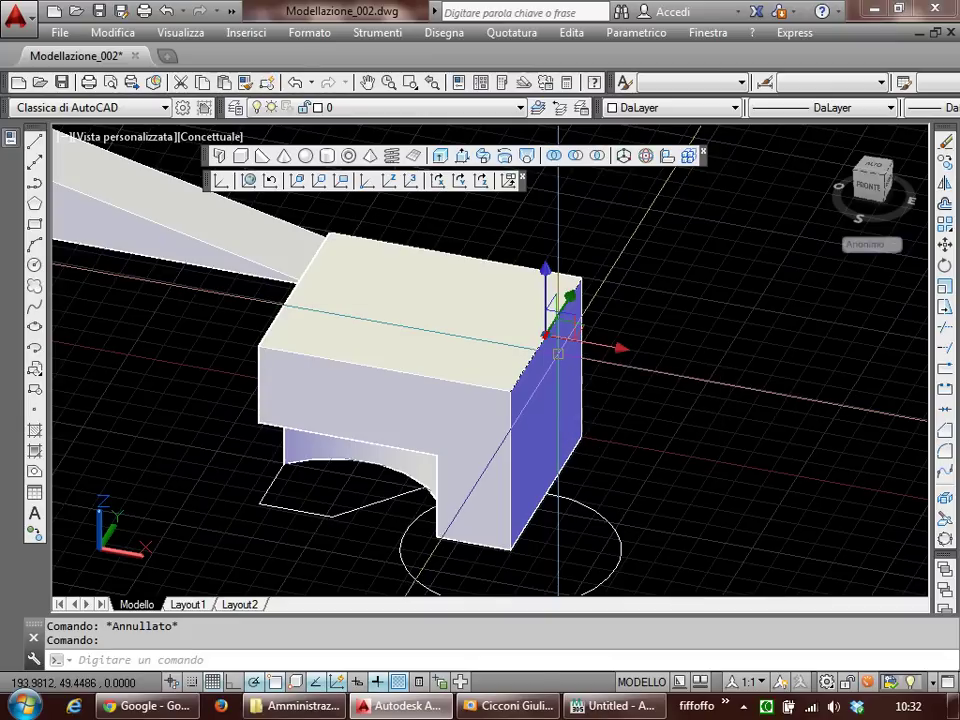
Step: Grab a corner grip to stretch the box, then cancel so its shape stays unchanged
left_click(567, 345)
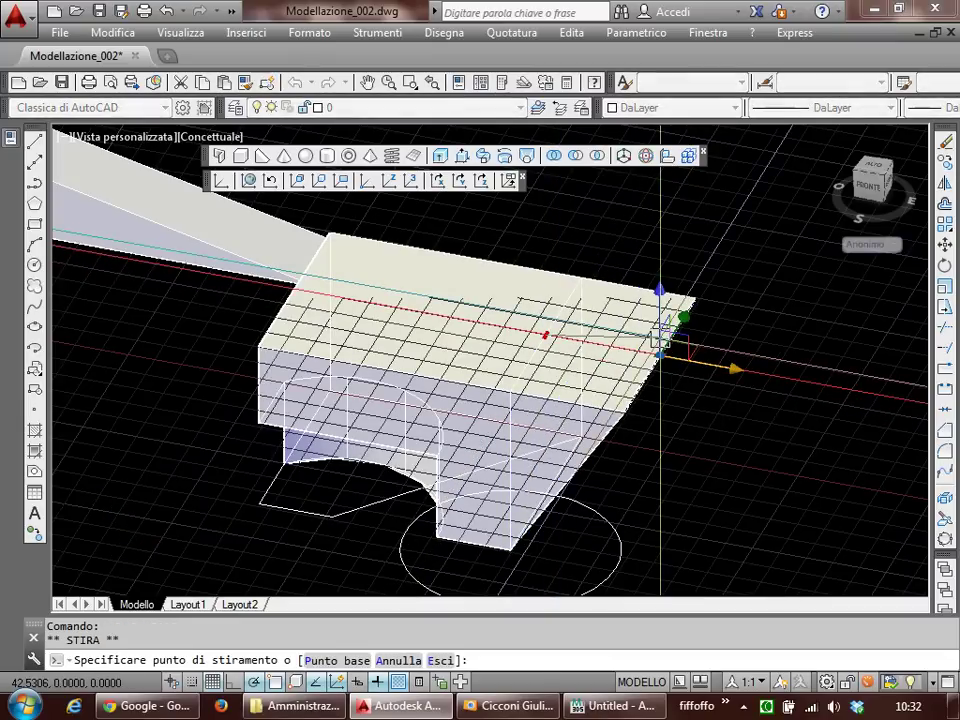
key("Escape")
key("Escape")
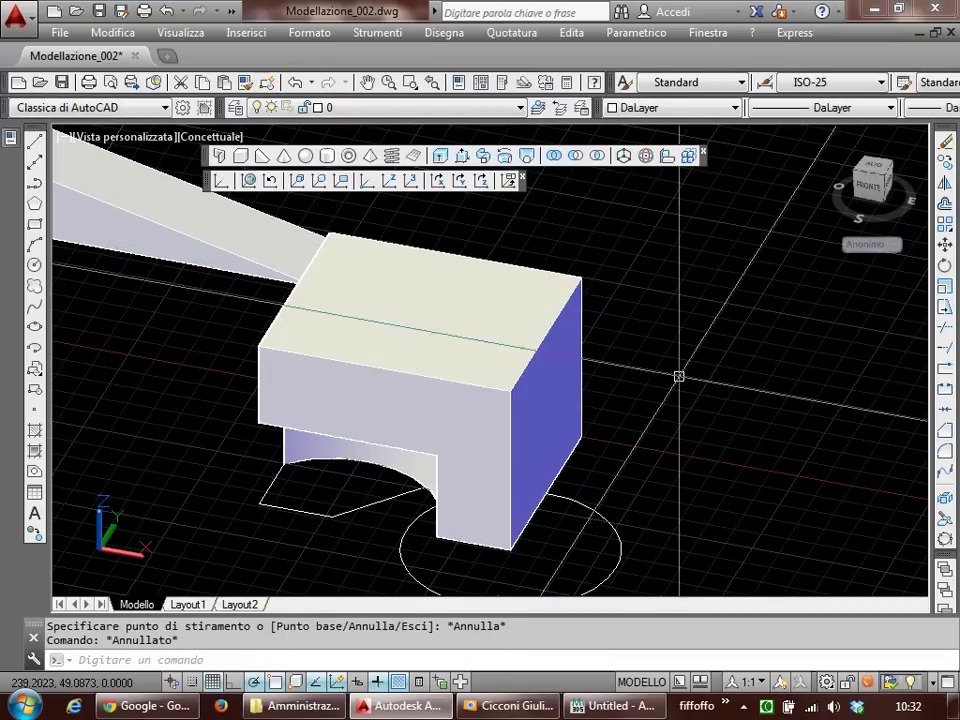
middle_click_drag(676, 377, 651, 360, "shift")
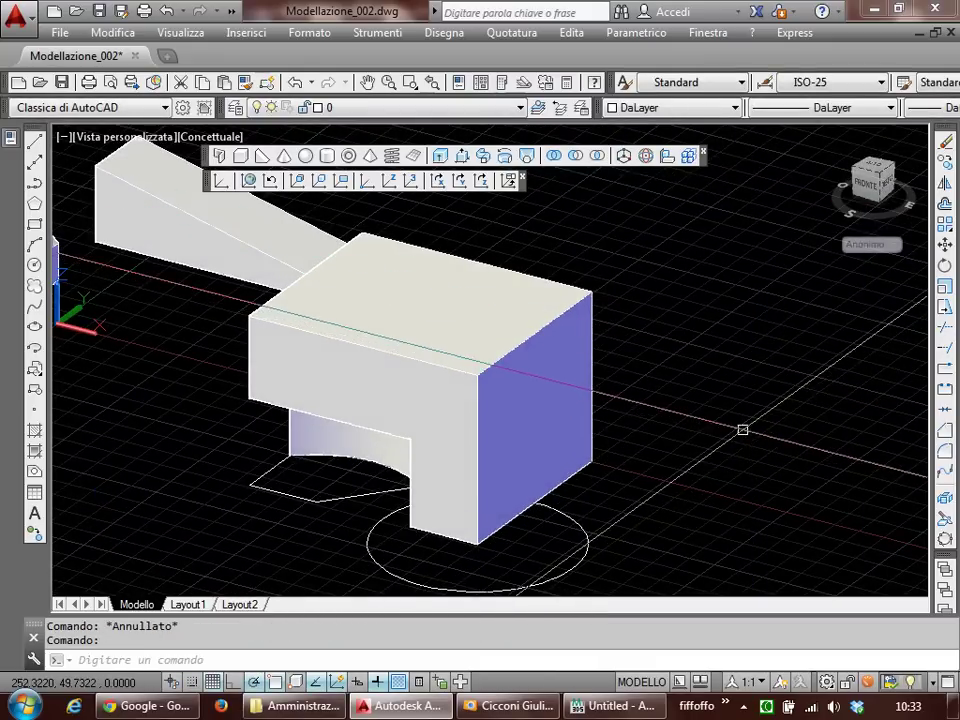
key("Return")
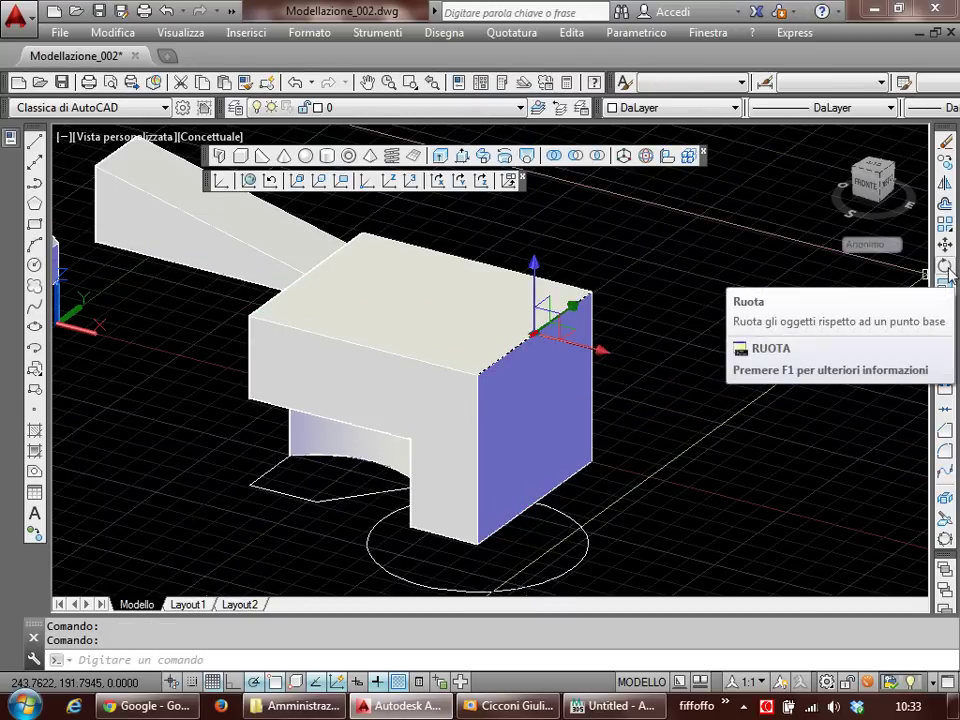
Step: Rotate the box's right end face about its front top corner so it slants
left_click(945, 266)
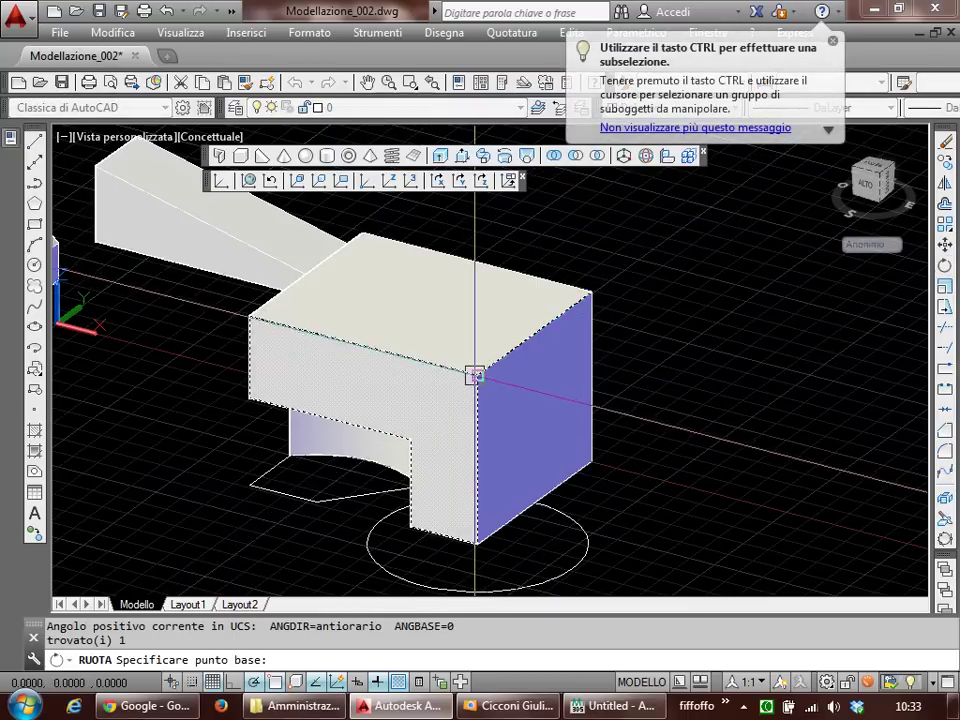
key("F6")
left_click(413, 558)
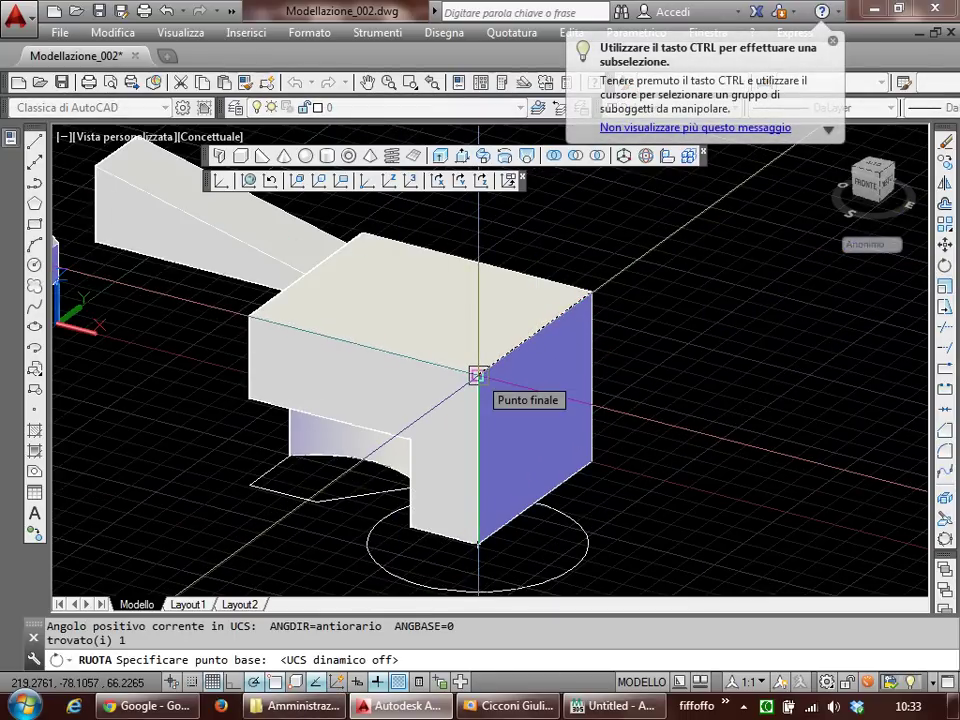
left_click(477, 376)
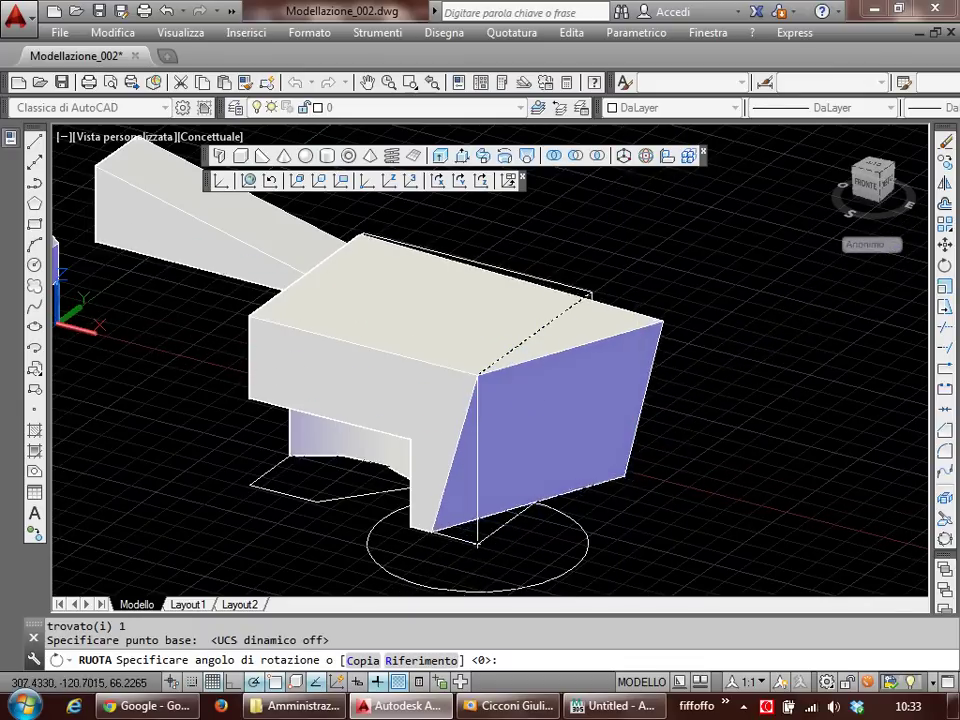
left_click(643, 470)
mouse_move(643, 432)
middle_mouse_down("shift")
mouse_move(613, 441)
mouse_move(480, 435)
mouse_move(467, 418)
mouse_move(616, 451)
mouse_move(707, 401)
mouse_move(587, 414)
mouse_move(555, 454)
mouse_move(616, 587)
middle_mouse_up("shift")
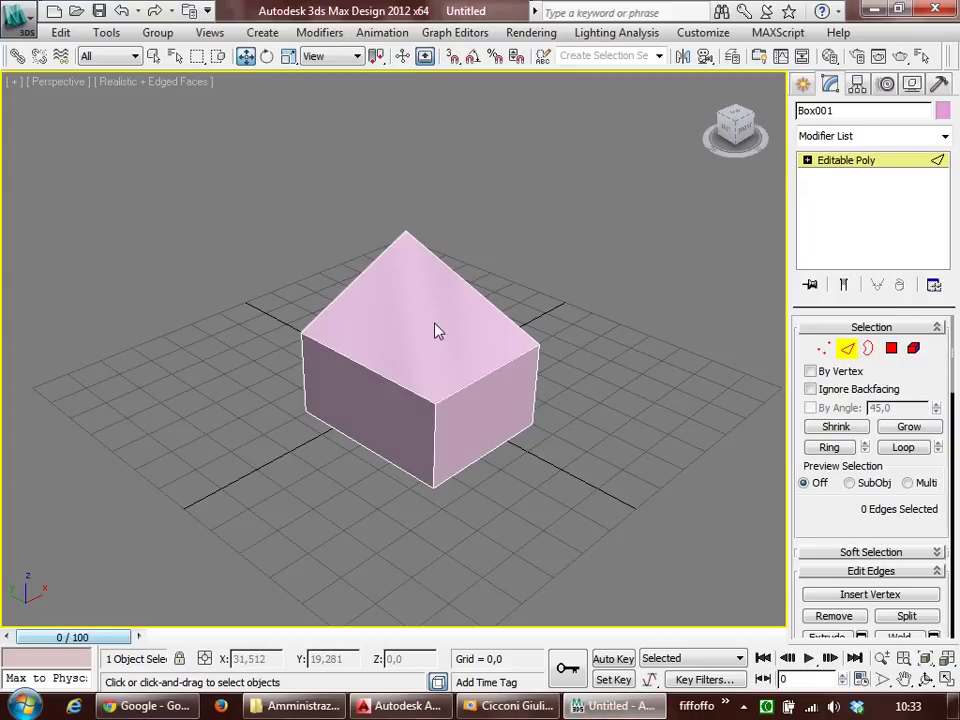
Step: In Polygon mode, select Box001's front face and rotate it upward to tilt the box
left_click(826, 172)
left_click(549, 305)
scroll(421, 320, "up", 3)
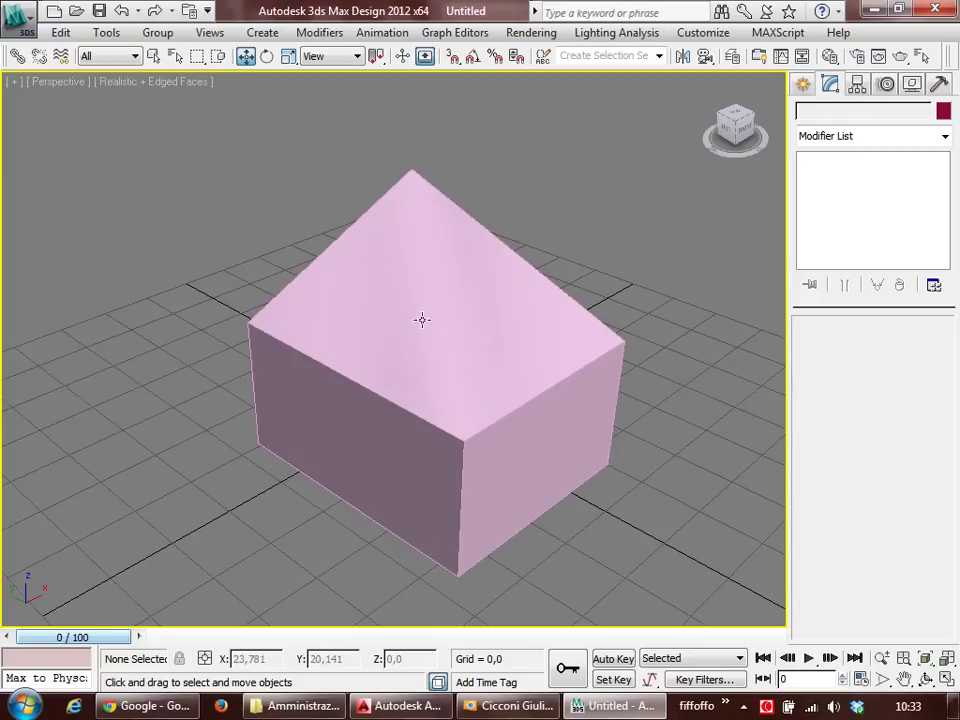
mouse_move(461, 363)
middle_mouse_down()
mouse_move(573, 291)
mouse_move(422, 336)
mouse_move(364, 285)
mouse_move(411, 321)
mouse_move(566, 288)
mouse_move(538, 328)
mouse_move(431, 341)
mouse_move(377, 285)
mouse_move(477, 369)
mouse_move(542, 369)
mouse_move(471, 343)
middle_mouse_up()
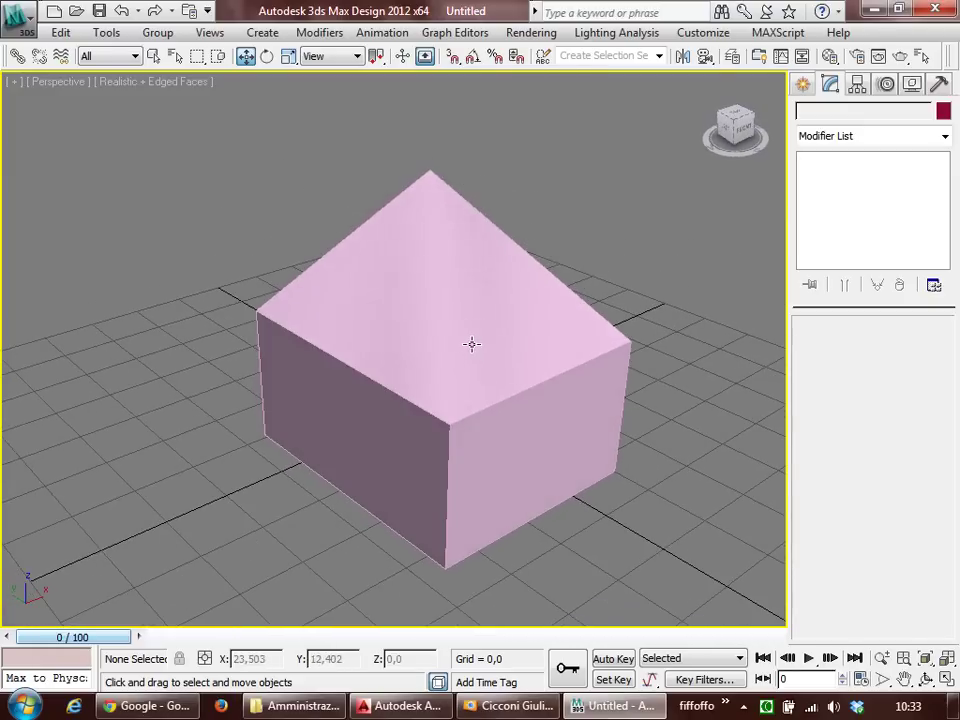
left_click(528, 402)
key("4")
left_click(518, 477)
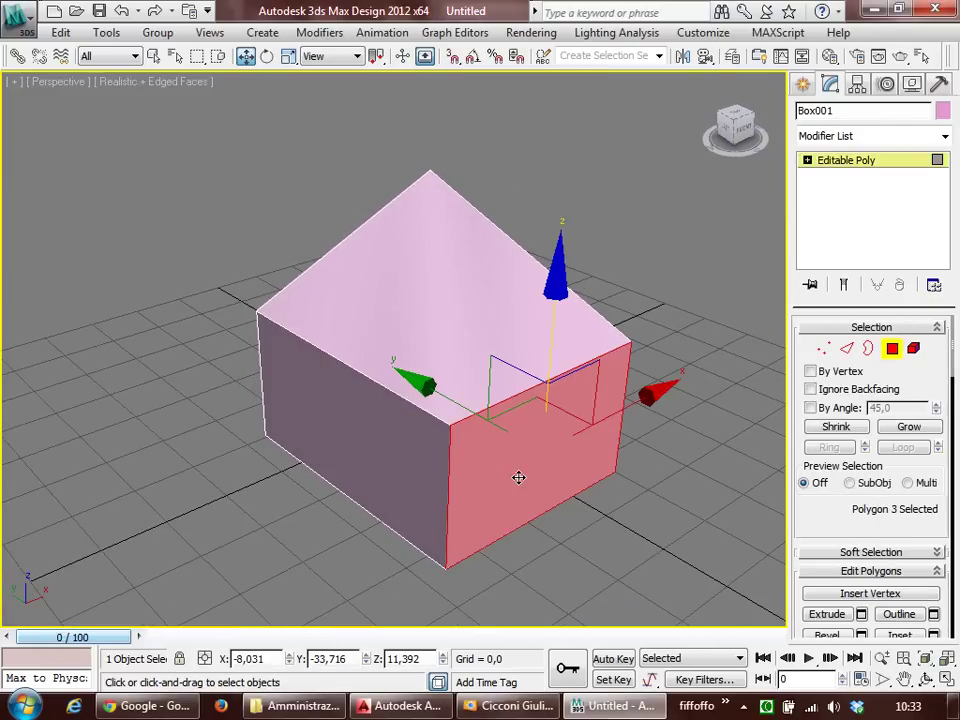
mouse_move(519, 470)
left_mouse_down()
mouse_move(516, 540)
mouse_move(454, 396)
mouse_move(662, 345)
mouse_move(574, 418)
mouse_move(551, 317)
mouse_move(555, 285)
mouse_move(530, 306)
left_mouse_up()
mouse_move(354, 377)
middle_mouse_down("alt")
mouse_move(428, 377)
mouse_move(521, 285)
mouse_move(567, 289)
mouse_move(386, 371)
mouse_move(363, 400)
middle_mouse_up("alt")
left_click(390, 706)
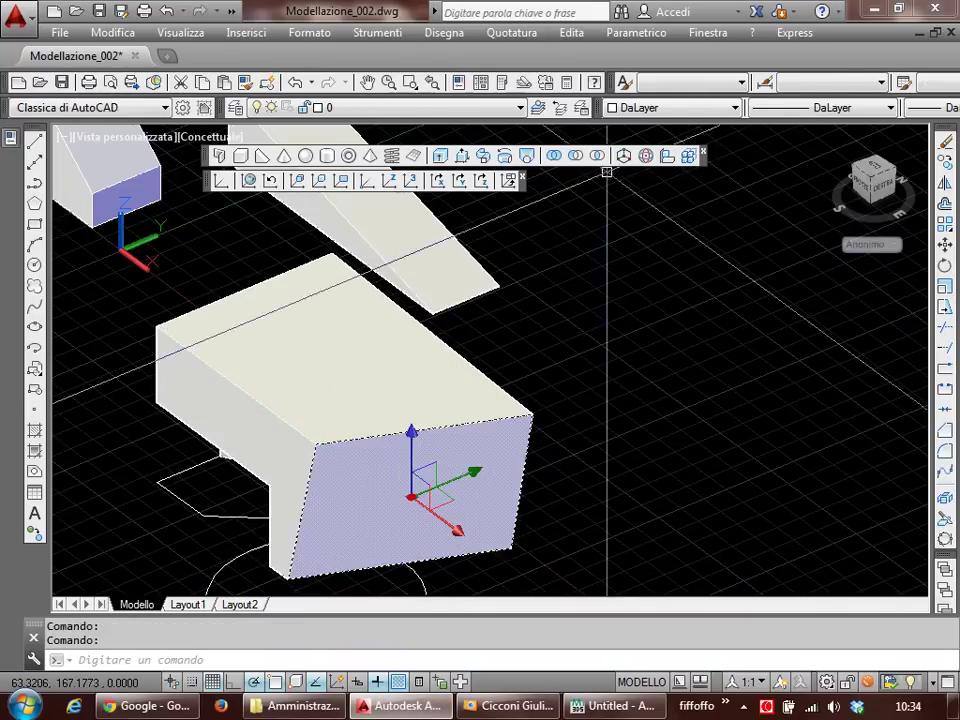
left_click(646, 157)
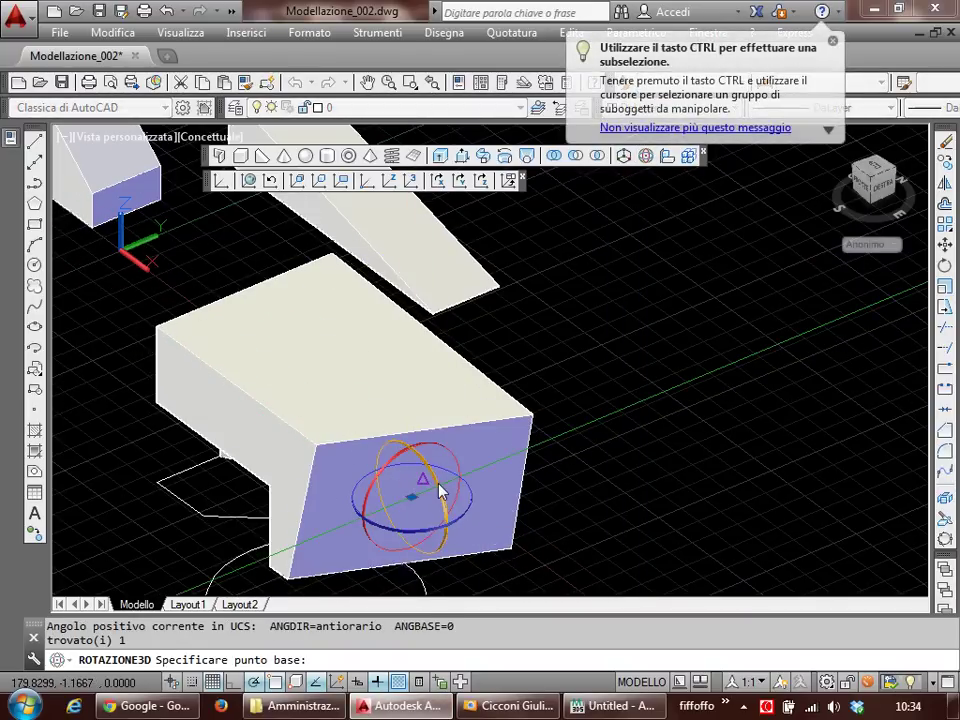
left_click(439, 493)
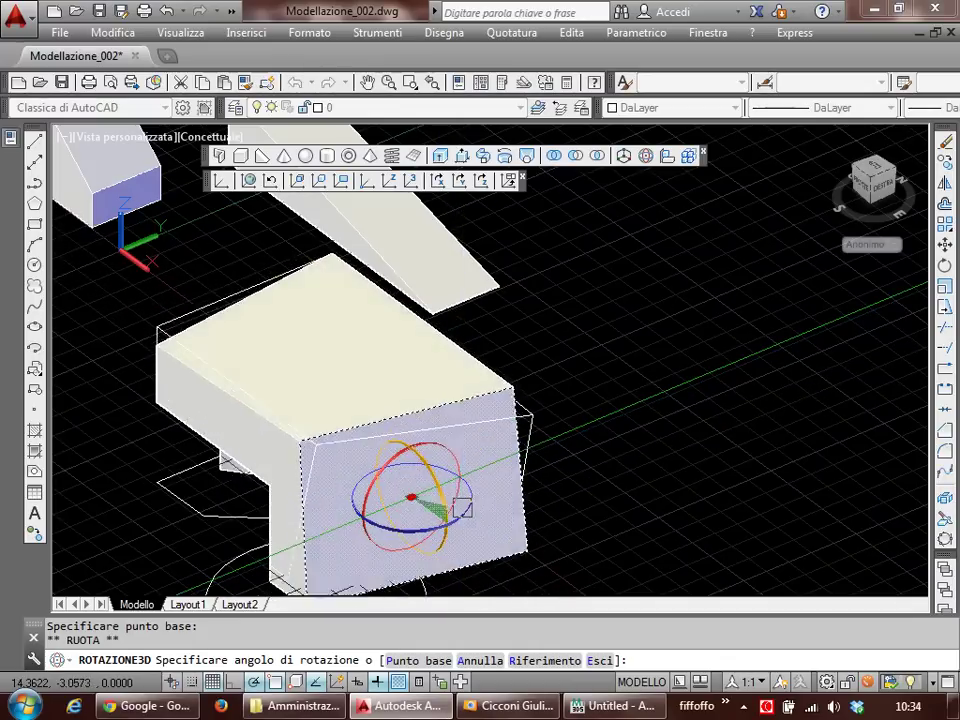
left_click(590, 513)
key("Escape")
key("Escape")
mouse_move(431, 452)
middle_mouse_down("shift")
mouse_move(452, 409)
mouse_move(553, 364)
mouse_move(566, 379)
mouse_move(696, 405)
mouse_move(510, 405)
middle_mouse_up("shift")
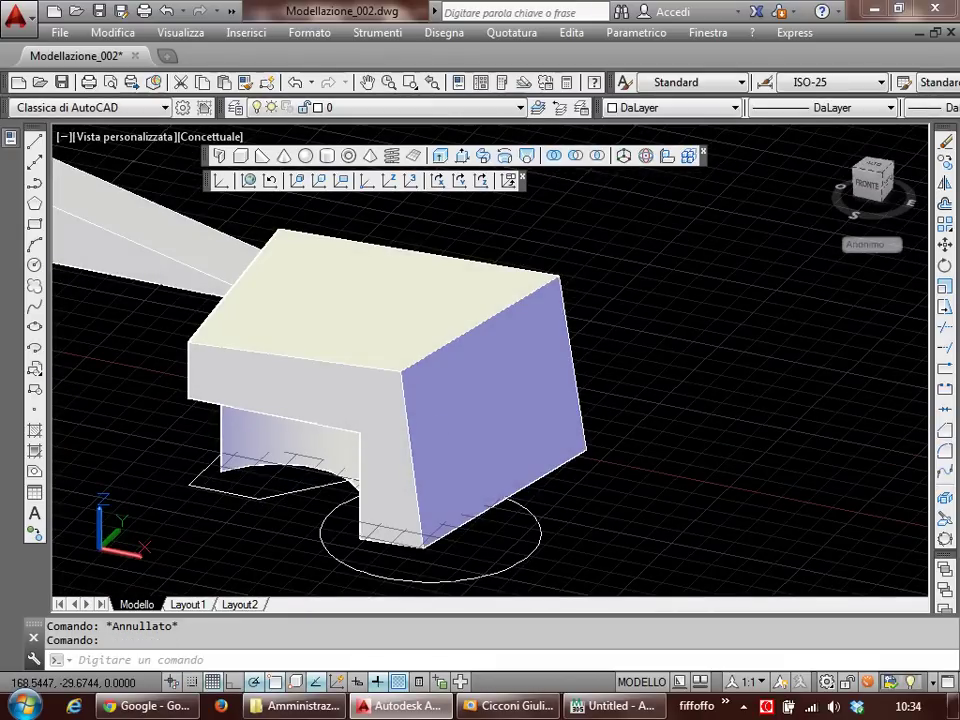
mouse_move(356, 452)
middle_mouse_down("shift")
mouse_move(377, 444)
mouse_move(356, 441)
middle_mouse_up("shift")
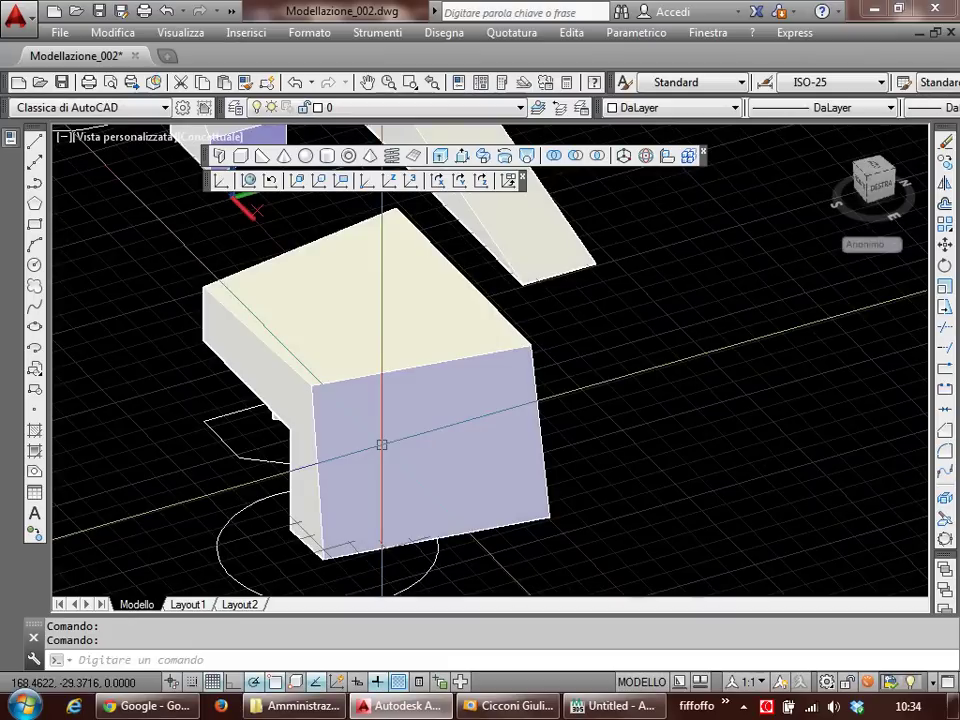
middle_click_drag(497, 437, 503, 443)
mouse_move(408, 474)
middle_mouse_down("shift")
mouse_move(377, 476)
mouse_move(479, 482)
middle_mouse_up("shift")
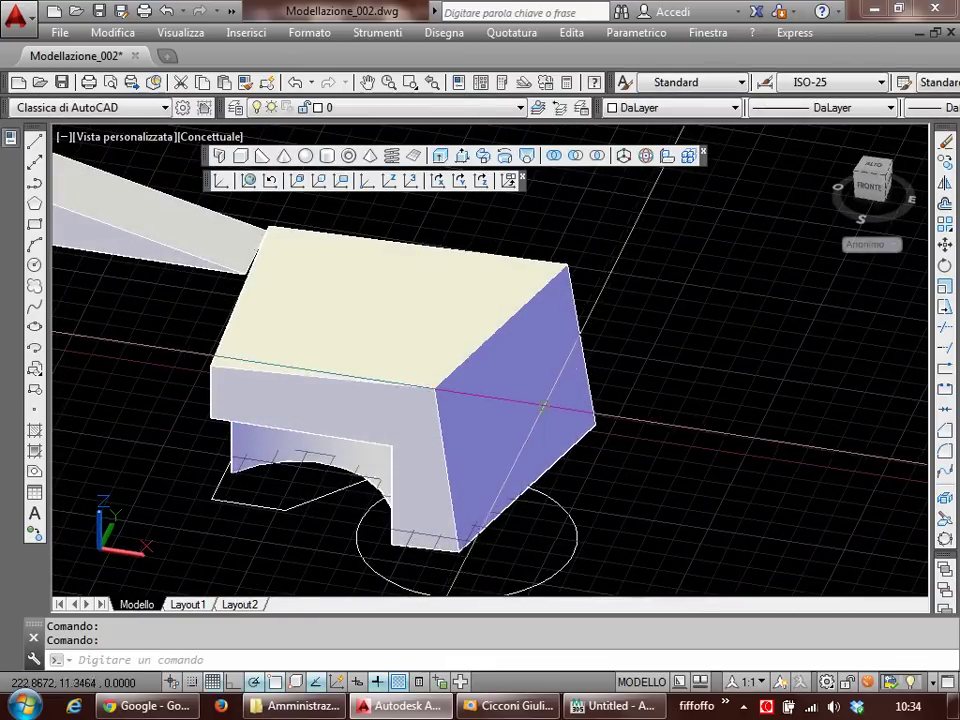
left_click(533, 432, "ctrl")
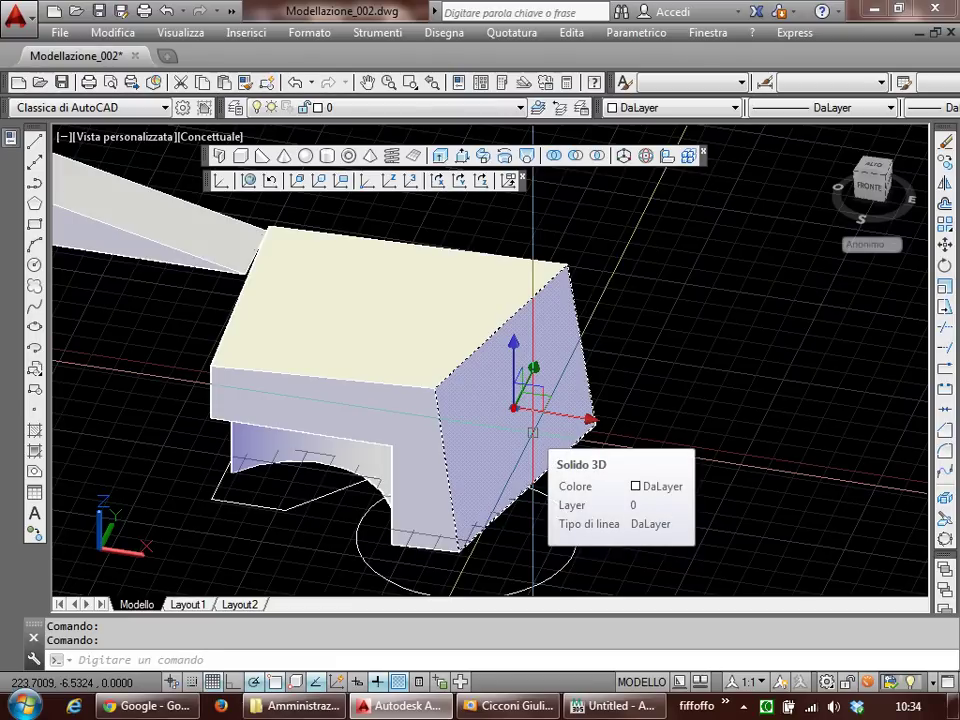
type("est")
key("Return")
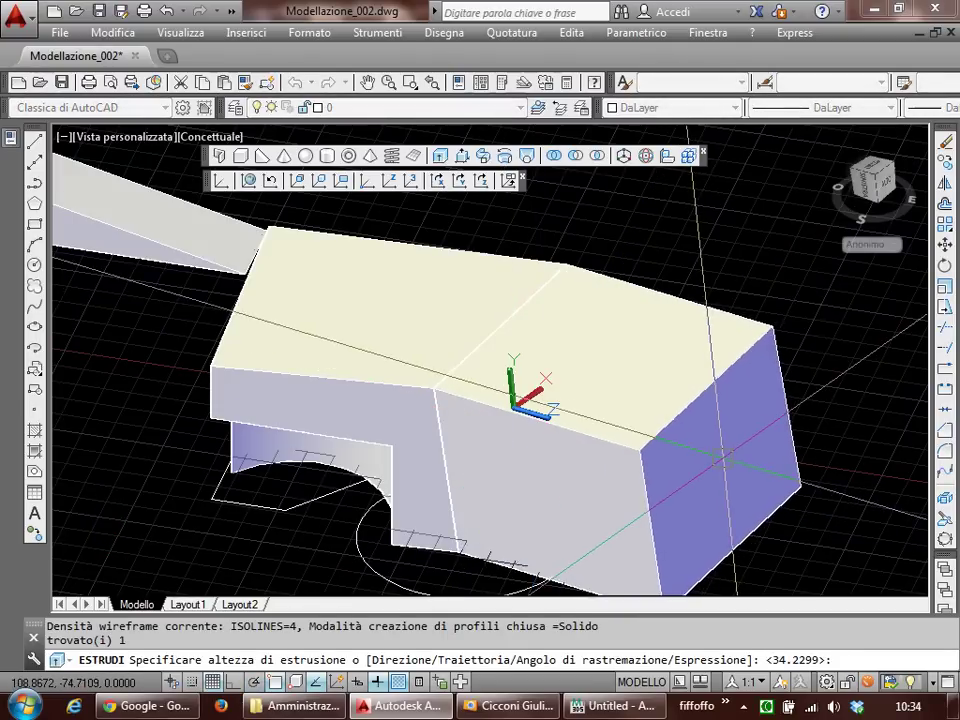
left_click(722, 458)
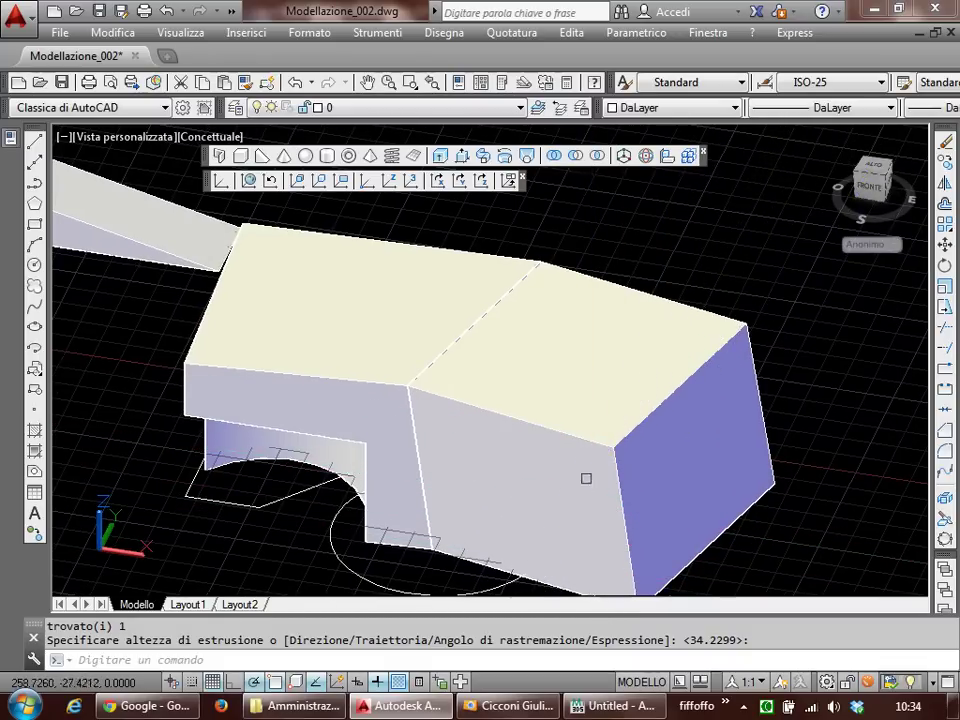
left_click(591, 408)
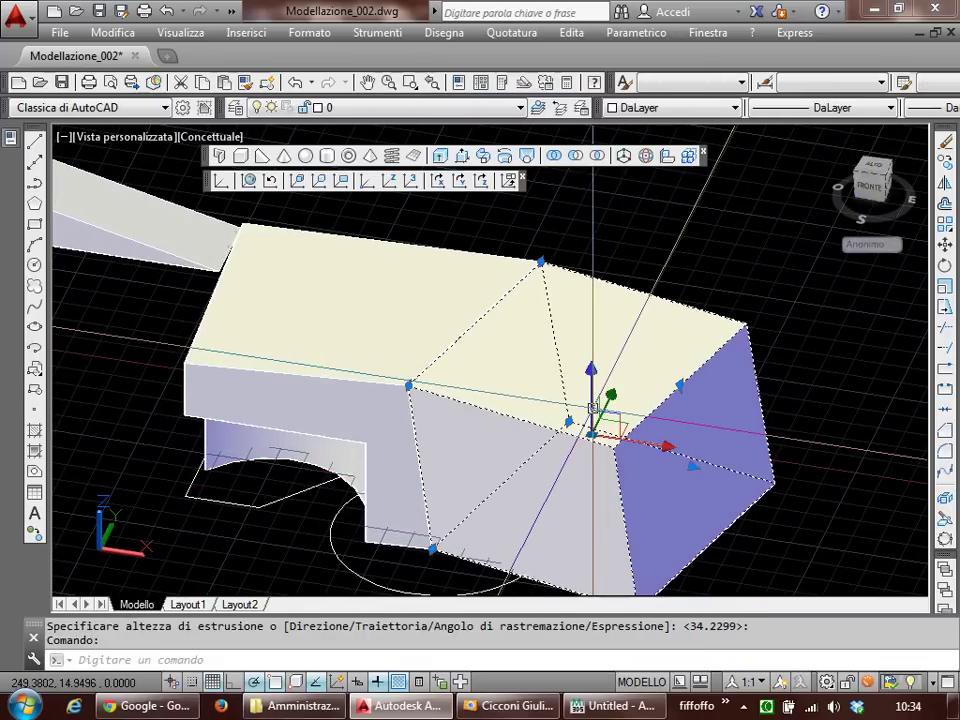
type("s")
key("Return")
left_click(670, 267)
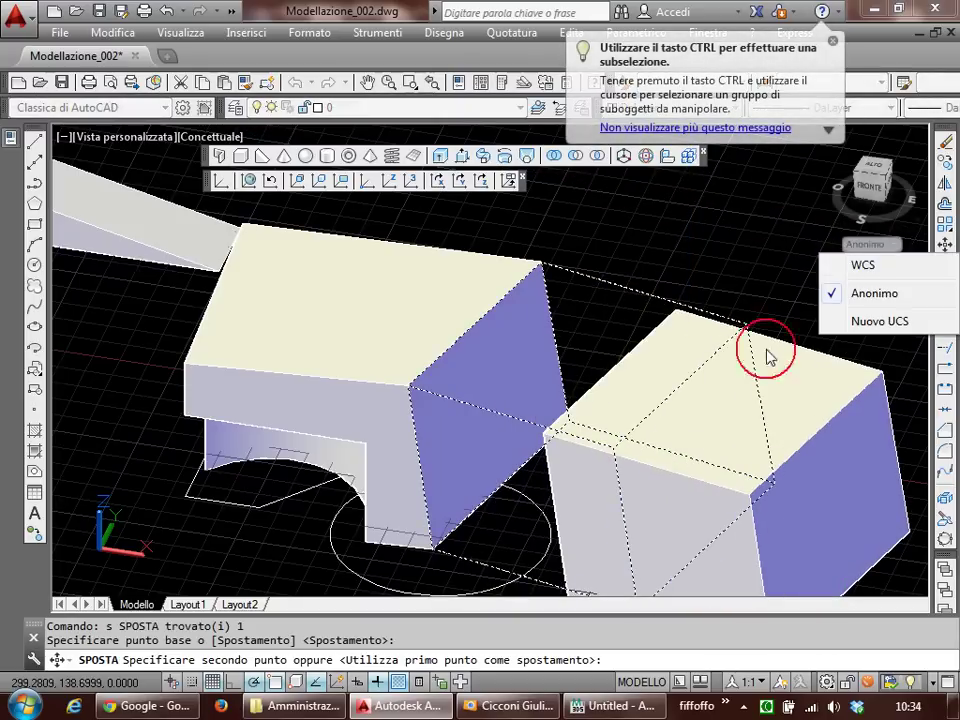
left_click(752, 247)
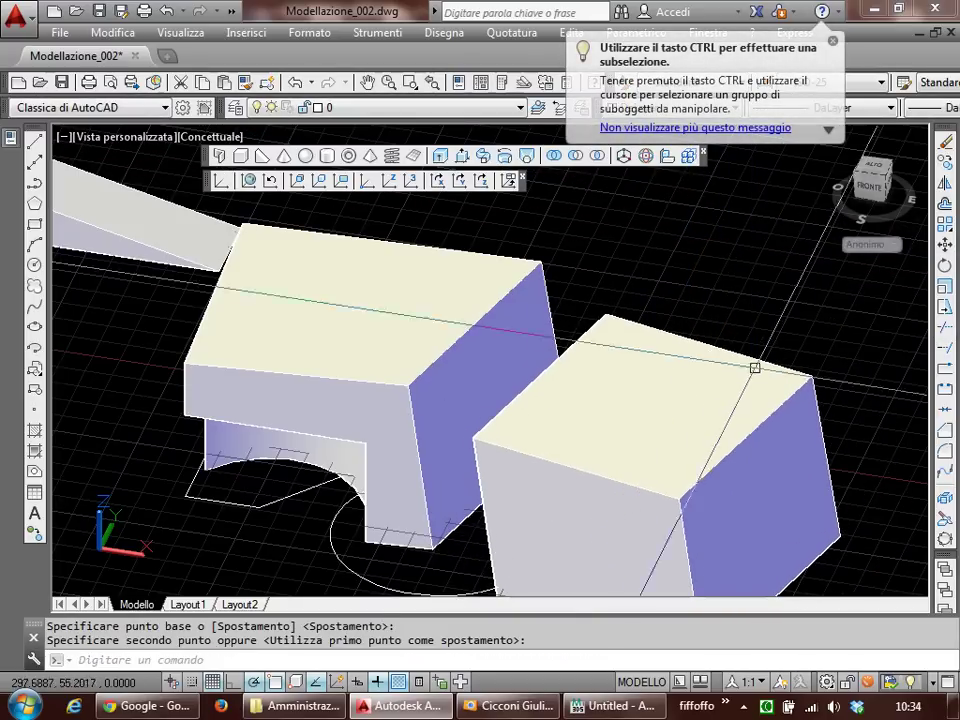
type("ca")
key("Return")
left_click(379, 414)
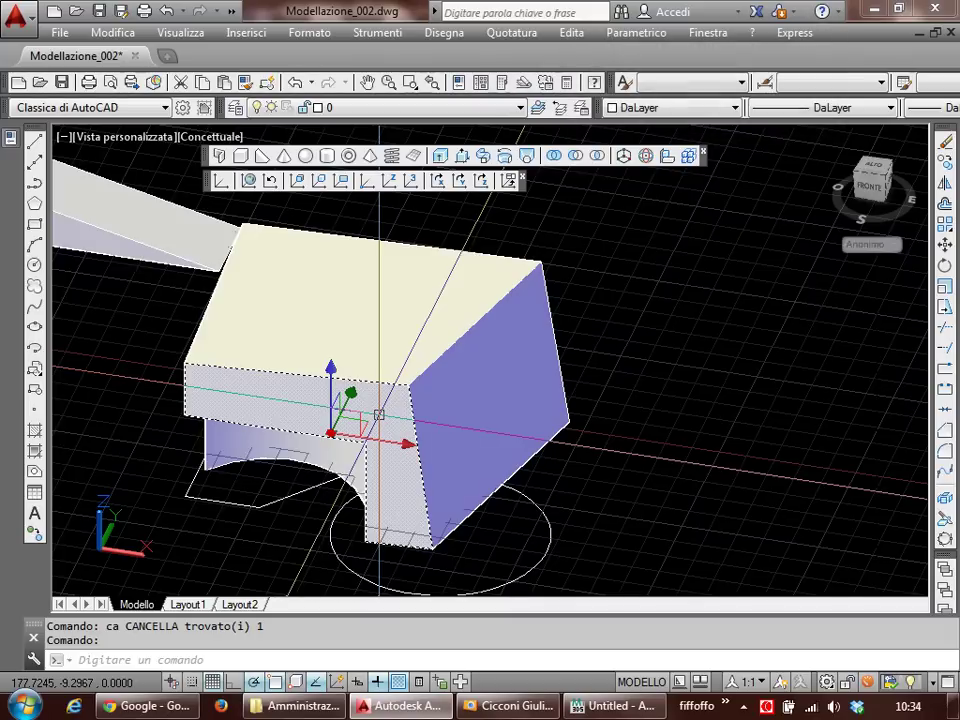
mouse_move(379, 414)
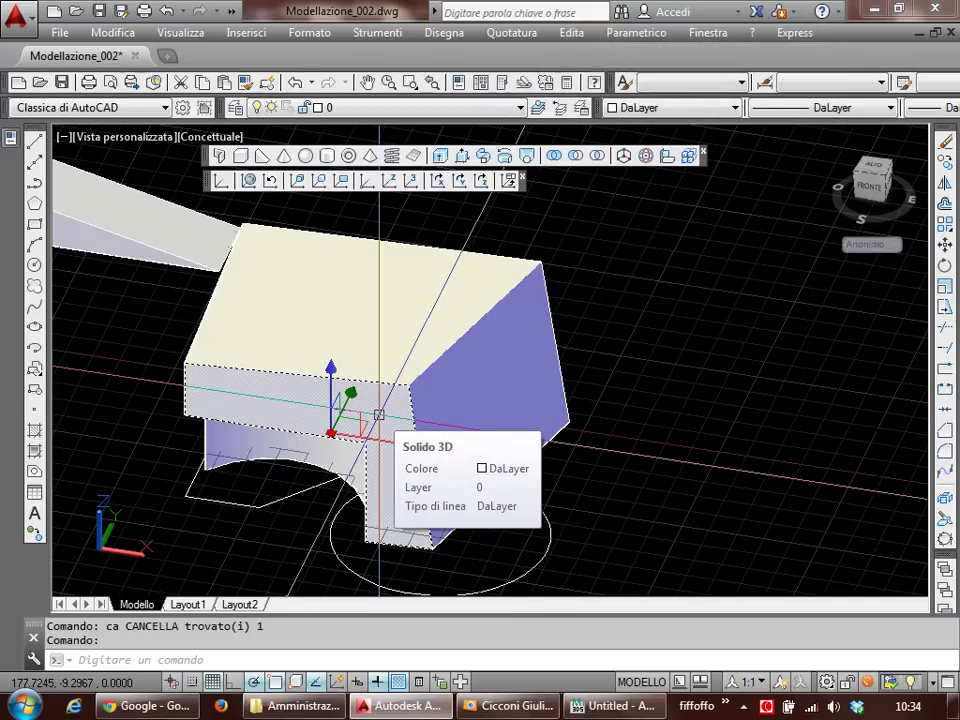
type("est")
key("Return")
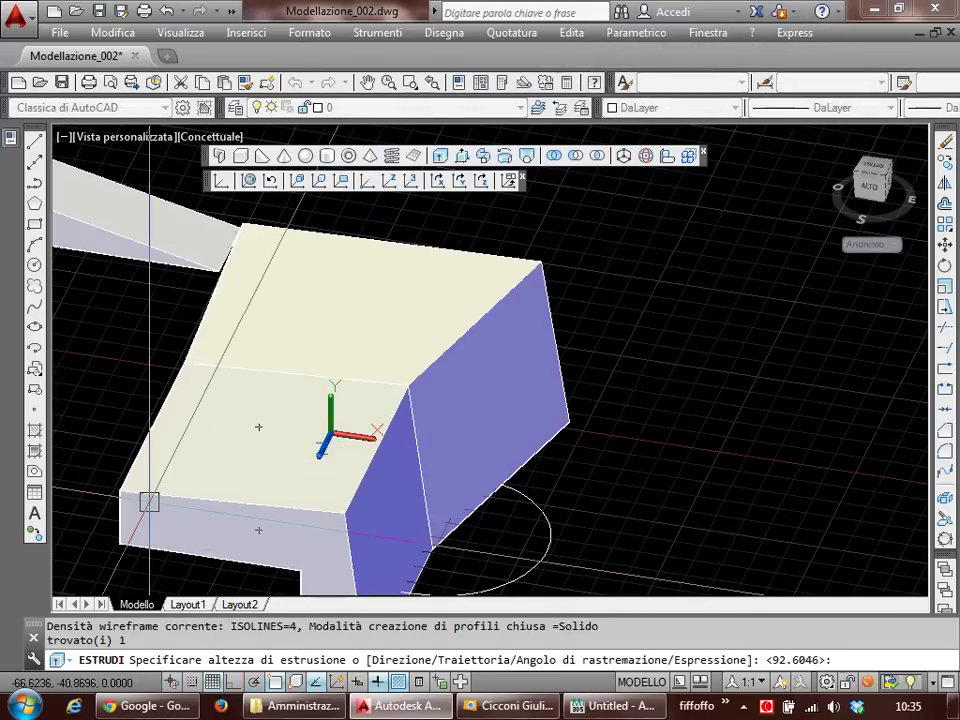
left_click(101, 444)
mouse_move(575, 448)
left_mouse_down()
mouse_move(754, 411)
mouse_move(724, 480)
left_mouse_up()
key("ctrl+z")
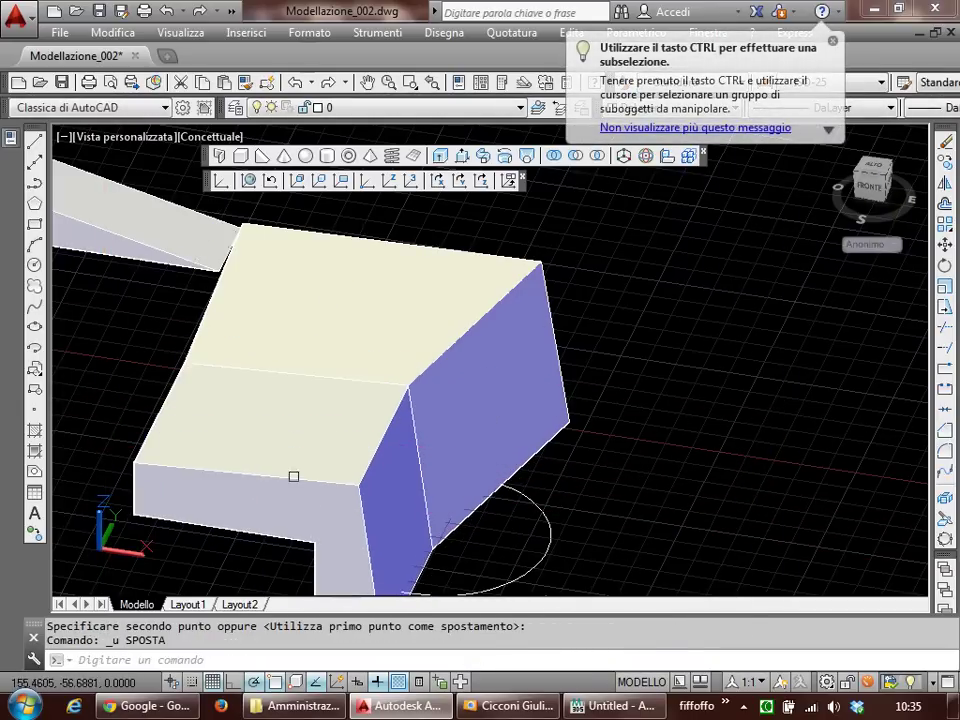
left_click(268, 461)
type("ca")
key("Return")
left_click(349, 412)
type("e")
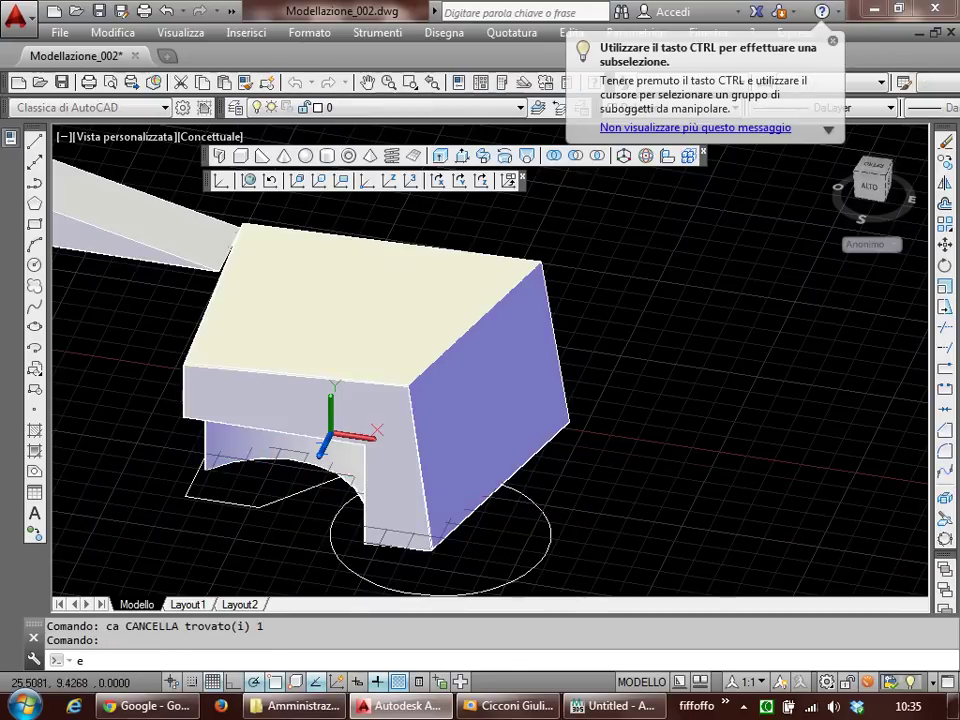
type("st")
key("Return")
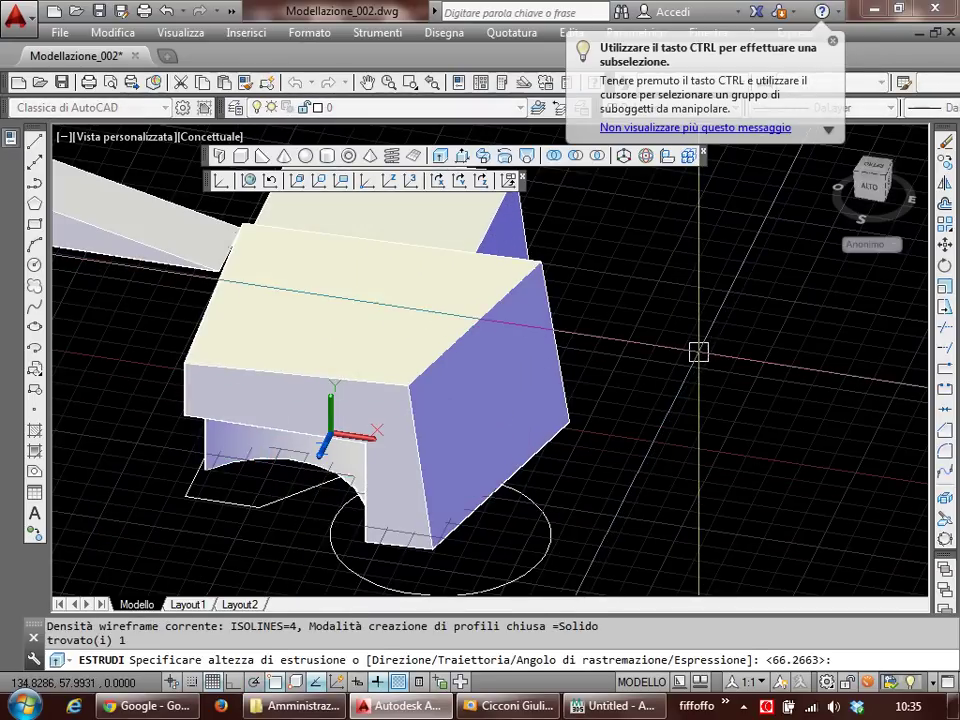
middle_click_drag(691, 353, 520, 300, "shift")
left_click(492, 282)
left_click(492, 282)
type("s")
key("Return")
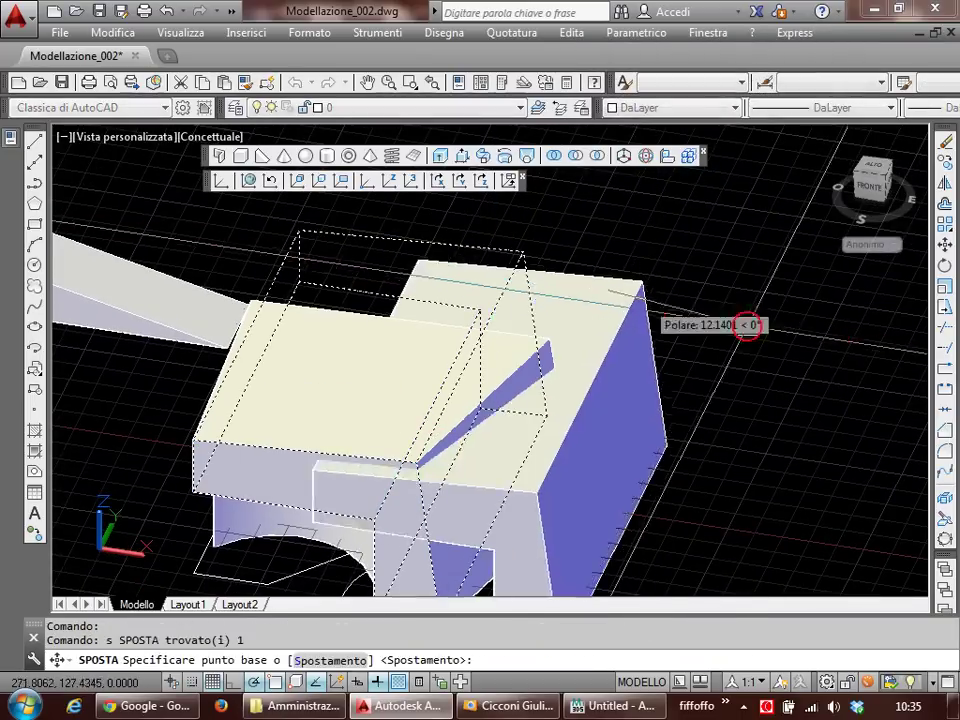
left_click(748, 325)
left_click(866, 336)
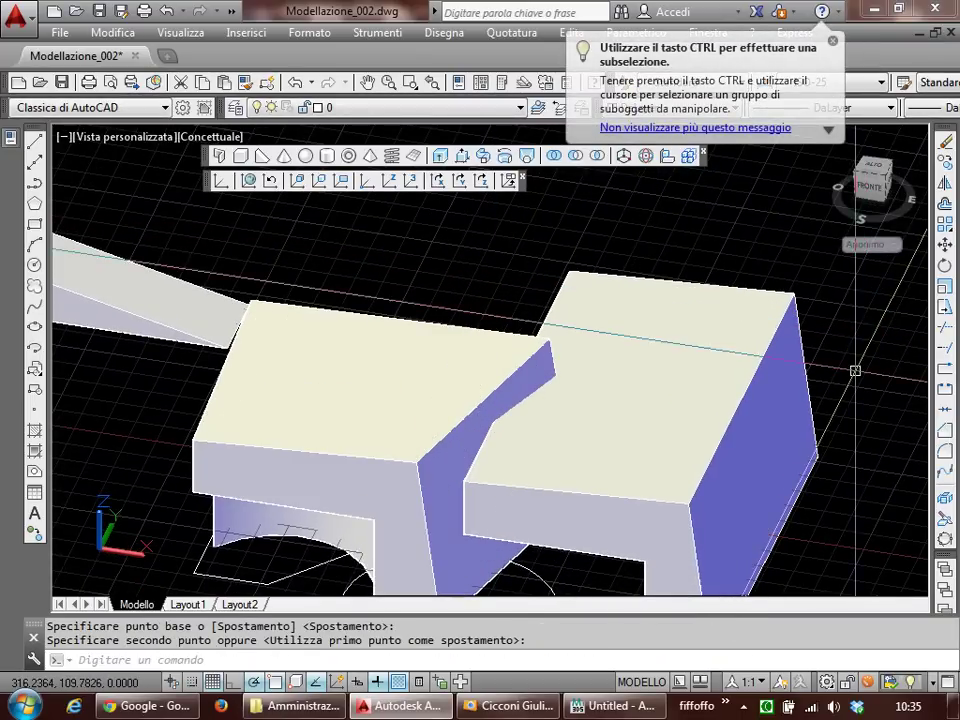
left_click(778, 377)
type("ca")
key("Return")
middle_click_drag(479, 537, 489, 462)
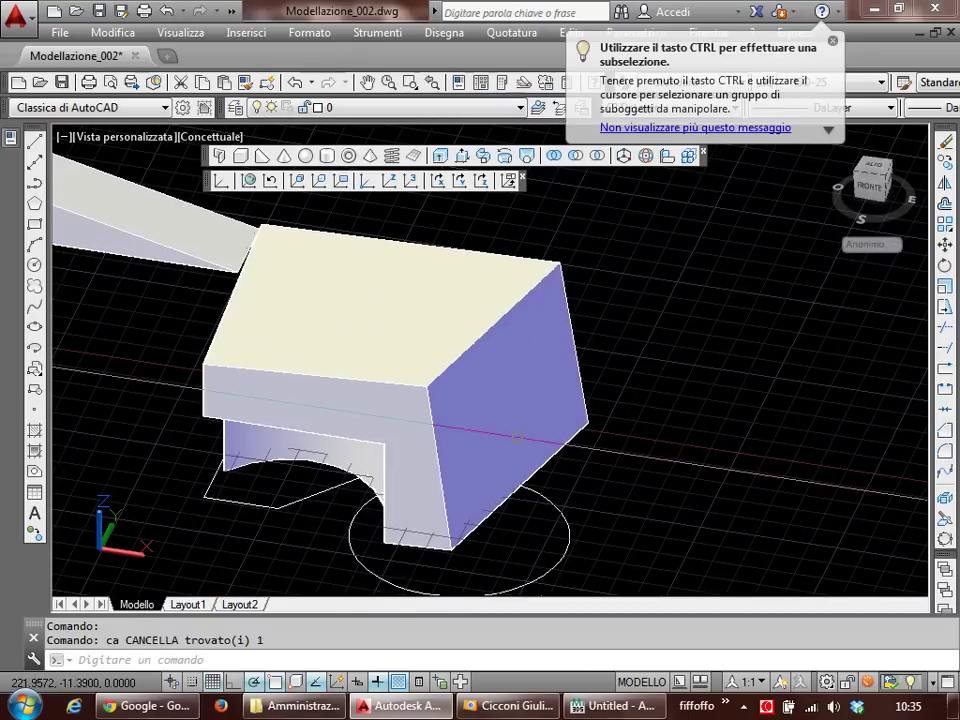
Step: Undo the recent trial edits with three Ctrl+Z presses
left_click(530, 391, "ctrl")
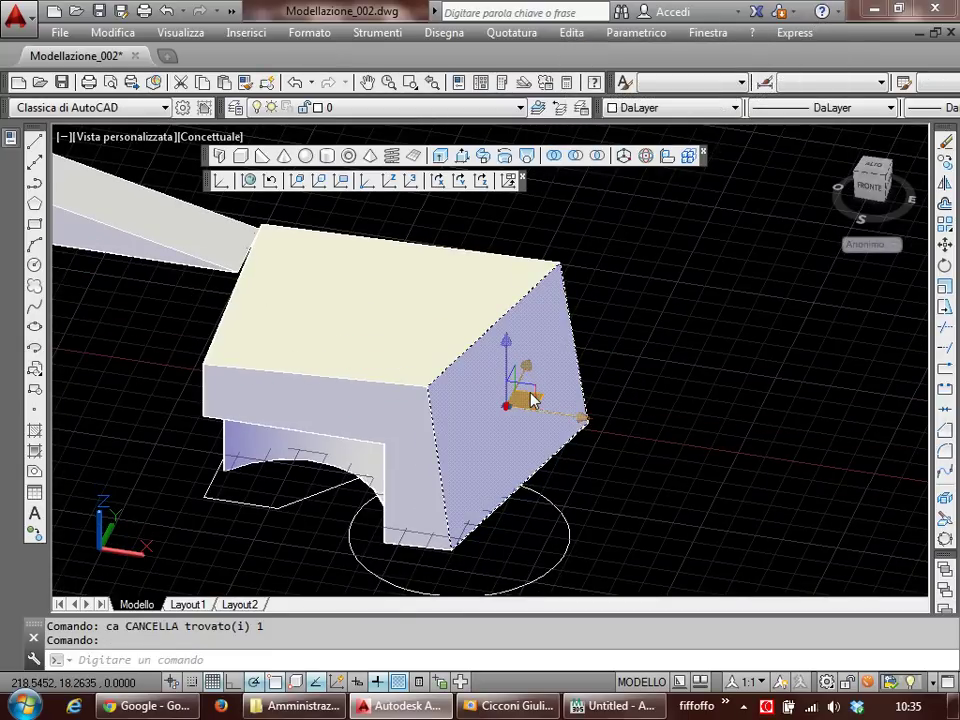
key("Escape")
key("Escape")
middle_click_drag(532, 400, 566, 375)
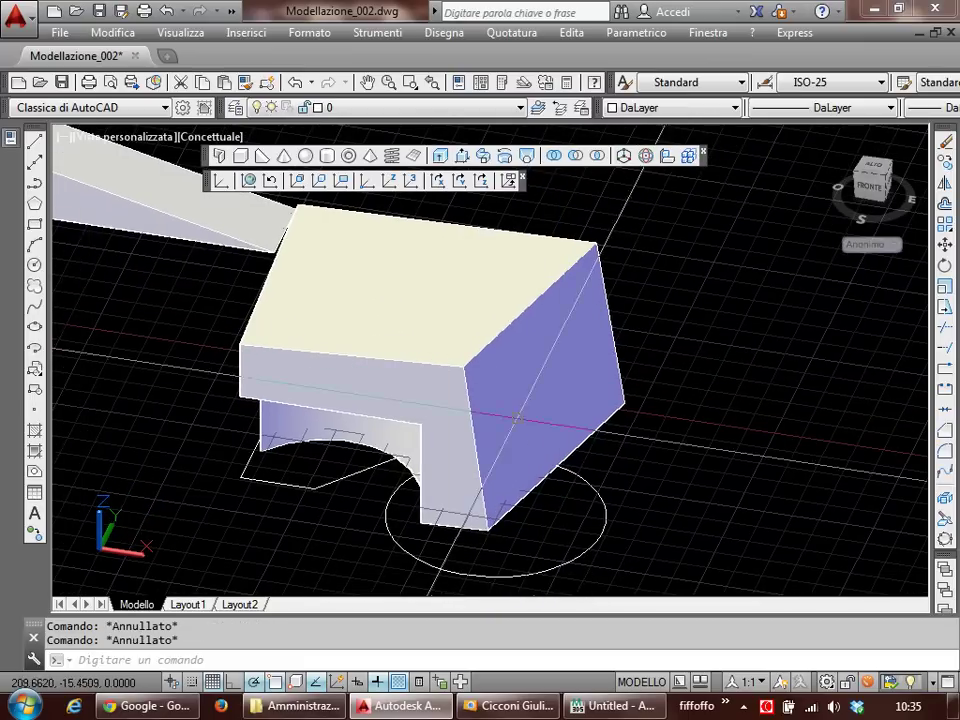
middle_click_drag(632, 399, 601, 418)
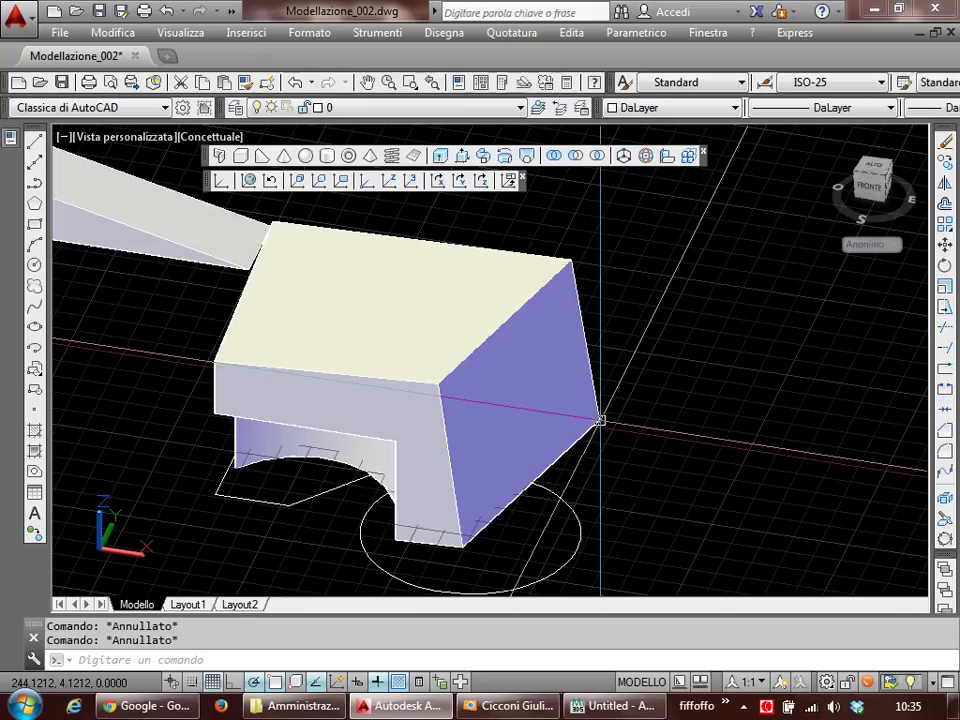
key("ctrl+z")
key("ctrl+z")
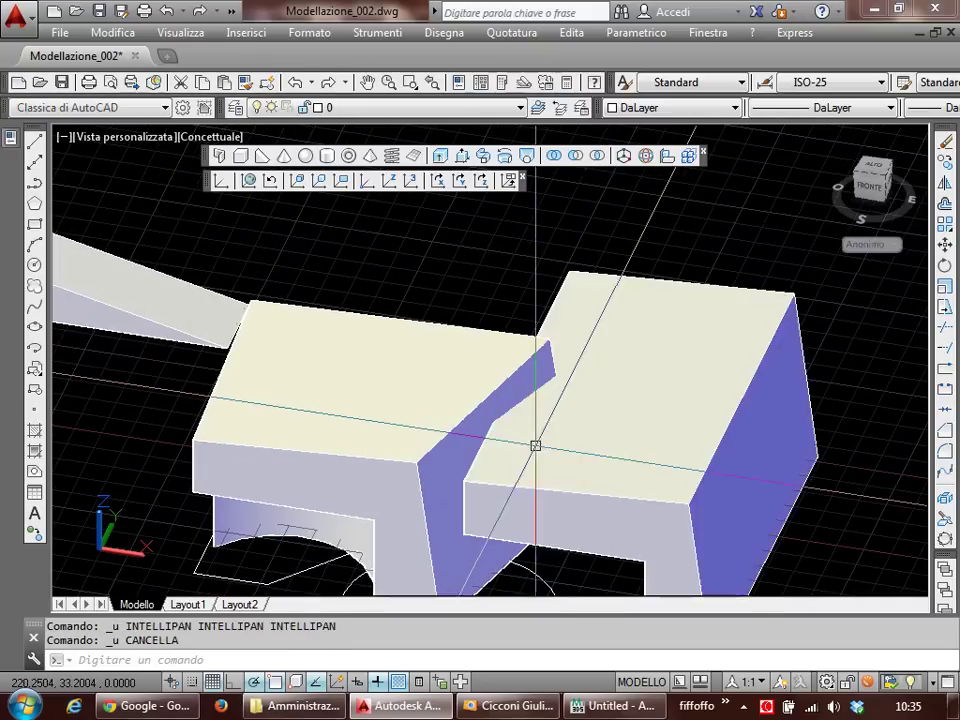
key("ctrl+z")
key("ctrl+z")
key("ctrl+z")
key("ctrl+z")
key("ctrl+z")
key("ctrl+z")
key("ctrl+z")
key("ctrl+z")
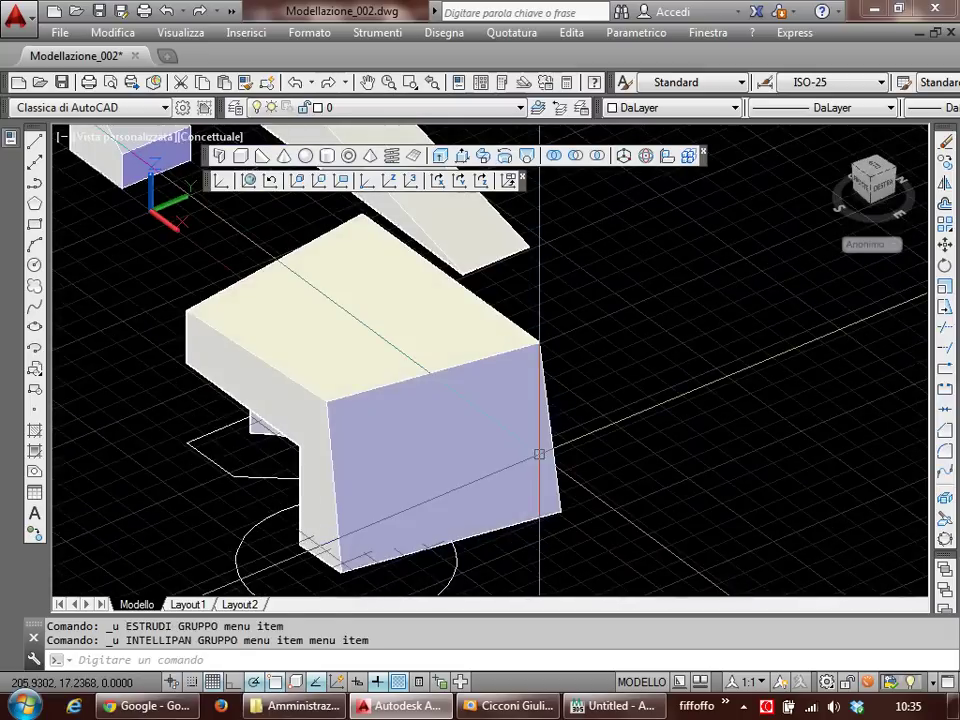
key("ctrl+z")
key("ctrl+z")
key("ctrl+z")
key("ctrl+z")
key("ctrl+z")
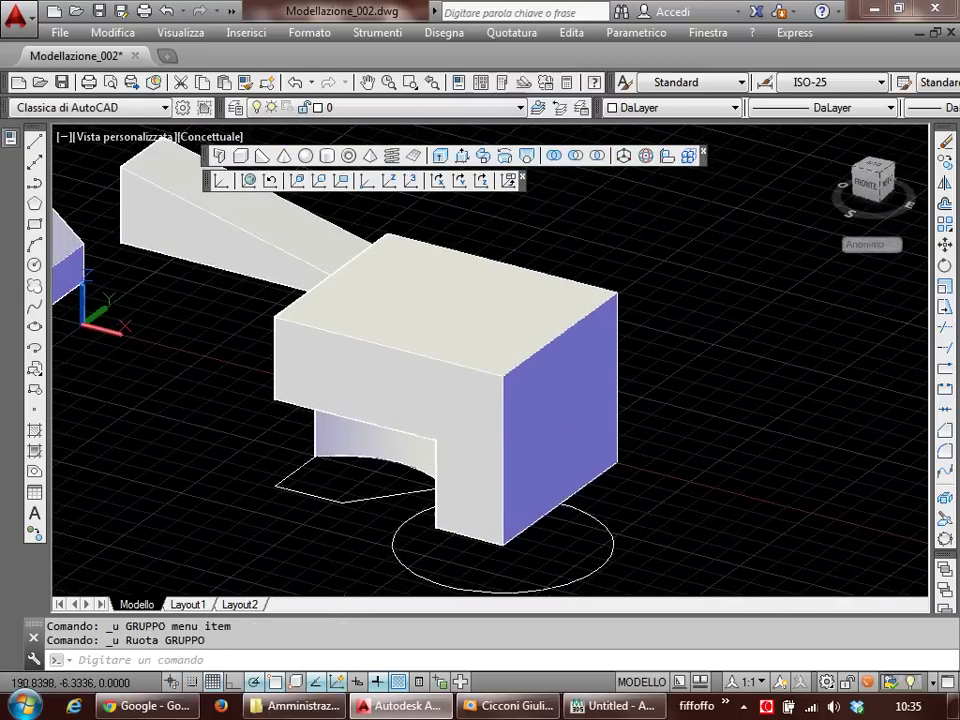
Step: Erase the circle and the pentagon outline beneath the block with CA (CANCELLA)
type("ca")
key("Return")
left_click(594, 518)
key("Return")
key("Return")
left_click(381, 498)
key("Return")
mouse_move(402, 490)
middle_mouse_down()
mouse_move(454, 498)
mouse_move(508, 454)
mouse_move(484, 474)
middle_mouse_up()
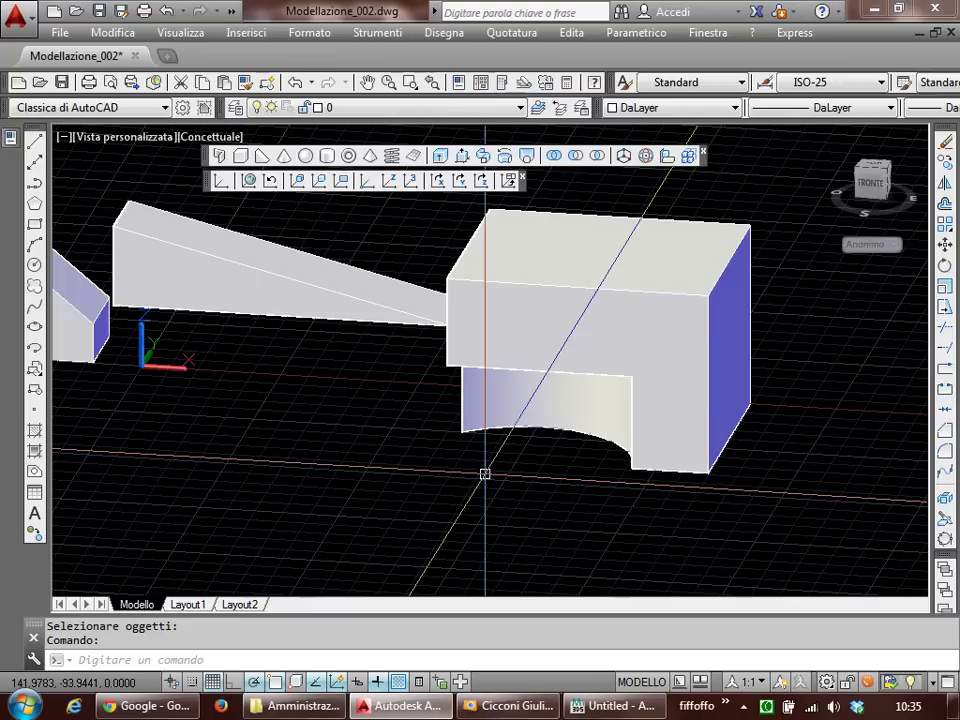
mouse_move(557, 452)
middle_mouse_down()
mouse_move(498, 499)
mouse_move(525, 486)
mouse_move(509, 491)
middle_mouse_up()
scroll(498, 499, "down", 2)
scroll(499, 499, "up", 2)
Step: Limit sub-object picking to vertices and window-select the notched solid's vertices
key("Escape")
left_click(553, 364)
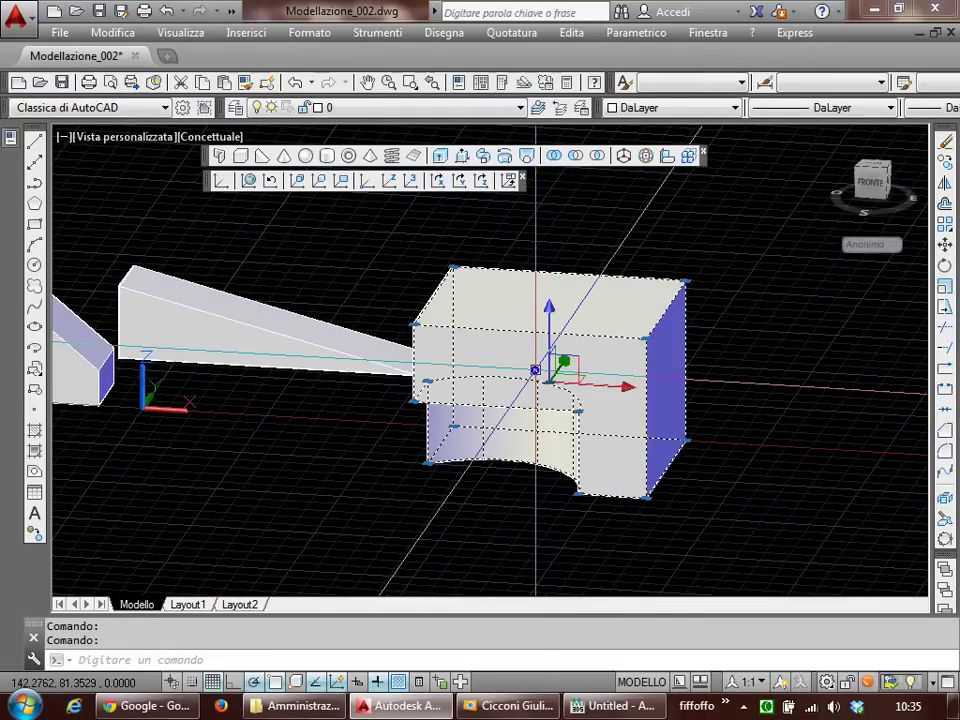
right_click(535, 370)
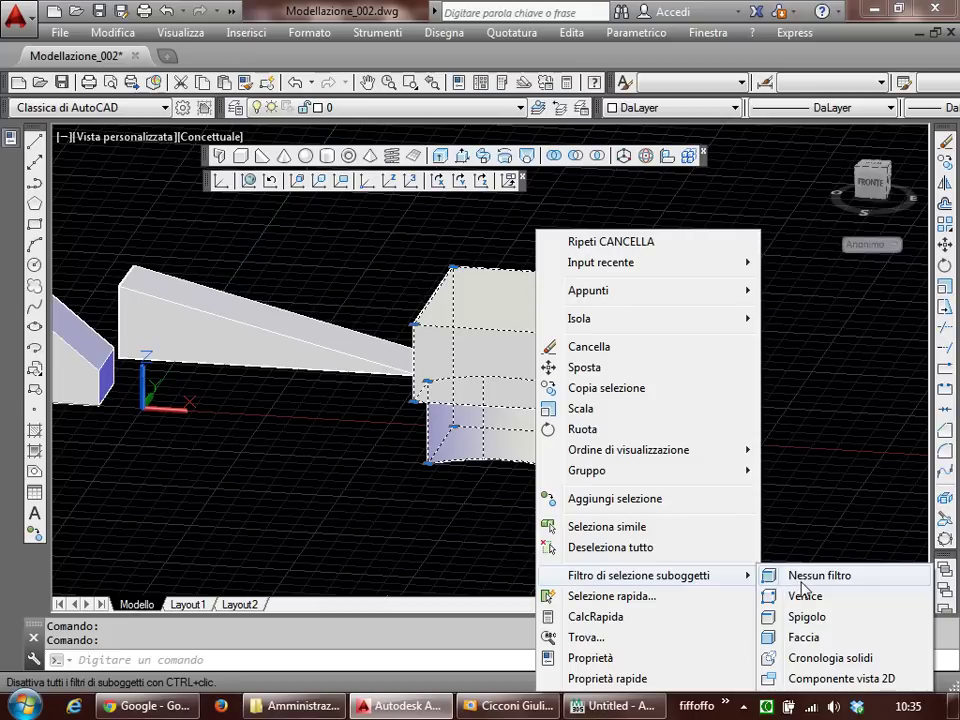
left_click(805, 596)
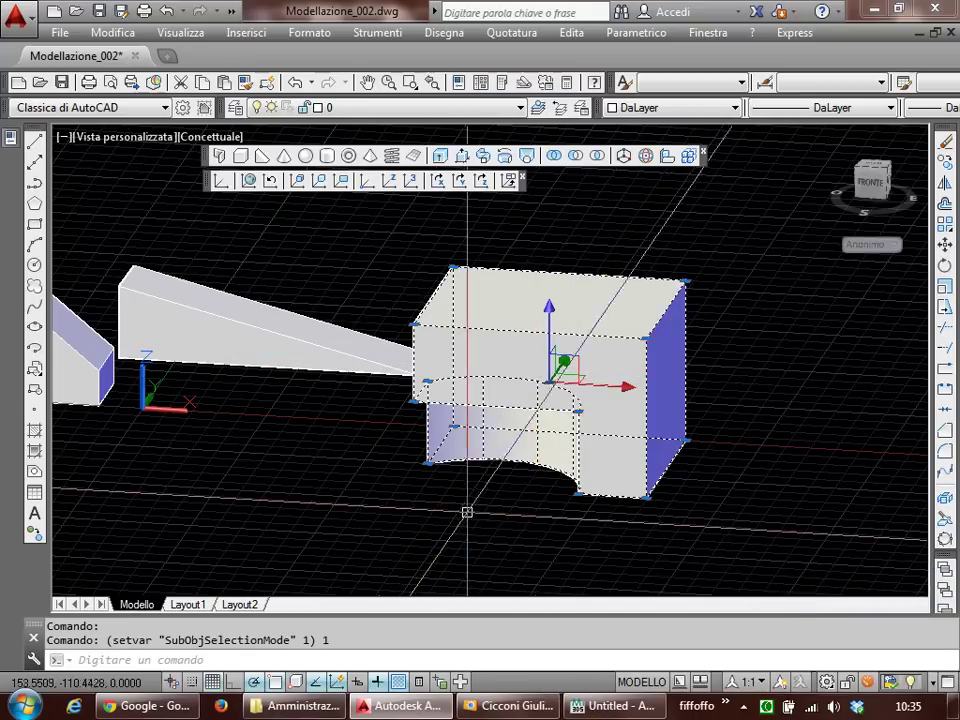
middle_click_drag(461, 514, 480, 489, "shift")
left_click(403, 507)
left_click(700, 432)
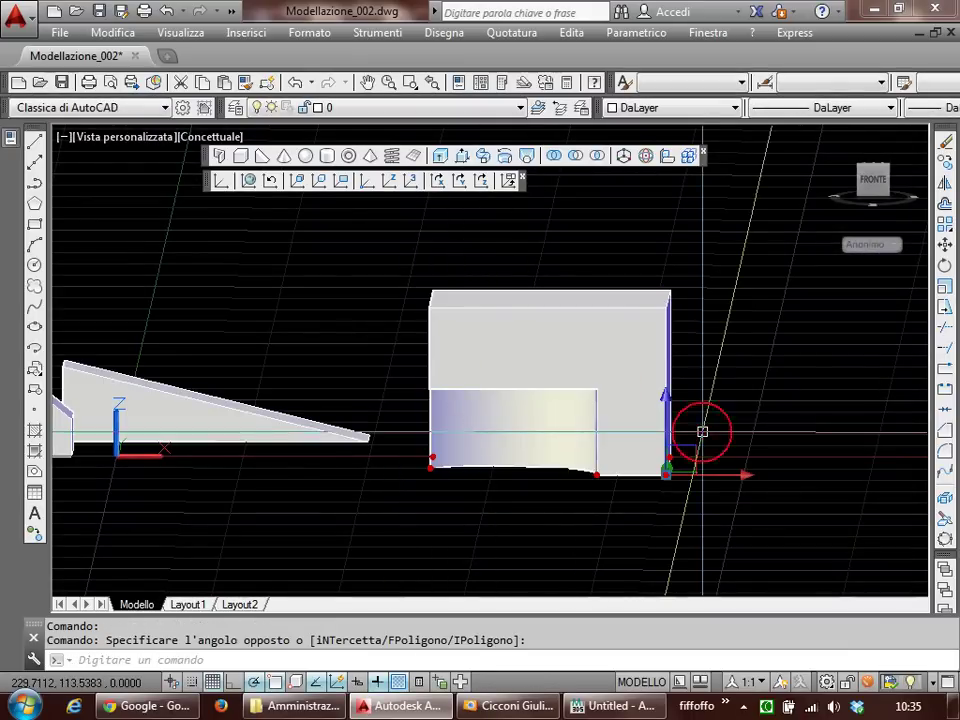
middle_click_drag(579, 461, 464, 522, "shift")
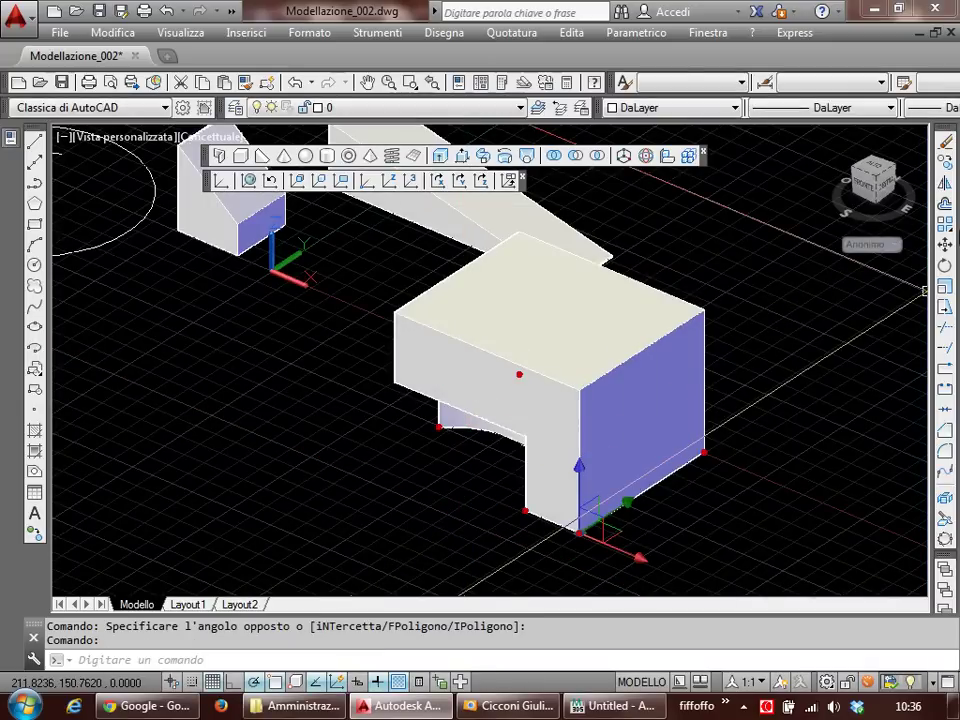
Step: Scale the notched solid from its bottom corner using the Riferimento option with a new length
left_click(945, 289)
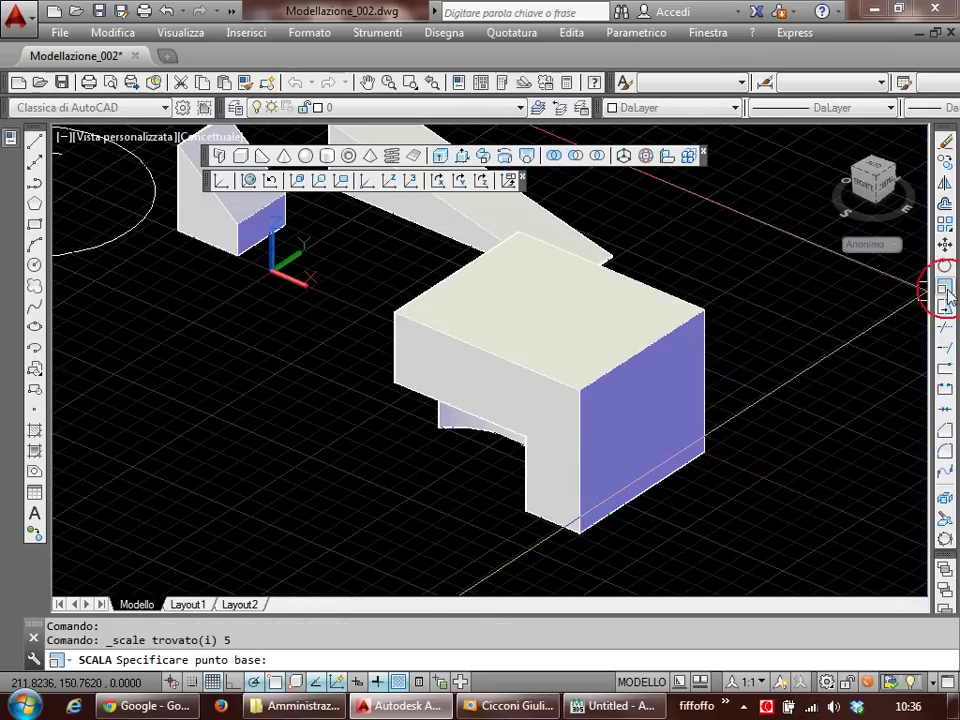
left_click(579, 530)
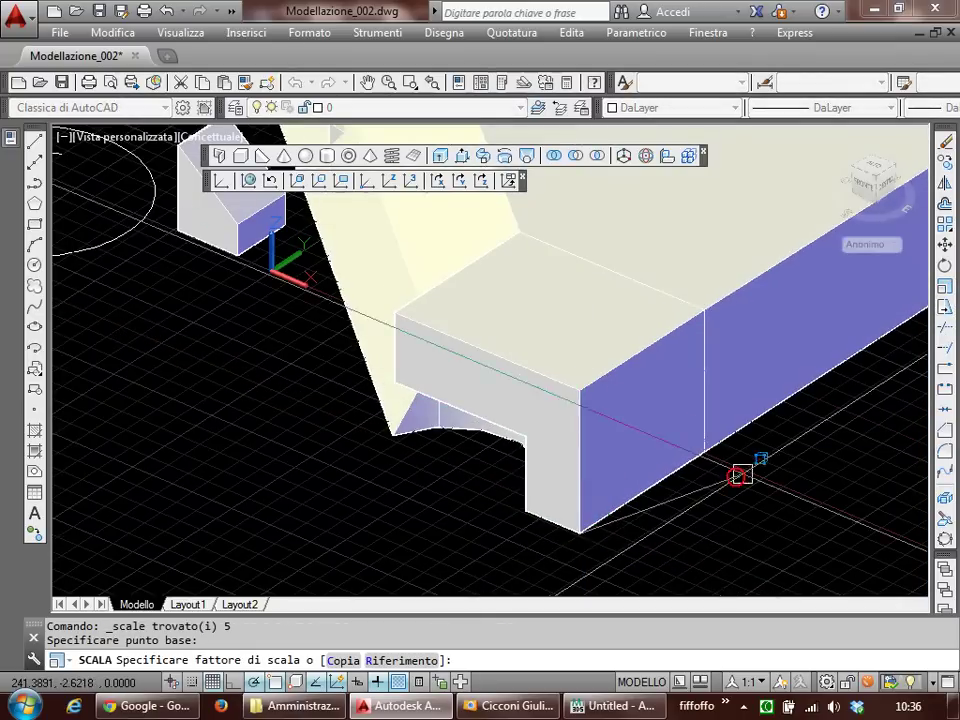
type("r")
key("Return")
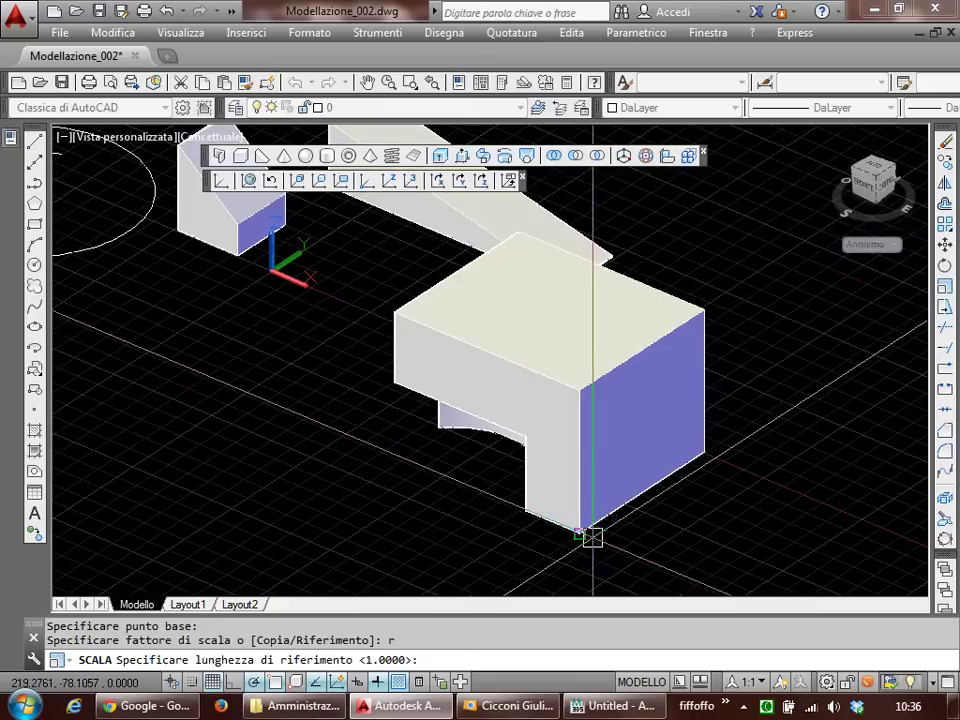
left_click(580, 530)
left_click(705, 451)
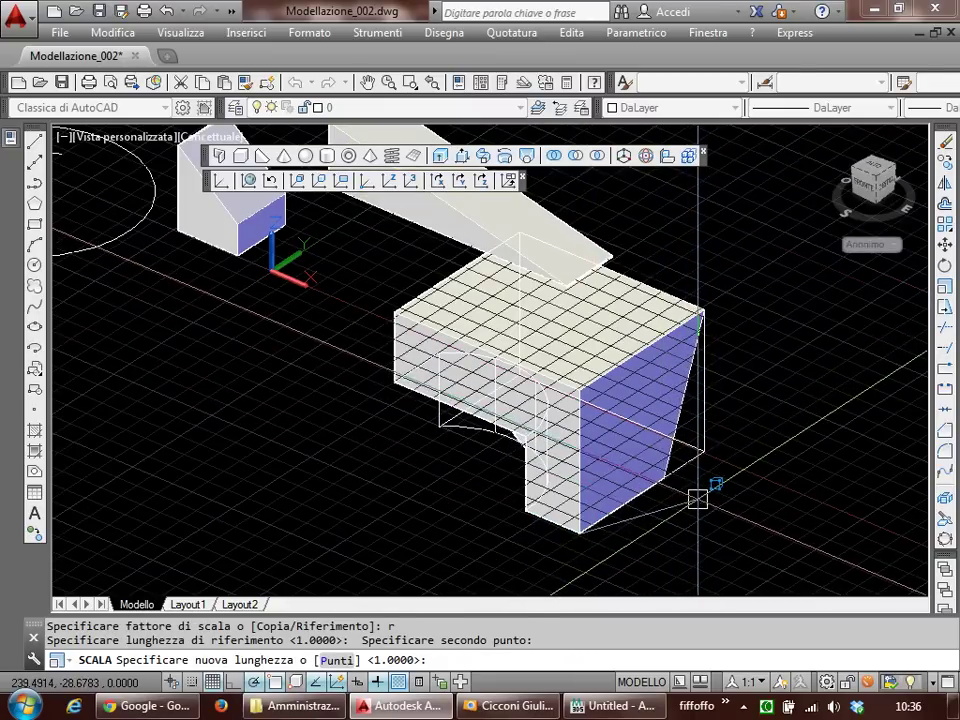
left_click(640, 503)
mouse_move(640, 503)
middle_mouse_down("shift")
mouse_move(628, 336)
mouse_move(664, 386)
mouse_move(628, 465)
mouse_move(620, 463)
middle_mouse_up("shift")
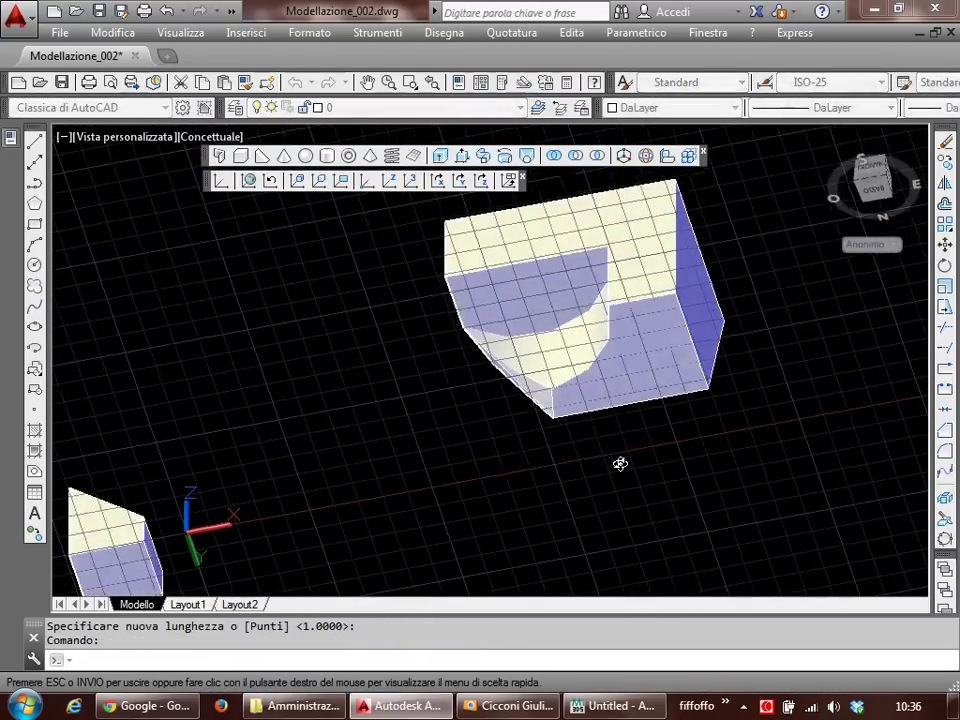
scroll(595, 335, "up", 3)
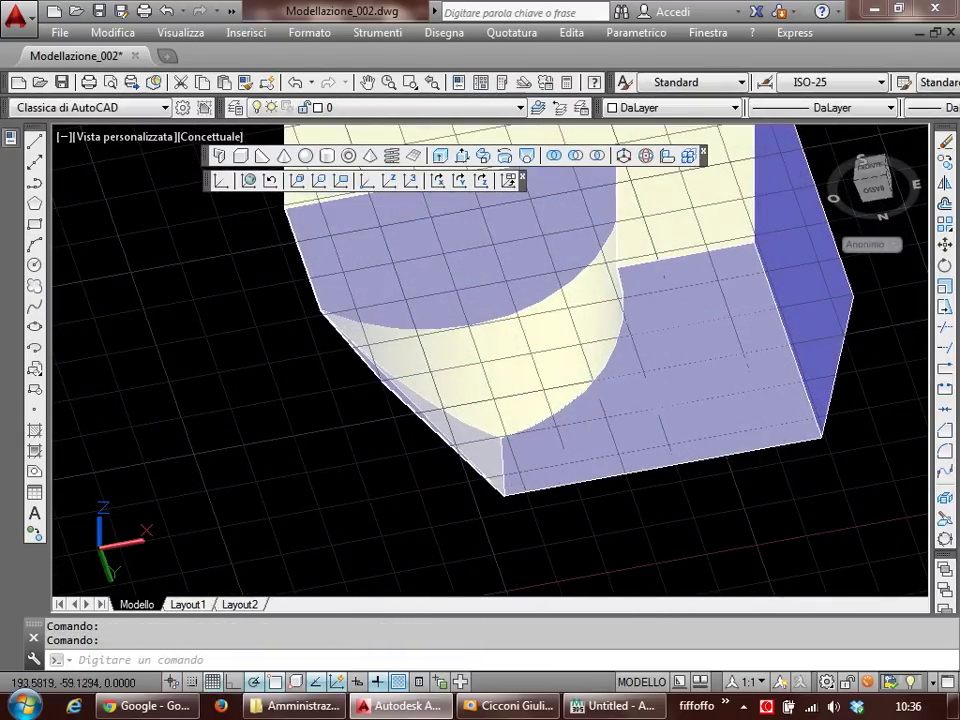
mouse_move(621, 403)
middle_mouse_down("shift")
mouse_move(639, 422)
mouse_move(797, 484)
mouse_move(666, 489)
mouse_move(567, 554)
mouse_move(649, 551)
mouse_move(591, 493)
mouse_move(579, 391)
middle_mouse_up("shift")
scroll(595, 497, "down", 3)
scroll(584, 510, "up", 2)
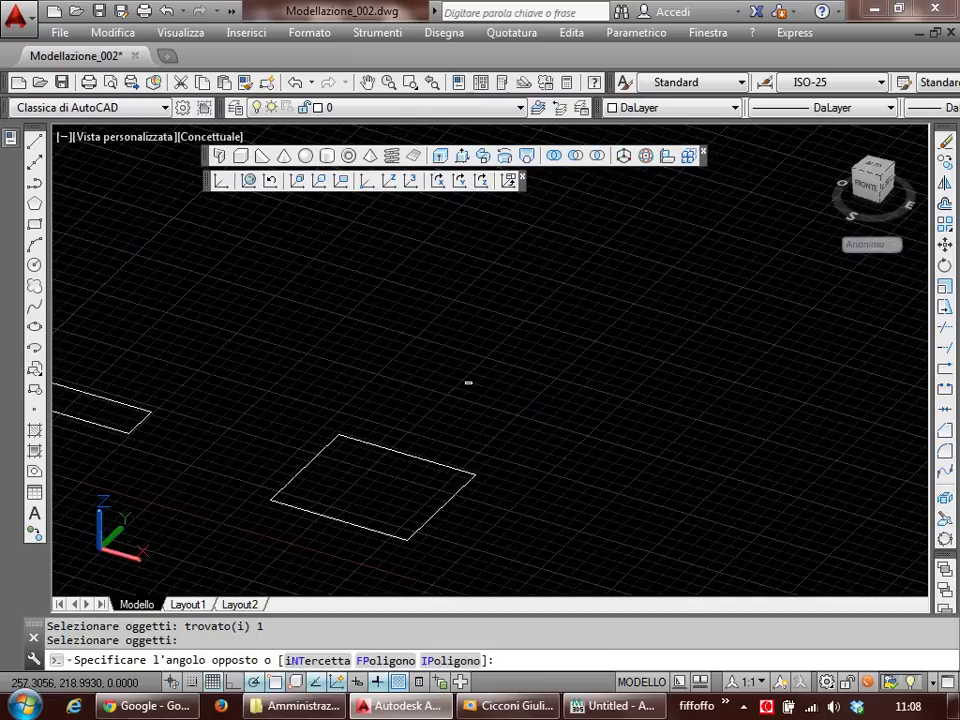
Step: Draw two separate lines on the grid with the LINE command
left_click(506, 388)
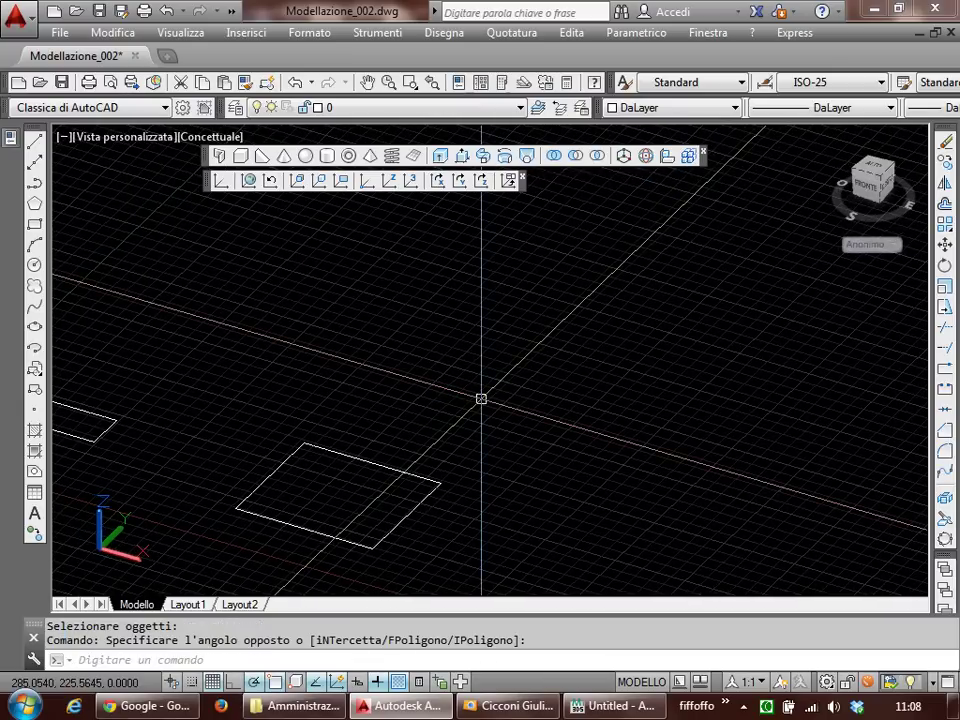
type("l")
key("Return")
left_click(433, 398)
right_click(613, 373)
key("Return")
left_click(701, 439)
left_click(682, 351)
key("Return")
middle_click_drag(646, 340, 609, 379)
scroll(609, 379, "up", 2)
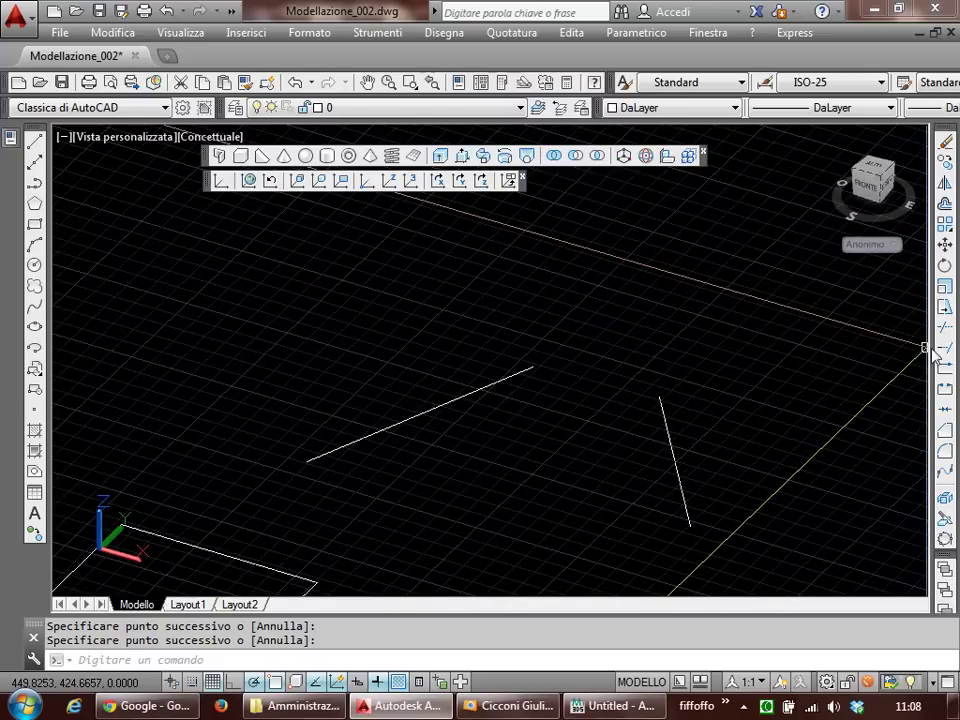
Step: Fillet the two lines together with an arc, setting the radius by two picked points
left_click(945, 451)
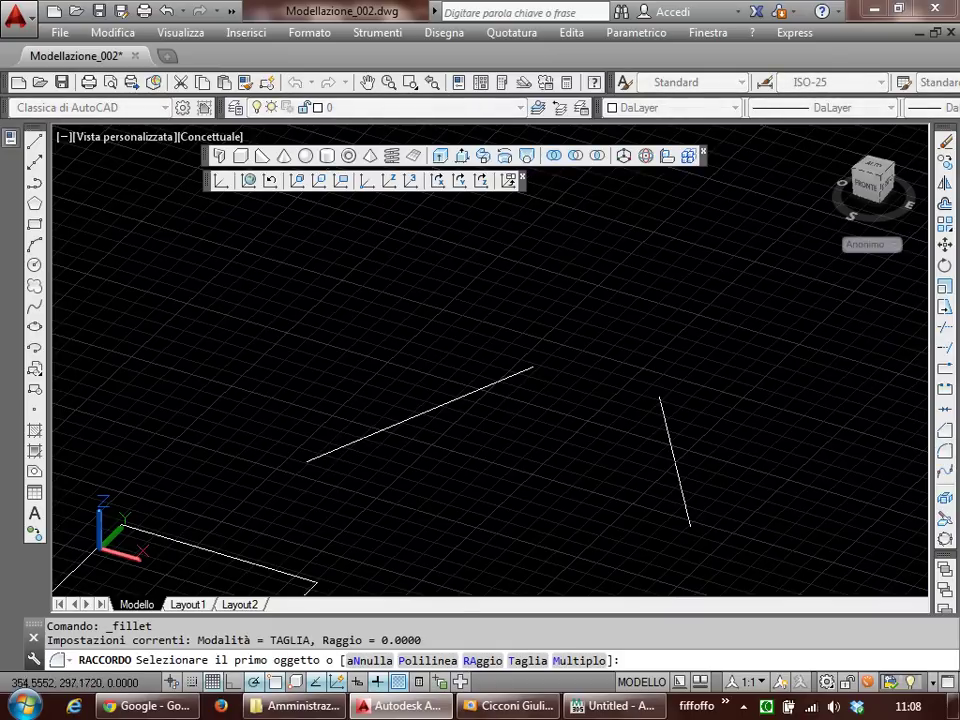
left_click(485, 660)
left_click(577, 466)
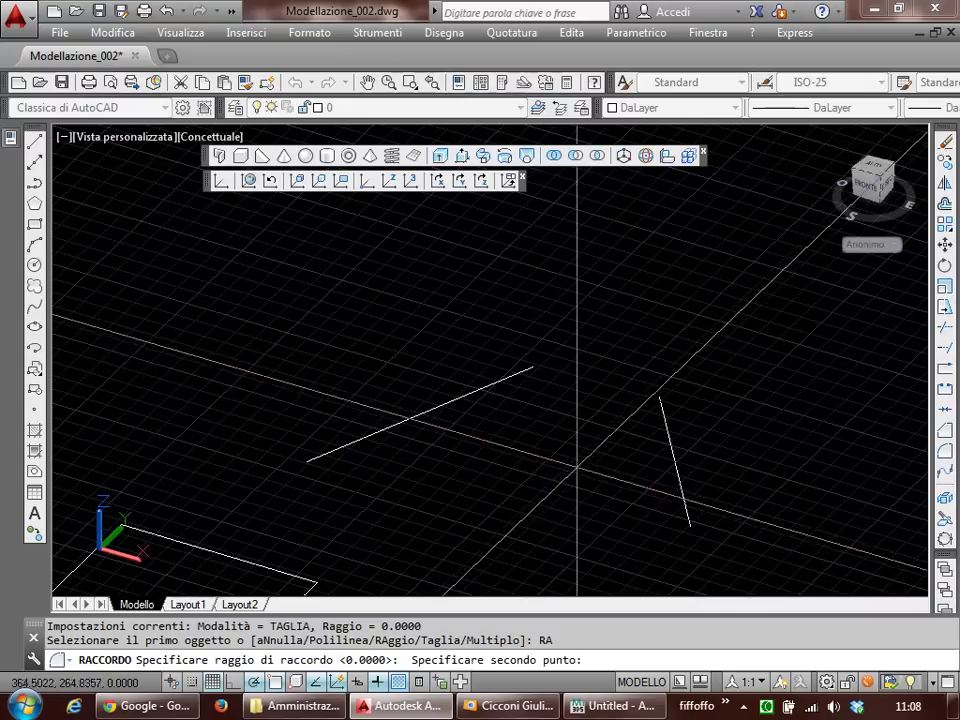
left_click(641, 435)
left_click(663, 405)
left_click(505, 375)
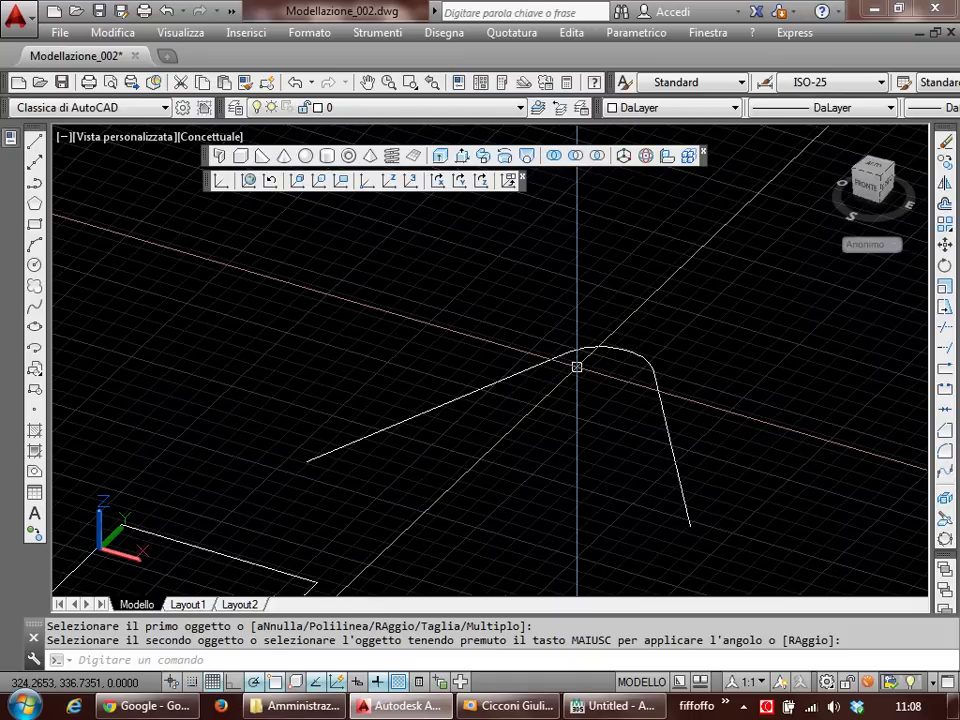
Step: Erase both lines and the fillet arc with CA and a crossing window
left_click(613, 336)
key("Escape")
key("Escape")
key("Escape")
type("ca")
key("Return")
left_click(661, 384)
left_click(549, 315)
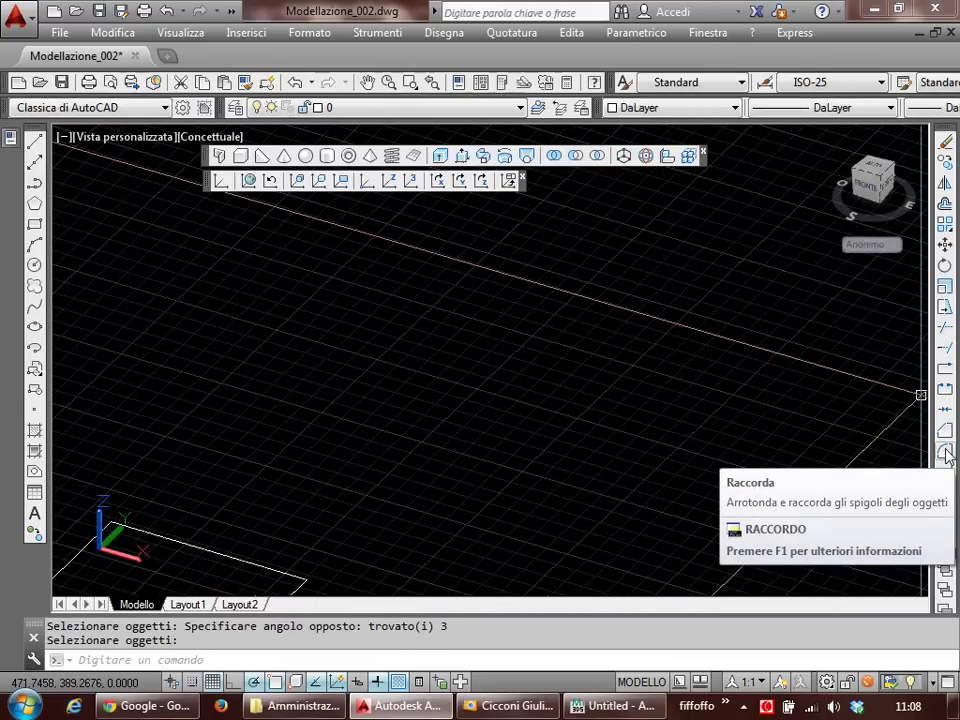
Step: Draw a rectangle on the grid with REC by picking two opposite corners
type("rec")
key("Return")
left_click(469, 361)
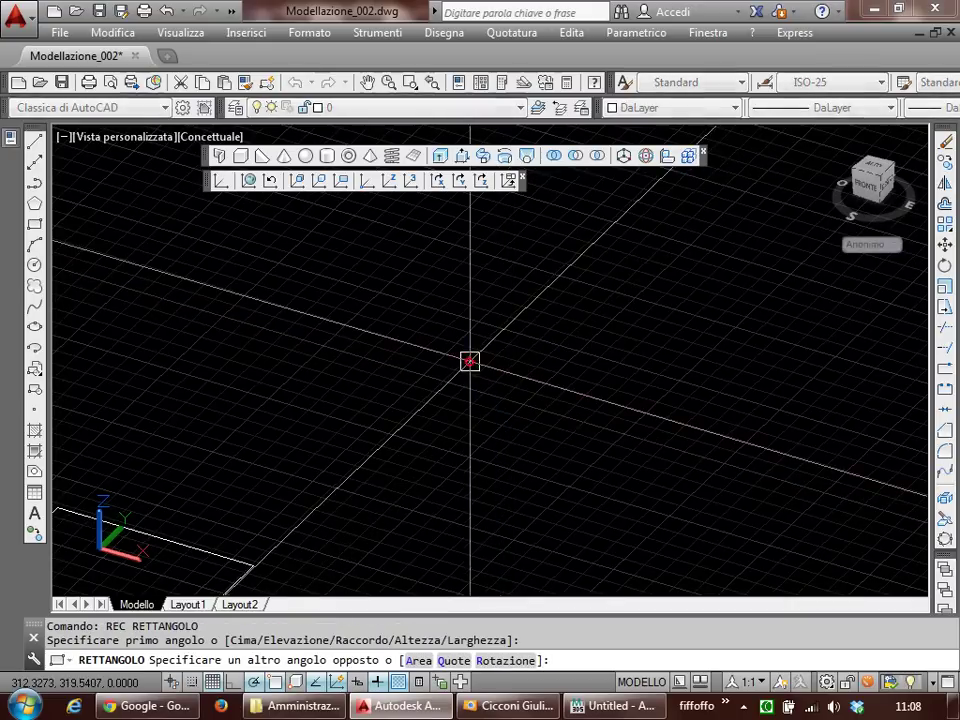
left_click(615, 524)
Step: Extrude the rectangle upward with EST (ESTRUDI) to form a box solid
type("est")
key("Return")
left_click(643, 493)
key("Return")
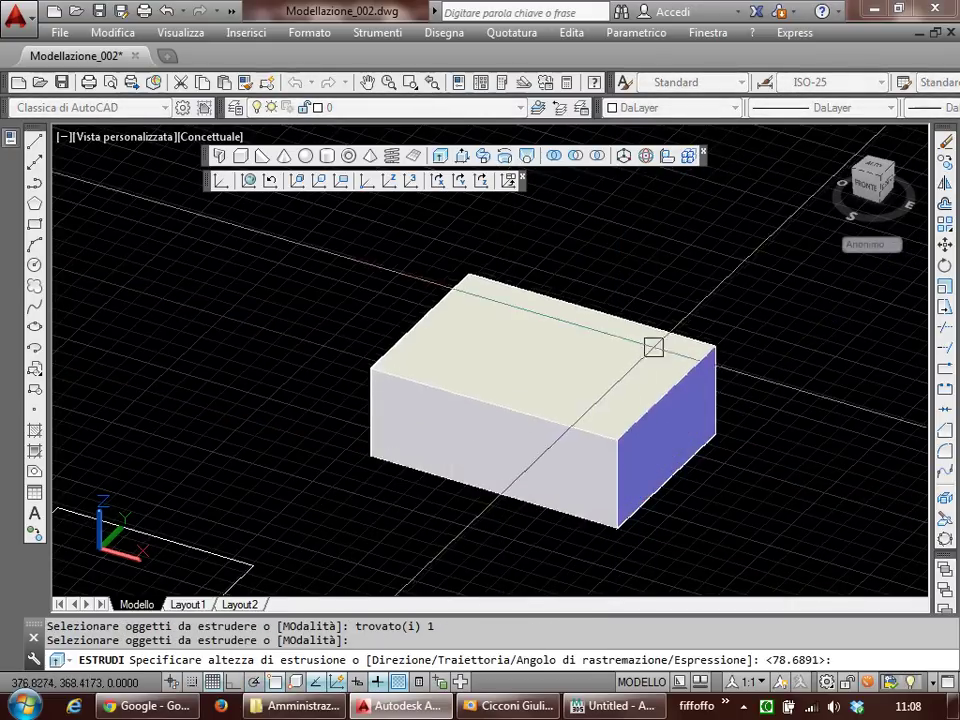
left_click(647, 399)
middle_click_drag(686, 358, 602, 399, "shift")
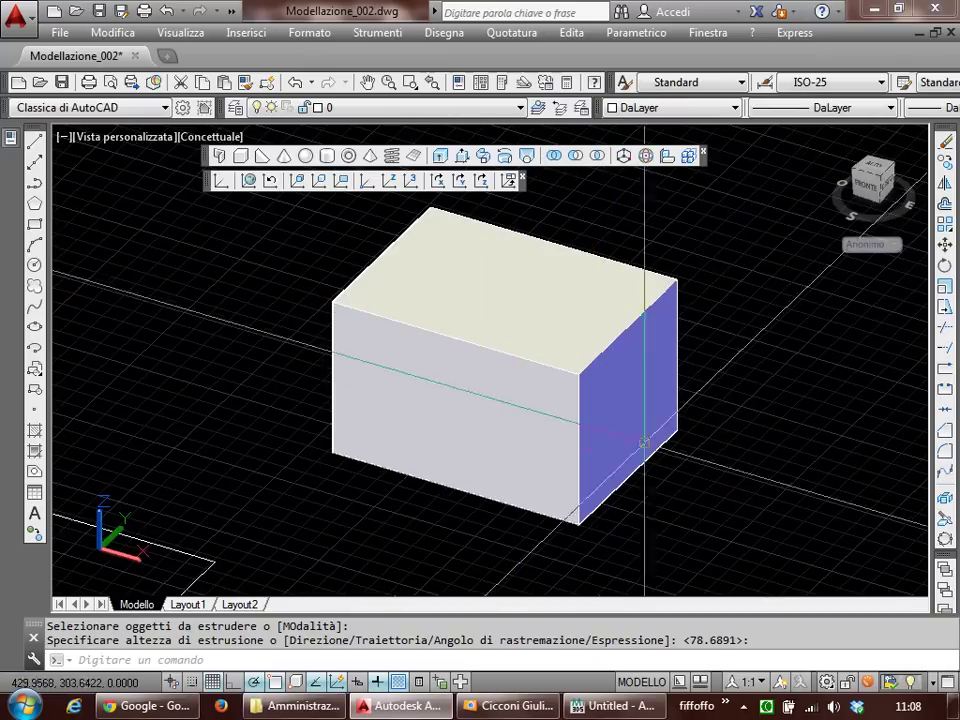
left_click(945, 452)
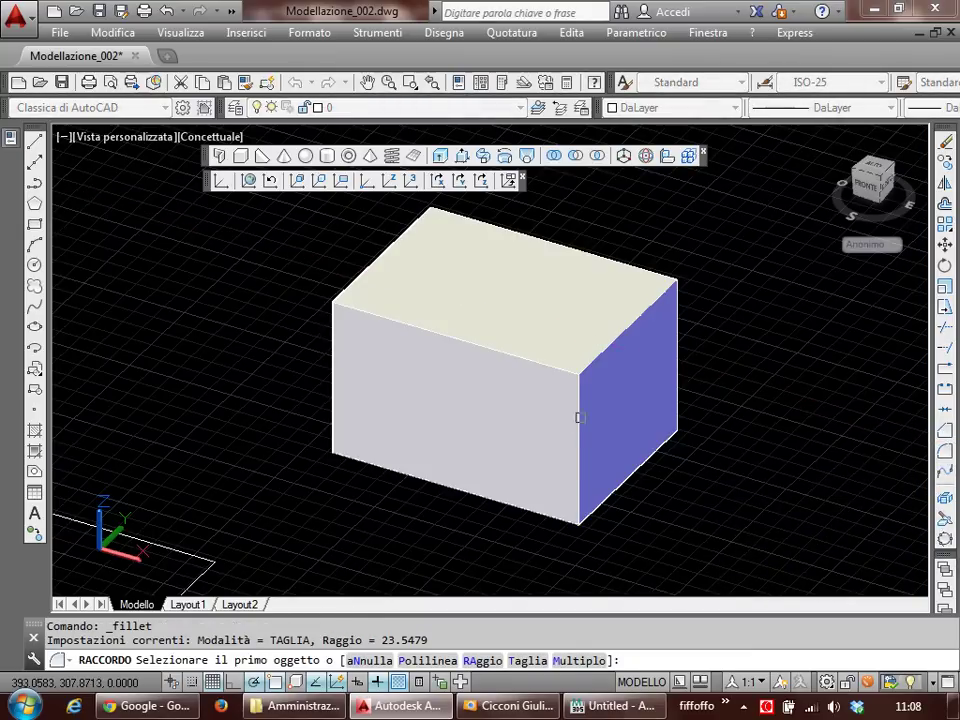
left_click(577, 380)
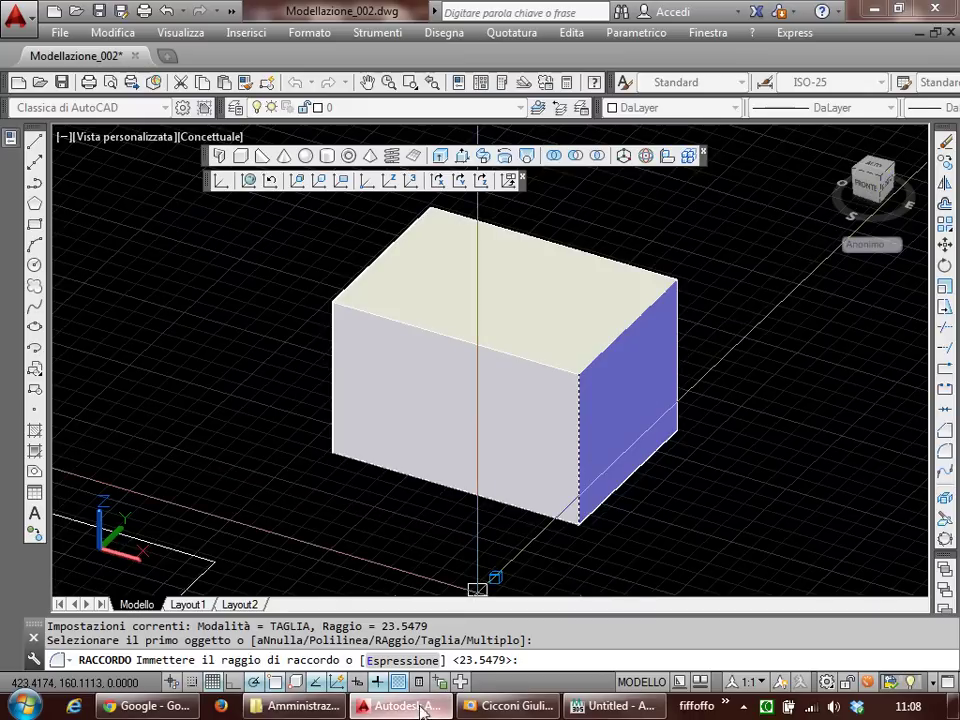
left_click(607, 551)
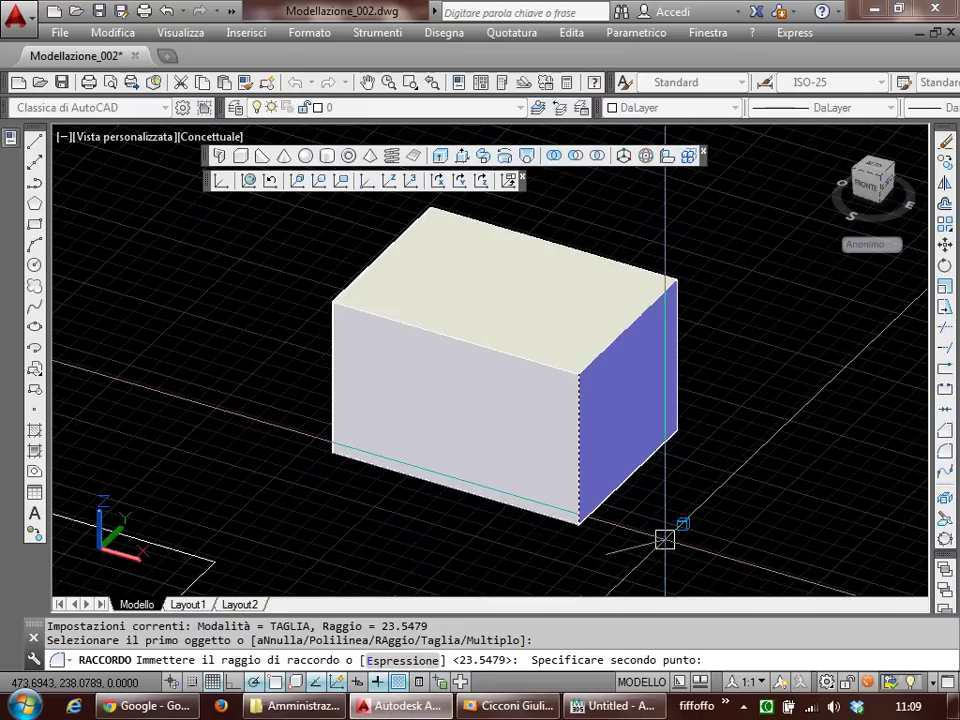
left_click(665, 539)
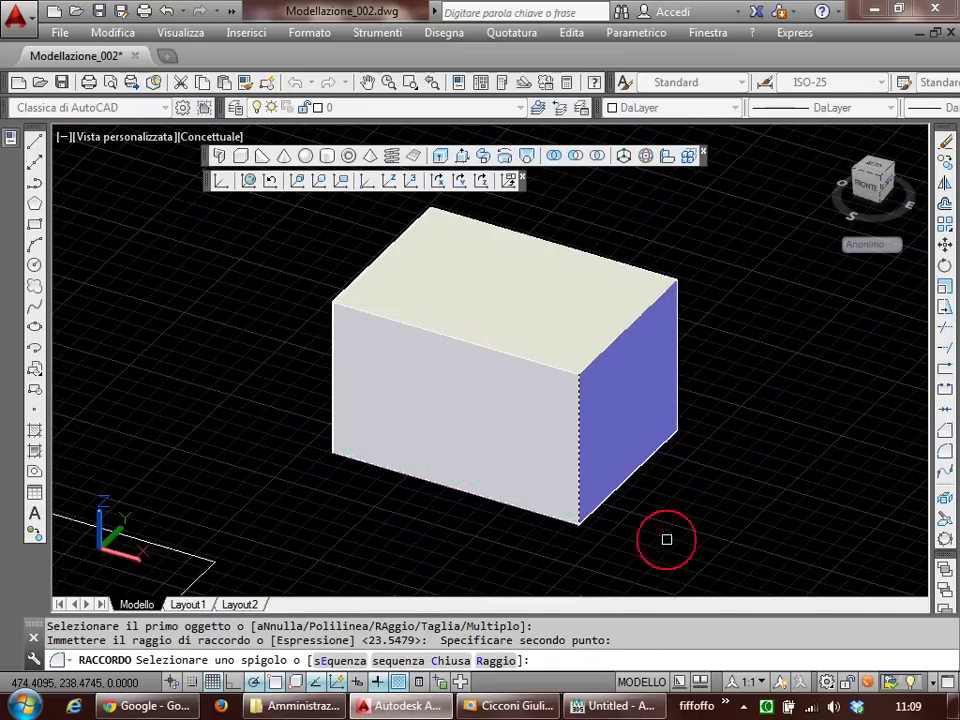
left_click(540, 365)
left_click(601, 351)
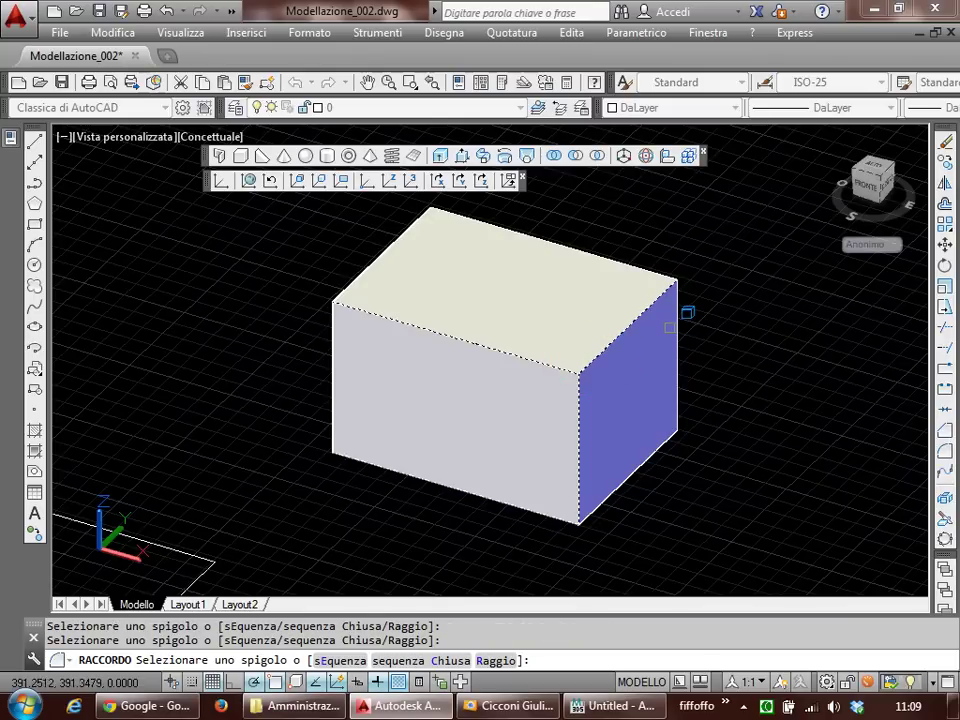
left_click(658, 275)
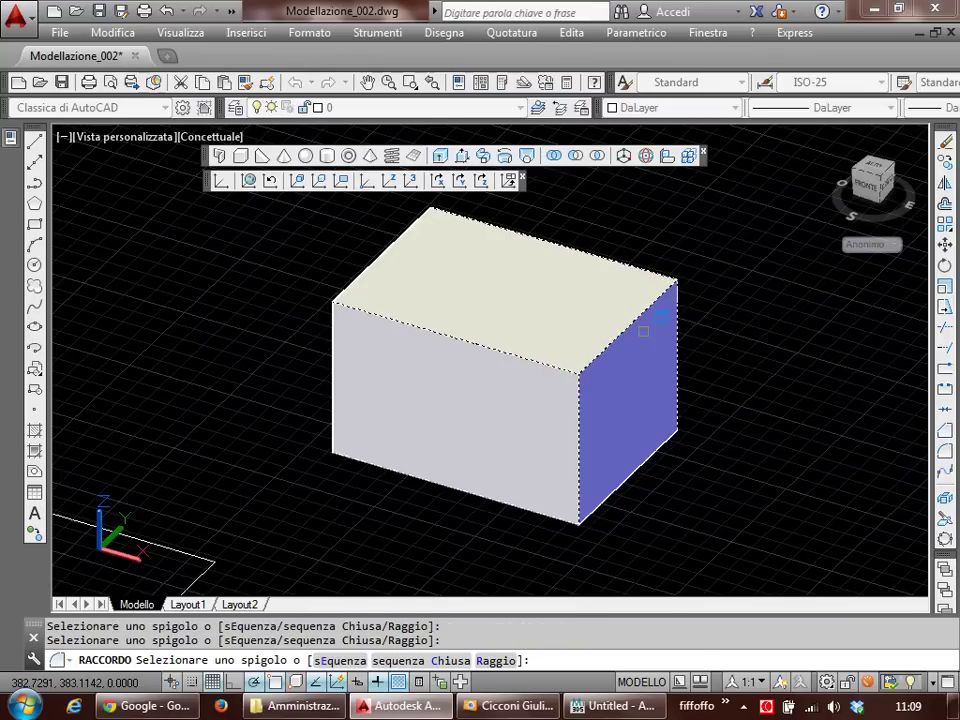
right_click(661, 358)
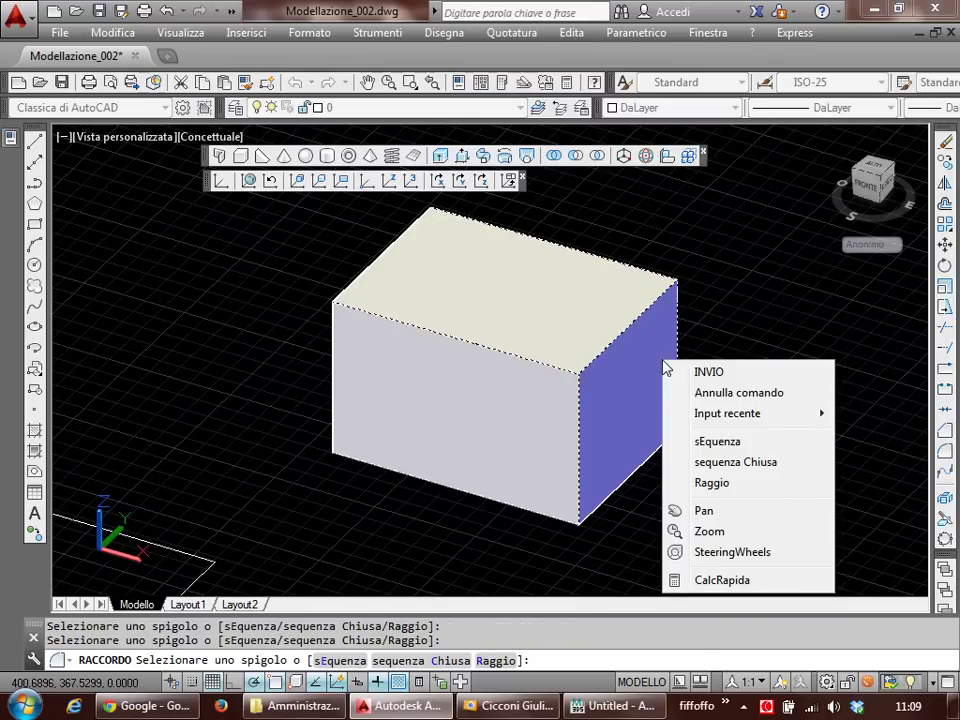
left_click(722, 376)
middle_click_drag(686, 400, 680, 403)
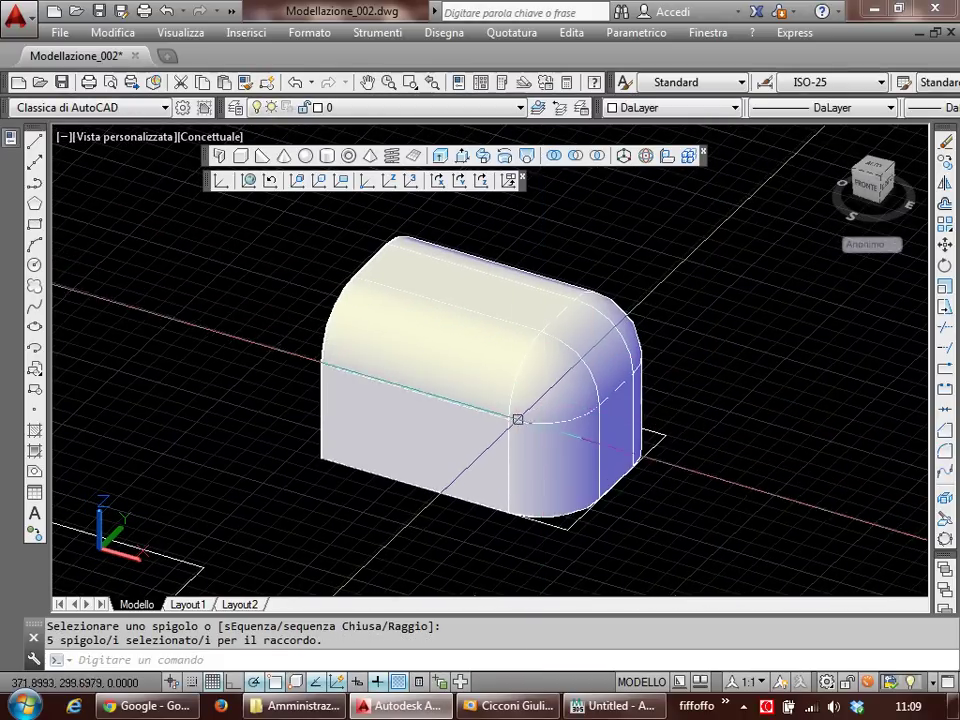
scroll(516, 418, "up", 2)
mouse_move(554, 386)
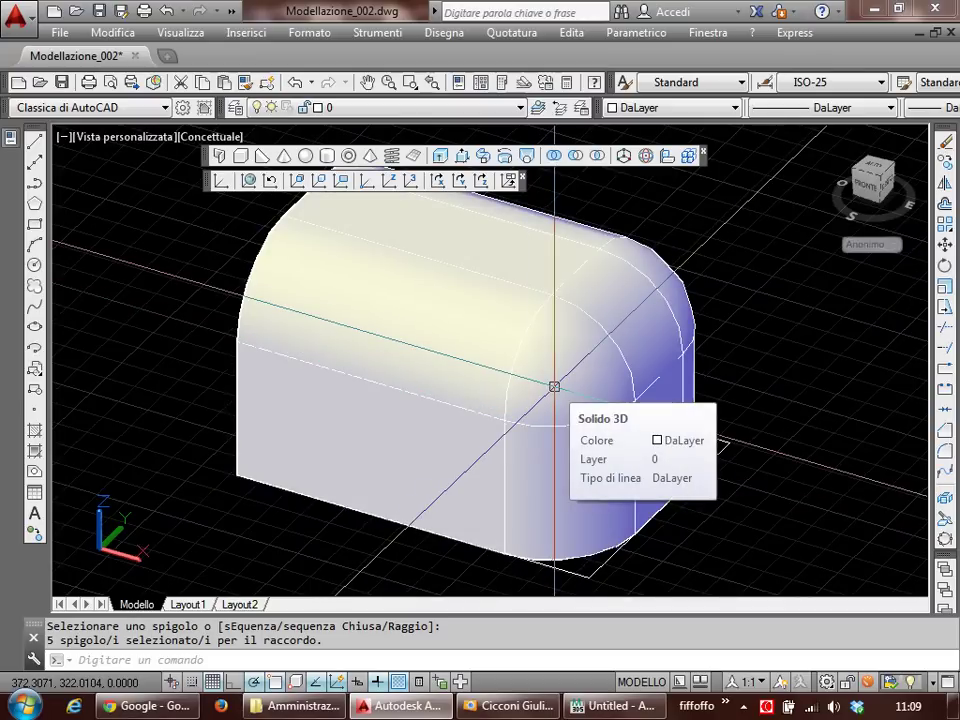
key("ctrl+z")
key("ctrl+z")
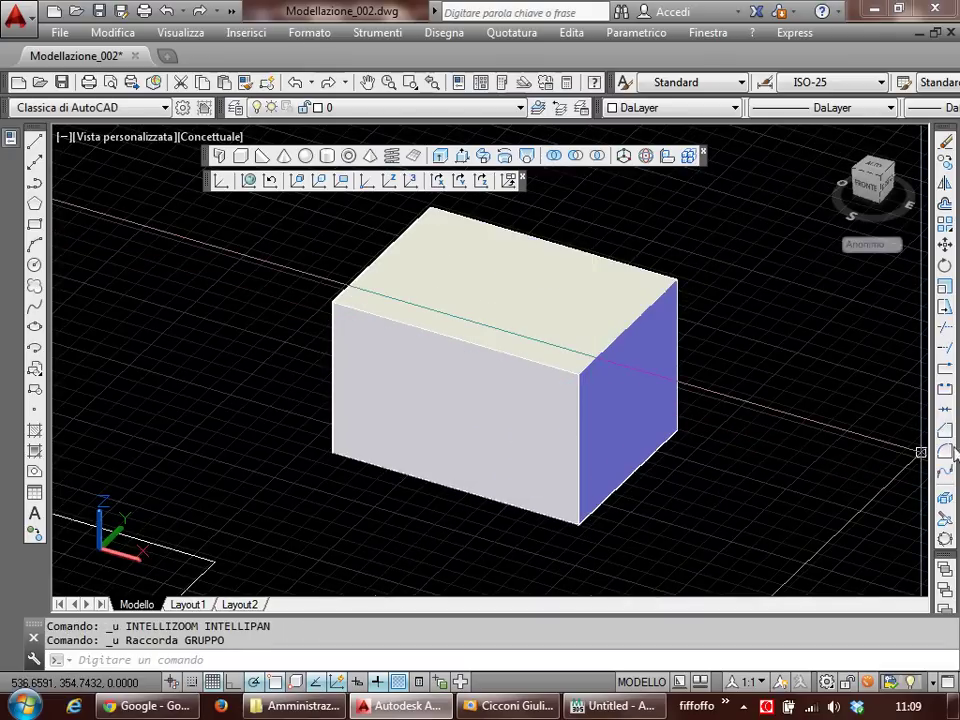
Step: Fillet four box edges, including the top-right and front vertical, with a 23.5479 radius
left_click(945, 455)
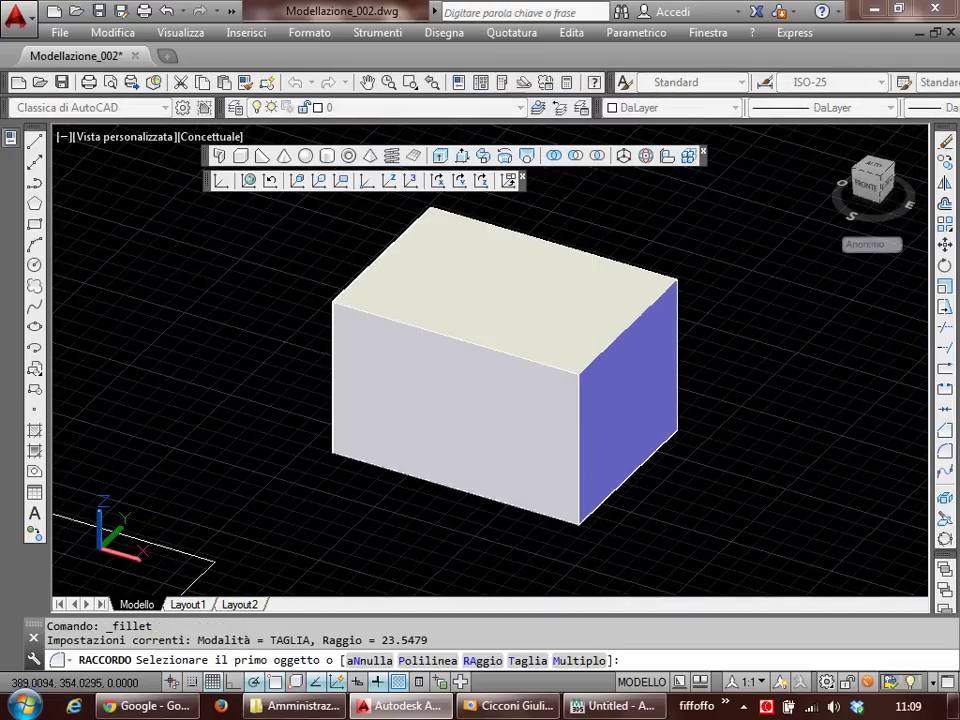
left_click(606, 346)
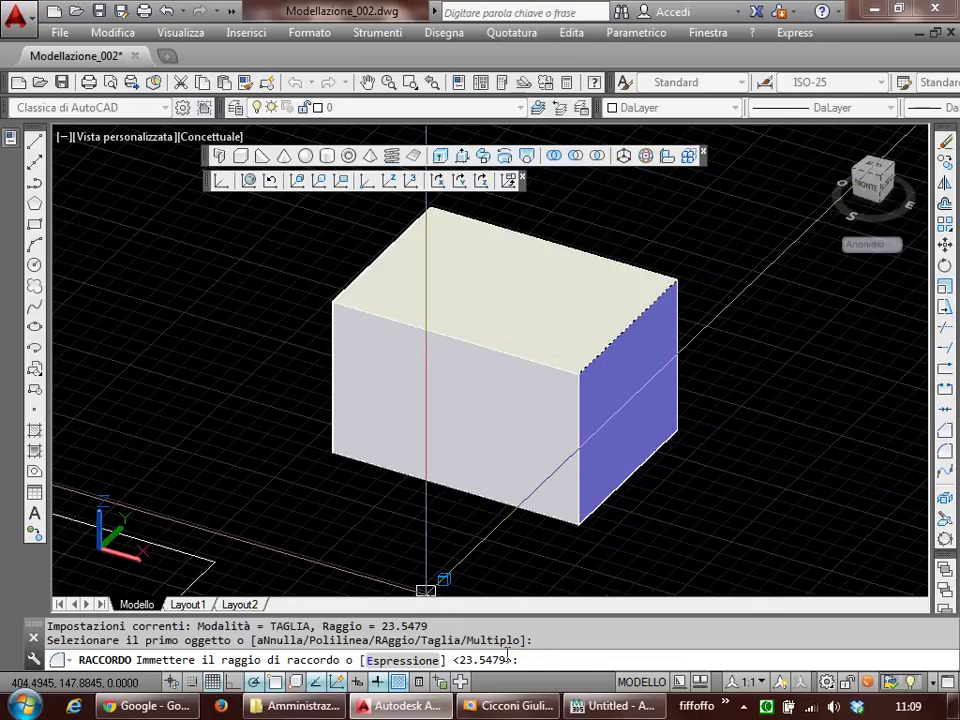
middle_click_drag(776, 518, 670, 514)
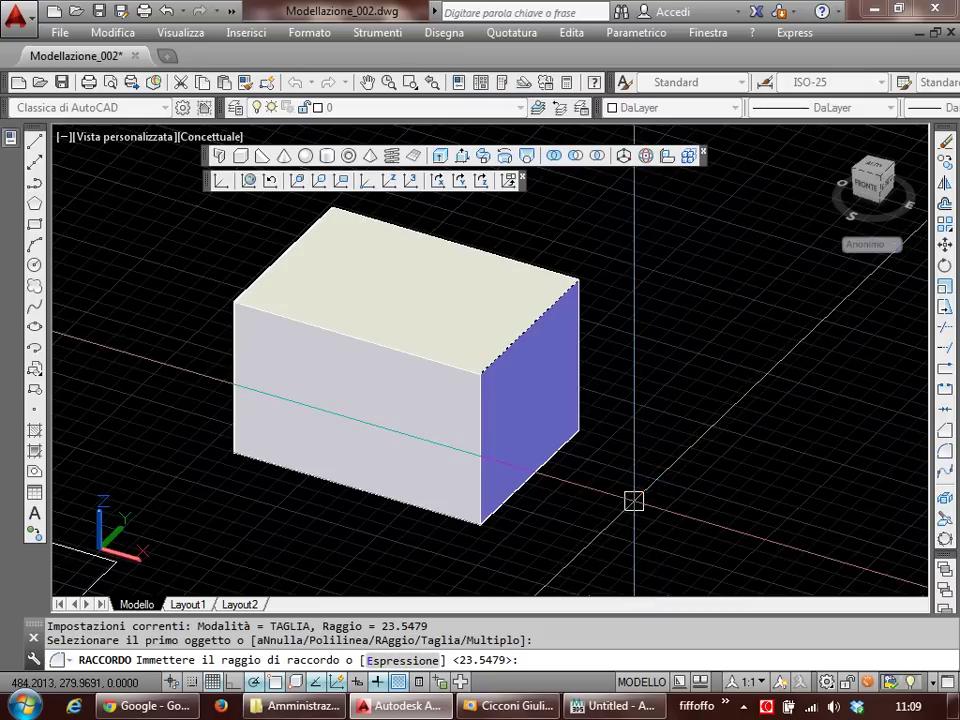
left_click(633, 500)
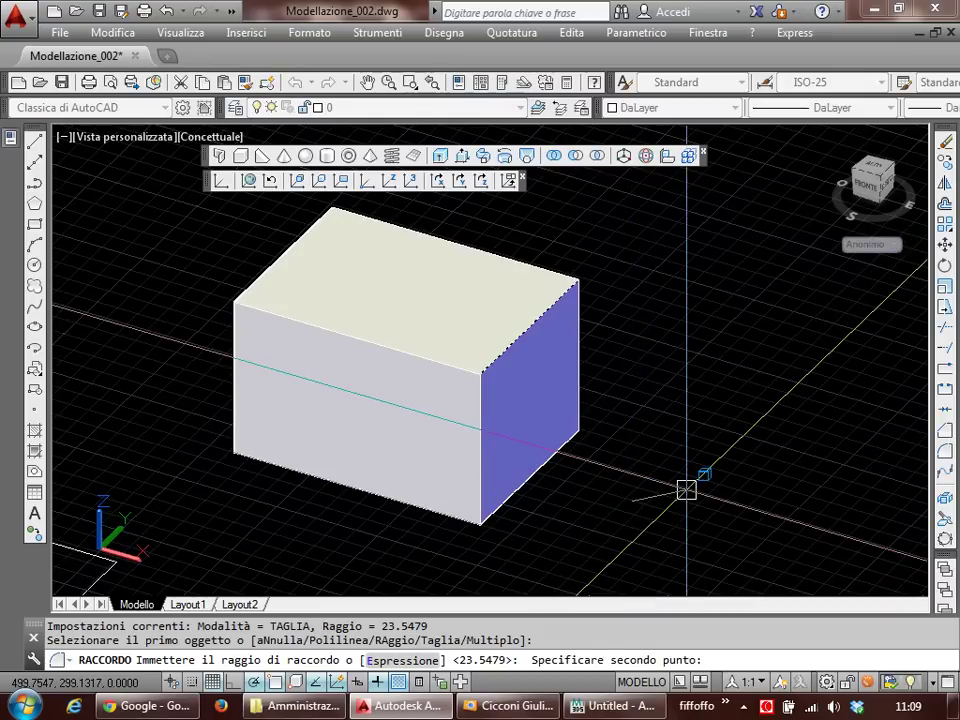
left_click(686, 490)
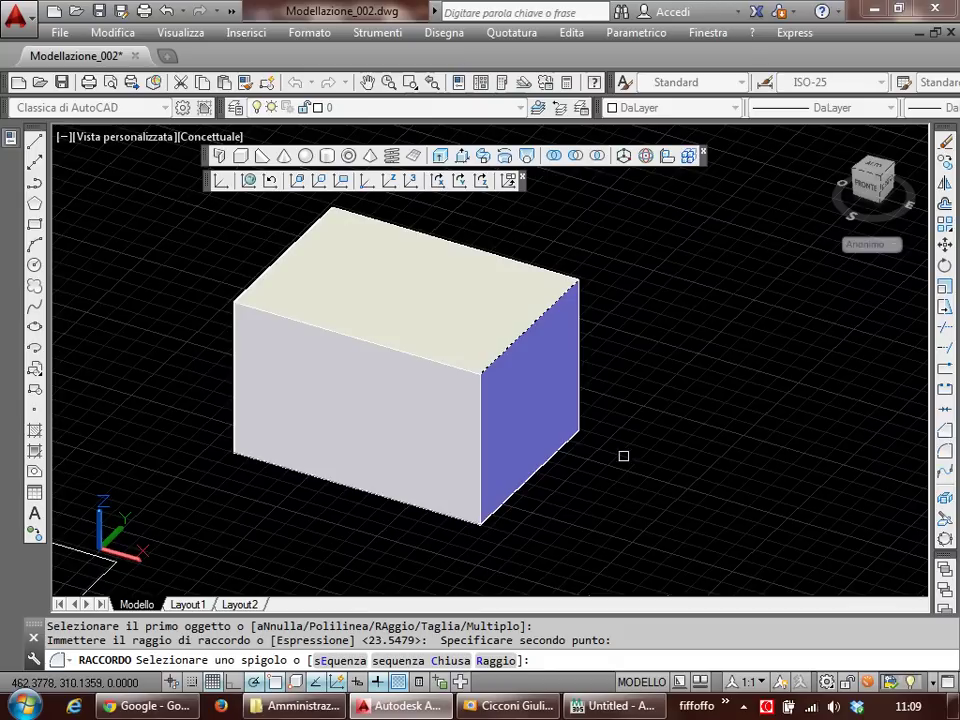
left_click(481, 405)
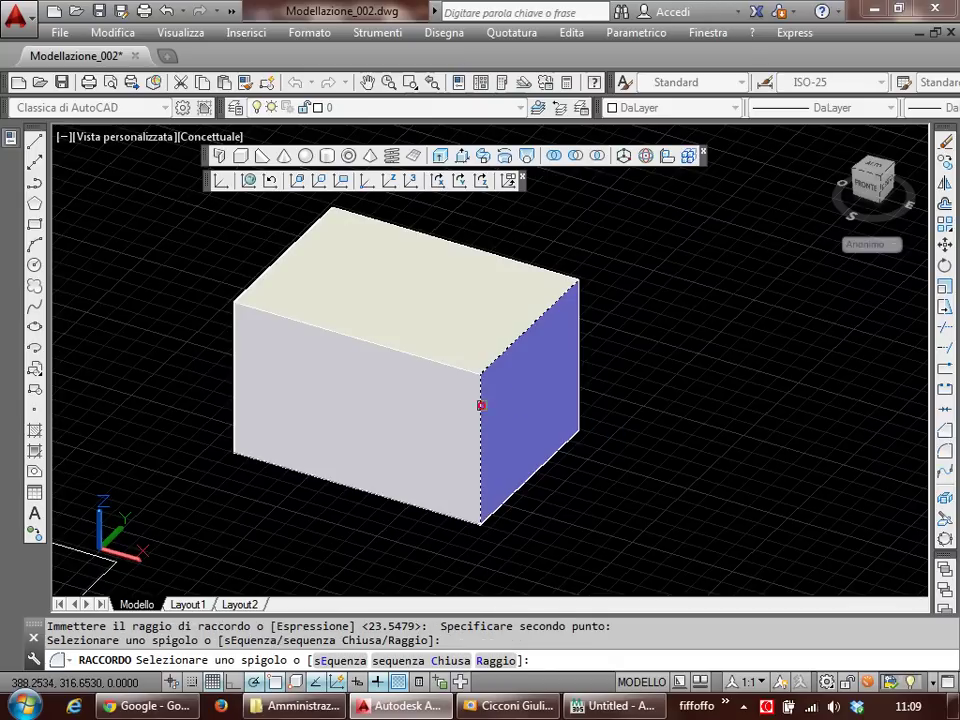
left_click(439, 359)
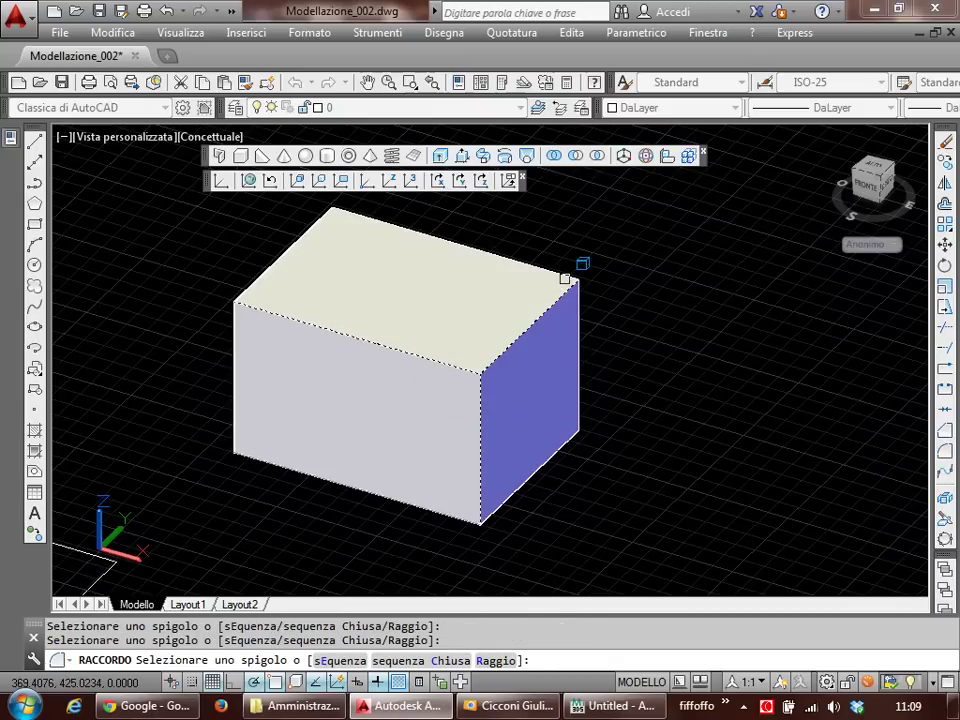
left_click(480, 497)
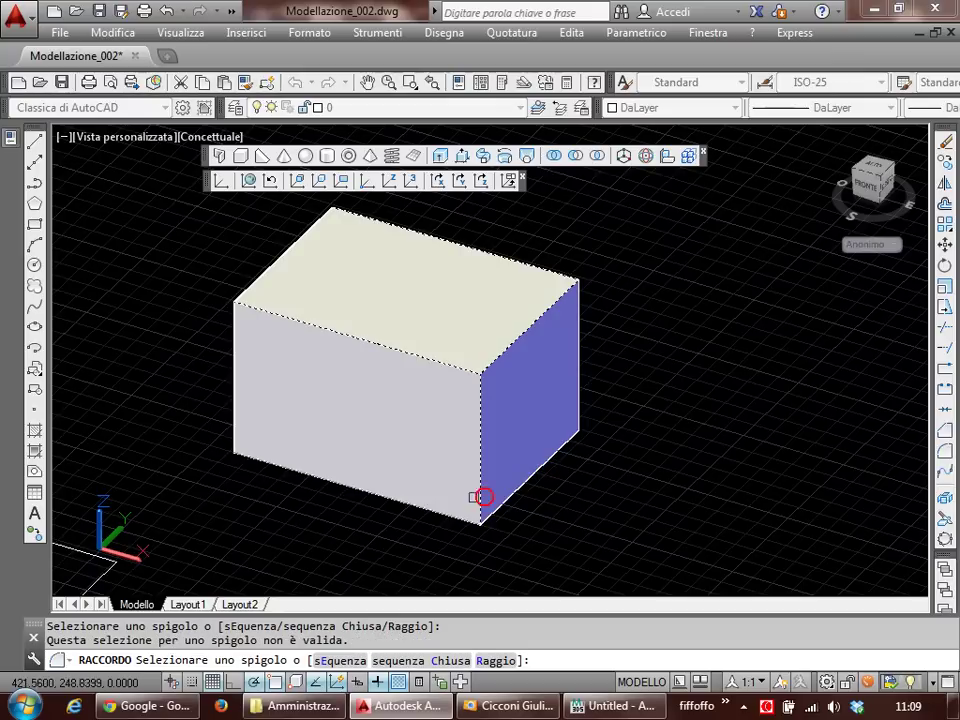
left_click(443, 506)
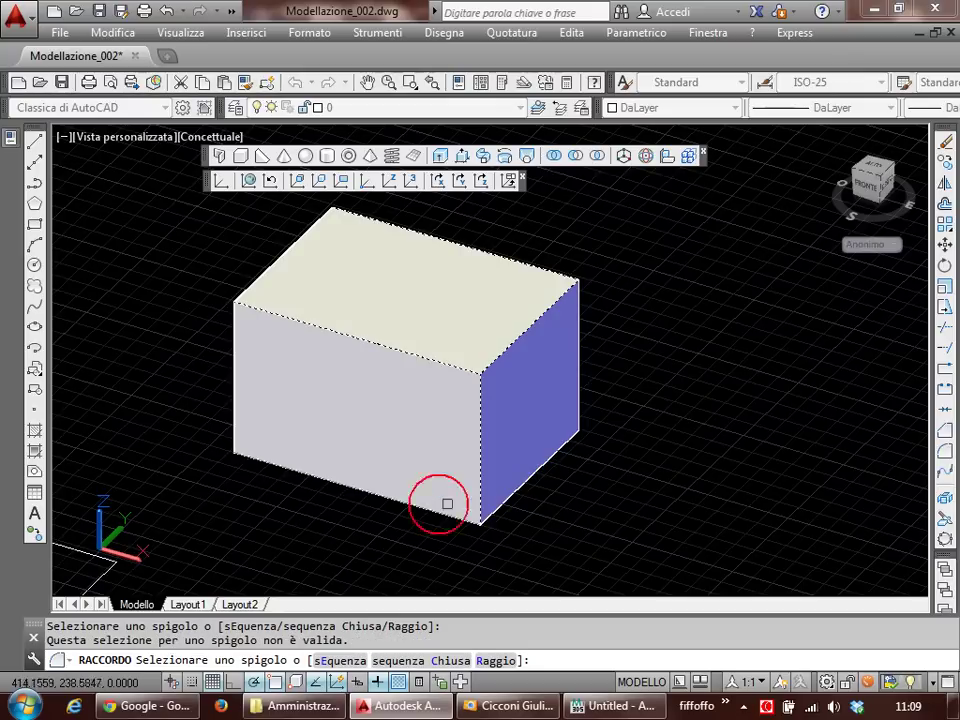
right_click(550, 496)
left_click(618, 274)
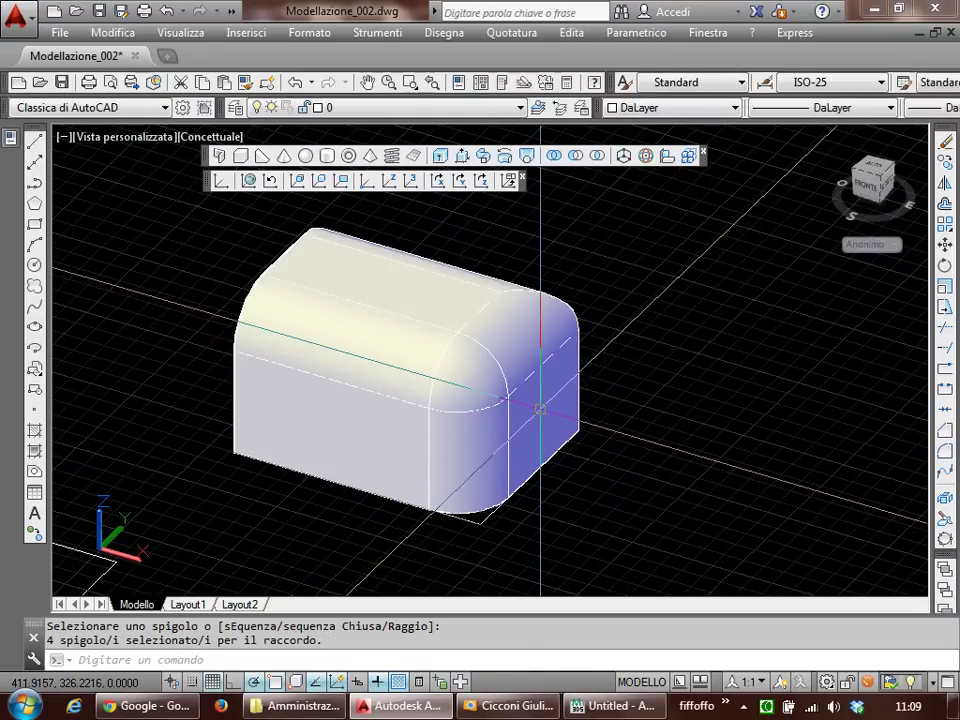
Step: Undo the fillet and select the box solid
key("ctrl+z")
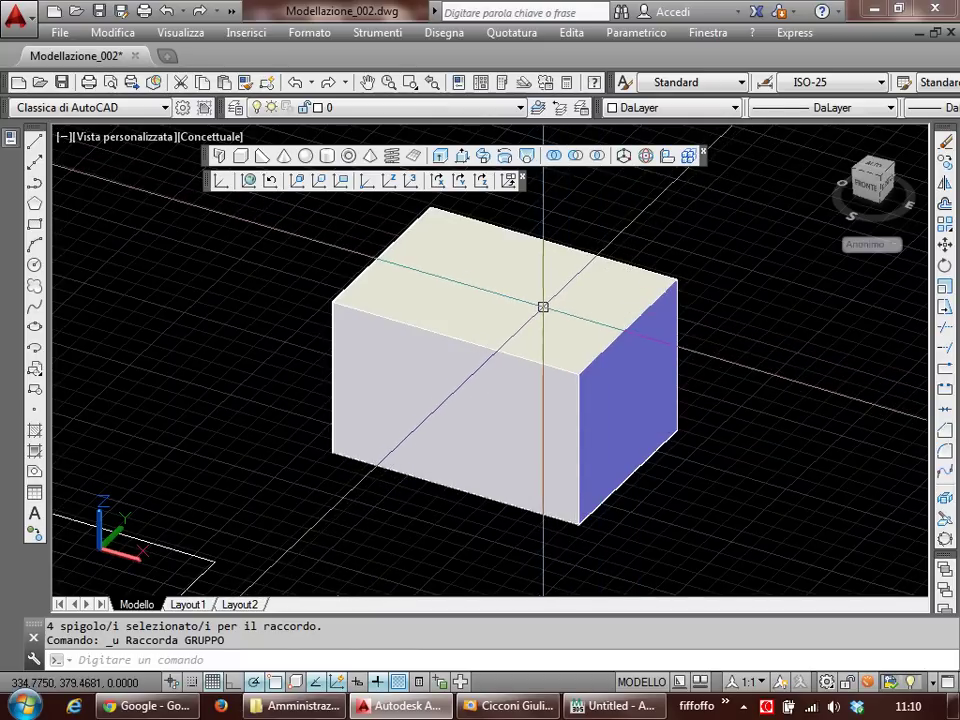
left_click(541, 304)
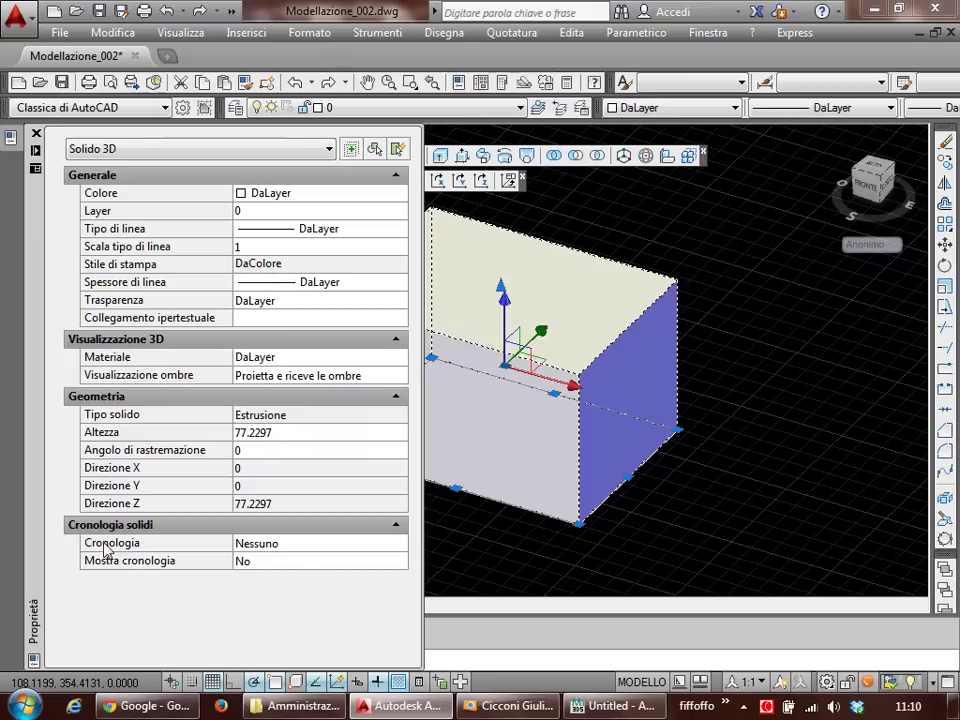
Step: Set the box's Cronologia to Registra, then close Properties and clear the selection
left_click(275, 544)
left_click(270, 544)
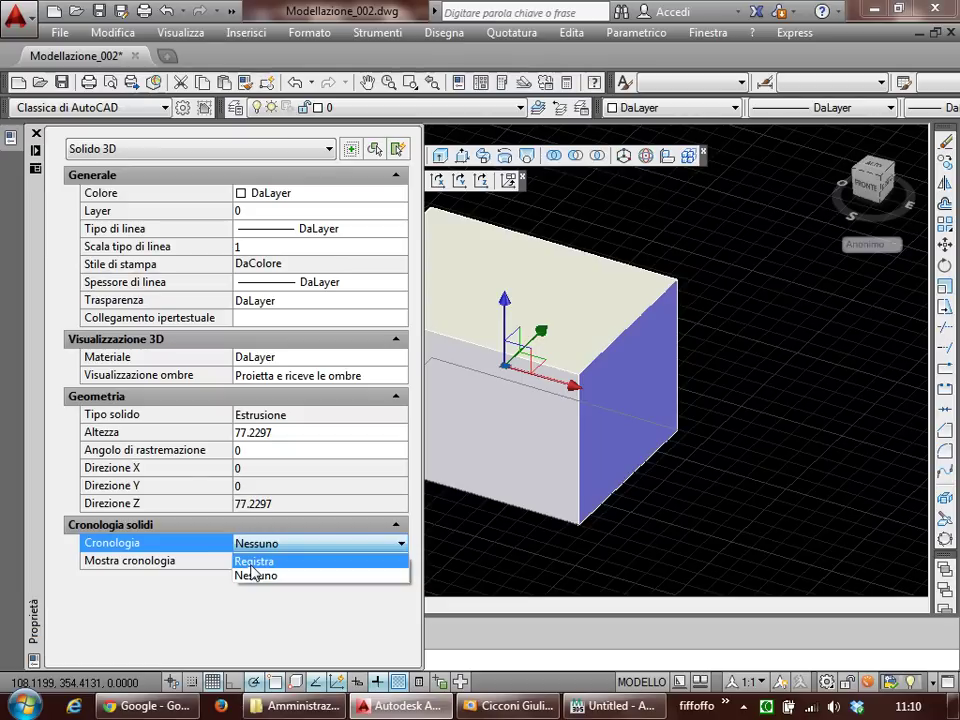
left_click(252, 562)
key("ctrl+1")
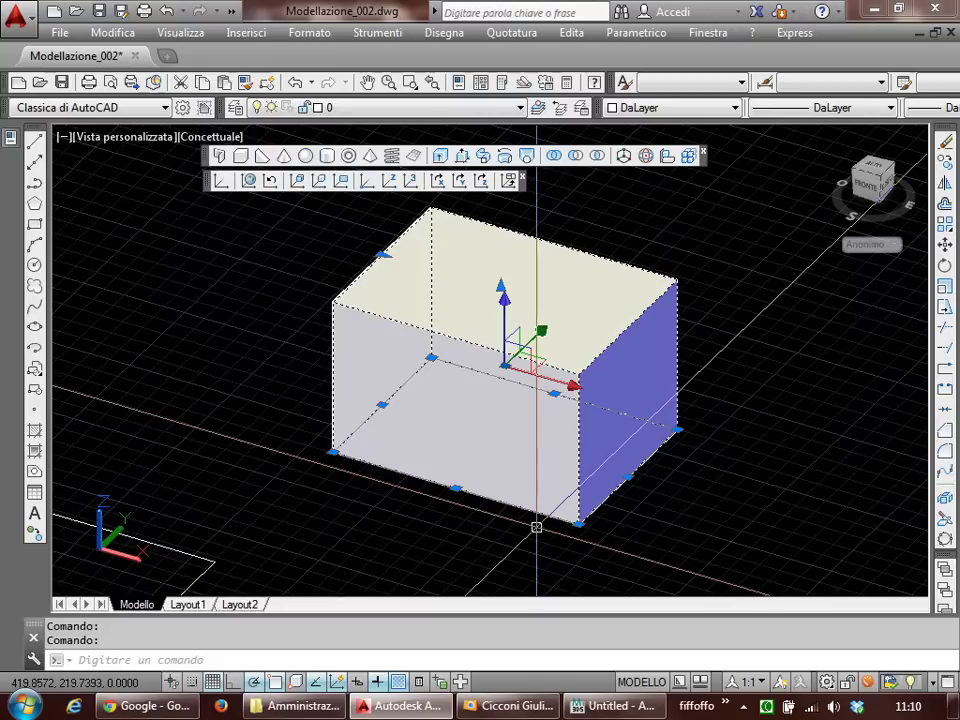
key("Escape")
key("Escape")
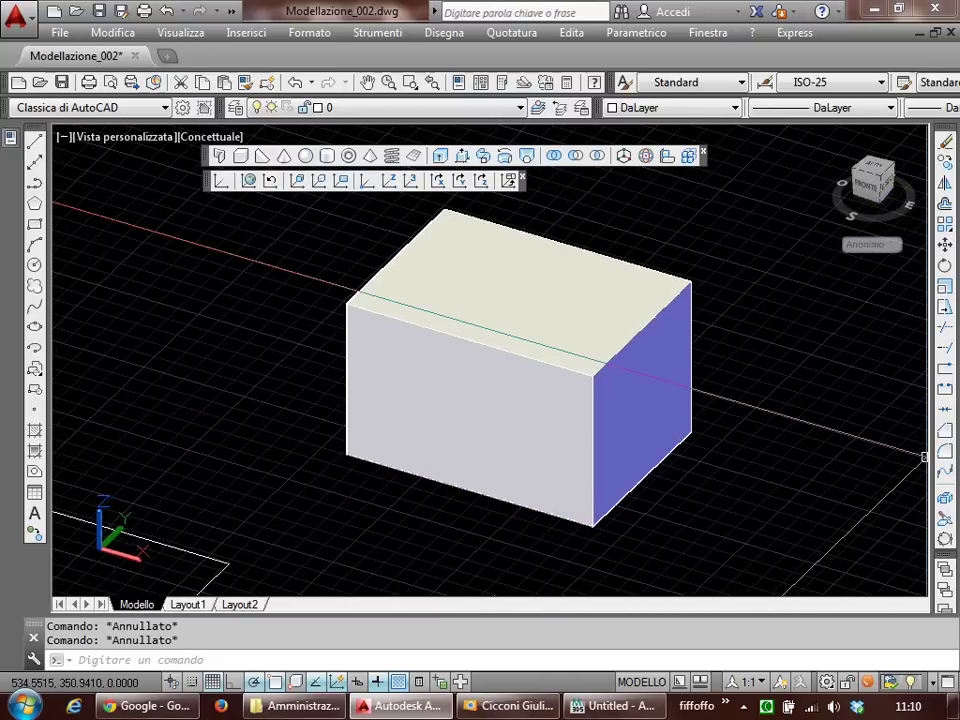
Step: Fillet three box edges, setting the radius by picking two points
left_click(944, 450)
type("ra")
key("Return")
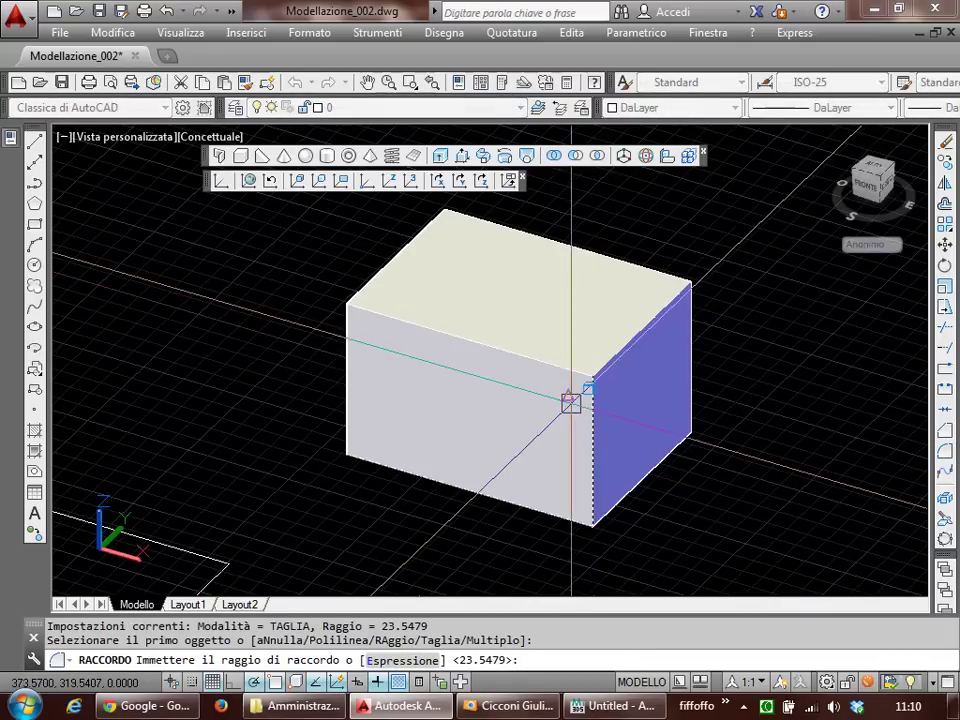
left_click(690, 514)
left_click(634, 428)
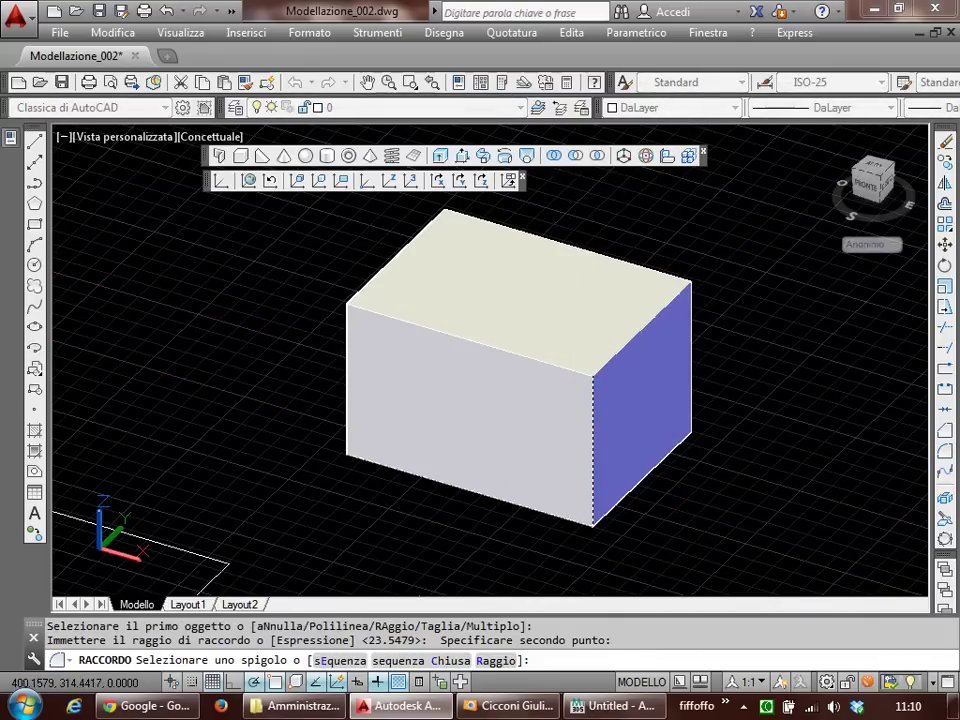
left_click(552, 363)
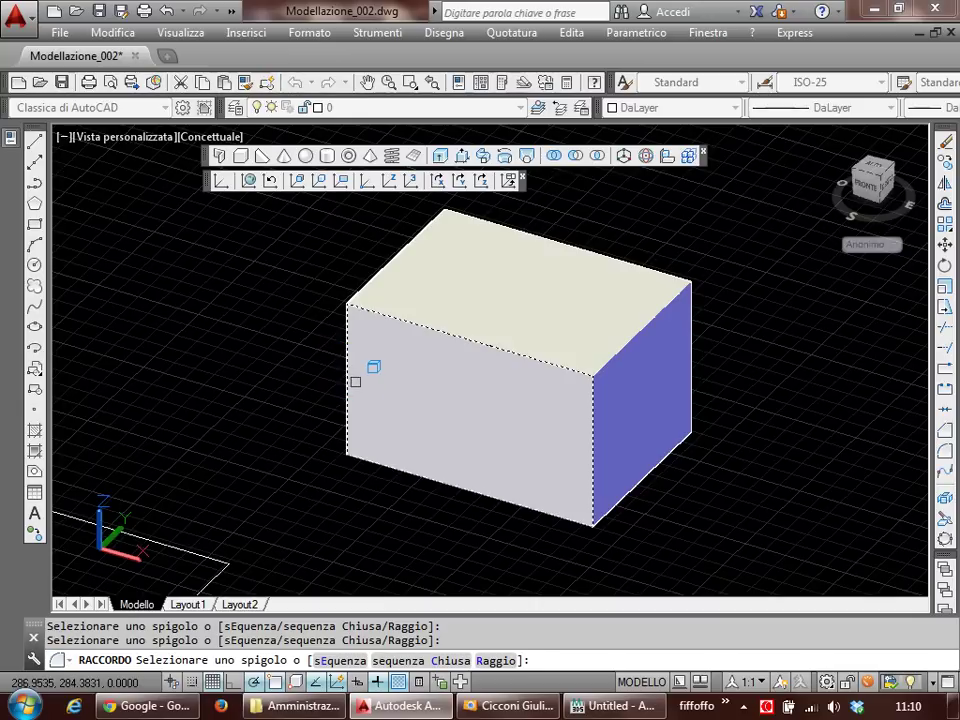
key("Return")
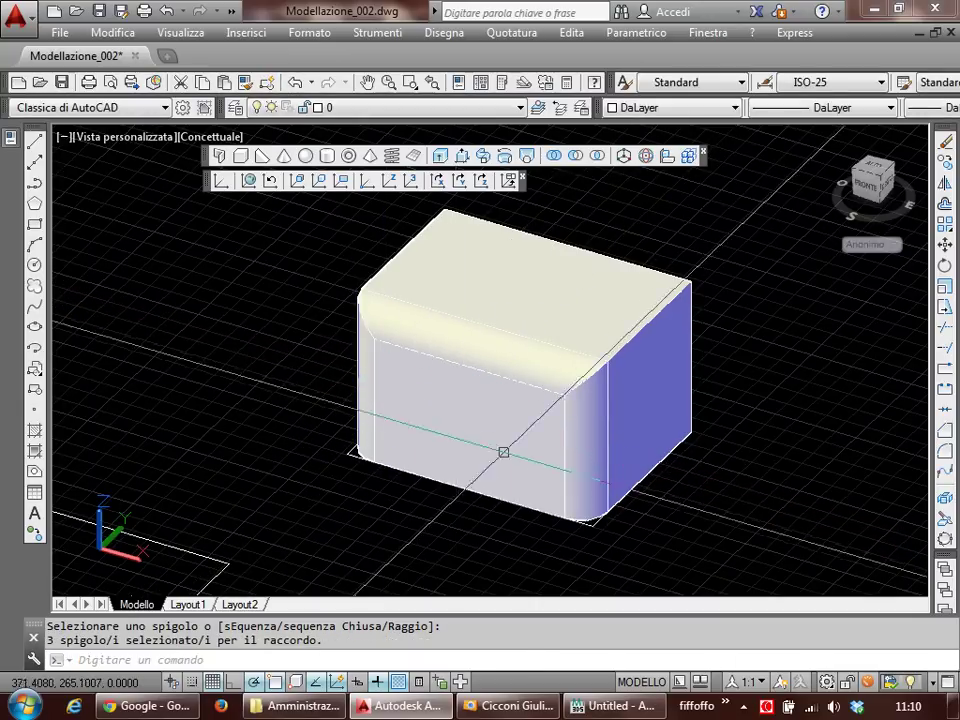
Step: Drag the fillet grips to resize the rounded box edges
left_click(497, 366)
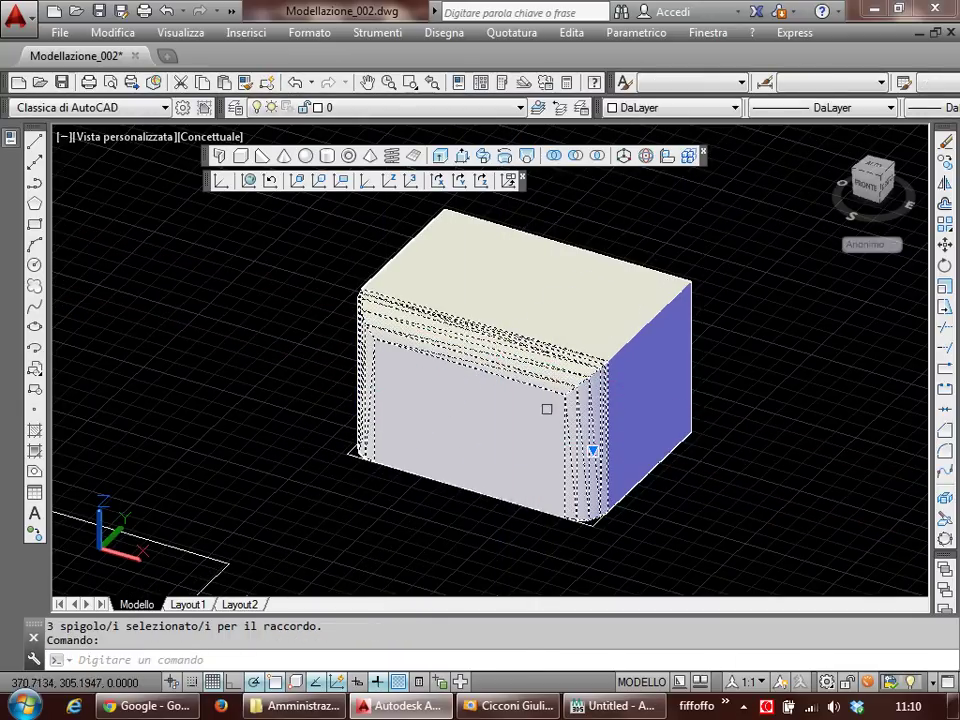
scroll(547, 409, "up", 3)
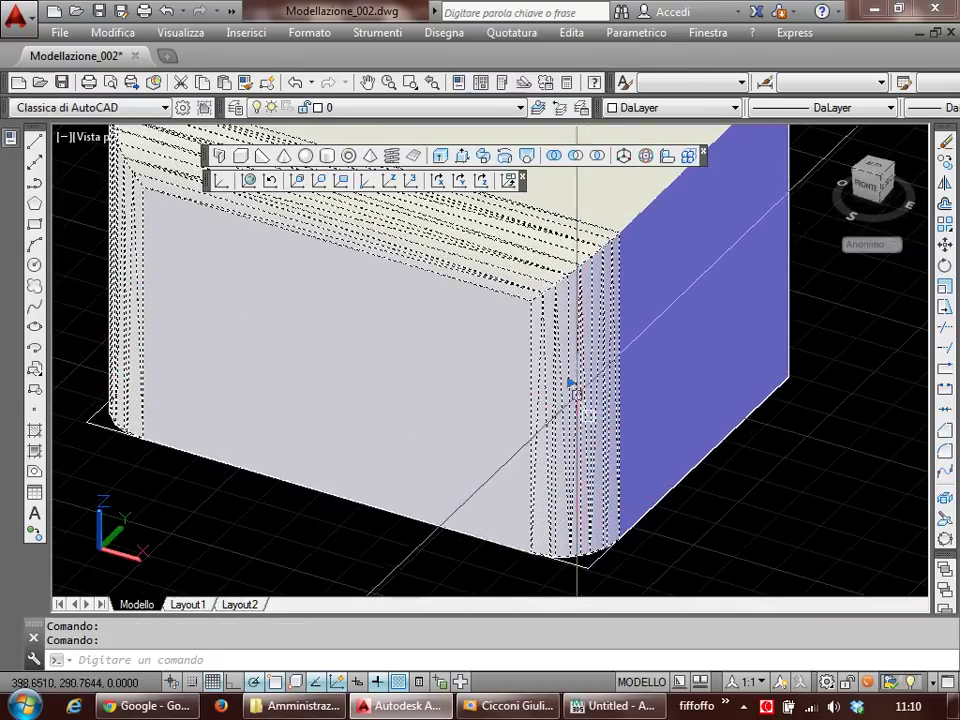
left_click(574, 386)
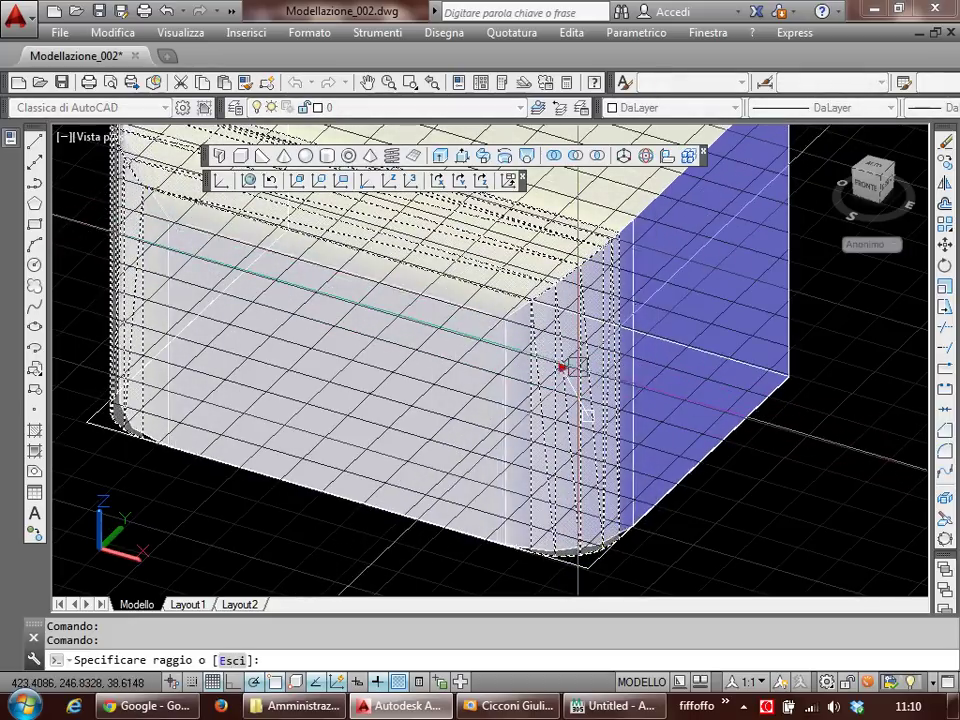
left_click(583, 384)
left_click(556, 357)
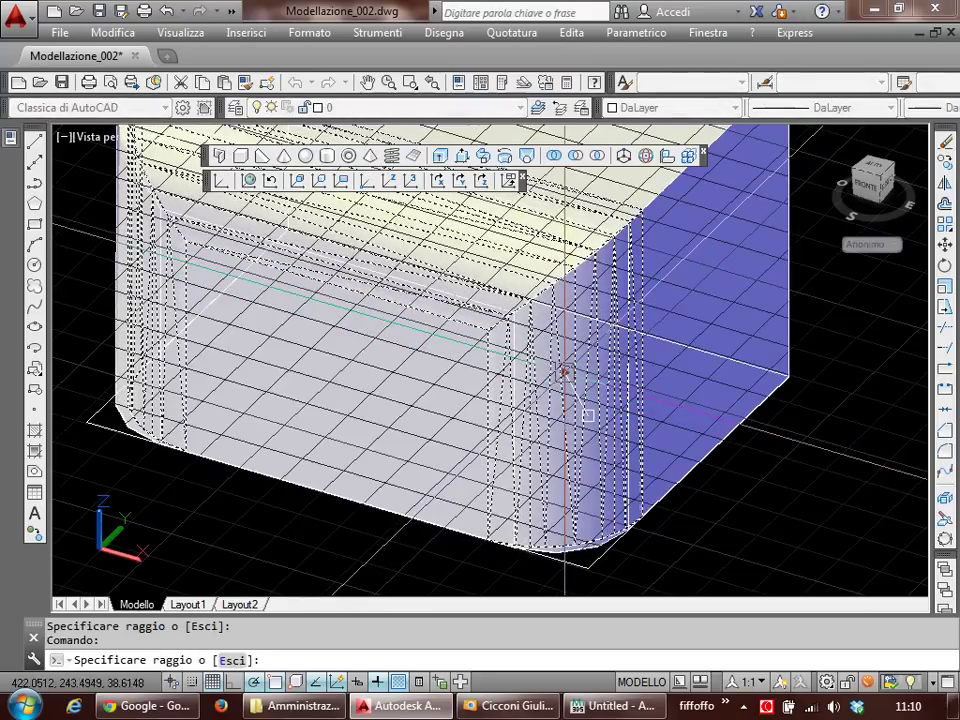
left_click(567, 386)
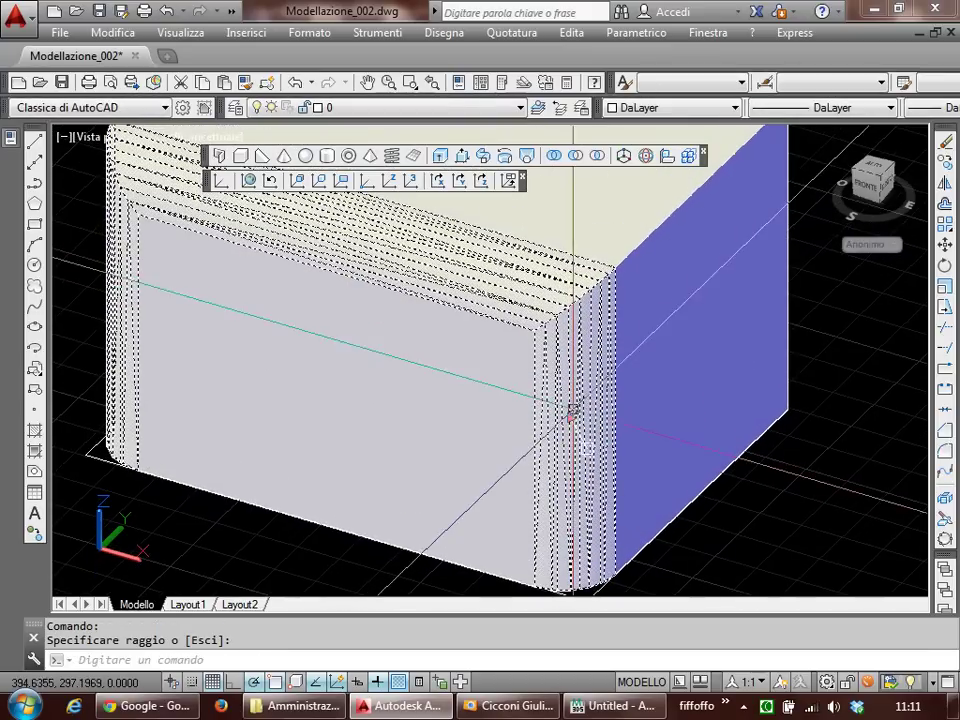
left_click(555, 388)
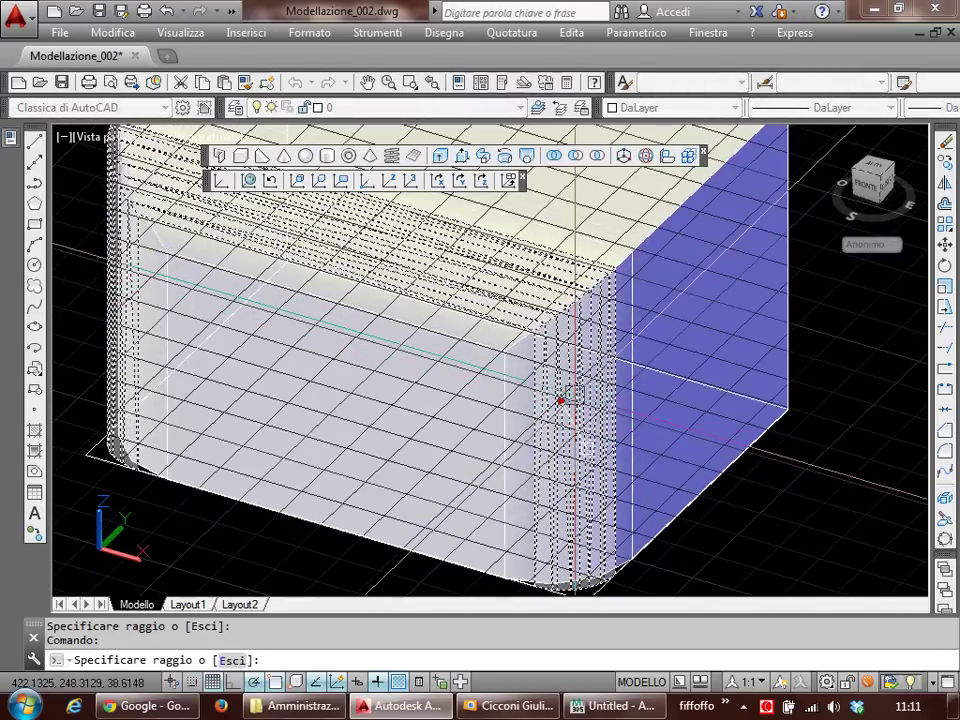
left_click(570, 397)
Step: Change the fillet's radius to 20 and clear the selection
scroll(575, 396, "down", 2)
left_click(565, 400)
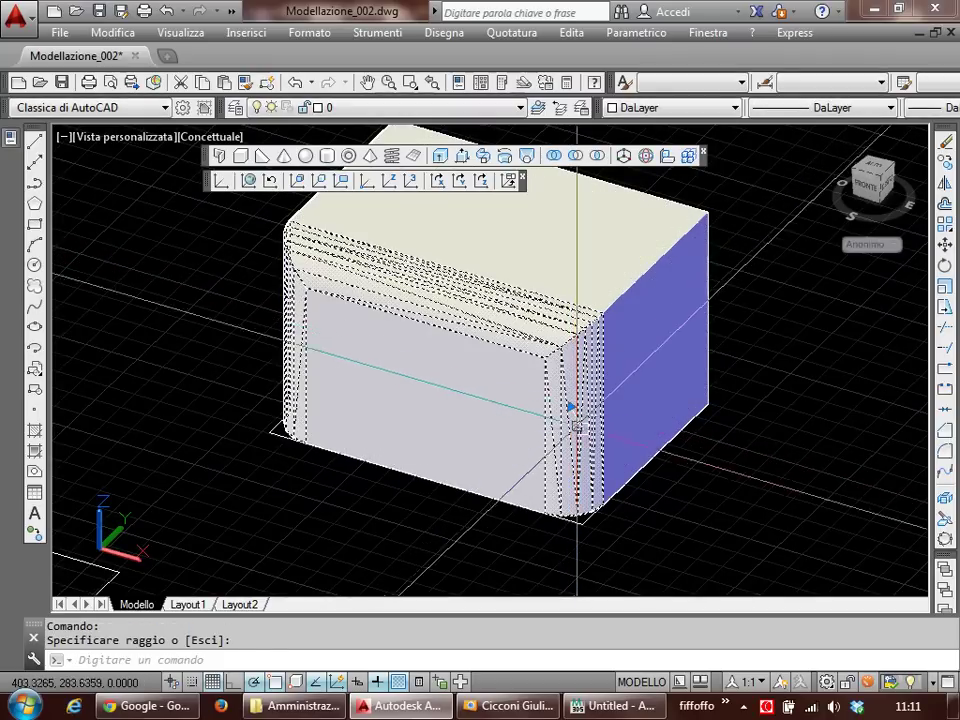
left_click(568, 402)
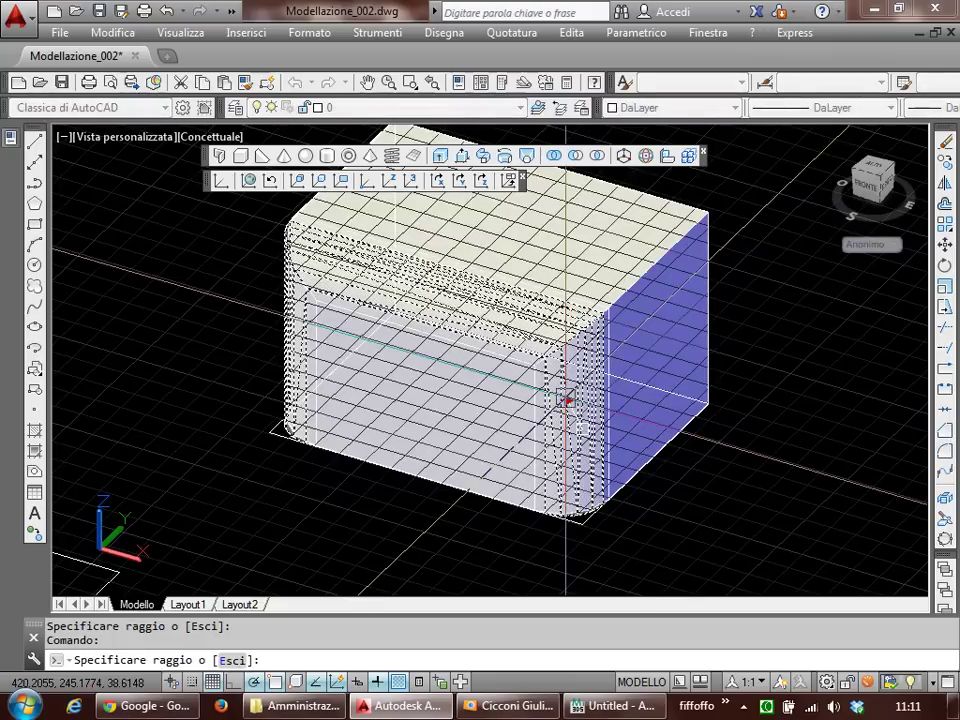
type("20")
key("Return")
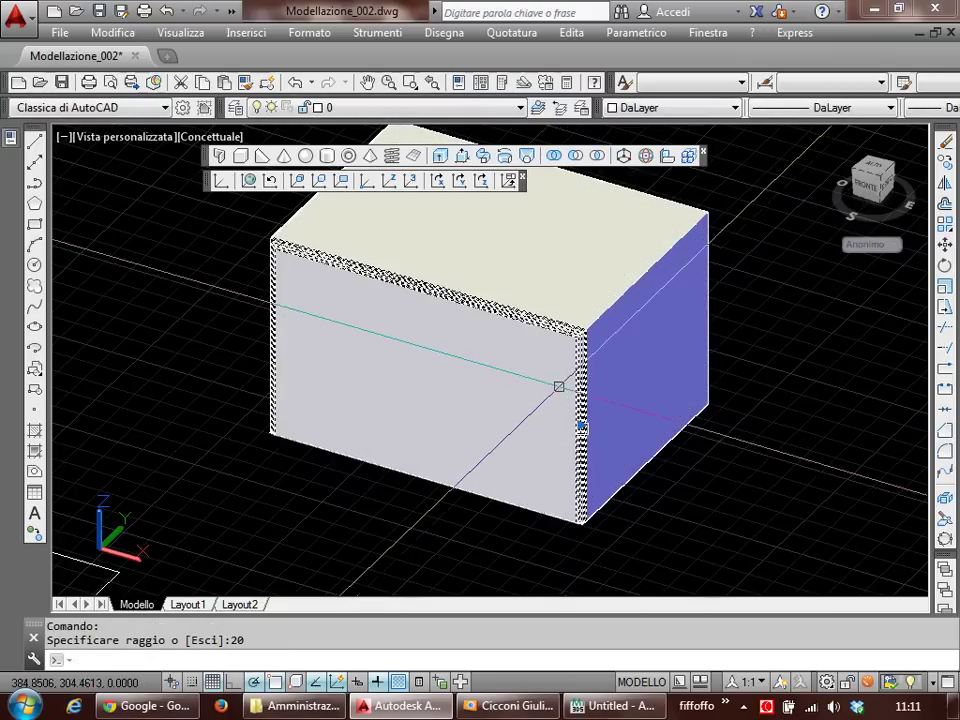
key("Escape")
key("Escape")
scroll(572, 385, "up", 3)
scroll(577, 370, "down", 3)
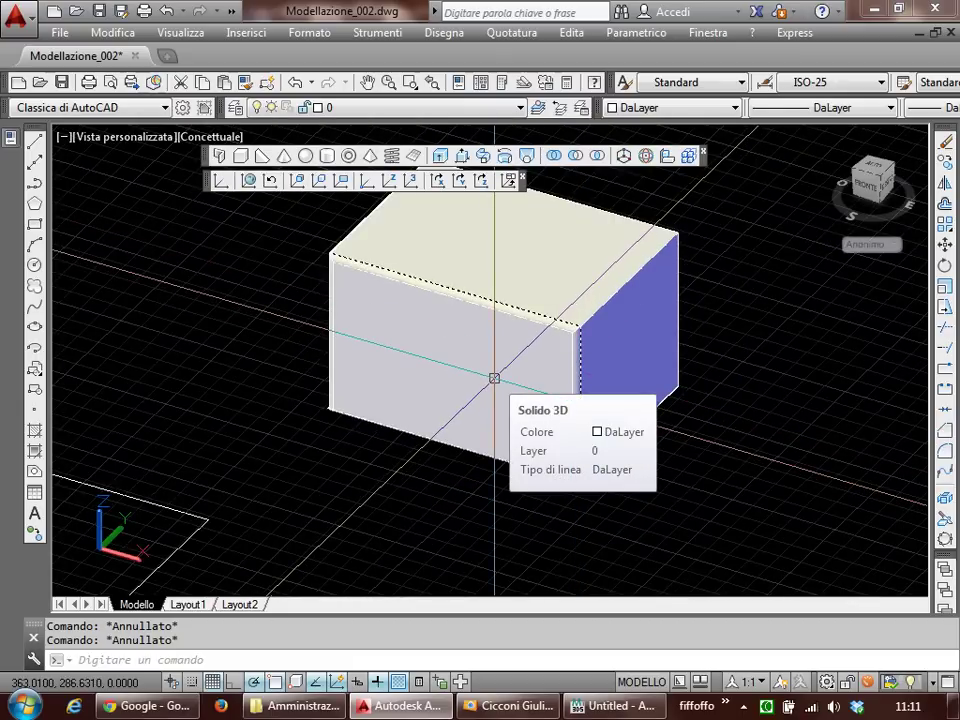
Step: Select the box and set the sub-object selection filter to Spigolo (edges)
left_click(500, 377)
key("Escape")
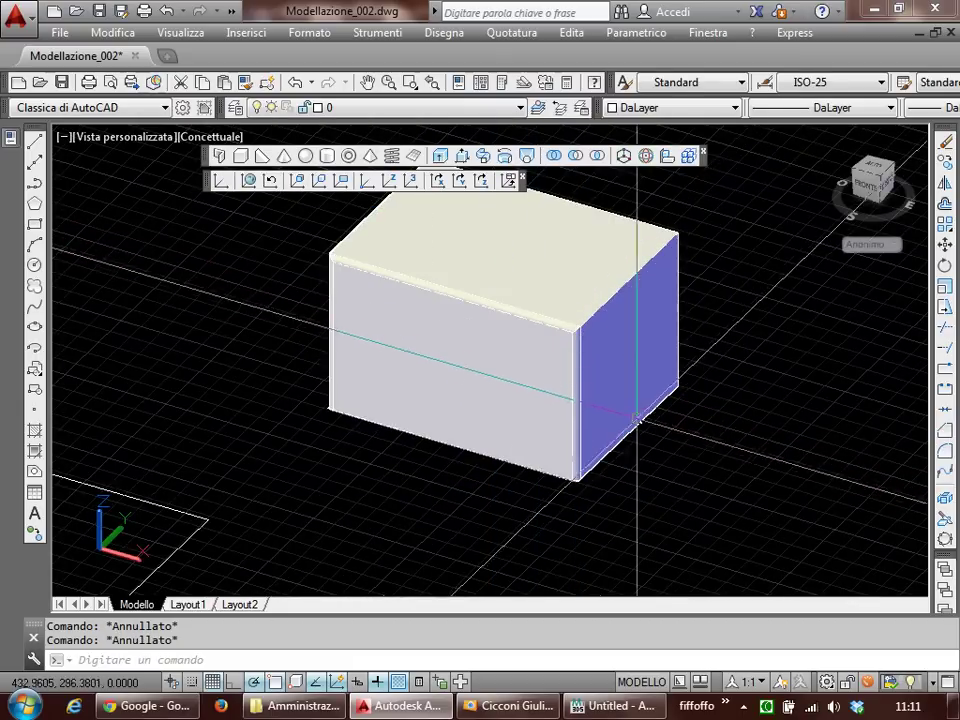
left_click(643, 415)
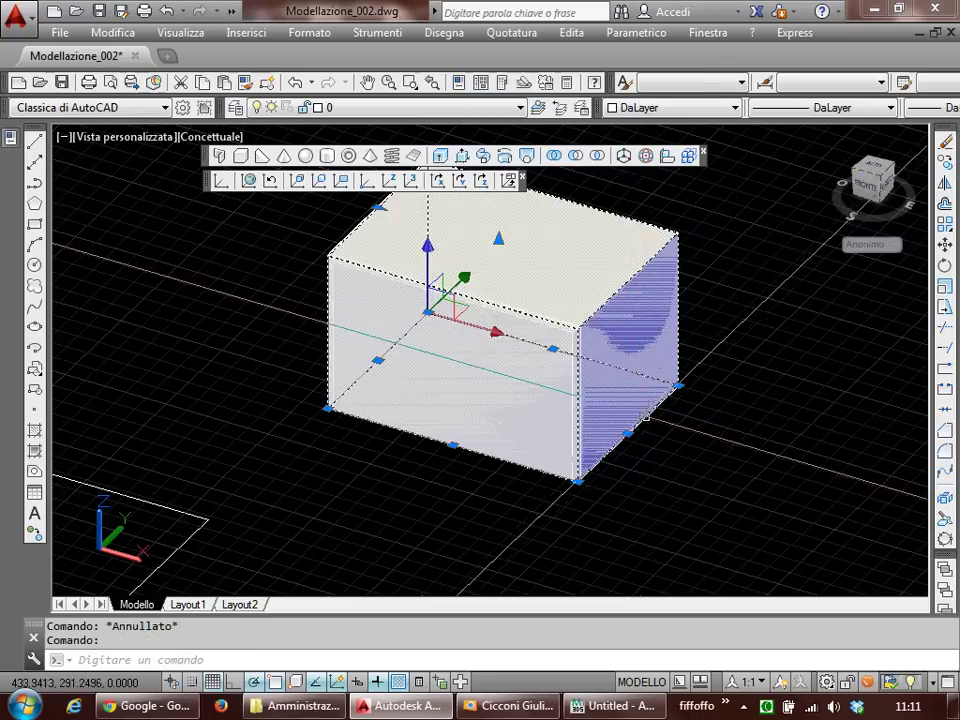
key("Escape")
left_click(612, 365)
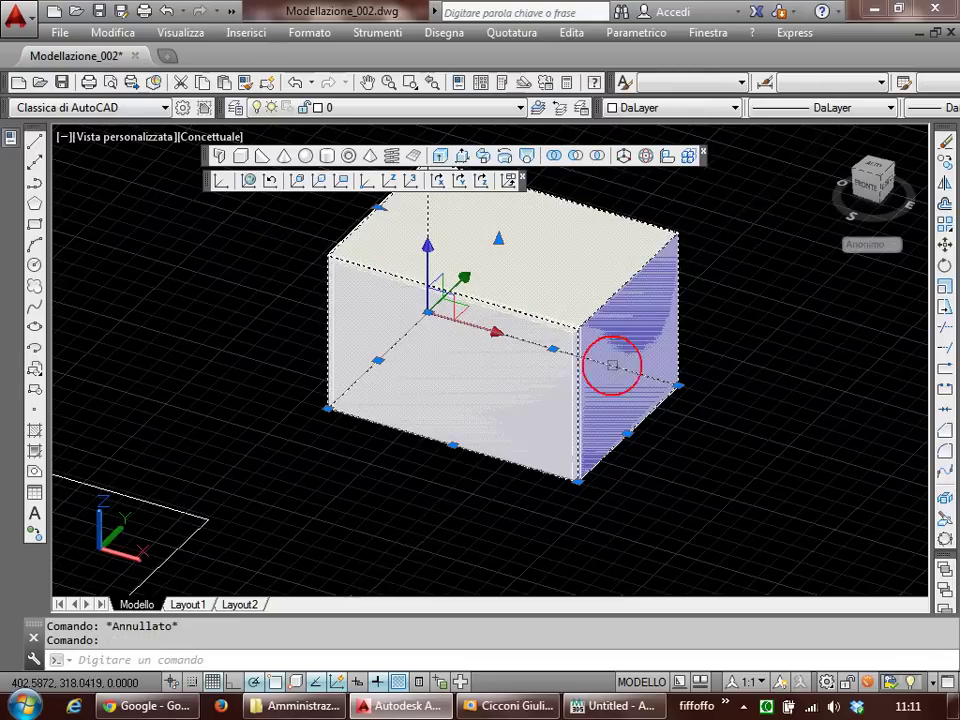
middle_click_drag(600, 308, 604, 342)
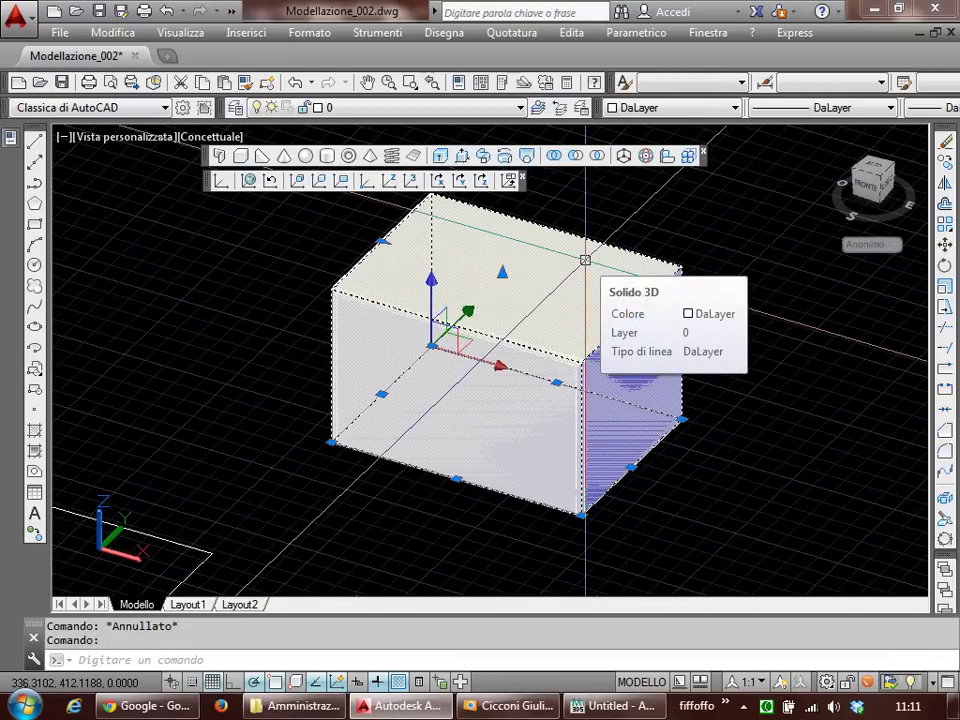
key("Escape")
left_click(586, 259)
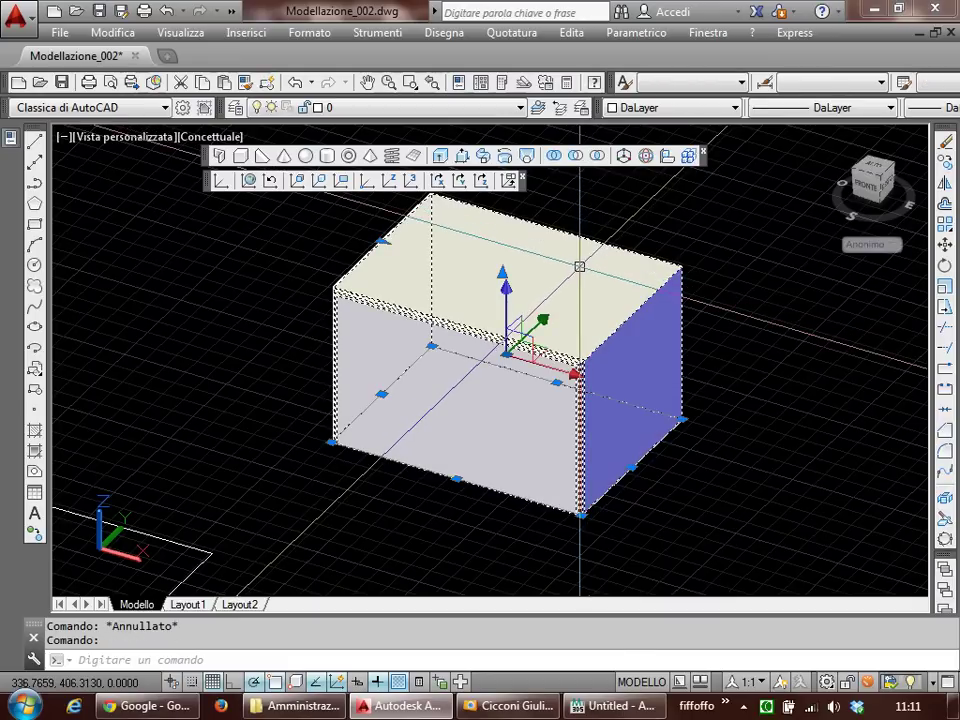
right_click(580, 266)
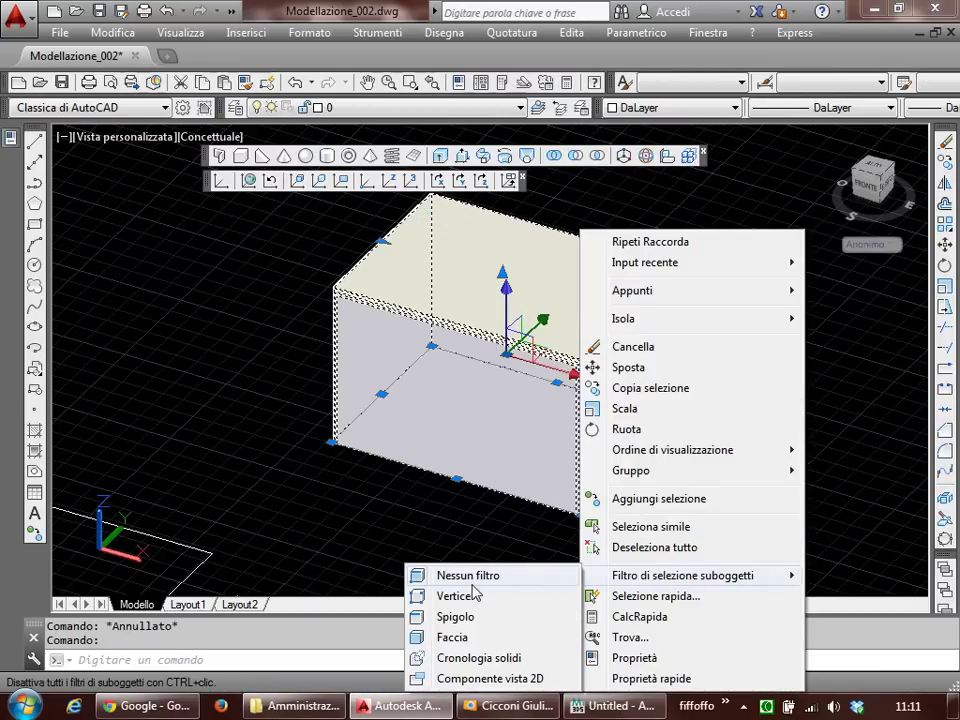
left_click(451, 617)
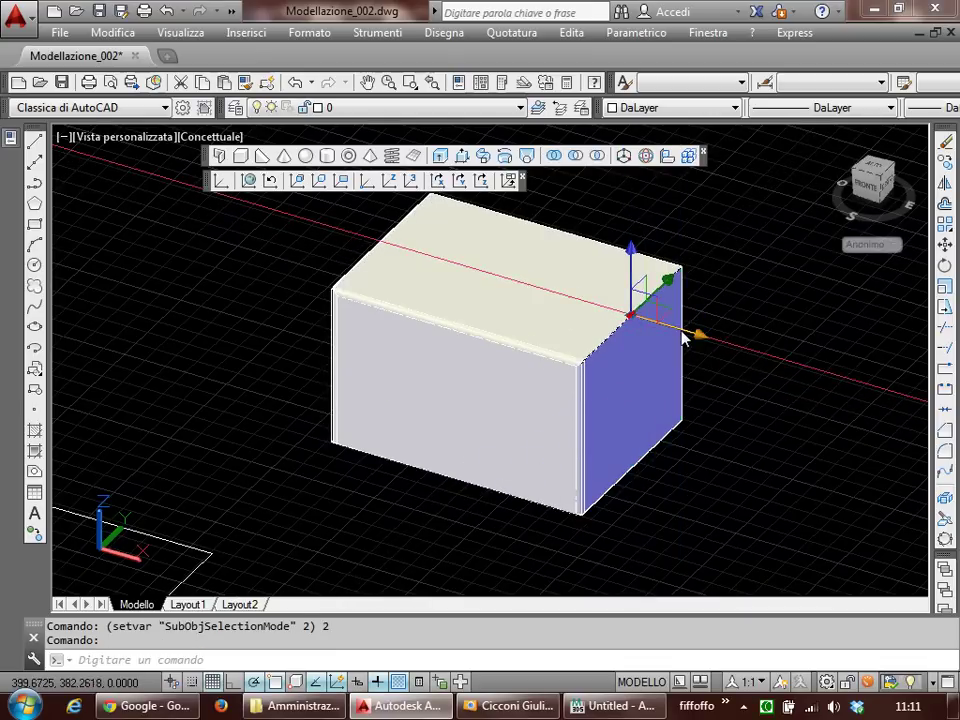
Step: Stretch the box's upper right edge, then start a front-face stretch and cancel it
left_click(690, 335)
left_click(583, 298)
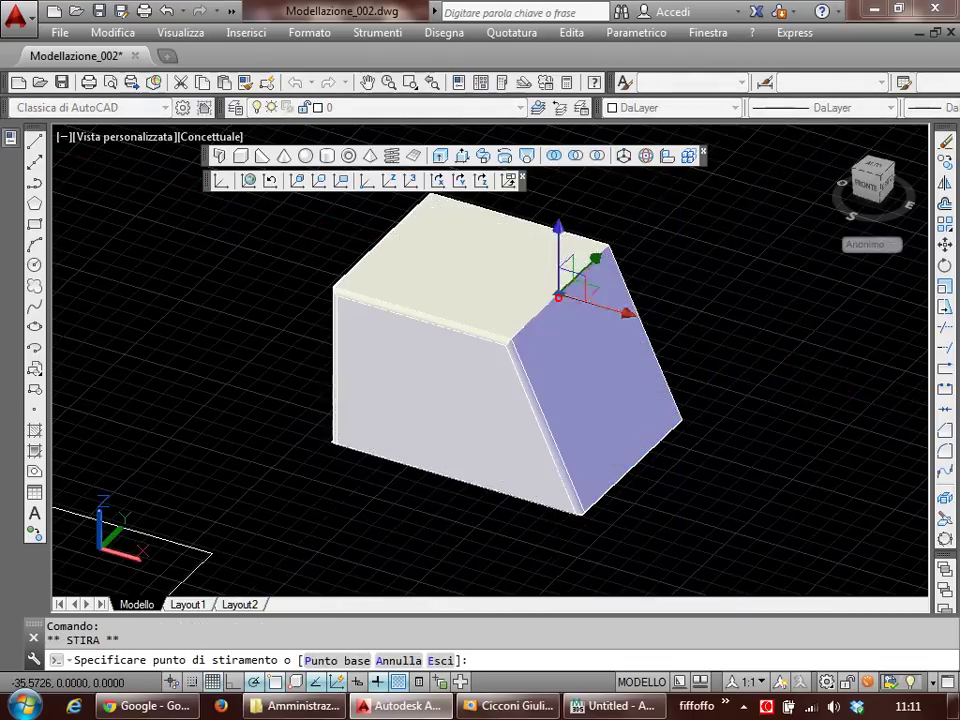
scroll(575, 285, "up", 4)
scroll(460, 335, "down", 2)
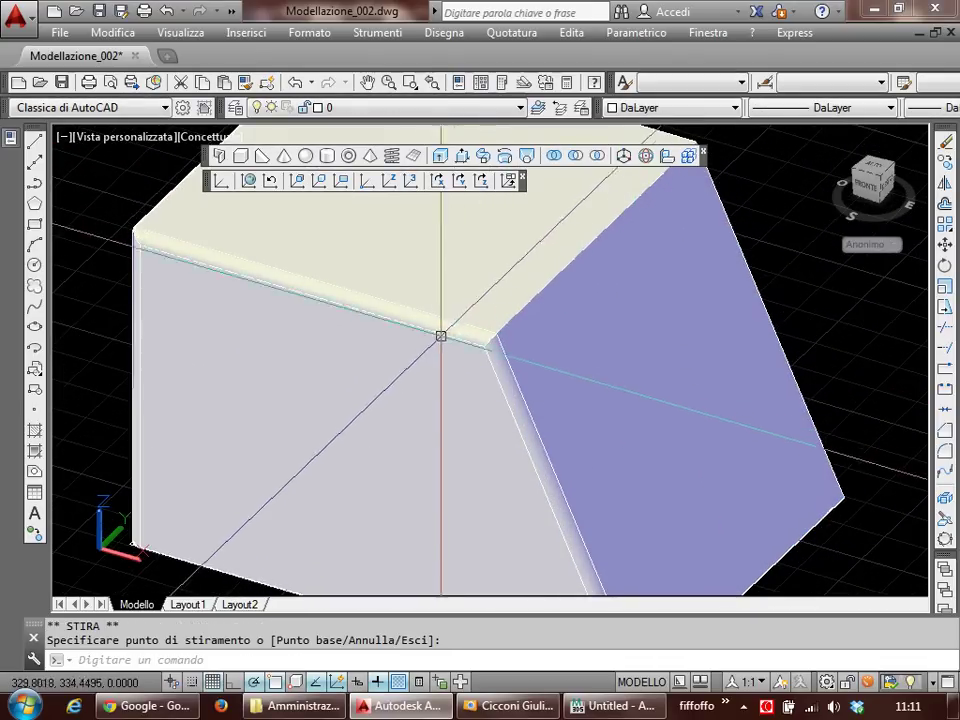
scroll(420, 360, "down", 2)
left_click(370, 447)
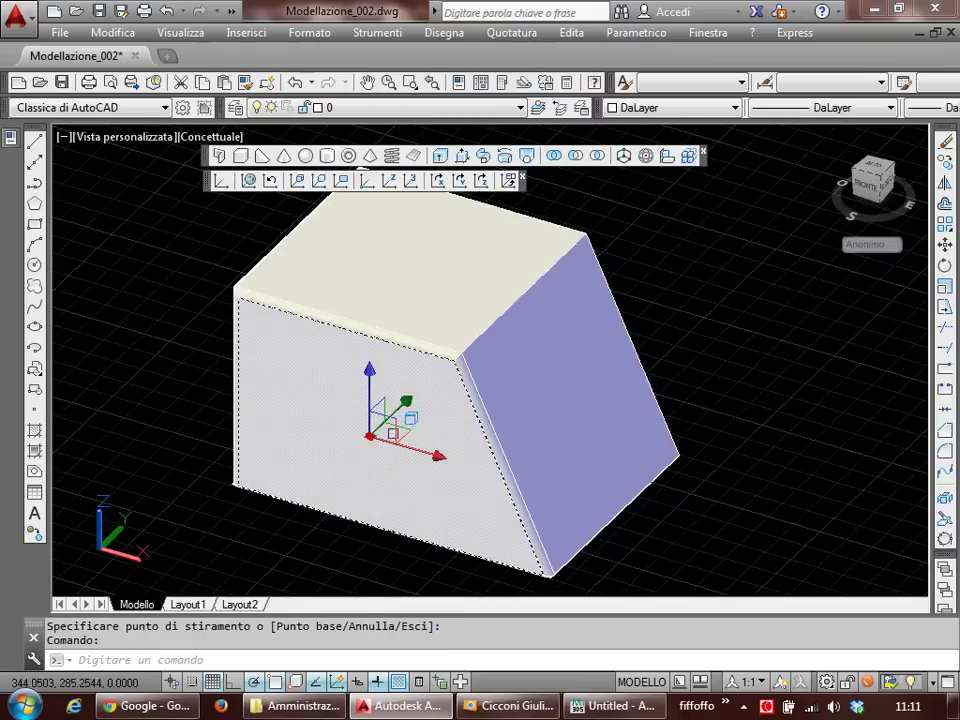
left_click(370, 436)
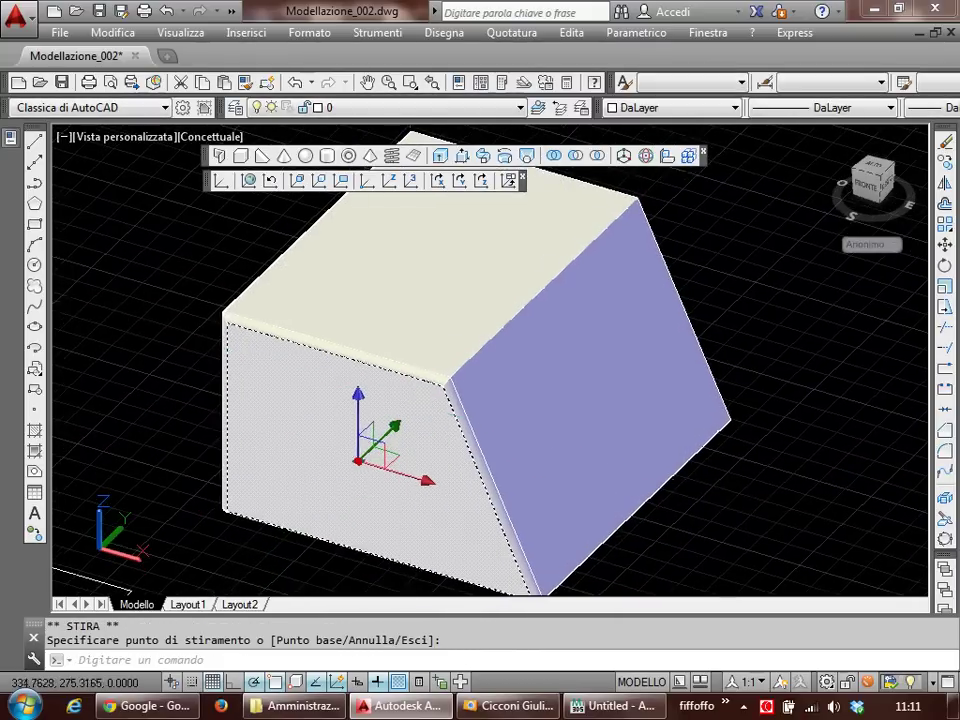
key("Escape")
key("Escape")
scroll(407, 388, "down", 2)
scroll(407, 388, "up", 2)
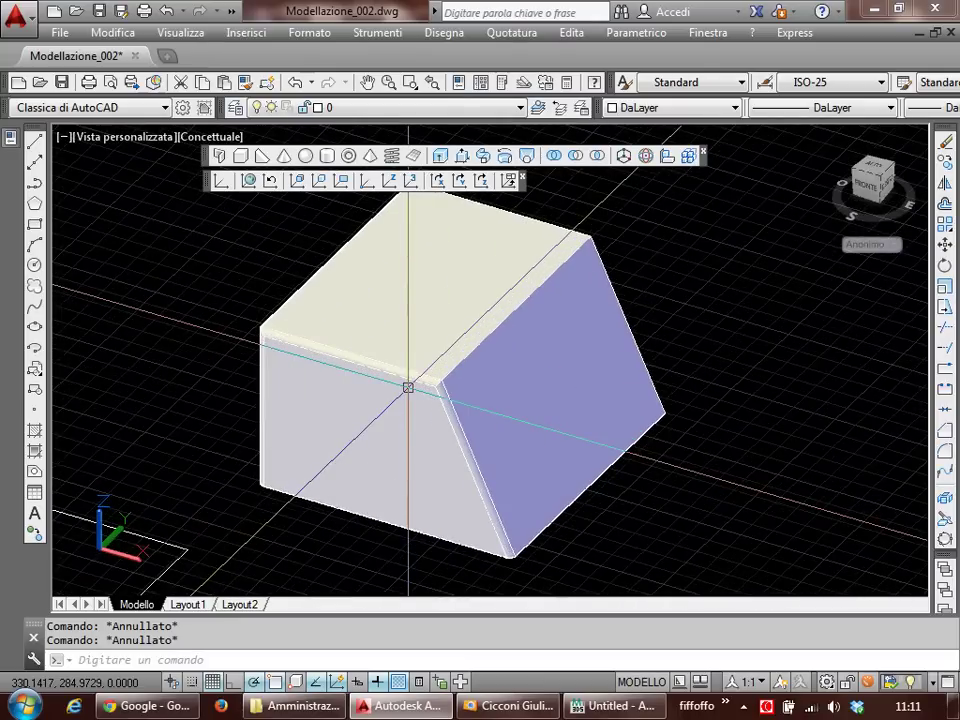
scroll(420, 388, "down", 1)
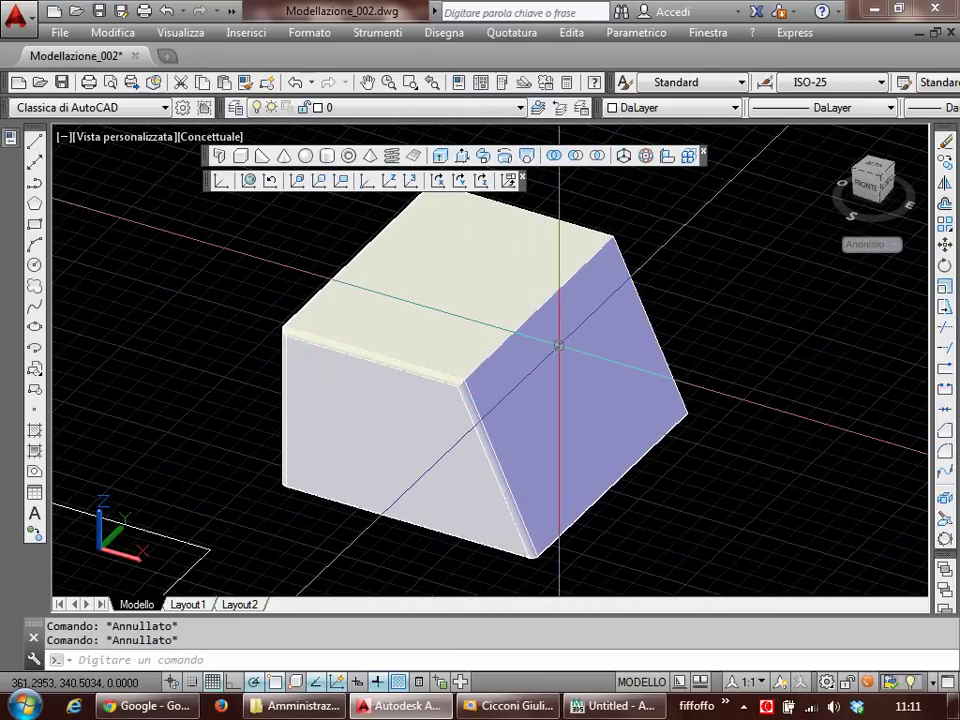
Step: Undo five times to remove the slanted-face edit and earlier changes
key("ctrl+z")
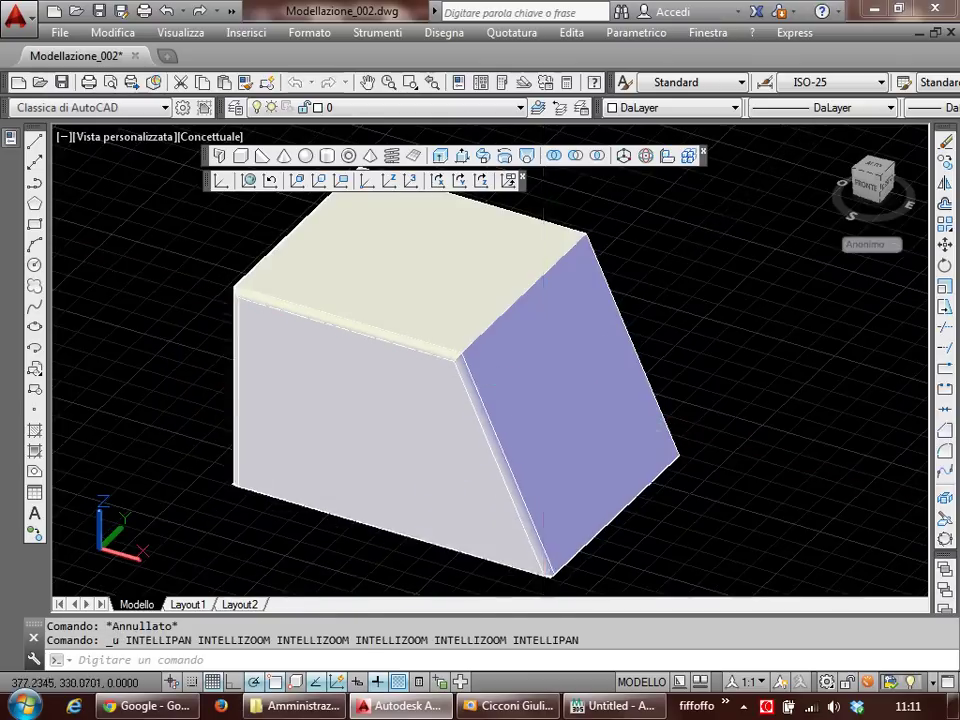
key("ctrl+z")
key("ctrl+z")
key("ctrl+z")
key("ctrl+z")
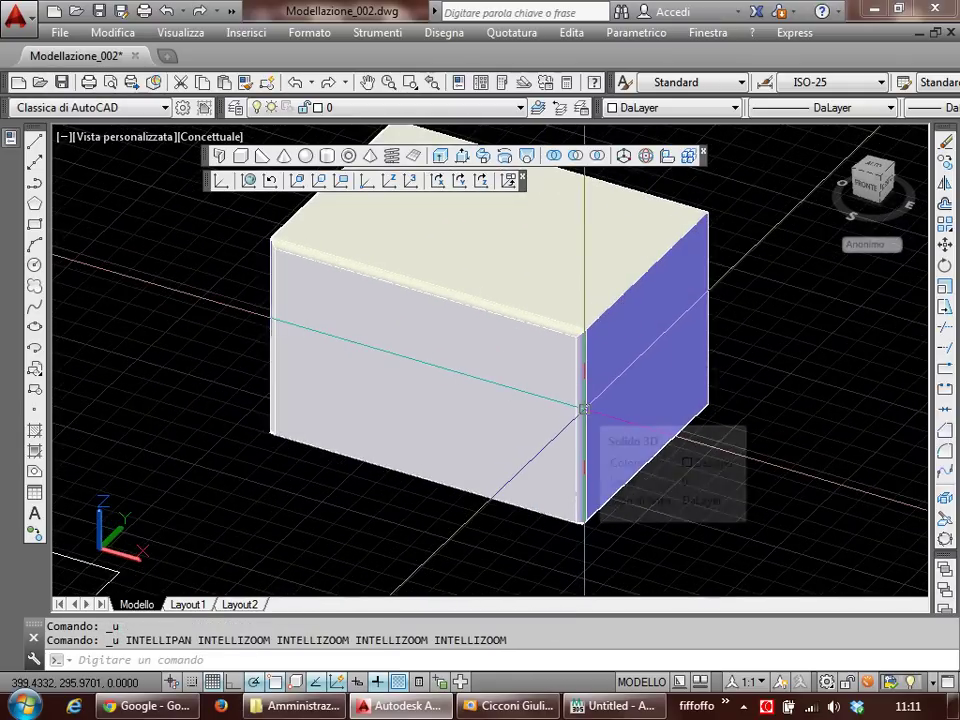
key("ctrl+z")
key("ctrl+z")
key("ctrl+z")
key("ctrl+z")
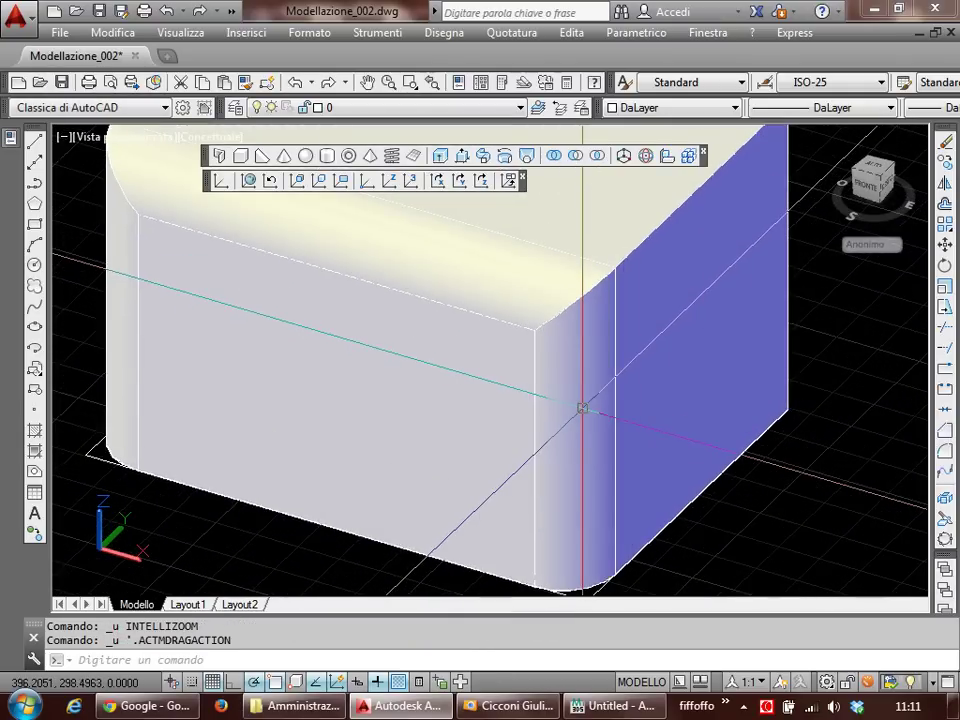
key("ctrl+z")
key("ctrl+z")
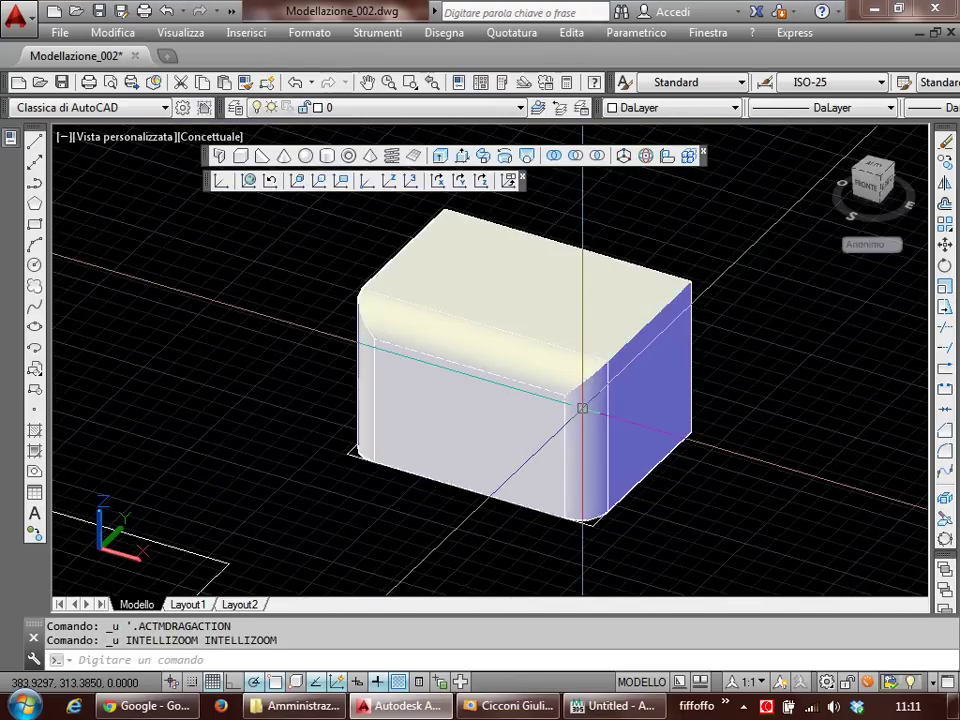
key("ctrl+z")
key("ctrl+z")
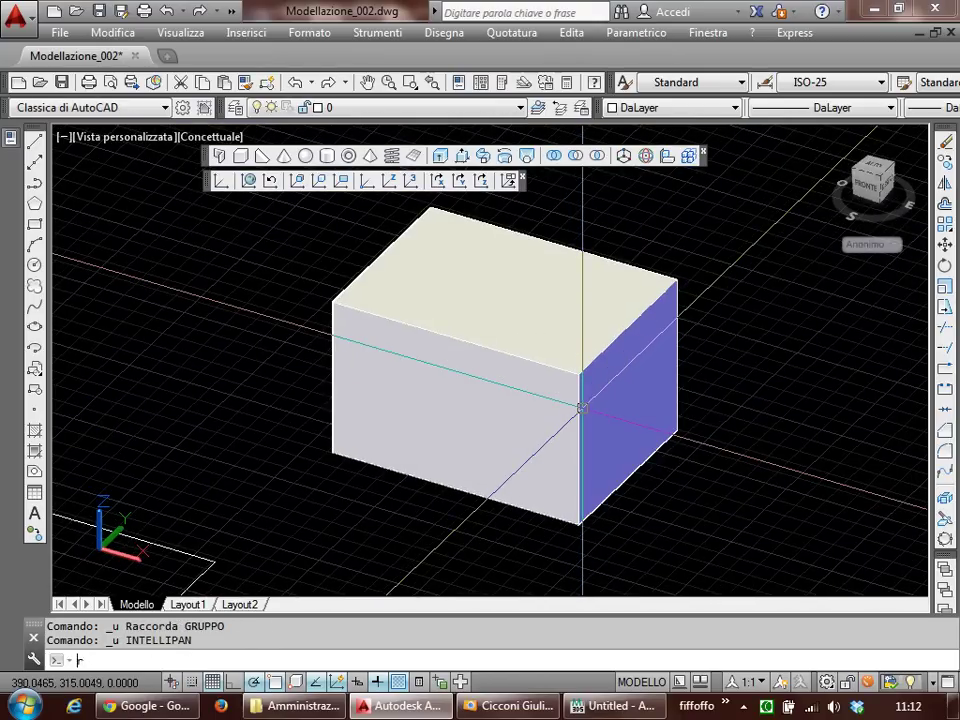
Step: Run RACCORDASPIGOLO on three box edges, pick a radius twice, then cancel
type("raccorda")
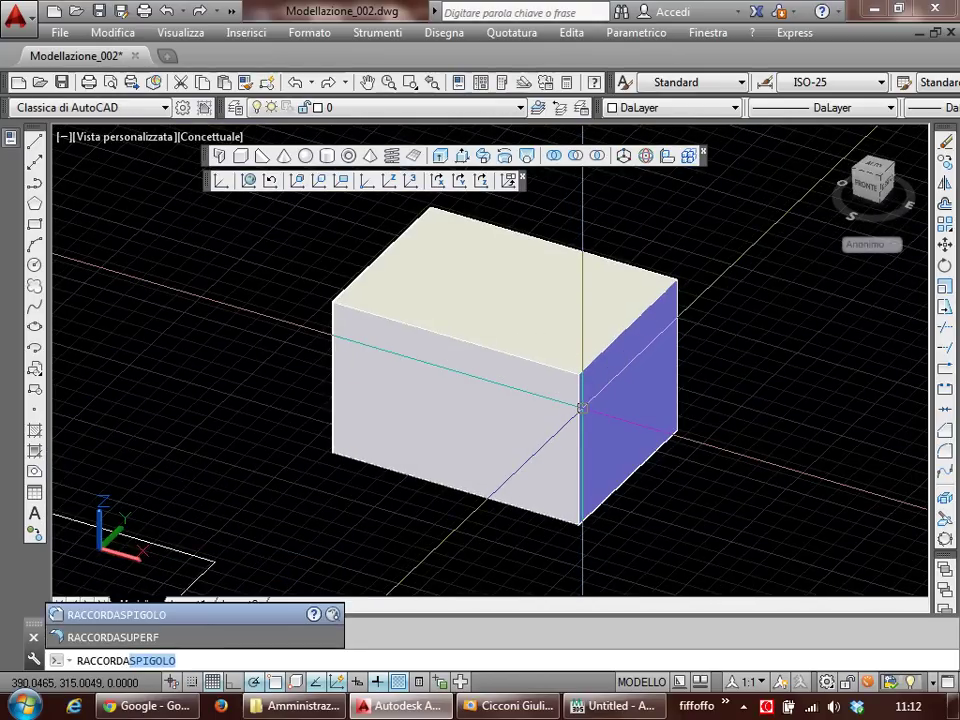
type("pigolo")
key("Return")
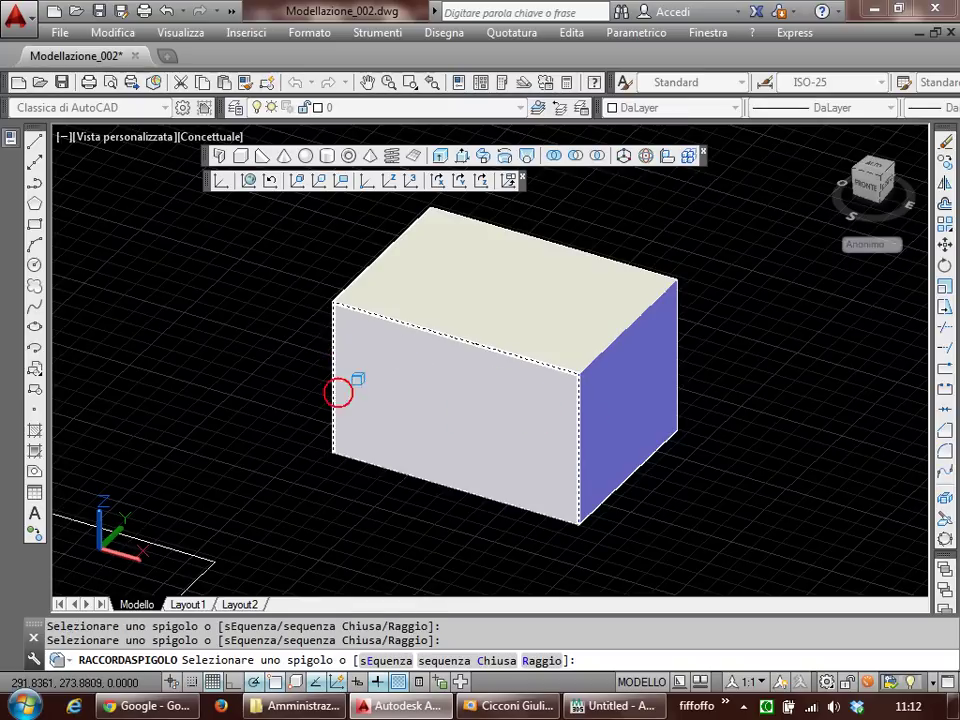
key("Return")
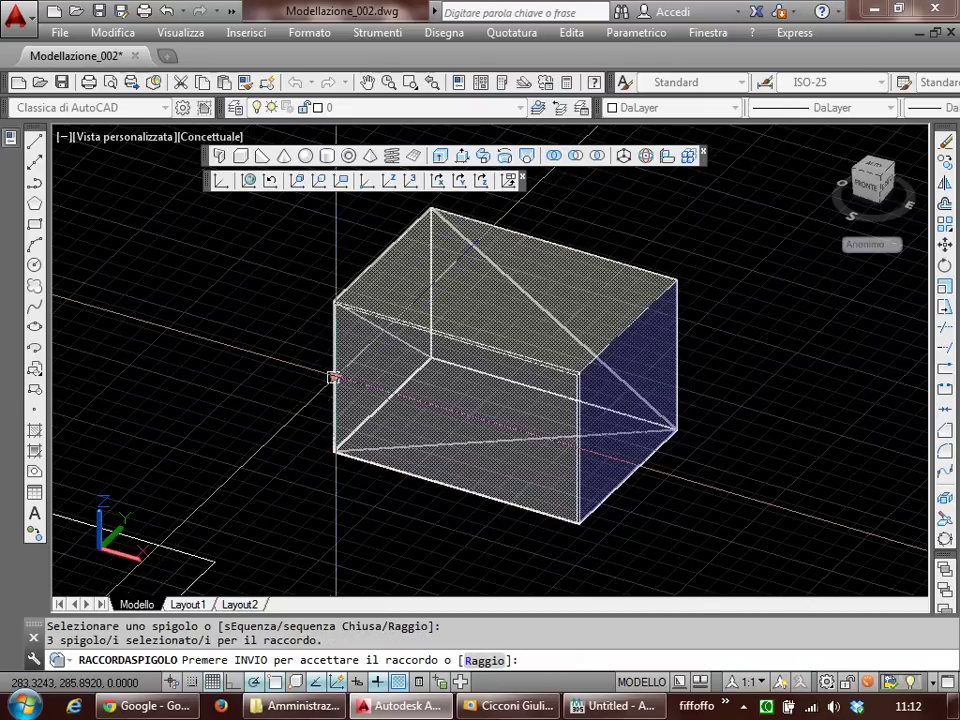
type("r")
key("Return")
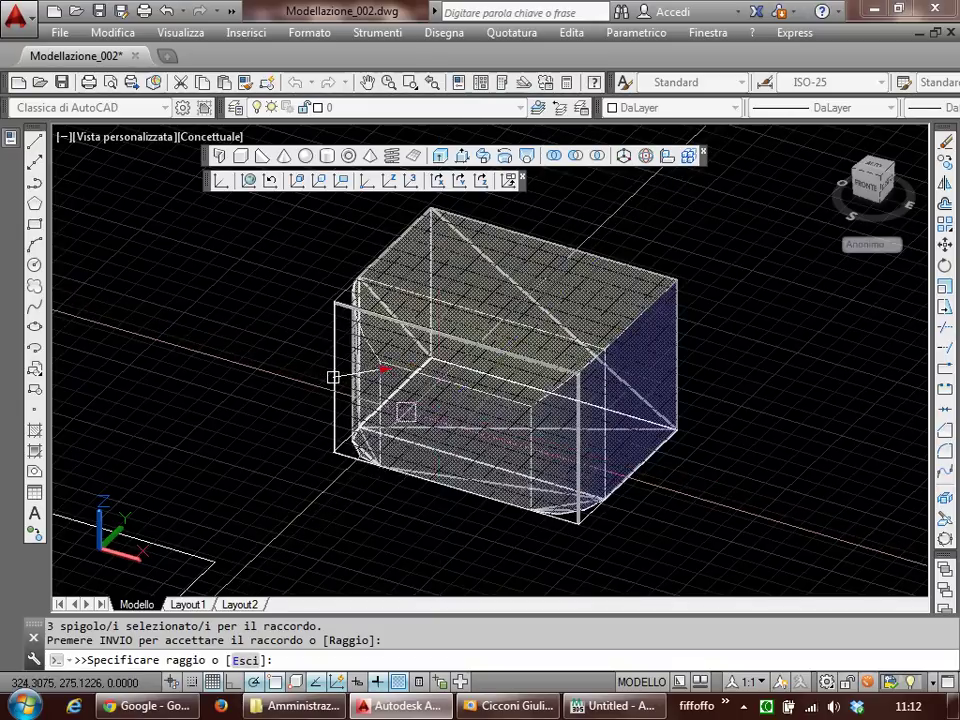
left_click(416, 412)
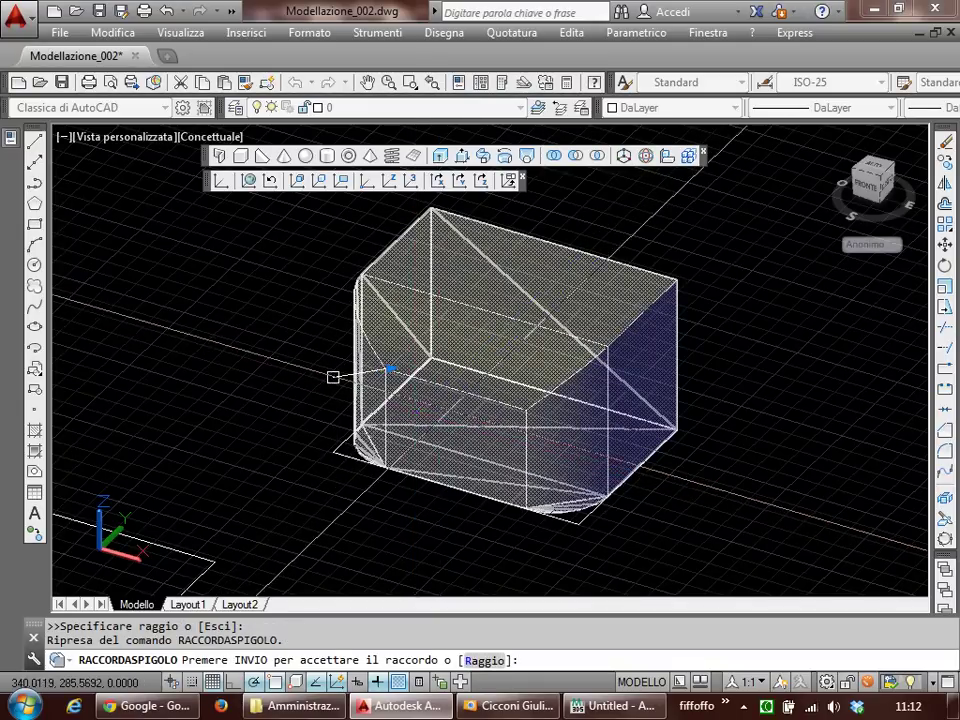
type("r")
key("Return")
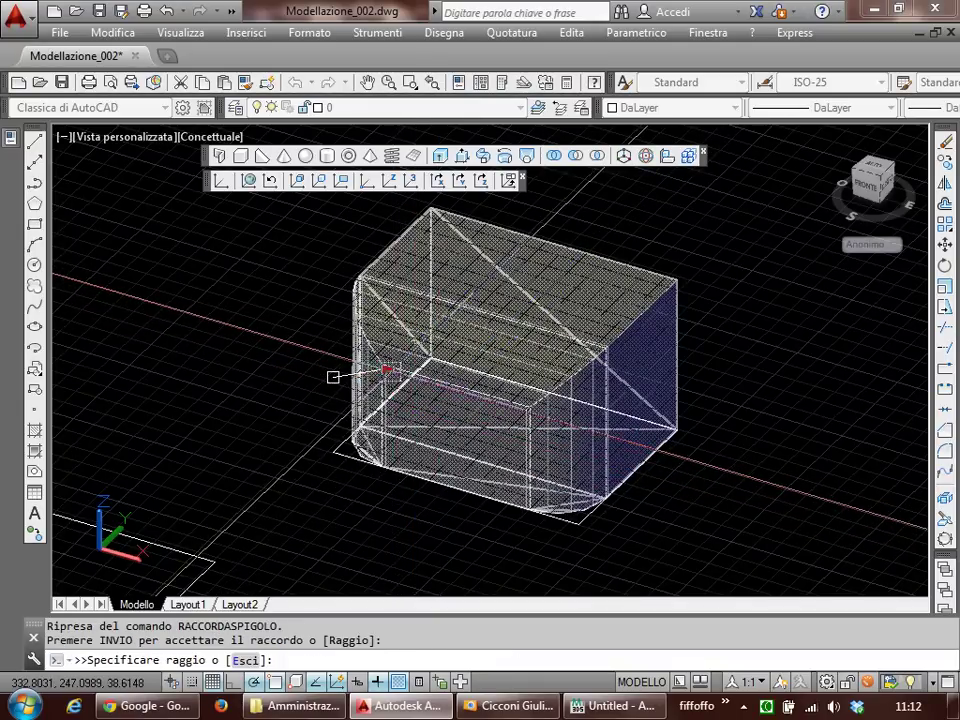
left_click(383, 370)
scroll(333, 377, "up", 2)
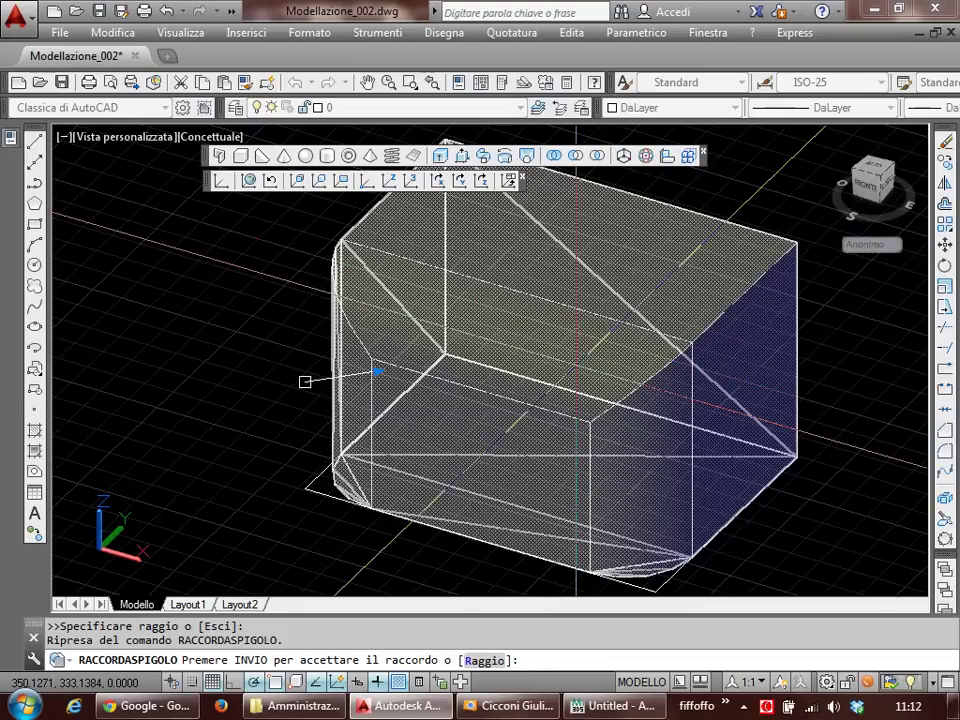
key("Escape")
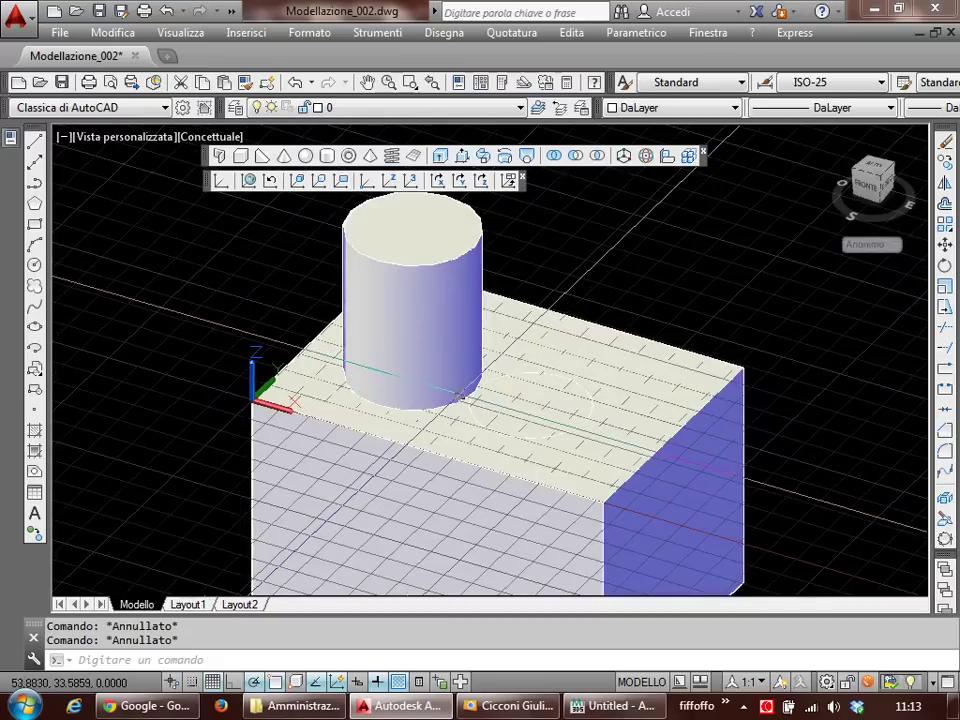
Step: Fillet the cylinder's base edge on the box top with radius 2
type("rac")
key("Return")
left_click(415, 408)
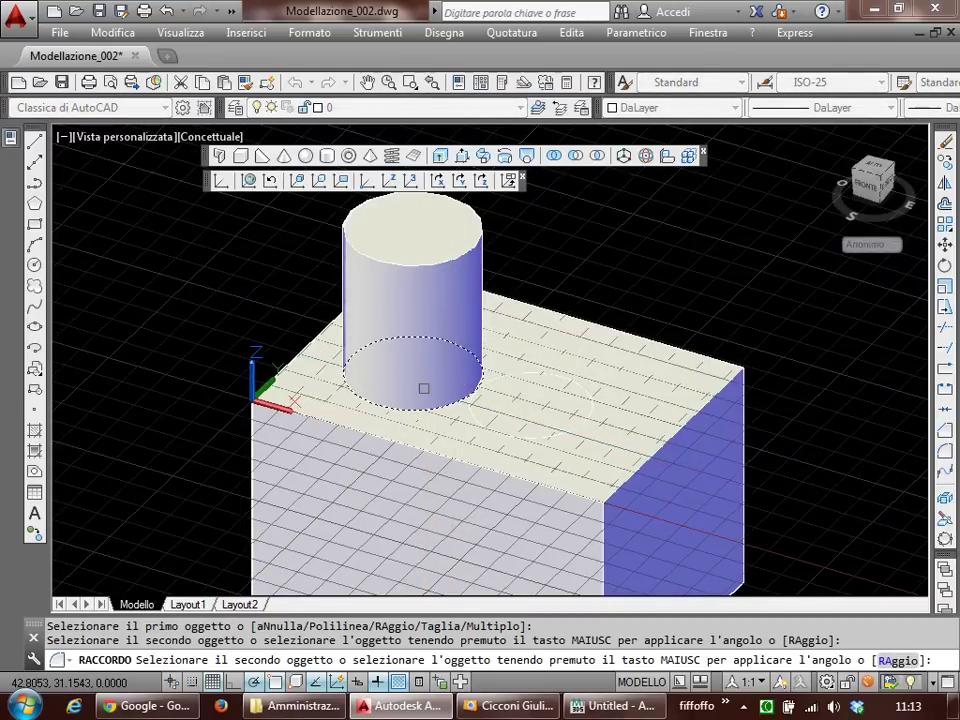
key("Escape")
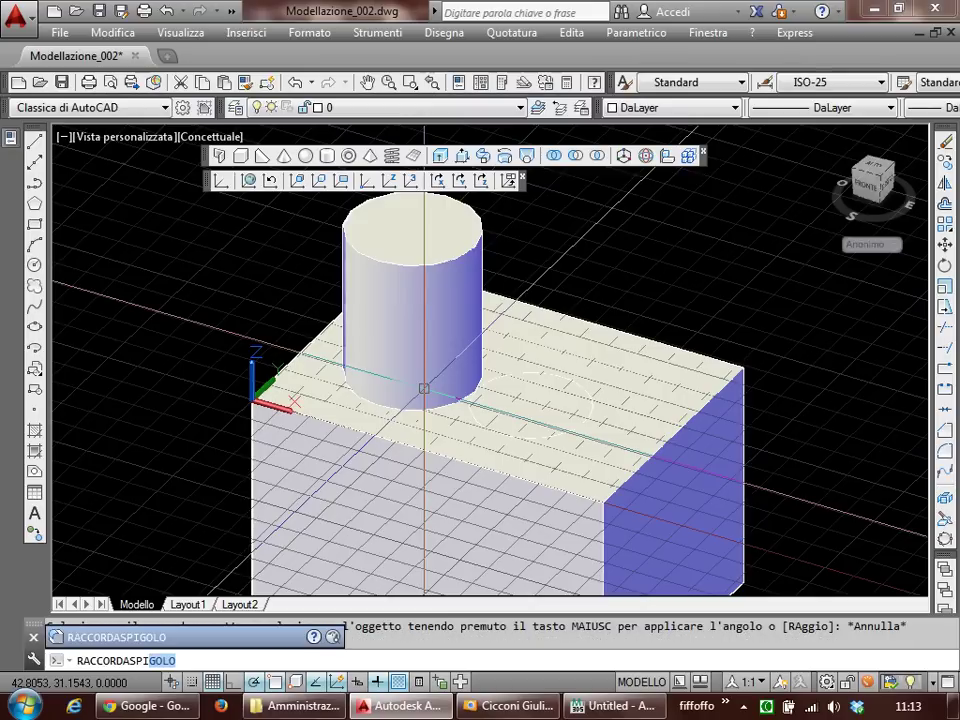
key("Return")
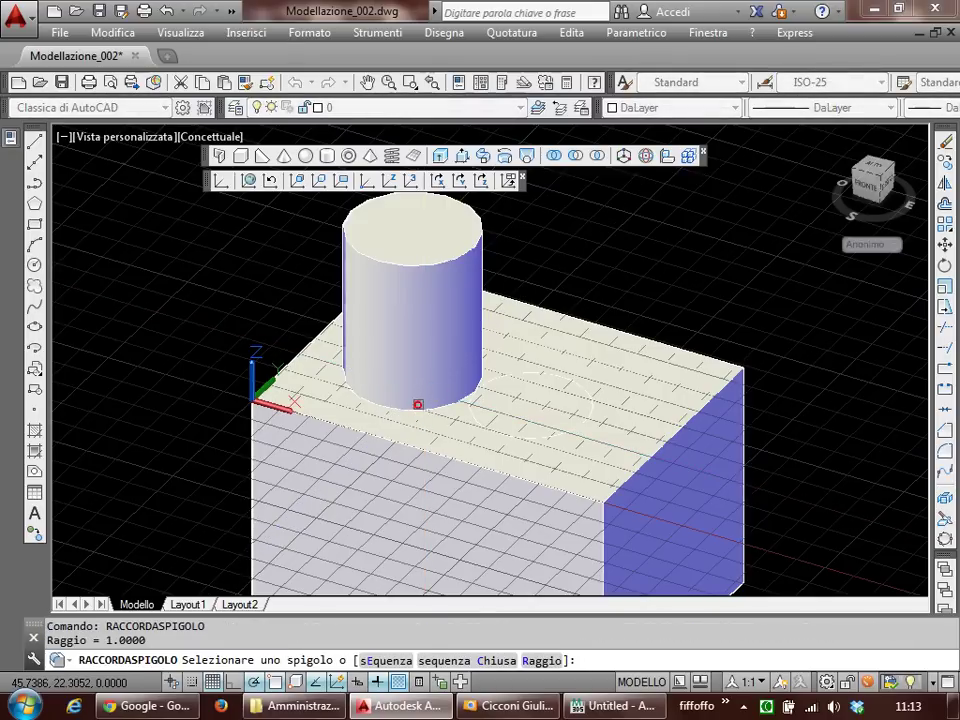
left_click(426, 410)
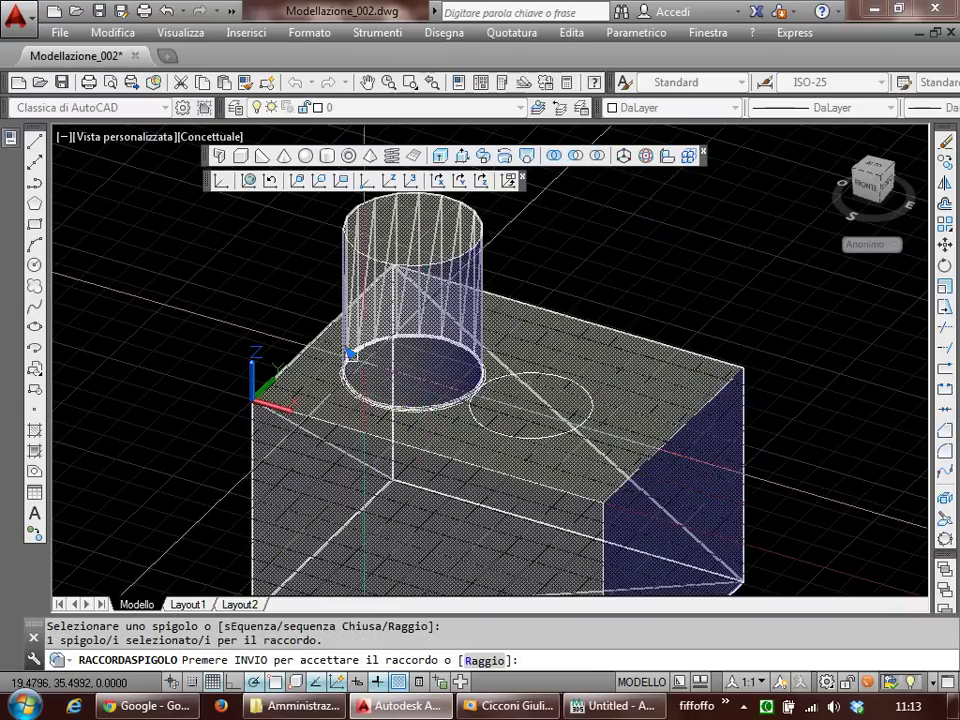
type("r")
key("Return")
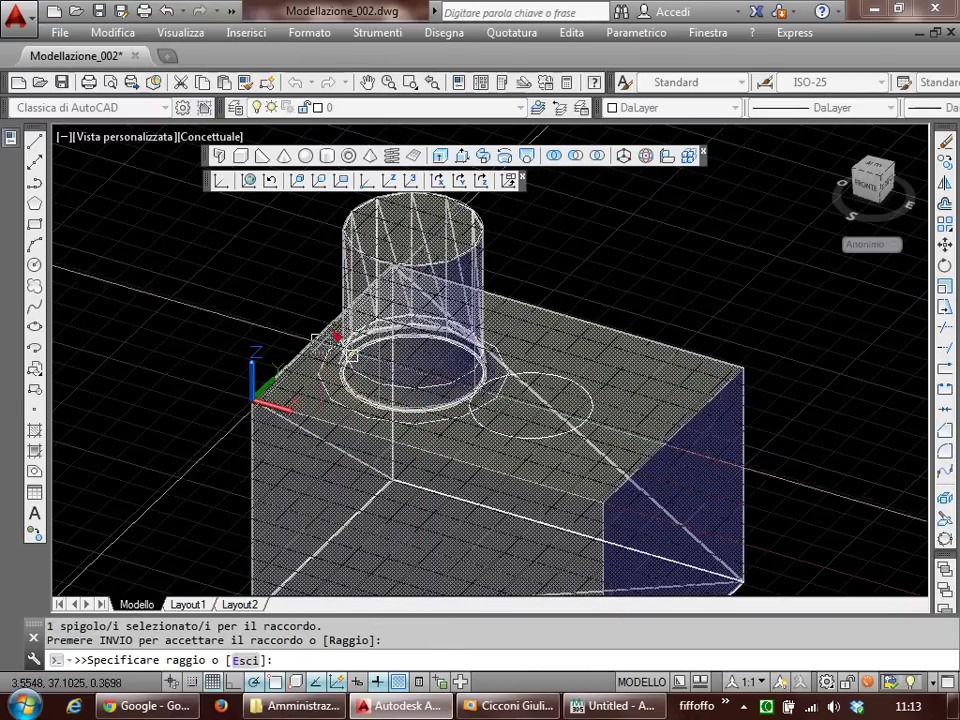
type("2")
key("Return")
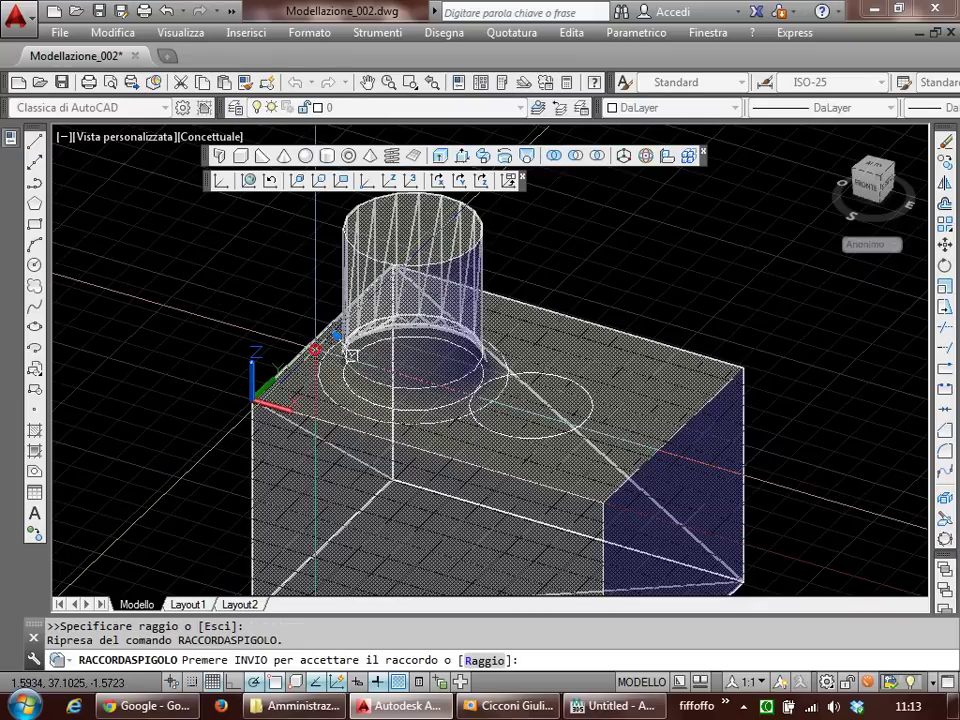
key("Return")
mouse_move(439, 403)
middle_mouse_down("shift")
mouse_move(536, 381)
mouse_move(505, 358)
mouse_move(388, 390)
mouse_move(489, 422)
mouse_move(433, 422)
mouse_move(438, 403)
mouse_move(428, 418)
middle_mouse_up("shift")
key("Return")
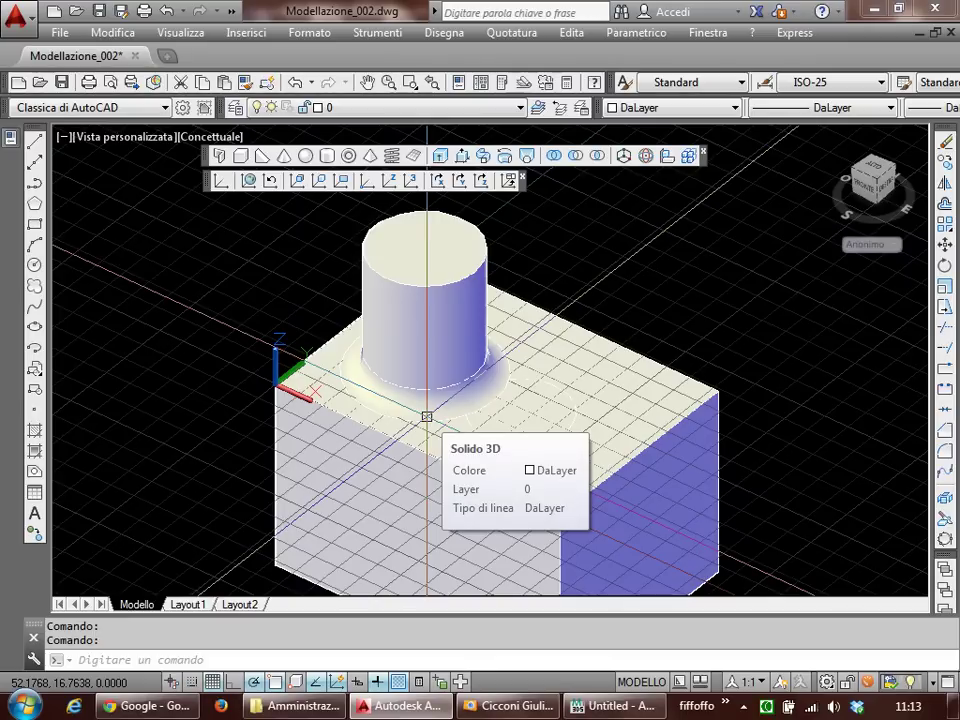
Step: Erase the box-and-cylinder solid
mouse_move(490, 360)
middle_mouse_down()
mouse_move(540, 360)
mouse_move(469, 424)
mouse_move(475, 387)
mouse_move(491, 384)
middle_mouse_up()
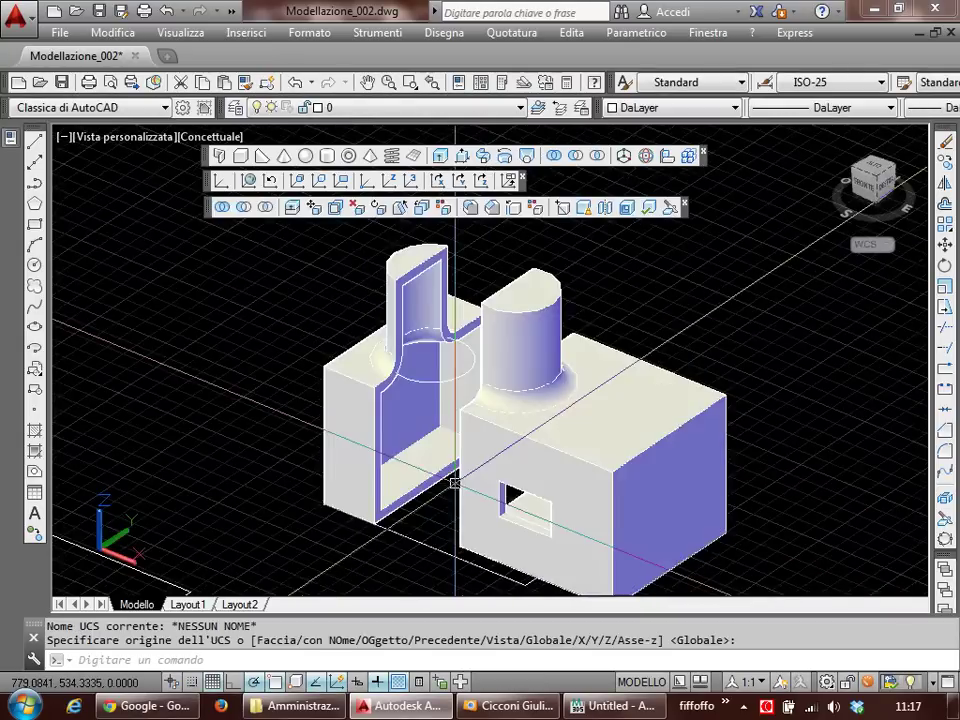
left_click(492, 481)
type("ca")
key("Return")
Step: Draw a three-point arc across the ground plane
mouse_move(628, 471)
middle_mouse_down()
mouse_move(448, 465)
mouse_move(396, 450)
middle_mouse_up()
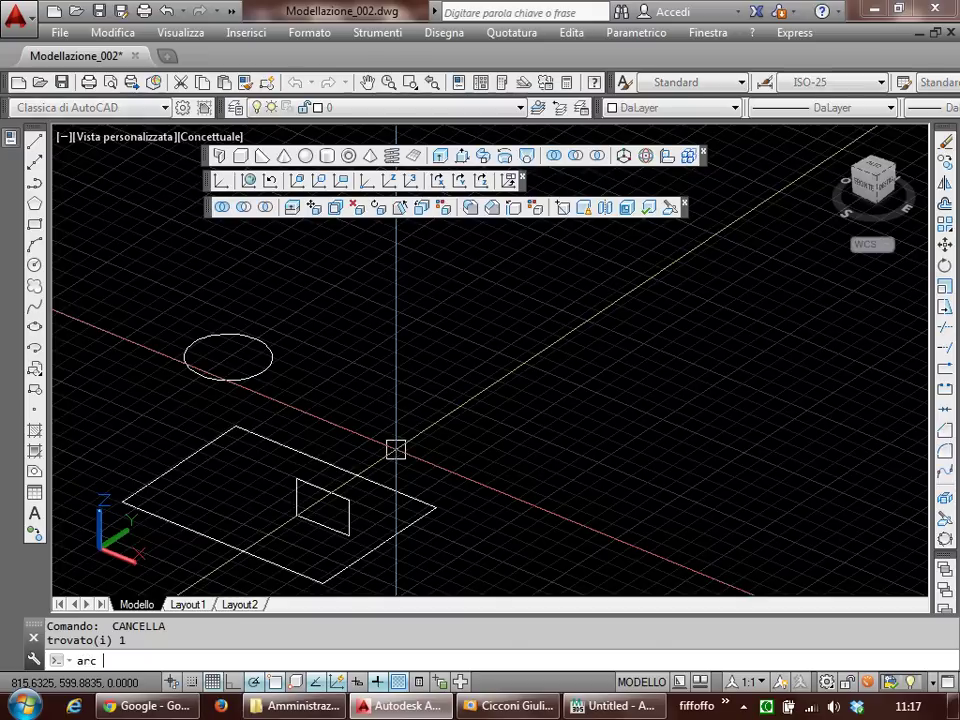
key("Return")
left_click(396, 438)
left_click(529, 393)
left_click(771, 409)
Step: Extrude the arc upward into a curved surface
type("ex")
key("Return")
left_click(734, 397)
key("Return")
left_click(771, 193)
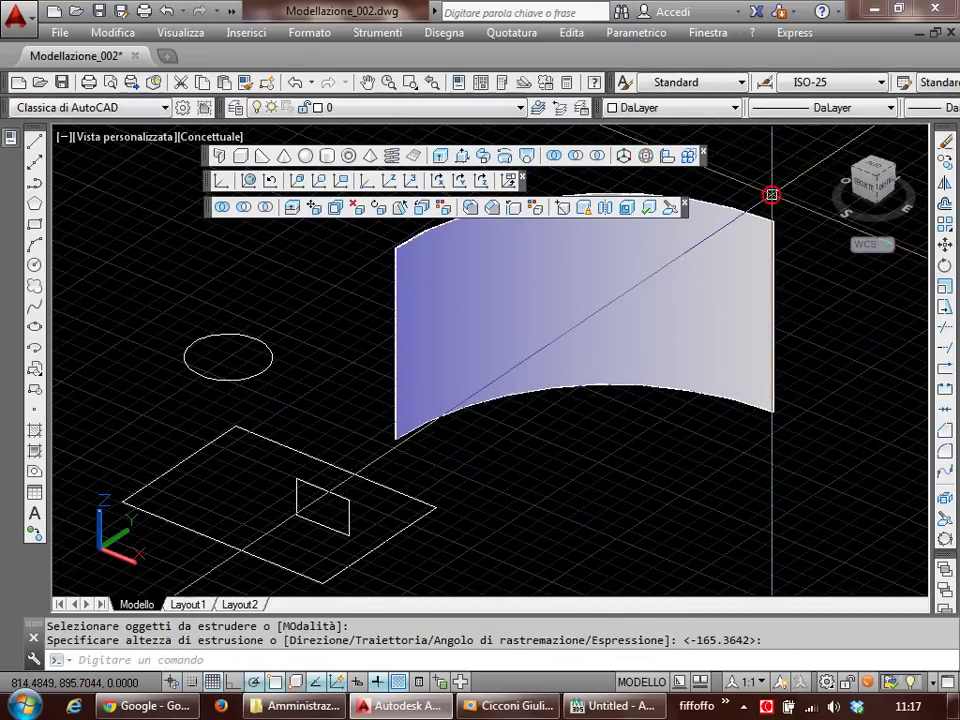
middle_click_drag(771, 193, 720, 328)
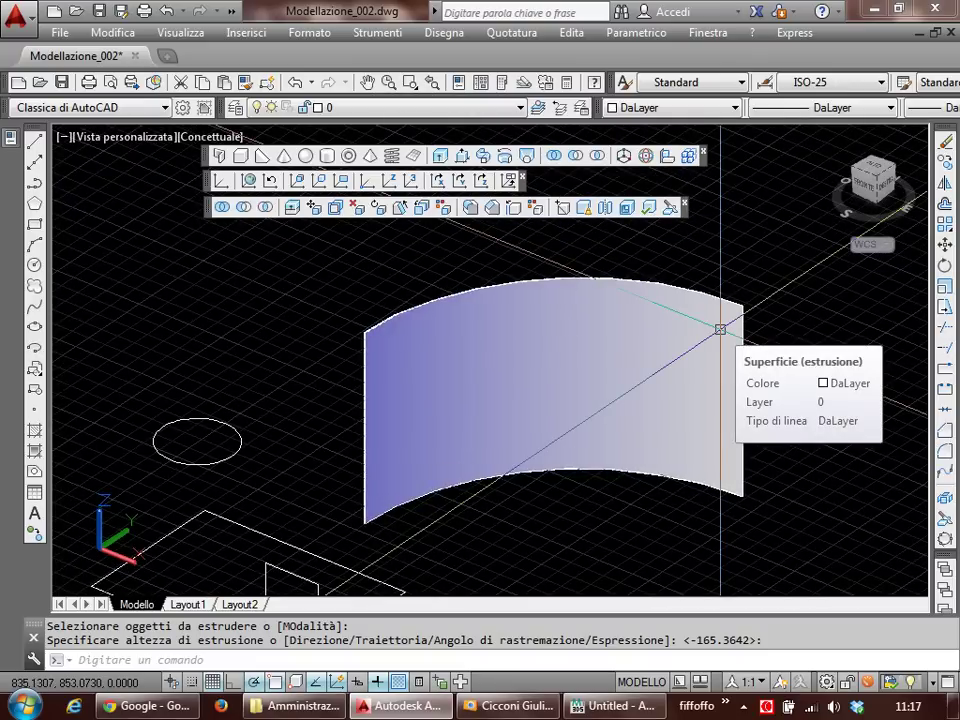
Step: Stretch the surface's corner grip outward to widen it
left_click(720, 328)
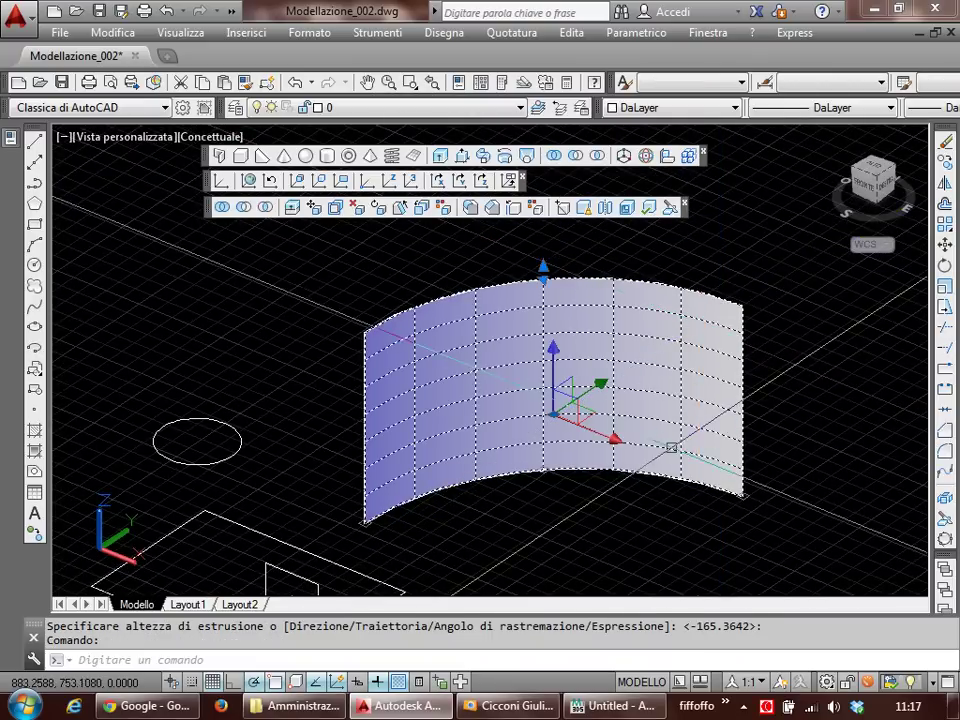
left_click(743, 496)
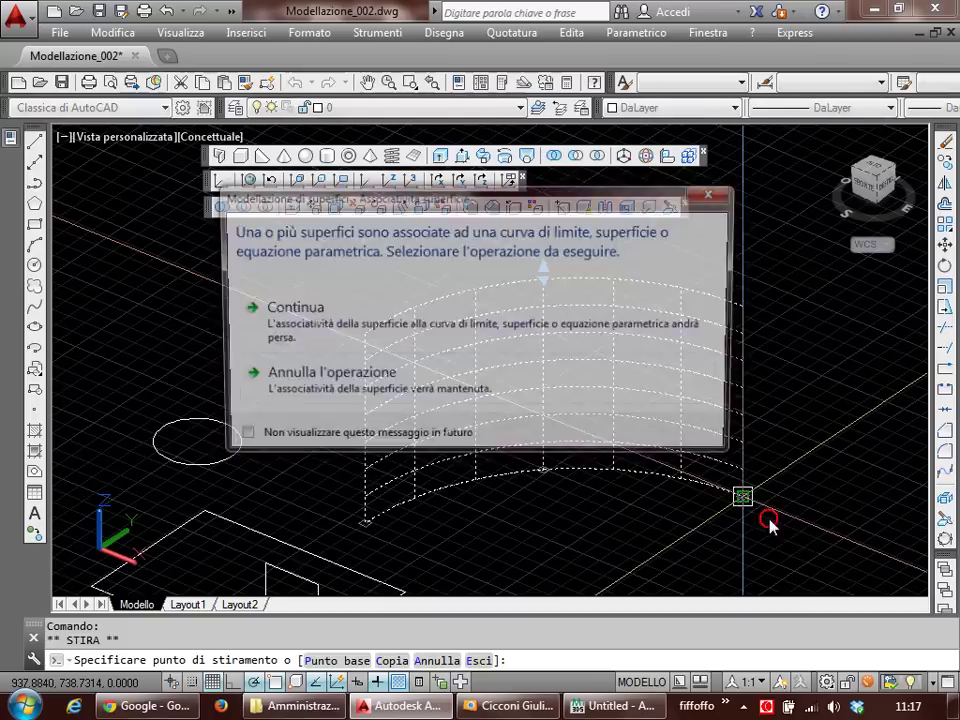
key("Escape")
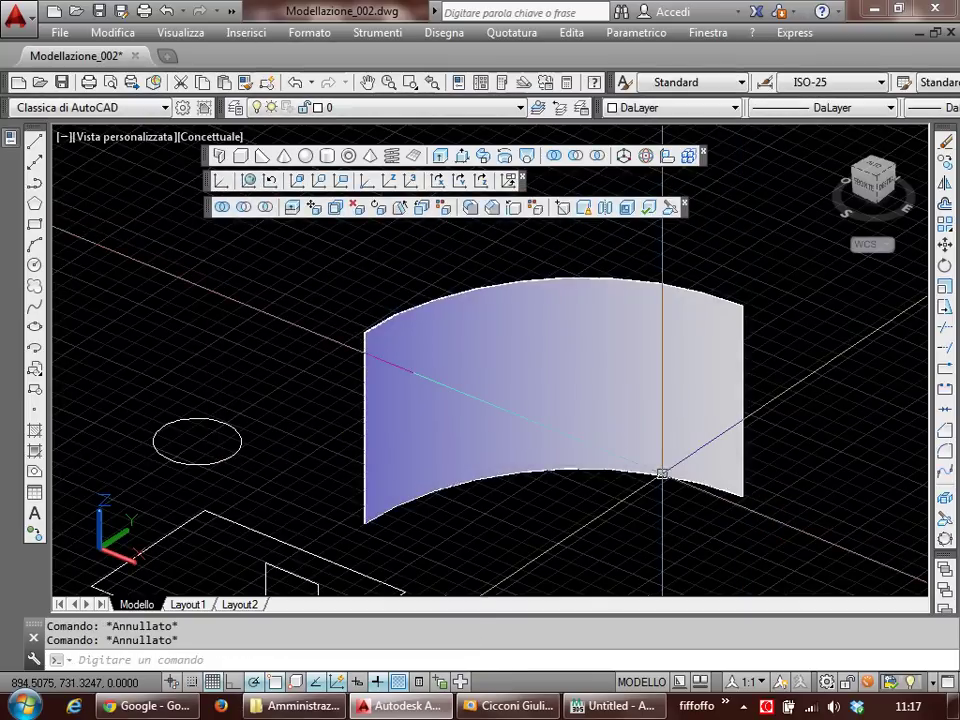
left_click(743, 496)
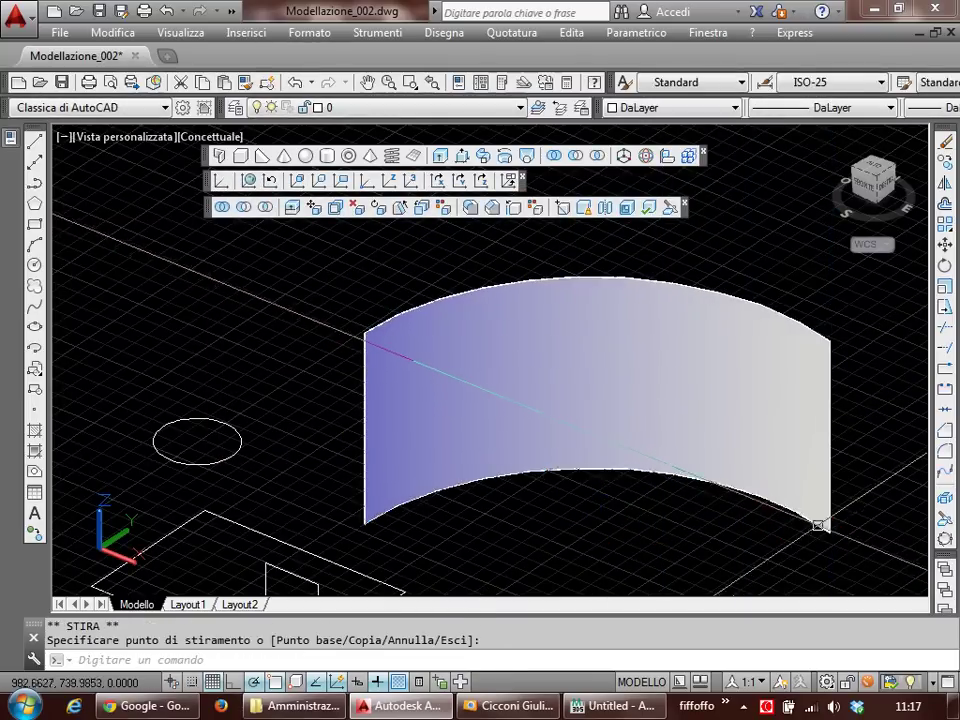
key("Escape")
key("Escape")
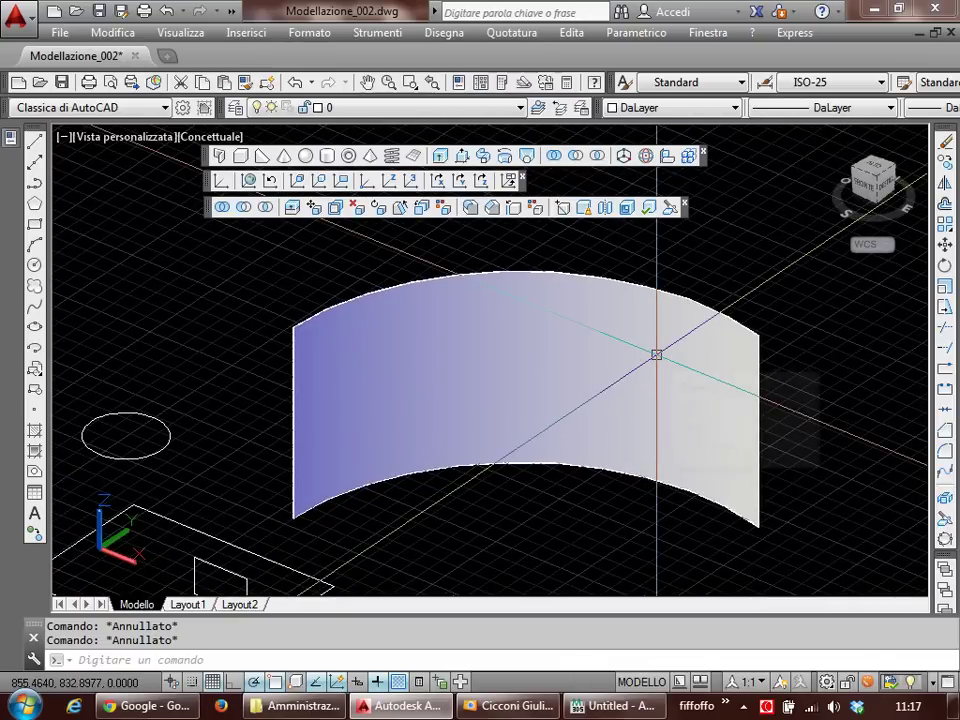
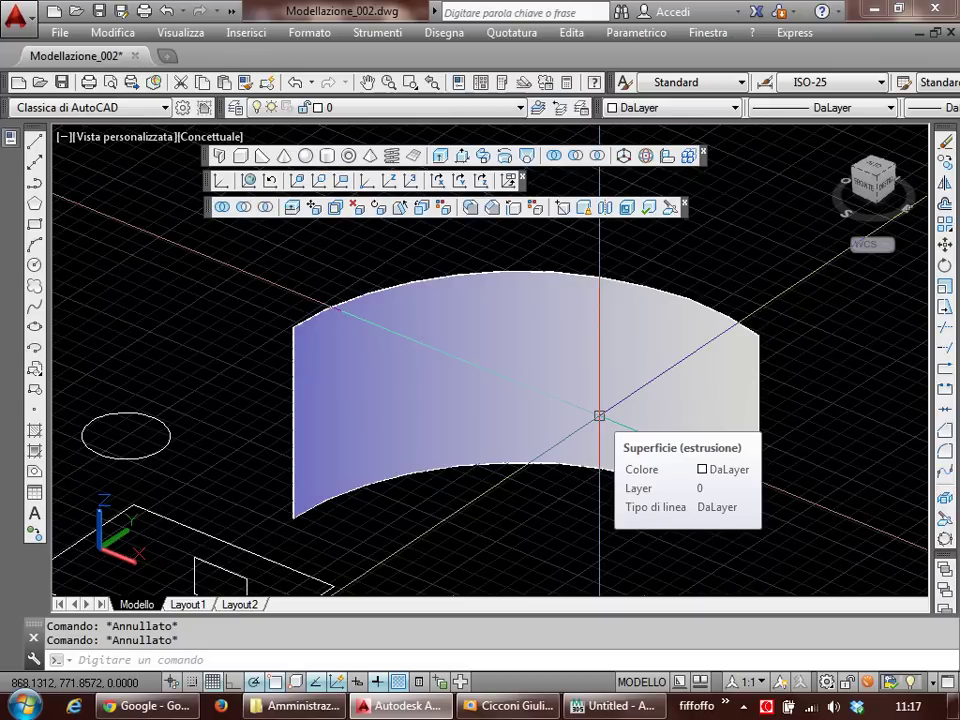
Step: Look up the ISPESSISCI (Thicken) command in the interface customization settings
left_click(380, 31)
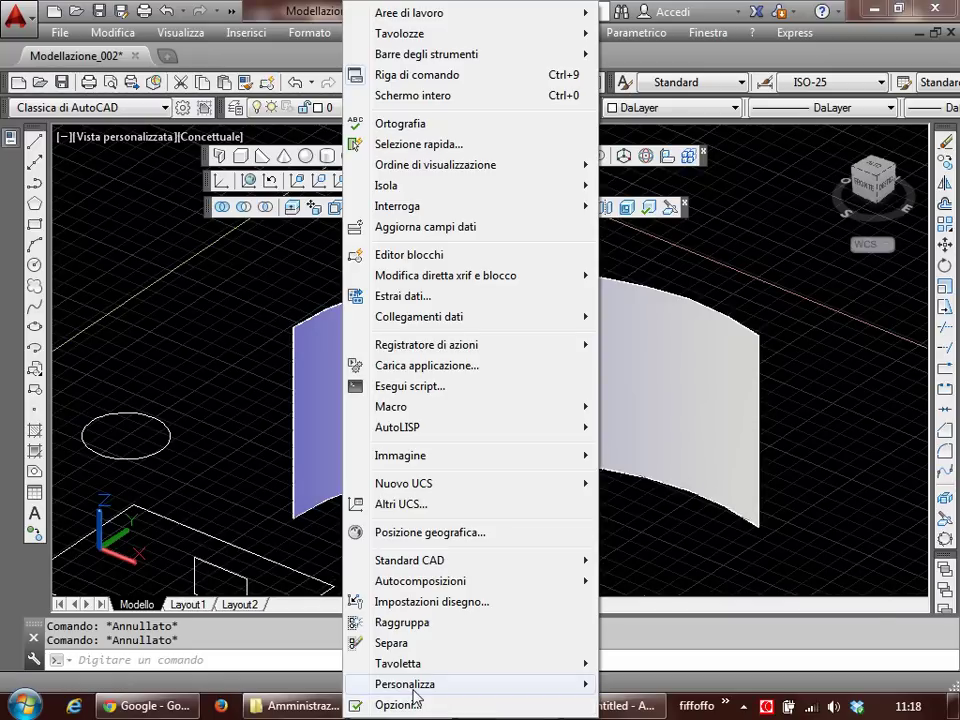
key("Escape")
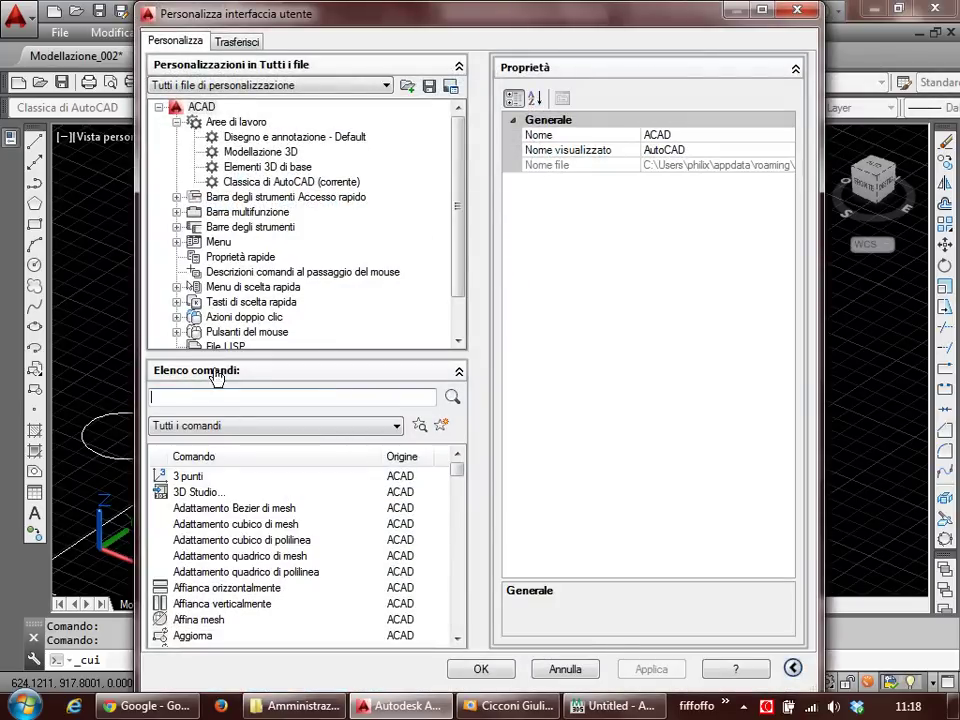
left_click(198, 393)
type("ispe")
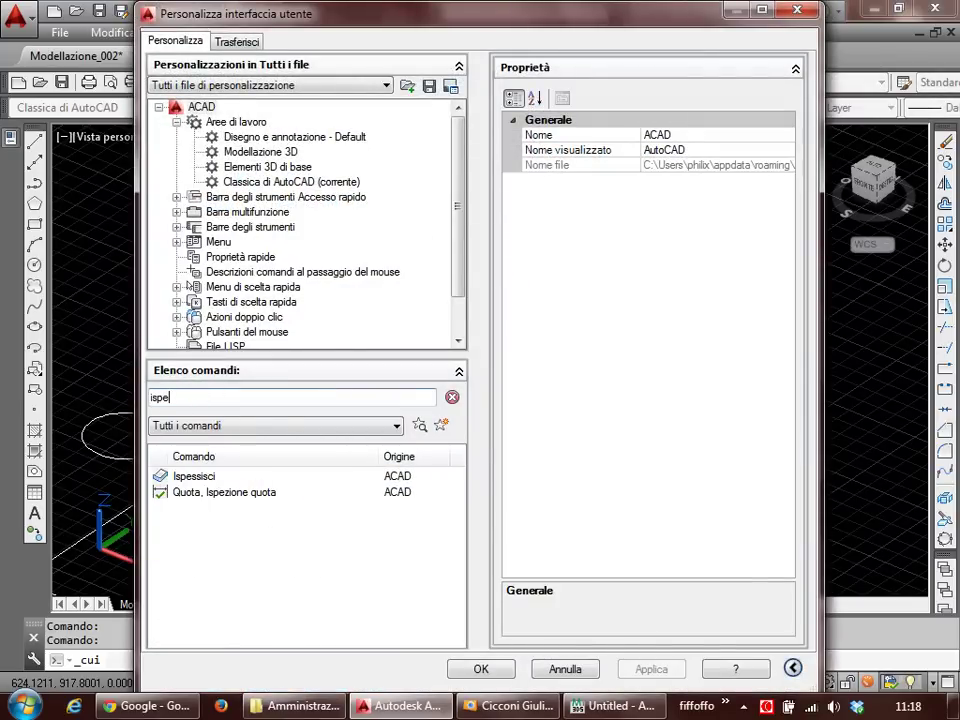
mouse_move(436, 20)
left_mouse_down()
mouse_move(786, 31)
mouse_move(472, 105)
mouse_move(472, 146)
mouse_move(487, 62)
mouse_move(476, 61)
left_mouse_up()
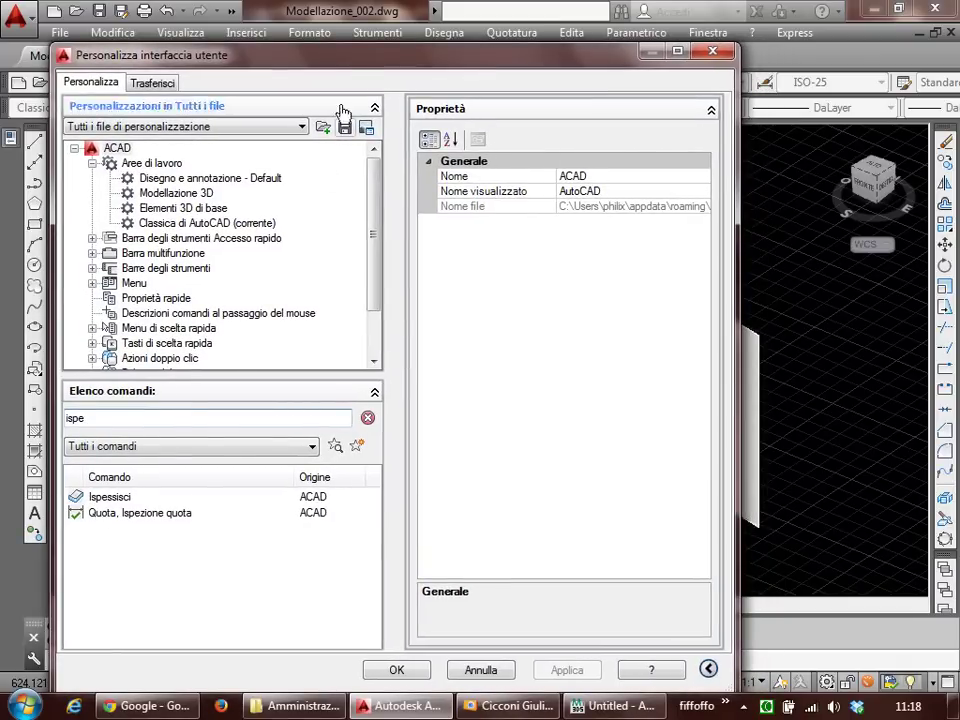
left_click_drag(325, 62, 824, 78)
left_click(603, 513)
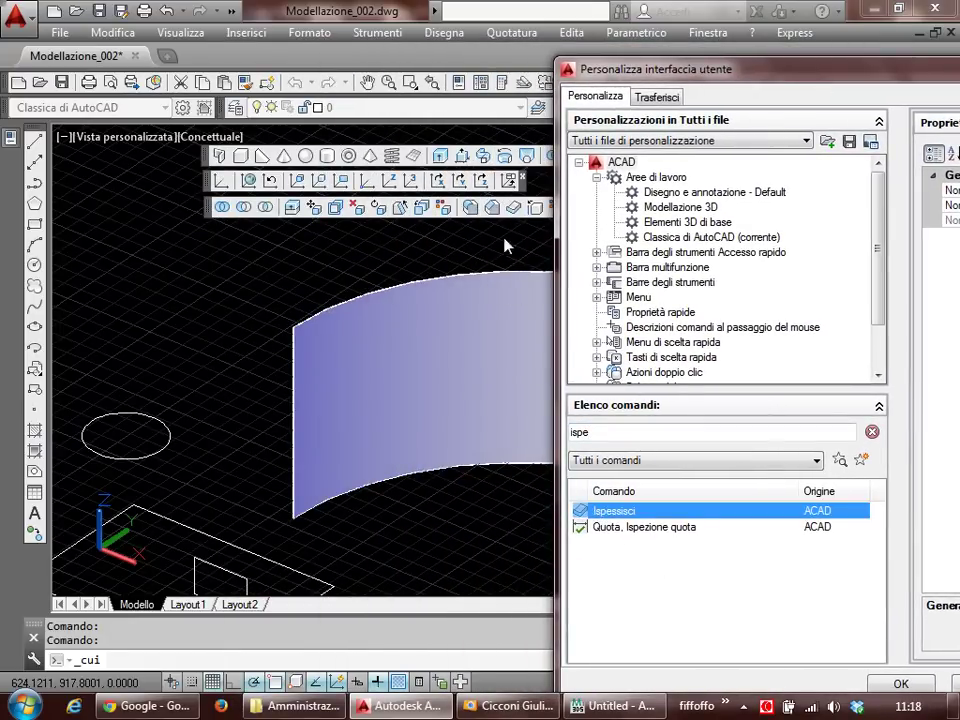
left_click_drag(730, 68, 327, 60)
left_click(810, 57)
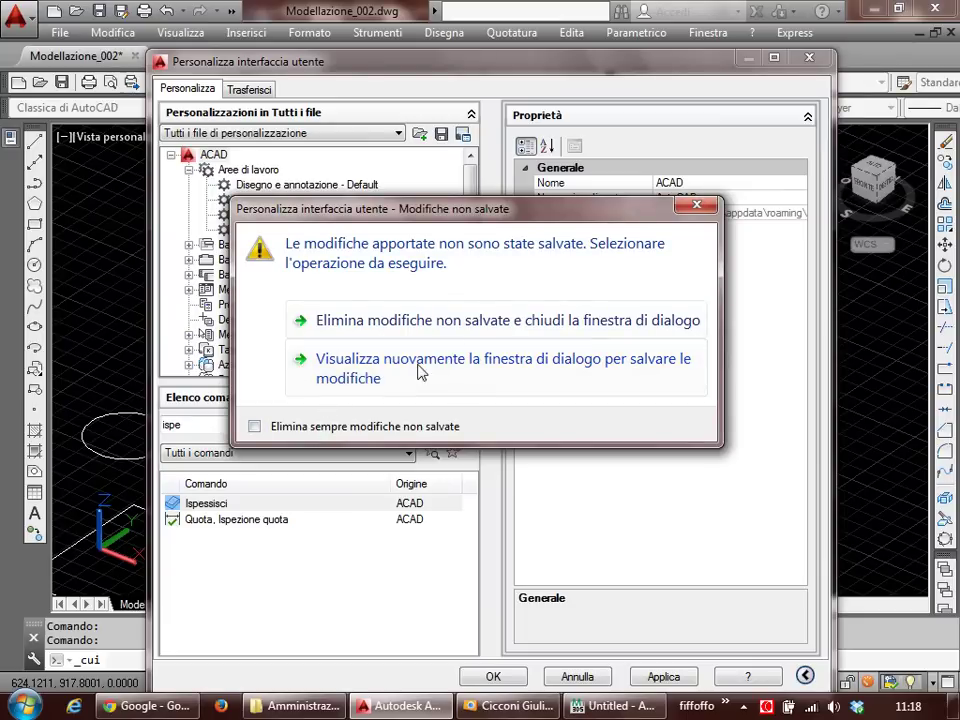
left_click(378, 372)
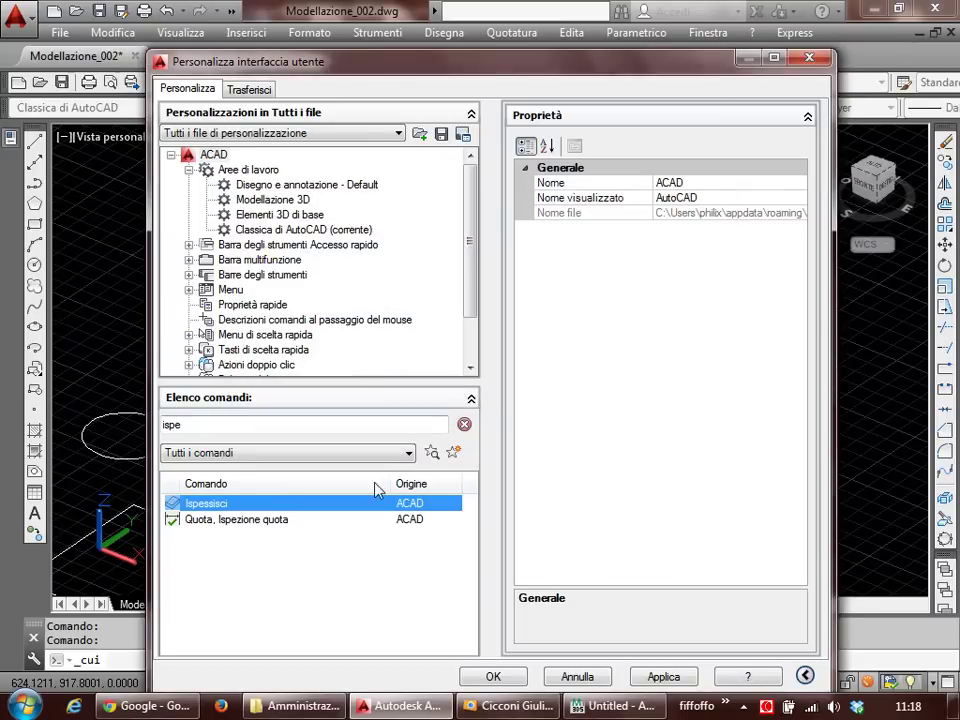
left_click(490, 677)
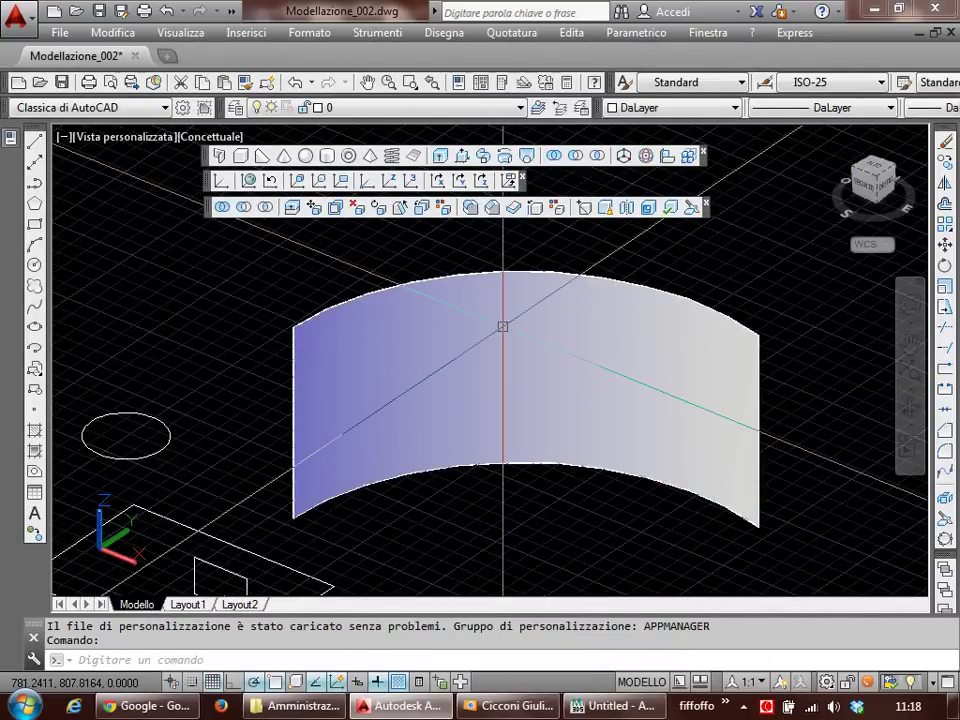
Step: Thicken the curved surface into a solid wall
type("i")
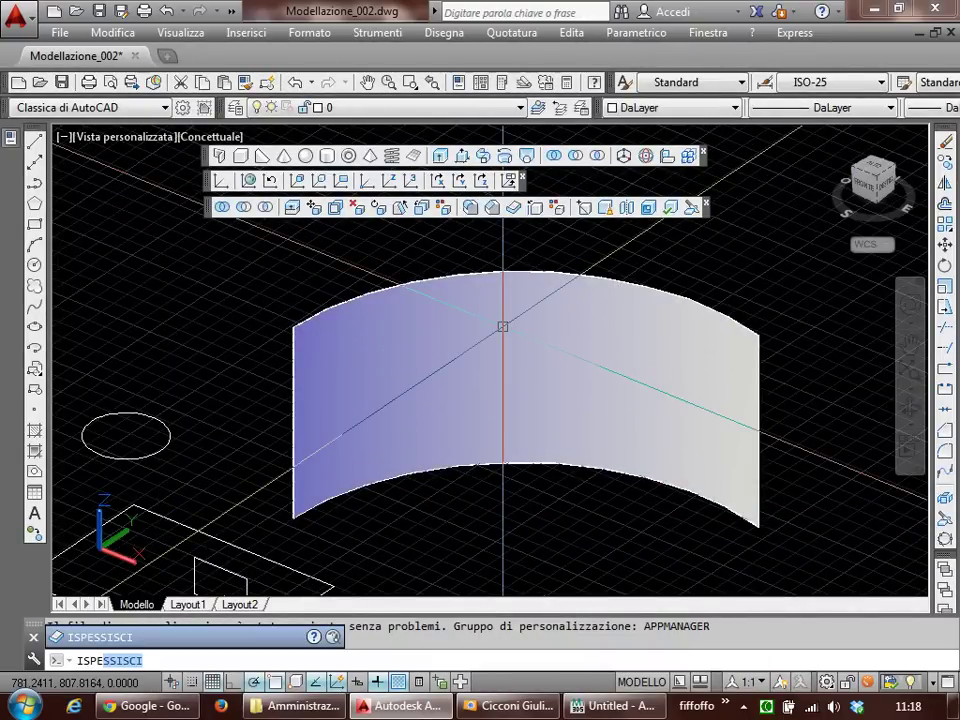
key("Return")
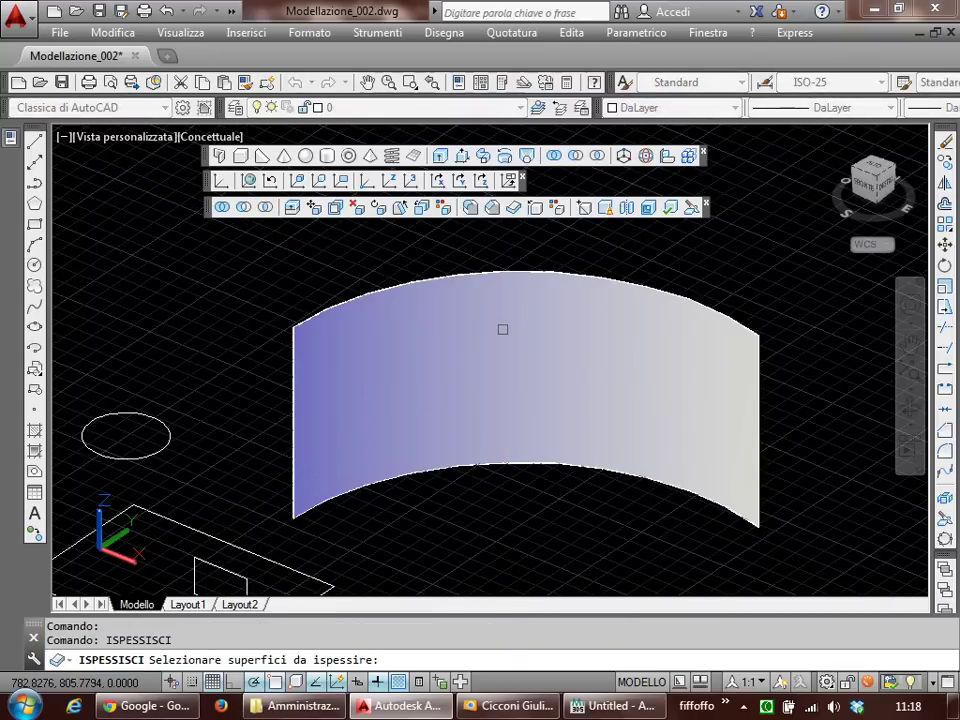
left_click(503, 329)
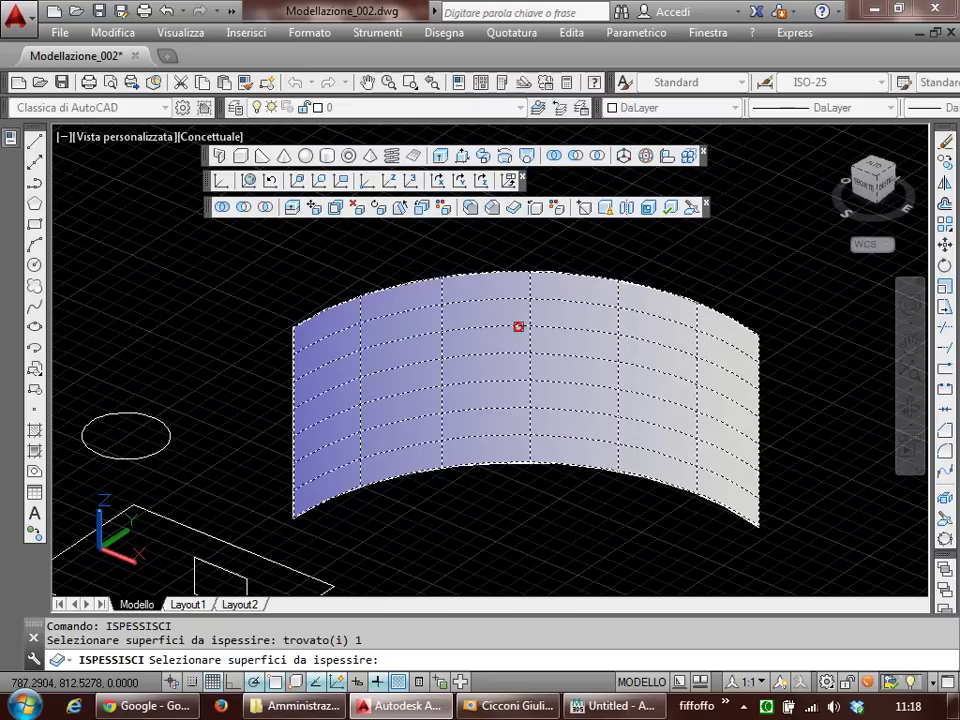
left_click(533, 453)
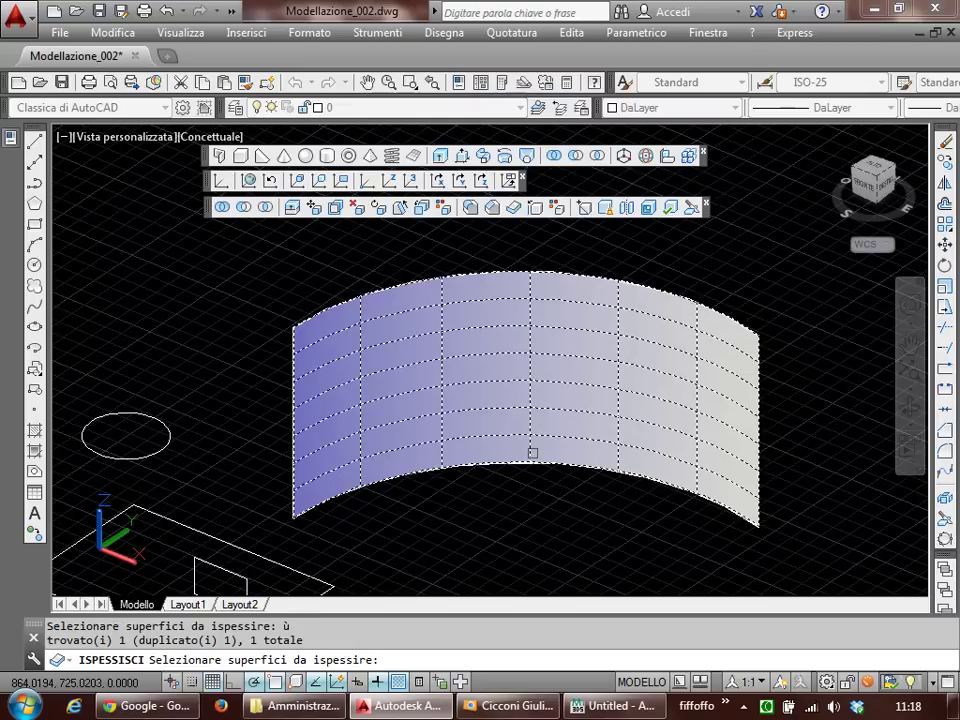
key("Return")
left_click(516, 518)
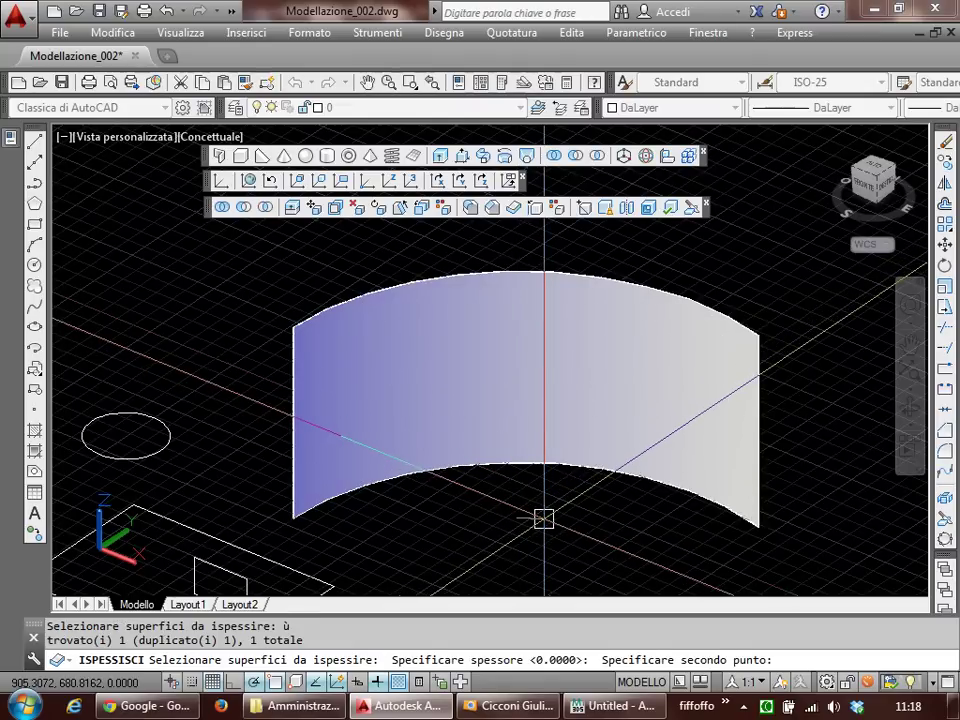
left_click(543, 518)
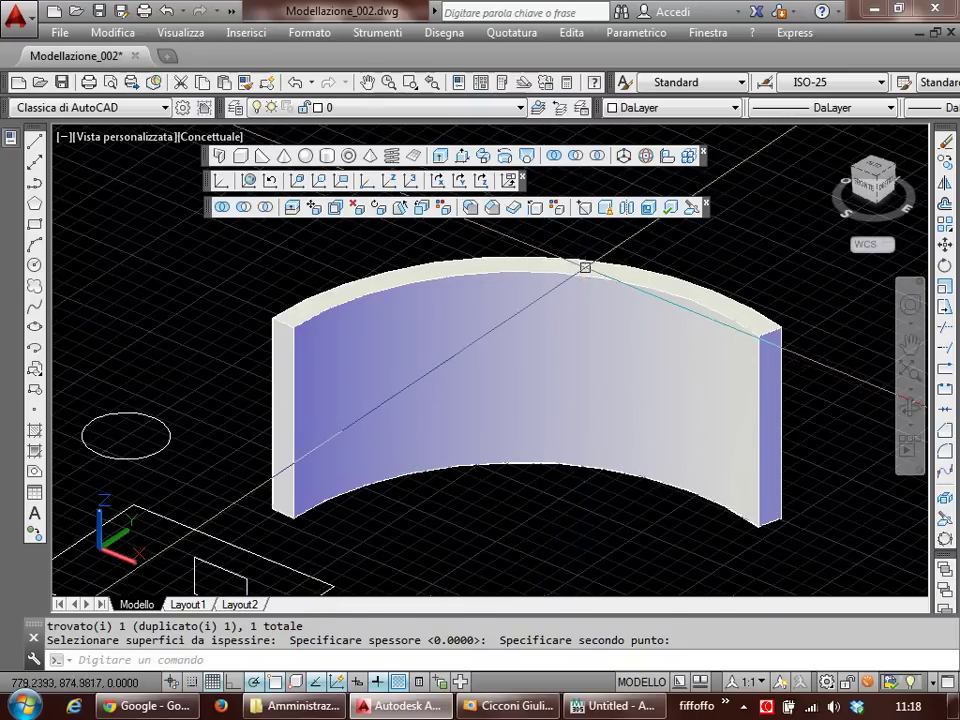
Step: Move the thickened wall to a new position with SPOSTA, then undo the move
left_click(585, 267)
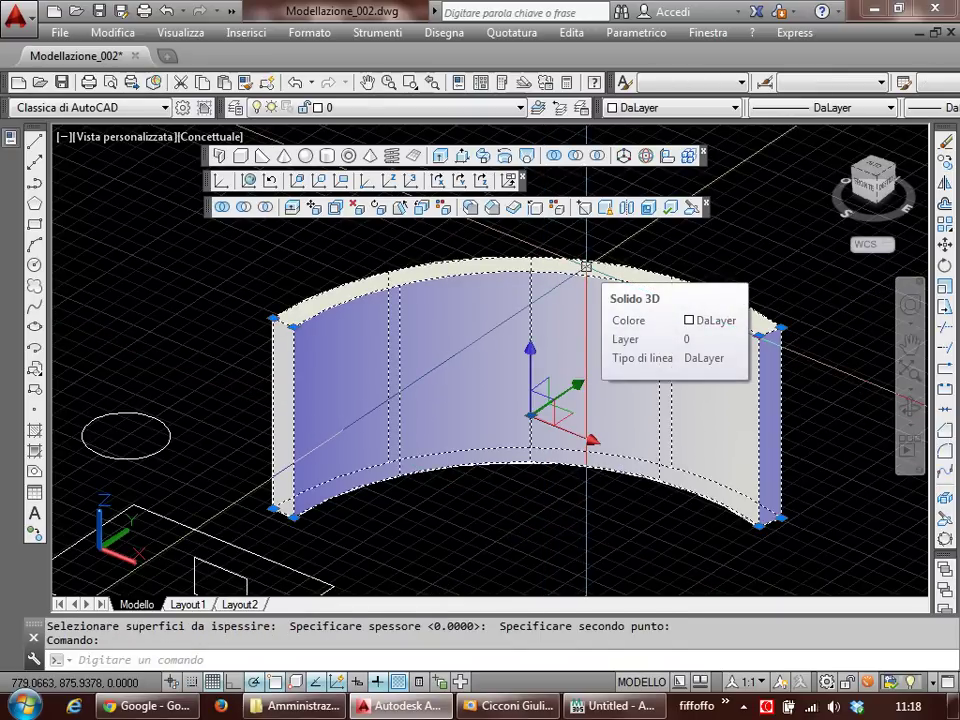
scroll(570, 290, "down", 3)
scroll(527, 343, "up", 2)
key("Escape")
key("Escape")
left_click(535, 301)
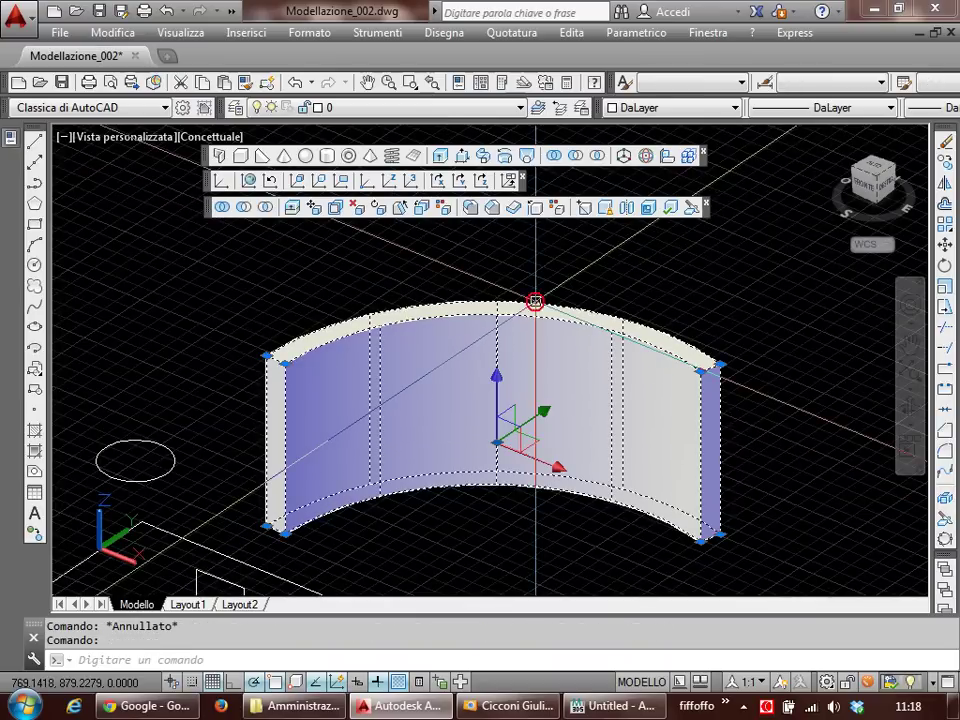
type("s")
key("Return")
left_click(535, 301)
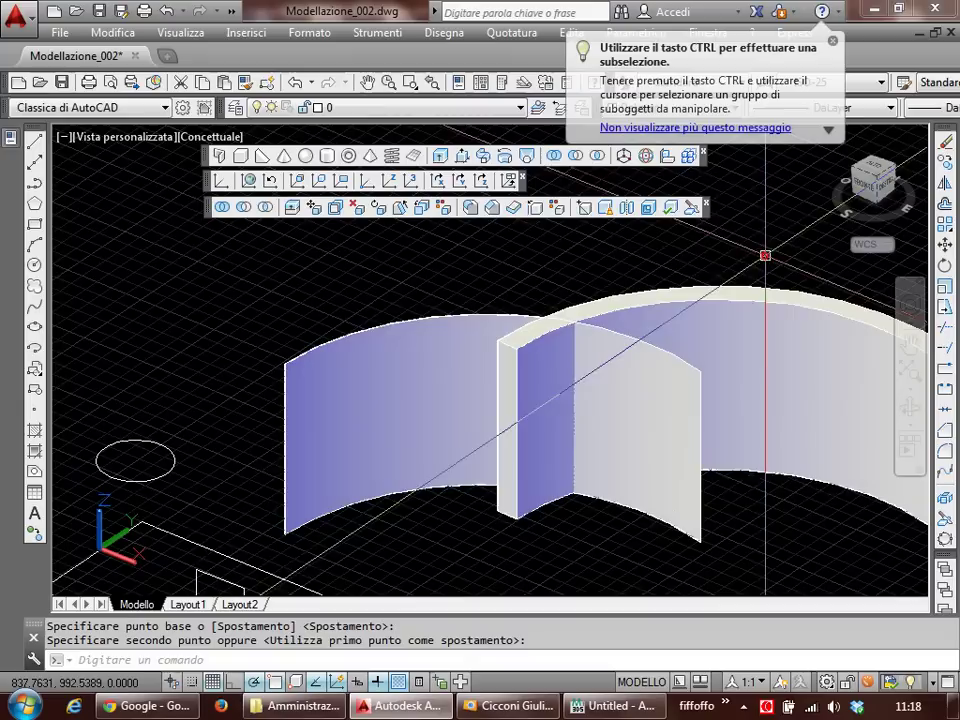
left_click(433, 498)
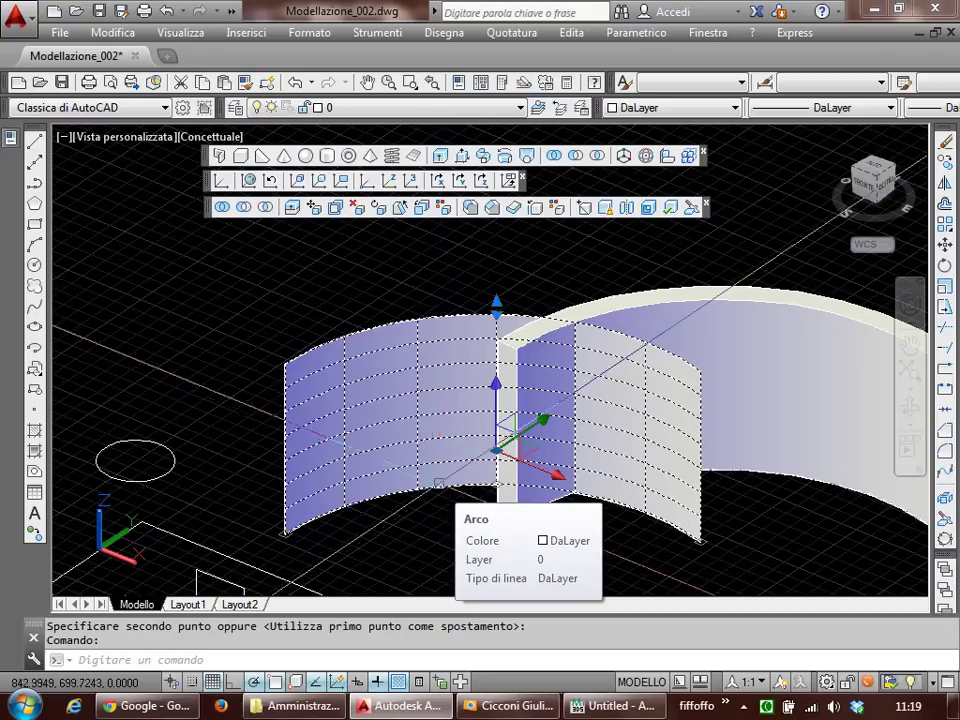
key("Escape")
key("Escape")
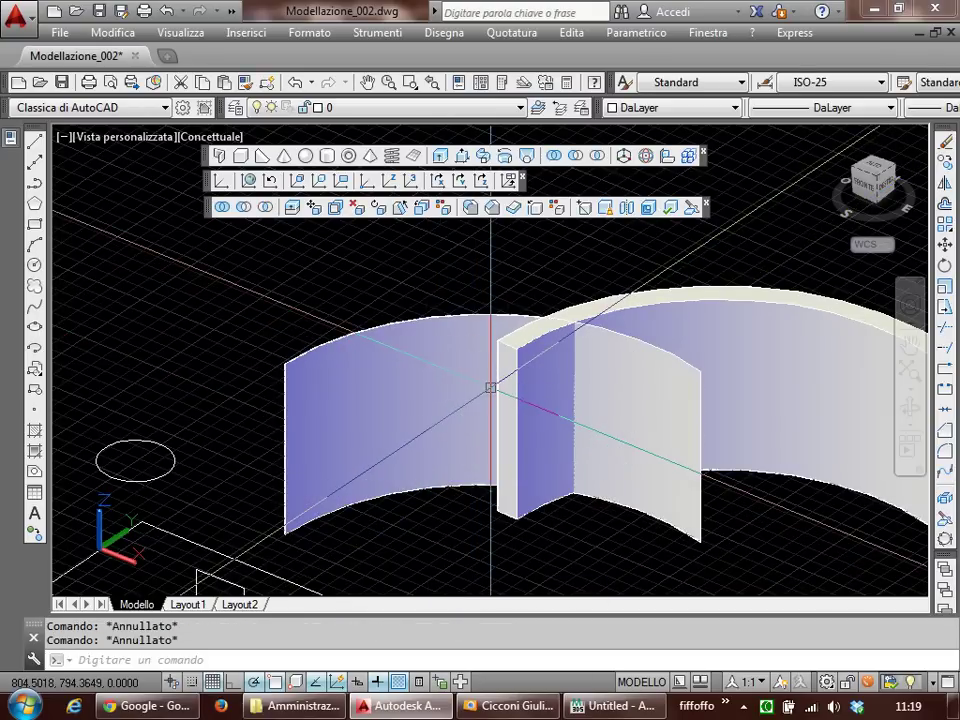
key("ctrl+z")
key("ctrl+z")
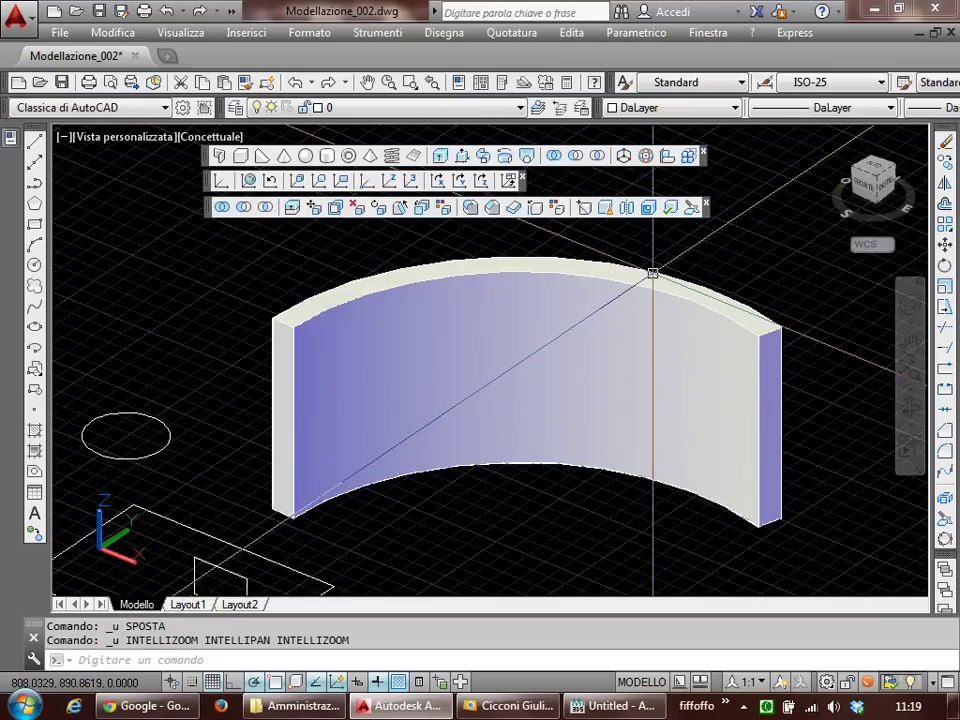
Step: Erase the thickened wall and the curved surface, leaving only the arc
left_click(652, 272)
type("ca")
key("Return")
middle_click_drag(625, 333, 589, 313)
left_click(560, 443)
key("Delete")
middle_click_drag(510, 439, 487, 404)
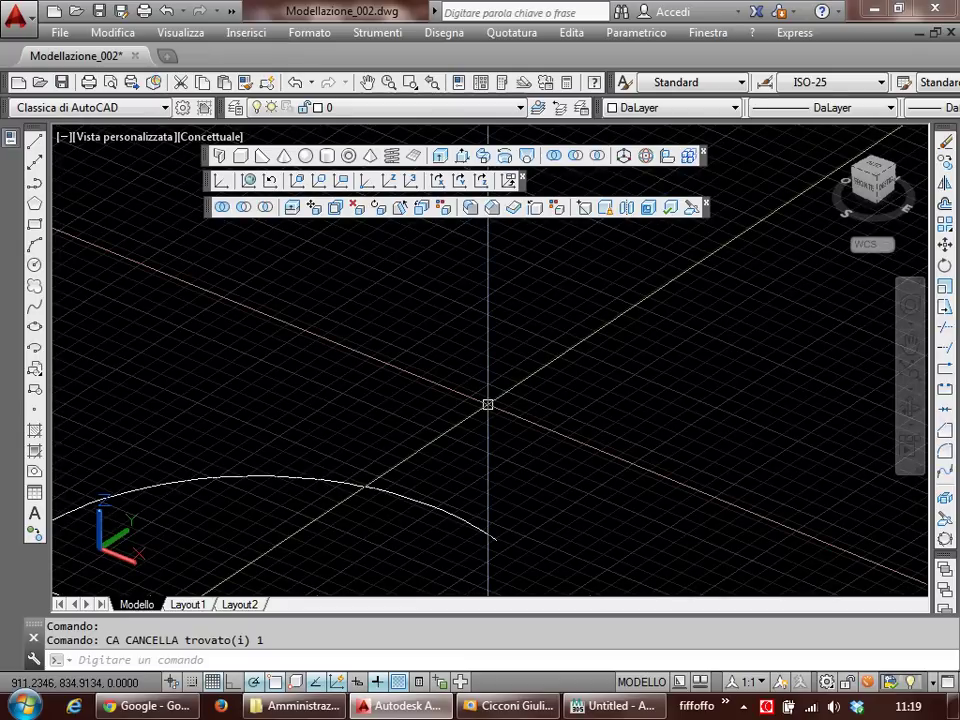
Step: Draw a five-point spline curving over and ending in a hook
type("spl")
key("Return")
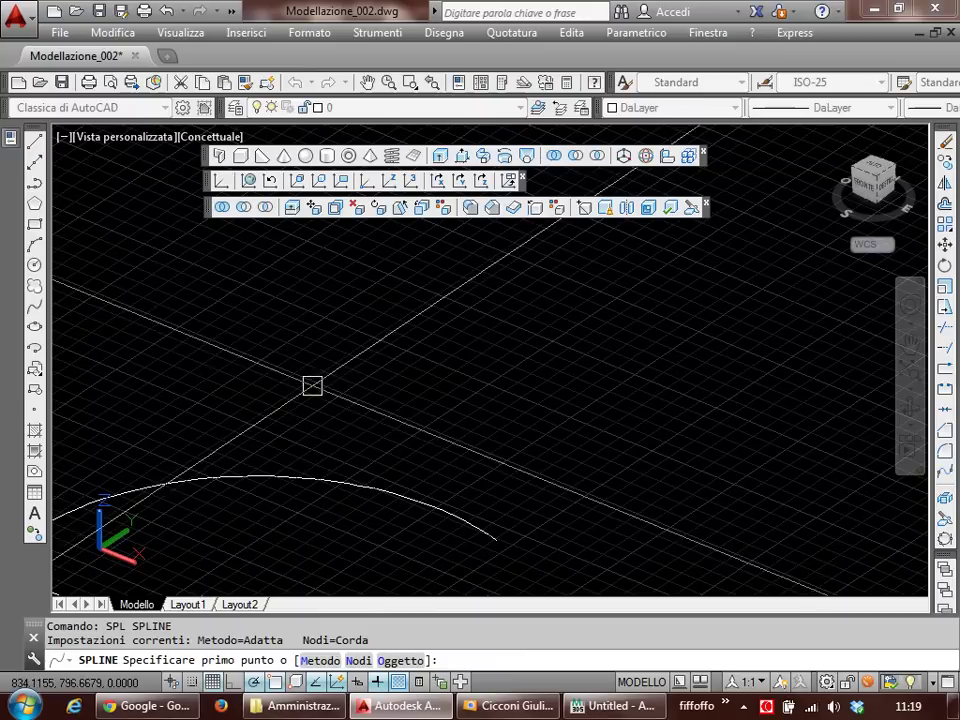
left_click(558, 420)
left_click(684, 336)
left_click(793, 407)
left_click(806, 440)
left_click(793, 460)
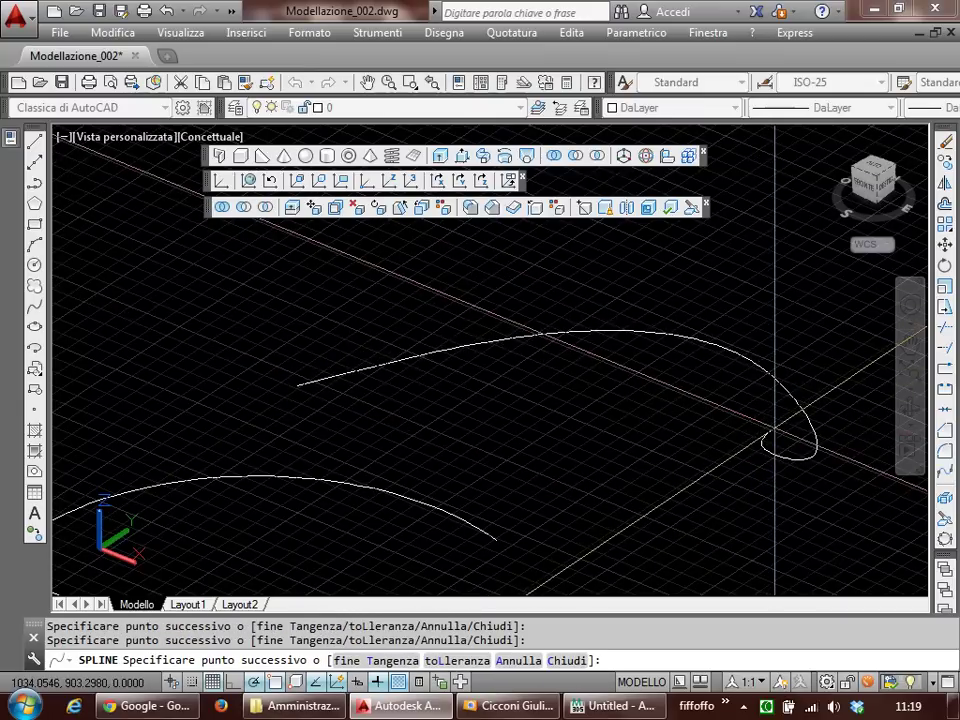
key("Return")
mouse_move(748, 448)
middle_mouse_down("shift")
mouse_move(627, 375)
mouse_move(619, 399)
mouse_move(604, 375)
mouse_move(684, 446)
mouse_move(746, 458)
middle_mouse_up("shift")
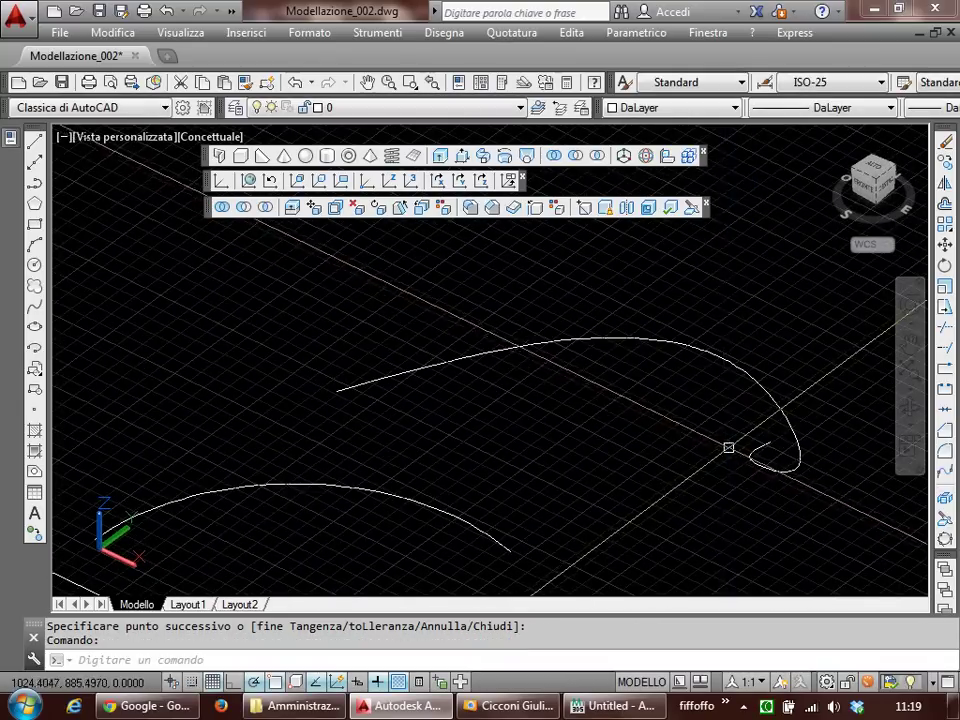
Step: Extrude the hooked spline upward with ESTRUDI into a surface band
type("est")
key("Return")
left_click(762, 455)
key("Return")
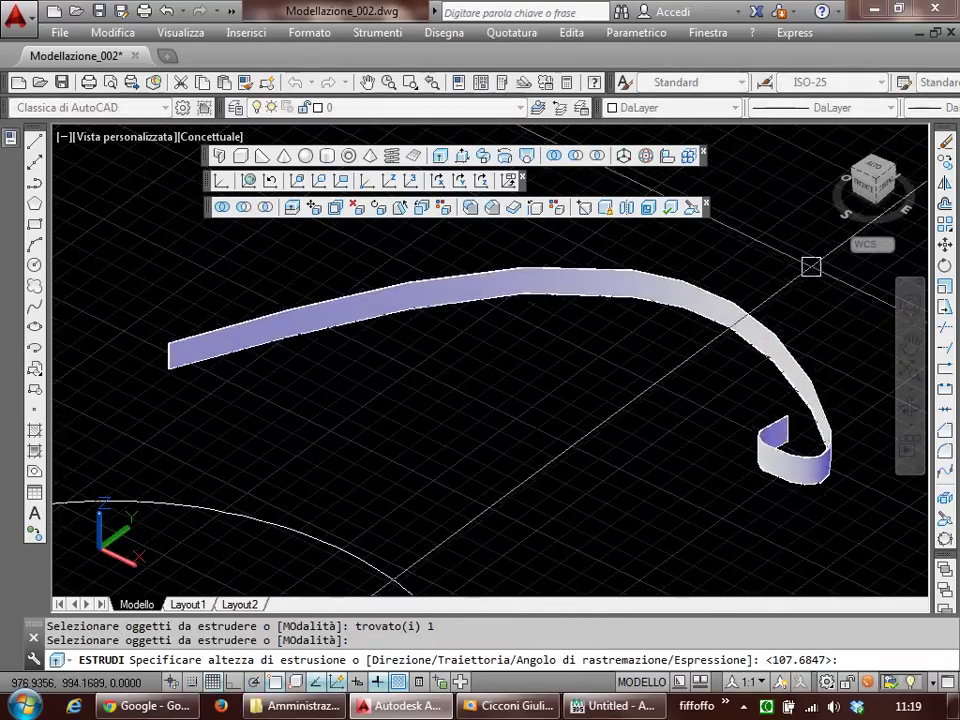
scroll(705, 319, "up", 3)
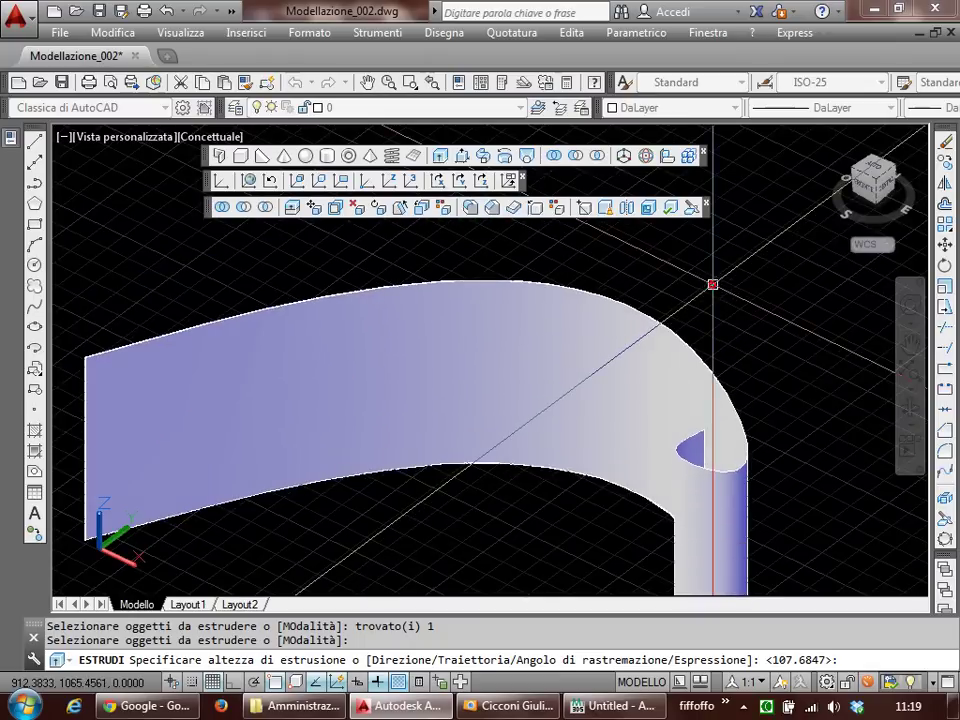
left_click(705, 288)
scroll(690, 296, "down", 1)
Step: Thicken the extruded band into a solid, then undo the thickening
type("ispe")
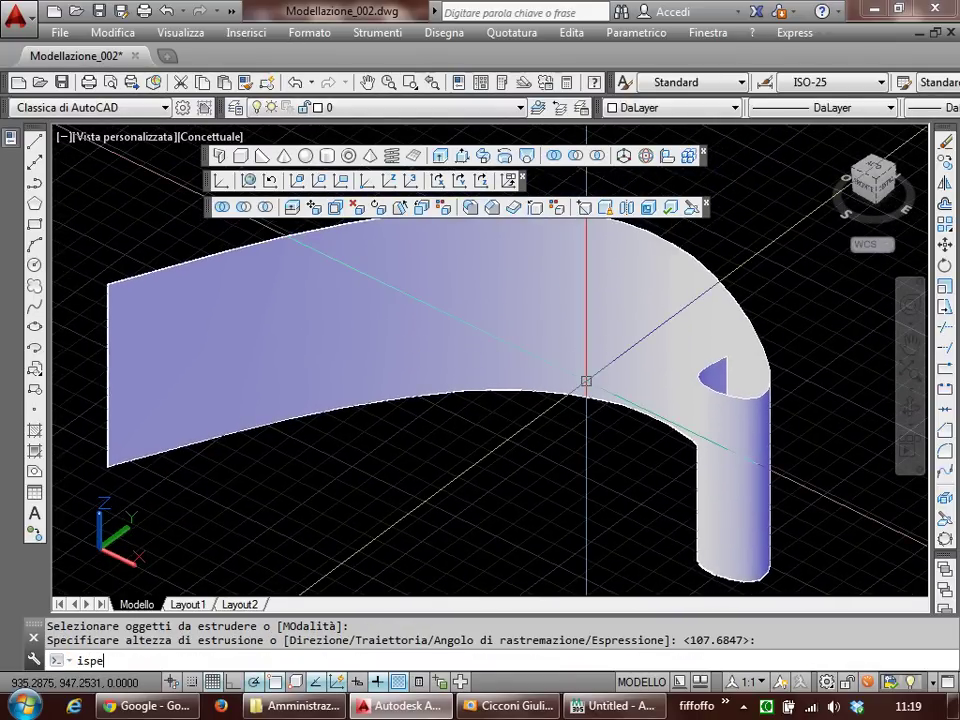
key("Return")
left_click(582, 360)
key("Return")
left_click(517, 455)
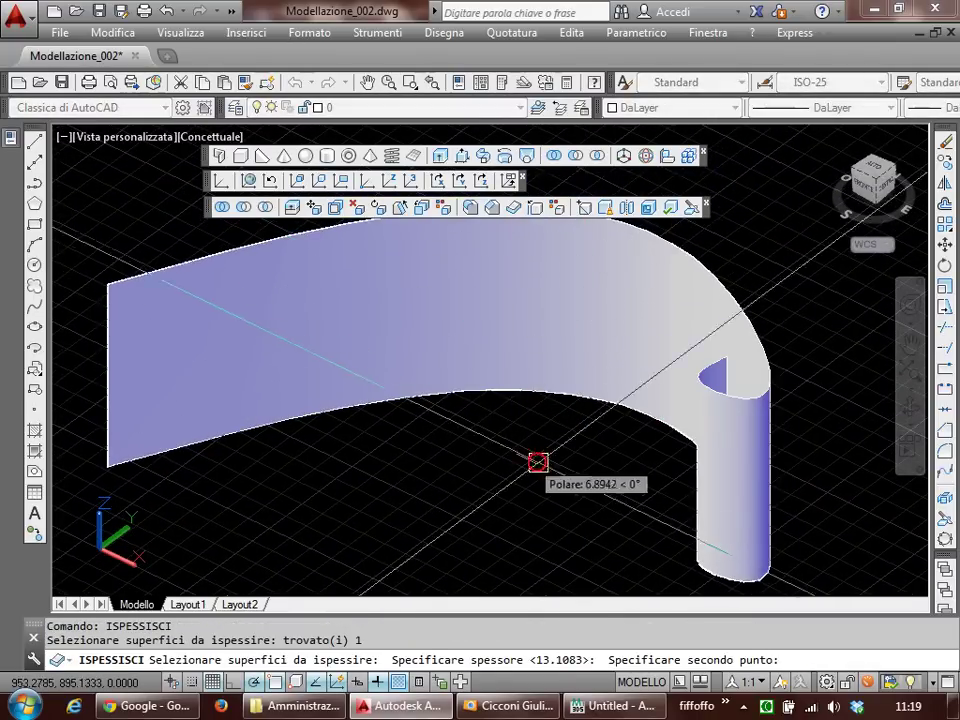
left_click(588, 478)
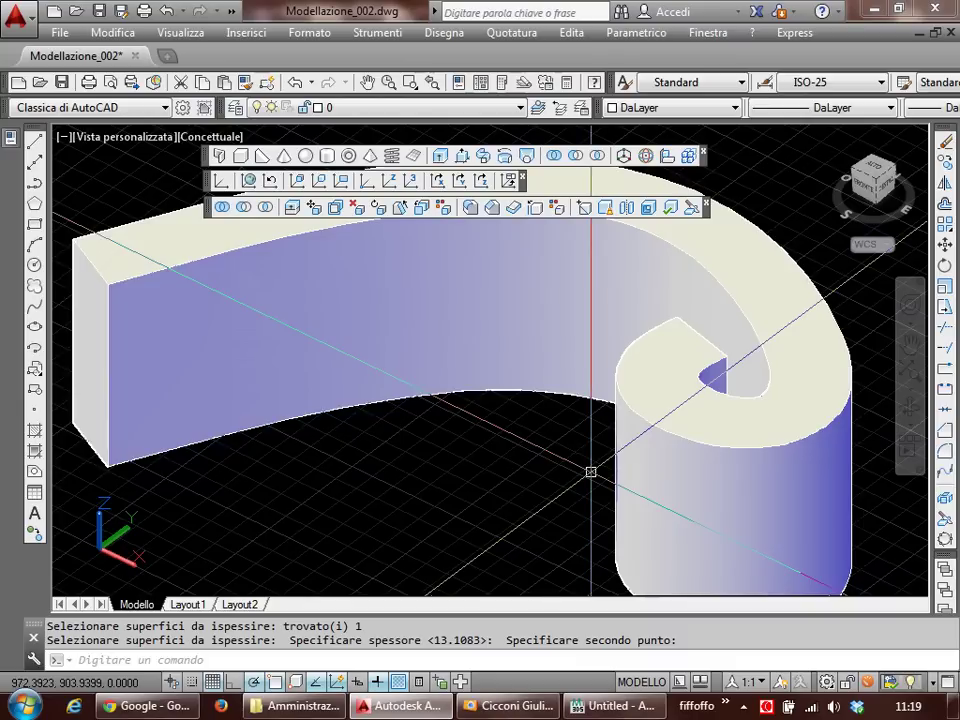
key("ctrl+z")
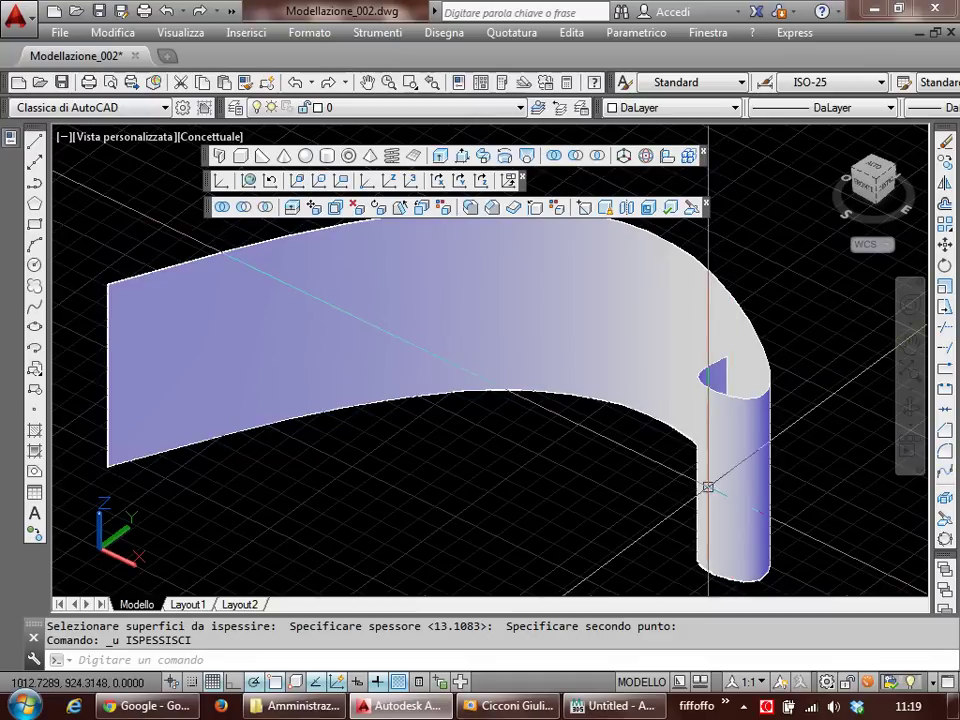
Step: Try stretching the surface's corner grip downward, then cancel the stretch
key("Escape")
key("Escape")
left_click(711, 577)
scroll(711, 577, "up", 4)
left_click(628, 461)
scroll(628, 461, "down", 3)
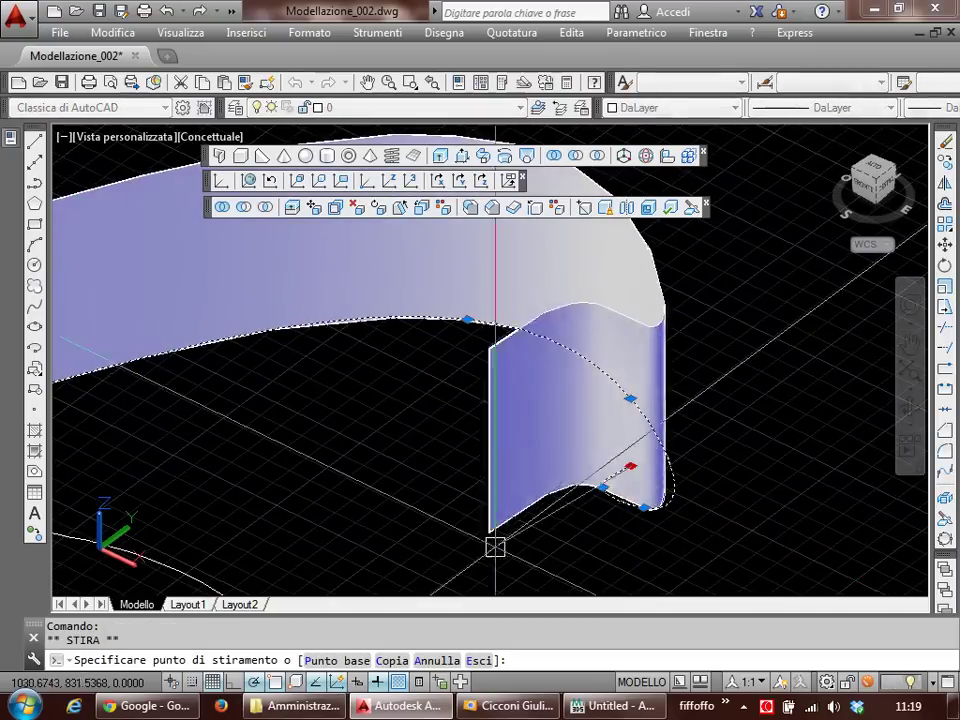
left_click(611, 557)
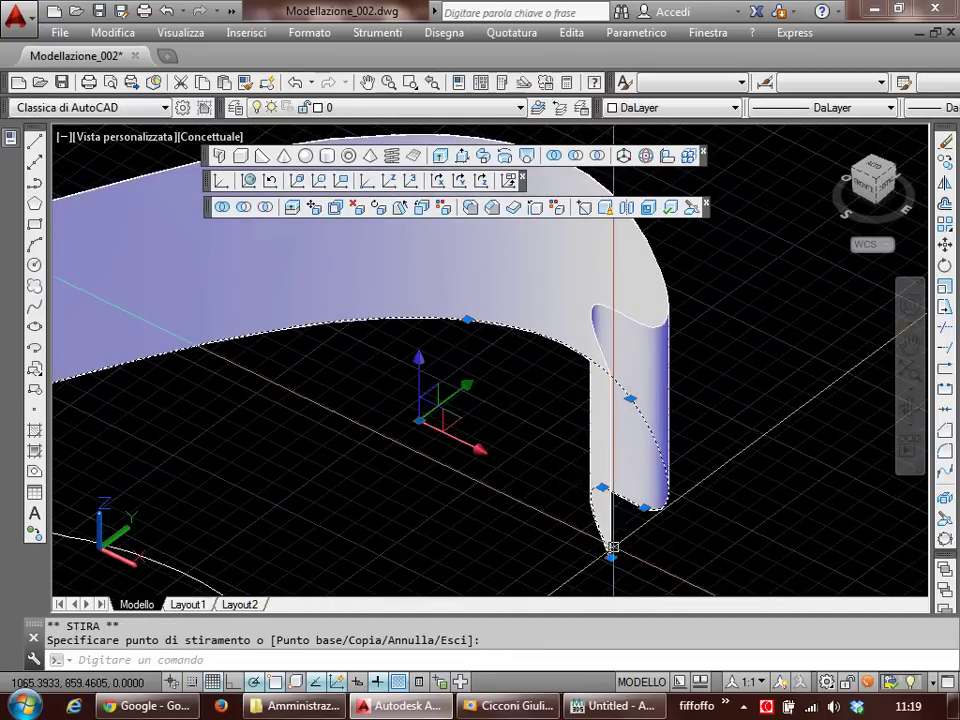
key("Escape")
key("Escape")
scroll(585, 521, "down", 2)
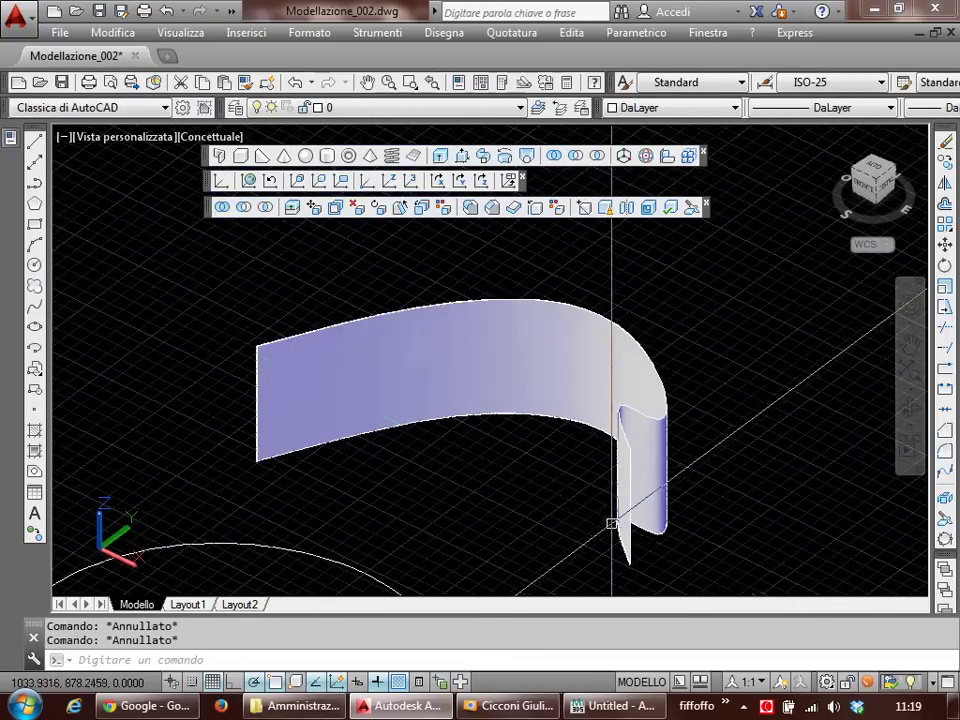
scroll(611, 521, "up", 2)
Step: Thicken the curved surface again into a thicker solid wall
type("is")
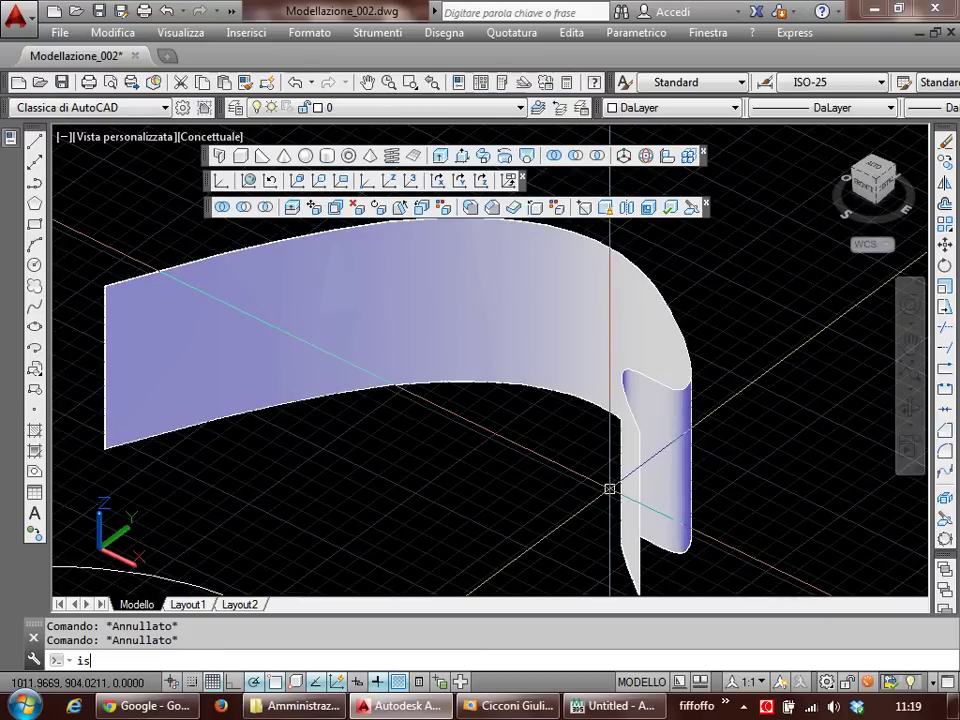
key("BackSpace")
type("ss")
key("Return")
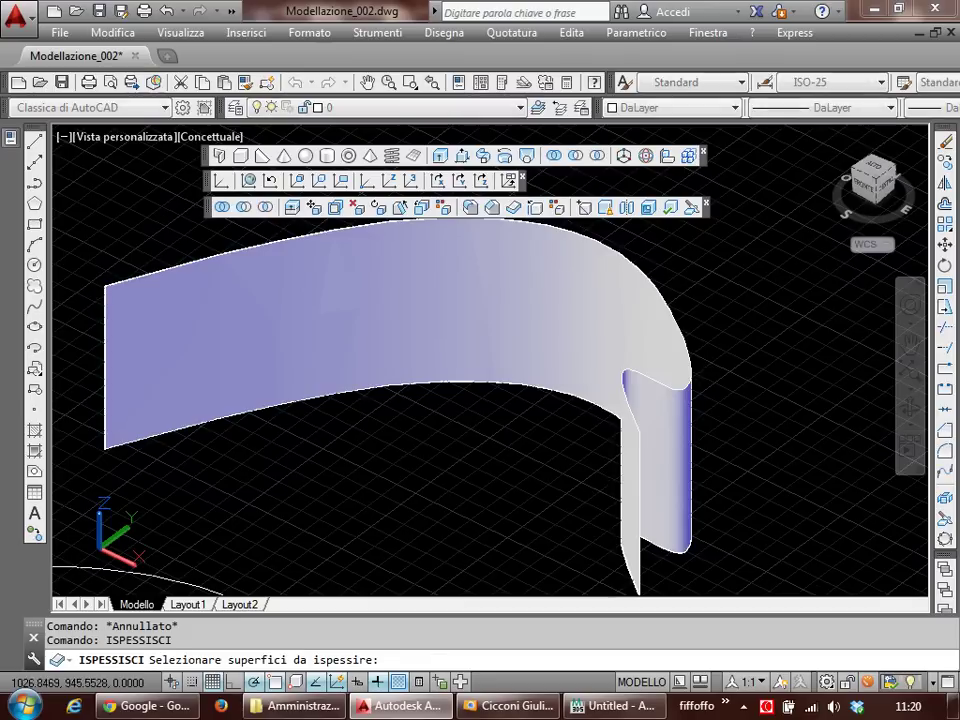
left_click(516, 333)
key("Return")
left_click(624, 374)
left_click(823, 449)
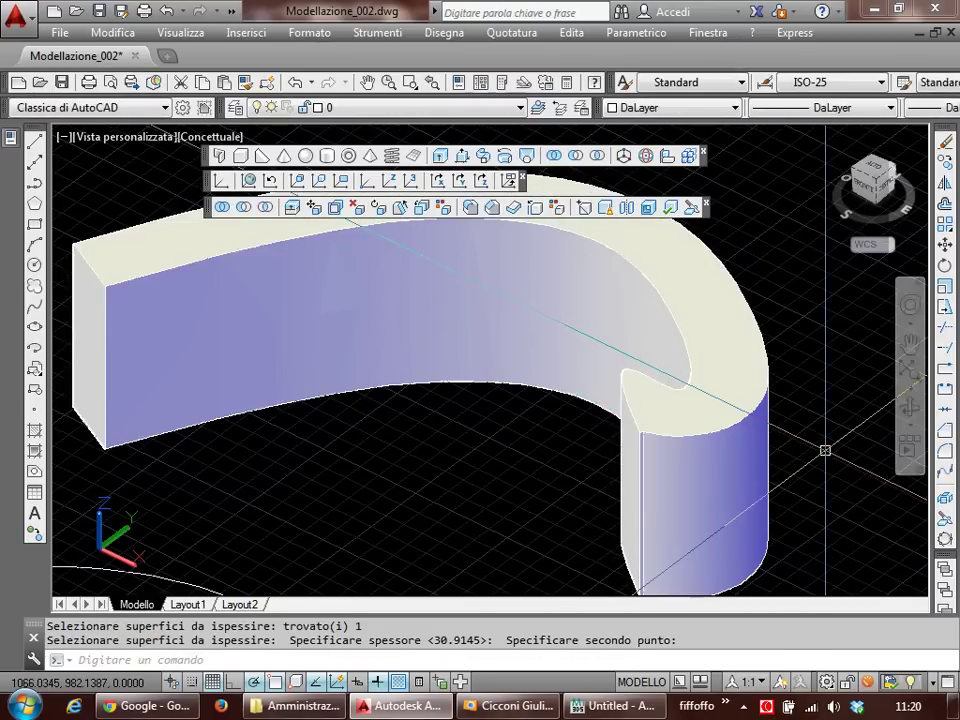
scroll(821, 450, "down", 2)
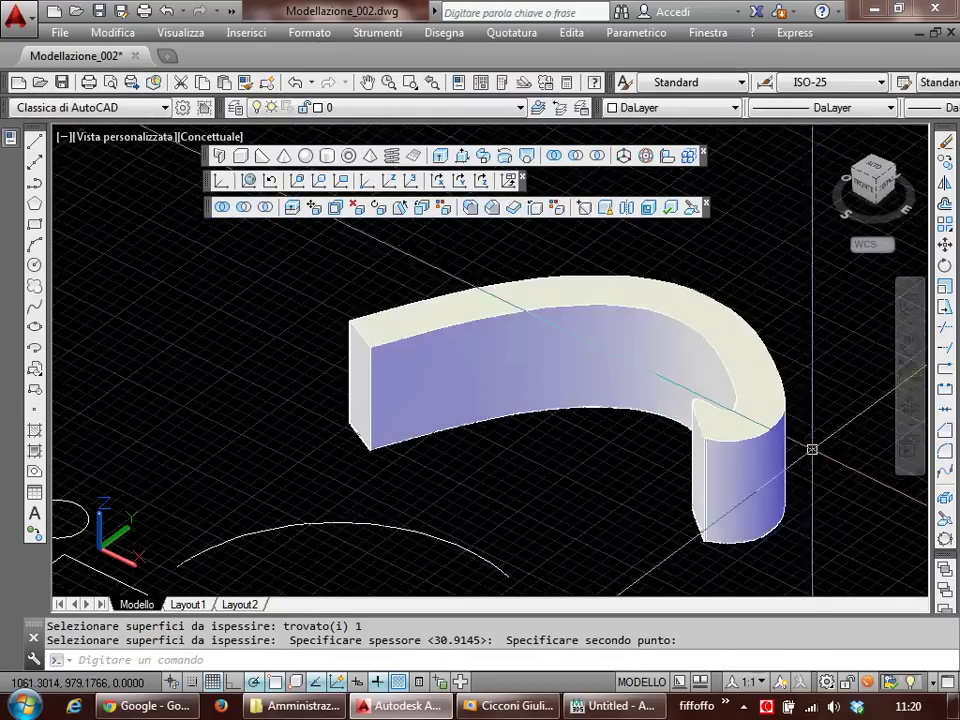
scroll(662, 450, "up", 2)
scroll(662, 450, "up", 1)
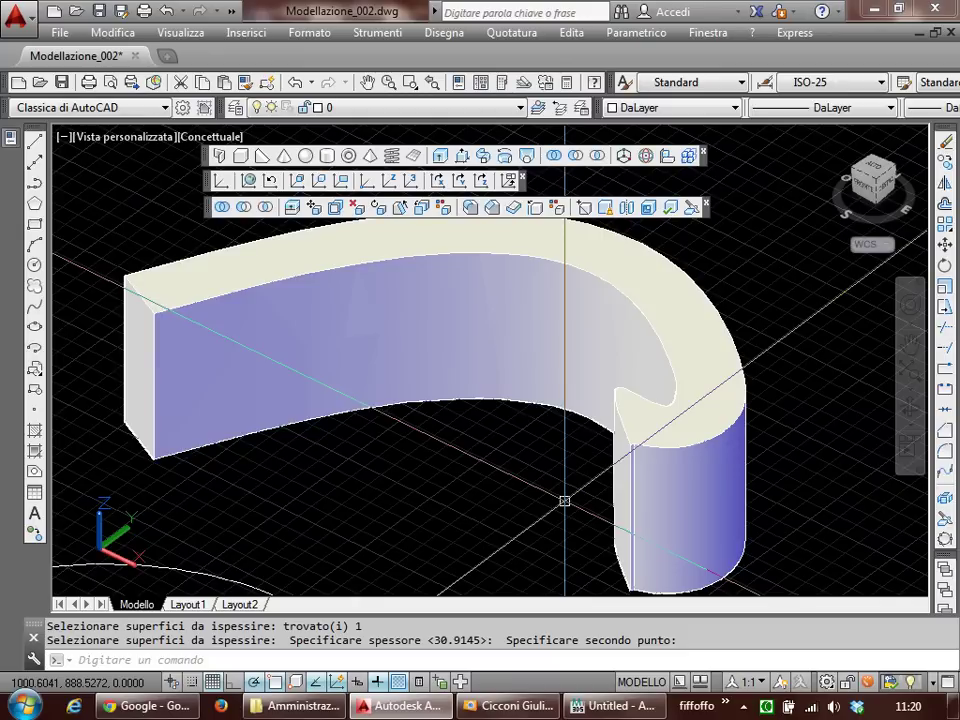
scroll(552, 492, "down", 1)
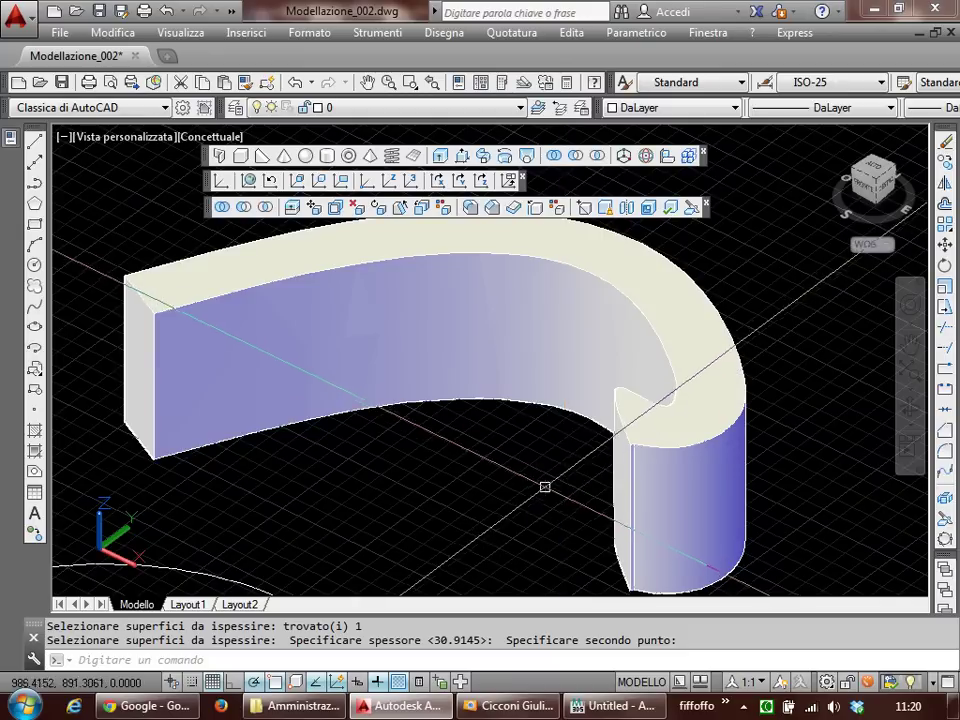
scroll(542, 489, "down", 1)
scroll(535, 486, "down", 1)
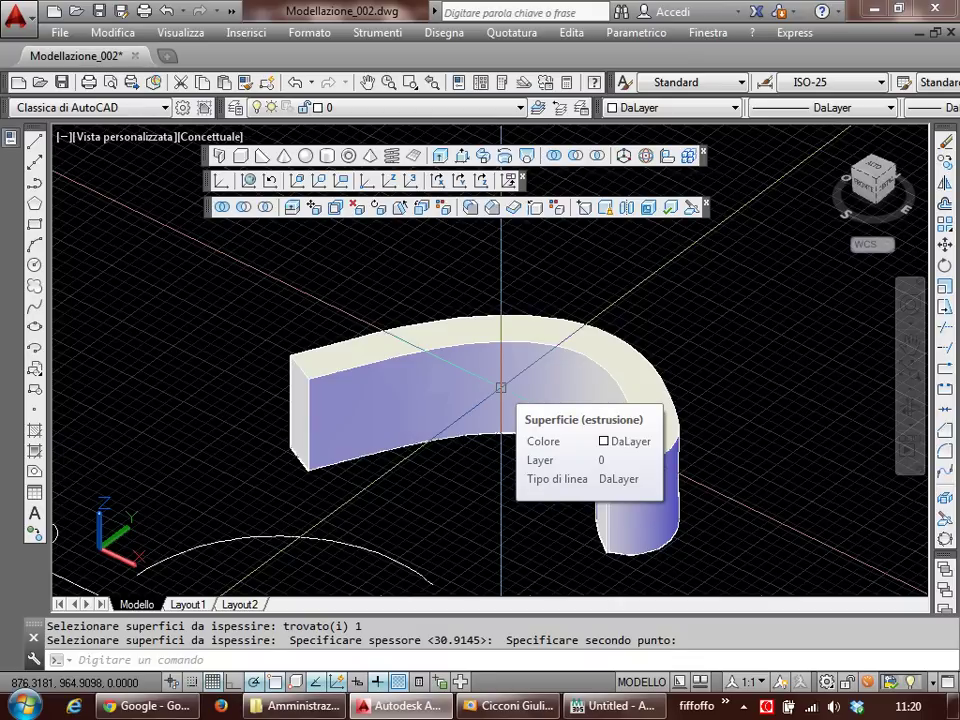
Step: Erase the leftover extruded surface with CA and bring up the paper-model photo
left_click(500, 387)
type("fw")
key("Return")
key("Escape")
left_click(490, 404)
type("ca")
key("Return")
left_click(517, 705)
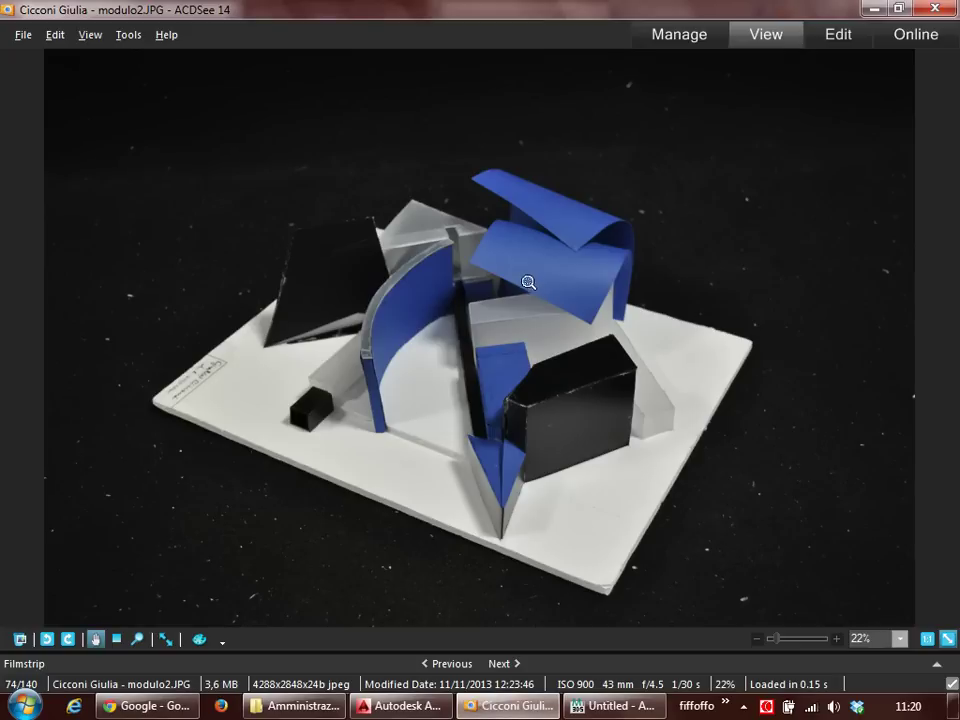
Step: Zoom to 100% on the folded blue paper, back to 22%, then return to AutoCAD
left_click(573, 220)
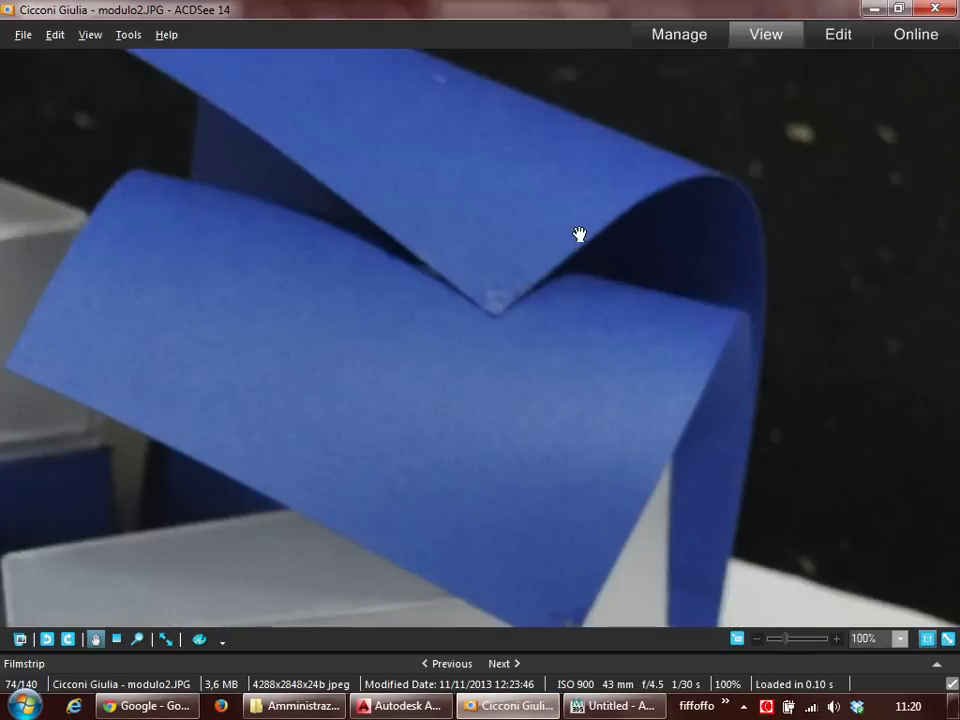
left_click(567, 257)
key("alt")
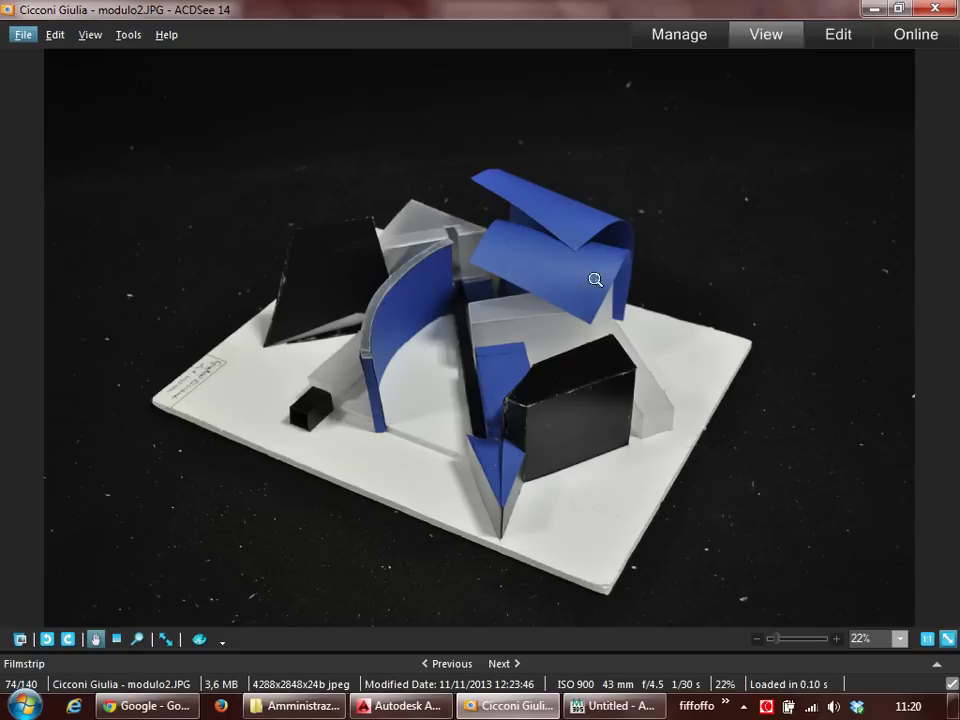
left_click(420, 706)
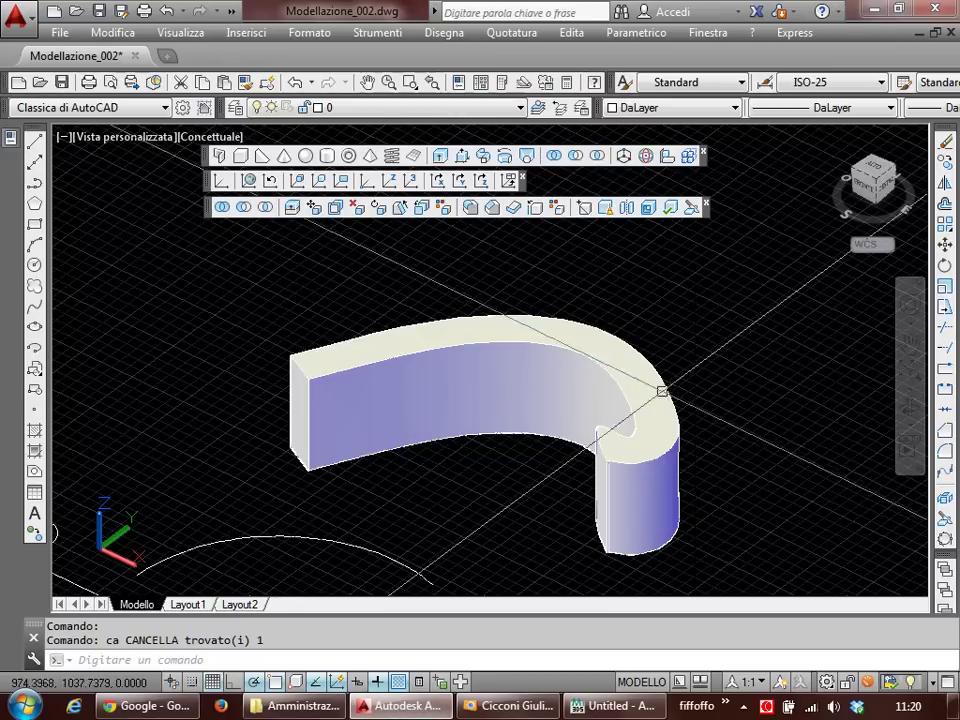
Step: Erase the thickened solid with CA, leaving the white arc, and return to the ACDSee photo
type("ca")
key("Return")
left_click(645, 456)
left_click(656, 431)
key("Return")
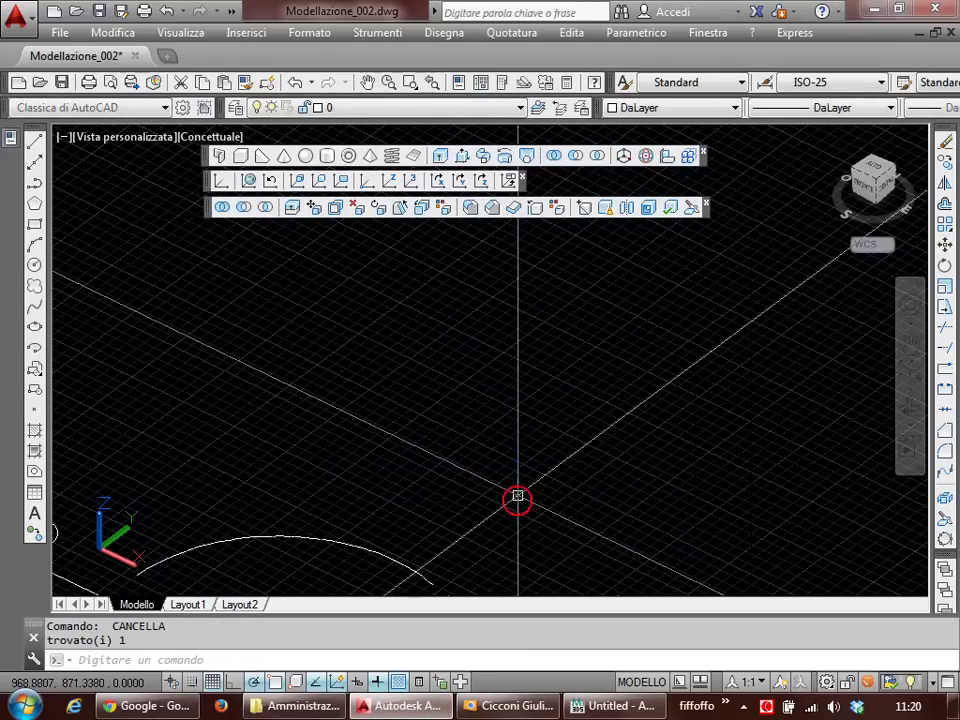
key("alt+Tab")
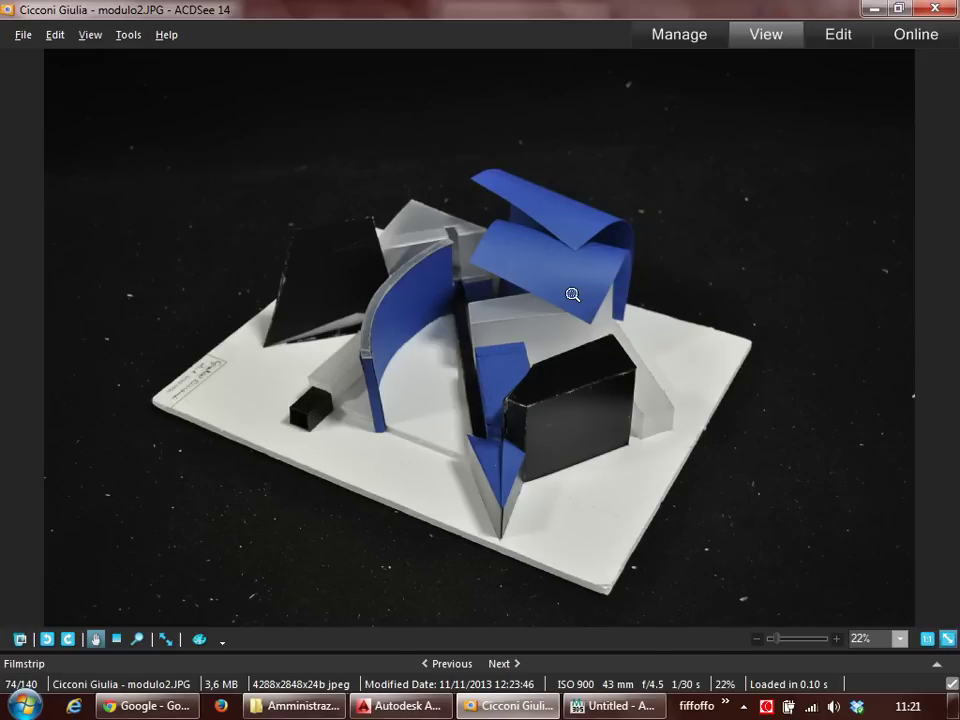
left_click(610, 242)
left_click_drag(594, 221, 598, 343)
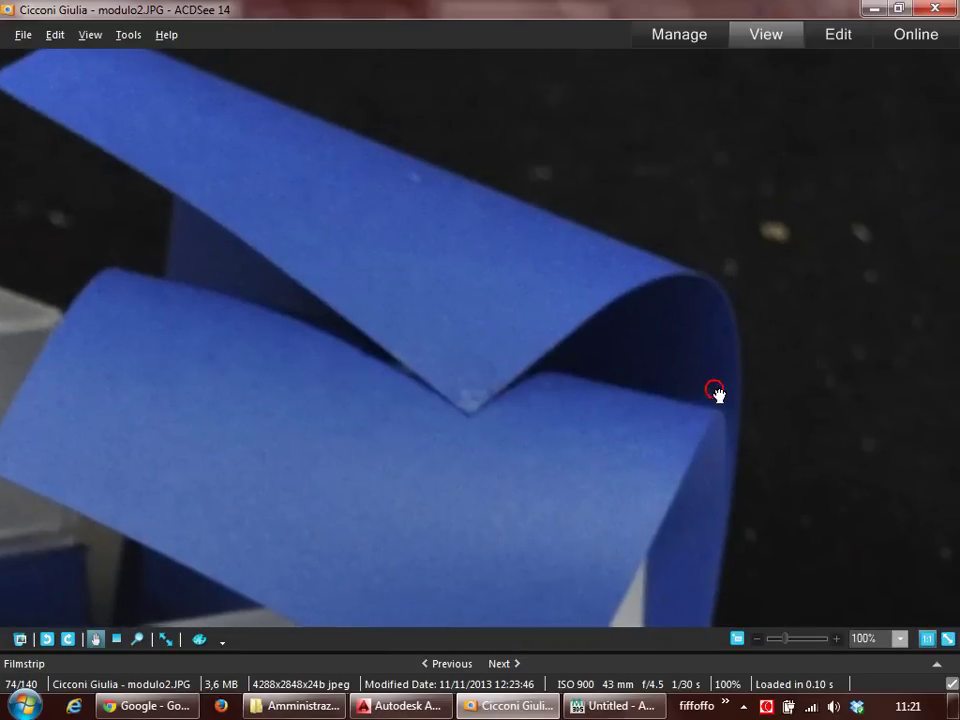
left_click_drag(718, 392, 421, 251)
left_click_drag(732, 219, 658, 568)
left_click_drag(304, 268, 611, 392)
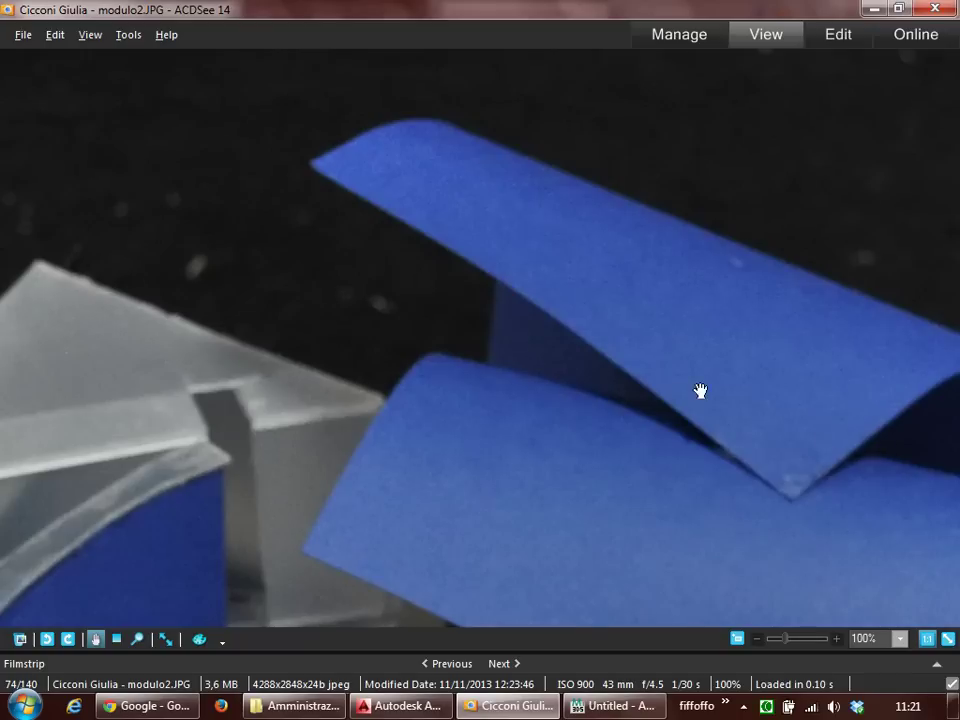
left_click(515, 296)
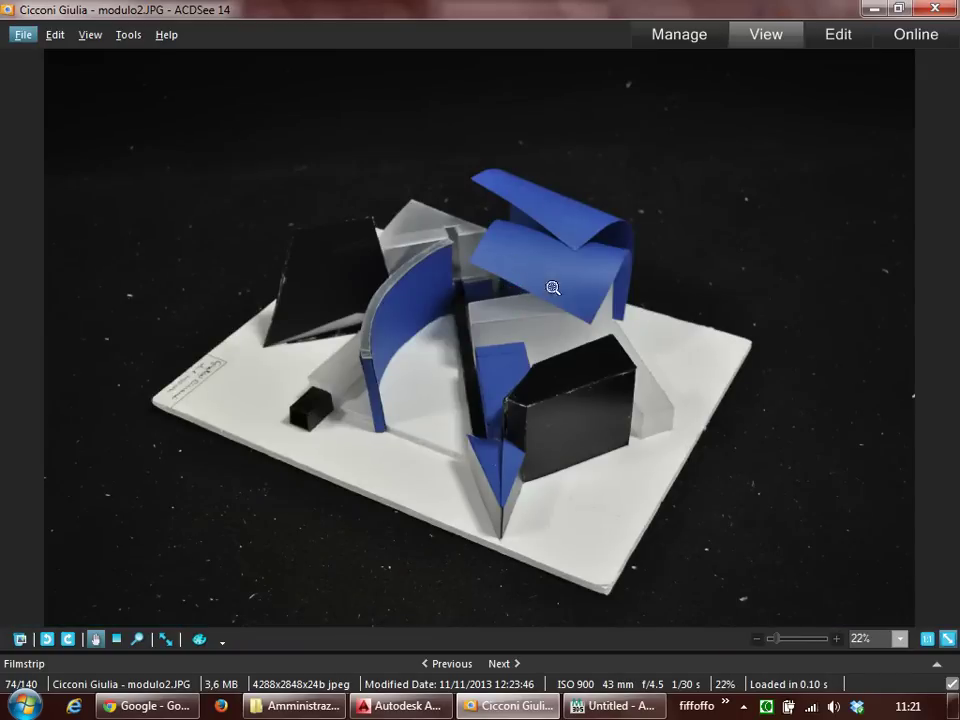
Step: Back in the drawing, rotate the UCS about the X axis
left_click(876, 9)
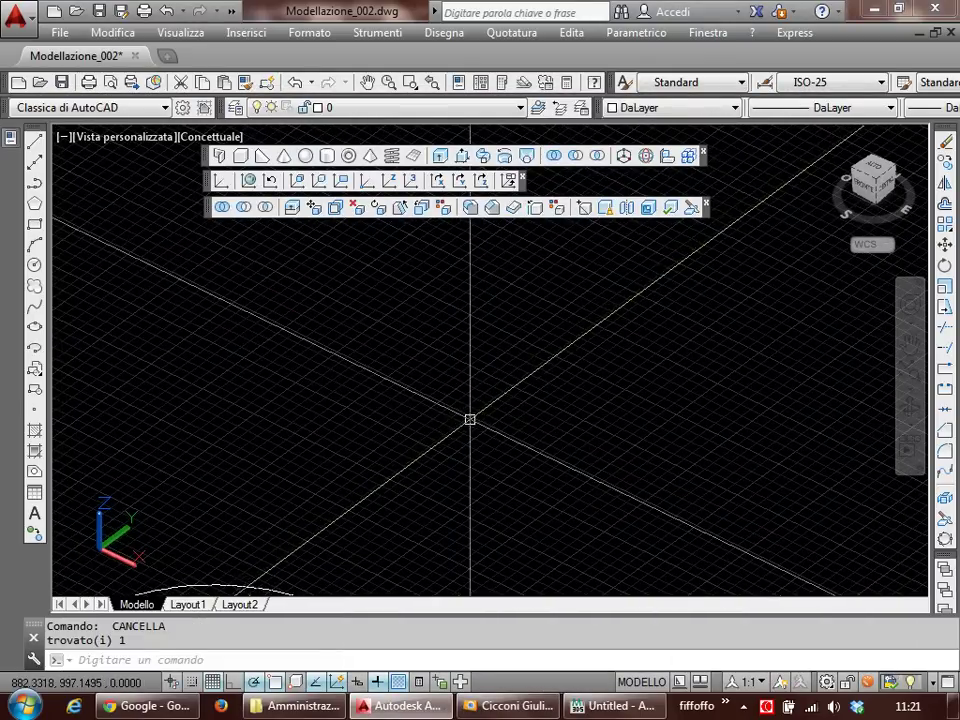
type("ucs")
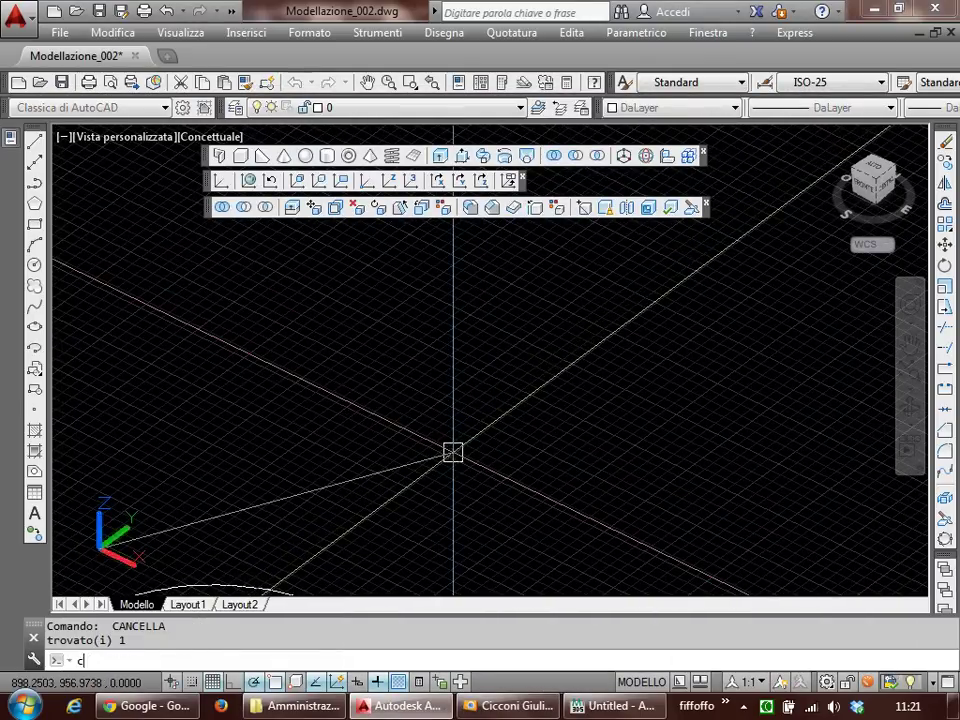
key("Return")
type("x")
key("Return")
key("Return")
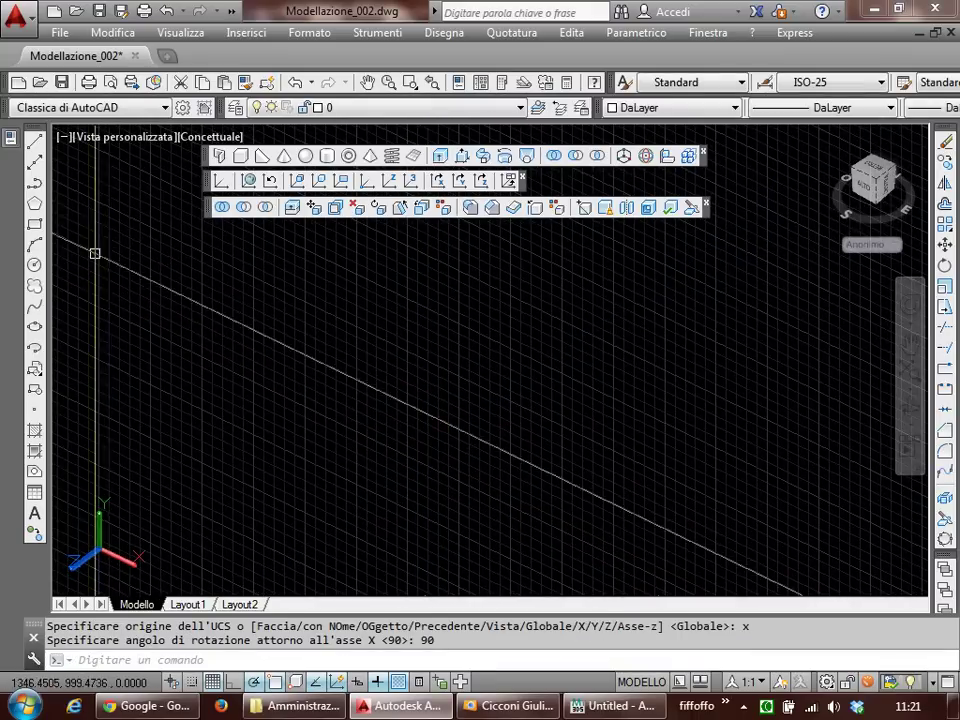
Step: Draw a three-point arched spline in the new UCS plane
type("pl")
key("Return")
left_click(380, 475)
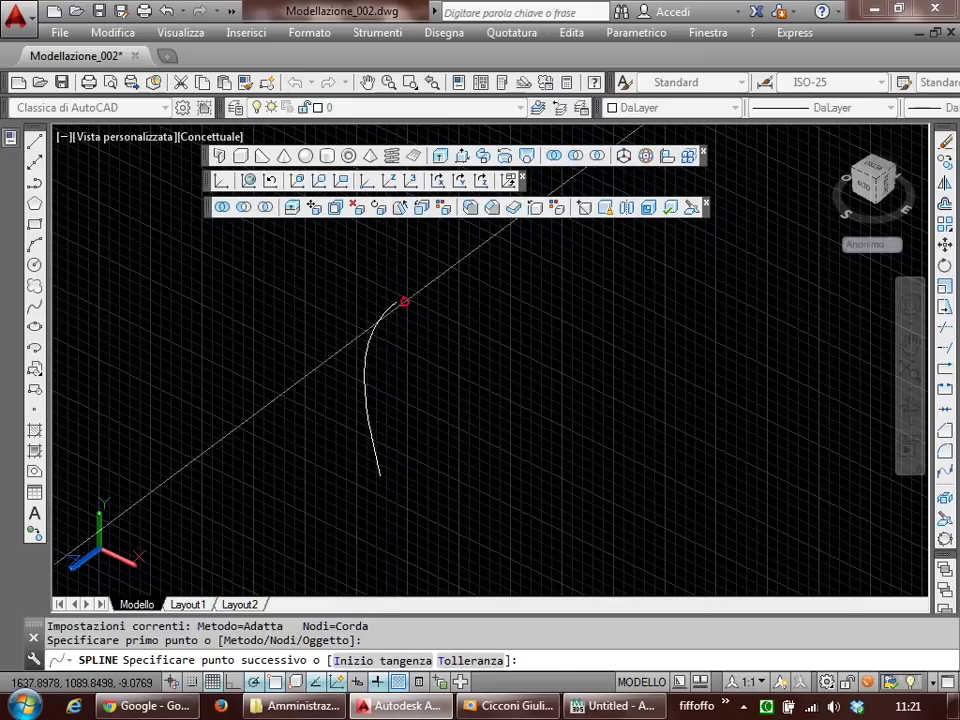
left_click(404, 301)
left_click(578, 315)
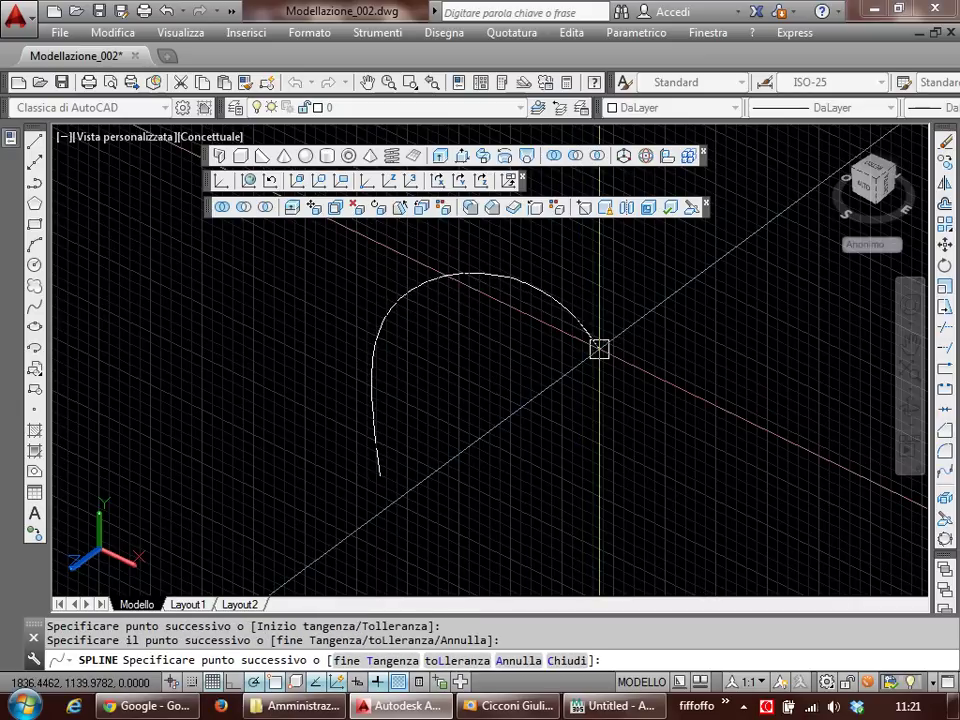
key("Return")
scroll(541, 375, "down", 2)
mouse_move(467, 369)
middle_mouse_down("shift")
mouse_move(373, 392)
mouse_move(469, 413)
mouse_move(461, 423)
middle_mouse_up("shift")
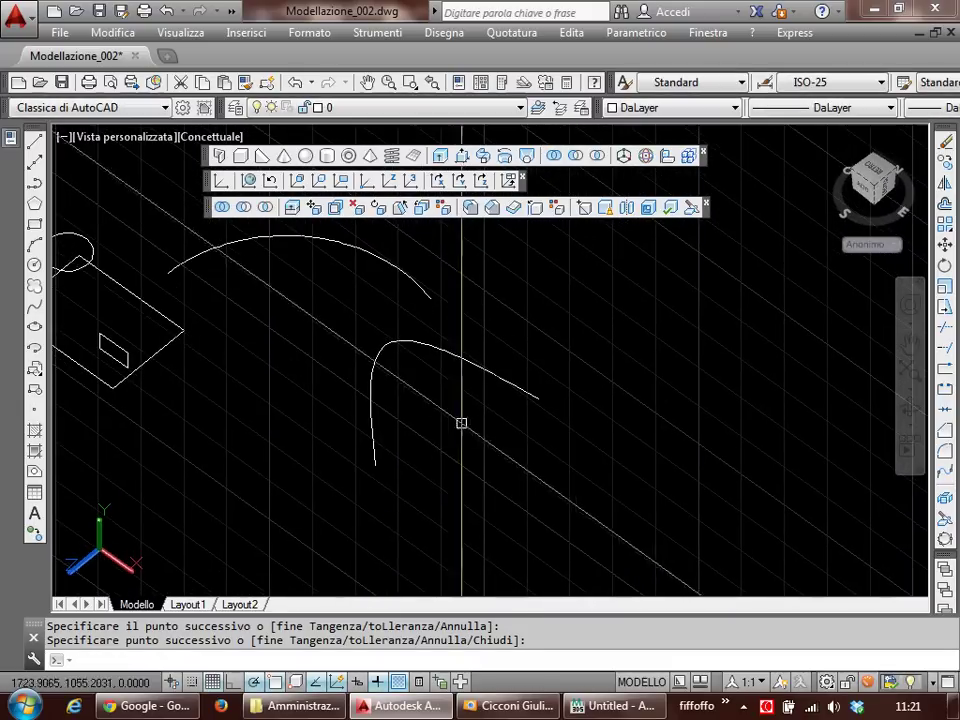
Step: Copy the arched spline with CC, then erase the stray copy
left_click(379, 426)
type("cc")
key("Return")
left_click(411, 452)
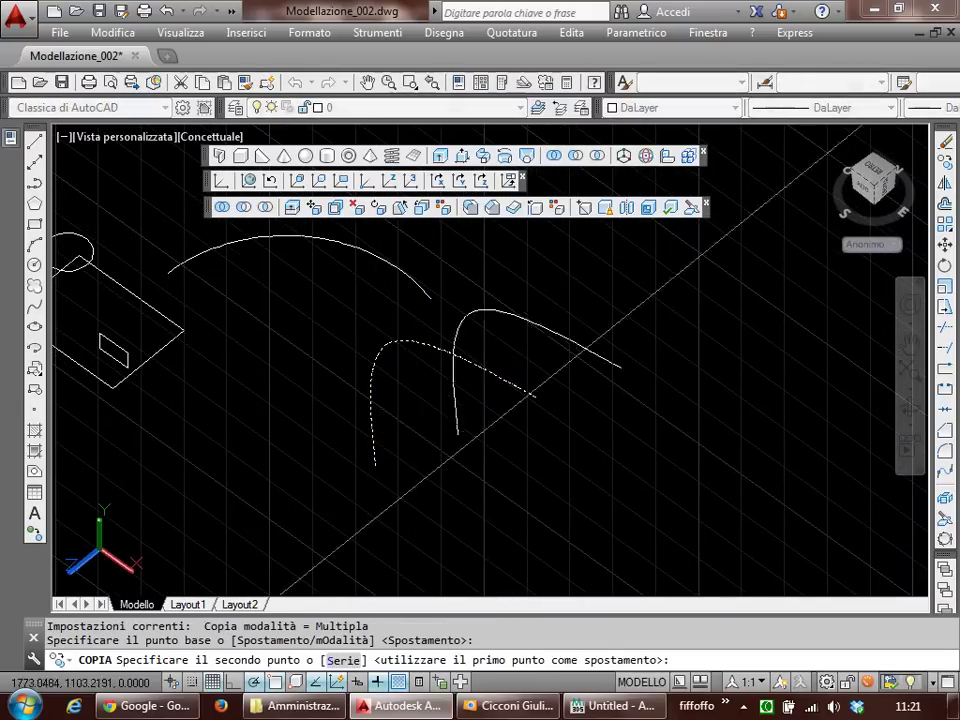
left_click(600, 372)
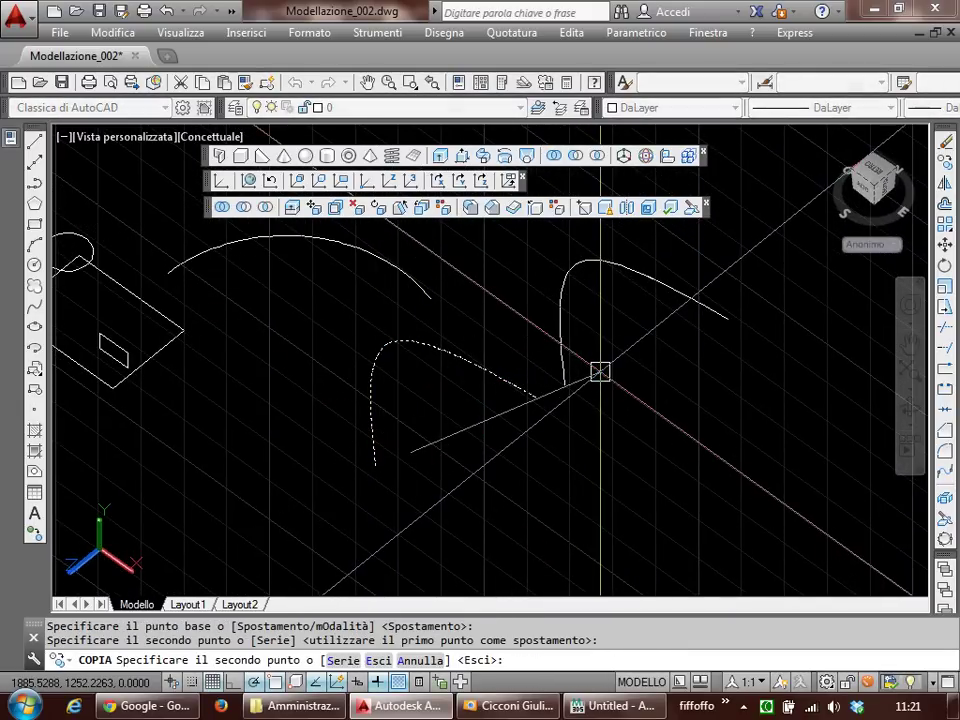
key("Escape")
left_click(562, 360)
type("ca")
key("Return")
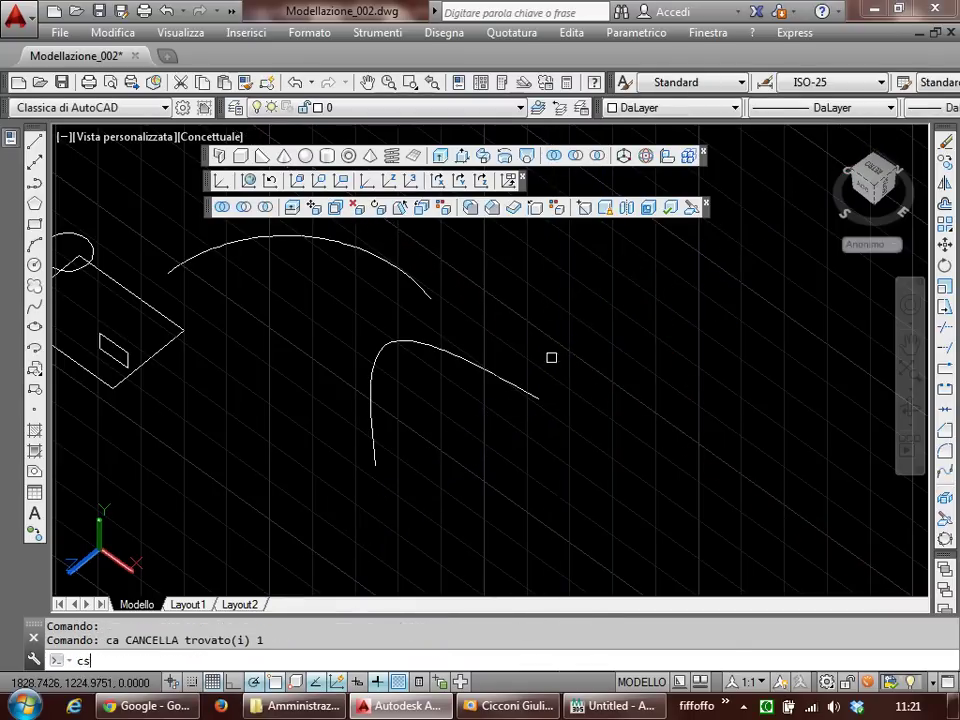
type("ucs")
key("Return")
key("Return")
Step: Place a copy of the arched curve beside the original and select it
left_click(471, 360)
type("cc")
key("Return")
left_click(410, 447)
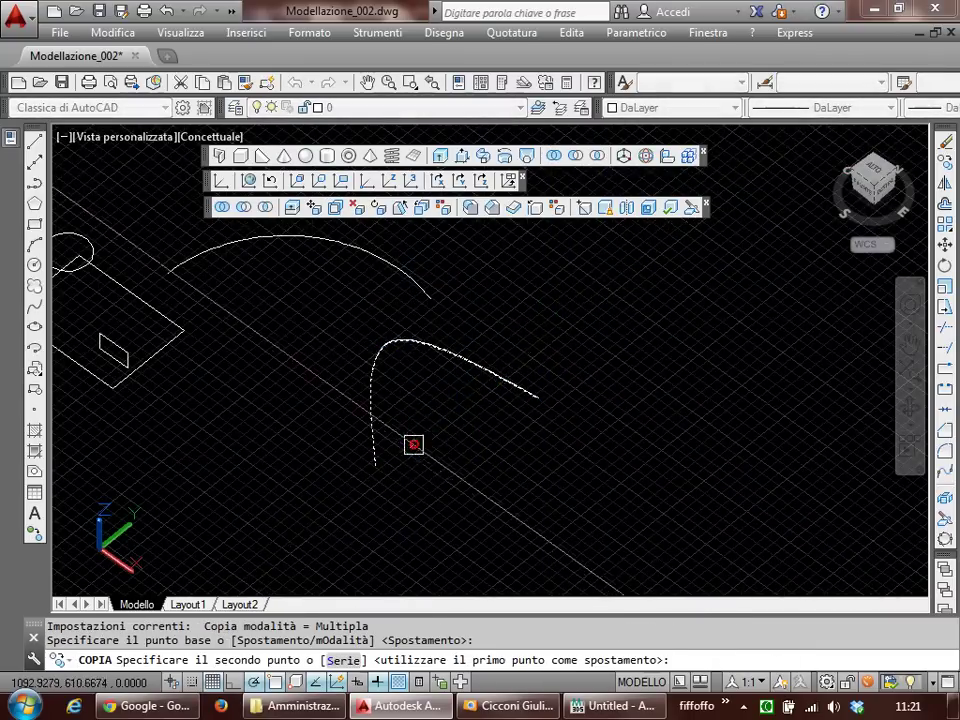
left_click(591, 396)
key("Escape")
mouse_move(591, 396)
middle_mouse_down("shift")
mouse_move(606, 409)
mouse_move(584, 439)
mouse_move(664, 424)
mouse_move(658, 416)
mouse_move(690, 375)
mouse_move(497, 388)
mouse_move(700, 388)
mouse_move(615, 407)
mouse_move(590, 390)
mouse_move(602, 401)
mouse_move(656, 399)
middle_mouse_up("shift")
left_click(643, 407)
Step: Window-select both arched curves and orbit the view to look at them from the side
scroll(656, 399, "up", 2)
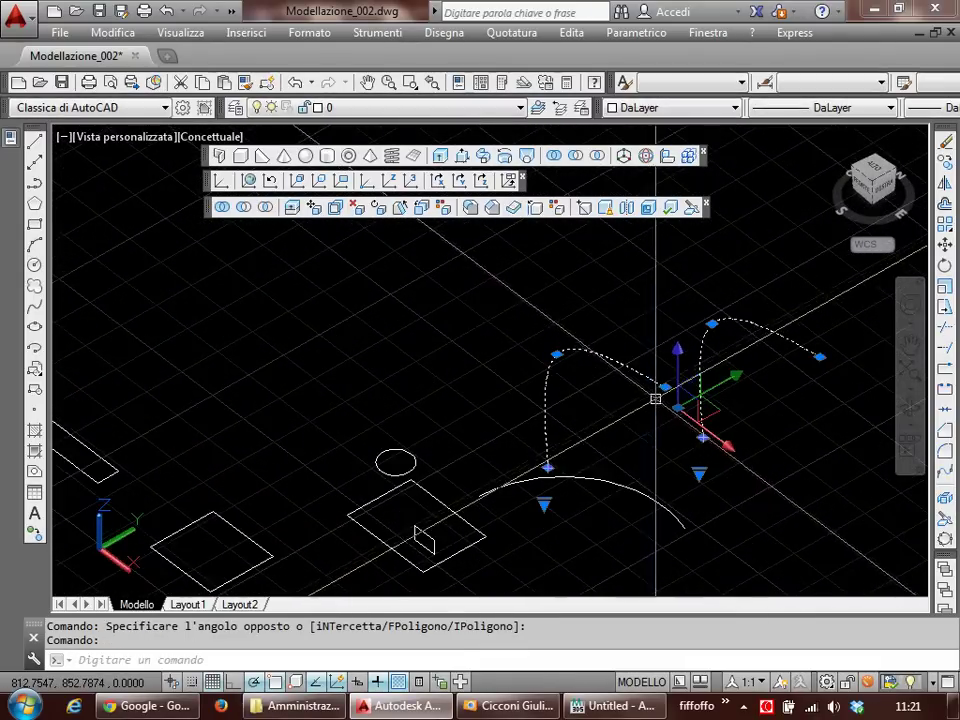
scroll(613, 383, "up", 2)
key("Escape")
left_click(649, 339)
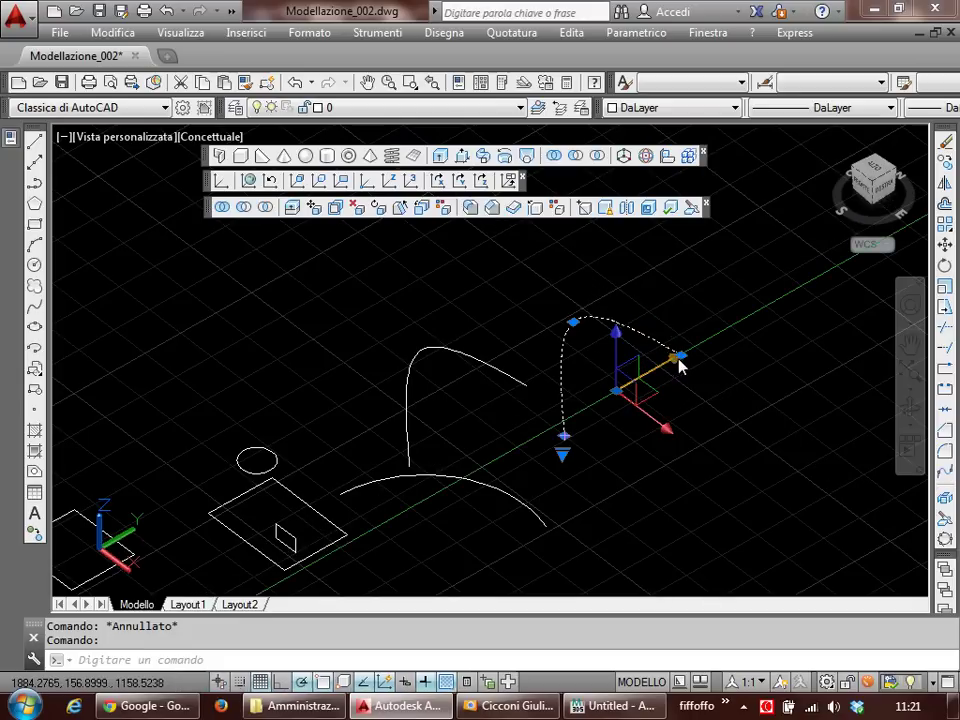
left_click(680, 355)
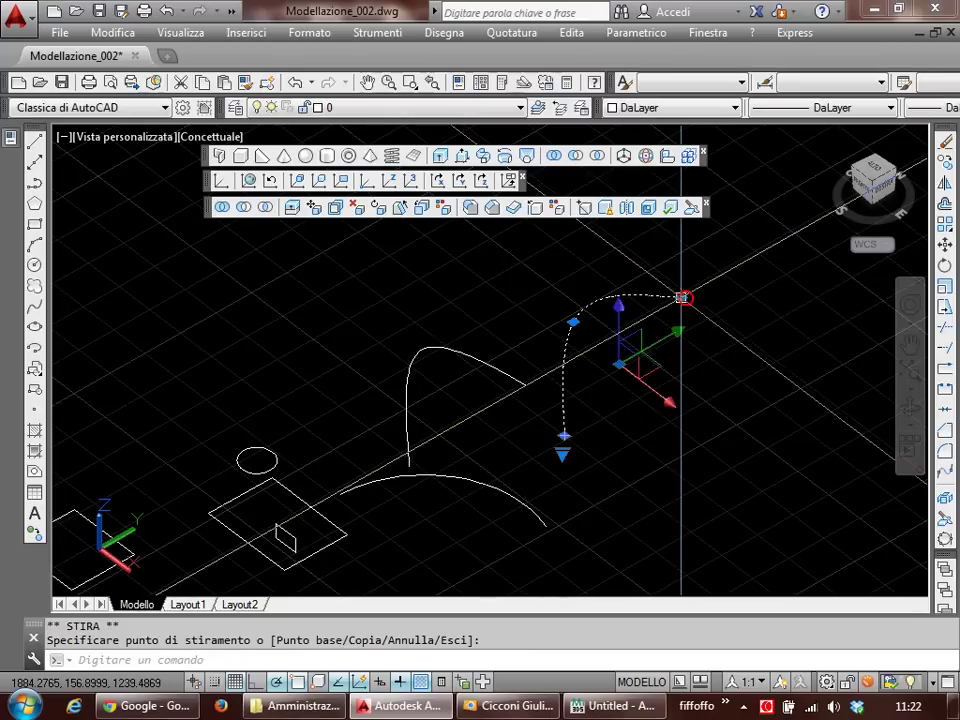
key("Escape")
key("Escape")
mouse_move(525, 375)
middle_mouse_down("shift")
mouse_move(393, 353)
mouse_move(698, 358)
middle_mouse_up("shift")
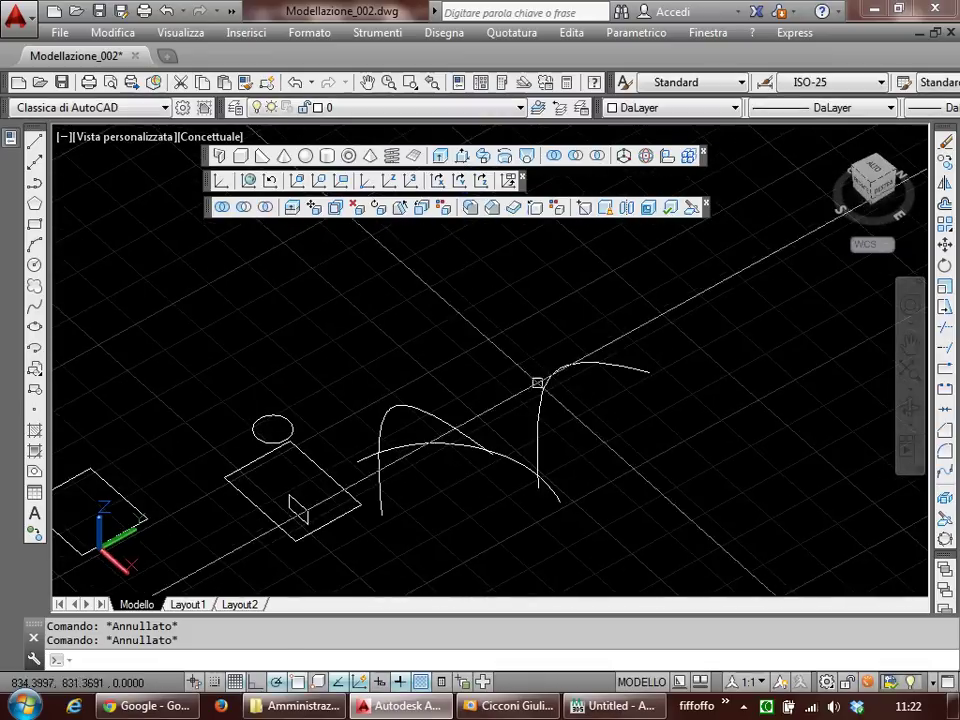
left_click(698, 358)
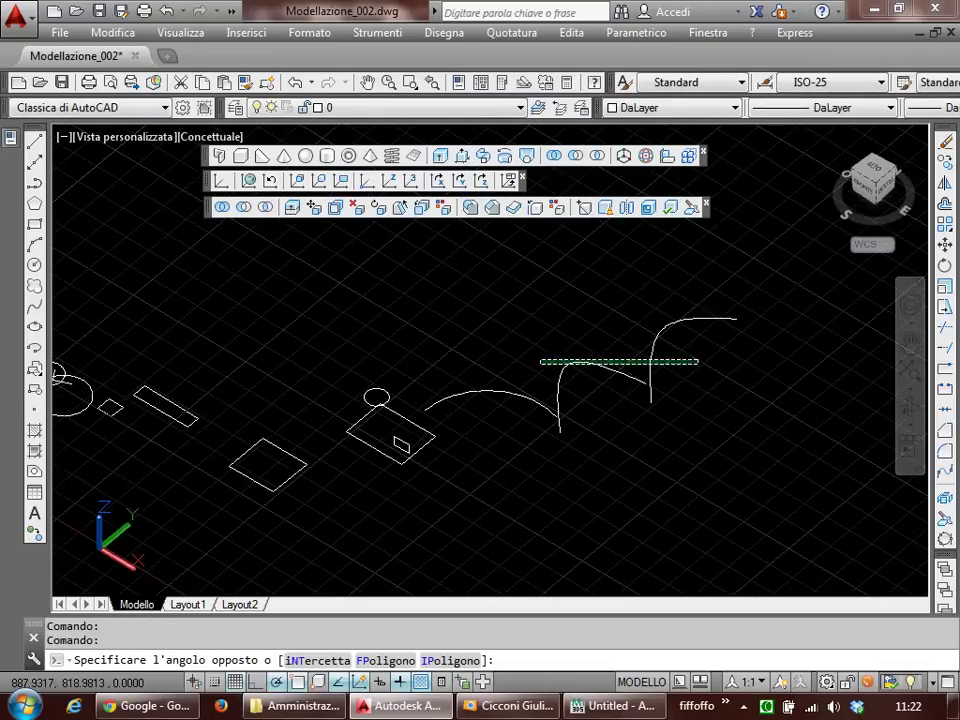
left_click(545, 358)
mouse_move(553, 364)
middle_mouse_down("shift")
mouse_move(535, 344)
mouse_move(491, 339)
mouse_move(709, 392)
mouse_move(720, 354)
mouse_move(696, 381)
middle_mouse_up("shift")
Step: With LINE, draw one line joining the curves' top ends and another joining their bottom ends
key("Escape")
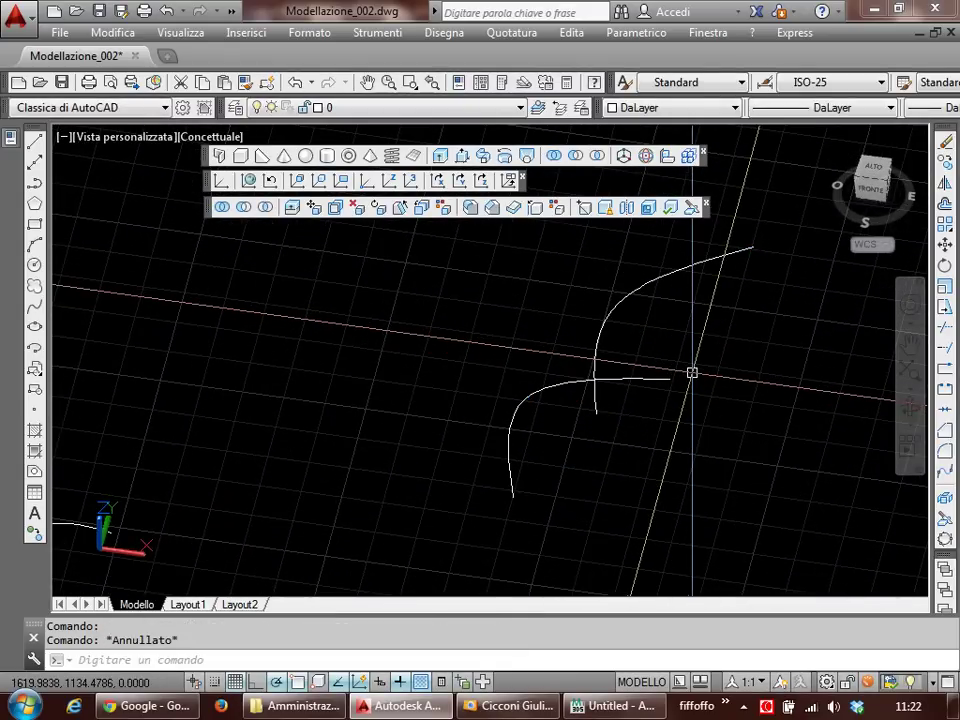
type("l")
key("Return")
left_click(670, 380)
left_click(752, 248)
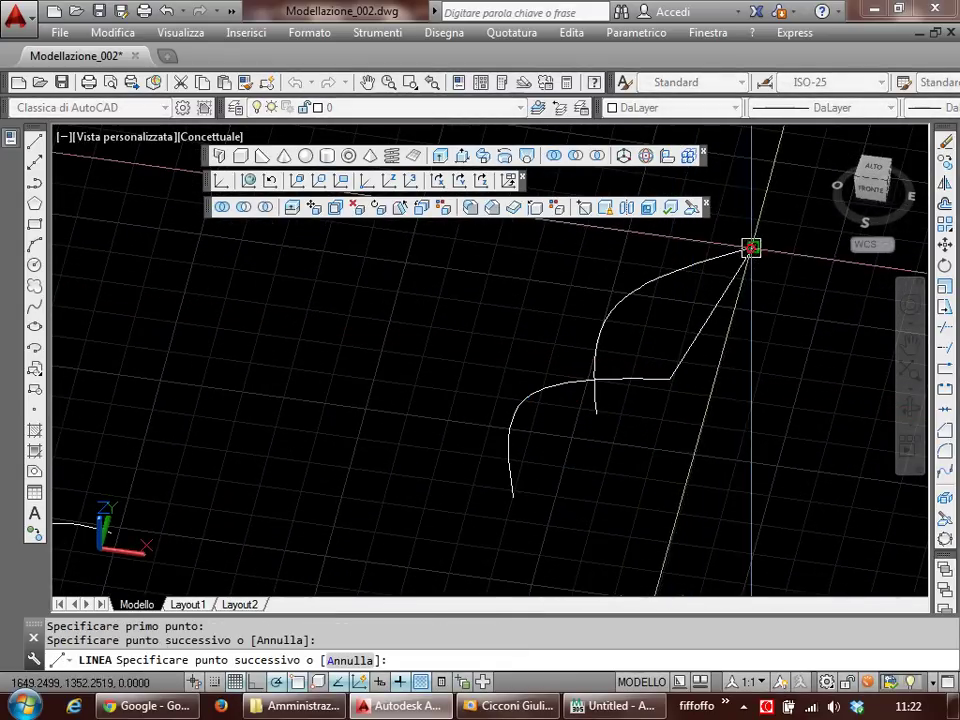
key("Return")
key("Return")
left_click(597, 410)
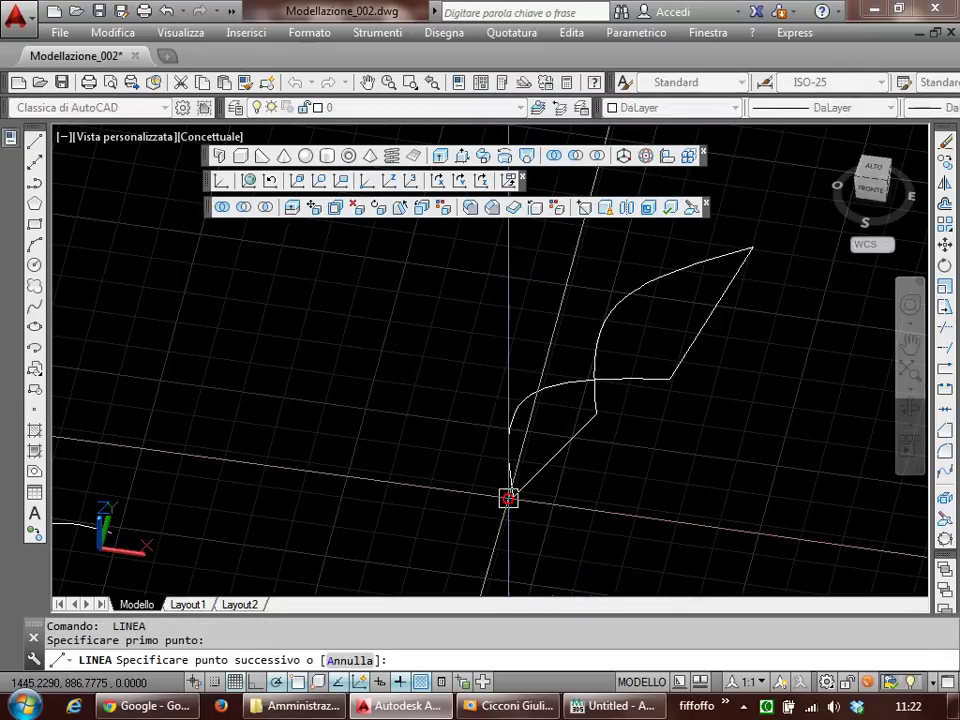
left_click(513, 495)
key("Return")
mouse_move(871, 180)
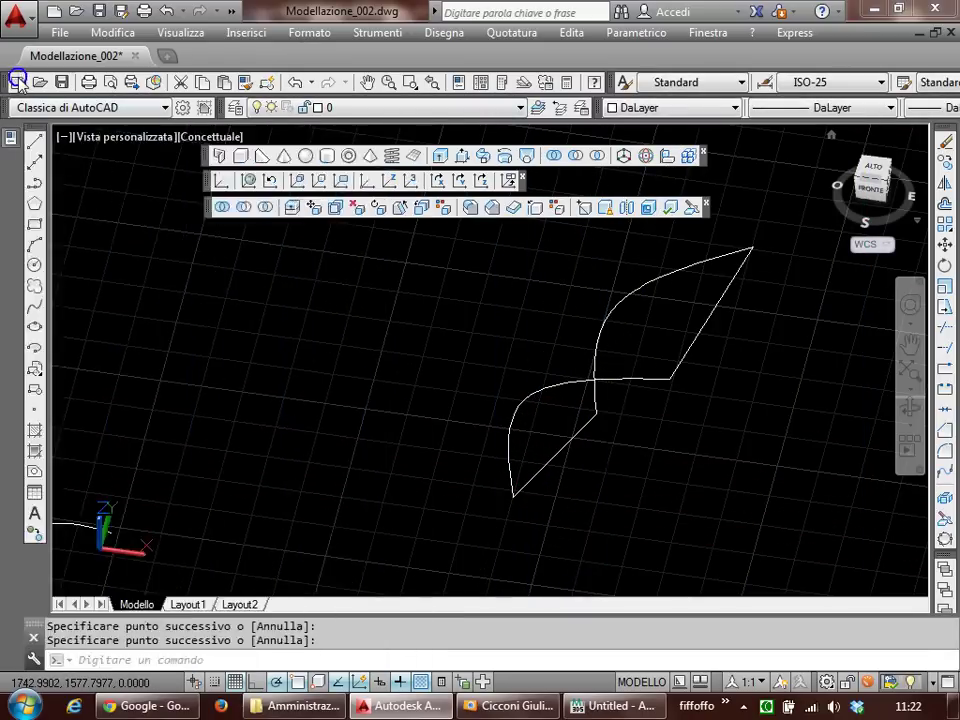
Step: Show the Creazione di superfici toolbar and build a network surface from the curves and connecting lines
right_click(20, 82)
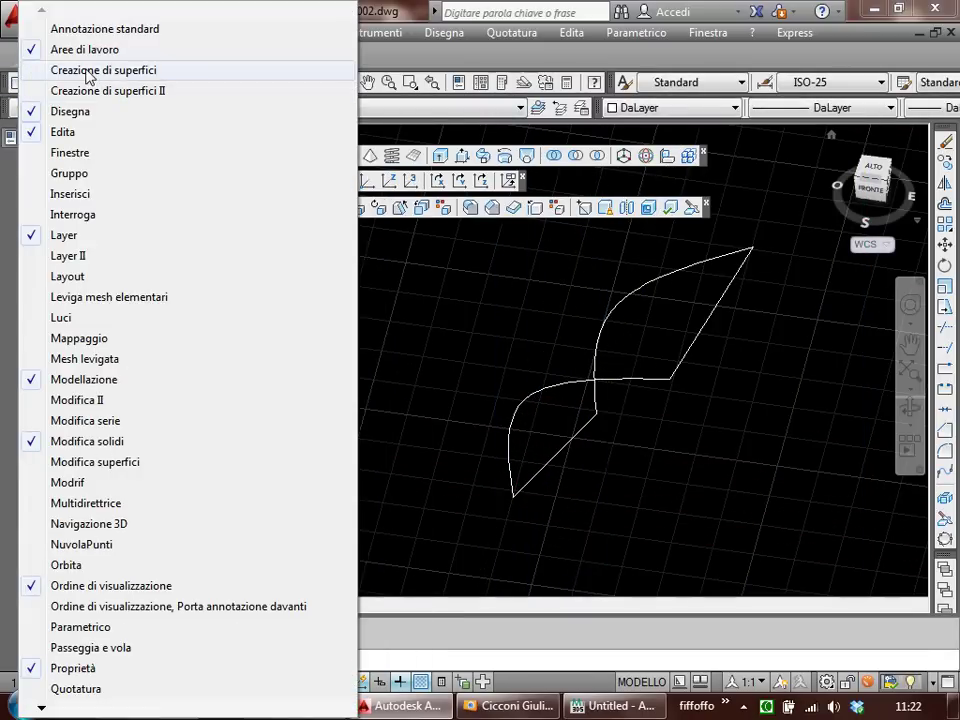
left_click(90, 72)
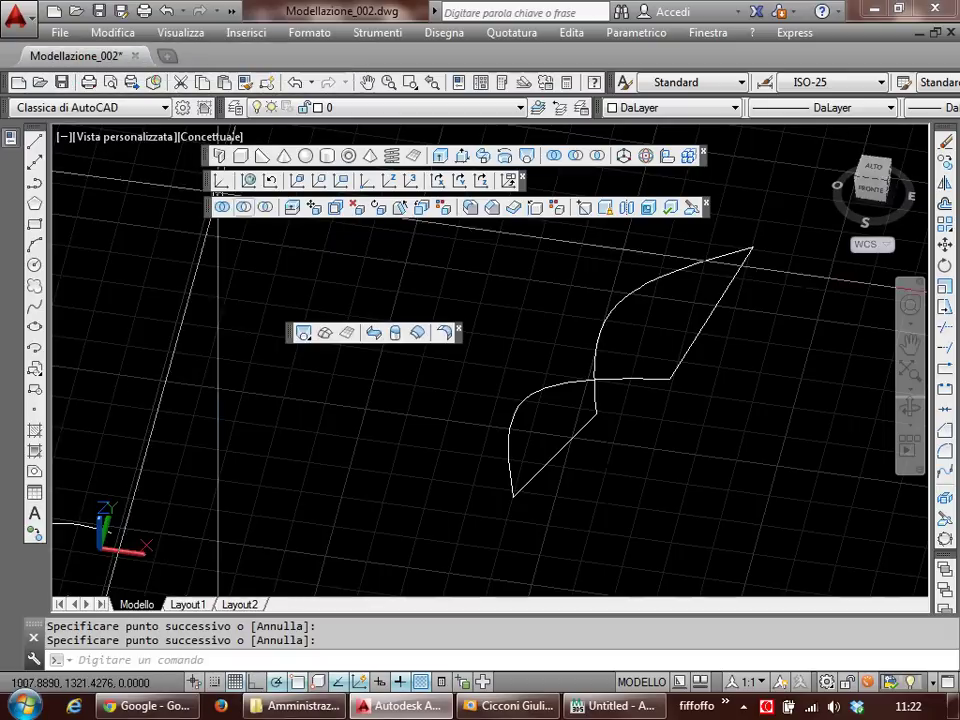
left_click(326, 333)
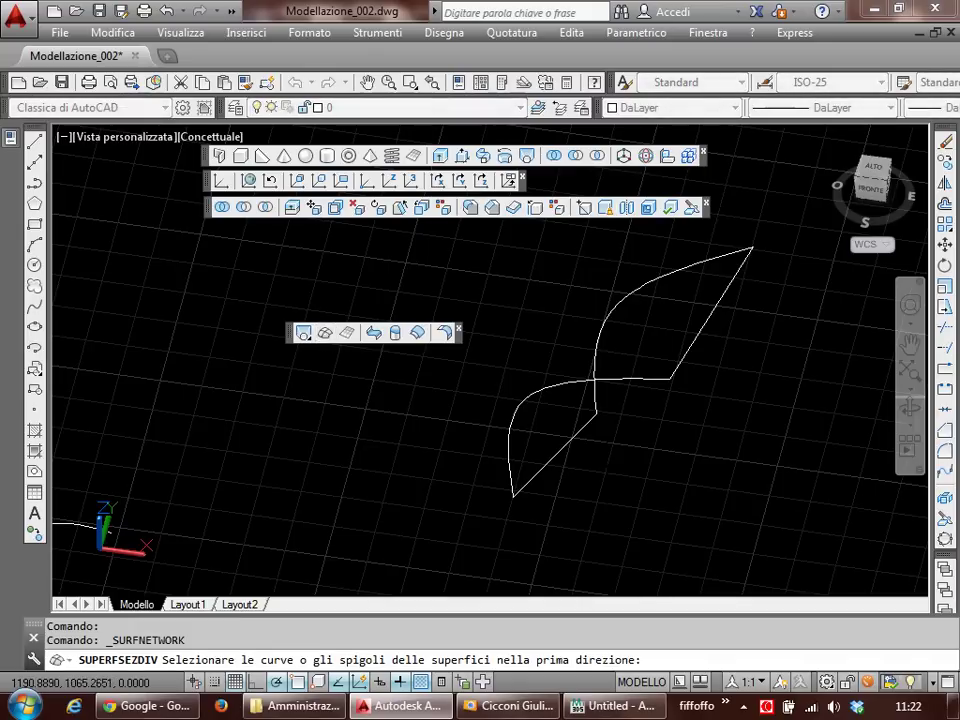
left_click(712, 313)
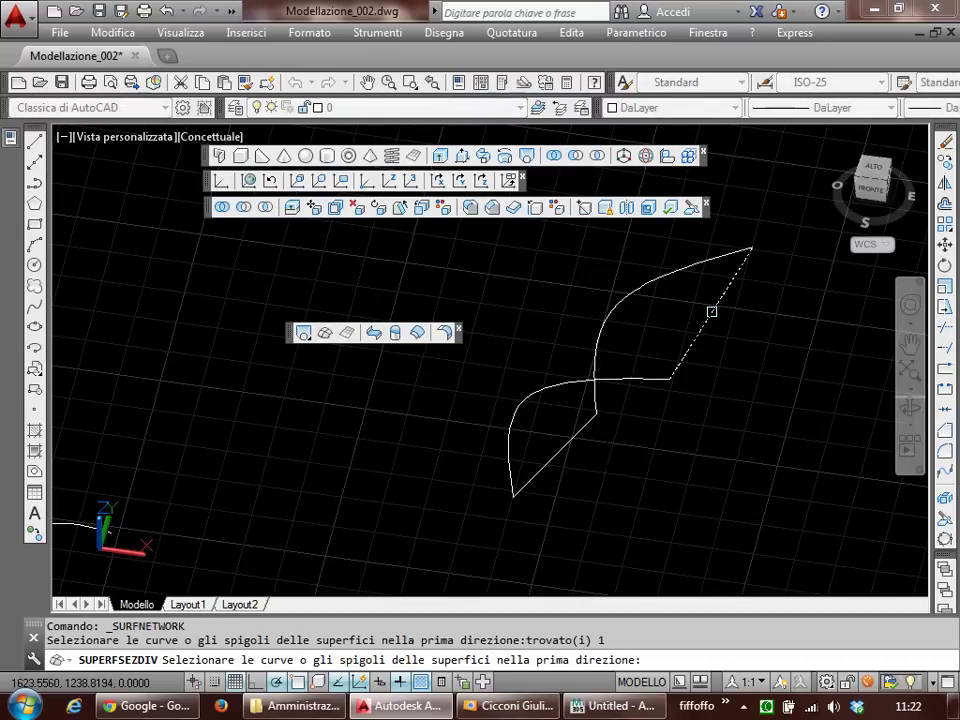
left_click(572, 437)
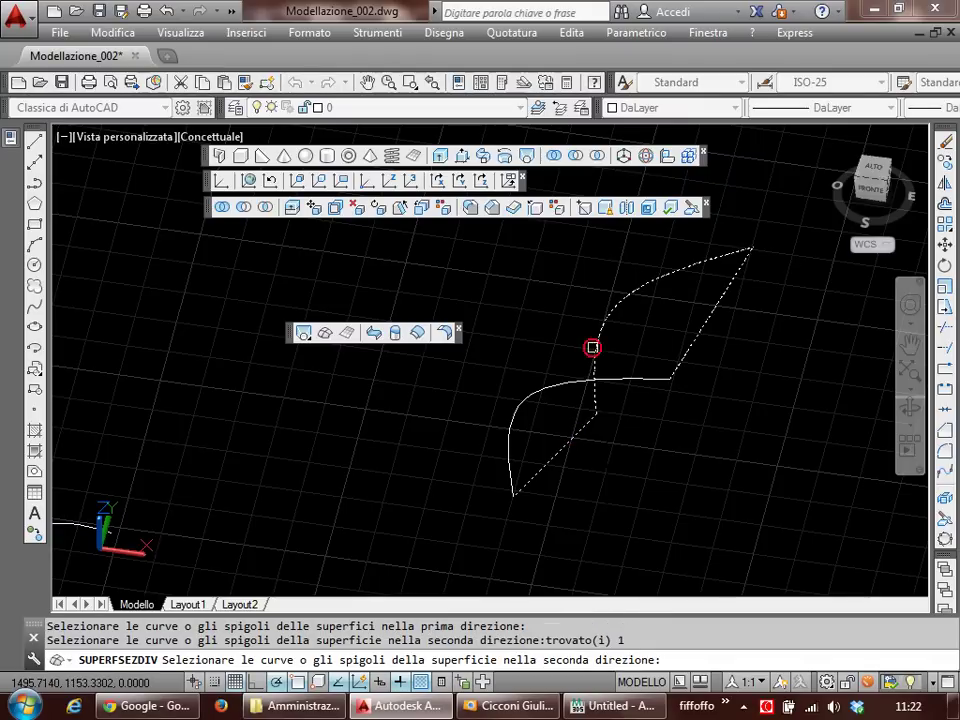
key("Return")
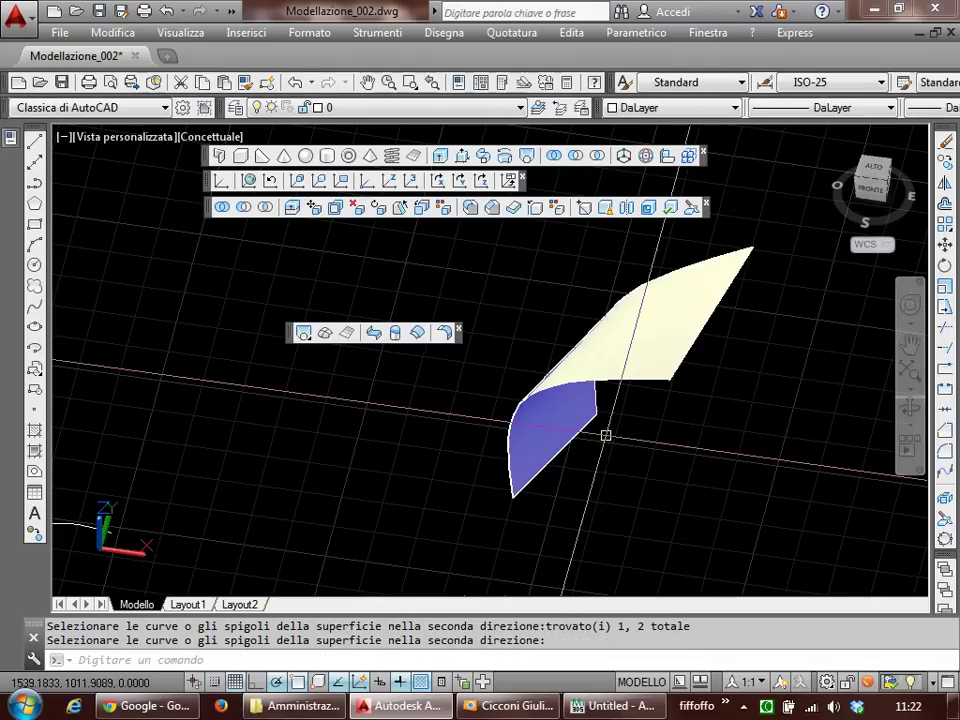
mouse_move(610, 436)
middle_mouse_down("shift")
mouse_move(435, 409)
mouse_move(414, 437)
mouse_move(428, 422)
middle_mouse_up("shift")
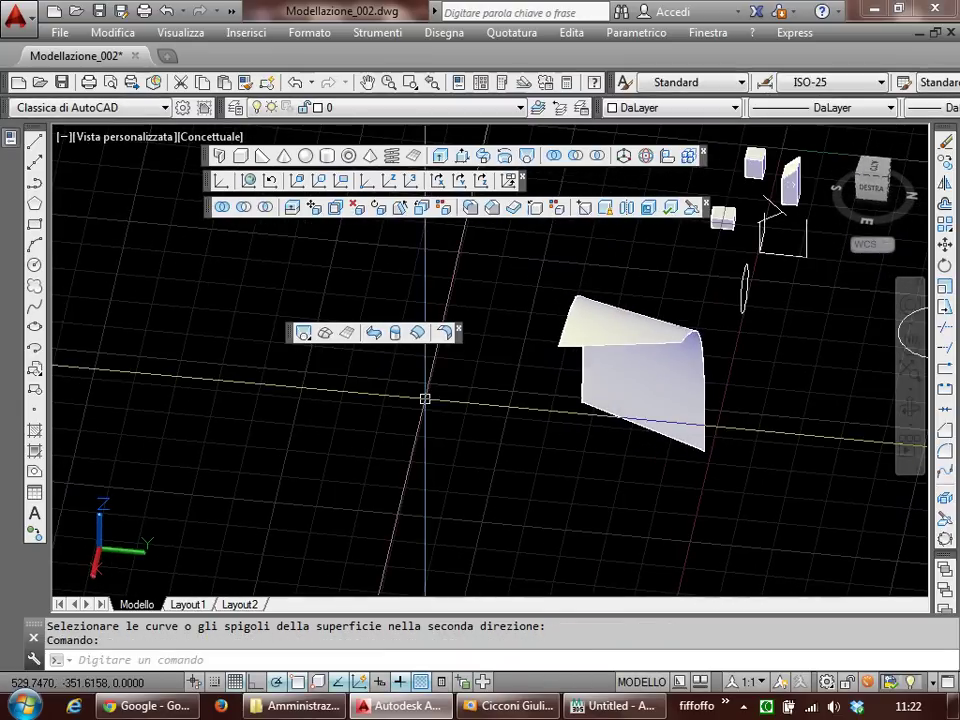
mouse_move(537, 363)
middle_mouse_down("shift")
mouse_move(570, 386)
mouse_move(778, 381)
mouse_move(424, 390)
mouse_move(463, 416)
mouse_move(535, 409)
middle_mouse_up("shift")
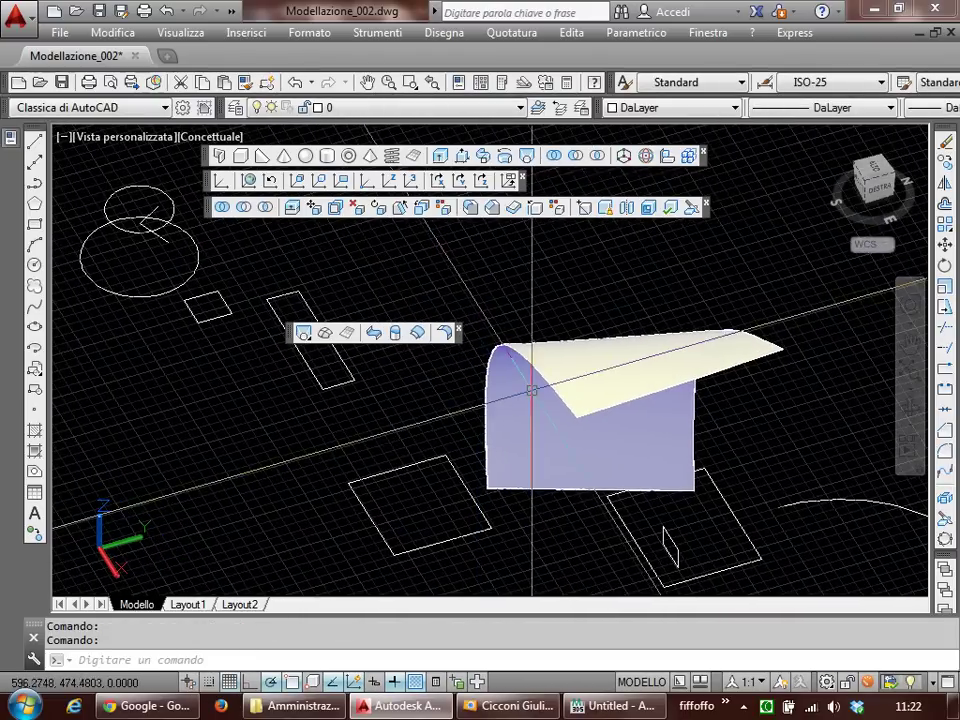
left_click(535, 409)
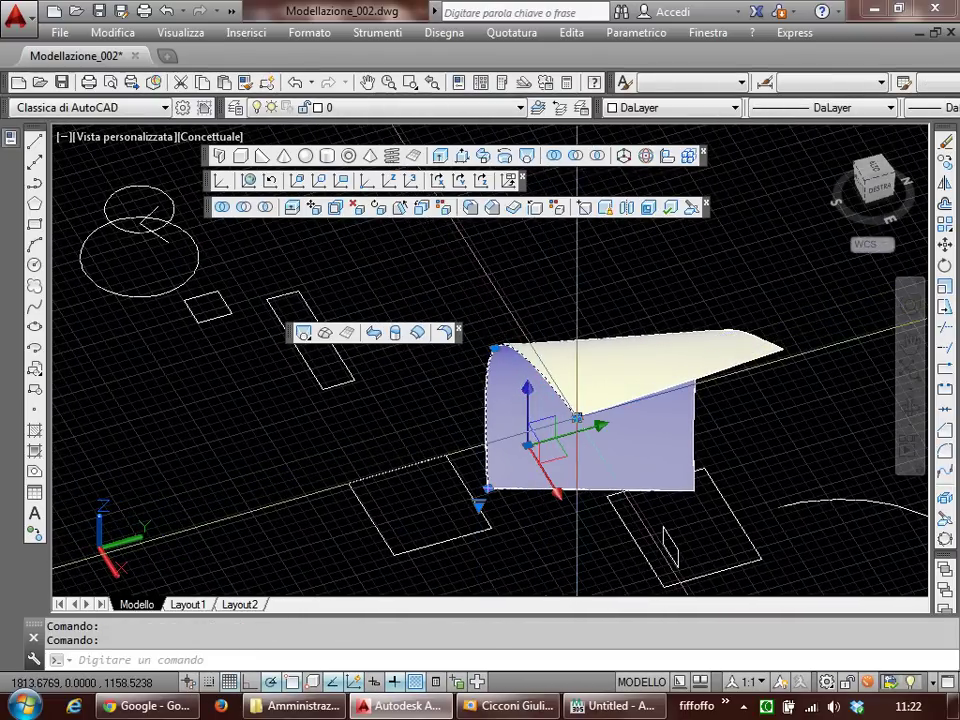
left_click(577, 417)
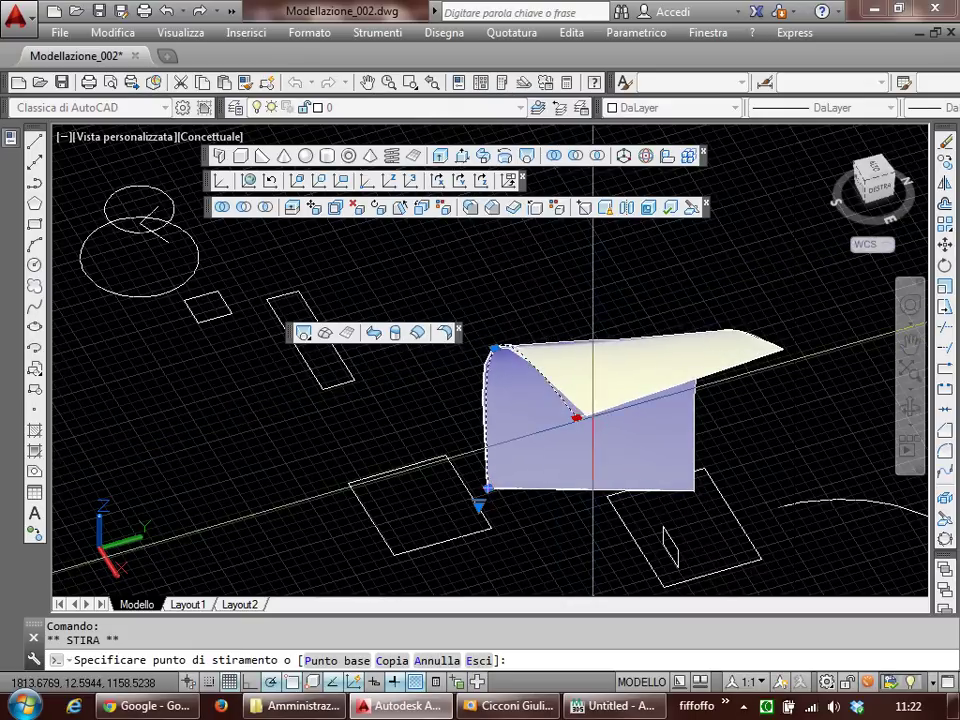
key("Escape")
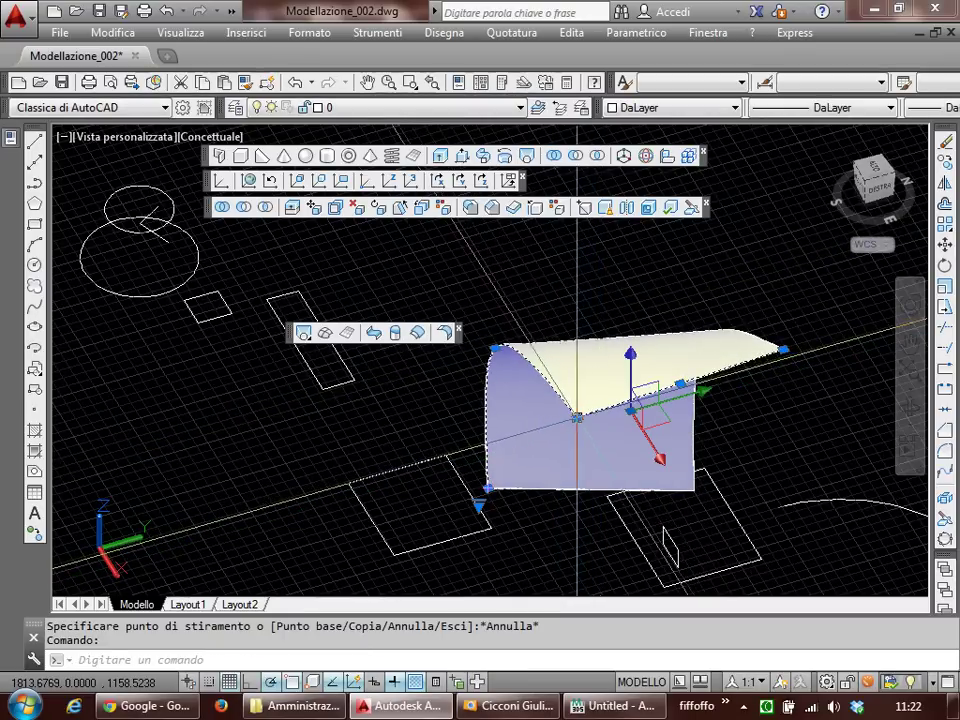
left_click(577, 417)
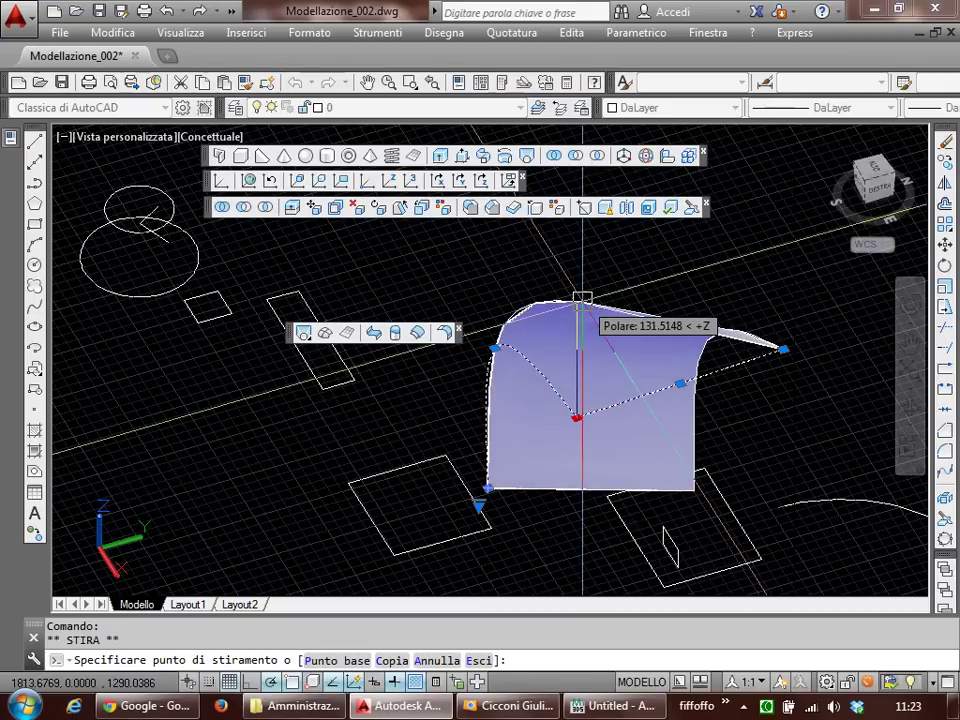
key("Escape")
key("Escape")
mouse_move(600, 380)
middle_mouse_down("shift")
mouse_move(613, 388)
mouse_move(527, 437)
mouse_move(480, 336)
mouse_move(546, 542)
mouse_move(549, 591)
middle_mouse_up("shift")
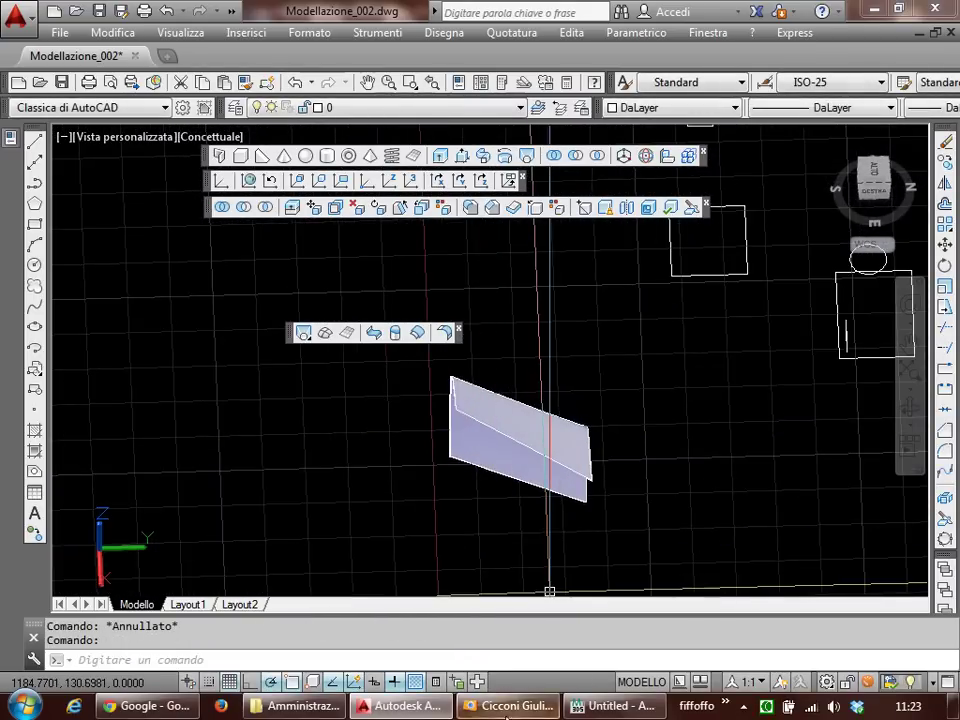
left_click(507, 708)
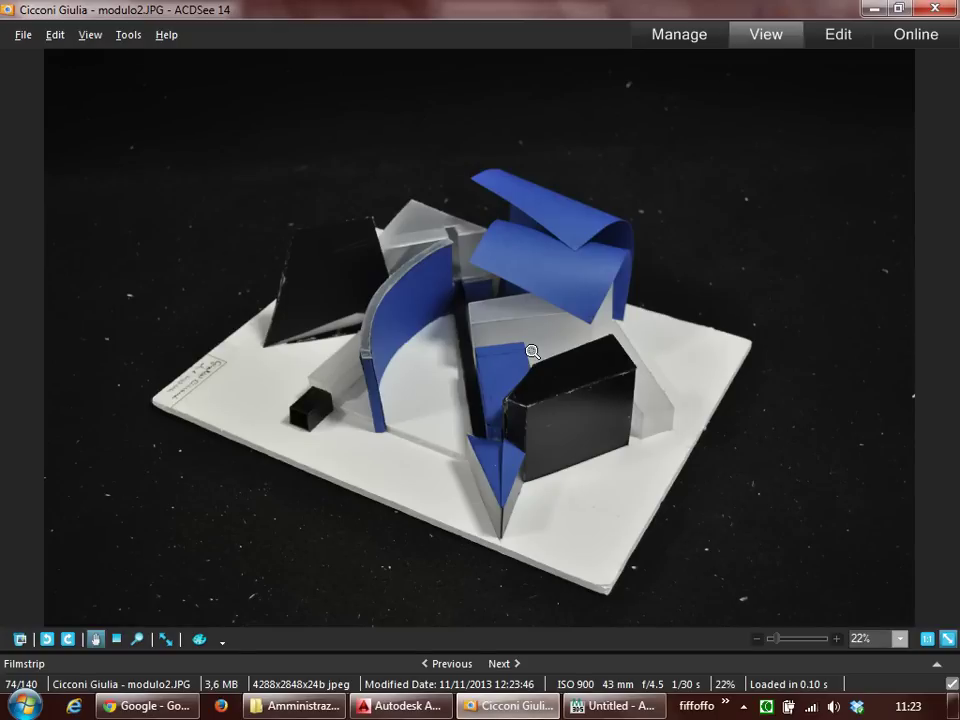
key("alt+Tab")
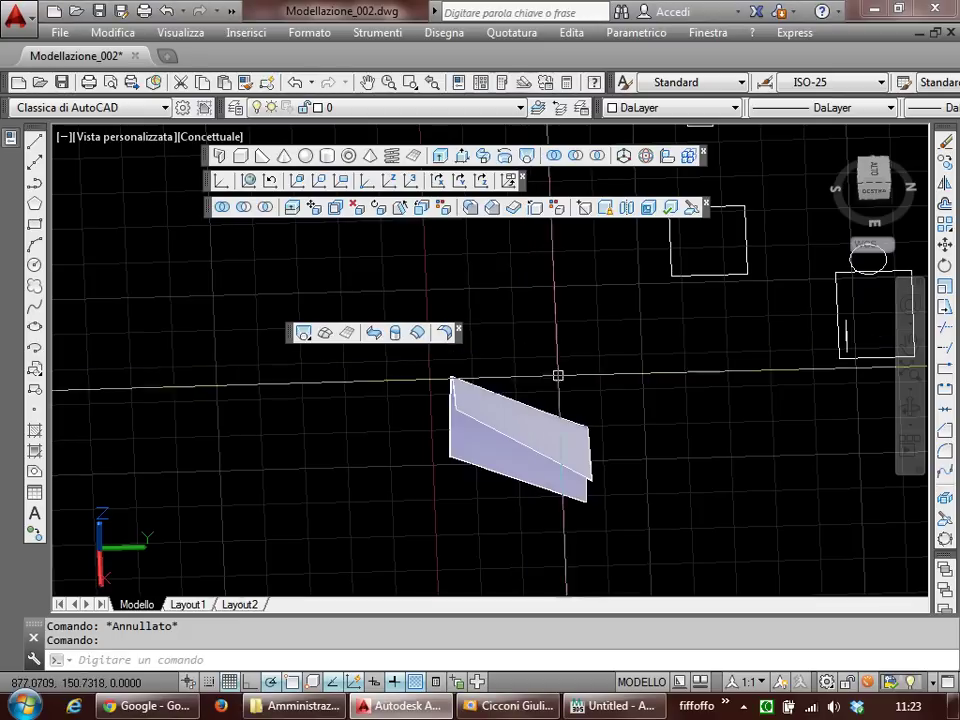
Step: Switch to the DESTRA view on the ViewCube, zoom in and pan so the panel fills the screen
mouse_move(538, 439)
middle_mouse_down("shift")
mouse_move(750, 380)
mouse_move(677, 379)
mouse_move(572, 416)
middle_mouse_up("shift")
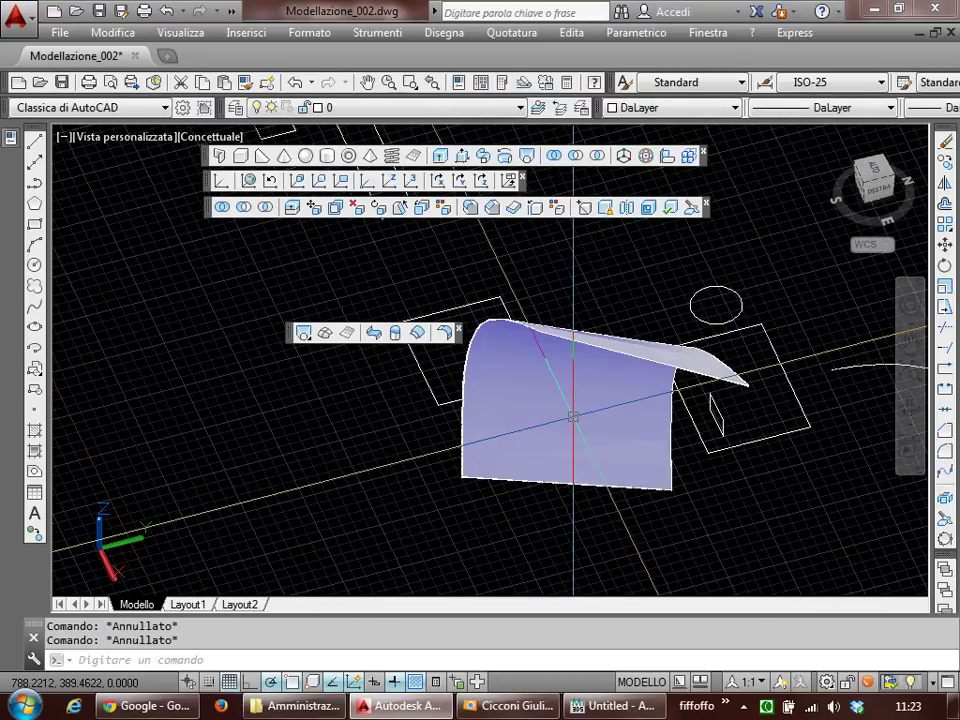
middle_click_drag(572, 416, 577, 436)
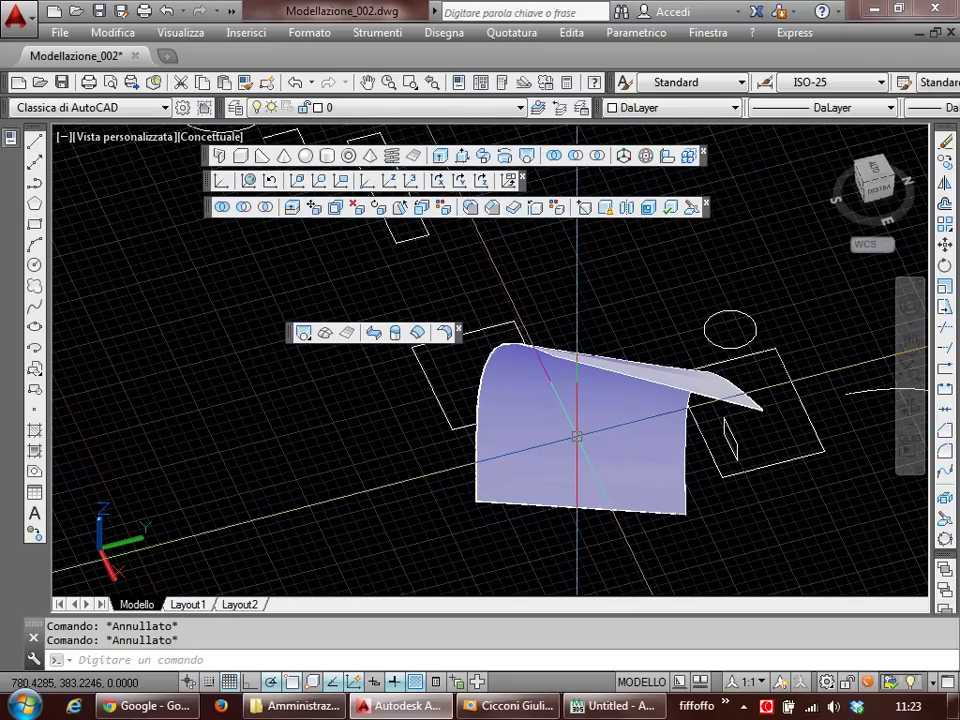
scroll(540, 480, "down", 2)
scroll(554, 487, "down", 1)
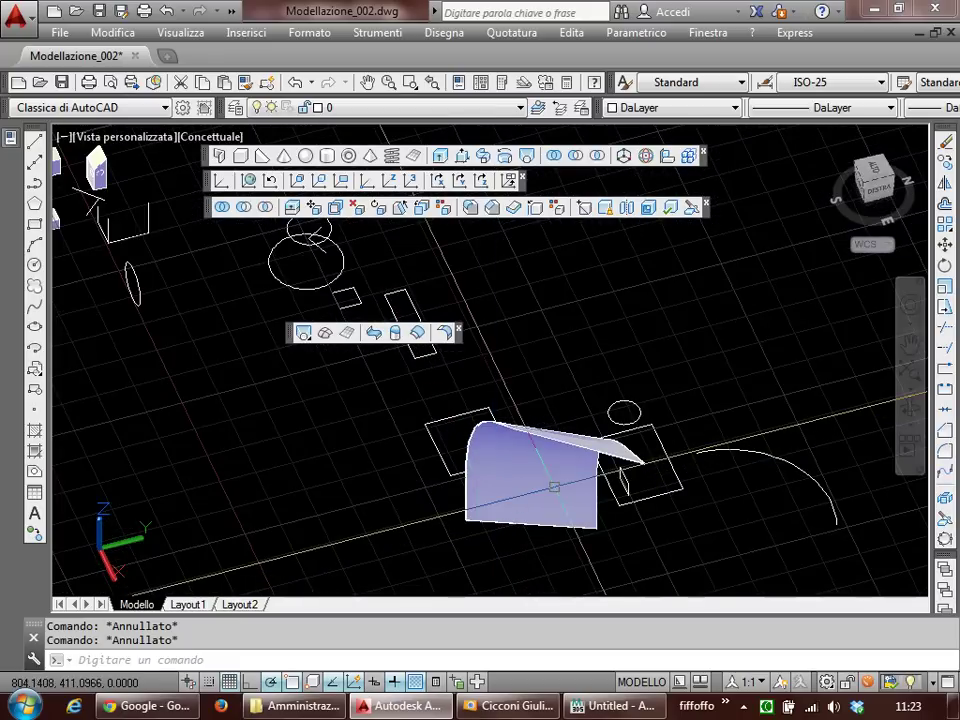
middle_click_drag(555, 487, 551, 474)
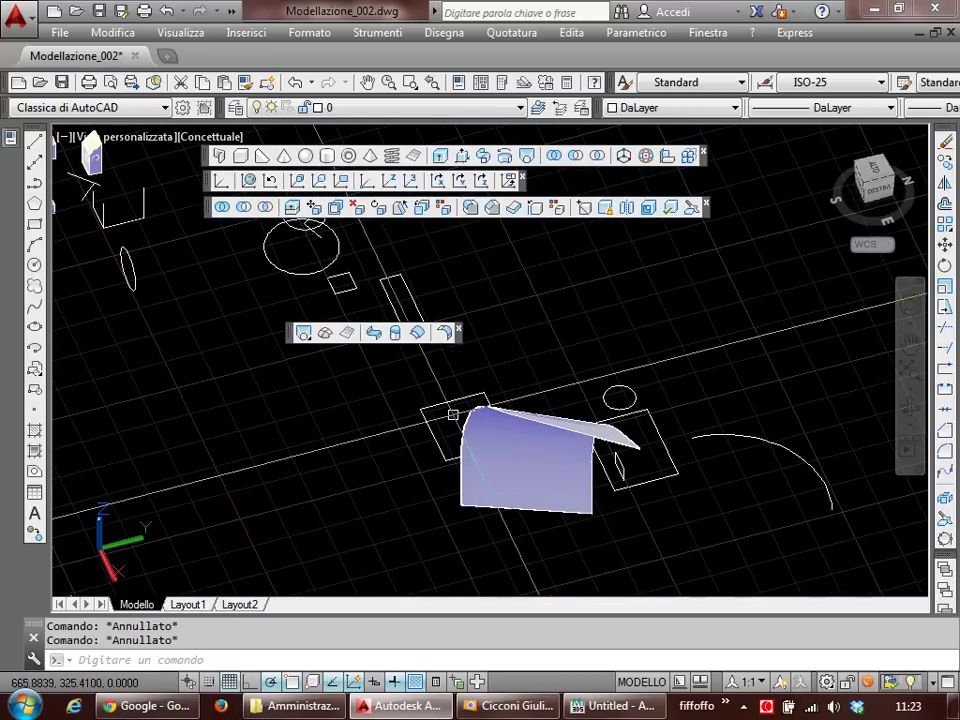
left_click(881, 196)
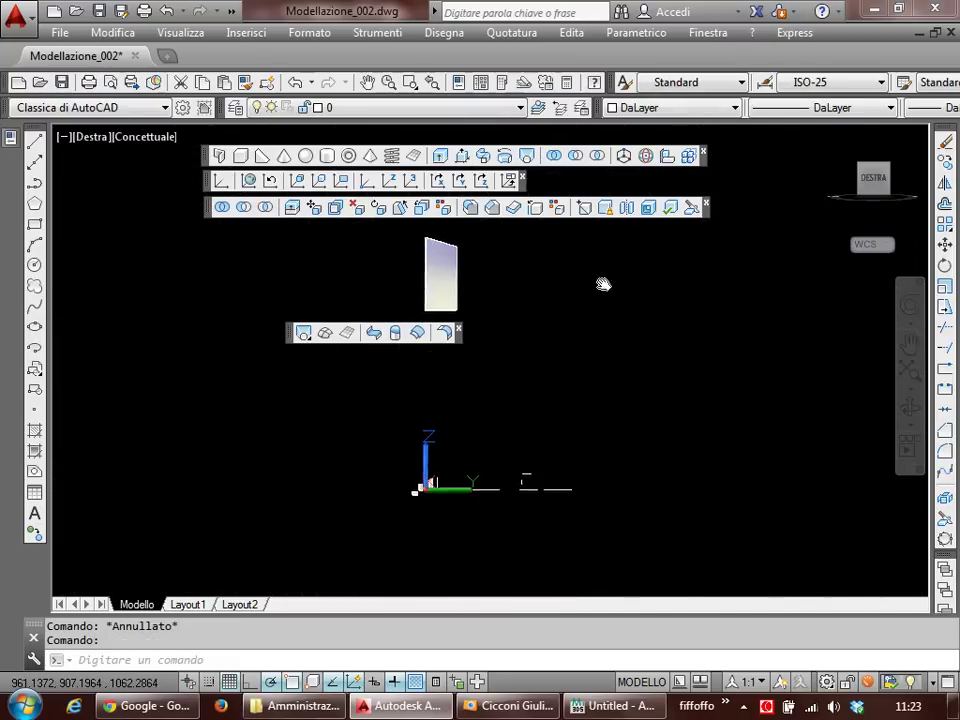
scroll(473, 392, "up", 3)
scroll(473, 388, "up", 2)
middle_click_drag(473, 383, 482, 443)
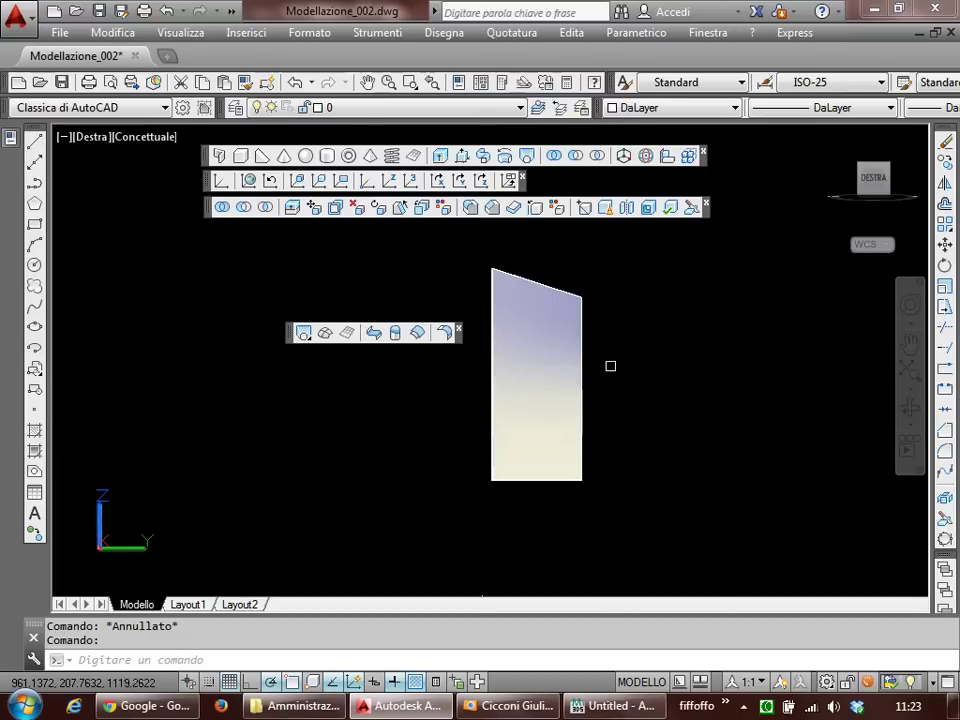
Step: Turn on the Modifica superfici toolbar and drag it into place below the other toolbars
right_click(13, 84)
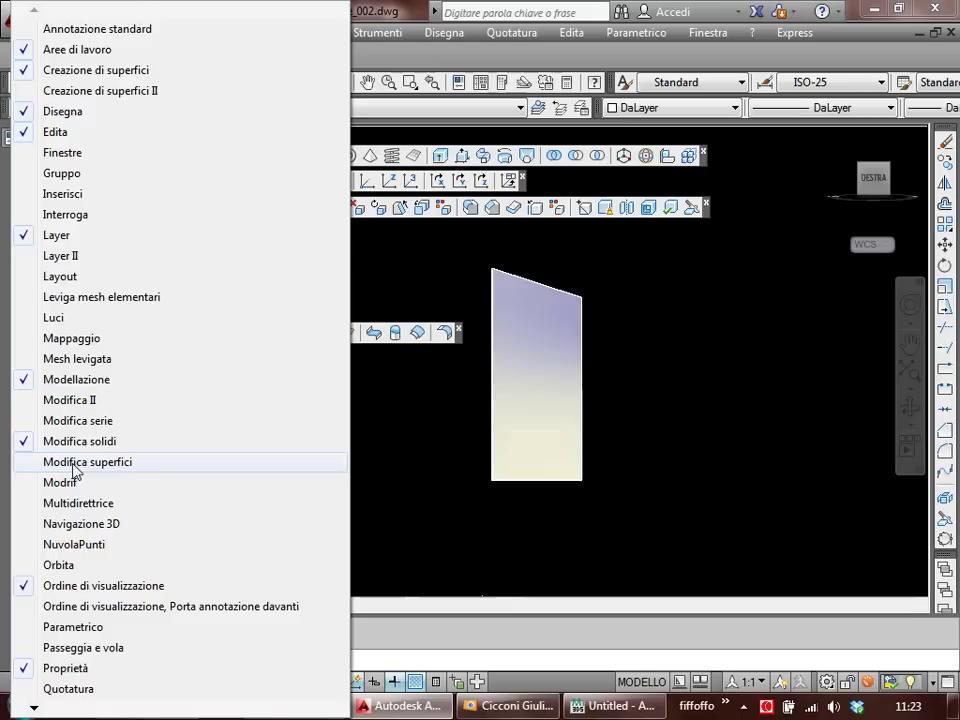
left_click(73, 470)
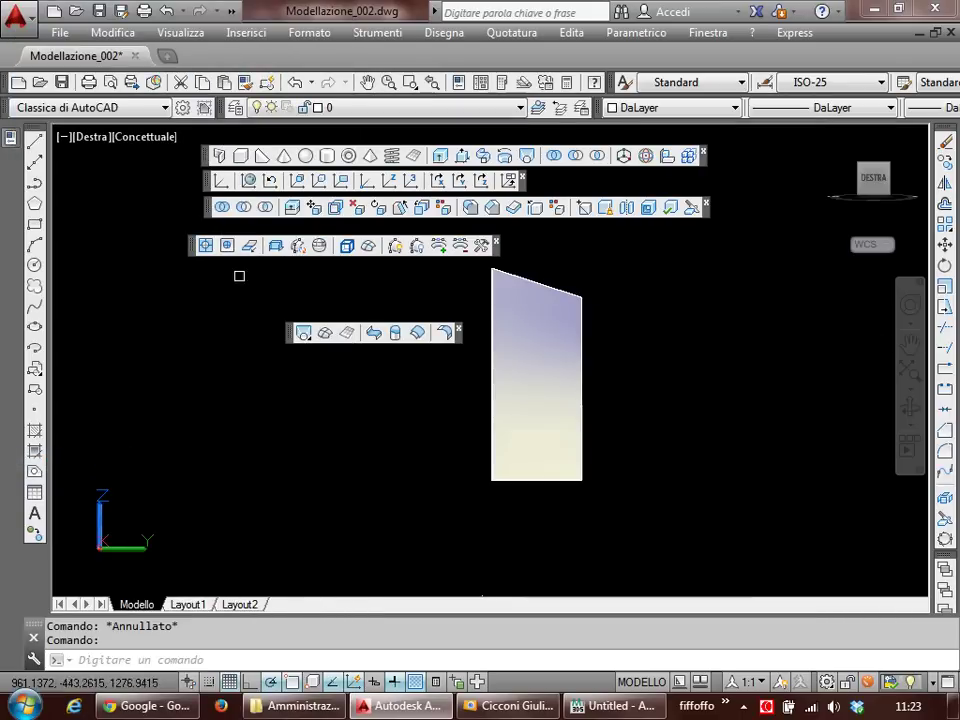
mouse_move(206, 253)
left_mouse_down()
mouse_move(192, 248)
mouse_move(238, 254)
left_mouse_up()
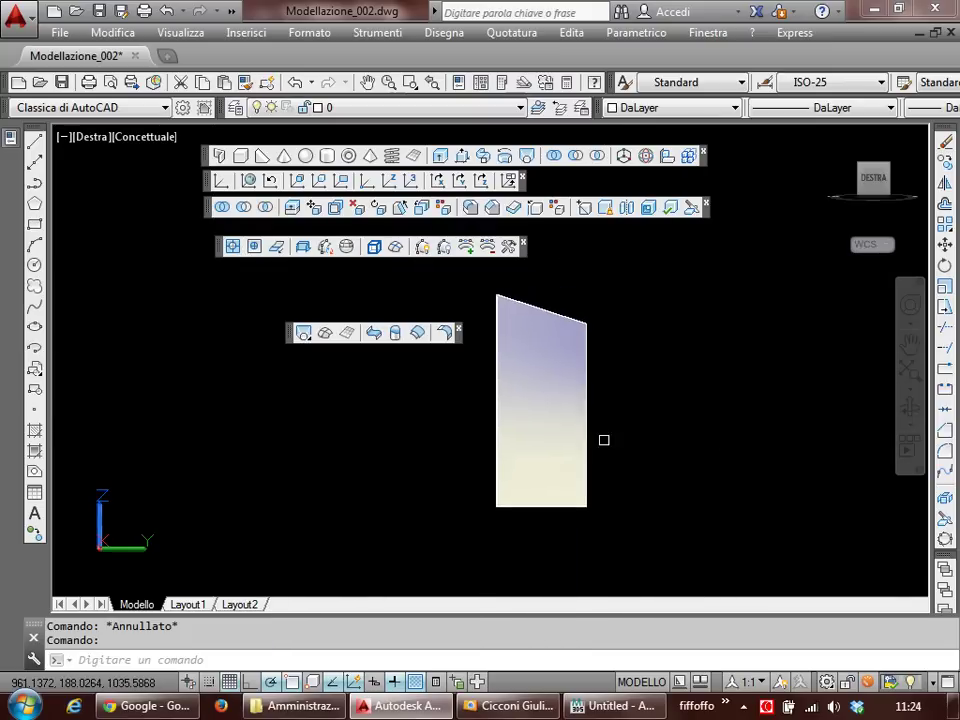
Step: Set the UCS to the view and draw a circle overlapping the panel's right edge
scroll(602, 439, "up", 2)
type("cs")
key("Return")
type("v")
key("Return")
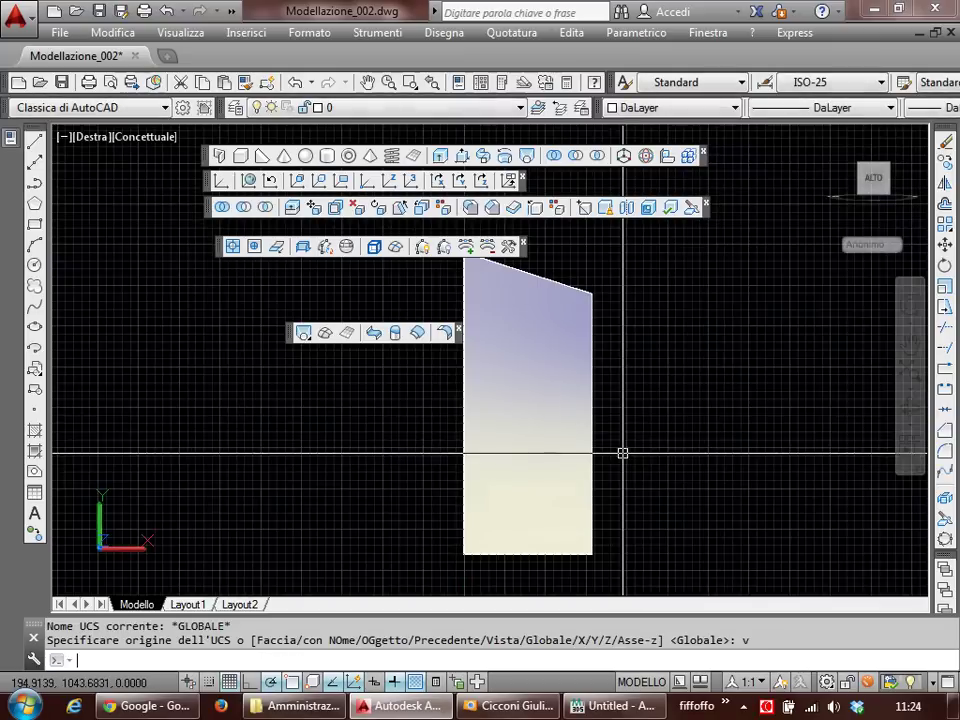
type("c")
key("Return")
left_click(641, 375)
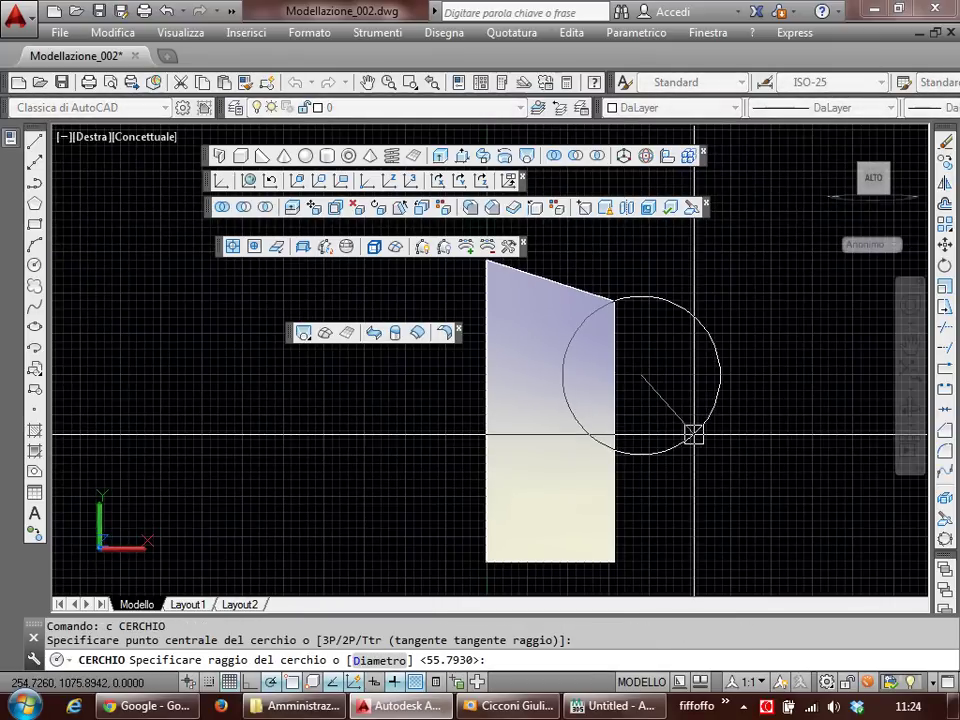
left_click(690, 429)
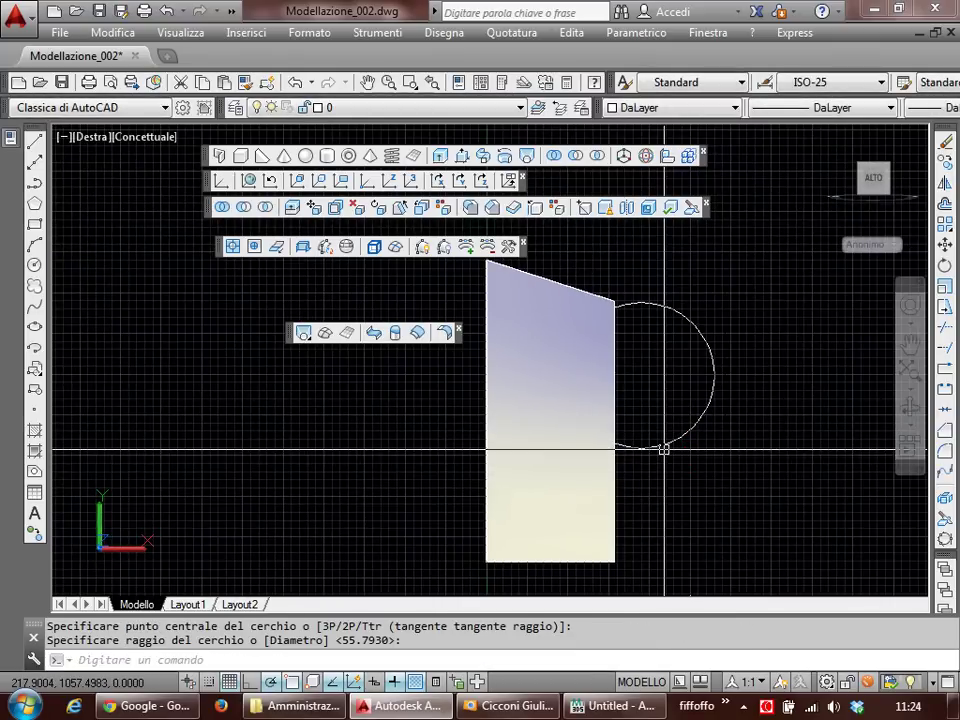
Step: Orbit to check the panel and circle in 3D, then return to the top view and recentre them
left_click(739, 499)
left_click(643, 400)
mouse_move(643, 400)
middle_mouse_down("shift")
mouse_move(651, 437)
mouse_move(628, 443)
middle_mouse_up("shift")
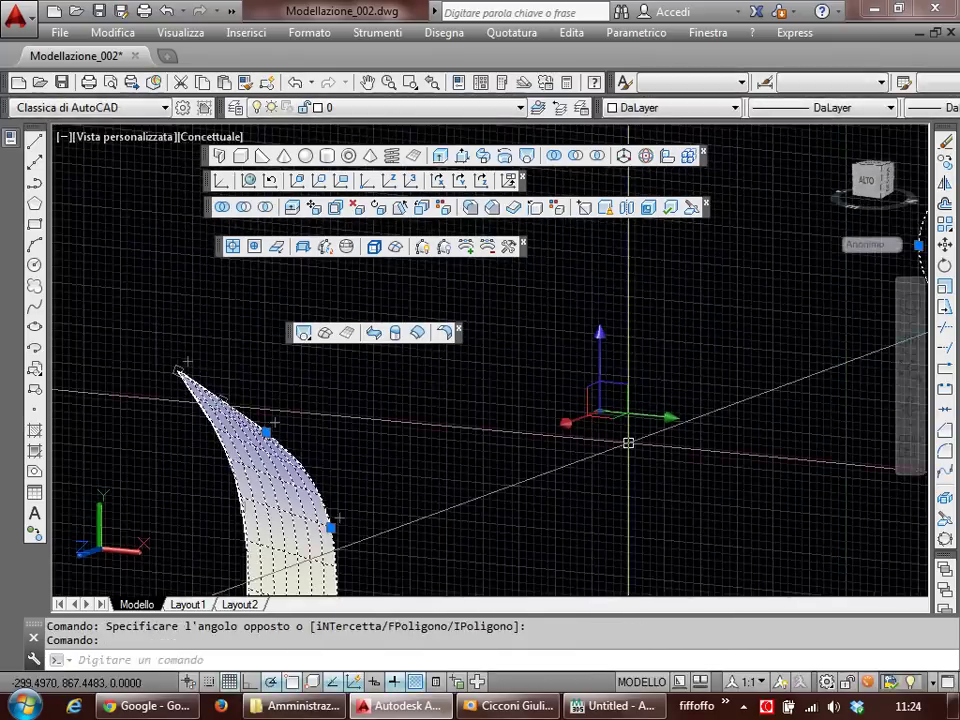
scroll(628, 443, "down", 4)
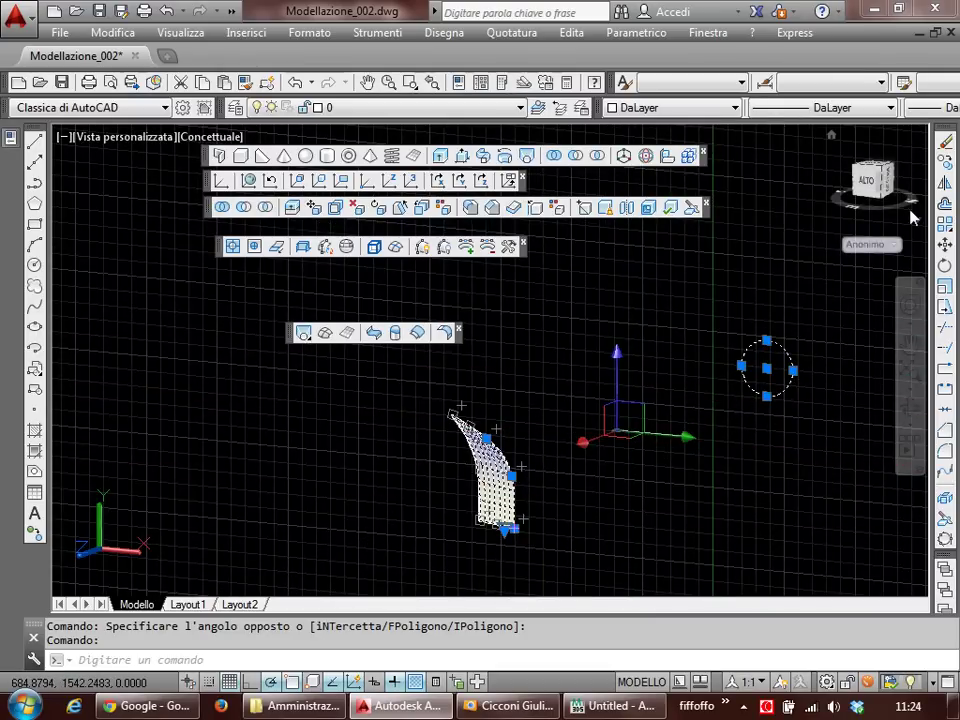
left_click(873, 182)
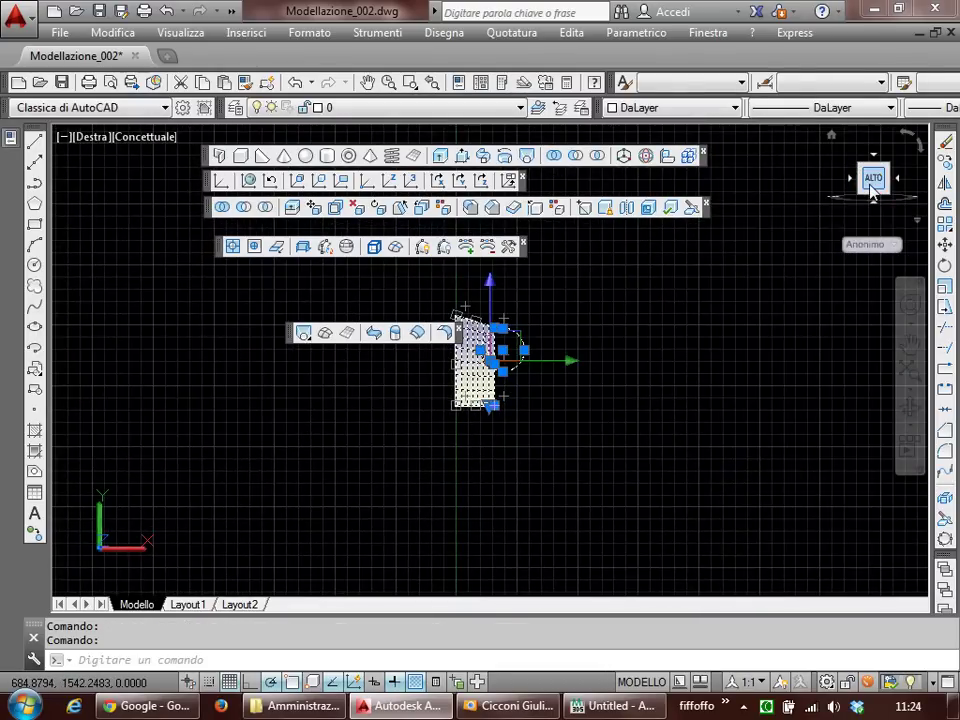
key("Escape")
key("Escape")
scroll(549, 414, "up", 2)
scroll(555, 439, "up", 2)
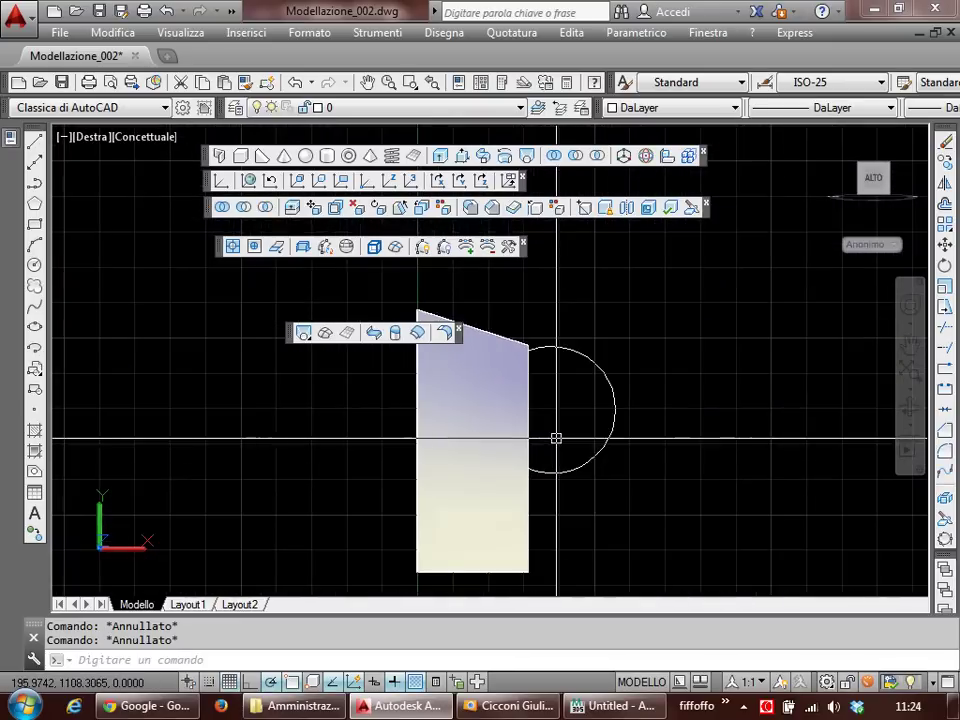
middle_click_drag(556, 438, 622, 432)
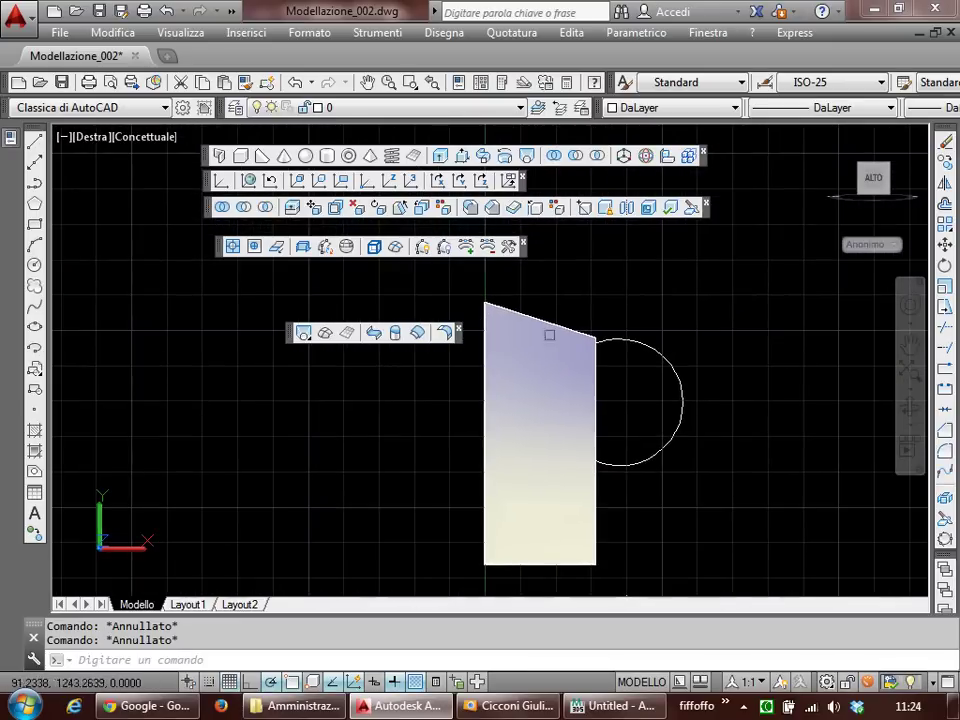
Step: Trim the panel with TAGLIASUPERF, using the circle as cutting edge and removing the area inside it
left_click(233, 248)
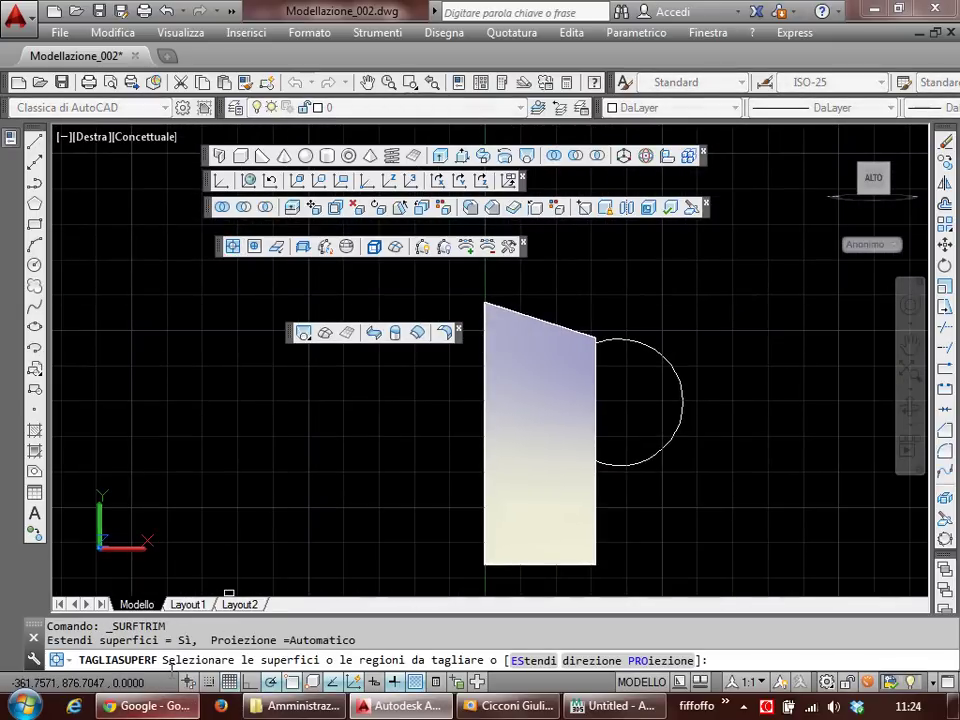
left_click(584, 452)
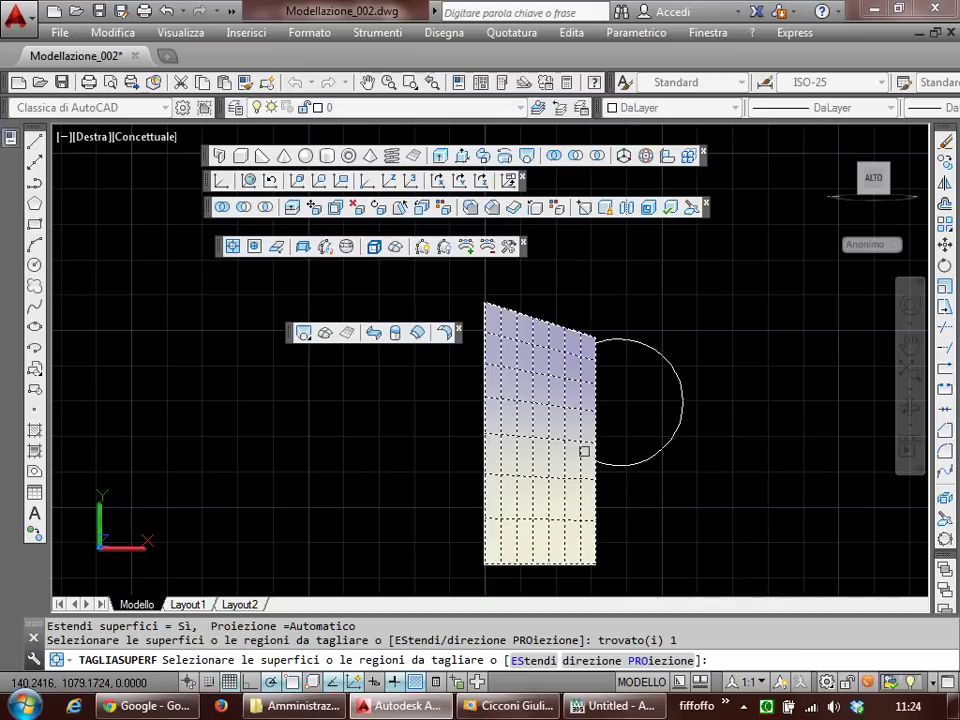
key("Return")
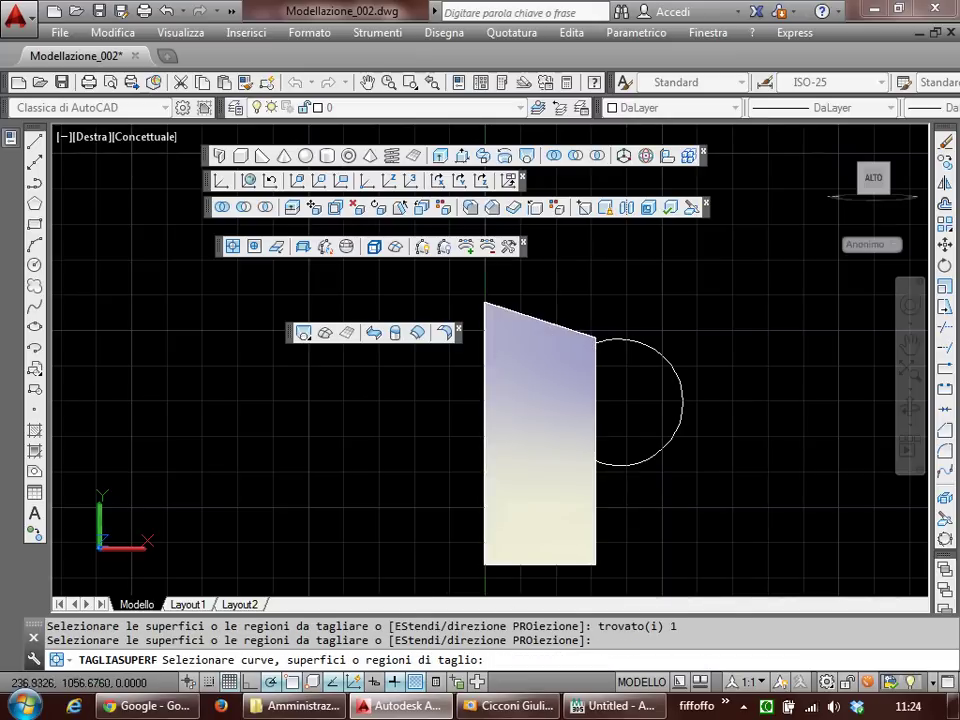
left_click(640, 463)
key("Return")
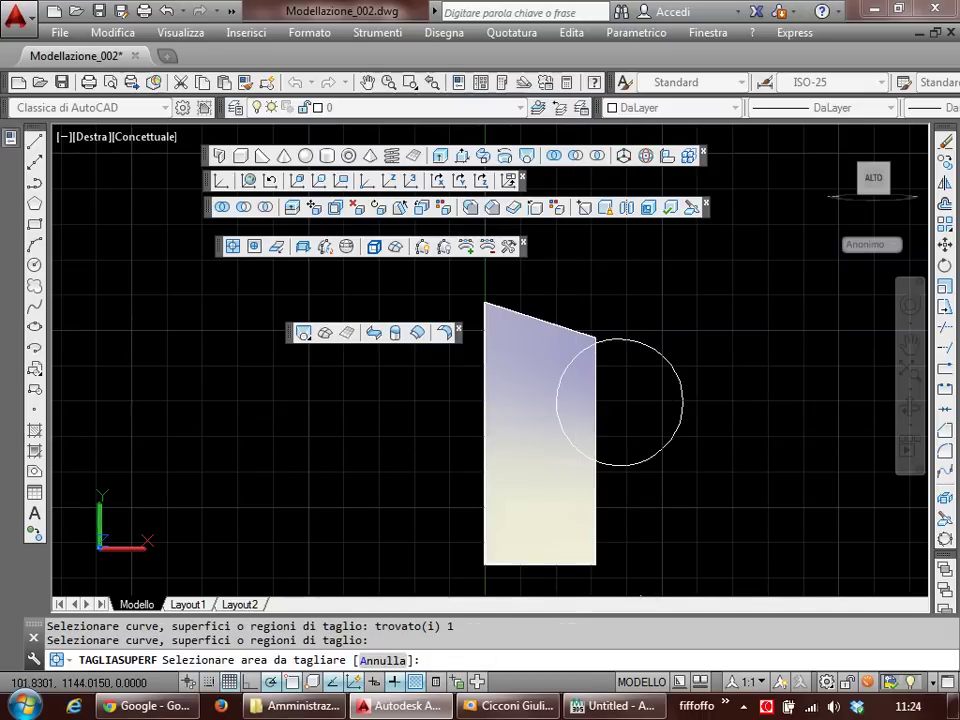
left_click(586, 402)
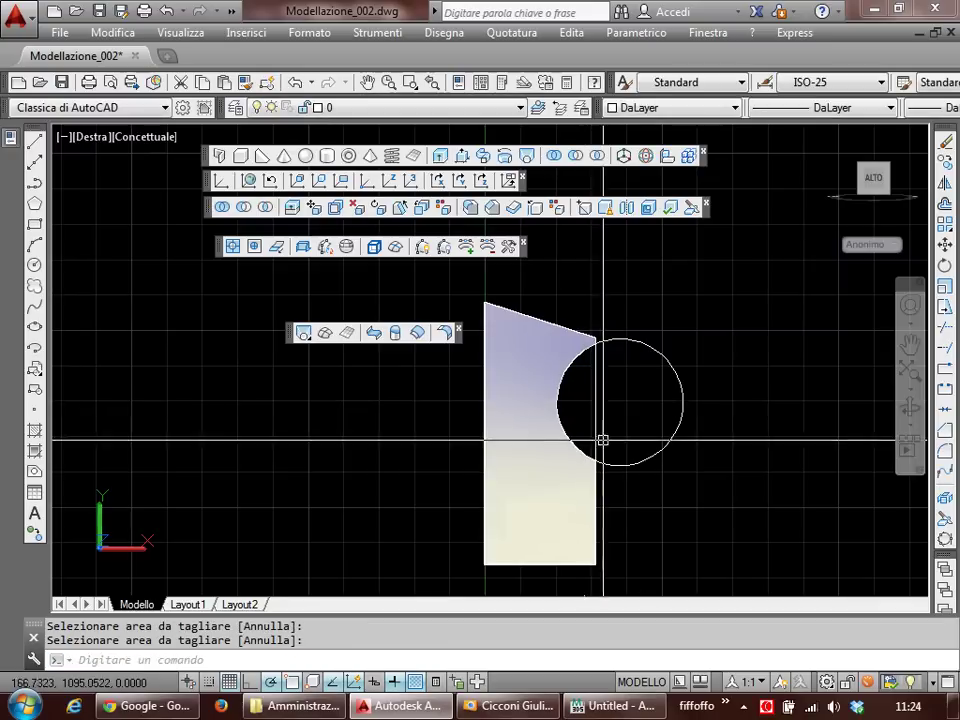
key("Return")
left_click(645, 339)
key("Escape")
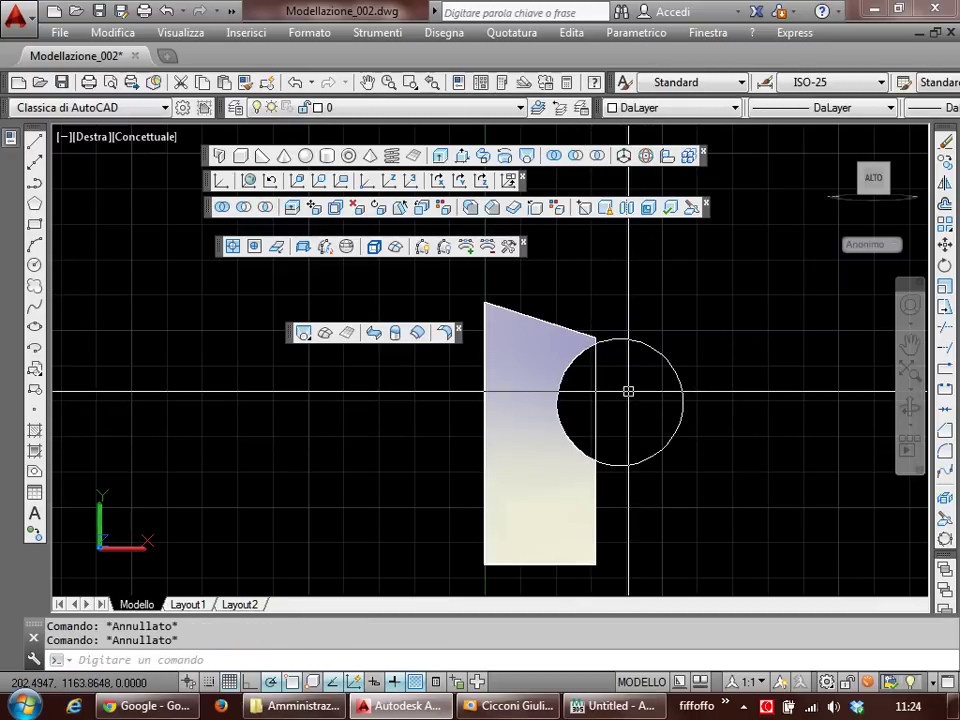
Step: Orbit to an oblique view and shrink the trimming circle by dragging its top grip inward
middle_click_drag(628, 391, 924, 258, "shift")
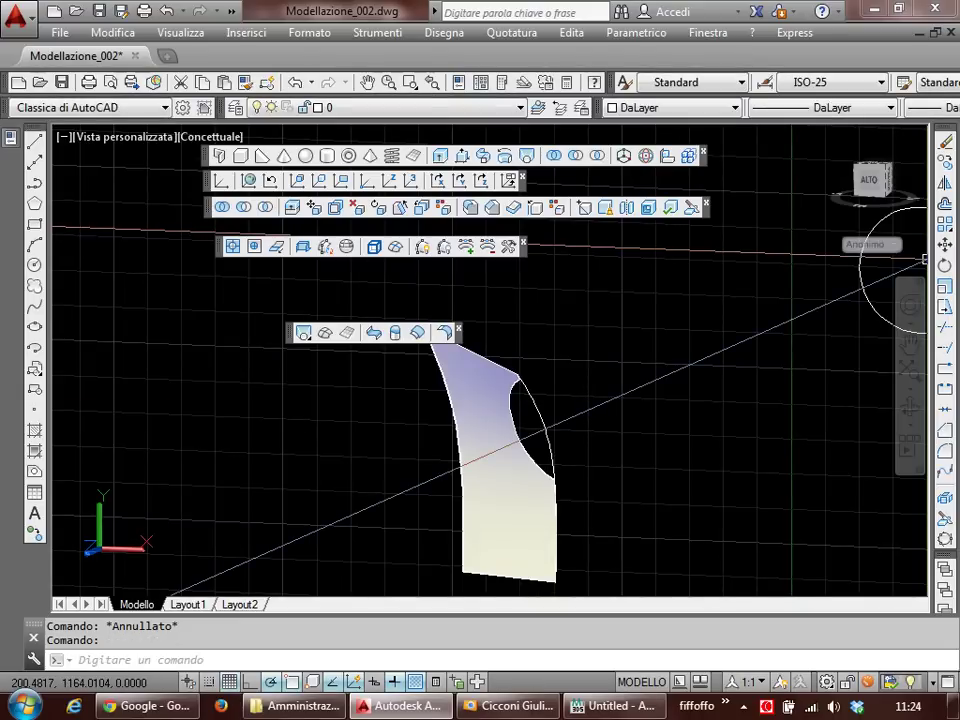
middle_click_drag(924, 258, 546, 454, "shift")
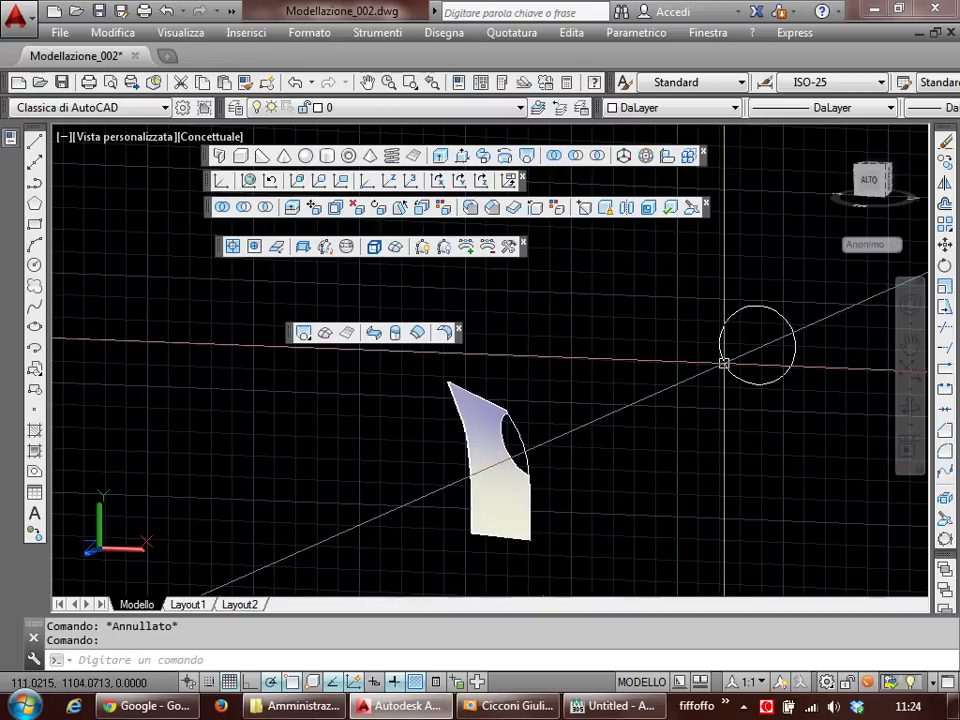
left_click(724, 363)
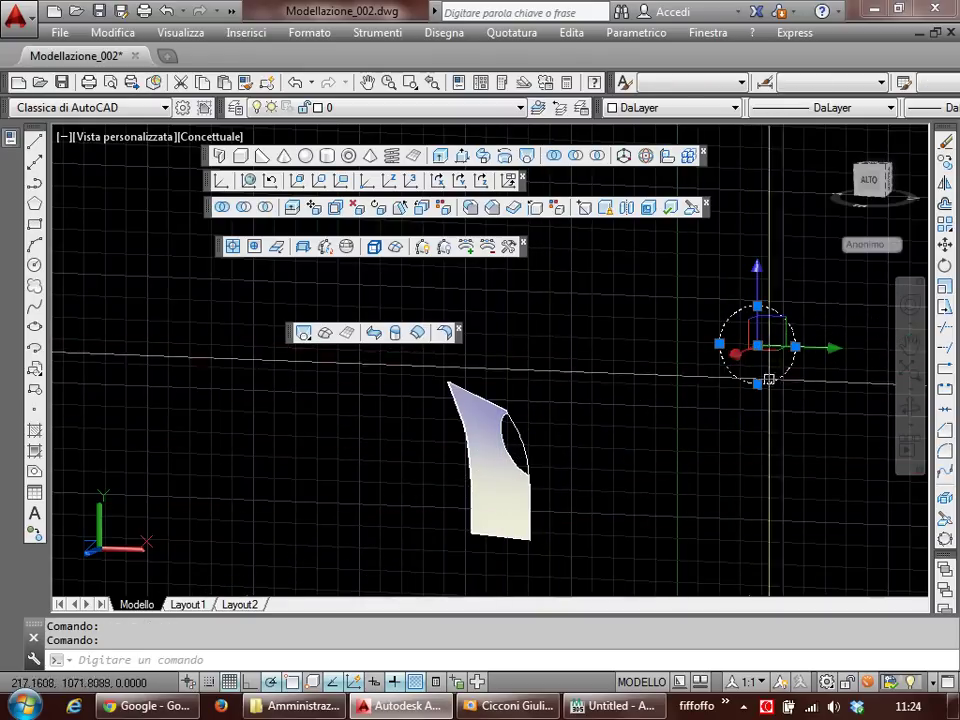
left_click(757, 345)
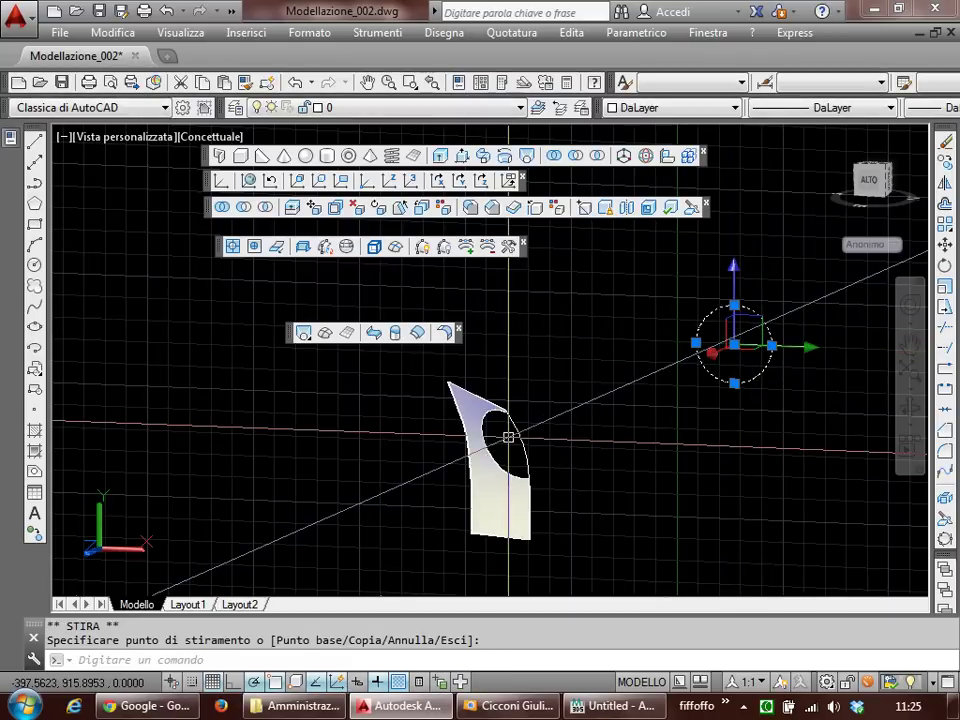
key("Escape")
left_click(734, 305)
left_click(734, 318)
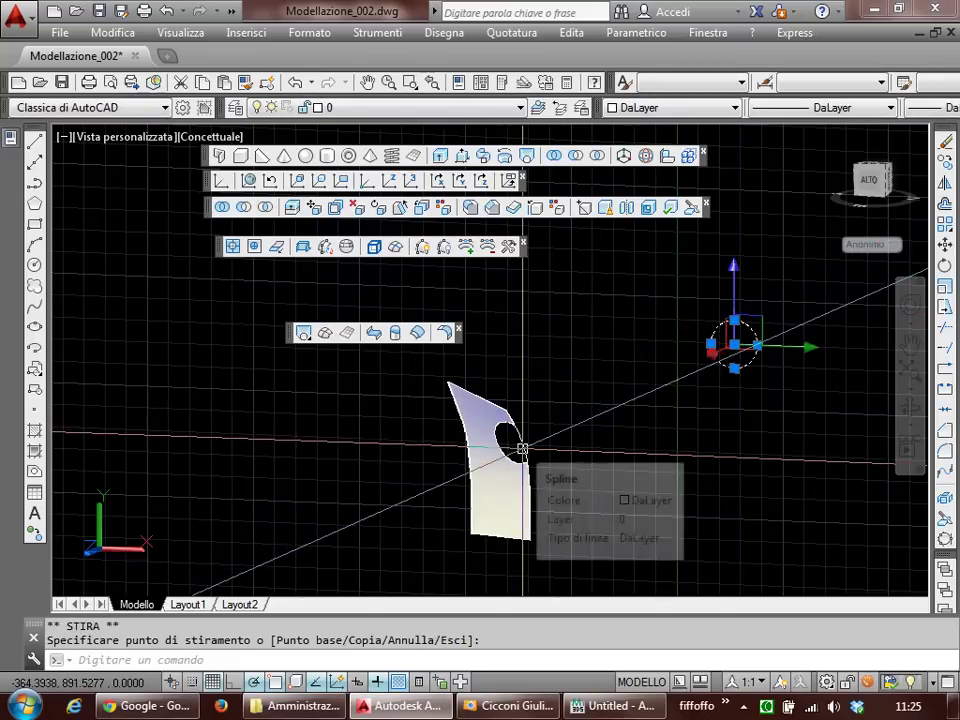
key("Escape")
Step: Move the circle down toward the panel's bottom edge and start ISPESSISCI
left_click(734, 345)
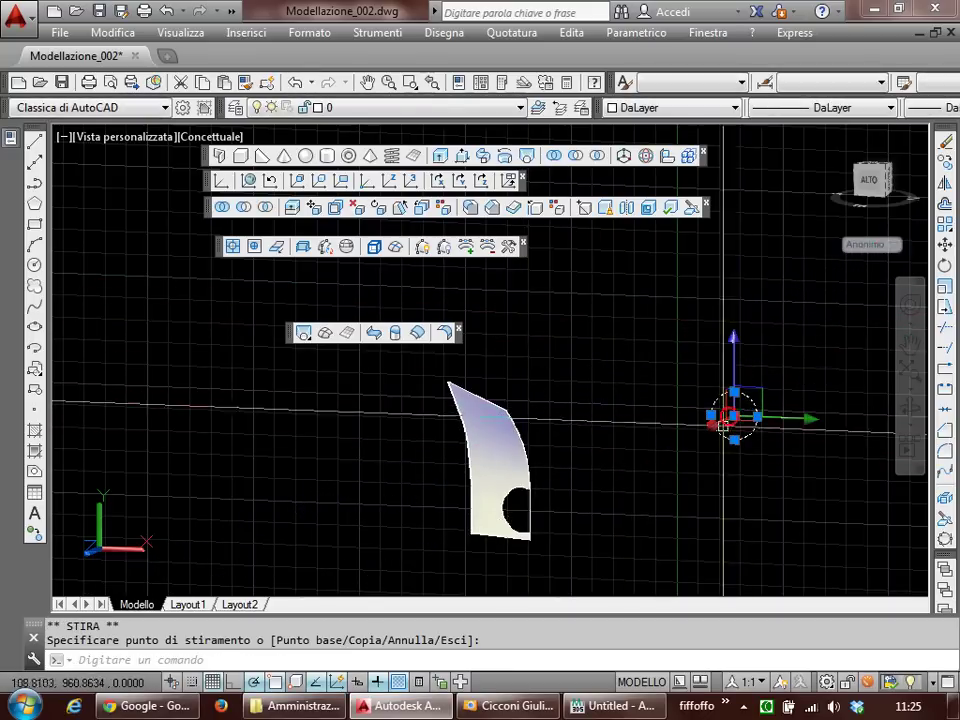
middle_click_drag(567, 469, 628, 418)
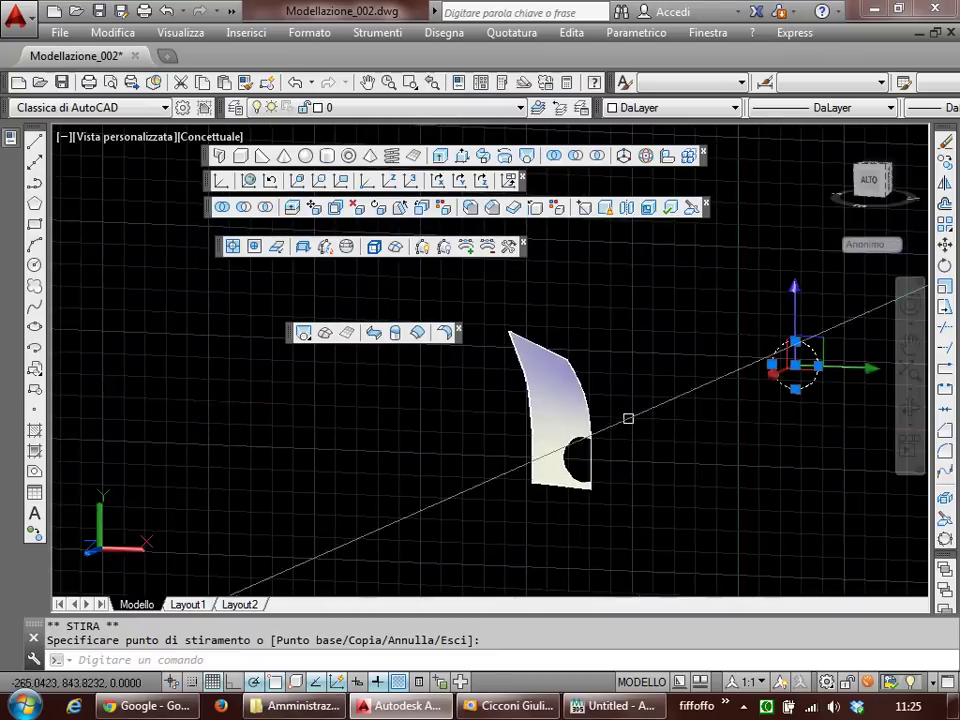
scroll(628, 418, "up", 2)
type("Ispe")
key("Return")
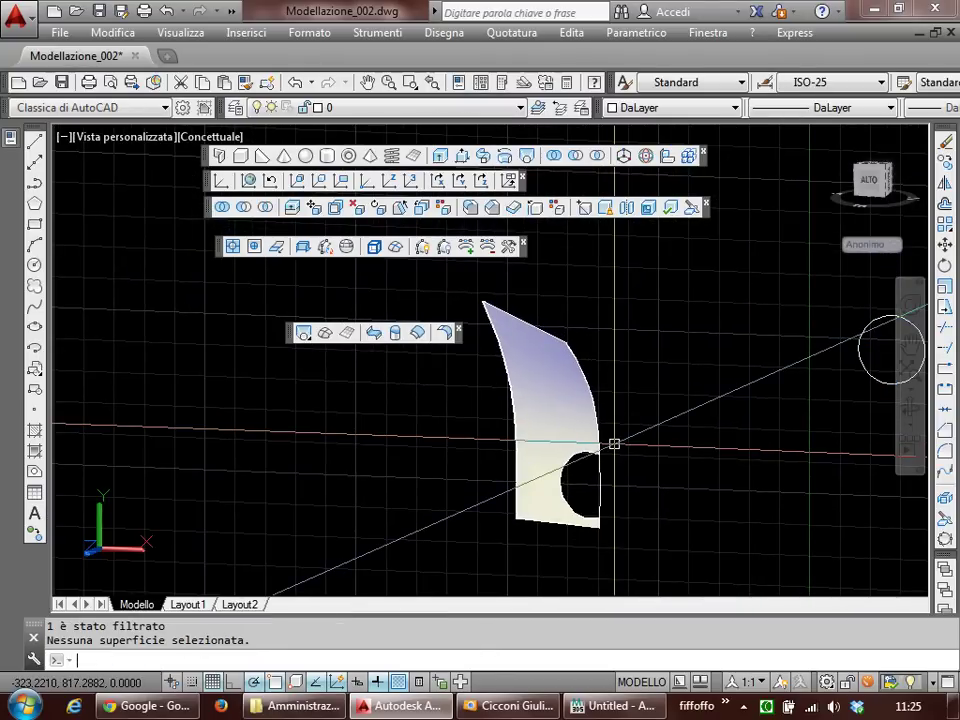
Step: Thicken the notched panel into a solid with ISPESSISCI, picking two points for the thickness
key("Escape")
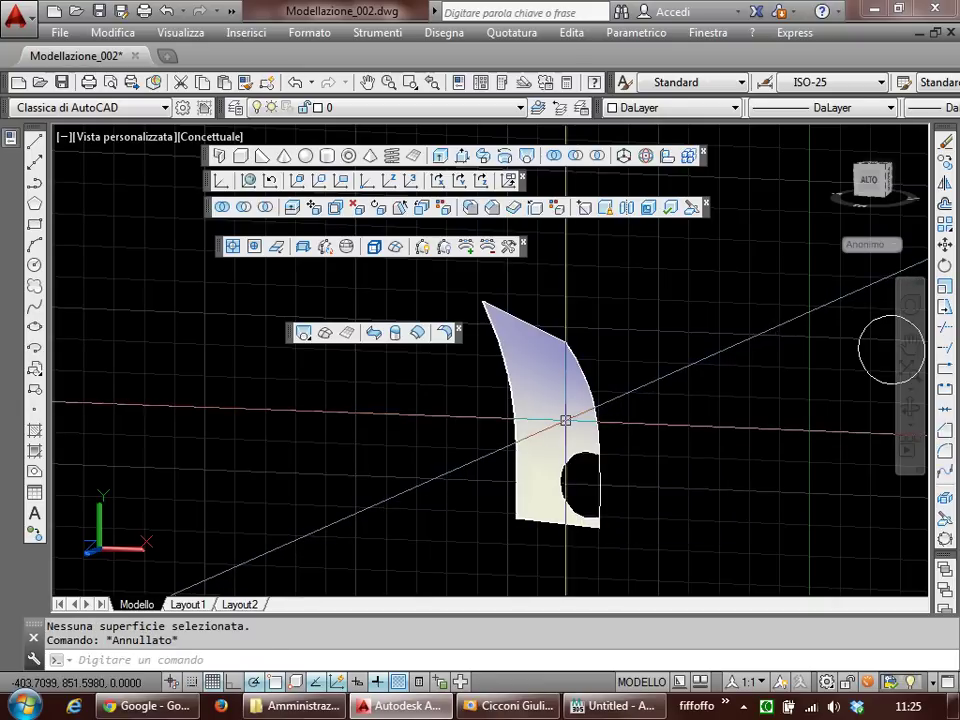
key("Return")
left_click(564, 421)
key("Return")
left_click(671, 411)
left_click(553, 470)
Step: Move the thick solid to the left with SPOSTA, clear of the thin surface
type("s")
key("Return")
left_click(490, 522)
left_click(300, 515)
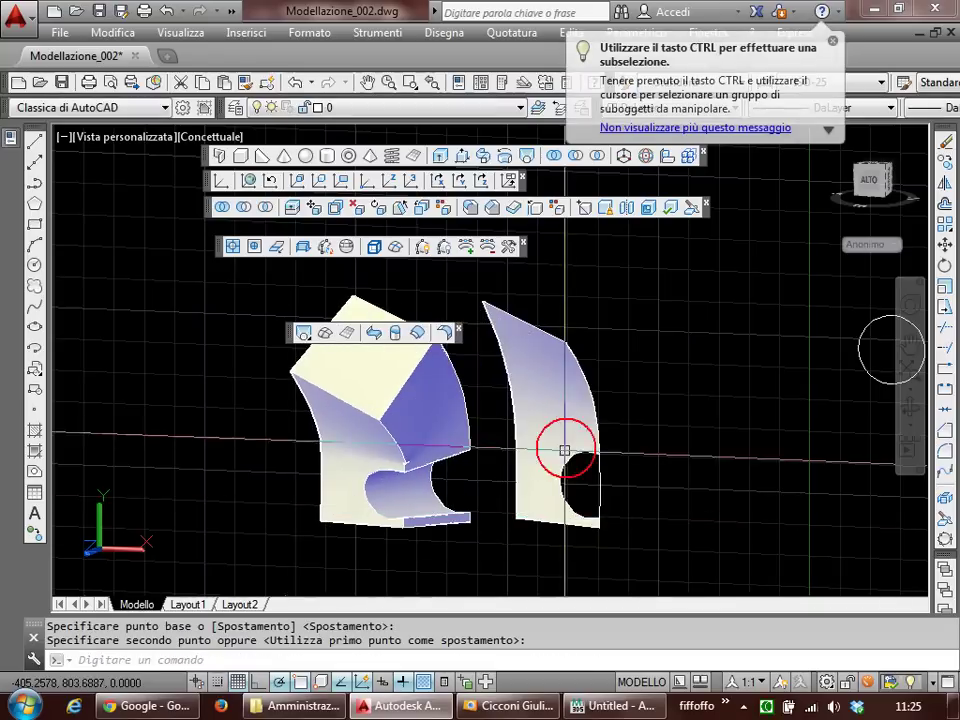
key("Escape")
left_click(798, 345)
left_click(797, 341)
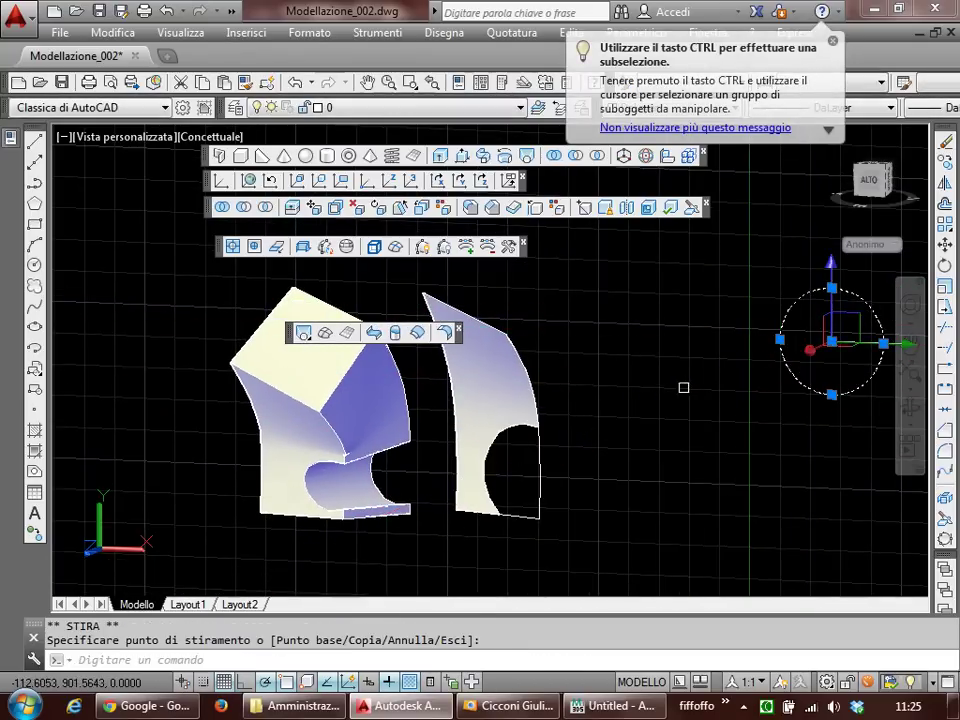
key("Escape")
key("Escape")
Step: Pan and orbit to tilt the view, then select the thin surface and the thickened solid
middle_click_drag(545, 430, 567, 427)
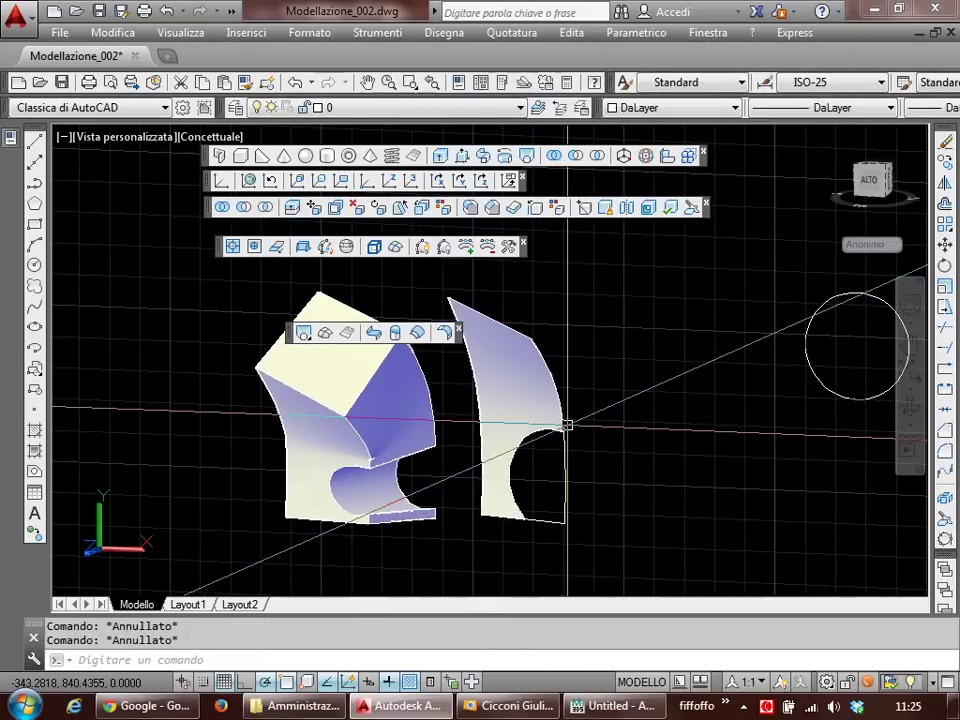
mouse_move(567, 426)
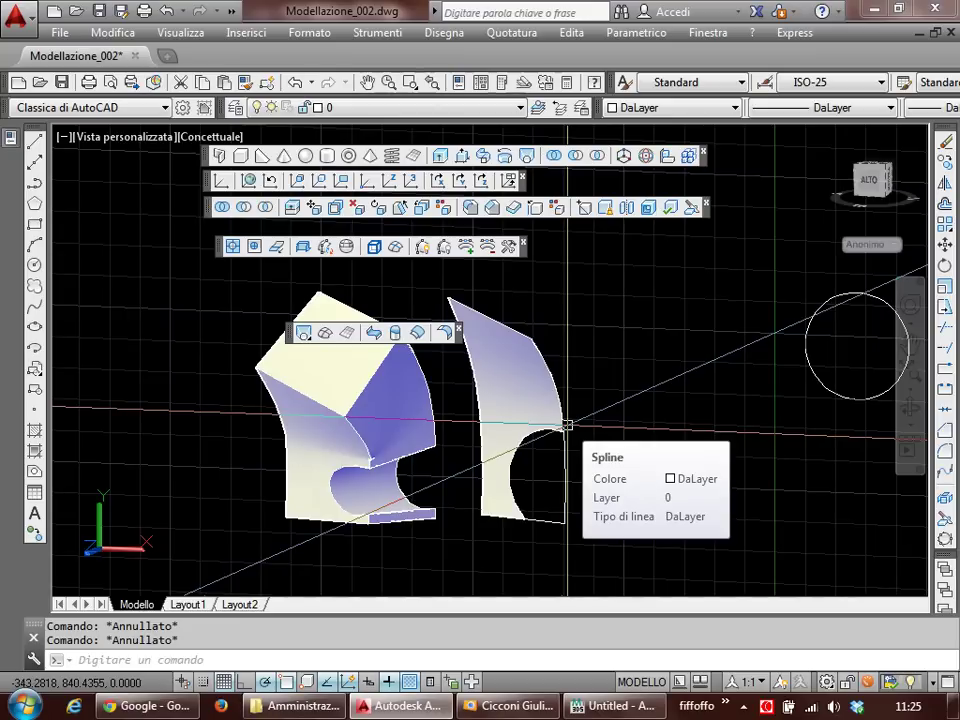
middle_click_drag(553, 372, 555, 345, "shift")
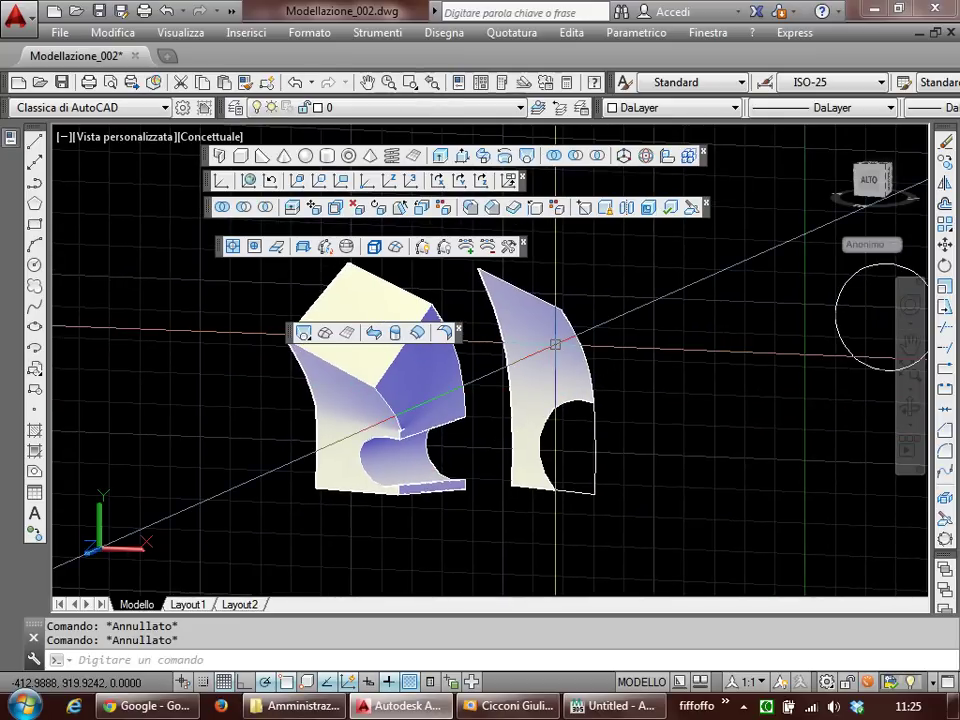
mouse_move(555, 345)
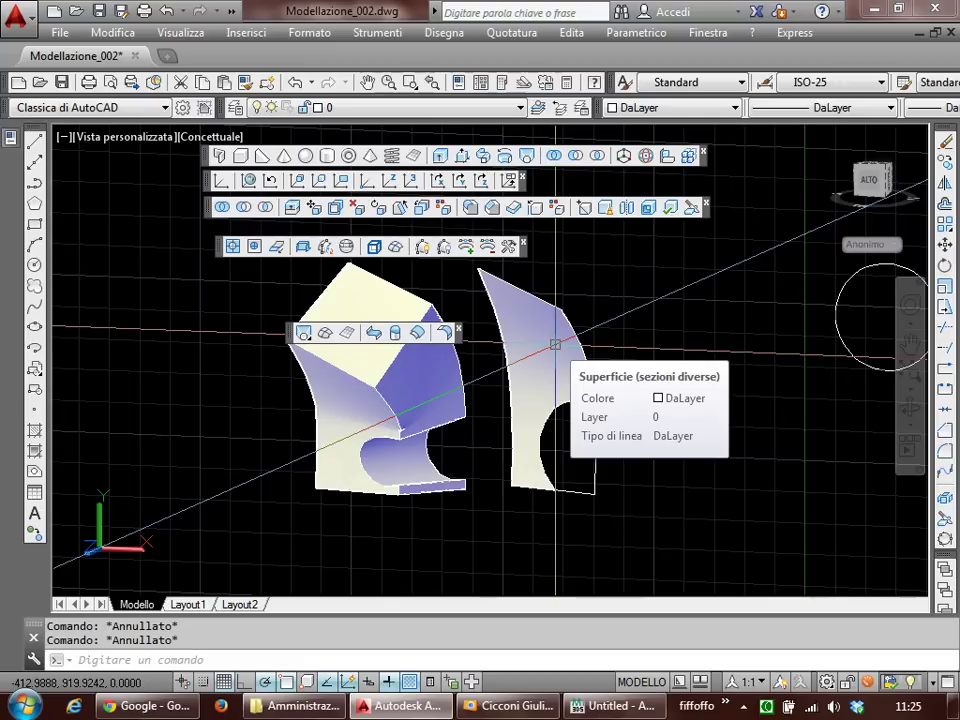
mouse_move(555, 345)
middle_mouse_down("shift")
mouse_move(649, 311)
mouse_move(681, 353)
middle_mouse_up("shift")
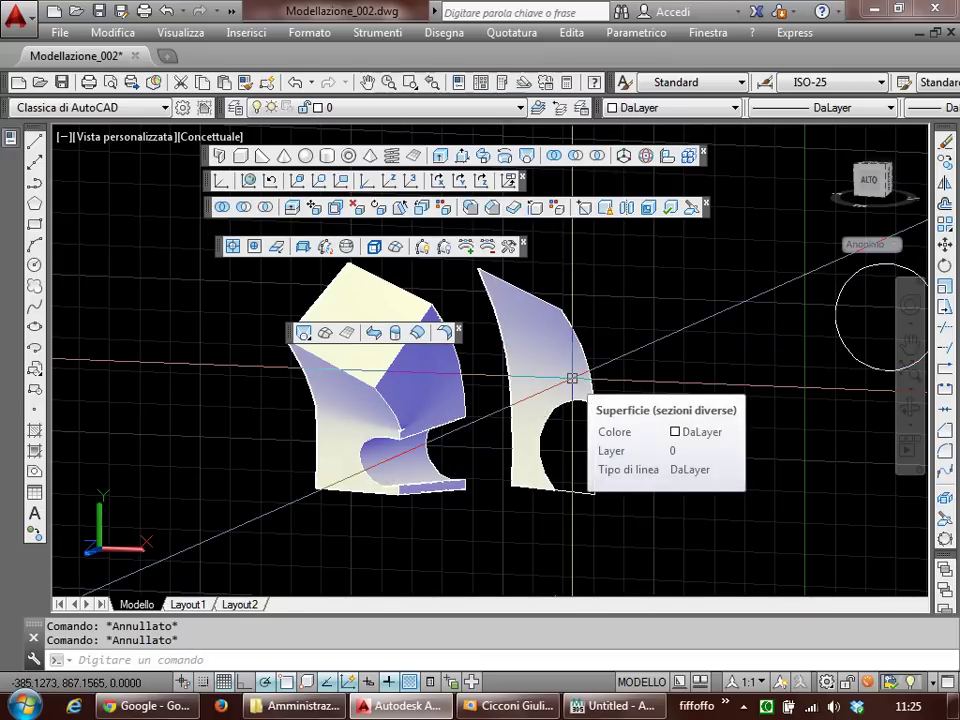
left_click(572, 378)
key("Escape")
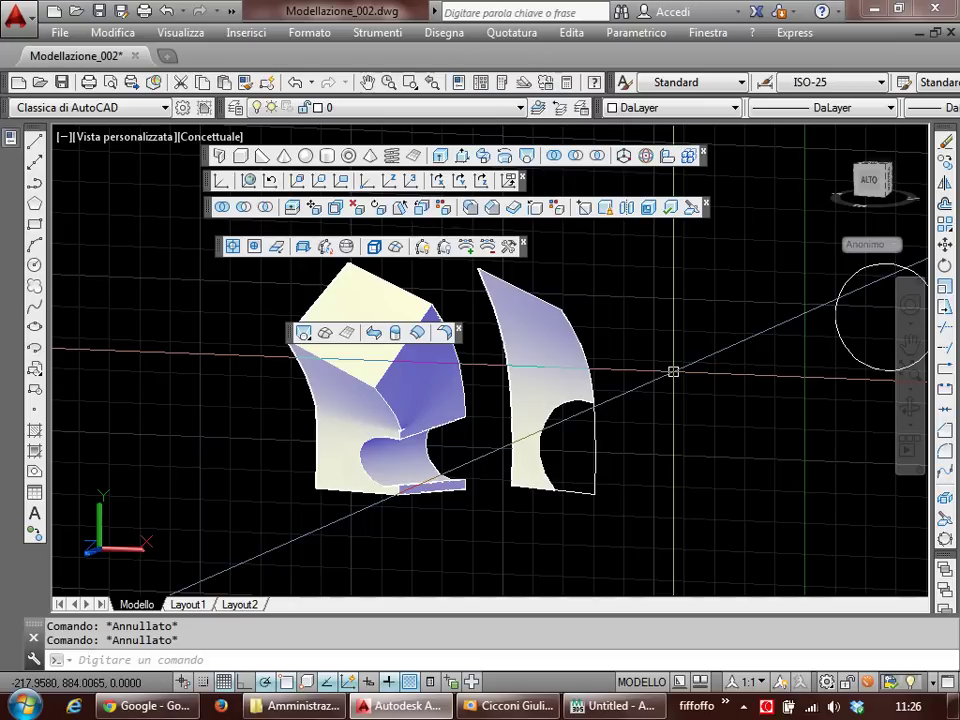
left_click(445, 420)
scroll(440, 452, "up", 2)
Step: Clear the selection and orbit the view to look at the solids from a new angle
scroll(451, 461, "up", 2)
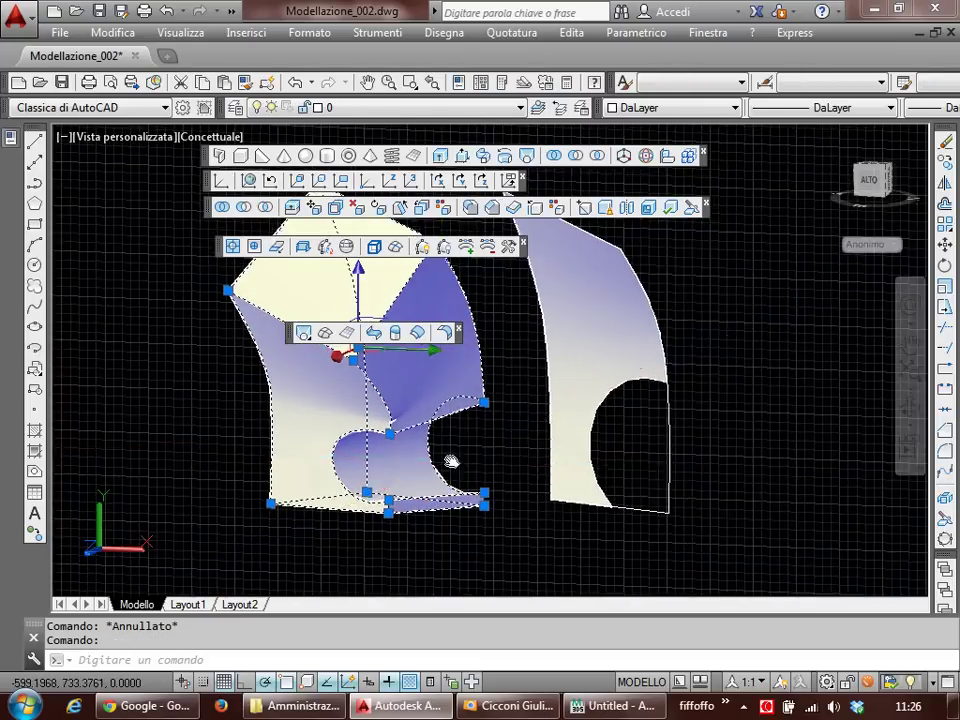
key("Escape")
middle_click_drag(451, 461, 518, 408, "shift")
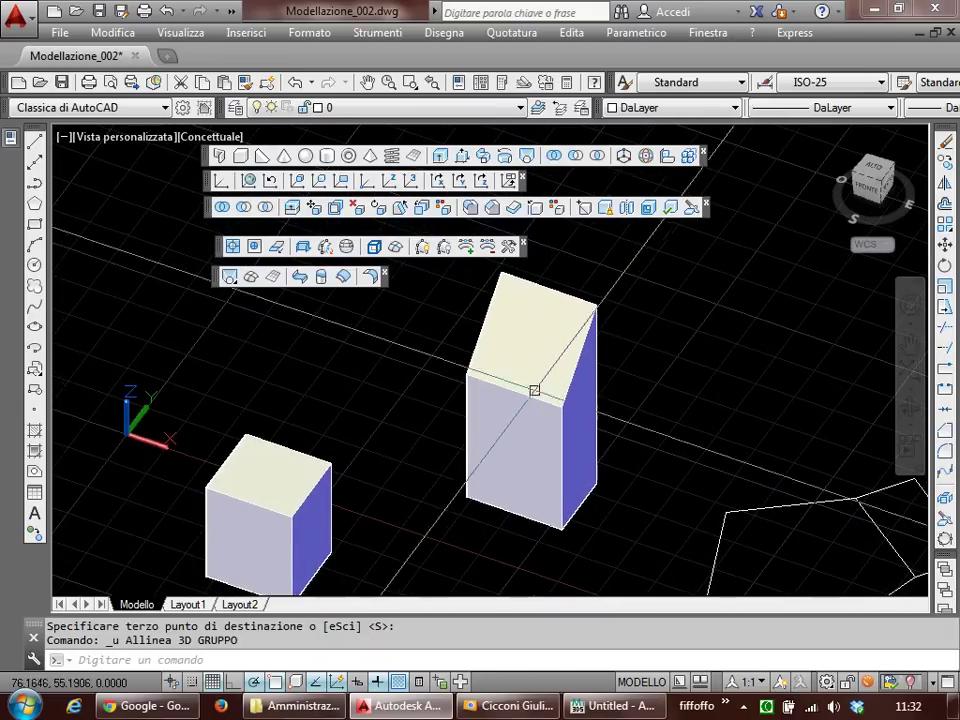
Step: Switch the viewport to the Conceptual visual style with SD
mouse_move(489, 386)
middle_mouse_down()
mouse_move(511, 382)
mouse_move(489, 386)
middle_mouse_up()
scroll(489, 381, "down", 2)
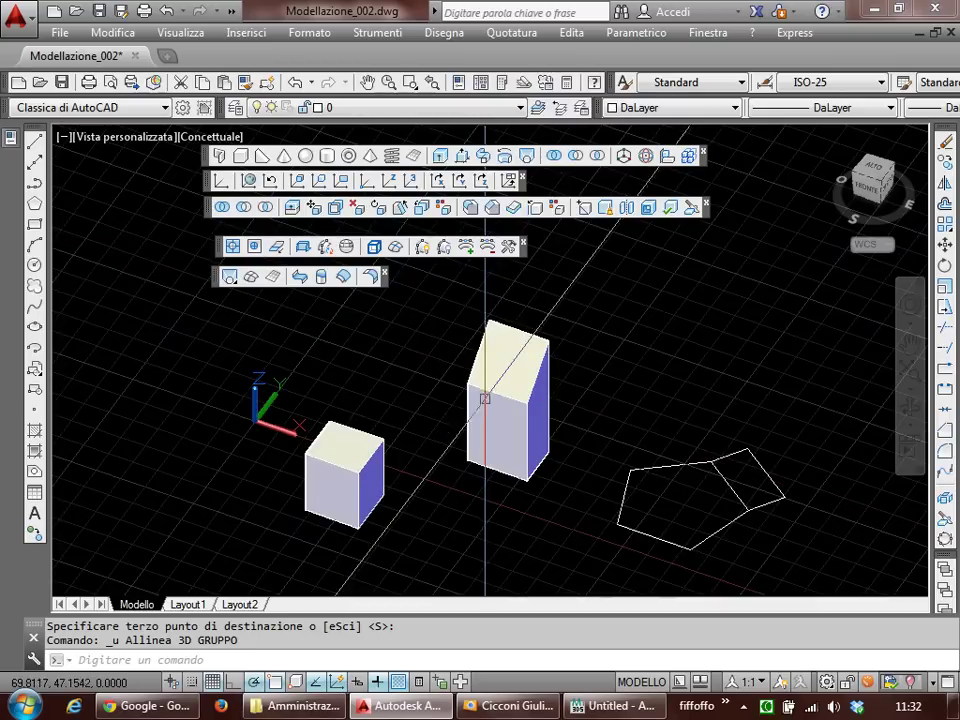
scroll(507, 371, "up", 2)
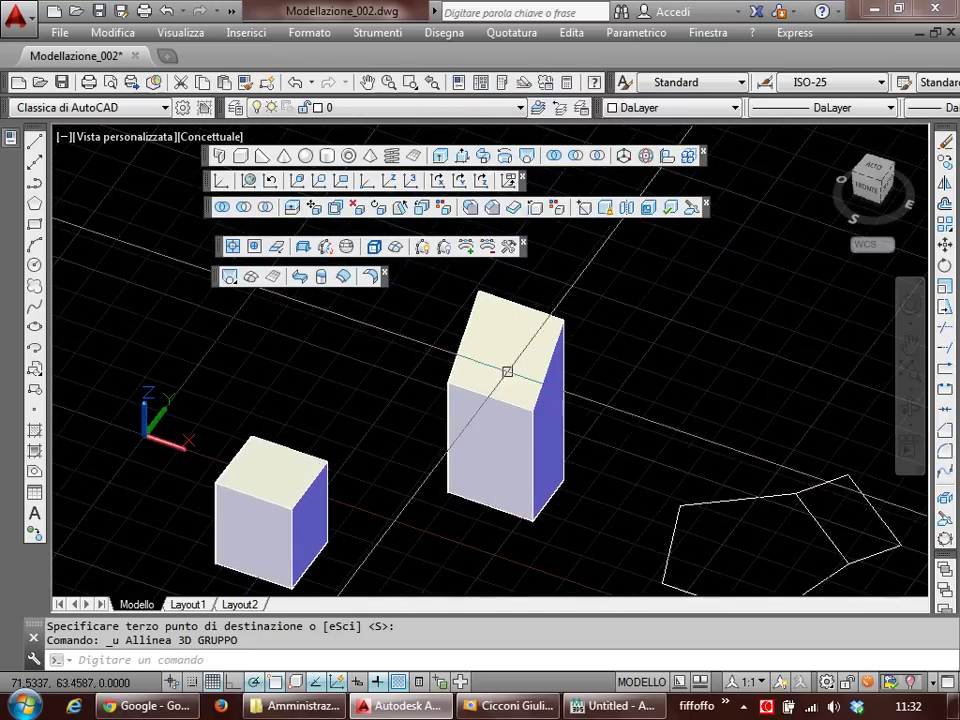
type("sd")
key("Return")
type("c")
key("Return")
key("Escape")
key("Escape")
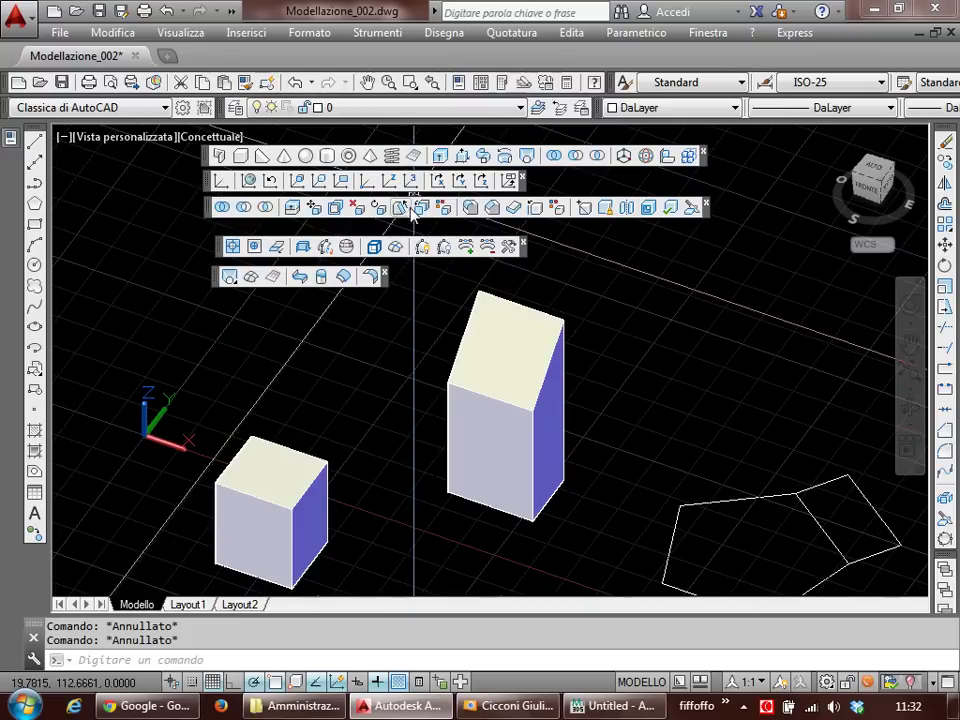
Step: Align the UCS to the tall box's sloping top face using UCS Face
left_click(297, 180)
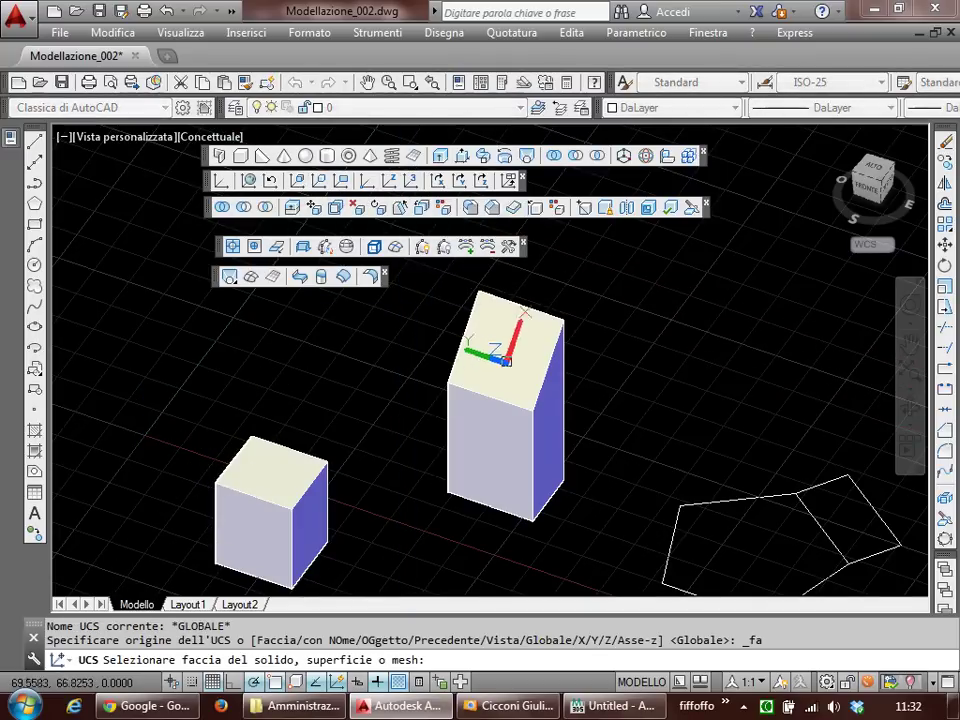
left_click(508, 360)
key("Return")
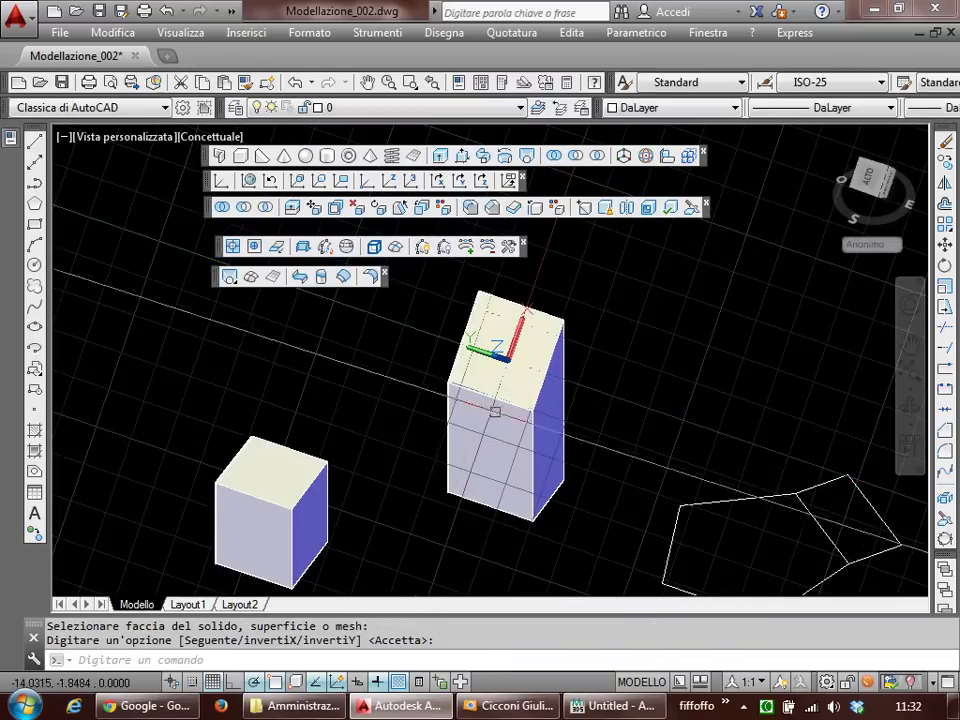
middle_click_drag(530, 392, 515, 422)
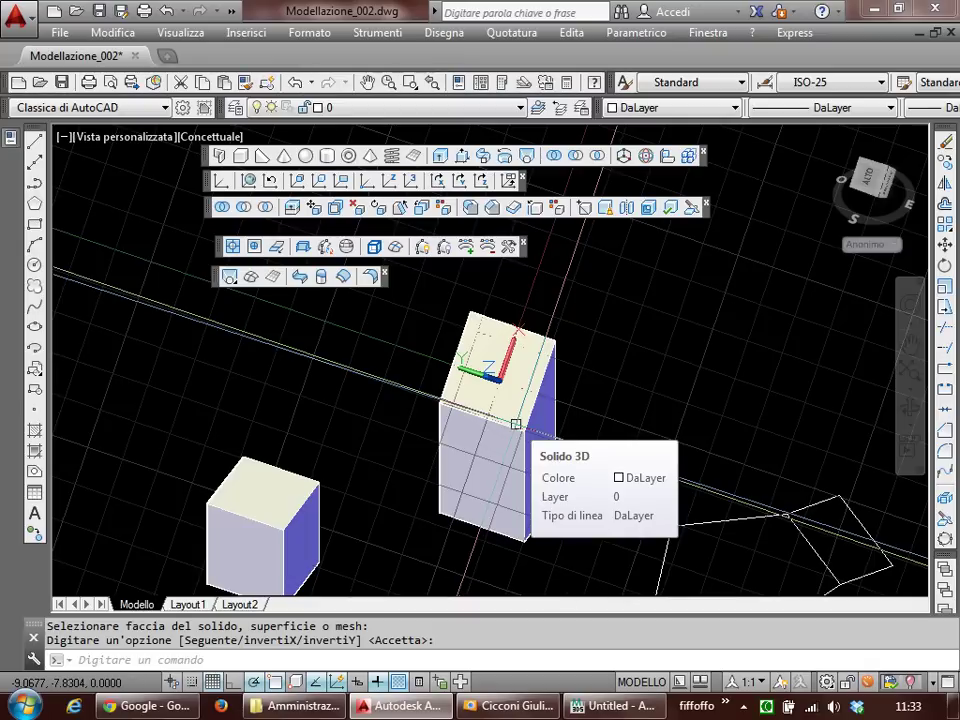
middle_click_drag(515, 424, 531, 418, "shift")
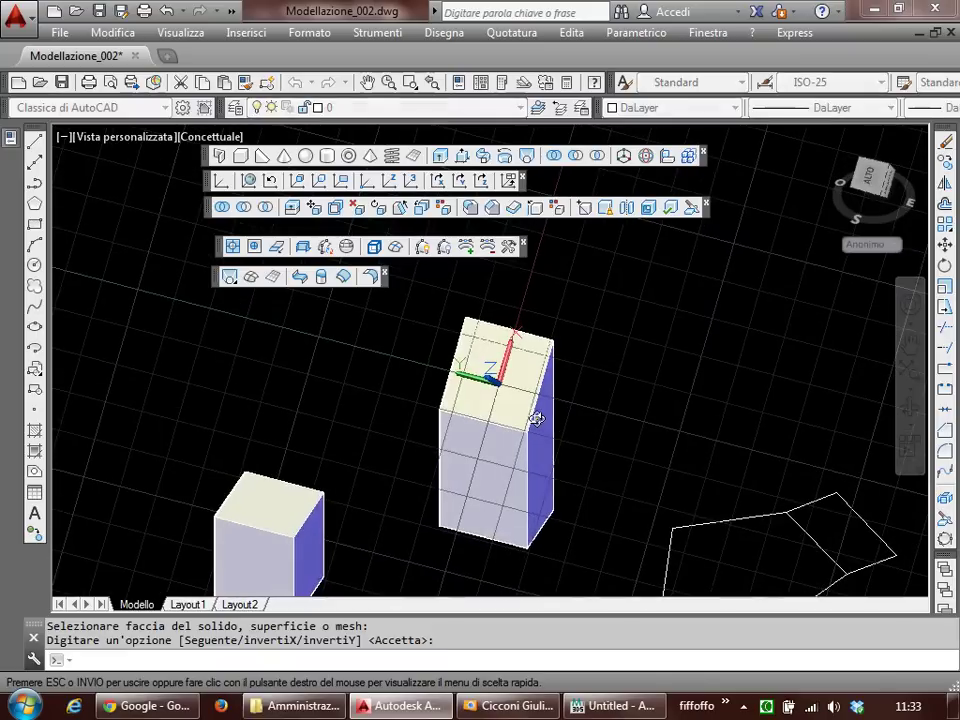
key("Return")
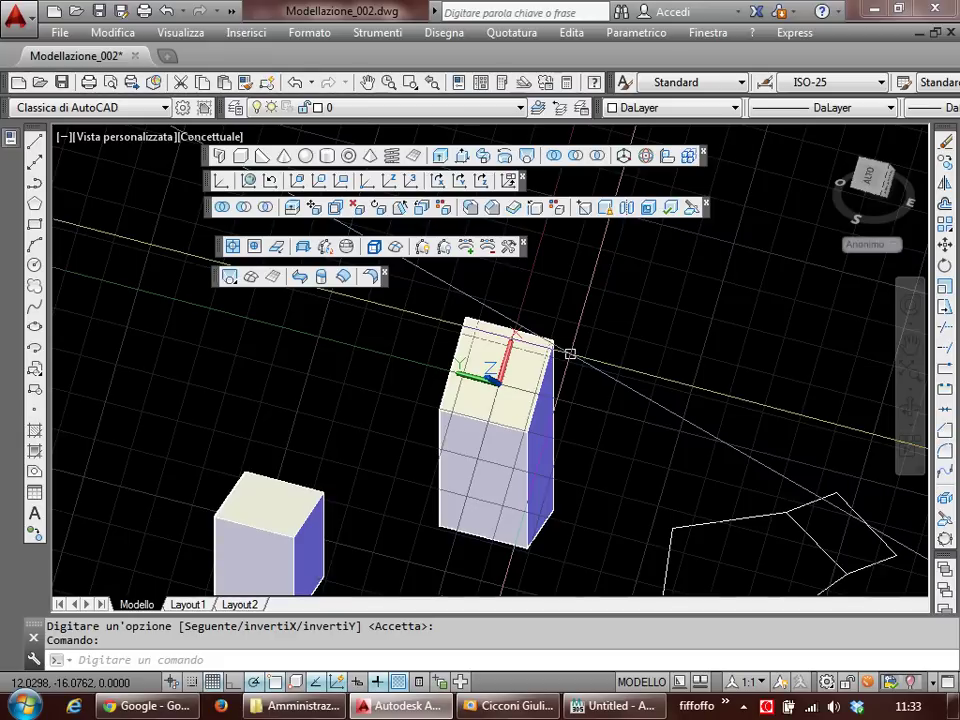
type("p")
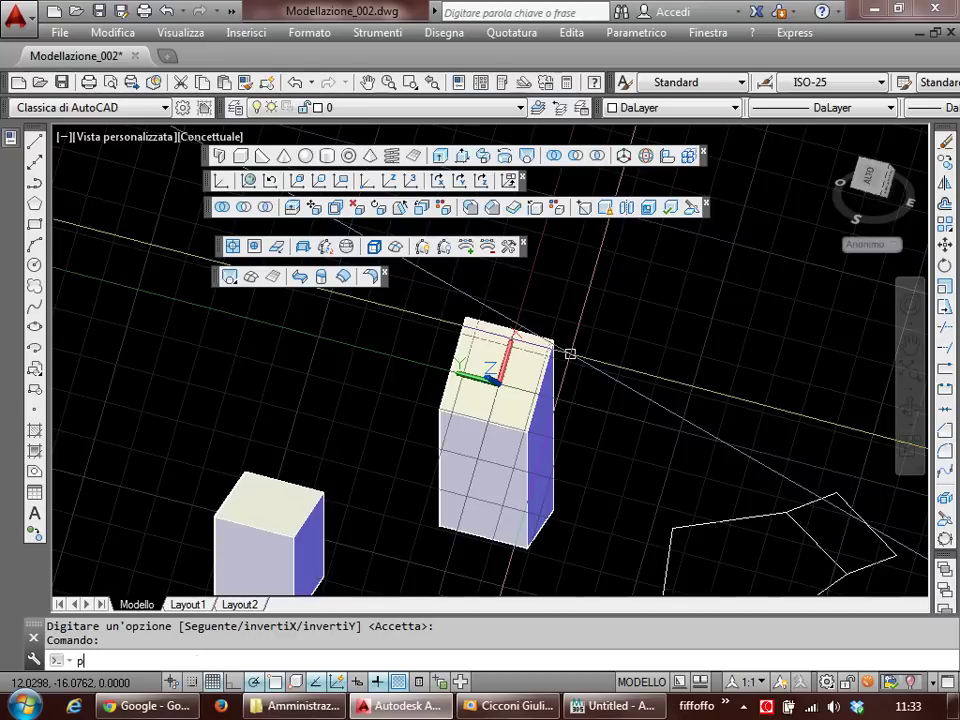
key("Return")
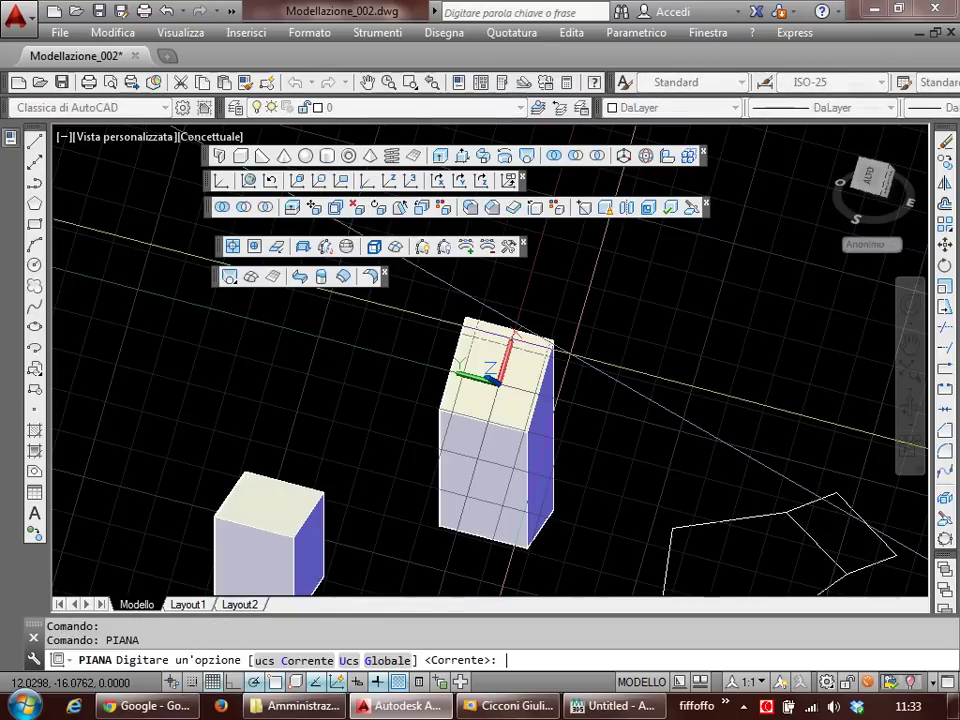
Step: Look straight down onto the sloping face plane, zoomed in on the box
key("Return")
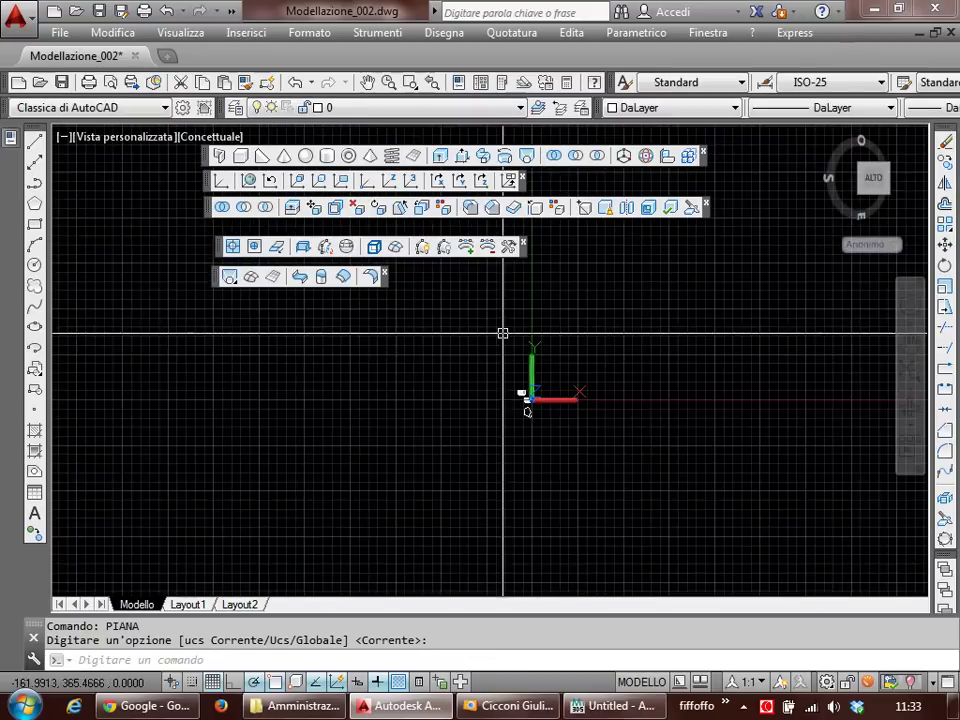
scroll(520, 343, "up", 5)
middle_click_drag(520, 343, 529, 410)
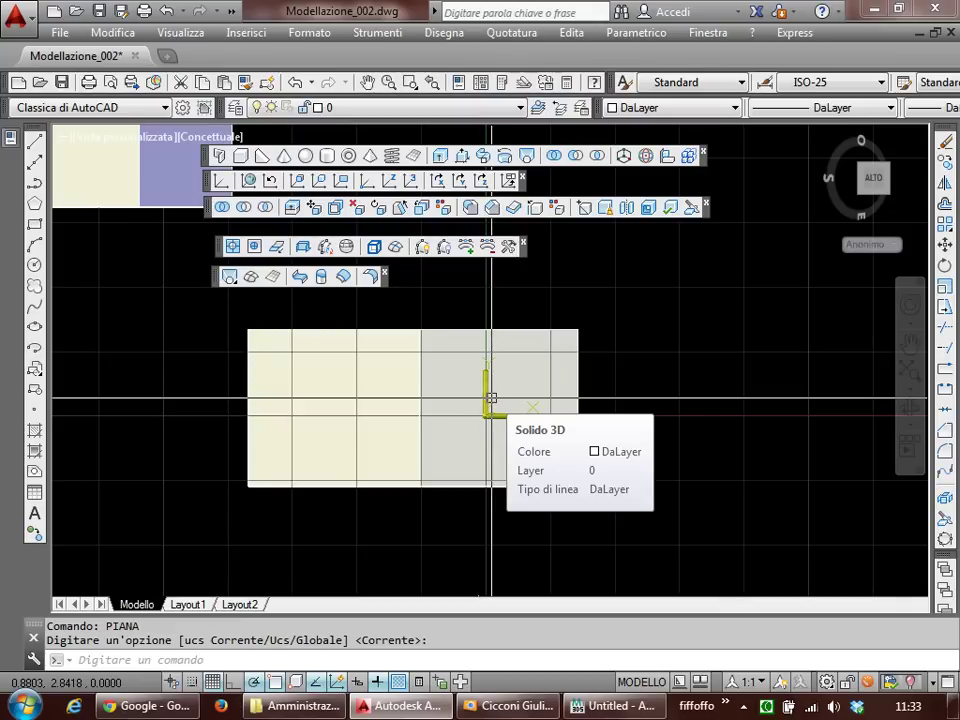
scroll(530, 395, "up", 2)
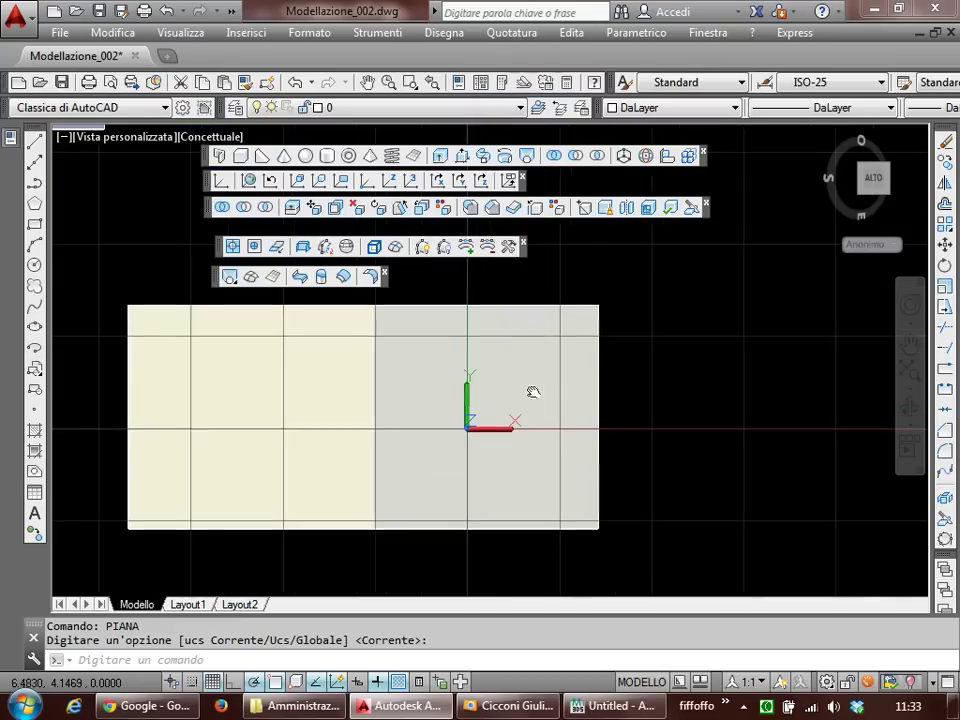
Step: Draw a circle just to the right of the tall box
type("c")
key("Return")
left_click(651, 361)
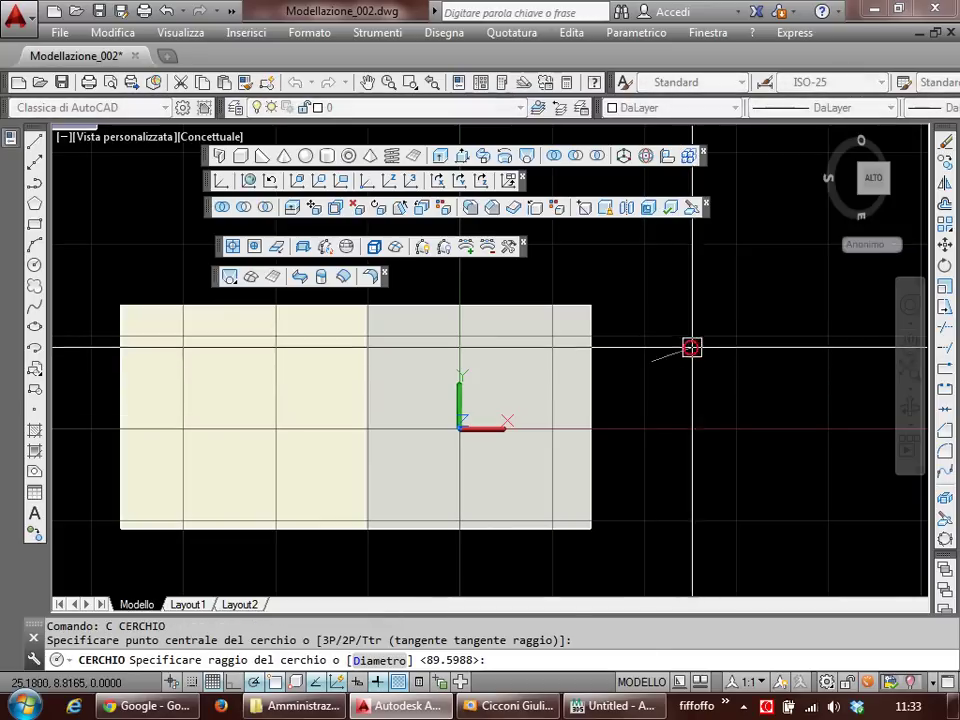
left_click(704, 362)
Step: Draw a short three-segment polyline below the circle
type("pl")
key("Return")
left_click(733, 425)
left_click(690, 459)
left_click(635, 459)
left_click(615, 445)
key("Return")
Step: Orbit to show both boxes and reset the UCS to World
mouse_move(619, 491)
middle_mouse_down("shift")
mouse_move(600, 476)
mouse_move(583, 424)
mouse_move(597, 498)
mouse_move(575, 490)
middle_mouse_up("shift")
scroll(555, 484, "up", 5)
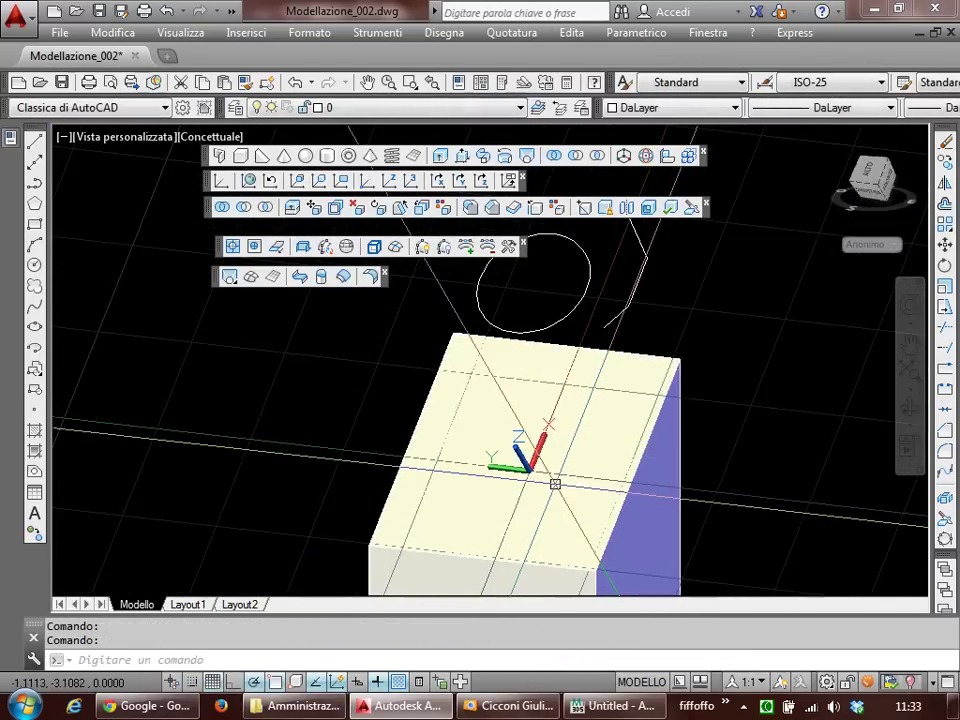
scroll(555, 484, "down", 4)
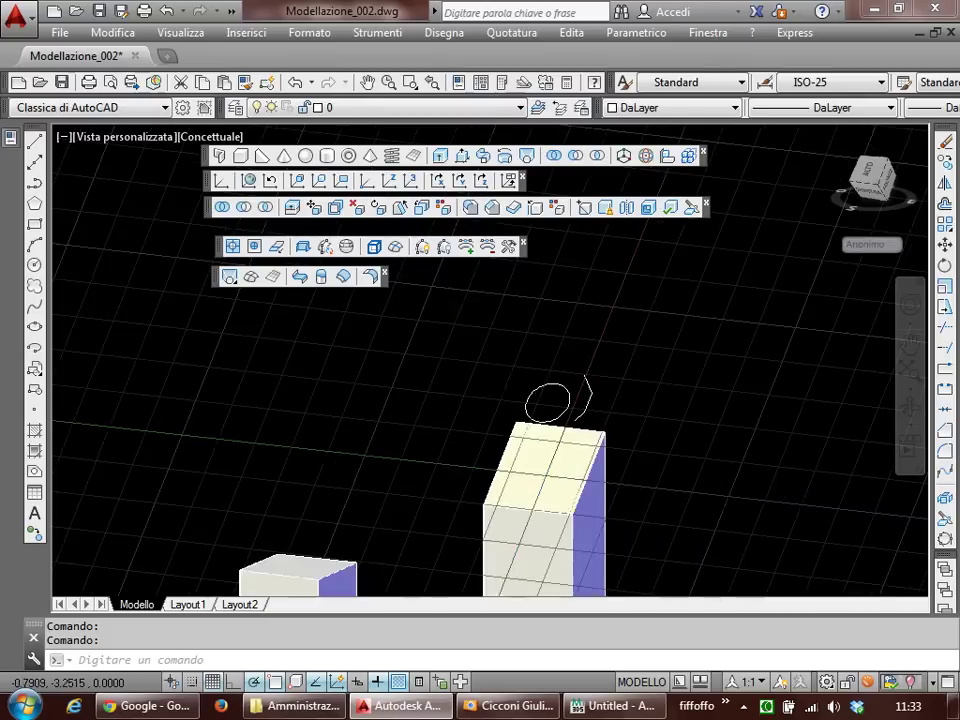
middle_click_drag(555, 475, 521, 410)
type("ucs")
key("Return")
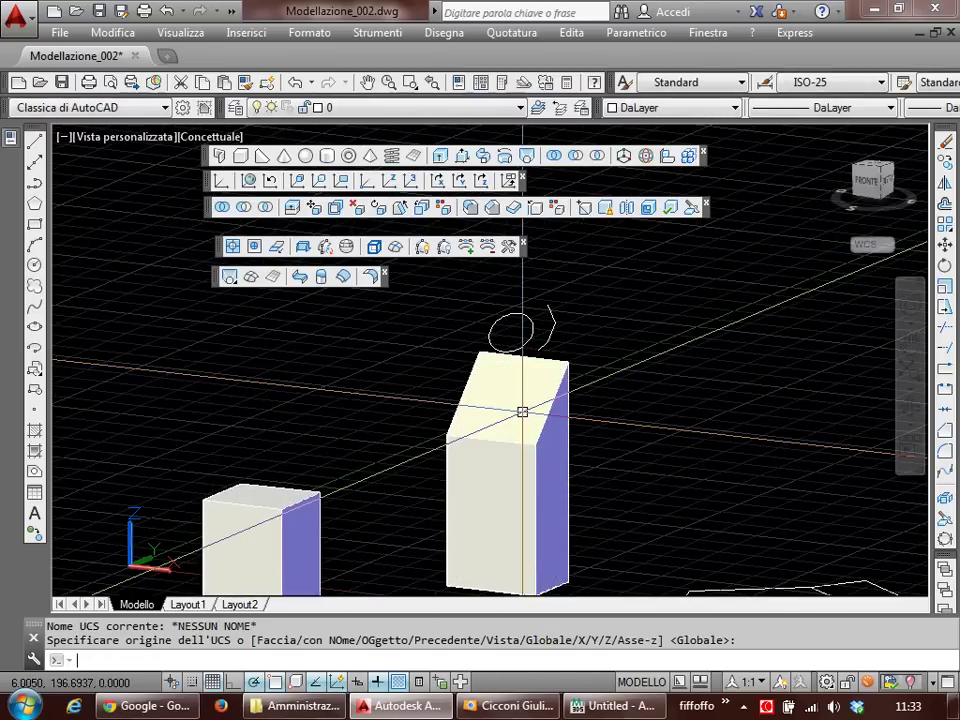
scroll(540, 400, "down", 2)
key("Return")
Step: Switch to the top plan view with PIANA, zoomed and centred on the pentagon
type("piana")
key("Return")
key("Return")
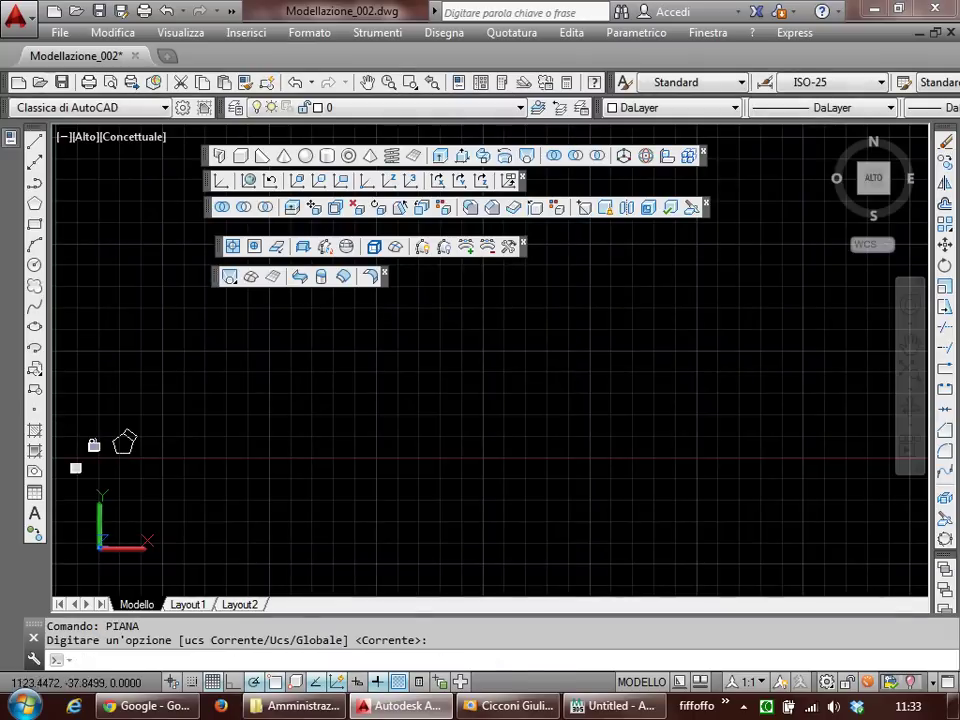
scroll(276, 444, "up", 2)
scroll(442, 492, "up", 2)
scroll(279, 420, "up", 2)
scroll(386, 414, "up", 1)
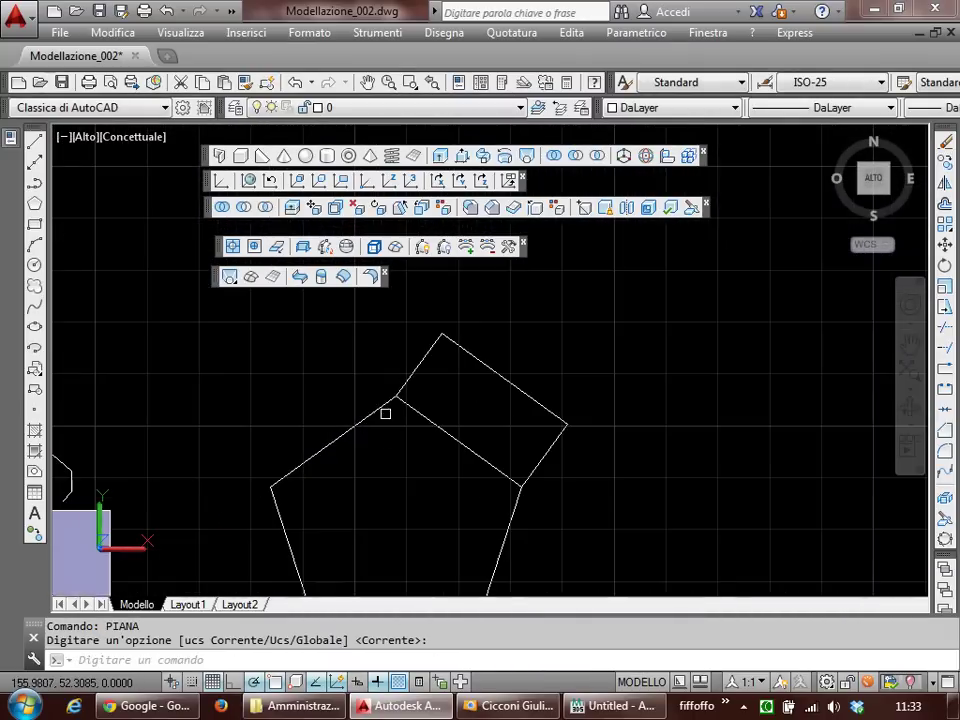
mouse_move(414, 426)
middle_mouse_down()
mouse_move(447, 384)
mouse_move(506, 401)
middle_mouse_up()
scroll(493, 377, "up", 1)
scroll(508, 433, "down", 1)
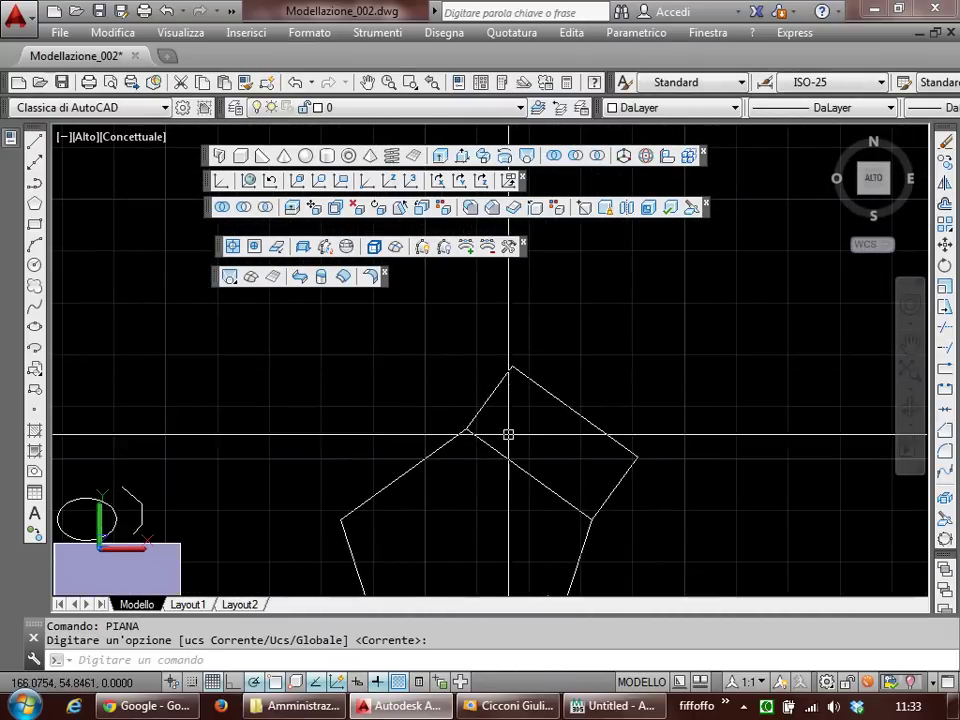
Step: Start a line above the pentagon, then cancel it
type("l")
key("Return")
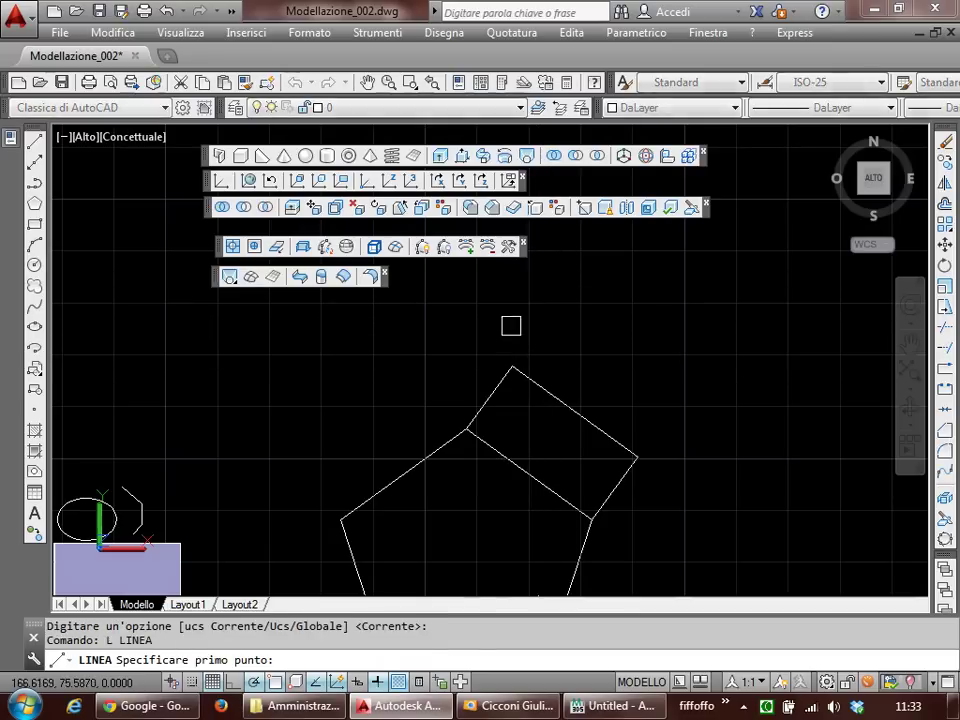
left_click(509, 307)
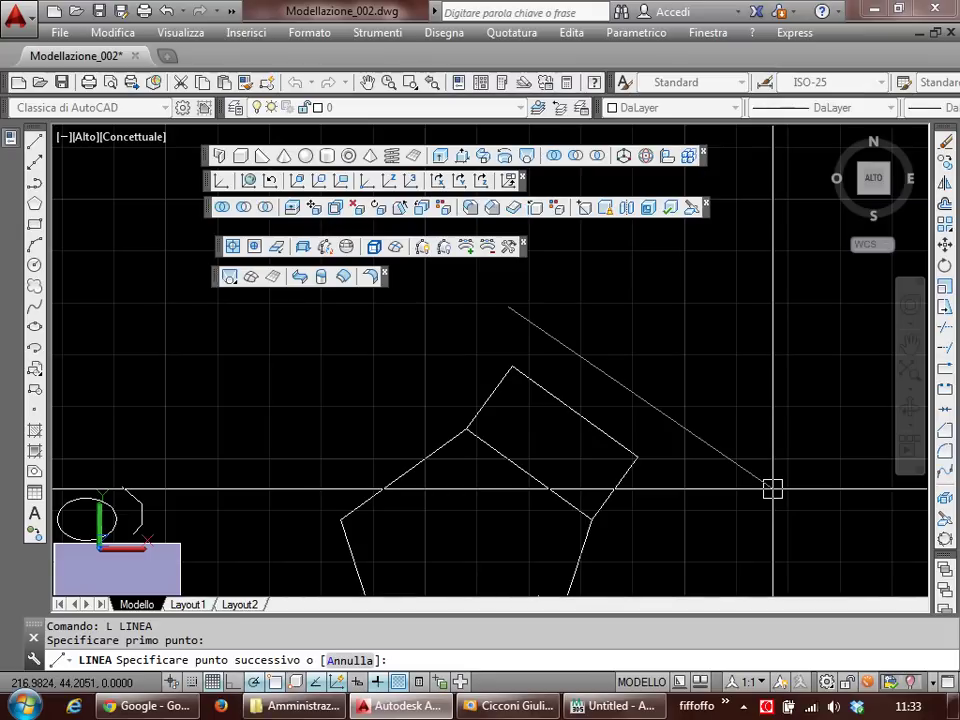
key("Escape")
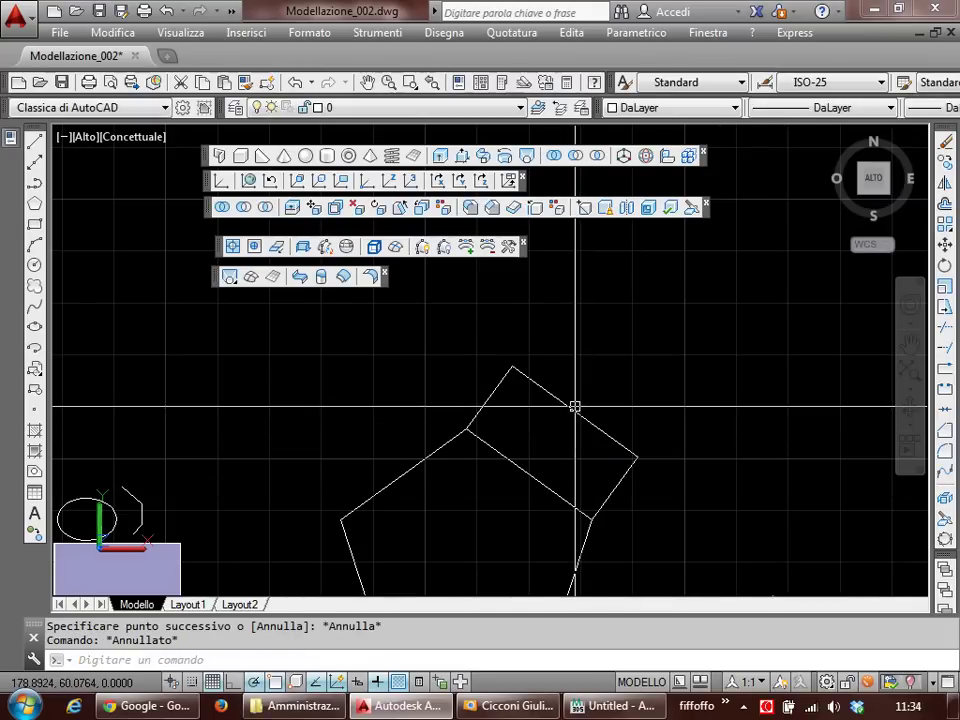
Step: Set a UCS with origin at the tilted square's top corner and X along its edge
type("ucs")
key("Return")
left_click(512, 368)
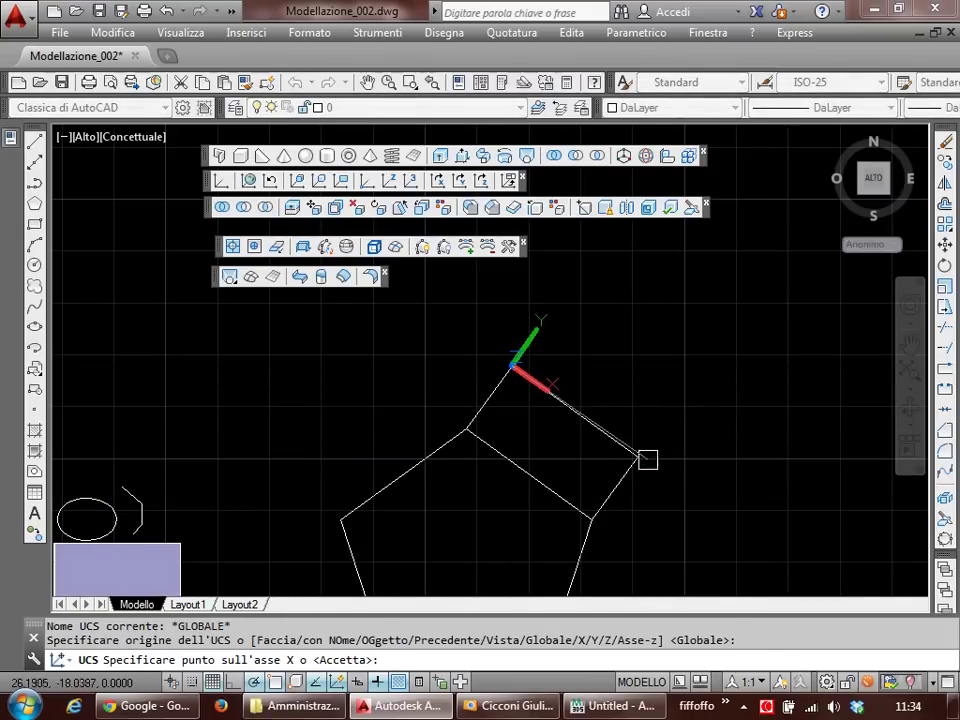
left_click(641, 460)
key("Return")
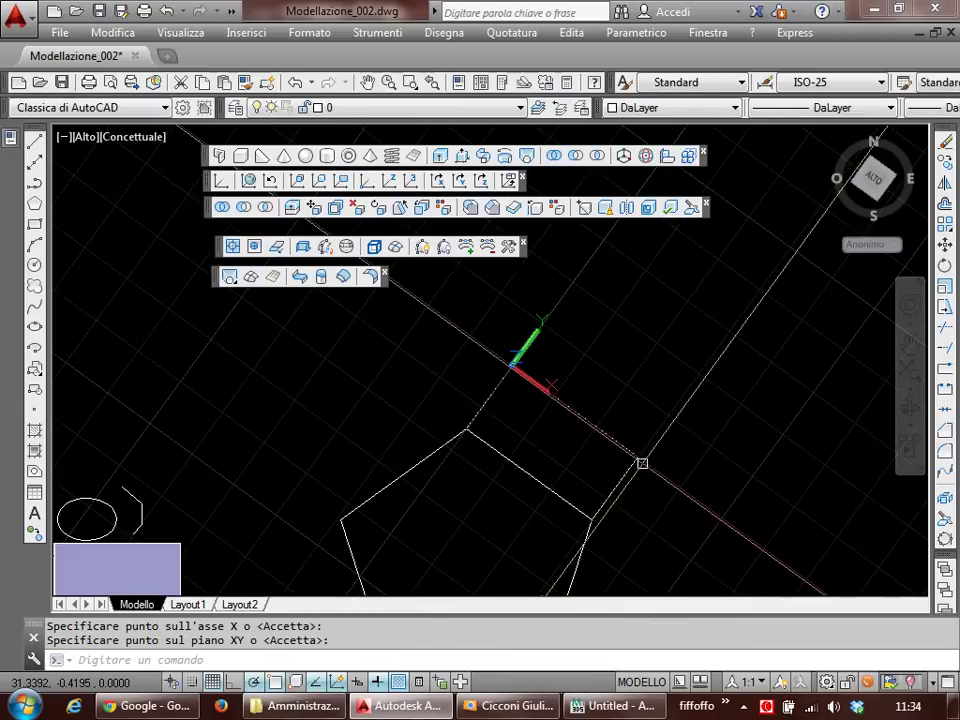
middle_click_drag(641, 463, 613, 394)
scroll(598, 429, "down", 2)
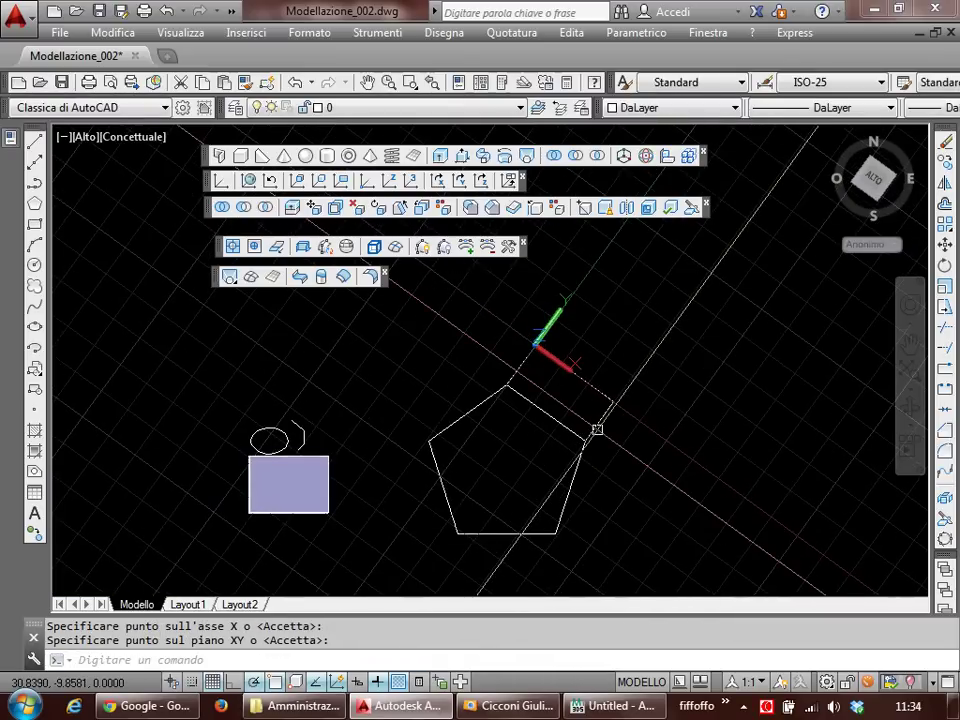
mouse_move(597, 429)
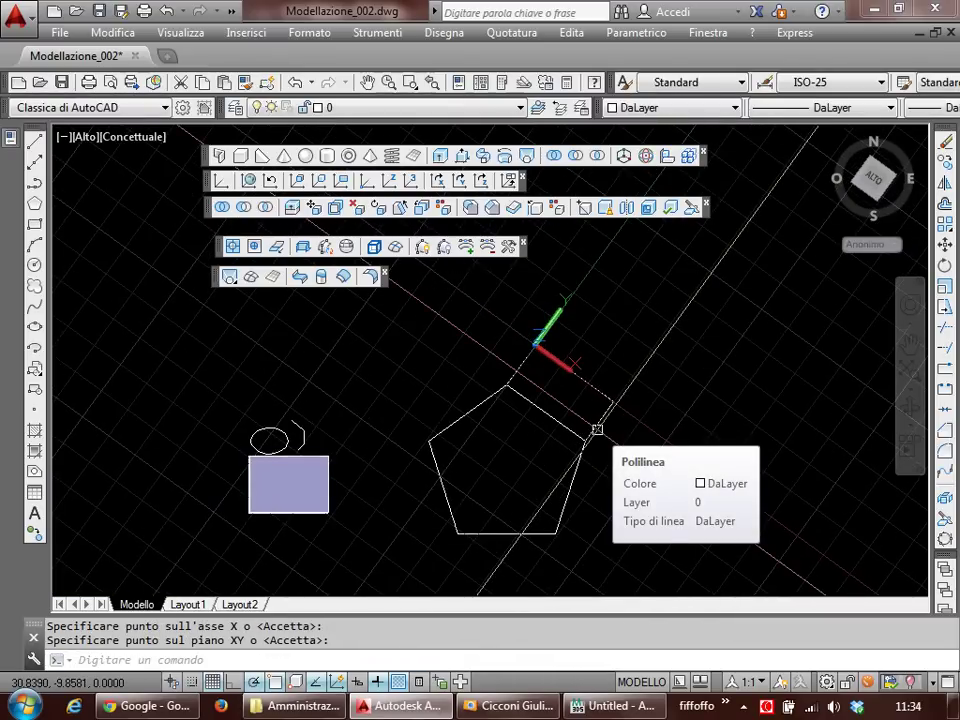
Step: Try a plan view of the new UCS, then undo it
type("pia")
key("Return")
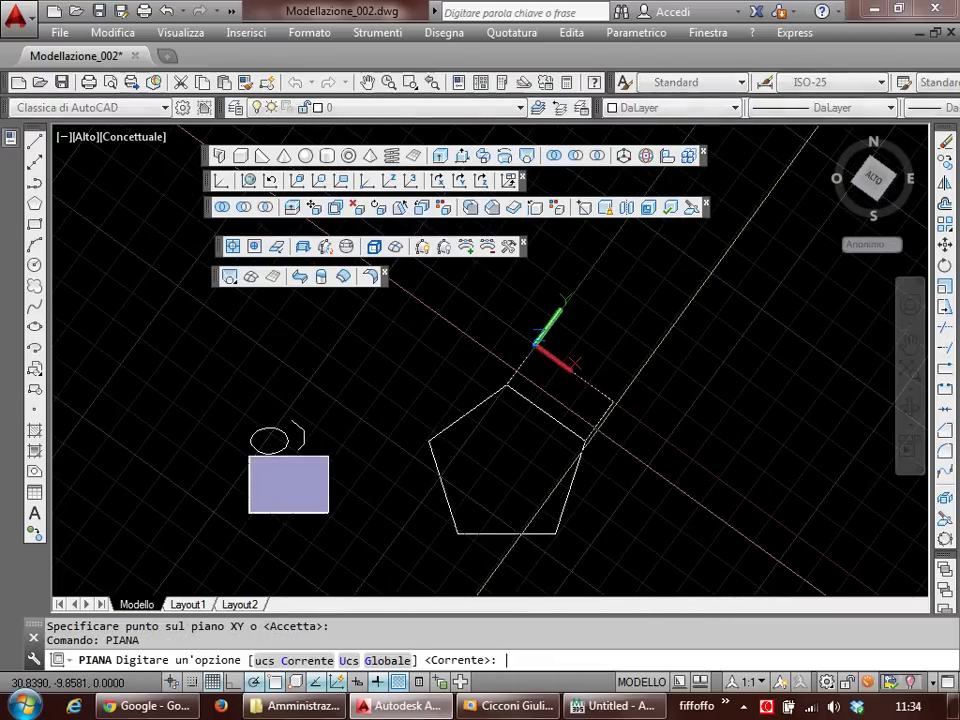
key("Return")
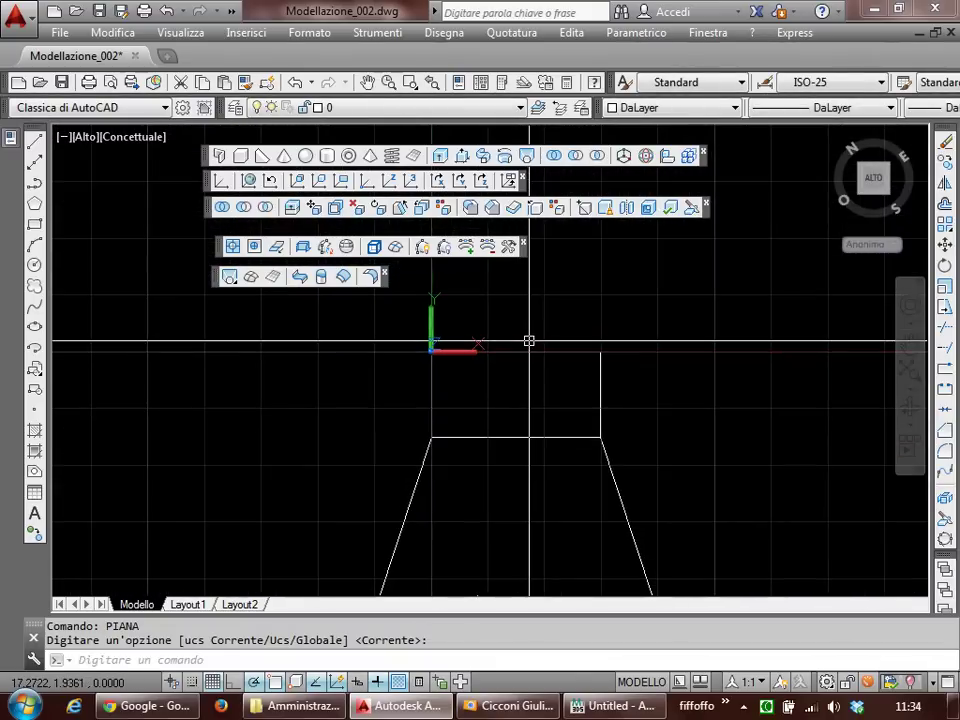
key("ctrl+z")
key("ctrl+z")
scroll(660, 370, "up", 2)
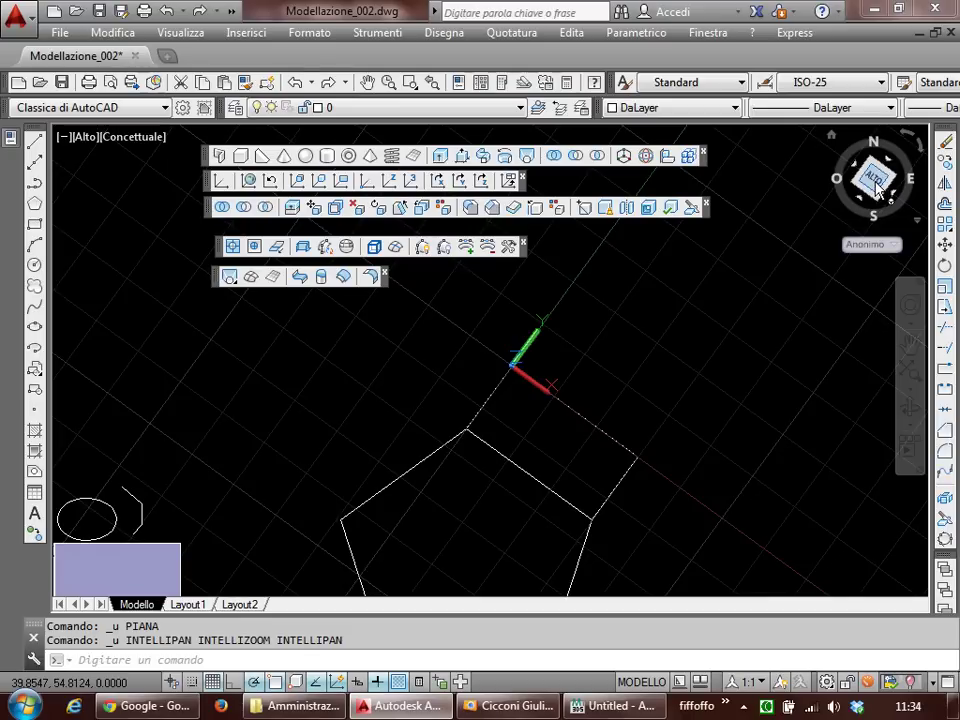
Step: Orbit and pan to inspect the extruded solids, cancelling a started Move command
scroll(595, 378, "down", 4)
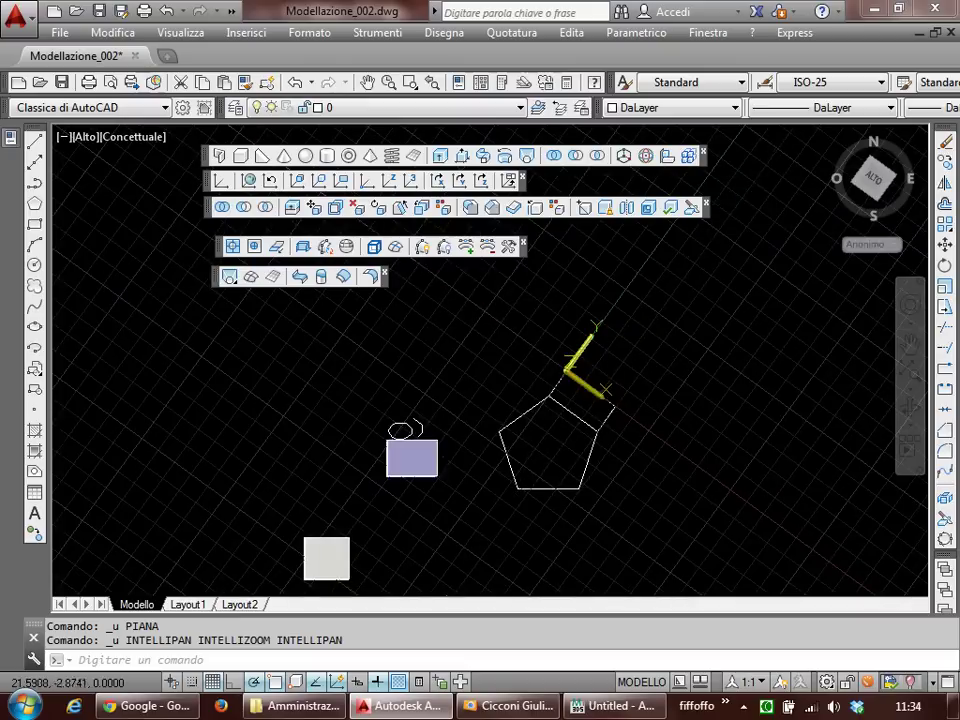
mouse_move(578, 443)
middle_mouse_down("shift")
mouse_move(553, 431)
mouse_move(535, 364)
middle_mouse_up("shift")
scroll(420, 399, "up", 4)
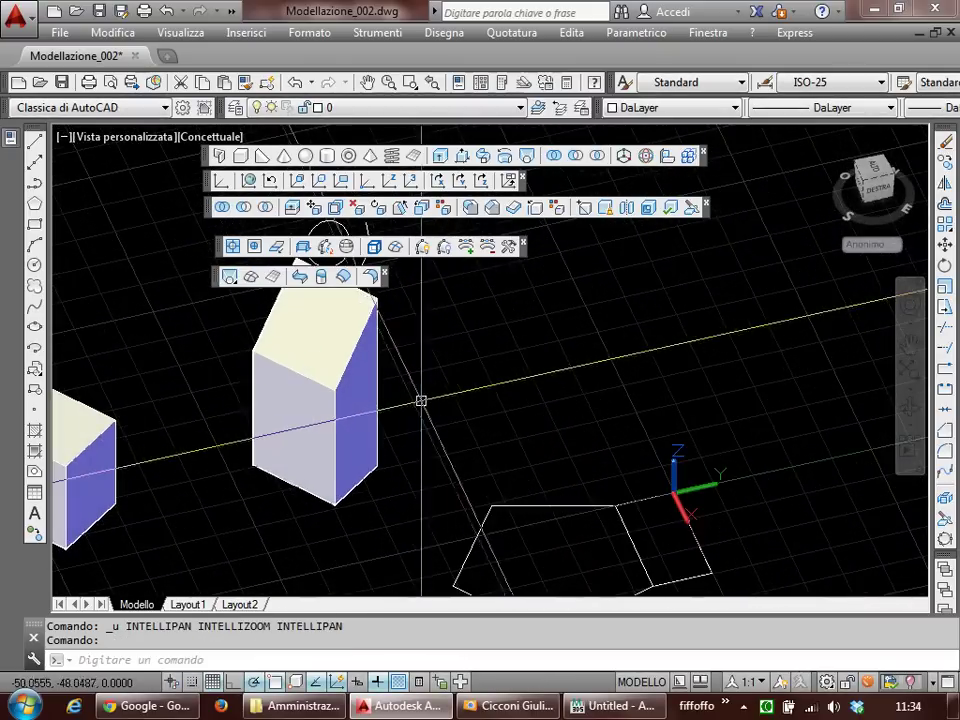
middle_click_drag(420, 399, 606, 429)
type("s")
key("Return")
type("f")
key("Return")
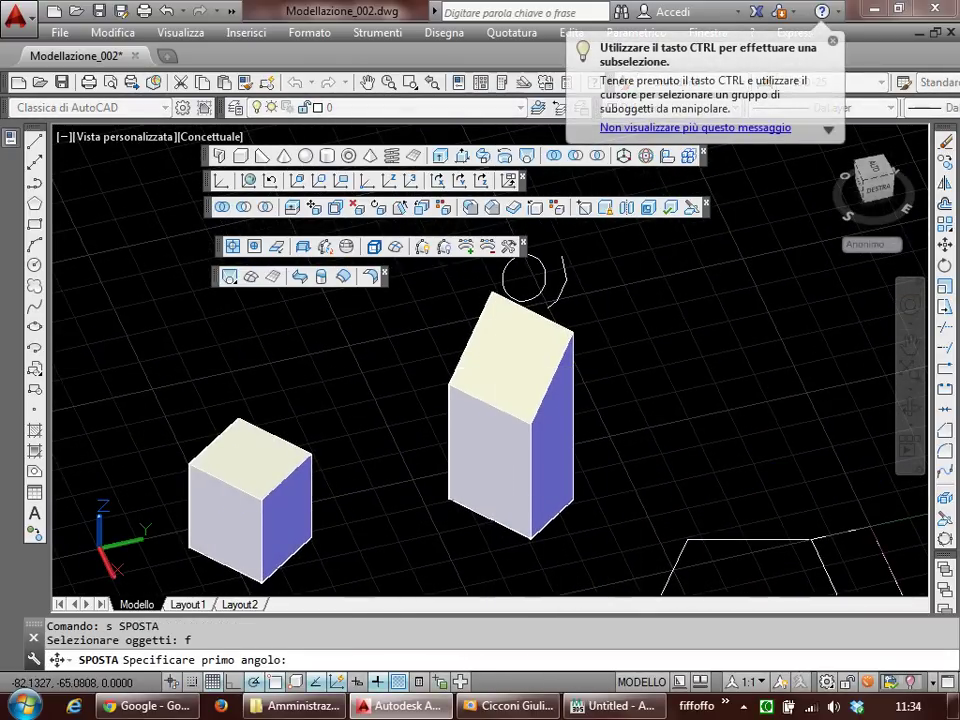
key("Escape")
Step: Reset the coordinate system to World and view the drawing from the top
type("cs")
key("Return")
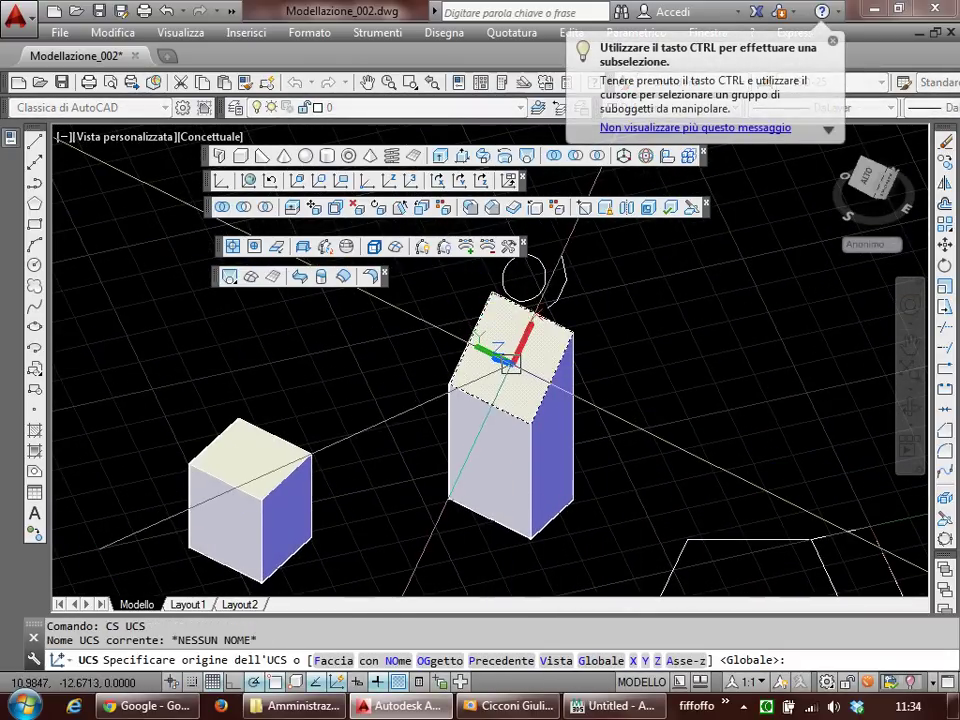
left_click(498, 360)
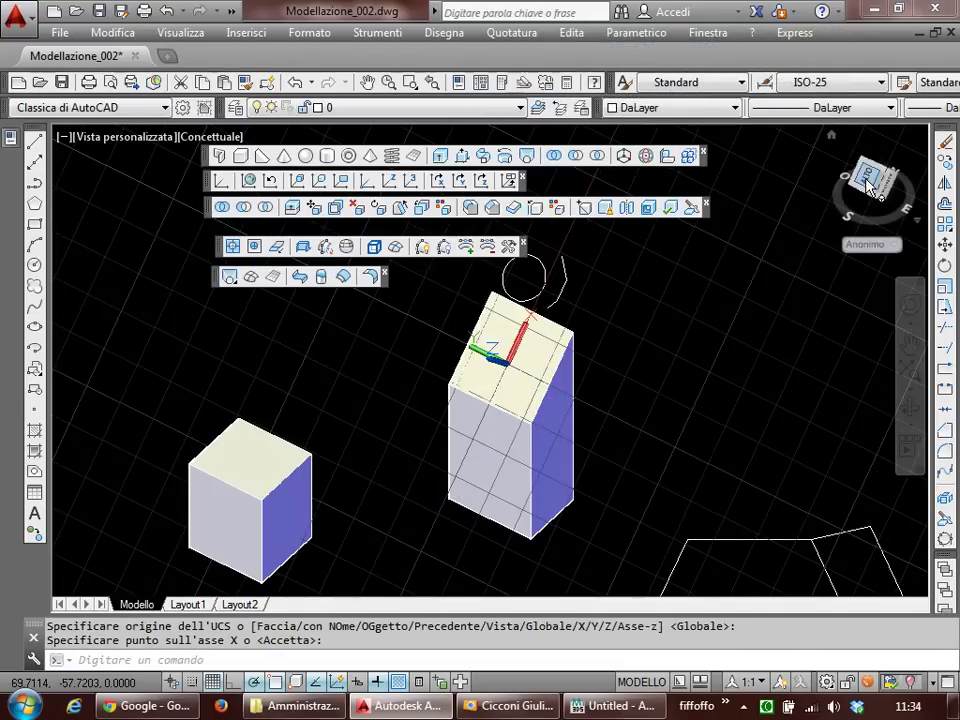
left_click(868, 182)
key("Return")
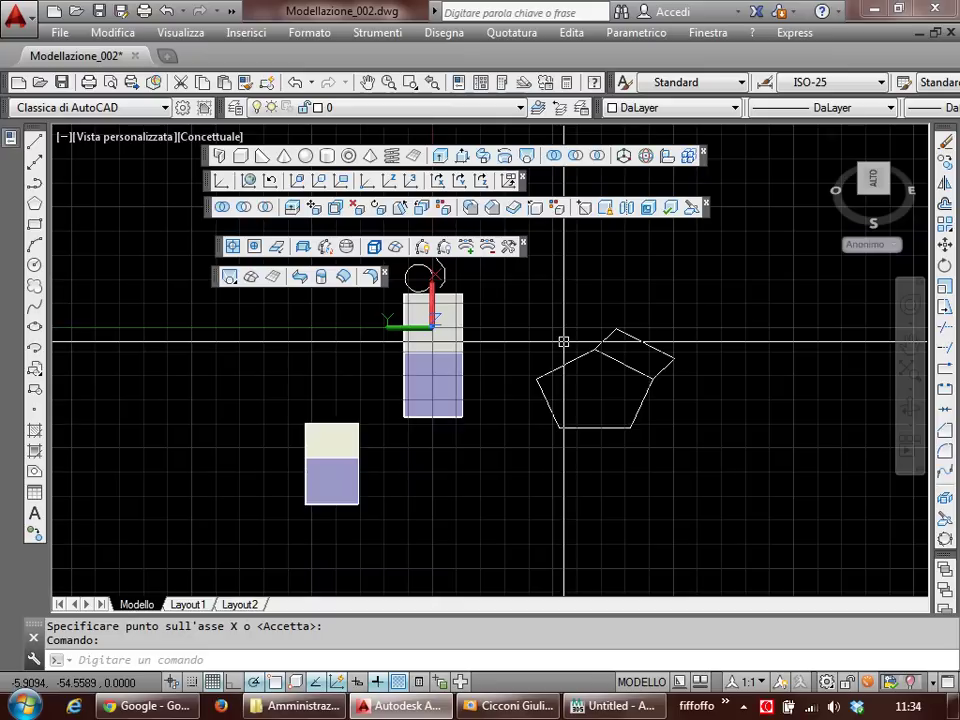
left_click(250, 183)
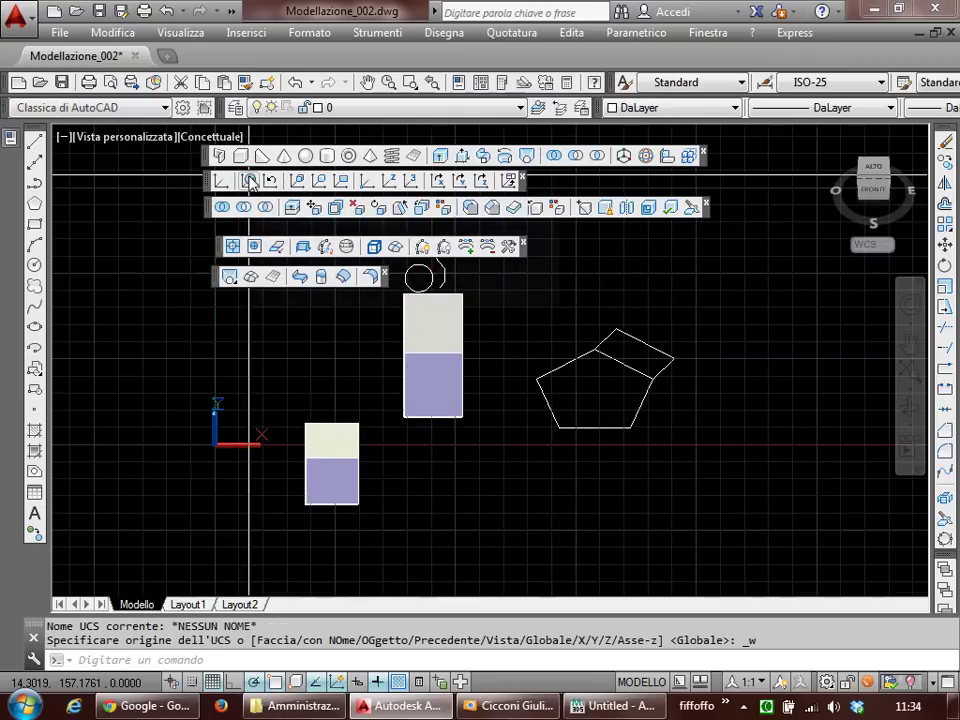
left_click(874, 168)
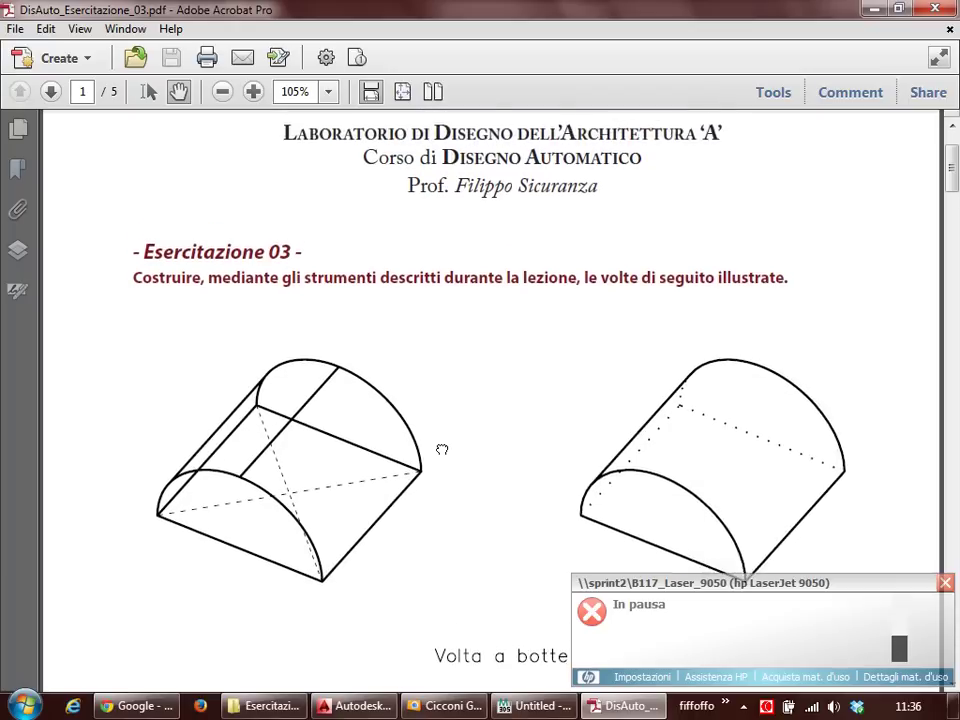
Step: Scroll DisAuto_Esercitazione_03.pdf from Volta a botte to the Cupola page, then return to AutoCAD
scroll(439, 450, "down", 1)
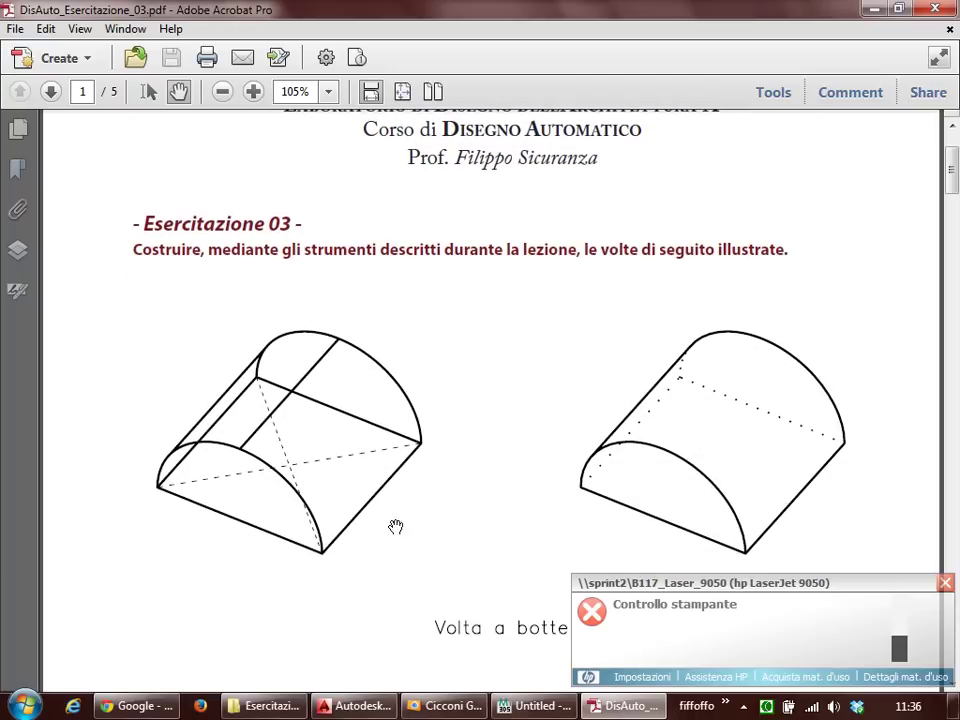
scroll(395, 527, "down", 3)
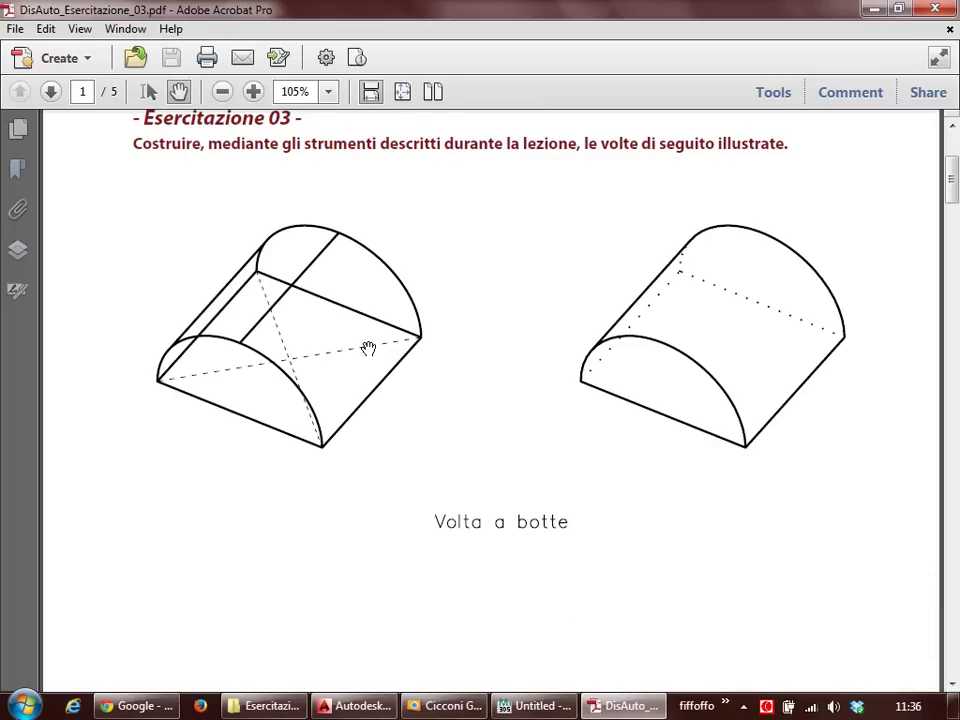
scroll(368, 354, "up", 1)
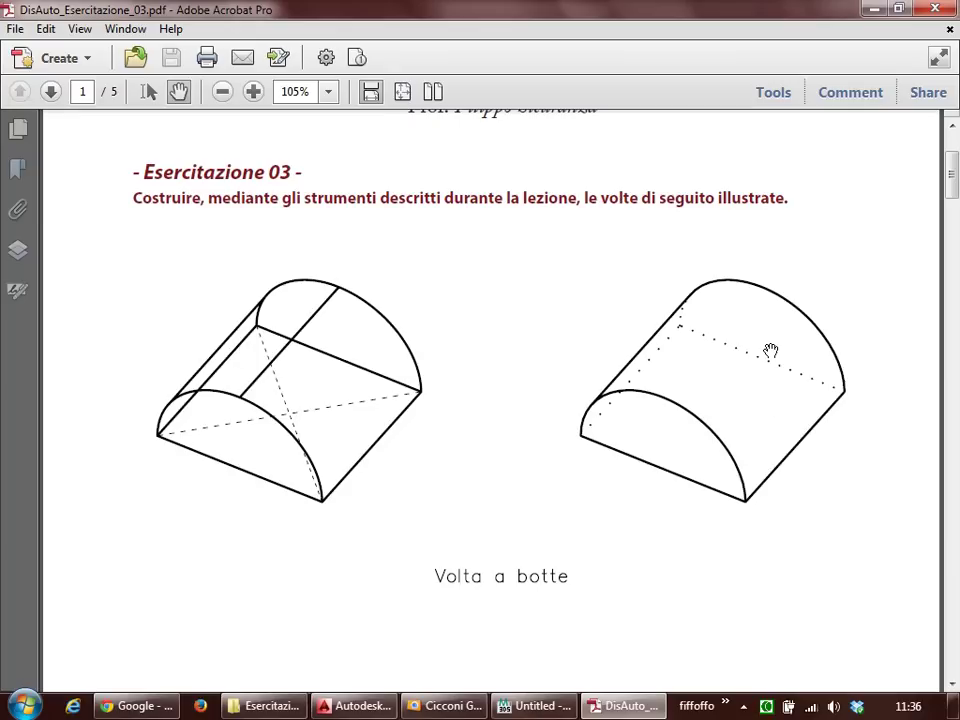
scroll(771, 351, "down", 4)
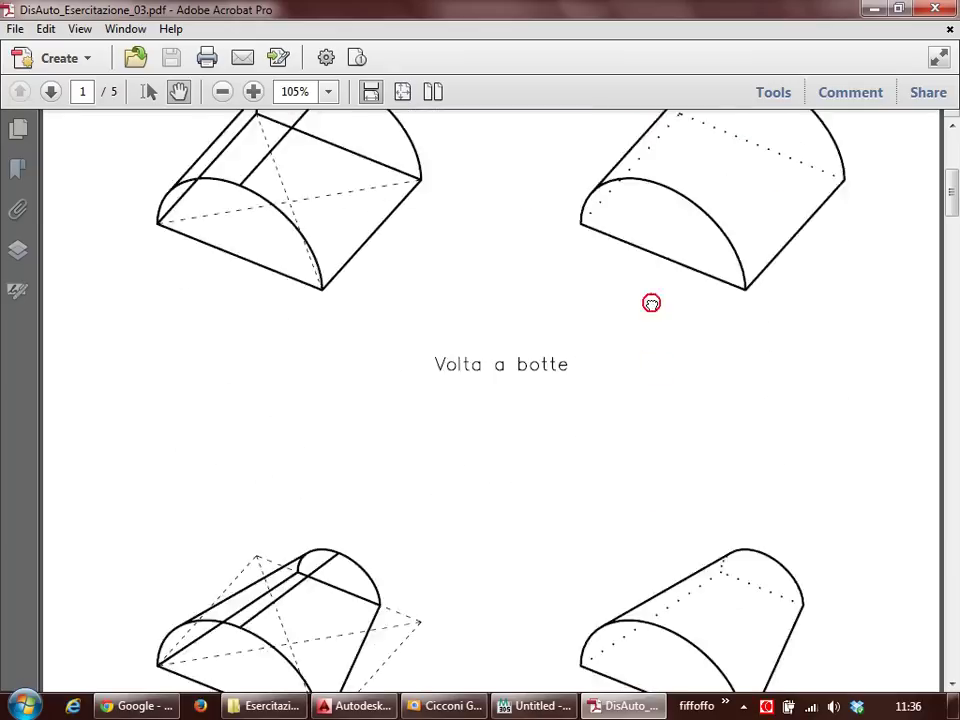
scroll(651, 302, "down", 2)
scroll(576, 272, "up", 5)
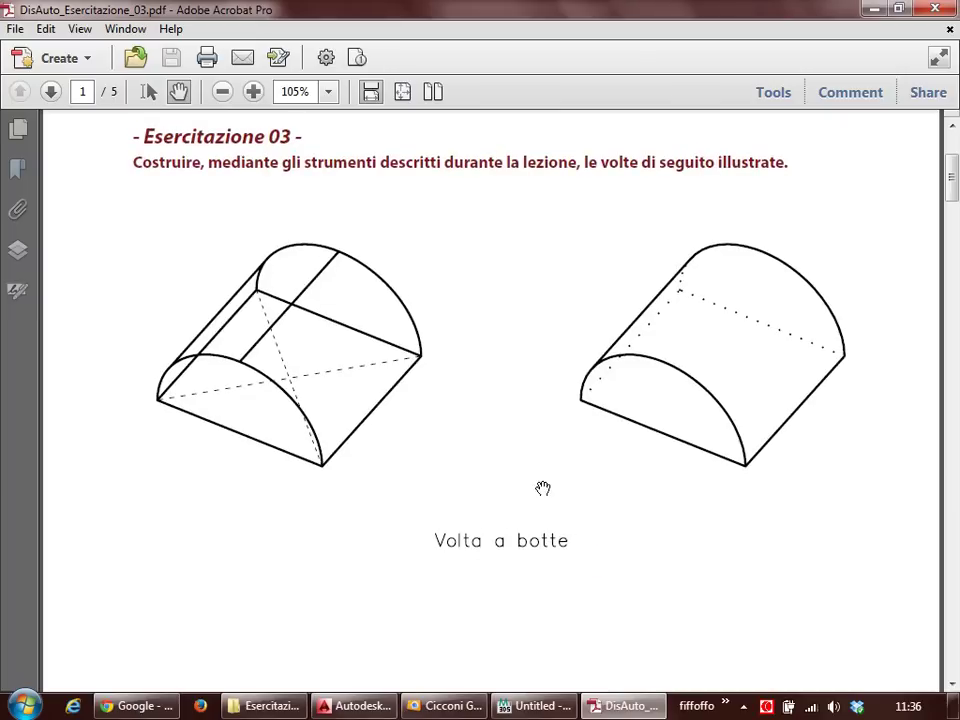
scroll(476, 579, "down", 2)
scroll(418, 210, "down", 3)
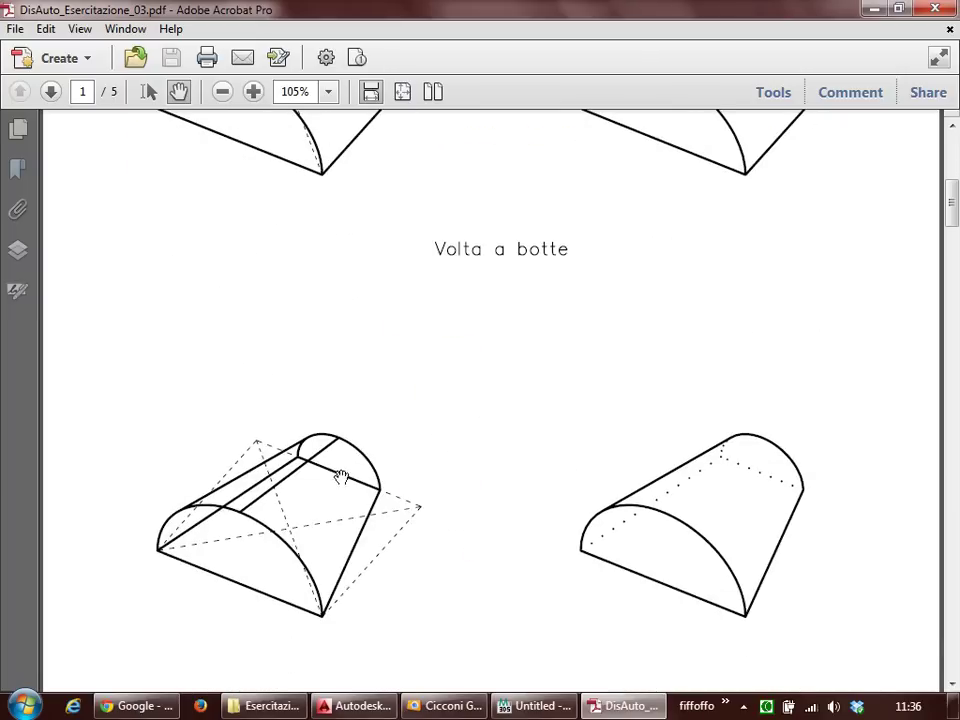
scroll(272, 321, "down", 4)
scroll(392, 248, "down", 5)
scroll(382, 226, "down", 7)
scroll(321, 346, "down", 2)
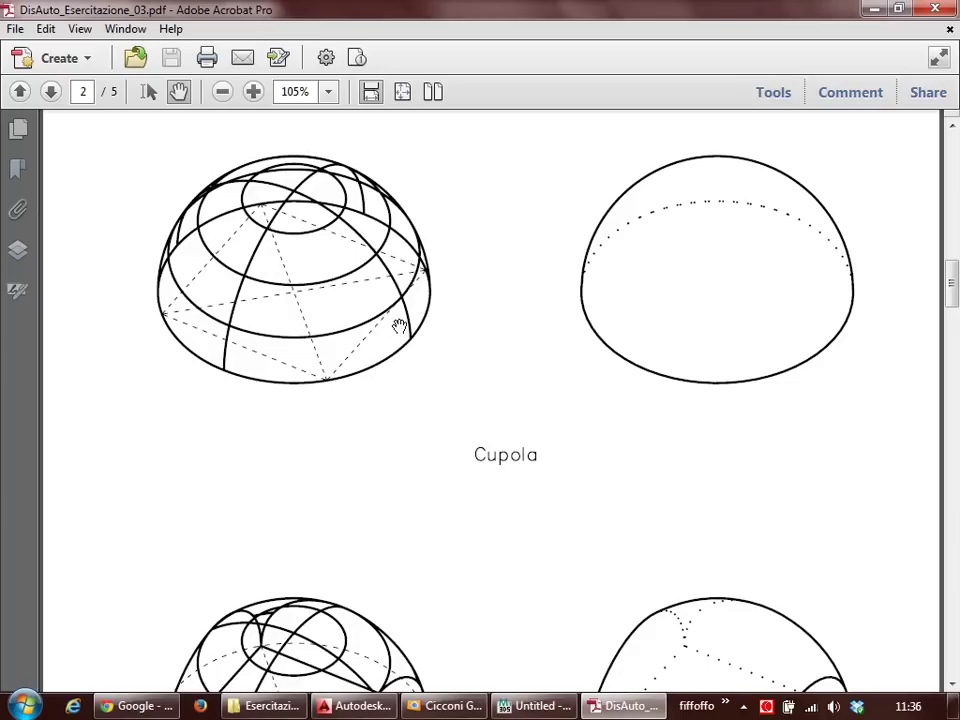
left_click(355, 706)
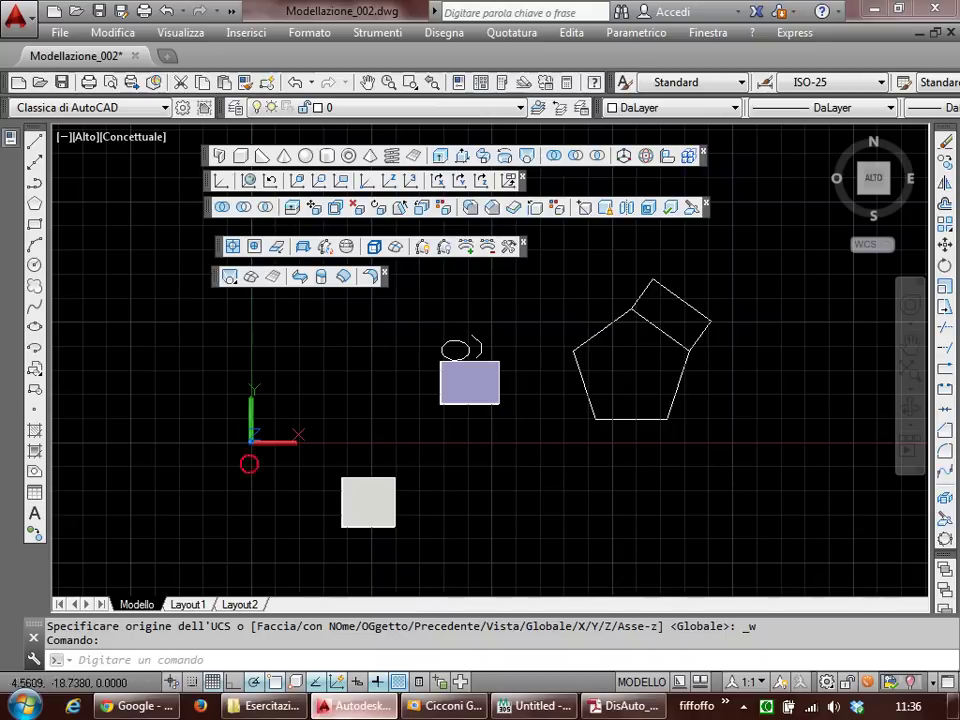
Step: Start a new drawing from the default template and centre its origin in the view
left_click(58, 30)
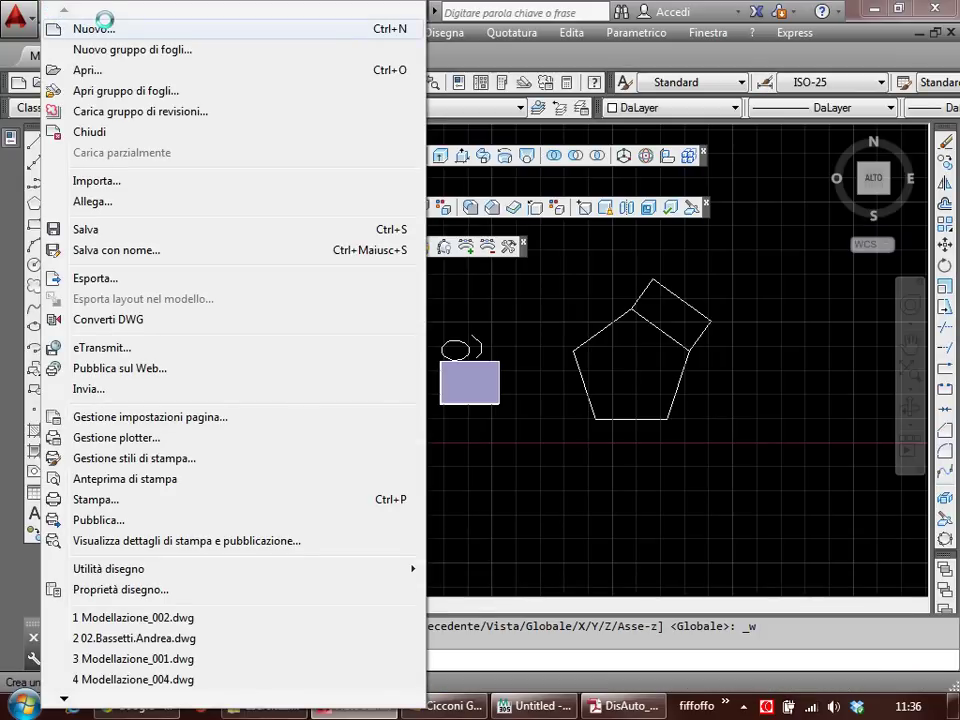
left_click(80, 27)
left_click(727, 529)
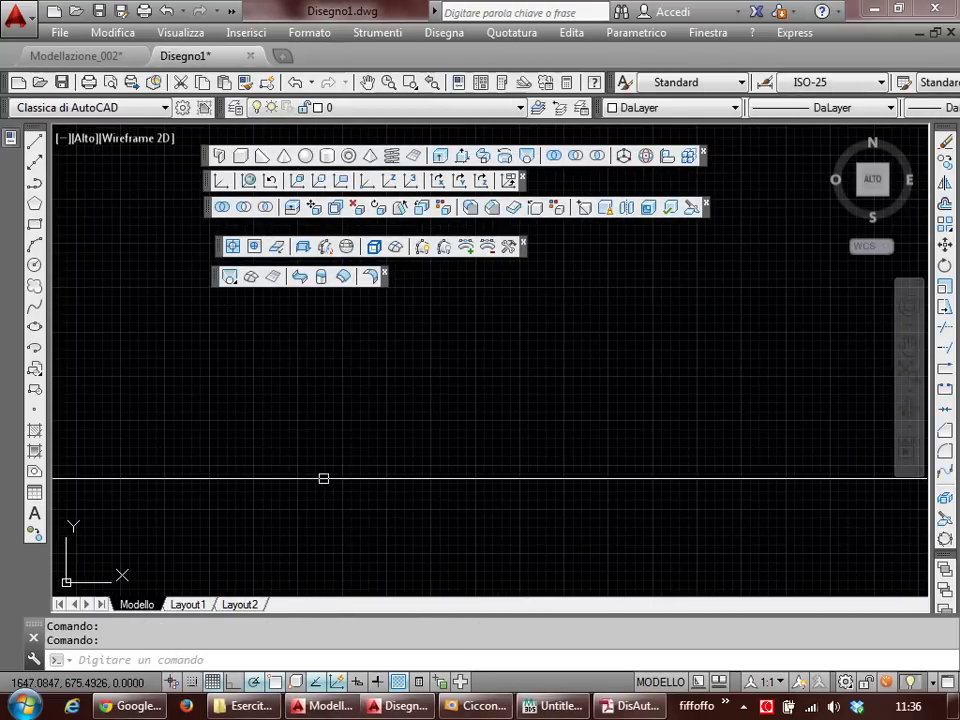
mouse_move(452, 450)
middle_mouse_down()
mouse_move(391, 440)
mouse_move(546, 371)
middle_mouse_up()
mouse_move(388, 435)
middle_mouse_down()
mouse_move(298, 372)
mouse_move(339, 459)
mouse_move(391, 499)
middle_mouse_up()
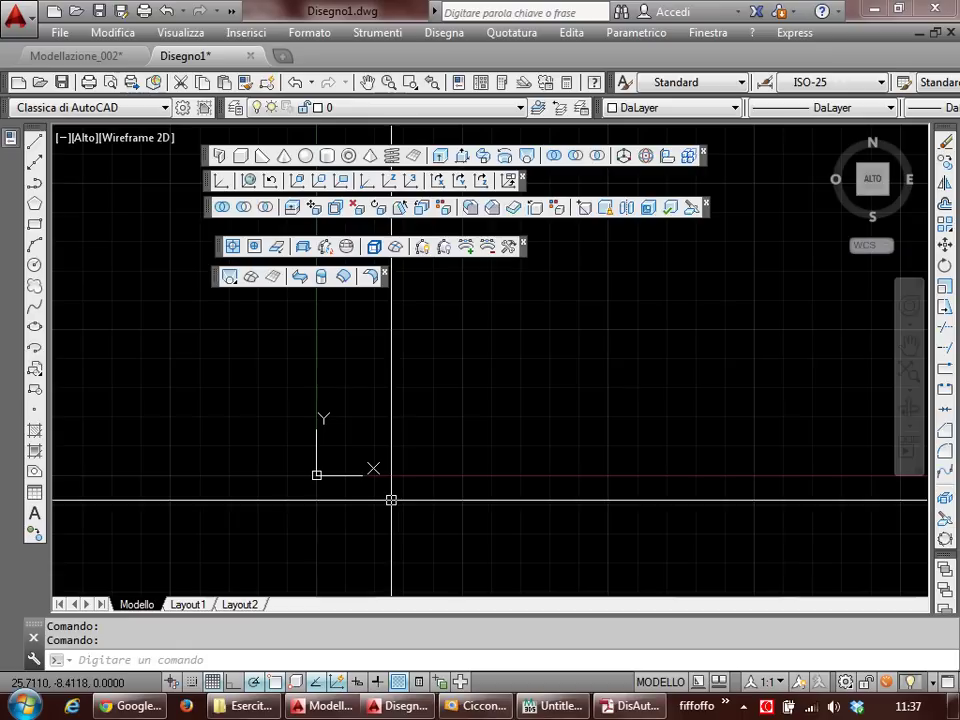
middle_click_drag(401, 428, 371, 441)
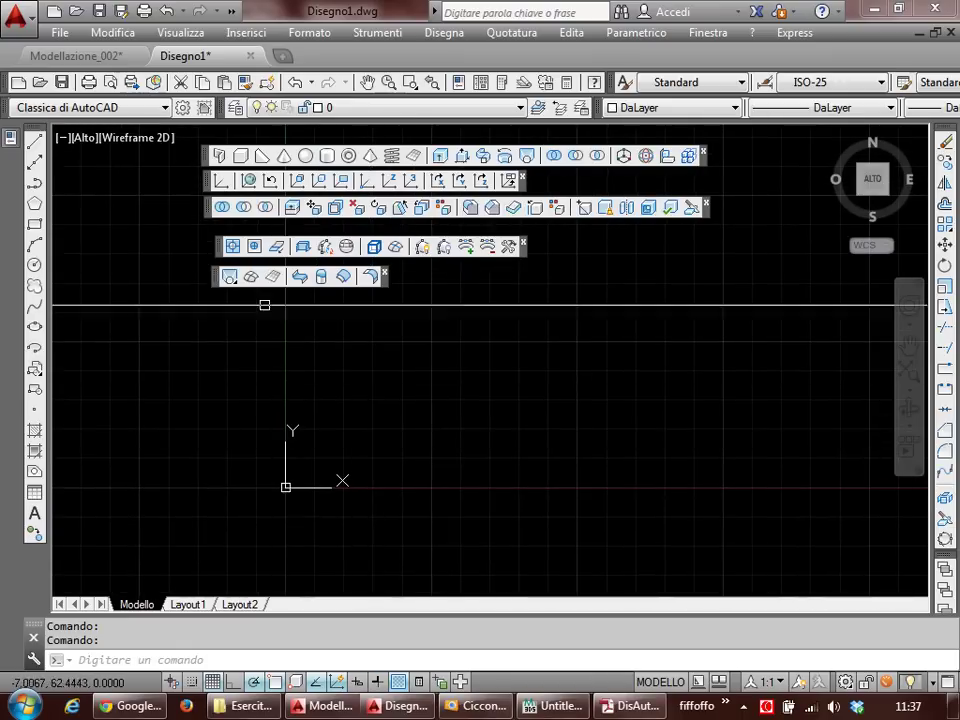
Step: Tuck the loose floating toolbars under the other toolbars and pan the empty view
left_click_drag(220, 246, 212, 233)
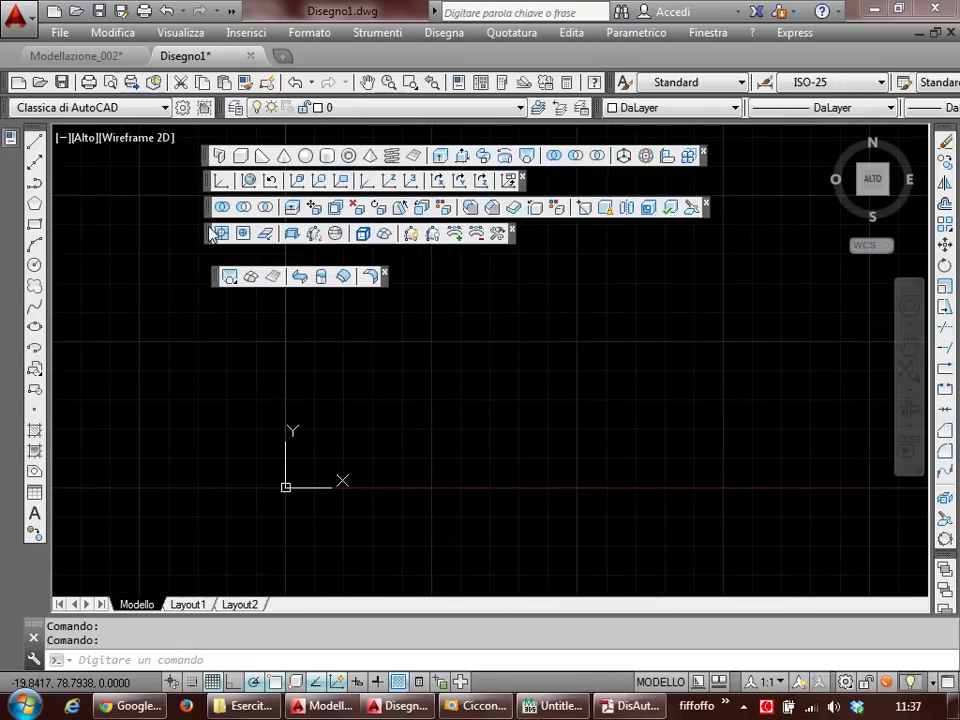
left_click_drag(220, 282, 210, 264)
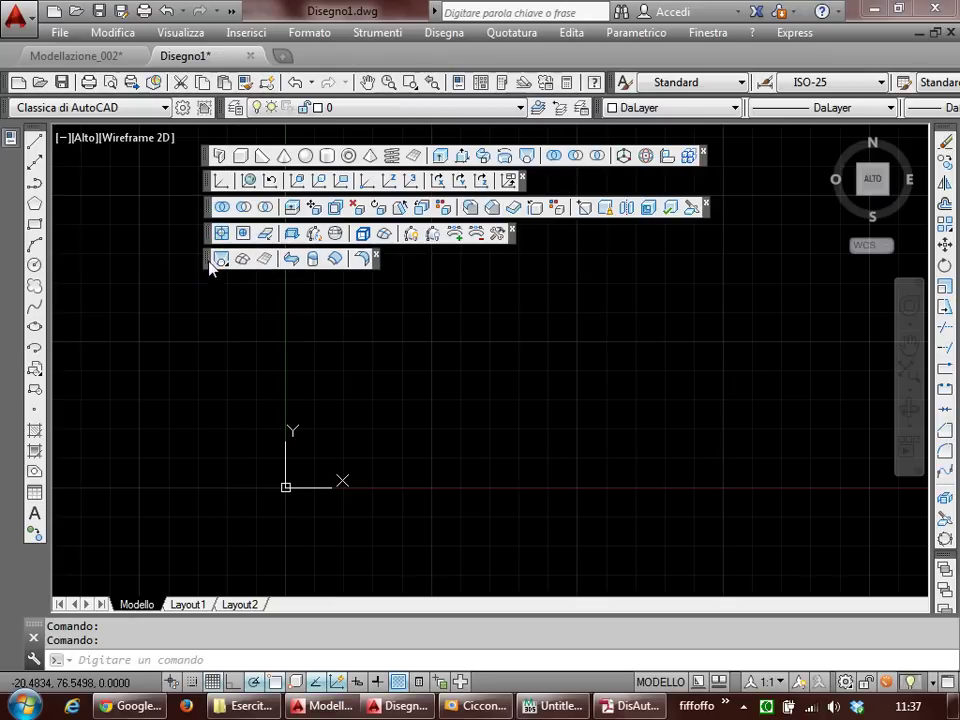
middle_click_drag(355, 443, 267, 472)
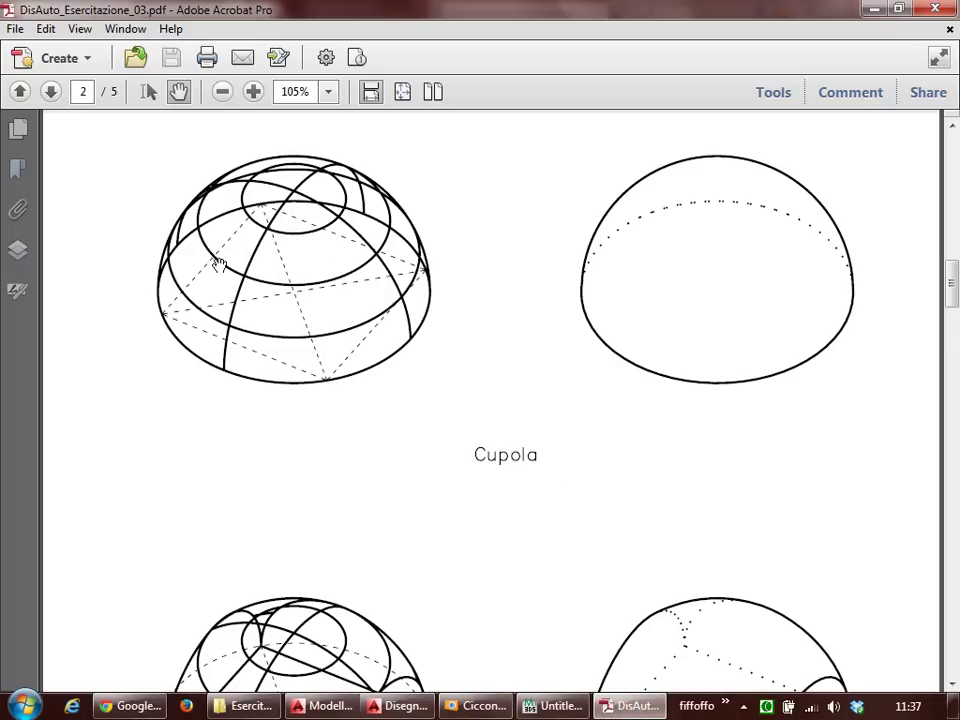
Step: In Disegno1, draw a 4-sided polygon by edge with side length 1
left_click(325, 706)
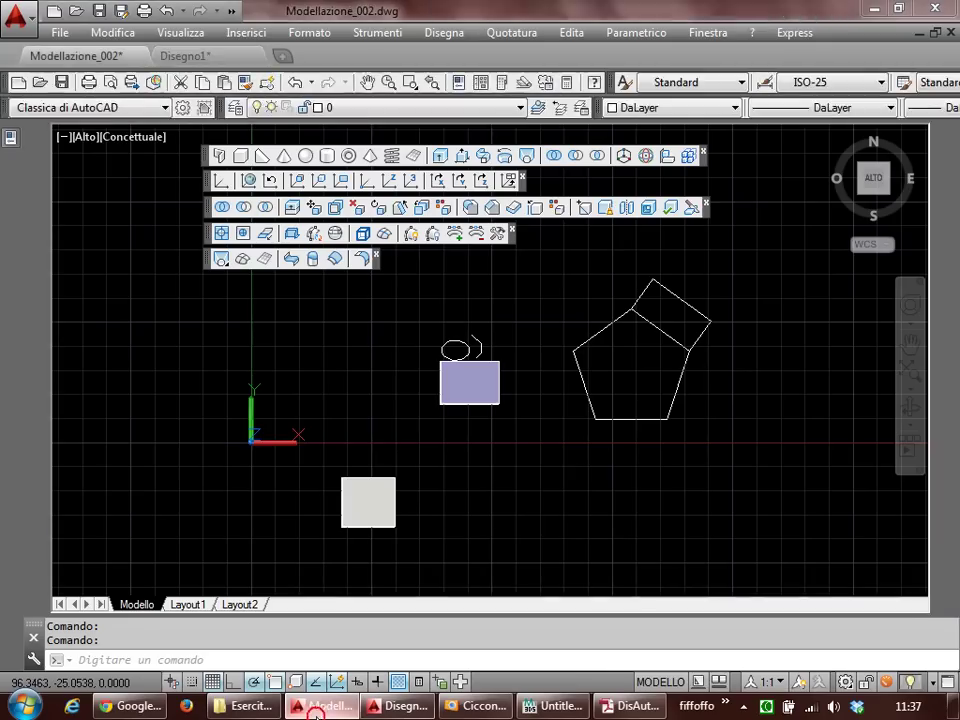
left_click(405, 706)
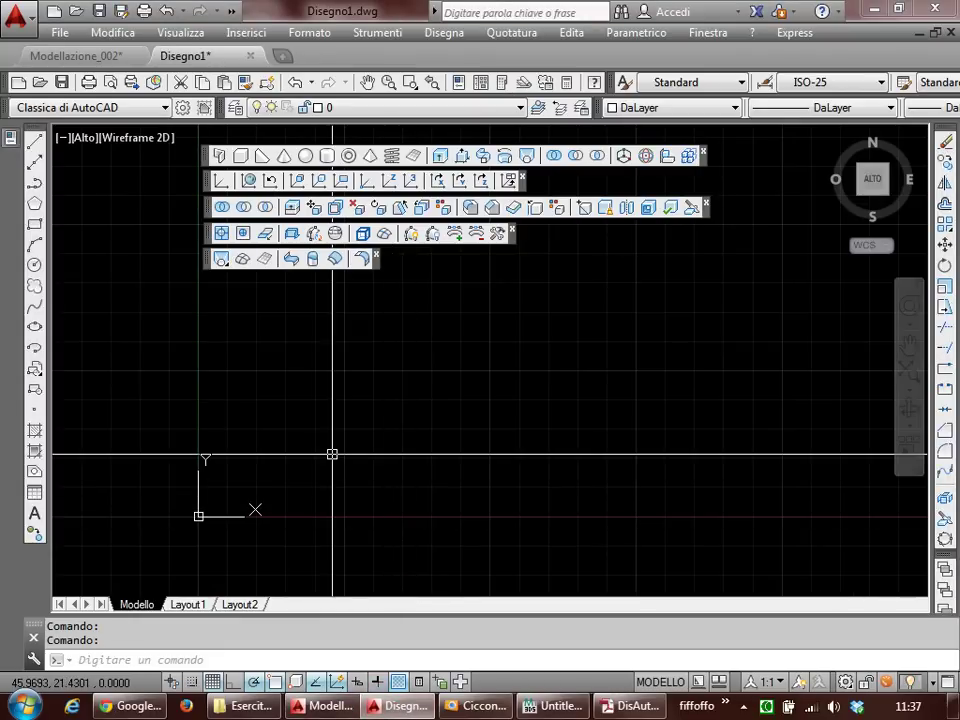
left_click(35, 204)
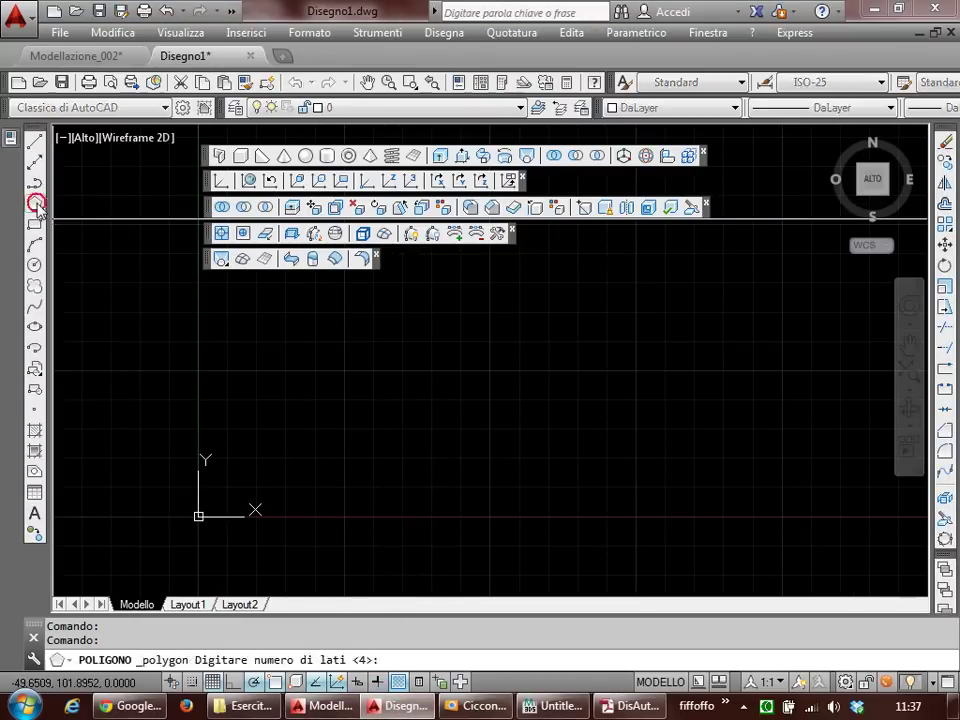
key("Return")
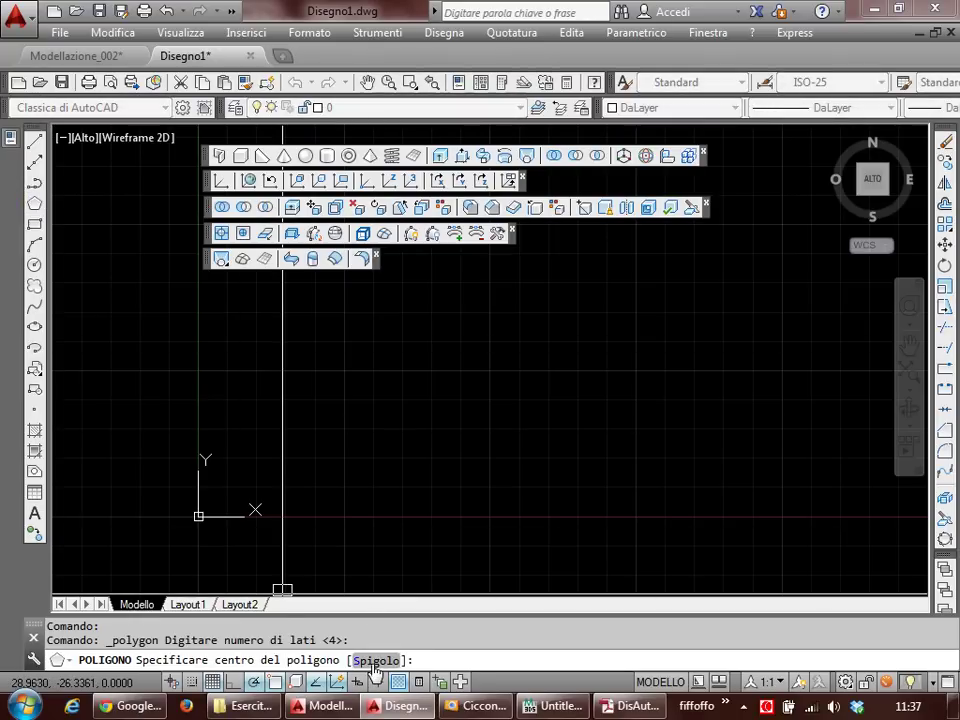
left_click(374, 662)
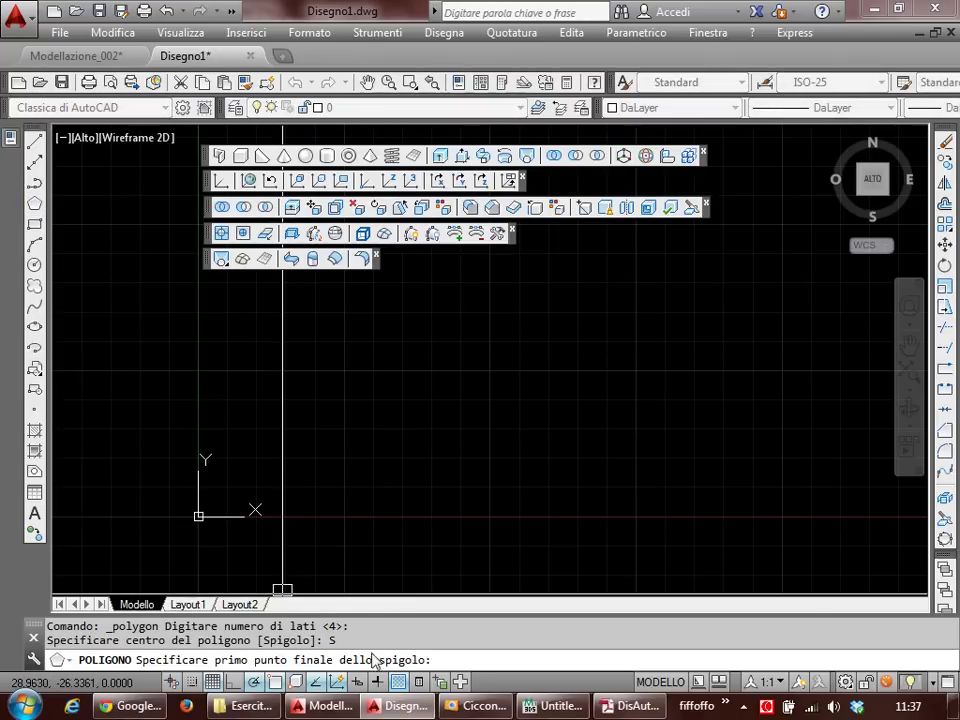
left_click(330, 452)
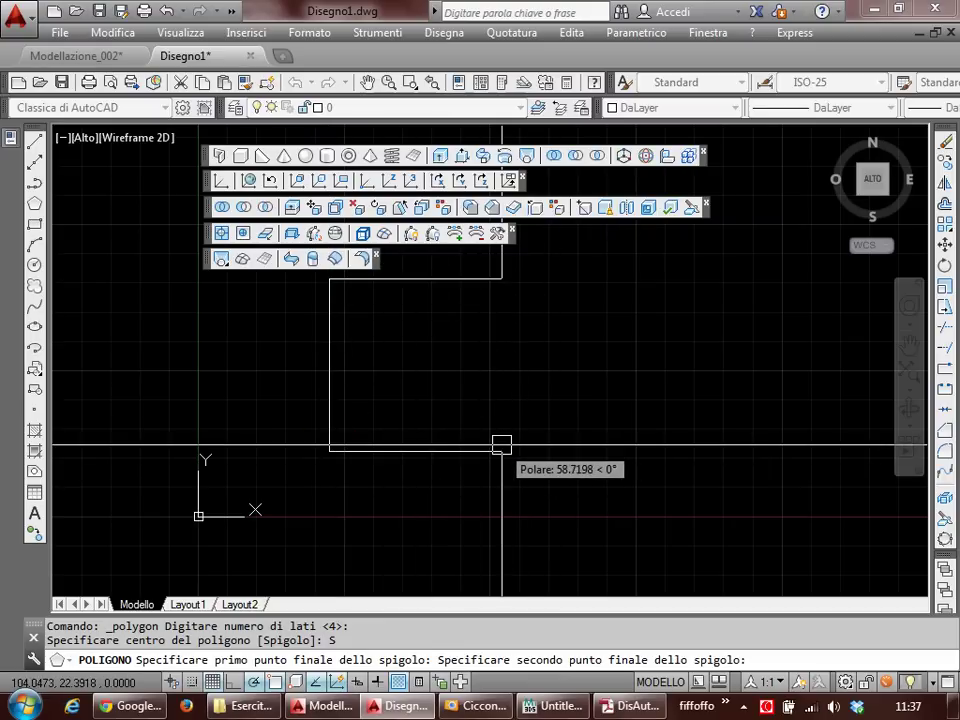
type("1")
key("Return")
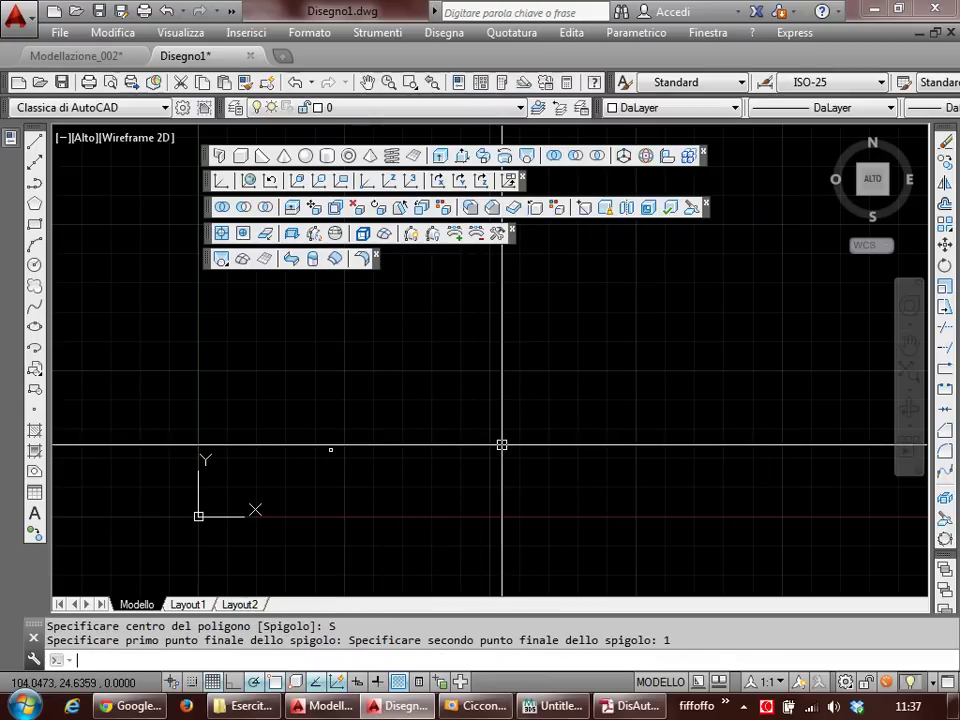
Step: Orbit the square into a 3D view and close the three floating toolbars
scroll(441, 499, "up", 3)
scroll(483, 490, "up", 8)
middle_click_drag(733, 475, 343, 450)
scroll(494, 440, "up", 4)
middle_click_drag(494, 440, 567, 405)
scroll(552, 428, "down", 2)
middle_click_drag(581, 506, 444, 411, "shift")
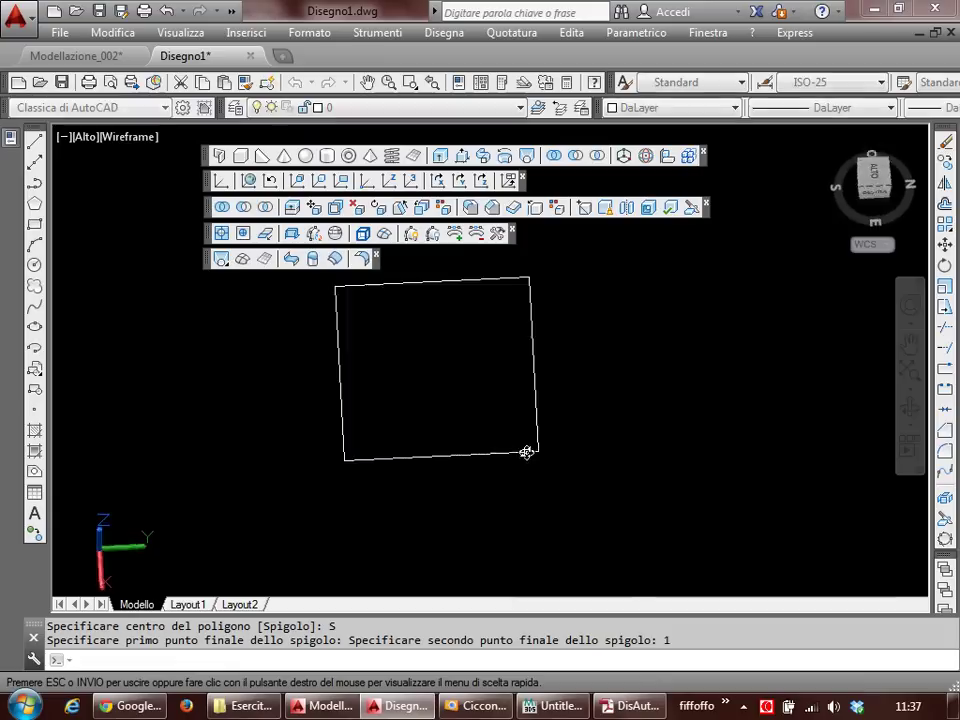
middle_click_drag(443, 186, 510, 218)
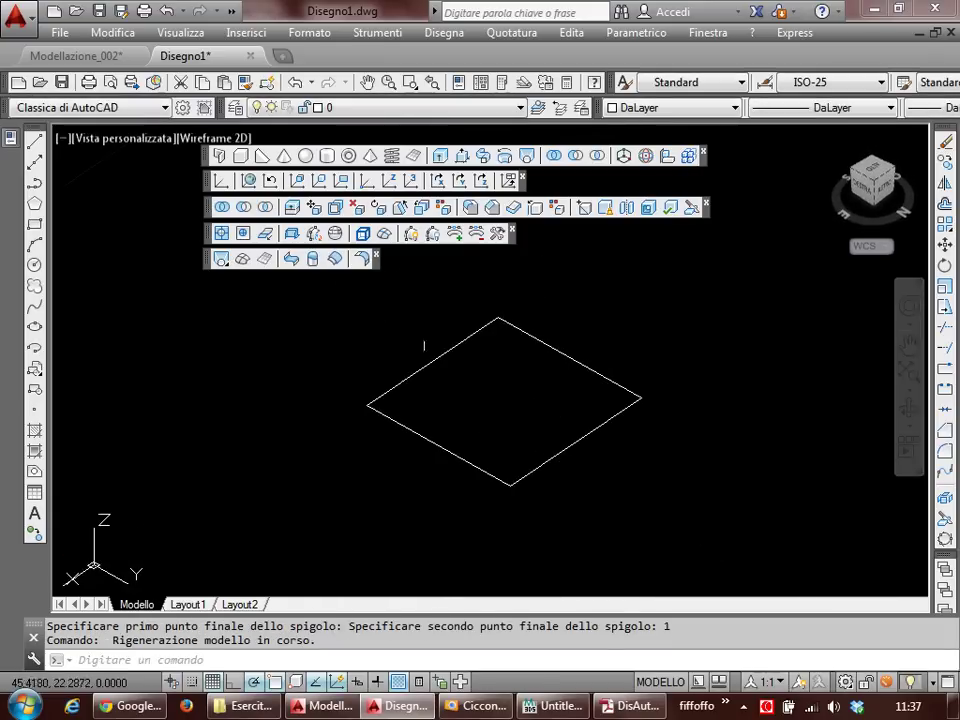
left_click(515, 229)
left_click(375, 255)
left_click(705, 204)
mouse_move(671, 274)
middle_mouse_down("shift")
mouse_move(508, 369)
mouse_move(536, 386)
mouse_move(514, 390)
middle_mouse_up("shift")
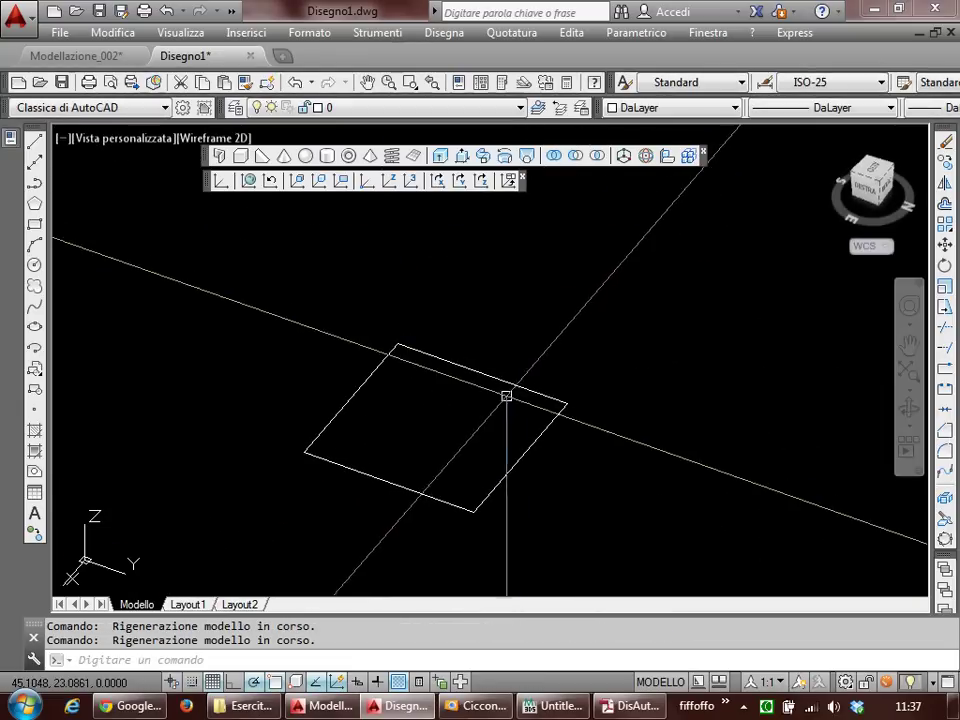
middle_click_drag(430, 385, 407, 364)
scroll(410, 385, "down", 2)
scroll(403, 388, "down", 1)
Step: Draw both diagonals of the square with LINE
type("l")
key("Return")
left_click(365, 332)
left_click(414, 435)
key("Return")
key("Return")
left_click(309, 399)
left_click(470, 370)
mouse_move(456, 386)
middle_mouse_down()
mouse_move(418, 386)
mouse_move(420, 411)
middle_mouse_up()
key("Return")
Step: Copy the square and its diagonals with CP to form a row of four
left_click(467, 381)
left_click(357, 449)
type("cp")
key("Return")
left_click(289, 441)
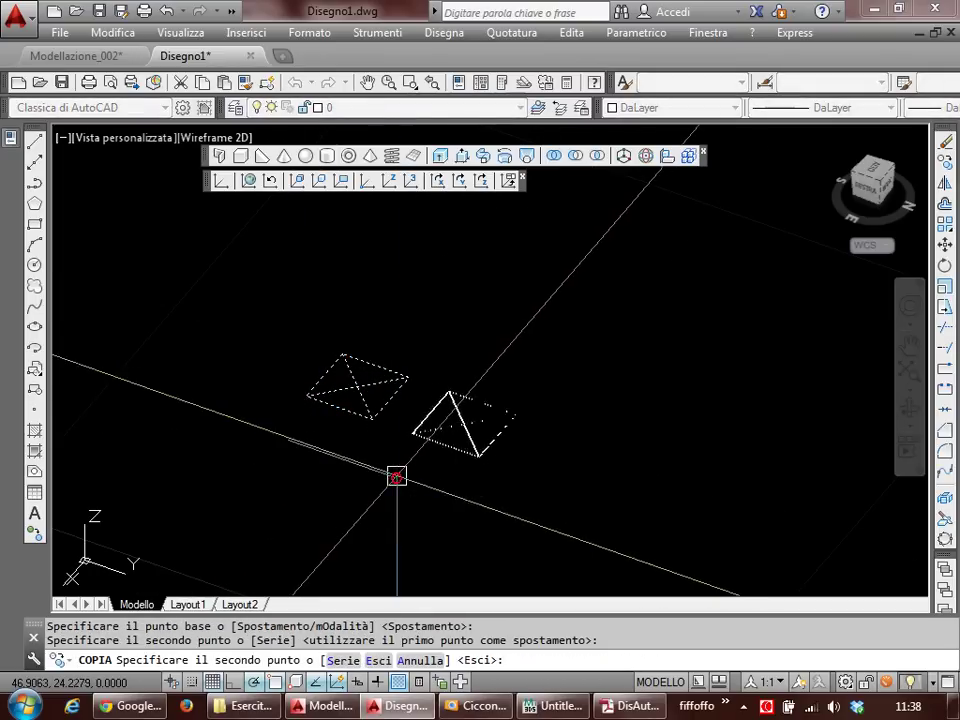
left_click(510, 520)
left_click(630, 558)
key("Escape")
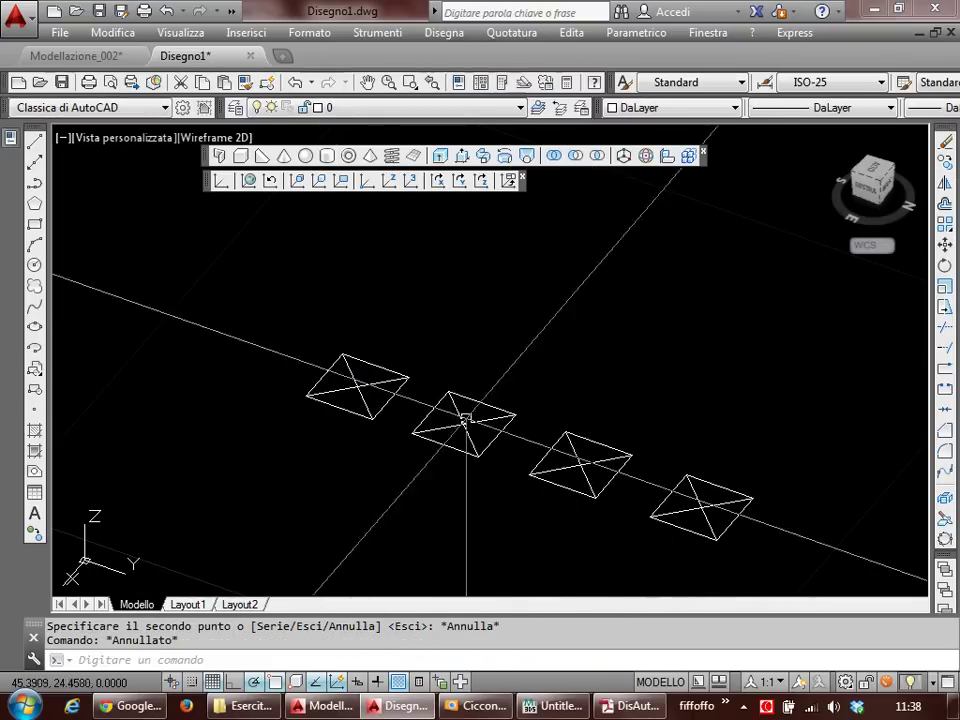
middle_click_drag(465, 420, 441, 382)
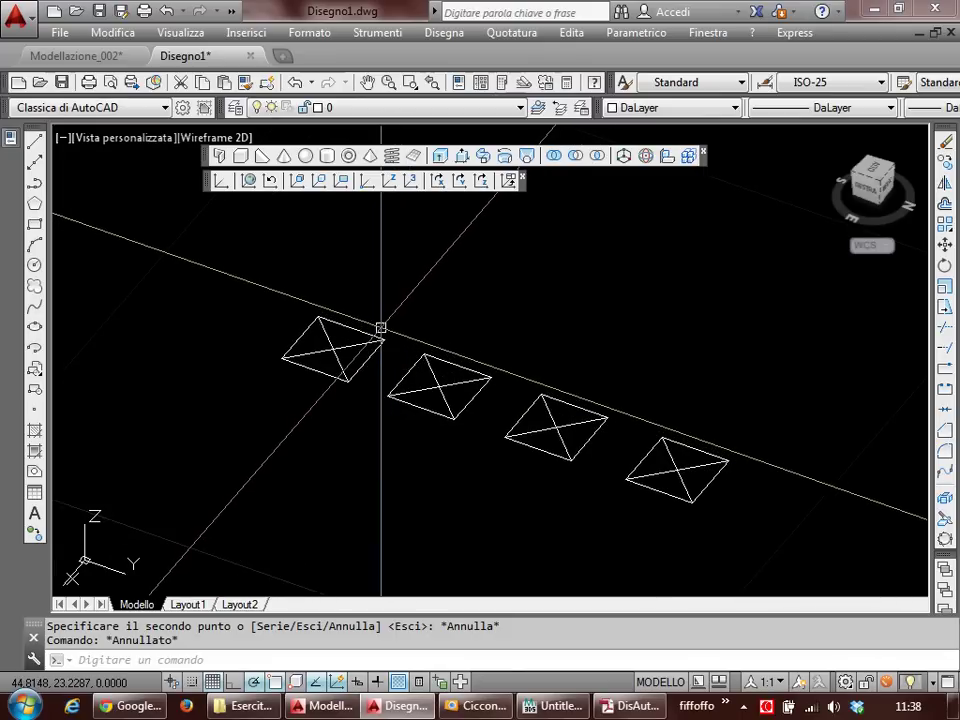
mouse_move(381, 328)
middle_mouse_down()
mouse_move(493, 450)
mouse_move(596, 592)
middle_mouse_up()
scroll(493, 450, "up", 2)
left_click(632, 706)
scroll(456, 563, "up", 5)
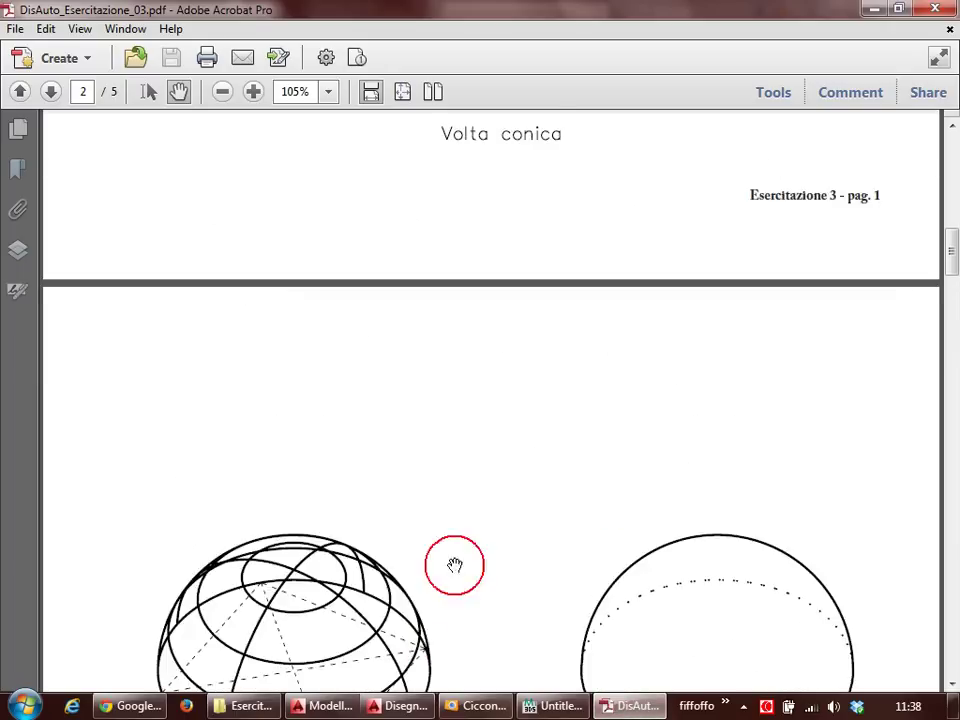
scroll(541, 497, "up", 5)
scroll(541, 497, "up", 5)
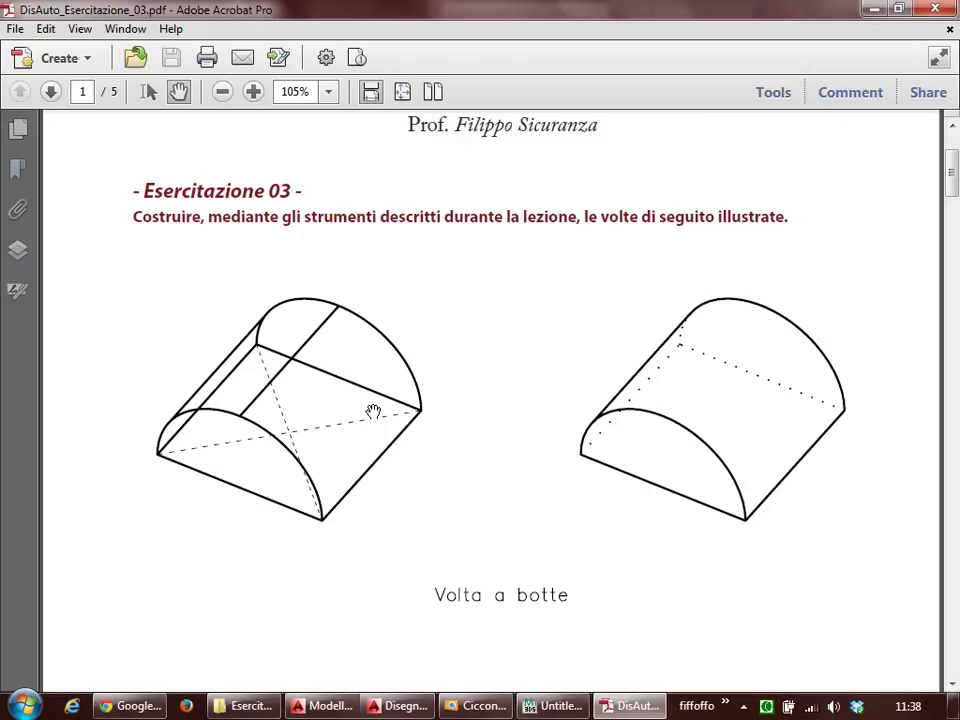
left_click(398, 706)
scroll(365, 405, "up", 1)
Step: Zoom in on the first square and reset the coordinate system with UCS
scroll(349, 362, "up", 1)
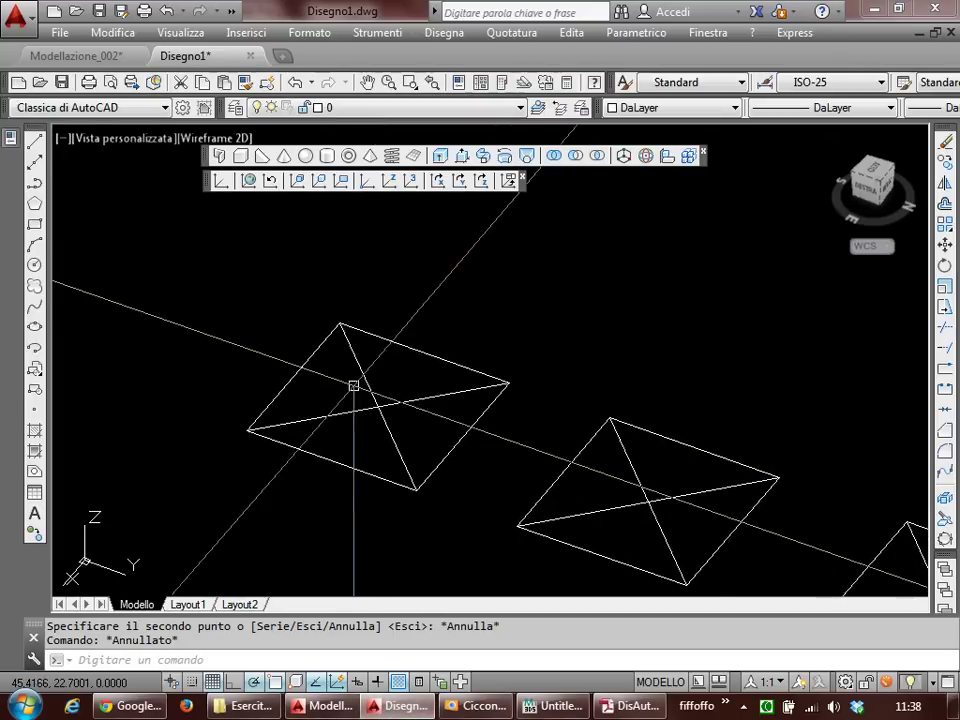
scroll(354, 386, "up", 1)
scroll(354, 386, "up", 1)
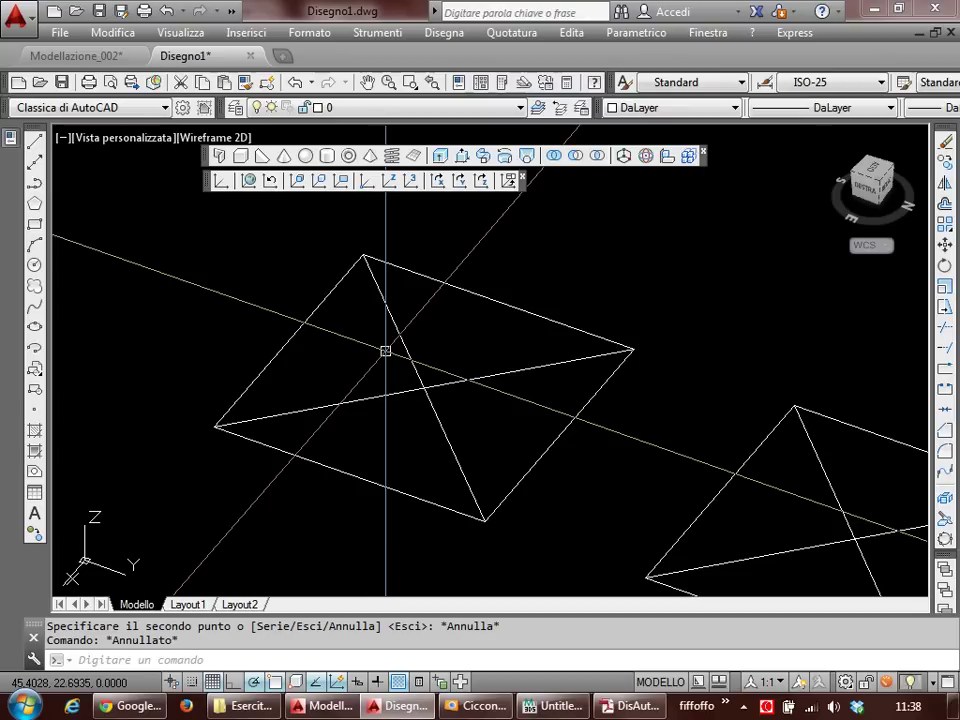
middle_click_drag(343, 364, 341, 360)
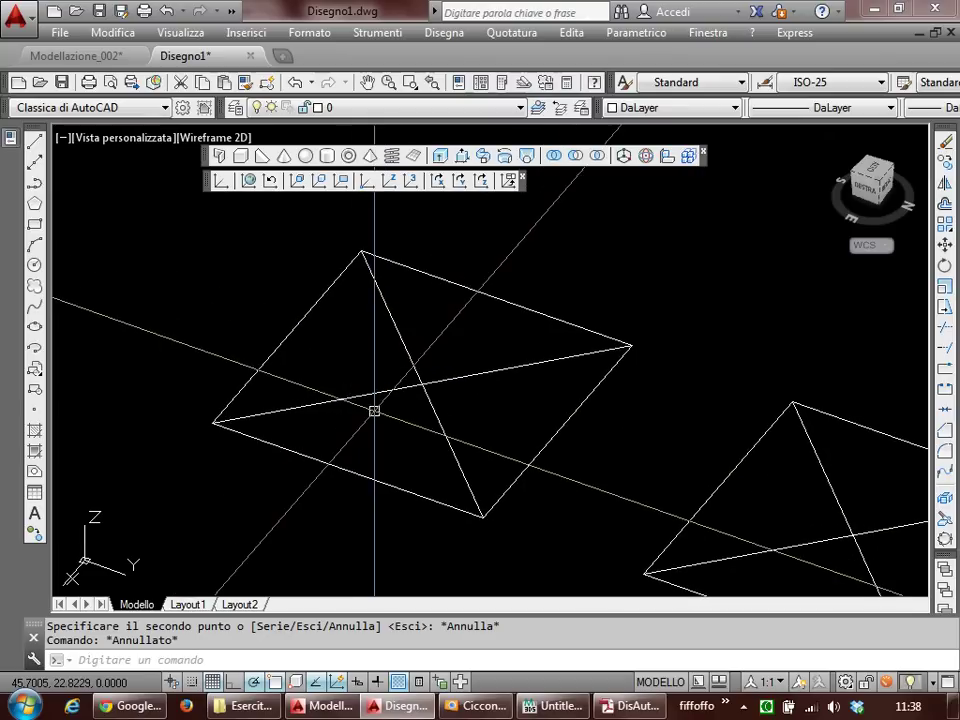
type("ucs")
key("Return")
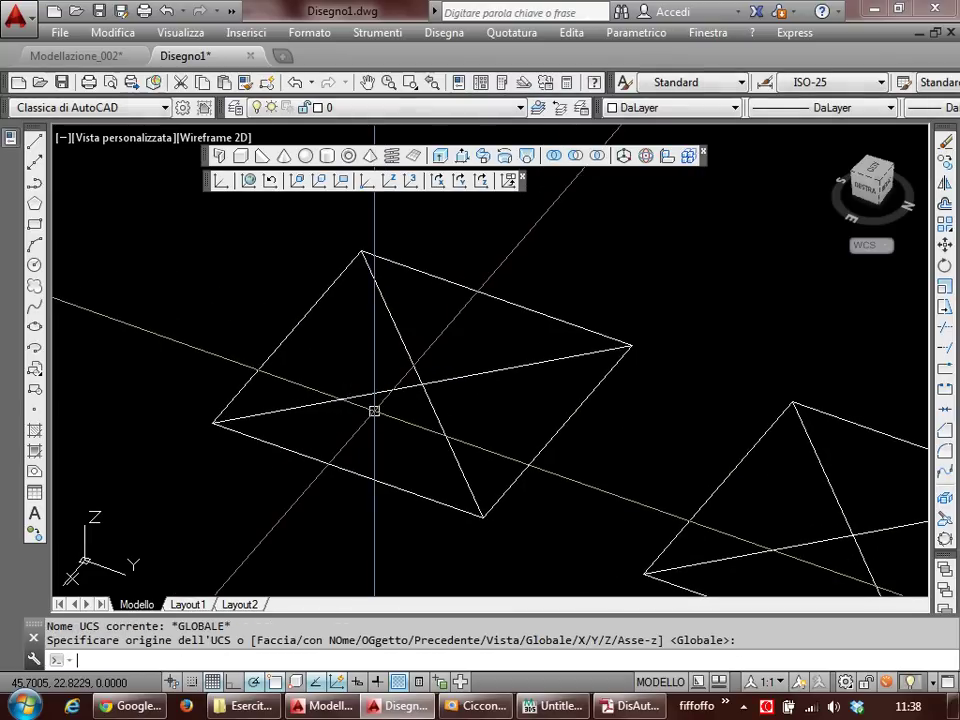
scroll(362, 440, "down", 1)
scroll(360, 438, "down", 2)
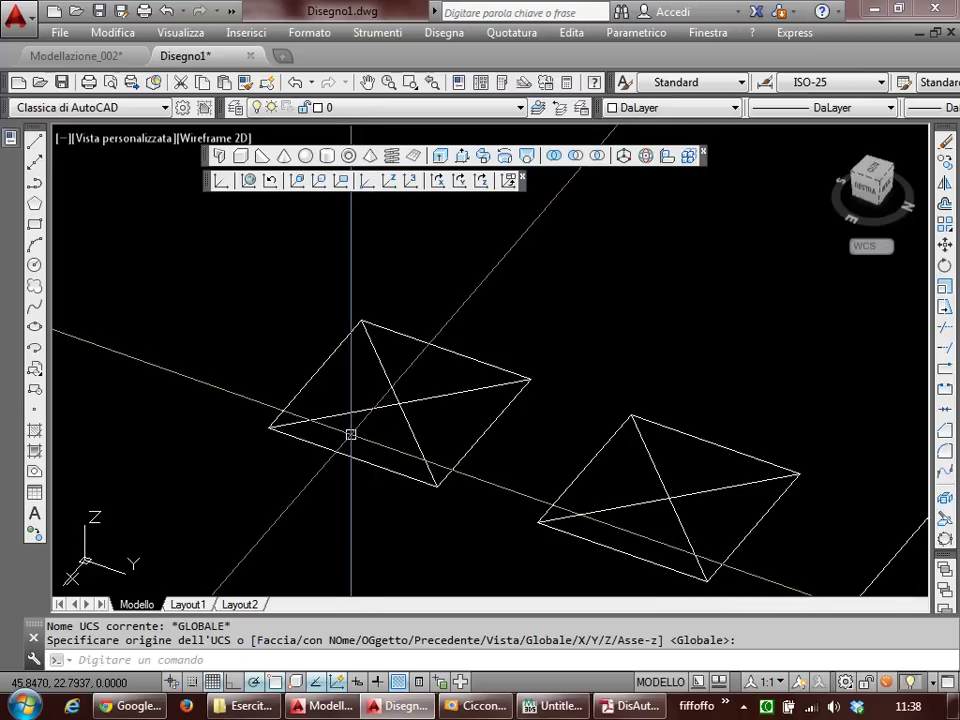
Step: Draw a circle centred on the square's base, with its radius reaching the lower corner
type("c")
key("Return")
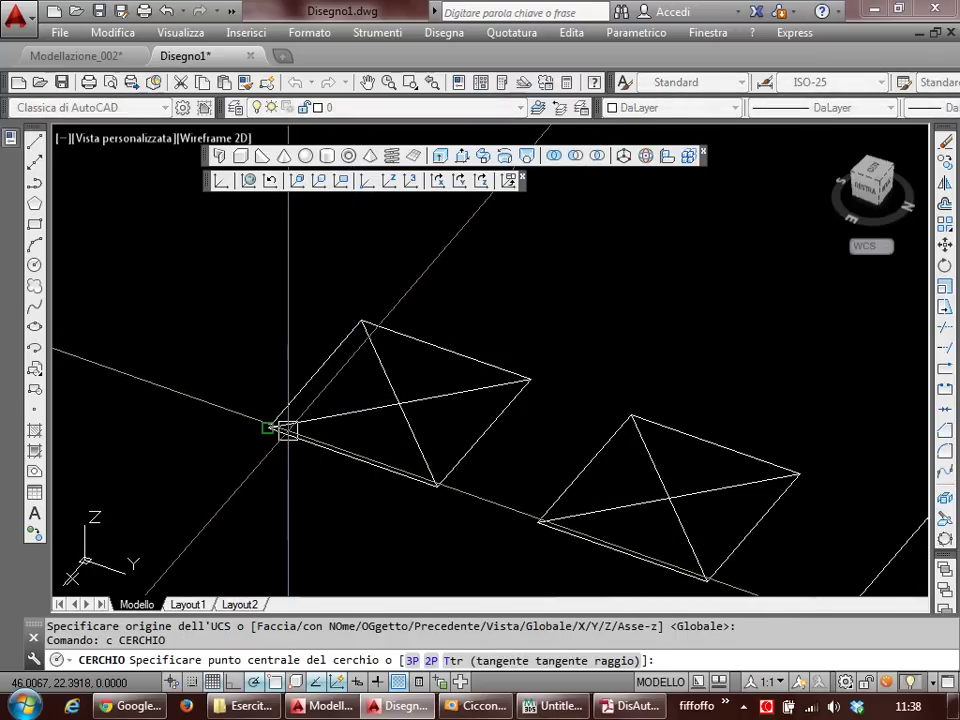
left_click(270, 427)
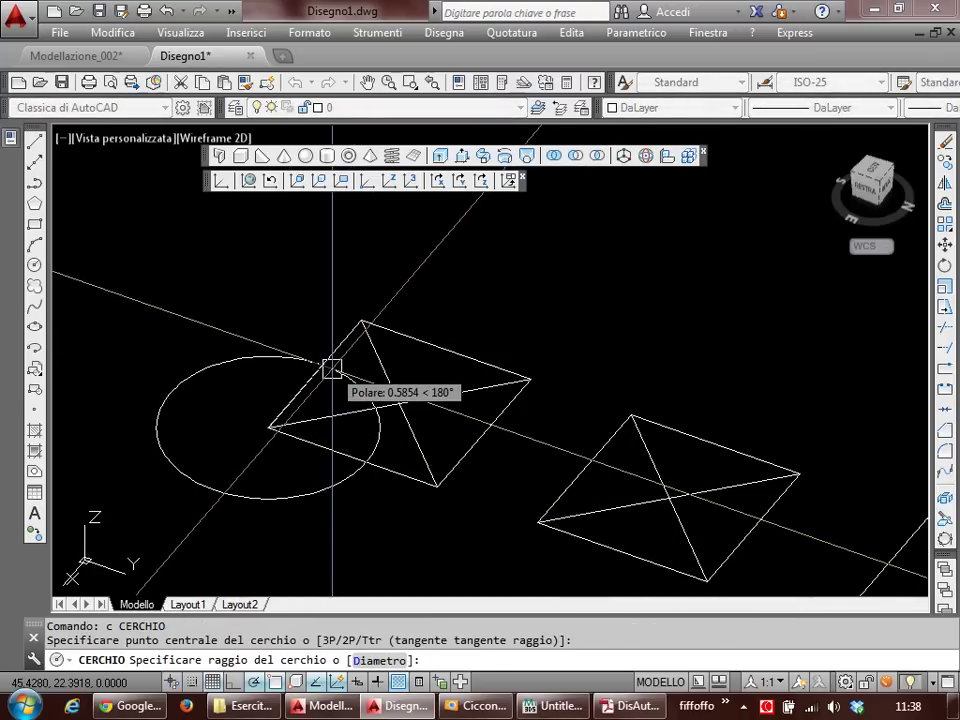
key("Escape")
type("C")
key("Return")
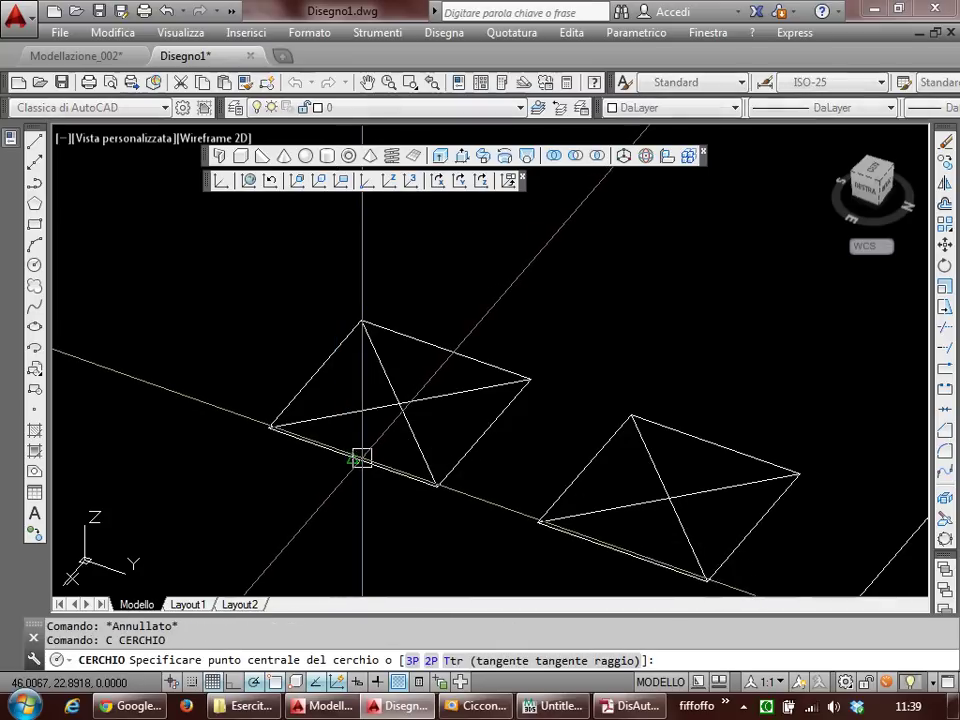
left_click(359, 459)
left_click(437, 486)
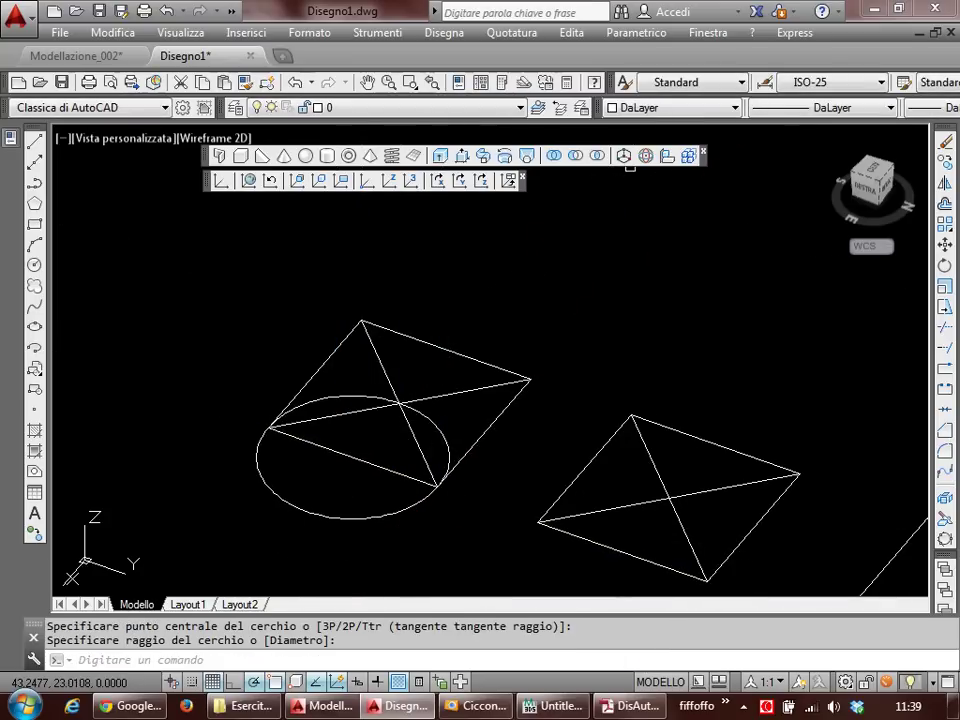
Step: Rotate the circle 90 degrees in 3D about its centre
left_click(647, 157)
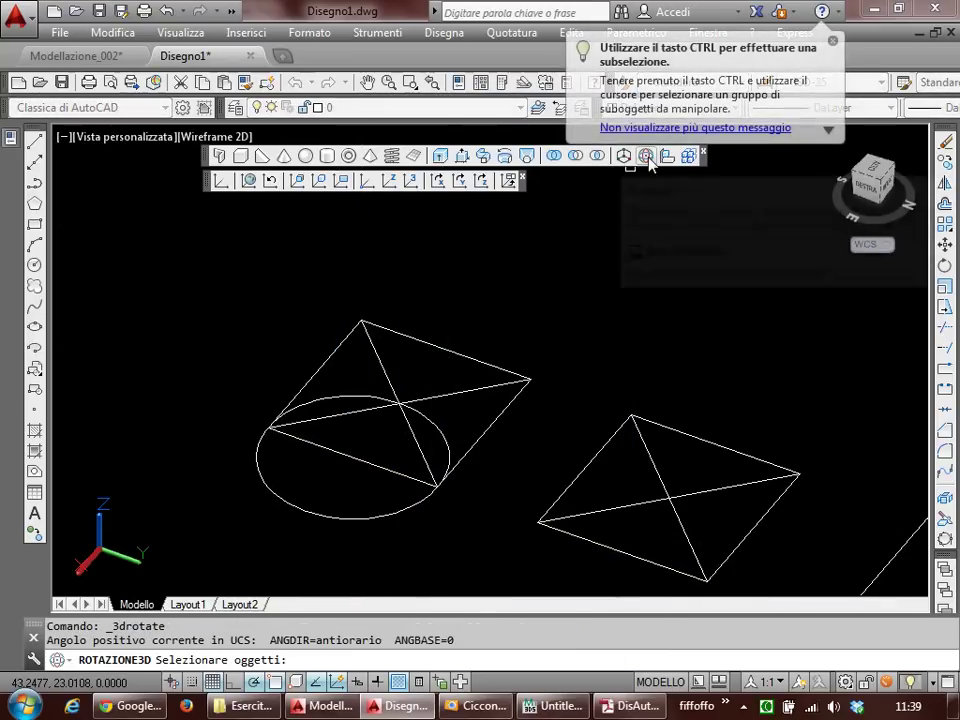
left_click(440, 419)
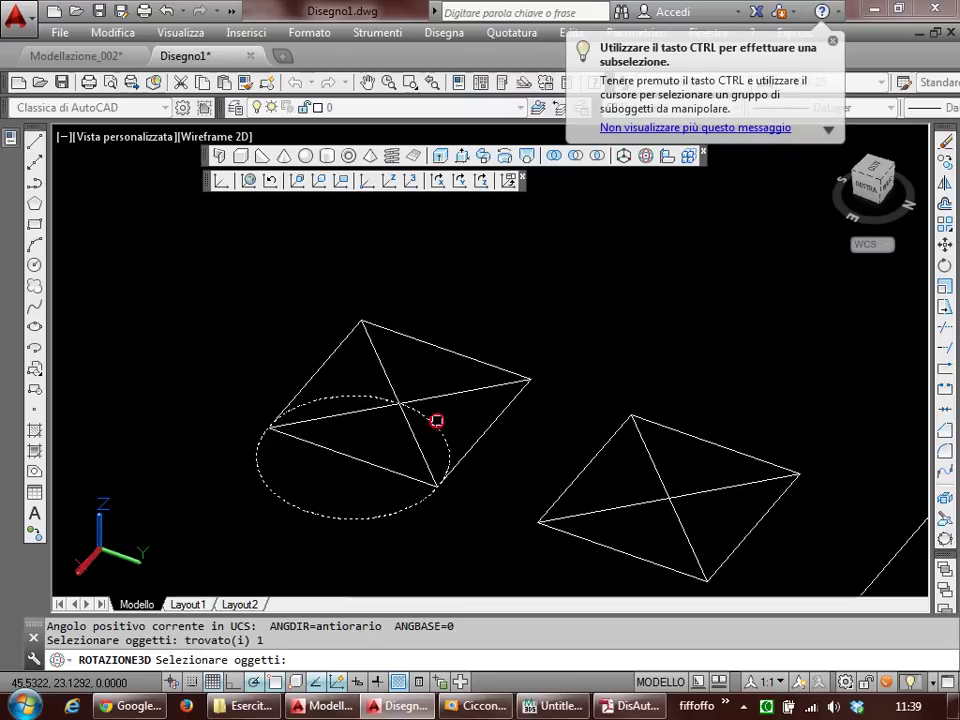
key("Return")
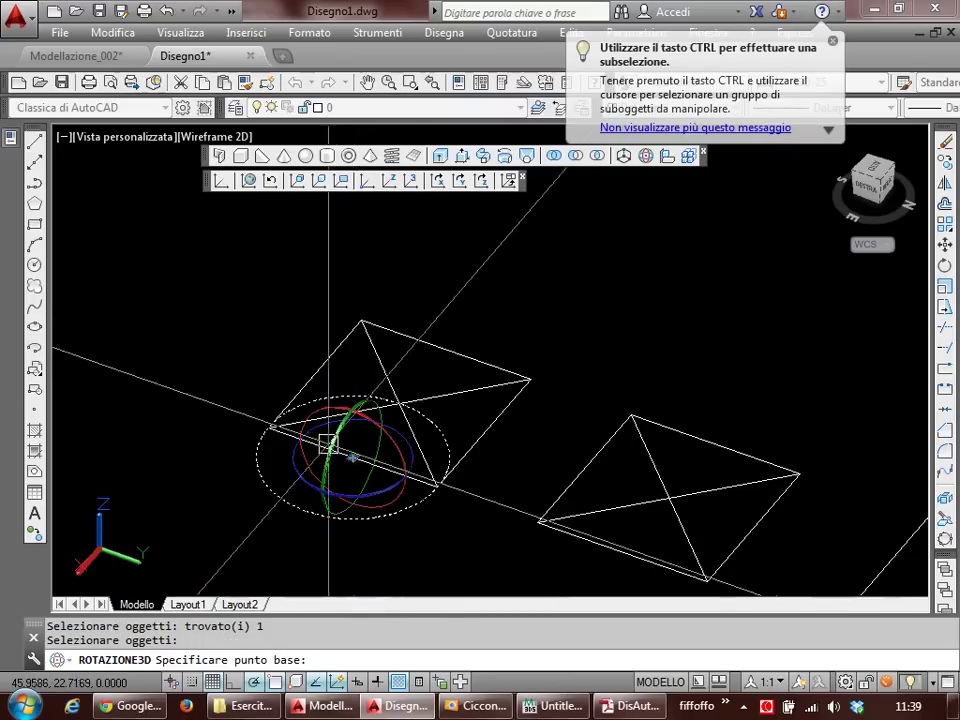
left_click(352, 456)
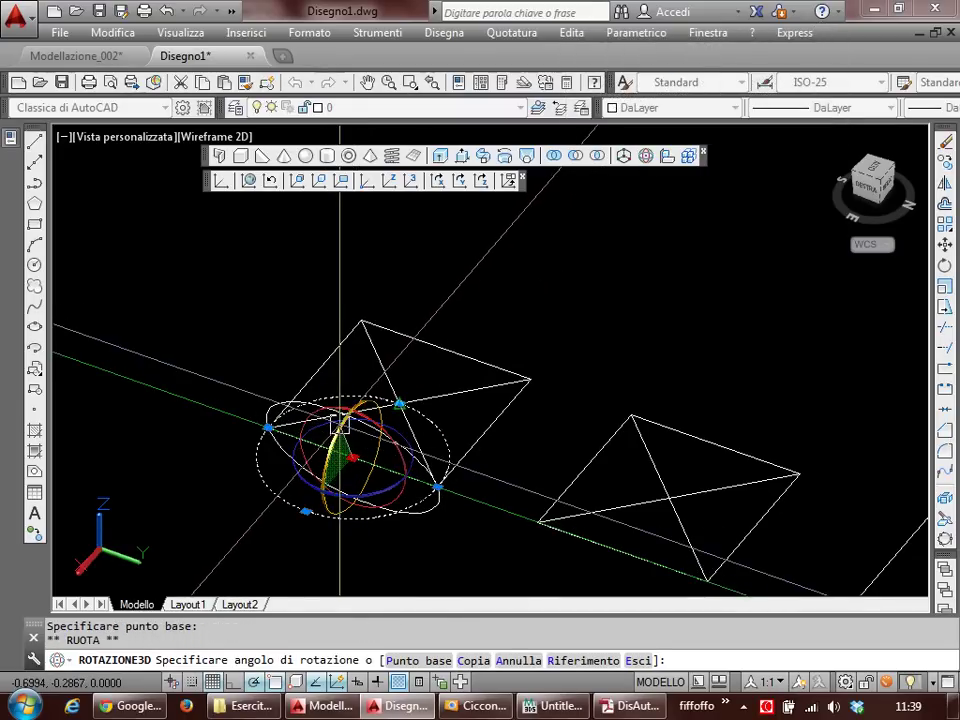
type("90")
key("Return")
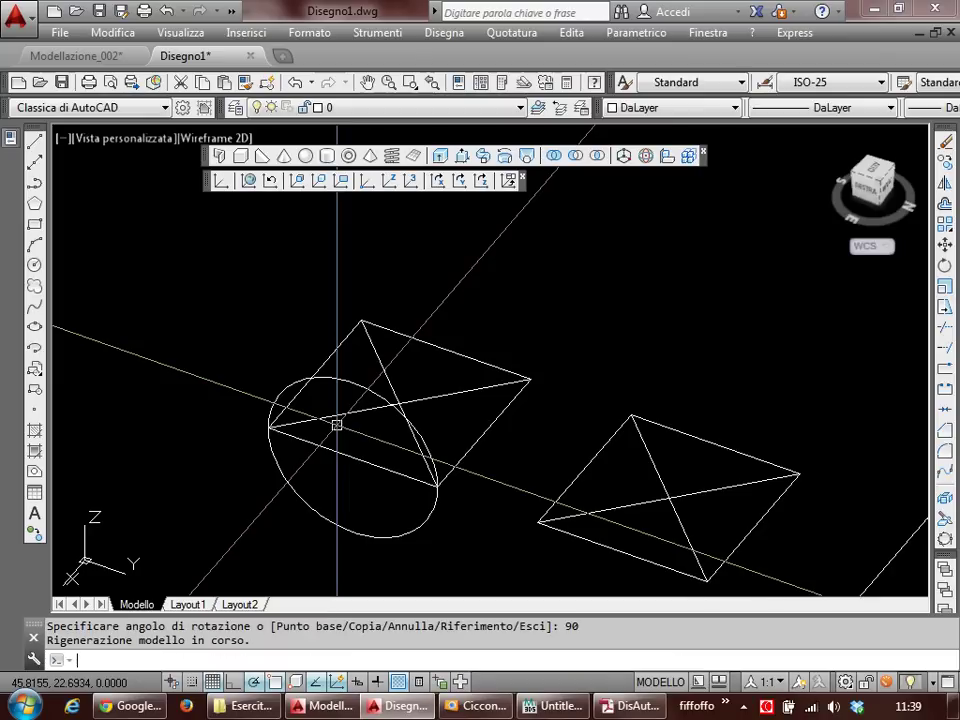
Step: Rotate the UCS 90° about X, then align it to the base edge with three points
type("ucs")
key("Return")
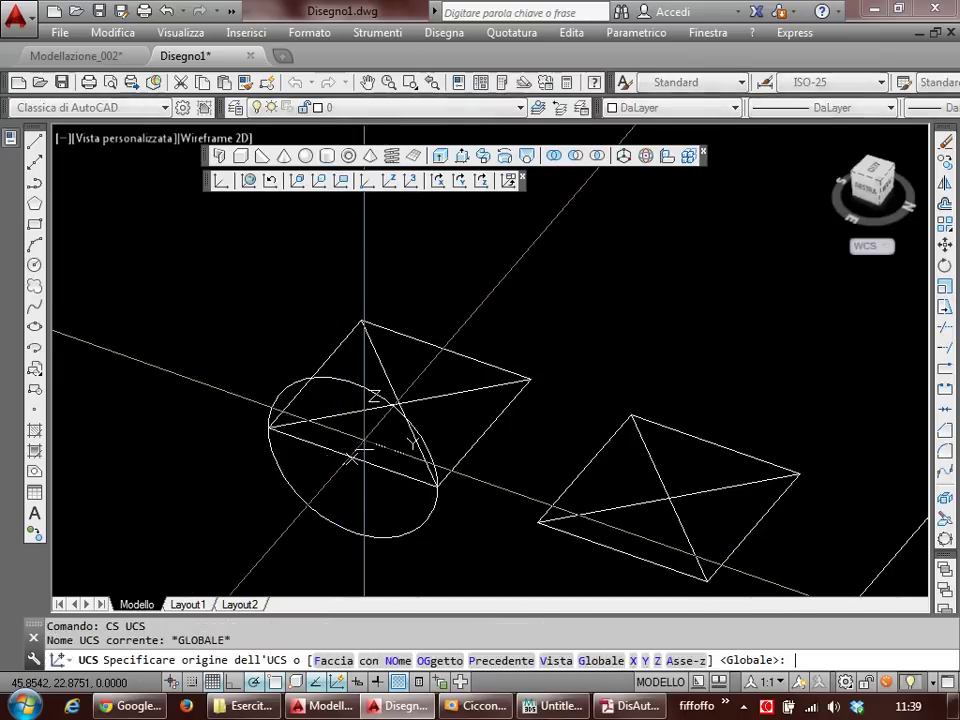
type("x")
key("Return")
key("Return")
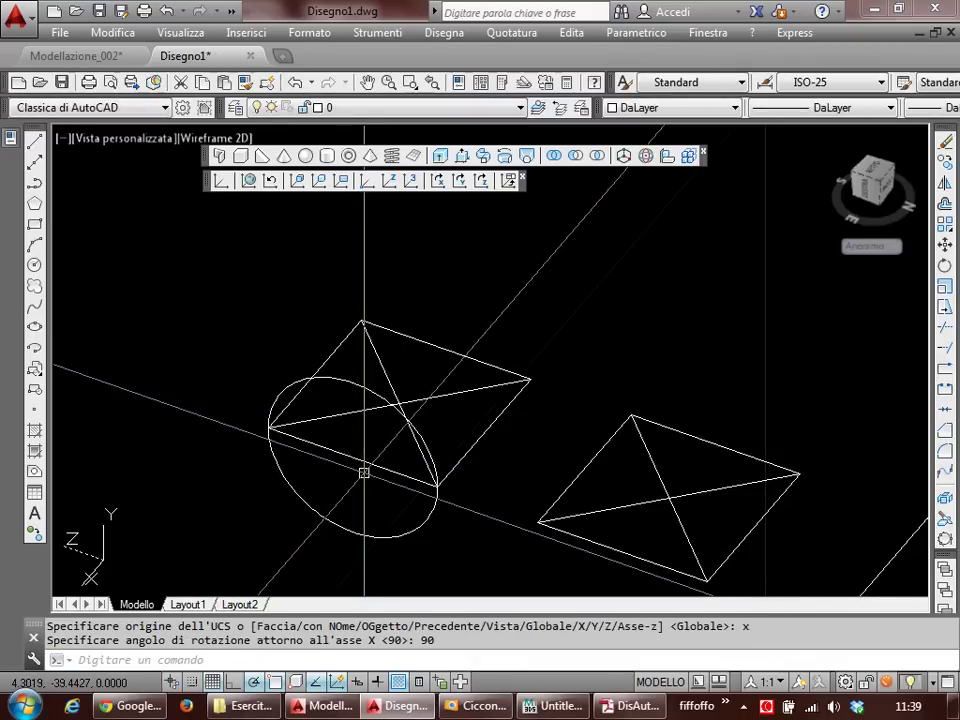
key("Return")
left_click(268, 428)
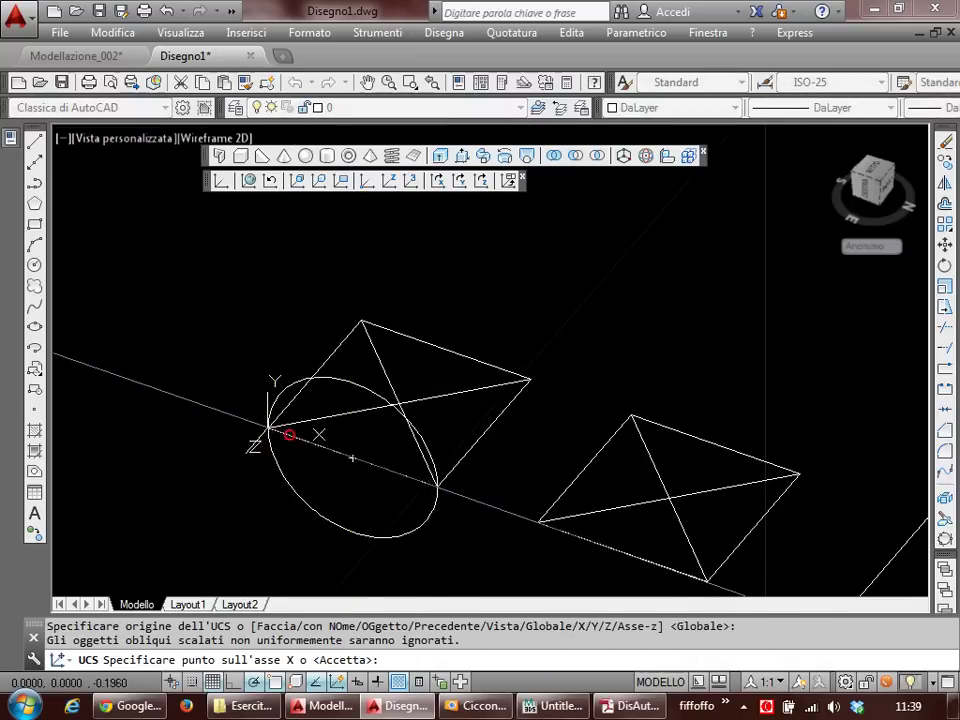
left_click(440, 486)
left_click(352, 453)
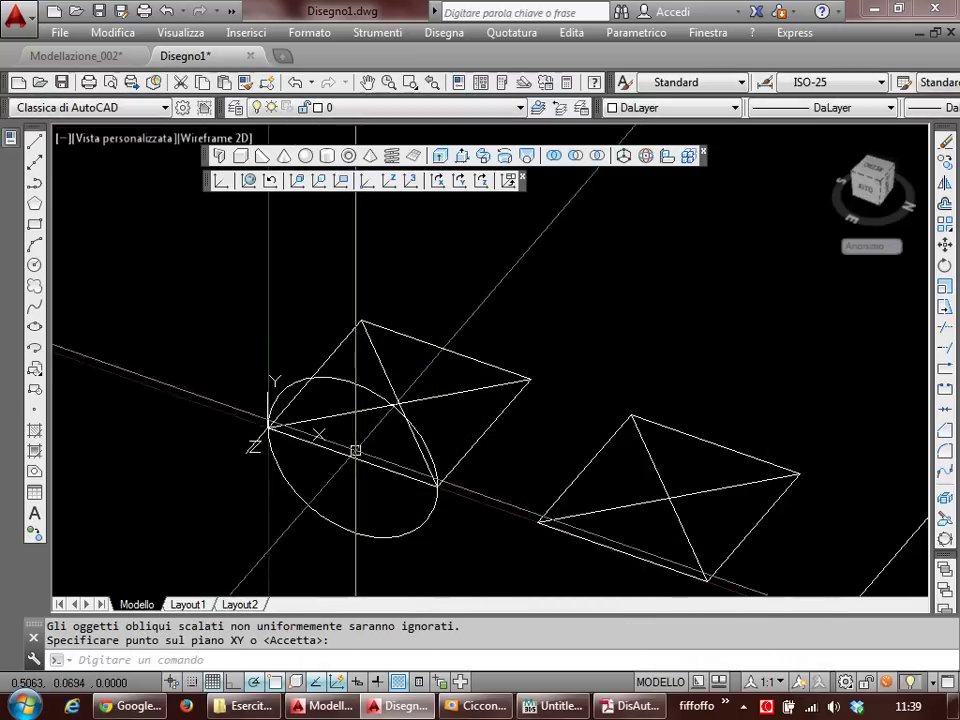
Step: Erase the rotated circle and draw a new one centred on the base edge, radius to the corner
type("ca")
key("Return")
left_click(429, 520)
key("Return")
type("c")
key("Return")
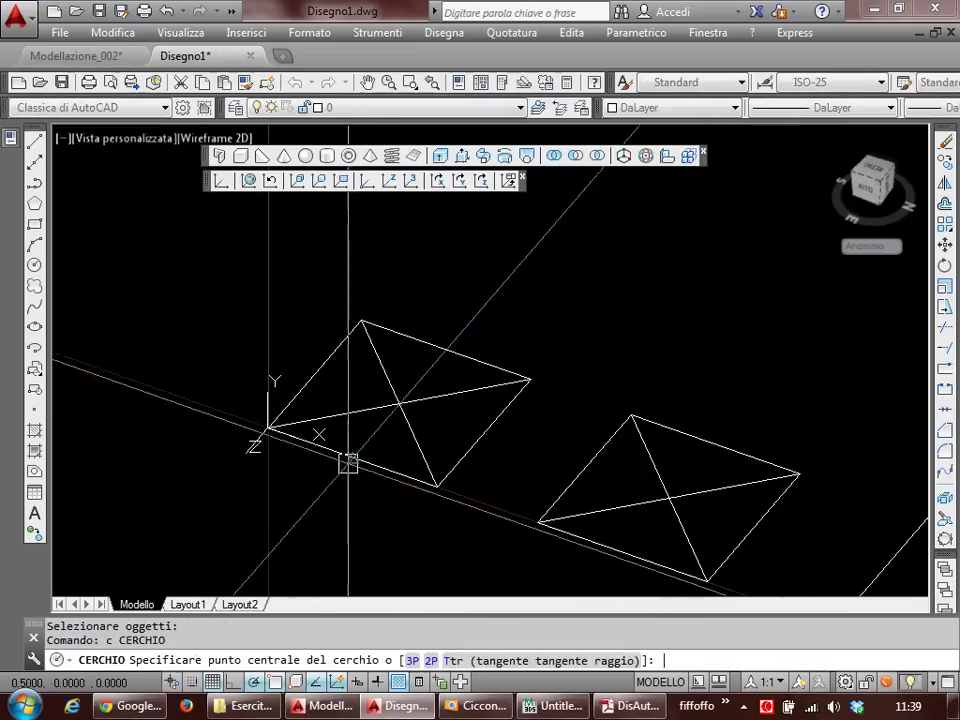
left_click(354, 461)
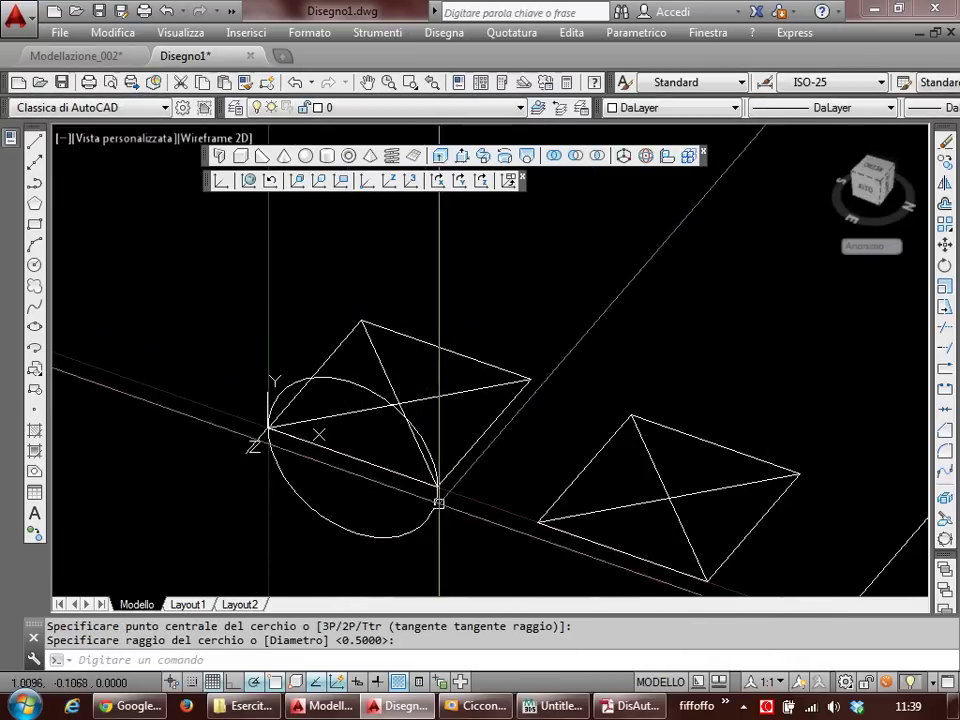
left_click(438, 502)
Step: Select the new circle for extrusion with EX
type("ex")
key("Return")
left_click(438, 502)
key("Return")
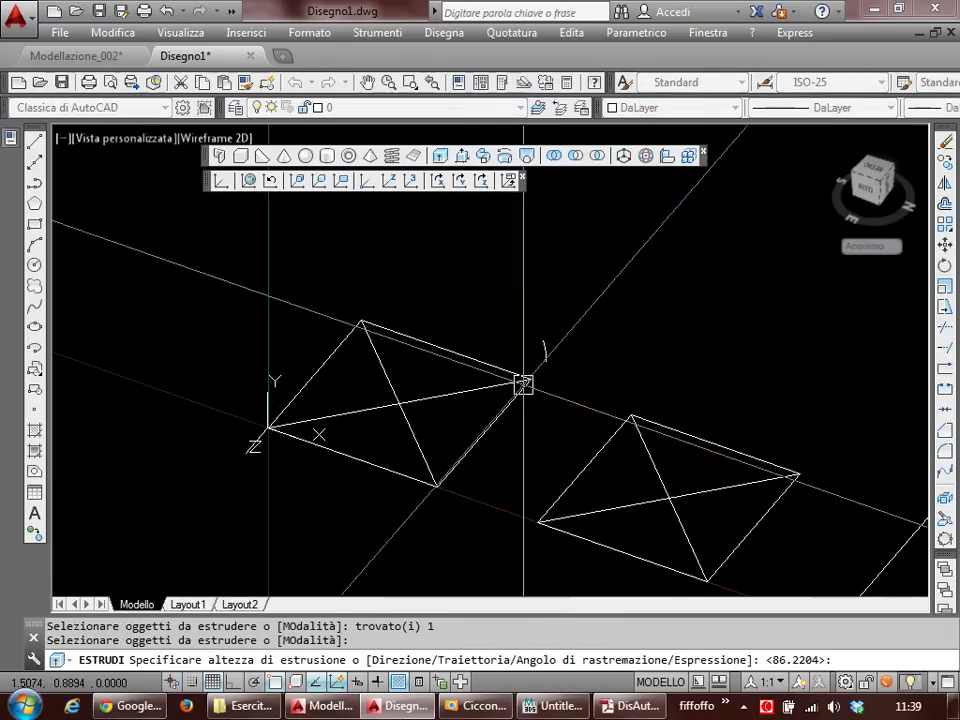
Step: Extrude the circle to the far corner, apply Conceptual style, and reset the UCS to World
left_click(530, 381)
type("vs")
key("Return")
type("c")
key("Return")
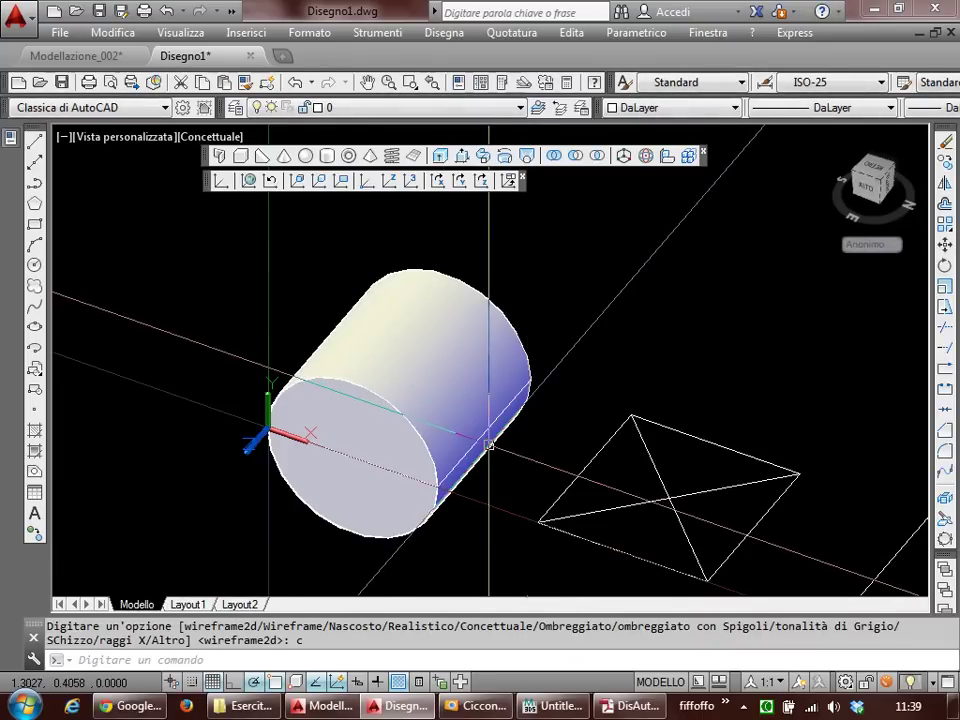
type("ucs")
key("Return")
Step: Slice the cylinder on the XY plane, keeping both halves, and erase the lower half
key("Return")
type("tc")
key("Return")
left_click(473, 366)
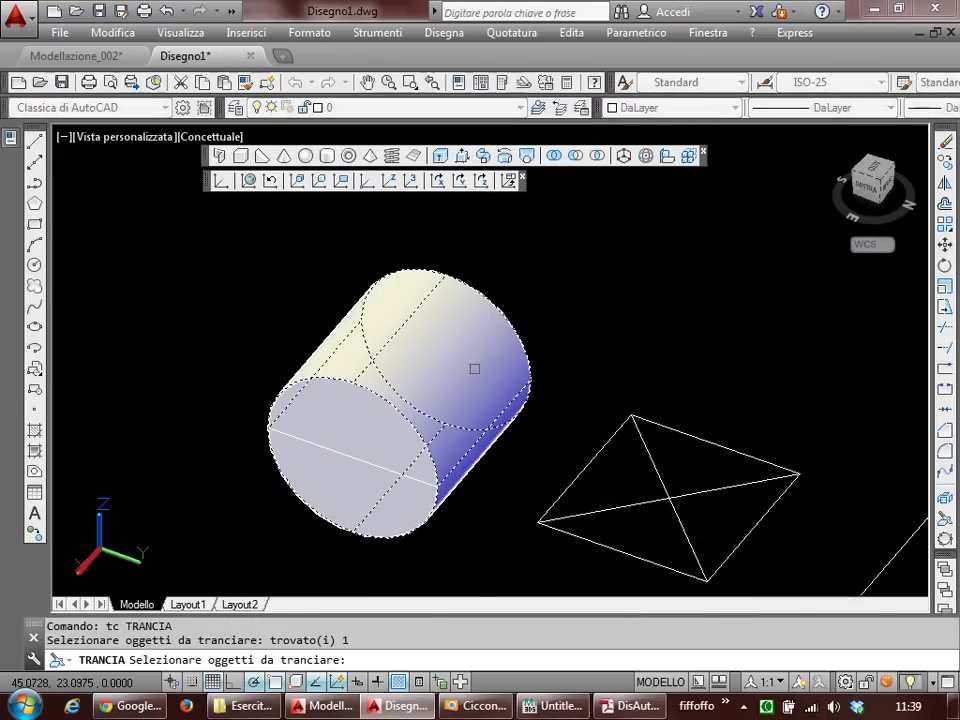
key("Return")
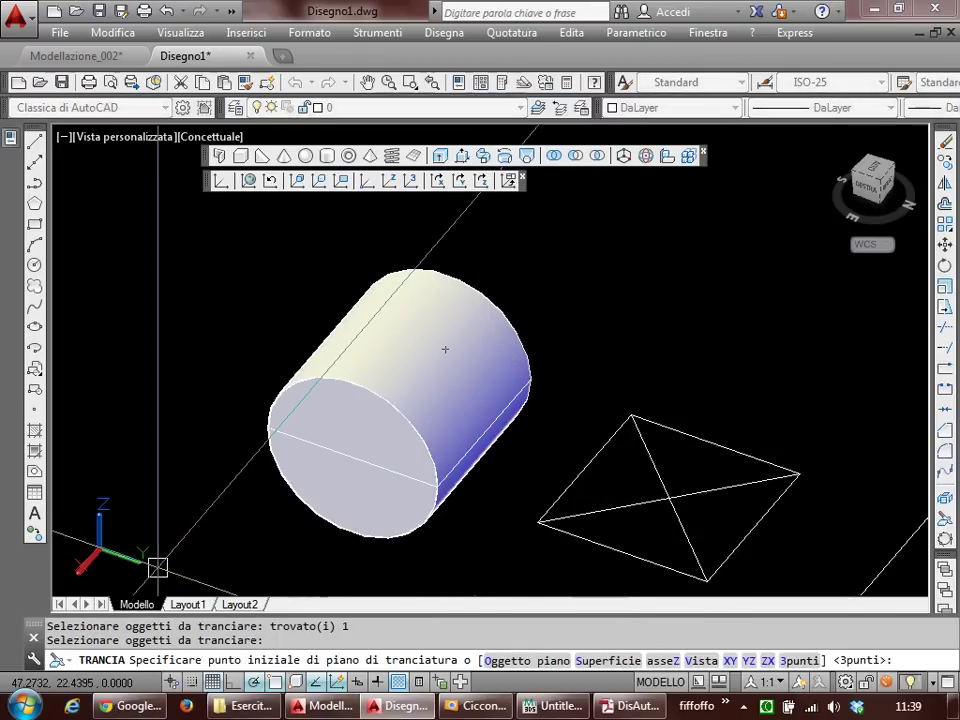
type("xy")
key("Return")
left_click(432, 492)
key("Return")
left_click(396, 454)
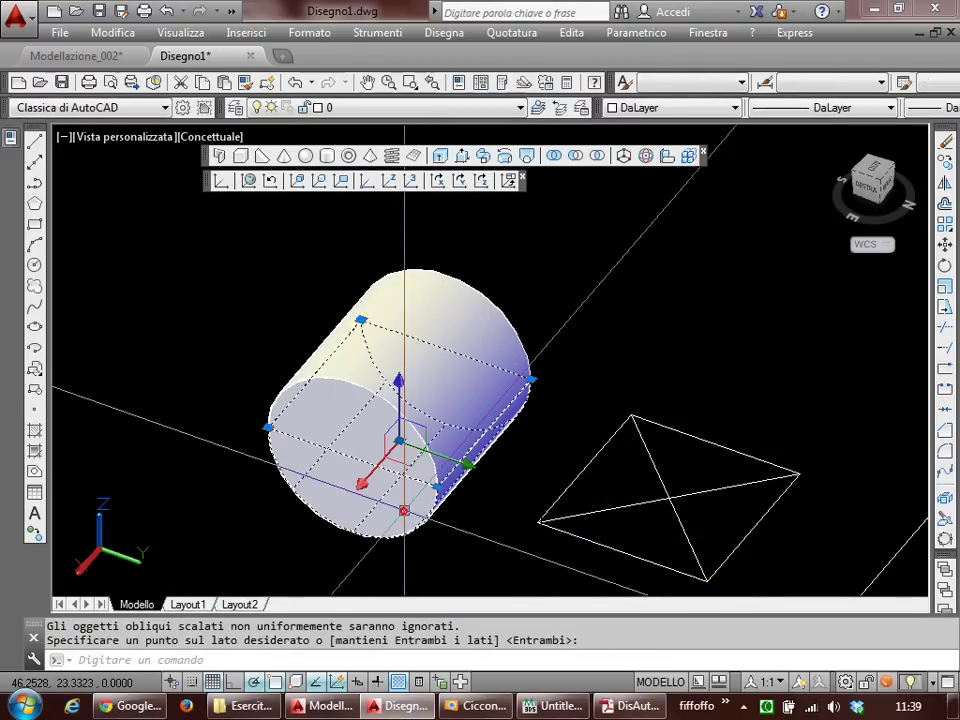
type("ca")
key("Return")
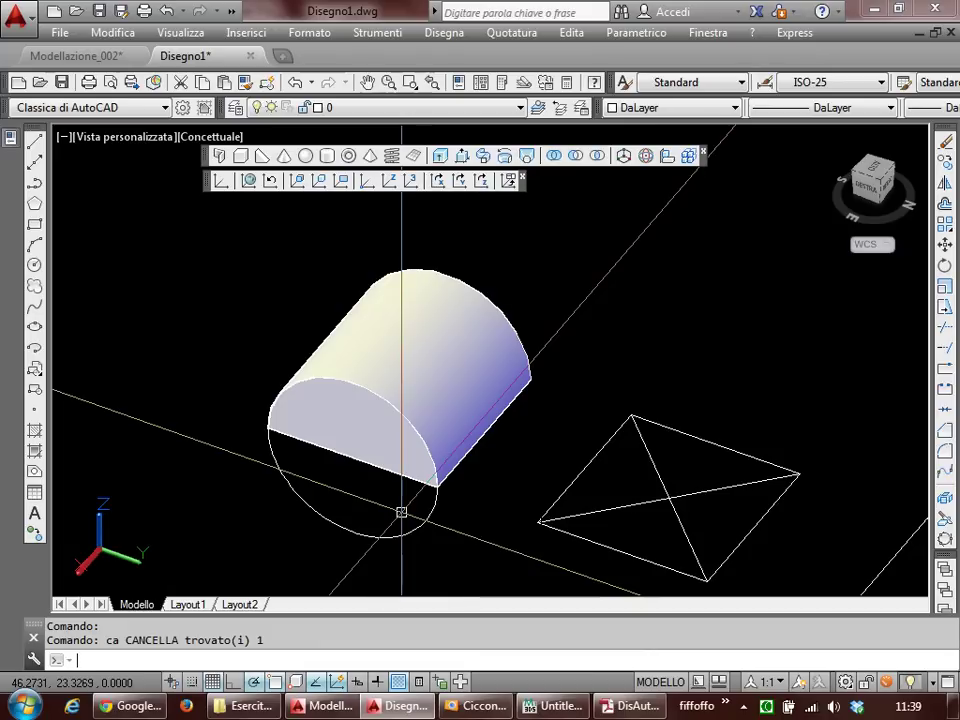
Step: Draw a rectangle covering the second square base
middle_click_drag(508, 461, 335, 450)
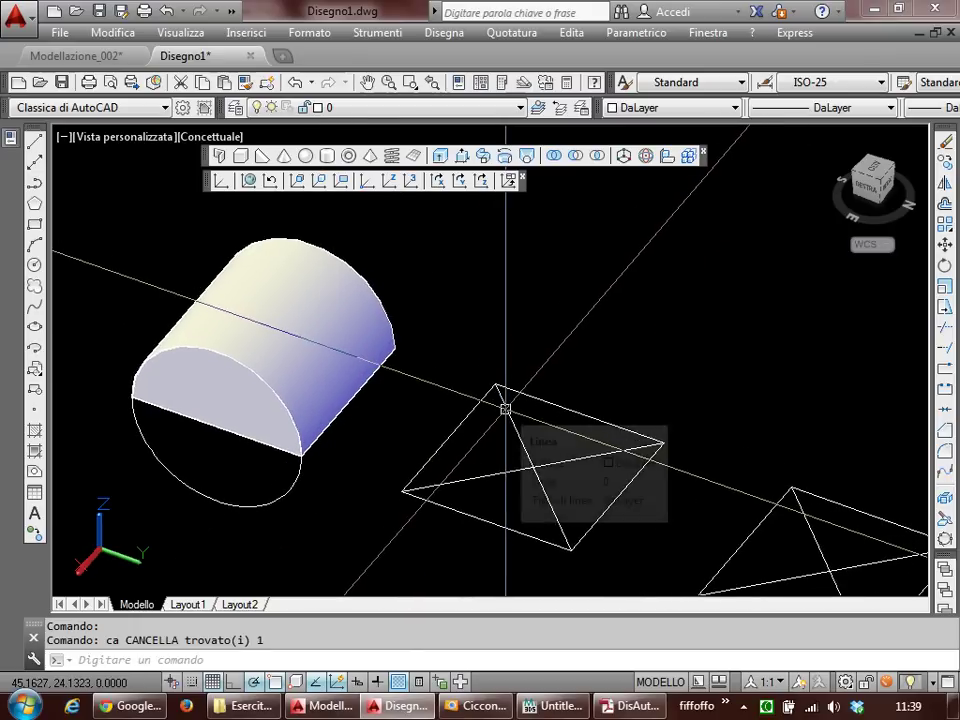
type("rec")
key("Return")
left_click(495, 387)
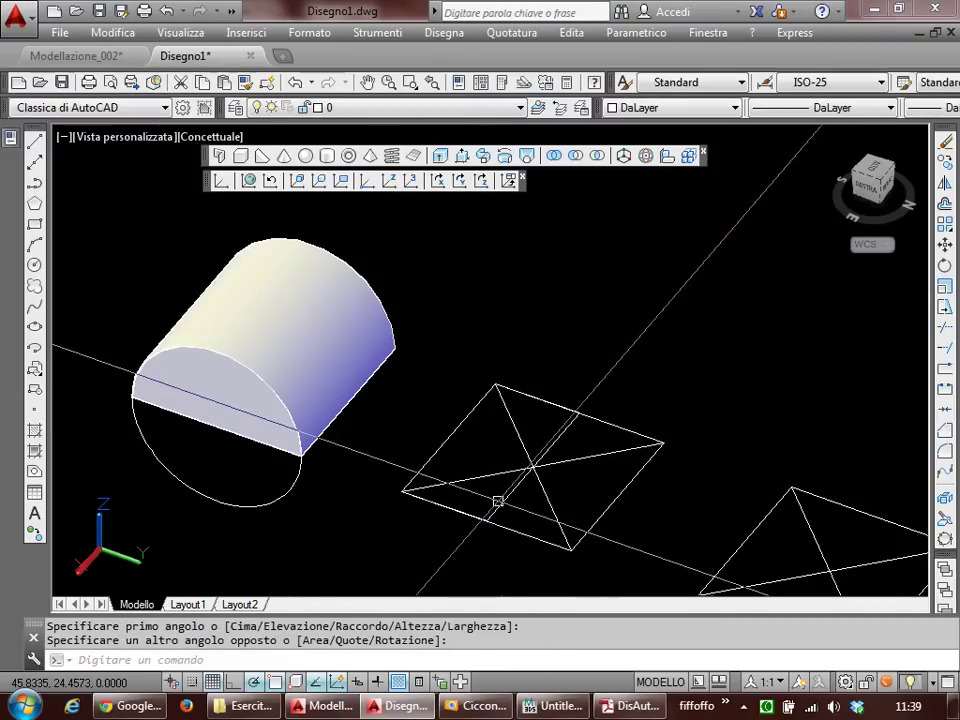
left_click(500, 549)
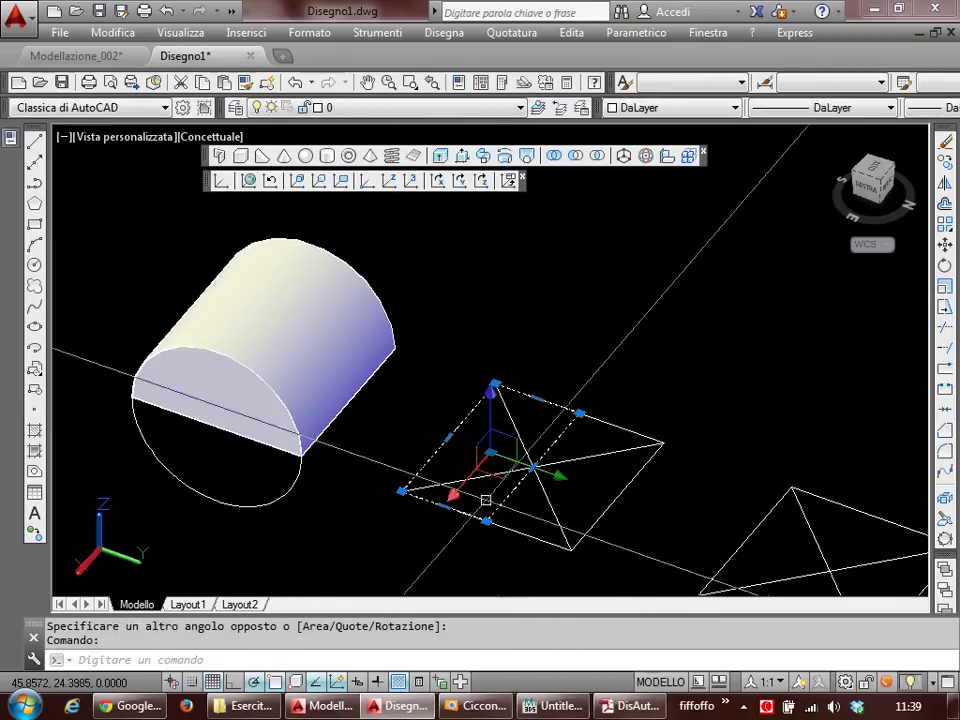
Step: Revolve the rectangle about the edge midpoints into a vault, then remove it
left_click(505, 158)
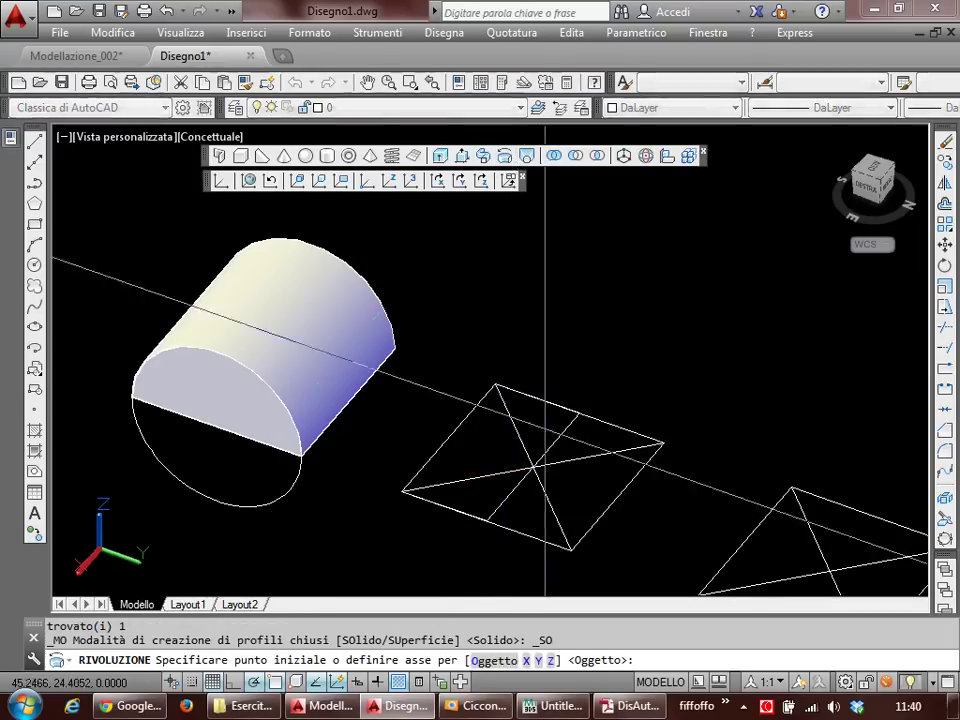
left_click(491, 516)
left_click(580, 412)
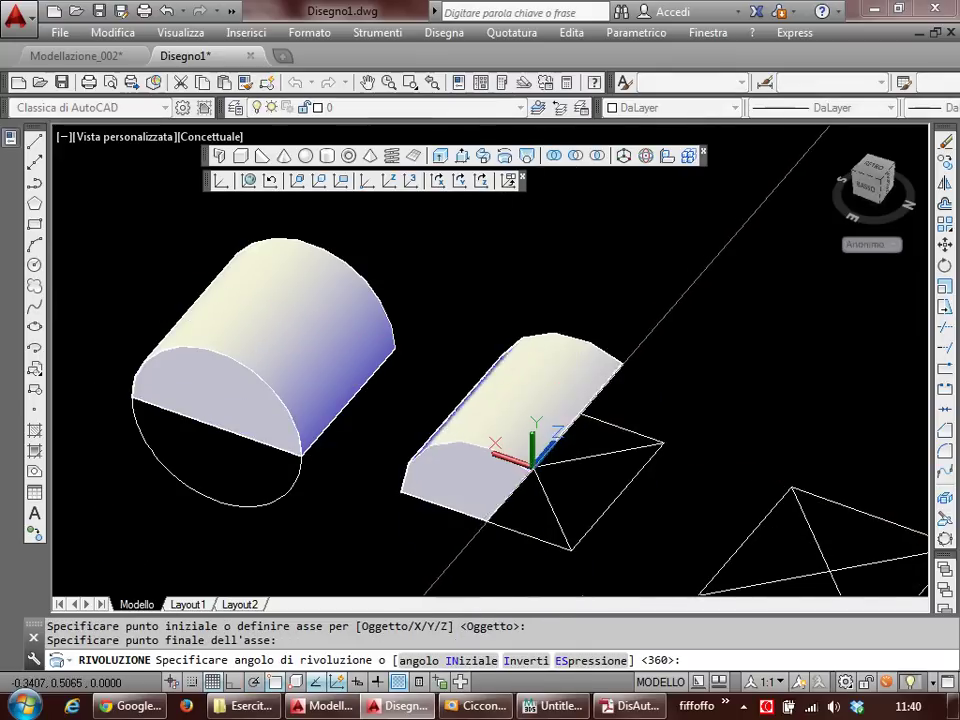
left_click(566, 540)
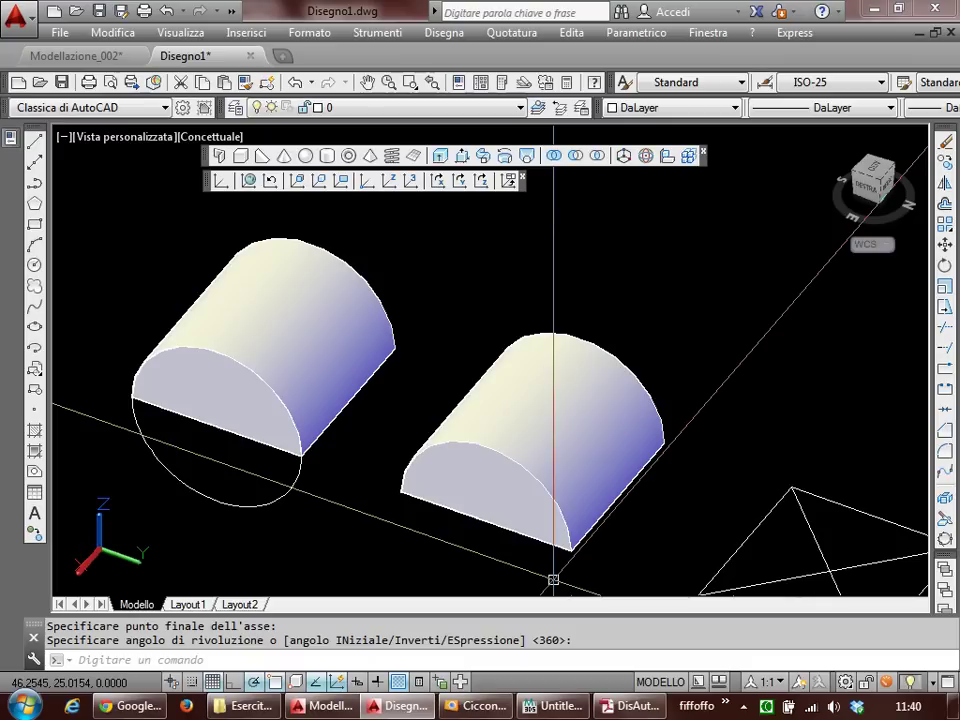
type("c")
left_click(546, 508)
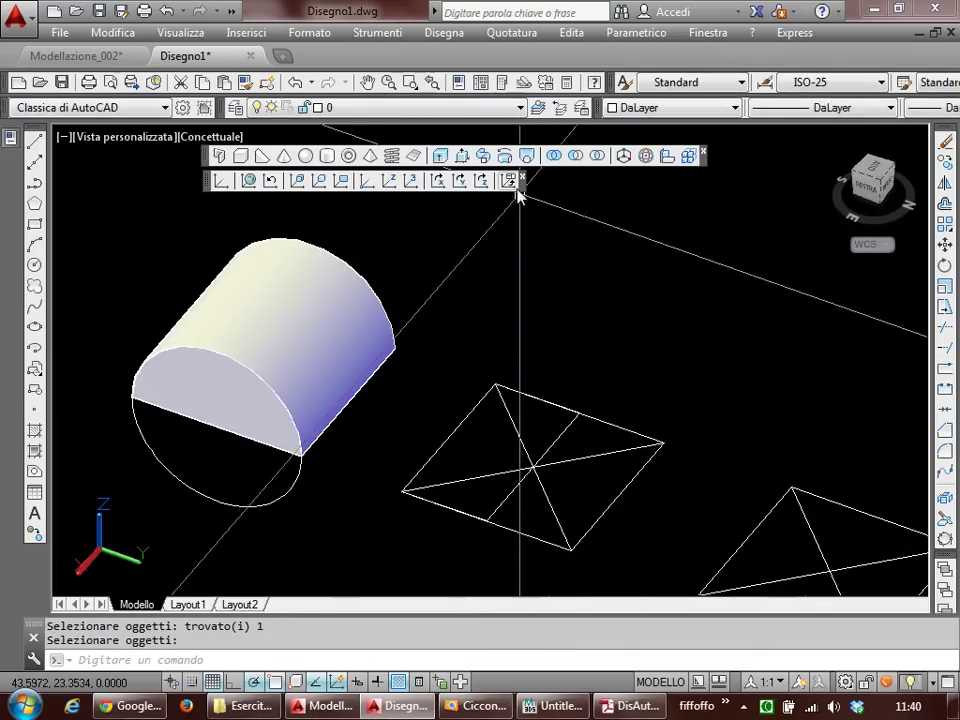
Step: Revolve the rectangle again about an axis from a base corner to the opposite vertex
left_click(506, 160)
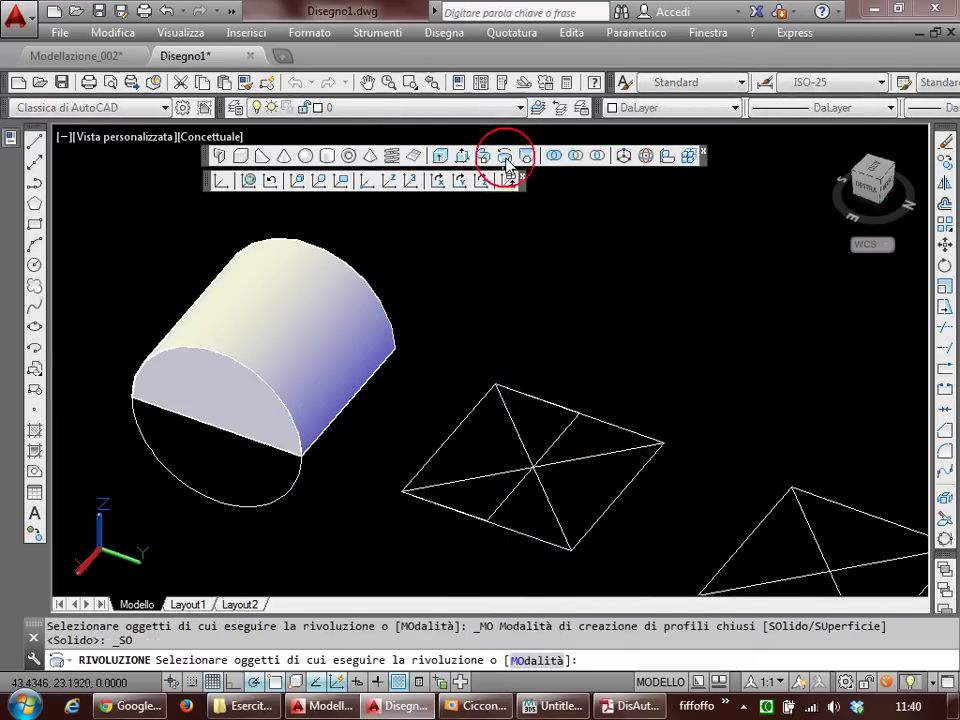
left_click(504, 500)
key("Return")
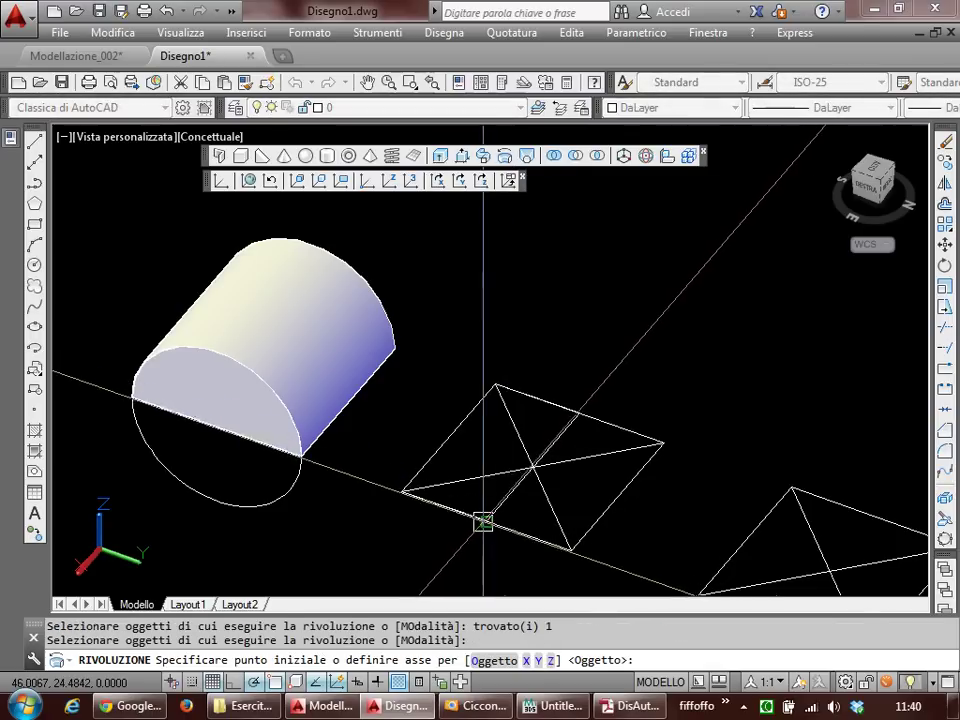
left_click(486, 522)
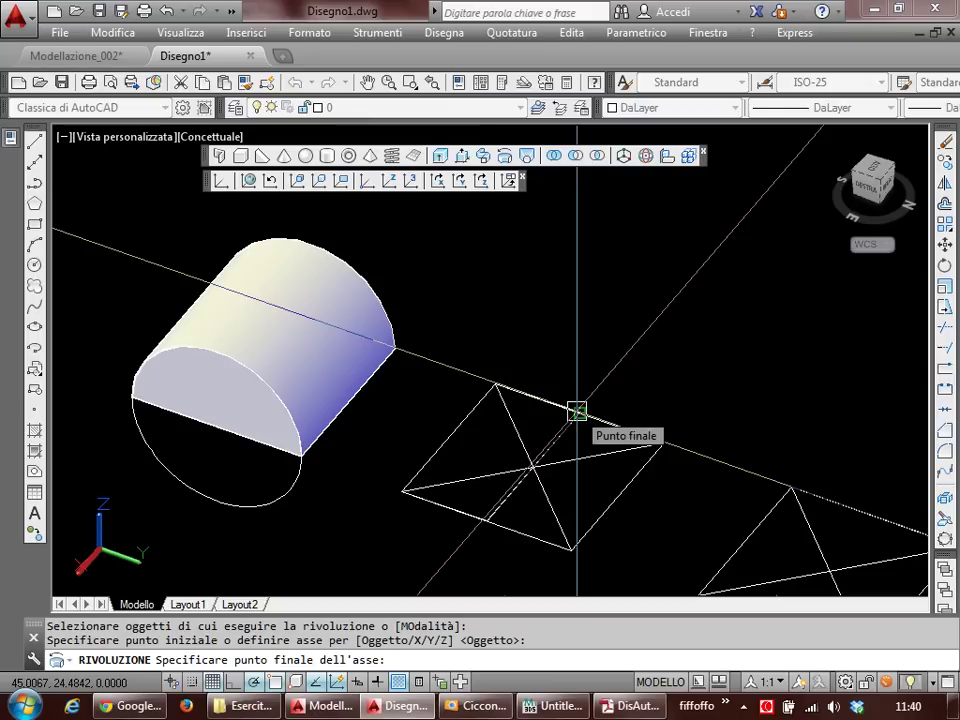
left_click(577, 411)
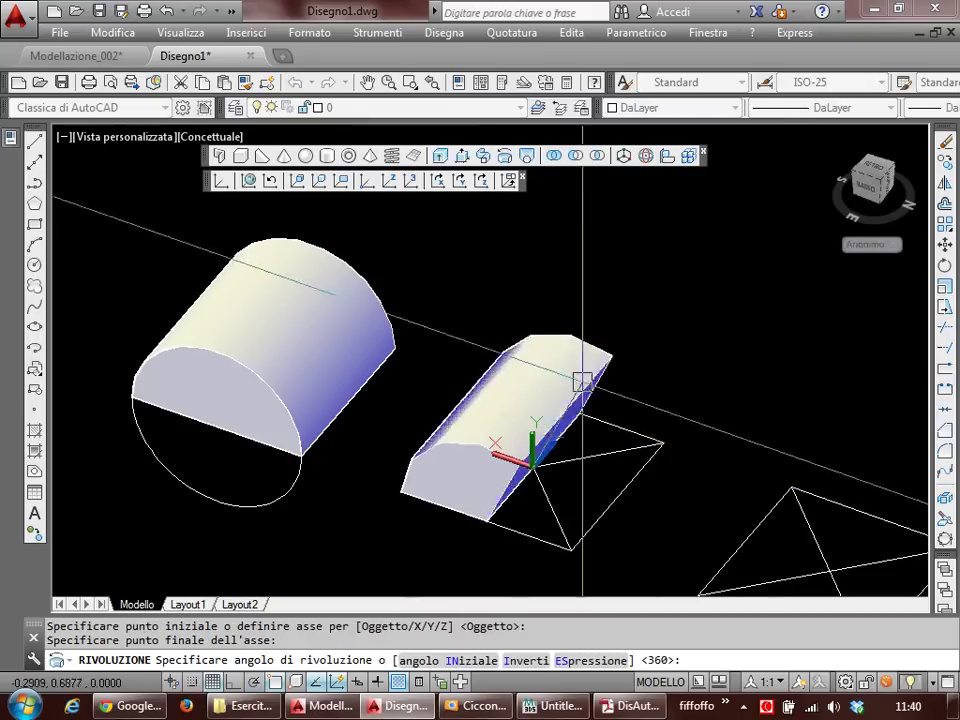
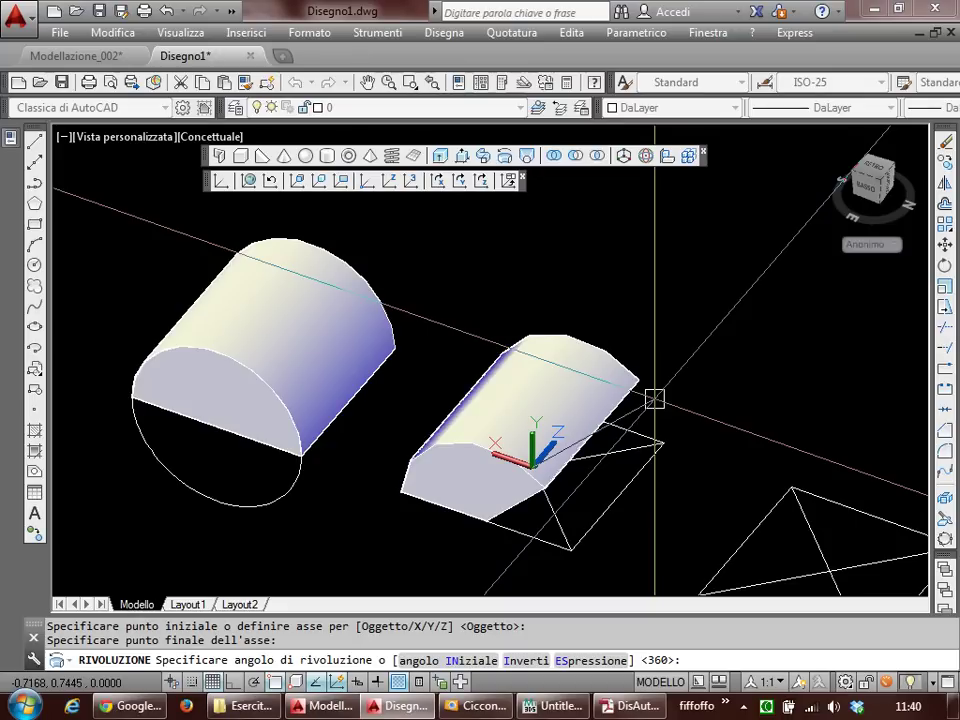
Step: Revolve the square profile into a solid about an axis along its edge, keeping the default angle
key("Escape")
left_click(505, 155)
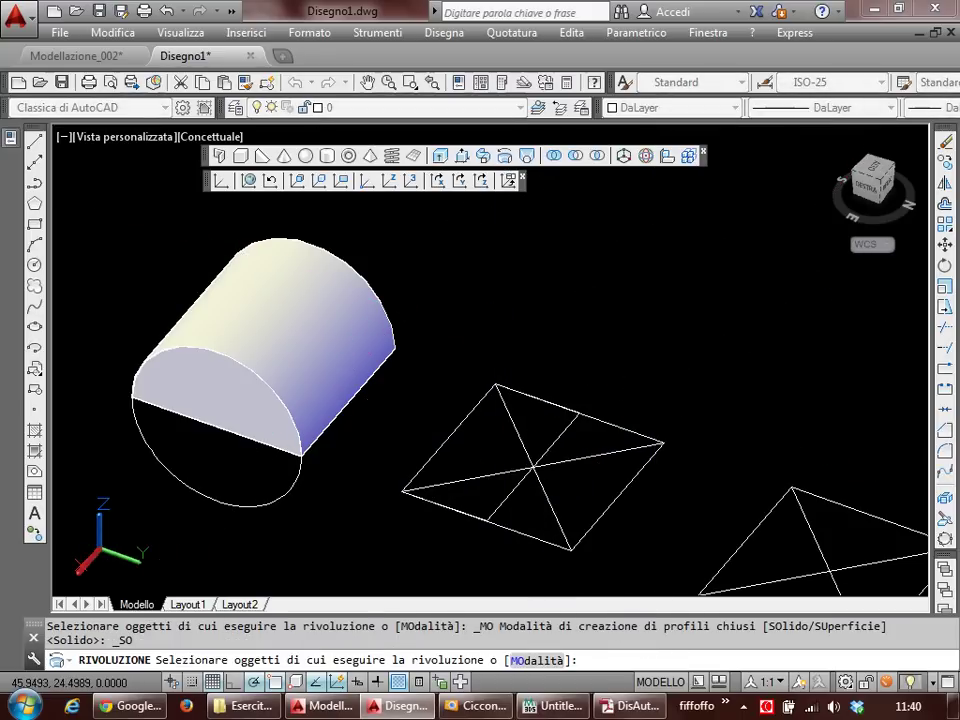
left_click(504, 510)
key("Return")
left_click(579, 413)
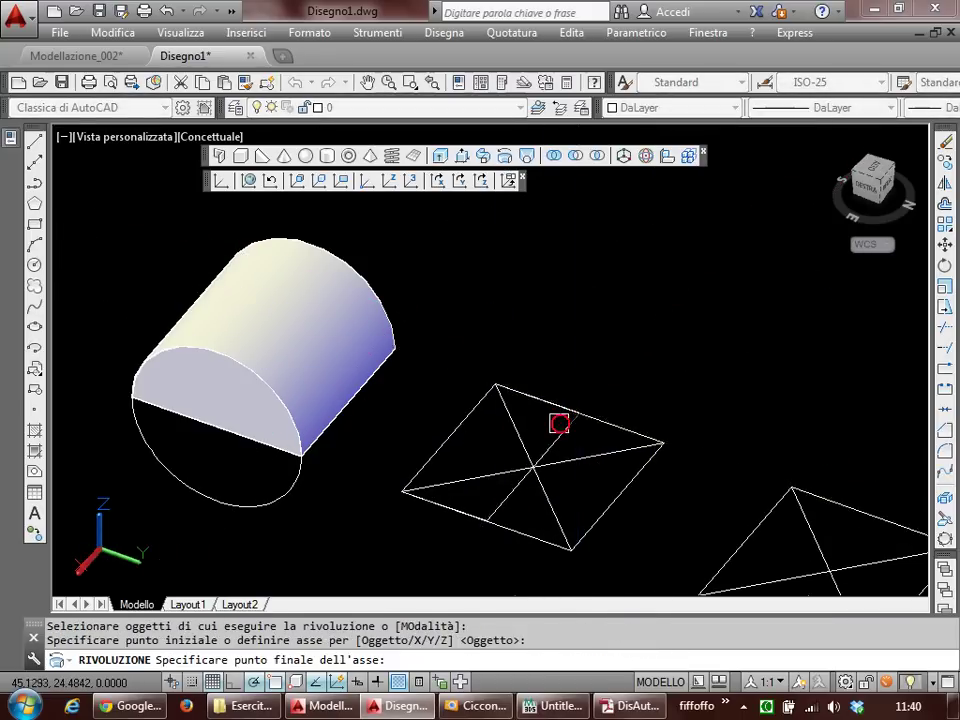
left_click(491, 512)
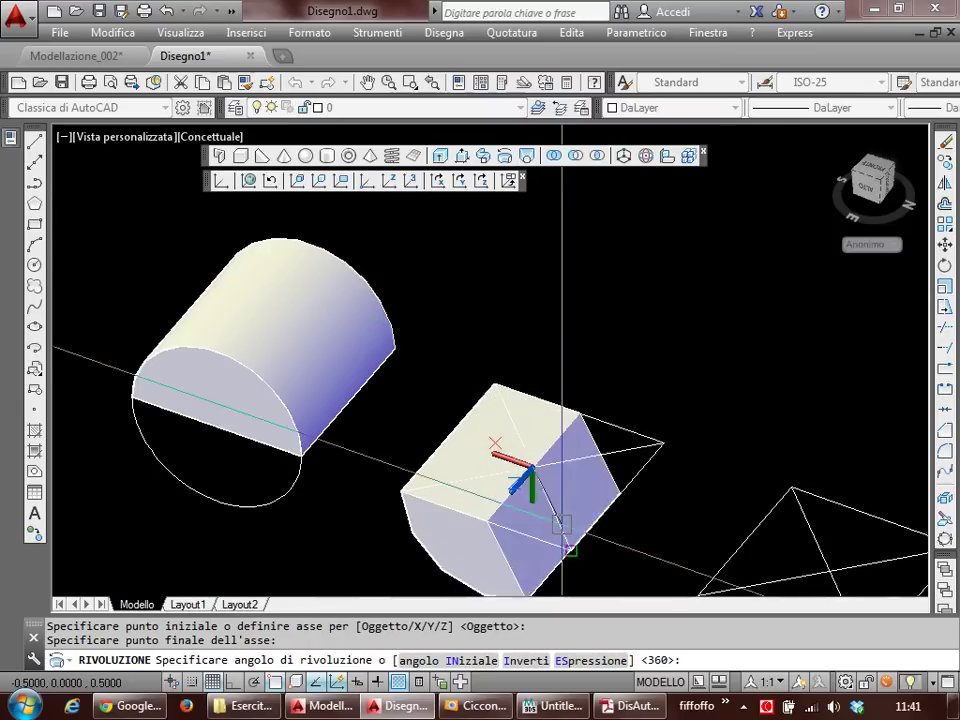
left_click(541, 532)
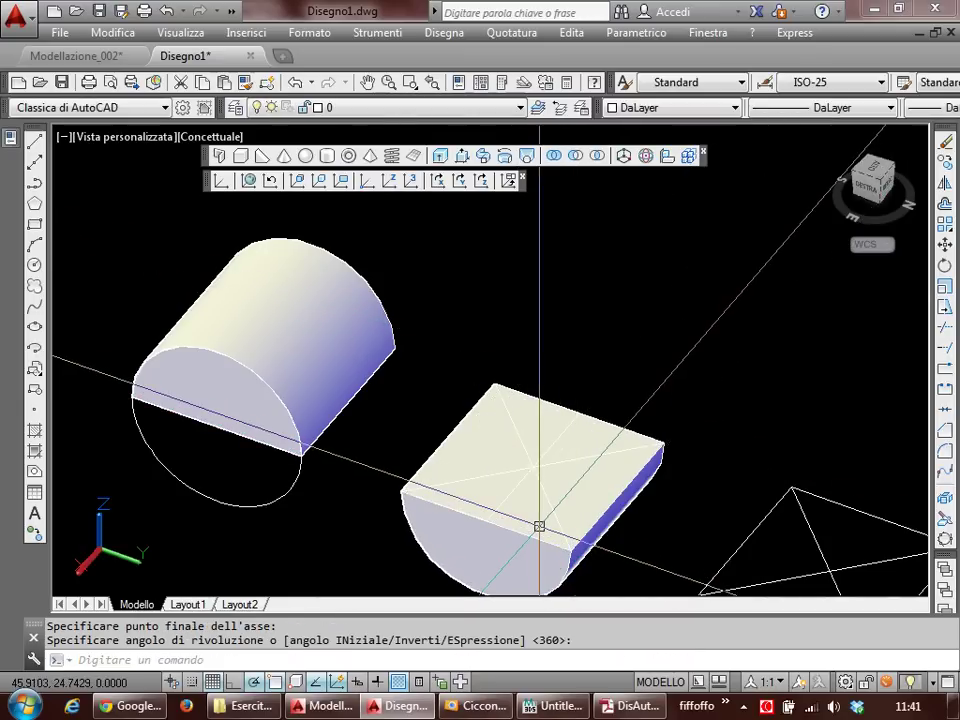
Step: Erase the fully revolved solid with CA
left_click(510, 538)
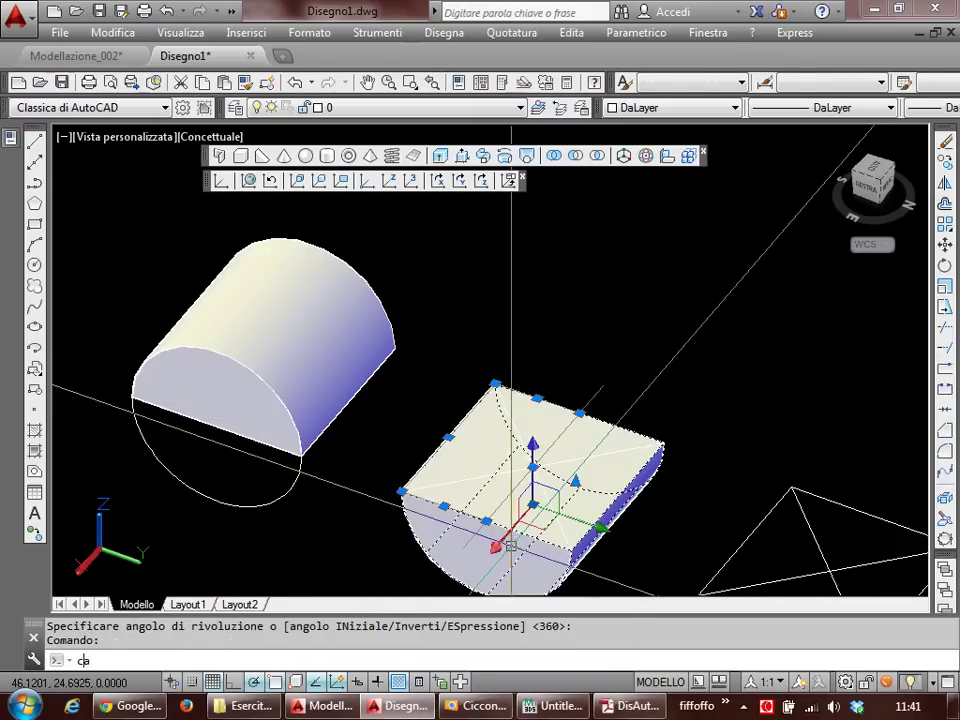
type("ca")
key("Return")
Step: Revolve the square profile 180° about its edge line into a second half-cylinder
type("rev")
key("Return")
left_click(503, 507)
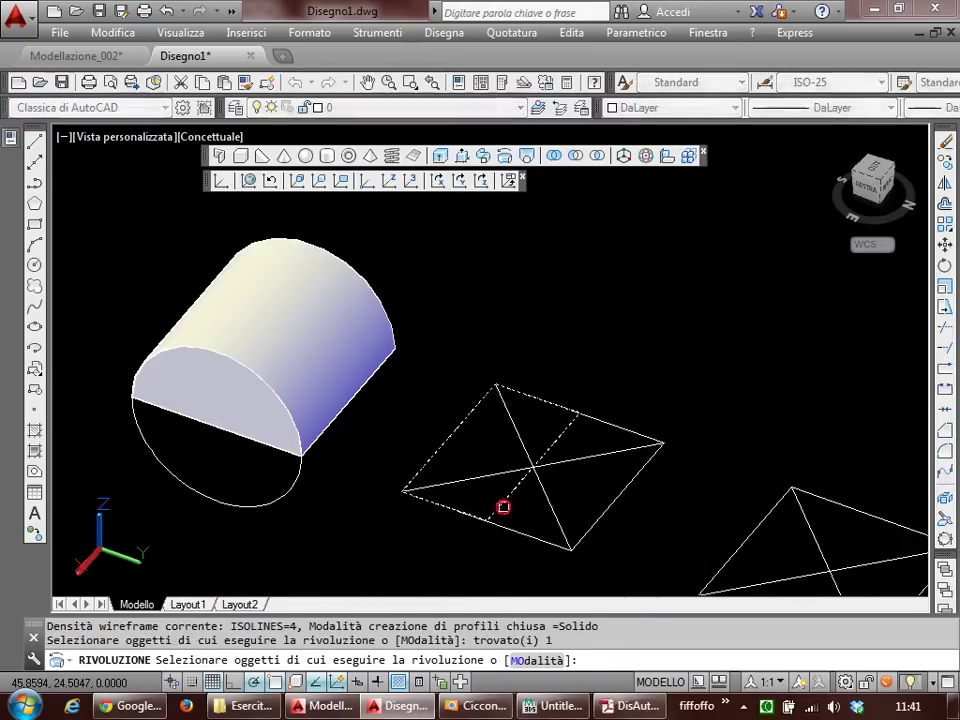
key("Return")
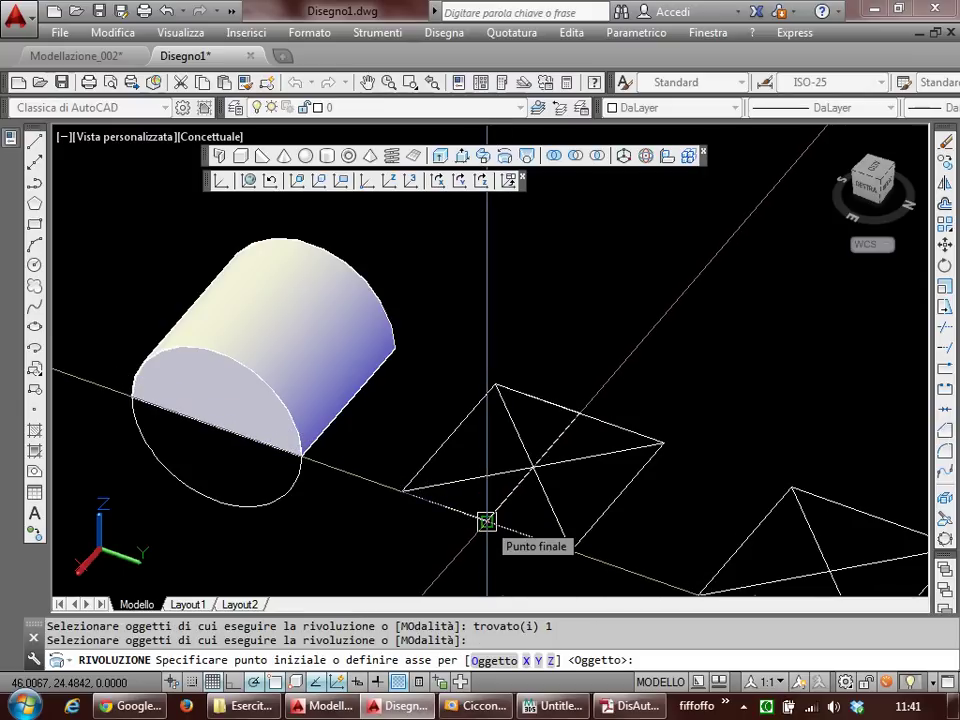
left_click(486, 522)
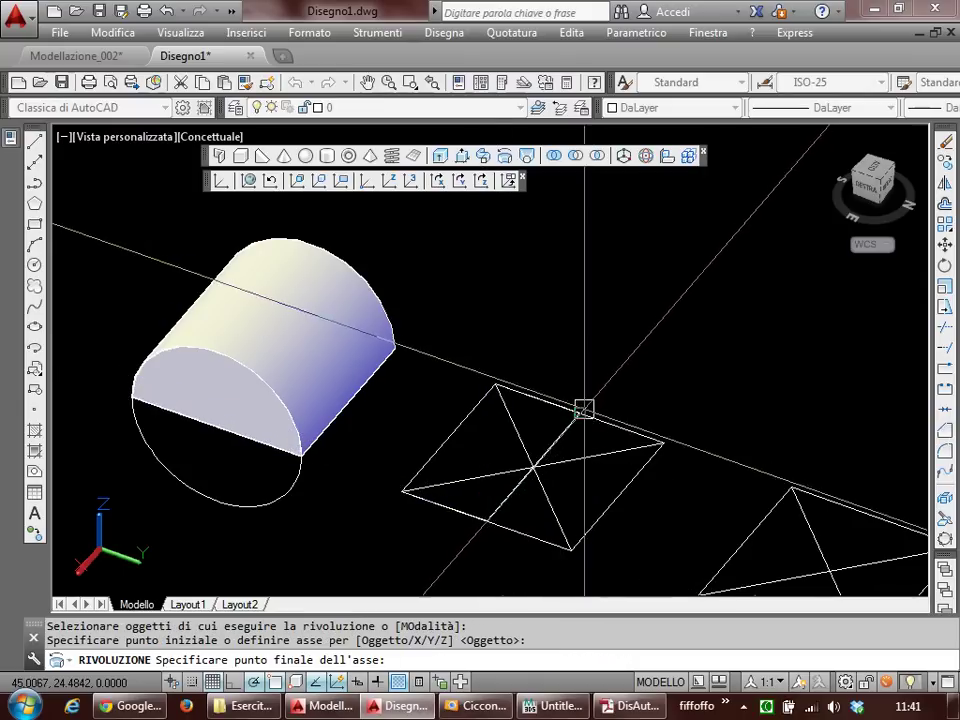
left_click(572, 546)
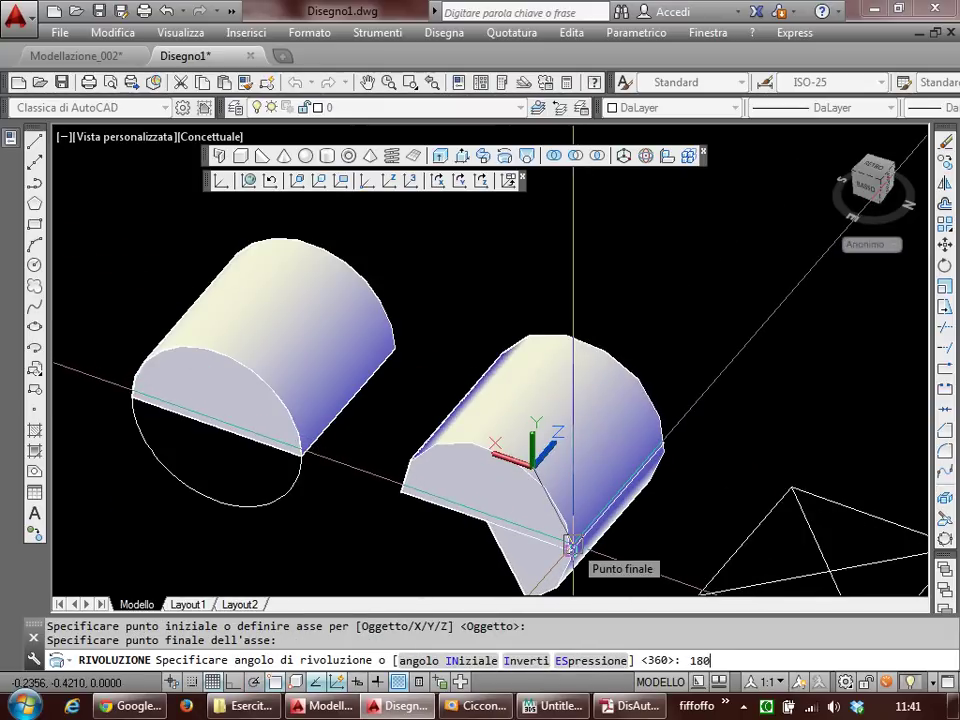
key("Return")
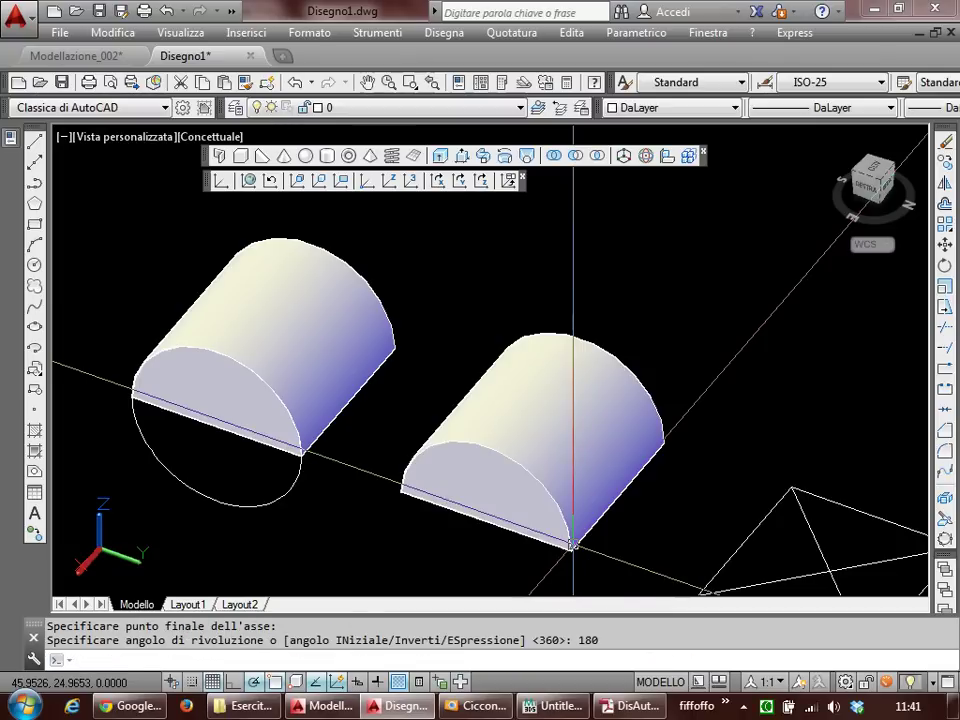
middle_click_drag(572, 546, 564, 479)
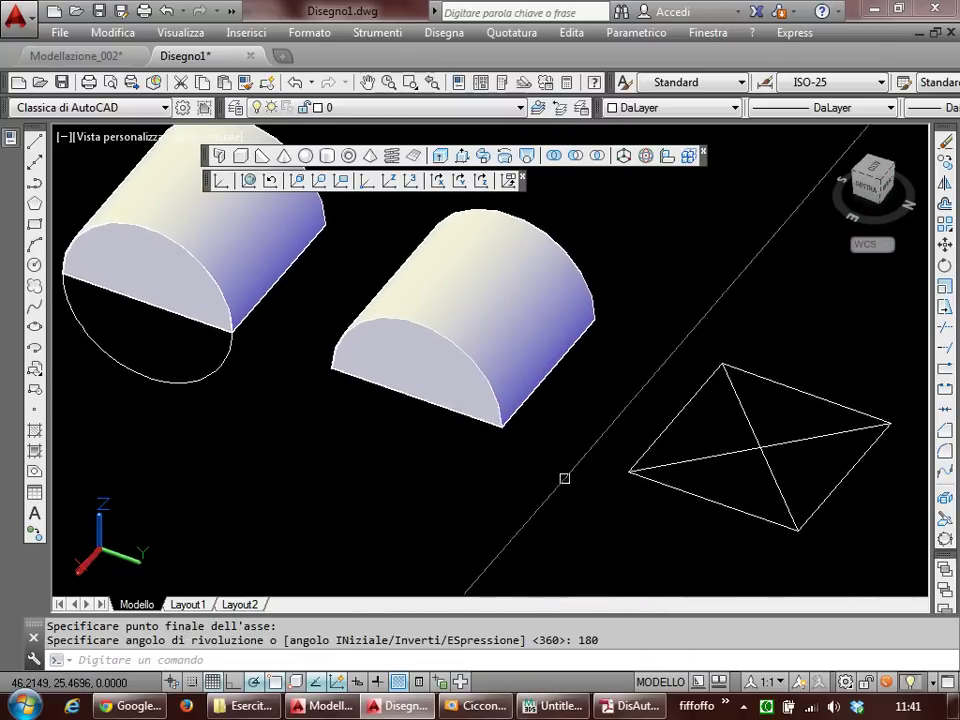
Step: Review the 'Volta conica' drawings in the exercise PDF, then return to AutoCAD
left_click(614, 706)
scroll(420, 527, "down", 5)
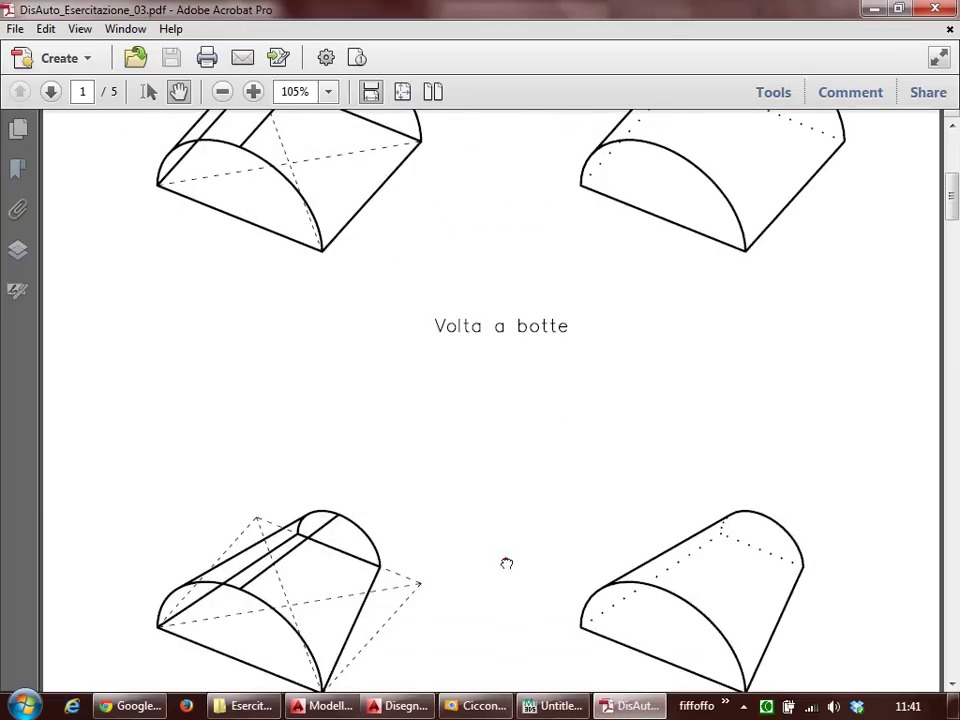
scroll(506, 563, "down", 5)
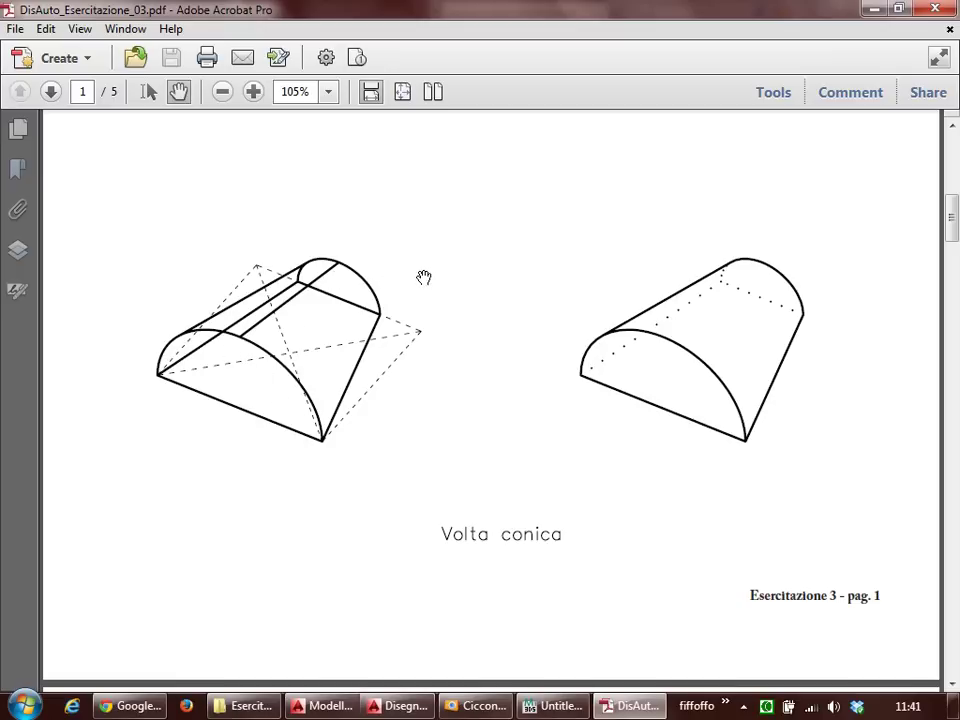
key("alt+Tab")
scroll(514, 428, "up", 3)
Step: Set a UCS with its origin on the next square's edge and X along that edge
scroll(577, 462, "up", 3)
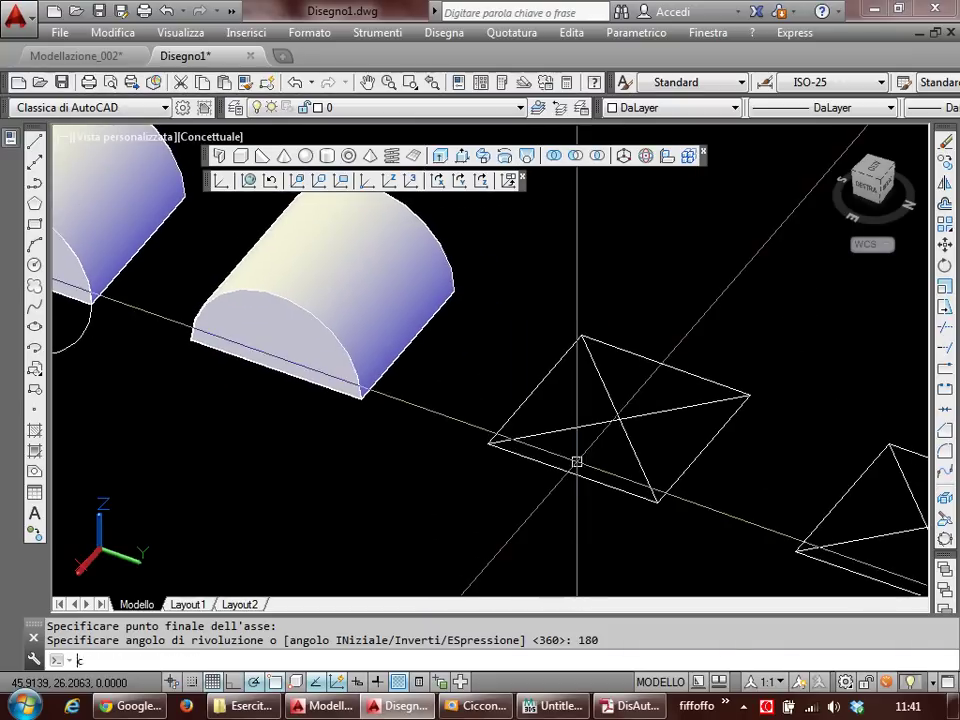
type("cs")
key("Return")
left_click(497, 443)
left_click(660, 508)
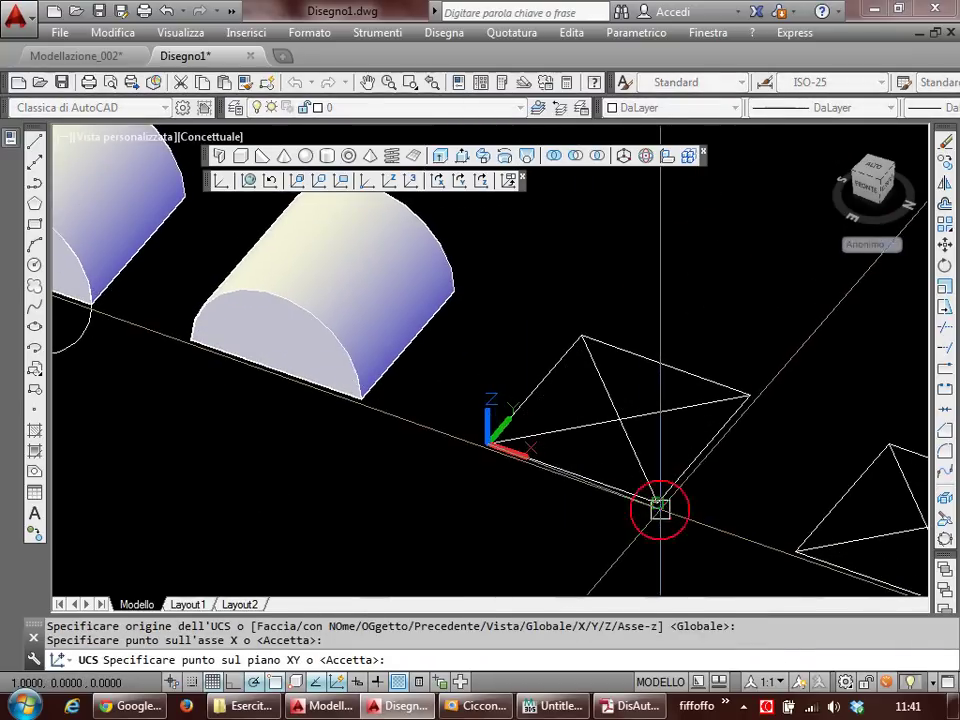
key("Return")
type("c")
key("Return")
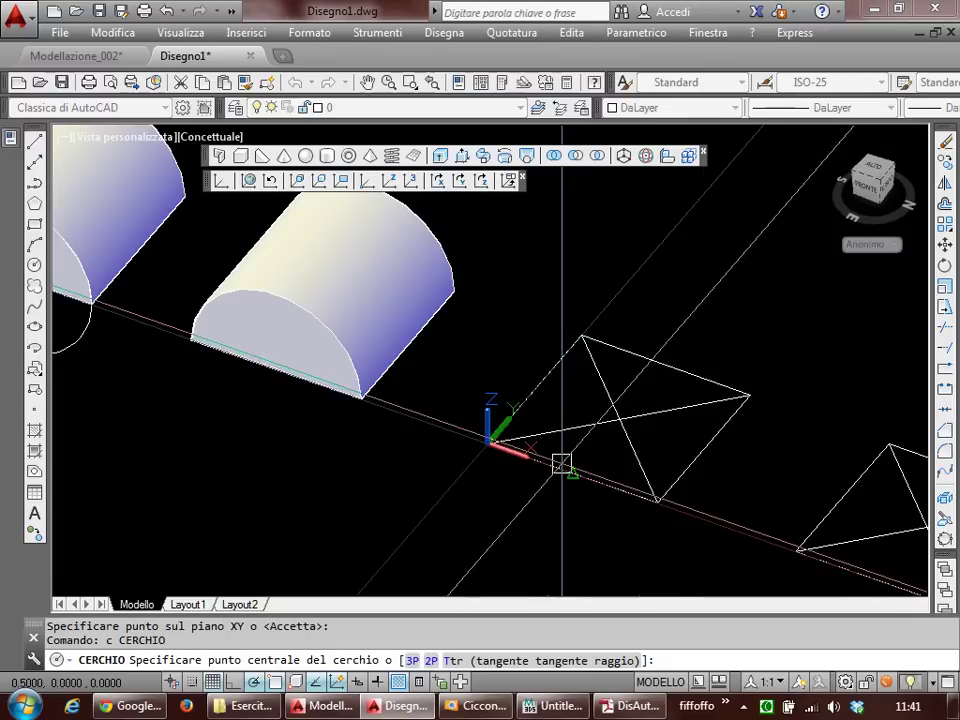
type("90")
key("Return")
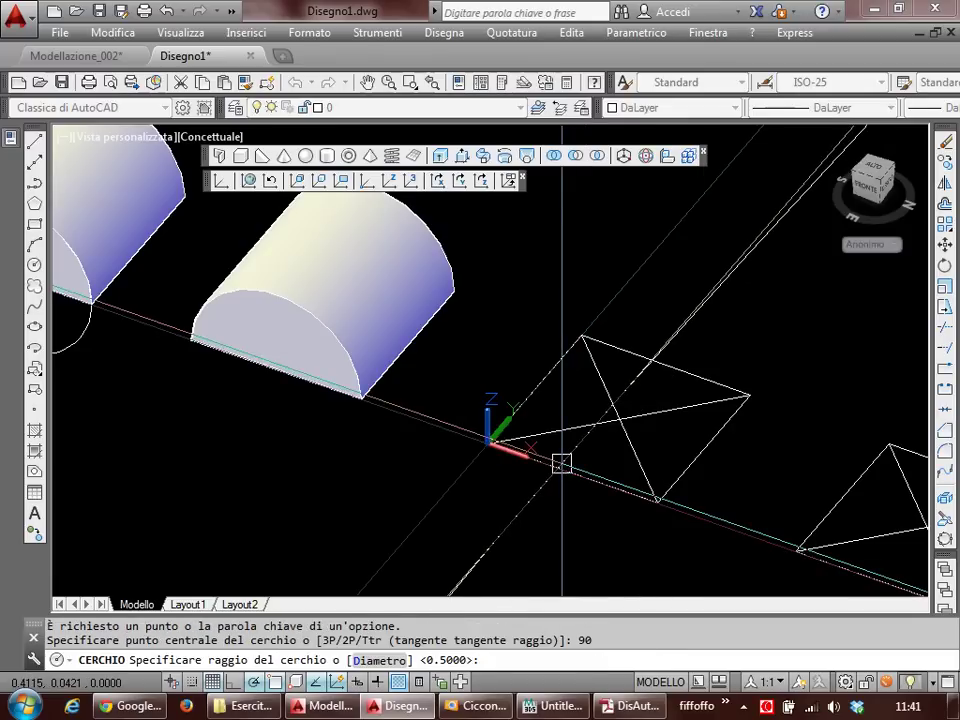
key("Escape")
Step: Rotate the UCS 90° about X and draw a circle centred on the edge through the corner
type("cs")
key("Return")
type("x")
key("Return")
type("90")
key("Return")
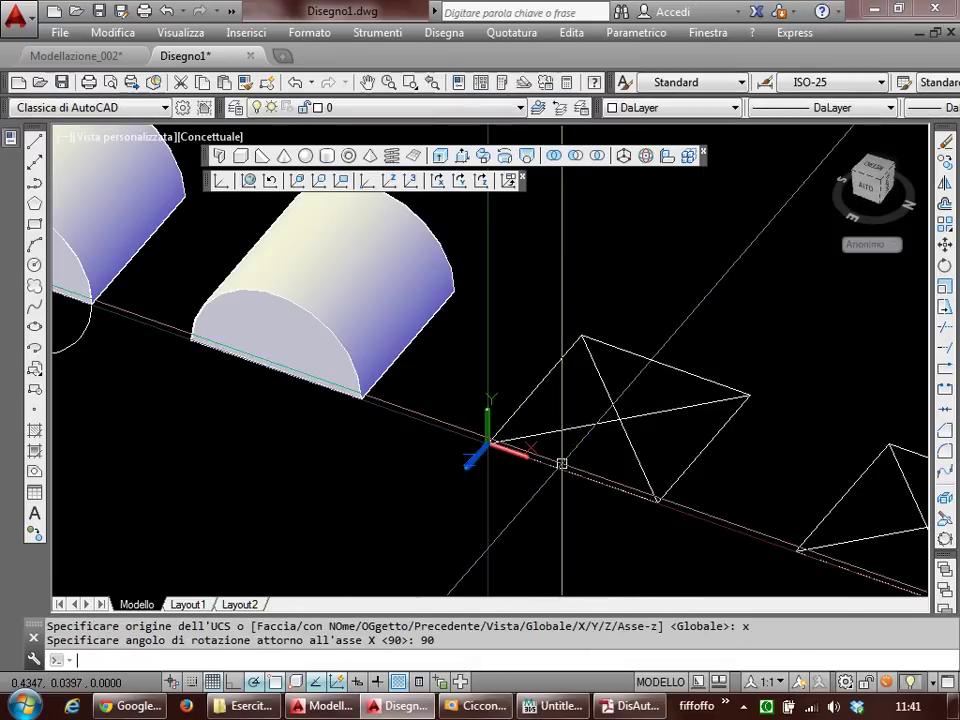
type("c")
key("Return")
left_click(562, 466)
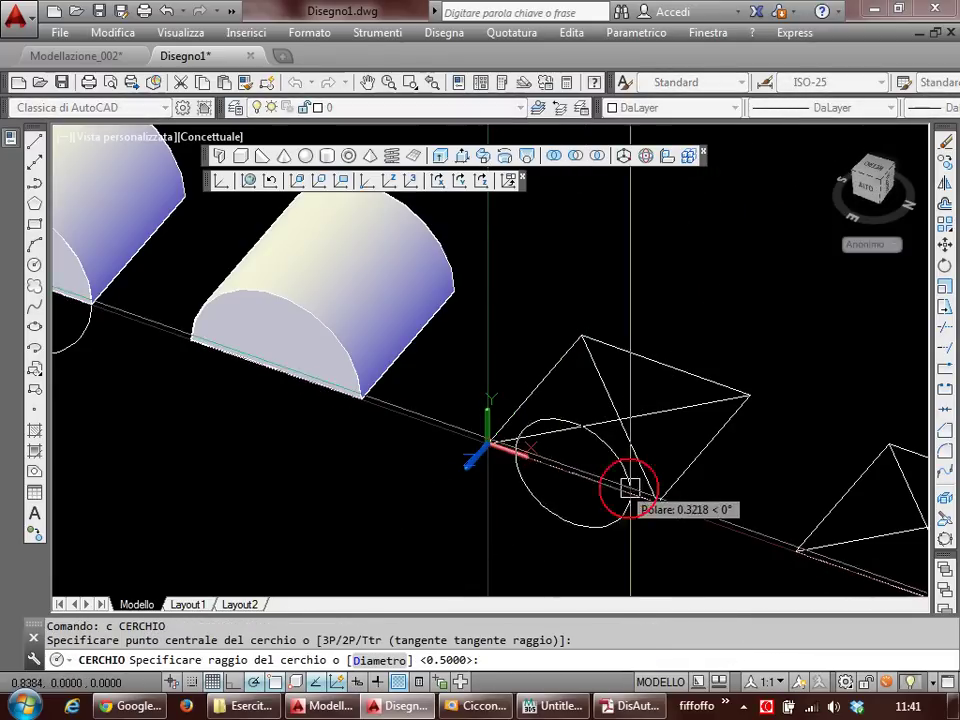
left_click(654, 497)
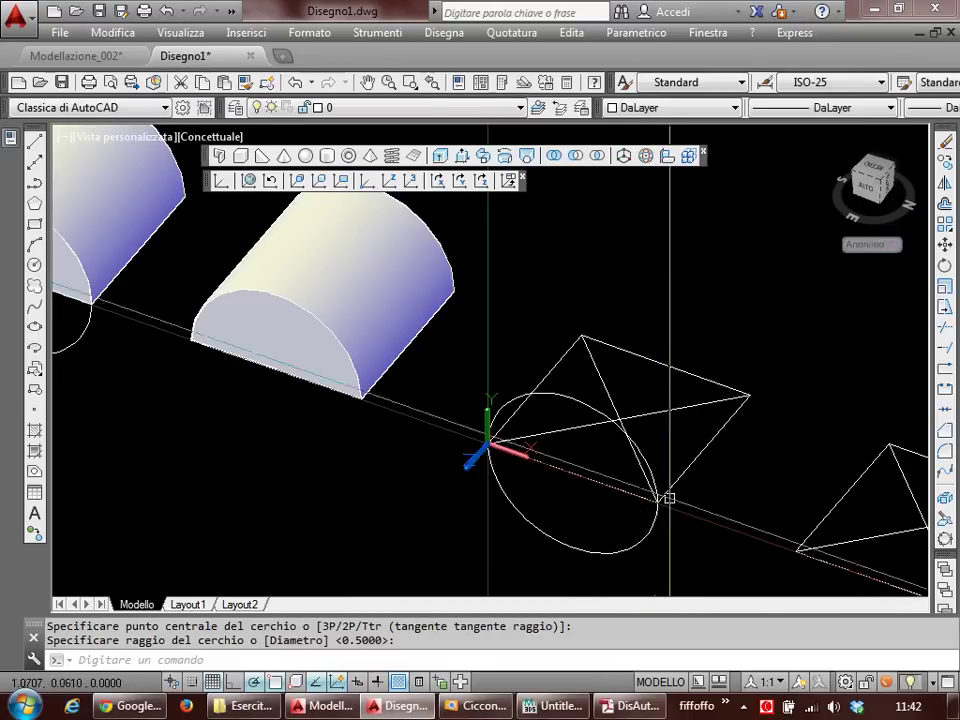
Step: Draw a straight line segment next to the circle
scroll(615, 470, "up", 2)
type("l")
key("Return")
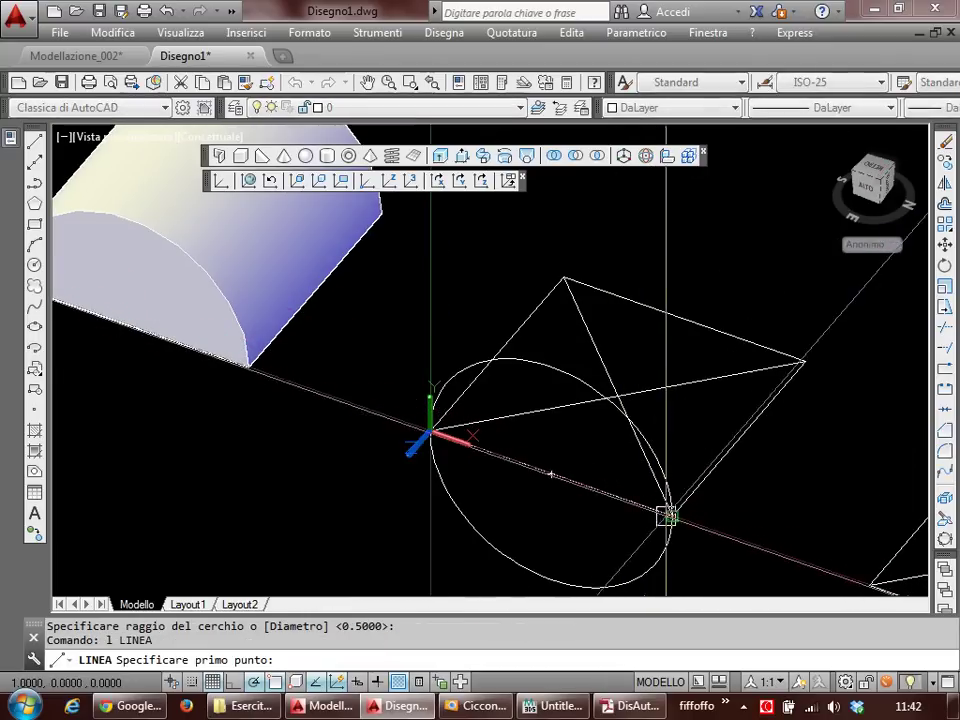
left_click(501, 460)
left_click(429, 434)
key("Escape")
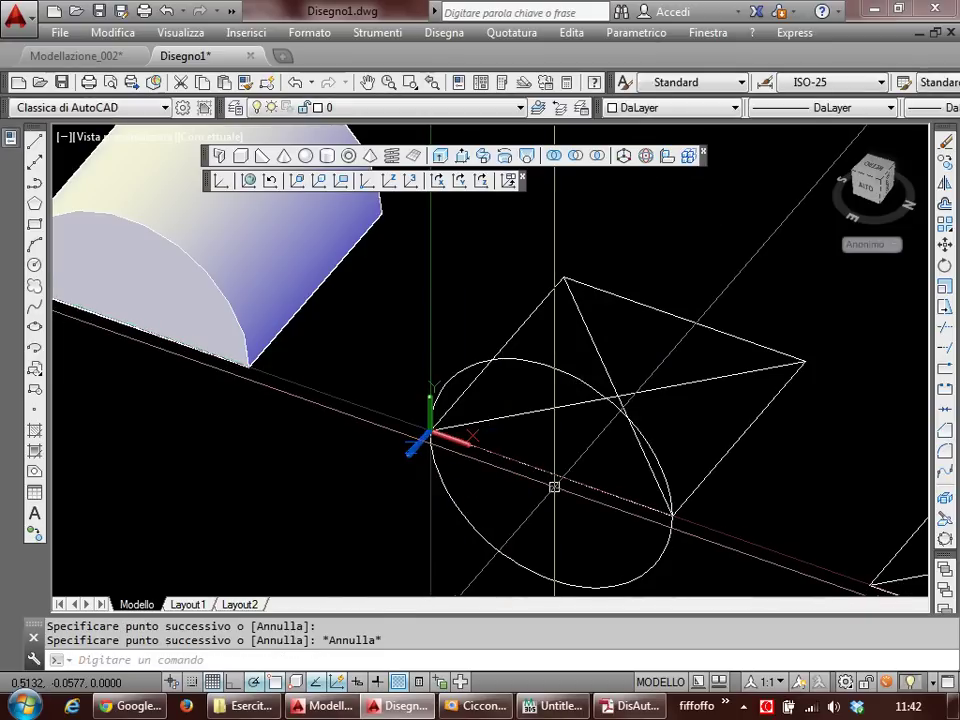
Step: Attempt to trim the circle against the edge line, selecting circle and line together
type("ta")
key("Return")
left_click(598, 495)
key("Return")
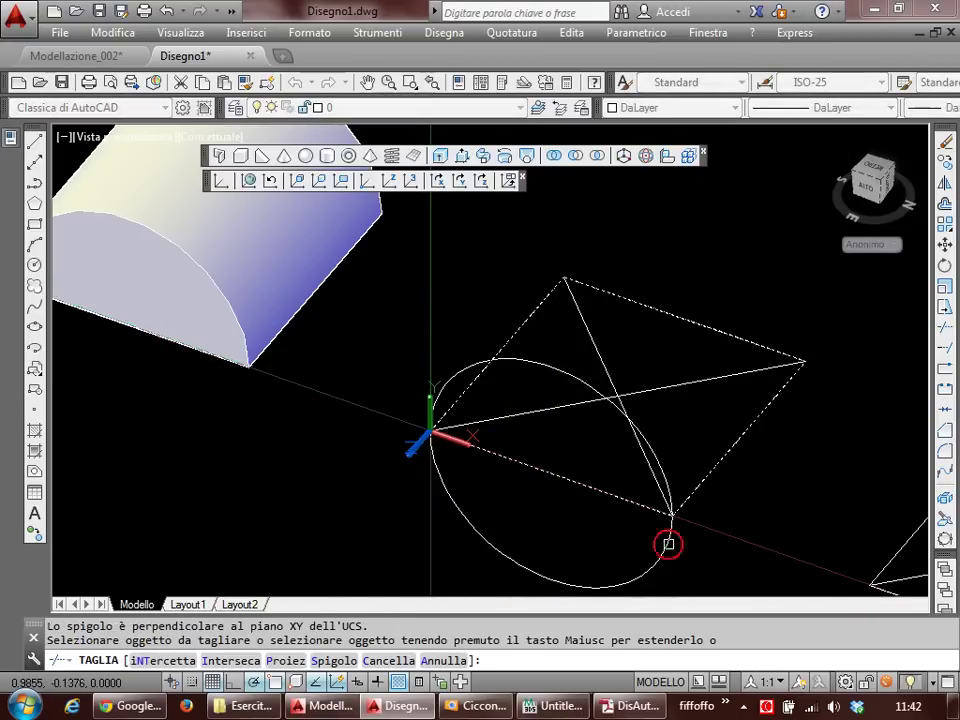
key("Escape")
left_click(668, 544)
left_click(662, 550)
key("Return")
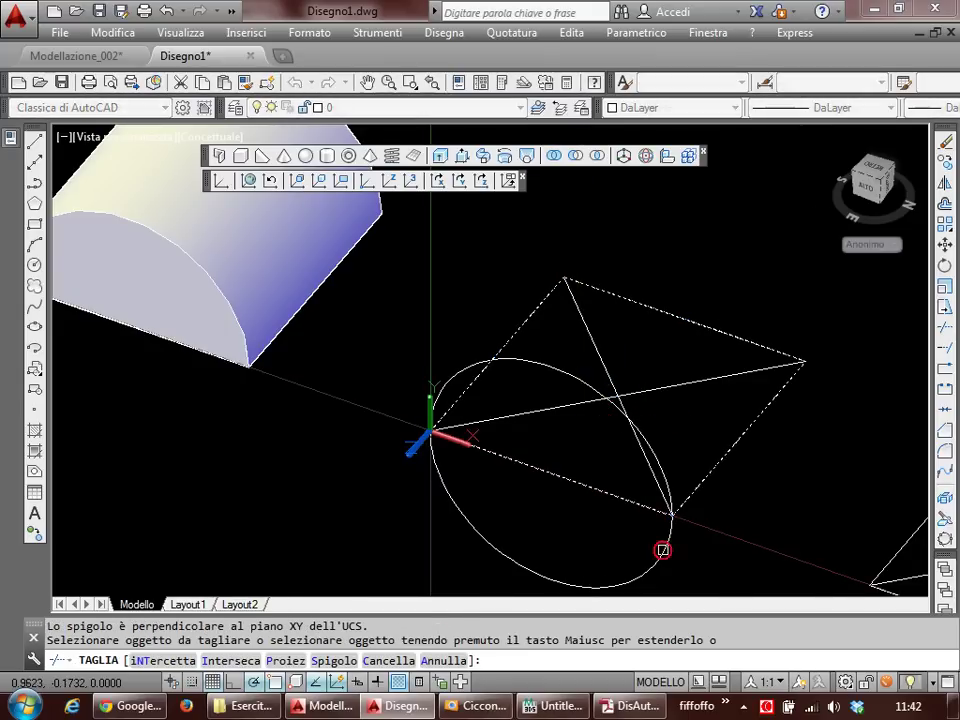
key("Escape")
Step: Switch to 2D Wireframe, trim off the circle's lower half, and join the arc with its base line
type("2")
key("Return")
type("ta")
key("Return")
left_click(643, 506)
key("Return")
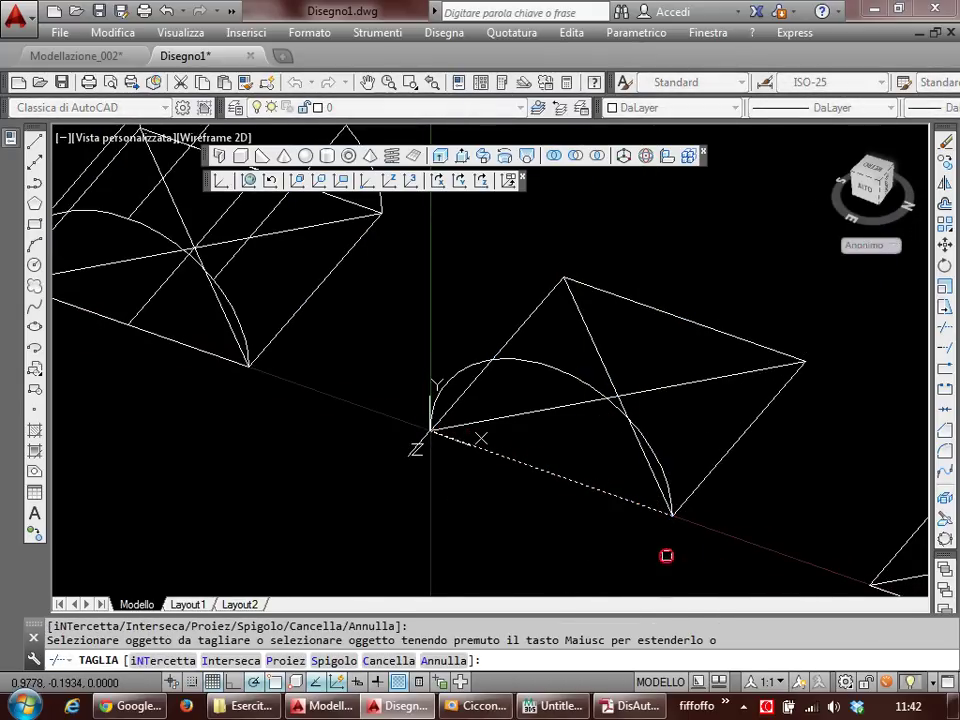
key("Escape")
left_click(656, 512)
left_click(668, 478)
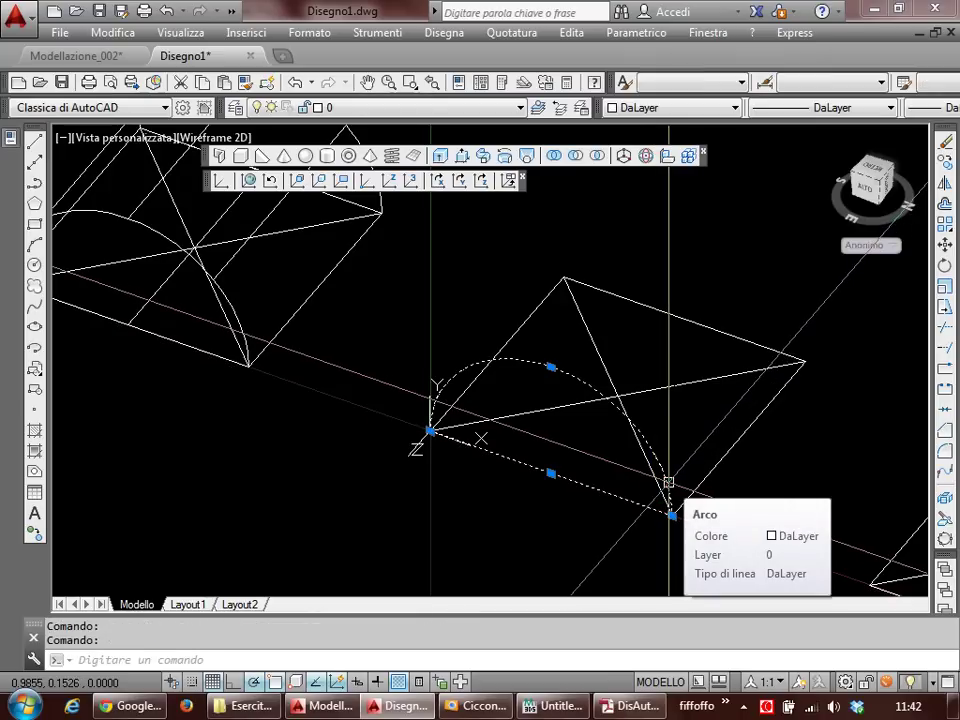
type("uni")
key("Return")
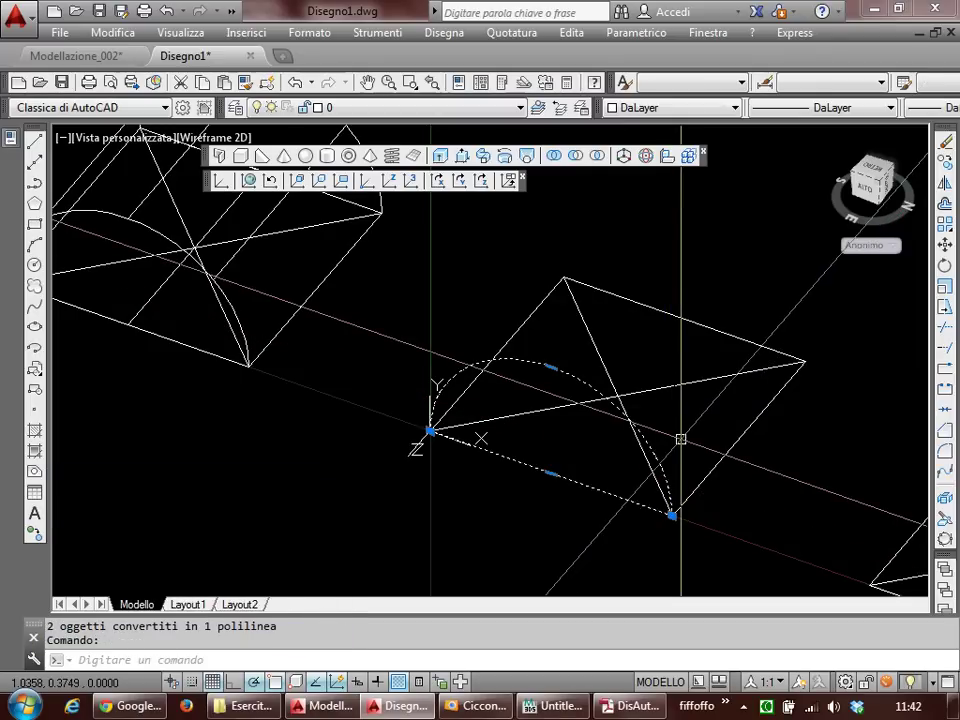
Step: Extrude the half-circle profile and try stretching the resulting solid
type("est")
key("Return")
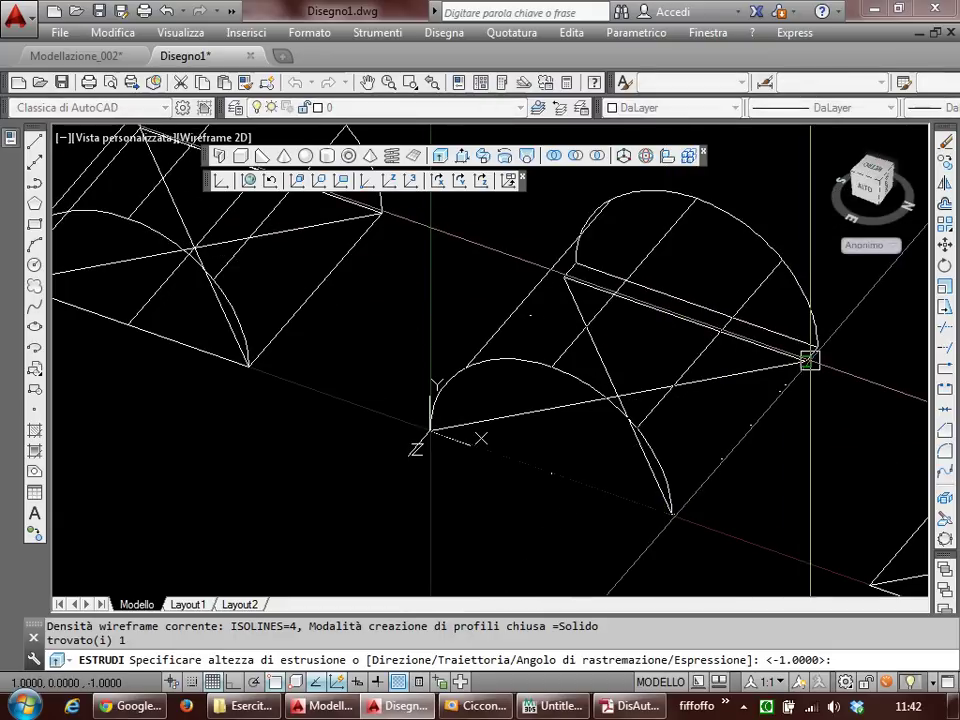
left_click(789, 315)
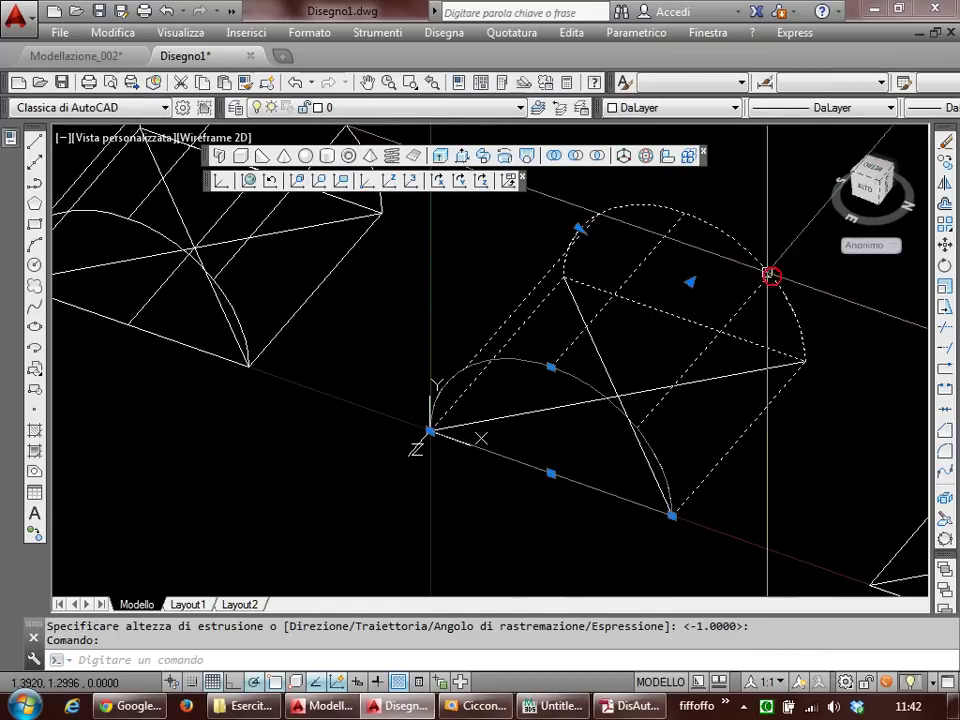
left_click(579, 228)
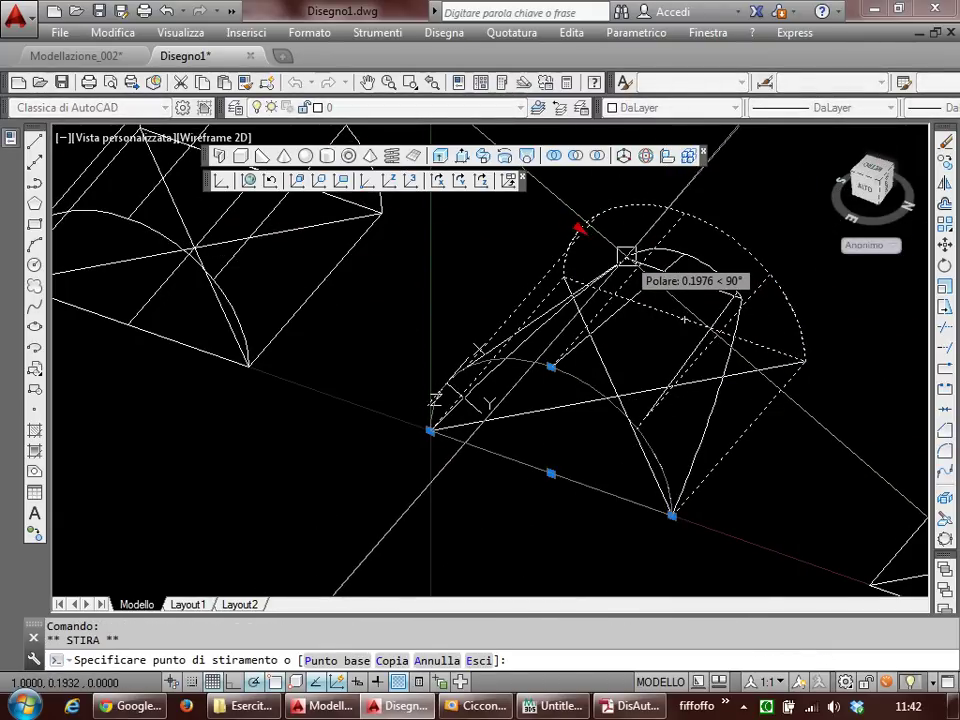
left_click(612, 257)
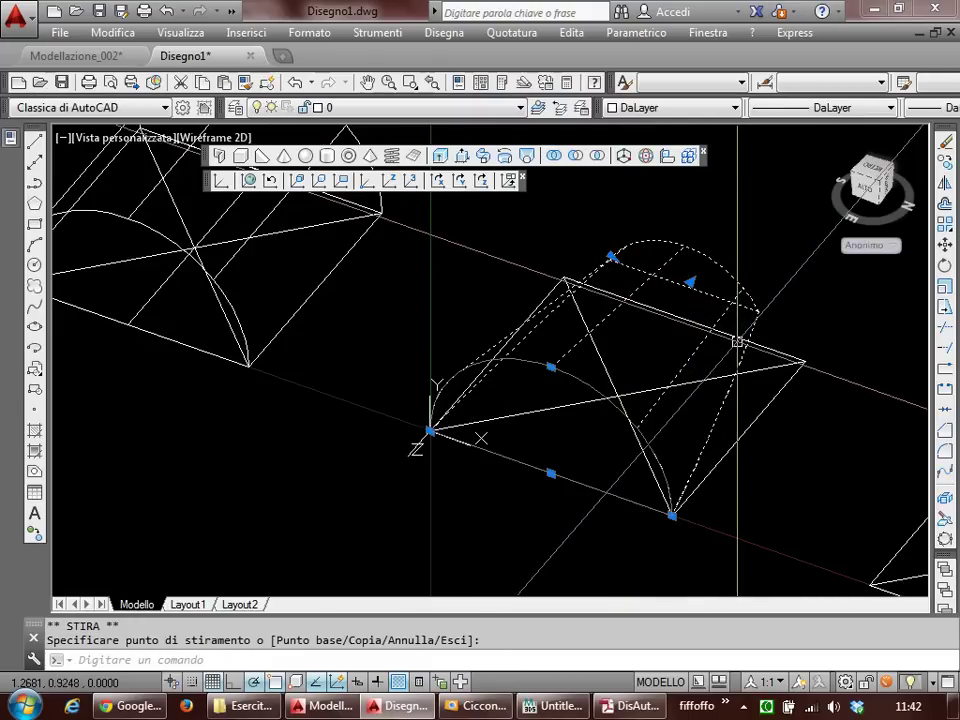
key("Escape")
key("Escape")
mouse_move(735, 353)
middle_mouse_down("shift")
mouse_move(625, 369)
mouse_move(508, 300)
mouse_move(525, 281)
mouse_move(551, 315)
mouse_move(585, 334)
mouse_move(621, 384)
mouse_move(651, 386)
mouse_move(602, 347)
mouse_move(598, 369)
mouse_move(636, 385)
middle_mouse_up("shift")
scroll(636, 385, "down", 2)
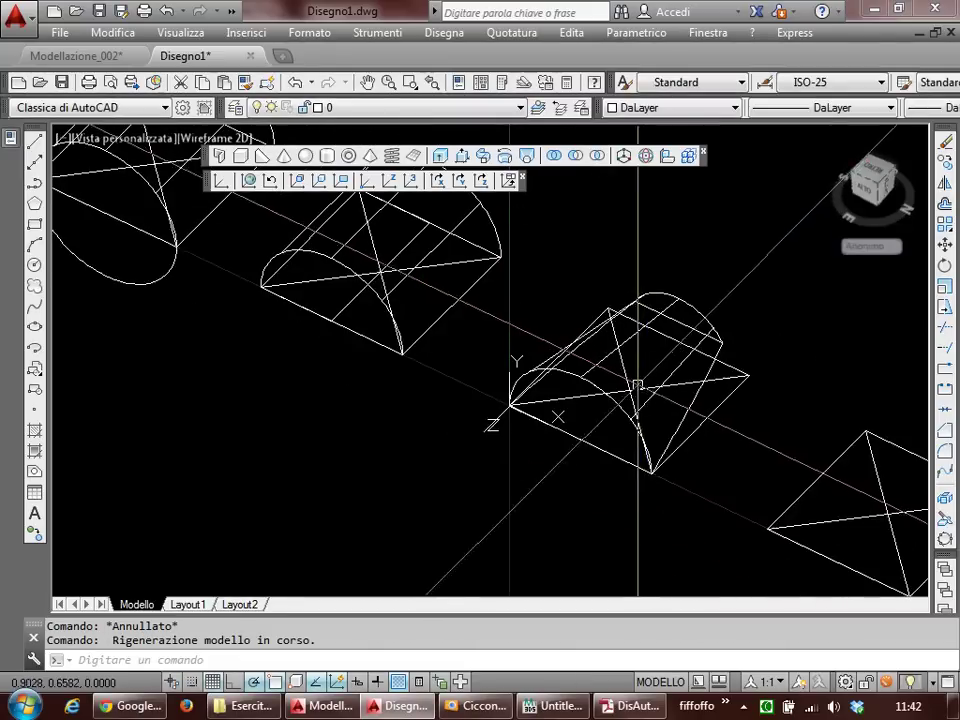
scroll(595, 390, "up", 1)
Step: Erase the front solid and copy the half-cylinder onto the front arc's endpoint
left_click(595, 390)
type("ca")
key("Return")
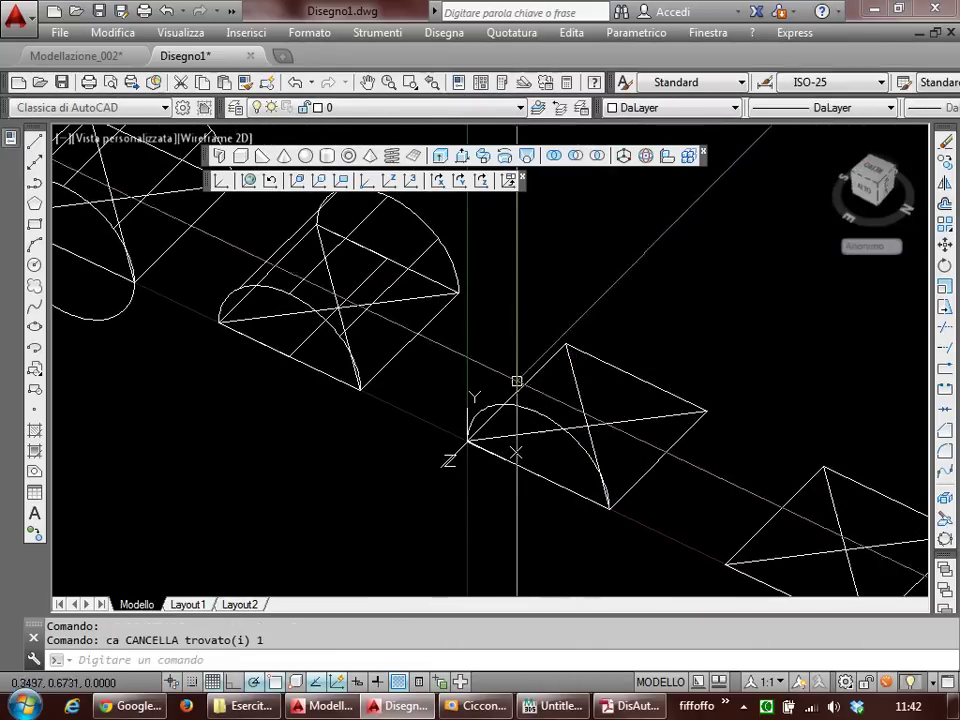
middle_click_drag(382, 284, 396, 302)
left_click(396, 302)
type("cc")
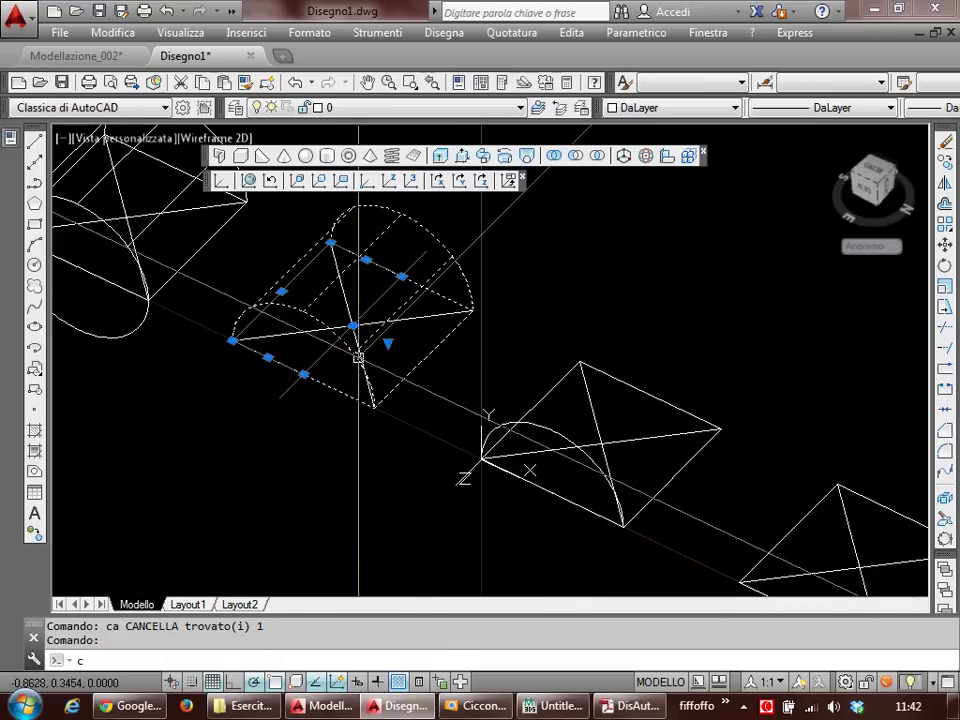
key("Return")
left_click(240, 343)
left_click(482, 460)
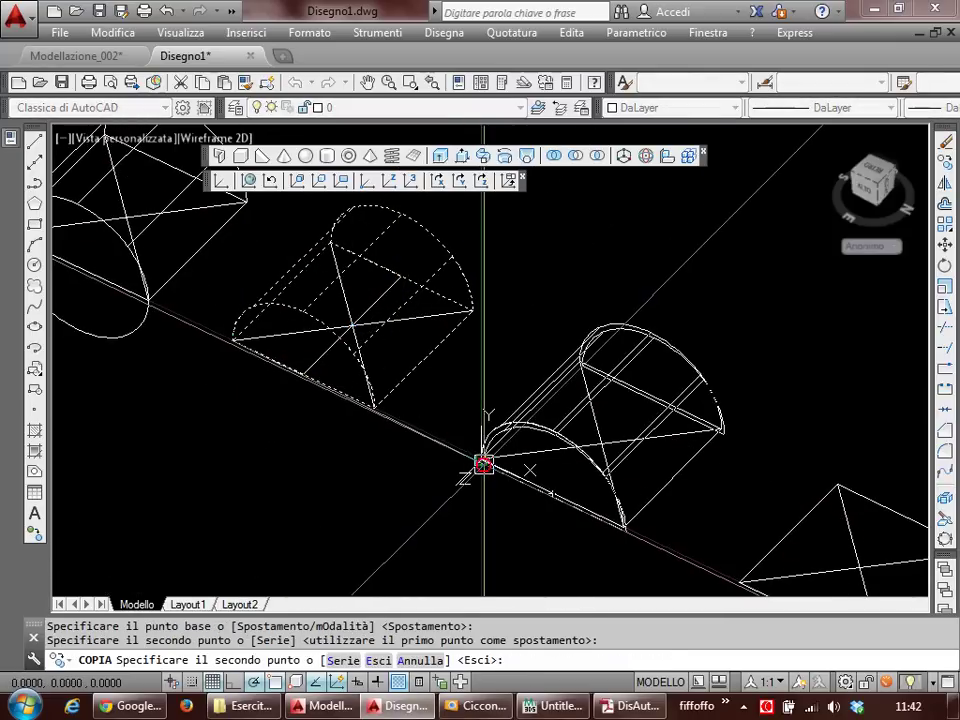
key("Escape")
key("Escape")
key("Escape")
Step: Check the copied half-cylinder's grips, cancelling the stretch and clearing the selection
left_click(588, 462)
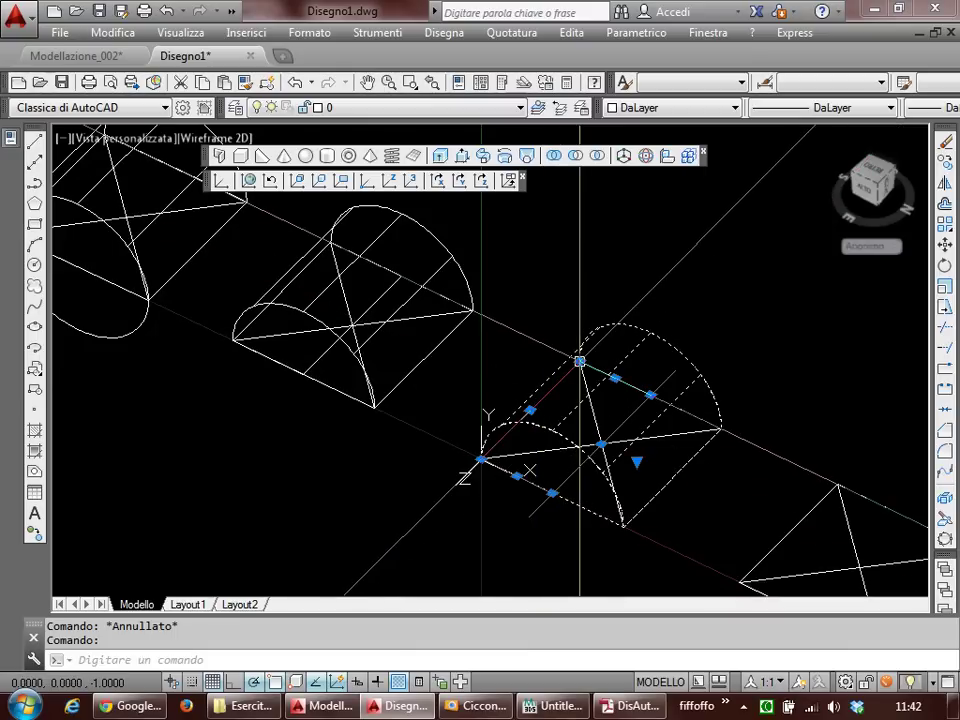
left_click(580, 361)
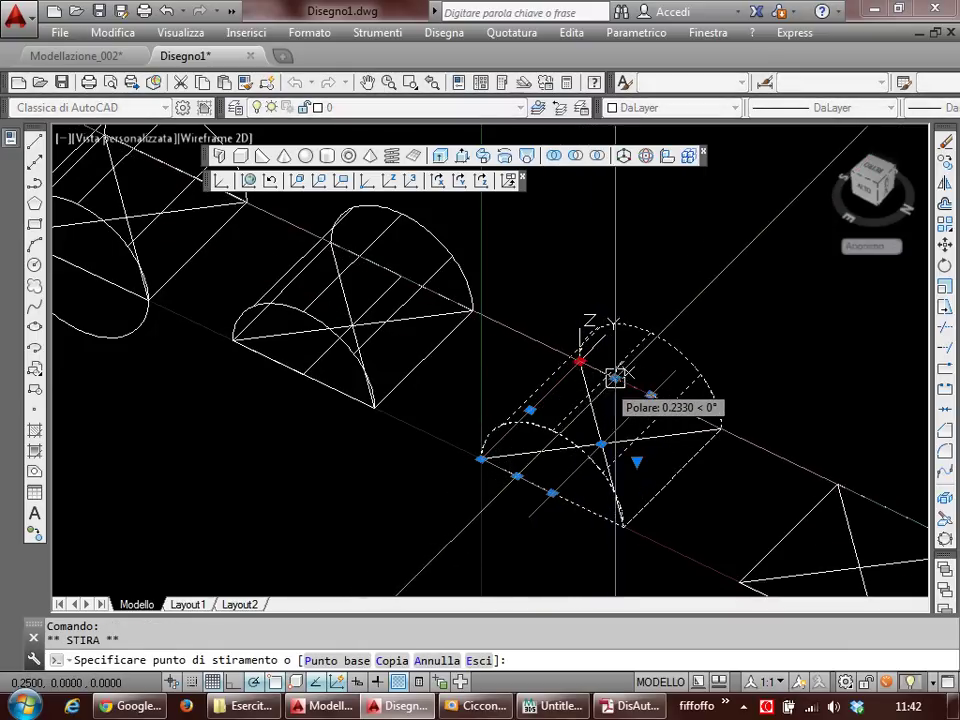
key("Escape")
key("Escape")
key("Escape")
scroll(626, 460, "up", 5)
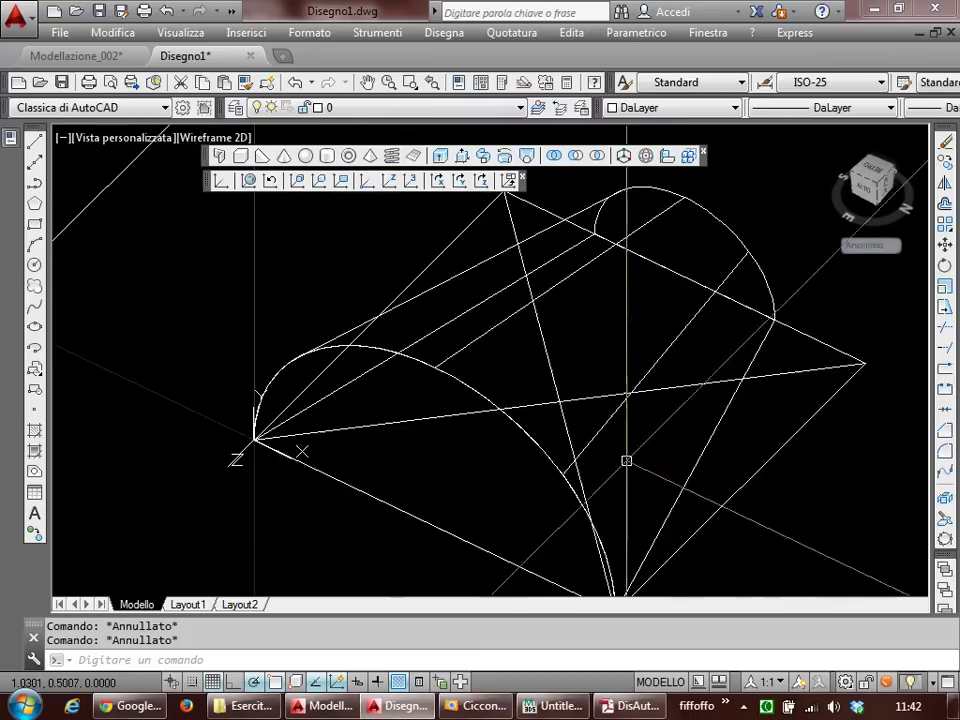
left_click(639, 375)
key("Escape")
scroll(638, 441, "down", 5)
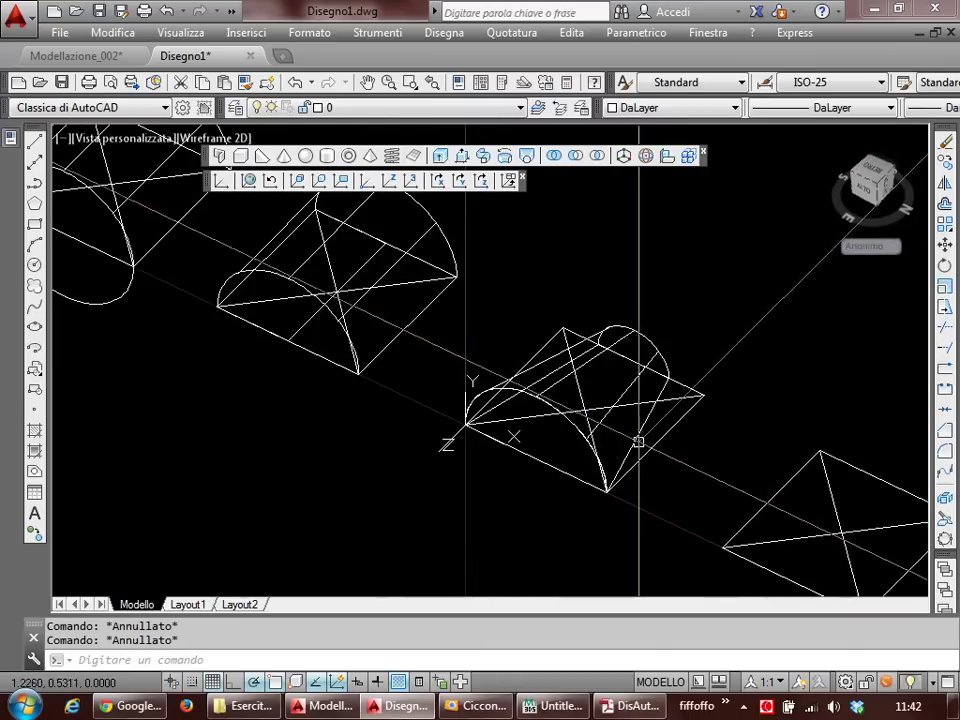
Step: Reset the coordinate system to World with UCS
middle_click_drag(786, 454, 634, 407)
type("rec")
key("Return")
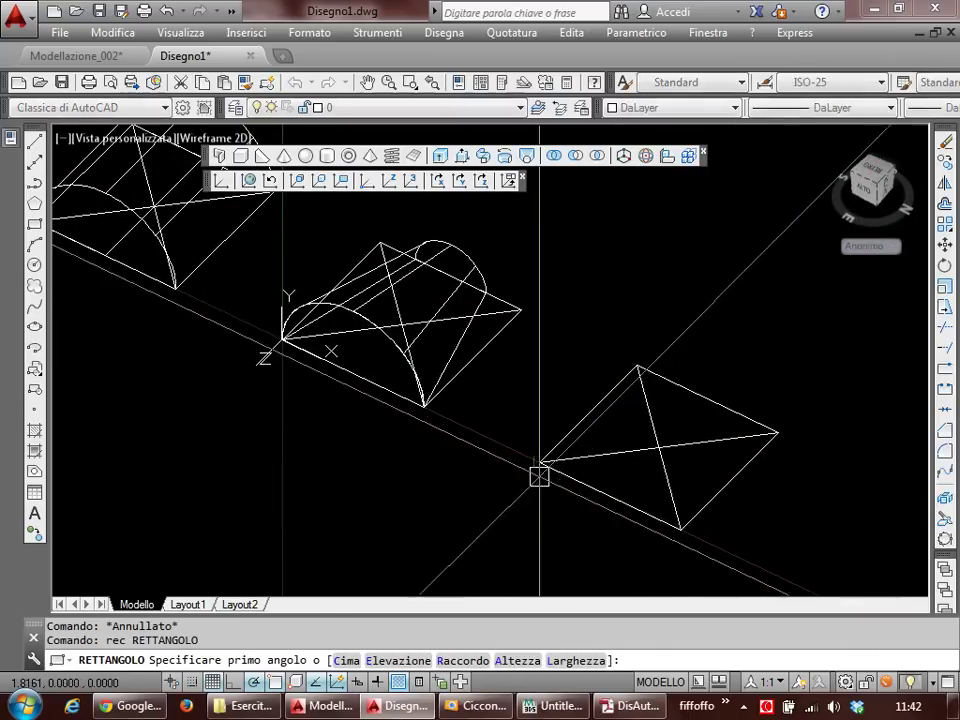
left_click(540, 461)
key("Escape")
type("cs")
key("Return")
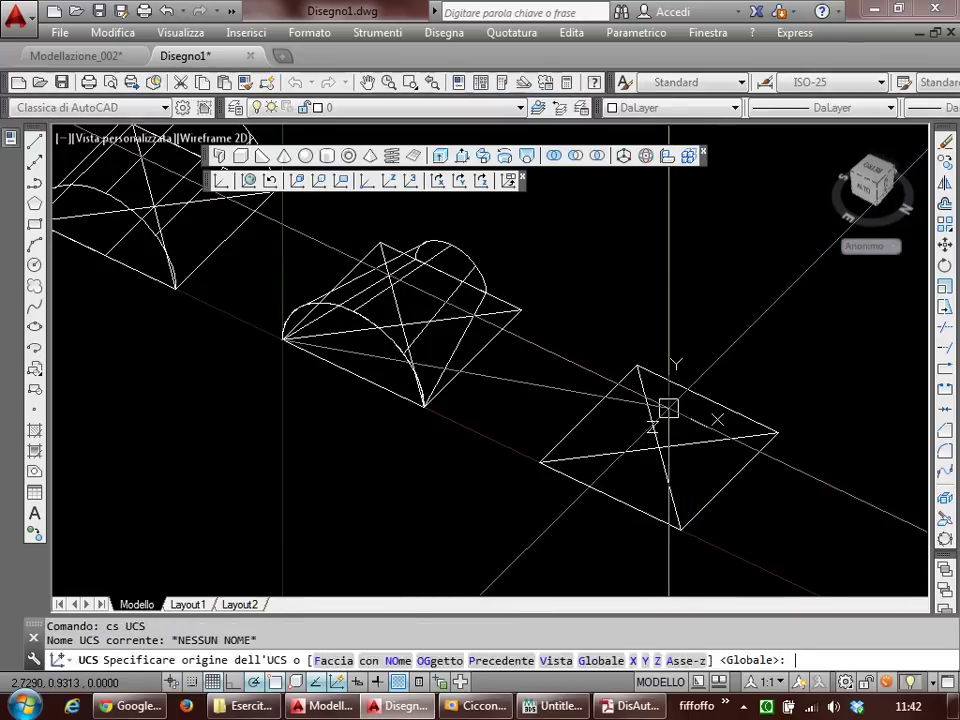
key("Return")
Step: Draw a rectangle over the square pyramid's base between opposite corners
type("rec")
key("Return")
left_click(607, 500)
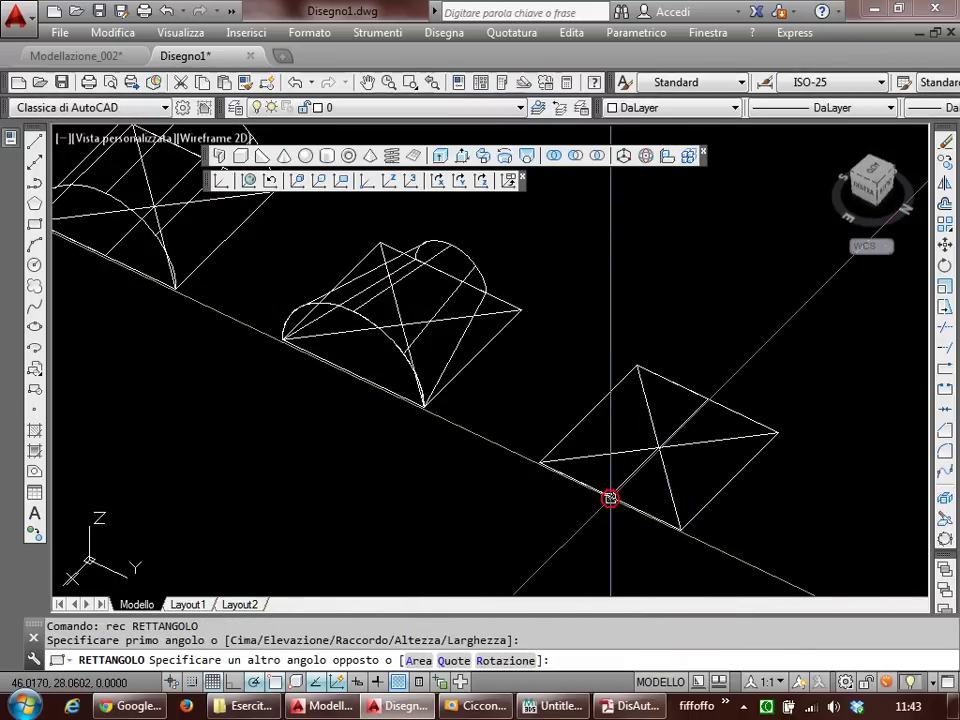
left_click(637, 366)
left_click(637, 366)
left_click(637, 366)
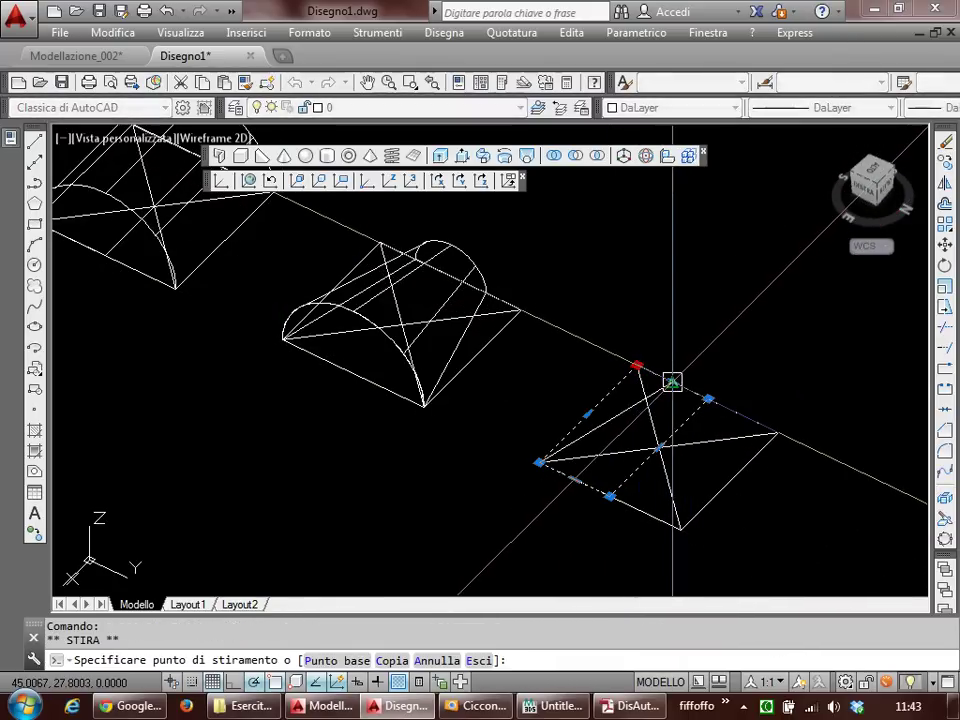
key("Escape")
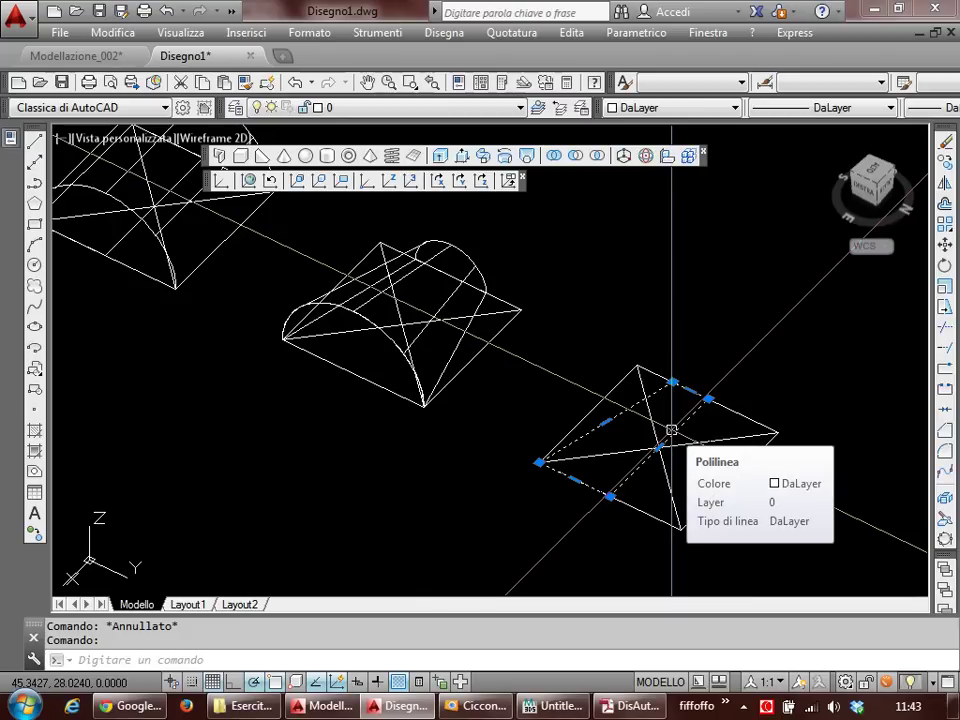
scroll(671, 430, "down", 2)
scroll(593, 420, "up", 2)
key("Escape")
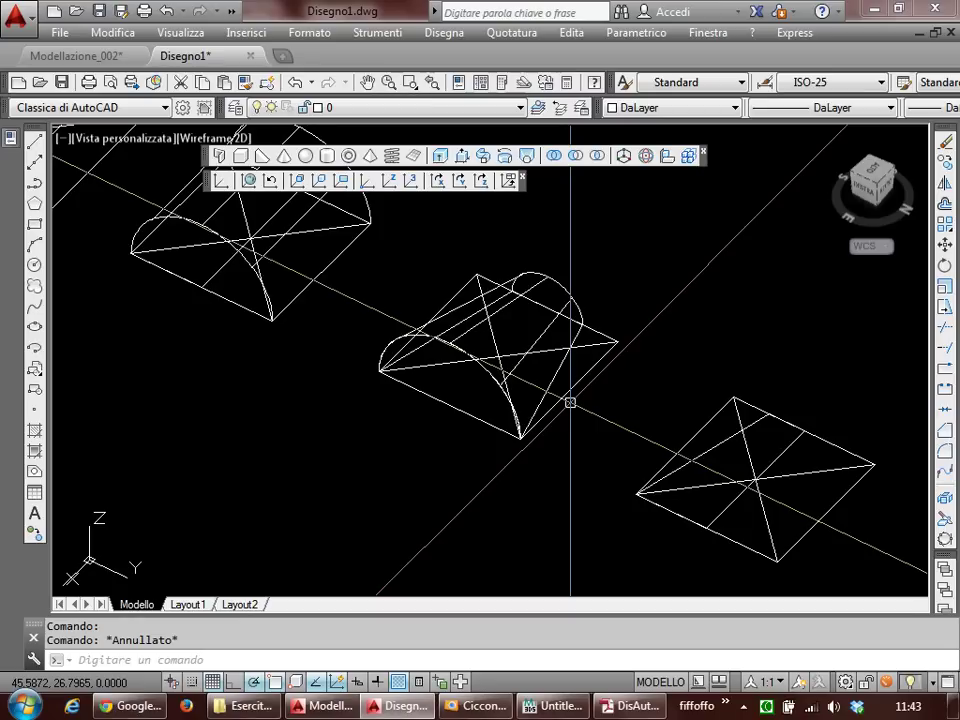
Step: Stretch the upper-left vault solid's top point, then undo it
middle_click_drag(570, 402, 638, 454)
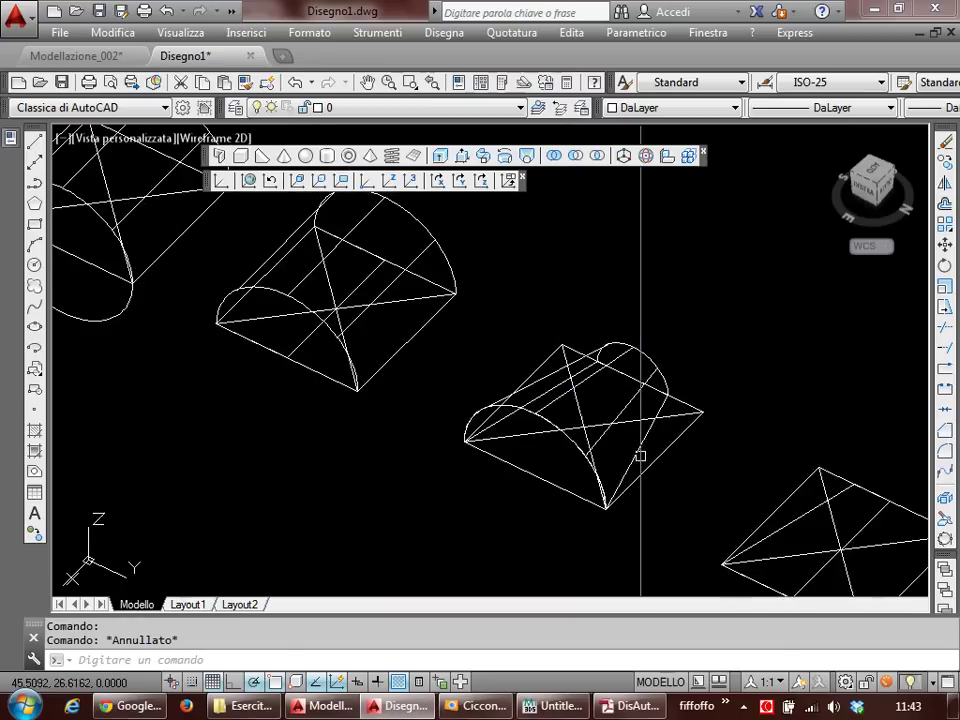
left_click(405, 263)
left_click(315, 227)
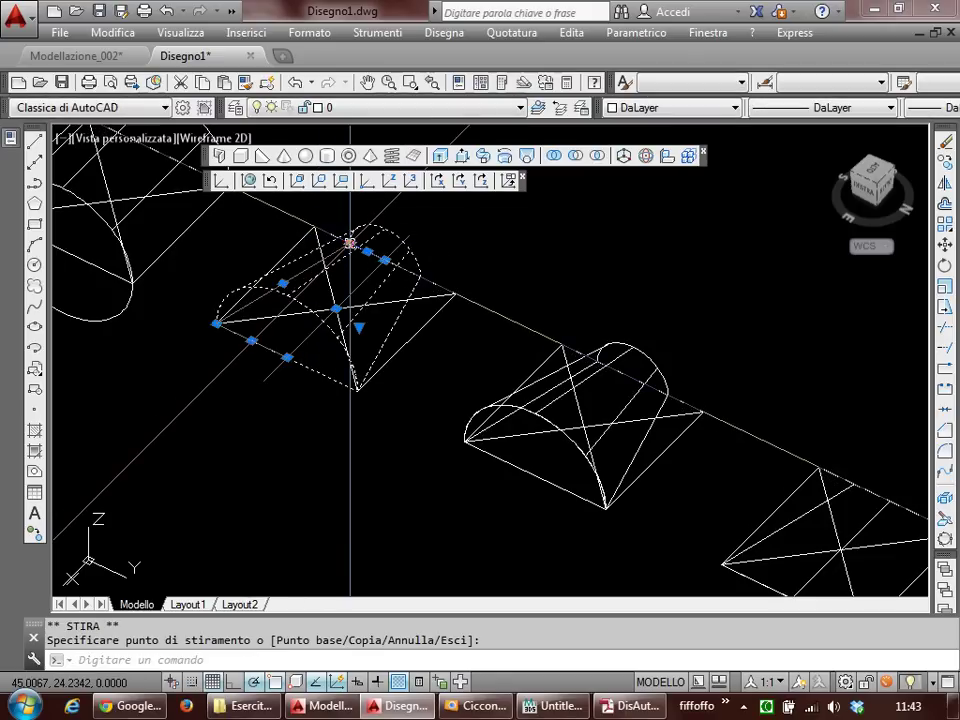
left_click(349, 243)
key("ctrl+z")
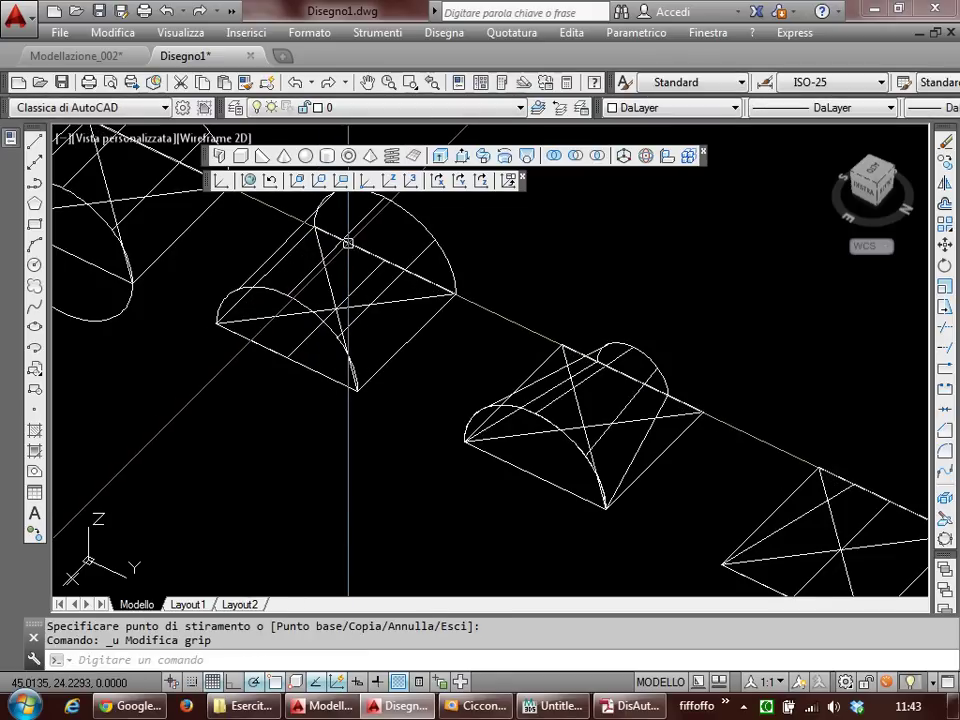
Step: Inspect the middle vault solid, cancelling an erase and a grip stretch
mouse_move(600, 493)
middle_mouse_down()
mouse_move(563, 479)
mouse_move(512, 479)
middle_mouse_up()
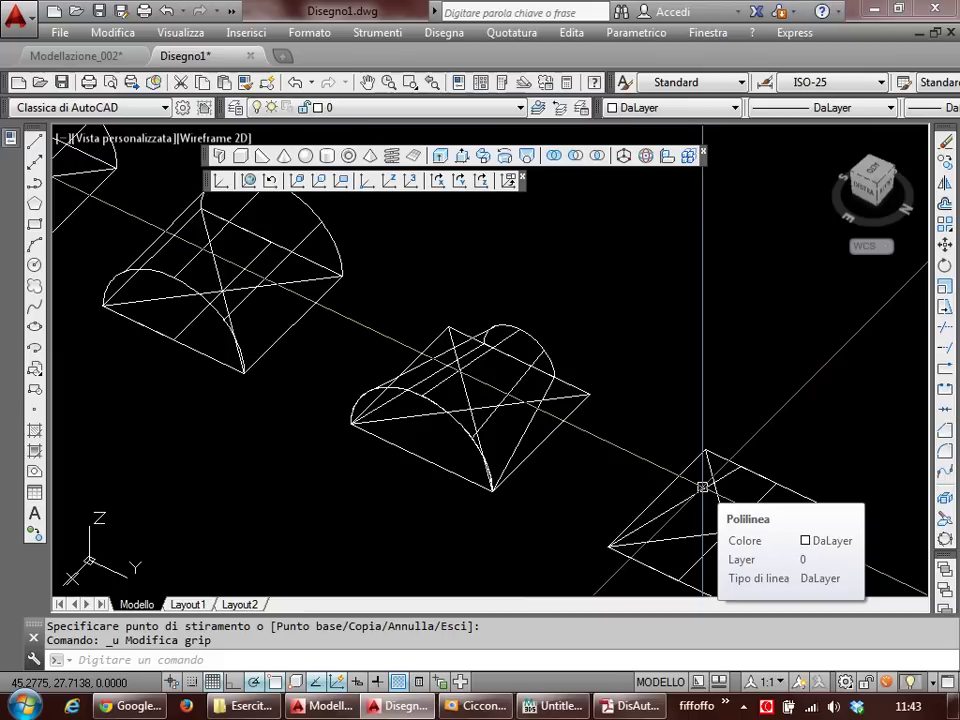
middle_click_drag(703, 487, 446, 420)
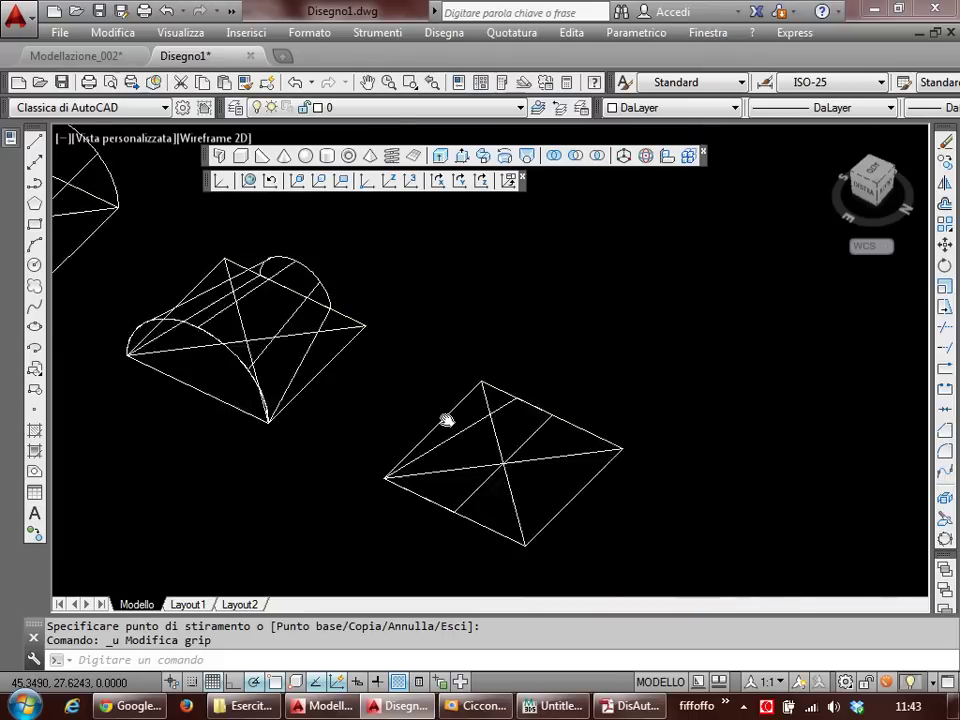
type("ca")
key("Return")
left_click(435, 438)
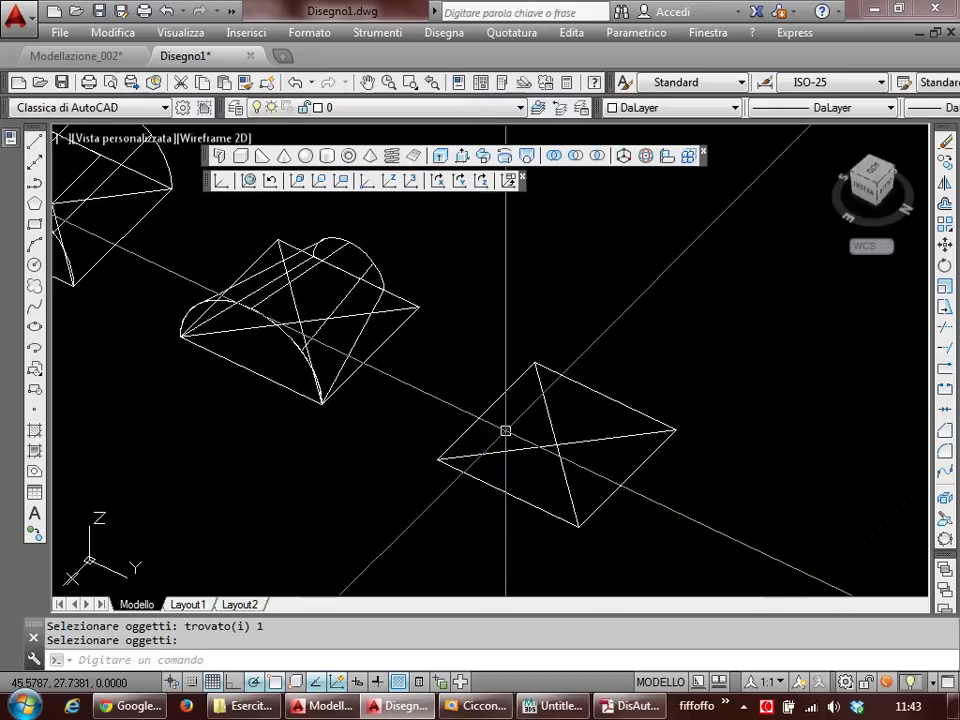
middle_click_drag(484, 456, 623, 523)
key("Escape")
key("Escape")
left_click(413, 369)
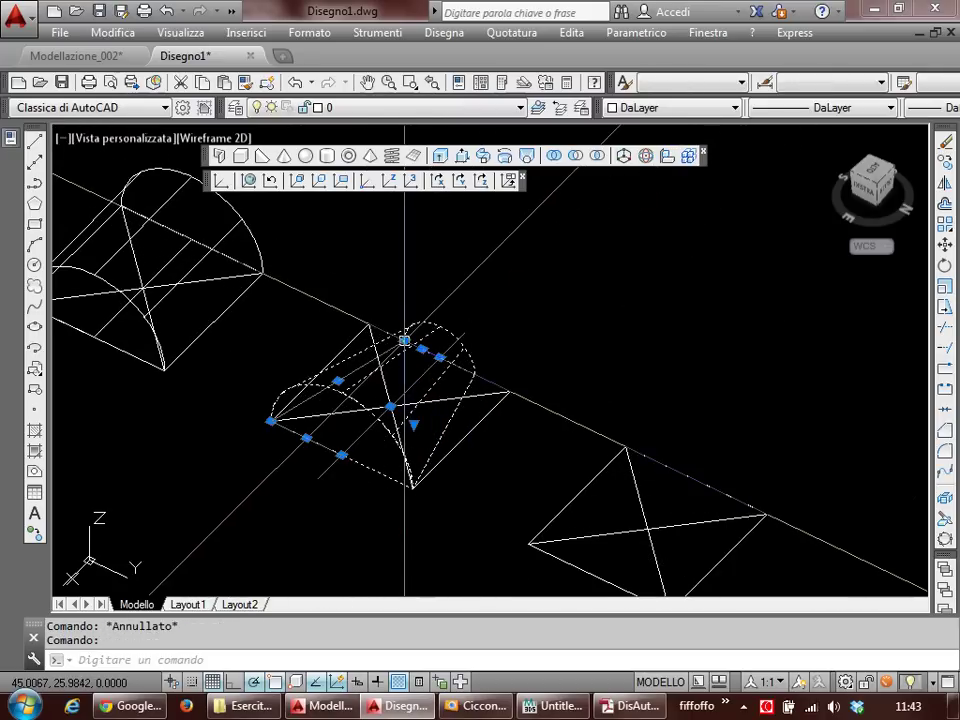
left_click(404, 341)
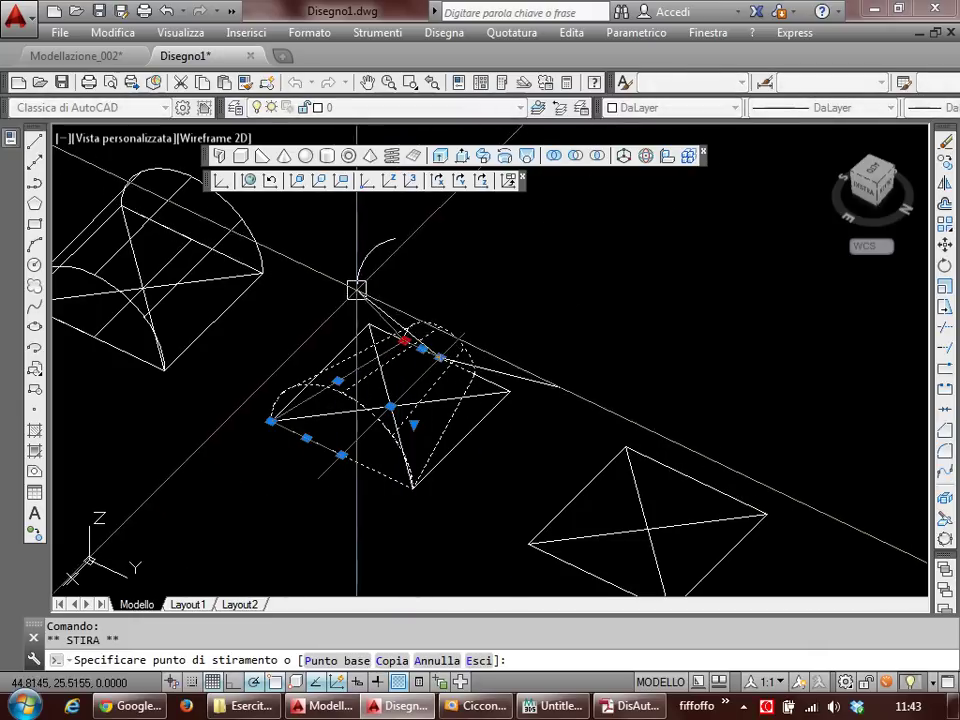
key("Escape")
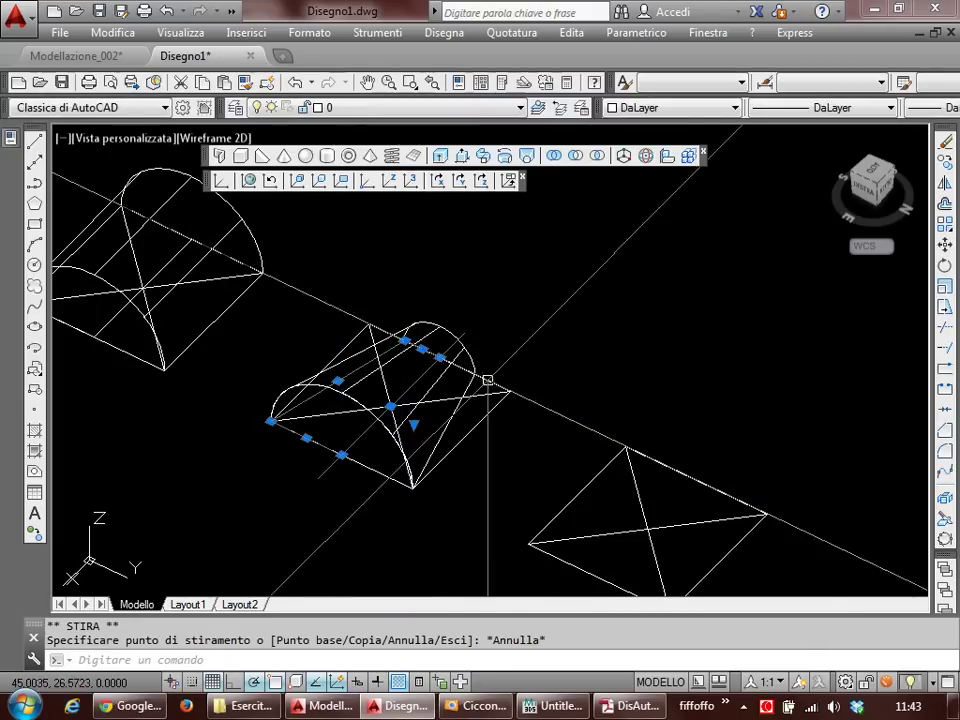
key("Escape")
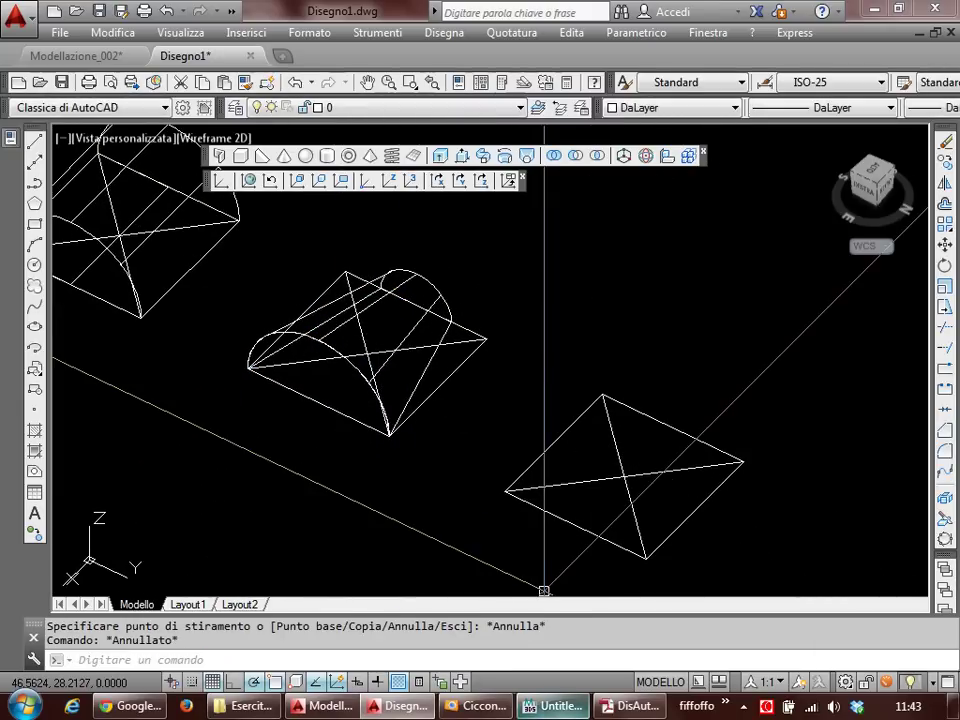
Step: Look over the 'Cupola' page in the exercise PDF and come back to AutoCAD
left_click(620, 706)
scroll(551, 417, "down", 5)
scroll(544, 482, "down", 3)
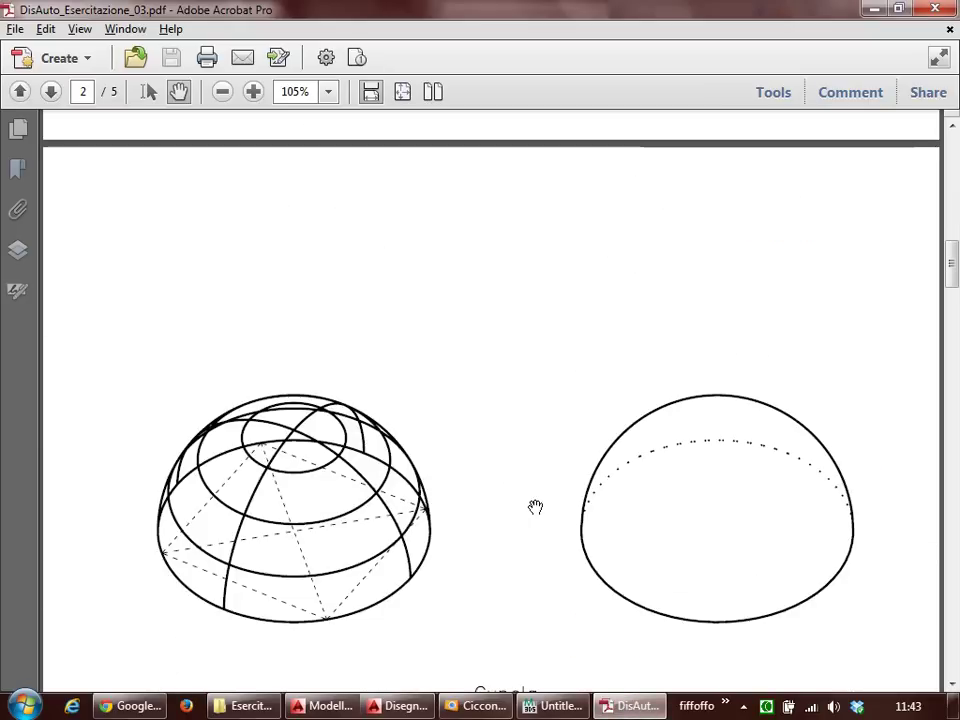
scroll(536, 508, "down", 2)
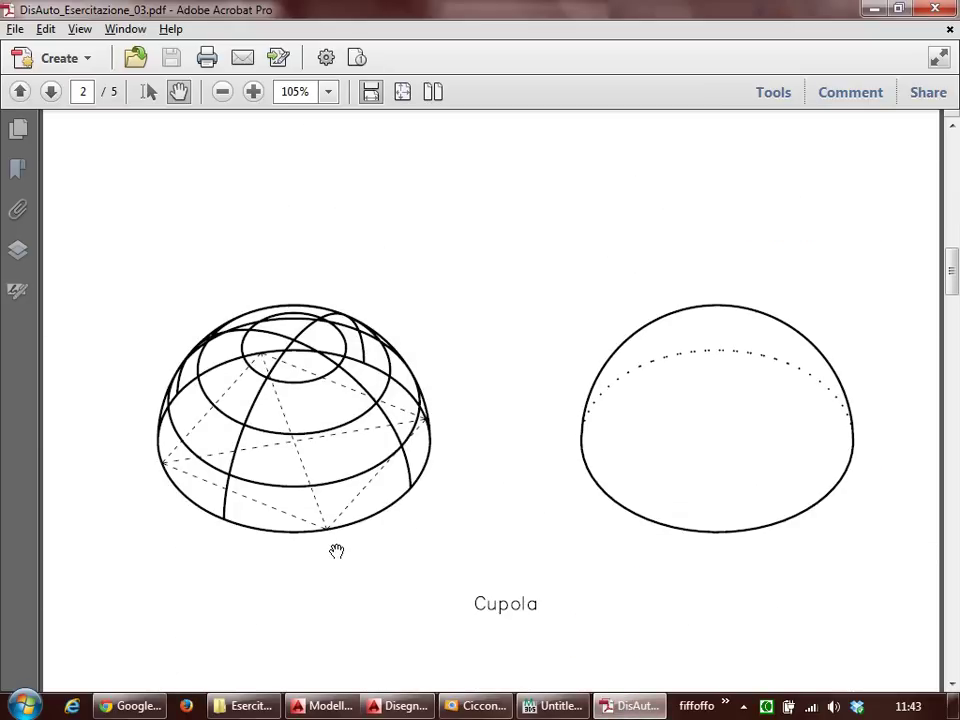
left_click(395, 706)
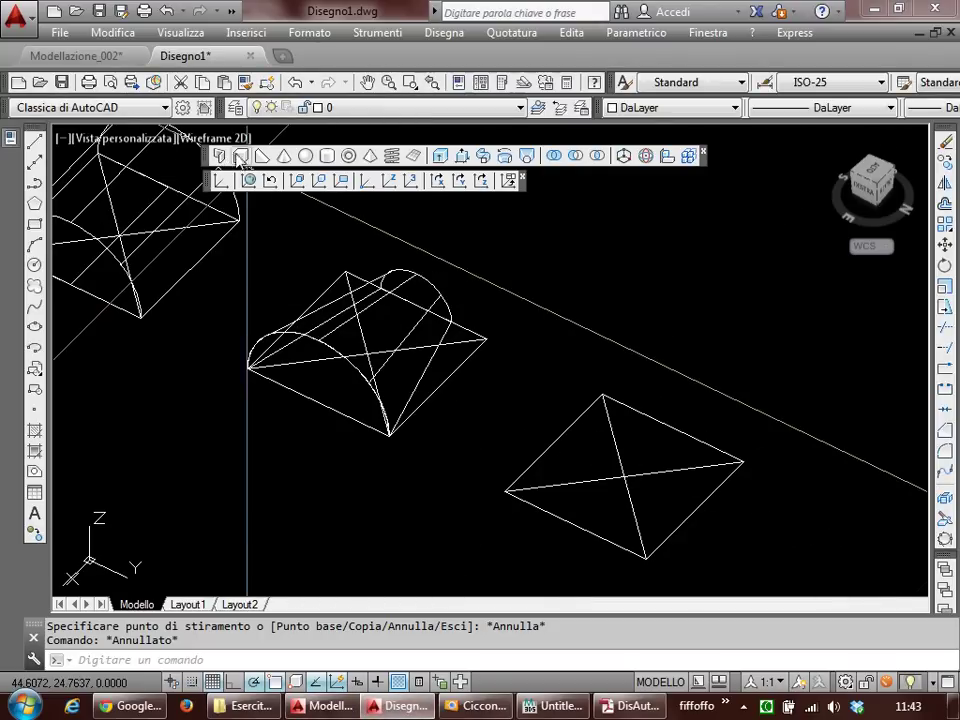
Step: Draw a sphere centred on the pyramid square, with its radius reaching the square's corner
left_click(305, 157)
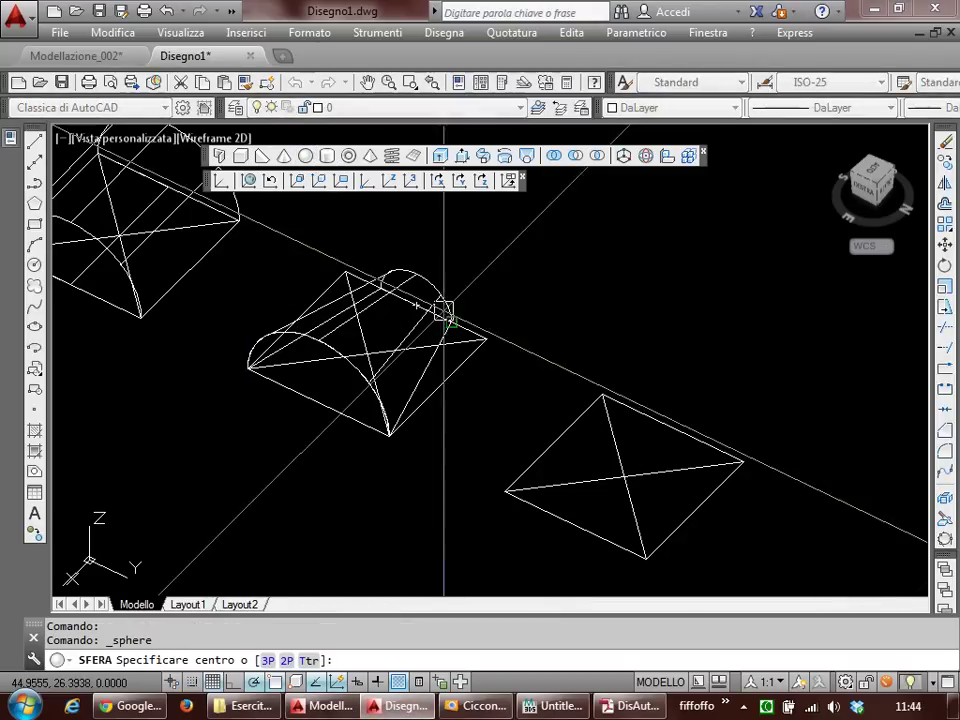
left_click(628, 479)
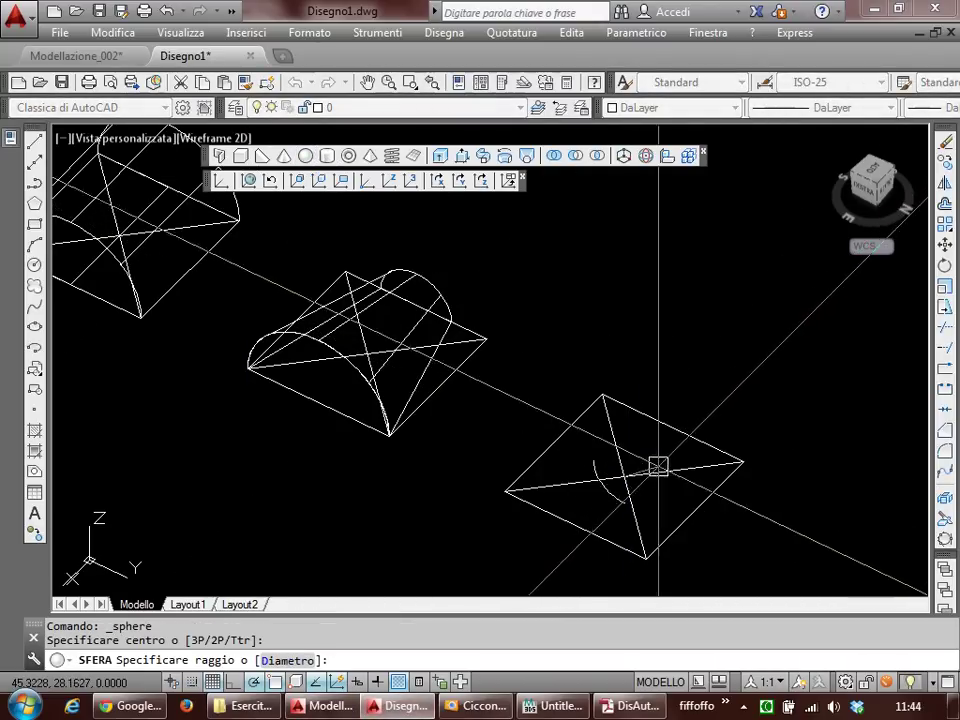
left_click(749, 463)
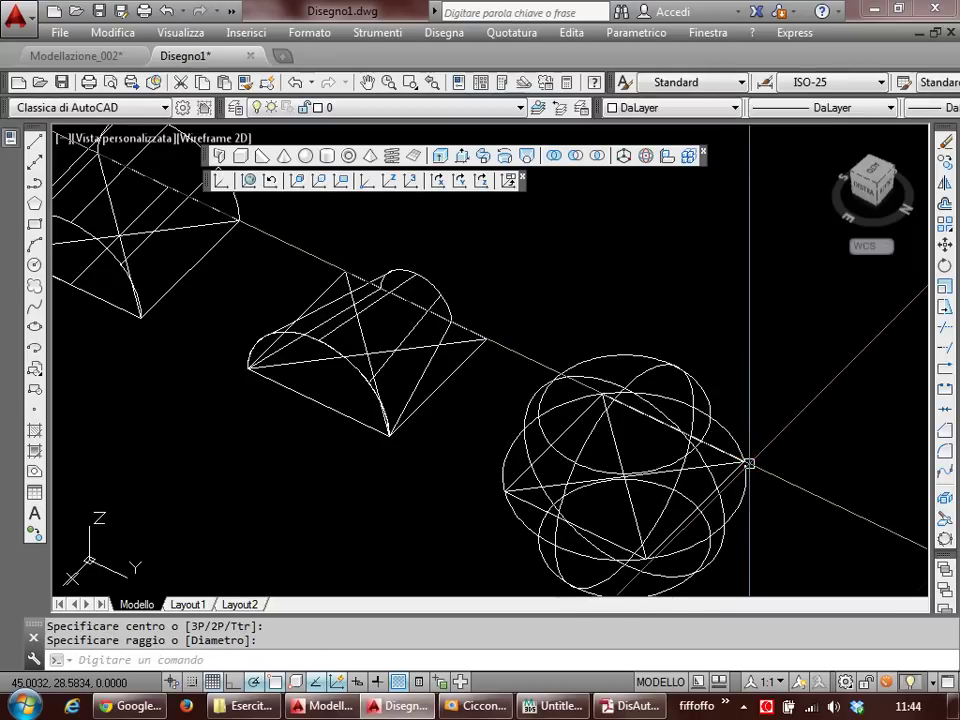
middle_click_drag(731, 456, 677, 413)
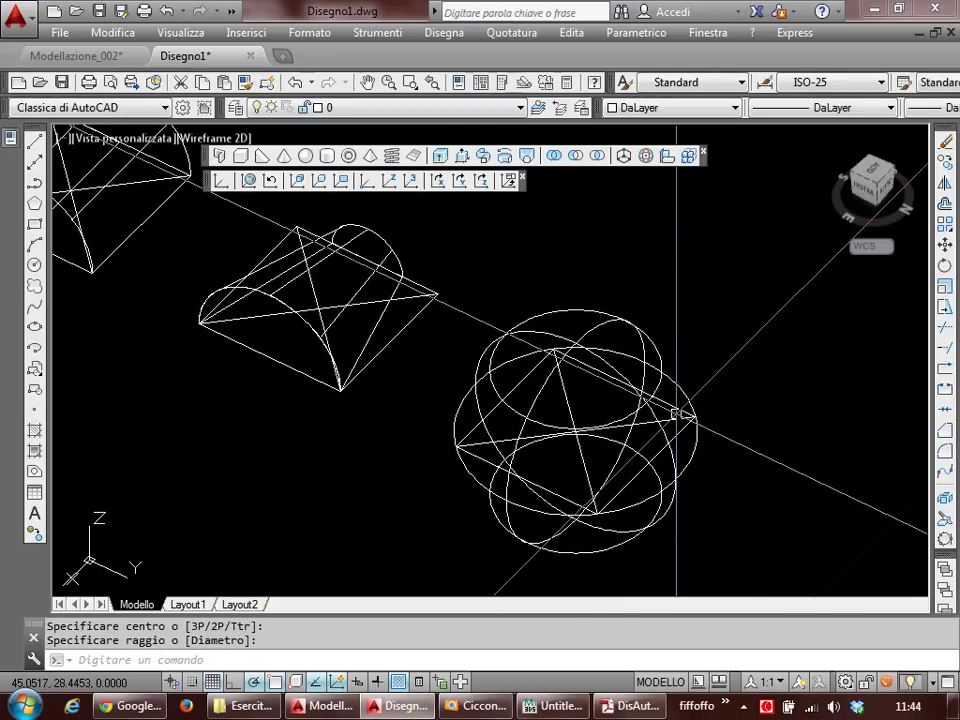
Step: Slice the sphere with TC along the XY plane at the base level, keeping both halves
type("tc")
key("Return")
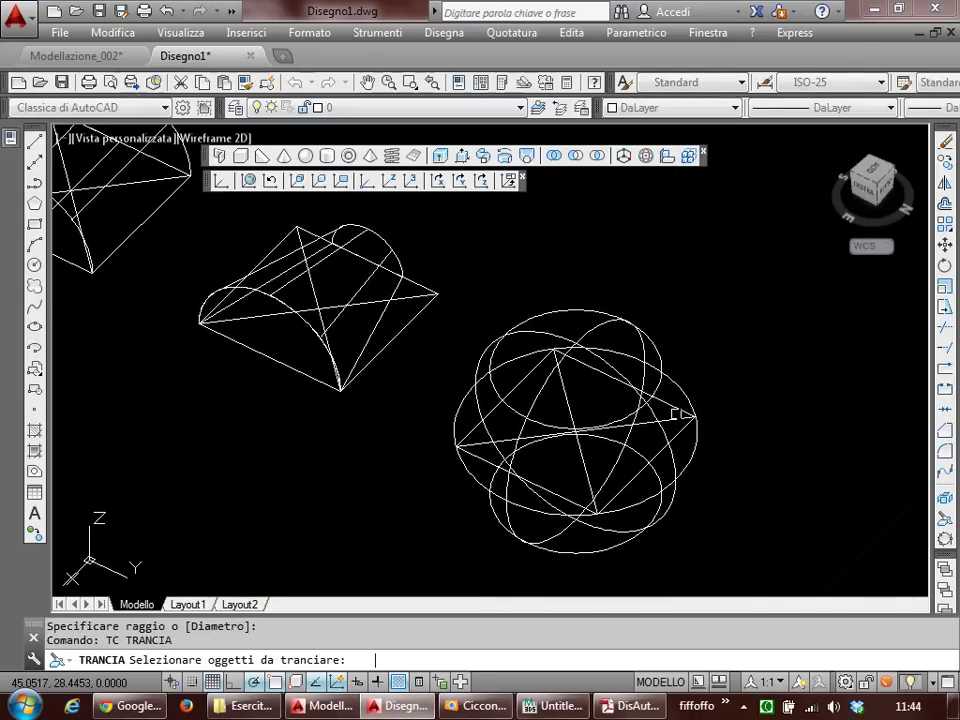
left_click(656, 351)
key("Return")
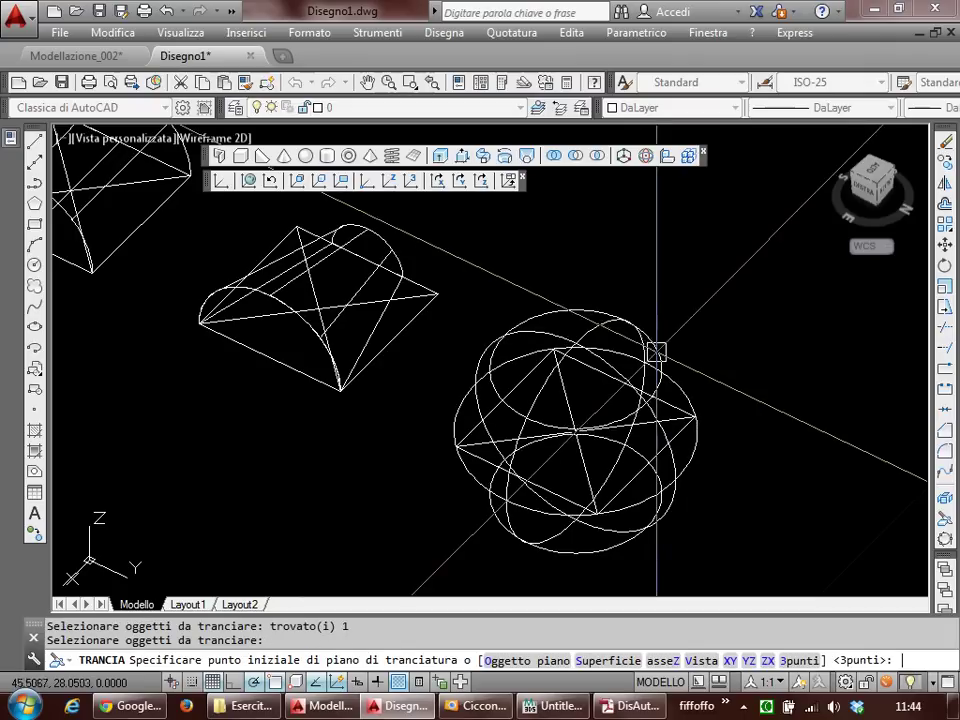
left_click(731, 661)
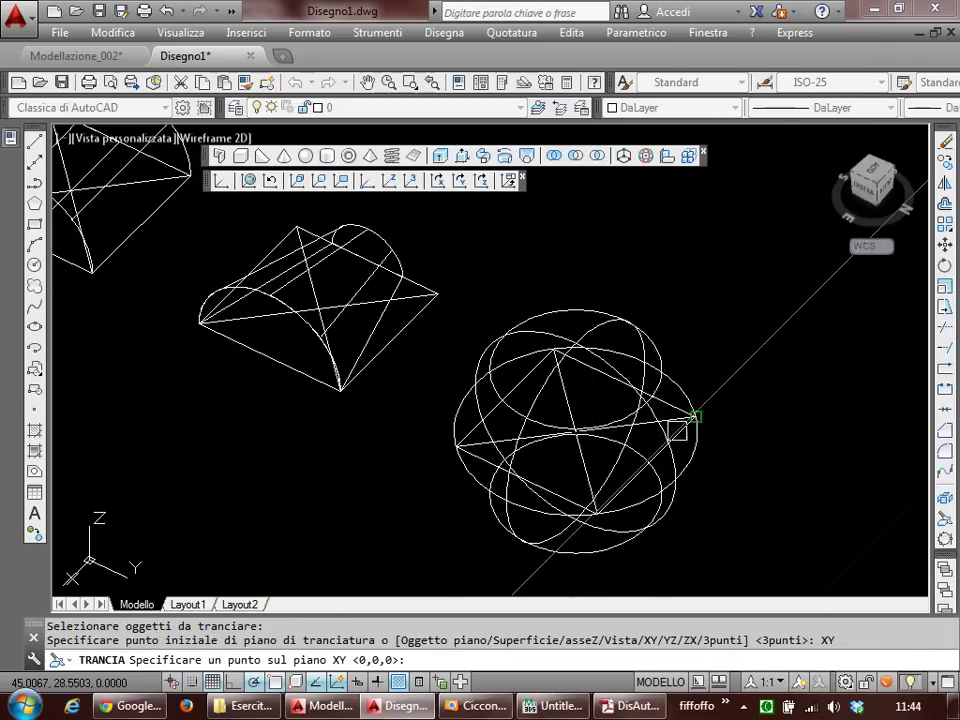
left_click(686, 418)
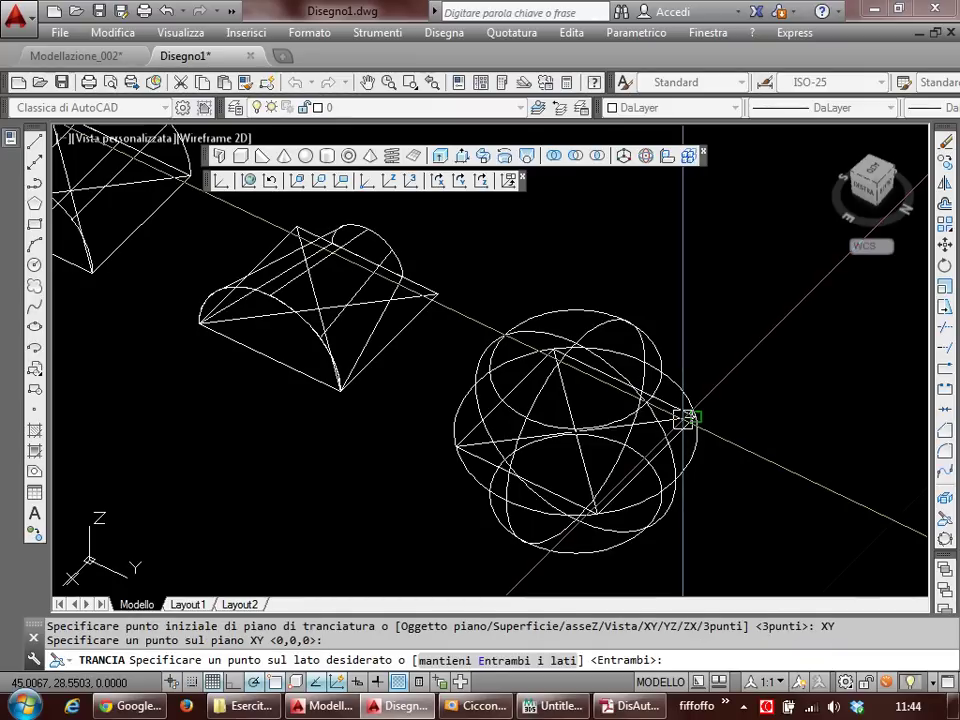
key("Return")
middle_click_drag(694, 531, 710, 471, "shift")
Step: Delete the sphere's lower half and switch the visual style to Conceptual
key("Escape")
left_click(639, 489)
left_click(585, 531)
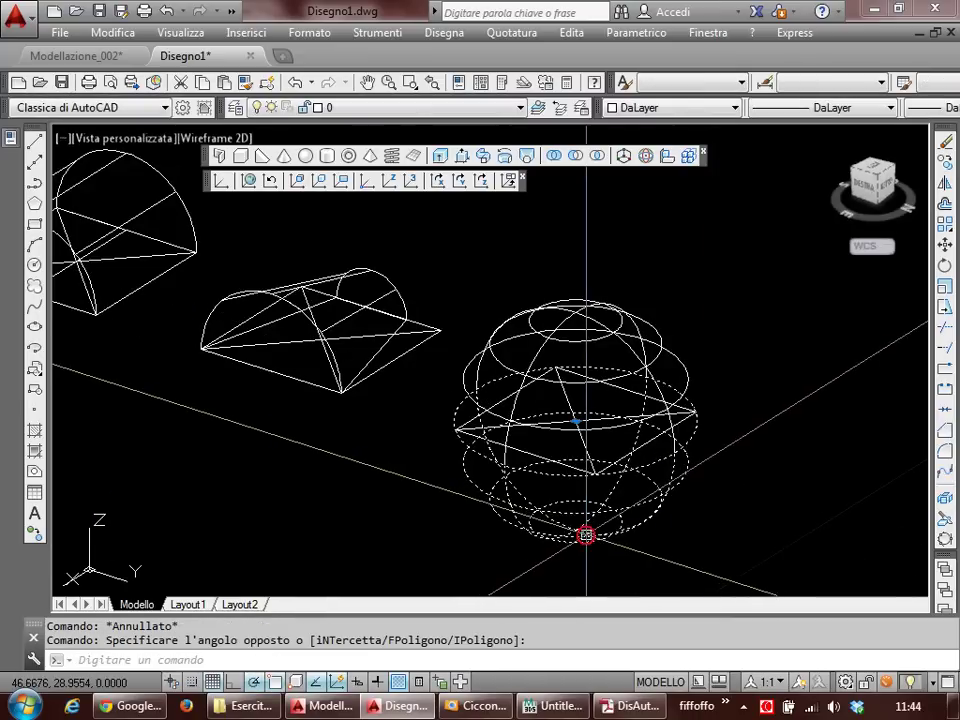
key("Delete")
mouse_move(586, 526)
middle_mouse_down("shift")
mouse_move(529, 514)
mouse_move(536, 469)
mouse_move(381, 439)
mouse_move(334, 419)
middle_mouse_up("shift")
type("sd")
key("Return")
type("c")
key("Return")
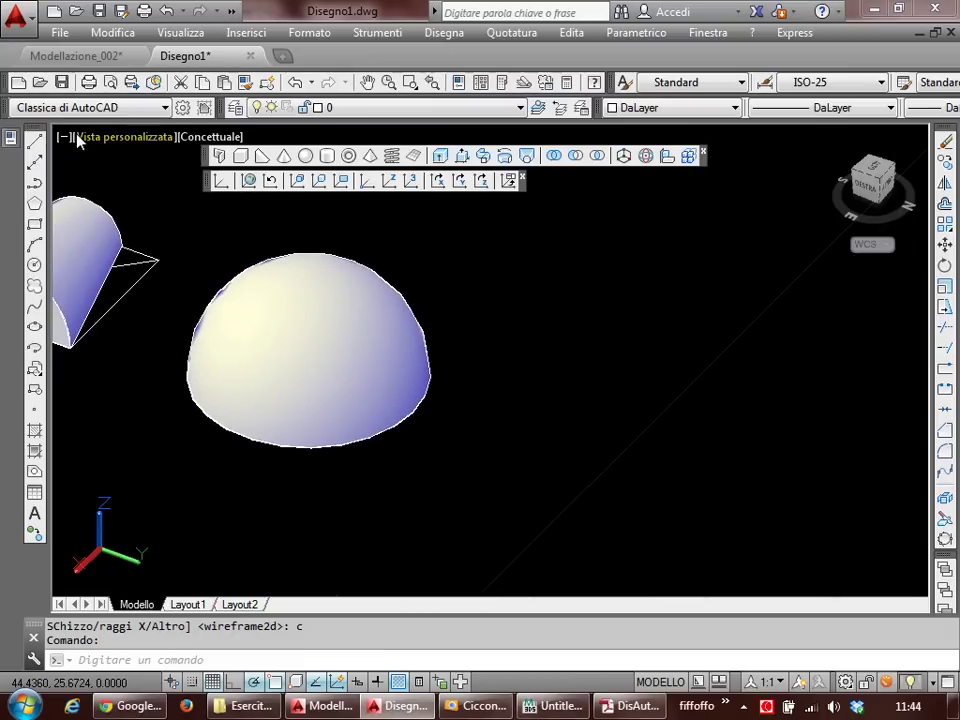
Step: Split model space into a Two: Vertical viewport configuration
middle_click_drag(440, 380, 369, 369, "shift")
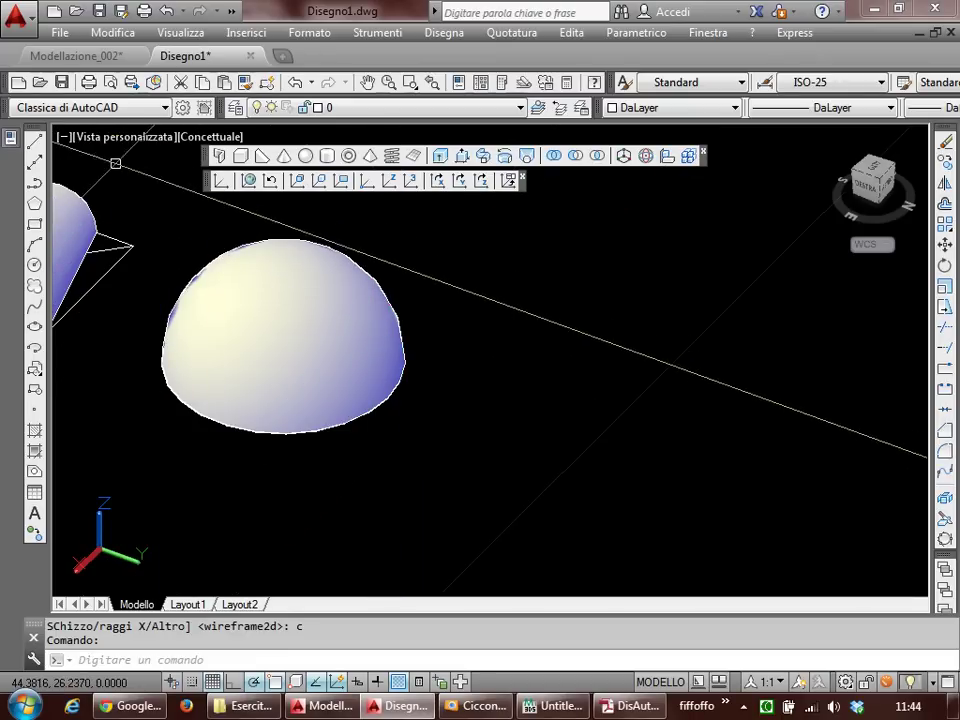
left_click(137, 145)
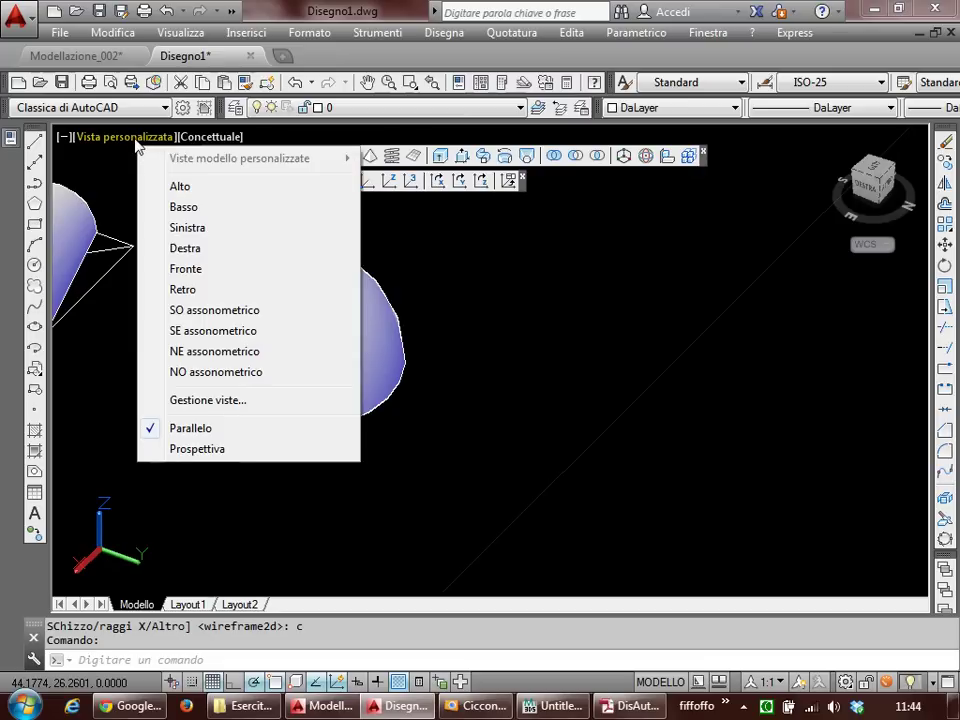
left_click(72, 148)
left_click(70, 147)
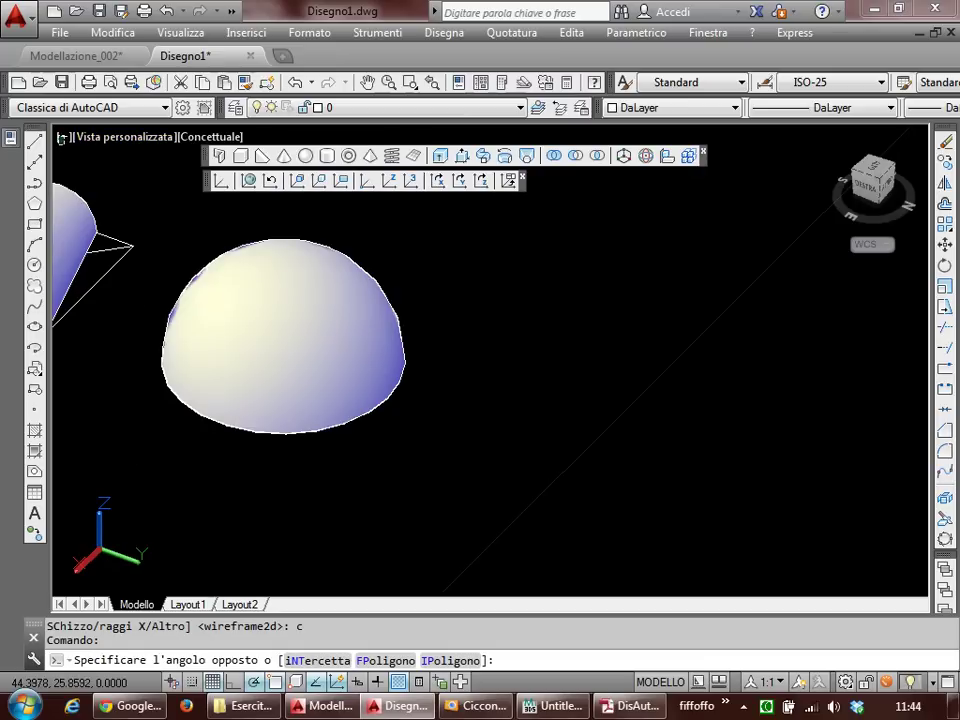
left_click(69, 142)
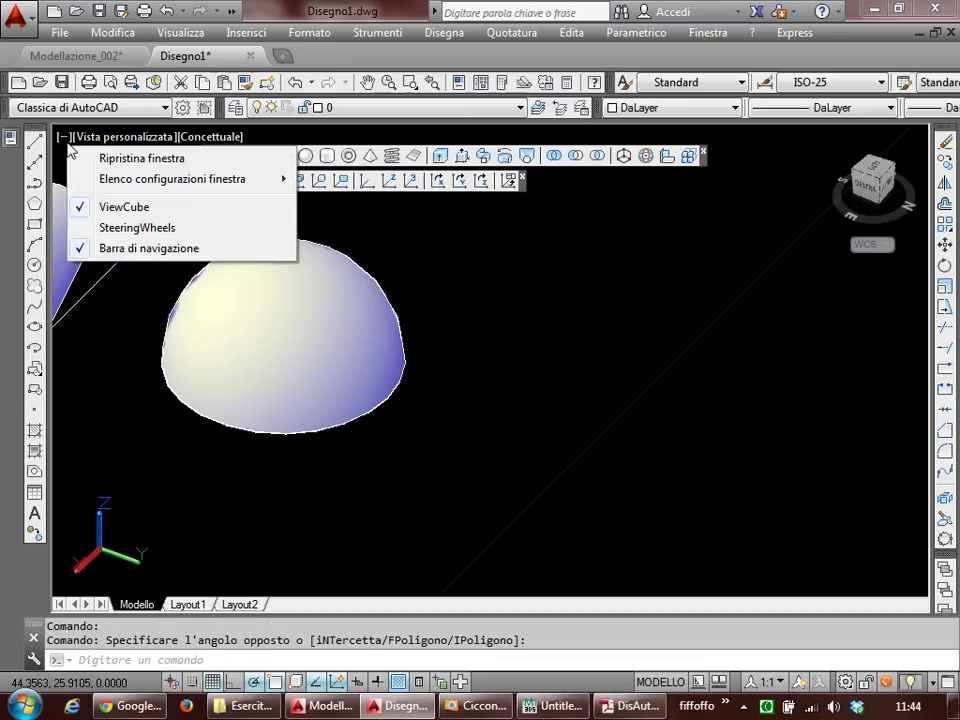
left_click(151, 183)
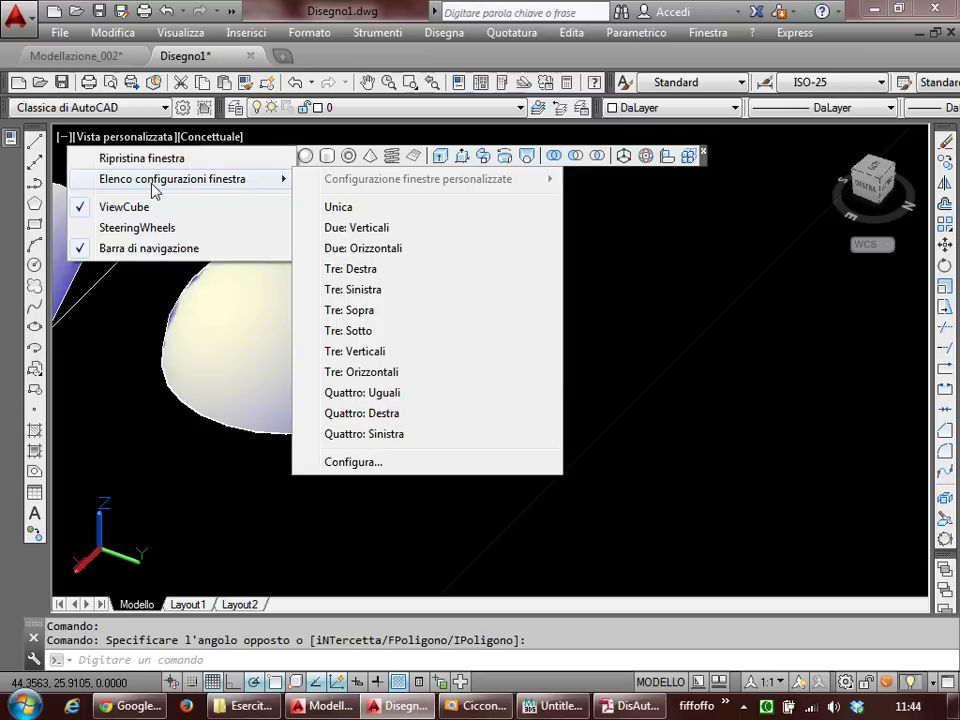
left_click(382, 236)
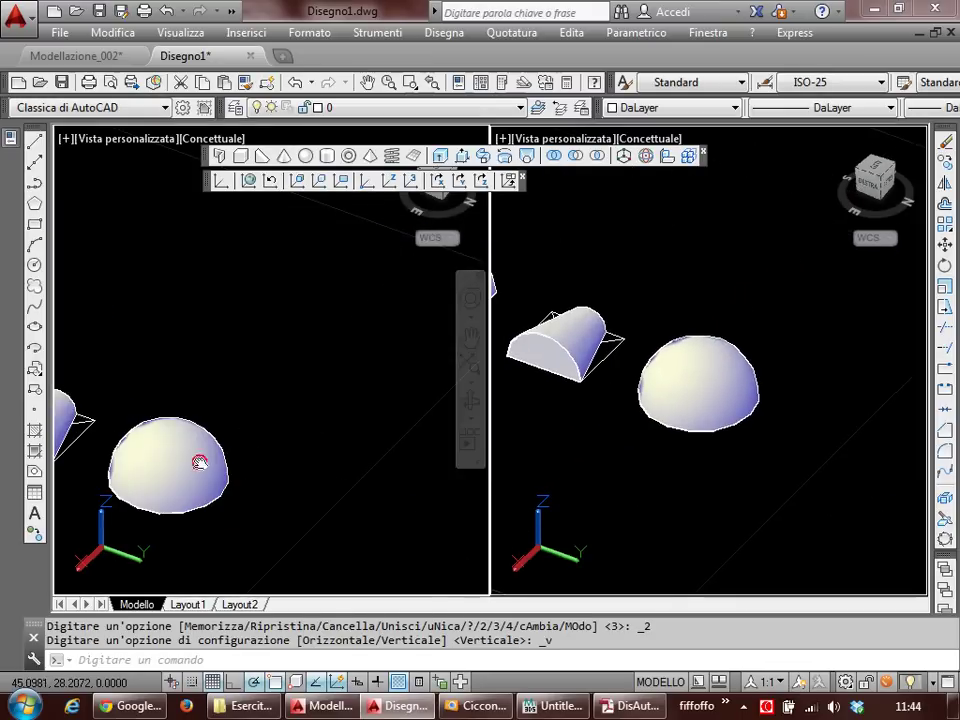
Step: Set the right viewport's visual style to Wireframe 2D
scroll(294, 398, "up", 3)
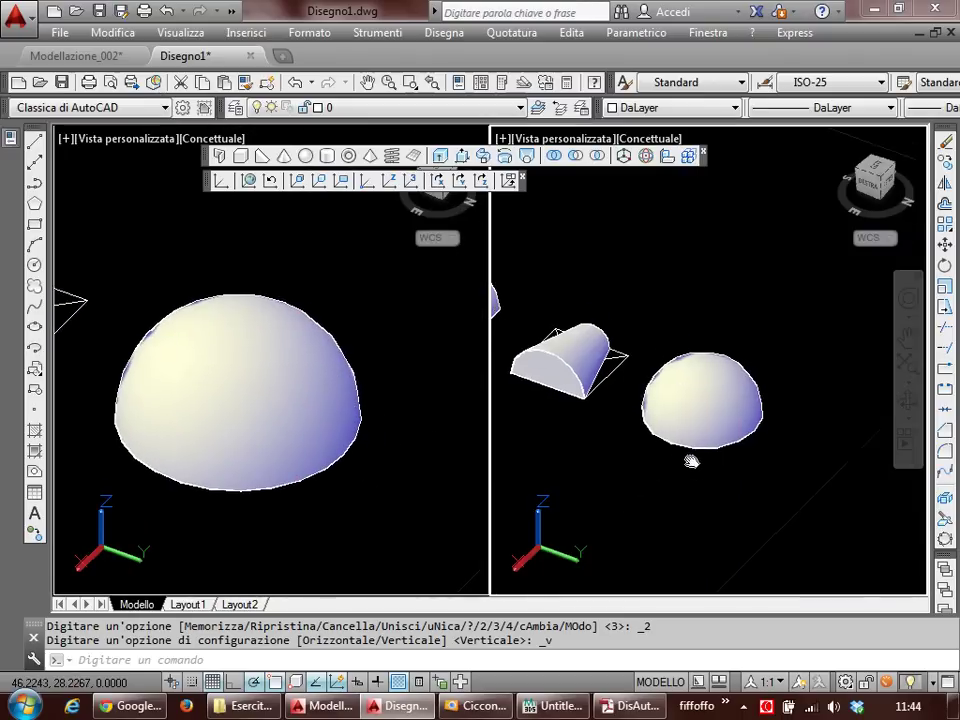
scroll(688, 446, "up", 3)
left_click(651, 135)
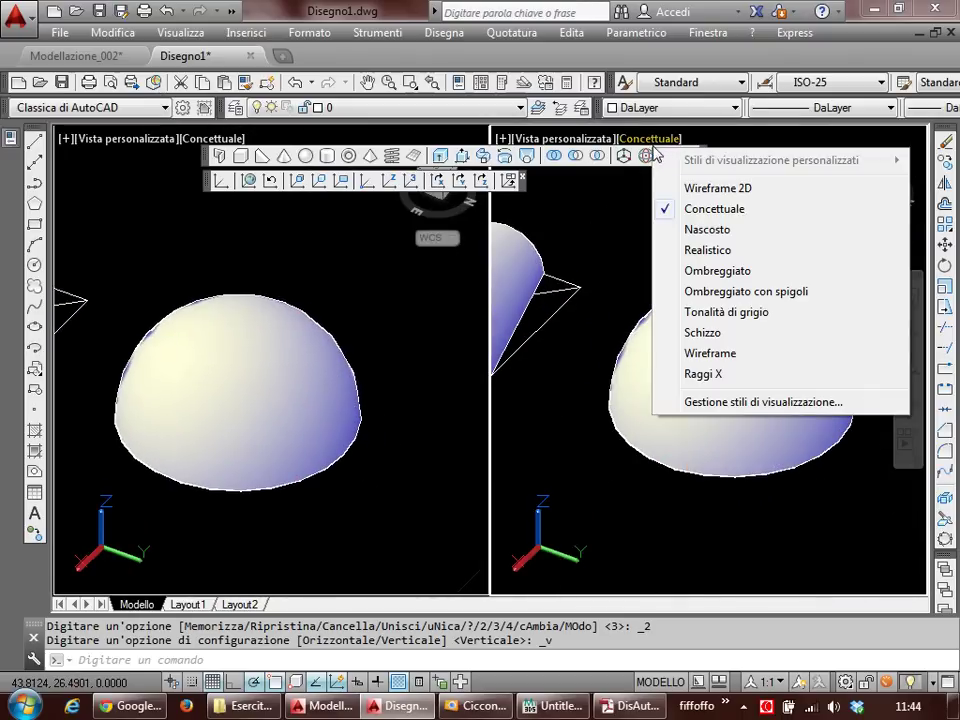
left_click(690, 184)
middle_click_drag(262, 403, 307, 424, "shift")
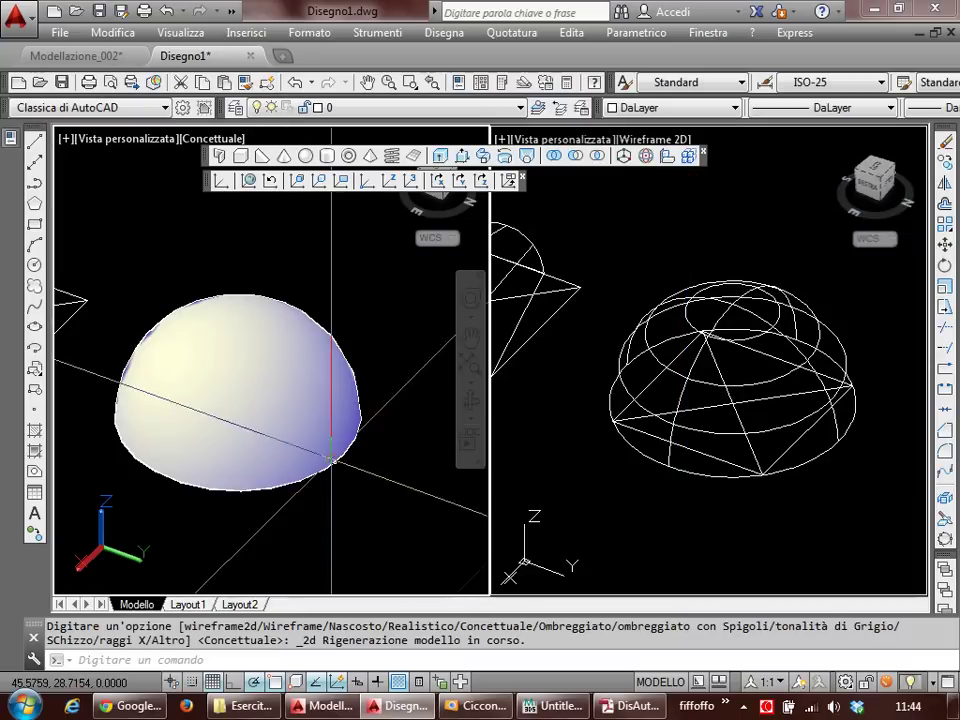
scroll(307, 424, "down", 2)
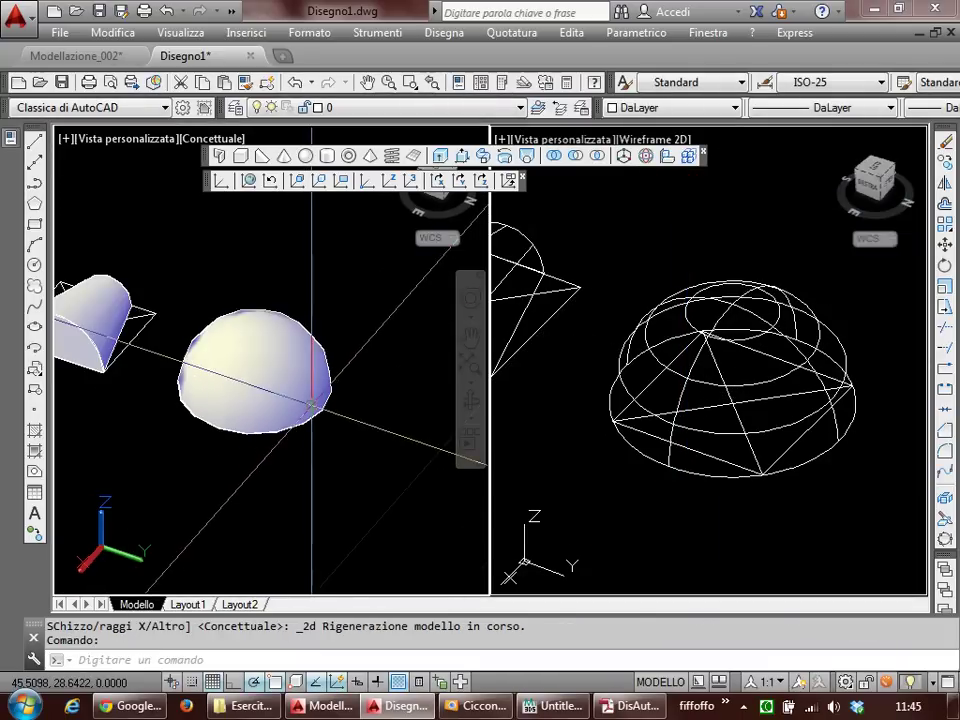
left_click(330, 447)
key("Escape")
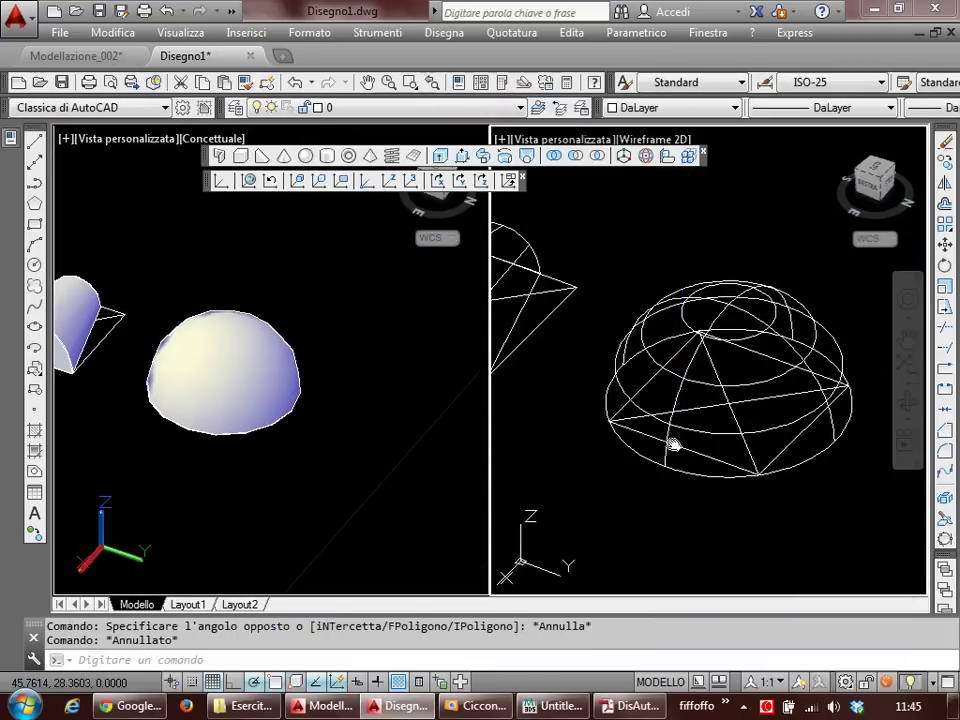
left_click(630, 704)
scroll(507, 491, "down", 3)
scroll(507, 491, "down", 2)
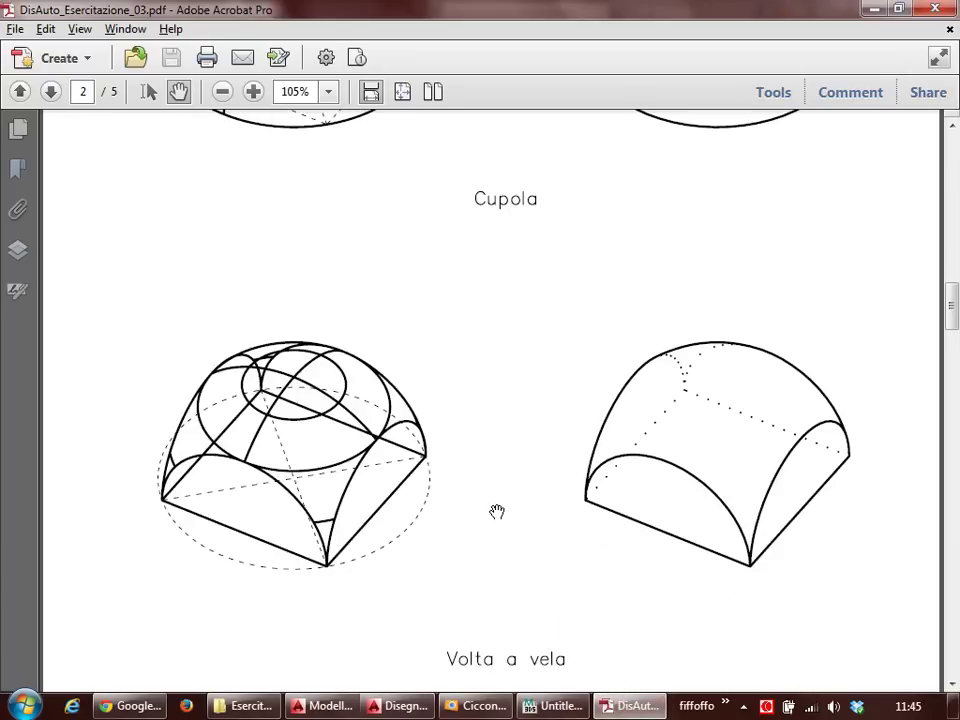
scroll(495, 510, "down", 1)
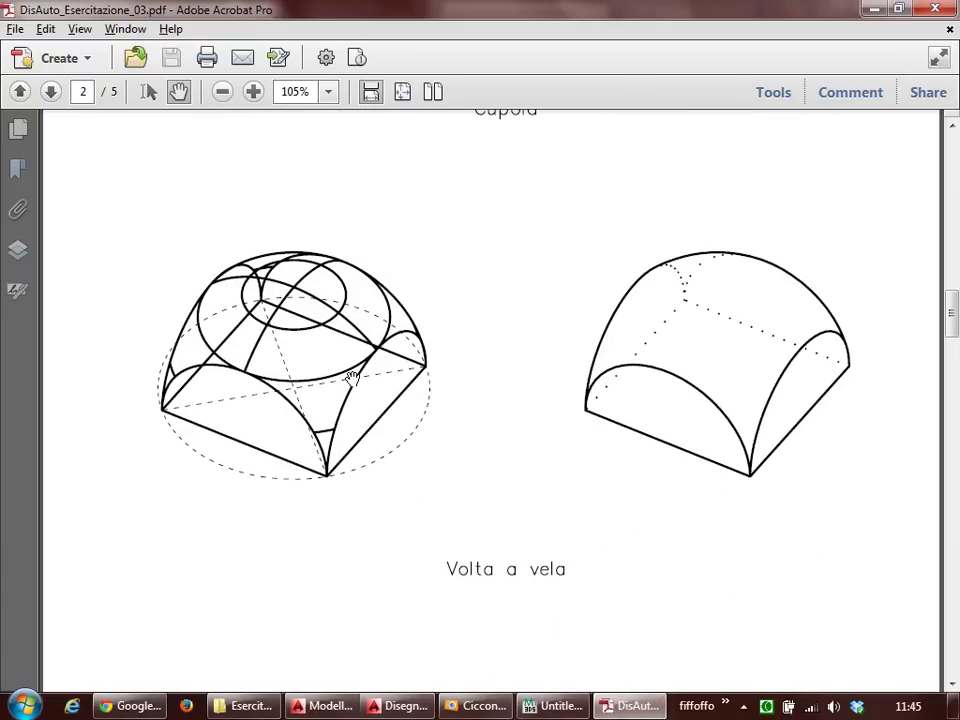
scroll(360, 379, "up", 1)
scroll(372, 380, "up", 2)
scroll(368, 291, "down", 3)
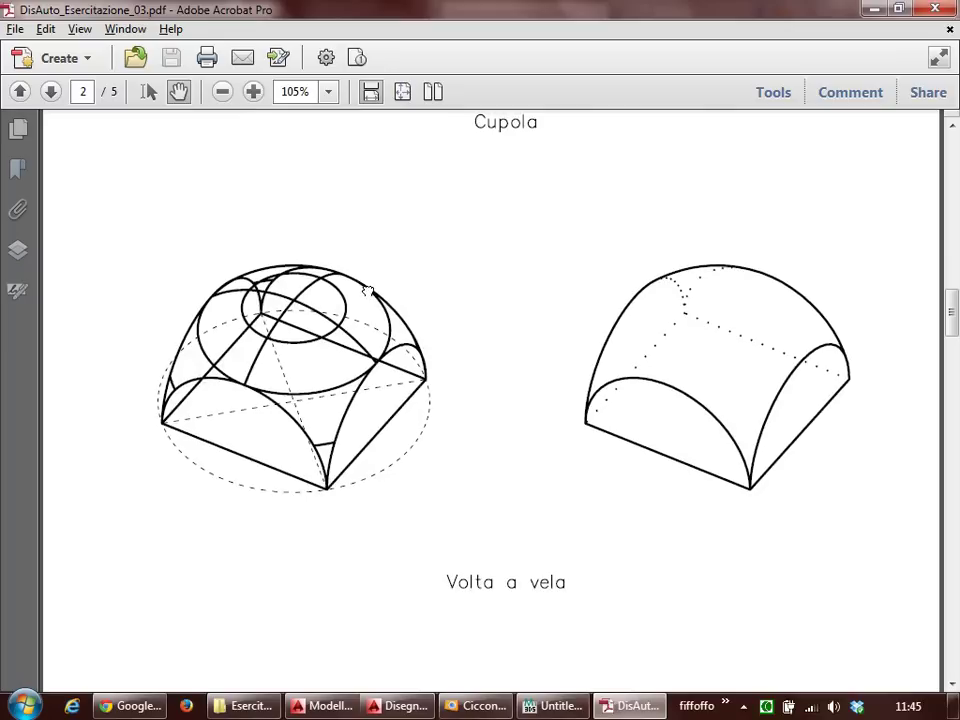
scroll(368, 291, "up", 2)
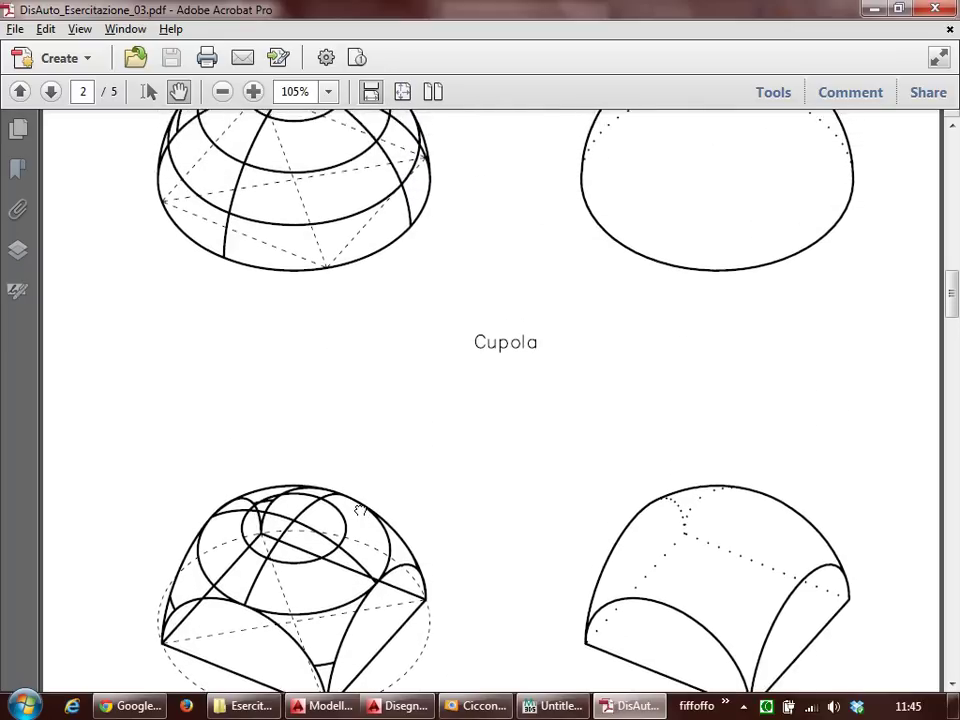
scroll(362, 292, "down", 2)
Step: Copy the wireframe dome to the lower right with CO
left_click(400, 706)
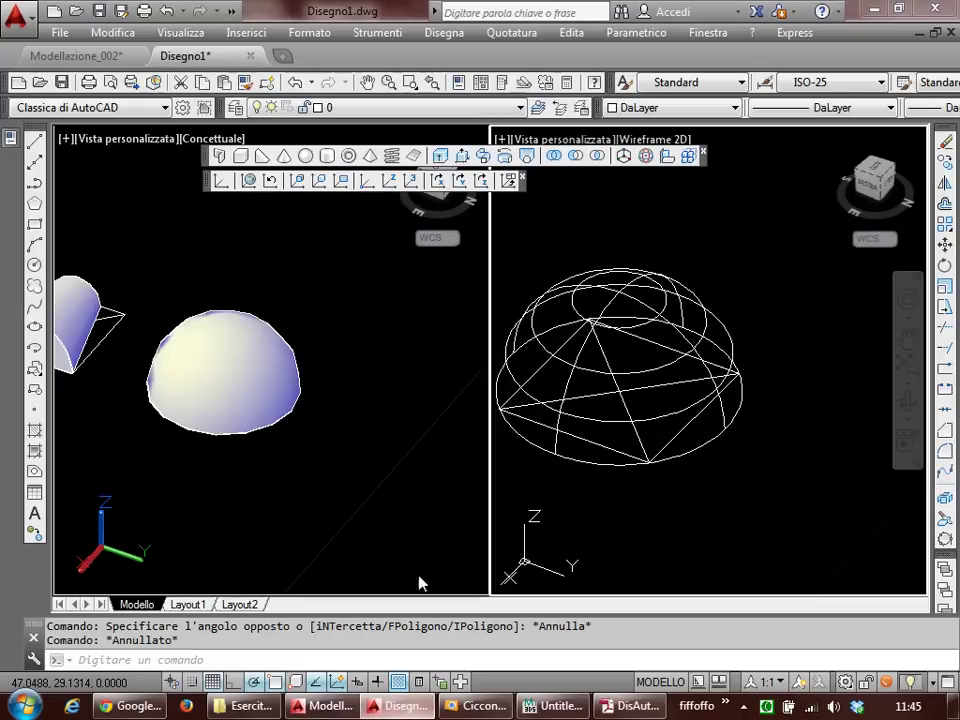
left_click(719, 501)
scroll(716, 480, "down", 2)
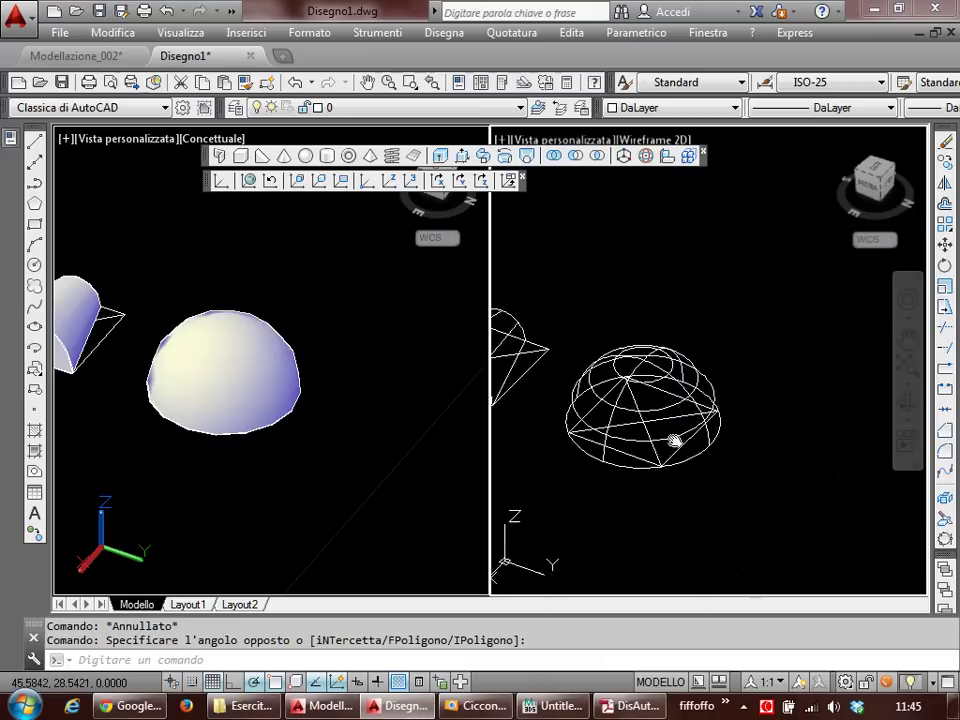
left_click(643, 474)
left_click(593, 452)
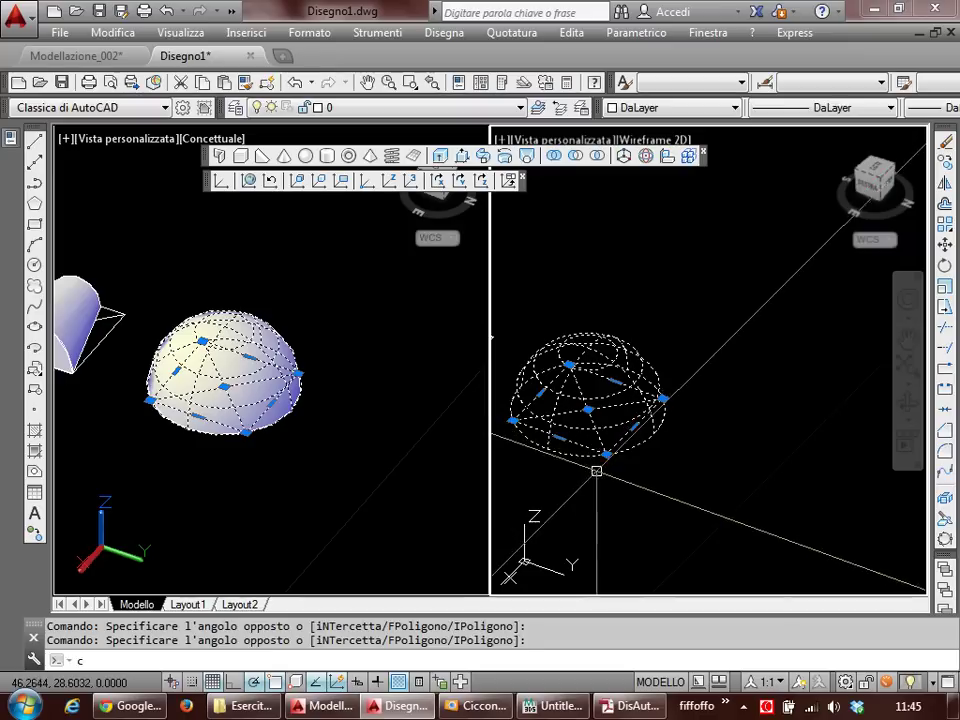
type("co")
key("Return")
left_click(594, 458)
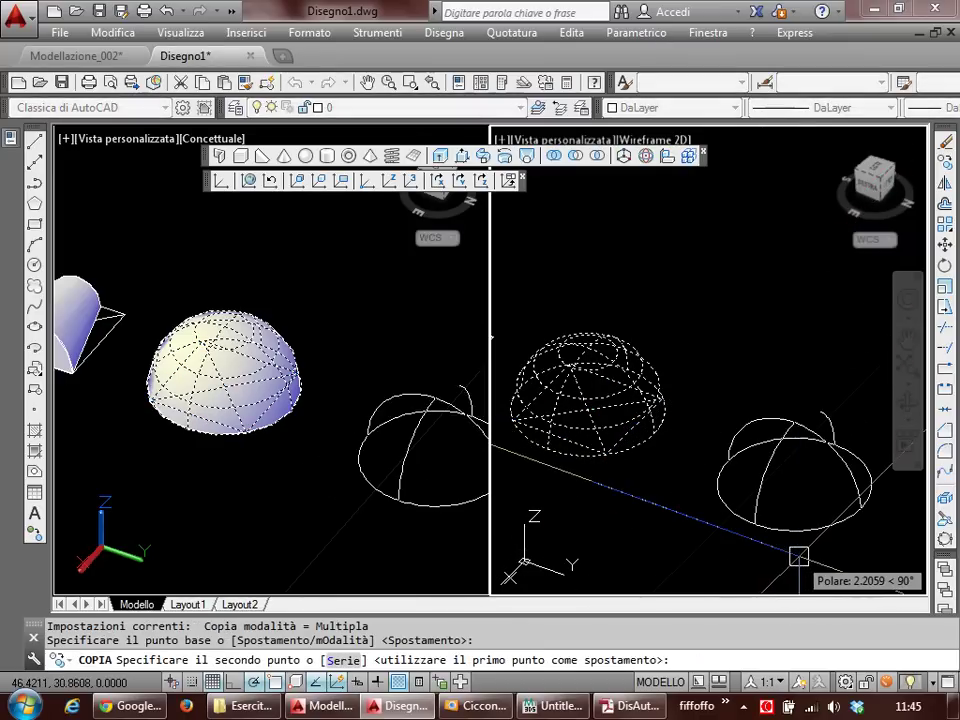
left_click(742, 505)
key("Escape")
Step: Trial-slice the copied dome vertically with a Z-axis plane, then undo the slice
middle_click_drag(742, 505, 672, 512)
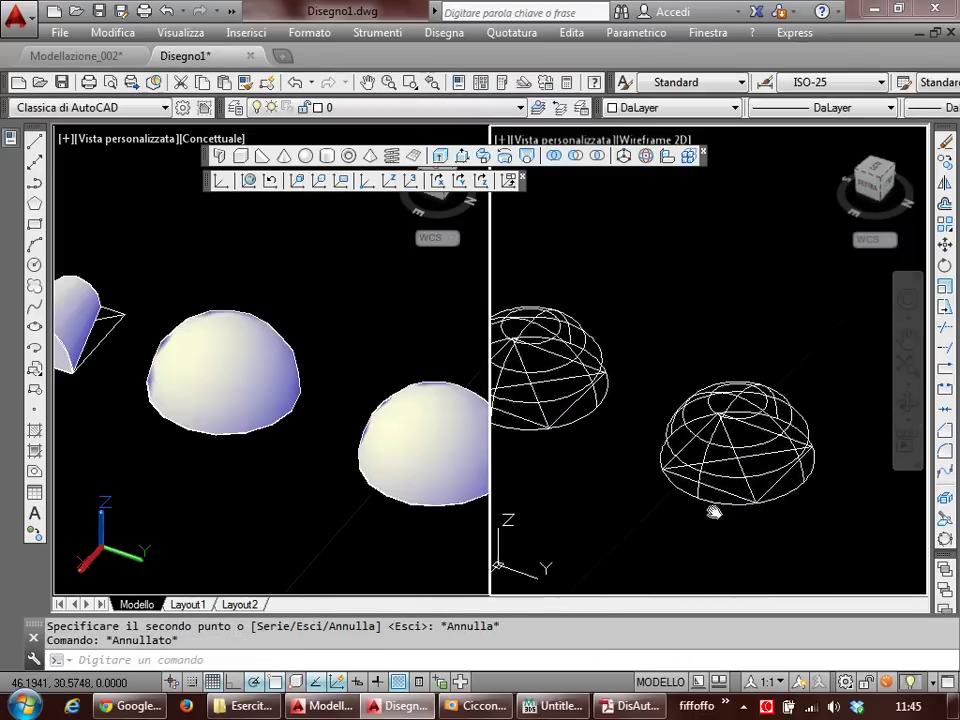
middle_click_drag(410, 497, 290, 452)
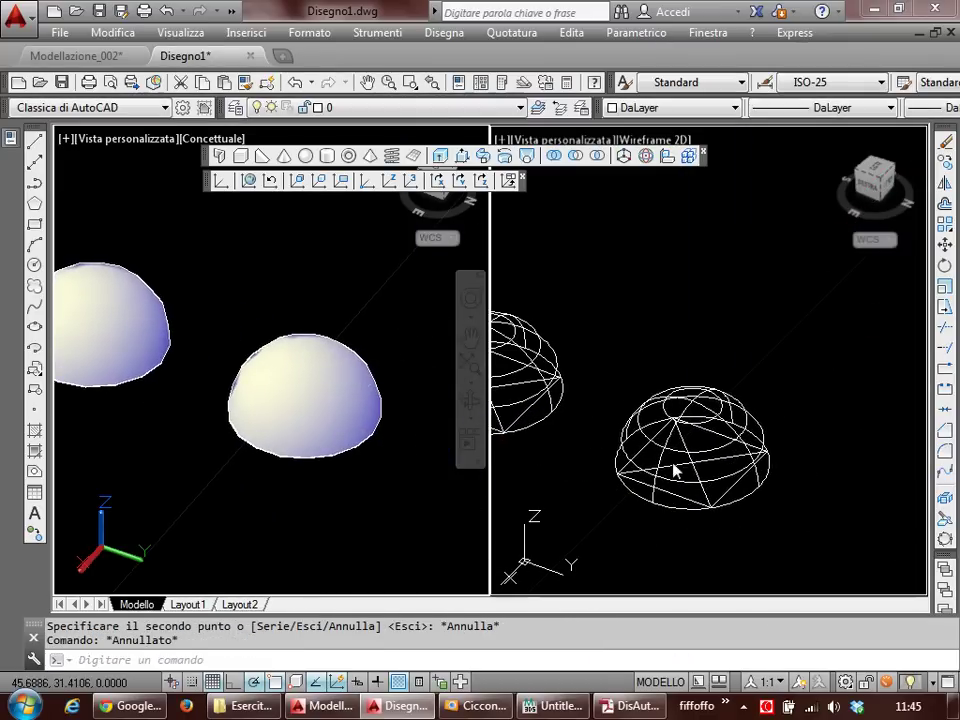
left_click(733, 510)
scroll(733, 510, "up", 2)
scroll(733, 510, "up", 1)
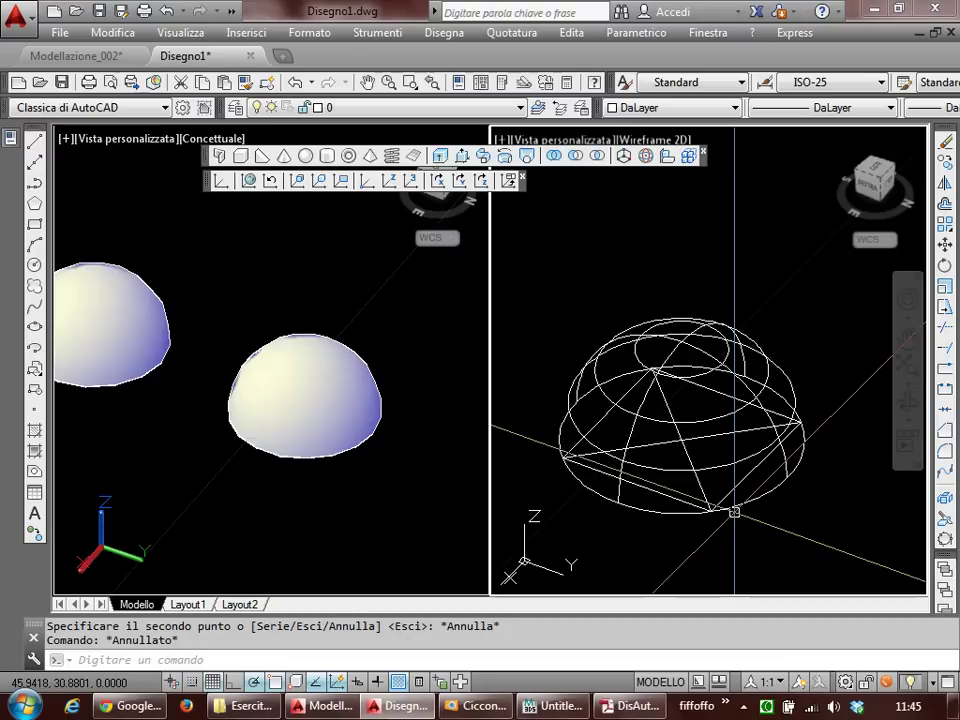
type("tc")
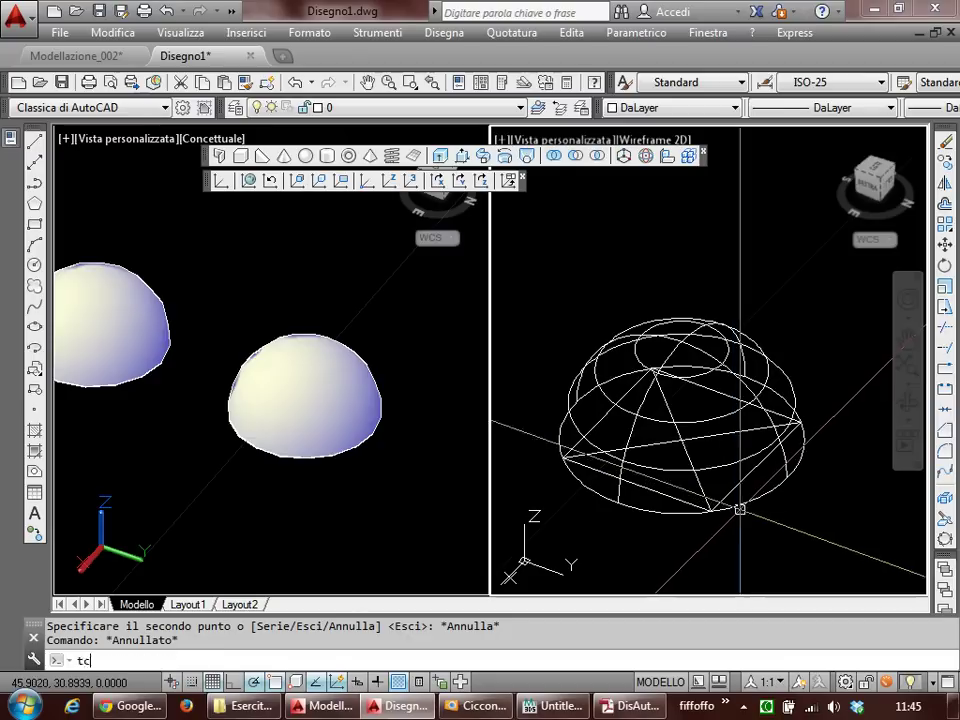
key("Return")
left_click(745, 497)
key("Return")
type("z")
key("Return")
left_click(713, 514)
left_click(575, 461)
key("Return")
left_click(779, 481)
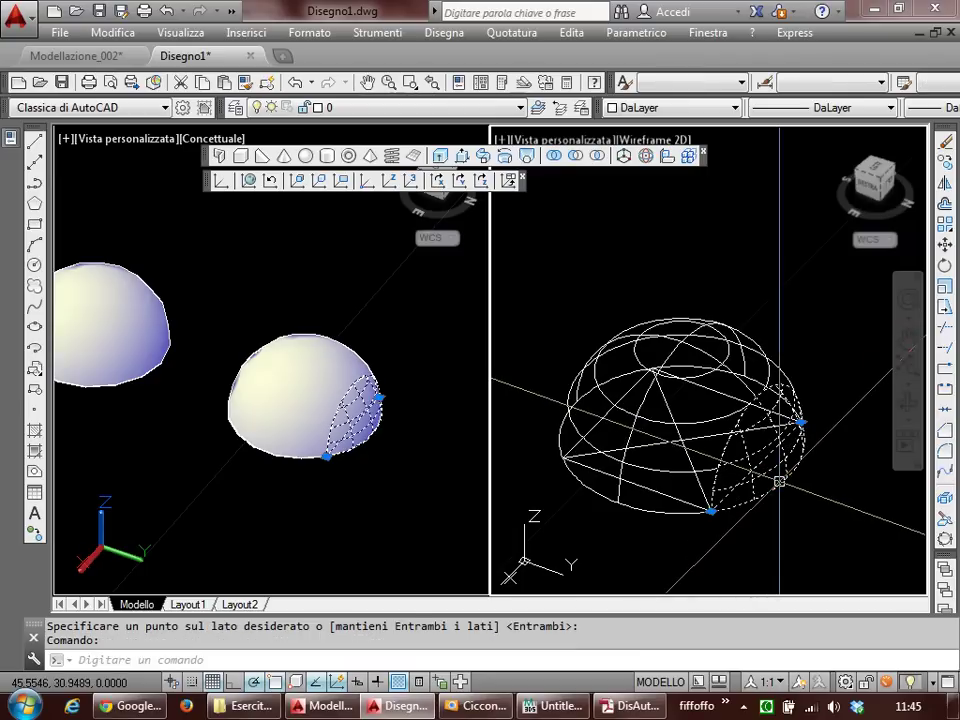
key("ctrl+z")
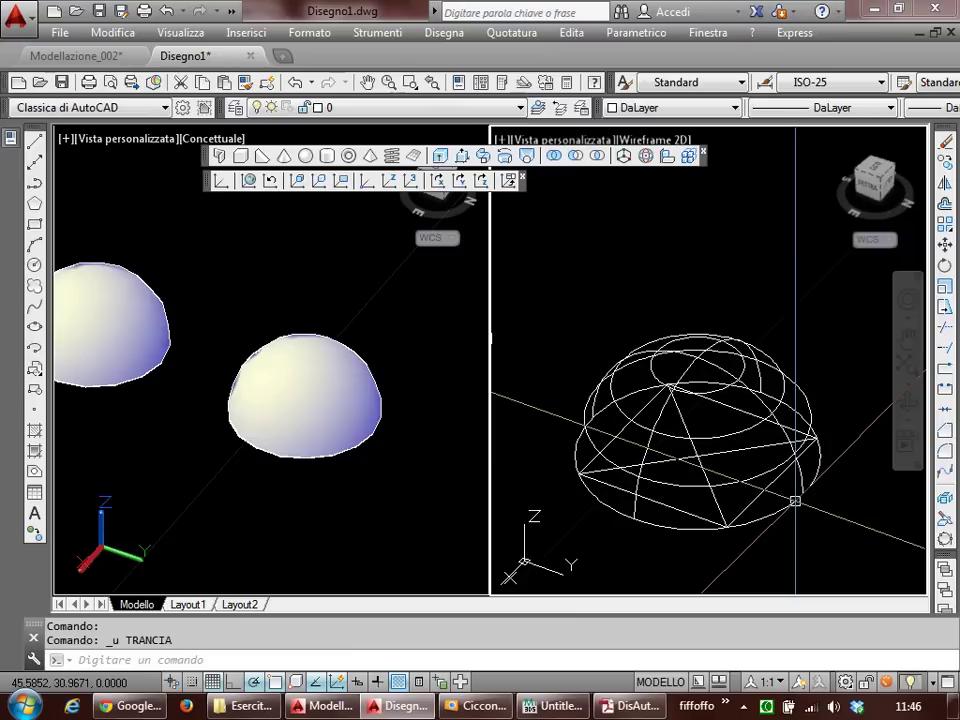
type("est")
key("Return")
left_click(754, 495)
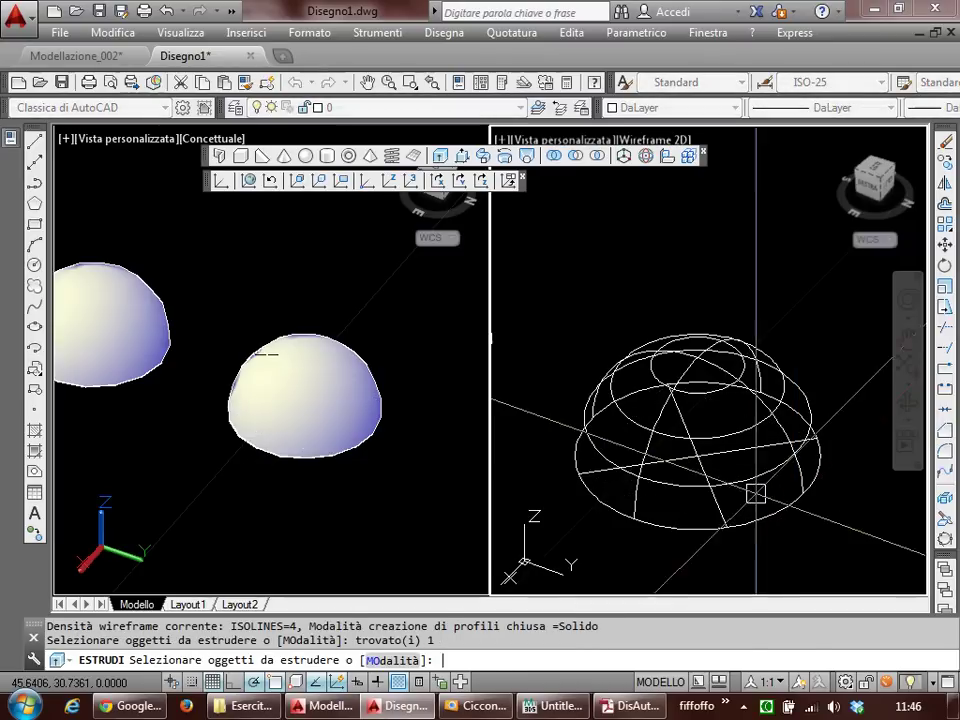
key("Return")
left_click(715, 245)
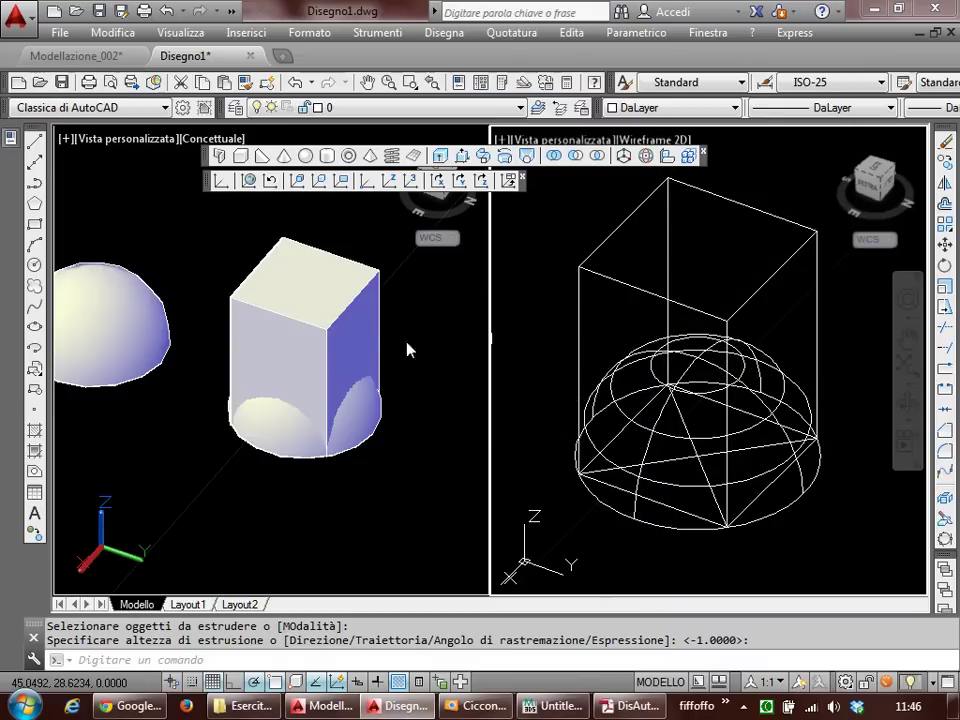
left_click(301, 345)
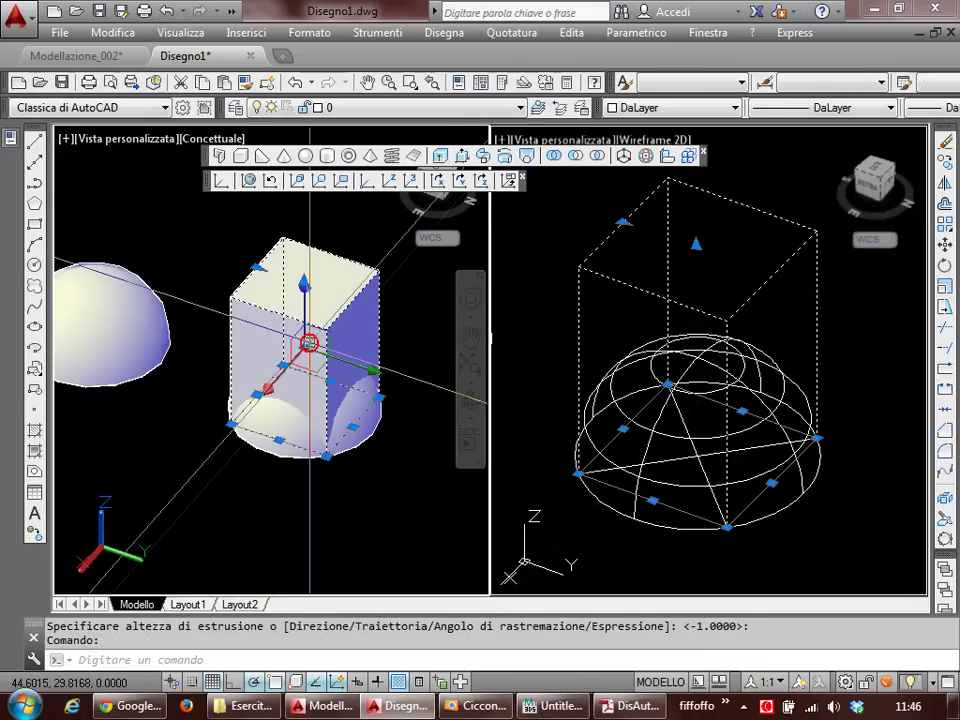
left_click(280, 458)
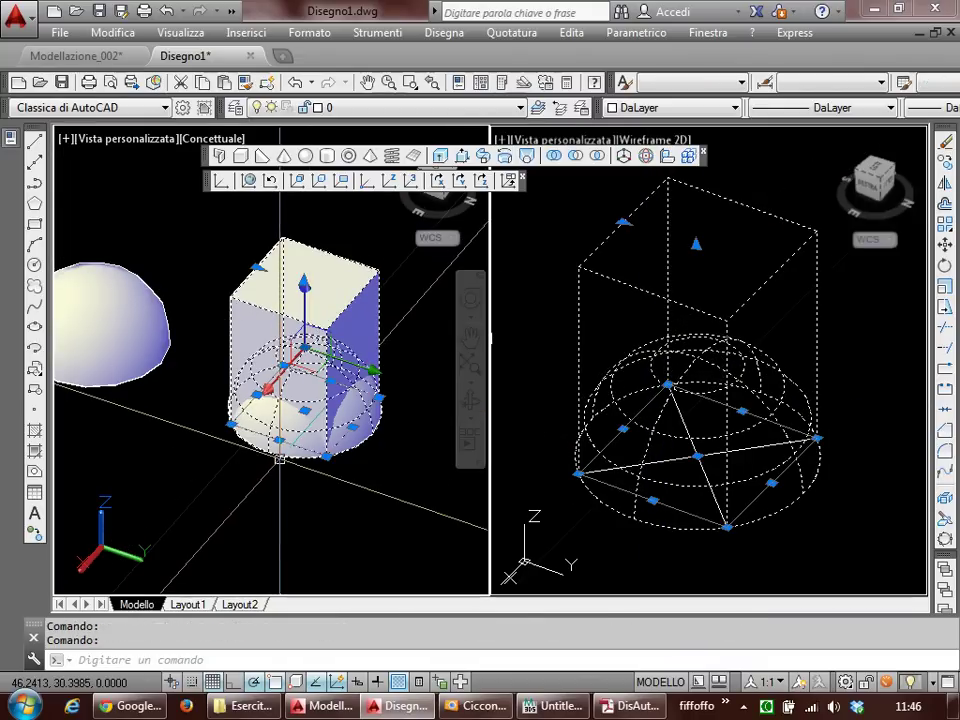
key("Escape")
key("Escape")
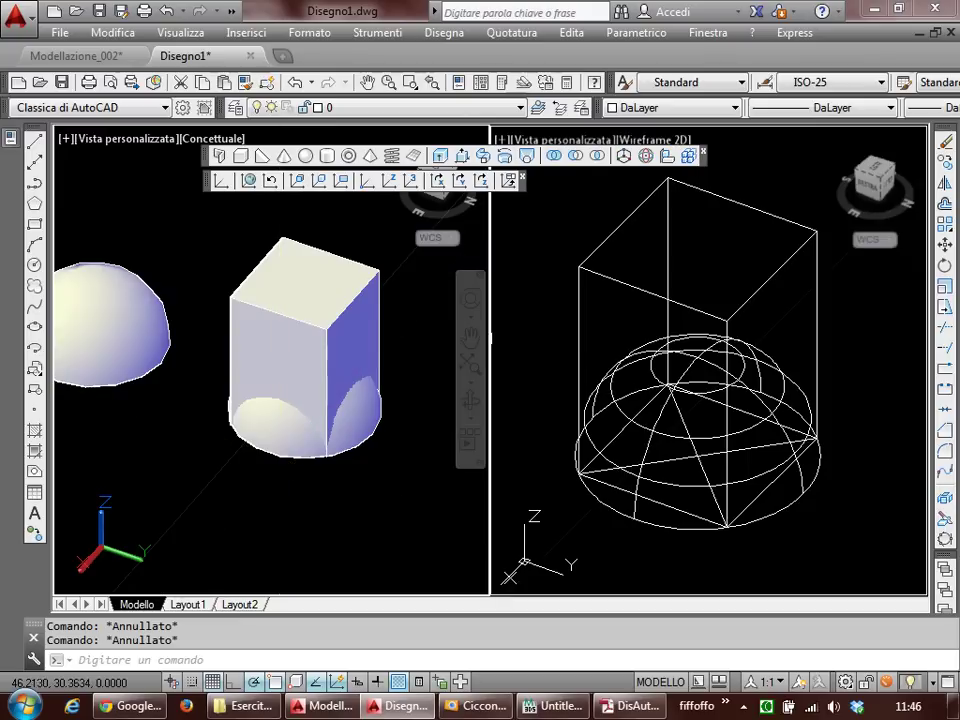
left_click(578, 157)
left_click(336, 302)
left_click(358, 444)
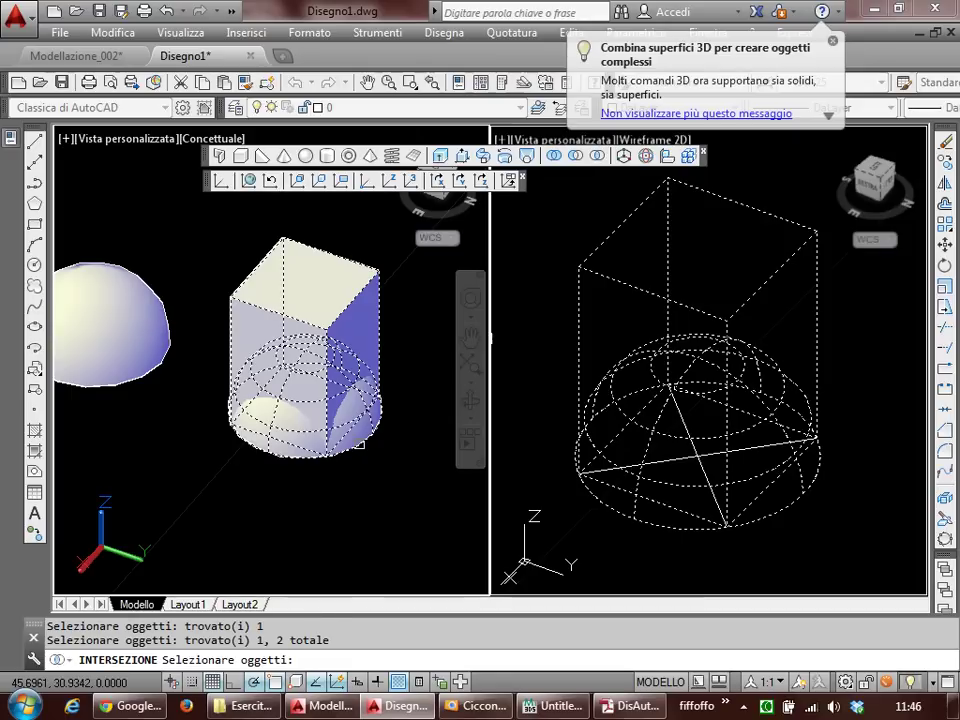
key("Return")
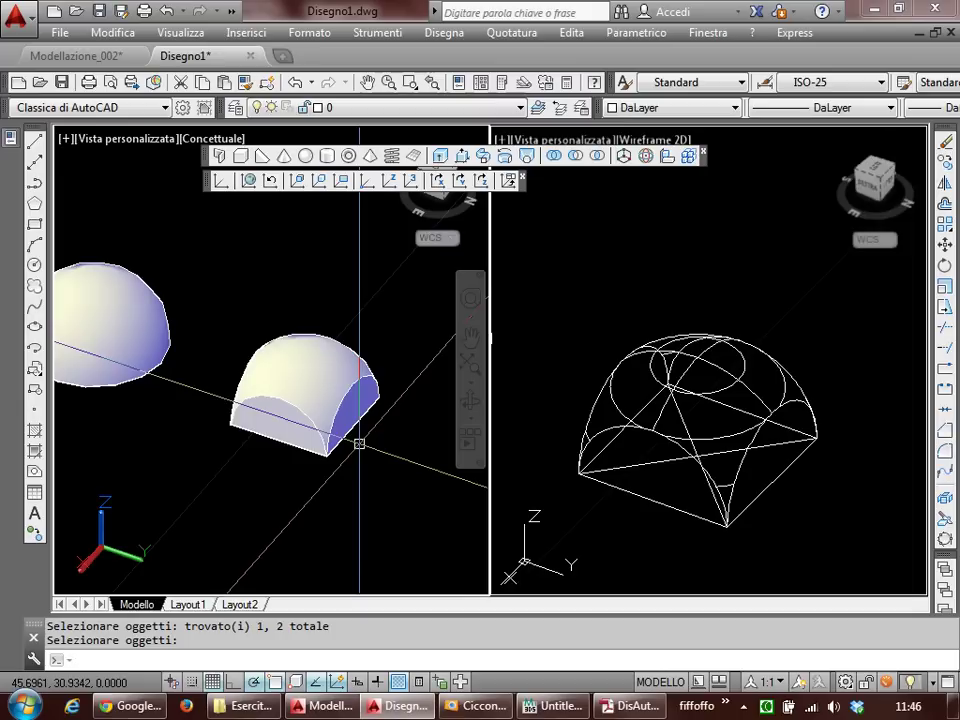
key("ctrl+z")
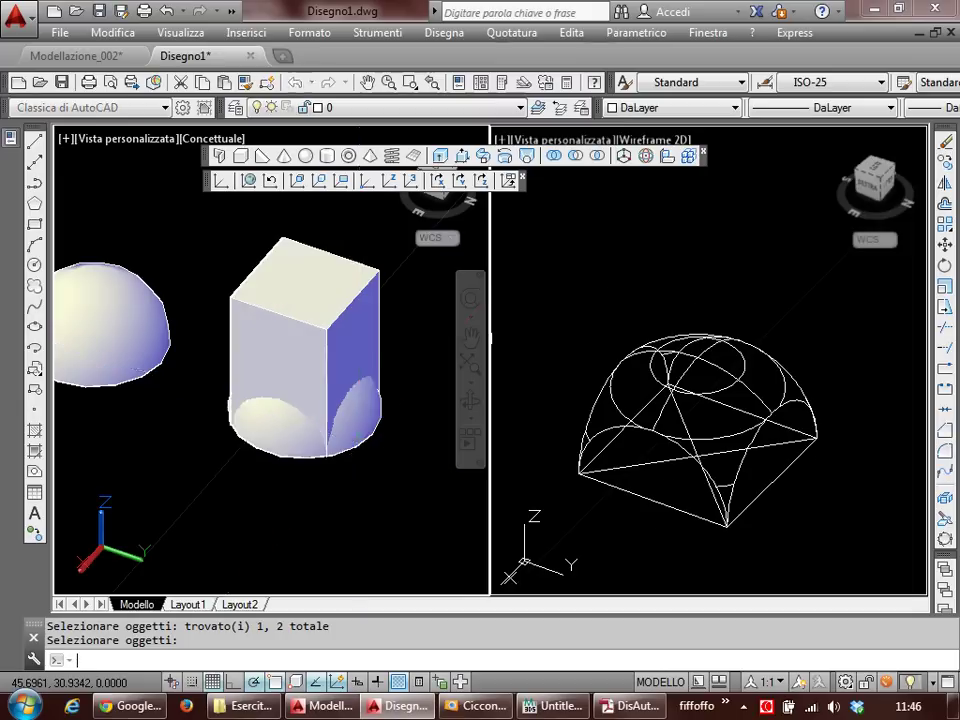
key("ctrl+z")
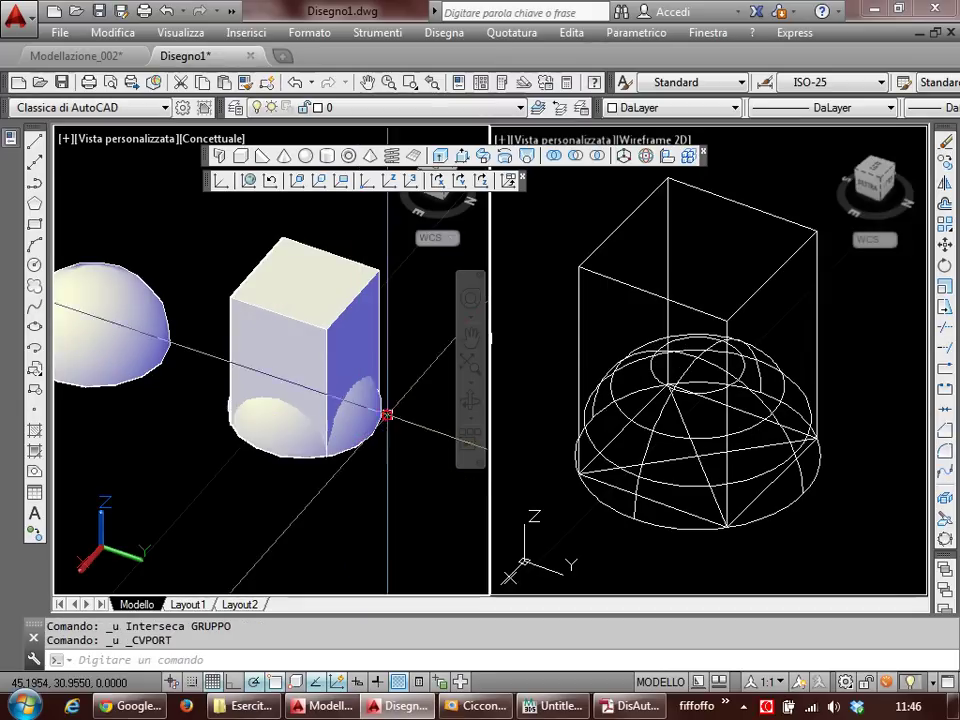
key("ctrl+z")
key("ctrl+z")
key("Escape")
key("Escape")
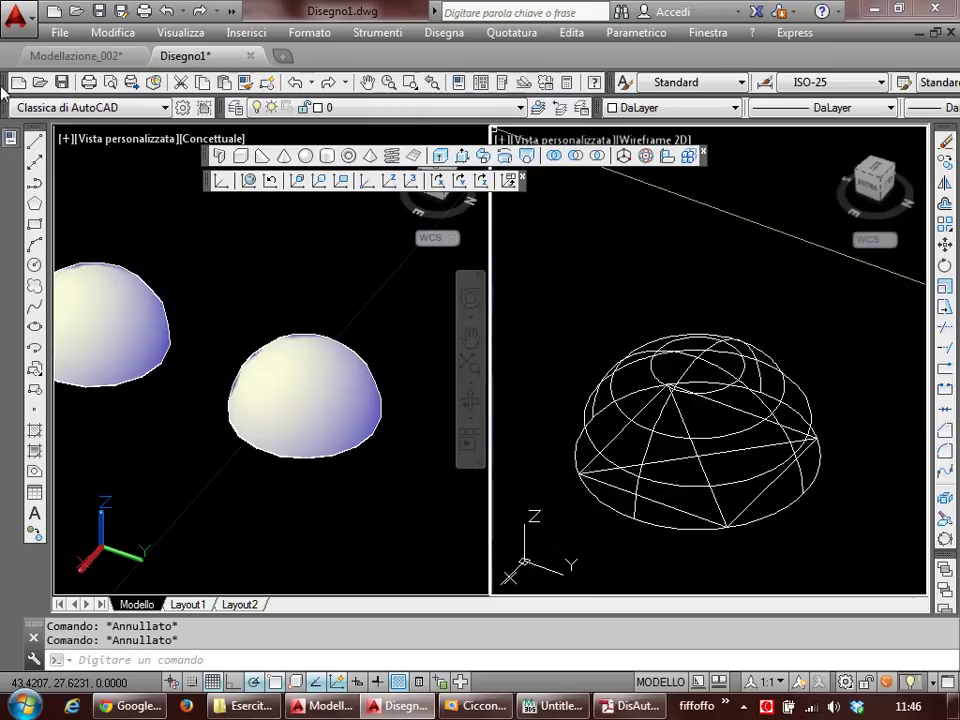
Step: Display the Creazione di superfici (surface creation) toolbar
left_click(9, 137)
right_click(9, 137)
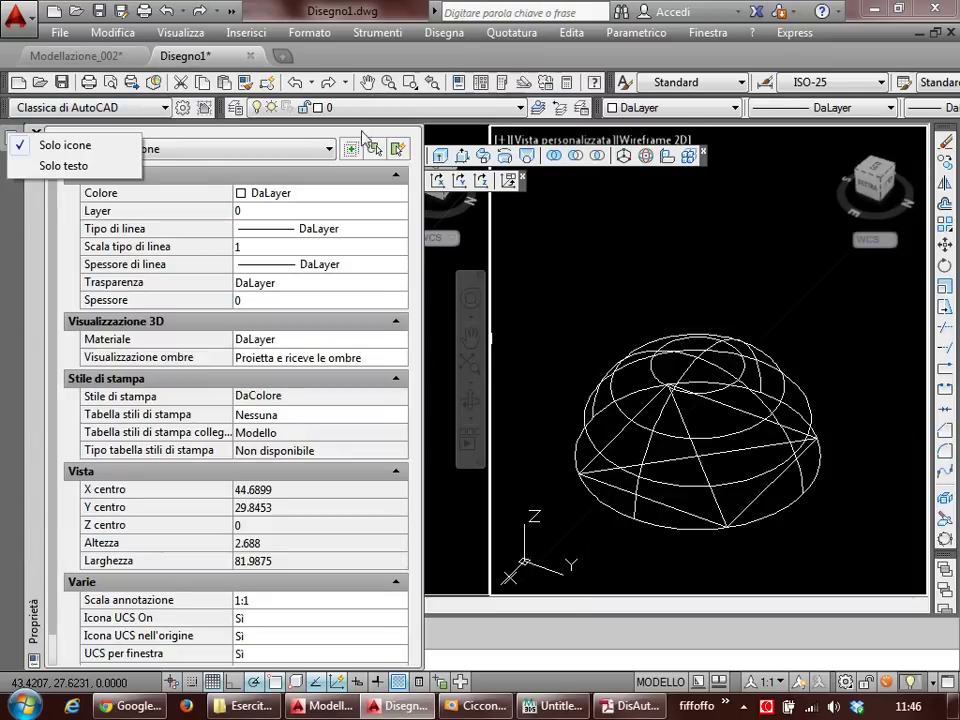
right_click(568, 60)
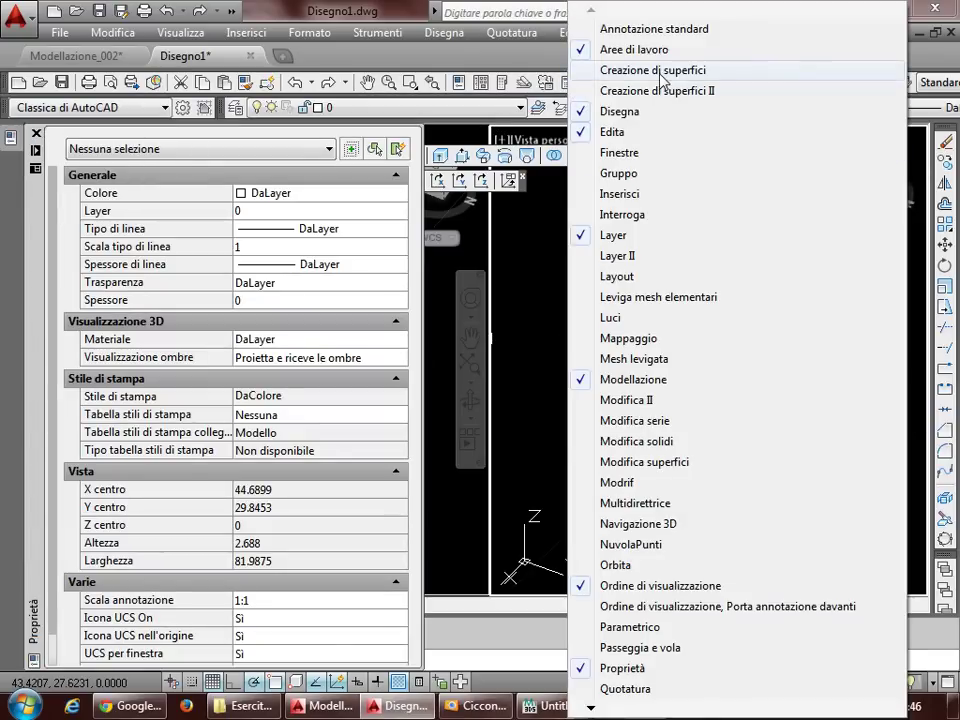
left_click(655, 70)
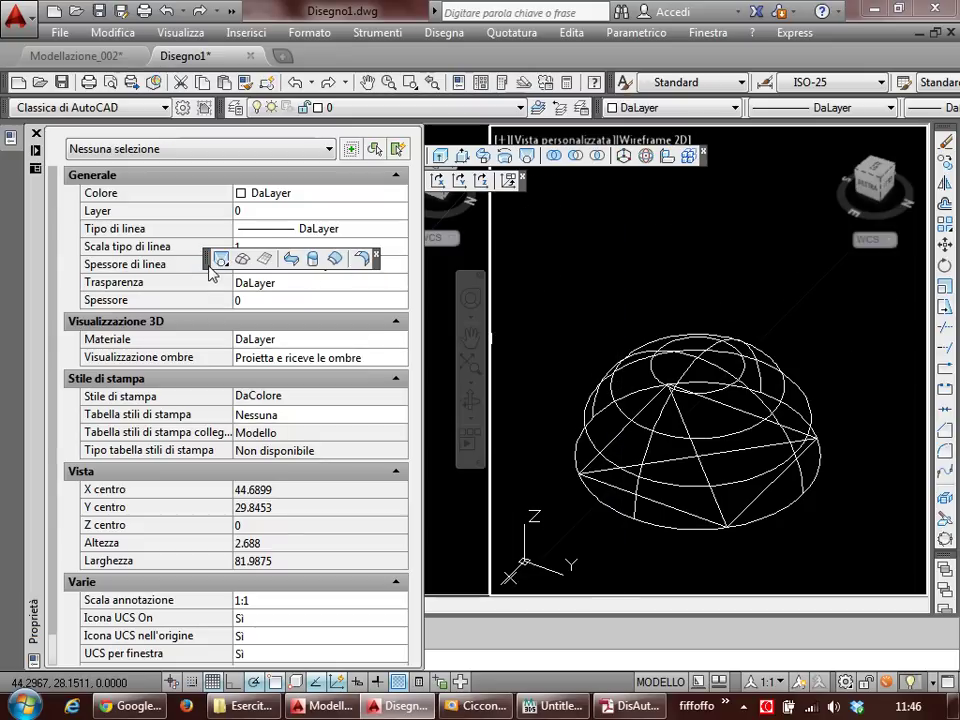
left_click_drag(212, 273, 305, 272)
Step: Extrude the dome's square base upward into an open surface box
left_click(314, 258)
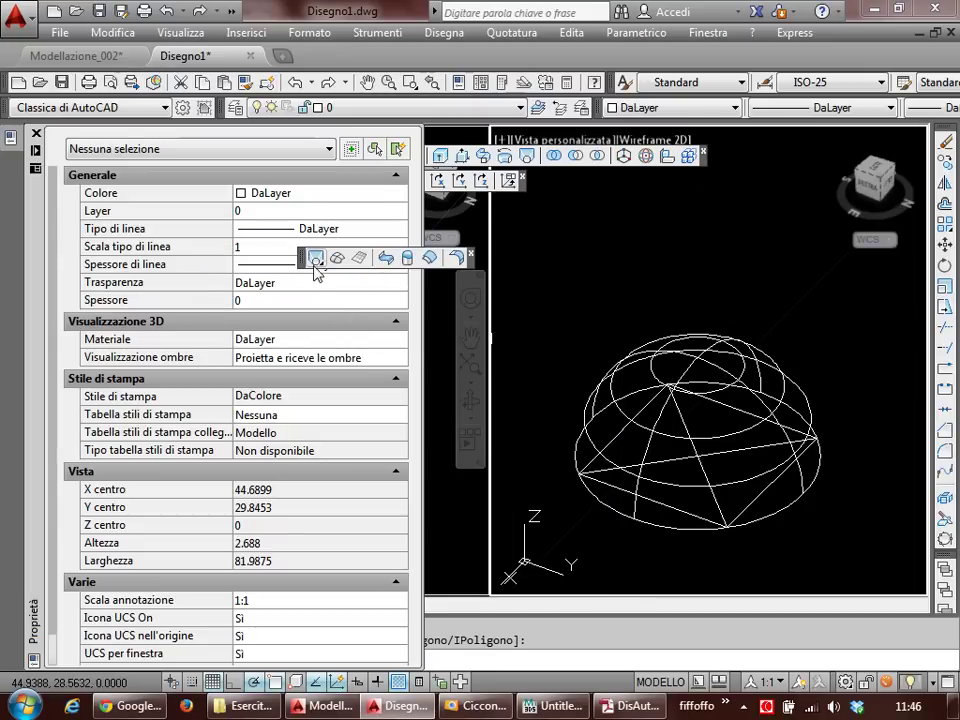
left_click(314, 262)
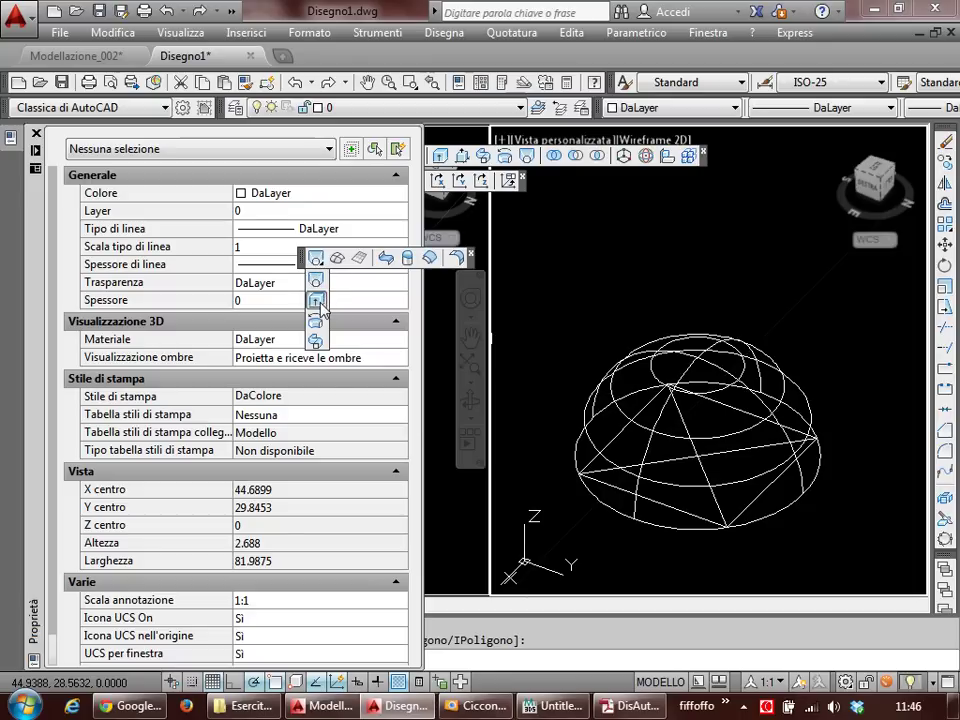
left_click(319, 301)
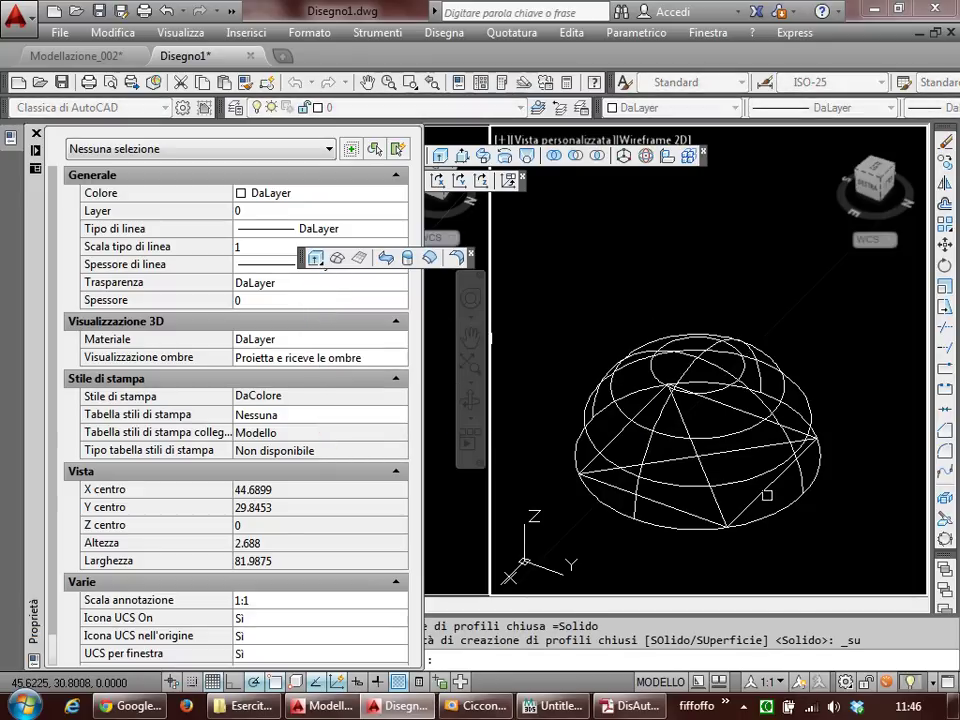
left_click(762, 496)
key("Return")
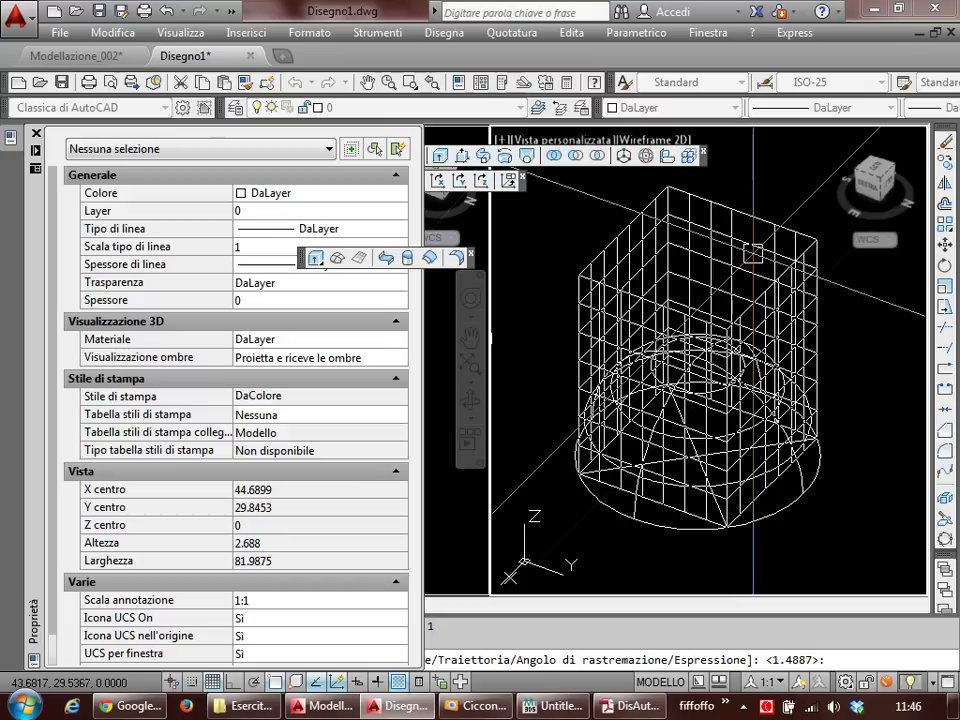
left_click(753, 253)
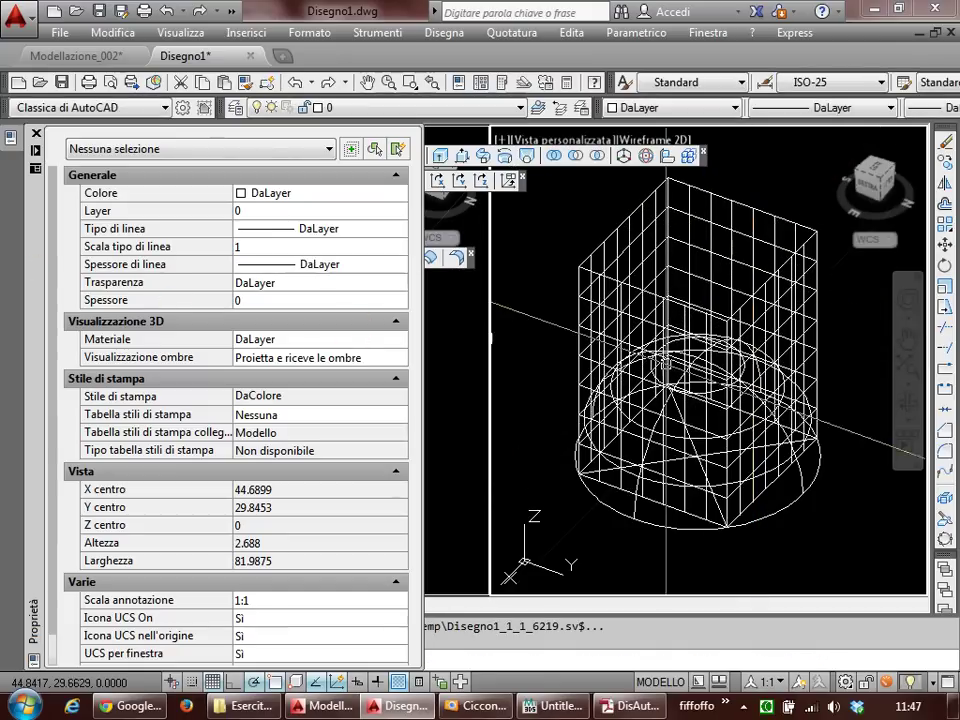
left_click(594, 409)
key("Escape")
key("Escape")
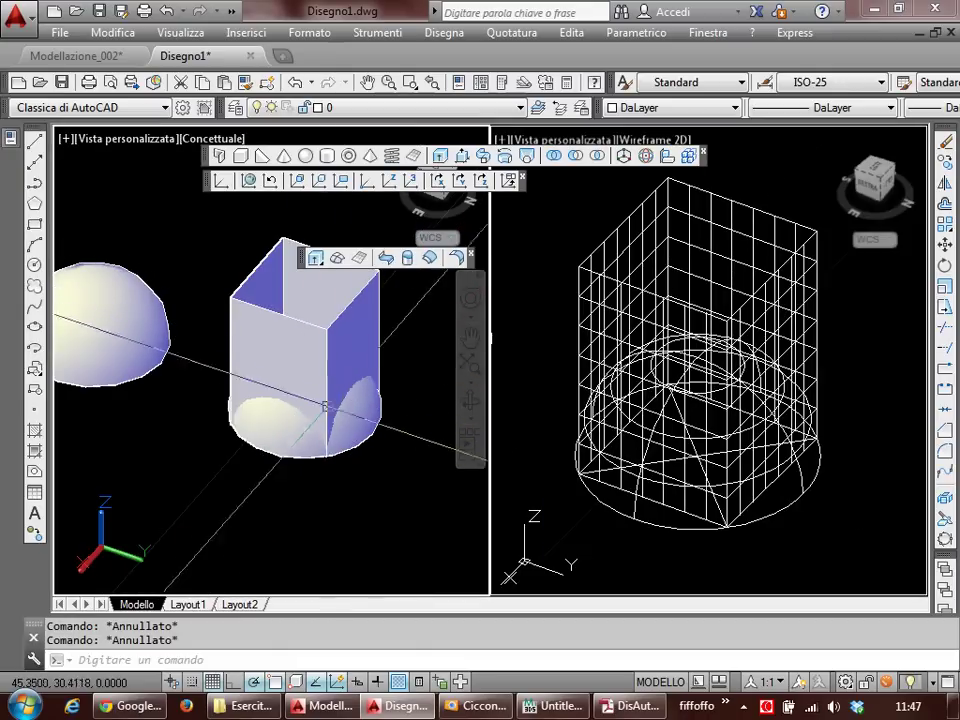
Step: Slice the hemisphere with the box surface as cutter, keeping both sides
type("tc")
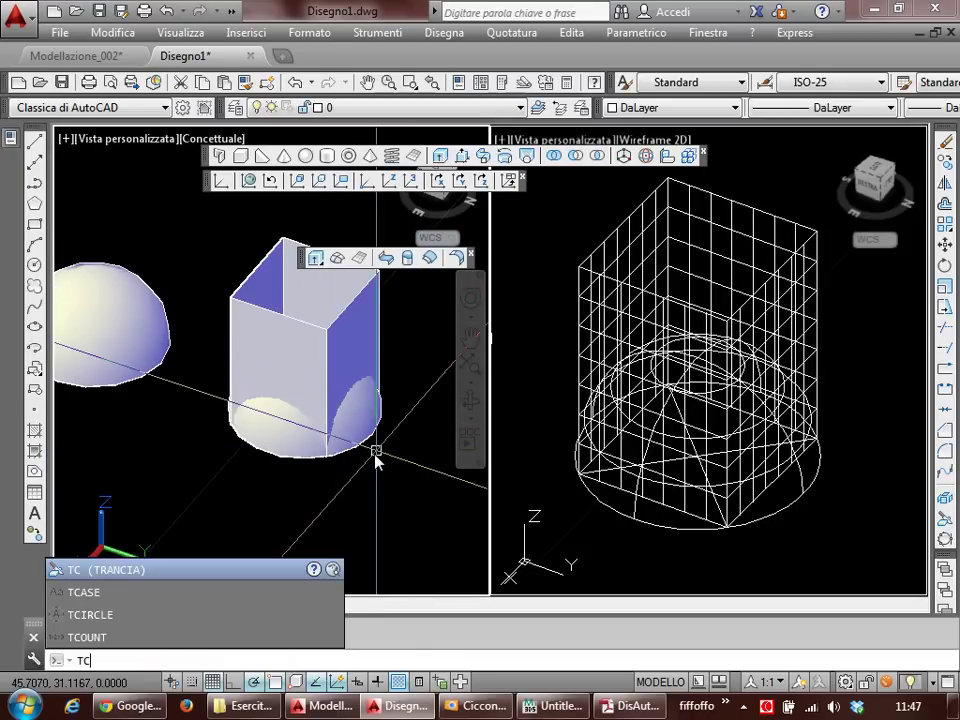
key("Return")
left_click(360, 436)
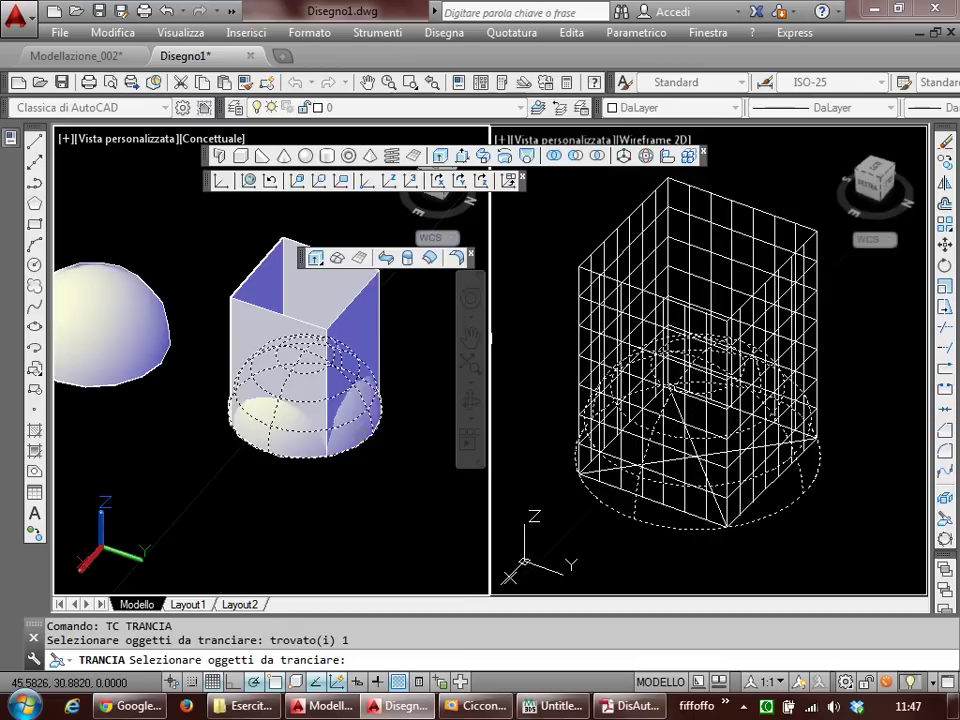
key("Return")
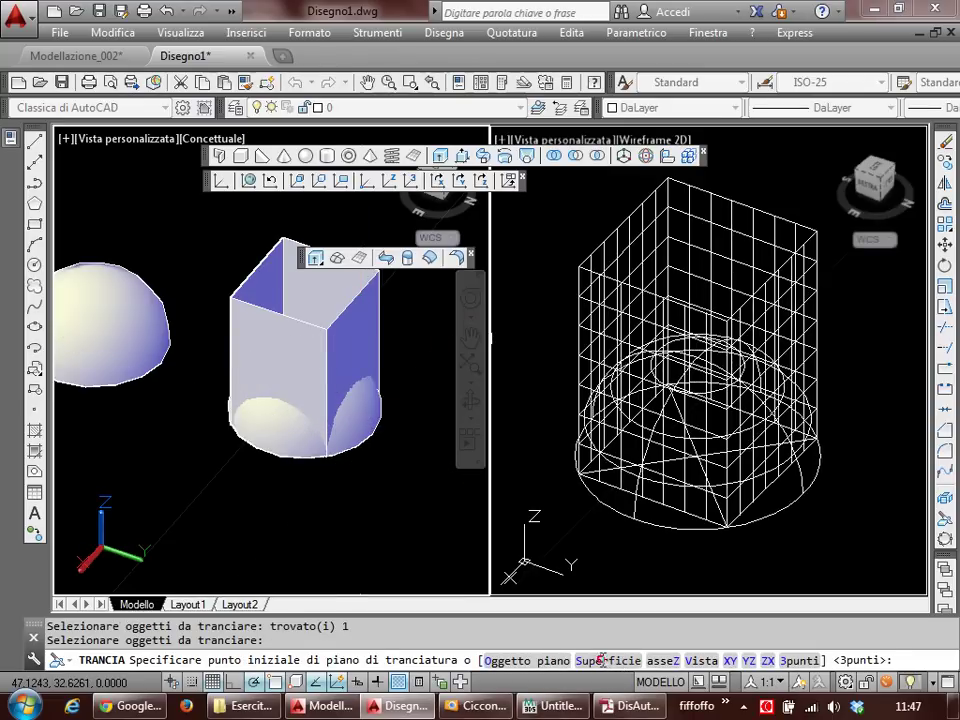
left_click(603, 661)
left_click(306, 336)
key("Return")
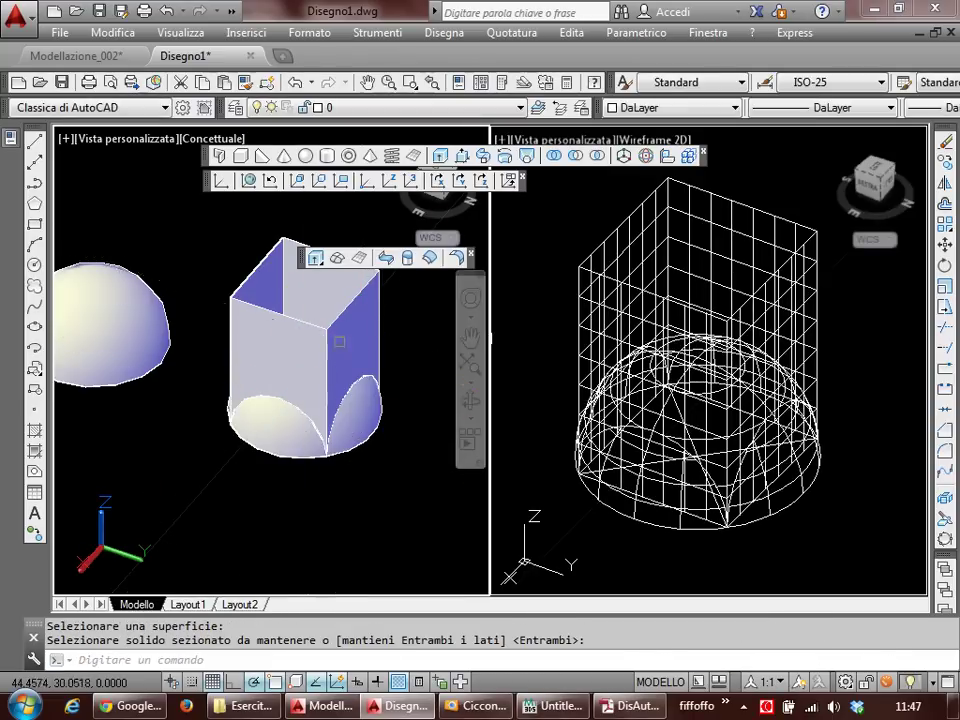
key("Return")
key("Return")
left_click(379, 412)
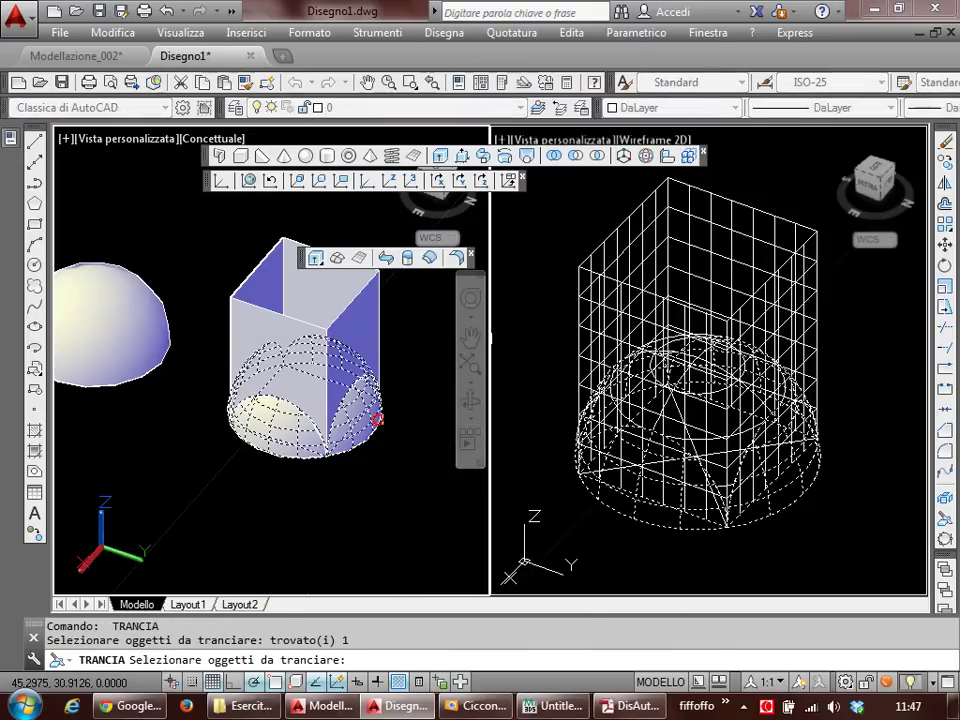
key("Return")
left_click(604, 661)
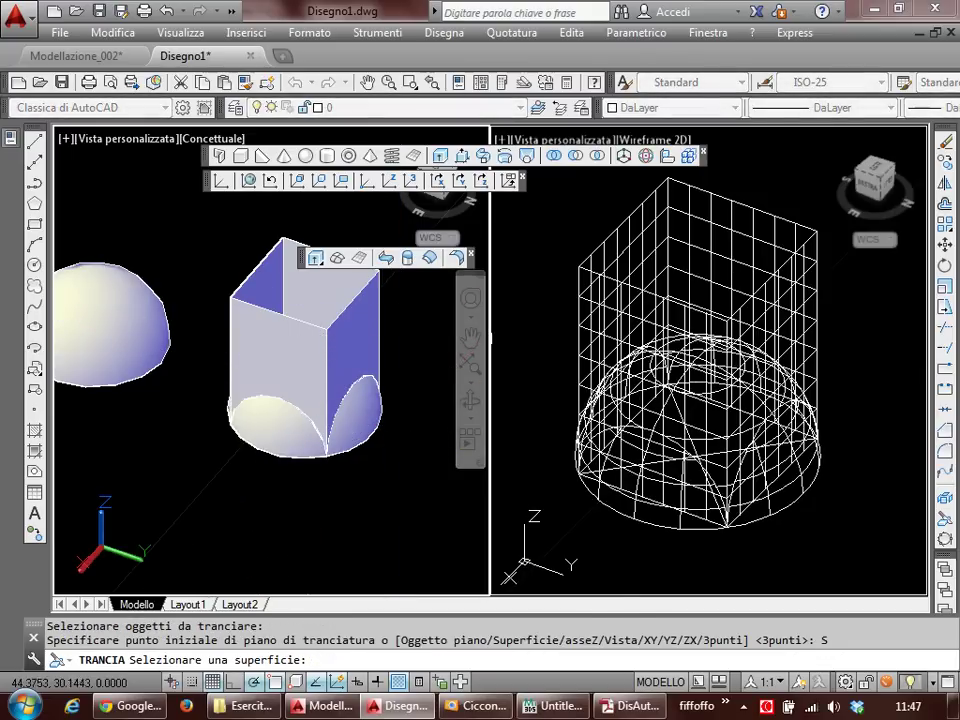
left_click(360, 342)
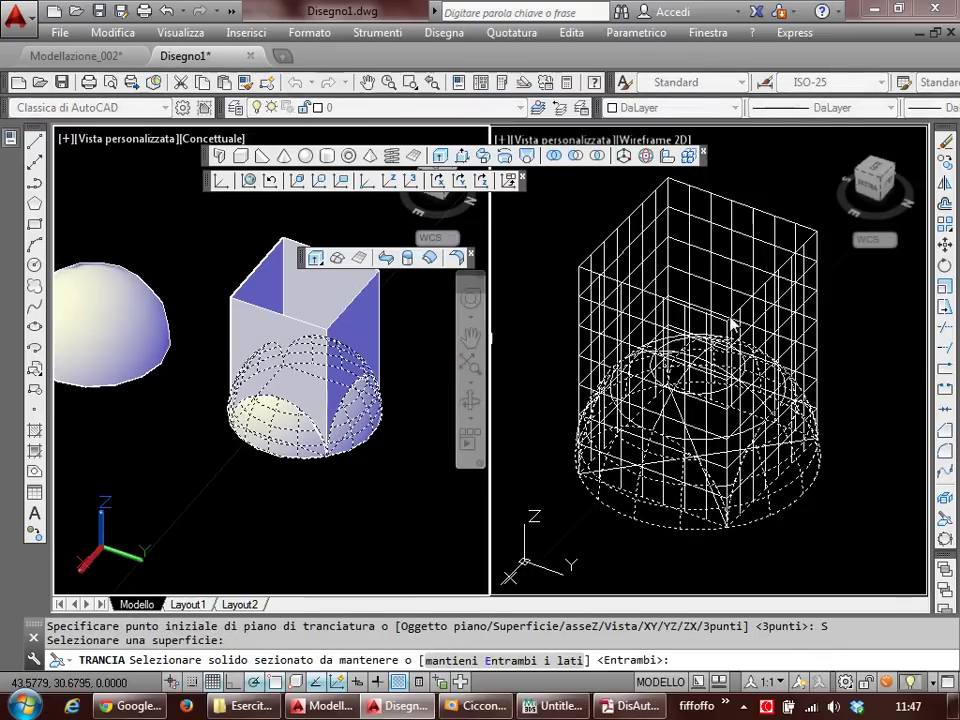
key("Escape")
Step: Inspect the box surface and sliced dome, abandoning a repeated slice attempt
left_click(785, 308)
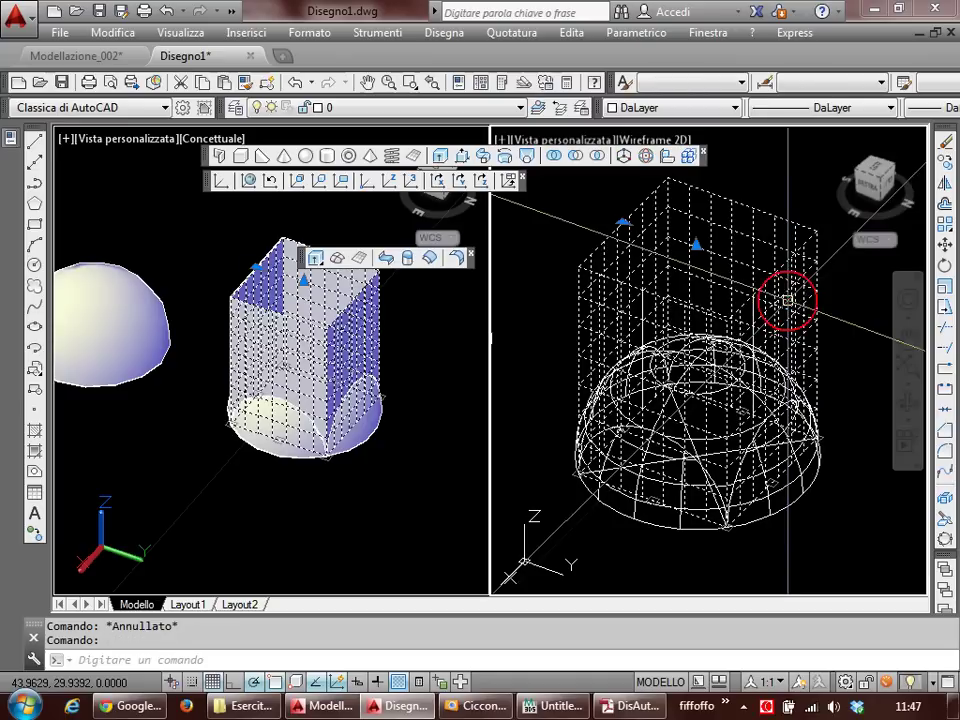
middle_click_drag(785, 308, 740, 315)
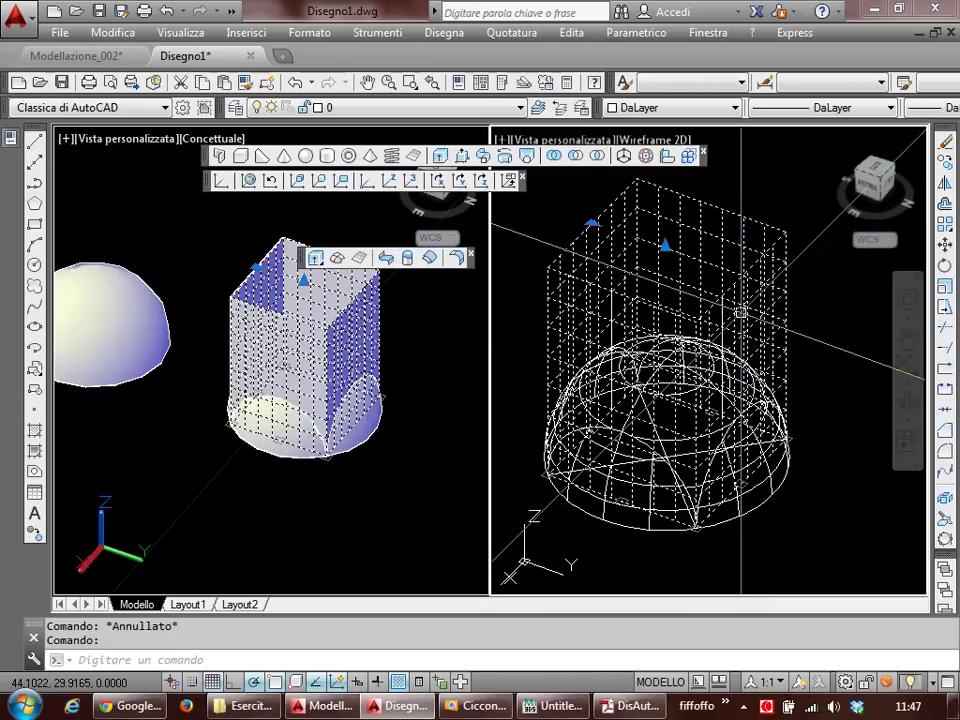
key("Escape")
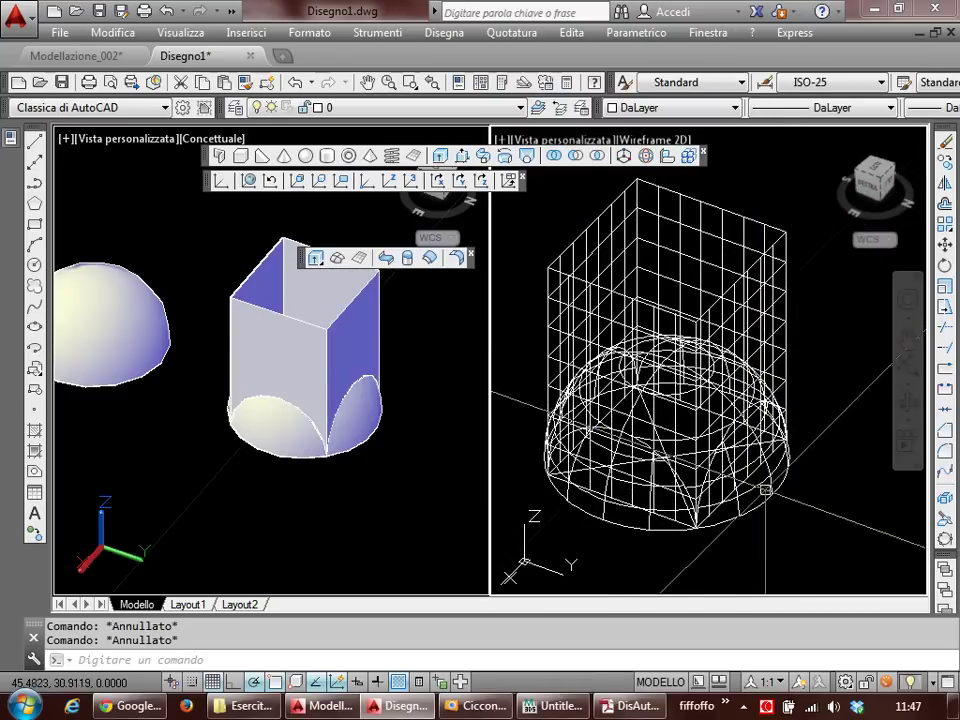
left_click(750, 504)
left_click(754, 508)
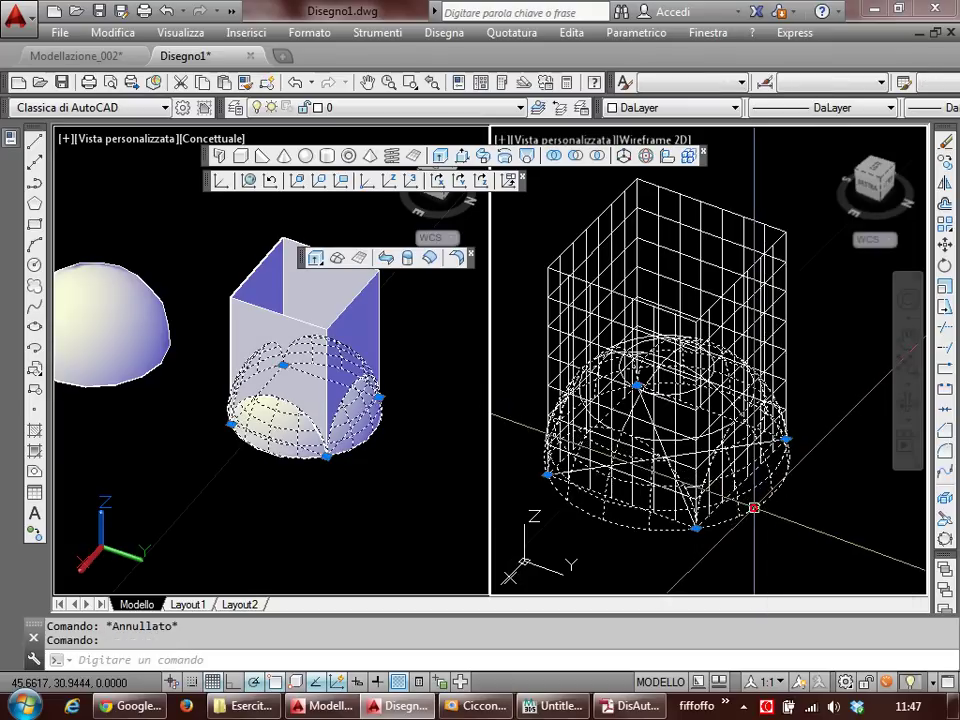
key("Escape")
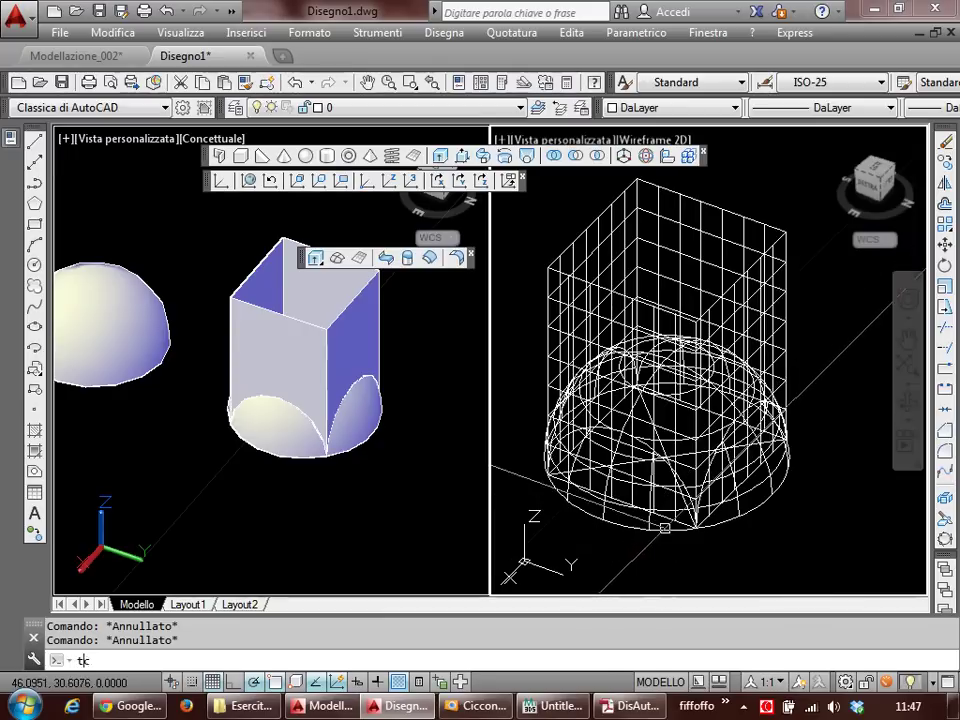
type("tc")
key("Return")
left_click(754, 431)
key("Escape")
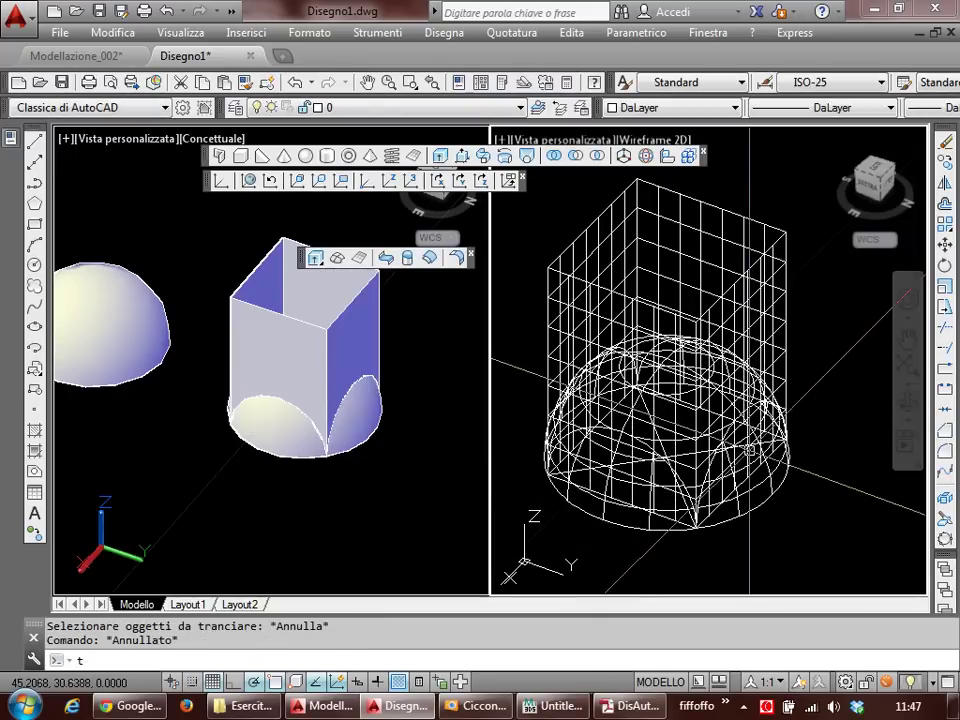
Step: Retry the surface slice and erase the box, then undo the erase and slice
type("tc")
key("Return")
left_click(752, 508)
key("Return")
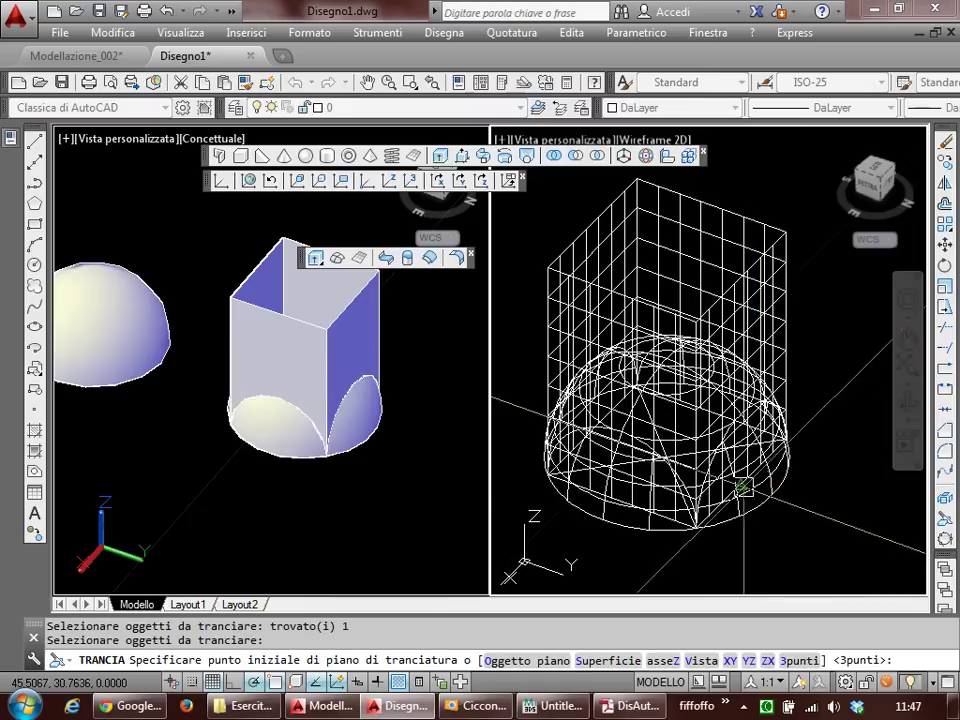
left_click(540, 660)
left_click(772, 258)
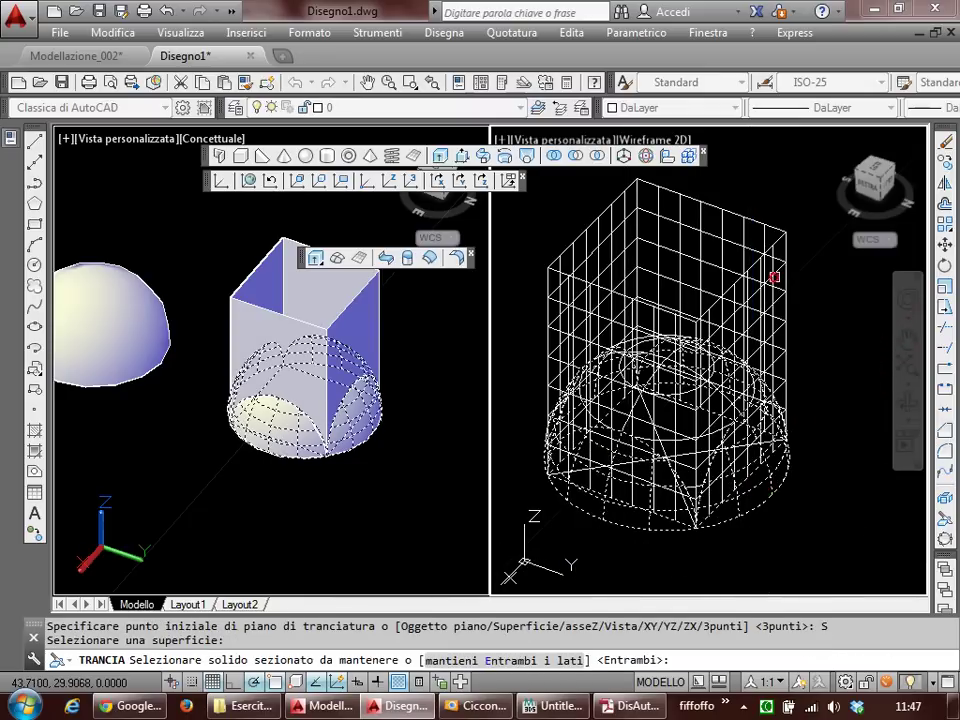
key("Escape")
key("Escape")
left_click(763, 304)
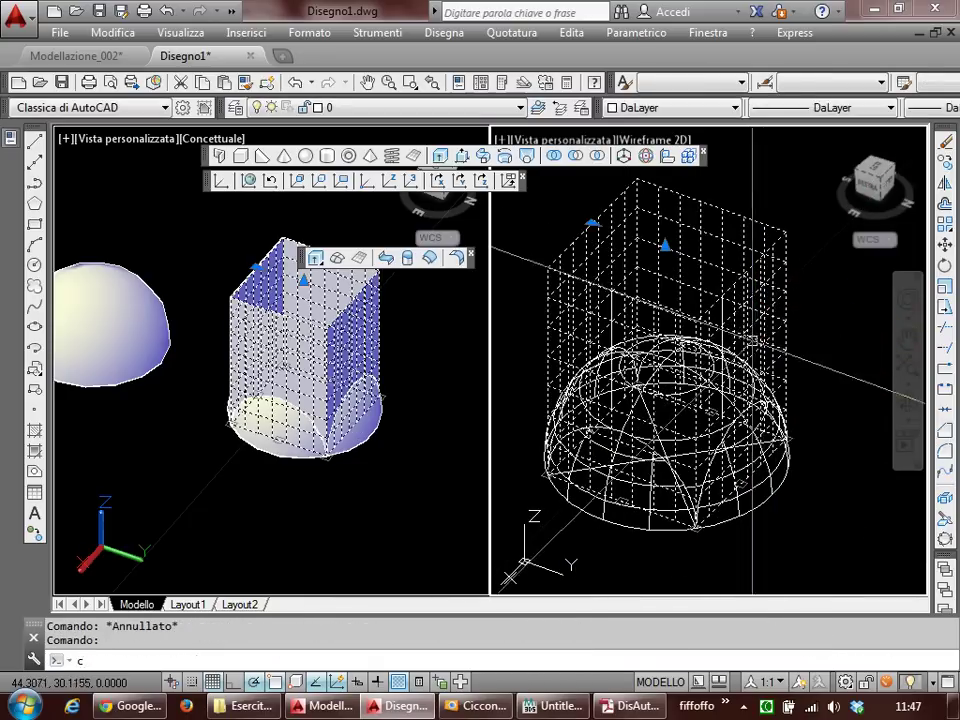
type("ca")
key("Return")
left_click(725, 478)
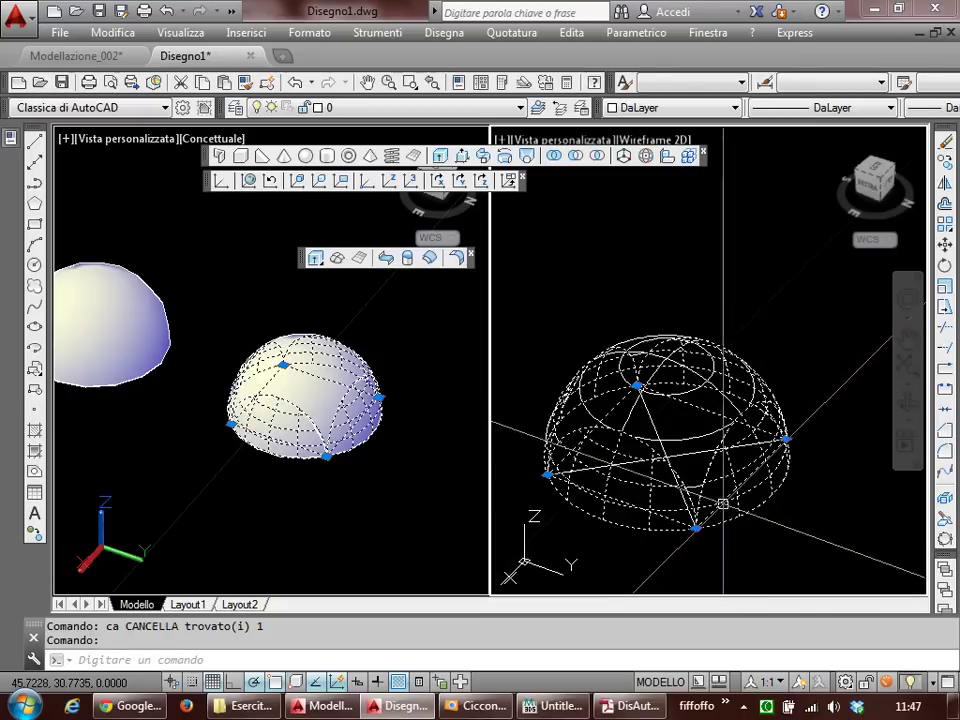
key("ctrl+z")
key("ctrl+z")
key("ctrl+z")
key("ctrl+z")
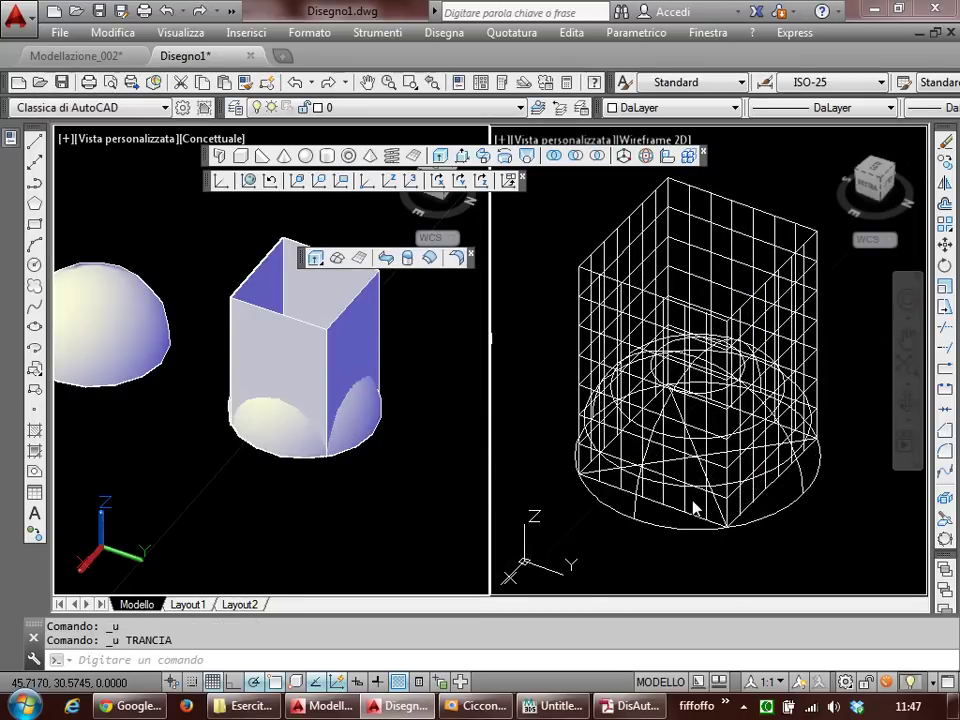
key("Escape")
key("Escape")
Step: Slice the dome with the box surface keeping both sides, and erase the leftover box piece
middle_click_drag(758, 478, 743, 397, "shift")
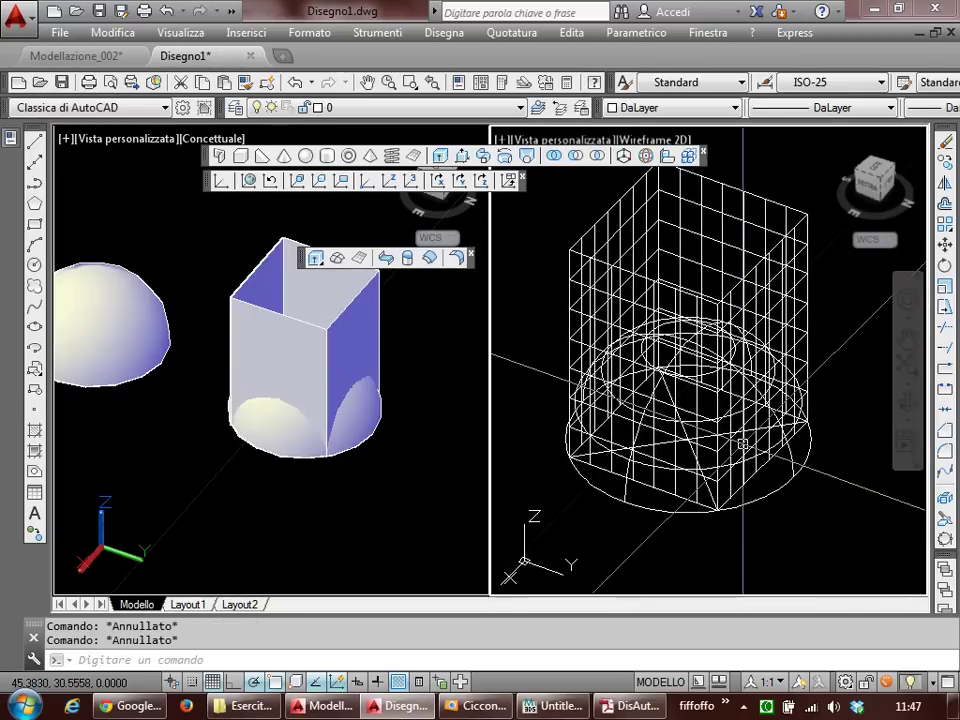
type("tc")
key("Return")
left_click(776, 493)
key("Return")
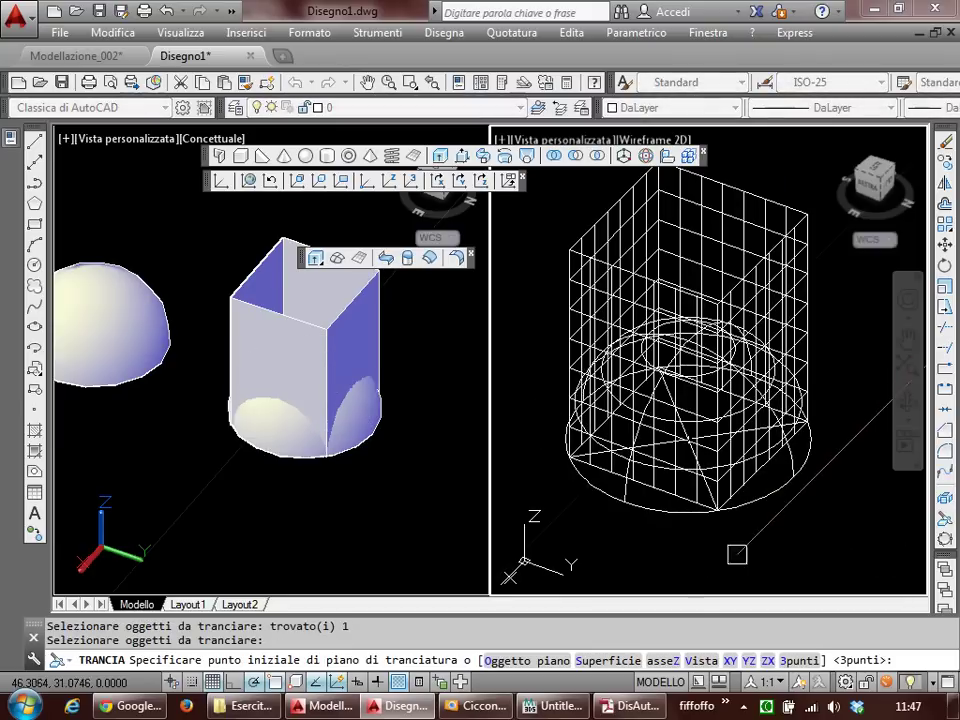
left_click(608, 661)
left_click(788, 239)
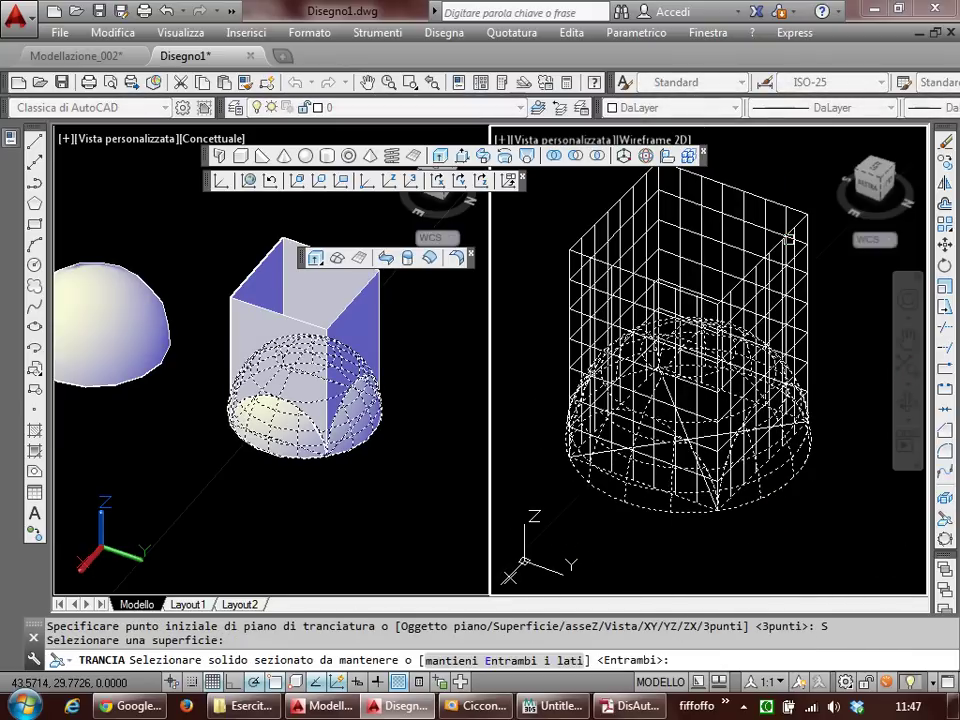
key("Return")
left_click(746, 274)
type("ca")
key("Return")
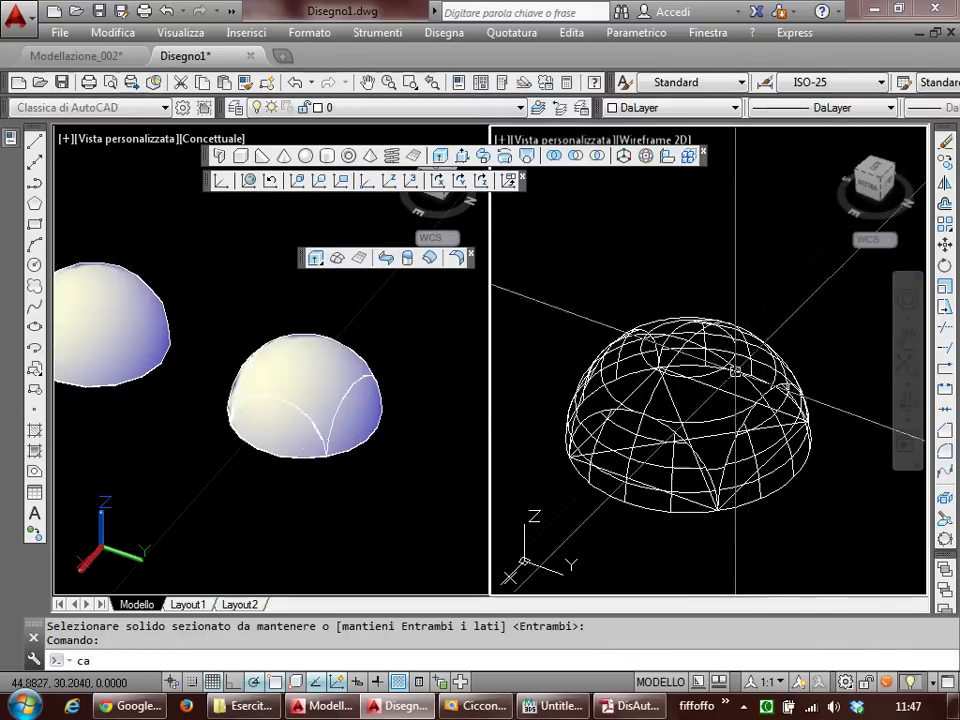
left_click(766, 494)
key("Return")
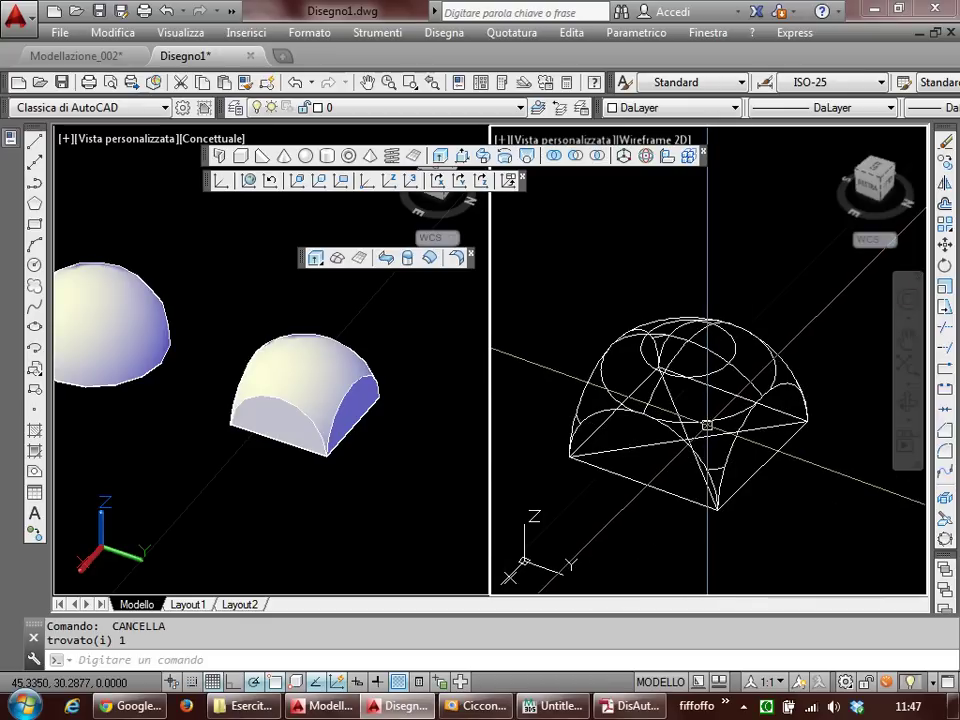
Step: Scroll the exercise PDF between pages 2 and 3 to compare the sail and pendentive vault drawings
left_click(630, 705)
scroll(349, 429, "down", 2)
scroll(370, 404, "down", 5)
scroll(370, 404, "down", 3)
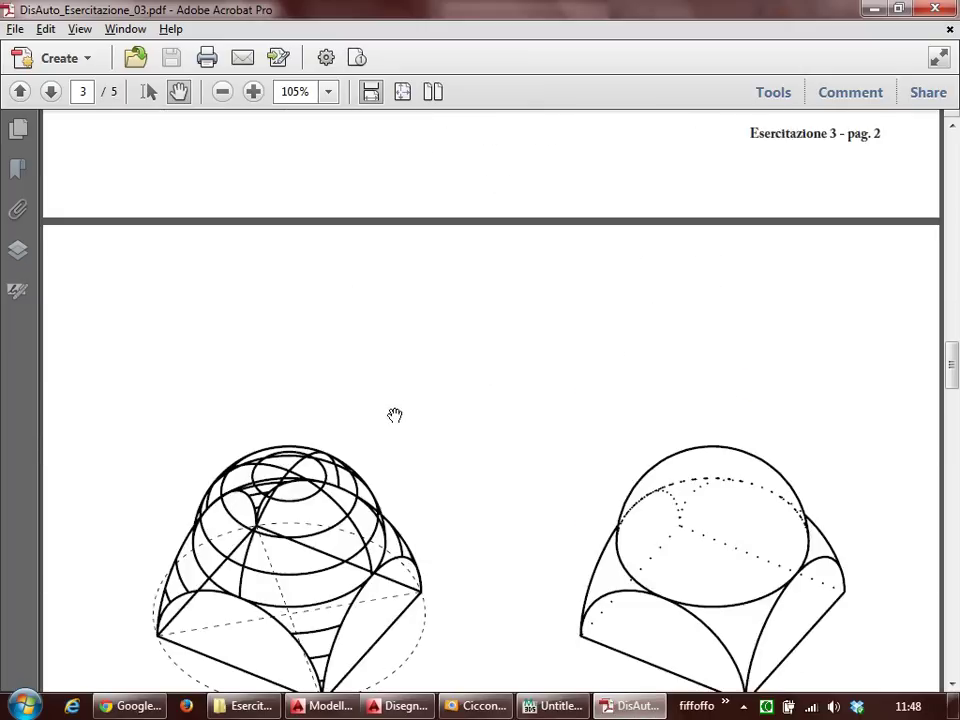
scroll(392, 413, "down", 5)
mouse_move(343, 456)
left_mouse_down()
mouse_move(448, 476)
mouse_move(431, 482)
left_mouse_up()
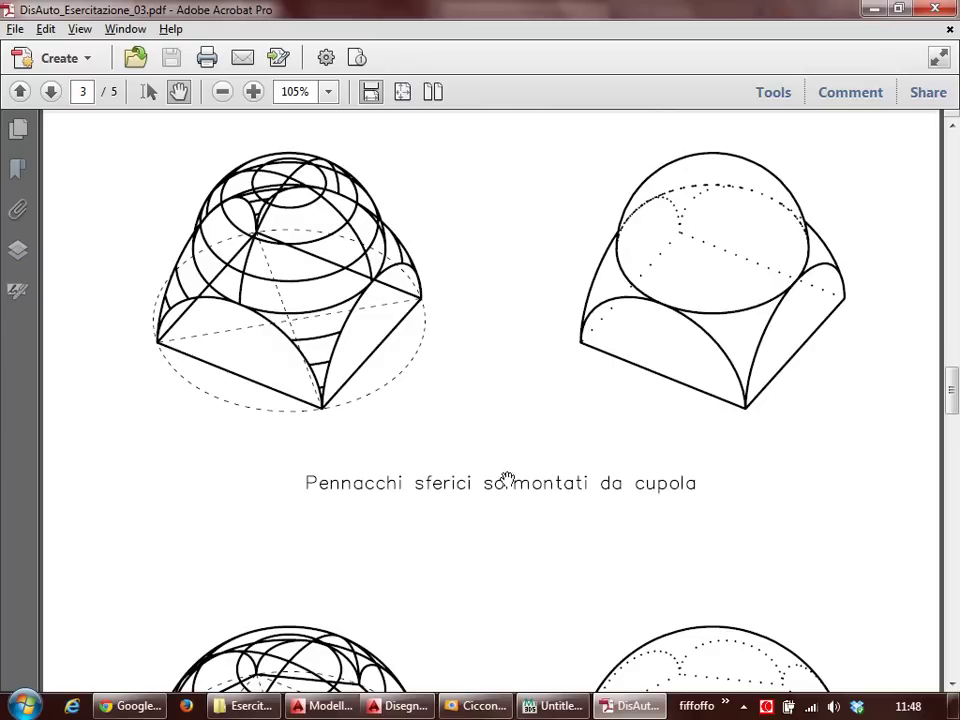
scroll(381, 232, "up", 2)
scroll(356, 343, "up", 6)
scroll(435, 358, "up", 6)
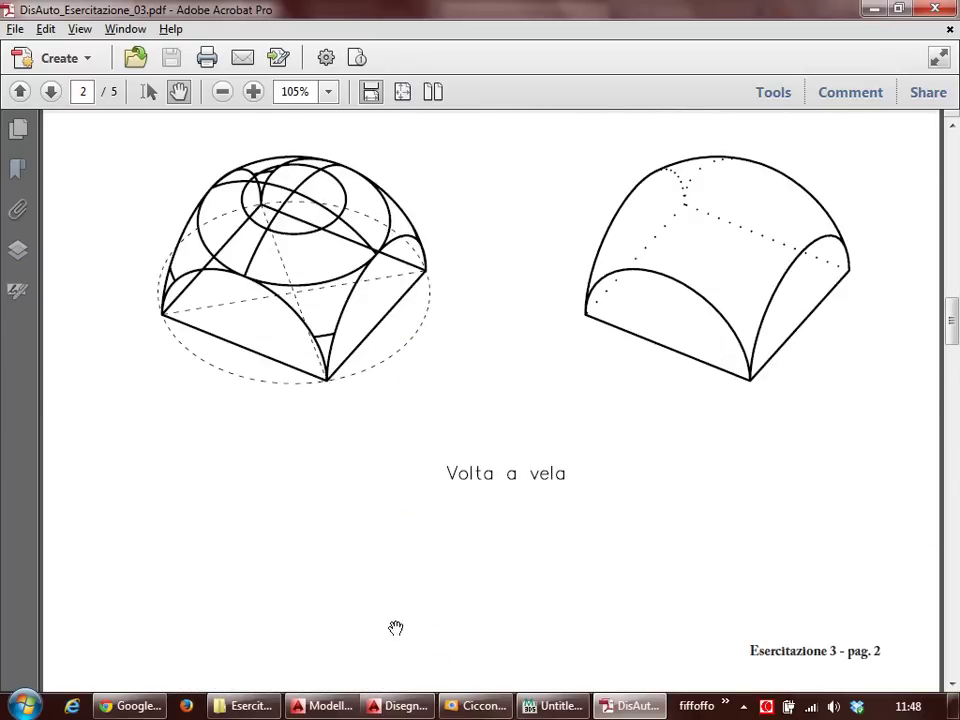
scroll(430, 420, "down", 6)
scroll(409, 413, "up", 2)
scroll(405, 533, "up", 4)
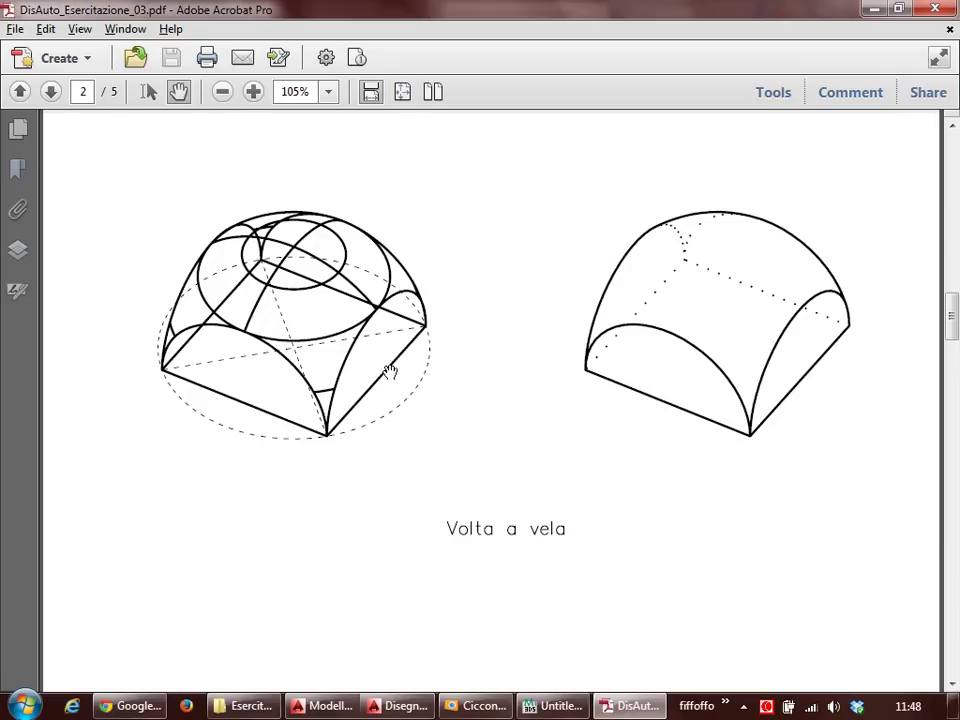
scroll(389, 330, "down", 6)
scroll(366, 402, "down", 4)
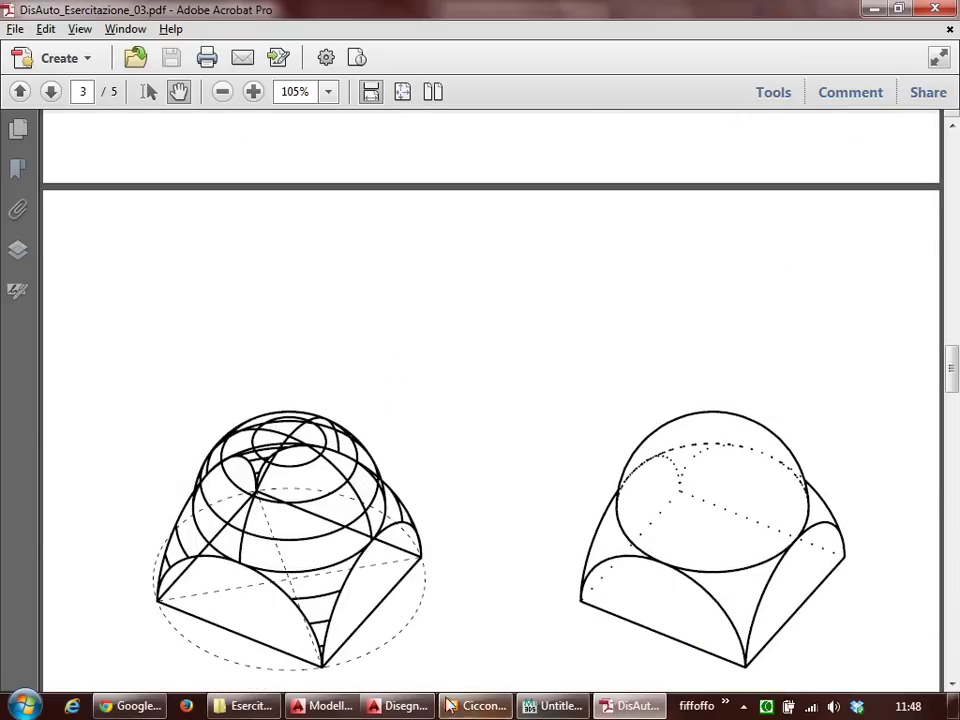
left_click(405, 706)
Step: Copy the sail vault with CO and place the copy beside the original
left_click(694, 521)
middle_click_drag(694, 521, 564, 360)
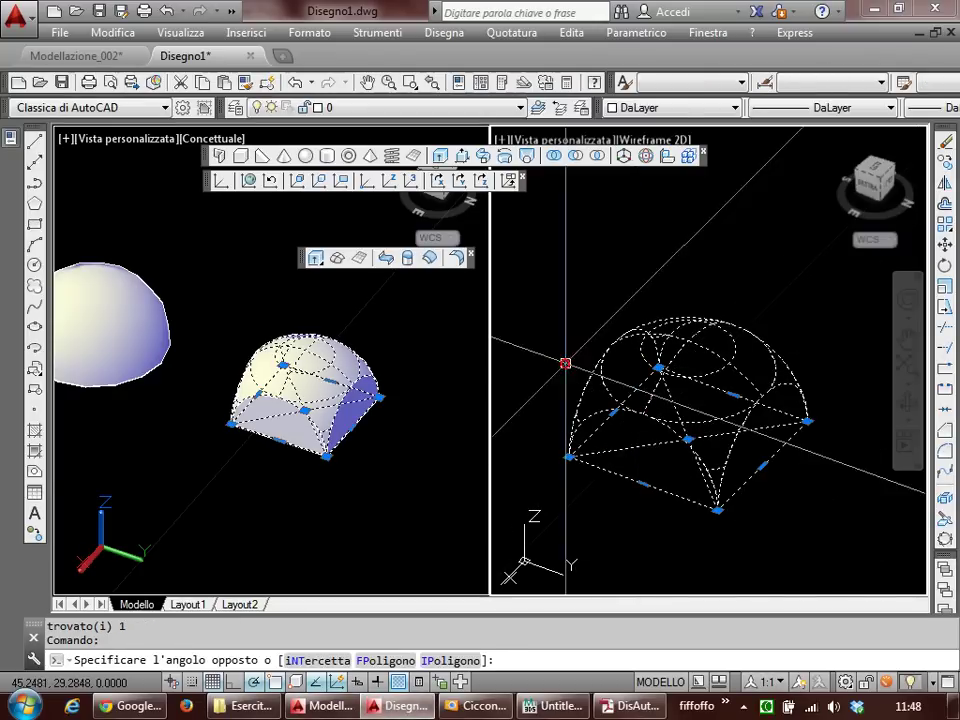
type("co")
key("Return")
left_click(620, 450)
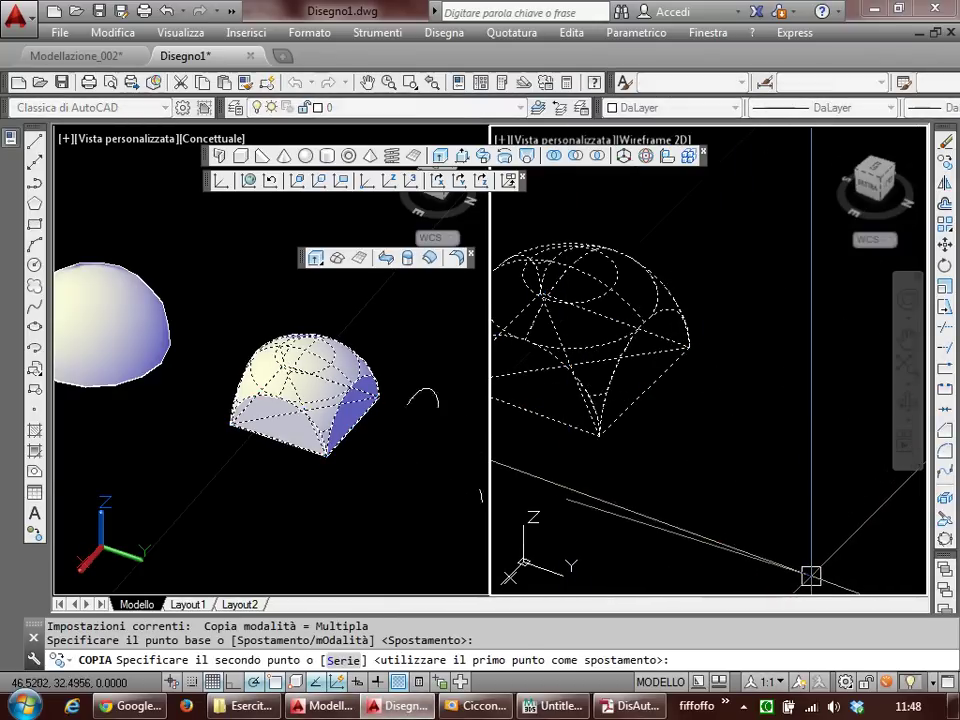
left_click(793, 590)
key("Escape")
Step: Slice the copied vault with a horizontal XY plane at the arches' centre, keeping both parts
mouse_move(793, 590)
middle_mouse_down()
mouse_move(681, 510)
mouse_move(677, 449)
middle_mouse_up()
type("tc")
key("Return")
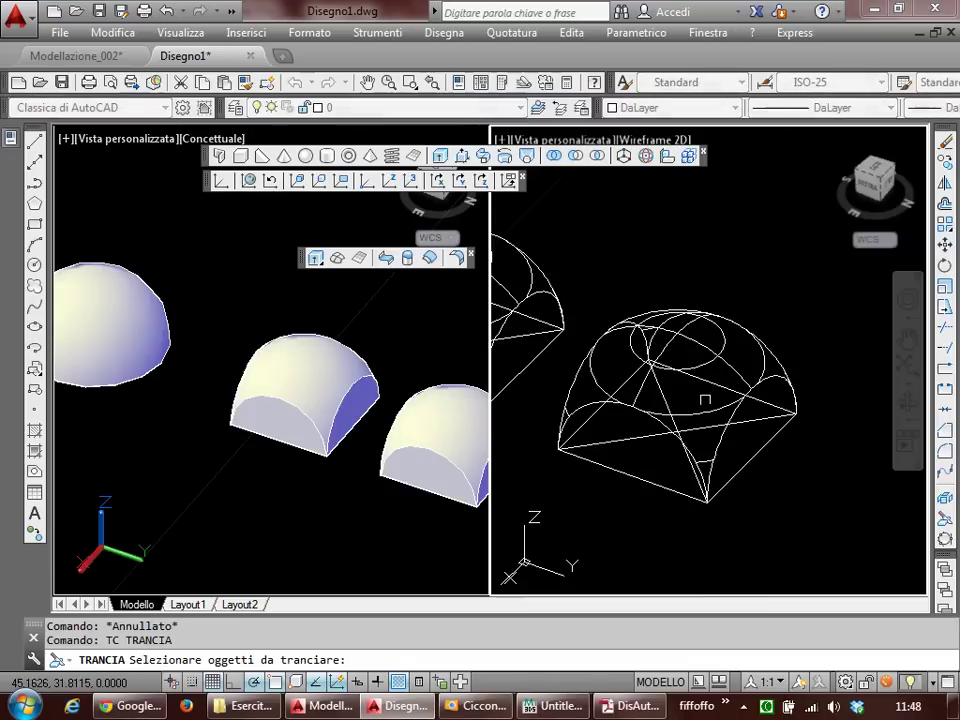
left_click(702, 458)
key("Return")
type("xy")
key("Return")
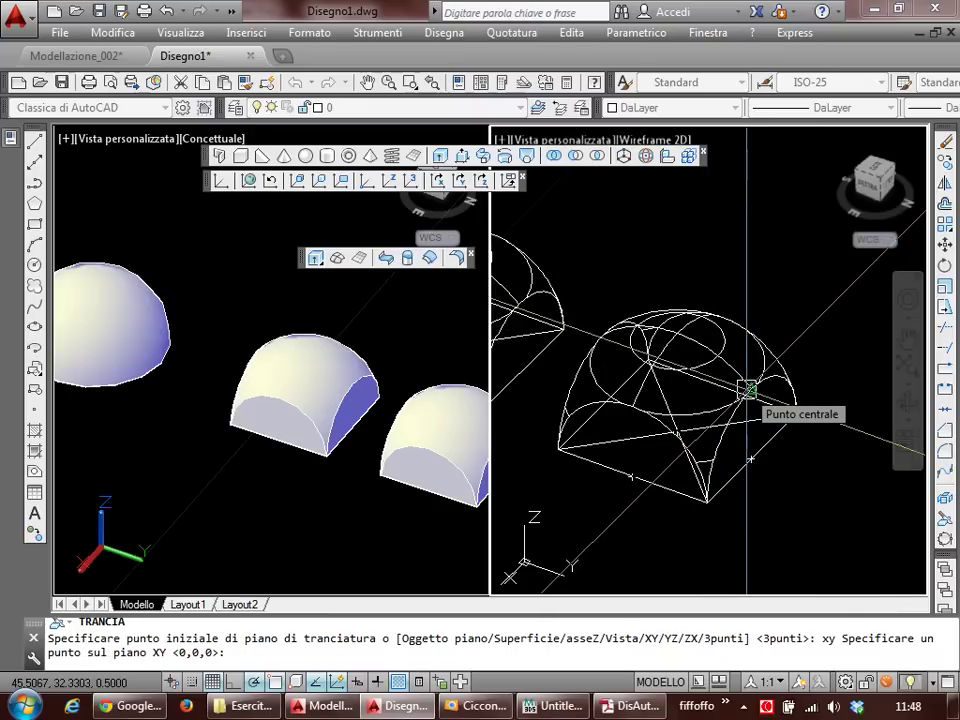
left_click(748, 388)
key("Return")
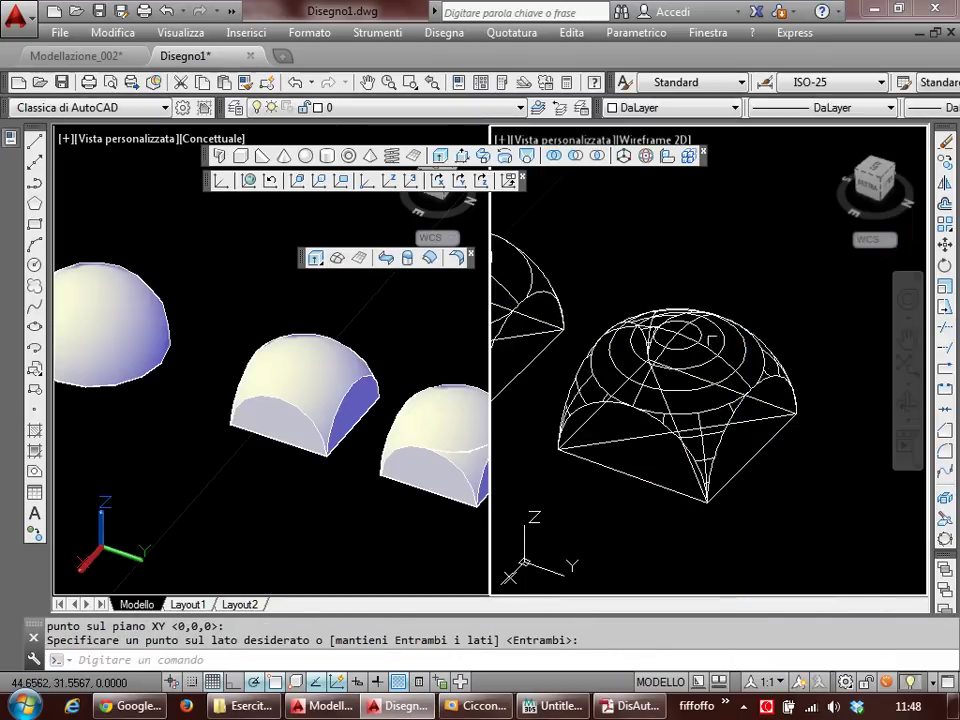
Step: Erase the sliced copy's upper cap, leaving the pendentive base
left_click(712, 339)
left_click_drag(621, 366, 798, 300)
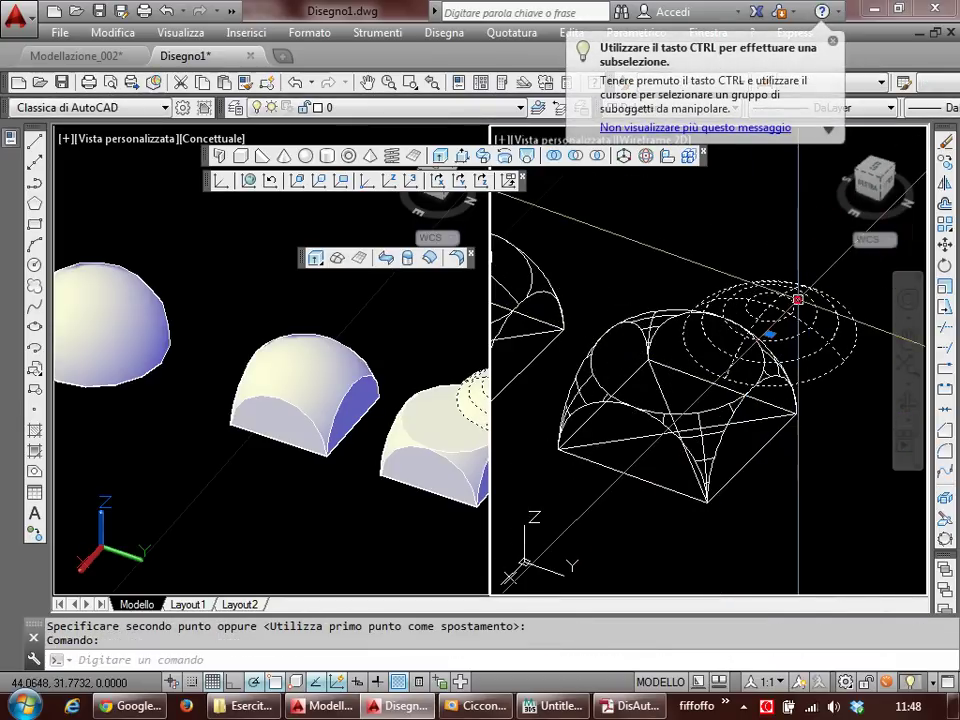
middle_click_drag(798, 298, 317, 422)
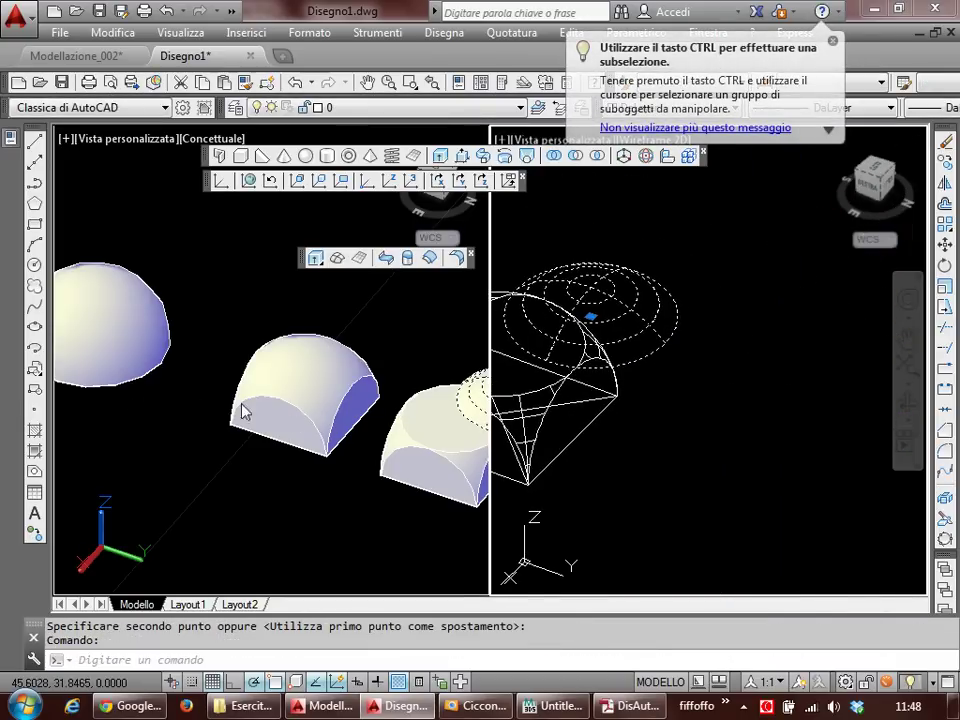
left_click(351, 378)
key("Escape")
key("Escape")
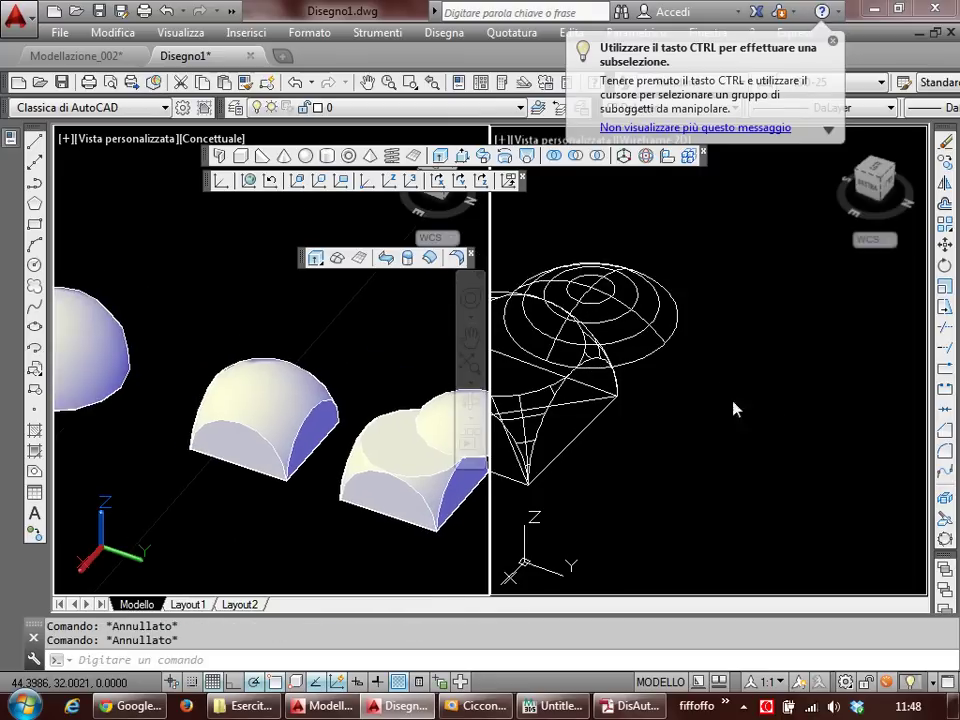
left_click(786, 353)
type("ca")
key("Return")
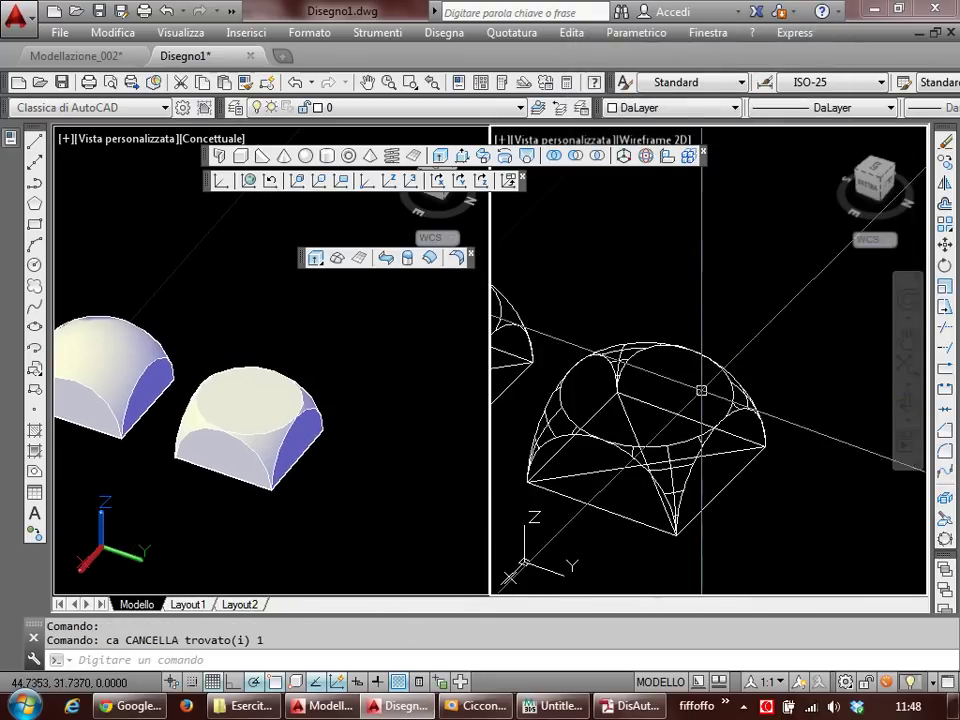
left_click(306, 157)
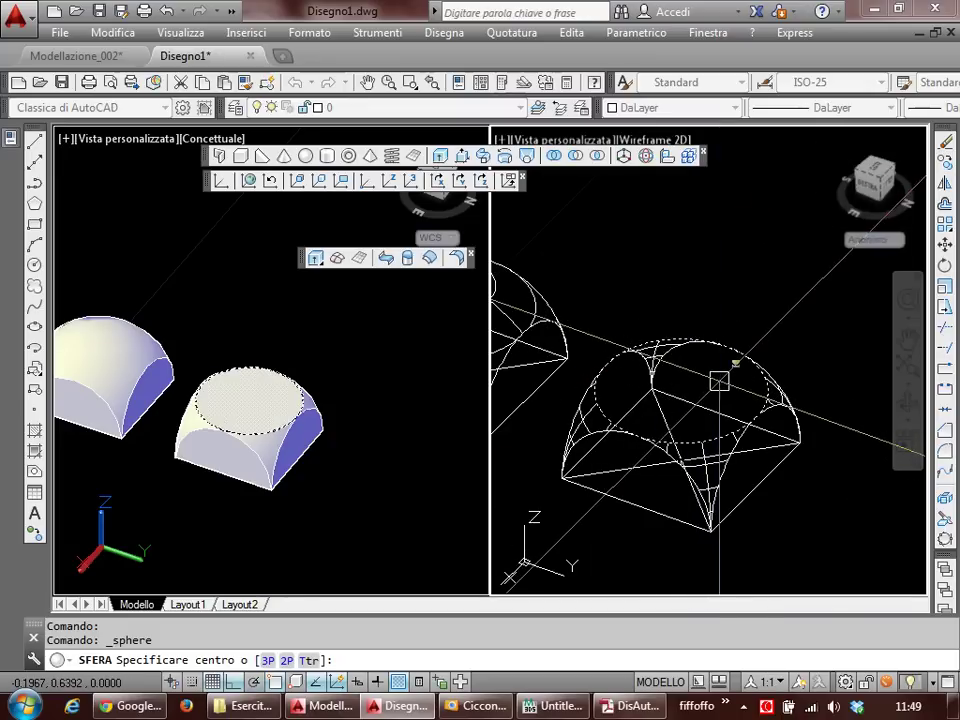
Step: Create a sphere of radius 0.7071 centred on the pendentive base's circular opening
right_click(718, 381, "shift")
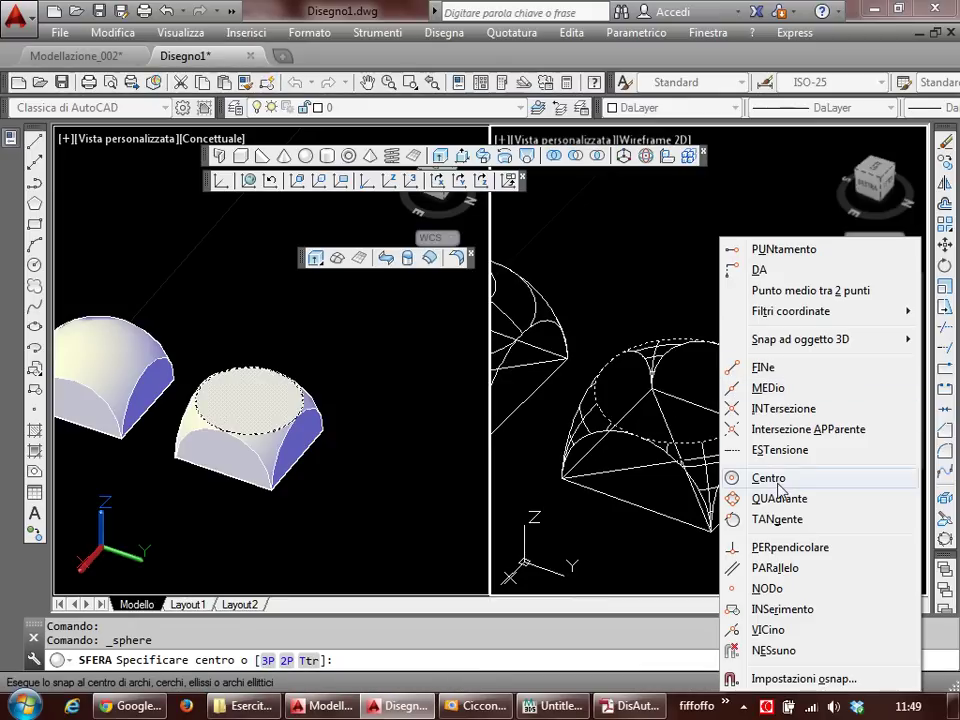
left_click(779, 480)
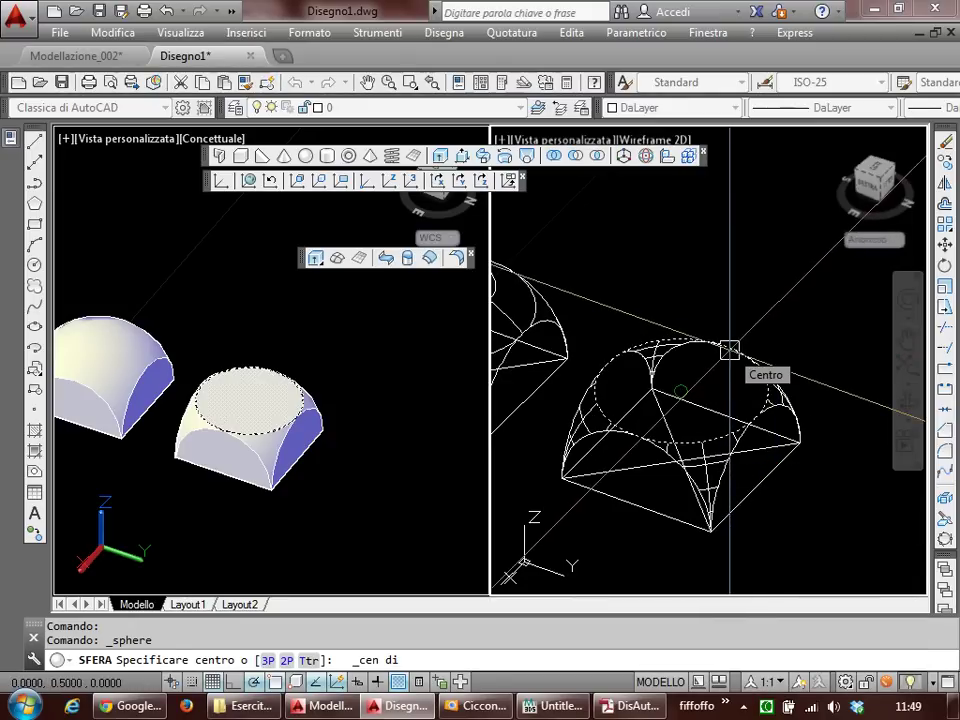
left_click(730, 349)
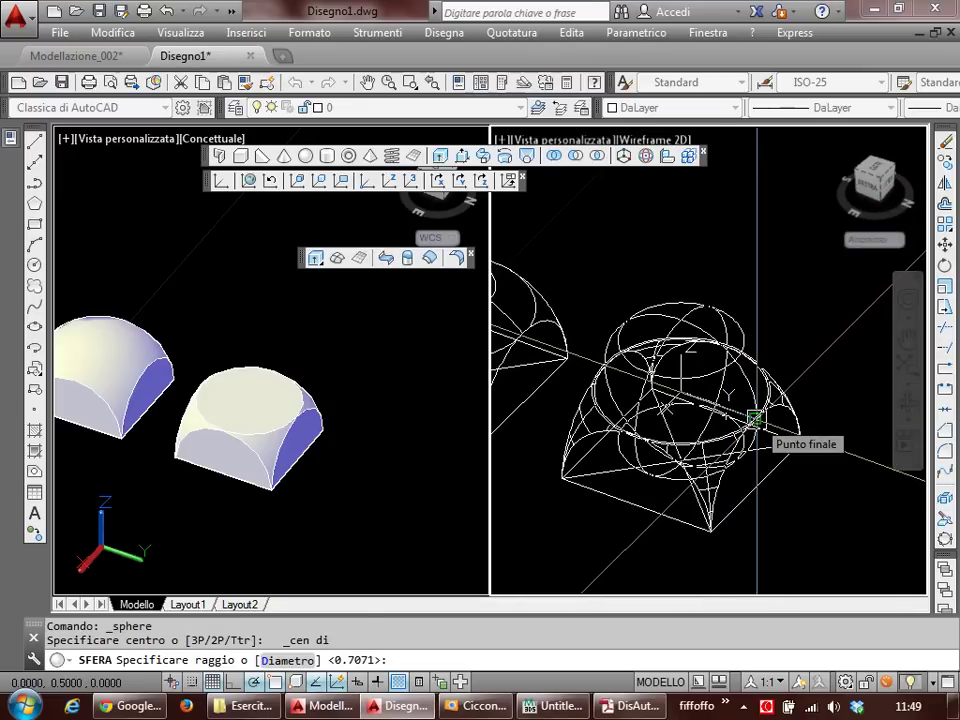
left_click(755, 418)
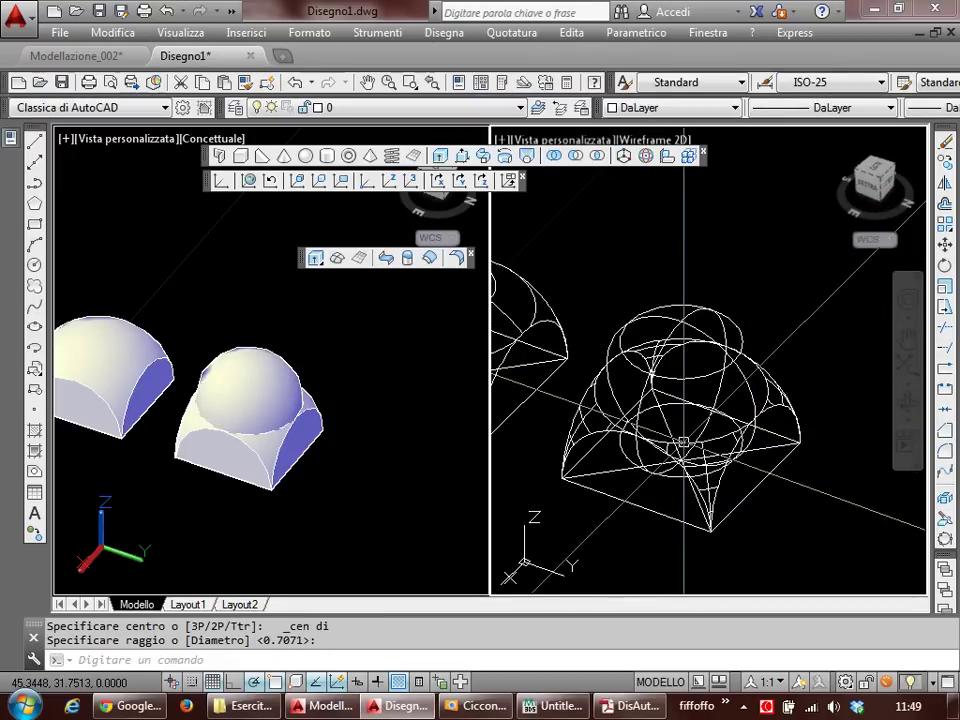
mouse_move(683, 442)
middle_mouse_down("shift")
mouse_move(686, 420)
mouse_move(690, 440)
middle_mouse_up("shift")
Step: Union the sphere dome and the square pendentive base into one solid
type("un")
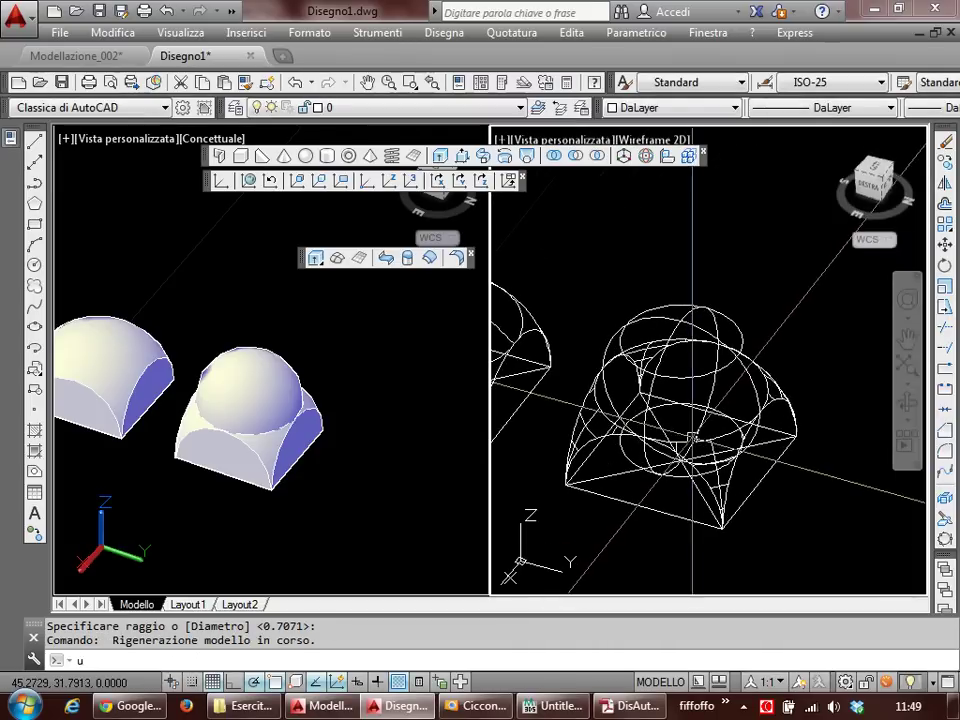
key("Return")
left_click(711, 369)
left_click(720, 505)
key("Return")
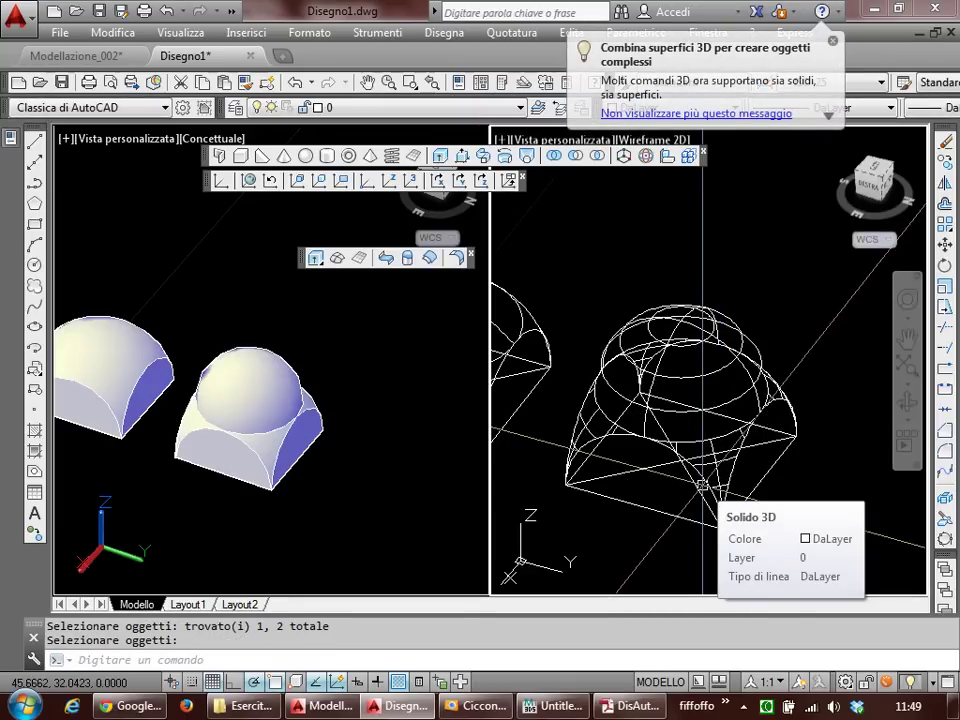
middle_click_drag(703, 485, 671, 489, "shift")
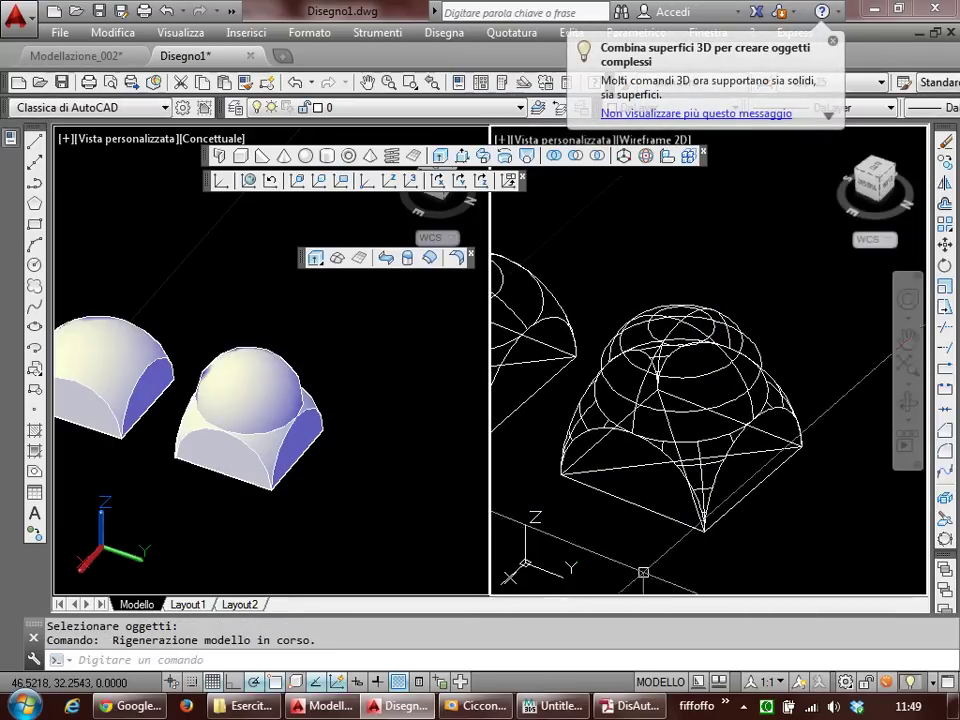
Step: Scroll the PDF to the 'Volta a vela su pianta ottagonale' drawings, then return to AutoCAD
left_click(628, 708)
scroll(610, 525, "down", 10)
scroll(580, 505, "down", 1)
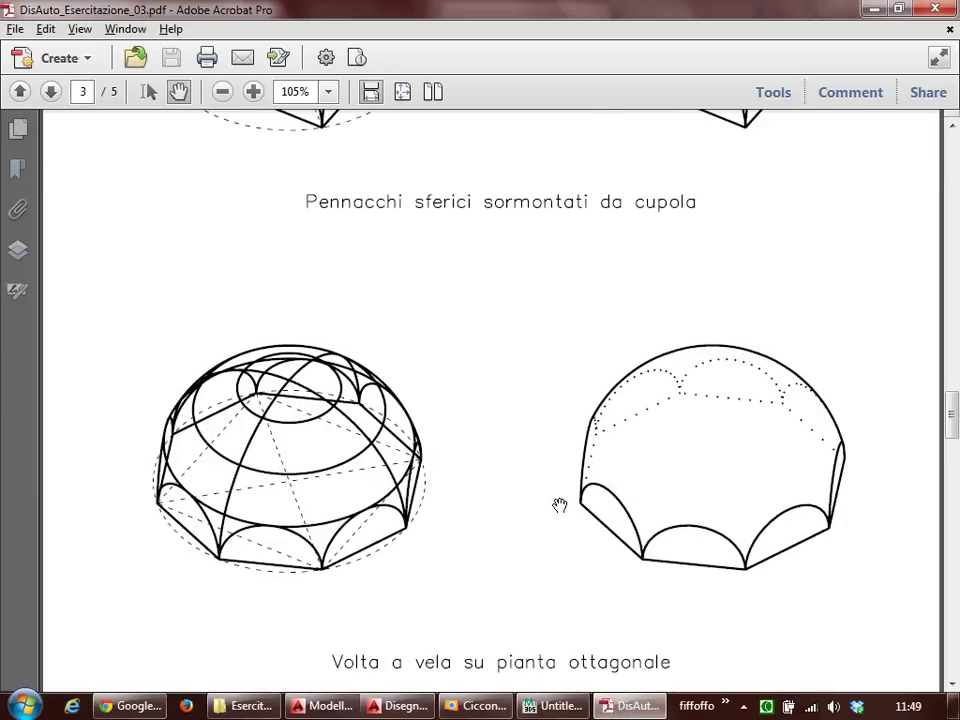
scroll(252, 459, "down", 1)
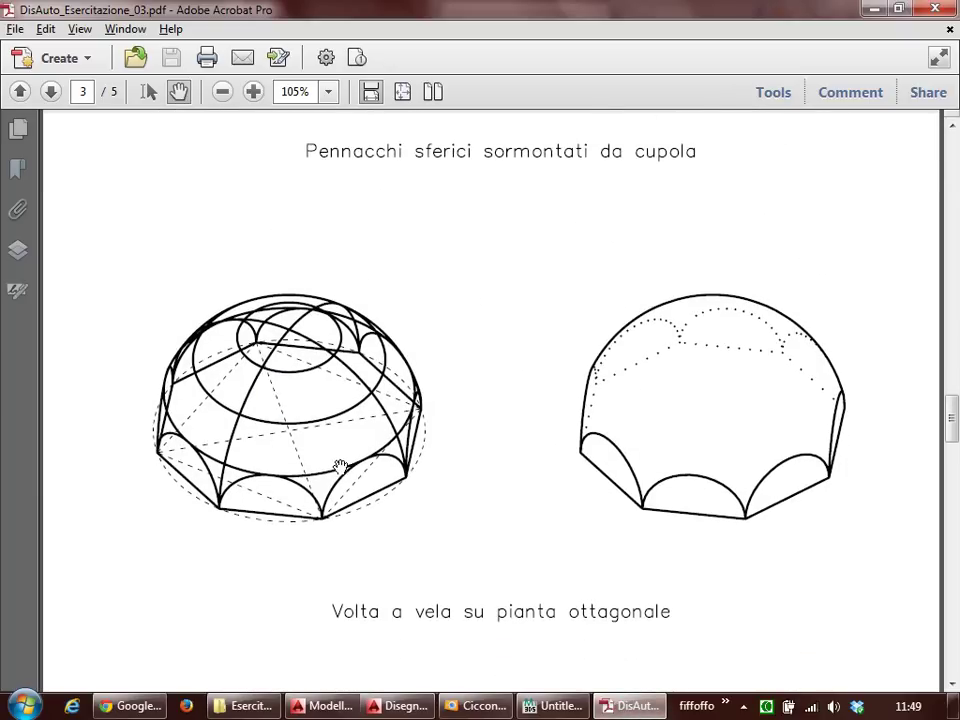
scroll(392, 456, "down", 1)
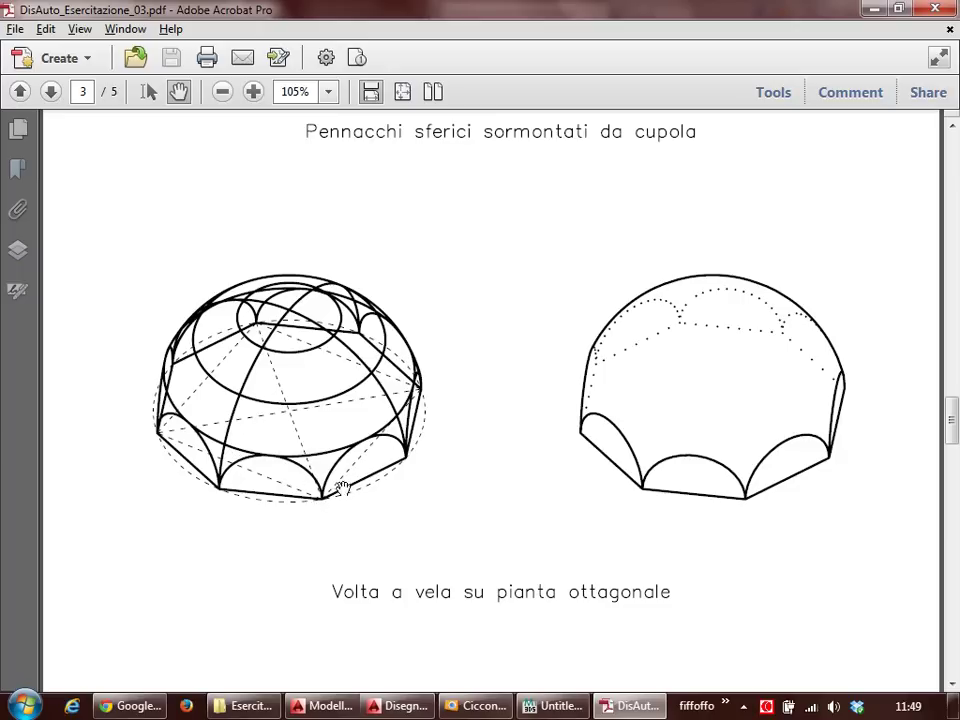
scroll(482, 445, "down", 1)
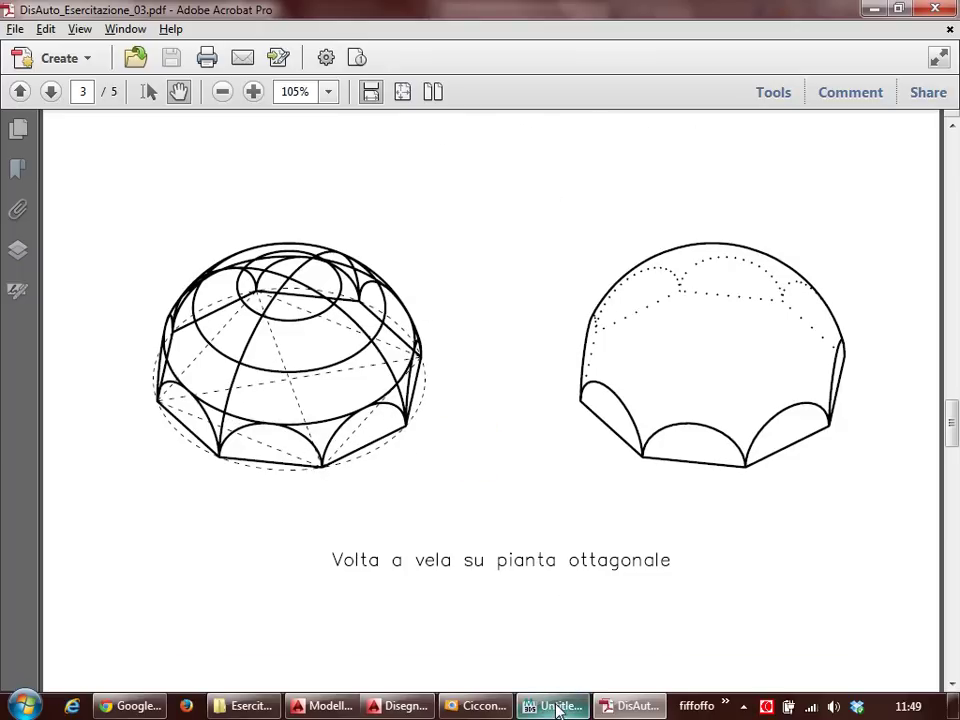
left_click(400, 706)
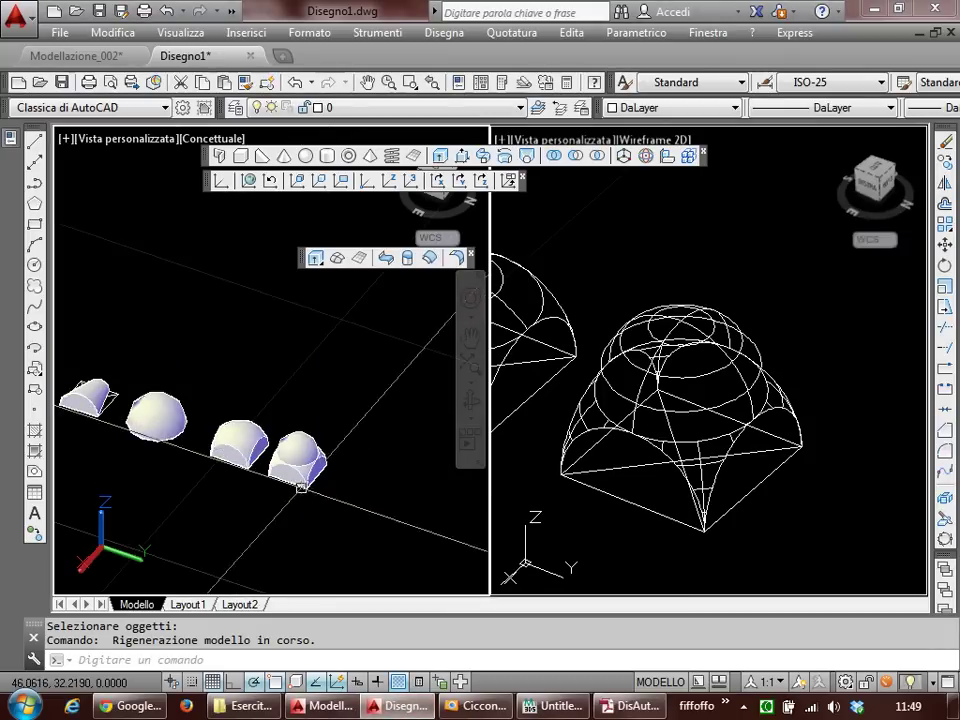
Step: Select a dome, start and cancel a copy, and zoom the wireframe view onto the plain dome
scroll(301, 487, "up", 3)
left_click(220, 438)
left_click(135, 375)
middle_click_drag(141, 382, 91, 362)
type("co")
key("Return")
left_click(173, 456)
middle_click_drag(433, 544, 305, 482)
key("Escape")
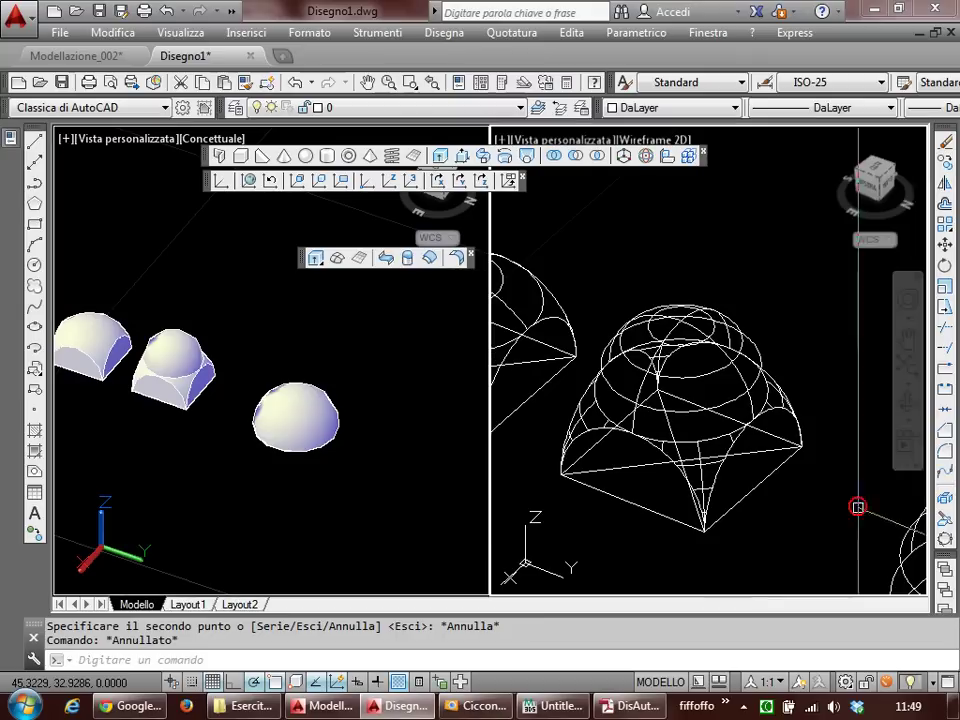
scroll(525, 285, "down", 3)
scroll(639, 392, "down", 2)
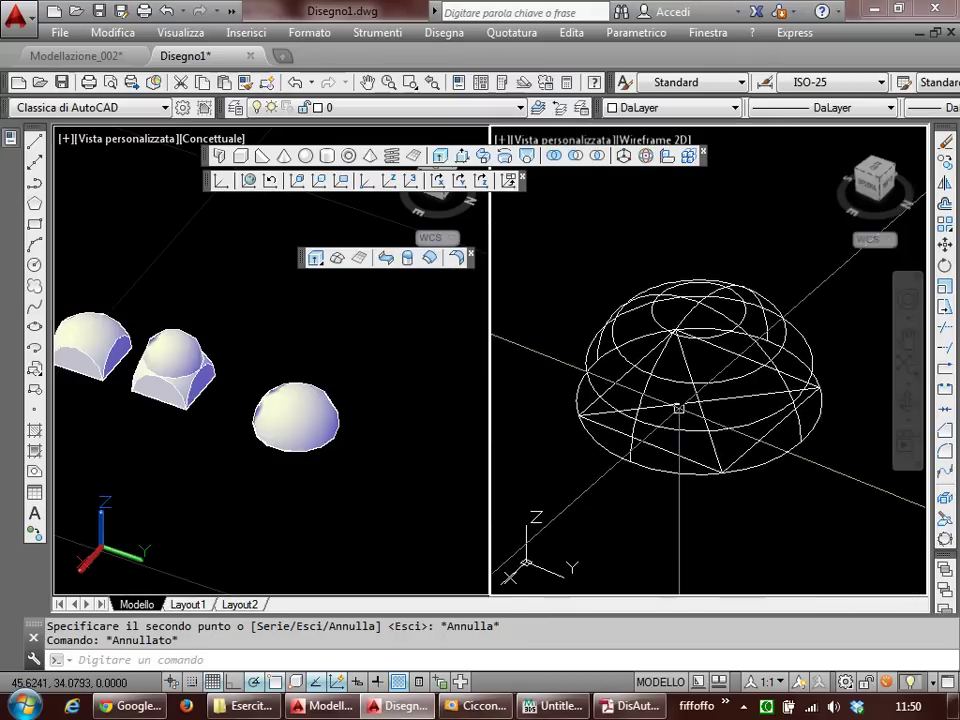
left_click(637, 706)
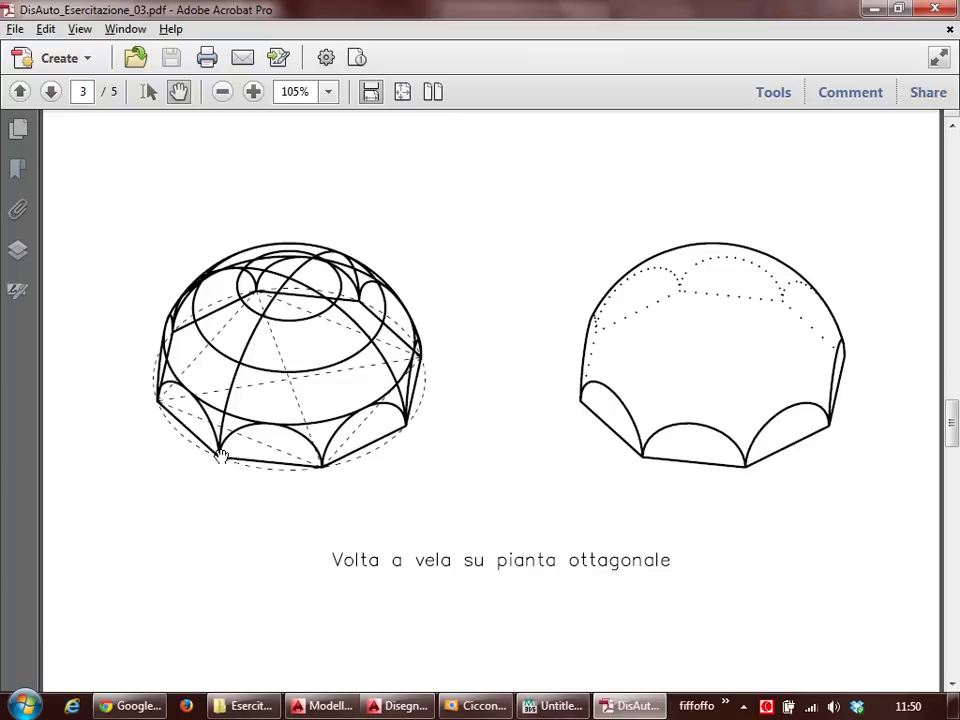
left_click(385, 706)
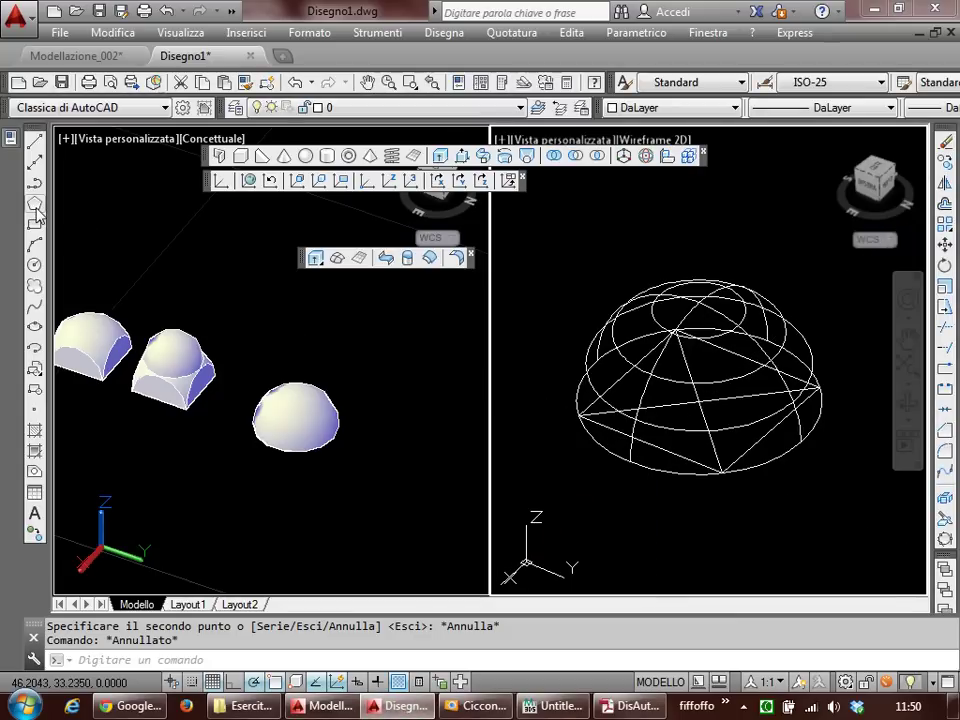
Step: Draw an 8-sided polygon centred on the dome, inscribed at the base circle's endpoint, and select it
left_click(35, 207)
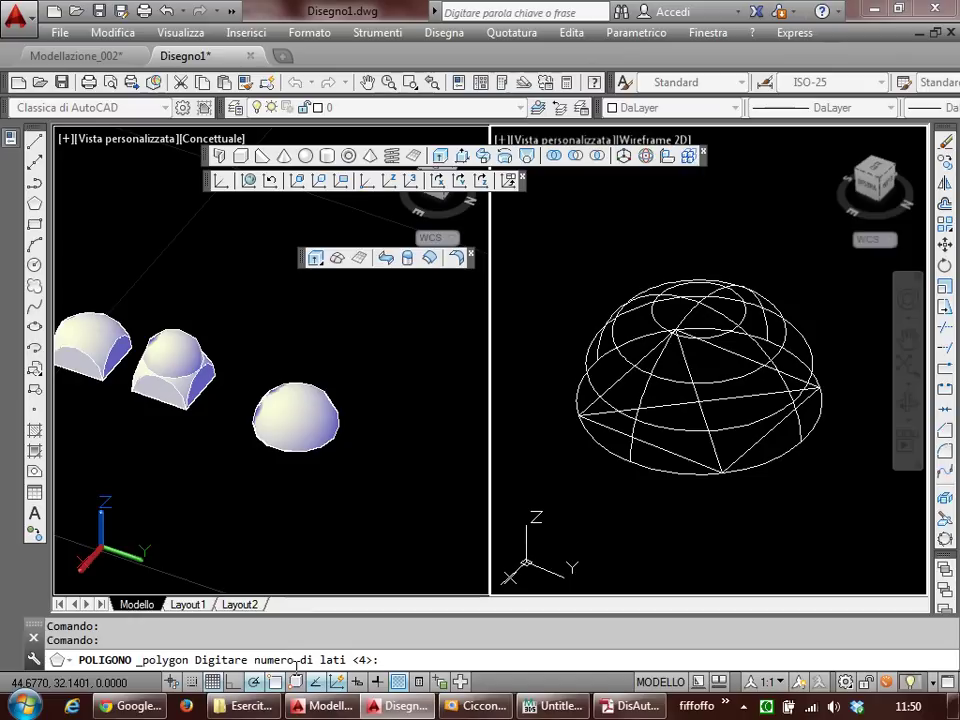
type("8")
key("Return")
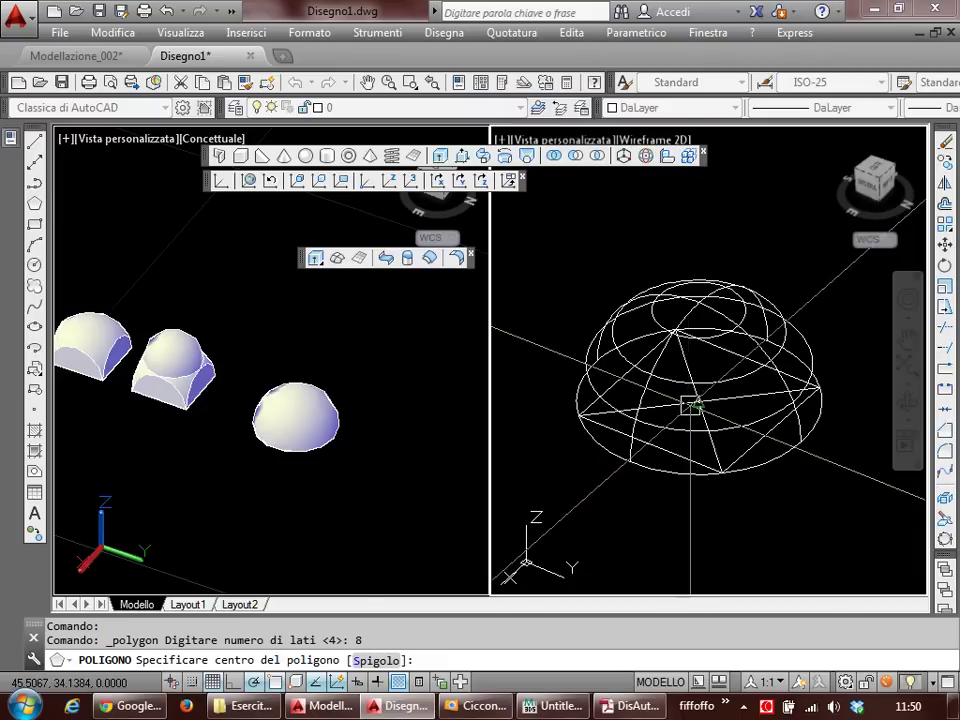
left_click(691, 405)
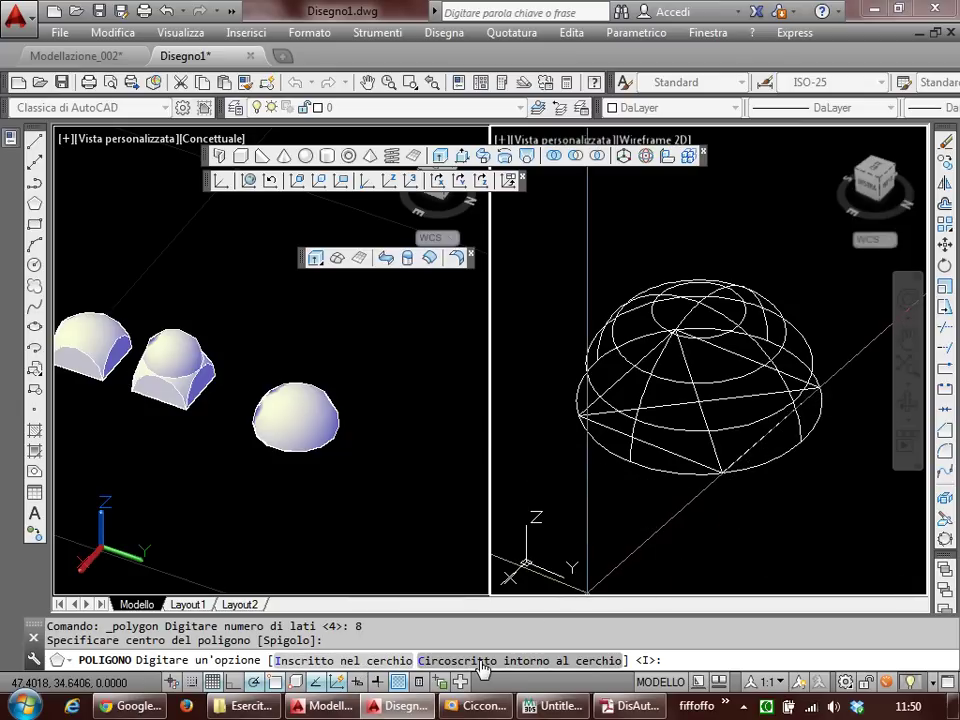
left_click(370, 661)
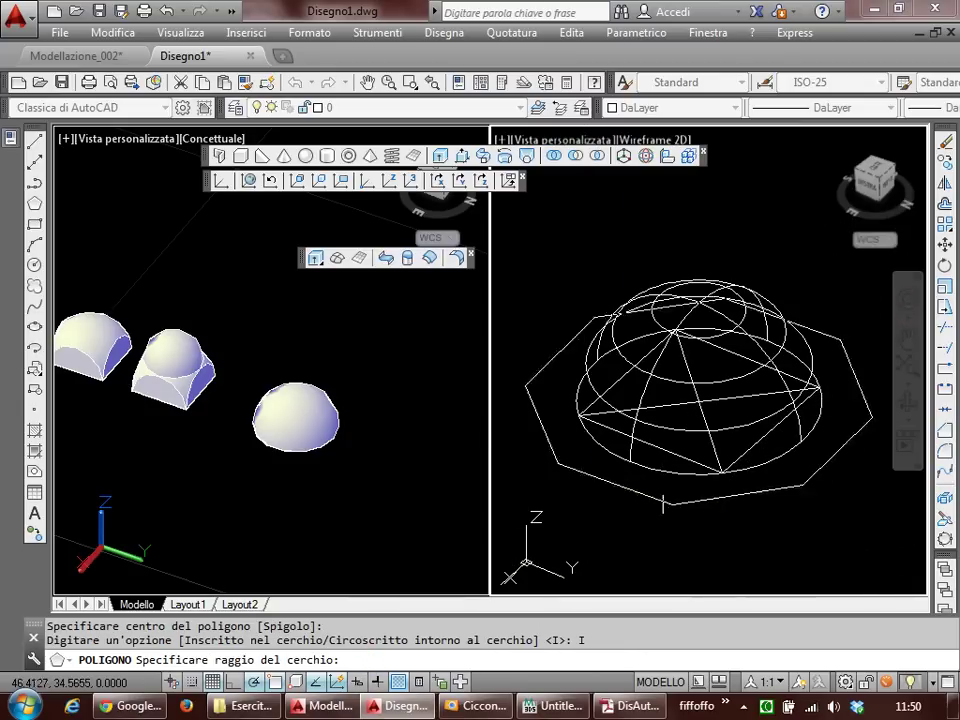
left_click(721, 478)
scroll(700, 472, "up", 2)
scroll(672, 462, "up", 2)
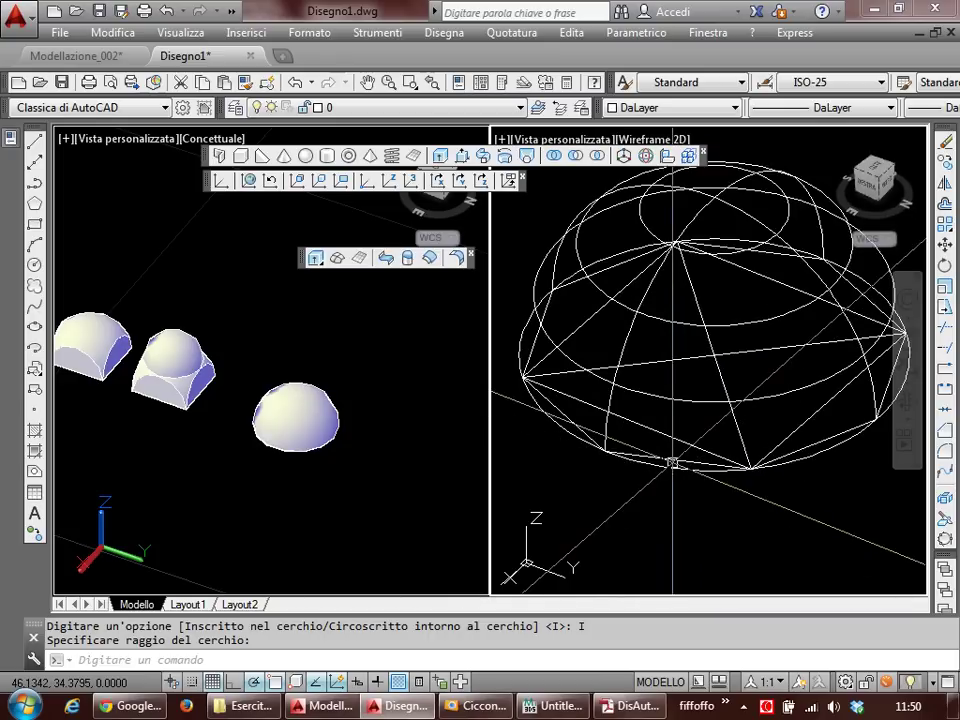
left_click(674, 461)
mouse_move(678, 461)
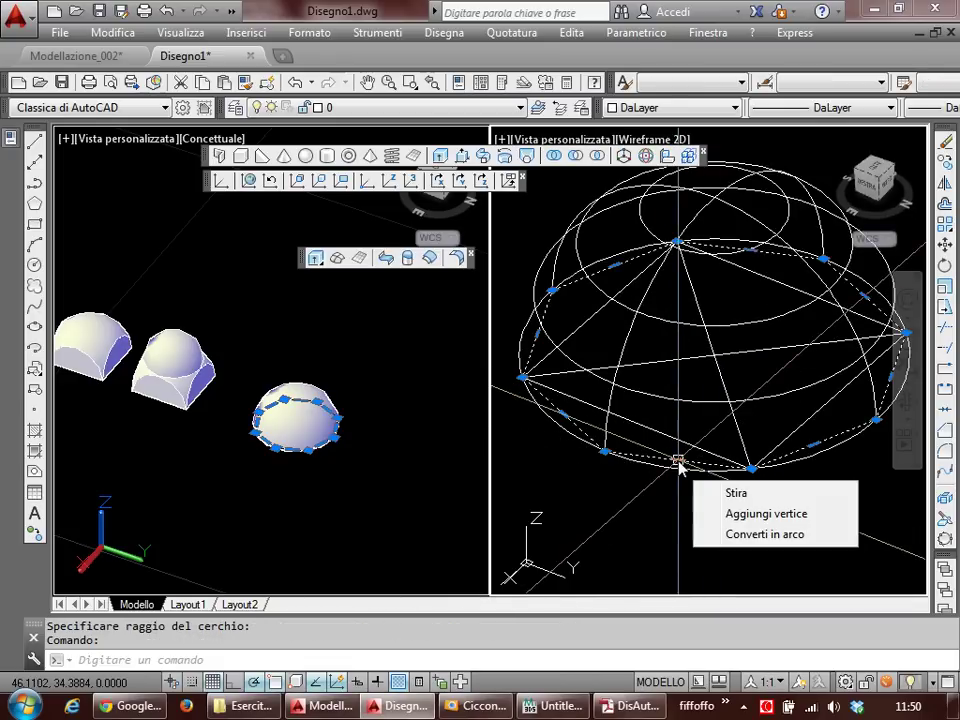
scroll(707, 481, "down", 2)
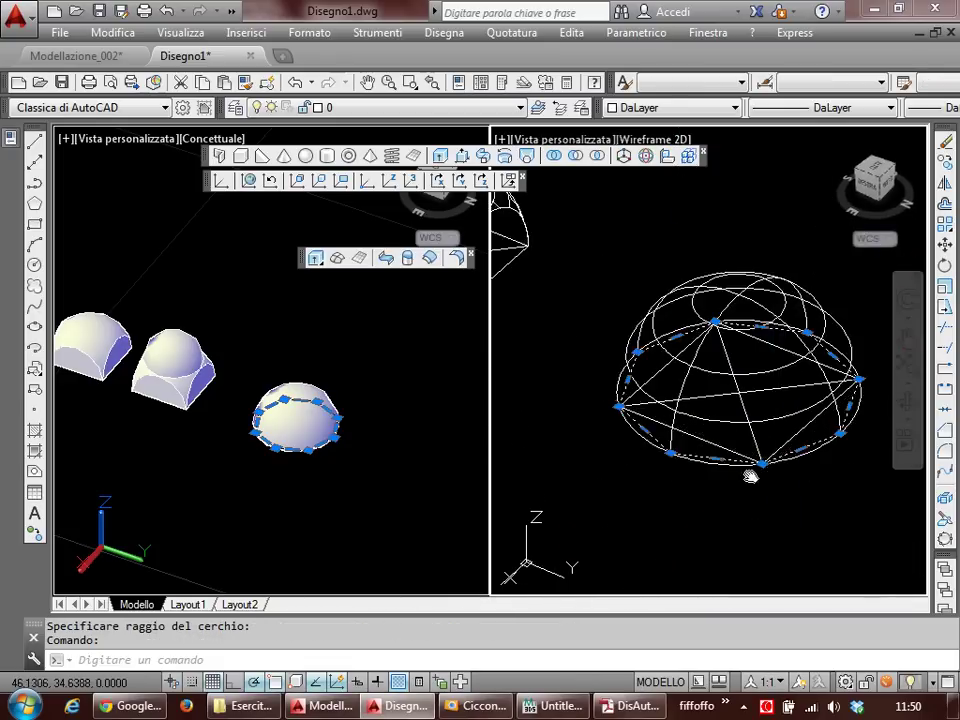
scroll(730, 470, "up", 1)
Step: Attempt to extrude the octagon, undoing and cancelling the first tries
type("est")
key("Return")
left_click(754, 300)
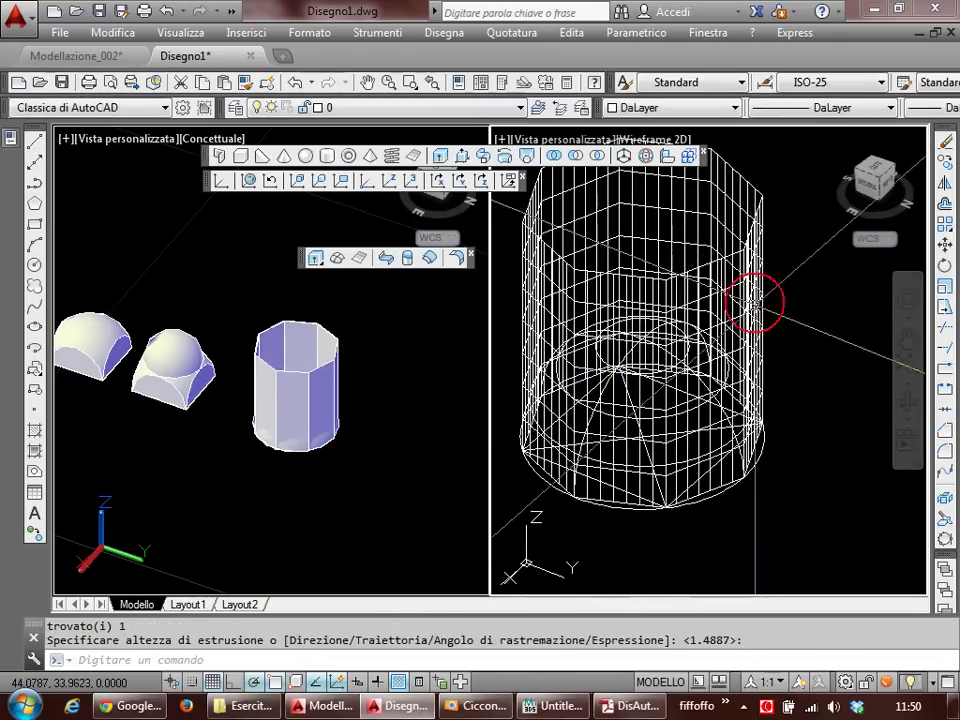
key("ctrl+z")
middle_click_drag(726, 342, 759, 332)
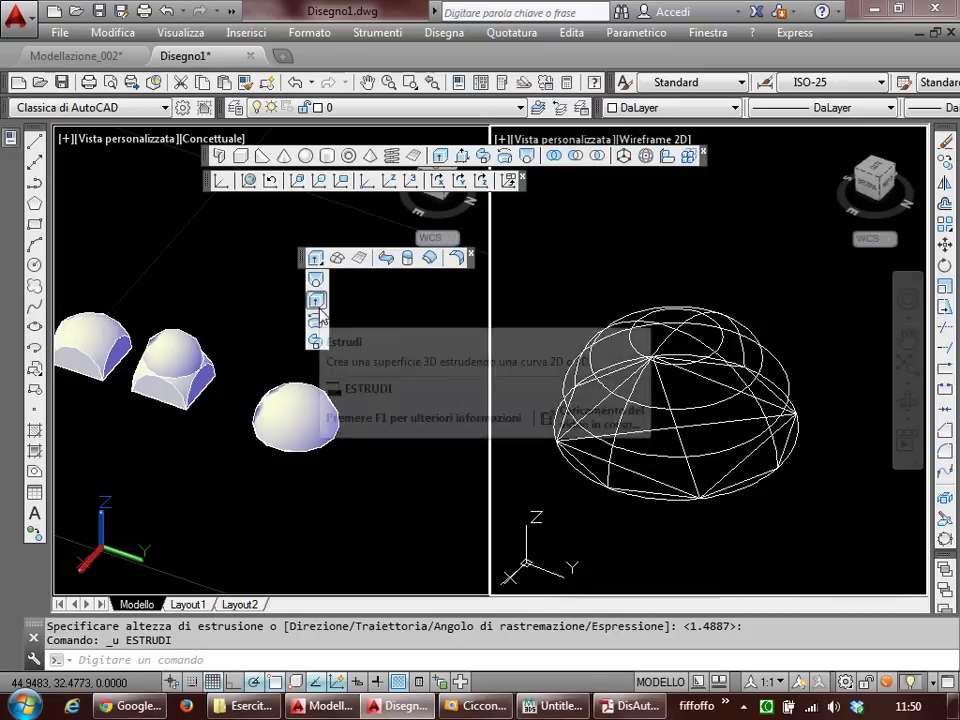
left_click(318, 308)
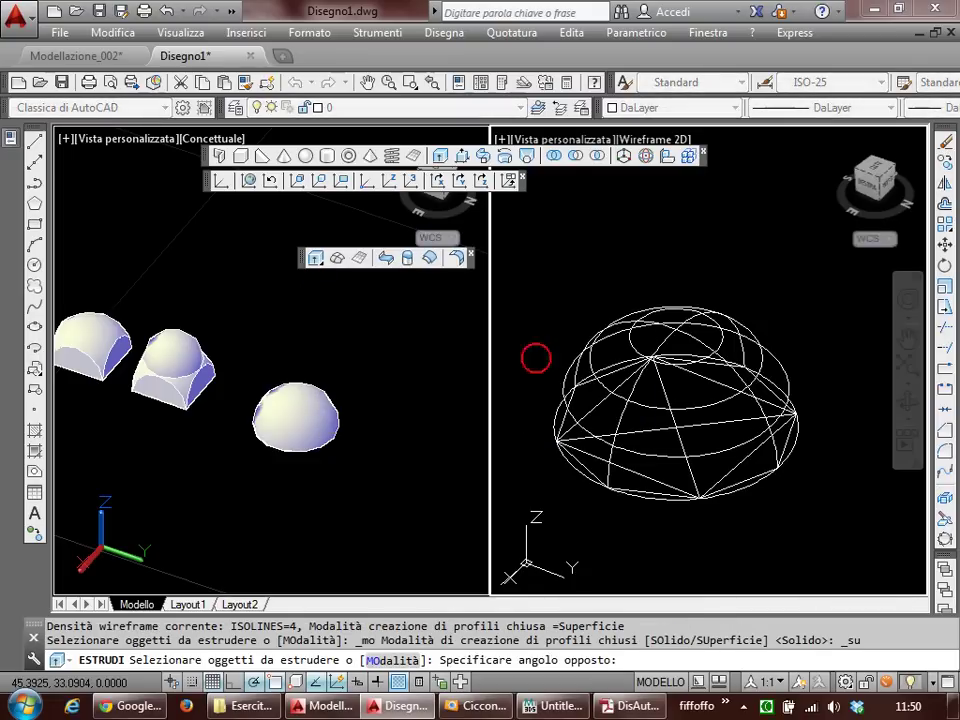
left_click(540, 352)
key("Escape")
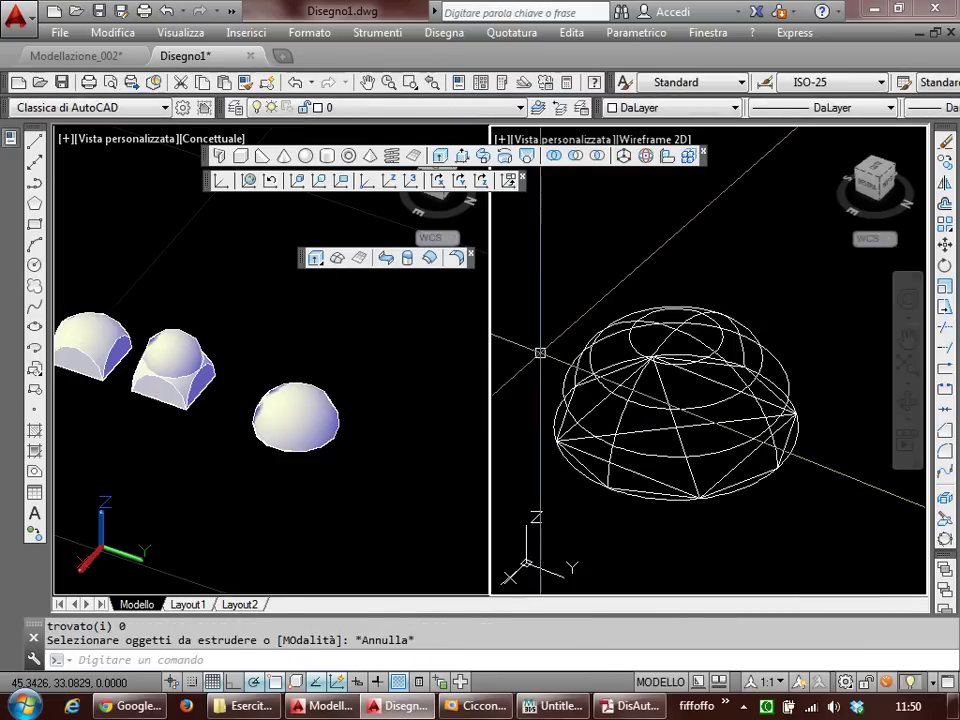
Step: Extrude the octagon with EX as a solid prism rising above the dome
type("ex")
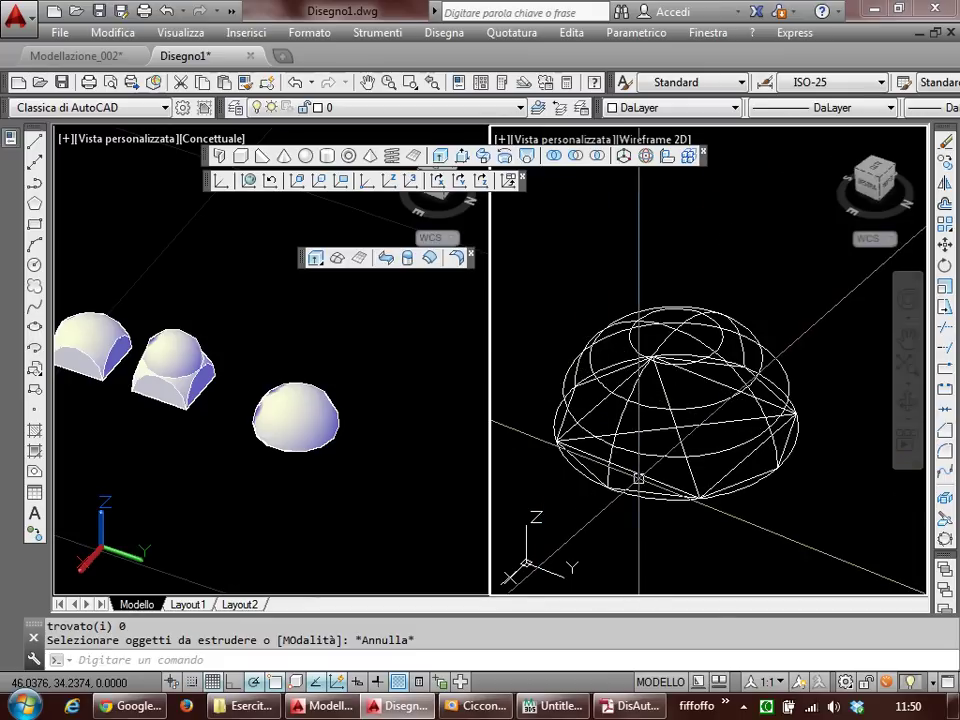
key("Return")
left_click(657, 489)
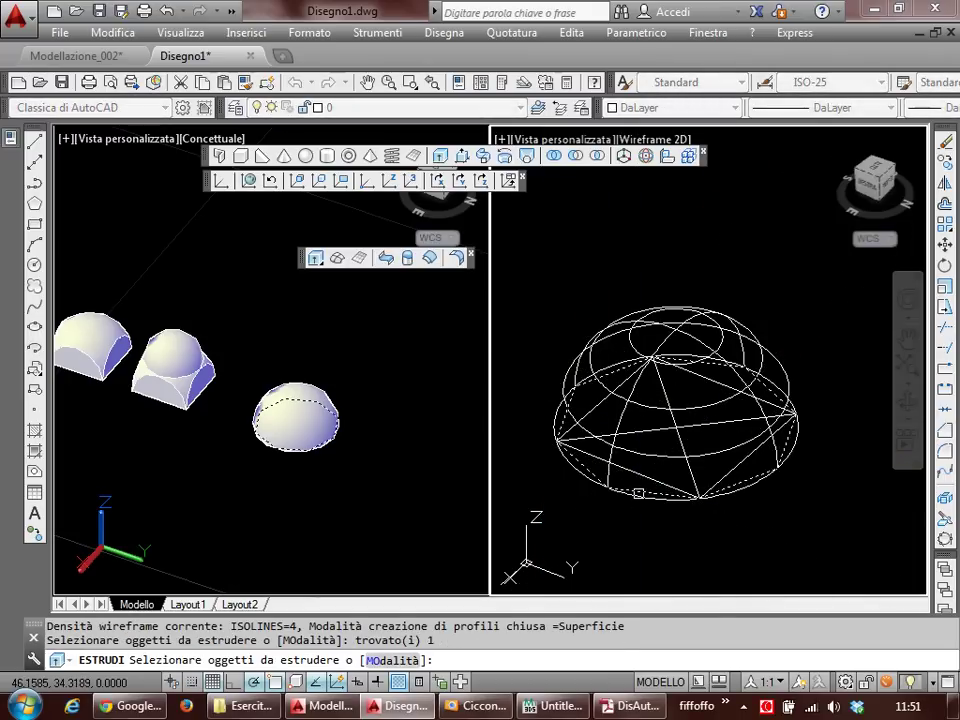
left_click(402, 662)
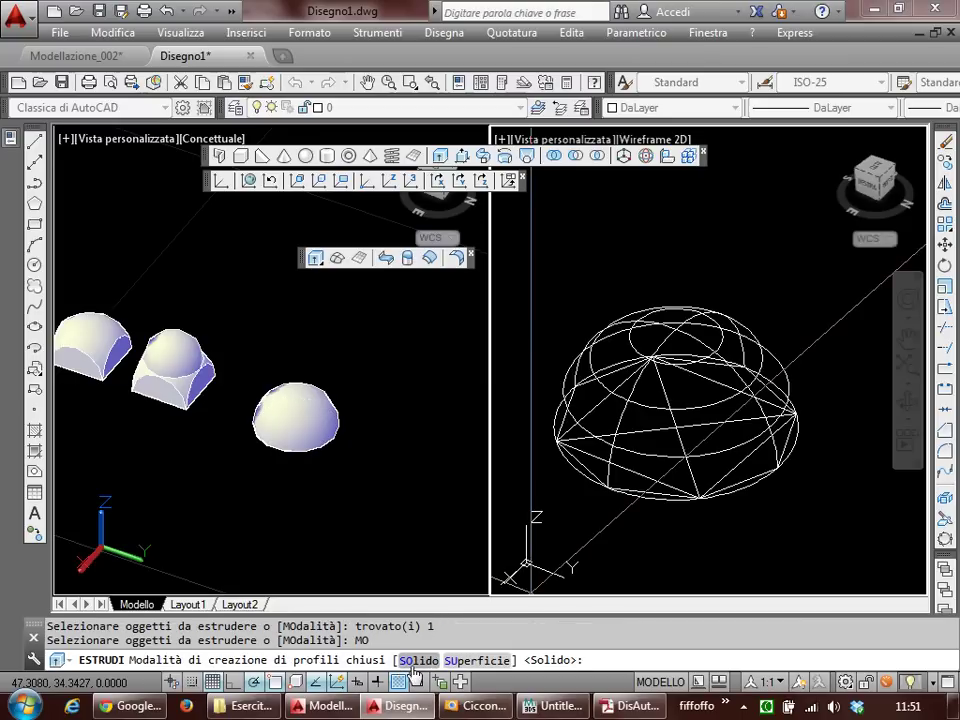
left_click(418, 660)
left_click(673, 245)
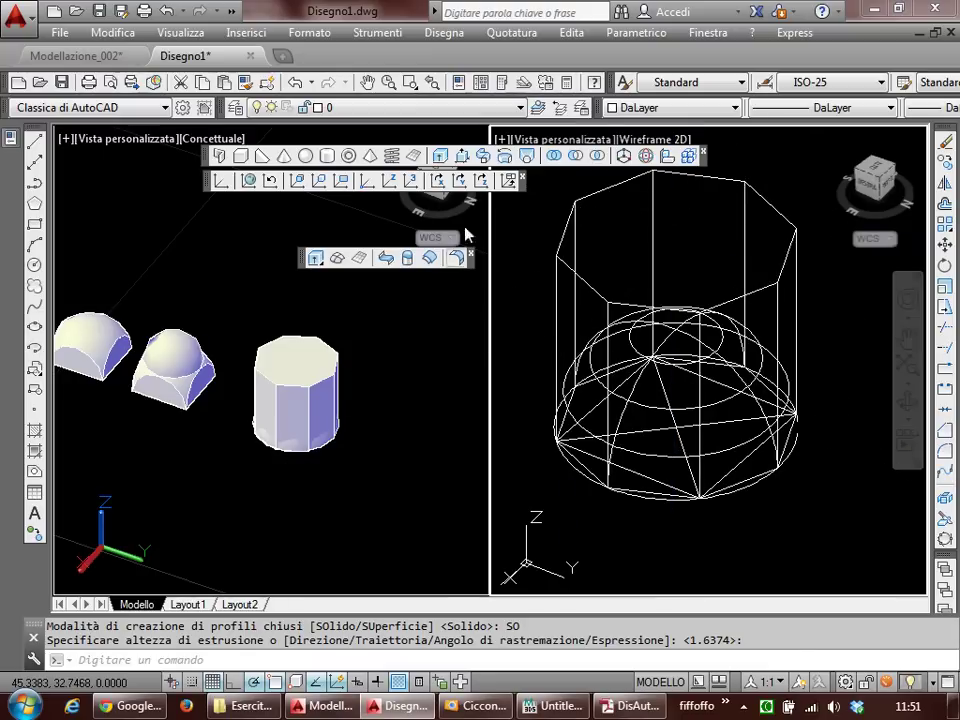
Step: Intersect the octagonal prism with the hemisphere dome, after abandoning a subtraction
left_click(578, 158)
left_click(604, 380)
left_click(471, 286)
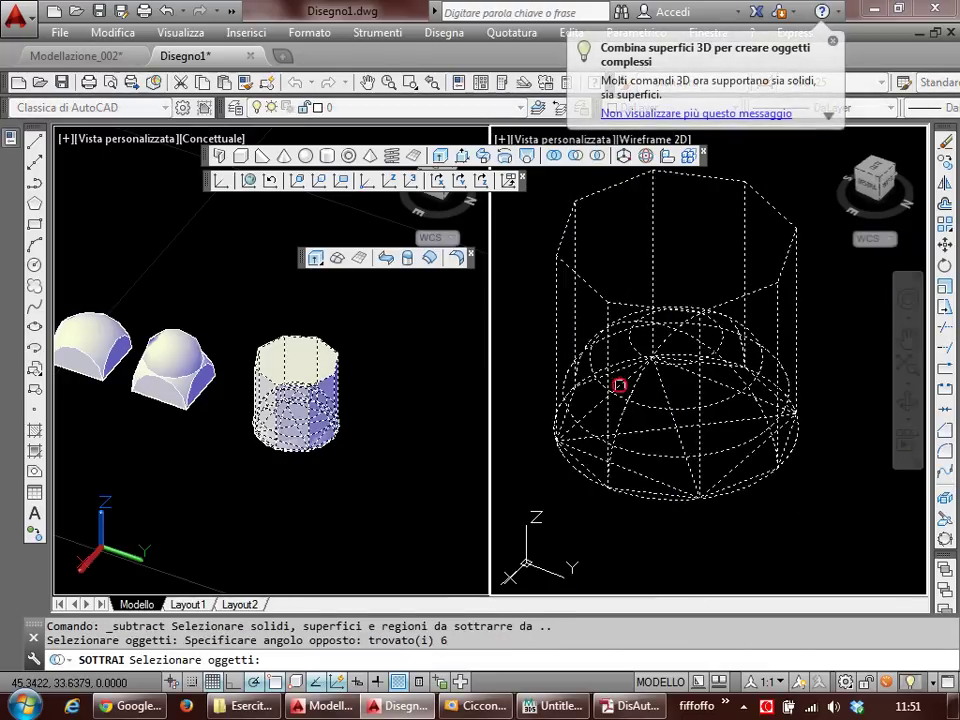
key("Escape")
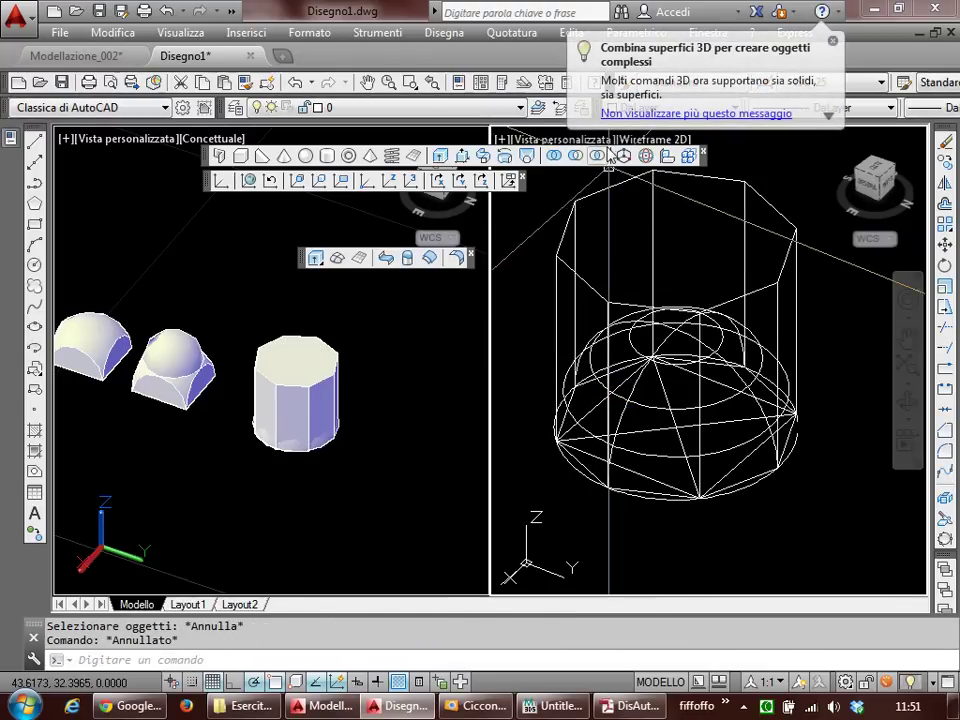
left_click(600, 155)
left_click(653, 265)
left_click(624, 332)
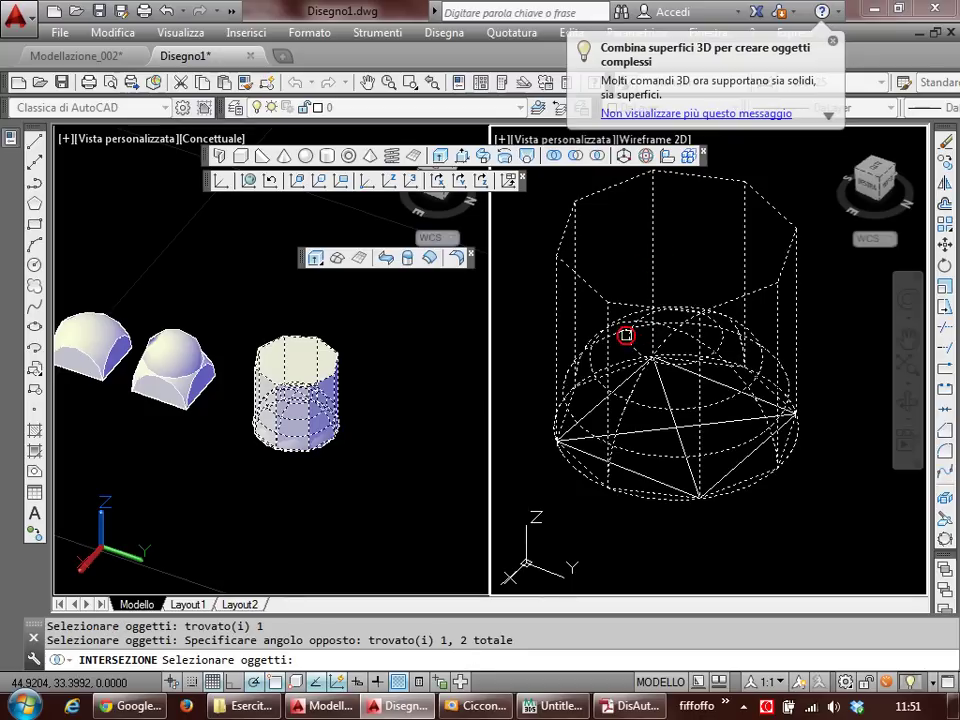
key("Return")
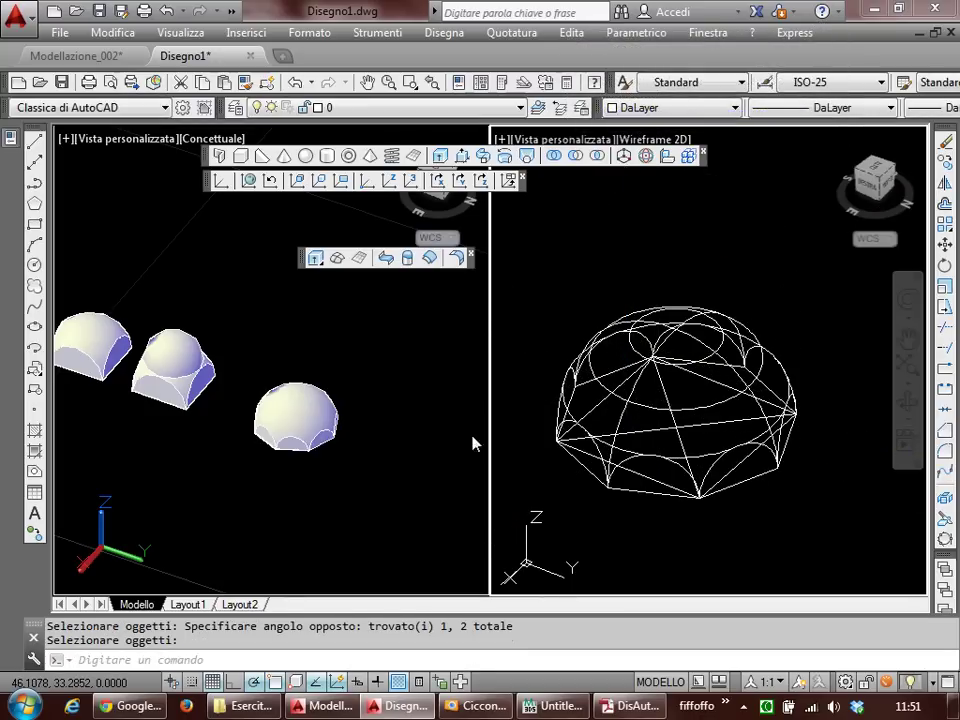
Step: Scroll the PDF reference down to the 'Volta a padiglione' drawings
left_click(638, 706)
scroll(570, 390, "down", 3)
scroll(565, 430, "down", 5)
scroll(555, 455, "down", 5)
scroll(548, 330, "down", 5)
scroll(544, 418, "down", 2)
scroll(520, 340, "down", 2)
scroll(537, 432, "down", 2)
mouse_move(537, 432)
left_mouse_down()
mouse_move(536, 251)
mouse_move(539, 589)
left_mouse_up()
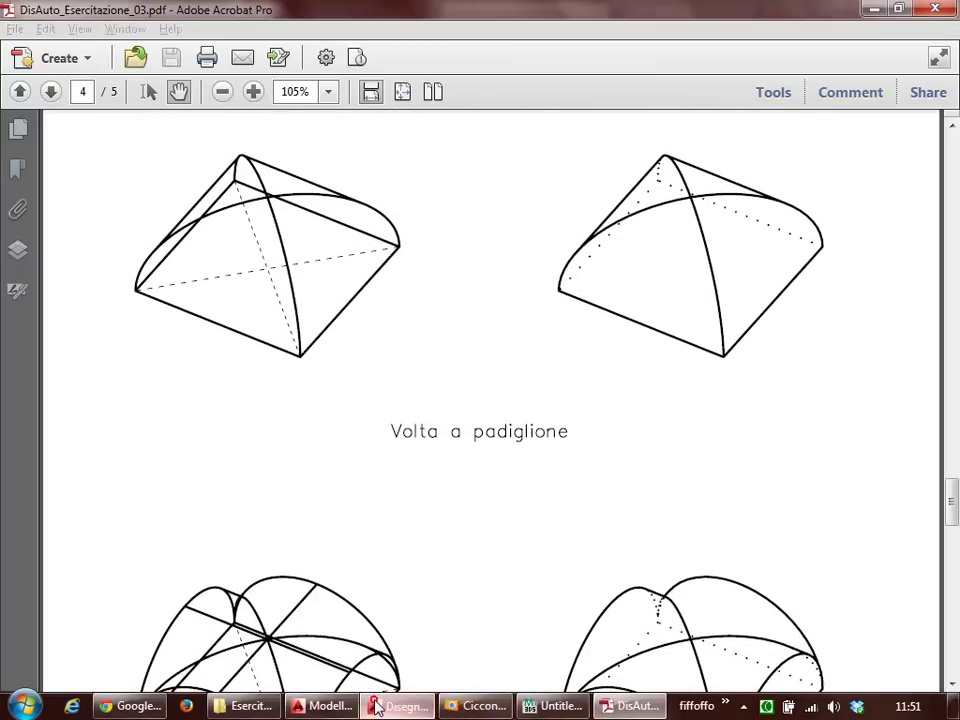
Step: Back in Disegno1, orbit the shaded conceptual view and select the front half-cylinder
left_click(376, 707)
left_click(367, 423)
mouse_move(241, 385)
middle_mouse_down("shift")
mouse_move(332, 428)
mouse_move(199, 422)
mouse_move(241, 405)
mouse_move(343, 326)
mouse_move(332, 381)
mouse_move(253, 461)
mouse_move(392, 409)
middle_mouse_up("shift")
left_click(241, 405)
Step: Copy the half-cylinder to a new position with COPIA
left_click(283, 411)
left_click(208, 317)
type("co")
key("Return")
left_click(277, 488)
left_click(205, 515)
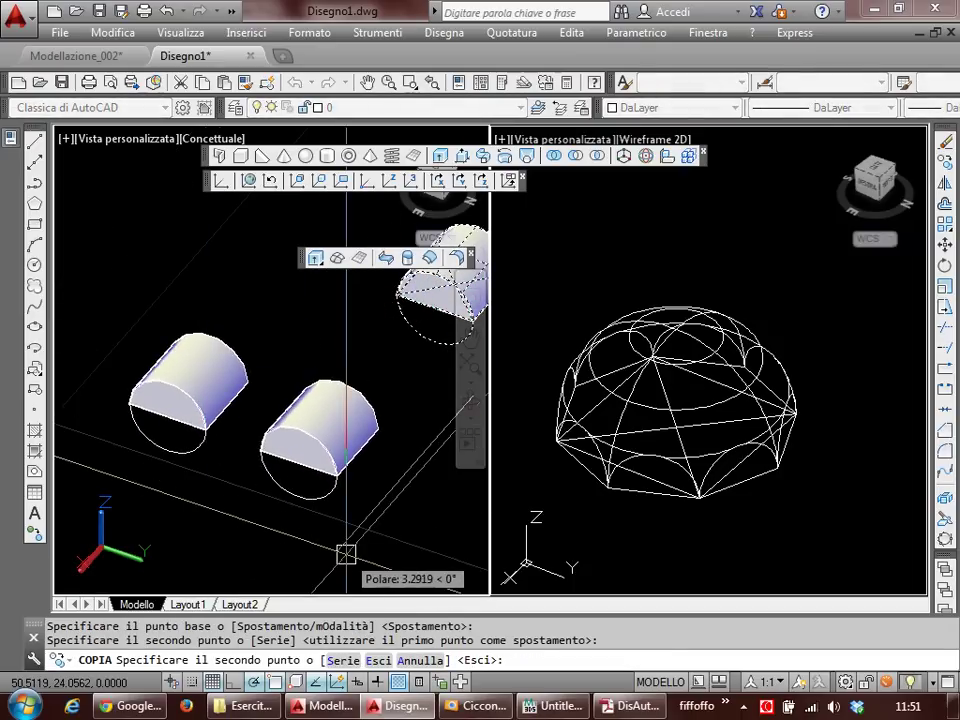
key("Escape")
Step: Erase the five extra half-cylinder copies with CANCELLA
type("ca")
key("Return")
left_click(330, 447)
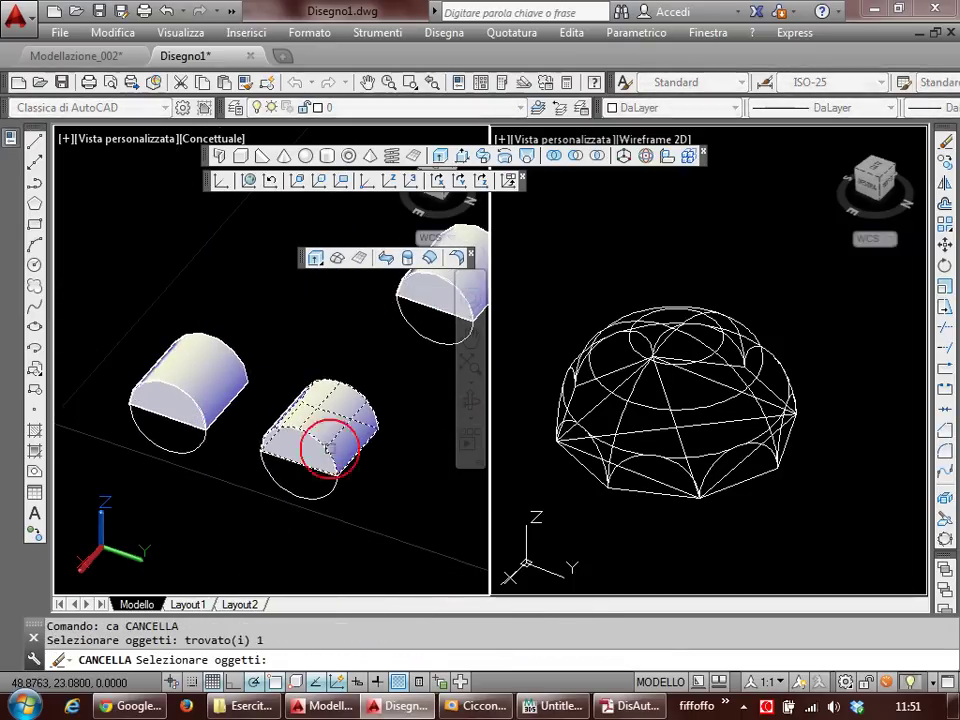
key("Escape")
left_click(390, 510)
left_click(279, 414)
type("ca")
key("Return")
Step: Make a 90° rotated copy of the remaining half-cylinder
scroll(292, 452, "up", 5)
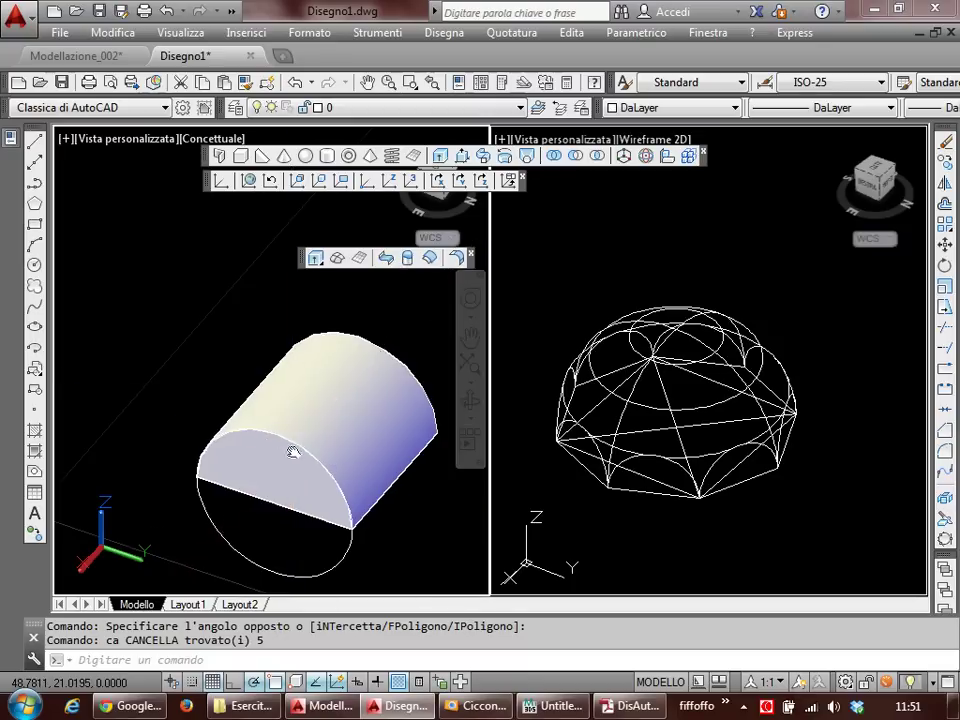
left_click(355, 453)
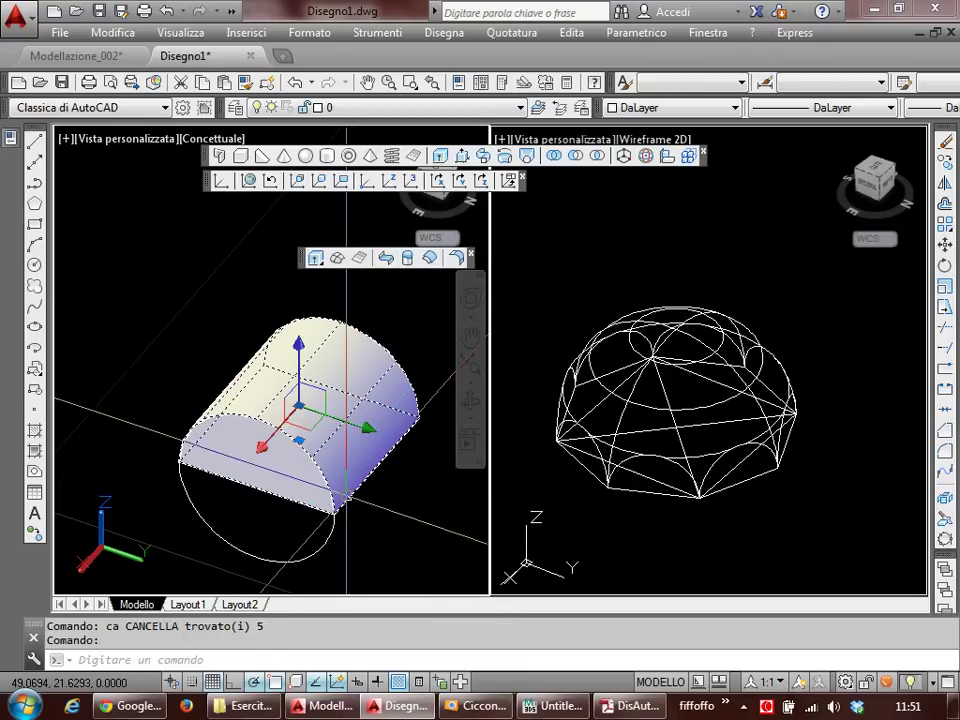
type("ru")
key("Return")
left_click(333, 513)
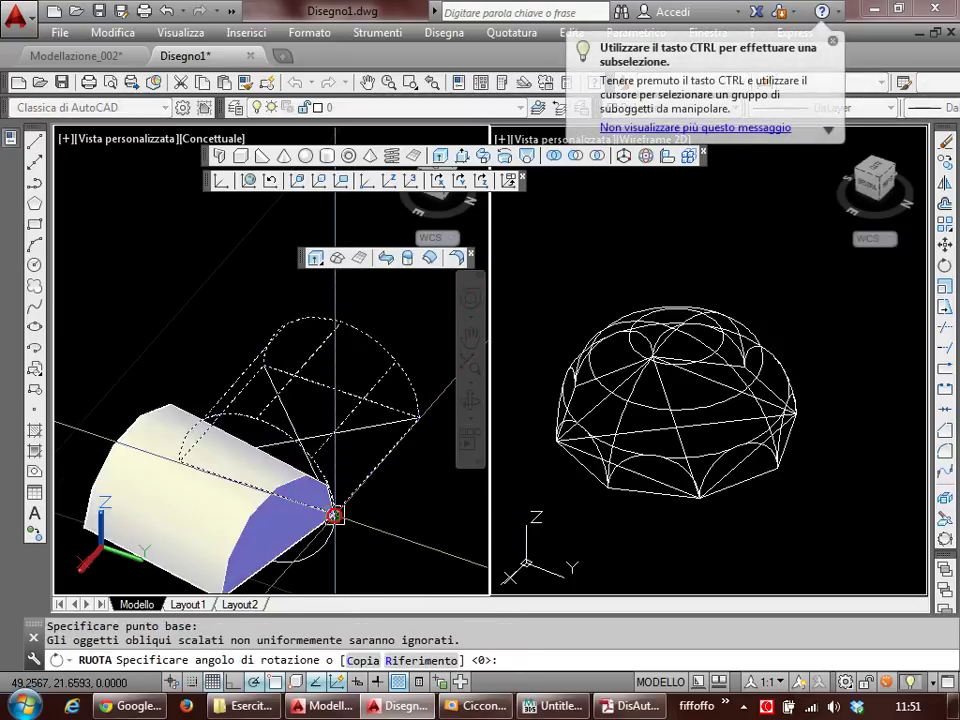
key("Escape")
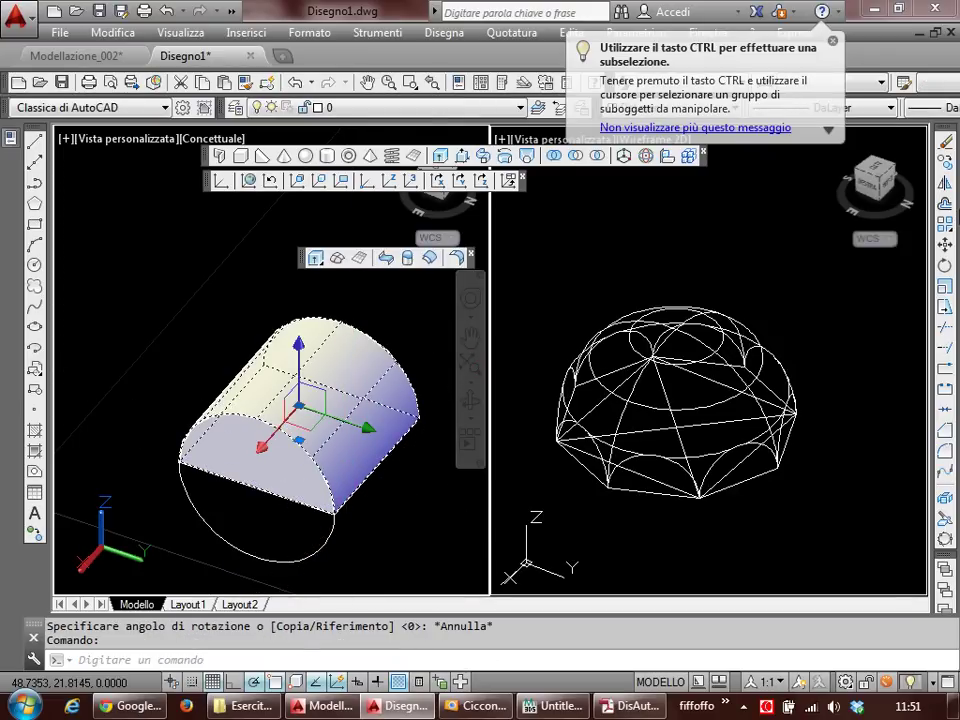
left_click(945, 266)
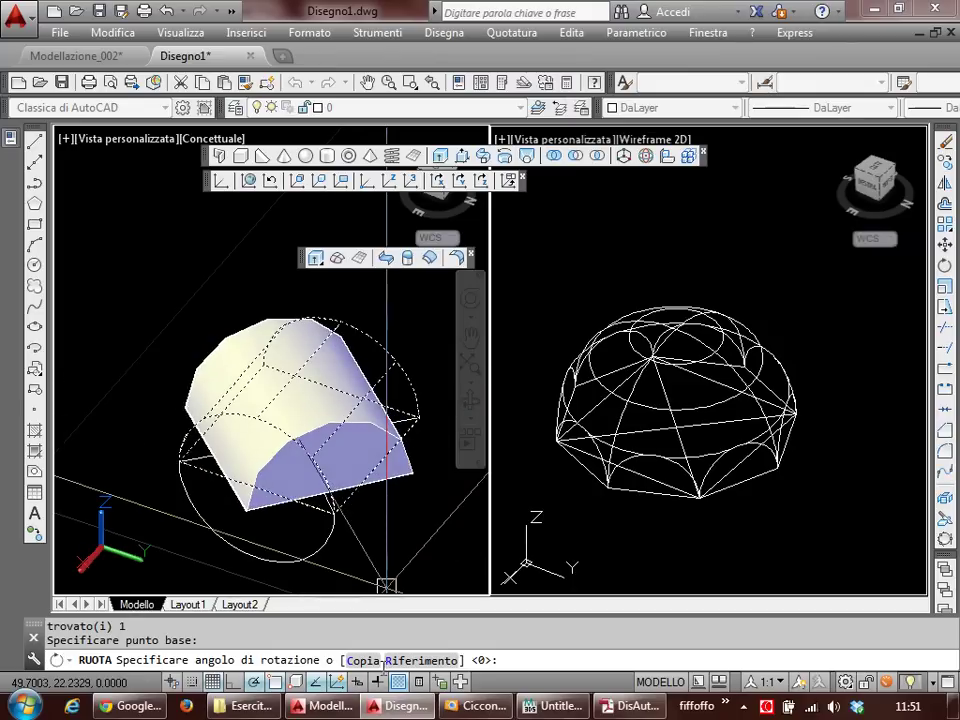
left_click(372, 661)
type("90")
key("Return")
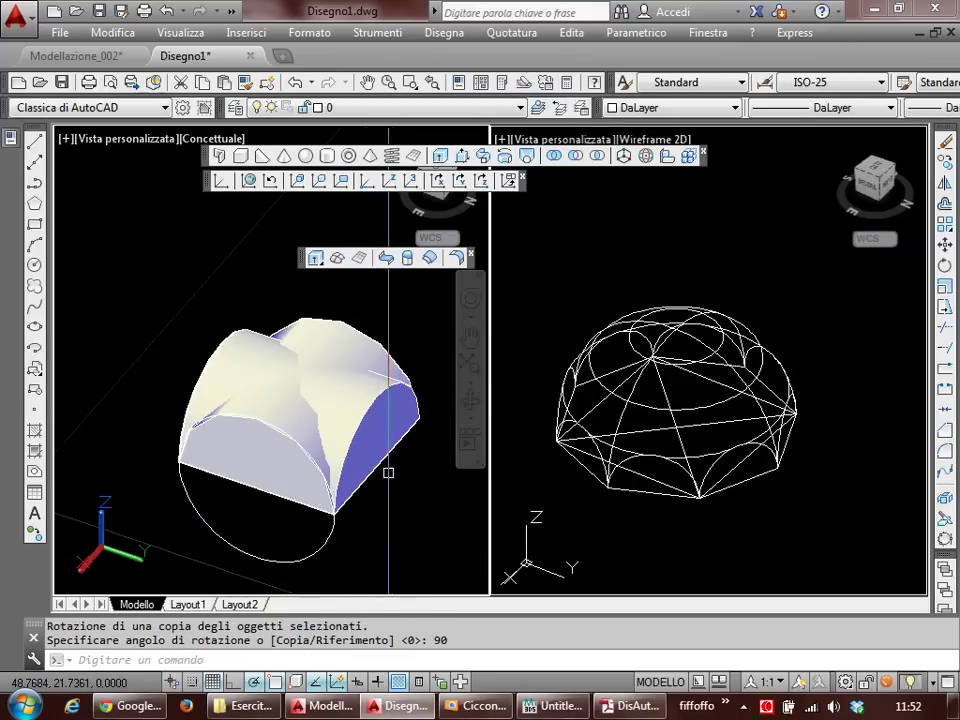
type("u")
Step: Merge the two half-cylinders, then undo both the union and the rotated copy
left_click_drag(392, 491, 272, 420)
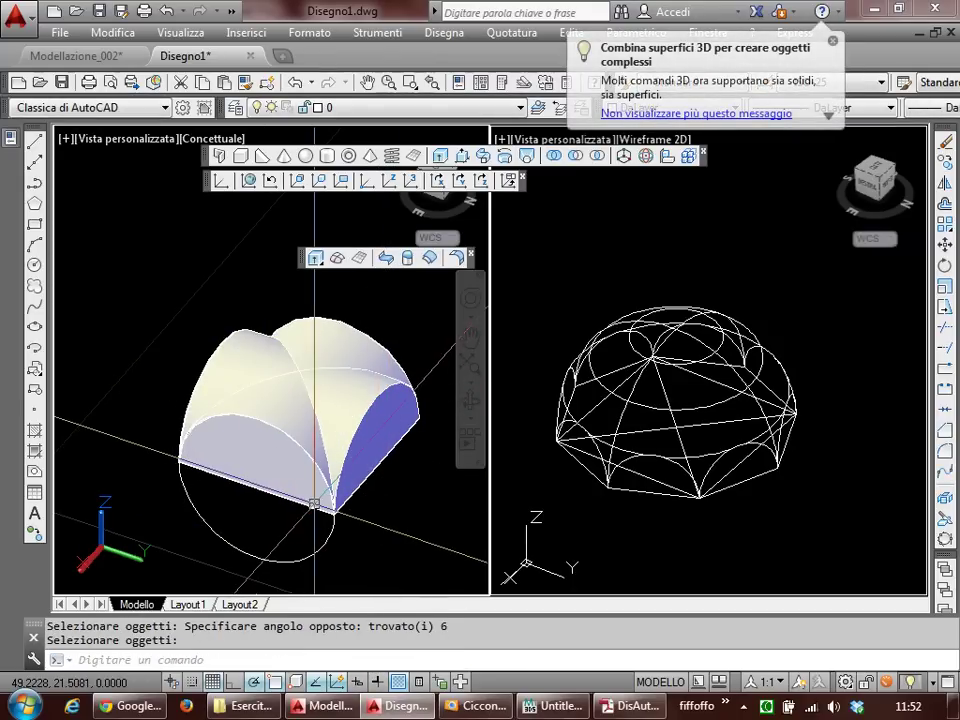
key("ctrl+z")
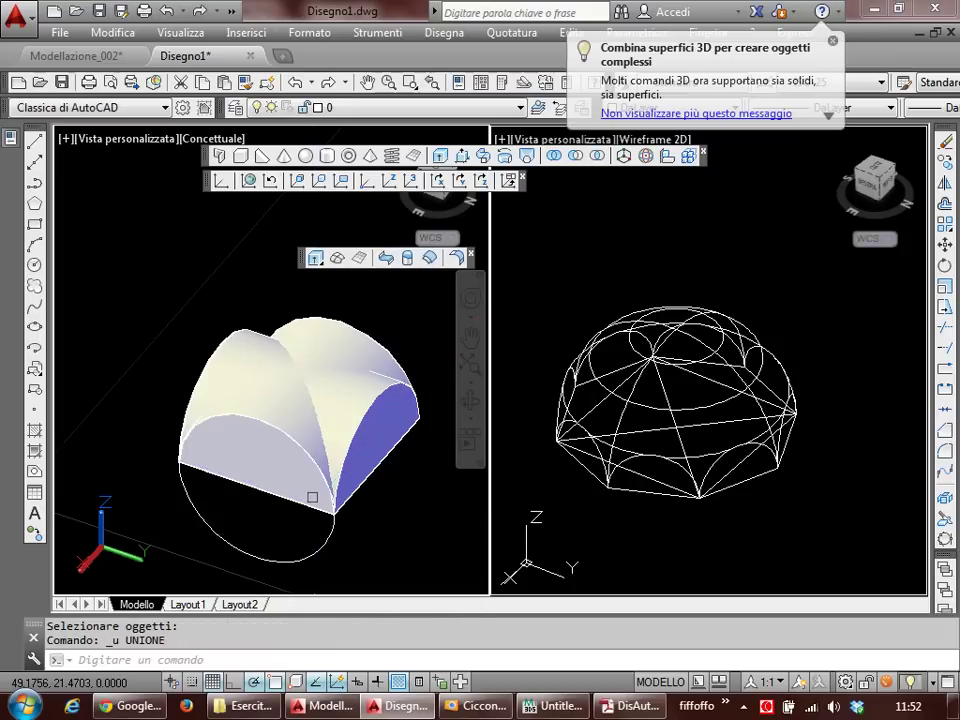
key("ctrl+z")
left_click_drag(309, 471, 337, 465)
middle_click_drag(343, 457, 290, 442)
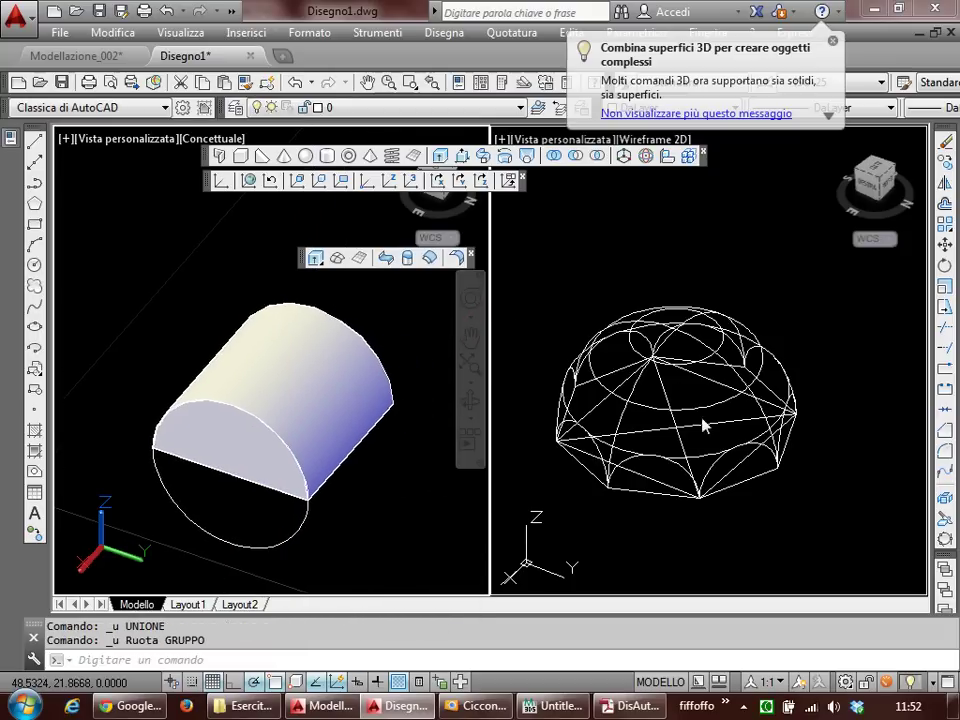
scroll(703, 422, "down", 3)
scroll(789, 437, "down", 2)
scroll(789, 437, "up", 3)
scroll(649, 446, "up", 3)
scroll(649, 446, "up", 2)
scroll(649, 446, "up", 2)
Step: Erase the leftover circle
type("ca")
key("Return")
left_click(697, 548)
key("Return")
middle_click_drag(697, 548, 757, 538)
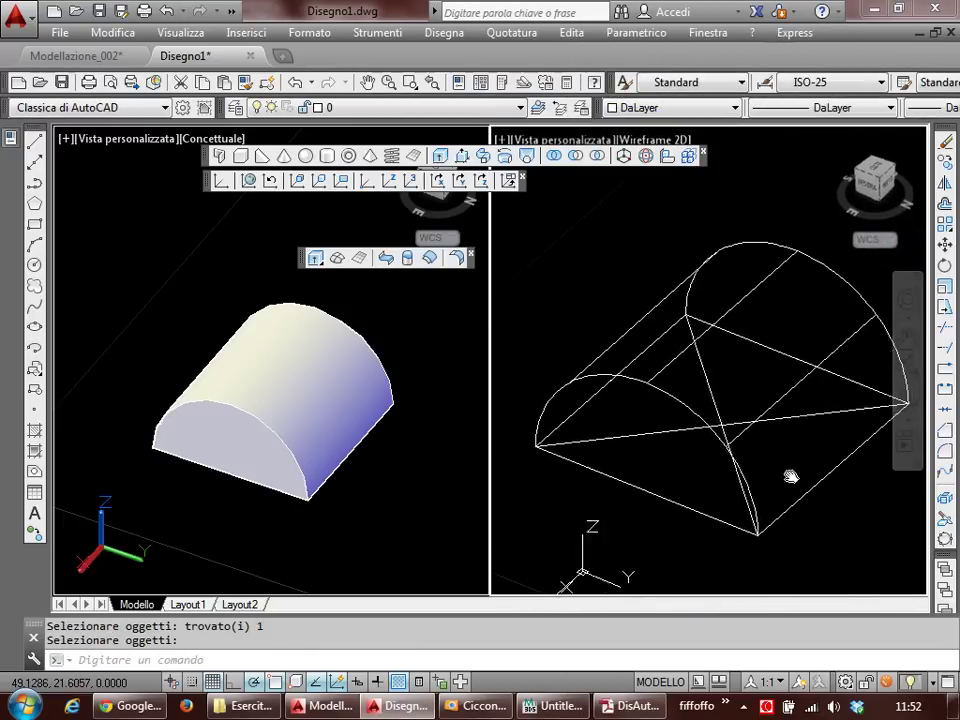
left_click(617, 706)
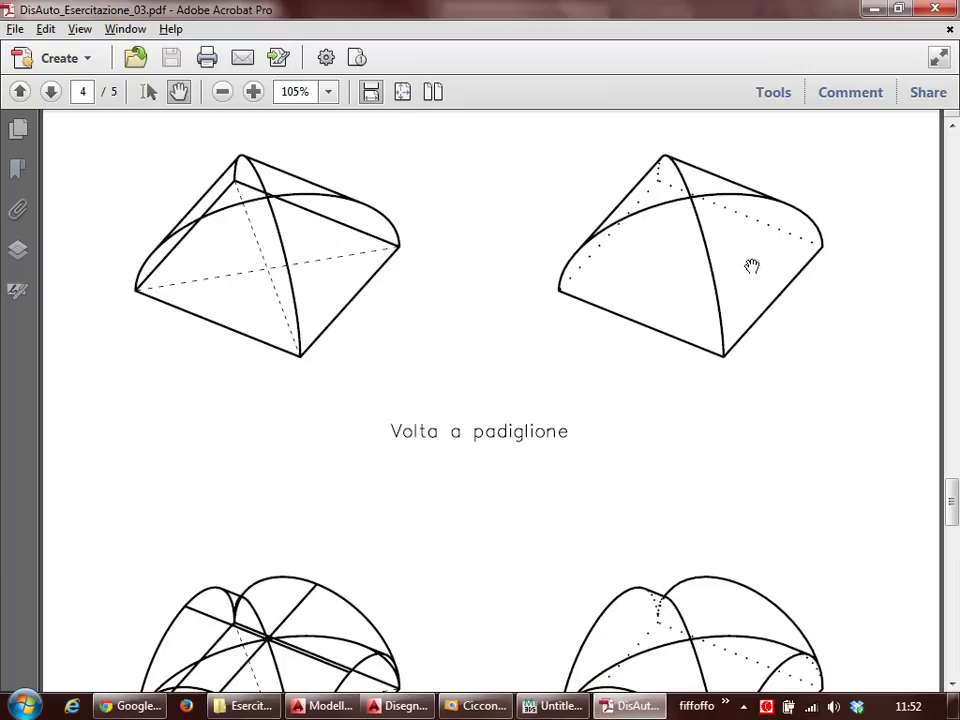
scroll(752, 266, "down", 5)
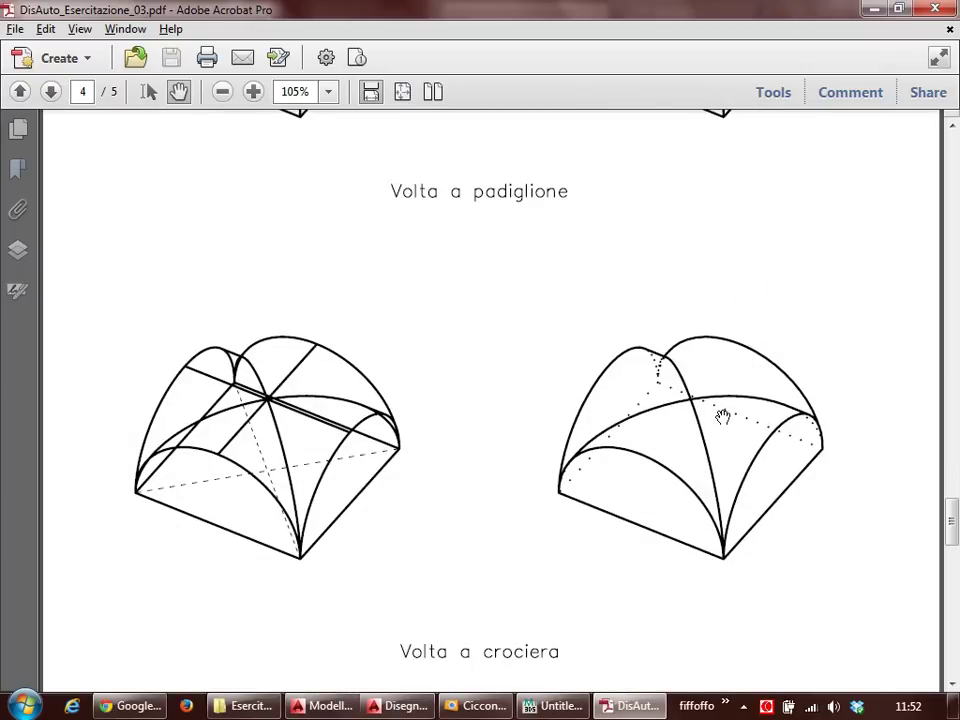
key("alt+Tab")
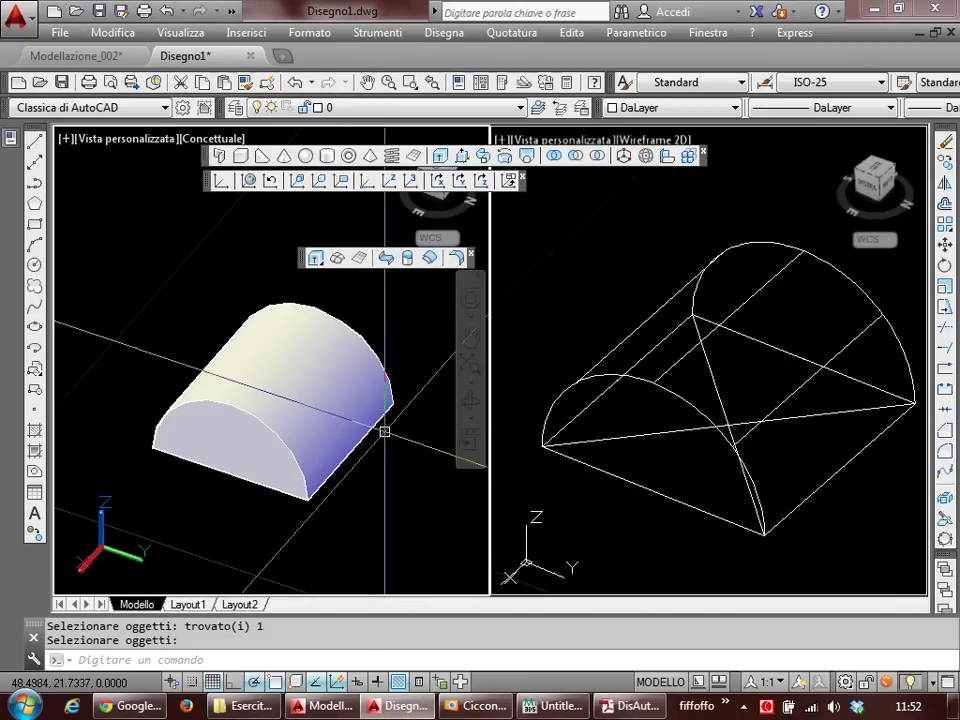
Step: Extrude both diagonal lines upward into vertical walls above the vault
type("est")
key("Return")
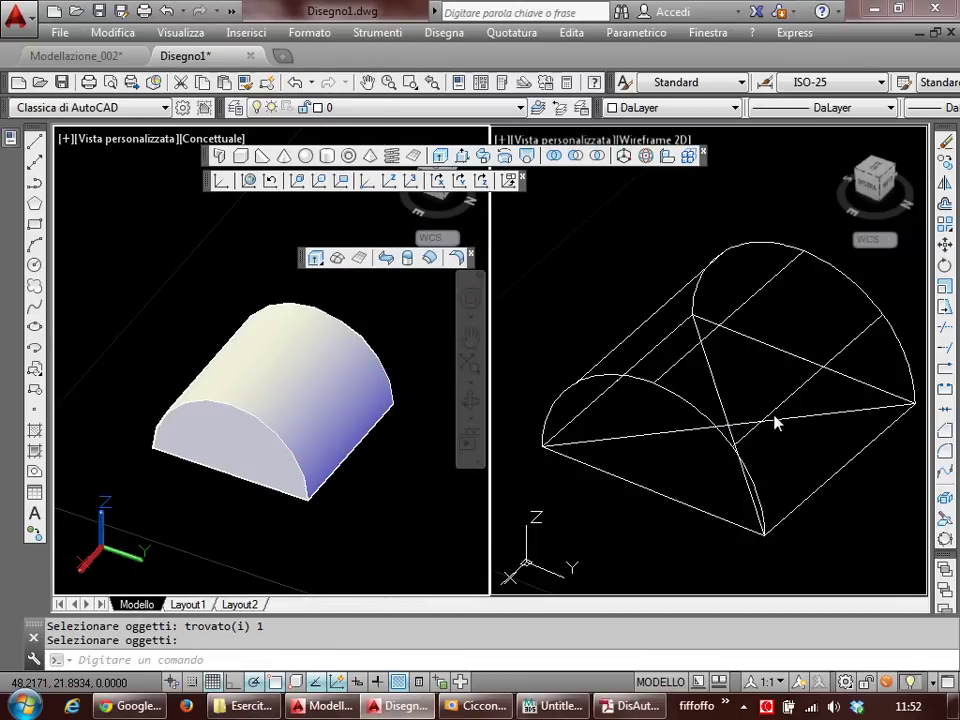
left_click(815, 416)
key("Return")
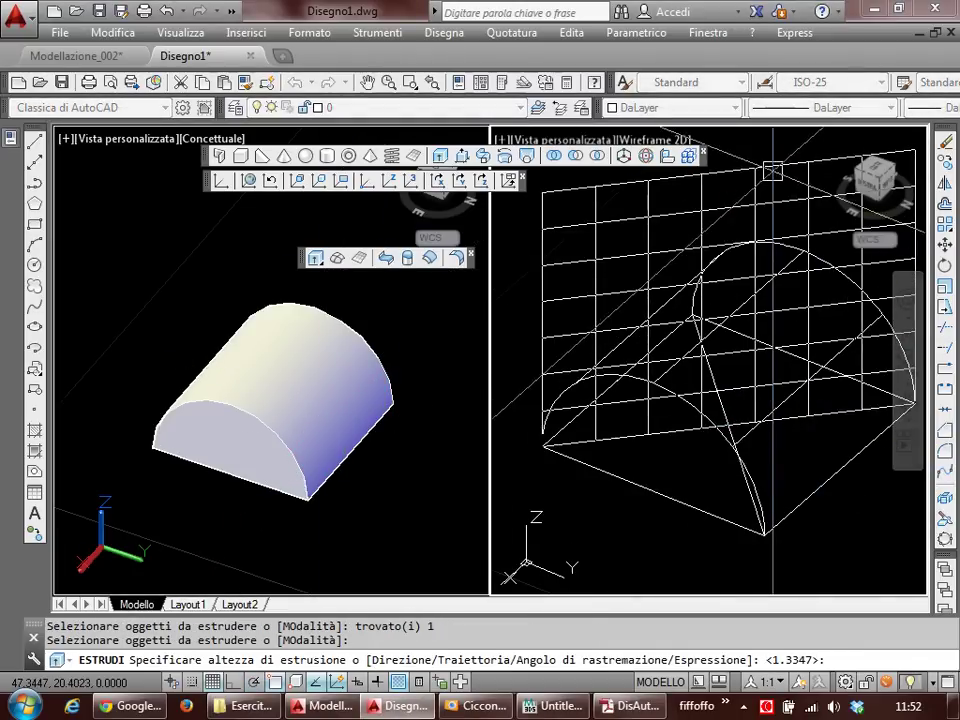
left_click(724, 403)
key("Return")
key("Return")
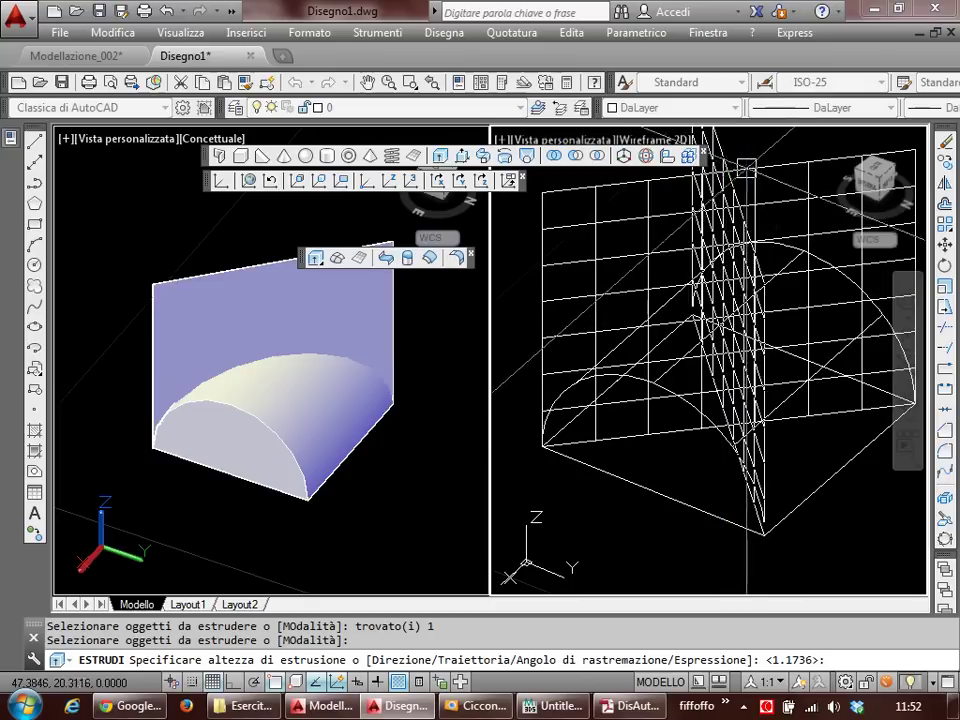
left_click(740, 206)
Step: Slice the half-cylinder with the first diagonal wall surface, keeping the lower part
left_click(355, 432)
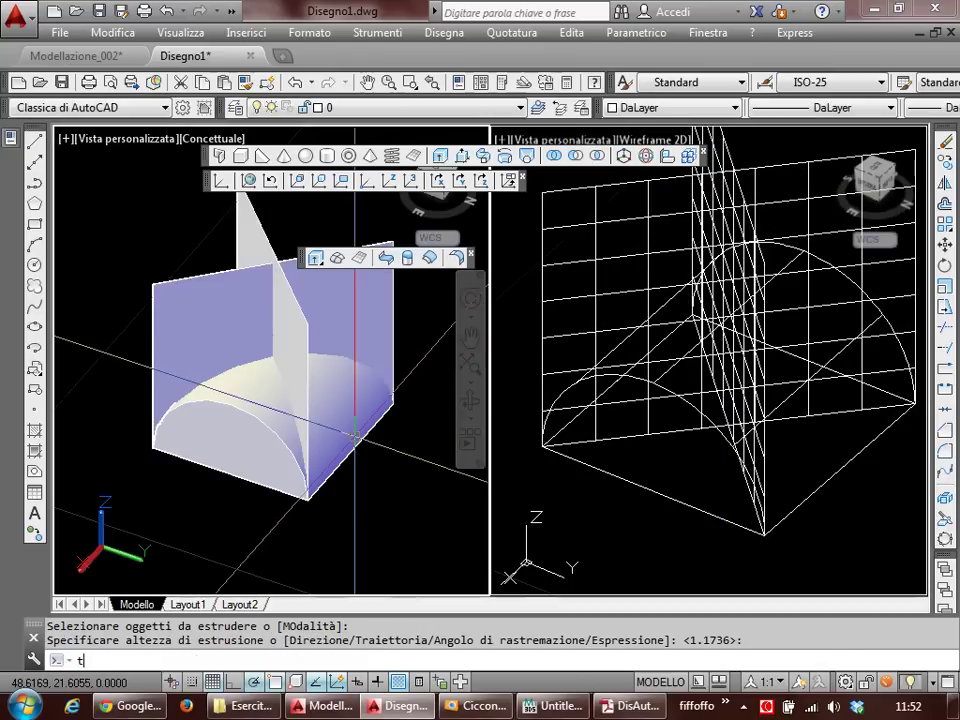
type("c")
key("Return")
left_click(343, 396)
key("Return")
type("s")
key("Return")
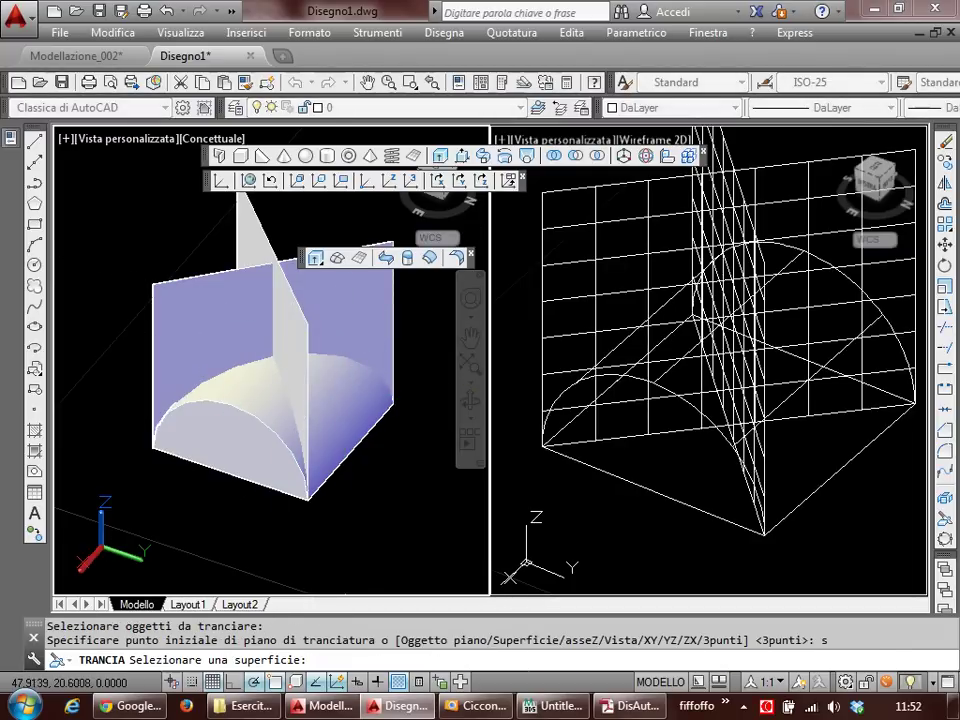
left_click(224, 292)
left_click(211, 289)
left_click(268, 415)
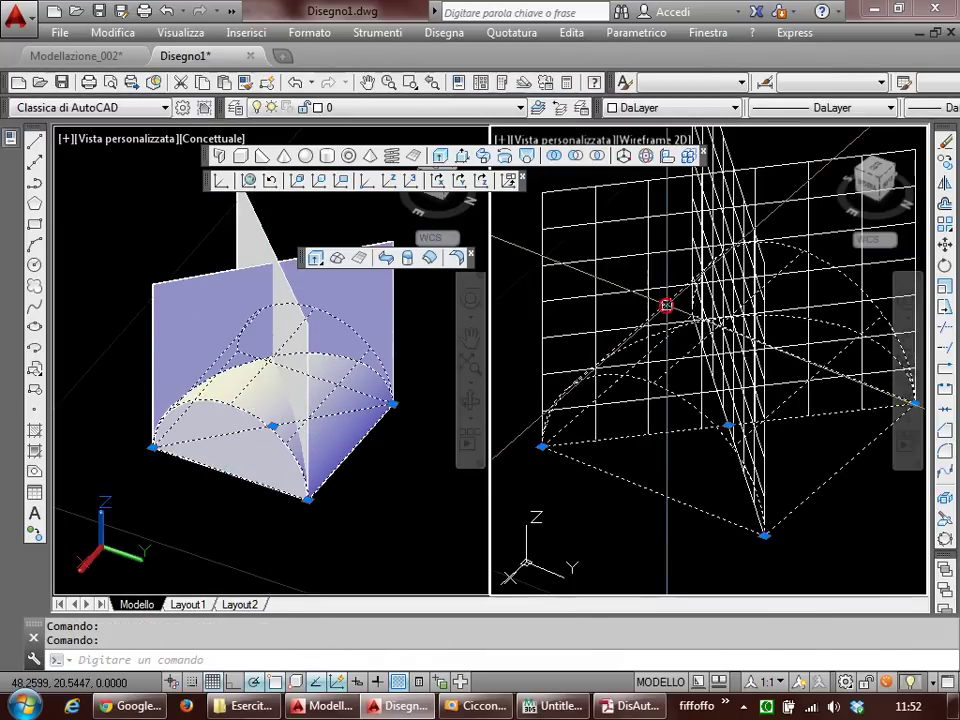
Step: Try slicing the solid with the three-point plane option, then cancel
type("tc")
key("Return")
left_click(722, 145)
key("Return")
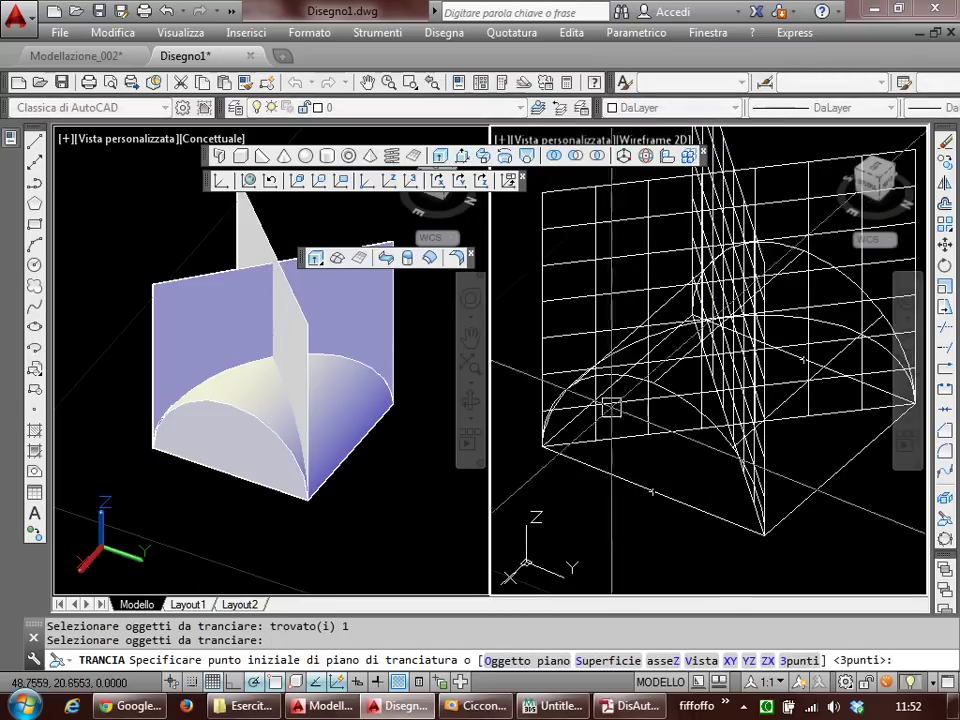
key("Return")
Step: Slice the solid with the second diagonal wall surface, keeping the lower part
key("Return")
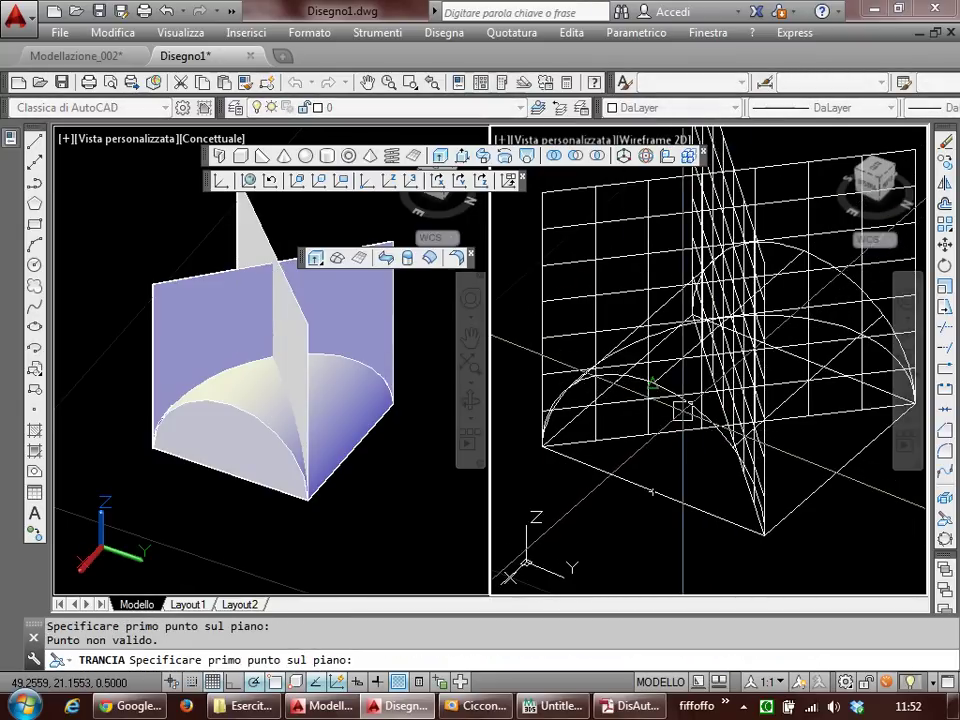
key("Escape")
middle_click_drag(683, 410, 666, 411, "shift")
left_click(661, 454)
key("Escape")
key("Escape")
type("c")
key("Return")
left_click(660, 454)
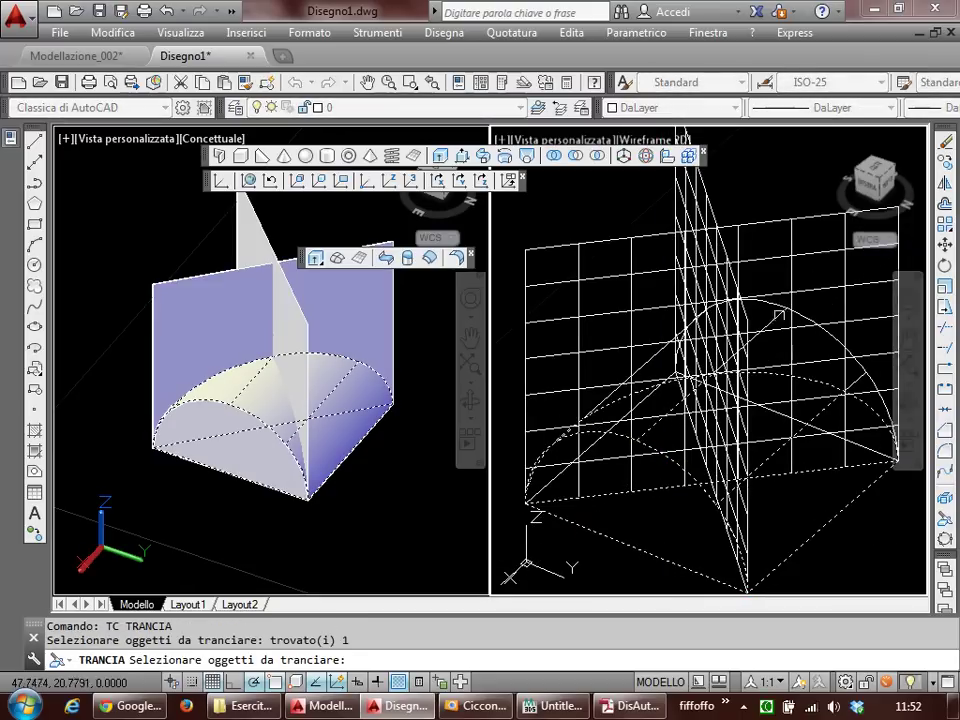
key("Return")
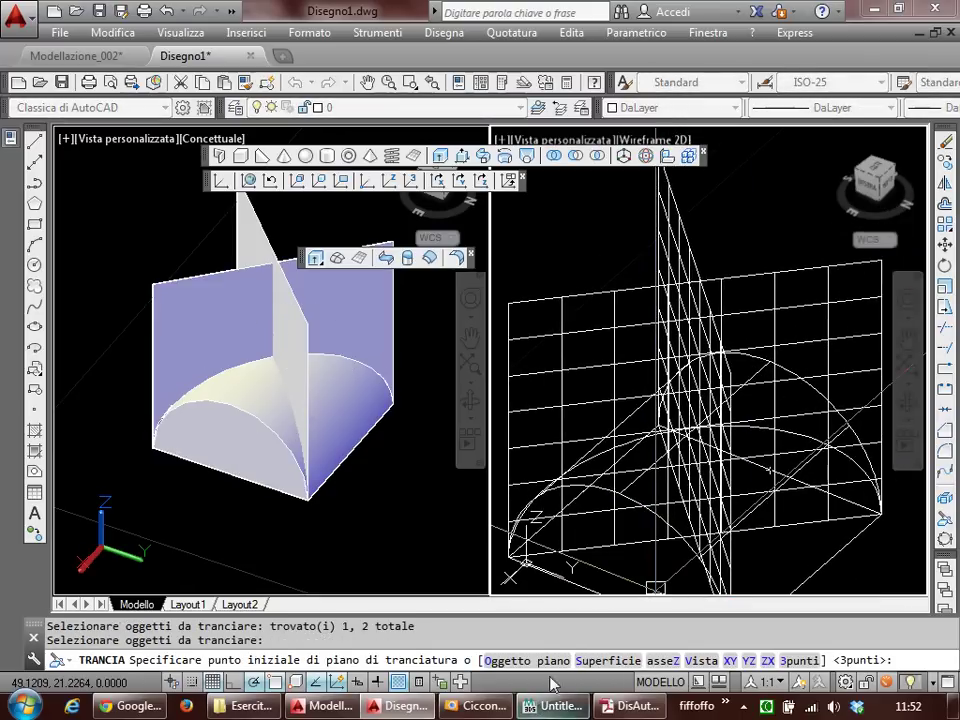
type("s")
key("Return")
left_click(676, 255)
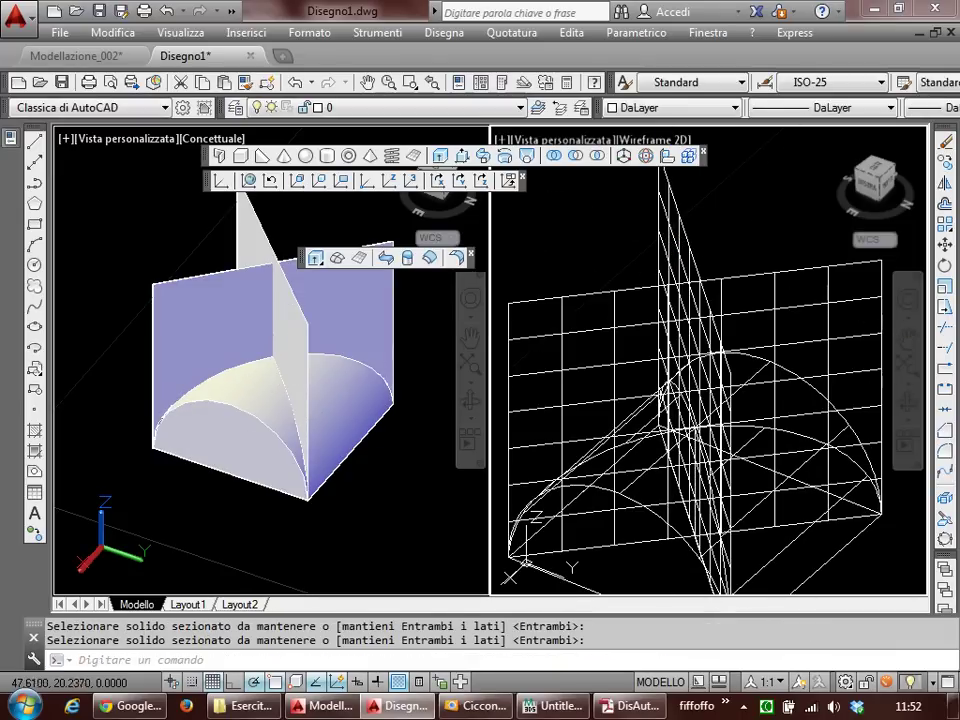
left_click(676, 241)
Step: Erase the two vertical cutting surfaces
left_click(697, 253)
type("ca")
key("Return")
middle_click_drag(746, 368, 737, 321)
key("Escape")
left_click(729, 311)
key("Escape")
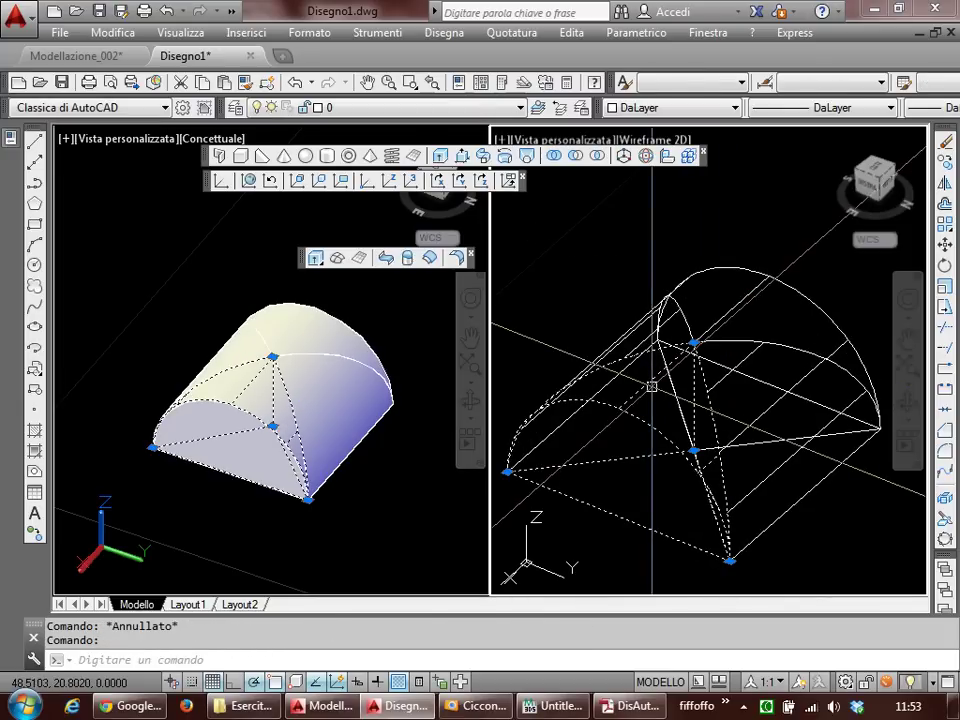
Step: Select individual sliced pieces of the vault to check them
key("Escape")
scroll(737, 339, "down", 2)
left_click(720, 340)
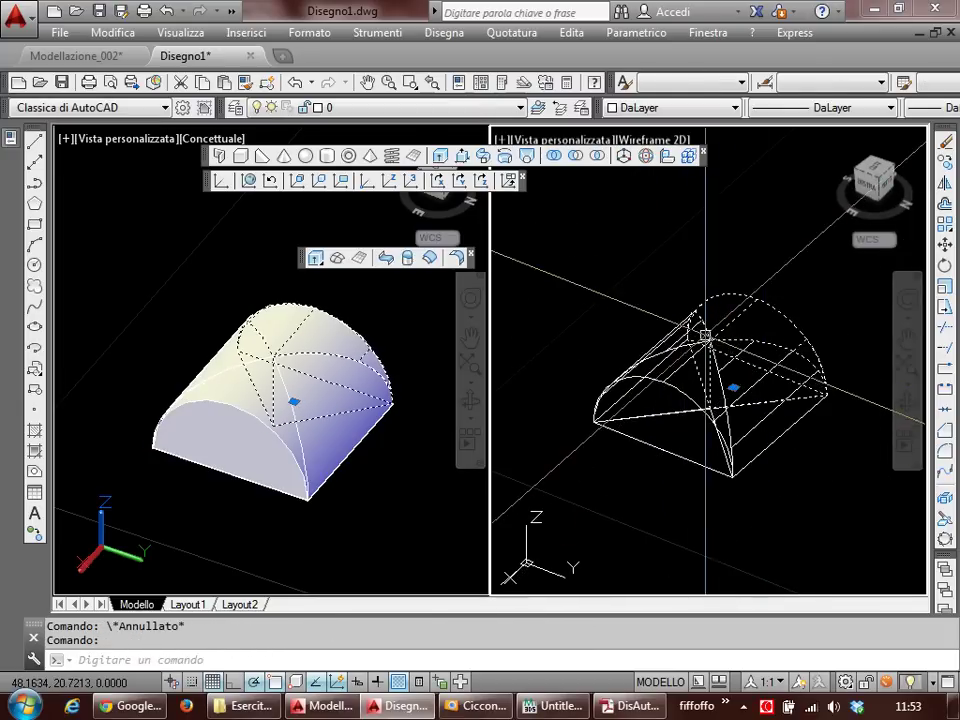
key("Escape")
left_click(669, 326)
key("Escape")
left_click(669, 326)
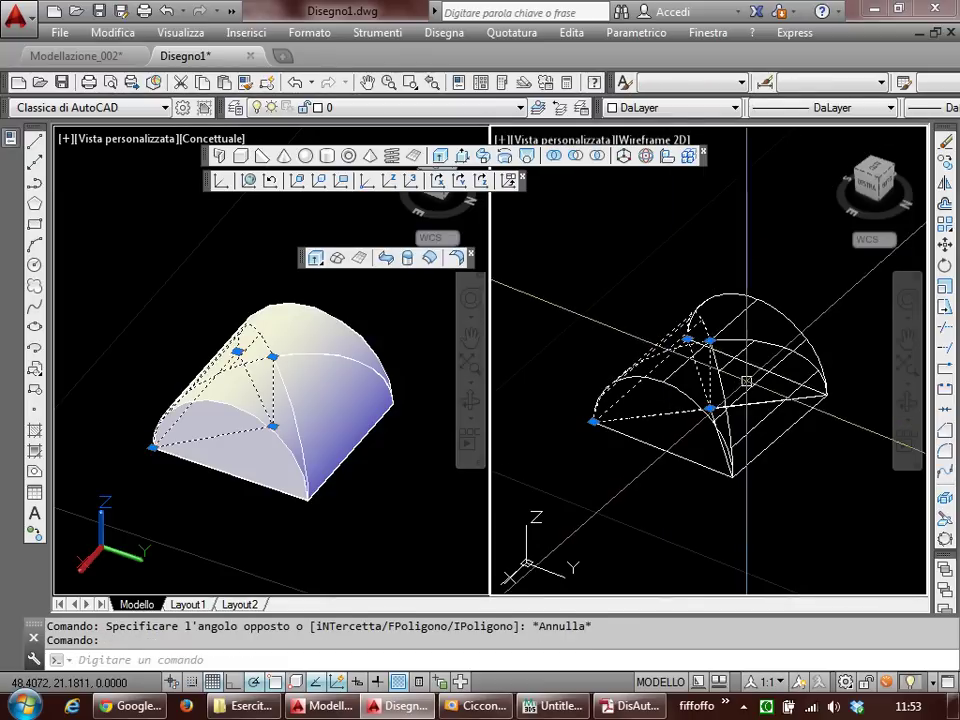
key("Escape")
Step: Copy all seven vault pieces to a second location
left_click(793, 467)
left_click(720, 403)
type("cc")
key("Return")
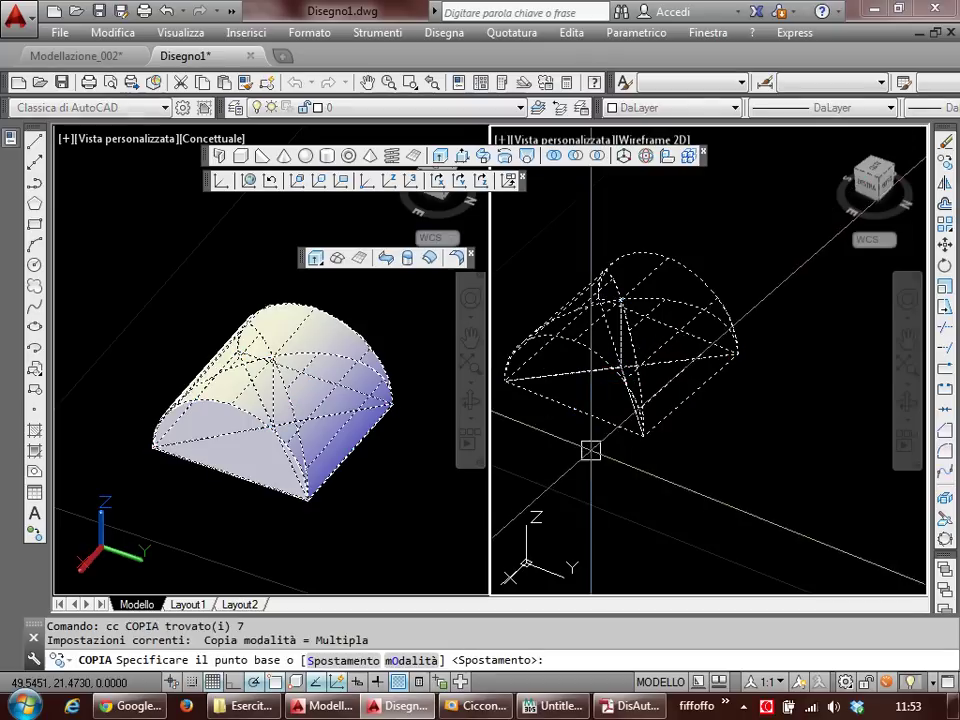
left_click(590, 451)
scroll(787, 523, "down", 1)
left_click(765, 530)
key("Escape")
key("Escape")
key("Escape")
Step: Erase two unneeded vault pieces
scroll(711, 427, "up", 1)
left_click(703, 431)
type("ca")
key("Return")
left_click(611, 339)
key("Return")
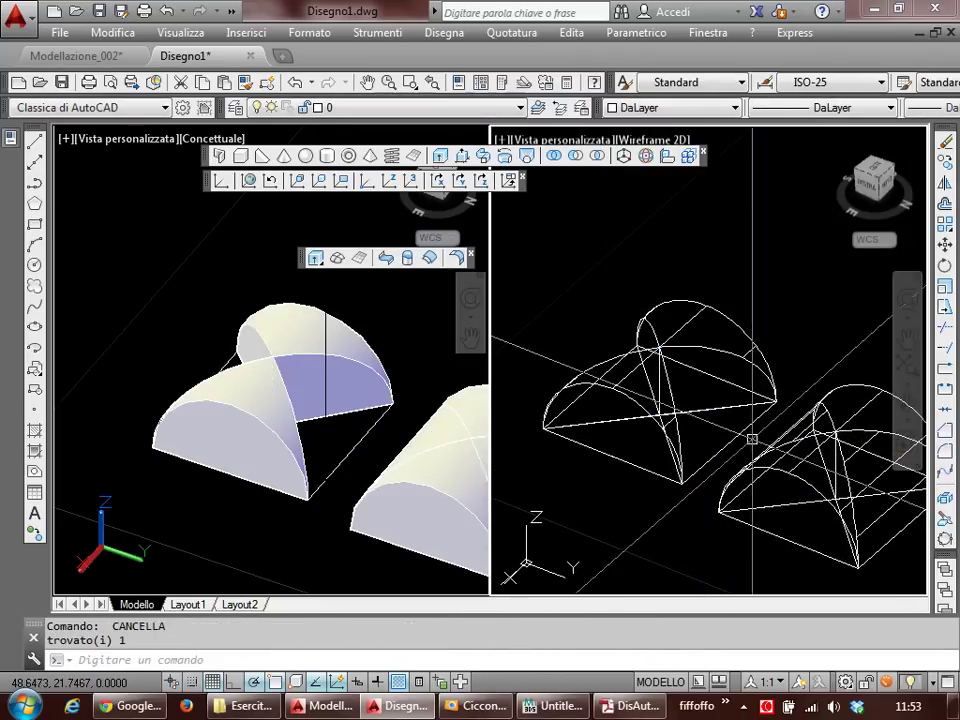
middle_click_drag(752, 438, 657, 383)
left_click(764, 346)
key("Delete")
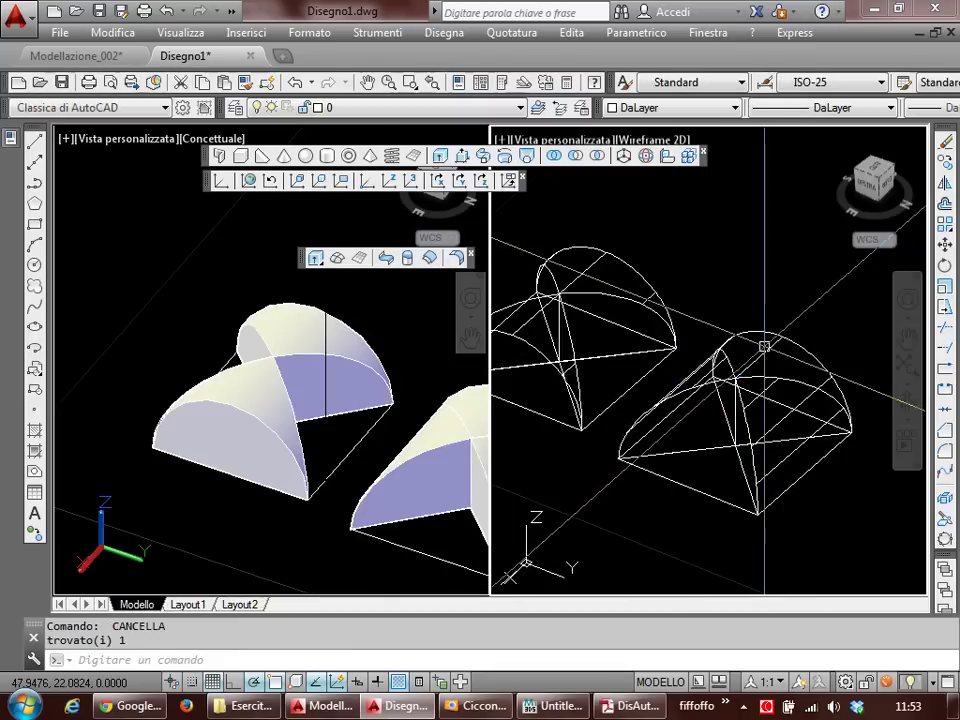
middle_click_drag(771, 439, 836, 467)
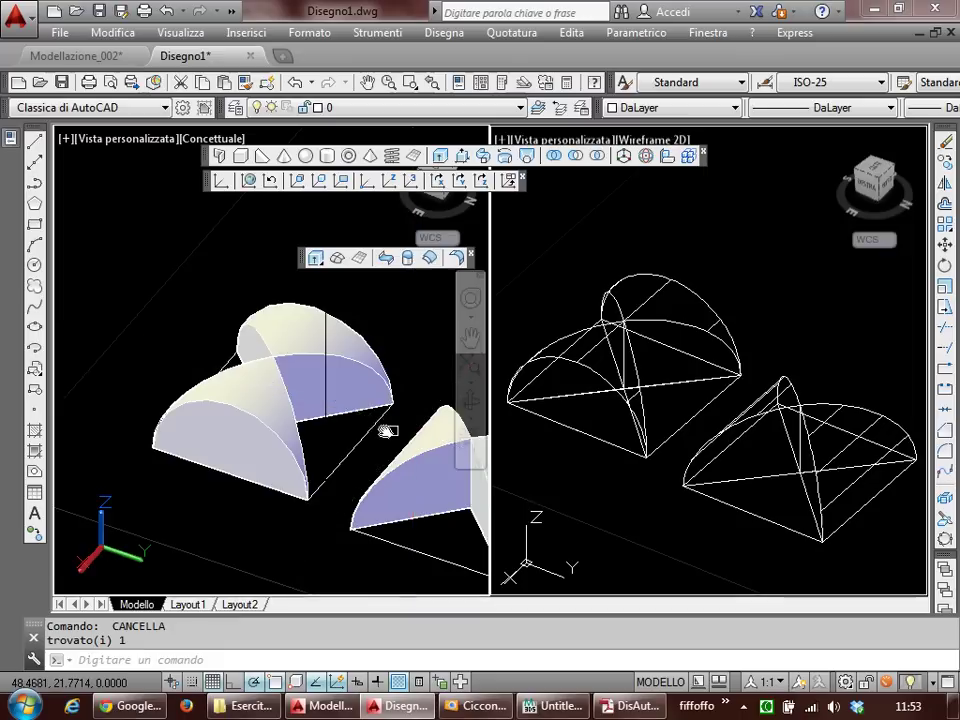
Step: Rotate a copy of the first vault's two half-barrel pieces by 90°
middle_click_drag(388, 432, 301, 362)
left_click(207, 298)
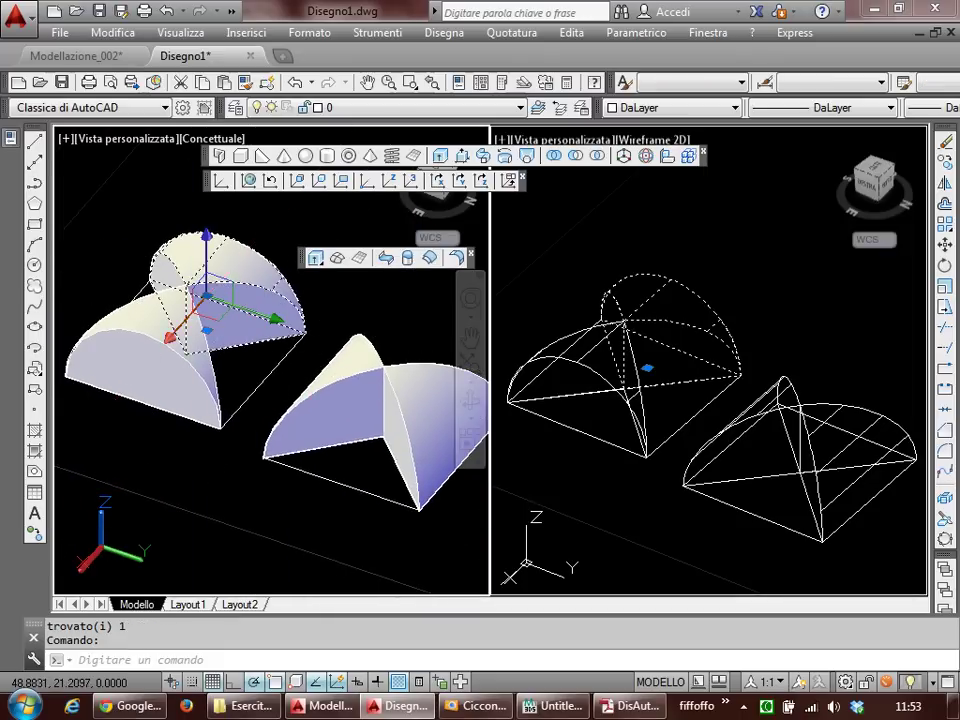
left_click(197, 408)
left_click(946, 267)
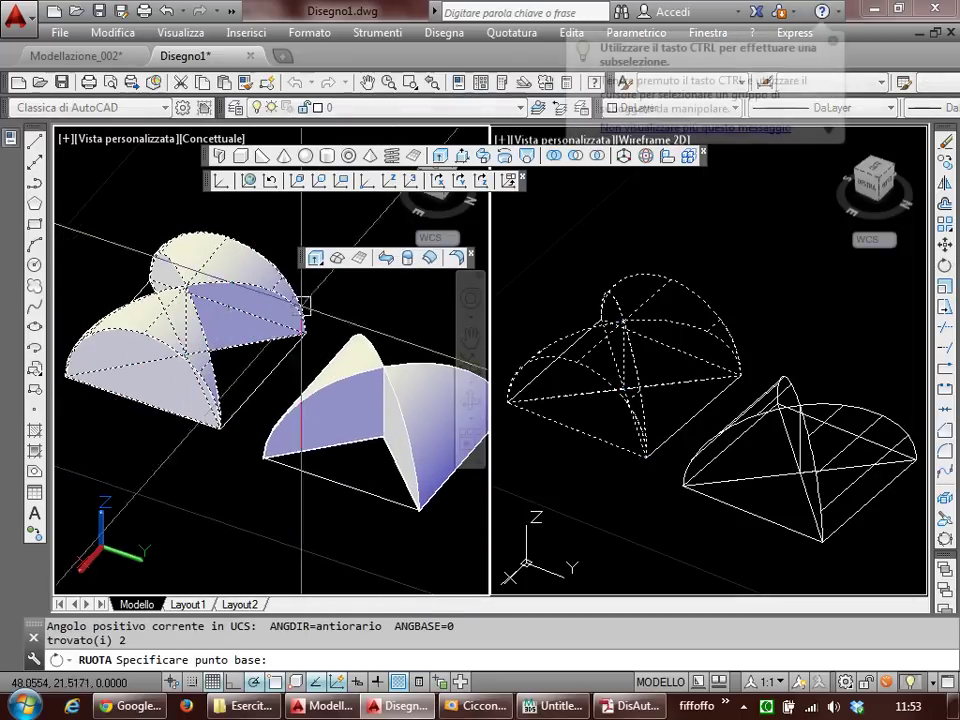
left_click(186, 285)
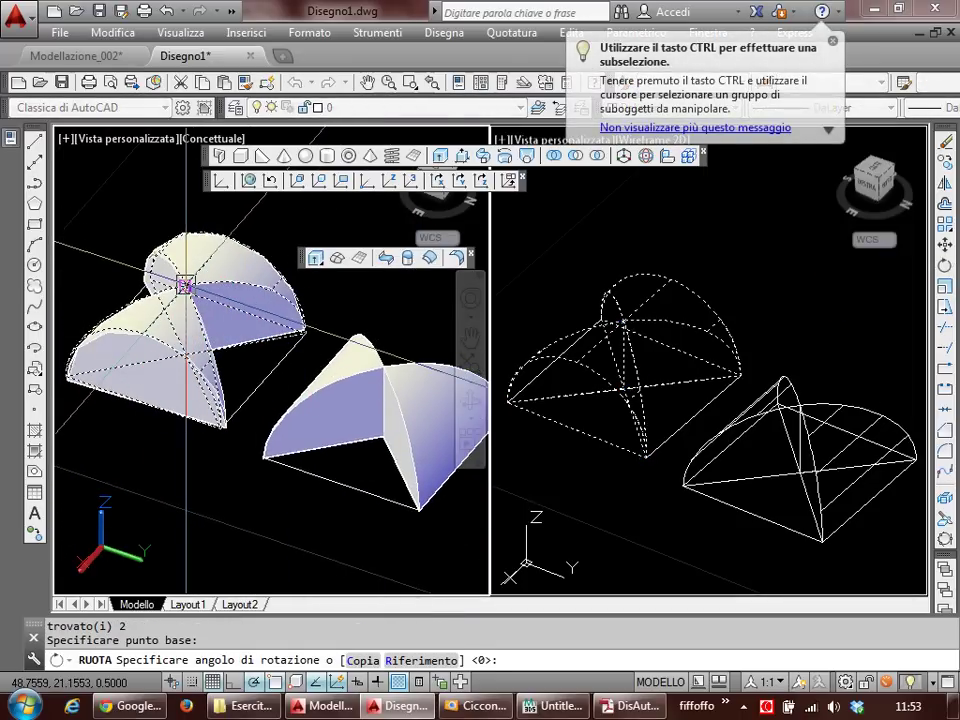
left_click(362, 664)
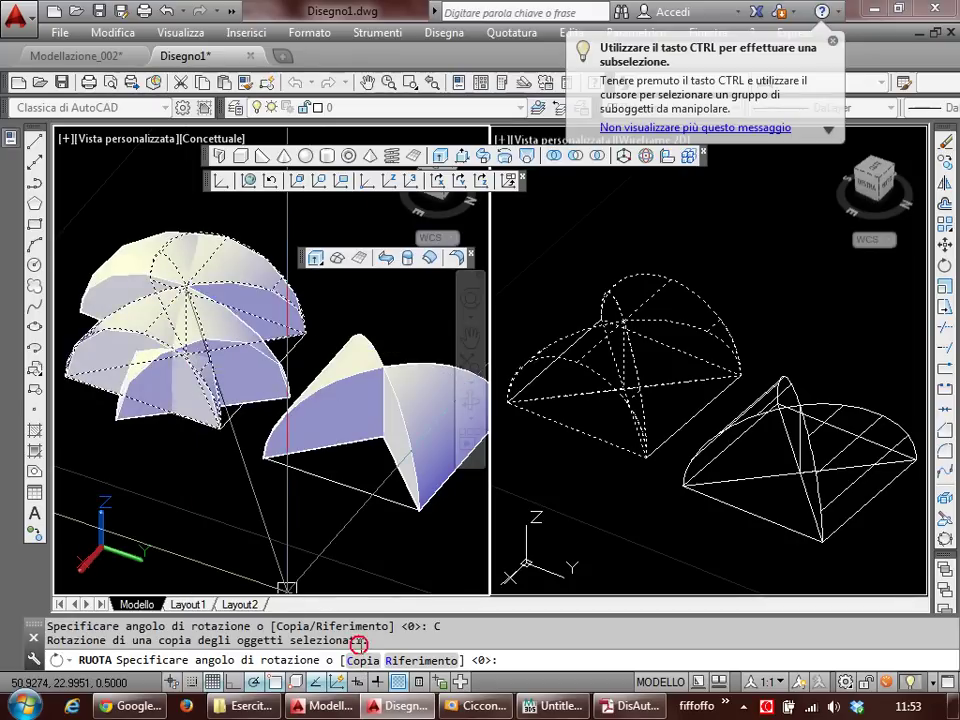
type("90")
key("Return")
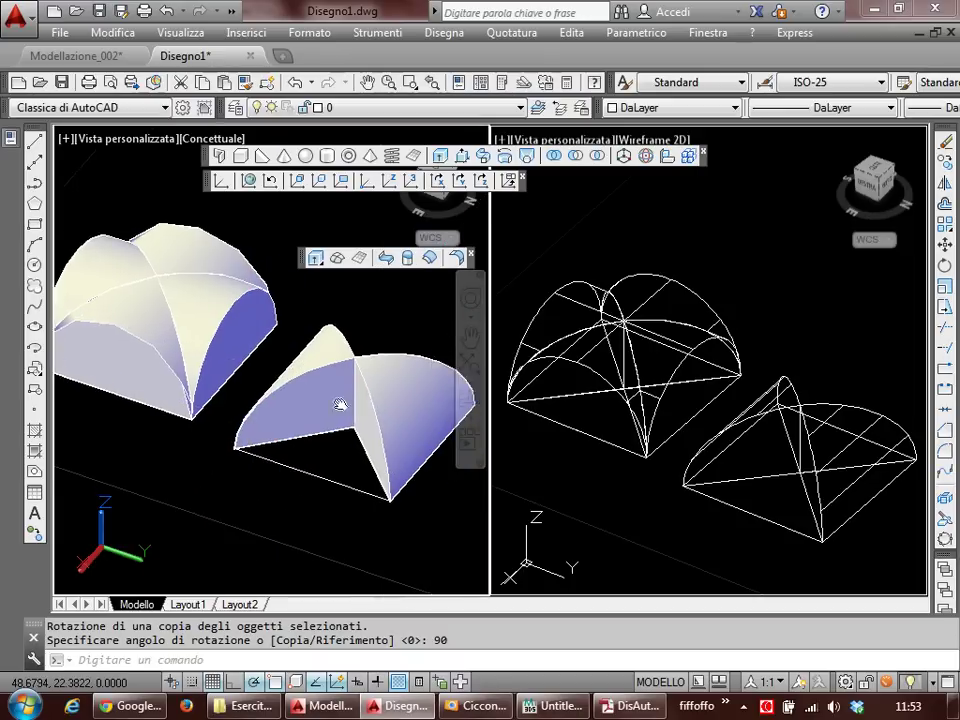
Step: Rotate a copy of the second vault's two pieces by 90° about its apex
left_click(258, 348)
left_click(230, 300)
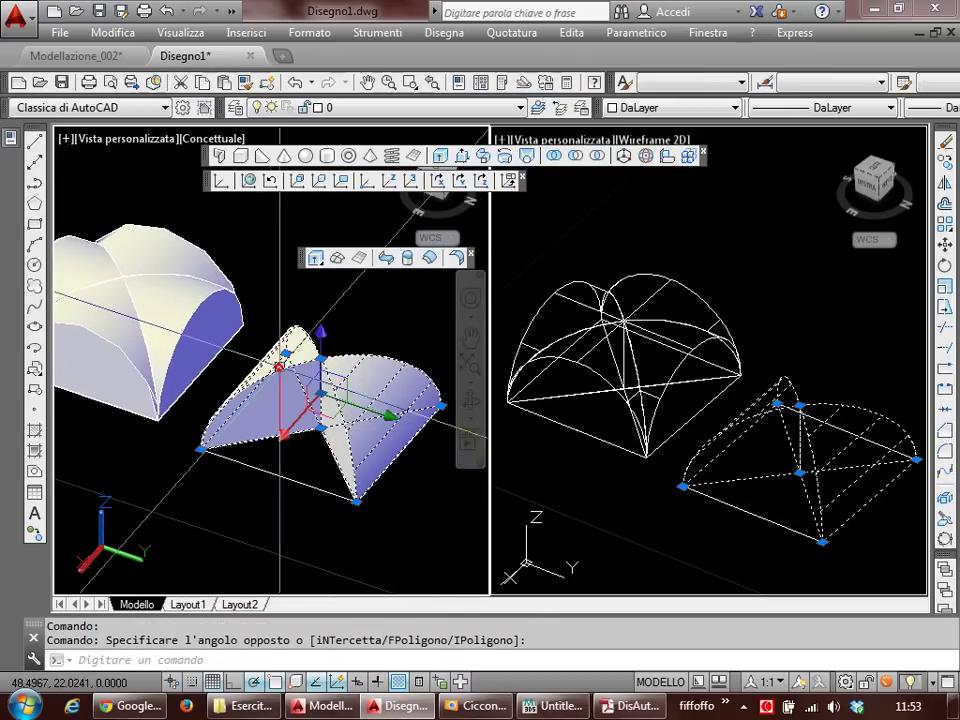
key("Return")
left_click(326, 353)
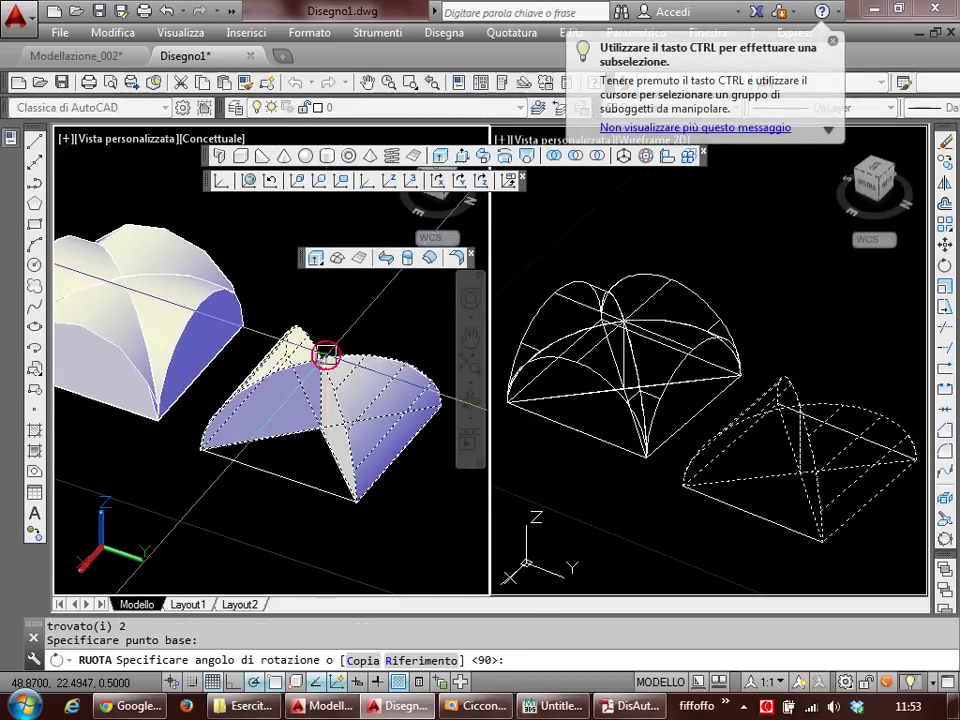
left_click(367, 662)
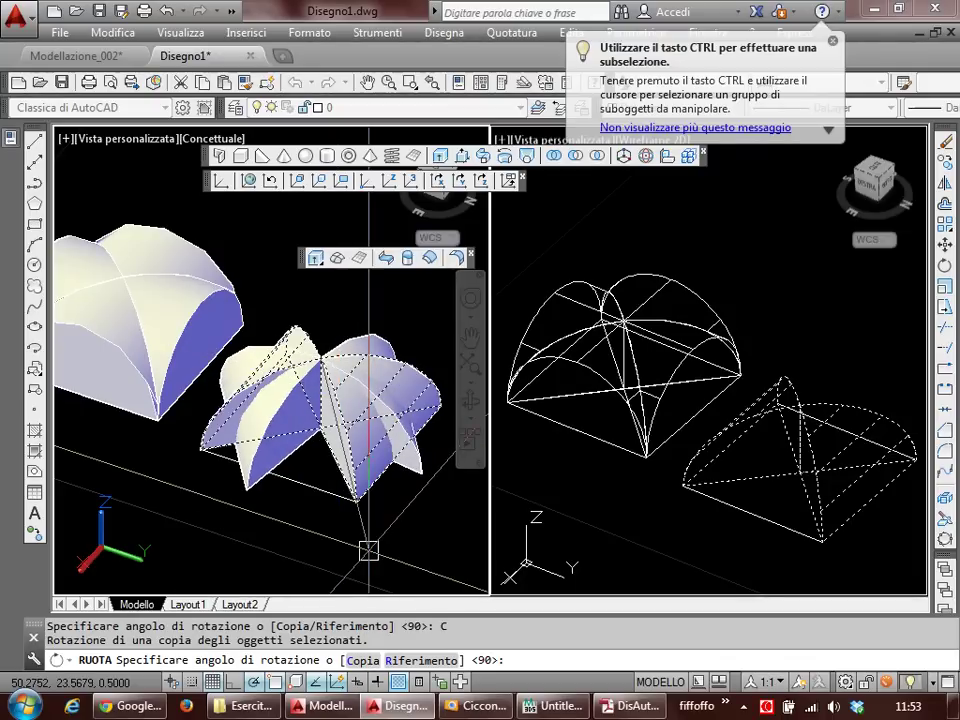
left_click(369, 506)
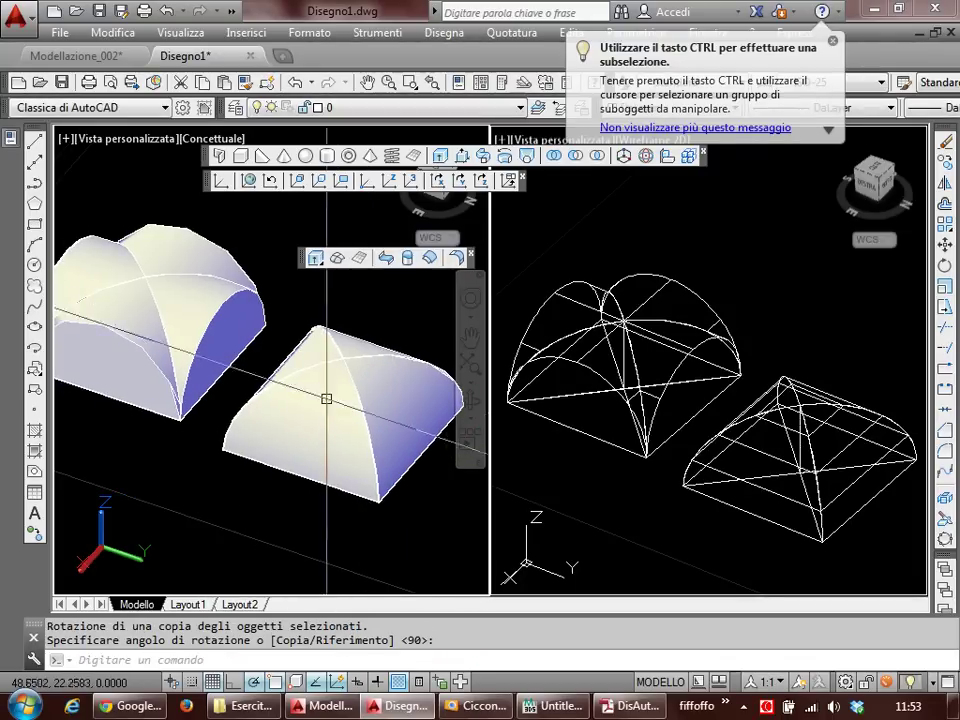
Step: Orbit and pan the shaded view to inspect the cross and cloister vaults
scroll(320, 400, "down", 3)
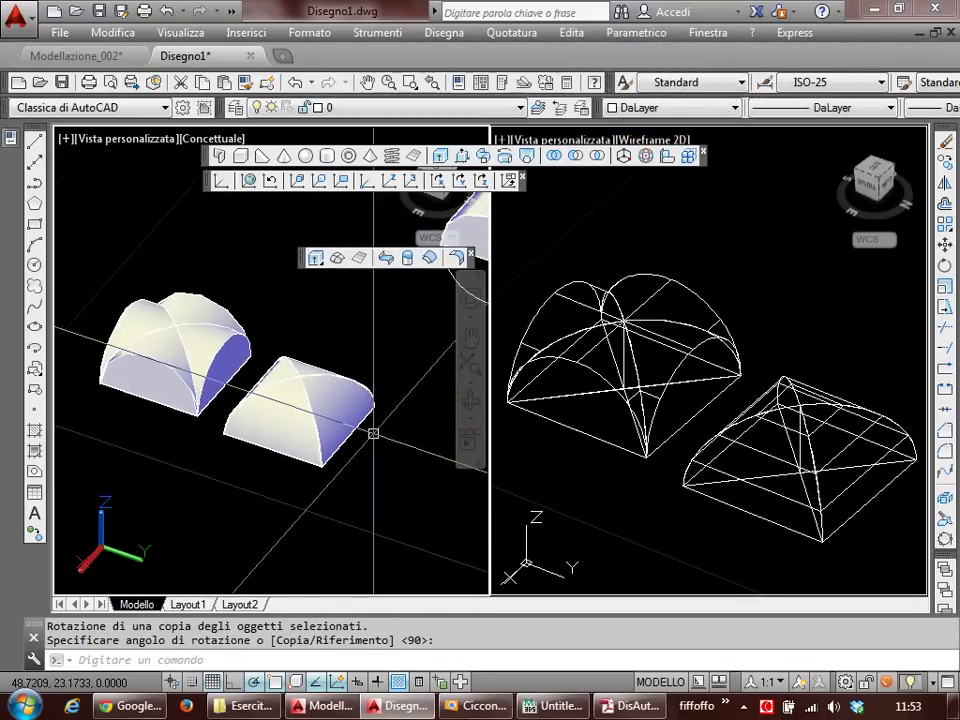
mouse_move(373, 433)
middle_mouse_down()
mouse_move(323, 437)
mouse_move(315, 486)
middle_mouse_up()
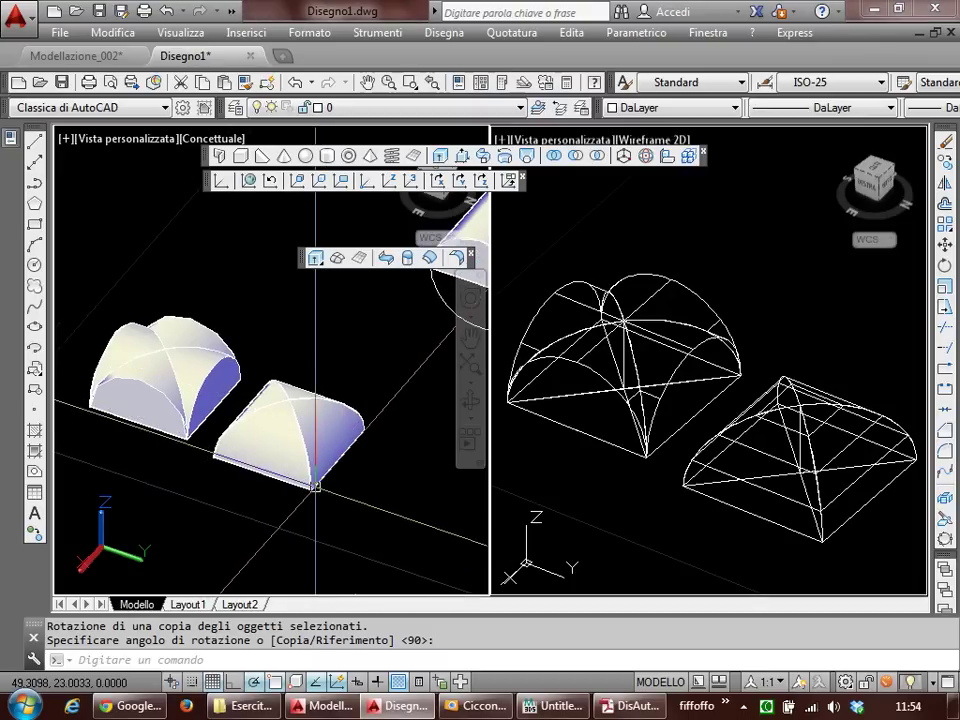
middle_click_drag(330, 382, 268, 393, "shift")
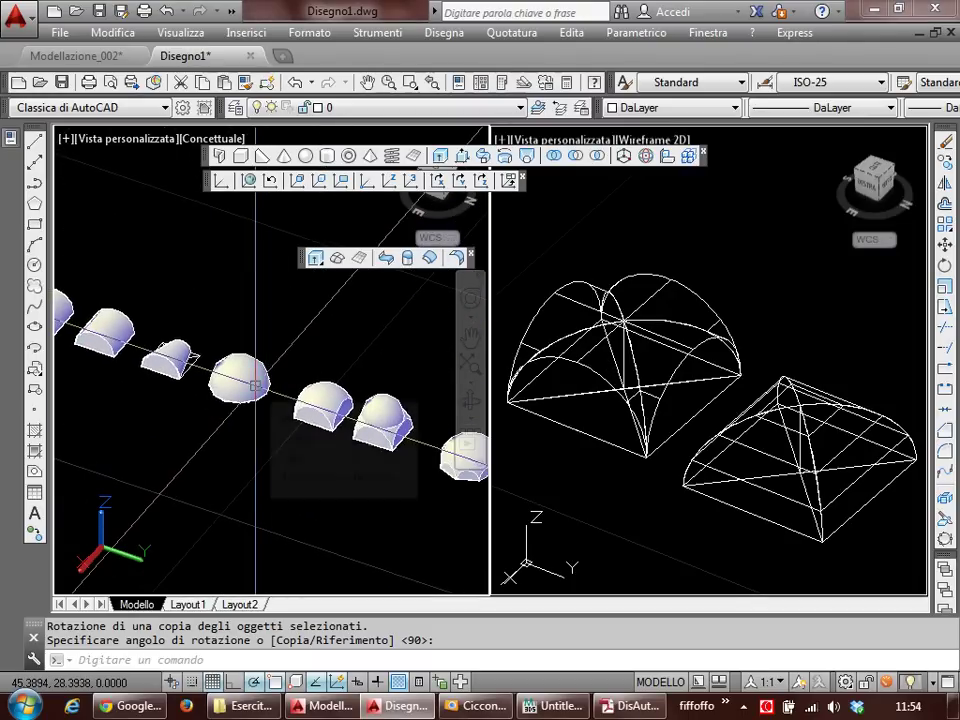
mouse_move(255, 385)
middle_mouse_down("shift")
mouse_move(268, 424)
mouse_move(286, 425)
middle_mouse_up("shift")
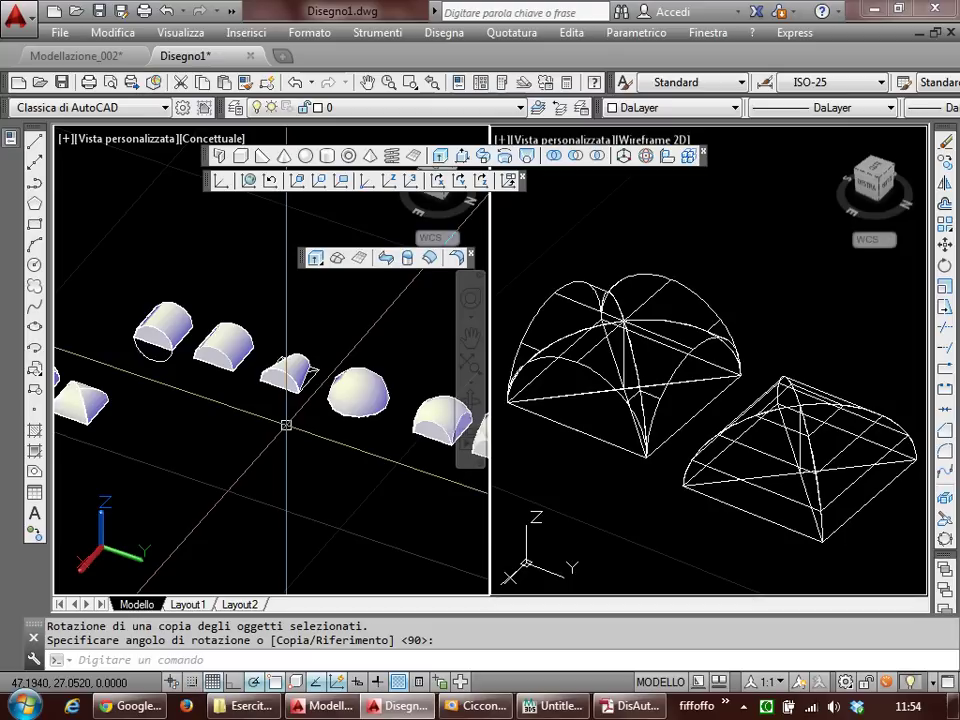
middle_click_drag(153, 345, 272, 439, "shift")
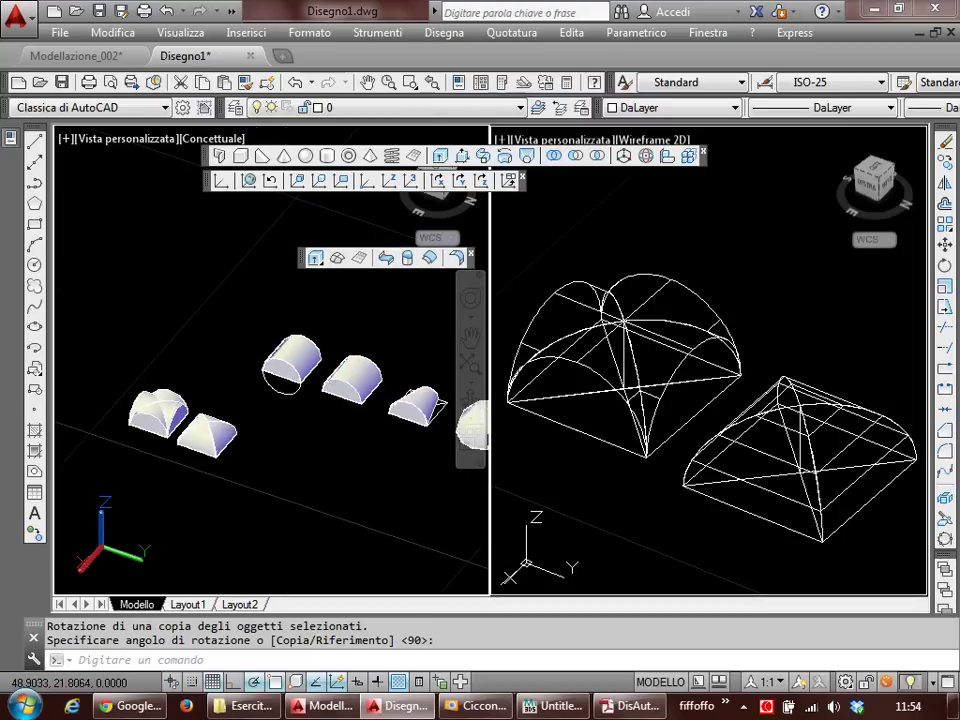
scroll(263, 467, "up", 3)
scroll(213, 444, "up", 3)
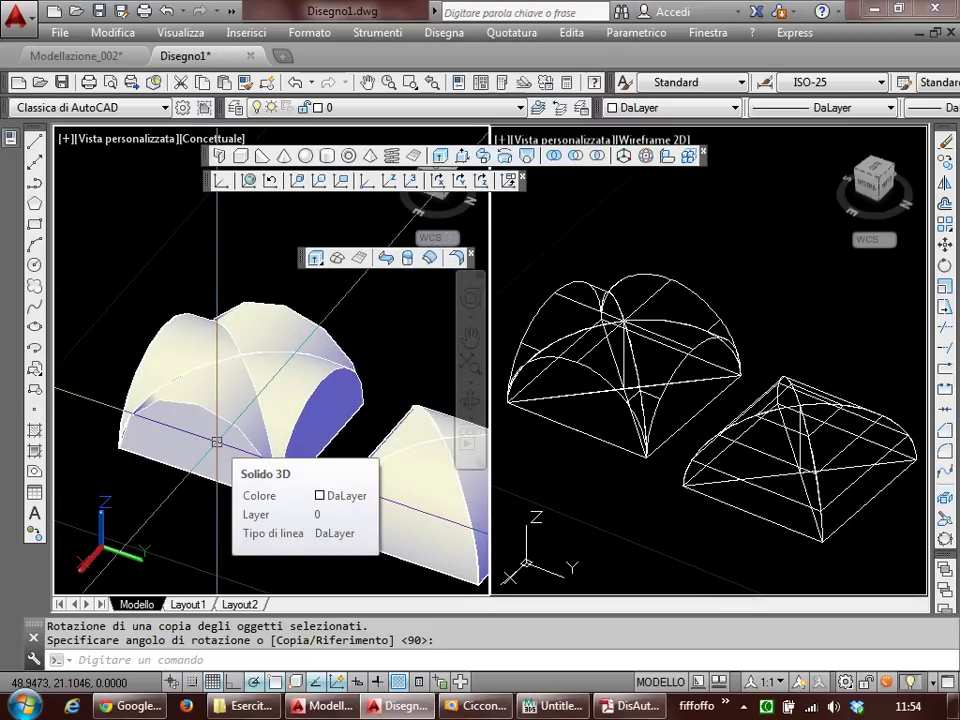
scroll(216, 441, "down", 3)
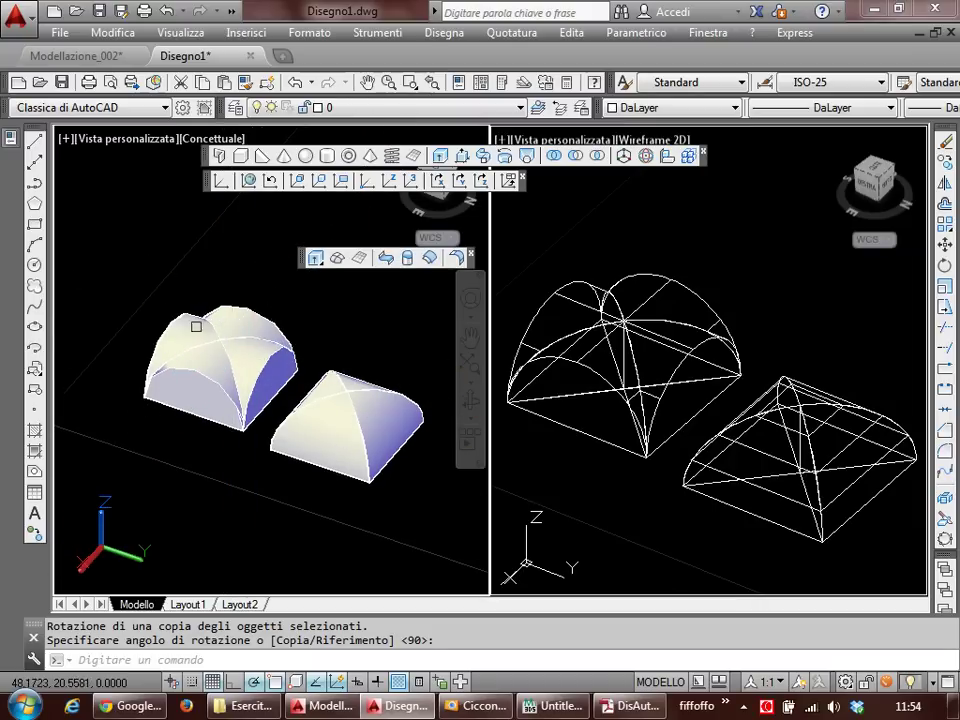
middle_click_drag(262, 302, 317, 302)
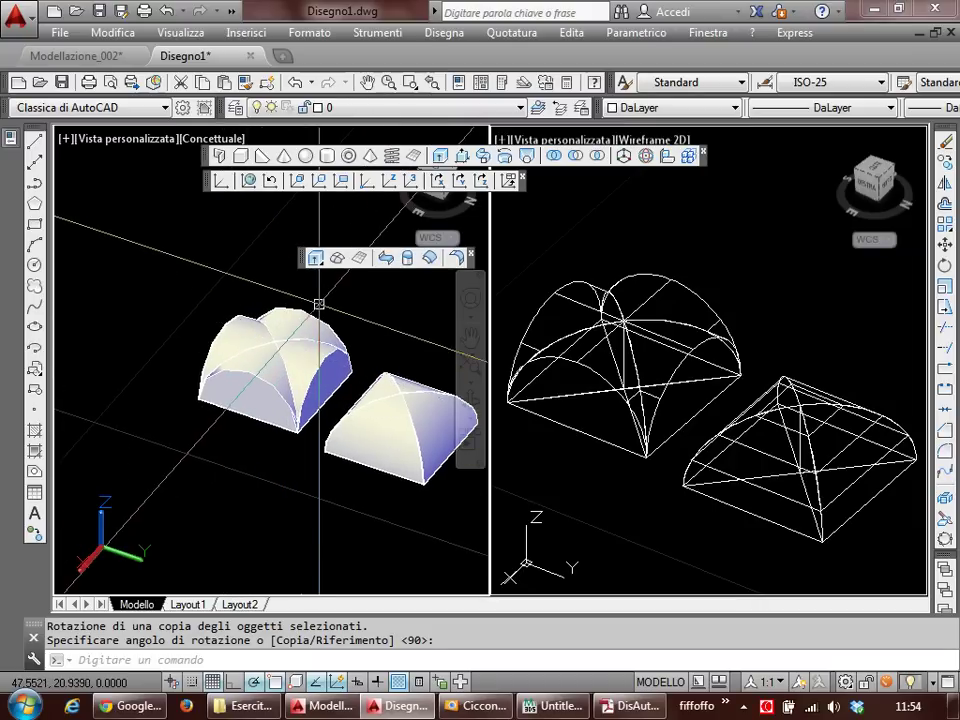
Step: Union all the cross vault pieces into a single solid
left_click(301, 362)
key("Escape")
key("Escape")
type("un")
key("Return")
left_click_drag(335, 340, 208, 381)
key("Return")
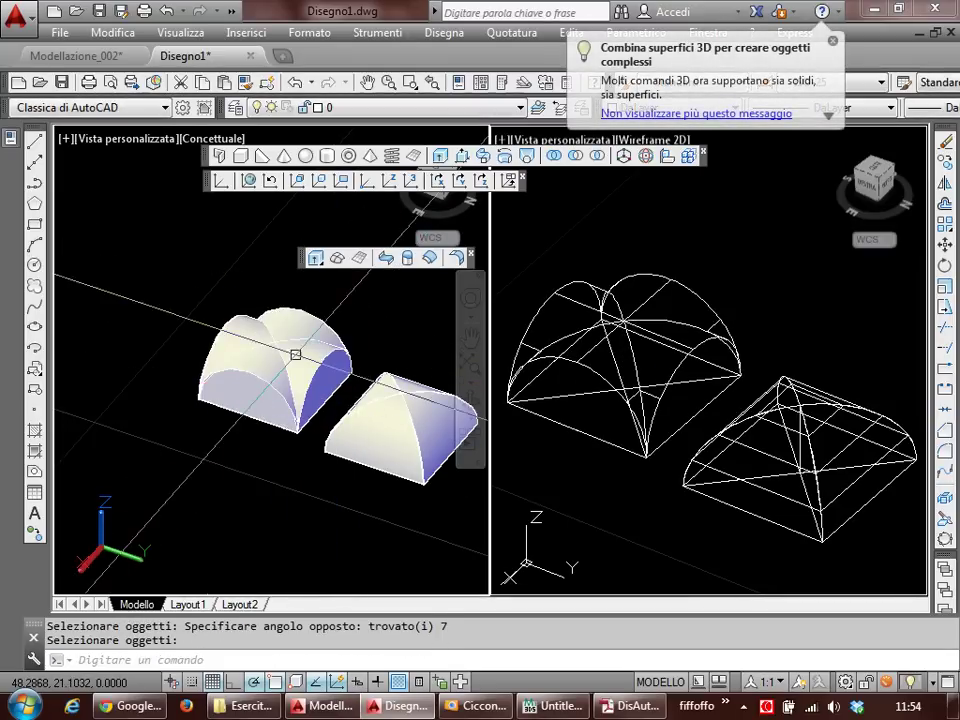
Step: Isolate the merged vault and maximize its viewport to fill the drawing area
left_click(296, 349)
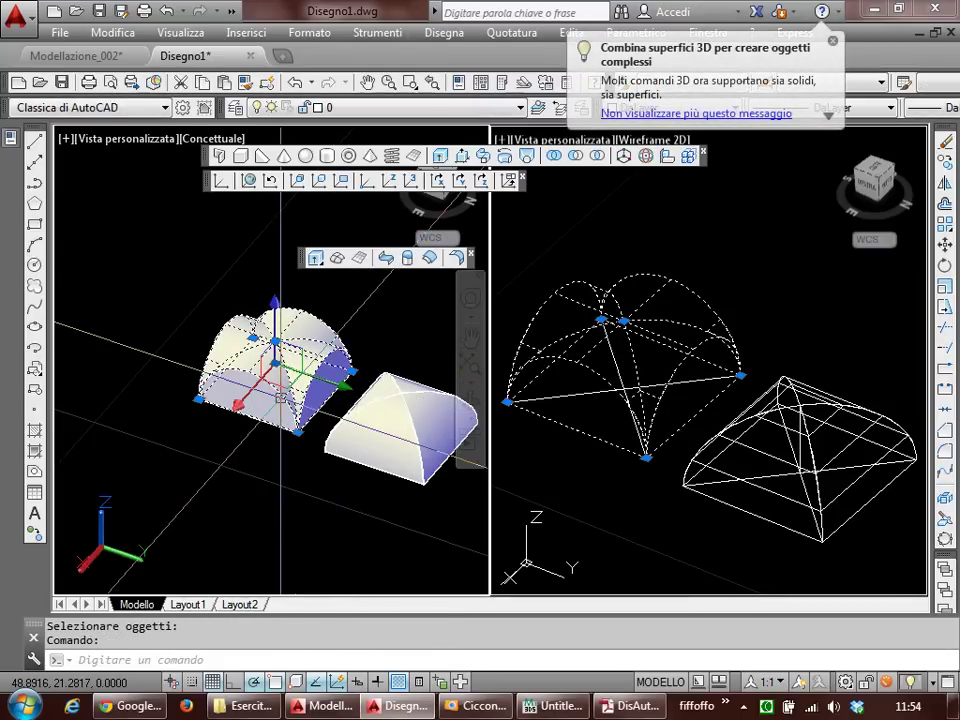
left_click(920, 685)
left_click(908, 651)
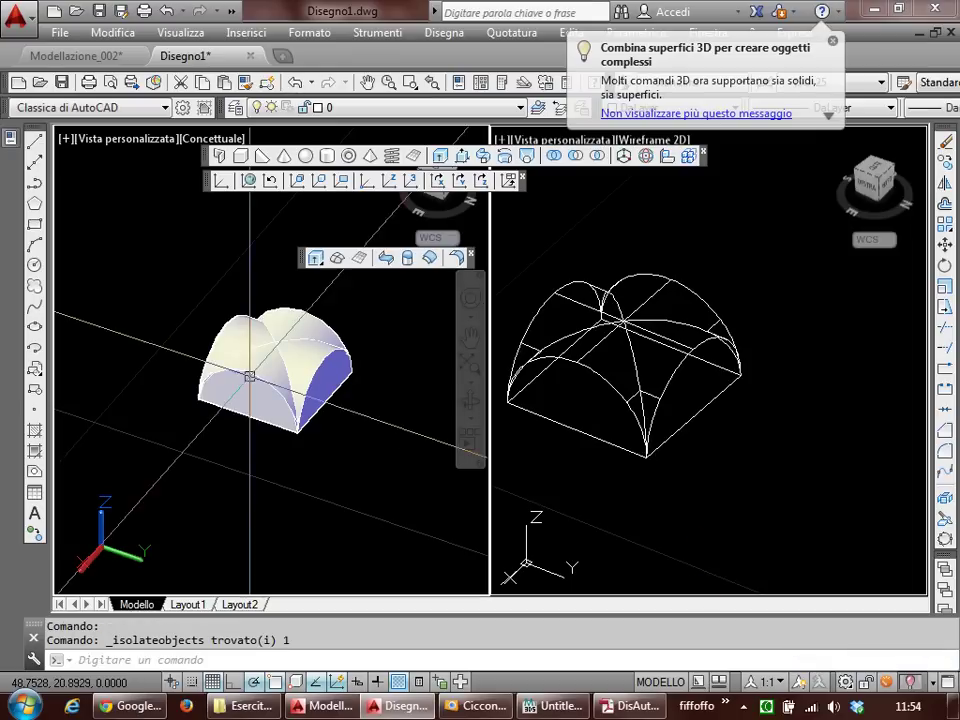
left_click(72, 140)
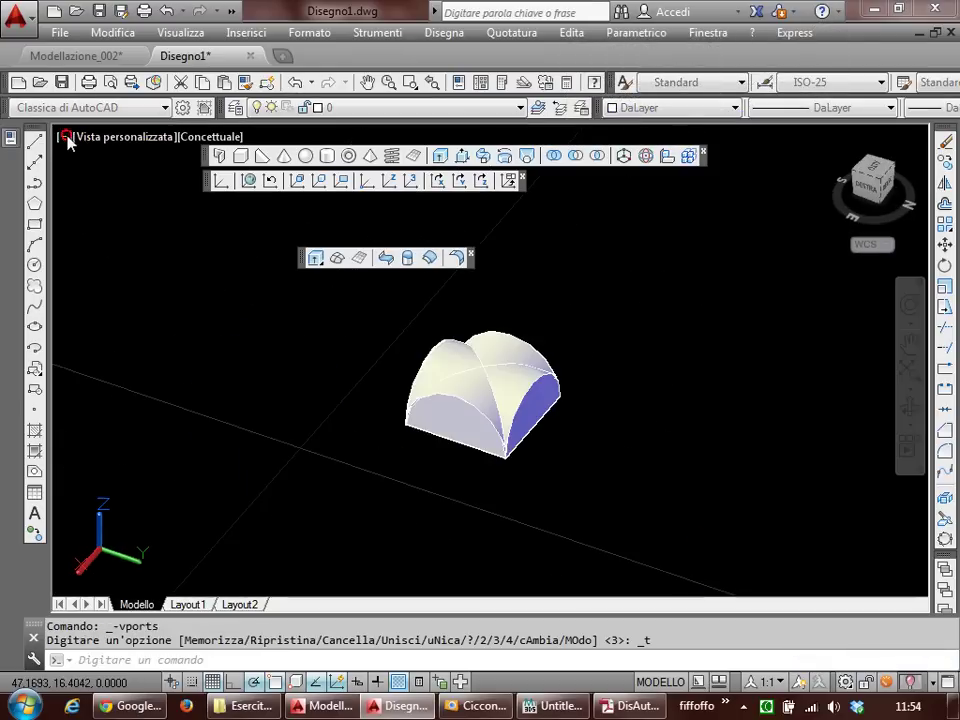
left_click(474, 259)
Step: Set the visual style to 2D Wireframe
type("sd")
key("Return")
type("2d")
key("Return")
Step: Start a rectangle with its first corner at the vault
type("rec")
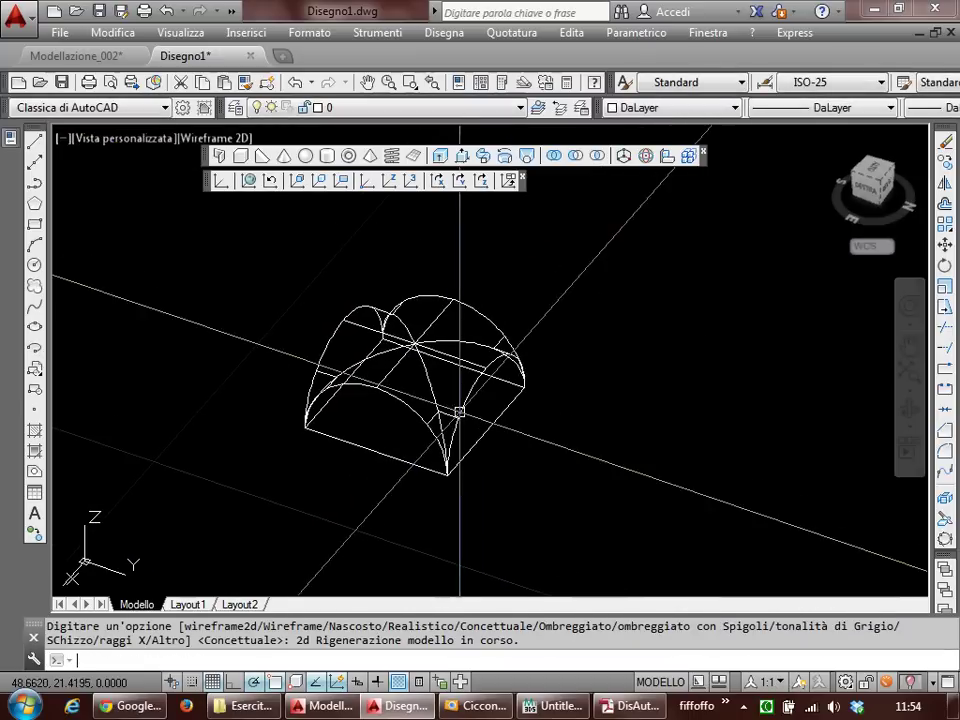
key("Return")
left_click(384, 338)
Step: Place the rectangle's opposite corner and zoom in on the vault
left_click(462, 505)
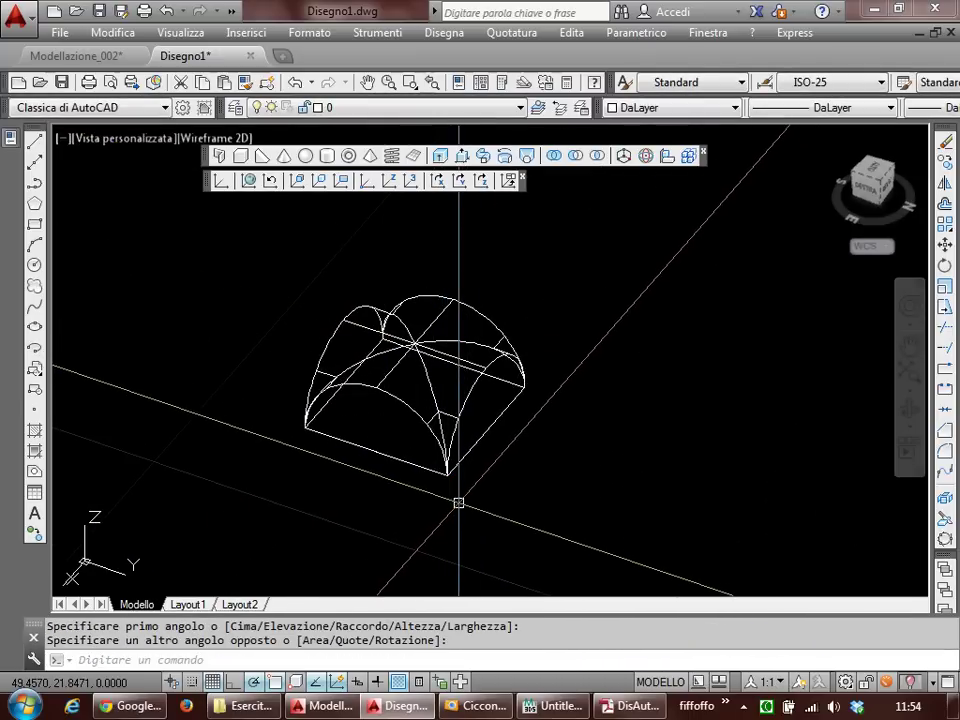
scroll(455, 495, "up", 2)
scroll(443, 482, "up", 3)
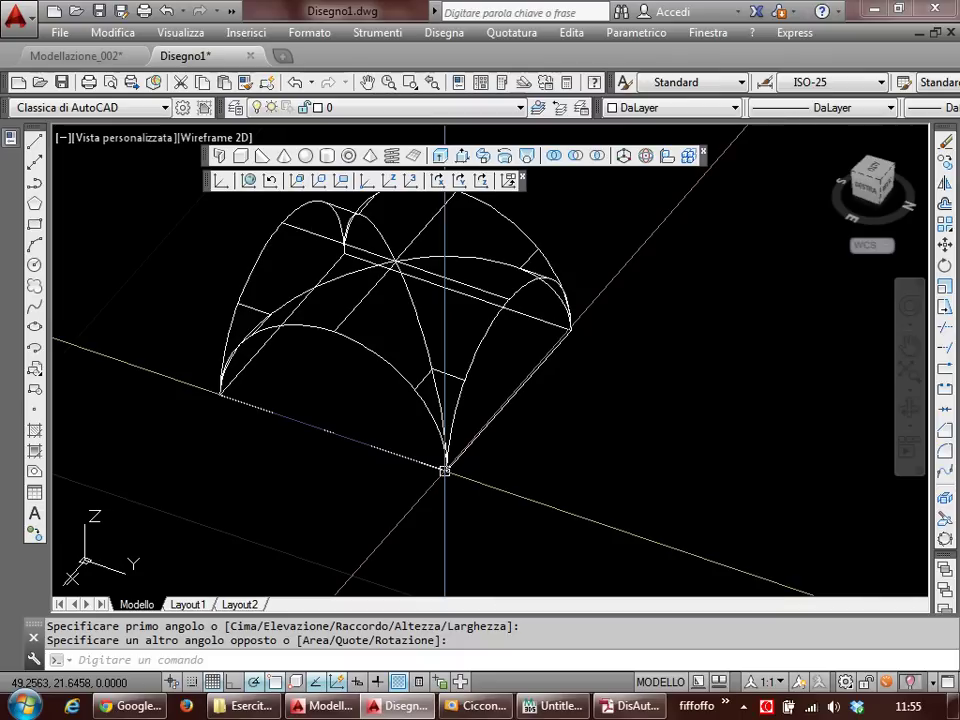
Step: Try offsetting the vault's base edge, first by picked points, then by 0.4, cancelling both
type("o")
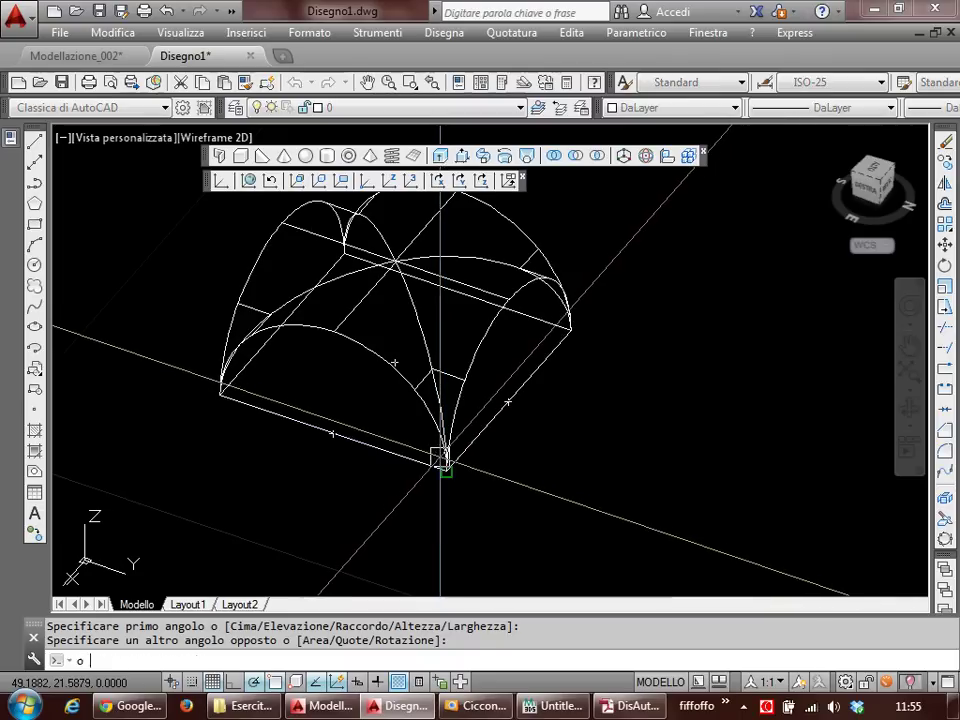
key("Return")
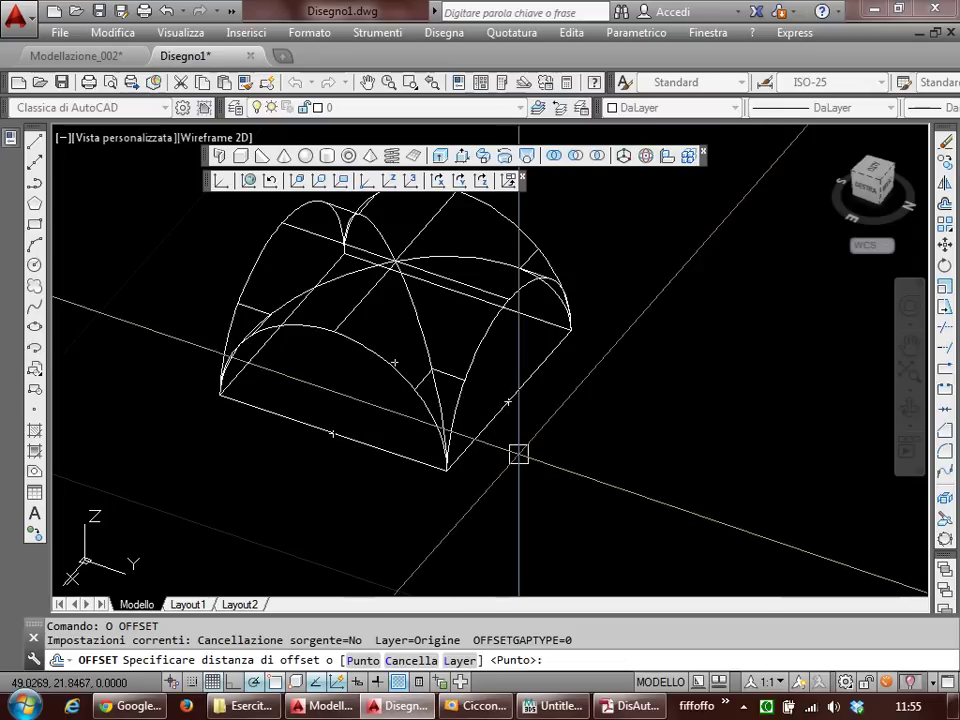
left_click(537, 454)
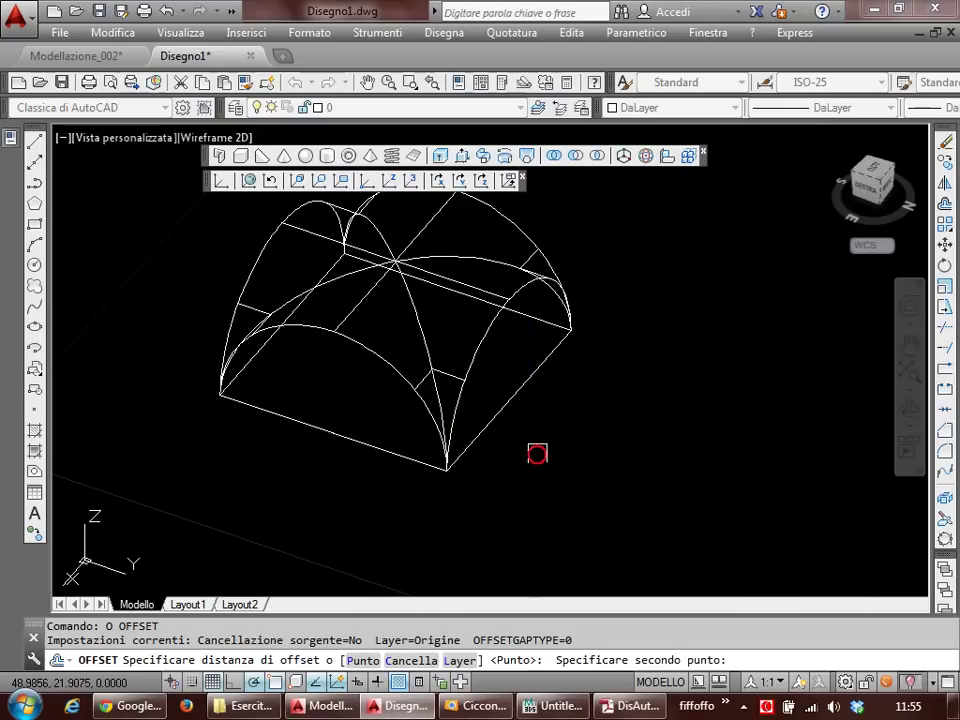
key("Escape")
key("Return")
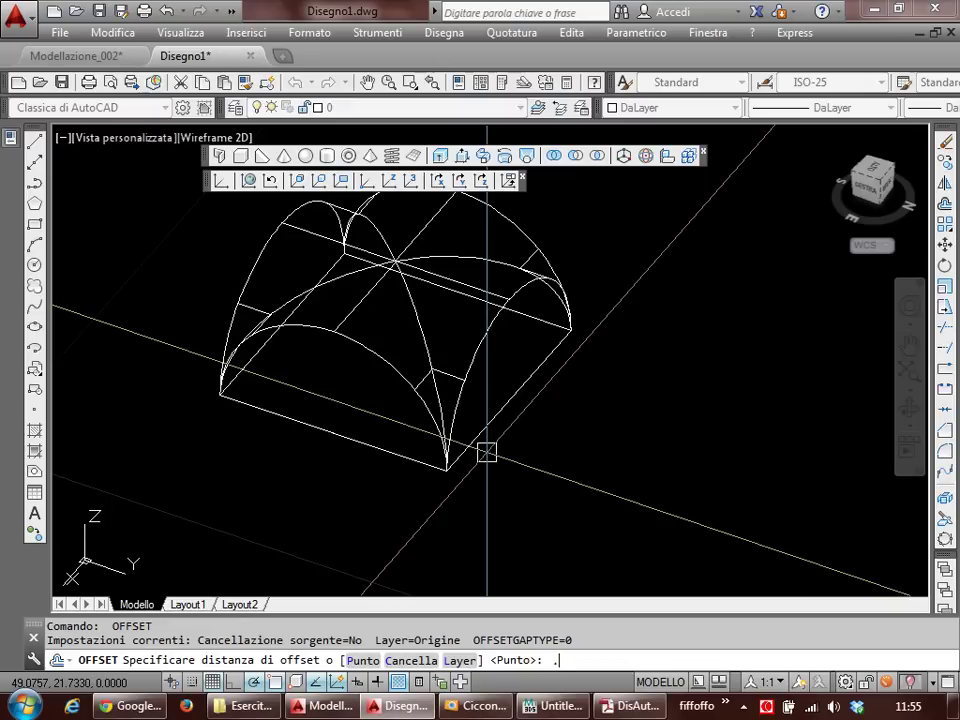
type("4")
key("Return")
left_click(493, 419)
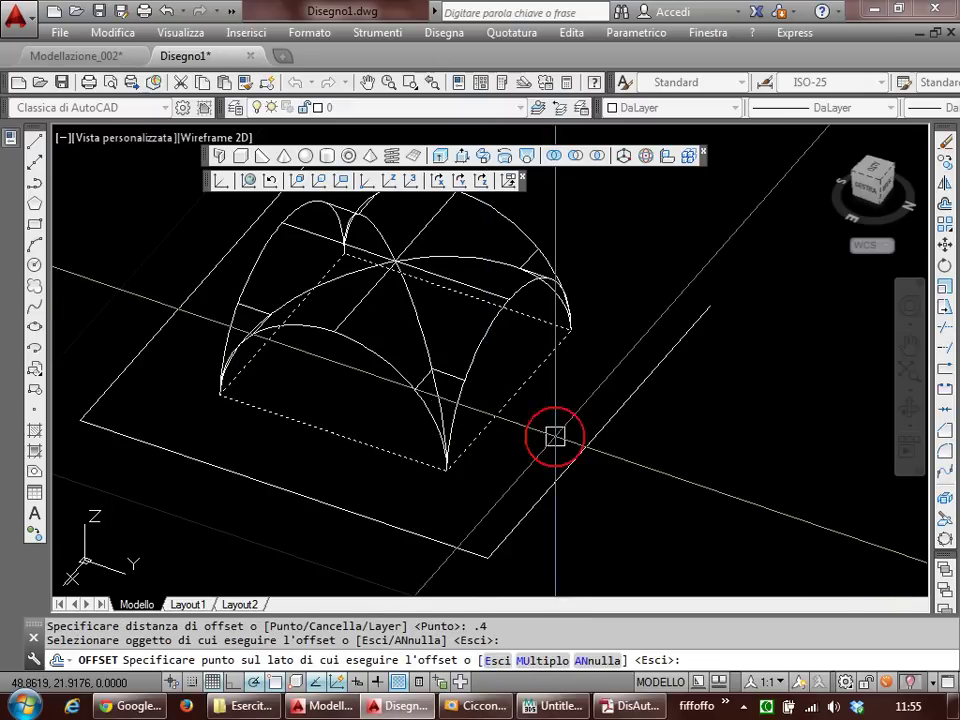
key("Escape")
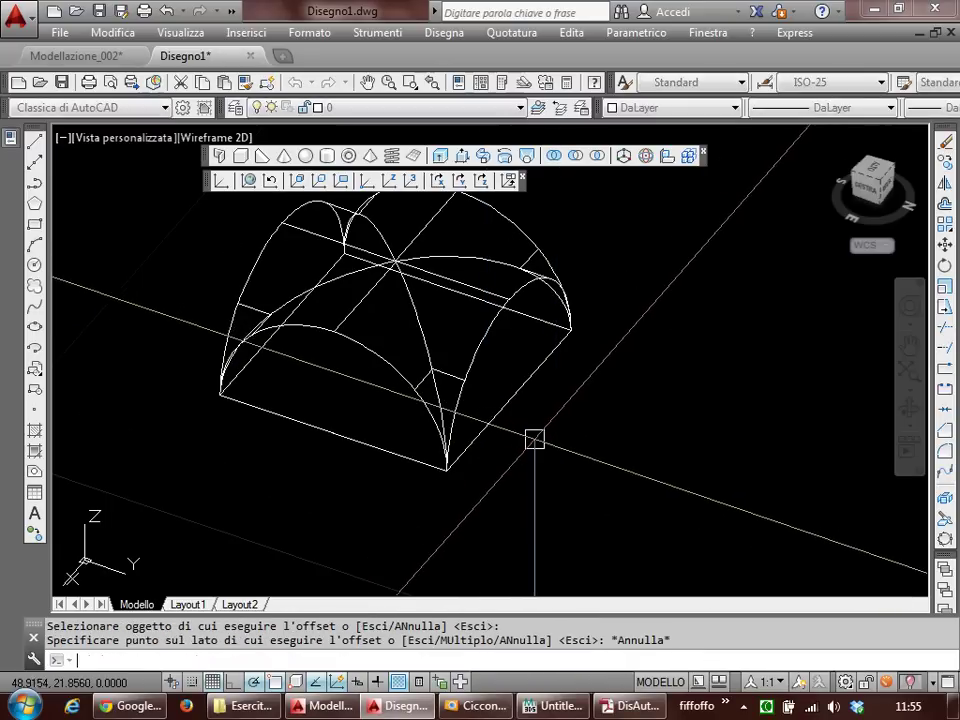
Step: Offset the vault's base rectangle 0.2 outward to form a border
key("Return")
type("2")
key("Return")
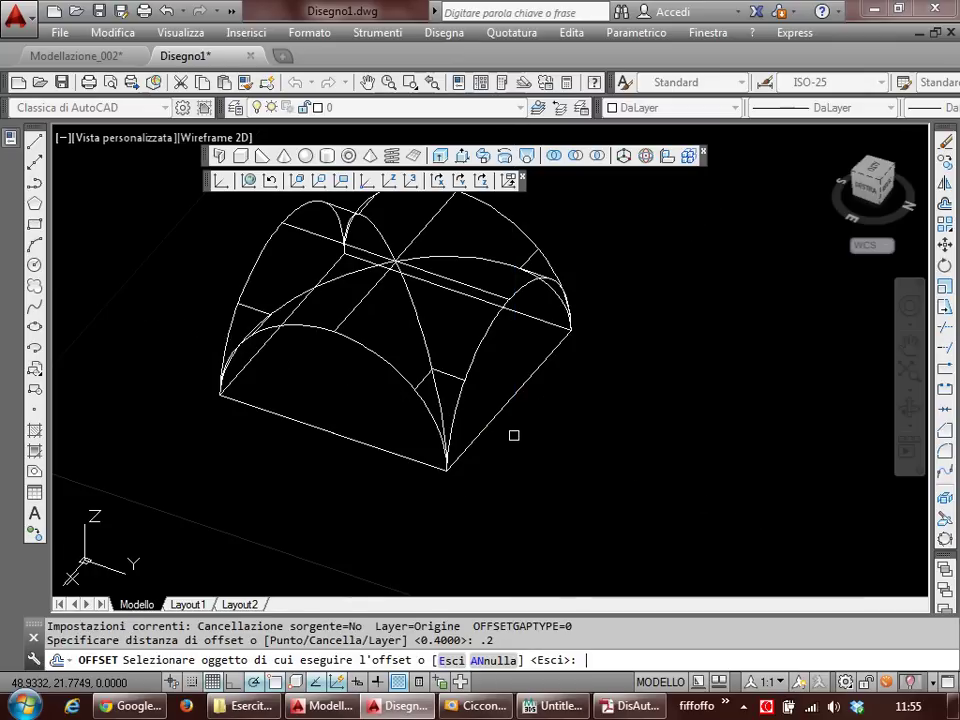
left_click(492, 421)
left_click(554, 472)
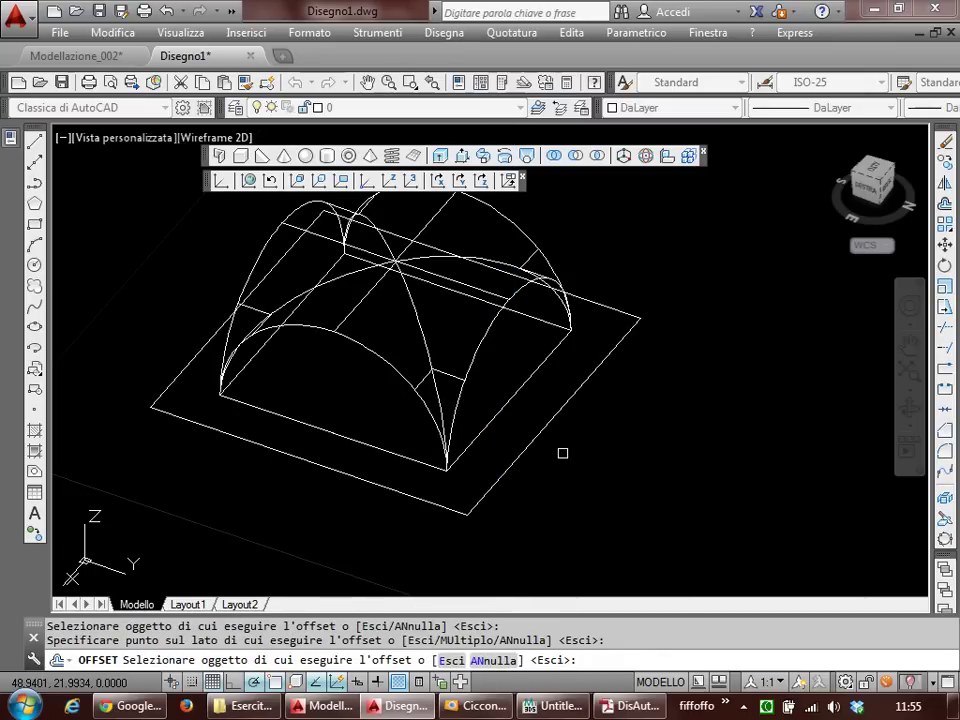
scroll(562, 453, "down", 2)
key("Escape")
Step: Extrude the outer rectangle into a block rising above the vault
type("e")
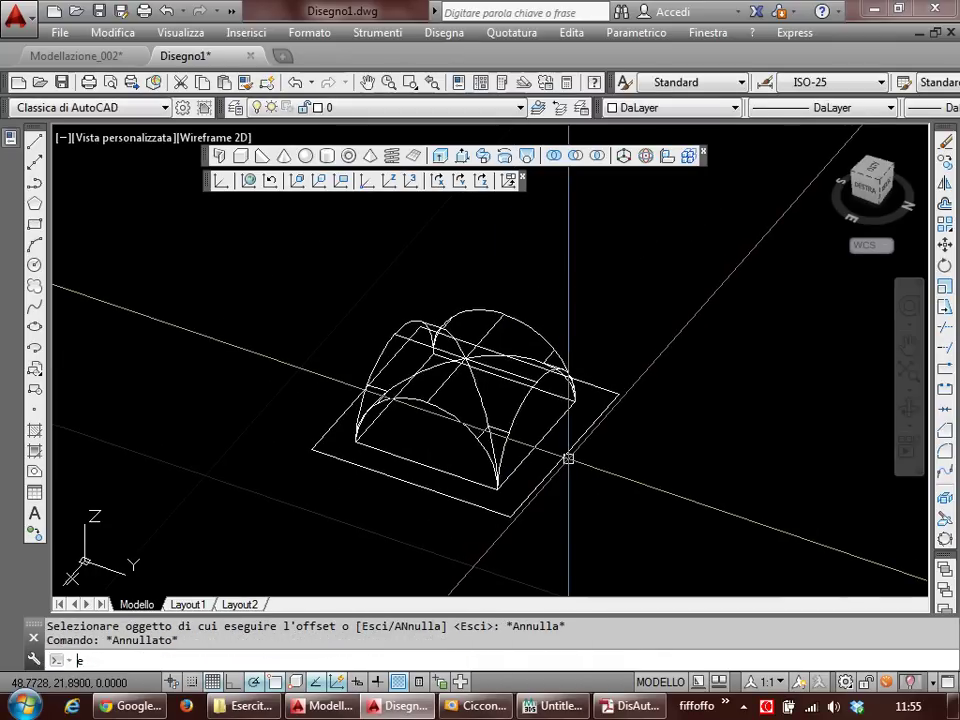
type("x")
key("Return")
left_click(562, 449)
key("Return")
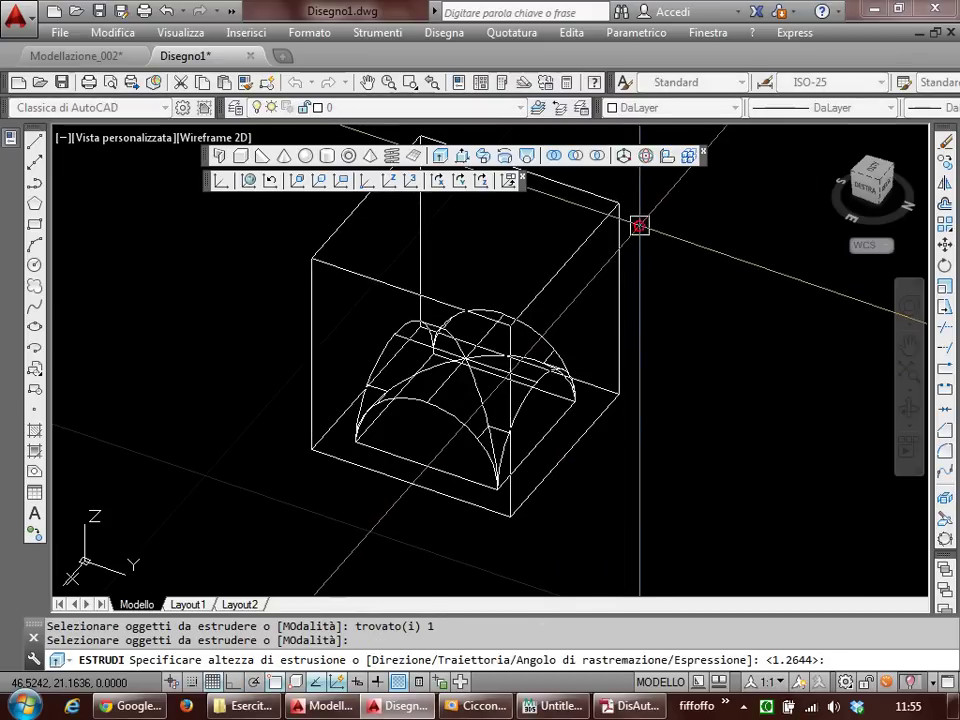
left_click(638, 225)
Step: Switch to the Conceptual visual style and check the new solid box
type("vs")
key("Return")
type("c")
key("Return")
left_click(579, 290)
key("Escape")
key("Escape")
Step: Return the display to 2D Wireframe
type("as")
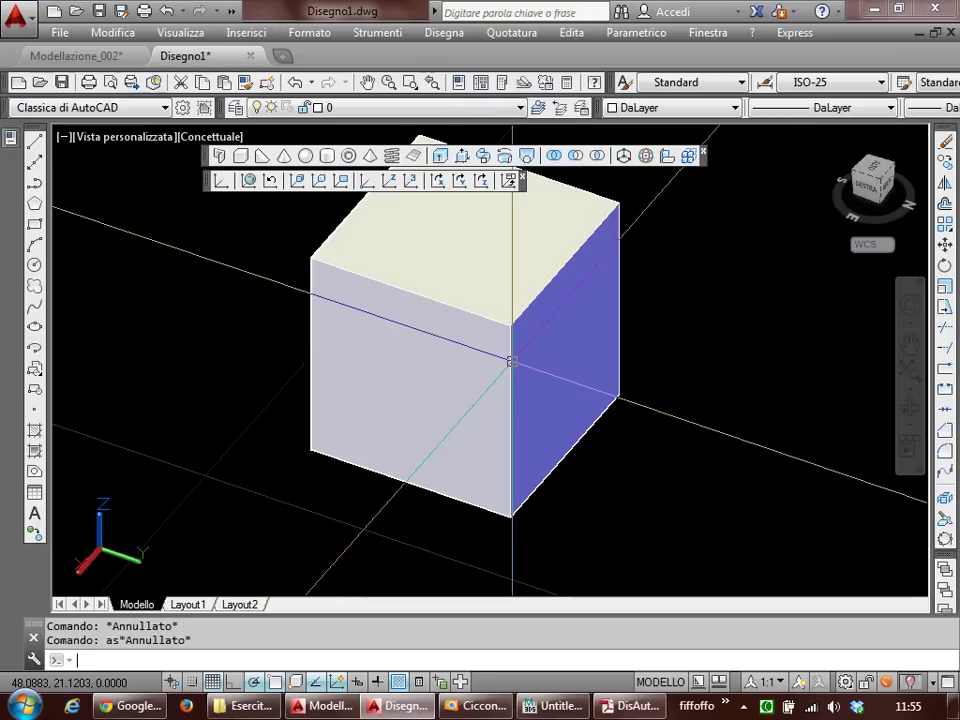
key("Return")
type("2d")
key("Return")
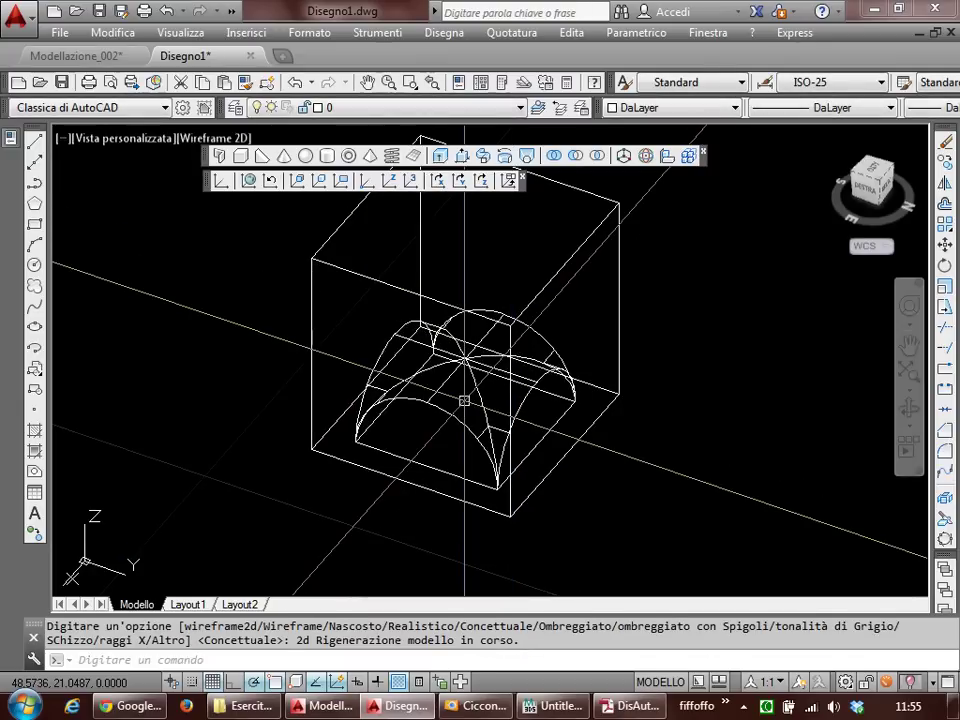
type("u")
Step: Subtract the cross vault from the block, shade it Conceptual, and view the underside
key("Return")
left_click(553, 278)
key("Return")
mouse_move(441, 408)
middle_mouse_down("shift")
mouse_move(456, 446)
mouse_move(474, 433)
mouse_move(464, 299)
mouse_move(358, 377)
mouse_move(523, 403)
mouse_move(495, 409)
mouse_move(476, 392)
middle_mouse_up("shift")
key("Return")
type("sd")
key("Return")
type("c")
key("Return")
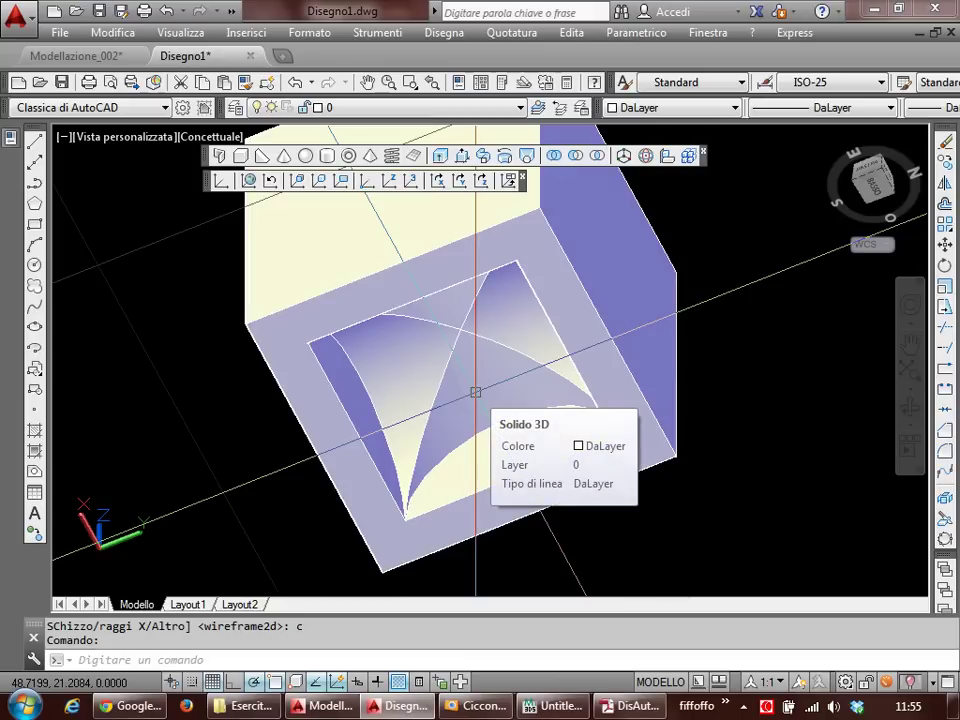
mouse_move(491, 452)
middle_mouse_down("shift")
mouse_move(504, 471)
mouse_move(496, 439)
middle_mouse_up("shift")
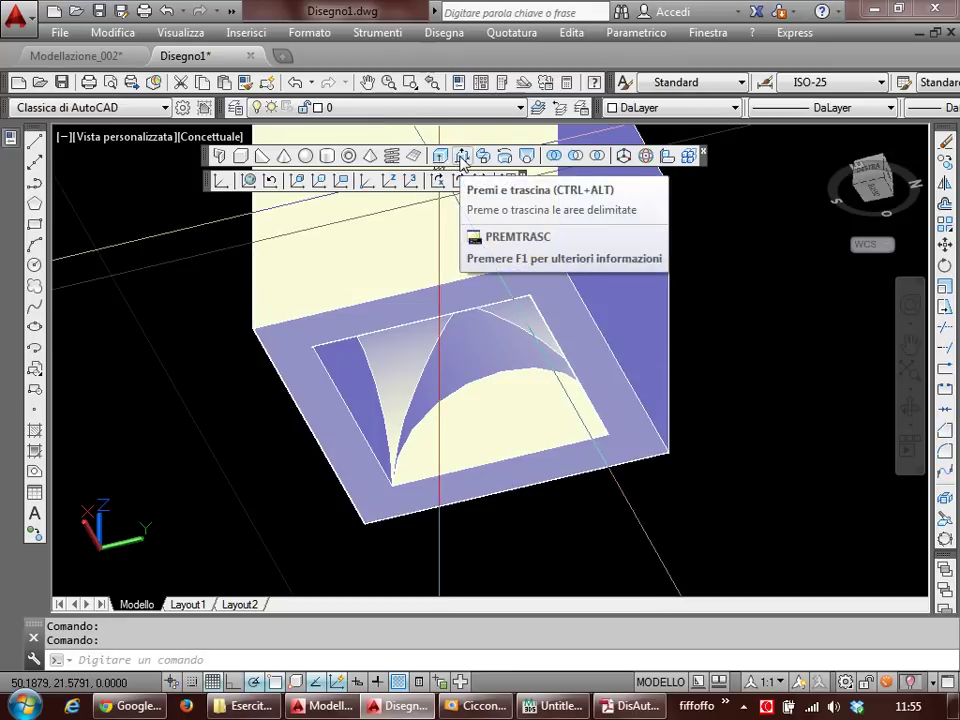
Step: Press-pull the four semicircular vault ends through the block to open arches
left_click(463, 157)
left_click(523, 424)
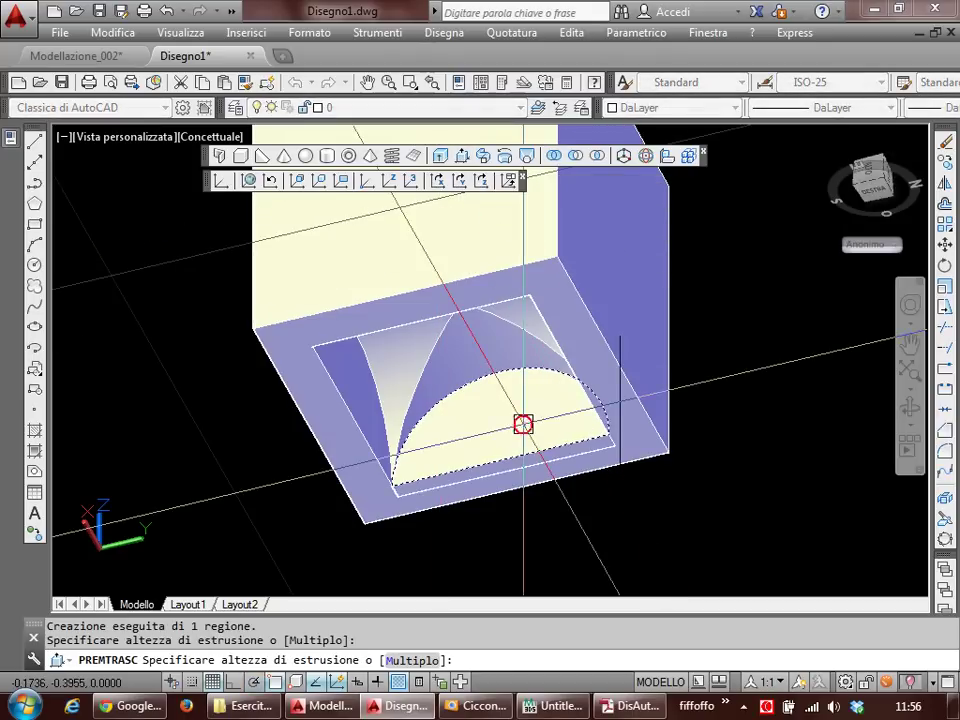
left_click(610, 530)
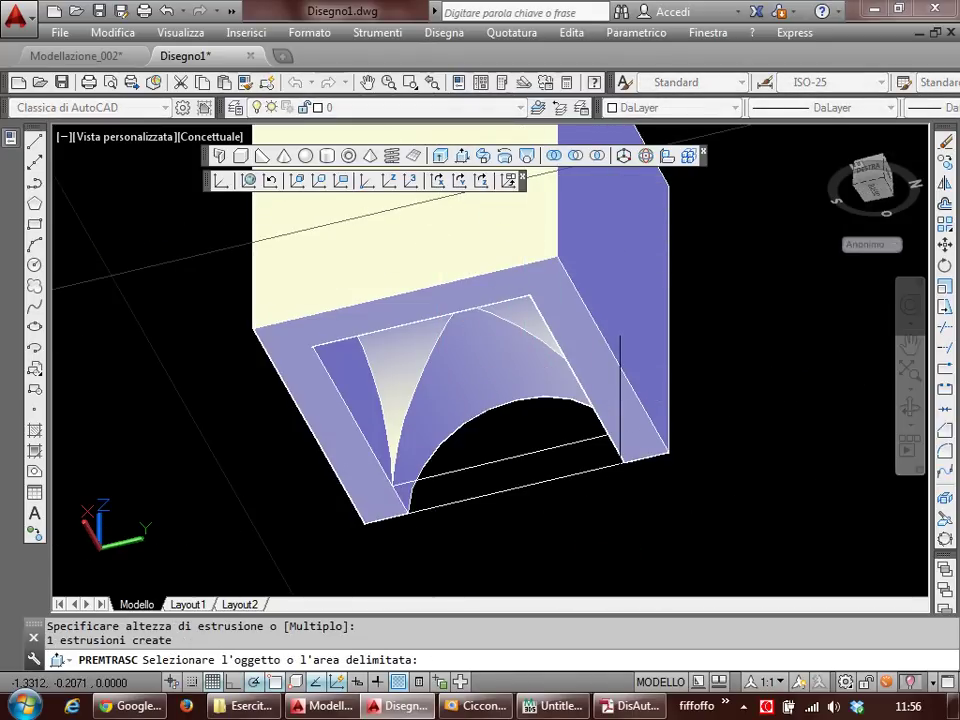
middle_click_drag(610, 530, 718, 394, "shift")
left_click(524, 408)
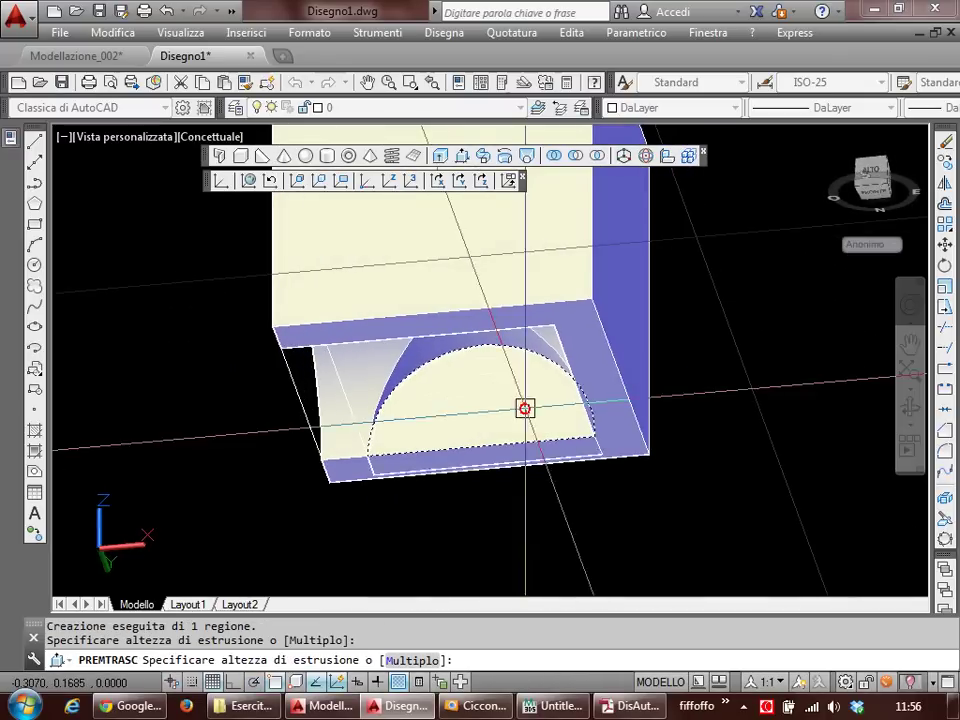
left_click(557, 501)
mouse_move(557, 501)
middle_mouse_down("shift")
mouse_move(574, 439)
mouse_move(739, 431)
middle_mouse_up("shift")
left_click(591, 466)
left_click(551, 431)
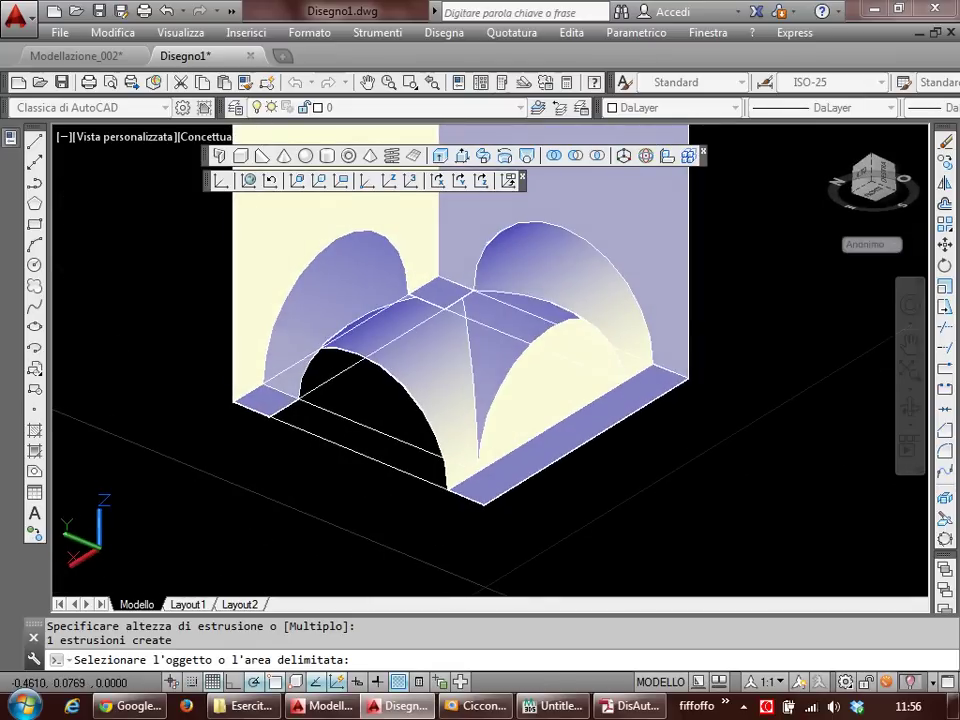
left_click(574, 411)
left_click(666, 473)
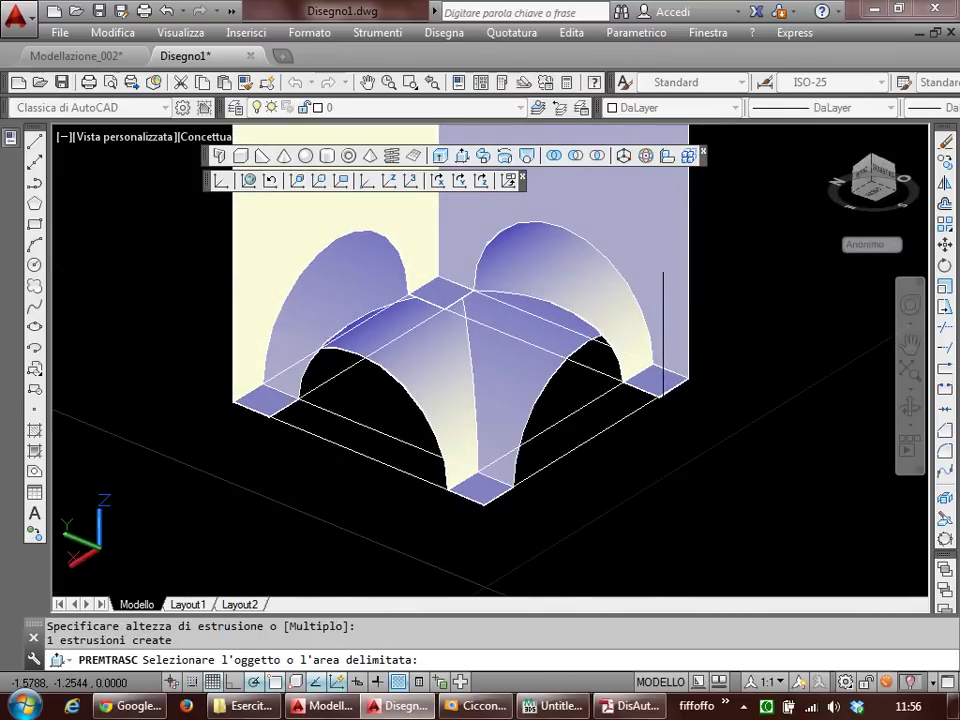
Step: Pull the four corner squares down into piers and view the arches from the front
scroll(650, 446, "down", 3)
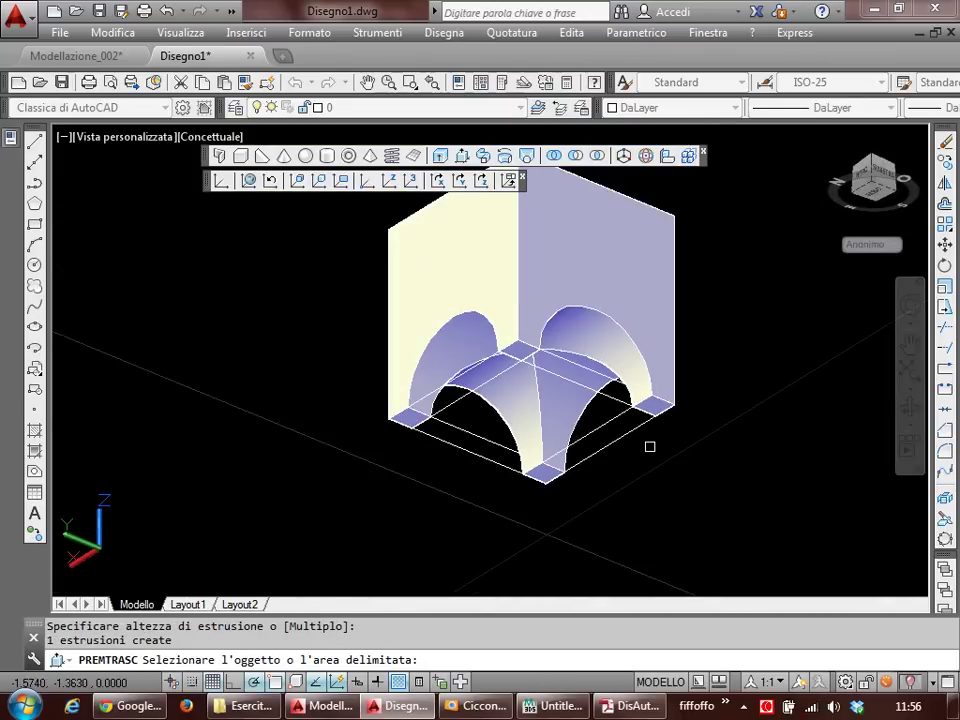
left_click(652, 405)
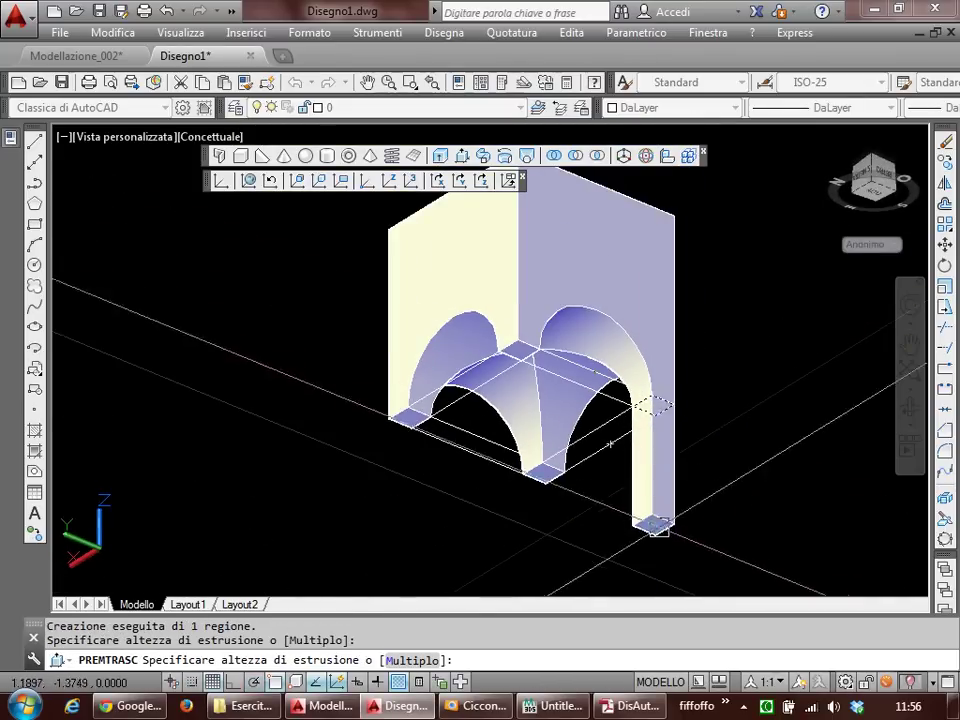
left_click(646, 569)
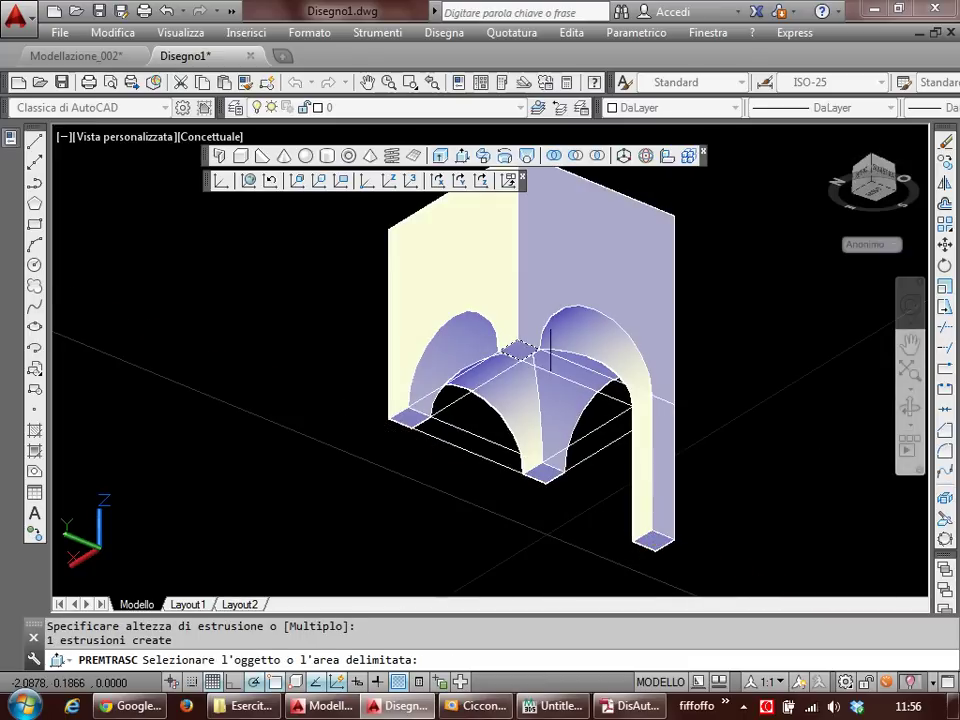
left_click(517, 350)
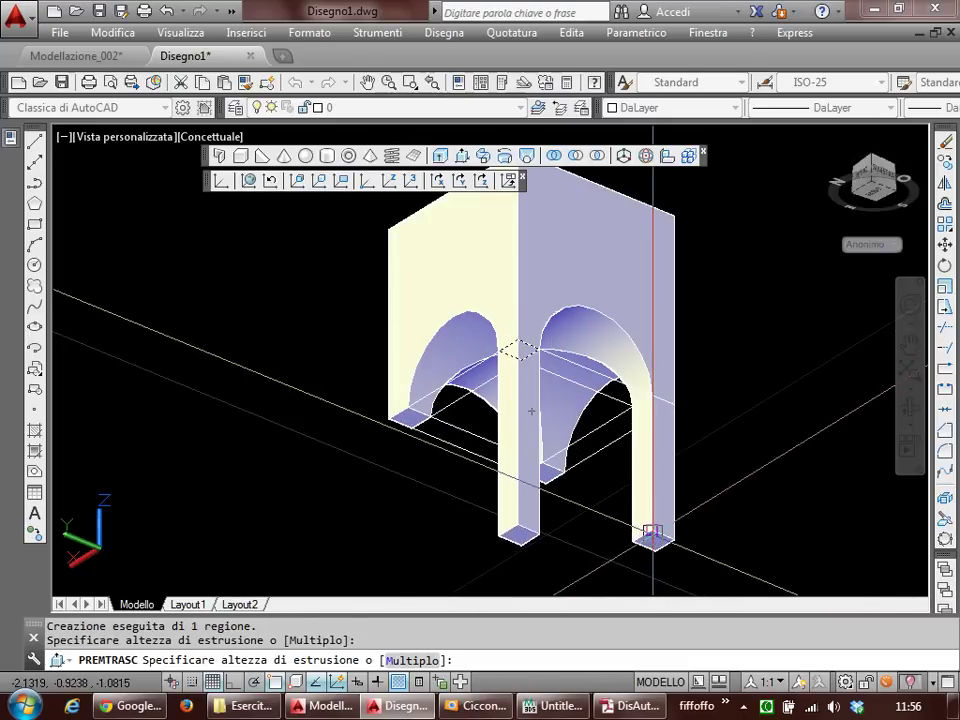
left_click(651, 530)
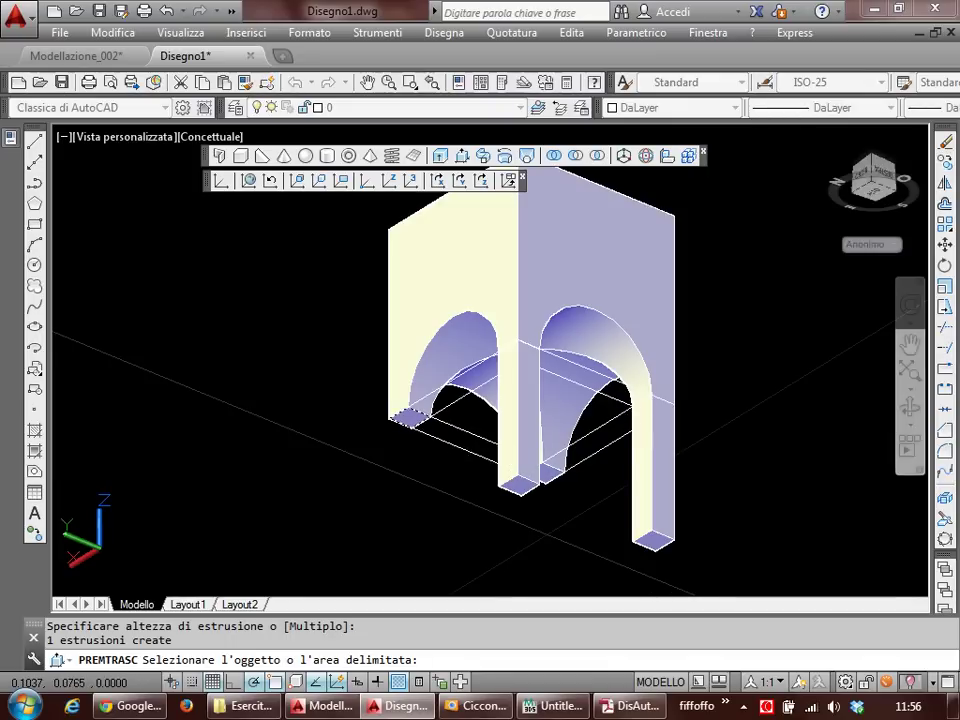
left_click(412, 420)
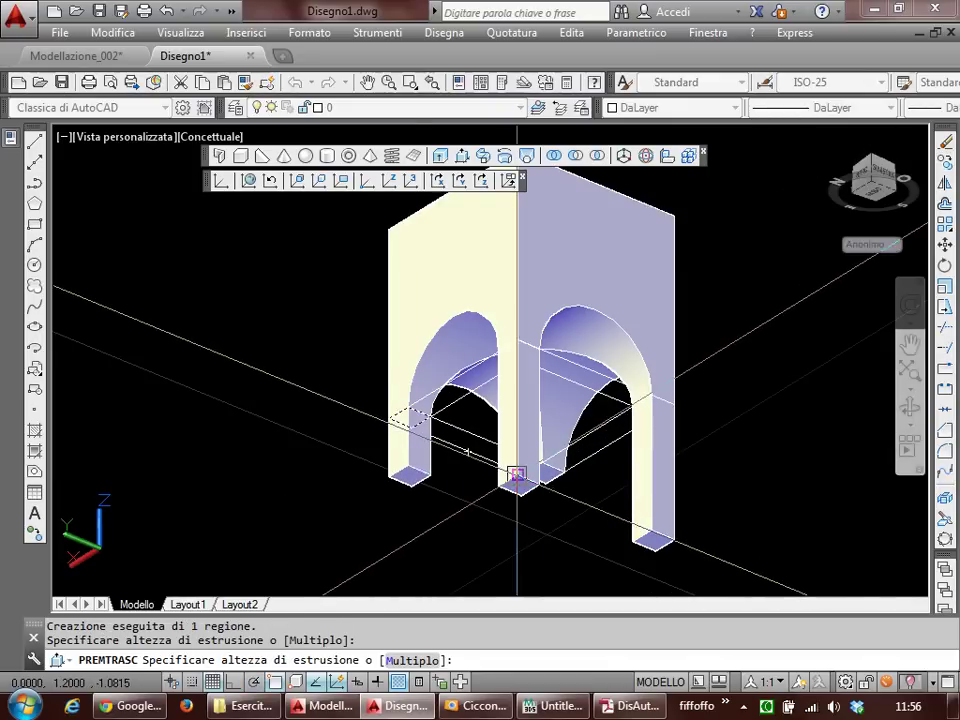
left_click(530, 472)
left_click(555, 476)
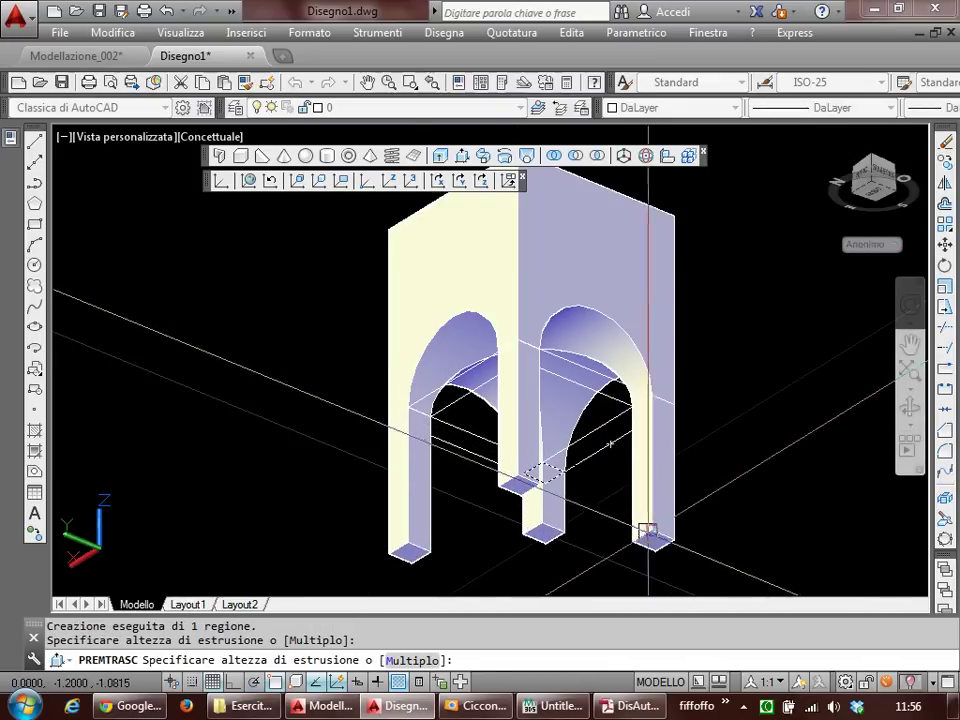
left_click(615, 582)
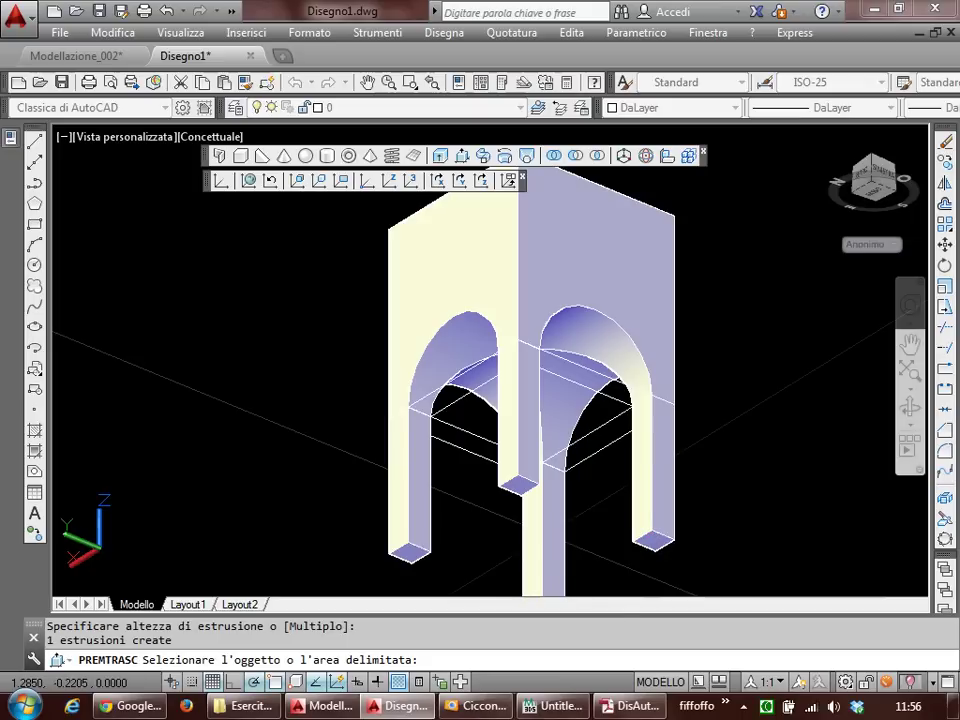
mouse_move(529, 428)
middle_mouse_down("shift")
mouse_move(561, 381)
mouse_move(643, 338)
mouse_move(518, 427)
middle_mouse_up("shift")
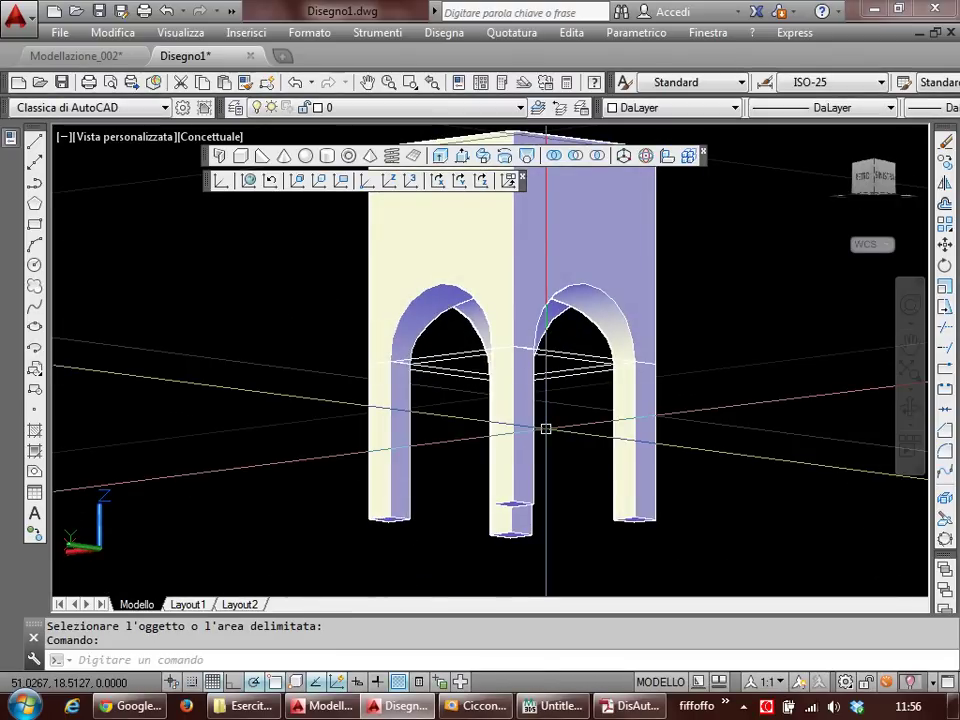
Step: Undo back past the SUBTRACT, erase the enclosing cube, and clear the vault selection
middle_click_drag(557, 407, 560, 403, "shift")
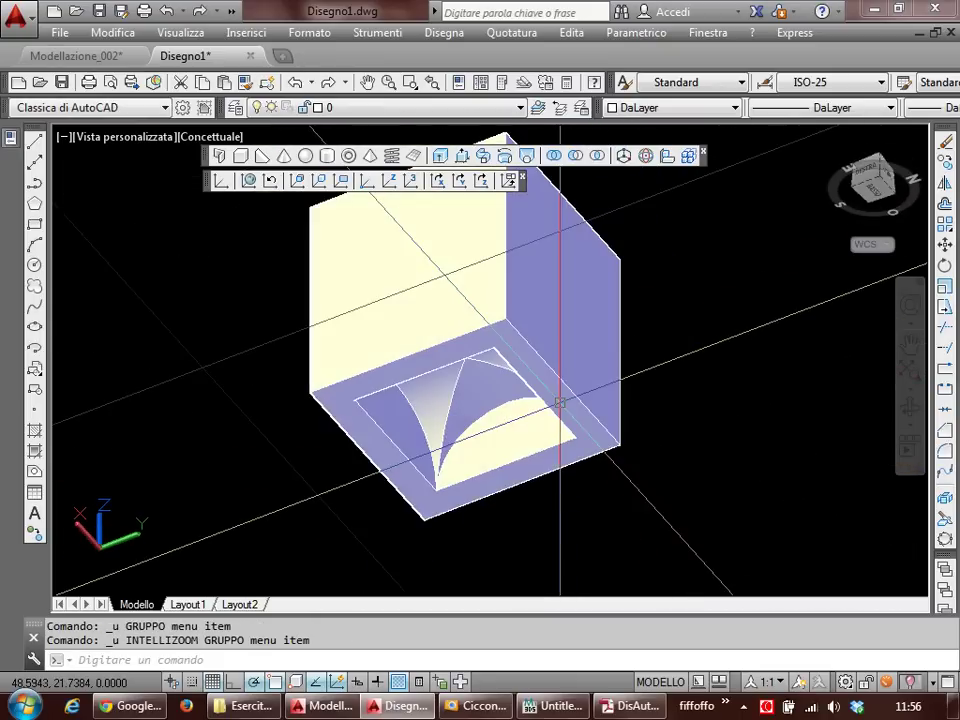
key("ctrl+z")
key("ctrl+z")
left_click(560, 403)
type("ca")
key("Return")
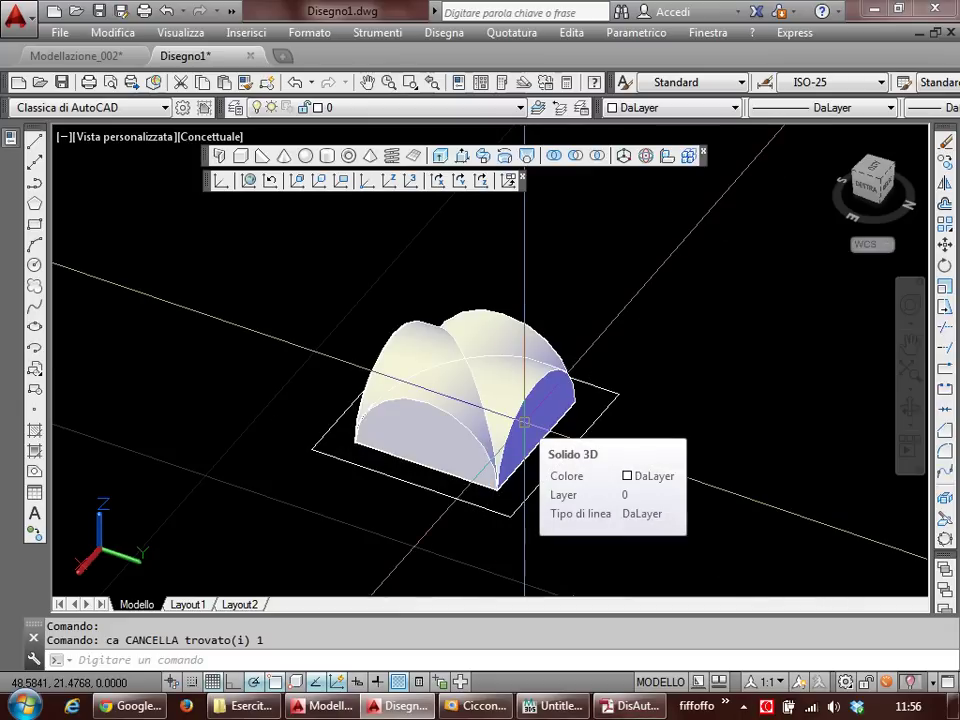
left_click(524, 422)
scroll(524, 432, "up", 2)
key("Escape")
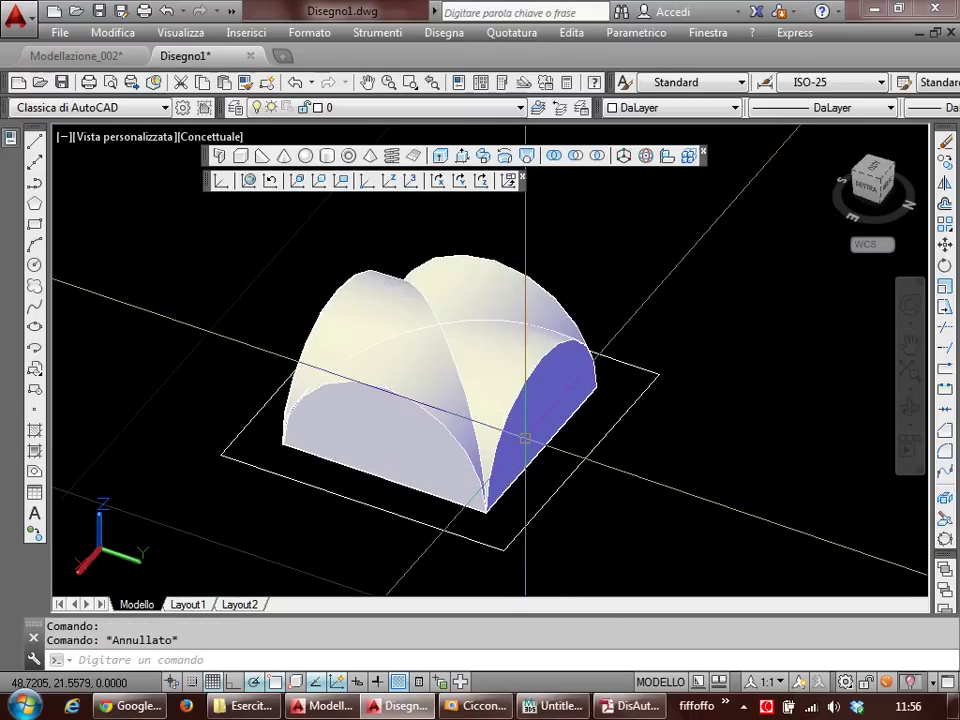
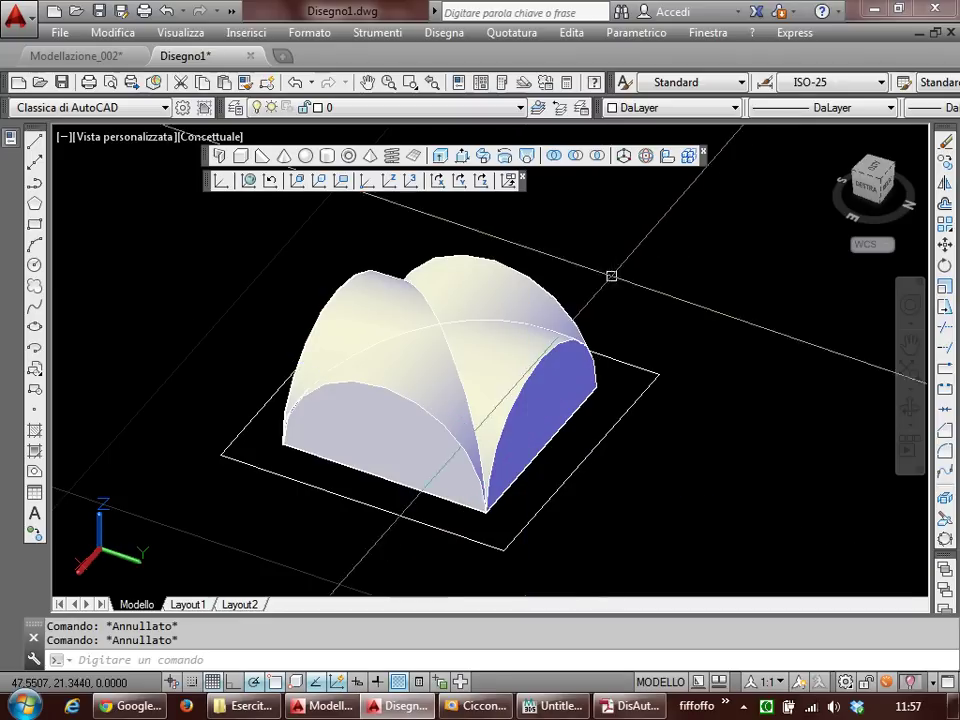
Step: Show the Modifica solidi toolbar by ticking it in the toolbar list
right_click(277, 158)
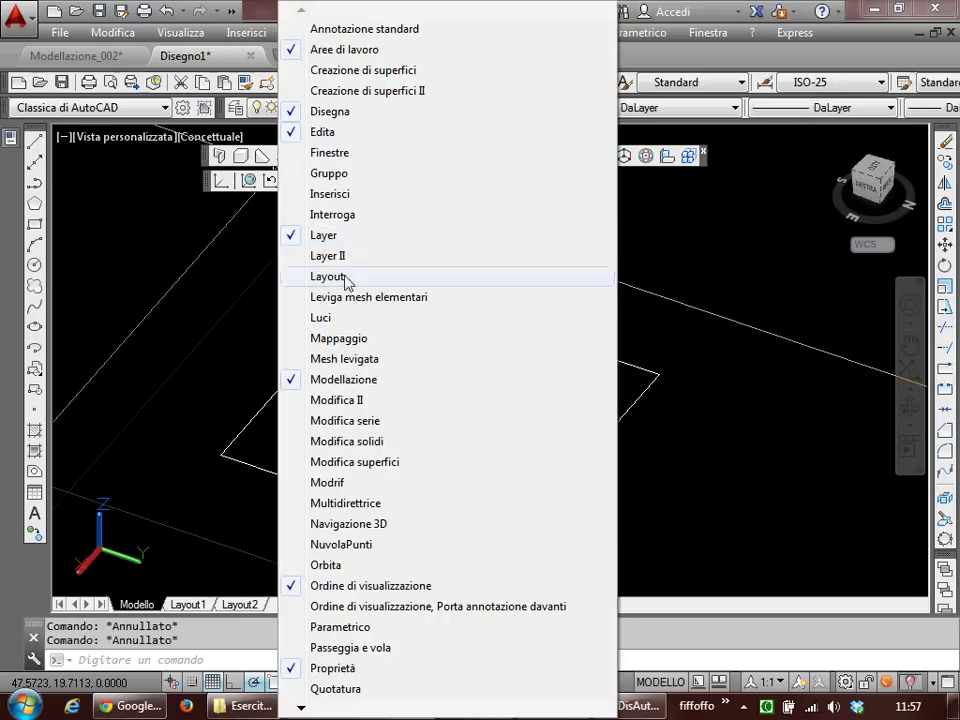
left_click(372, 442)
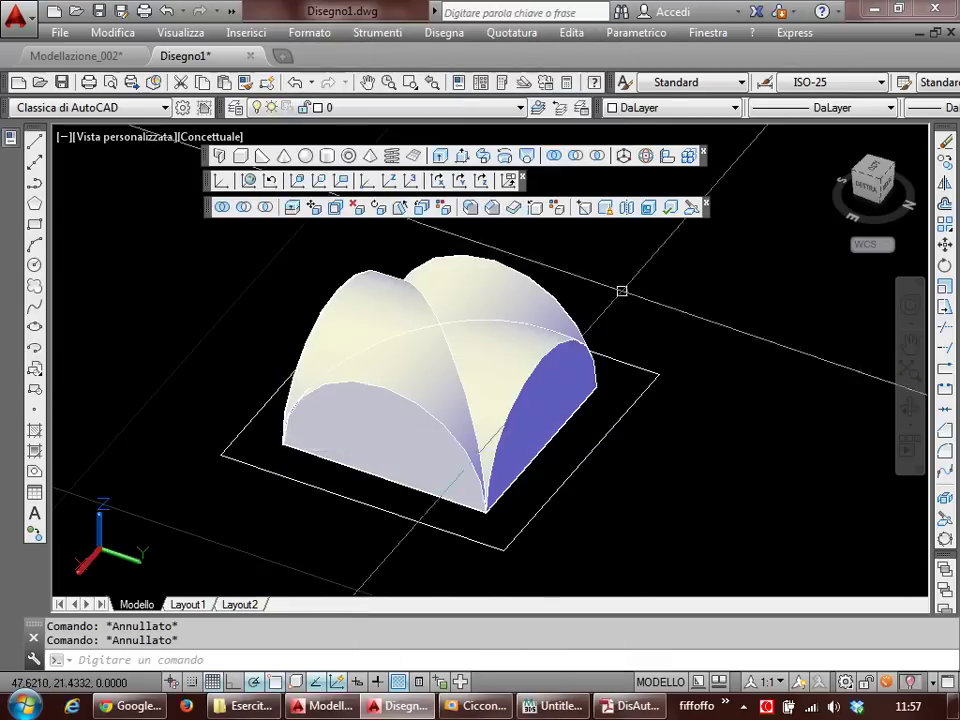
left_click(647, 208)
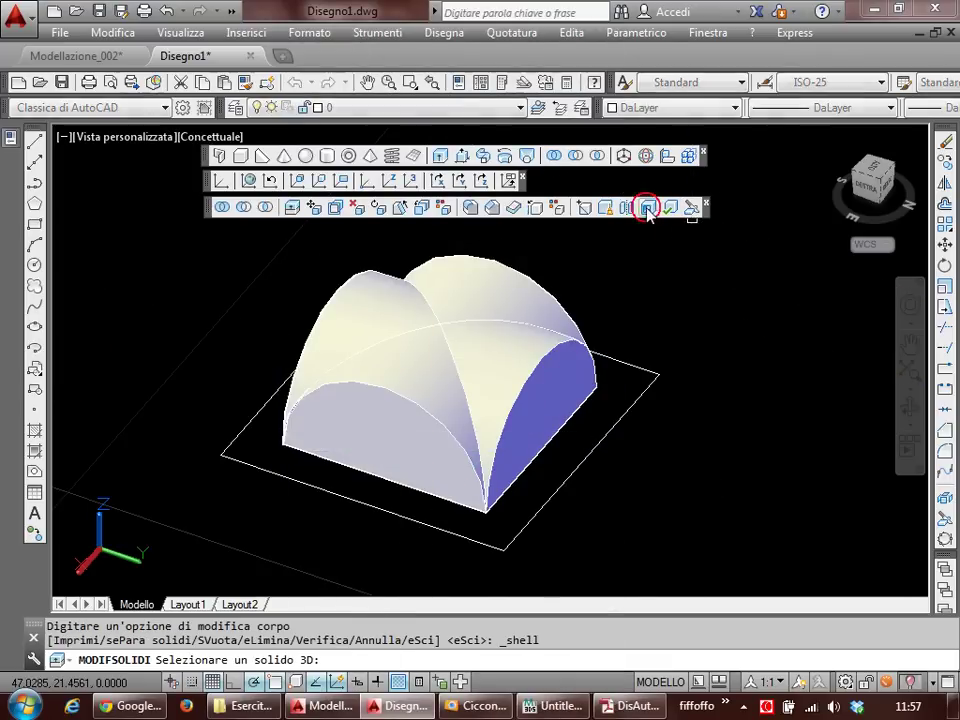
left_click(531, 421)
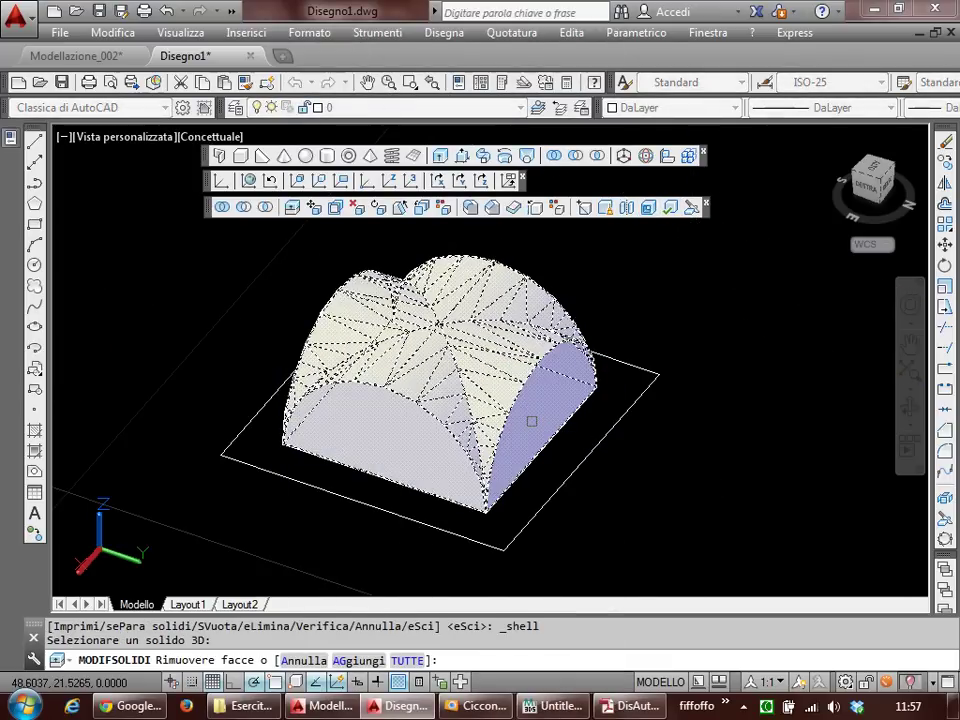
key("Return")
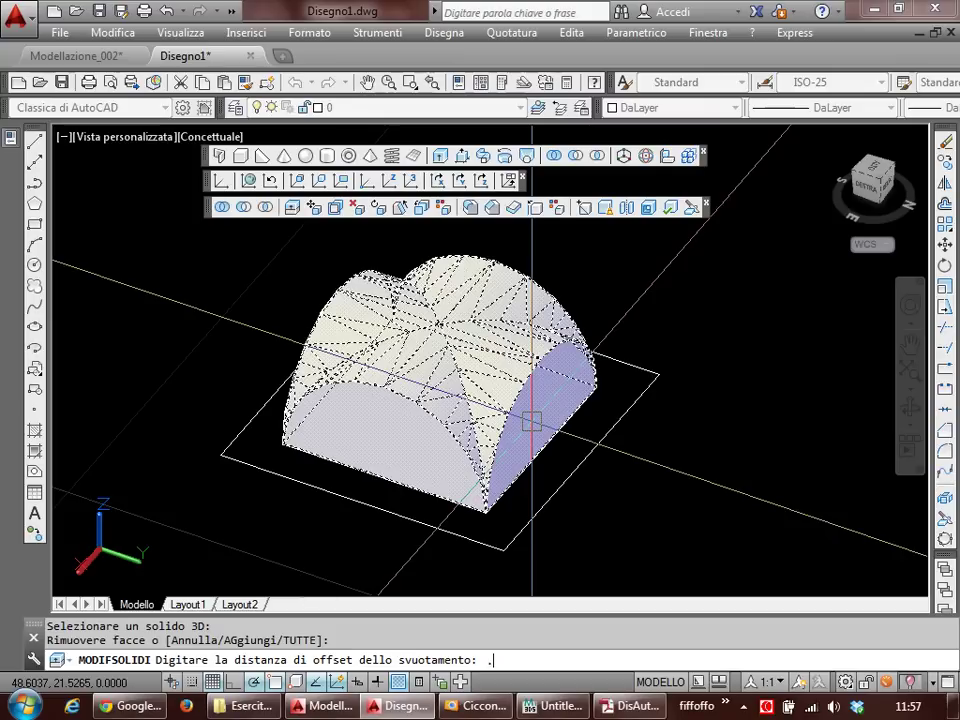
type("1")
key("Return")
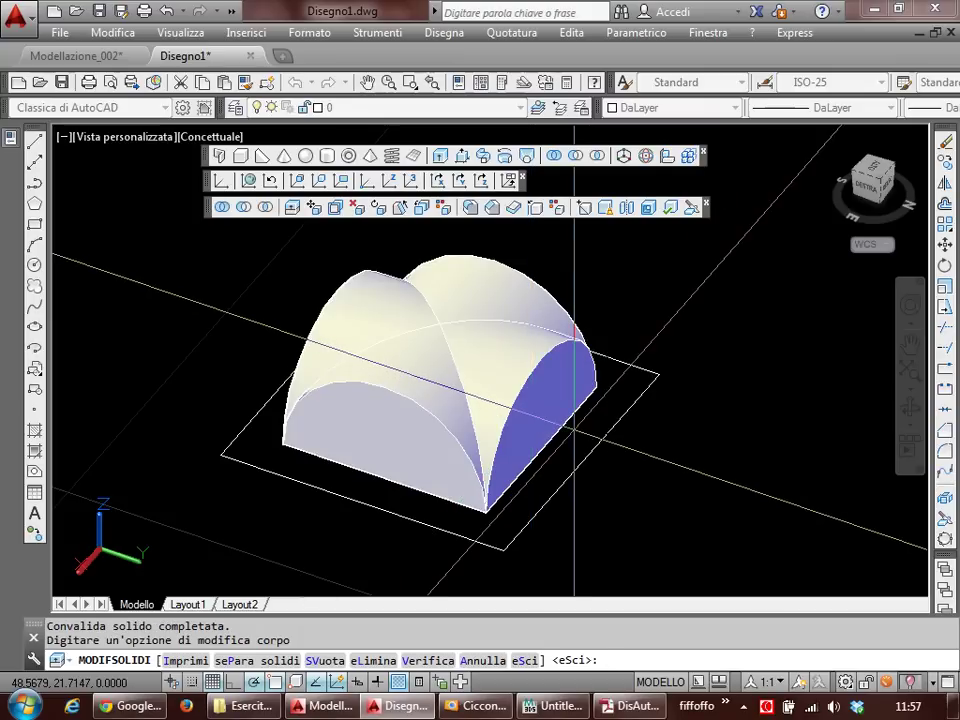
key("Return")
key("Return")
type("modoombra")
key("Return")
type("c")
key("Escape")
type("ha")
key("Return")
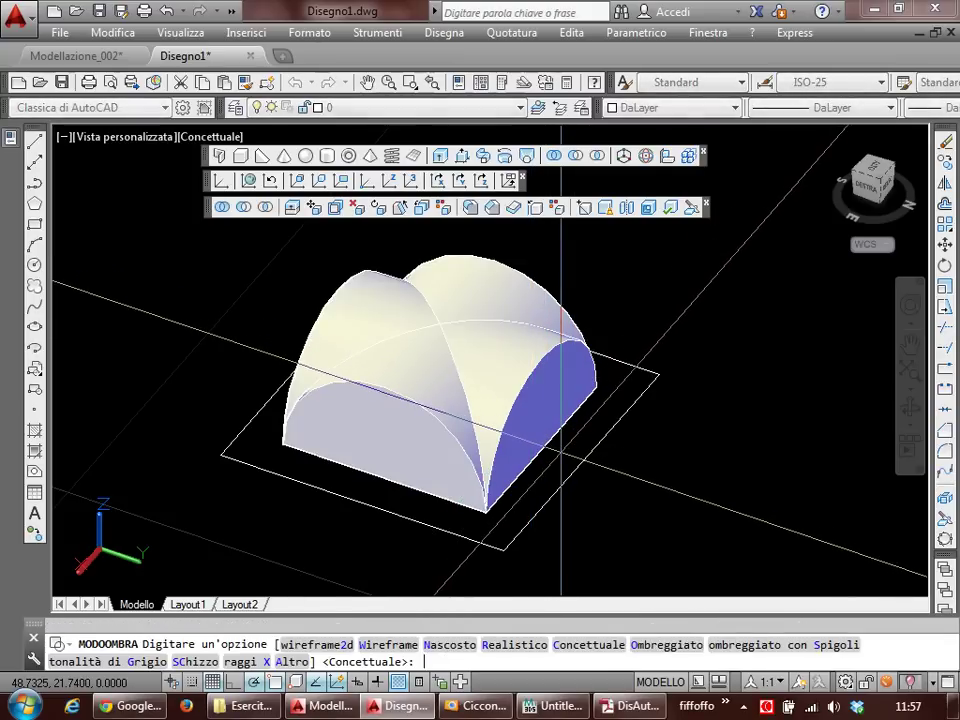
type("2")
key("Escape")
type("sha")
key("Return")
type("2")
key("Return")
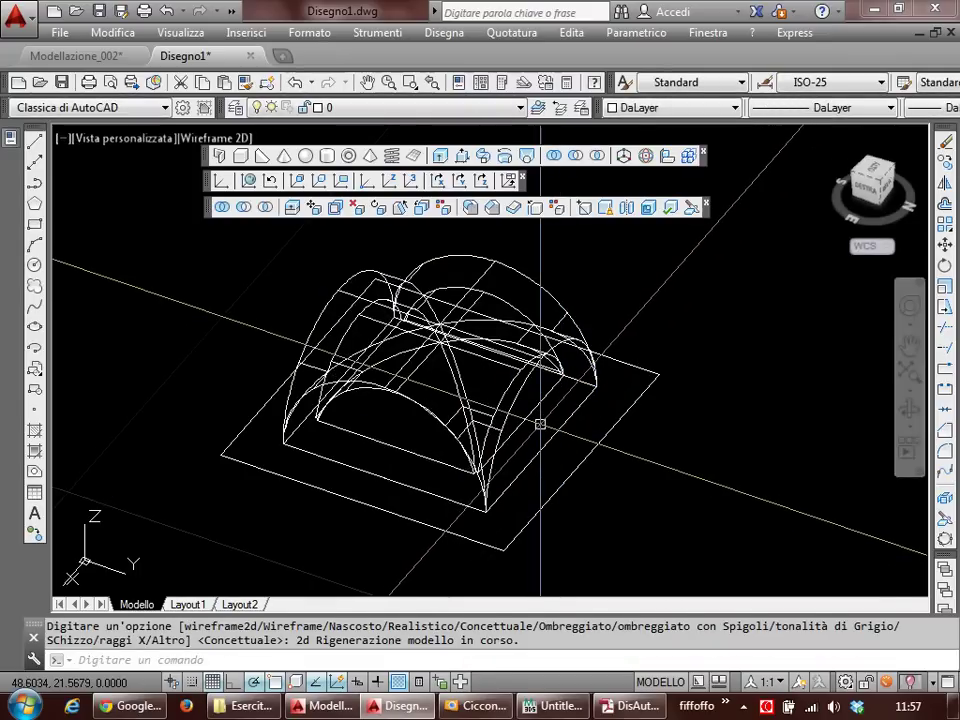
key("ctrl+z")
key("ctrl+z")
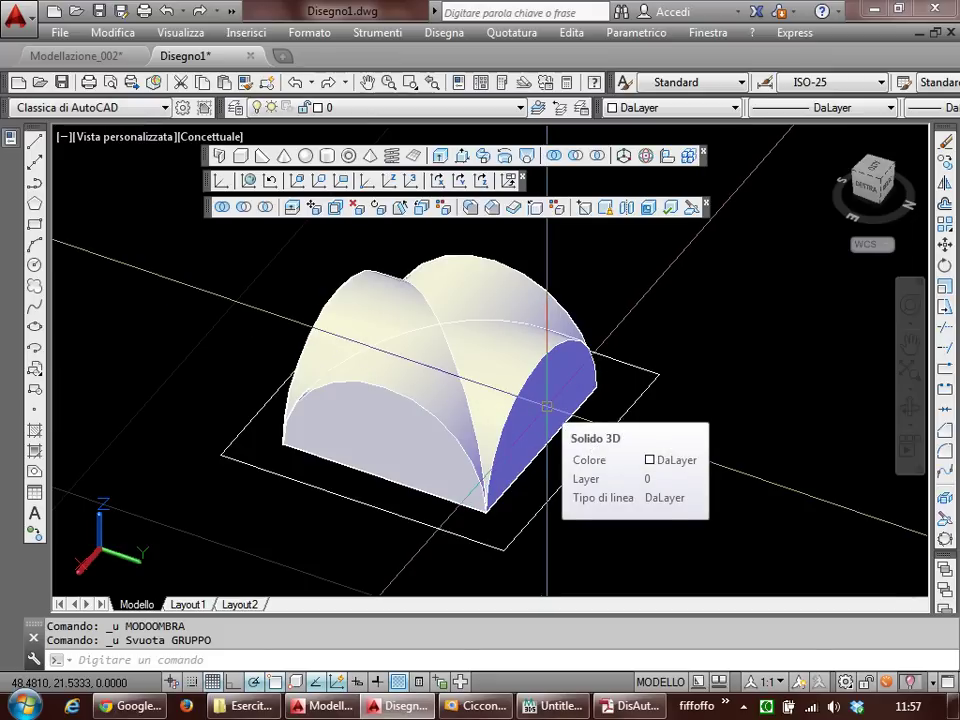
Step: Shell the vault solid with no faces removed and a -0.2 offset, then orbit to inspect it
left_click(647, 207)
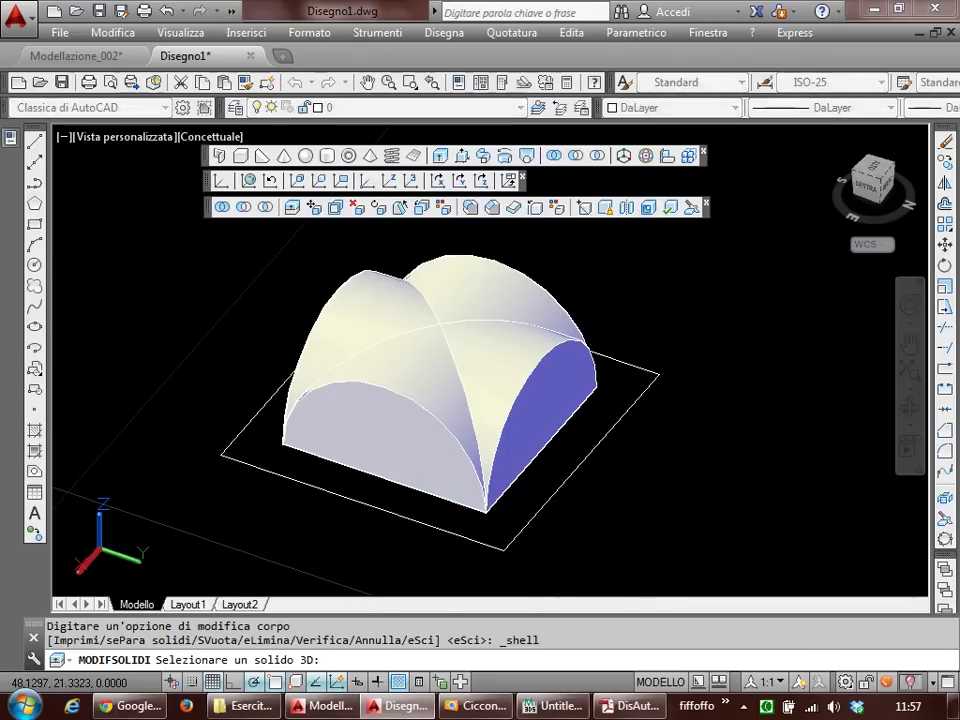
left_click(403, 269)
key("Return")
type("-.2")
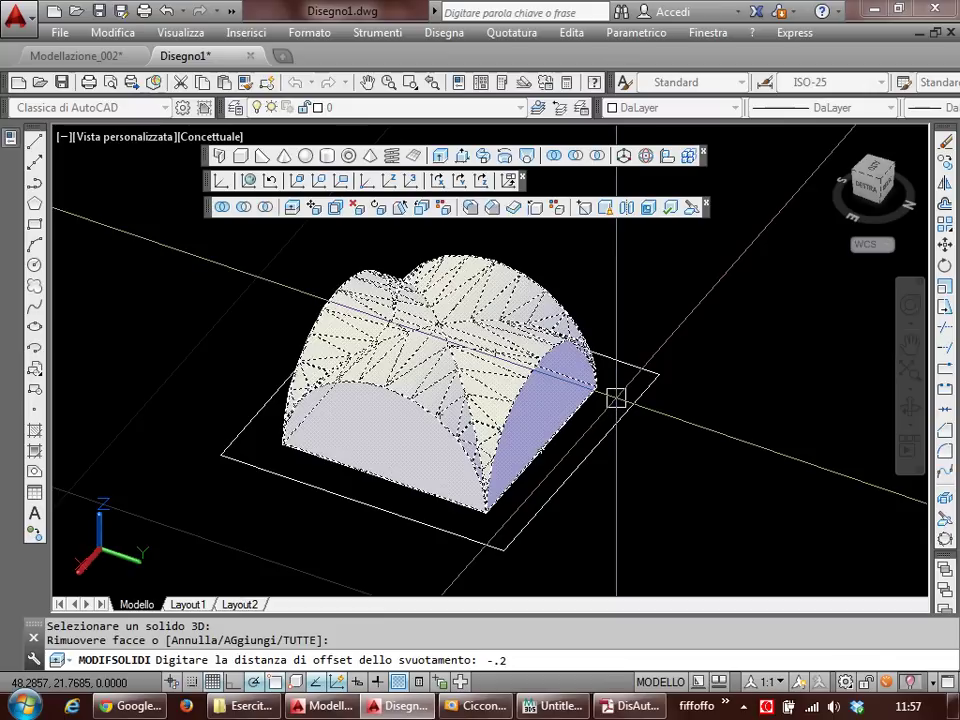
key("Return")
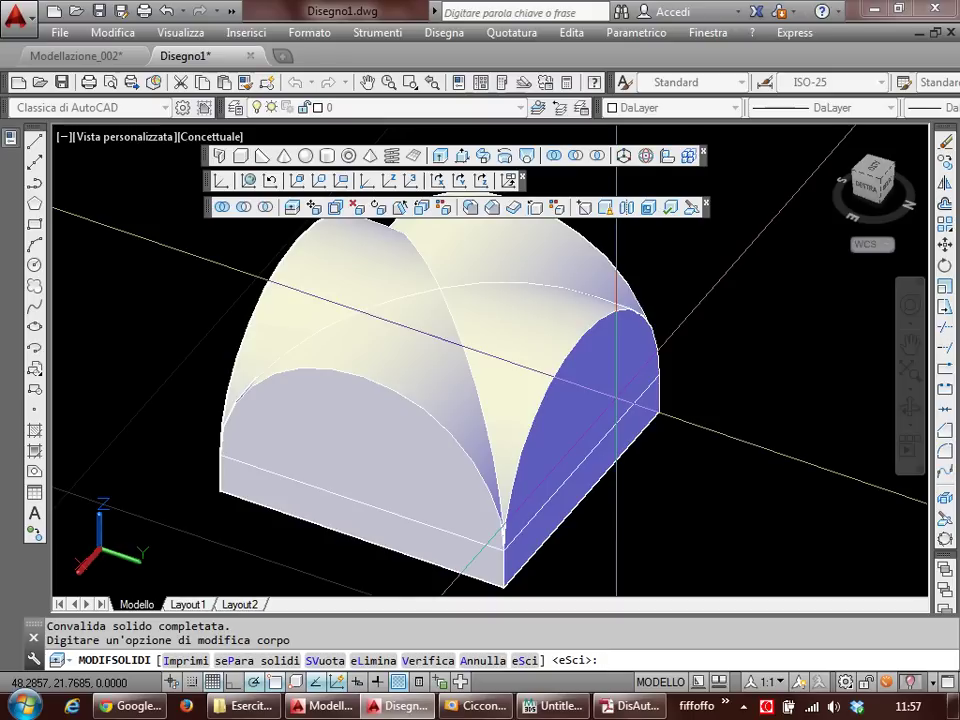
mouse_move(616, 300)
middle_mouse_down("shift")
mouse_move(369, 304)
mouse_move(634, 343)
mouse_move(587, 437)
mouse_move(390, 362)
mouse_move(543, 388)
mouse_move(608, 420)
mouse_move(596, 420)
middle_mouse_up("shift")
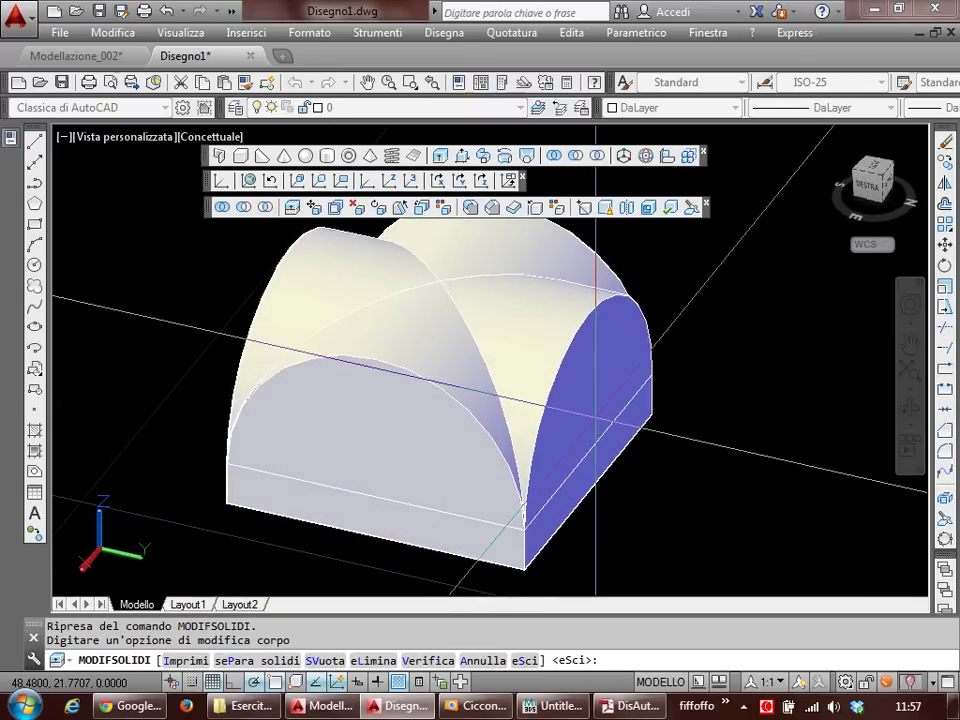
type("tc")
Step: Slice the shelled vault along an XY plane at its base and erase the lower piece
key("Return")
key("Return")
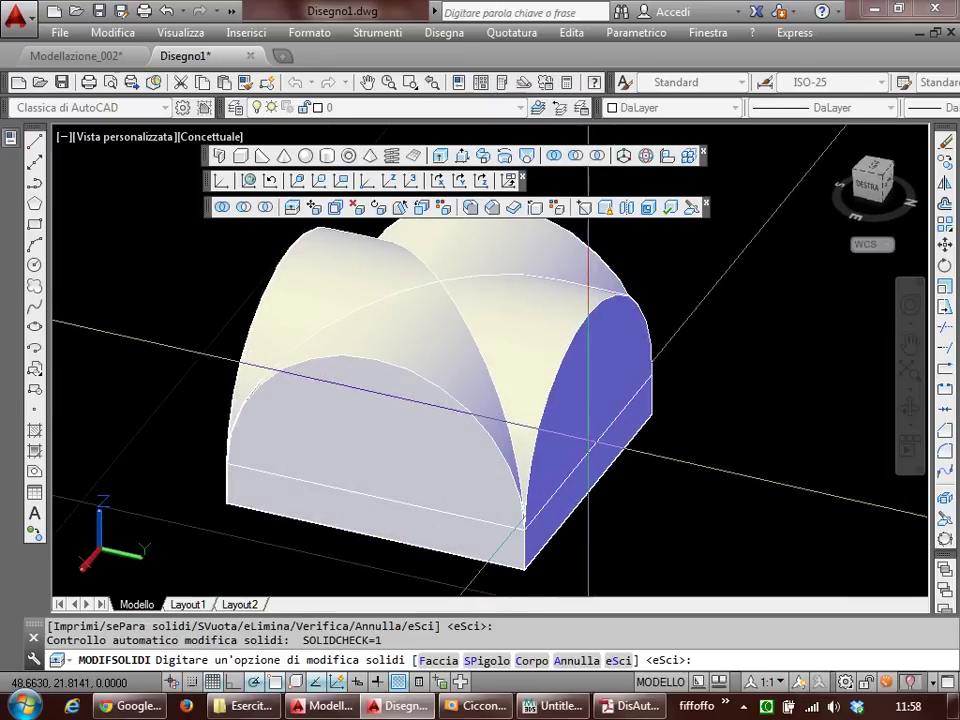
type("to")
key("Return")
left_click(565, 418)
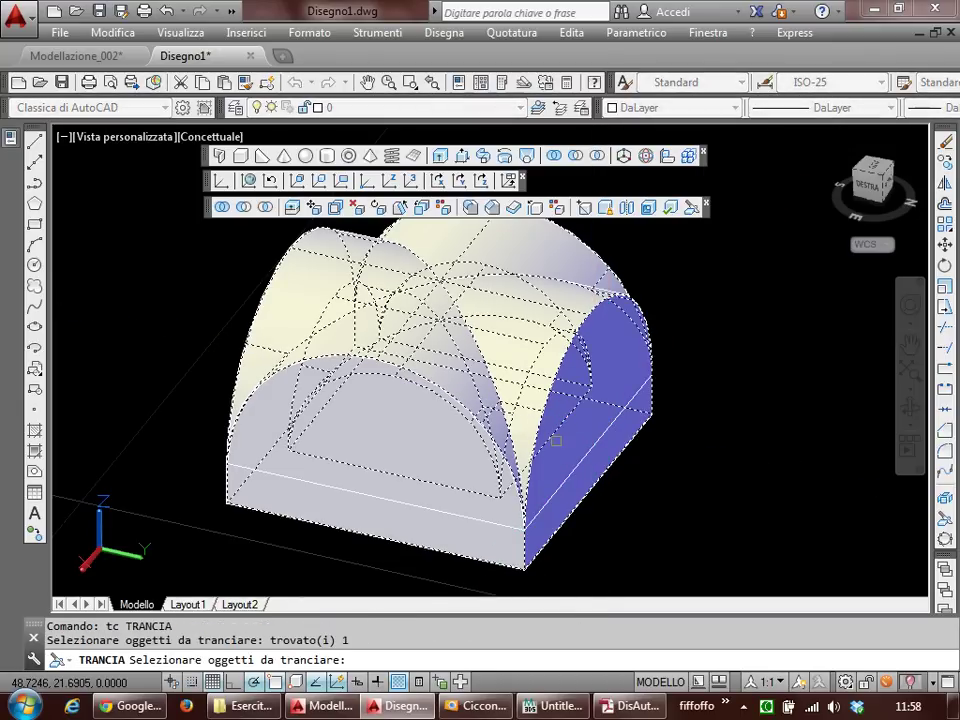
key("Return")
type("xy")
key("Return")
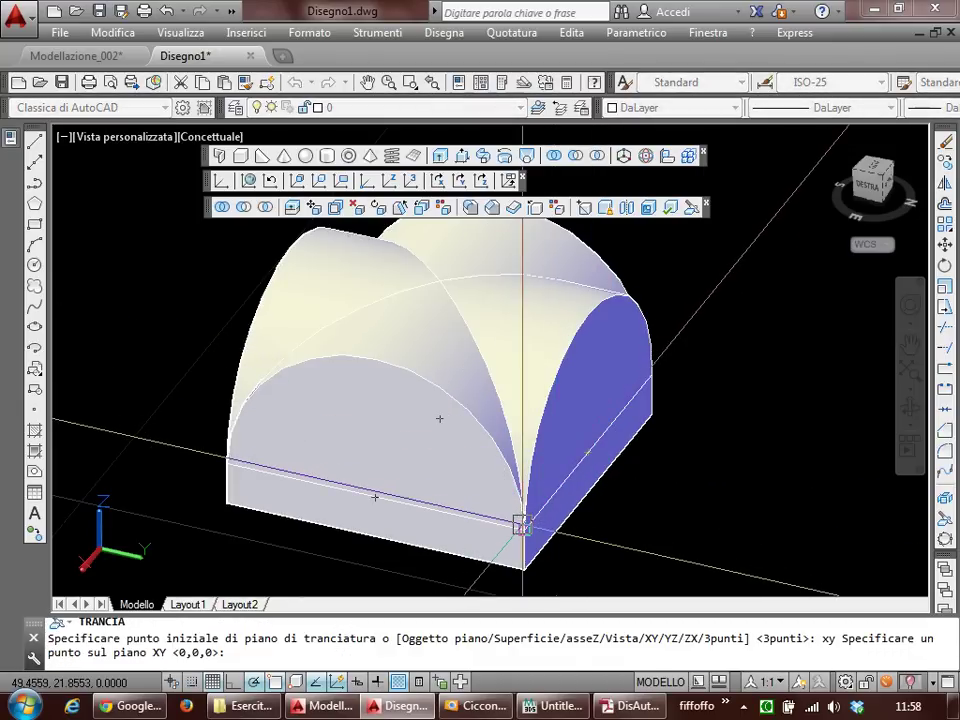
left_click(563, 527)
key("Return")
type("ca")
key("Return")
Step: Orbit beneath the vault to inspect its open hollow underside
middle_click_drag(568, 510, 537, 370, "shift")
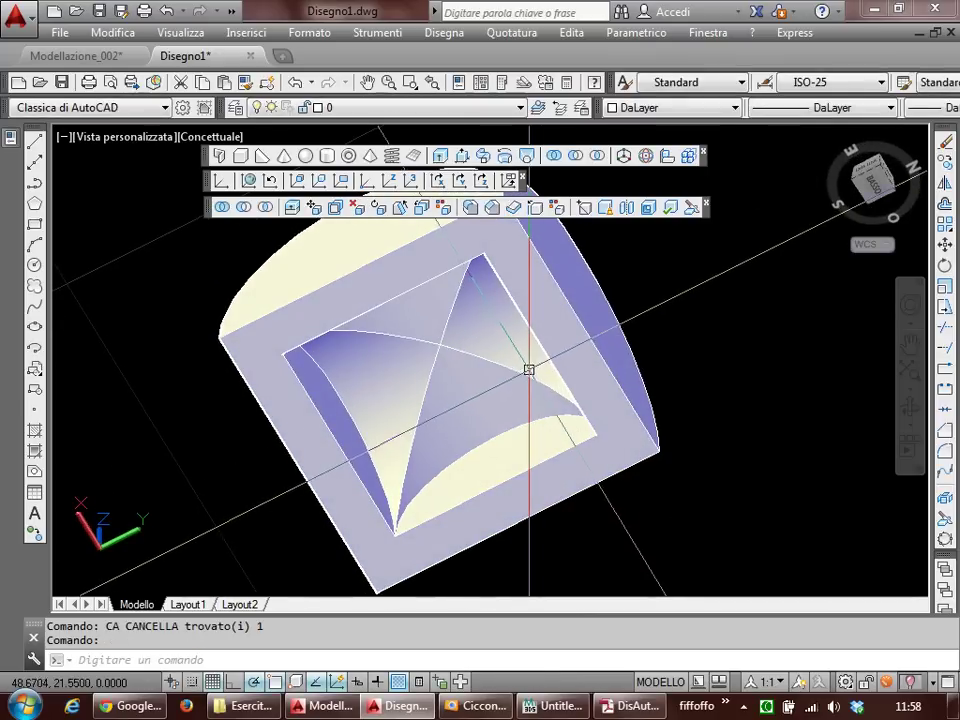
mouse_move(537, 370)
middle_mouse_down("shift")
mouse_move(549, 404)
mouse_move(540, 403)
middle_mouse_up("shift")
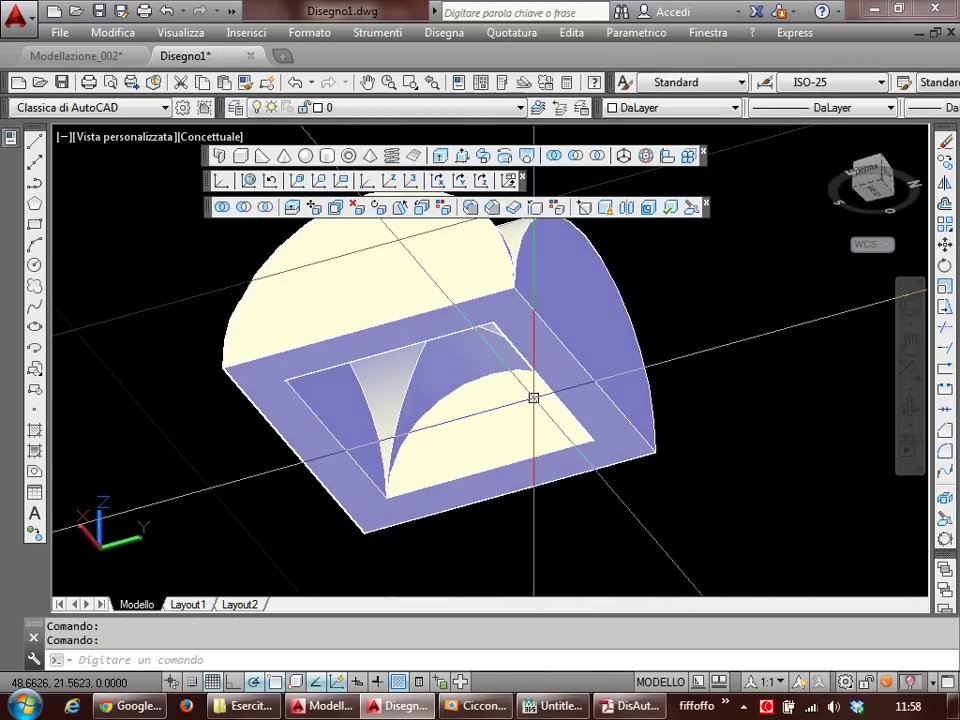
type("qq")
key("Escape")
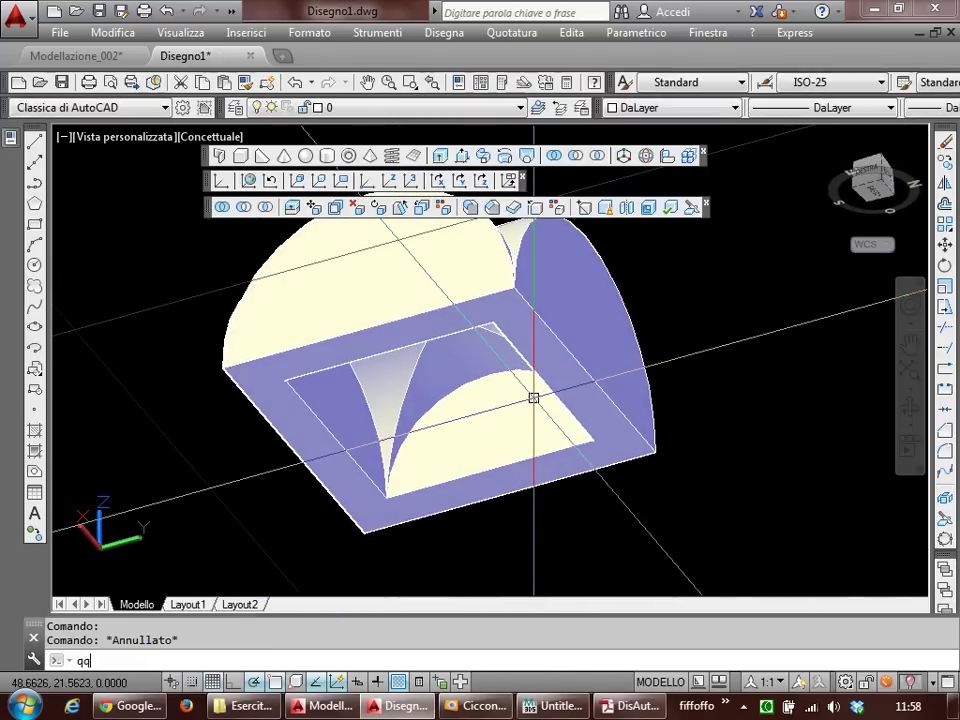
key("Return")
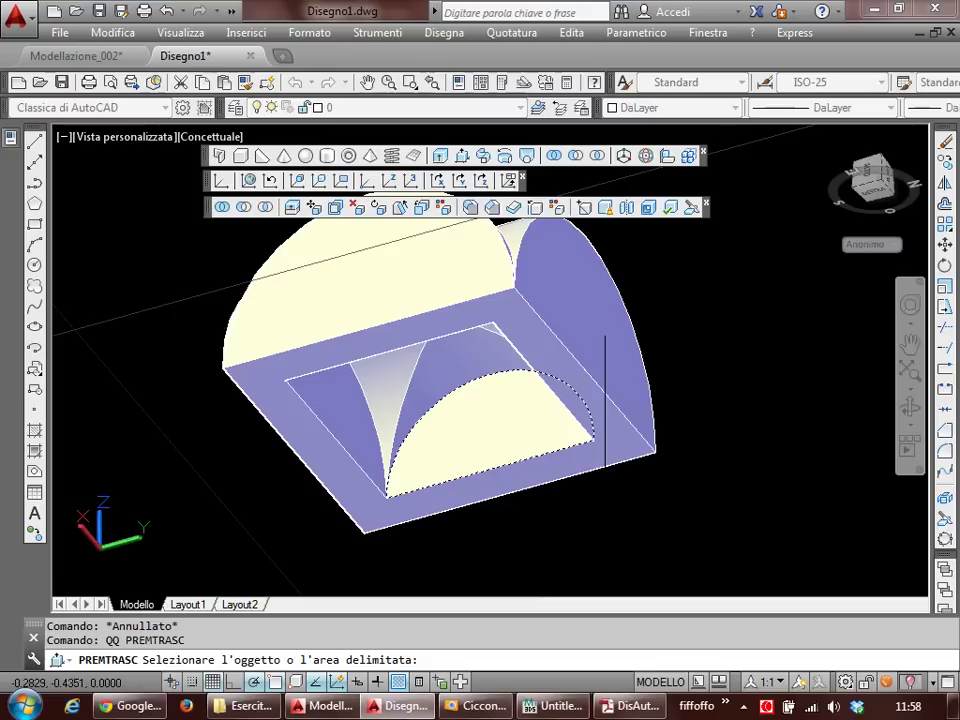
Step: Press-pull the first two base regions to form corner pier blocks
left_click(490, 440)
left_click(591, 497)
mouse_move(591, 497)
middle_mouse_down("shift")
mouse_move(662, 424)
mouse_move(600, 400)
middle_mouse_up("shift")
key("Return")
left_click(523, 431)
left_click(602, 480)
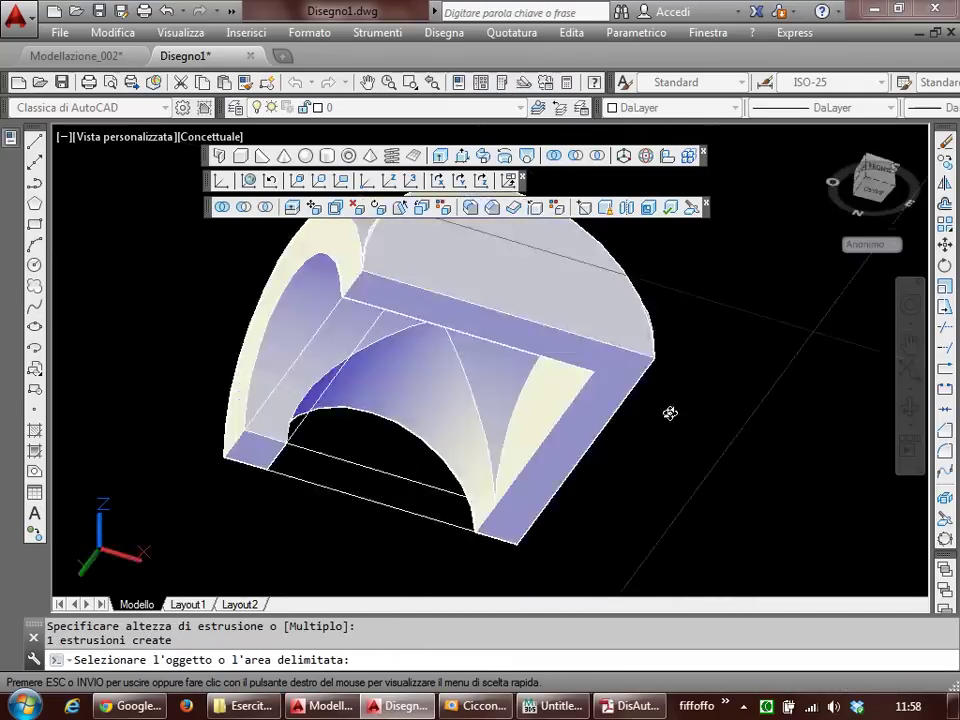
middle_click_drag(670, 413, 600, 440, "shift")
Step: Press-pull the remaining two base regions into pier blocks
key("Return")
left_click(553, 476)
left_click(700, 440)
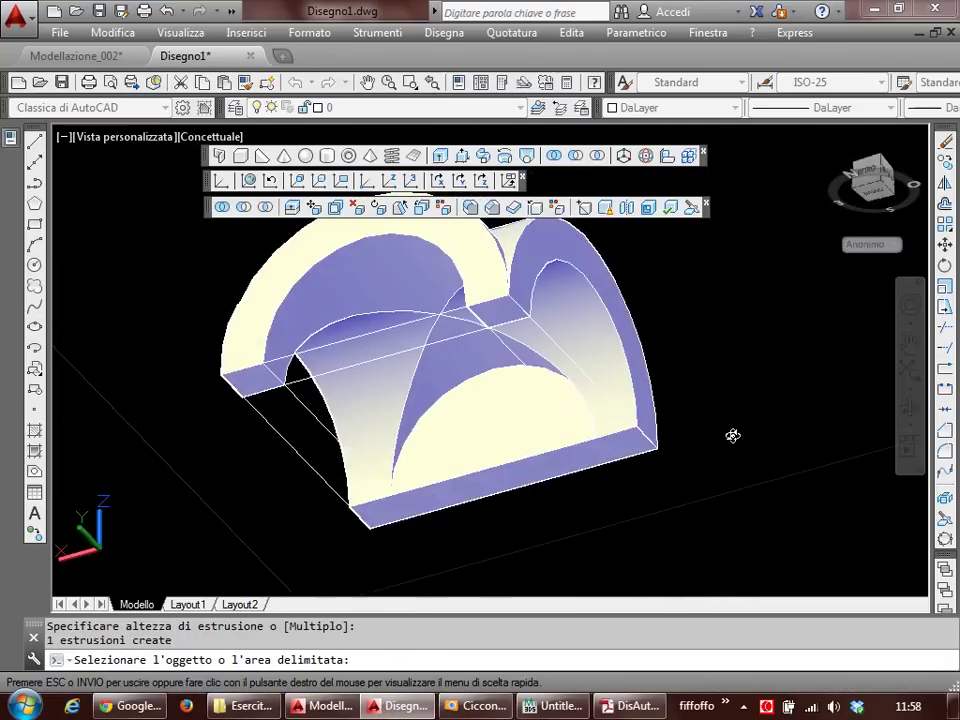
key("Return")
left_click(540, 444)
left_click(624, 485)
mouse_move(624, 485)
middle_mouse_down("shift")
mouse_move(535, 486)
mouse_move(549, 583)
mouse_move(553, 454)
mouse_move(534, 448)
mouse_move(670, 531)
mouse_move(525, 506)
mouse_move(480, 470)
mouse_move(497, 450)
mouse_move(506, 370)
middle_mouse_up("shift")
key("Escape")
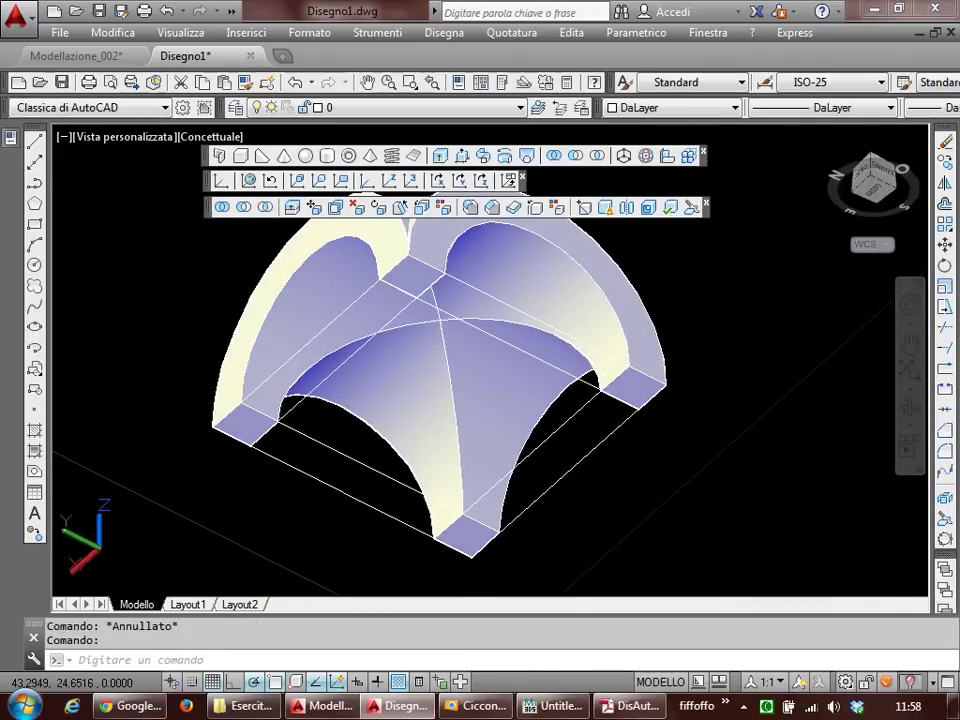
scroll(506, 380, "down", 10)
type("z")
key("Return")
type("e")
key("Return")
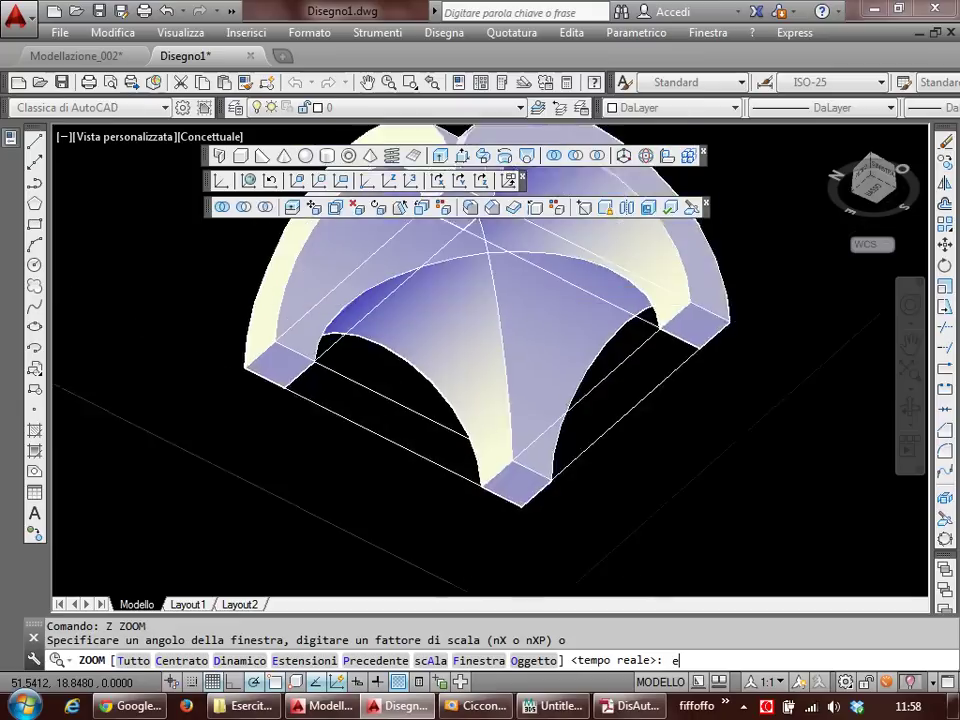
key("ctrl+shift+e")
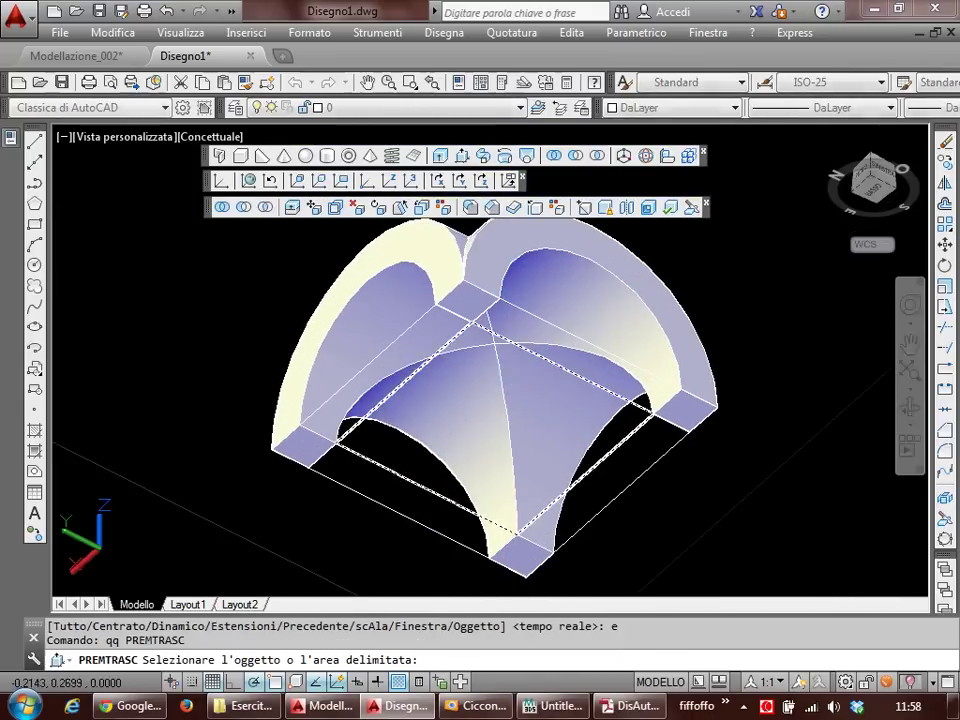
left_click(469, 294)
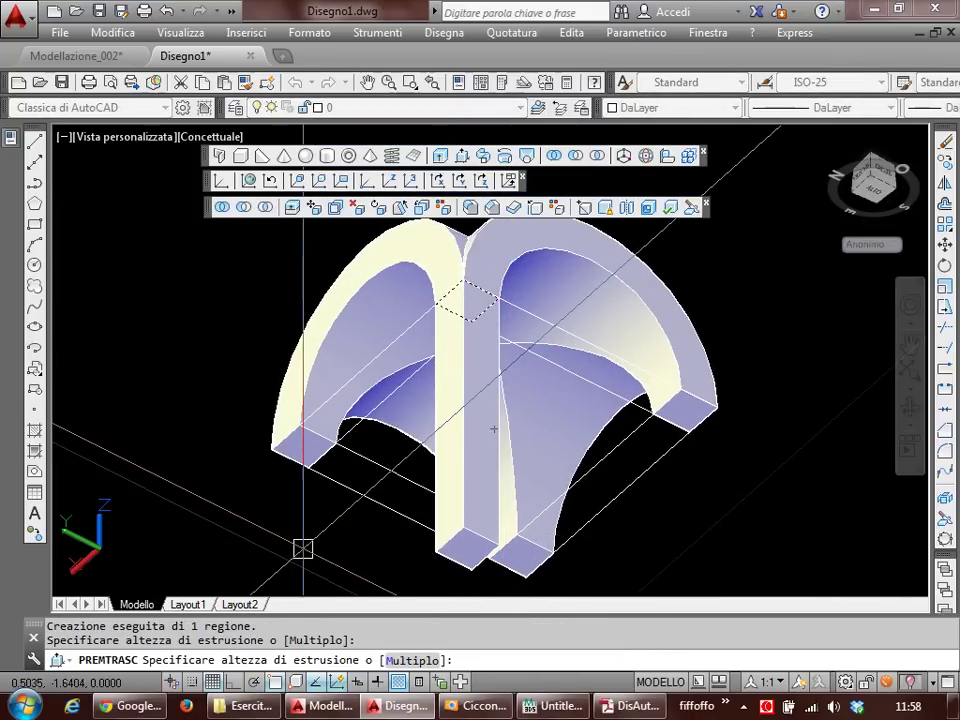
left_click(493, 429)
key("Escape")
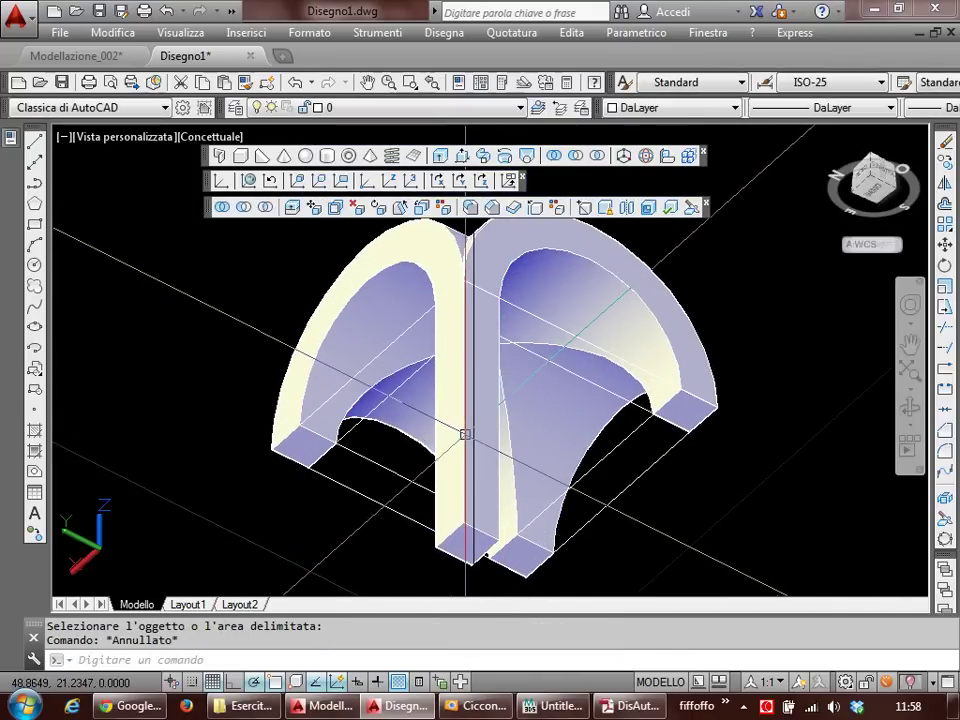
left_click(465, 434)
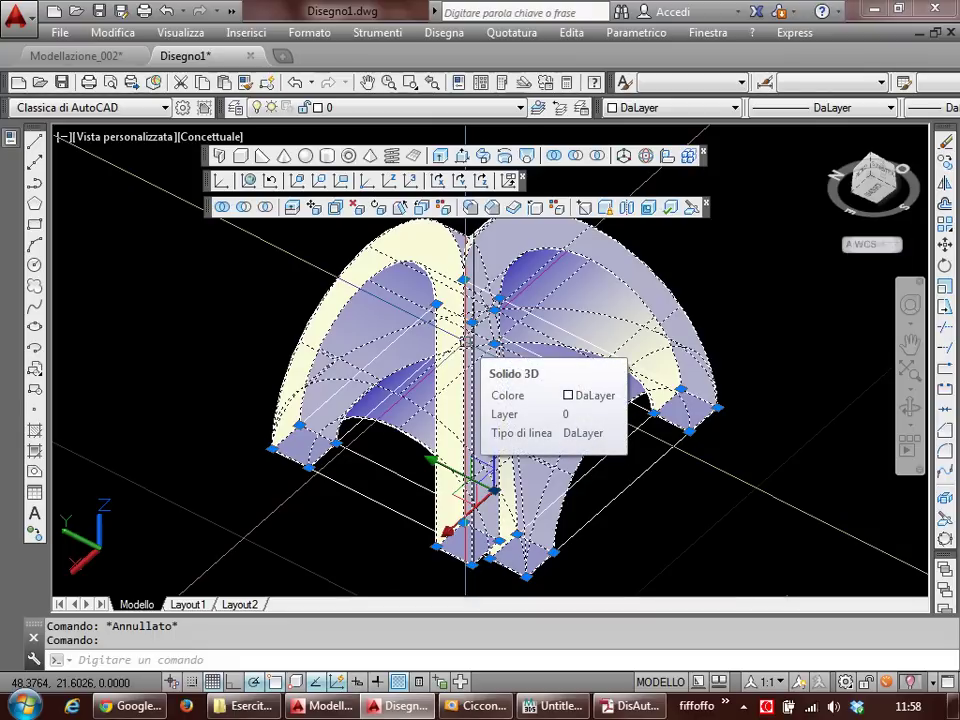
key("ctrl+z")
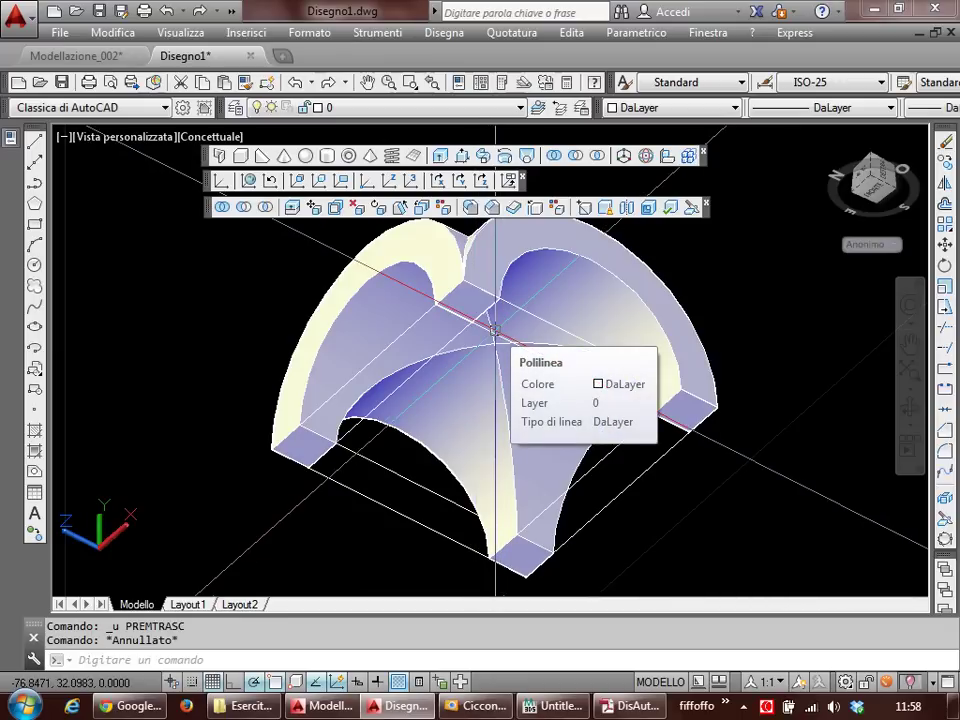
left_click(467, 312)
key("Escape")
left_click(463, 308)
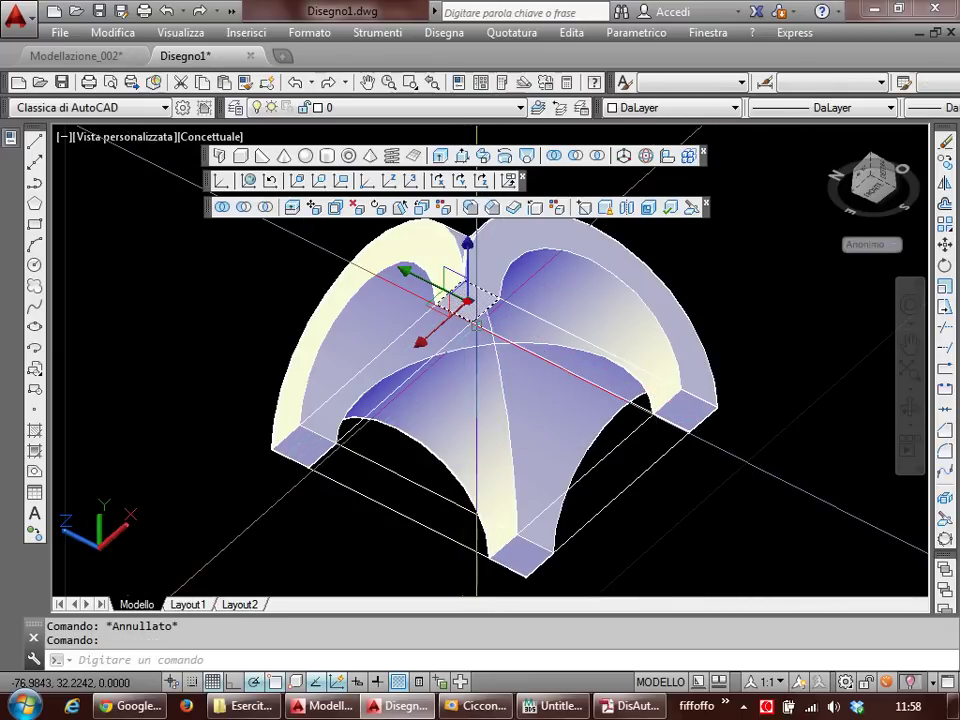
type("ex")
key("Return")
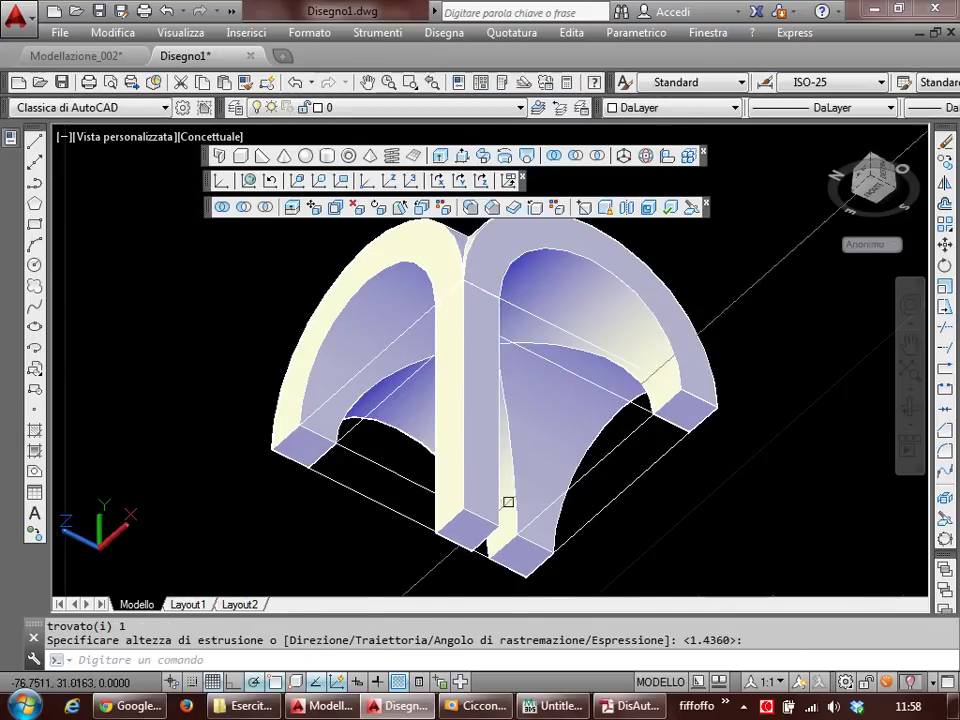
left_click(508, 502)
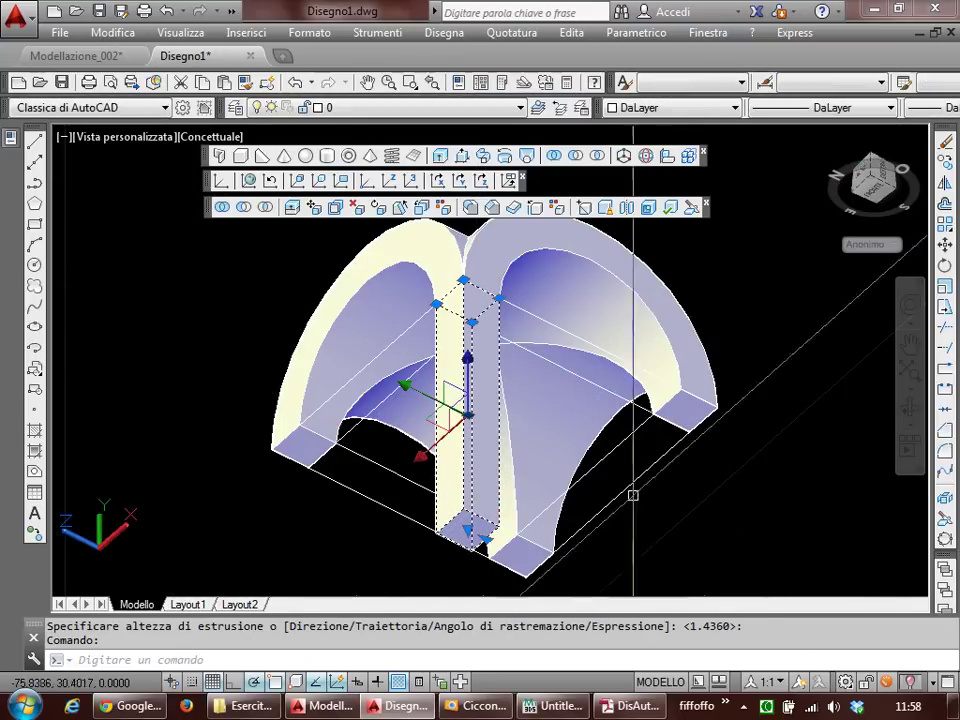
type("cc")
key("Return")
left_click(465, 287)
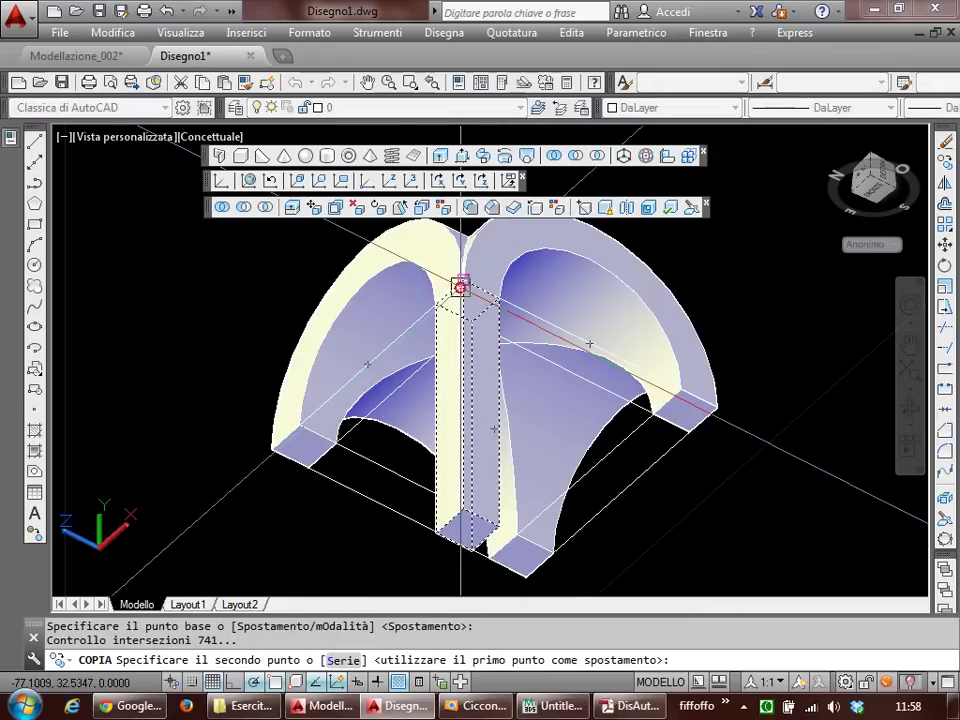
left_click(520, 532)
left_click(330, 440)
key("Escape")
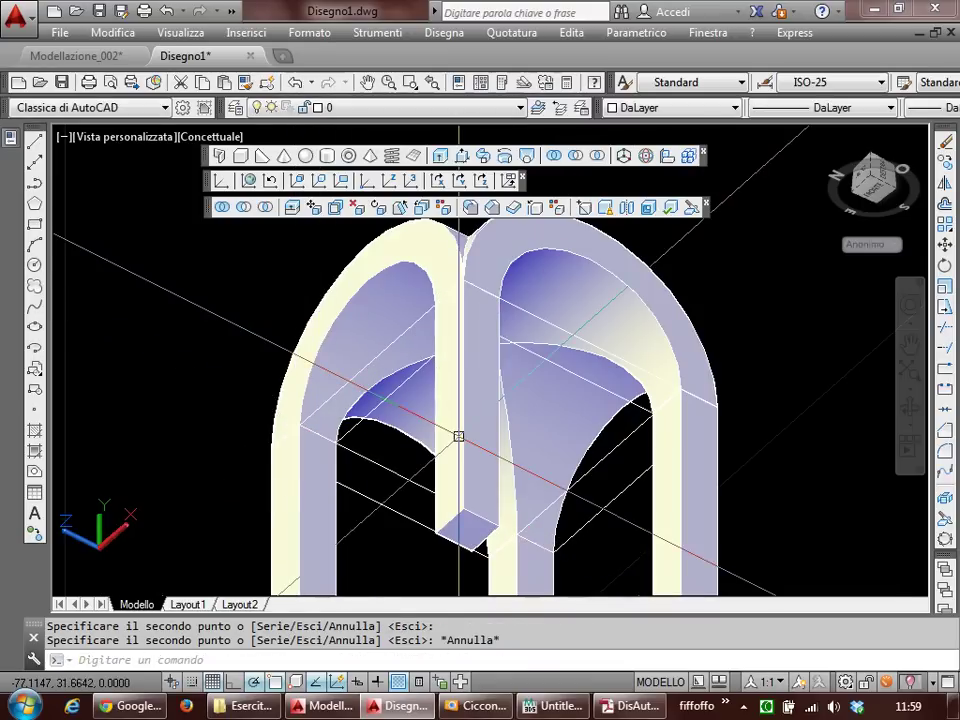
key("ctrl+z")
type("ca")
key("Return")
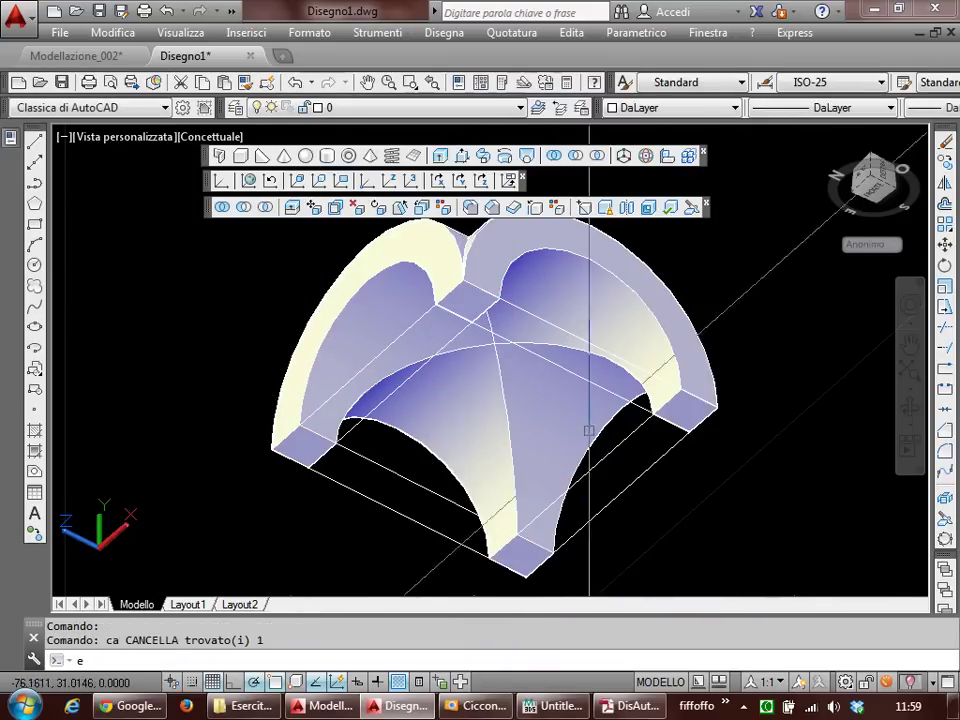
key("Escape")
key("Escape")
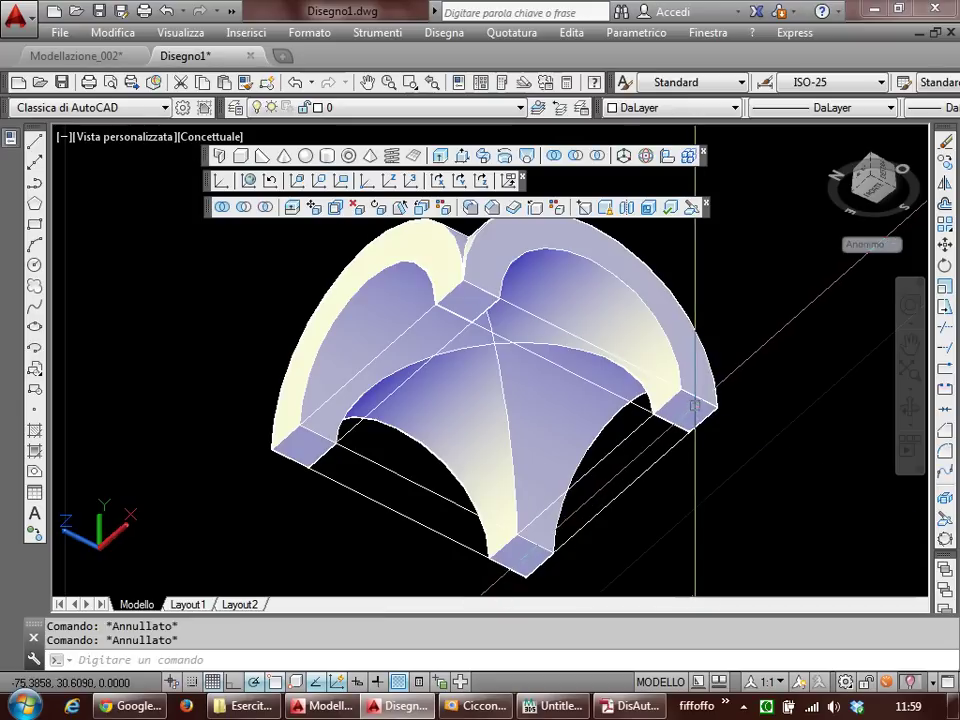
Step: Extrude the corner region downward with EST to form a pier
type("est")
key("Return")
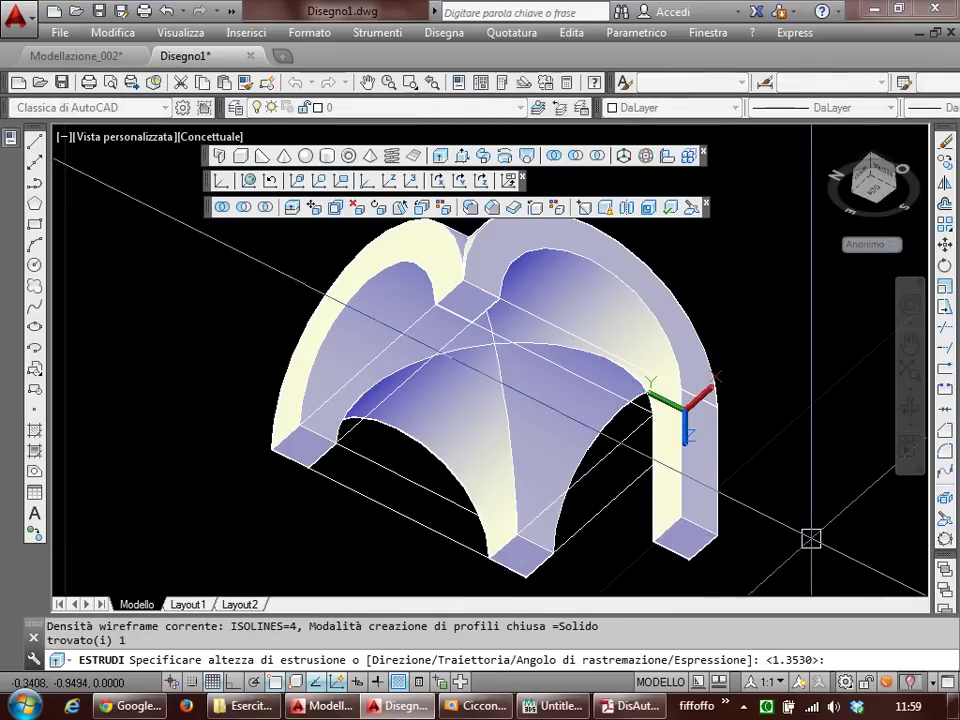
left_click(793, 521)
middle_click_drag(793, 521, 553, 497, "shift")
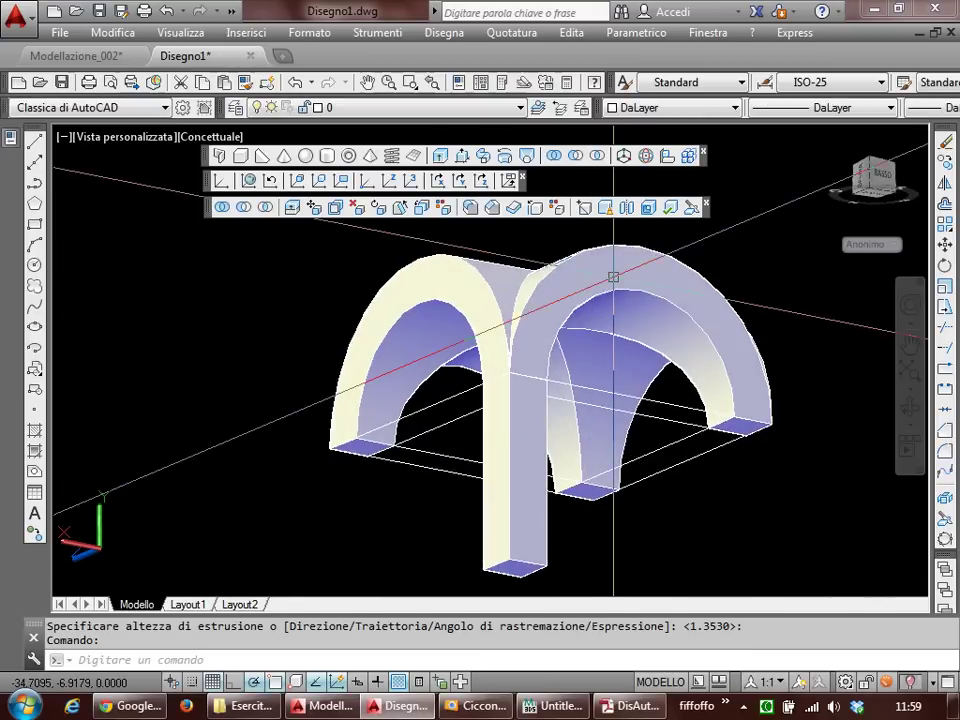
Step: Extrude the right arch outward into a long barrel arm
left_click(613, 275)
key("Return")
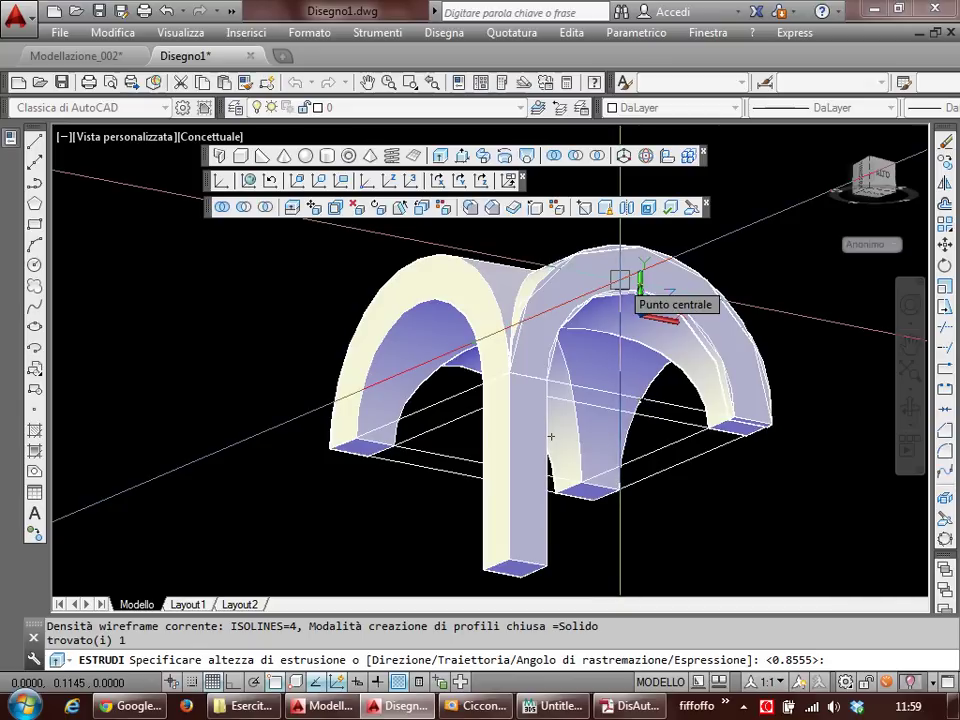
left_click(620, 279)
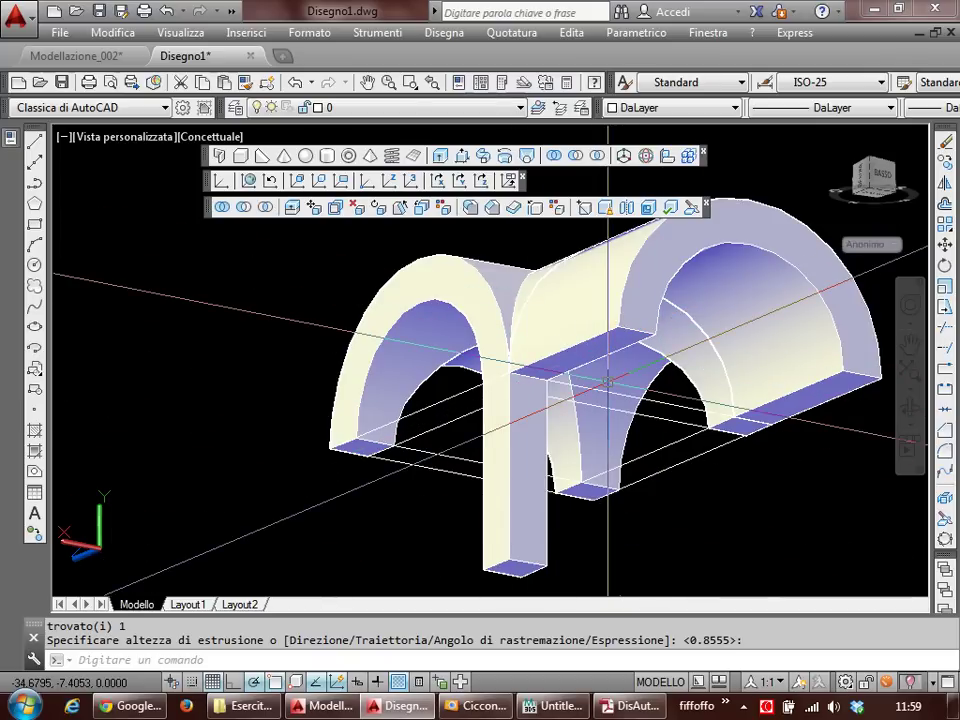
mouse_move(541, 404)
middle_mouse_down("shift")
mouse_move(555, 455)
mouse_move(435, 441)
middle_mouse_up("shift")
scroll(514, 463, "down", 3)
left_click(514, 463)
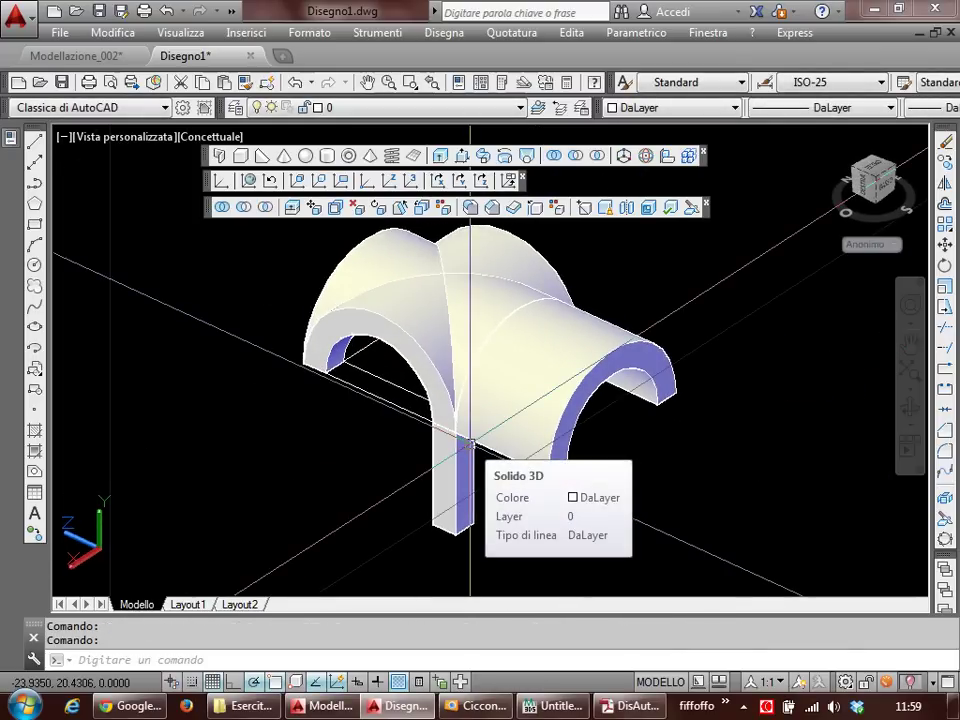
scroll(470, 444, "down", 2)
scroll(400, 440, "down", 2)
scroll(368, 452, "up", 2)
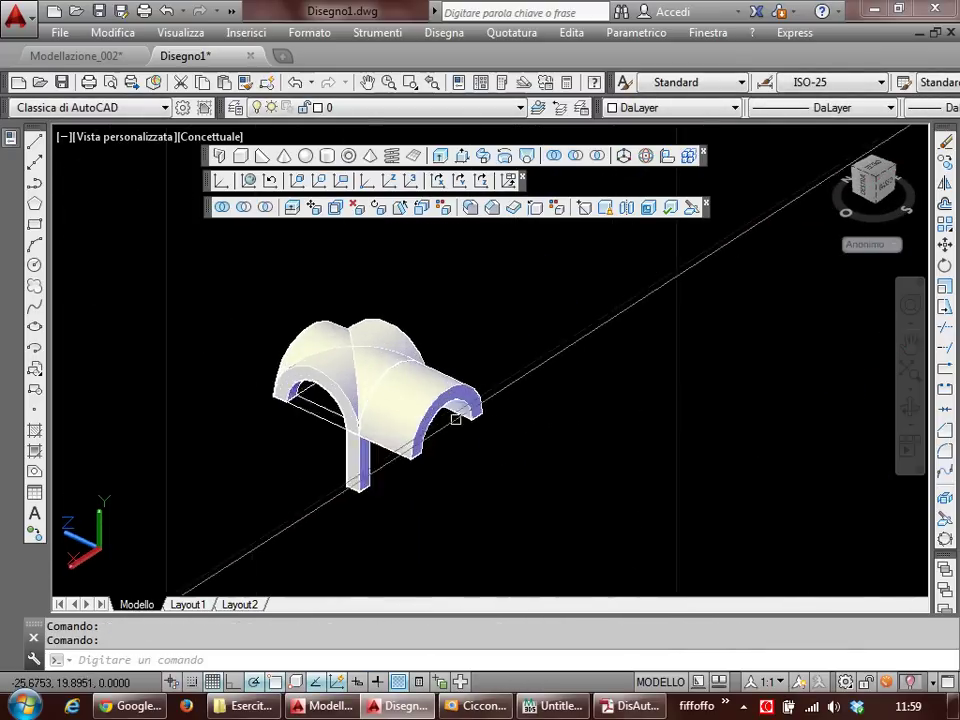
scroll(368, 452, "up", 3)
middle_click_drag(368, 452, 442, 440)
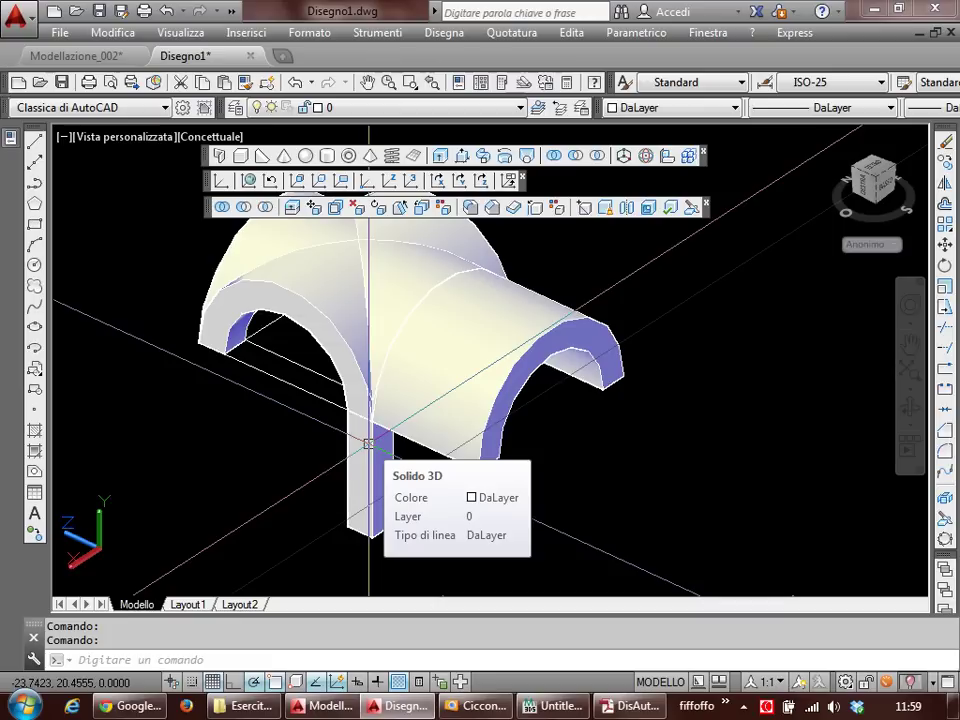
middle_click_drag(369, 443, 444, 450)
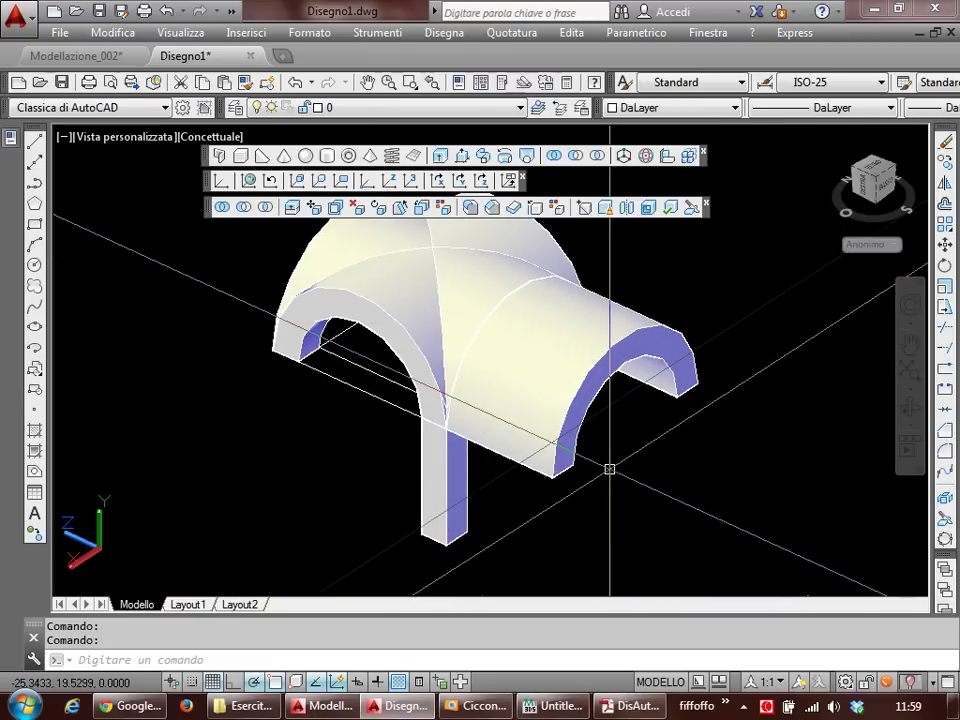
Step: Draw a circle centred at the end of the extended arm
type("c")
key("Return")
left_click(554, 490)
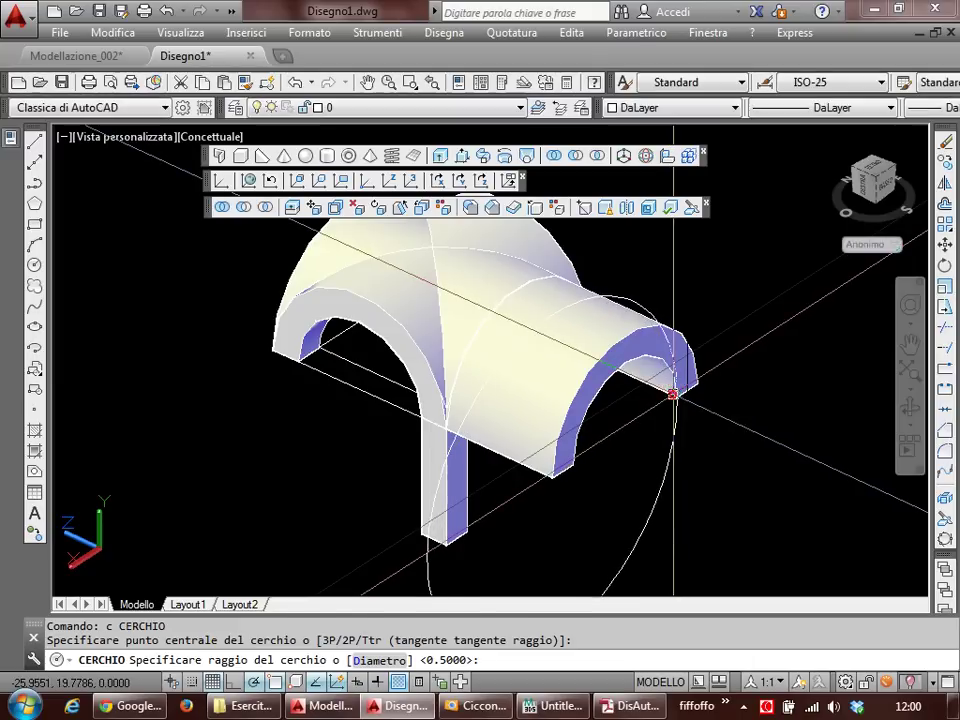
left_click(669, 416)
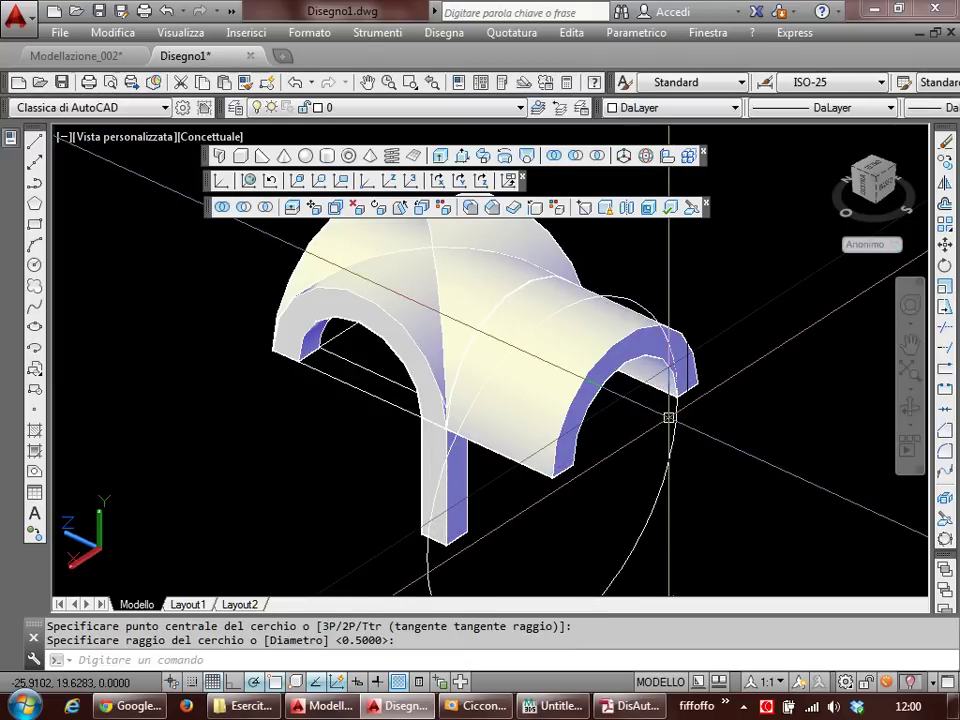
Step: Reset the UCS to World, then draw a line and a 1.2-radius circle at its endpoint
type("ucs")
key("Return")
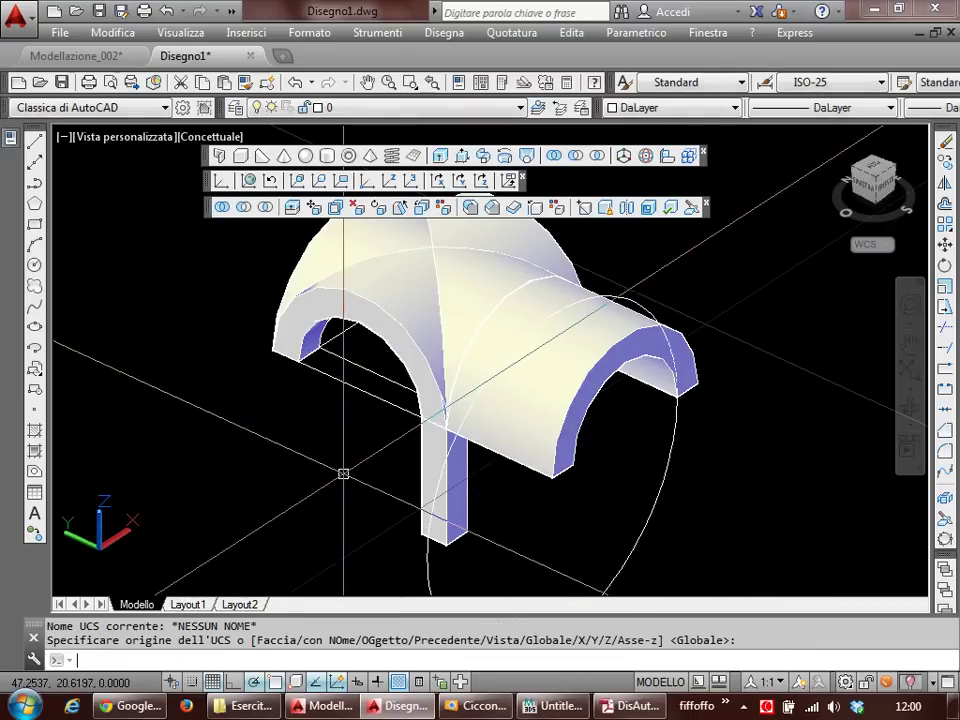
middle_click_drag(210, 527, 360, 452)
key("Escape")
type("l")
key("Return")
left_click(190, 472)
mouse_move(439, 579)
middle_mouse_down()
mouse_move(390, 447)
mouse_move(465, 412)
middle_mouse_up()
left_click(455, 505)
key("Escape")
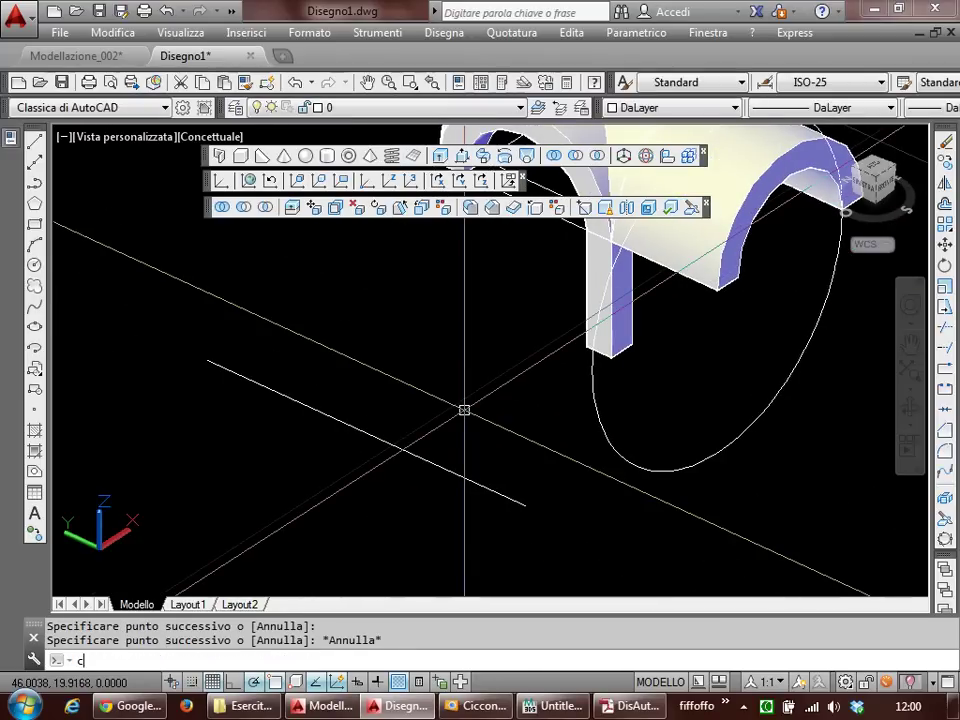
key("Return")
left_click(204, 358)
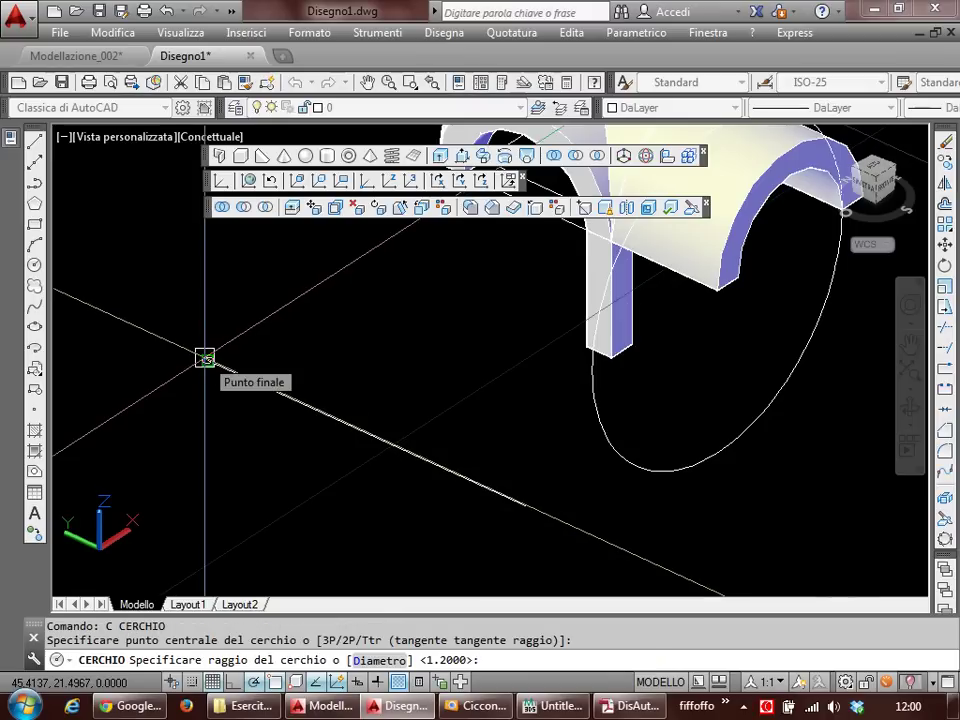
key("Return")
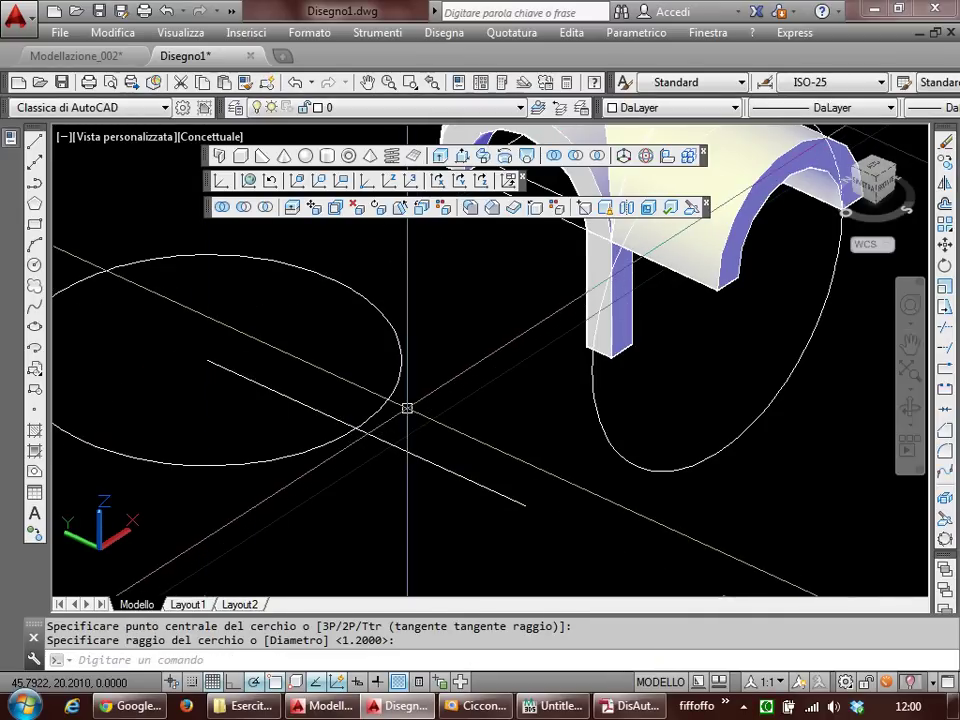
Step: Draw another trial circle on the ground plane
left_click(597, 392)
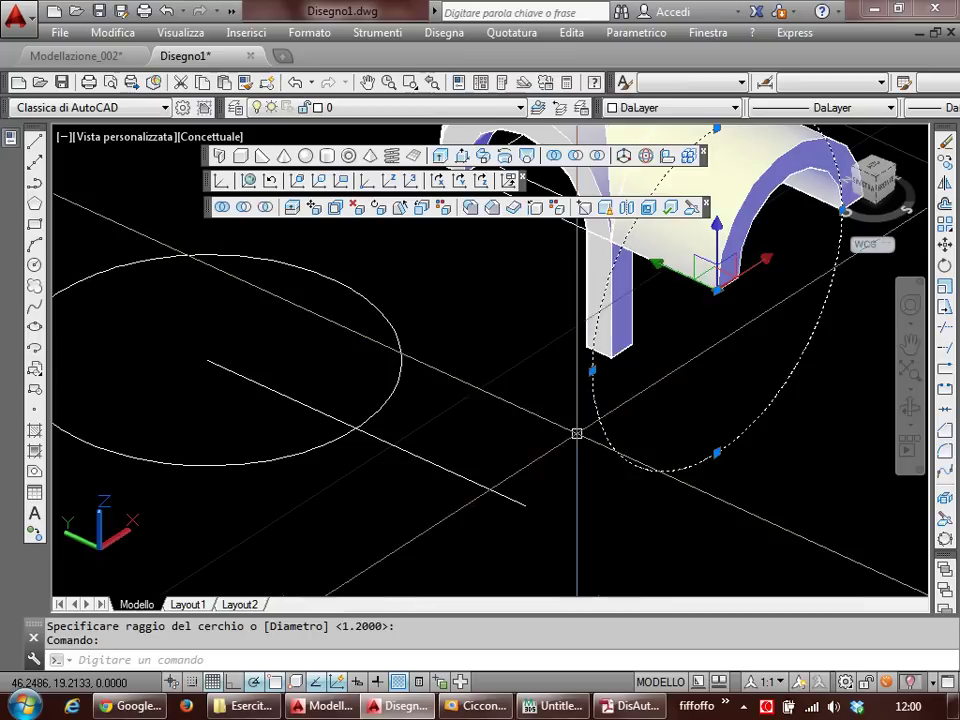
key("Escape")
key("Escape")
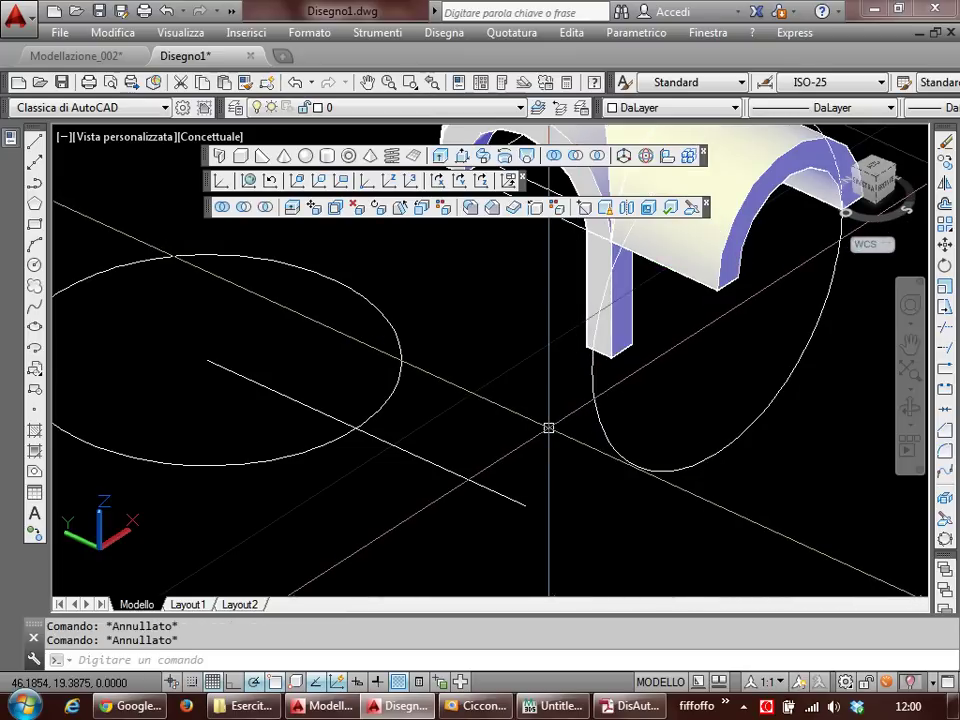
type("c")
key("Return")
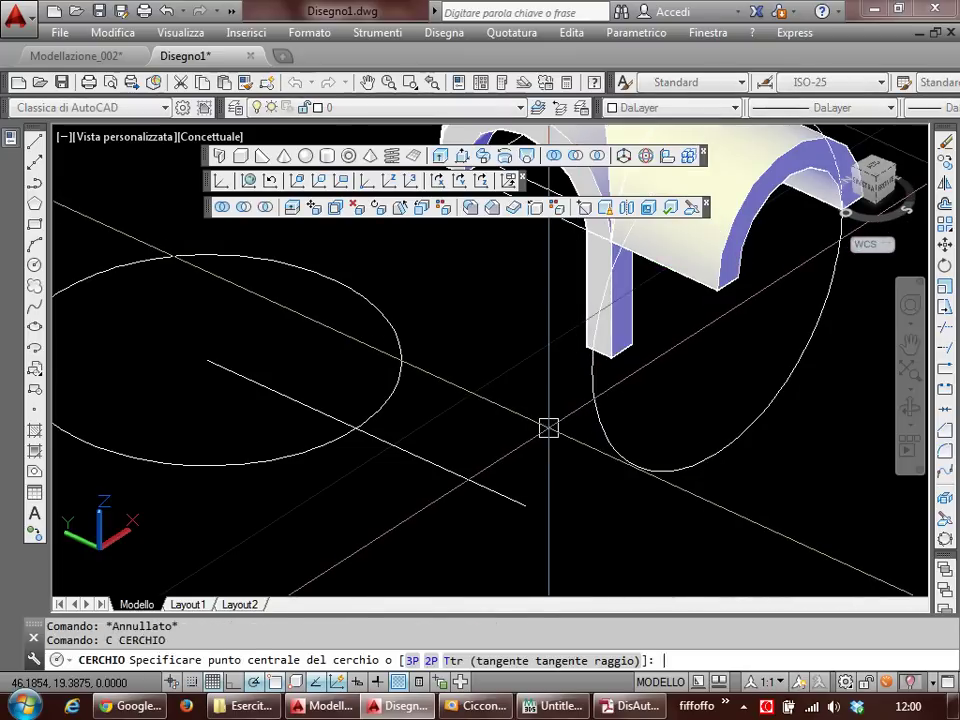
key("Return")
left_click(548, 451)
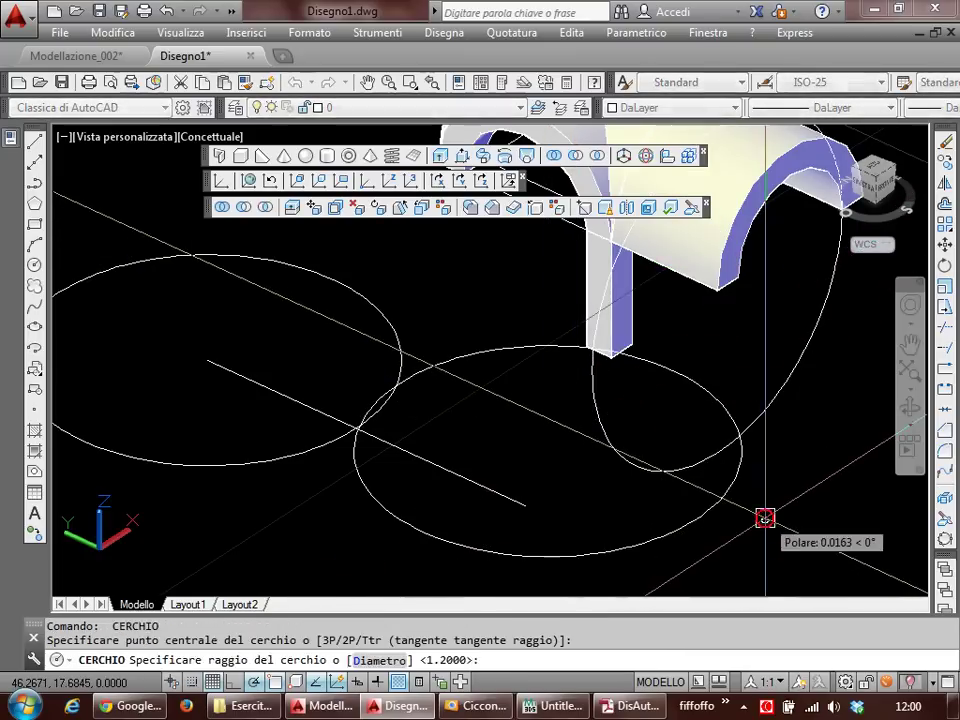
scroll(770, 512, "down", 5)
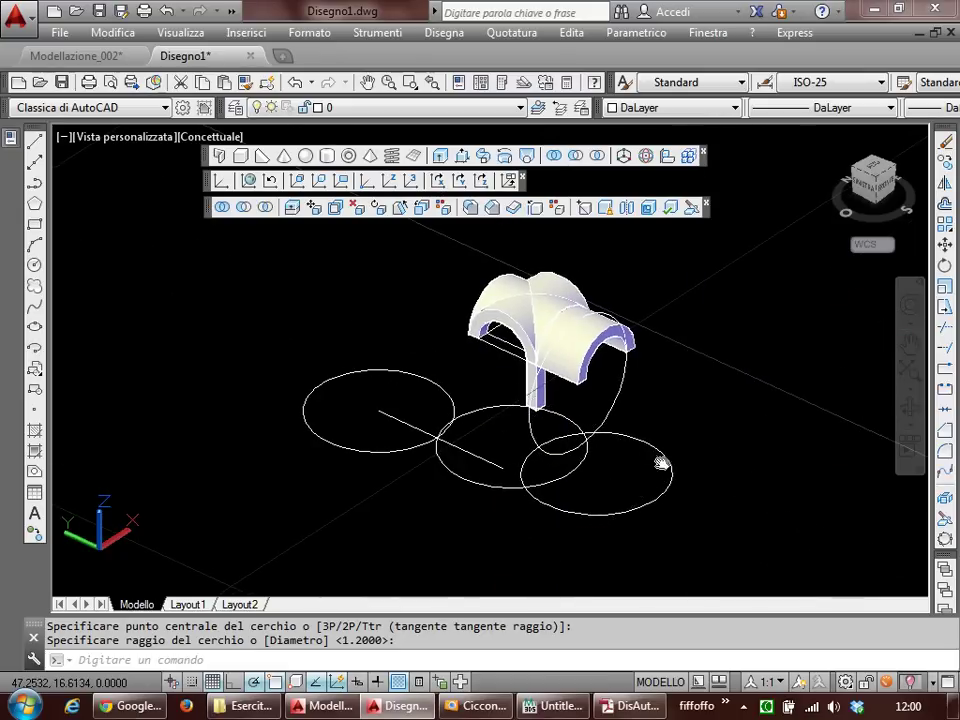
middle_click_drag(660, 460, 533, 426)
type("ca")
key("Return")
Step: Erase the trial circles and the line with two window selections
left_click_drag(514, 493, 407, 444)
key("Return")
key("Return")
left_click_drag(300, 440, 199, 392)
key("Return")
key("Return")
type("ca")
key("Return")
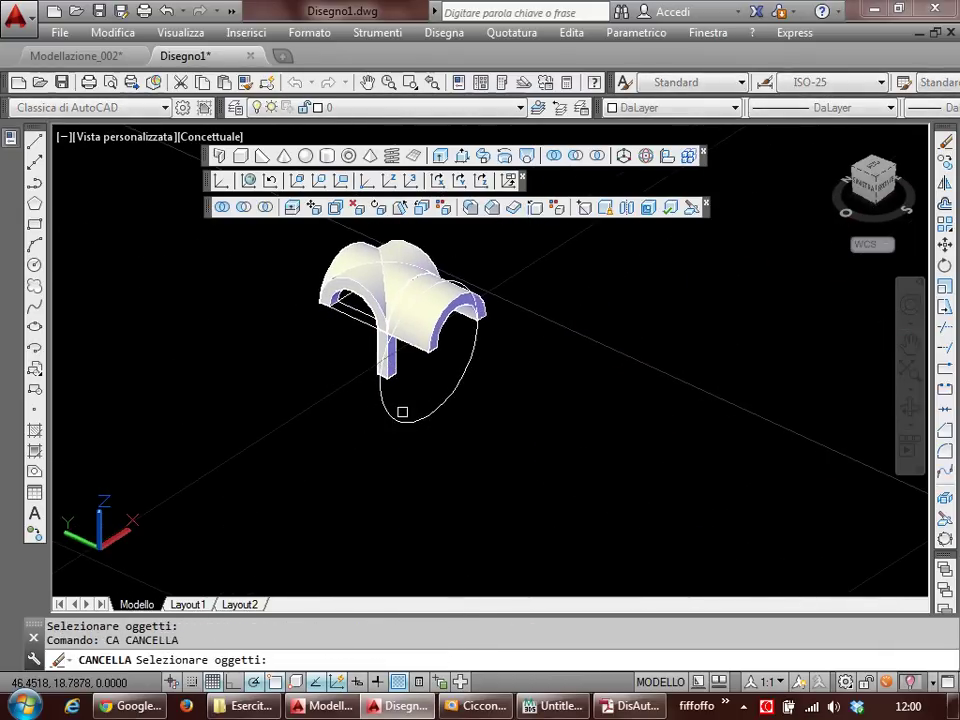